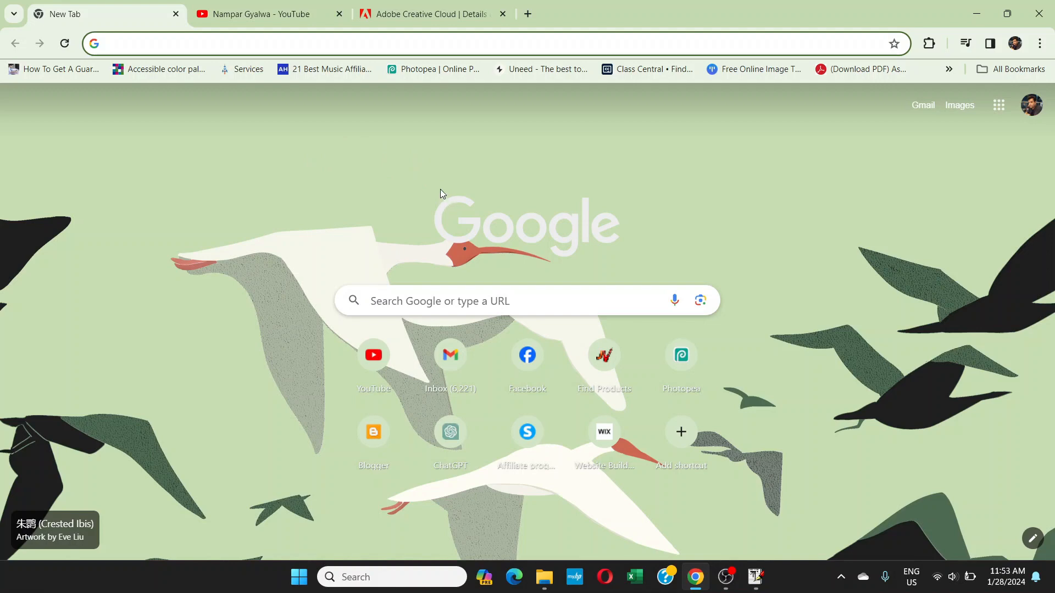
- Switch to TibetDoc, view the print settings for the blank document and close them without printing
click(756, 577)
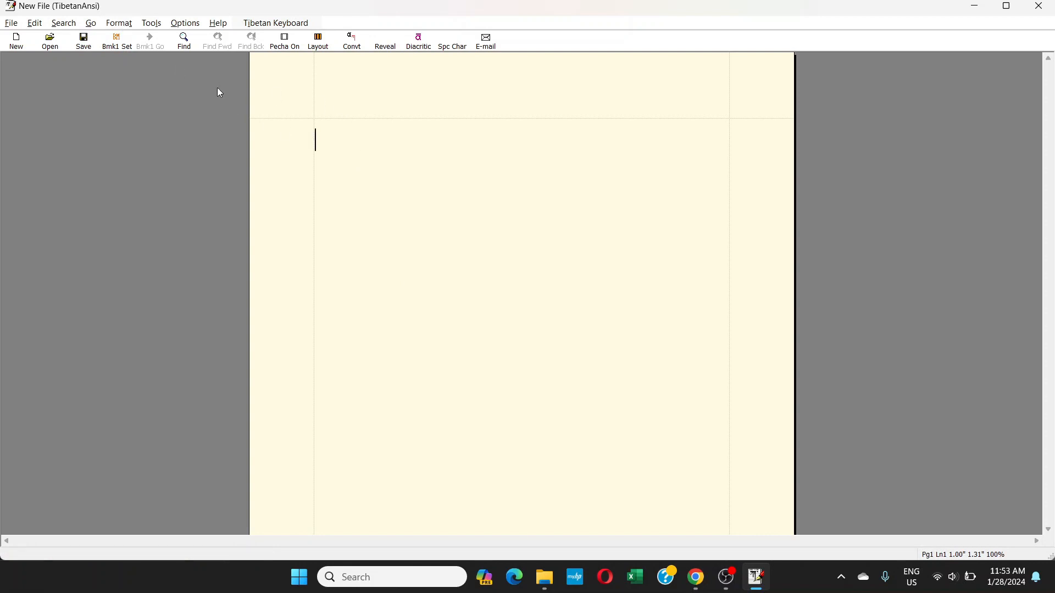
click(11, 23)
click(42, 134)
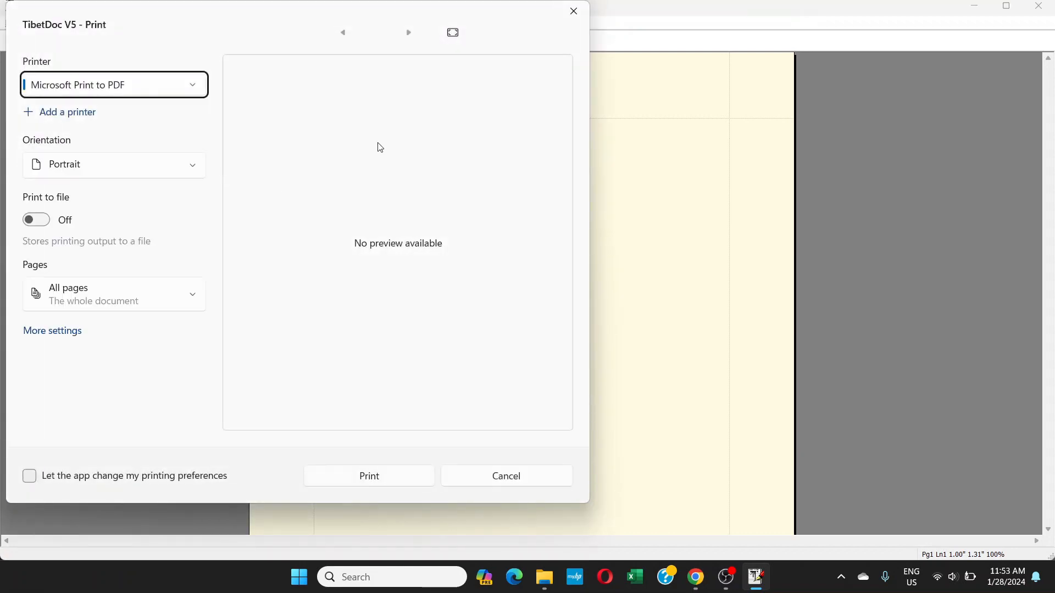
click(576, 15)
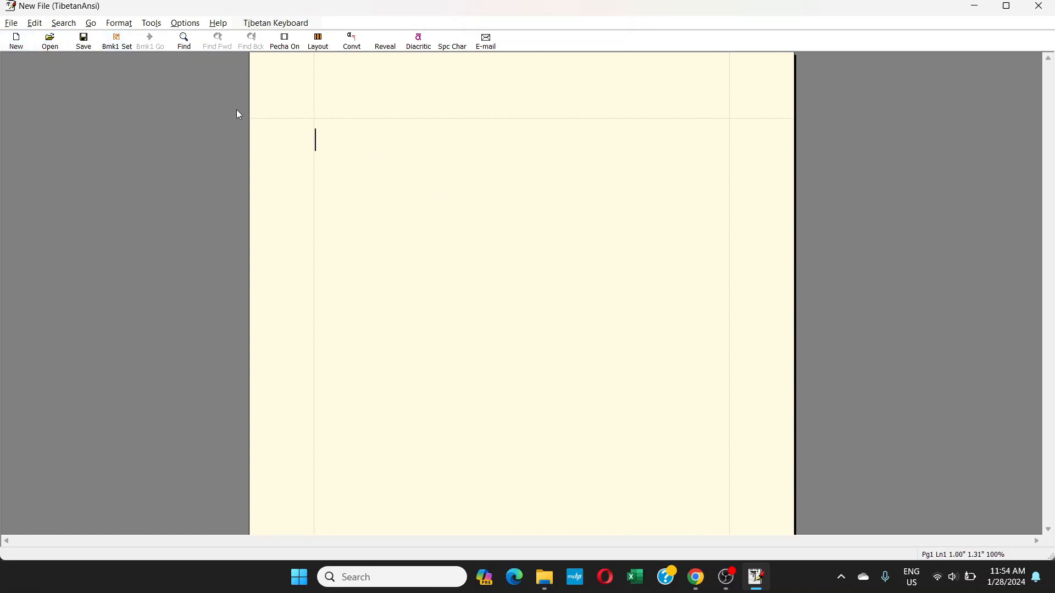
- Open the recent document "sample for tutorial.dct" from the Pechamaker tutorial folder
click(11, 24)
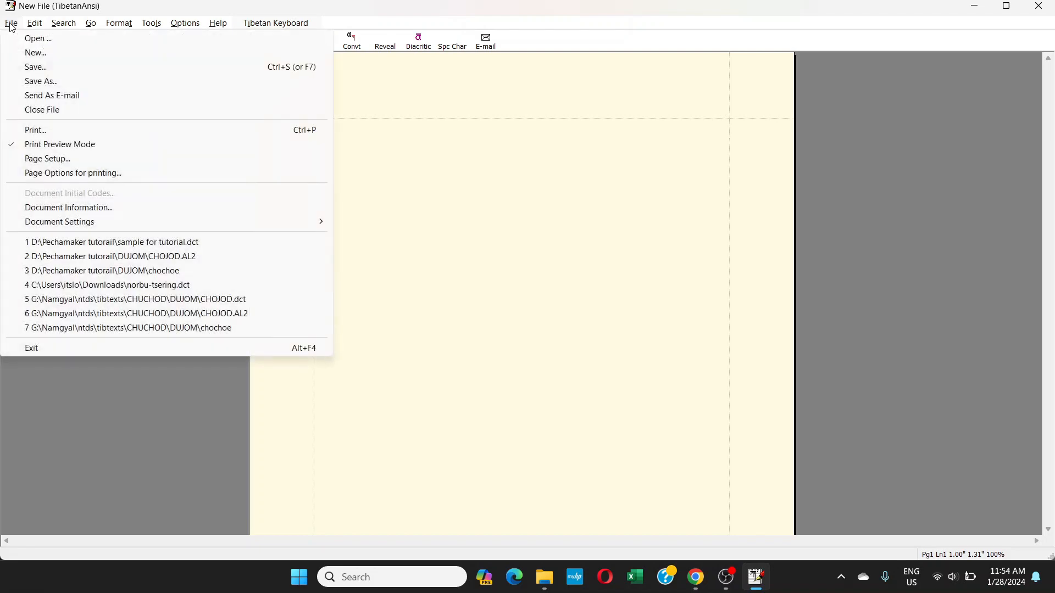
click(11, 24)
click(11, 24)
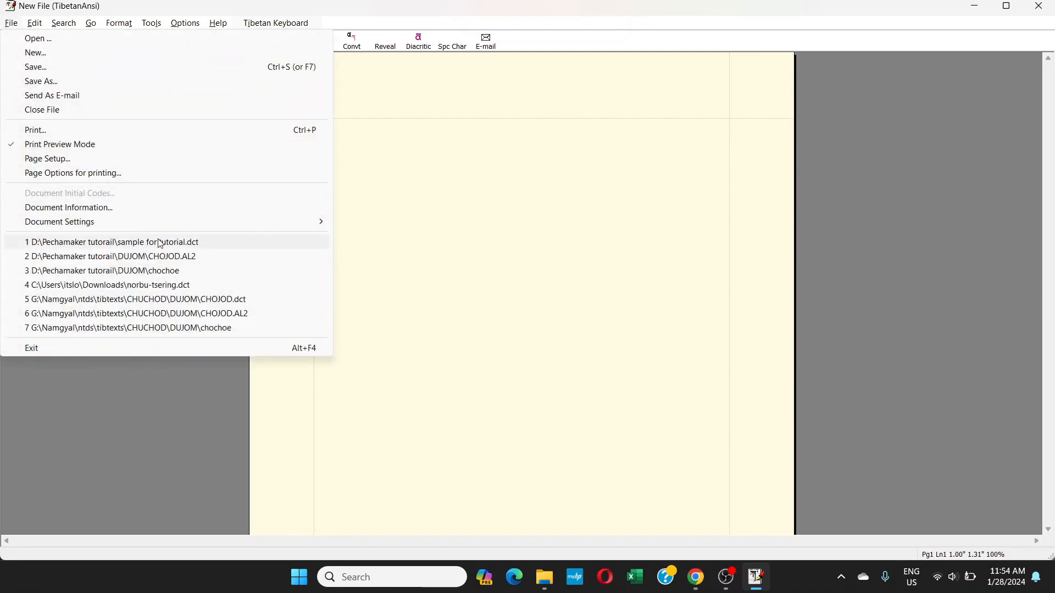
click(198, 245)
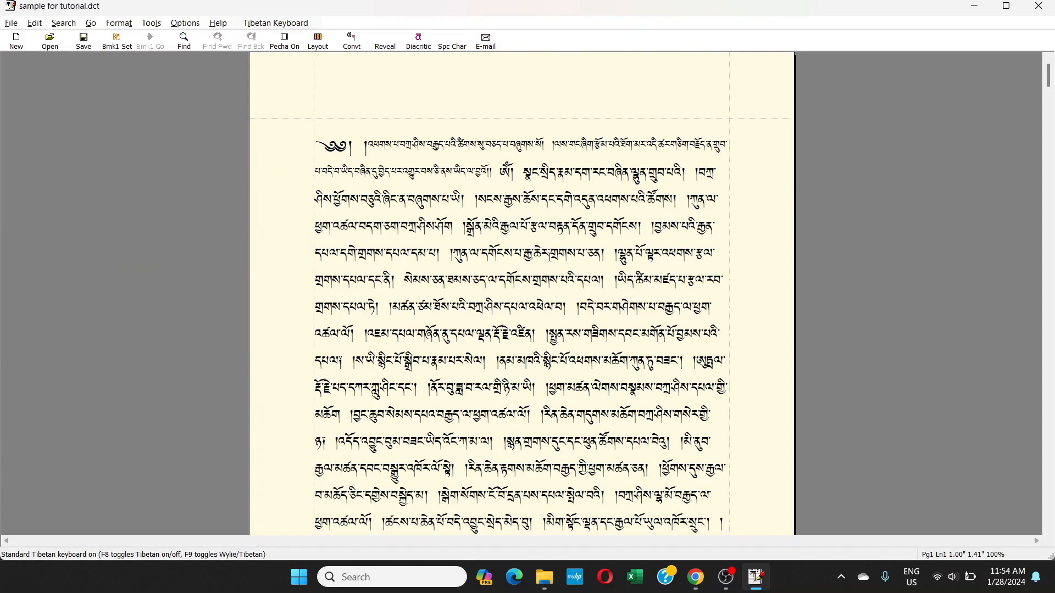
- Look through the first page of the sample document and examine the small-print lines before the second page
scroll(550, 257, down, 2)
click(550, 262)
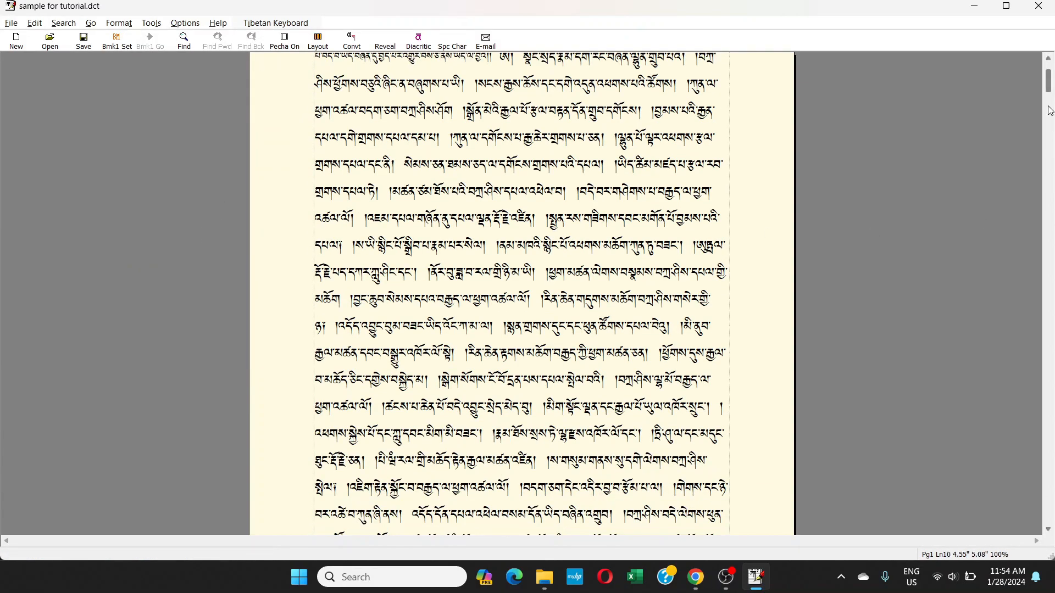
mouse_move(1049, 88)
mouse_down()
mouse_move(1052, 142)
mouse_move(1052, 94)
mouse_move(1053, 102)
mouse_up()
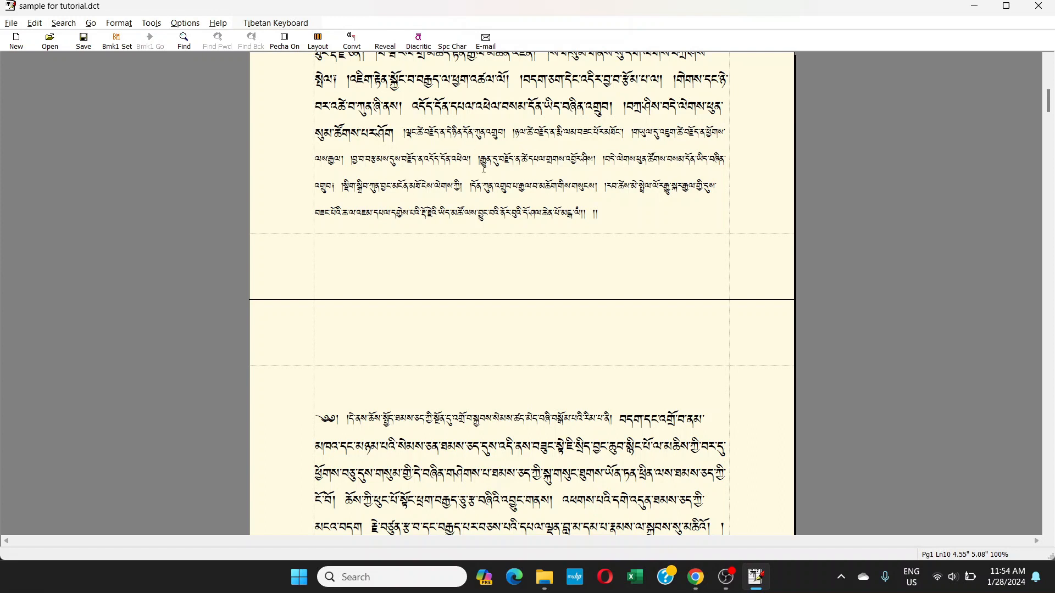
click(475, 117)
scroll(396, 165, up, 1)
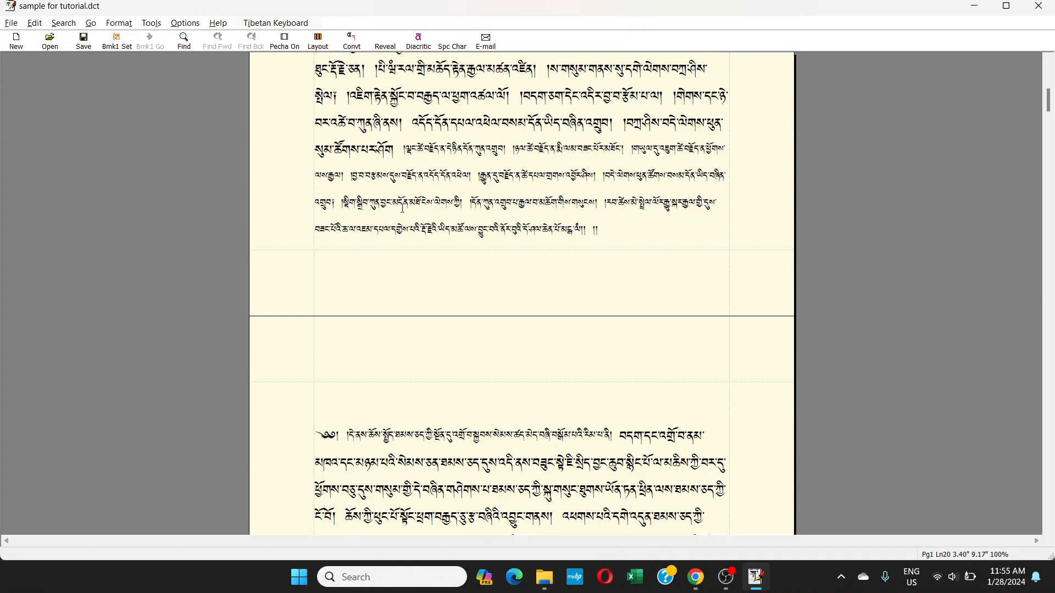
scroll(402, 208, up, 1)
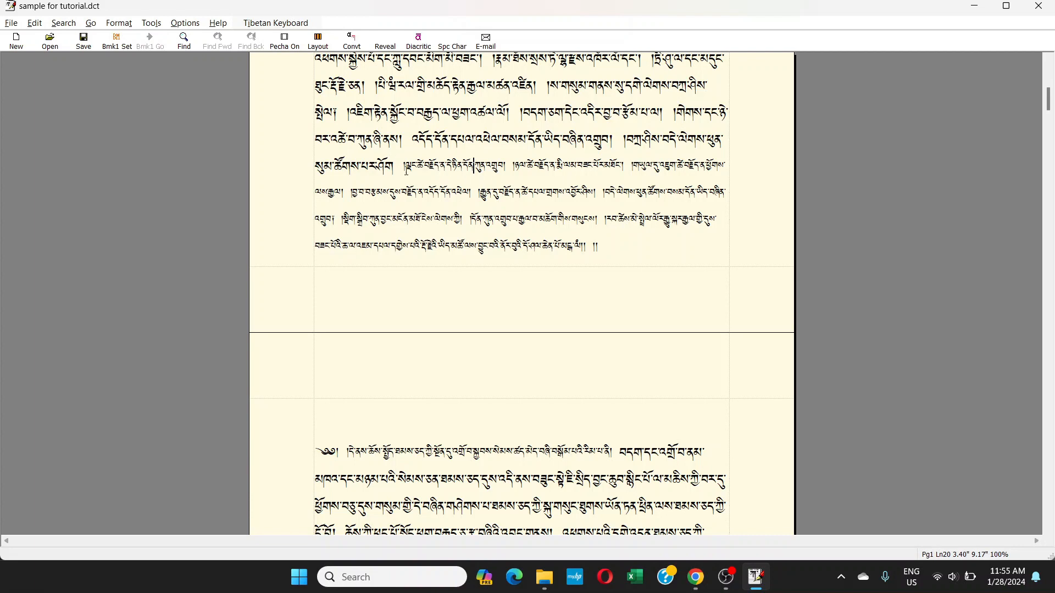
scroll(404, 159, up, 2)
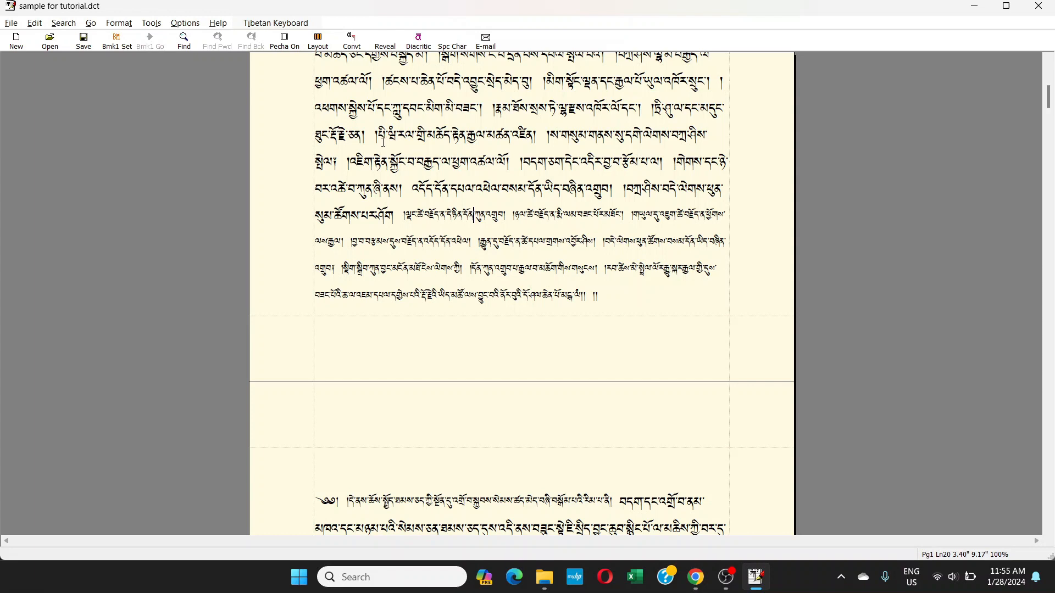
- Switch to Chrome and open the video "Ask Me Anything (about Tibetan font and software)" from the YouTube channel's video list
key(alt+Tab)
key(alt+Tab)
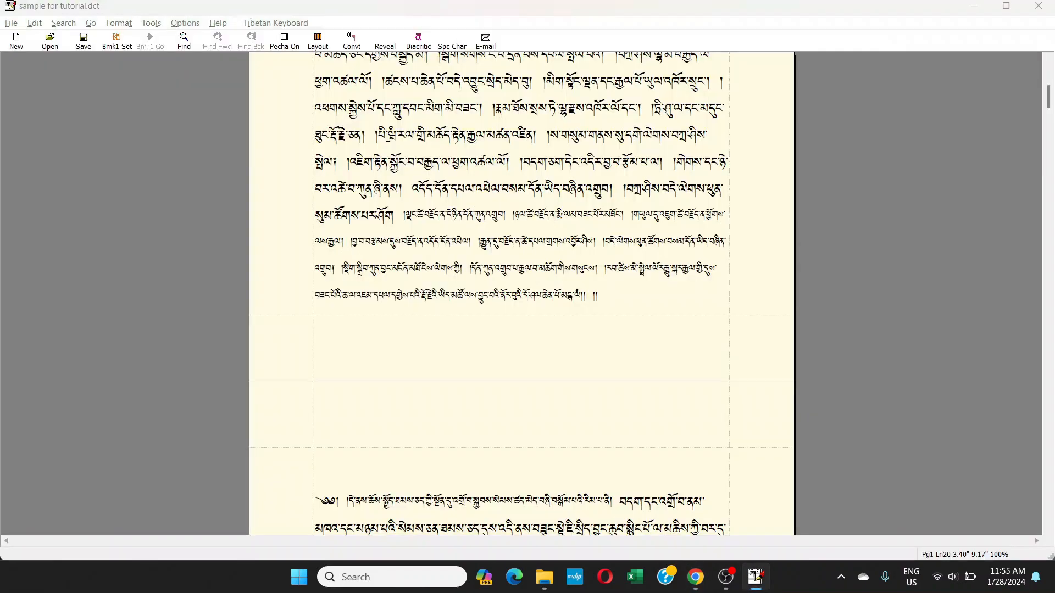
key(alt+Tab)
click(282, 12)
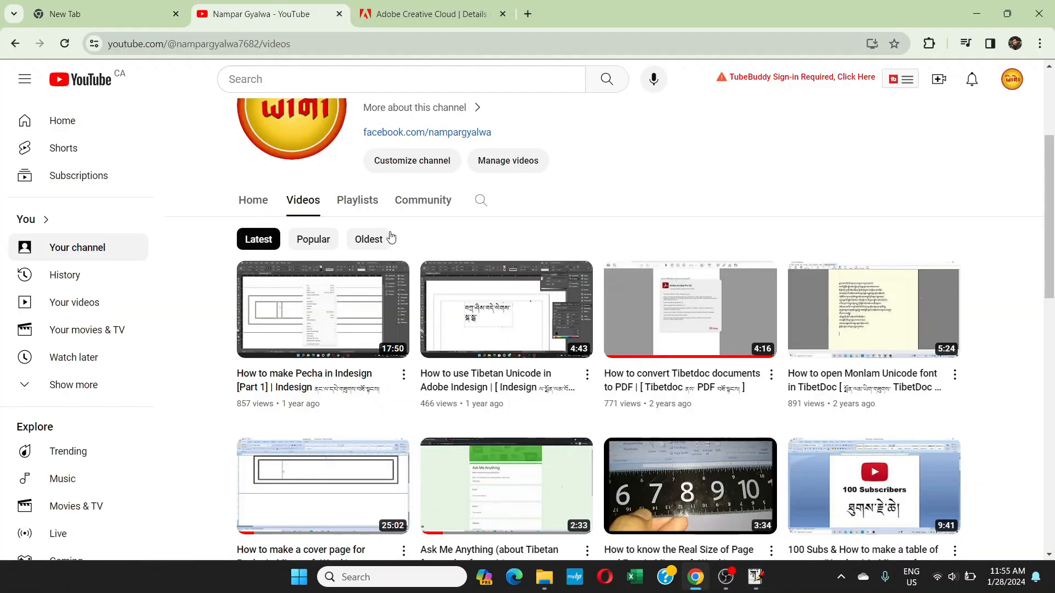
scroll(974, 233, down, 5)
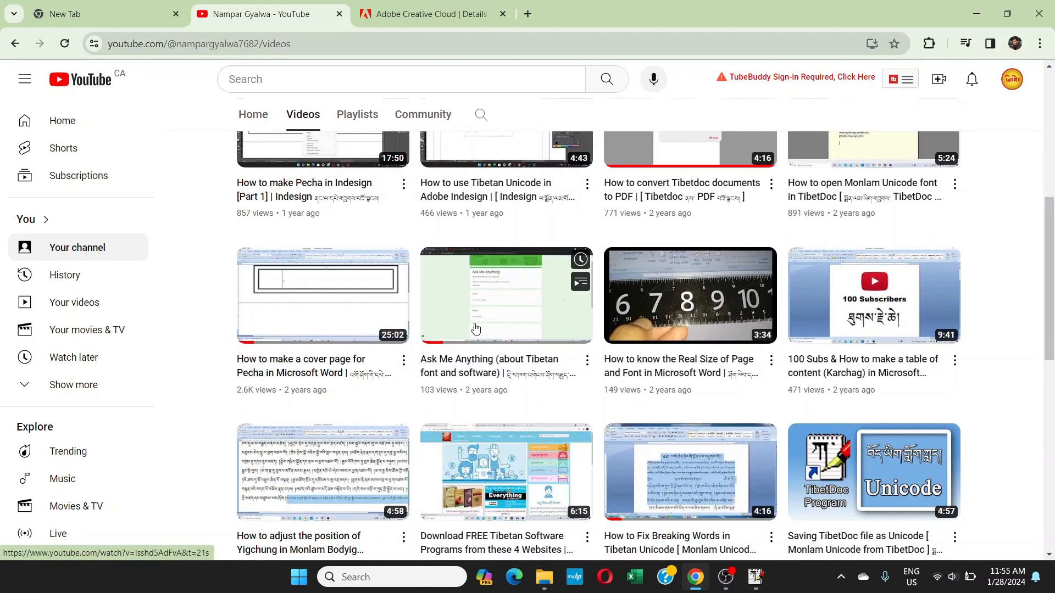
click(484, 362)
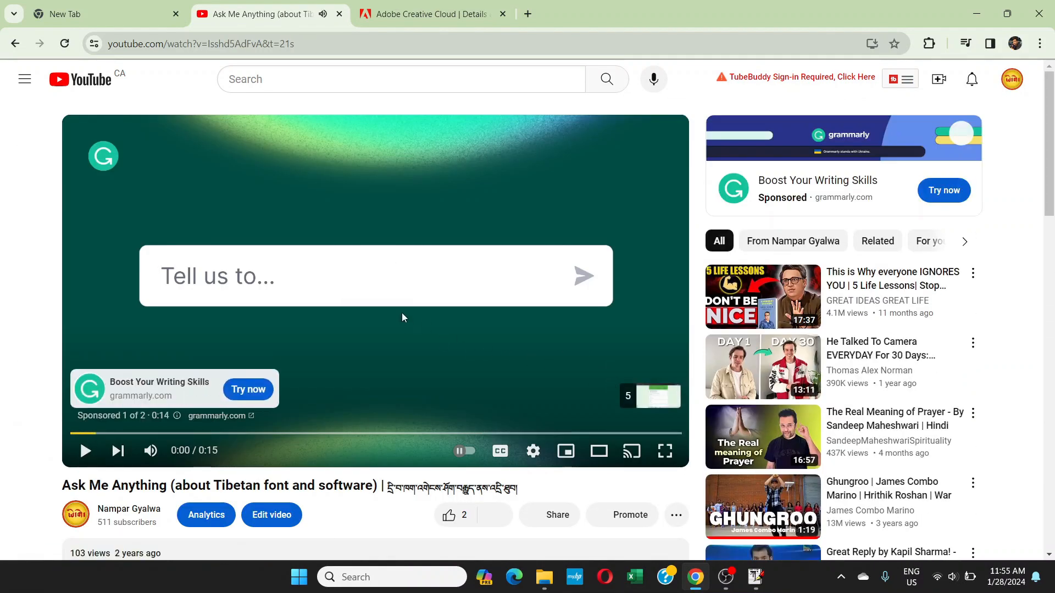
- Mute the playing video and expand its description to show the question form link
click(150, 451)
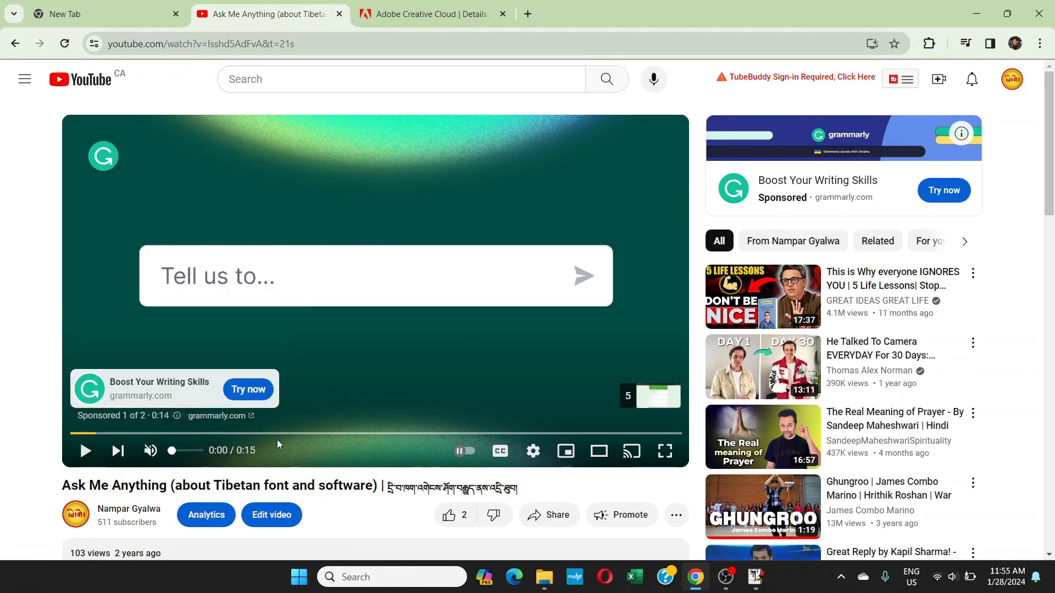
click(148, 15)
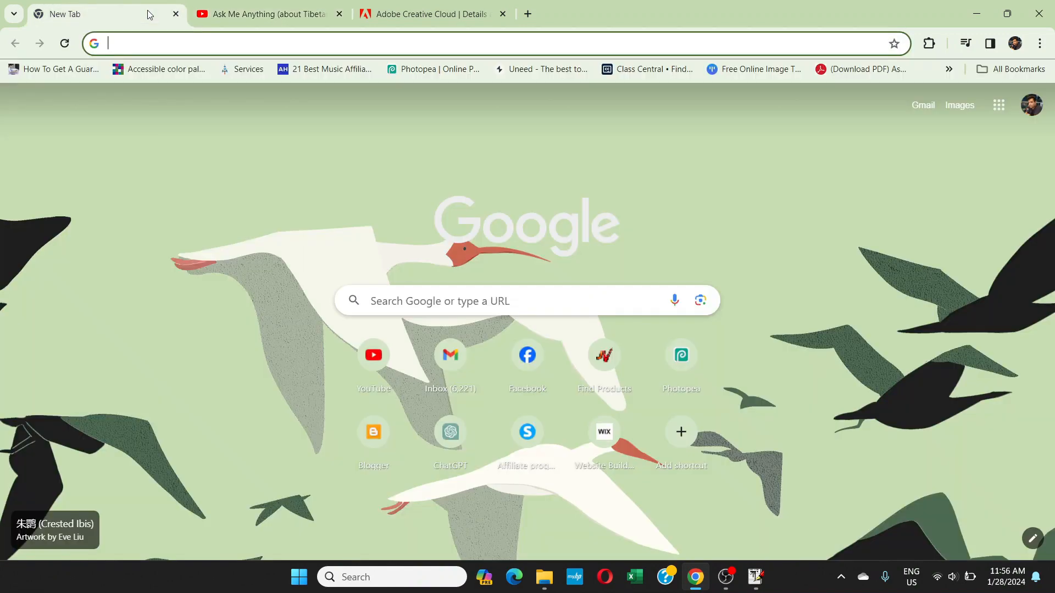
click(281, 16)
scroll(114, 272, down, 3)
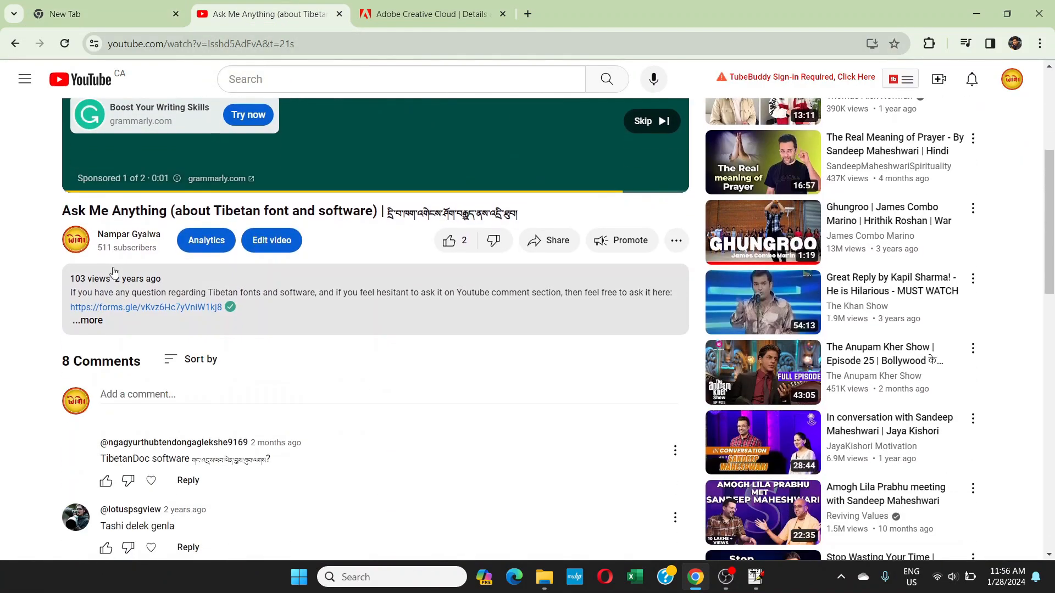
click(106, 323)
scroll(300, 243, down, 1)
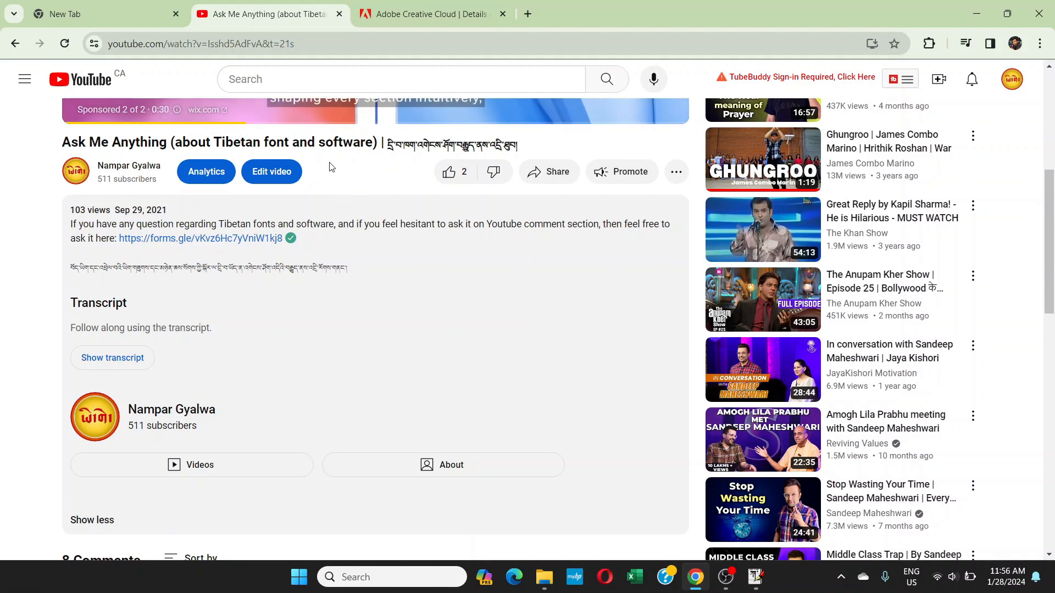
- Highlight the video's title text and skip the ad so the video itself plays
scroll(221, 171, up, 4)
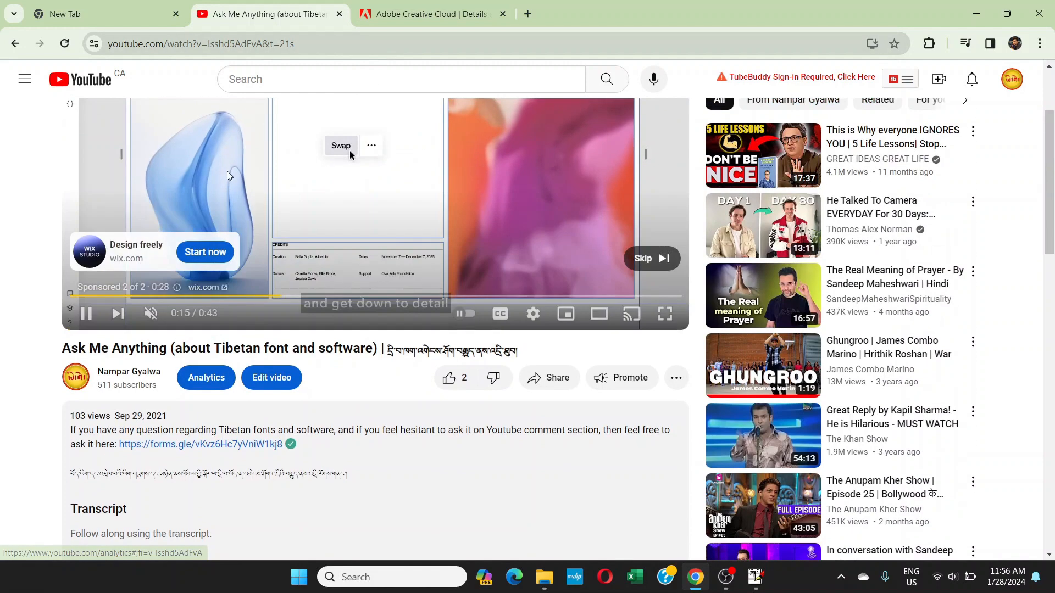
scroll(350, 151, down, 3)
drag(59, 214, 353, 213)
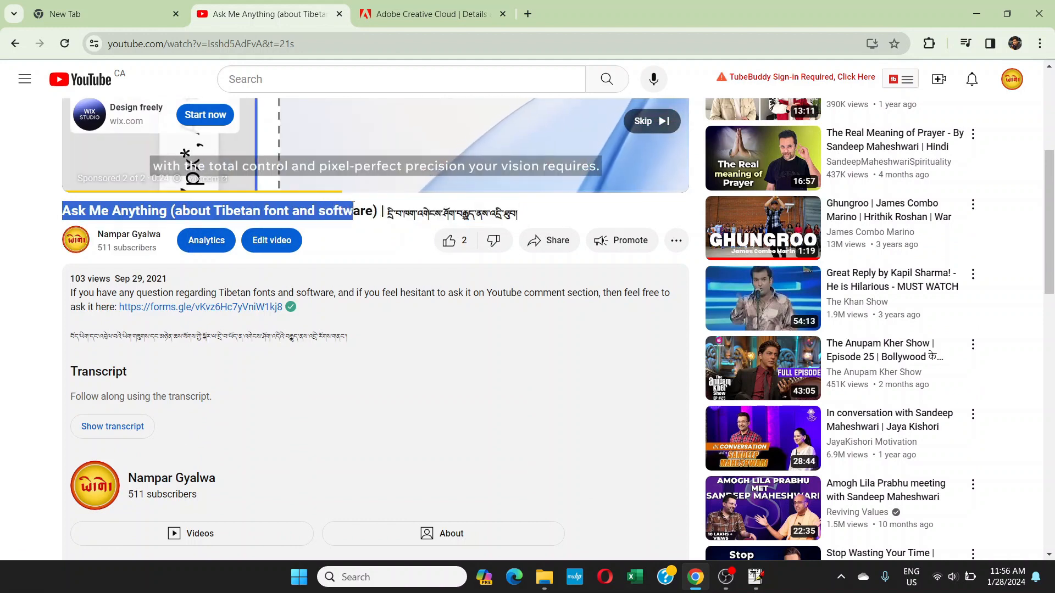
click(637, 121)
scroll(269, 209, up, 3)
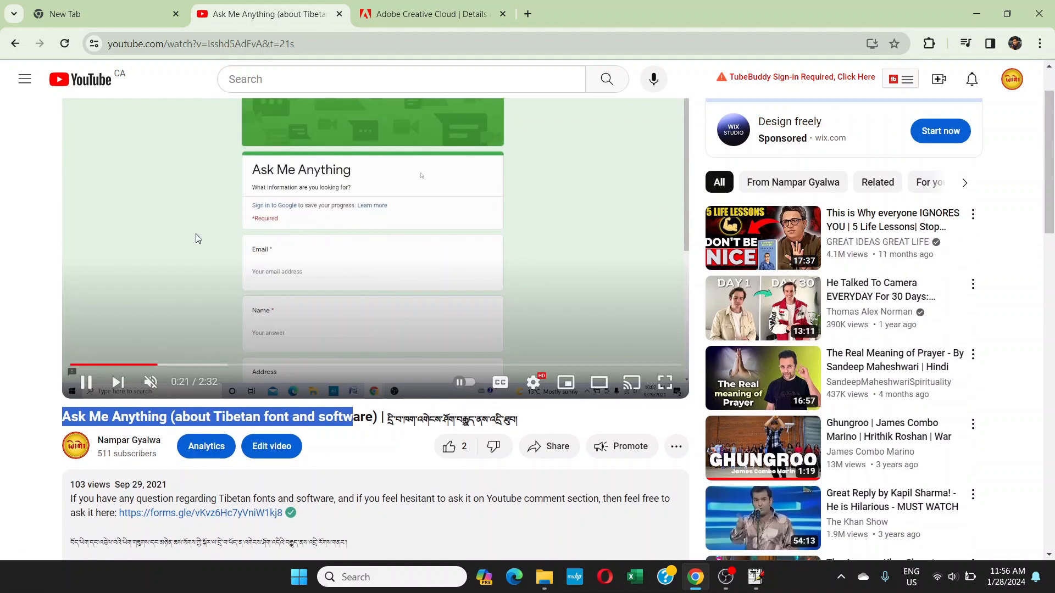
- Pause the video and seek to 0:56 to view the fields of the Ask Me Anything form
click(168, 263)
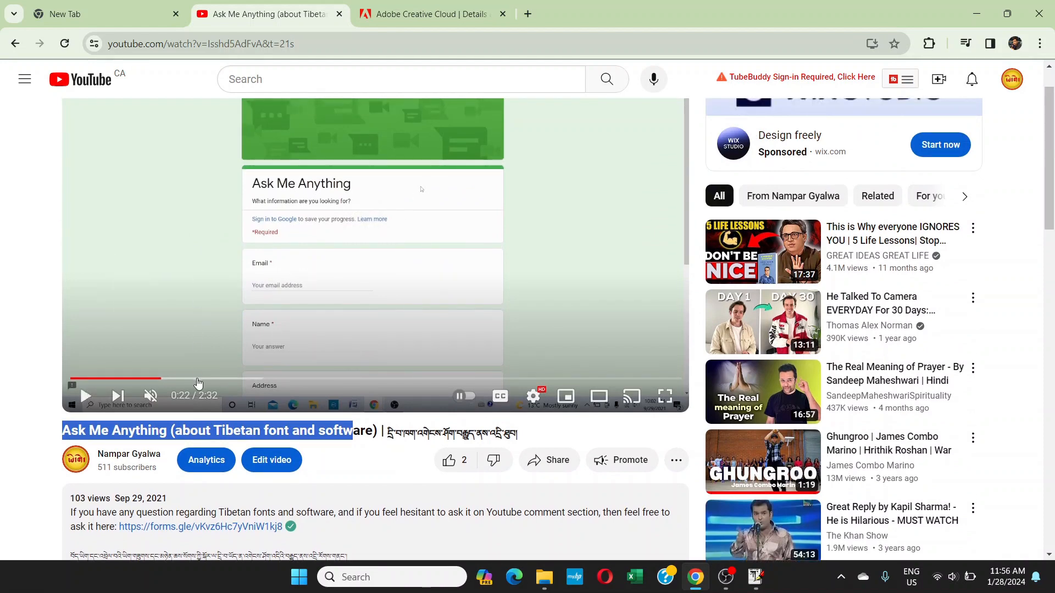
drag(227, 378, 219, 289)
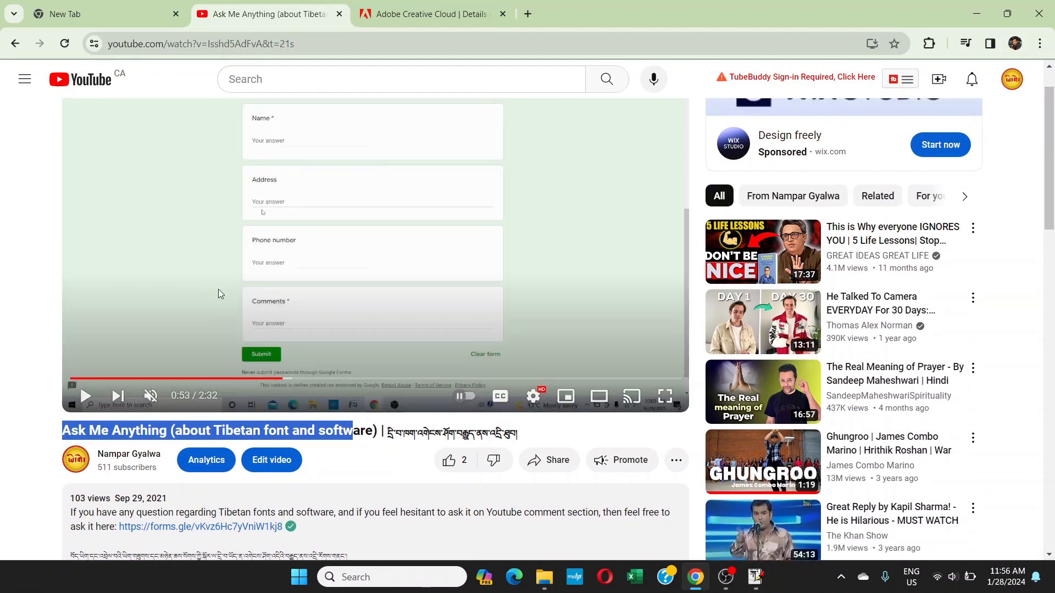
scroll(177, 251, up, 1)
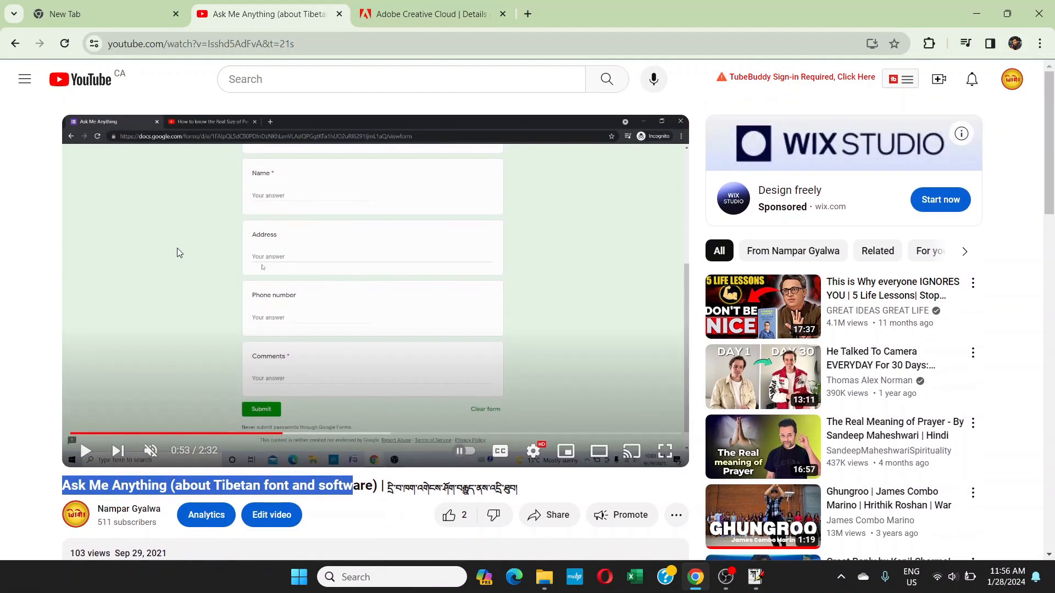
click(223, 434)
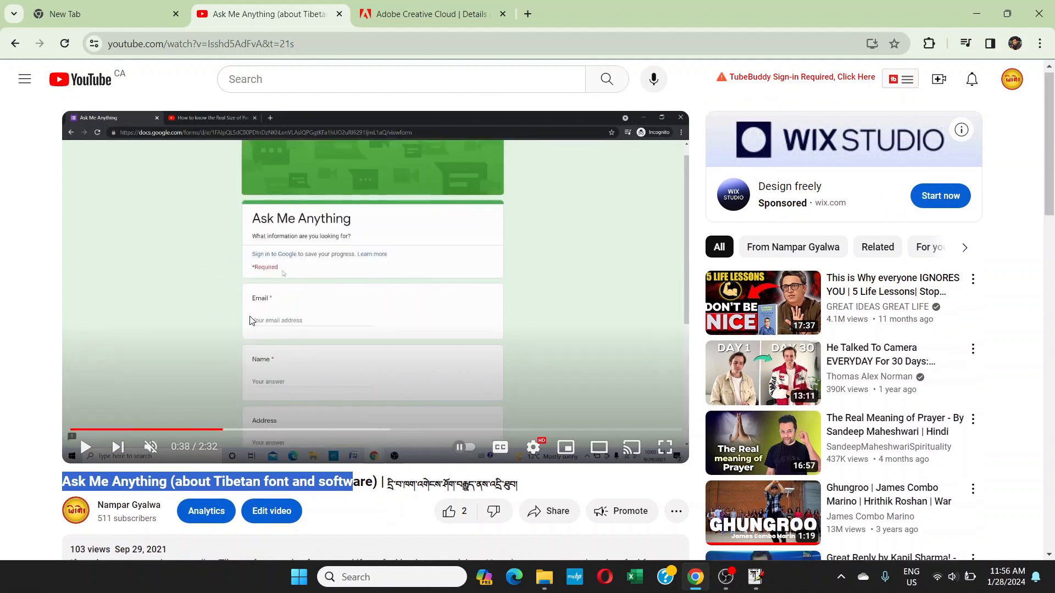
scroll(250, 320, down, 1)
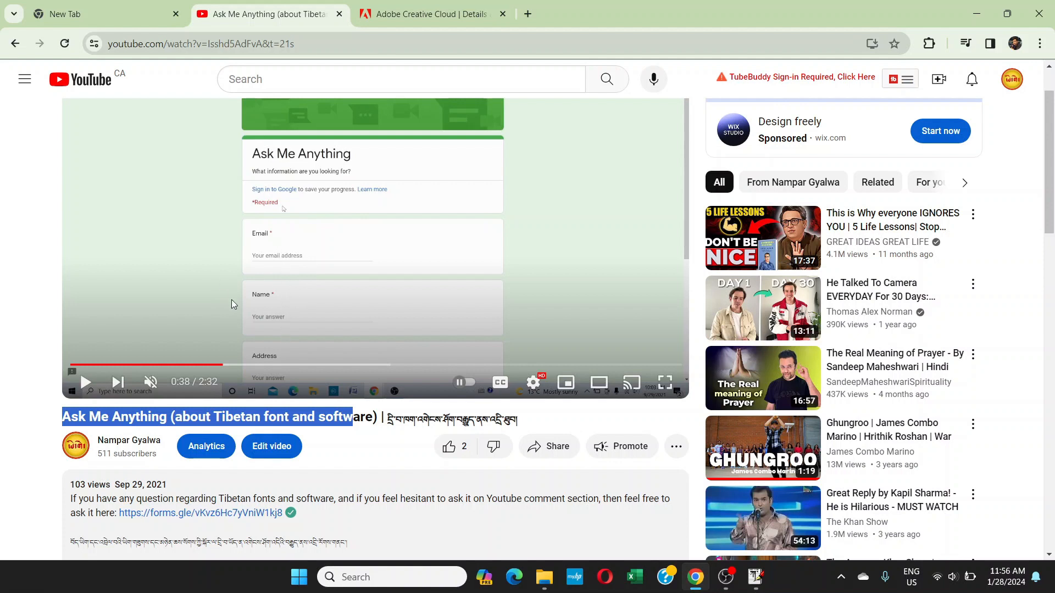
scroll(283, 314, down, 1)
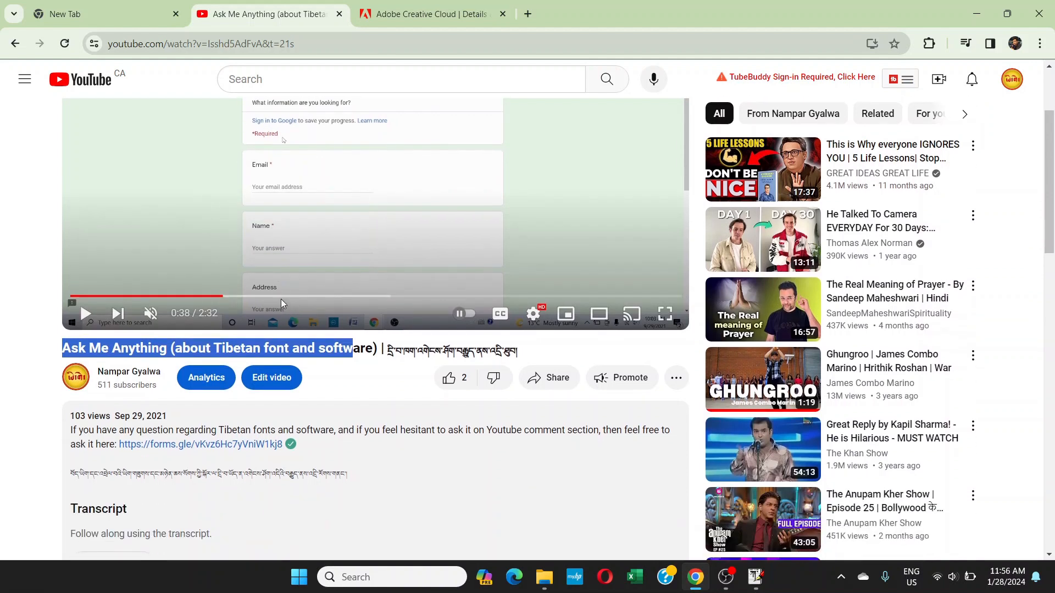
click(297, 296)
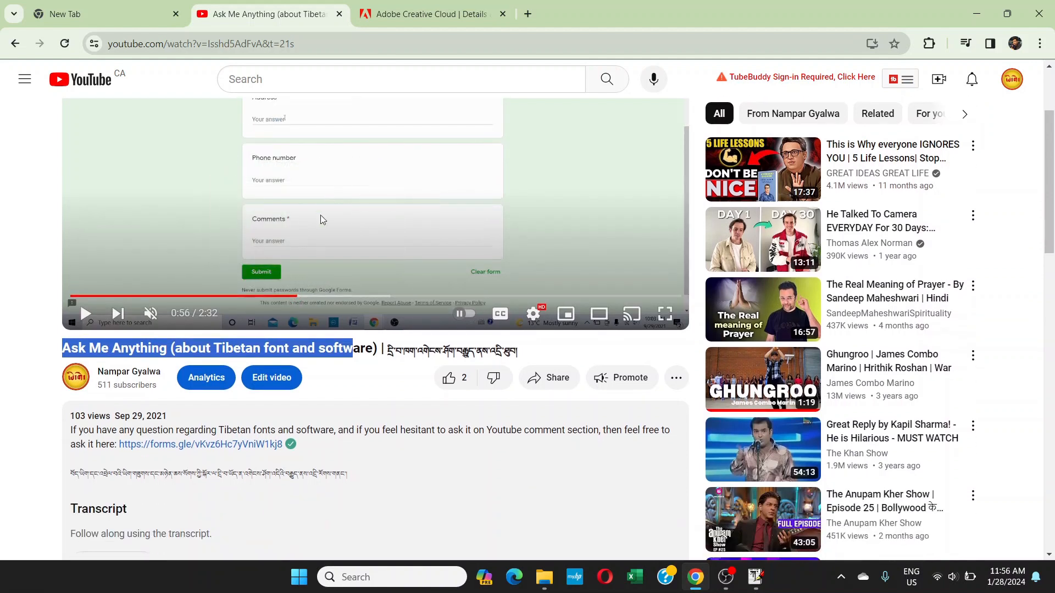
- Go back from the video to the channel's list of latest videos
scroll(315, 243, up, 1)
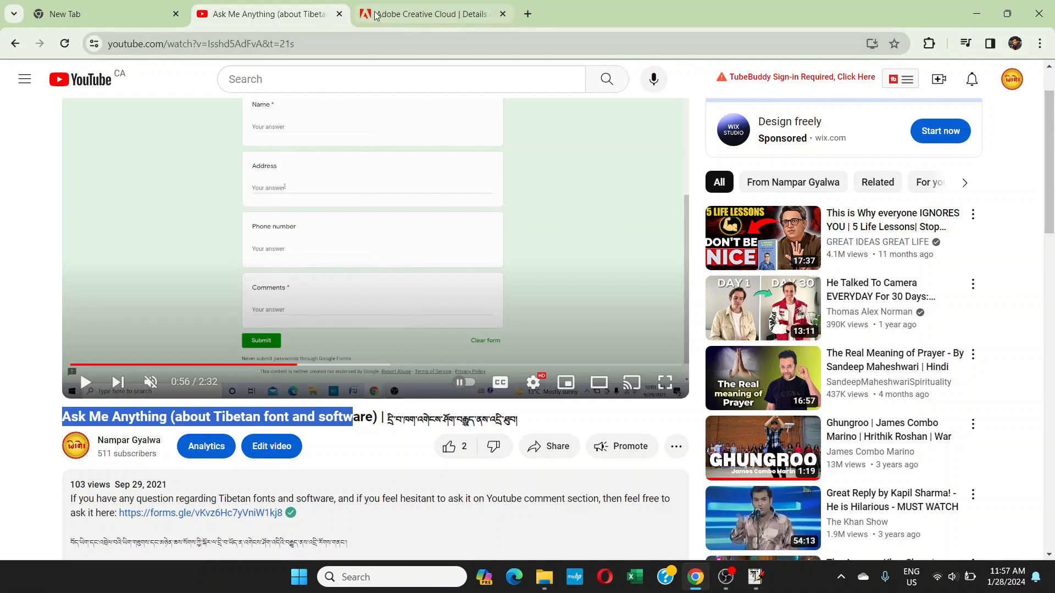
click(15, 44)
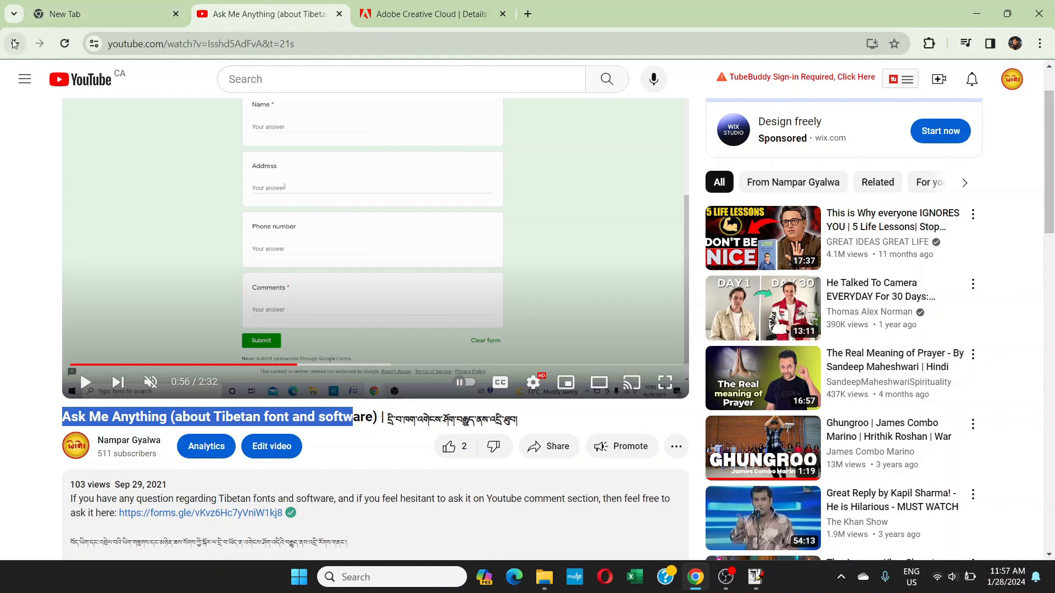
scroll(278, 308, down, 5)
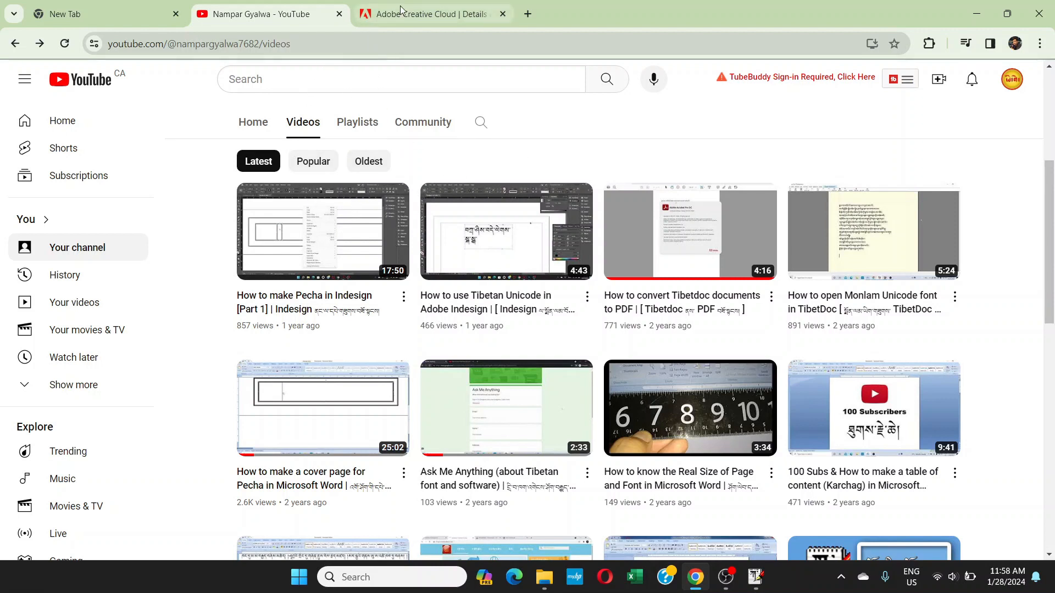
- Check the Creative Cloud All Apps payment plans on the open Adobe page and return to the blank new tab
click(414, 16)
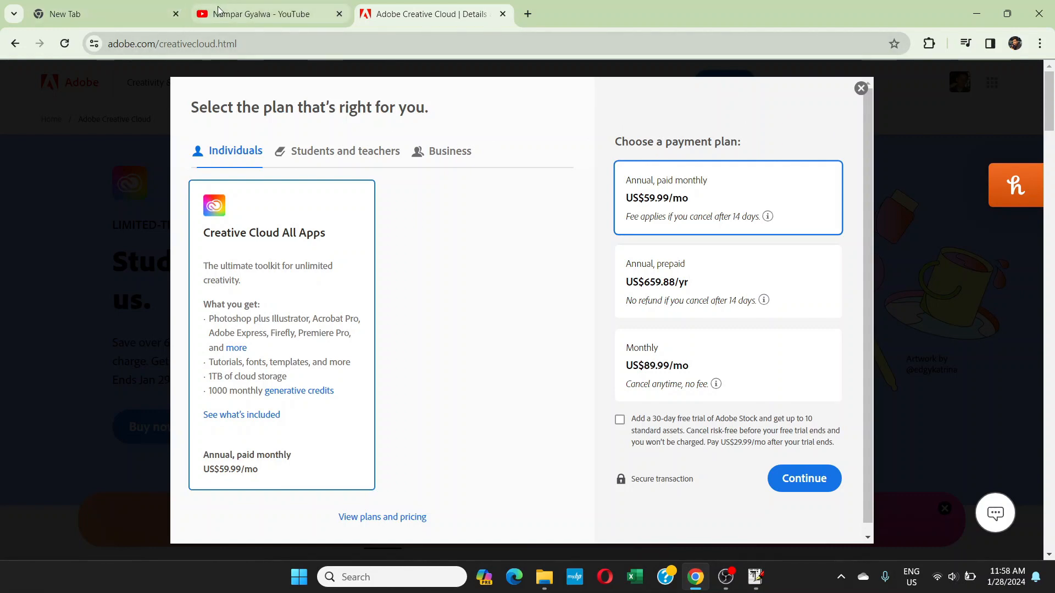
click(271, 14)
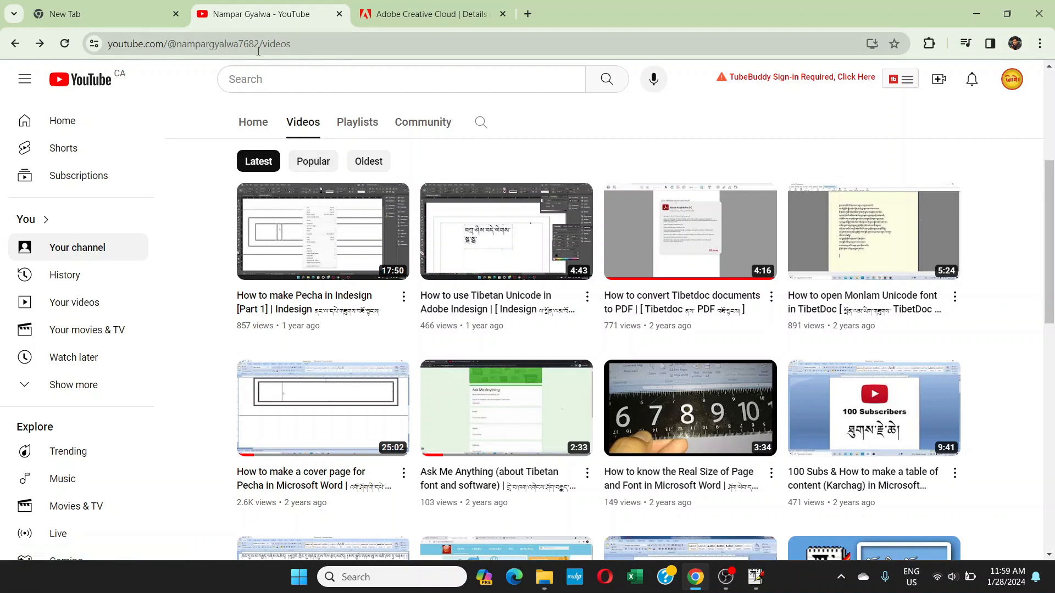
click(107, 11)
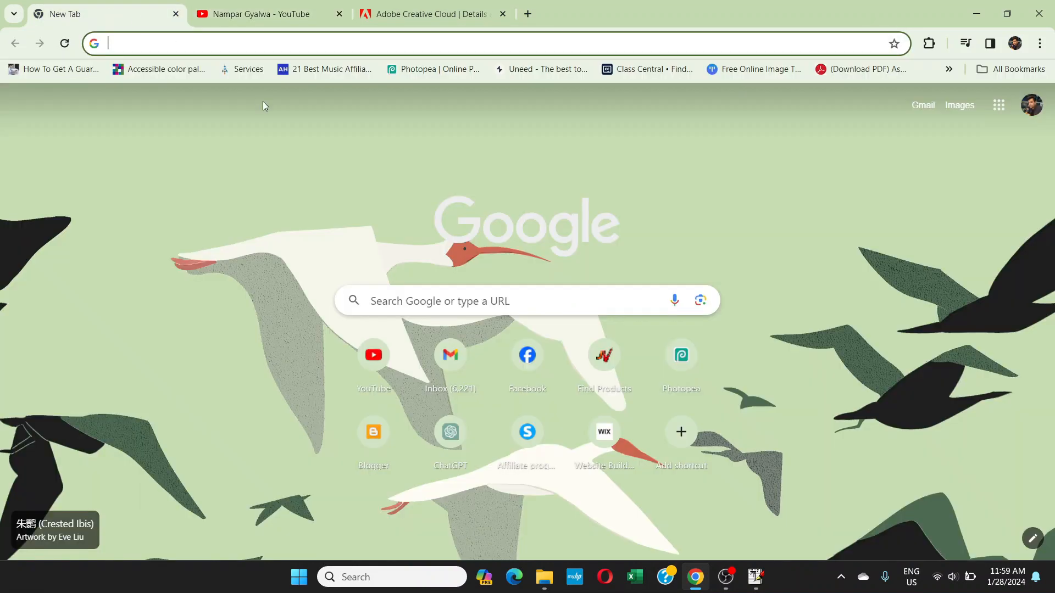
- Open the website pechamaker.com in the blank new tab
click(262, 42)
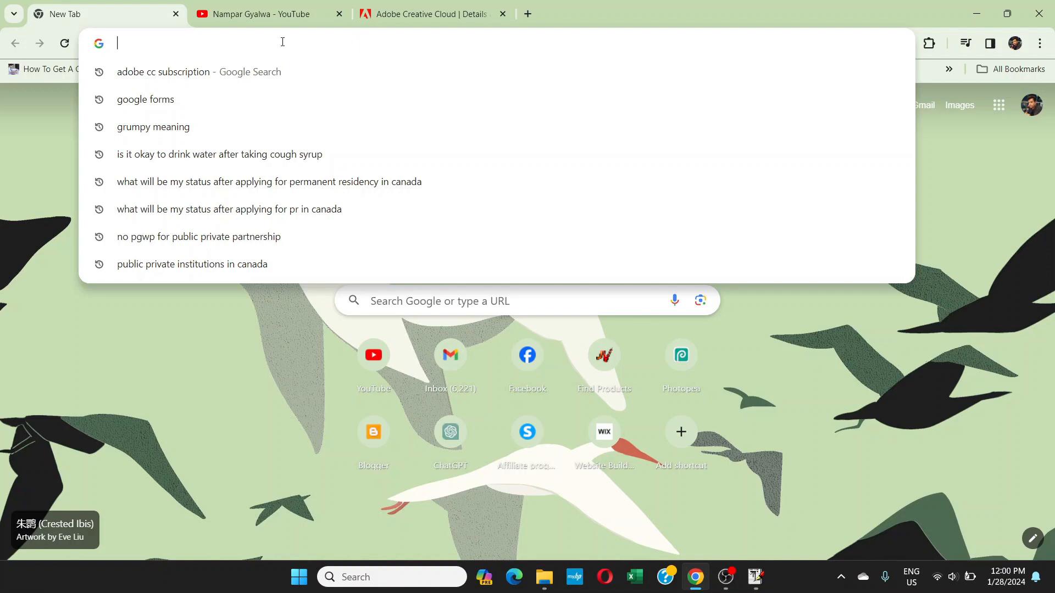
text(pecha)
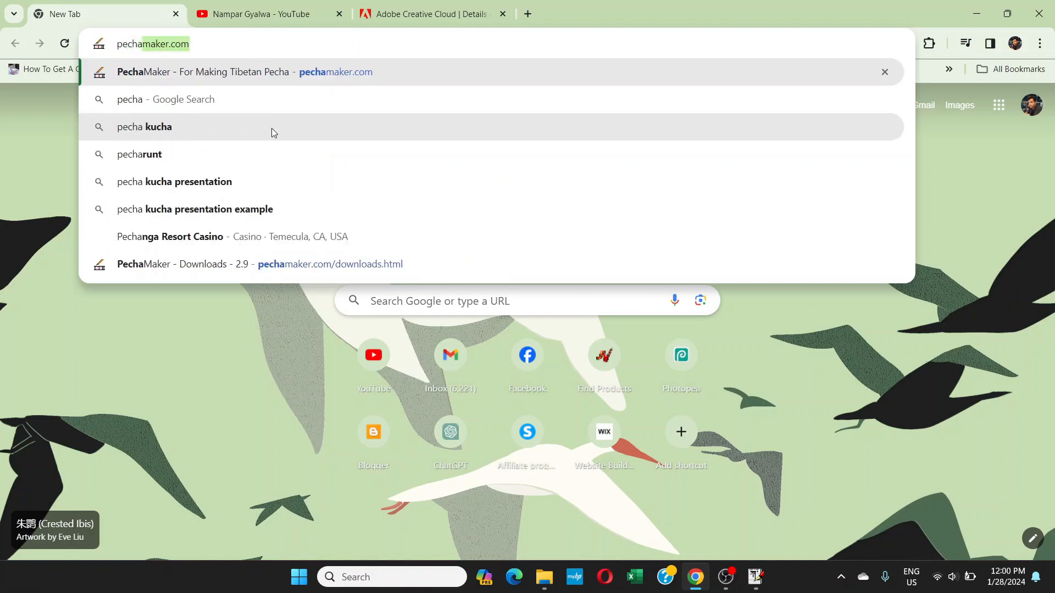
text(maker.com)
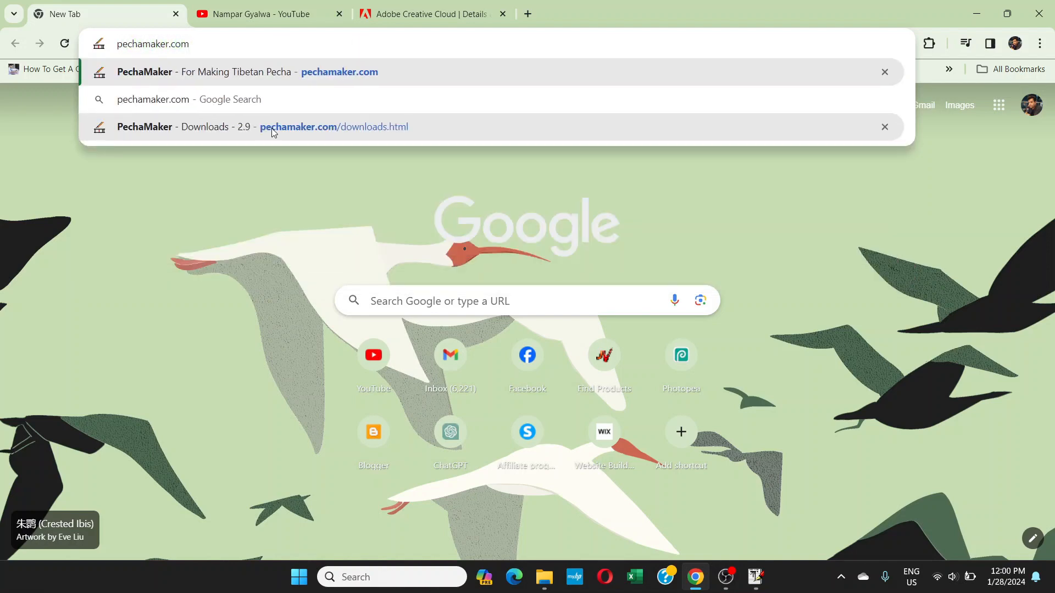
key(Return)
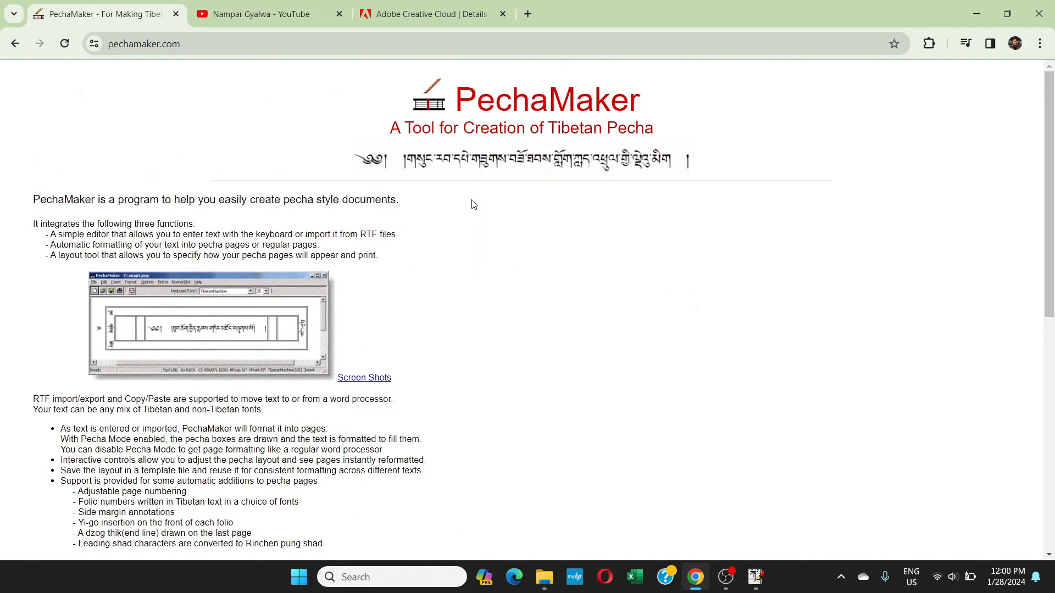
- Highlight the home page's note that PechaMaker is free to download, and follow its link to the installer downloads
scroll(572, 308, down, 3)
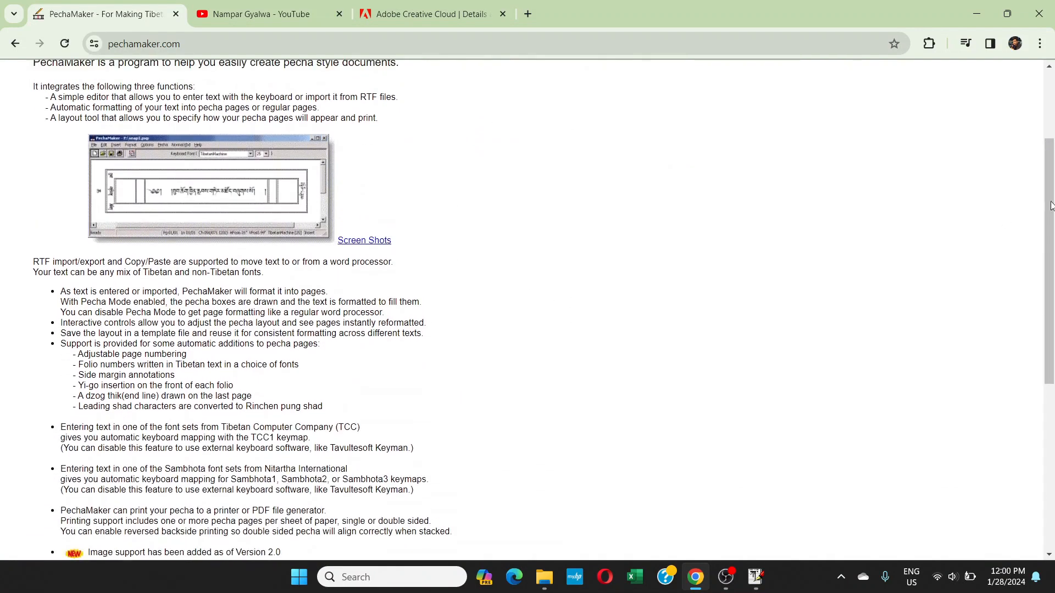
drag(1047, 160, 1048, 326)
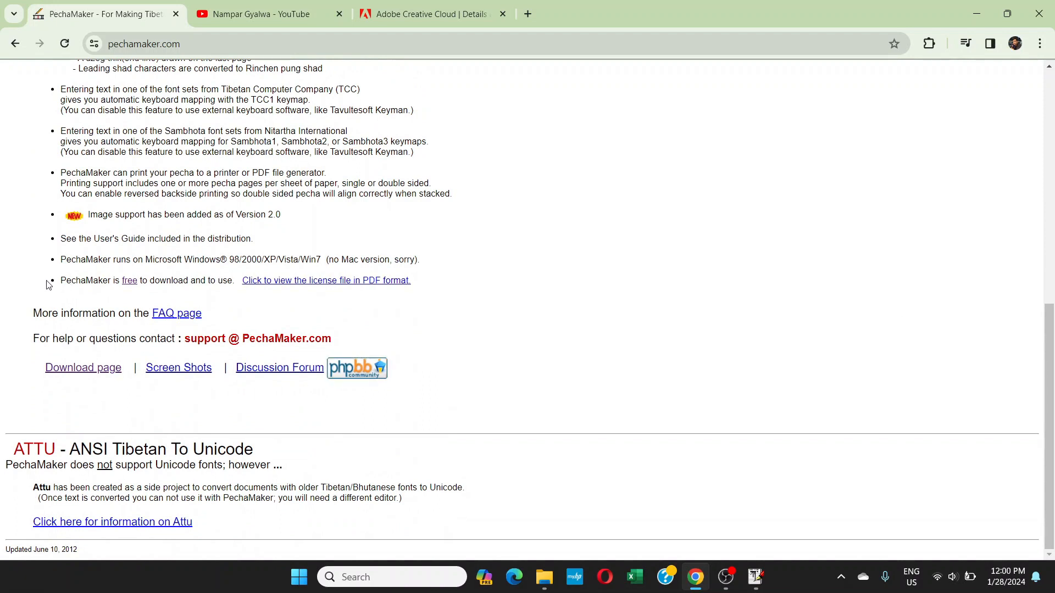
drag(62, 280, 231, 281)
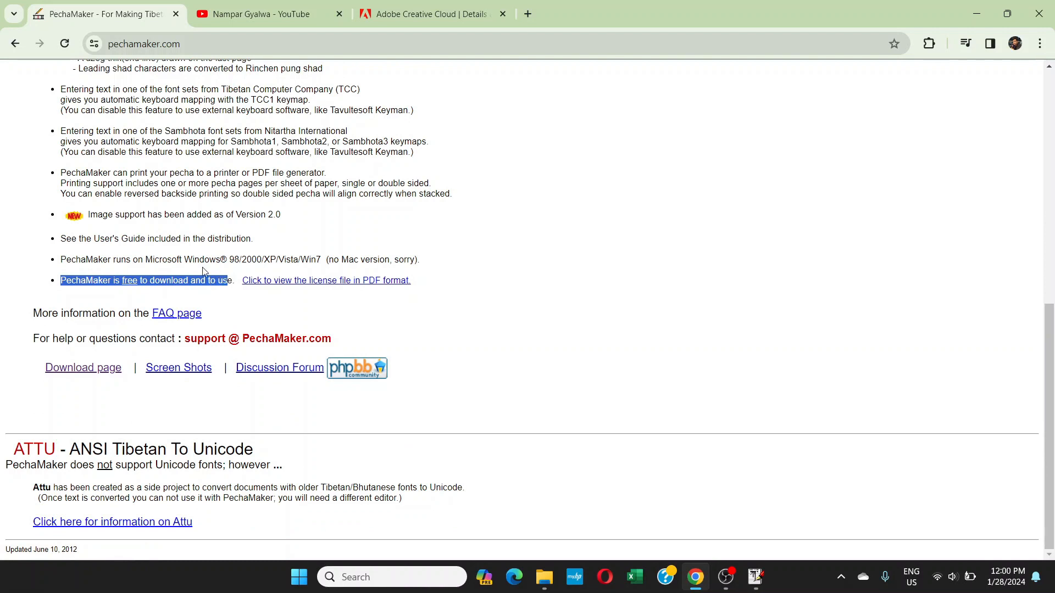
click(86, 276)
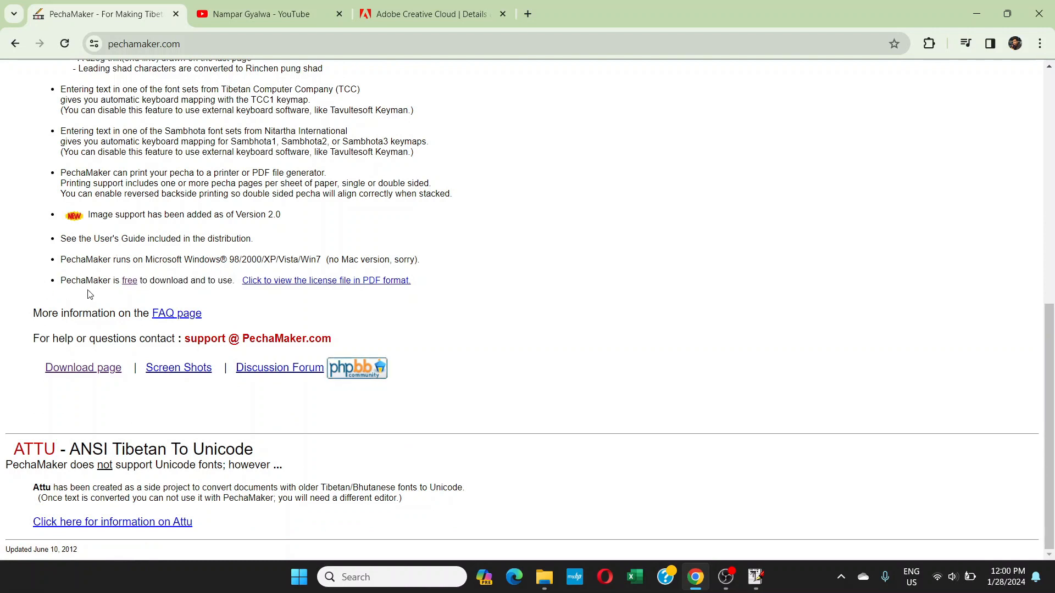
click(130, 280)
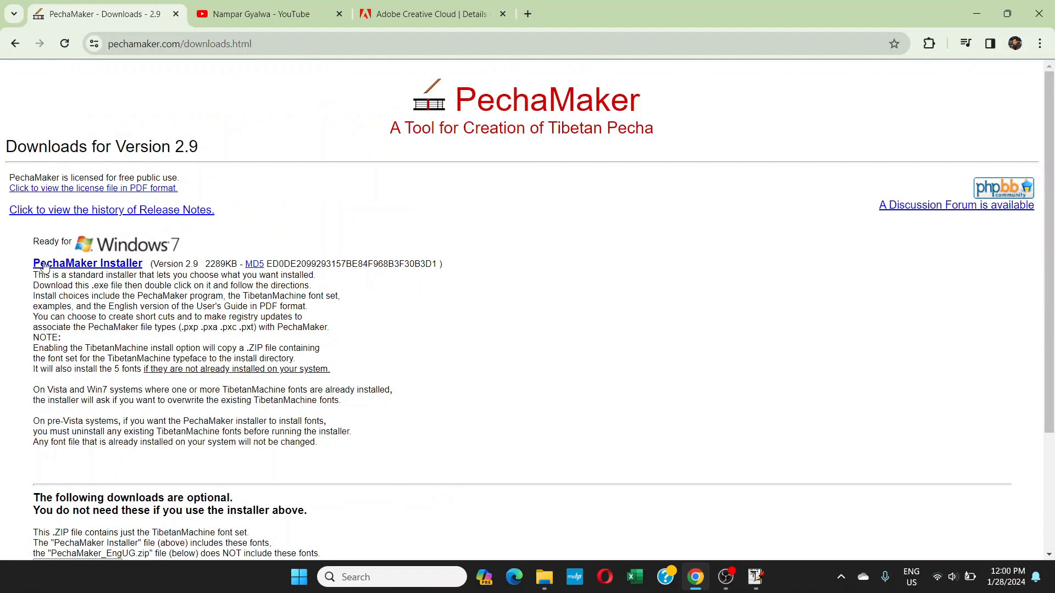
scroll(68, 265, down, 1)
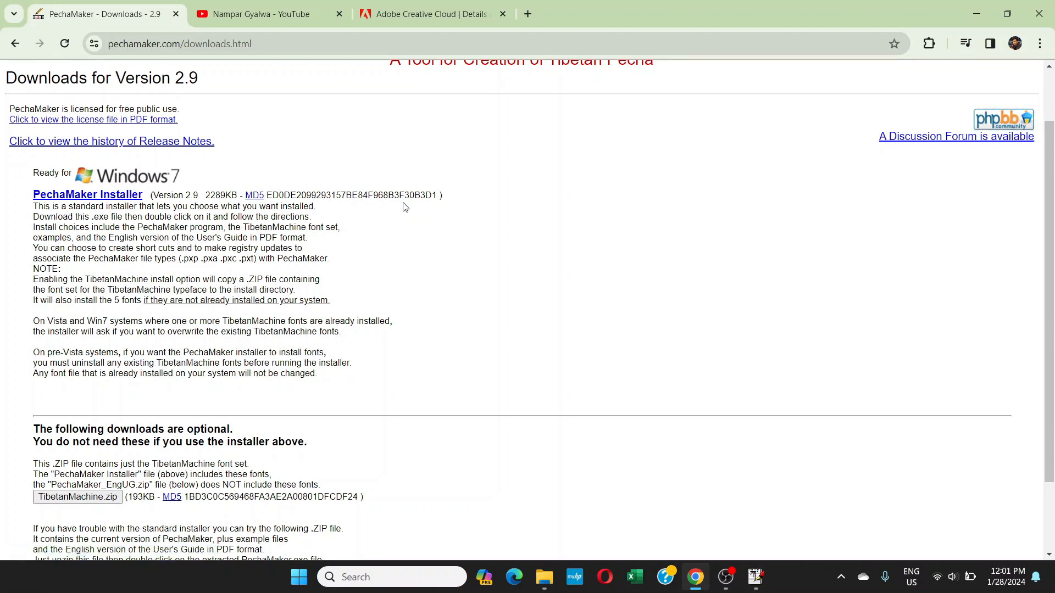
- Switch to File Explorer, launch the PechaMaker_2.9 installer from the Pechamaker tutorail folder and accept the license agreement
key(alt+Tab)
key(alt+Tab)
key(alt+Tab)
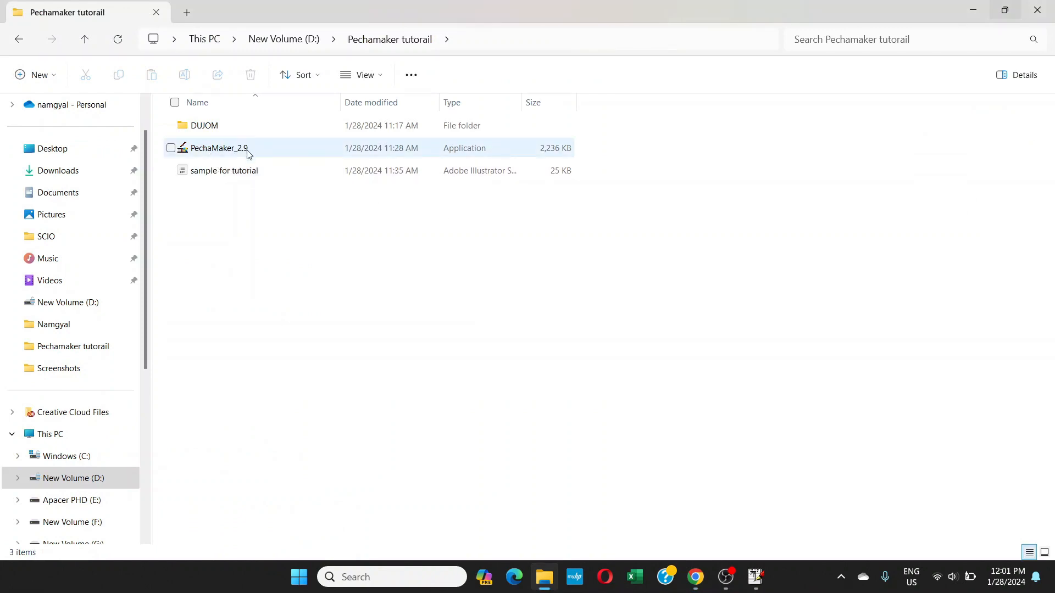
click(218, 152)
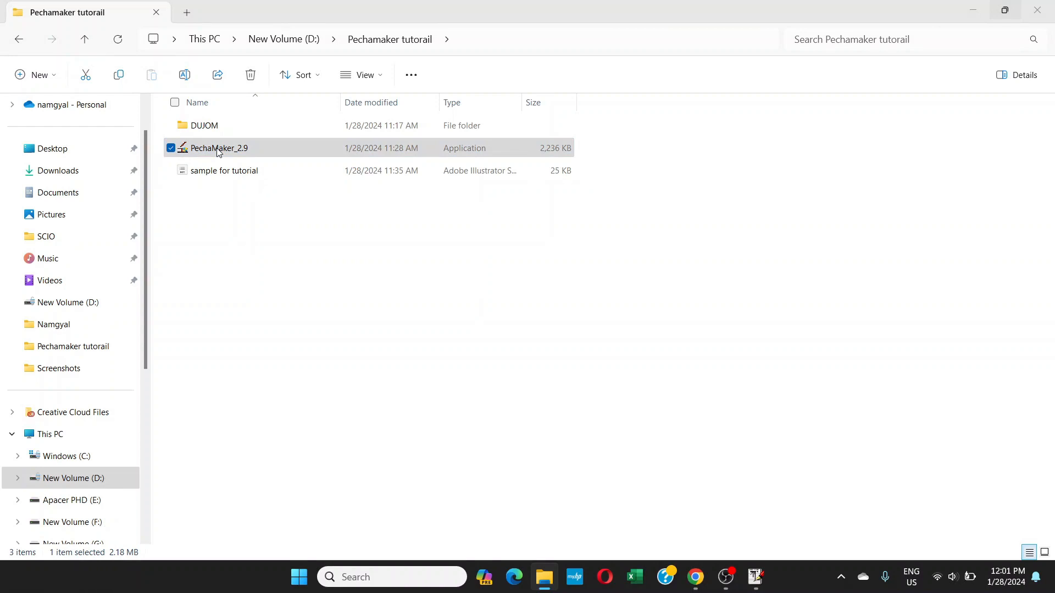
double_click(219, 153)
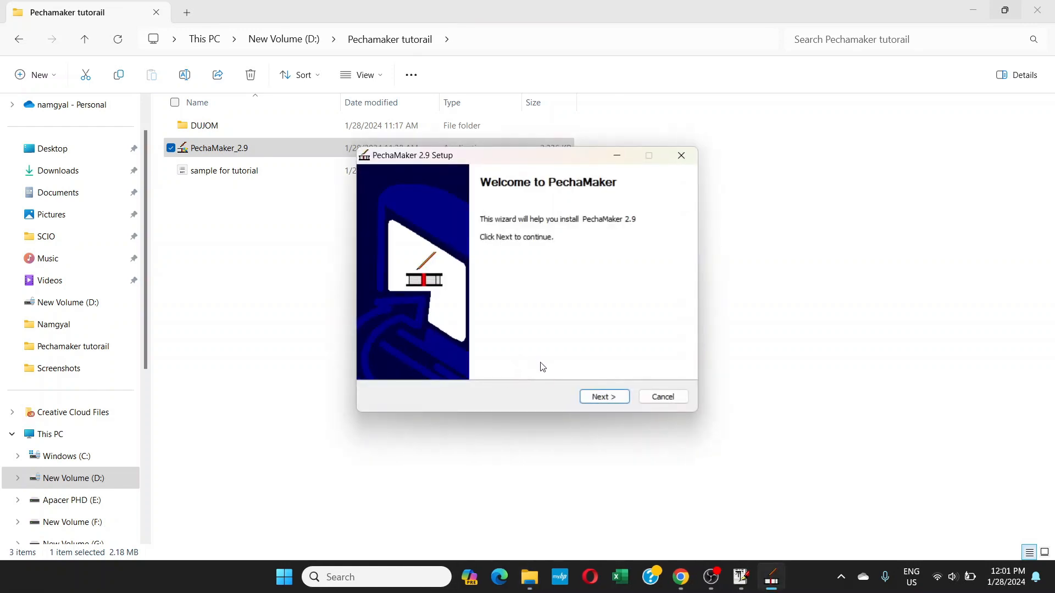
click(597, 397)
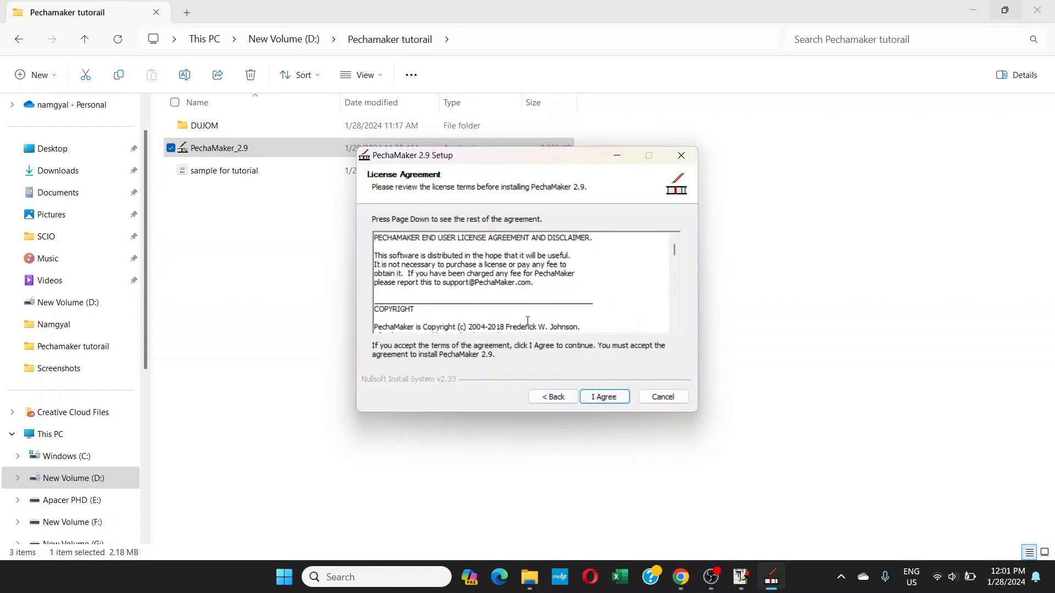
click(607, 402)
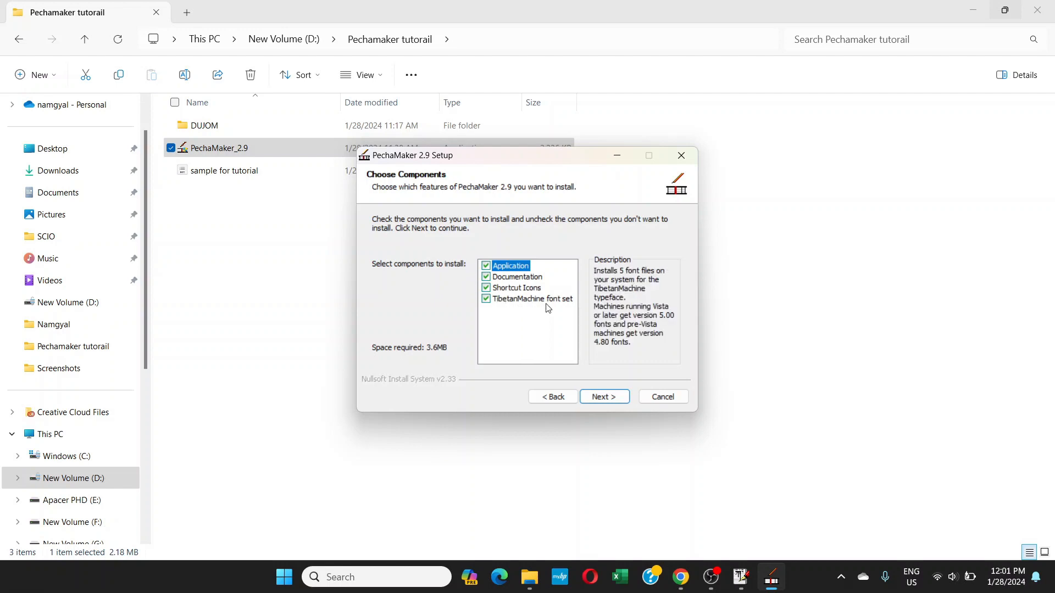
- Exclude the TibetanMachine font set from the components to install, keeping Application, Documentation and Shortcut Icons, and continue
click(486, 300)
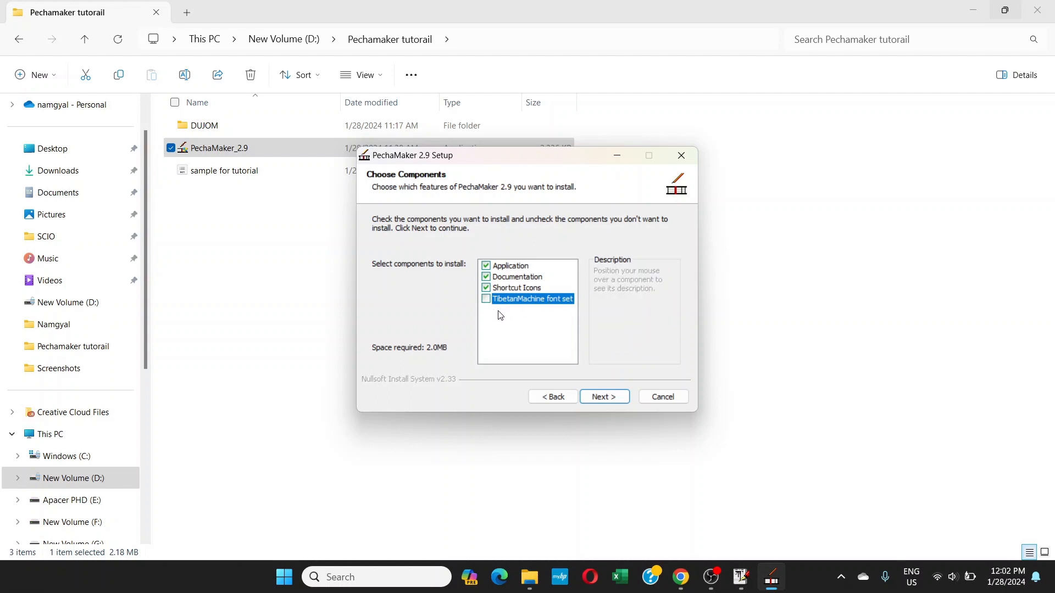
mouse_move(509, 308)
mouse_move(504, 272)
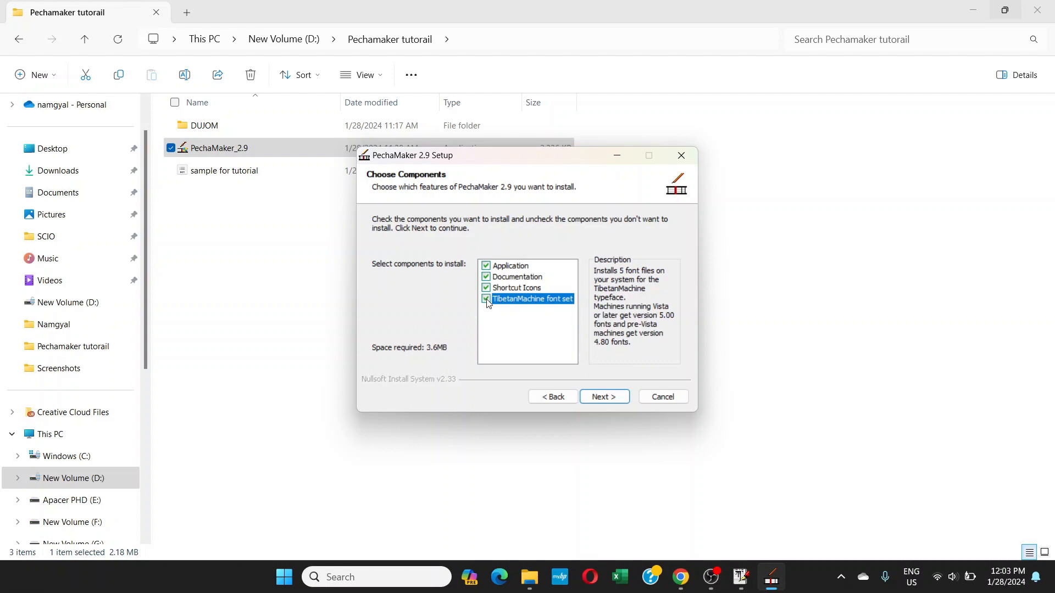
click(487, 299)
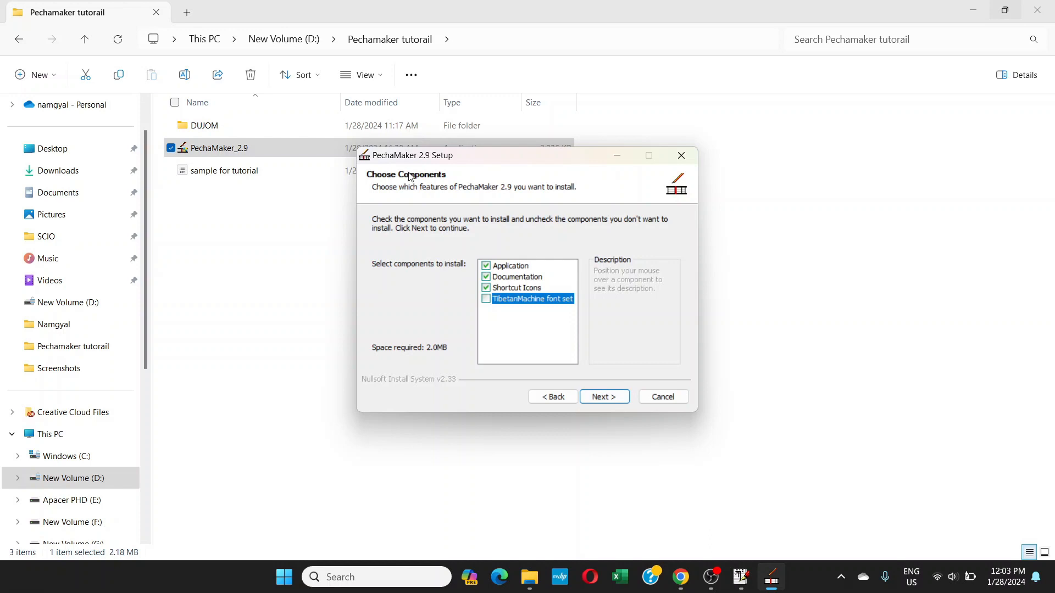
mouse_move(487, 305)
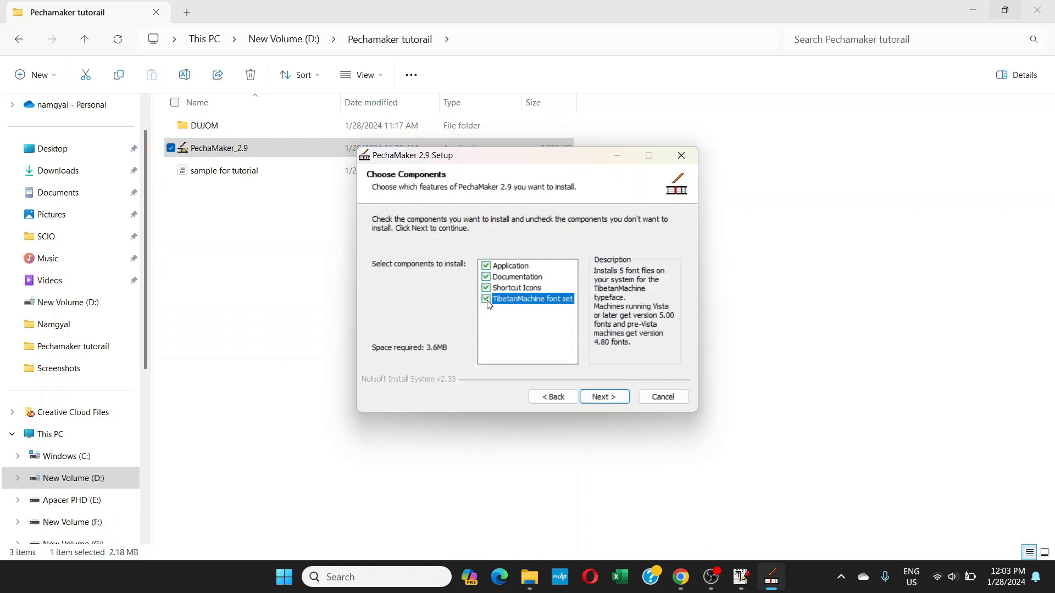
click(487, 298)
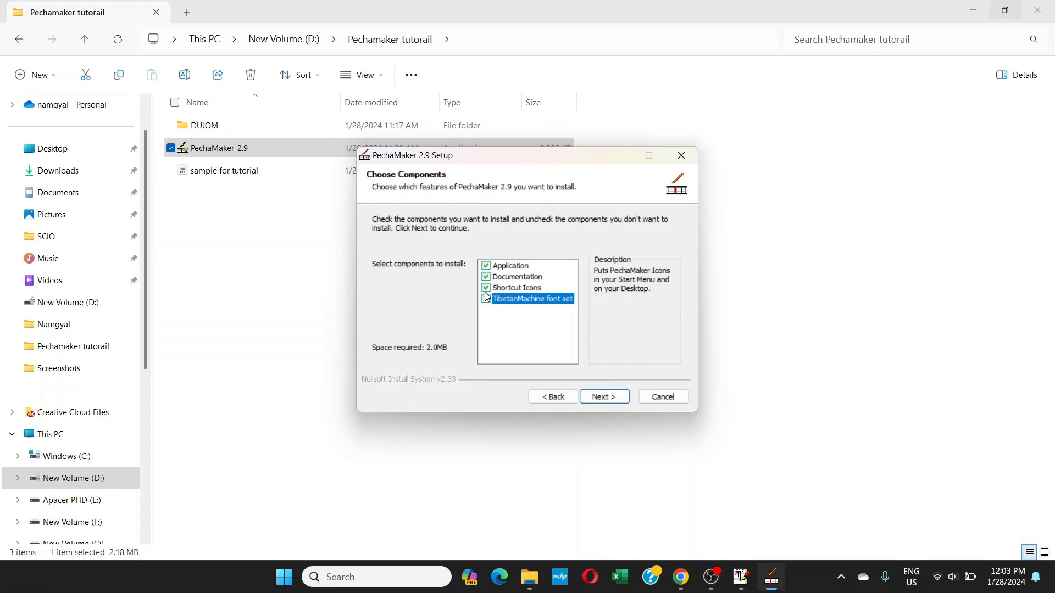
click(599, 393)
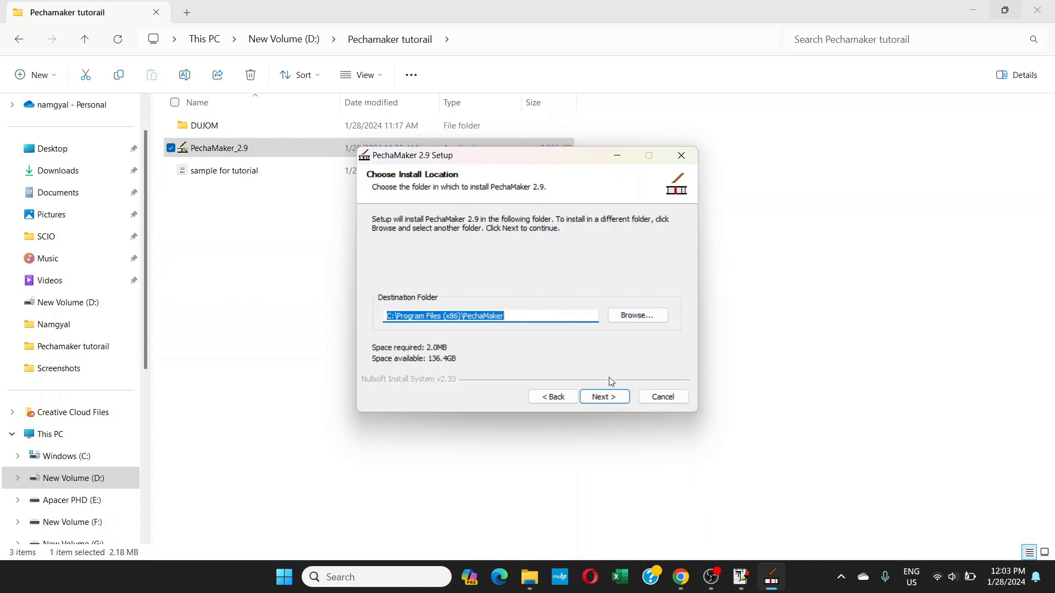
- Install into C:\Program Files (x86)\PechaMaker with the PechaMaker Start Menu folder, and add the PechaMaker file types to the registry
click(636, 317)
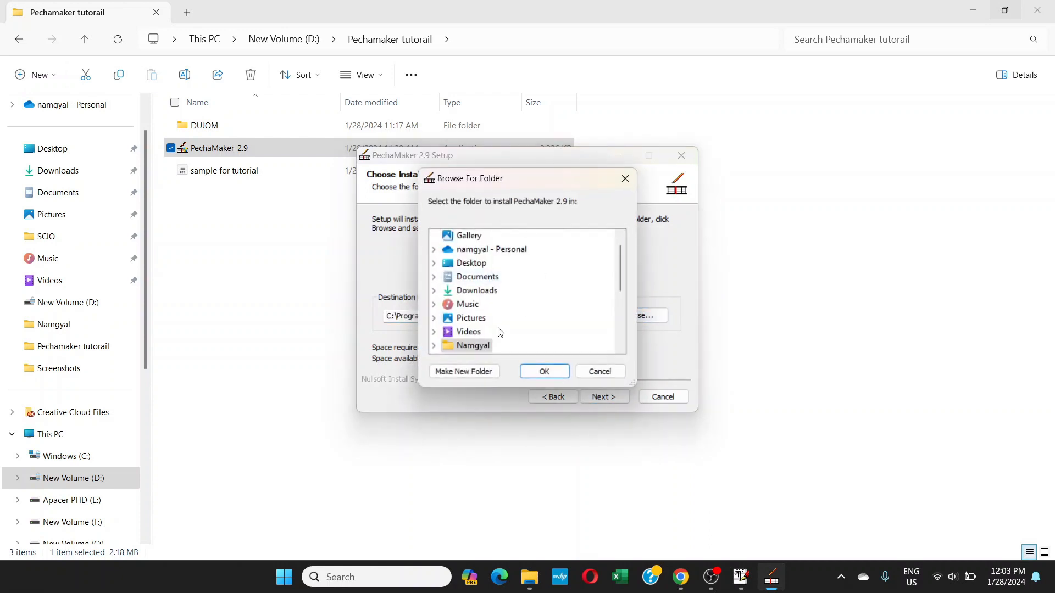
click(600, 372)
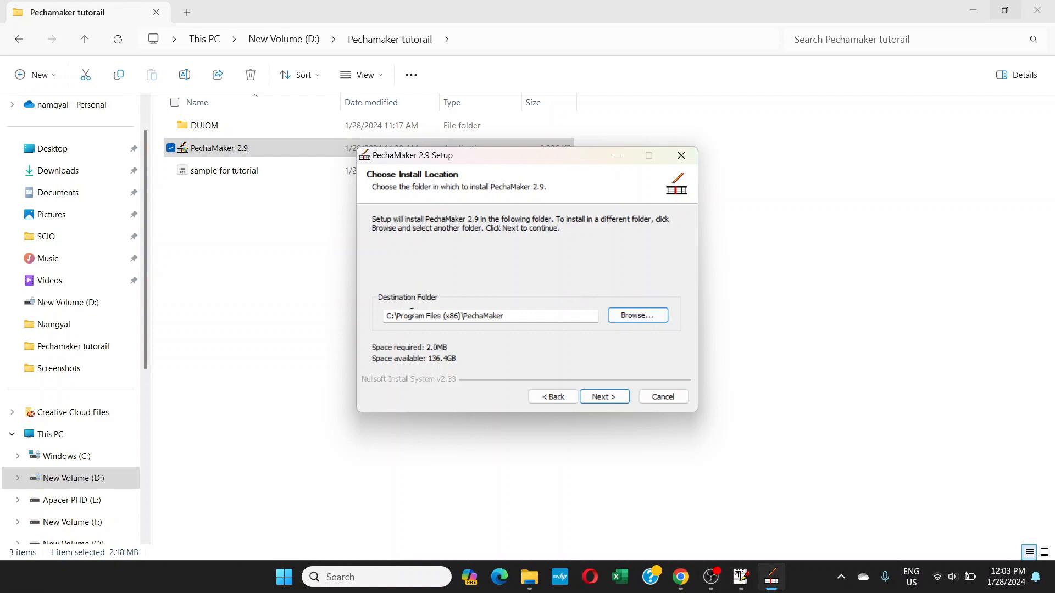
click(605, 396)
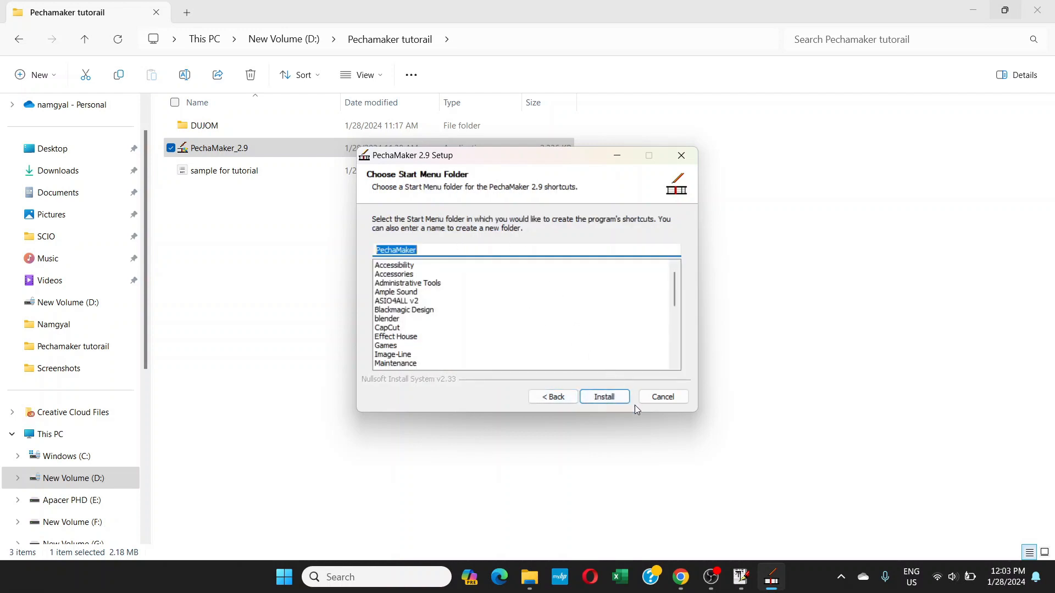
click(603, 398)
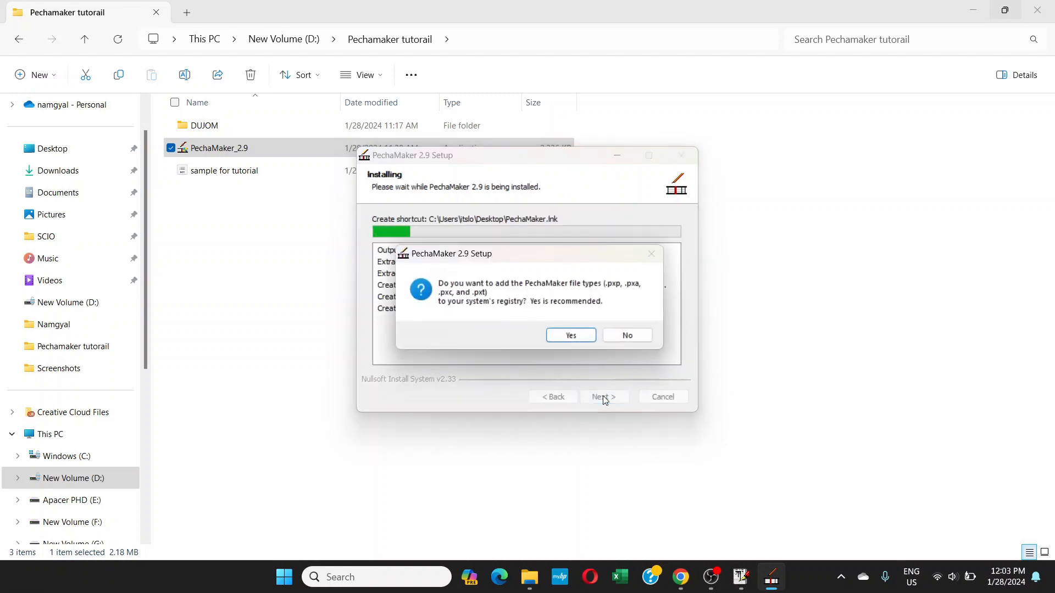
click(569, 336)
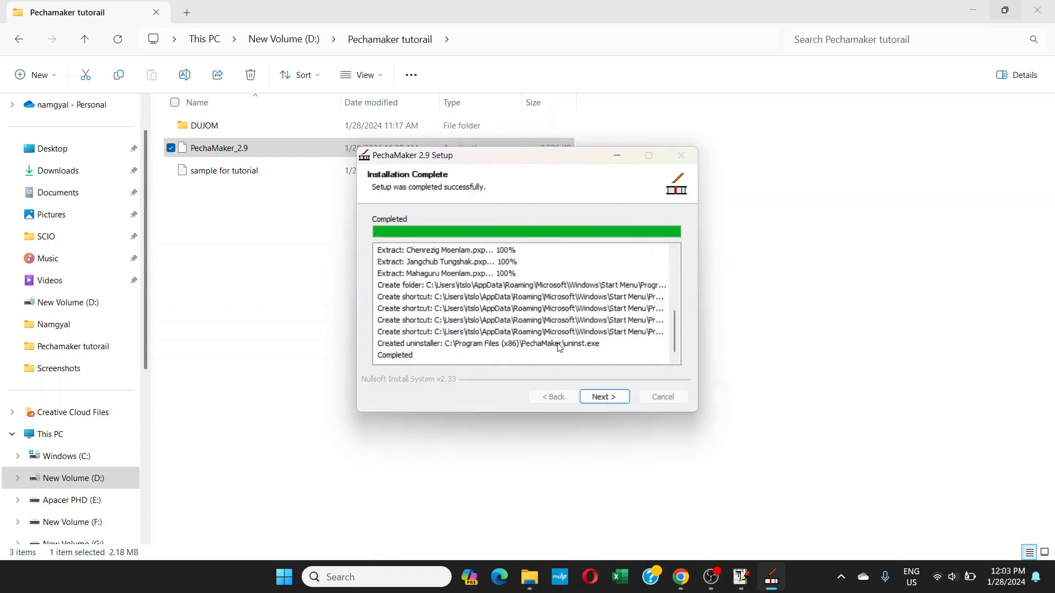
- Finish the setup wizard with Run PechaMaker 2.9 enabled and dismiss the font version warnings at launch
click(604, 397)
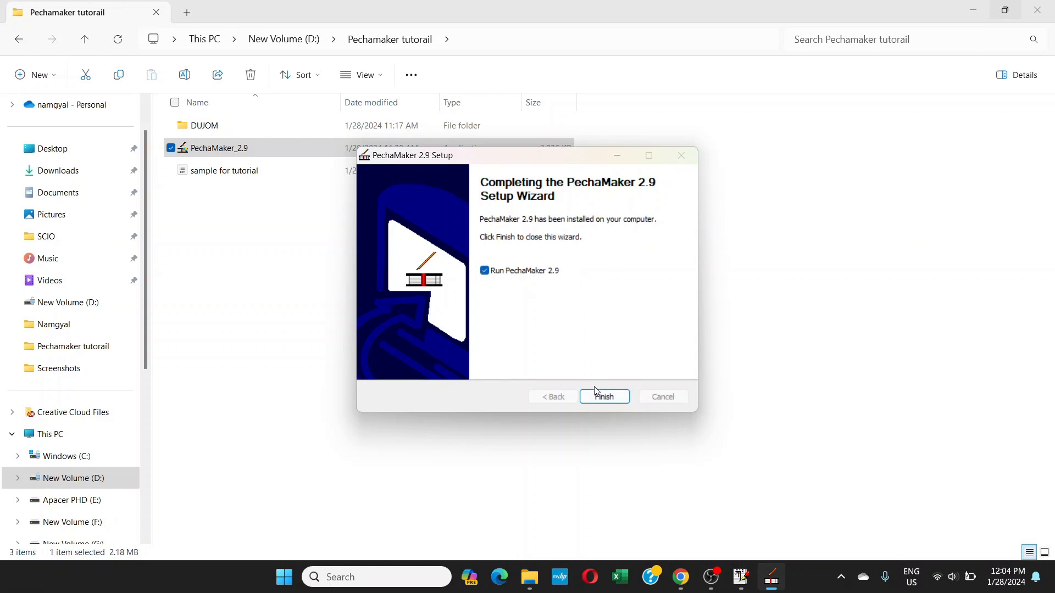
click(604, 397)
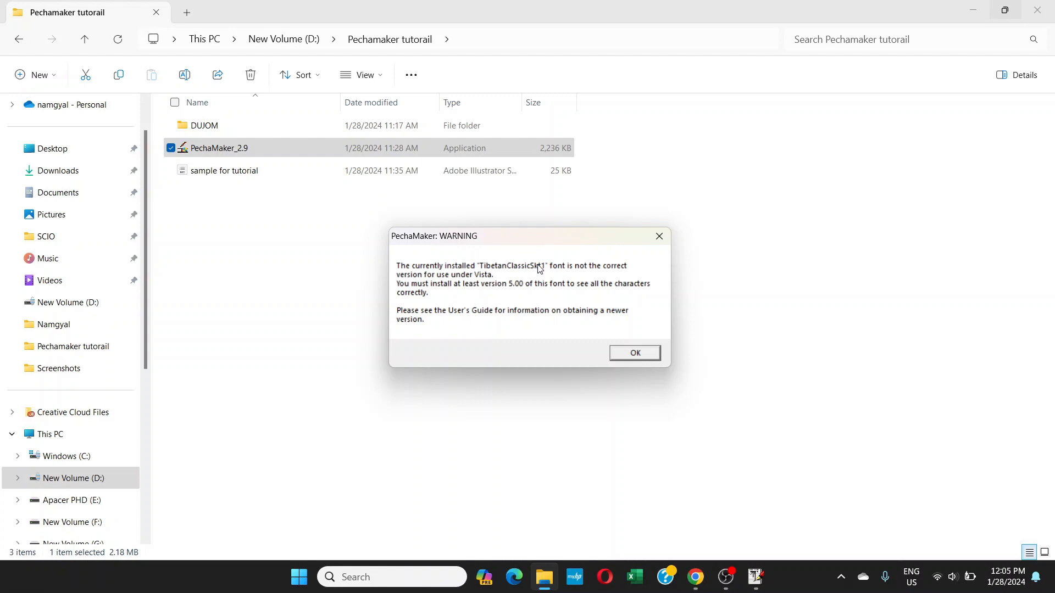
click(634, 354)
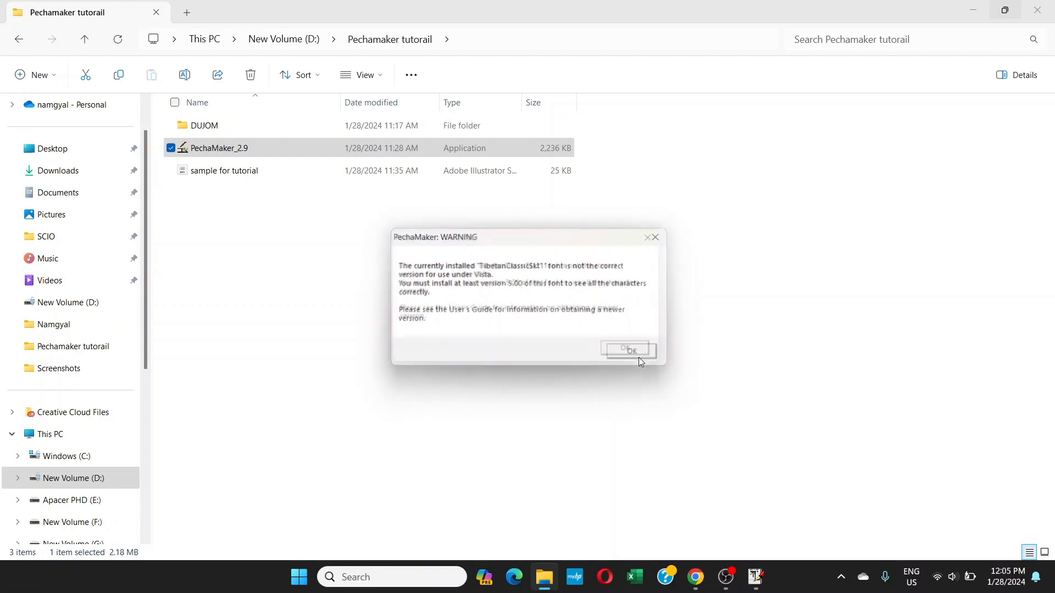
click(640, 356)
click(638, 357)
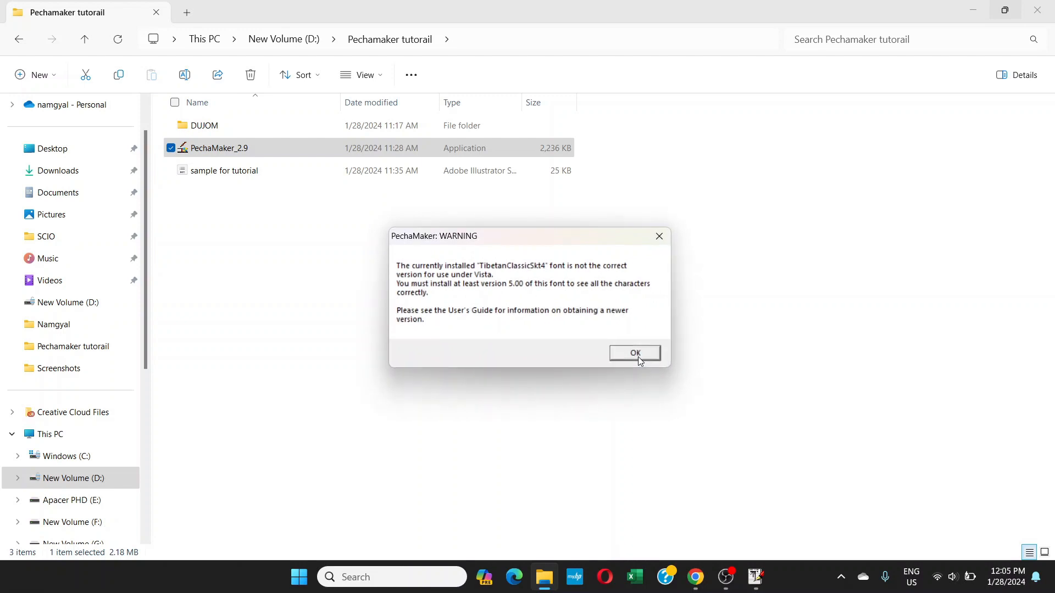
click(638, 357)
click(638, 357)
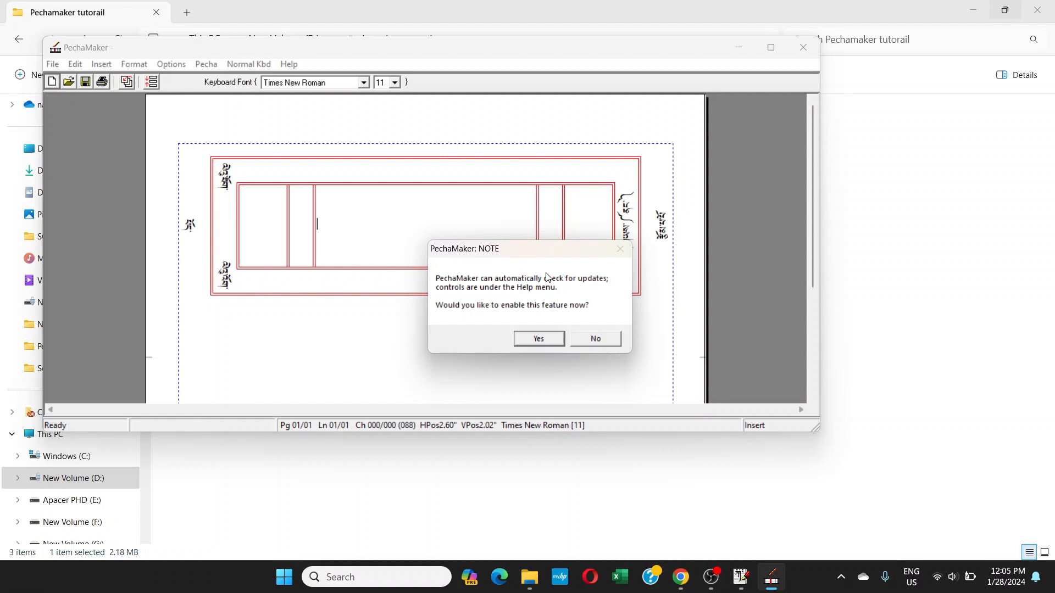
- Decline automatic update checks and maximize the PechaMaker window to view the blank pecha page
click(601, 339)
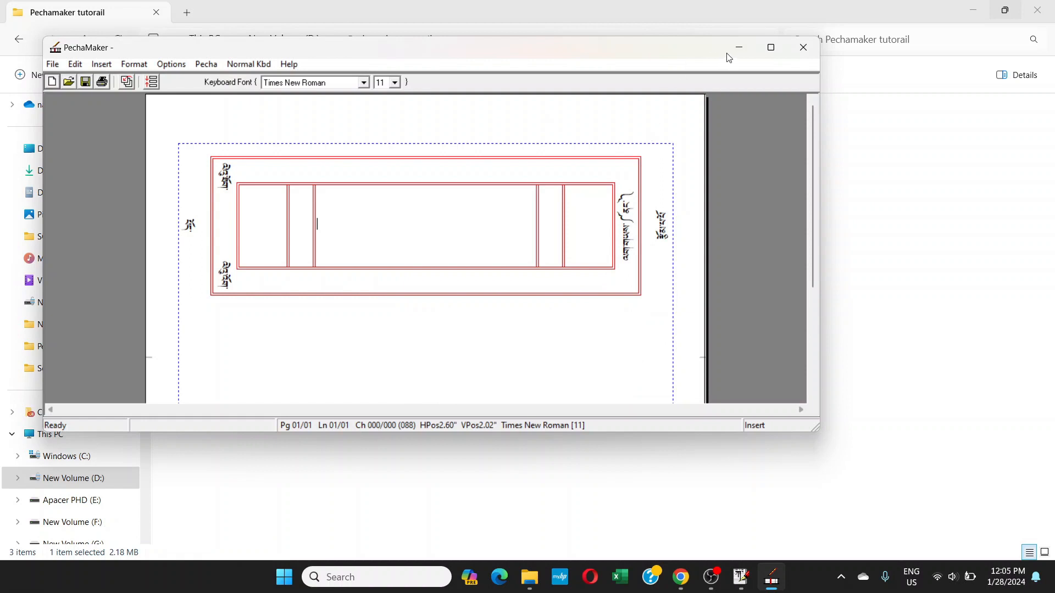
click(771, 48)
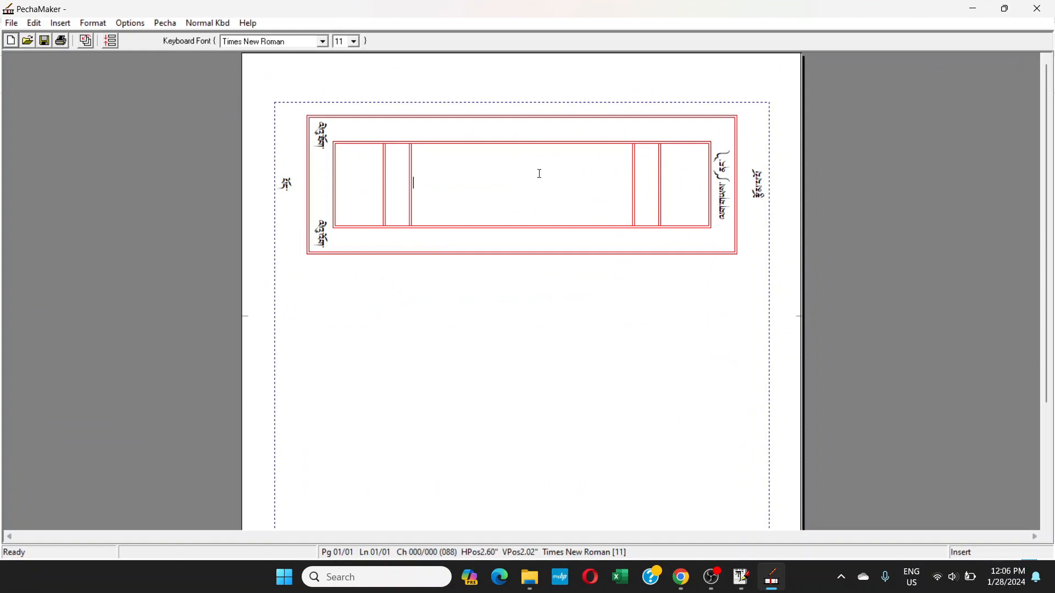
scroll(285, 253, down, 3)
scroll(285, 254, up, 2)
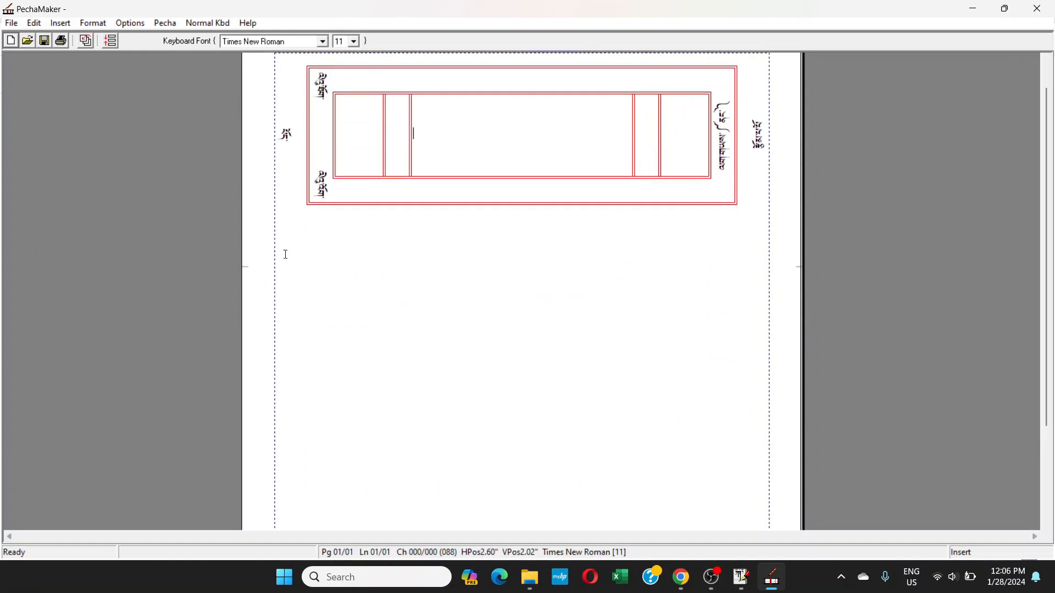
scroll(285, 255, up, 1)
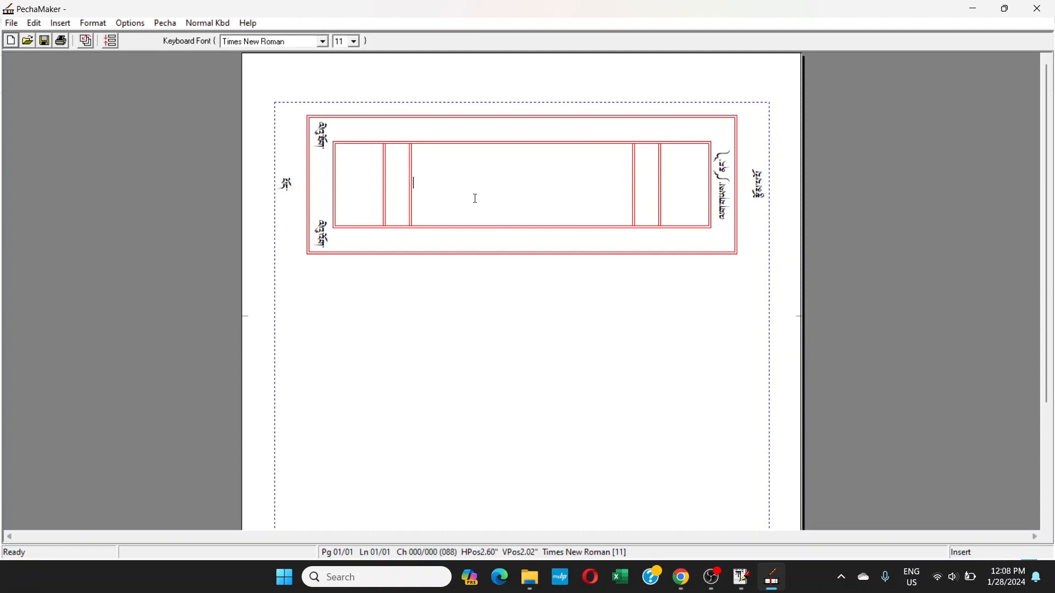
- Set the keyboard font to TibetanMachine at size 28
click(351, 41)
click(344, 47)
click(323, 41)
click(355, 44)
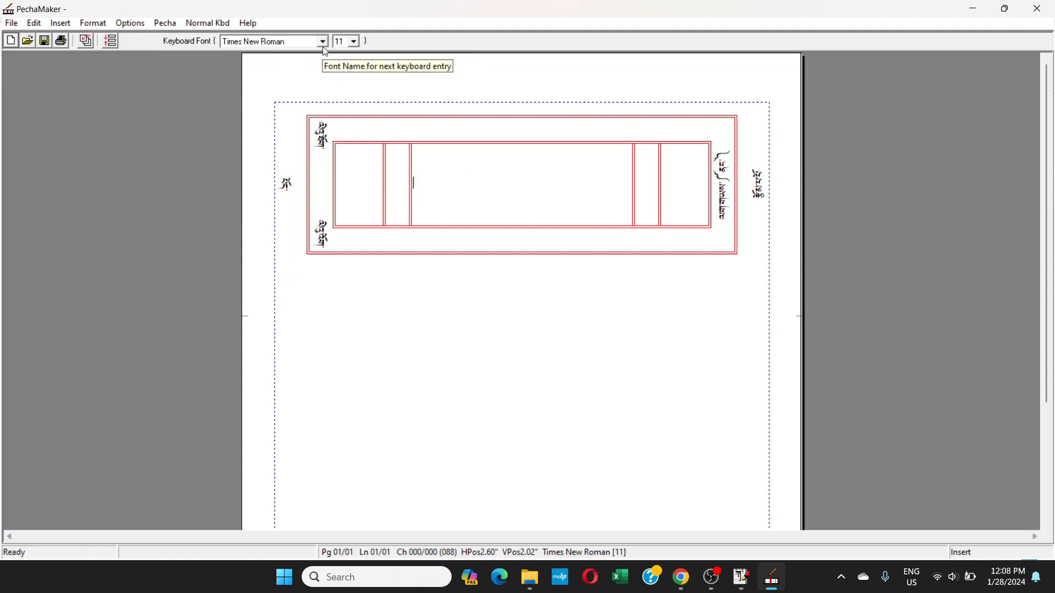
click(356, 43)
click(355, 41)
click(354, 41)
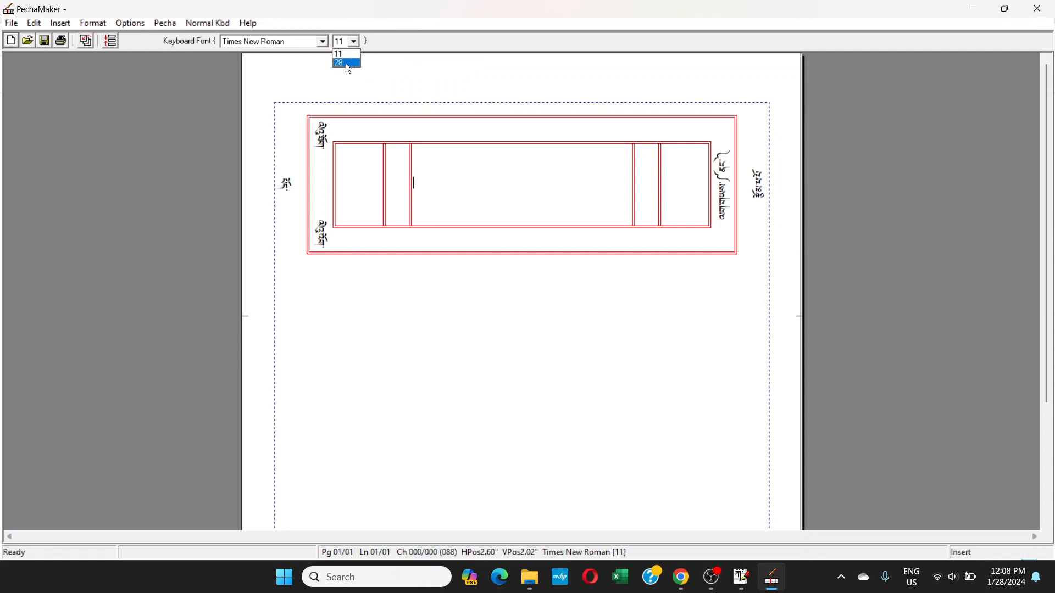
click(355, 43)
click(356, 44)
click(349, 65)
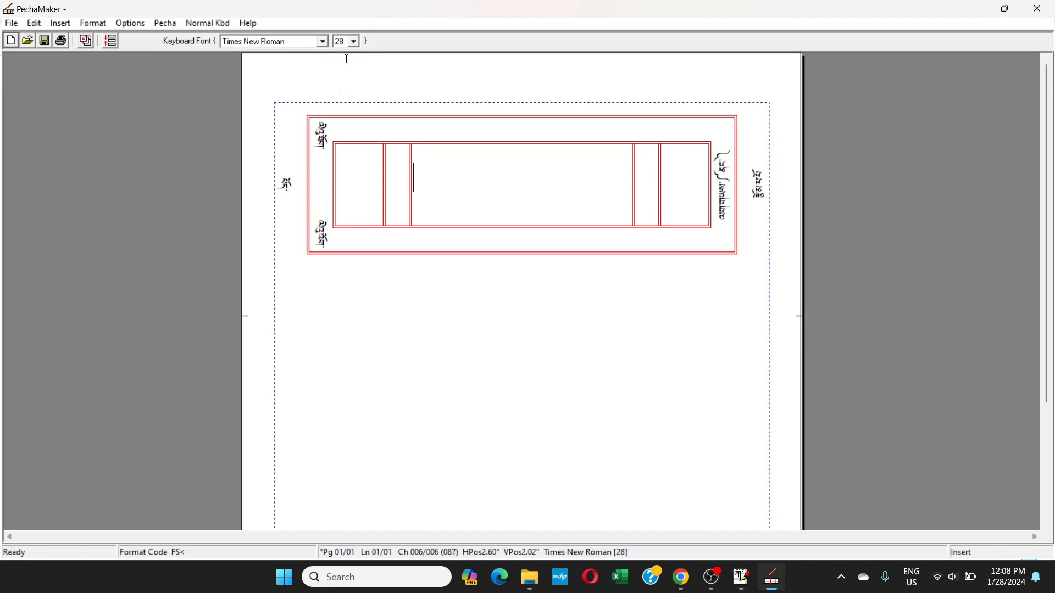
click(322, 43)
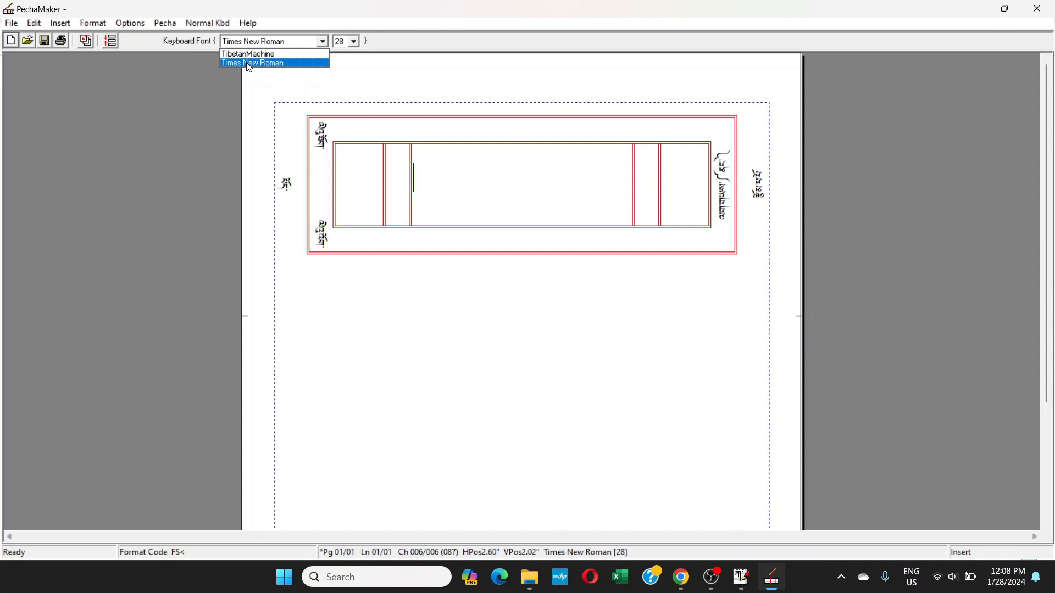
click(258, 53)
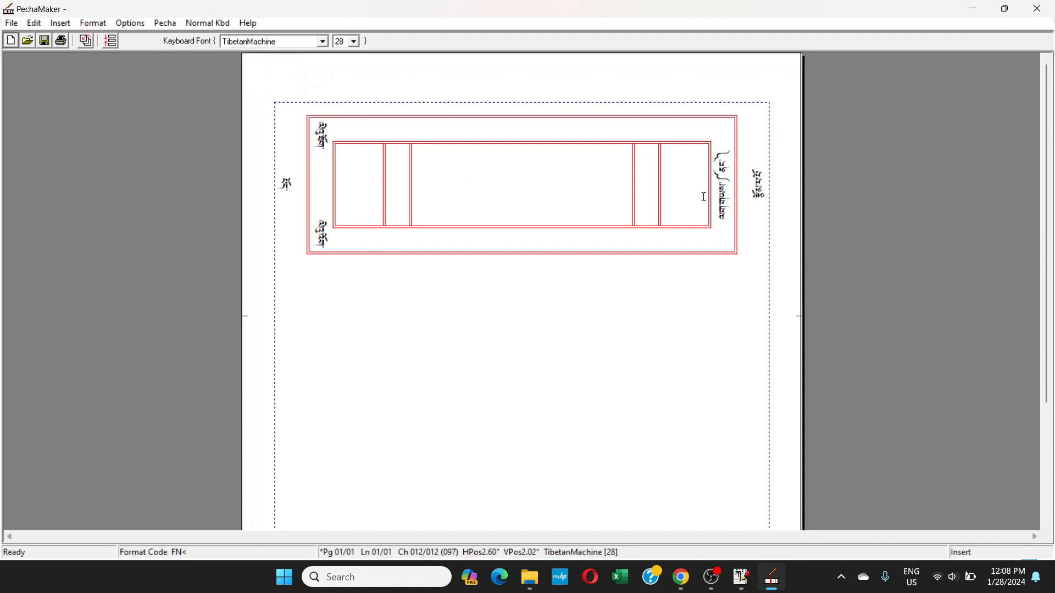
- Try entering a few Tibetan test characters in the first pecha's text area and erase them again
text(ཚཔཙཕུབམཙཕུབམཚ)
key(BackSpace)
key(BackSpace)
key(BackSpace)
key(BackSpace)
key(BackSpace)
key(BackSpace)
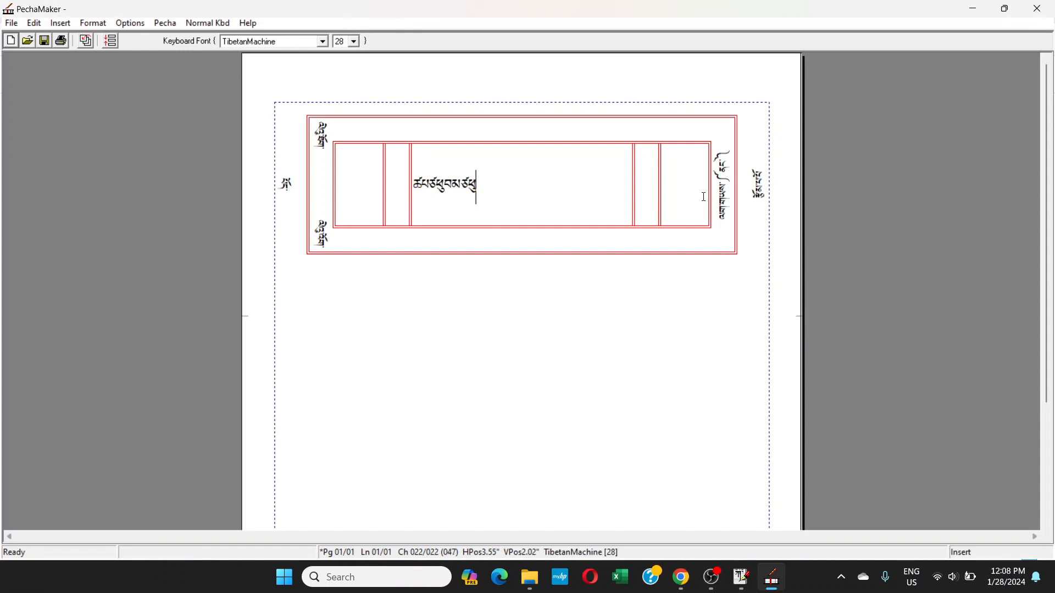
key(BackSpace)
key(BackSpace)
key(BackSpace)
key(BackSpace)
key(BackSpace)
key(BackSpace)
key(BackSpace)
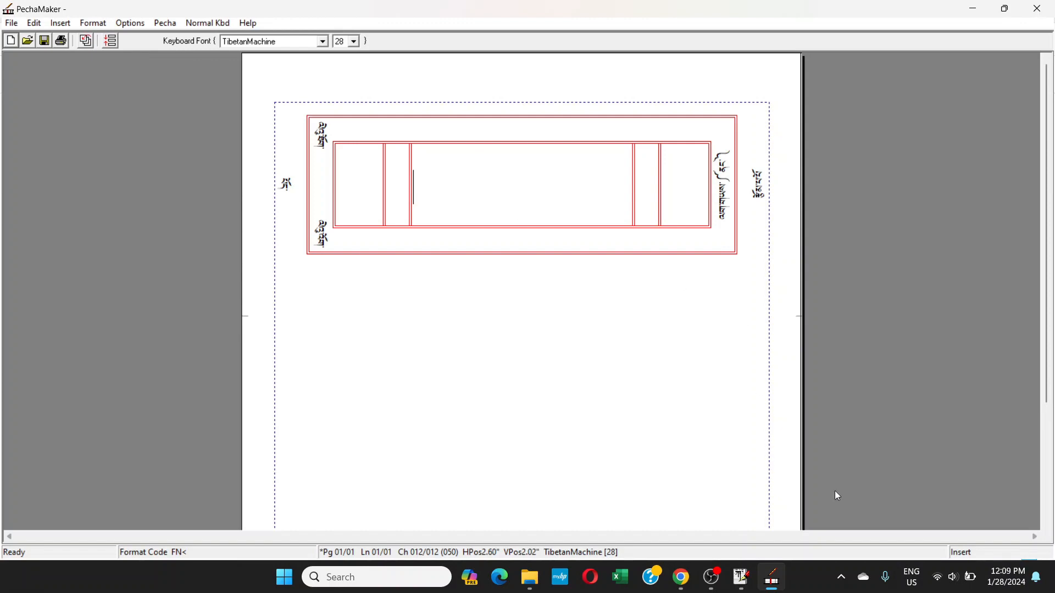
- Copy the entire text of sample for tutorial.dct and paste it into the blank pecha in PechaMaker
mouse_move(741, 577)
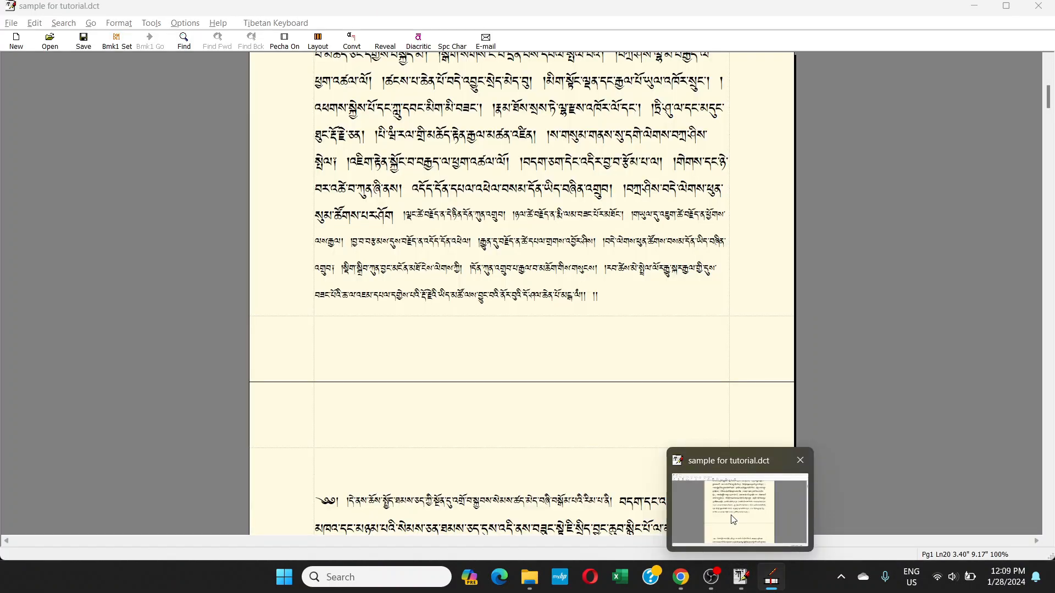
click(734, 520)
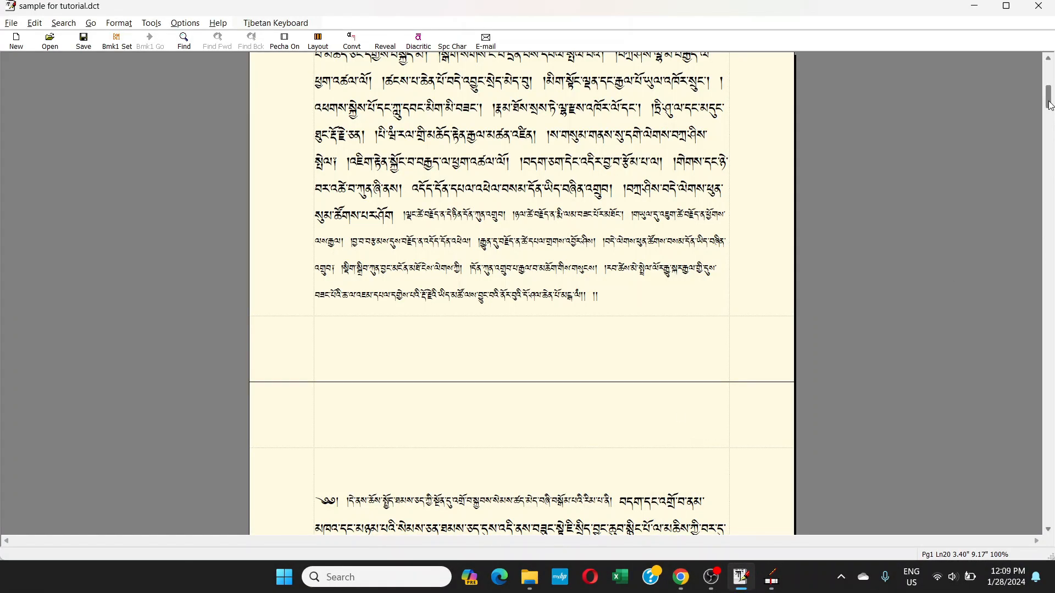
drag(1049, 103, 1048, 81)
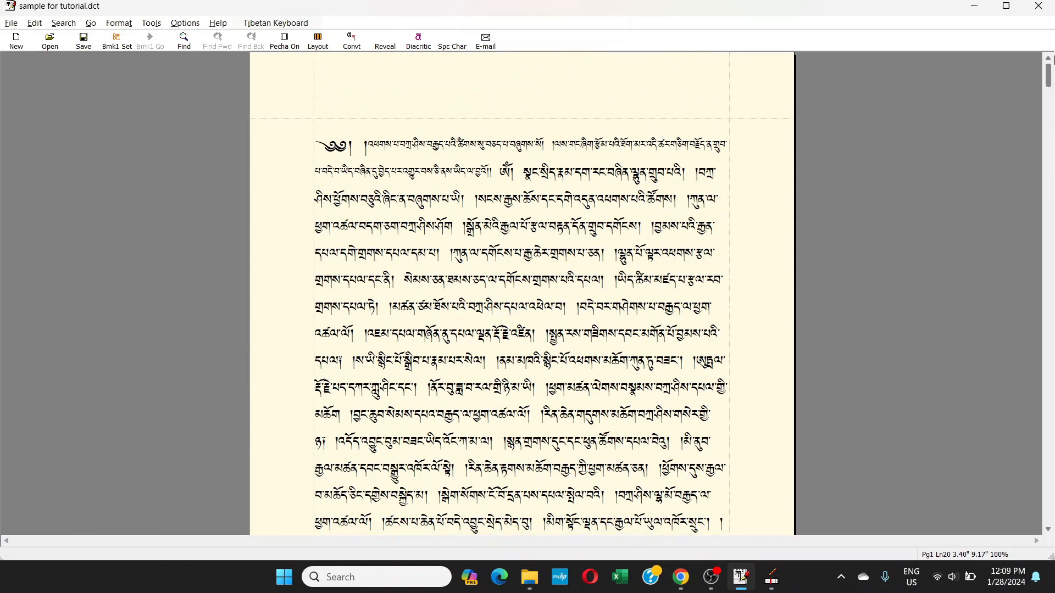
click(409, 239)
key(ctrl+a)
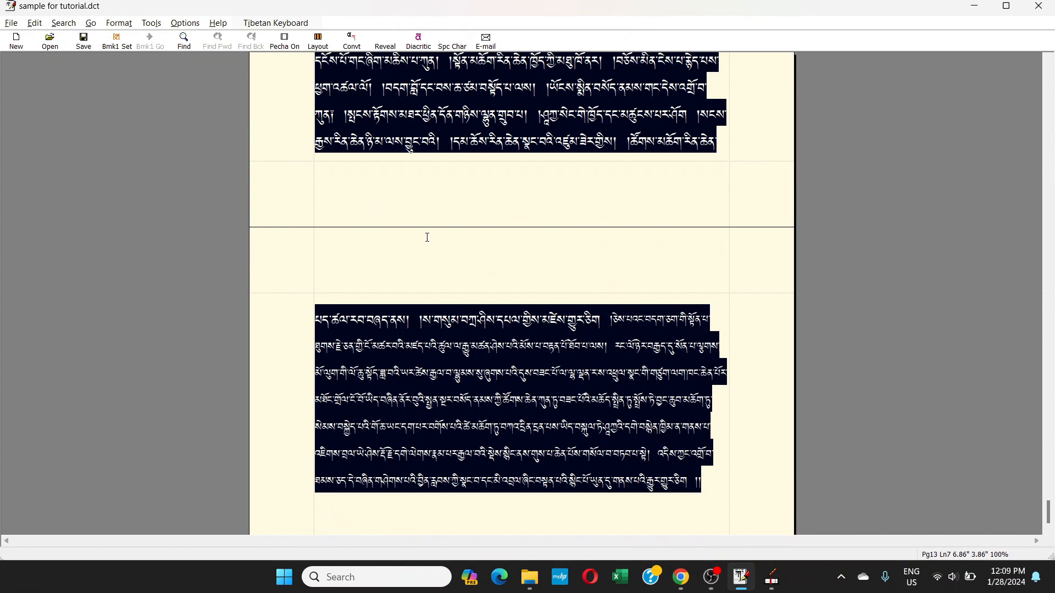
key(alt+Tab)
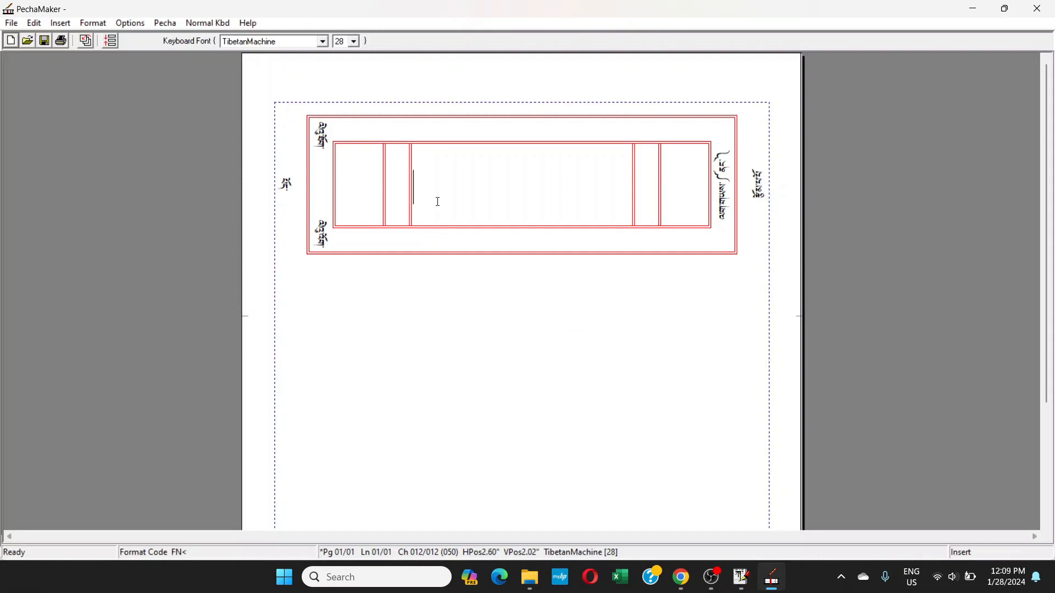
key(ctrl+v)
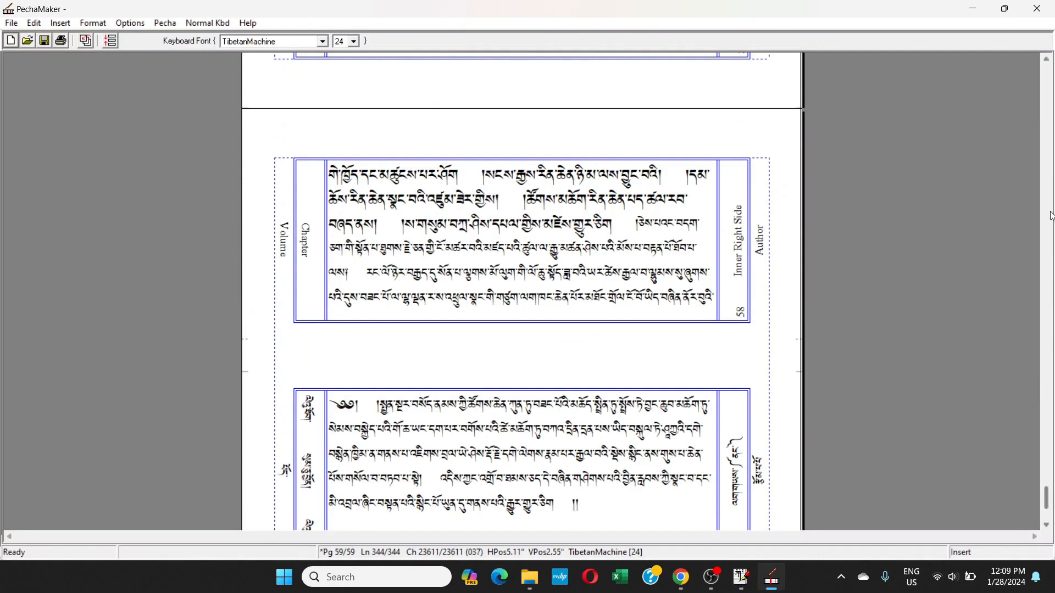
- Return to the start of the pasted text and check the font sizes used on the first two pechas
drag(1046, 497, 1047, 76)
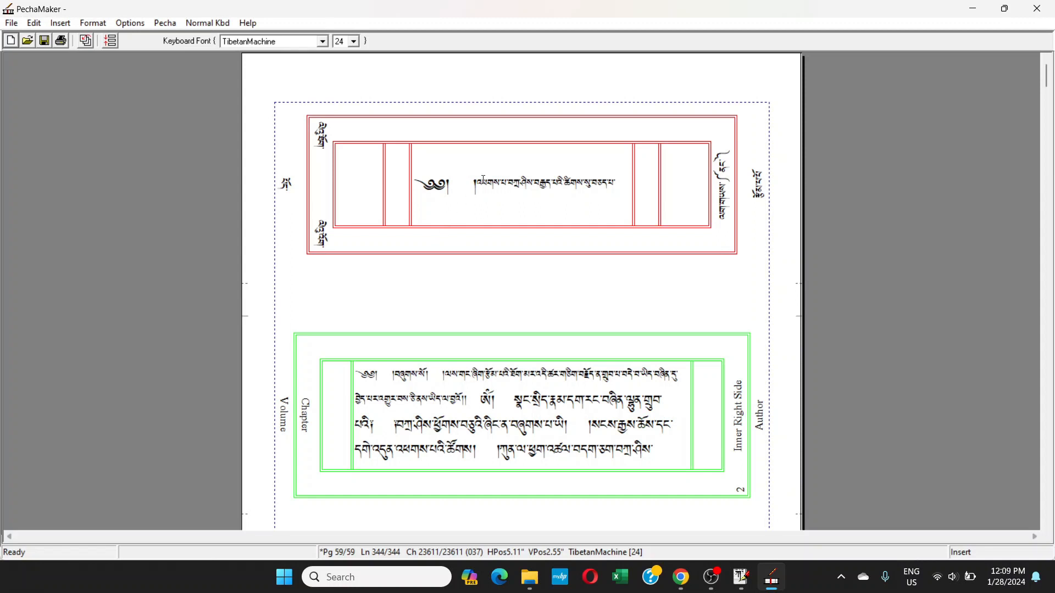
click(520, 184)
click(541, 379)
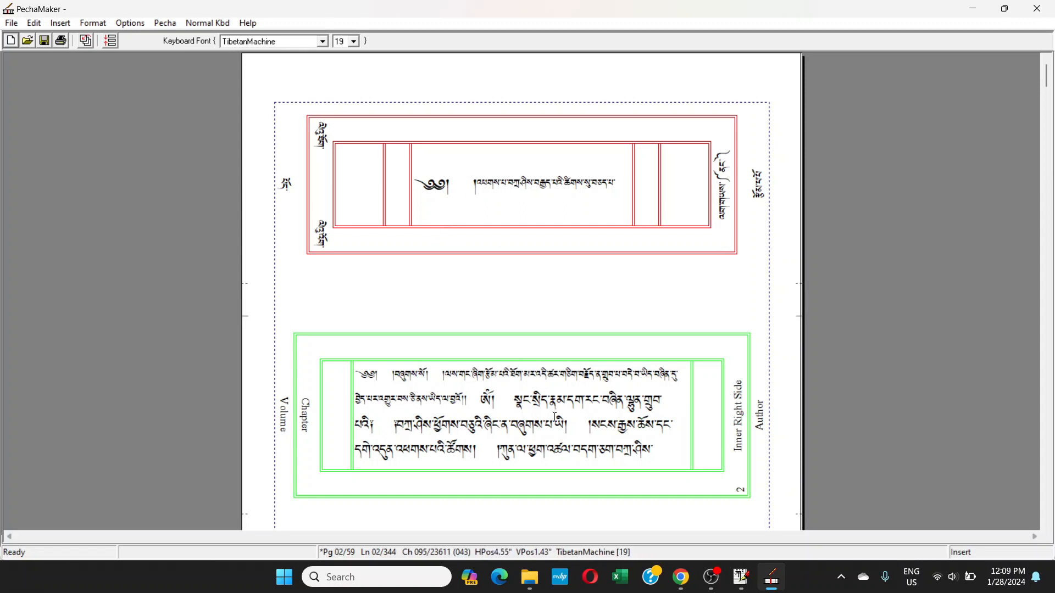
click(555, 416)
scroll(556, 415, down, 3)
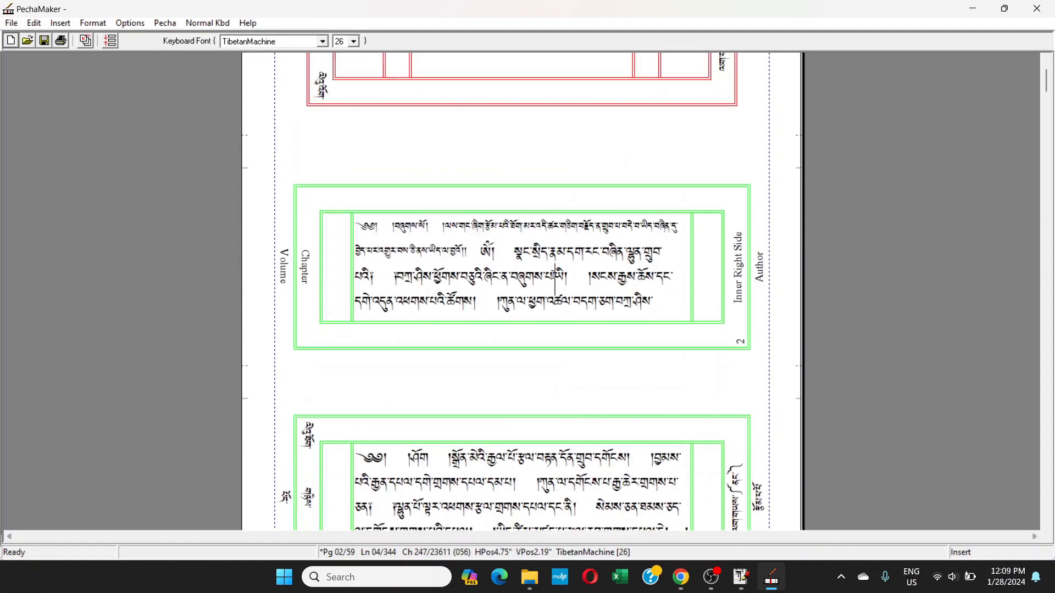
click(526, 250)
scroll(527, 247, up, 1)
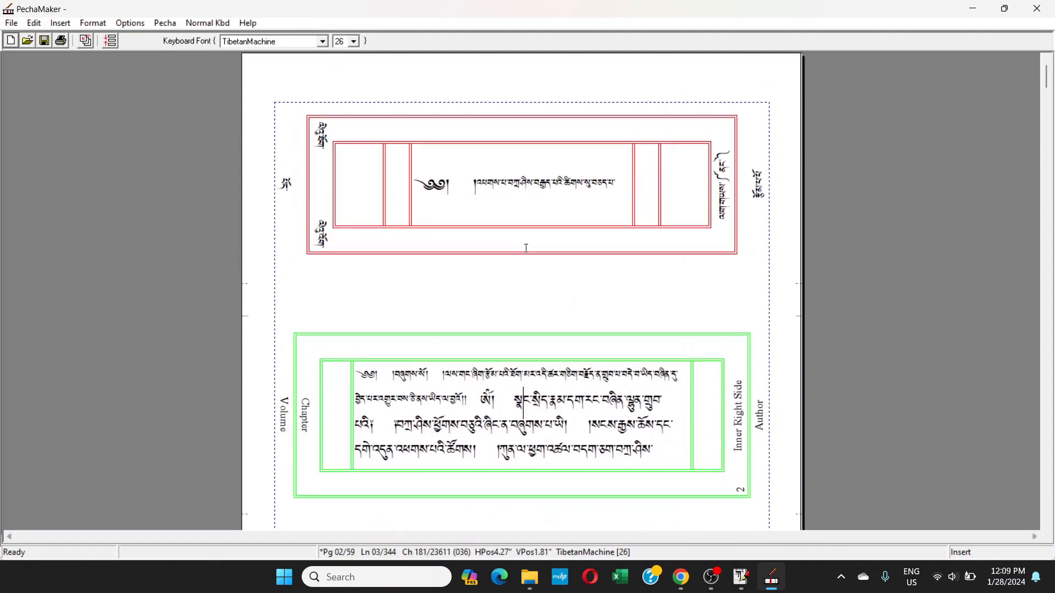
click(558, 405)
key(Down)
- Switch to sample for tutorial.dct and review its initial font sizing settings without changing them
key(alt+Tab)
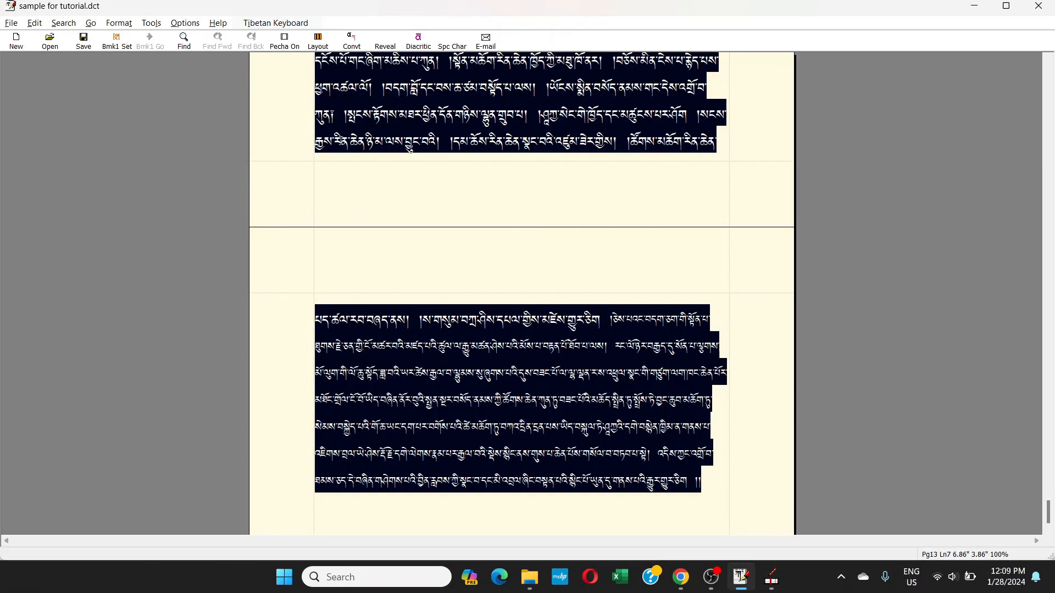
click(246, 96)
click(119, 23)
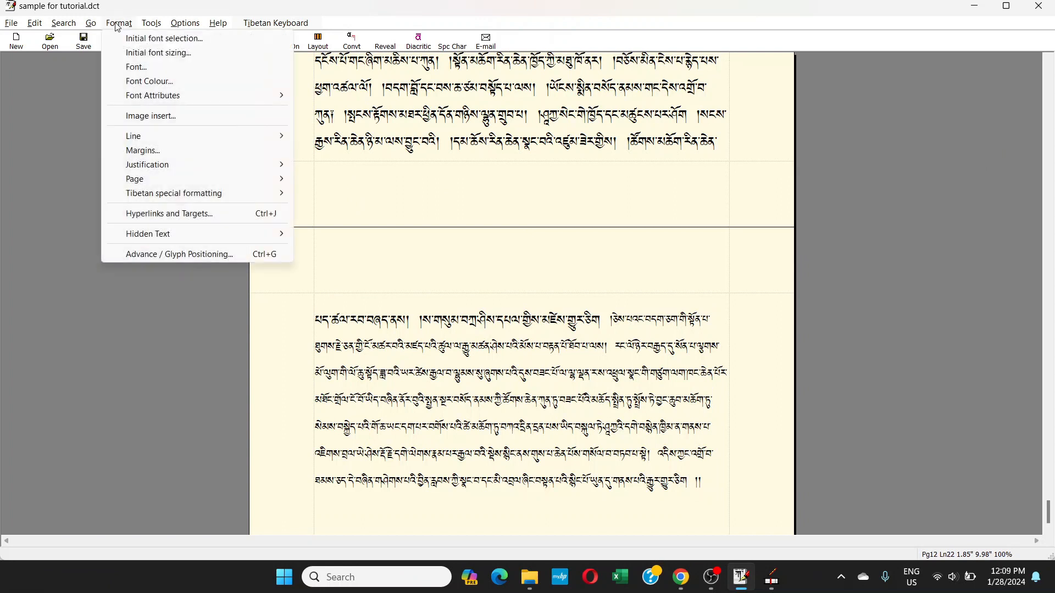
click(139, 53)
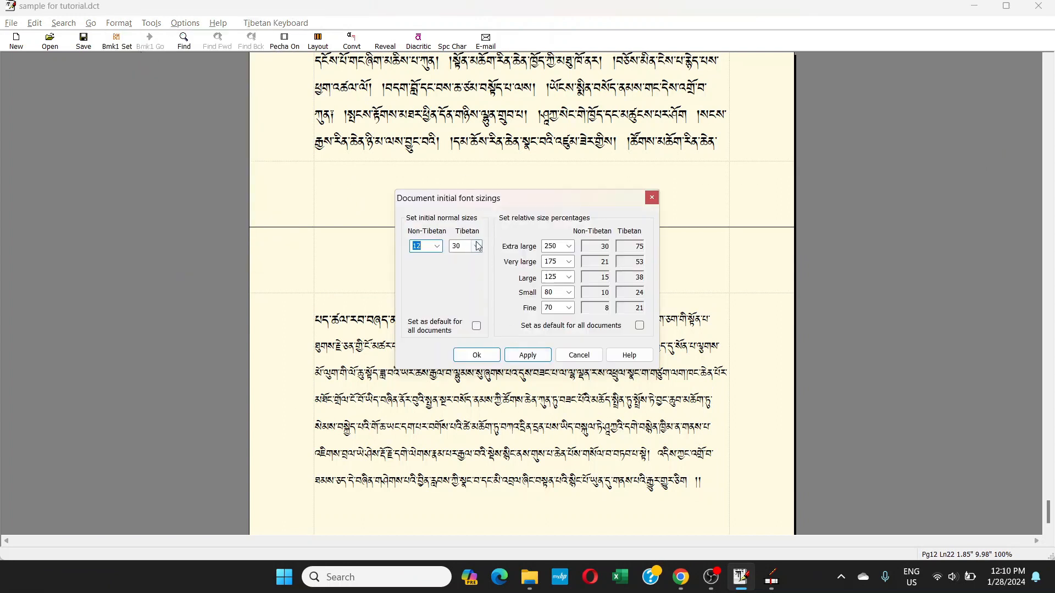
click(579, 355)
click(450, 142)
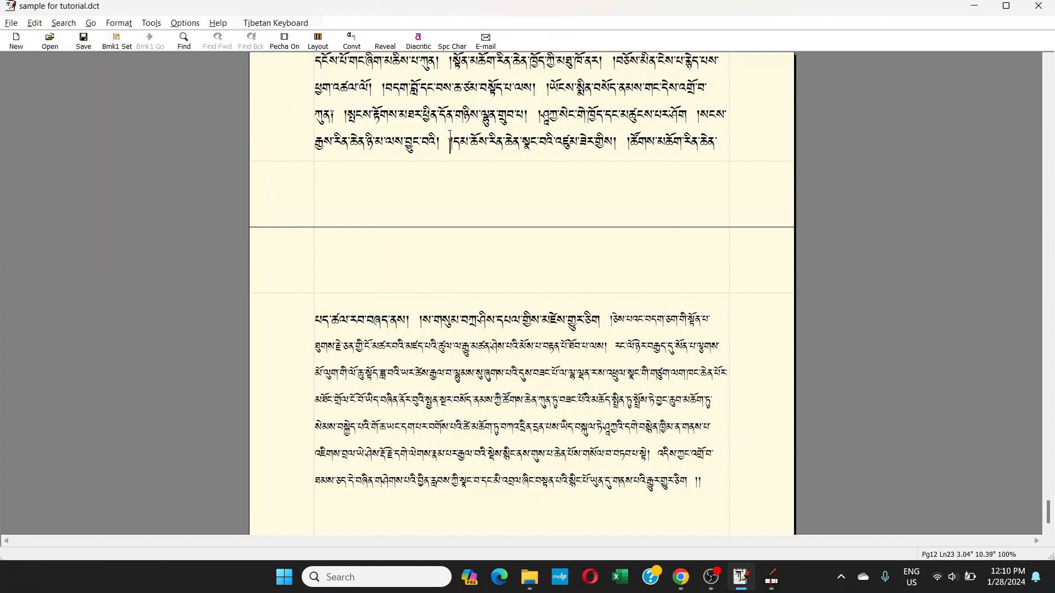
- Reveal the formatting codes at the beginning of sample for tutorial.dct to examine its font size changes
scroll(393, 287, up, 3)
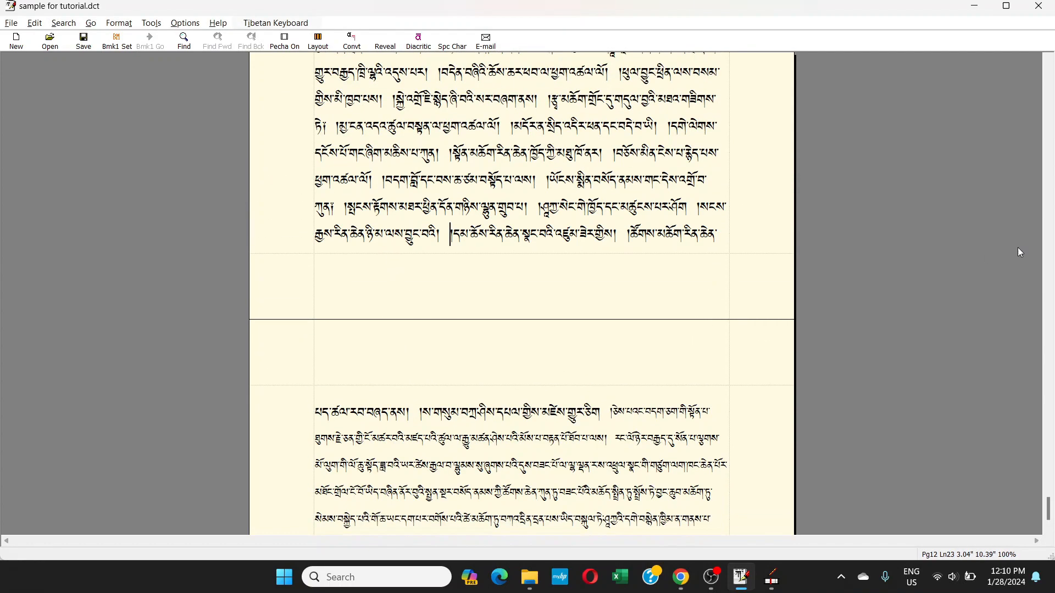
drag(1048, 509, 1048, 72)
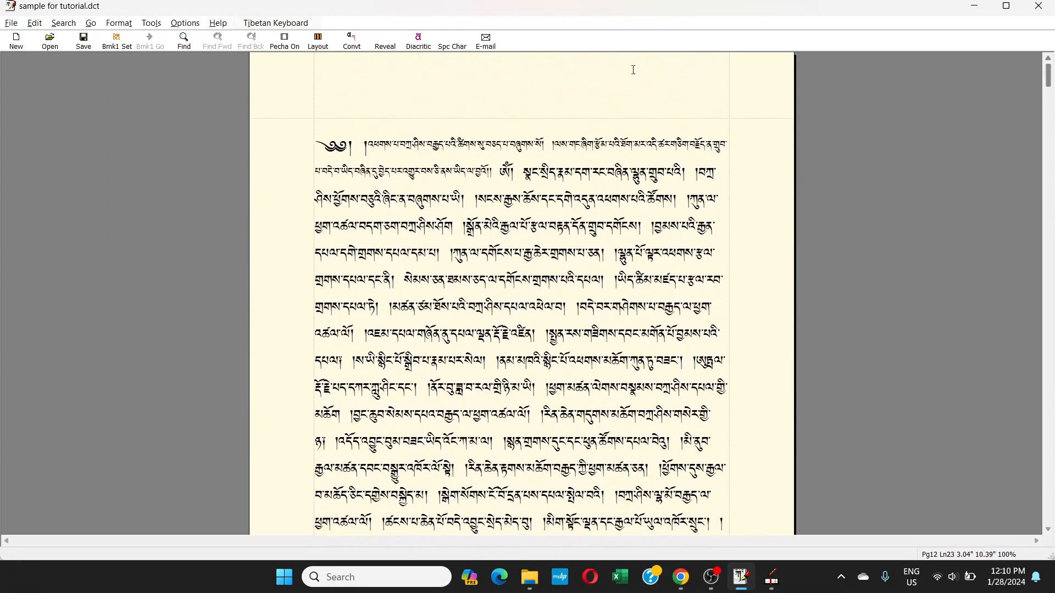
click(386, 47)
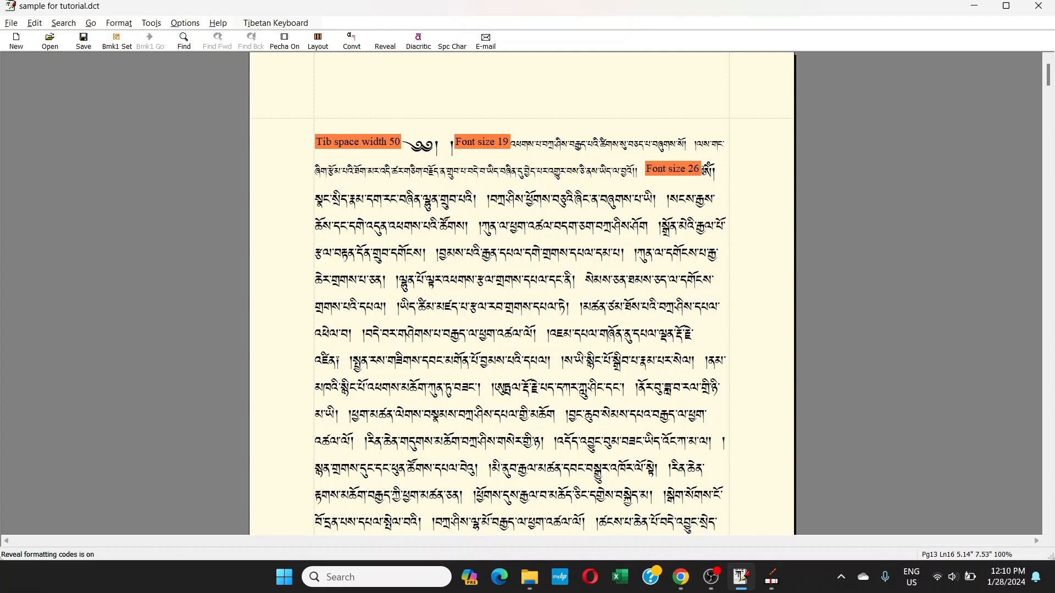
click(702, 170)
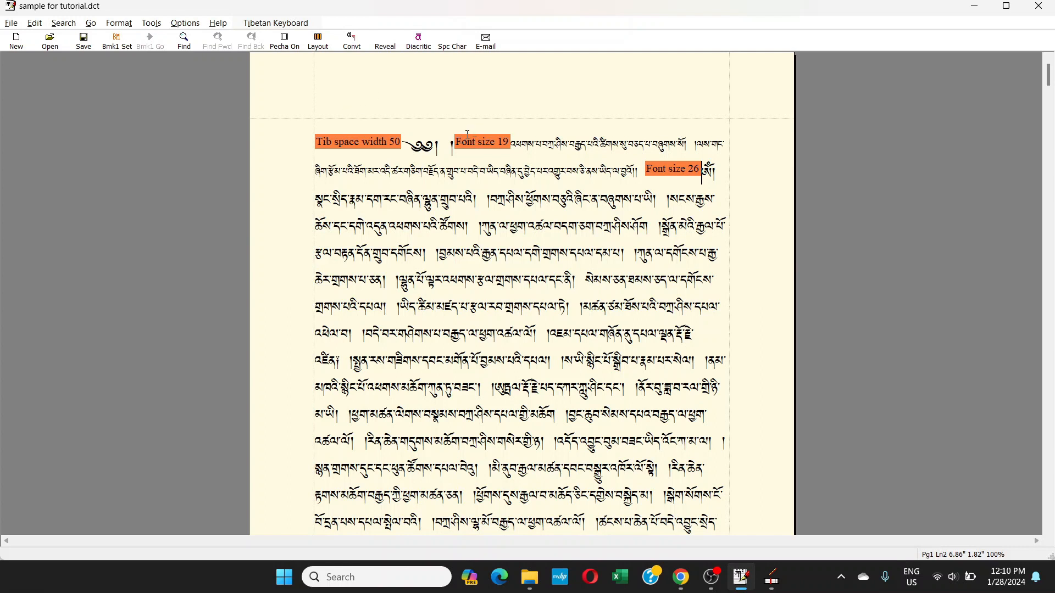
- Switch back to PechaMaker and inspect the available font sizes and those used in the title and second pecha
key(alt+Tab)
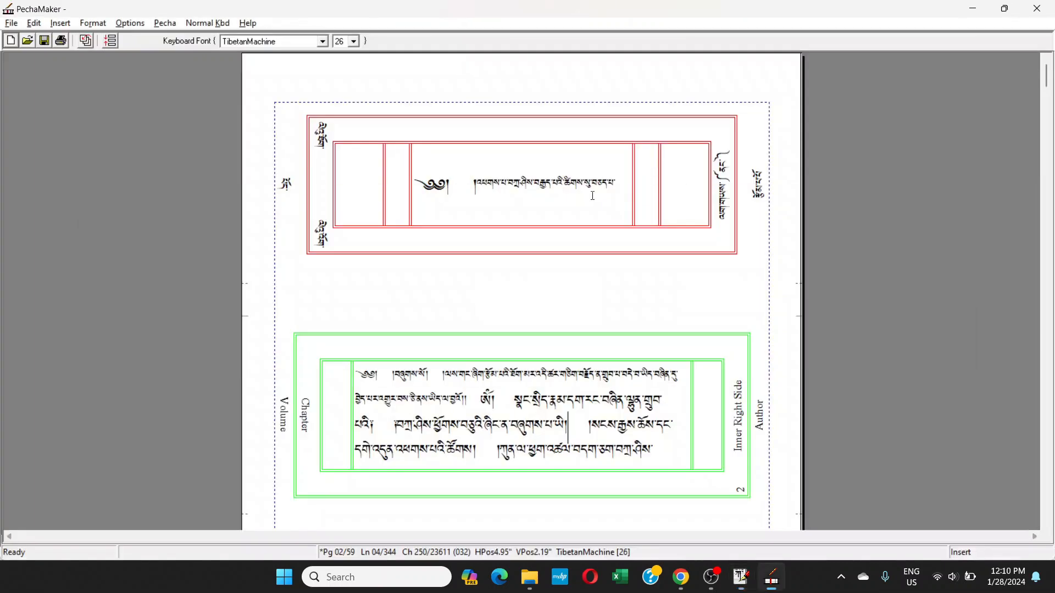
click(488, 183)
click(355, 41)
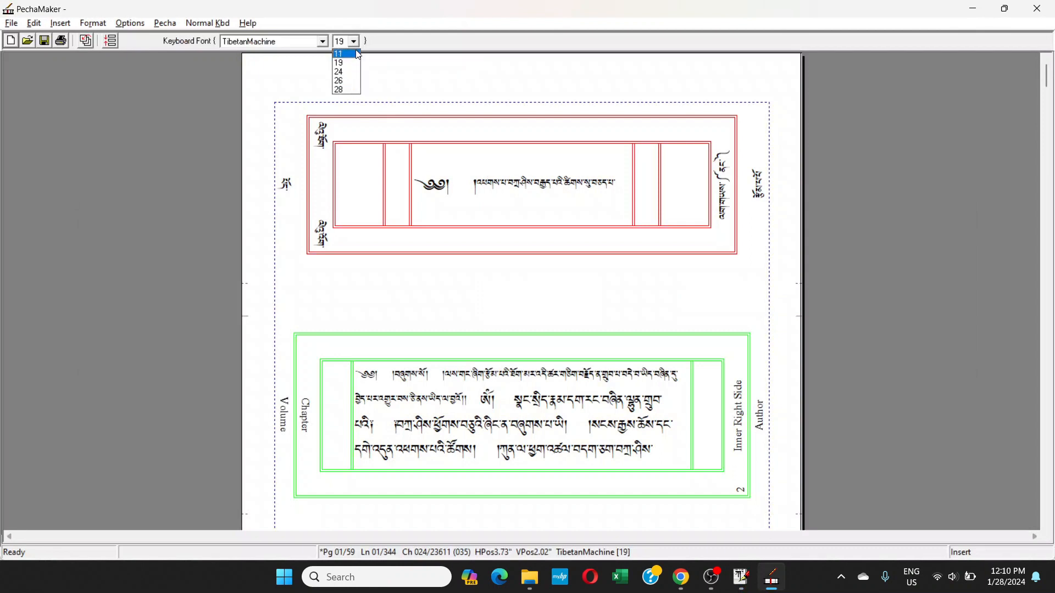
click(384, 41)
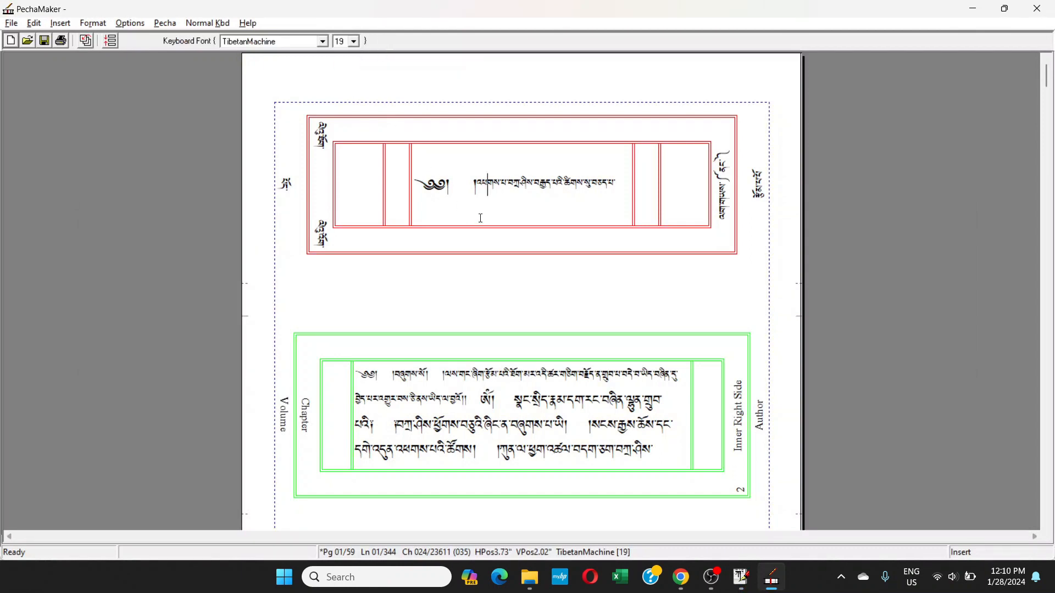
scroll(502, 377, down, 3)
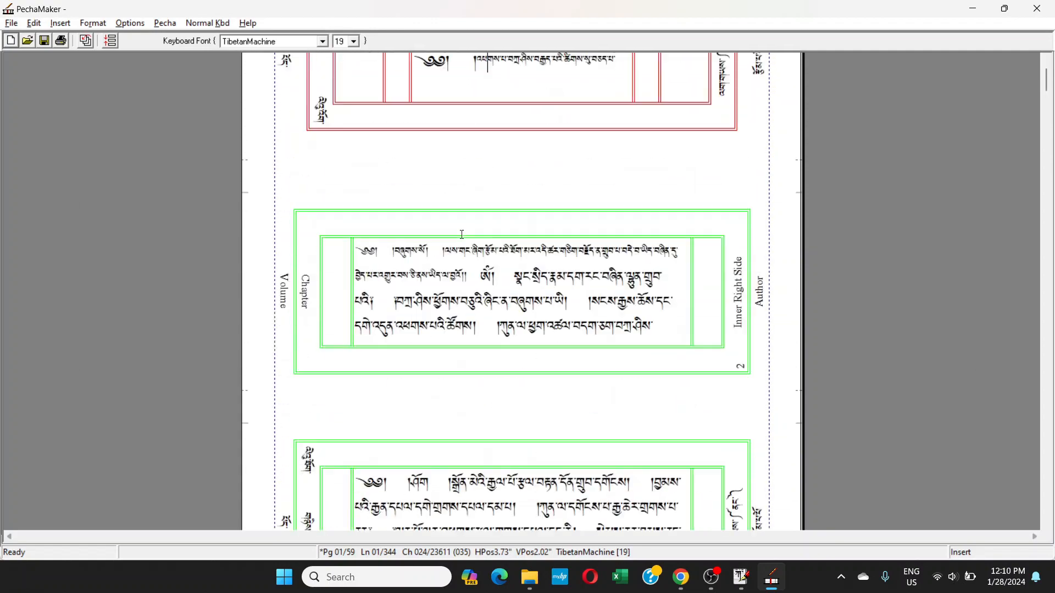
key(alt+Tab)
key(alt+Tab)
scroll(496, 253, up, 3)
scroll(495, 275, down, 10)
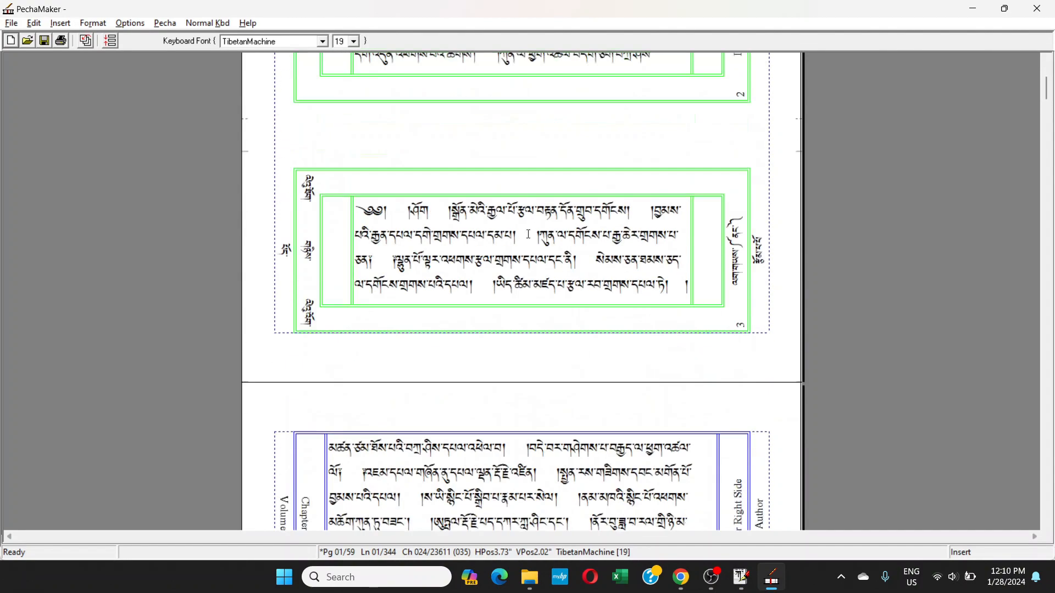
scroll(527, 234, up, 5)
click(537, 253)
scroll(540, 244, up, 3)
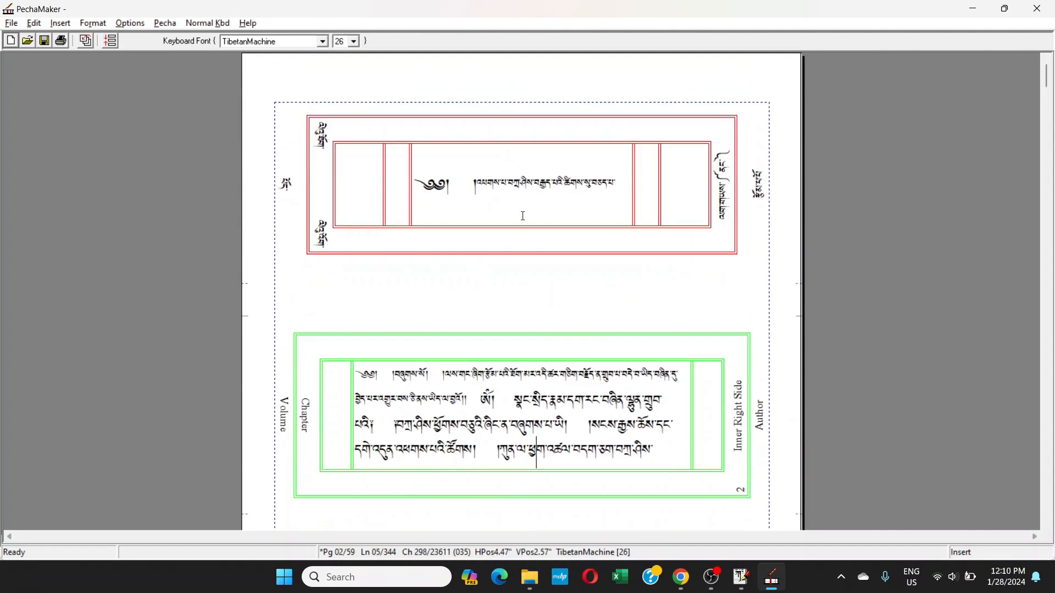
scroll(522, 216, down, 5)
scroll(538, 240, up, 5)
click(582, 415)
click(582, 405)
click(34, 23)
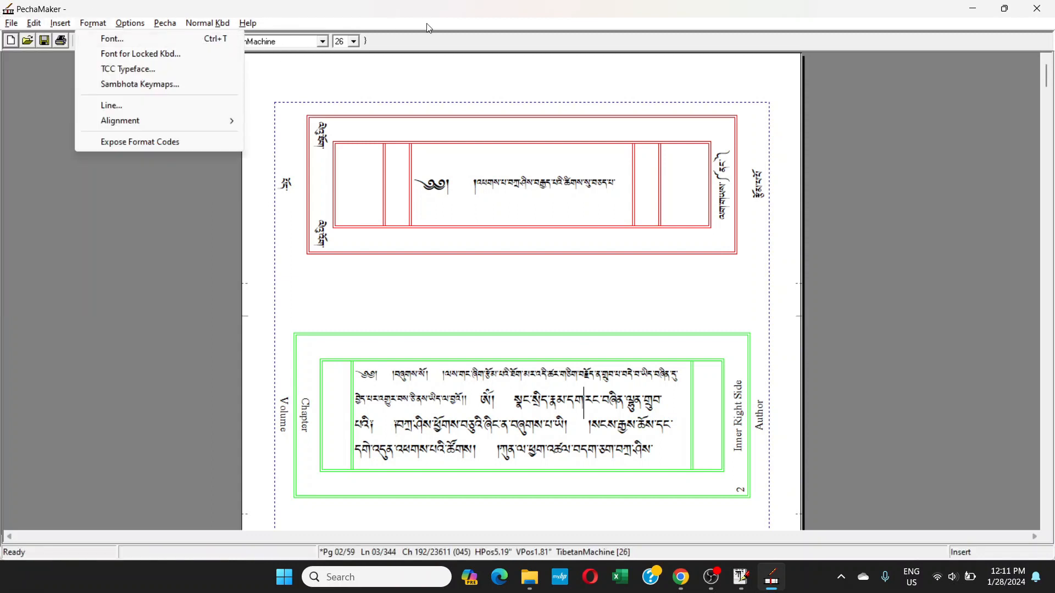
click(516, 414)
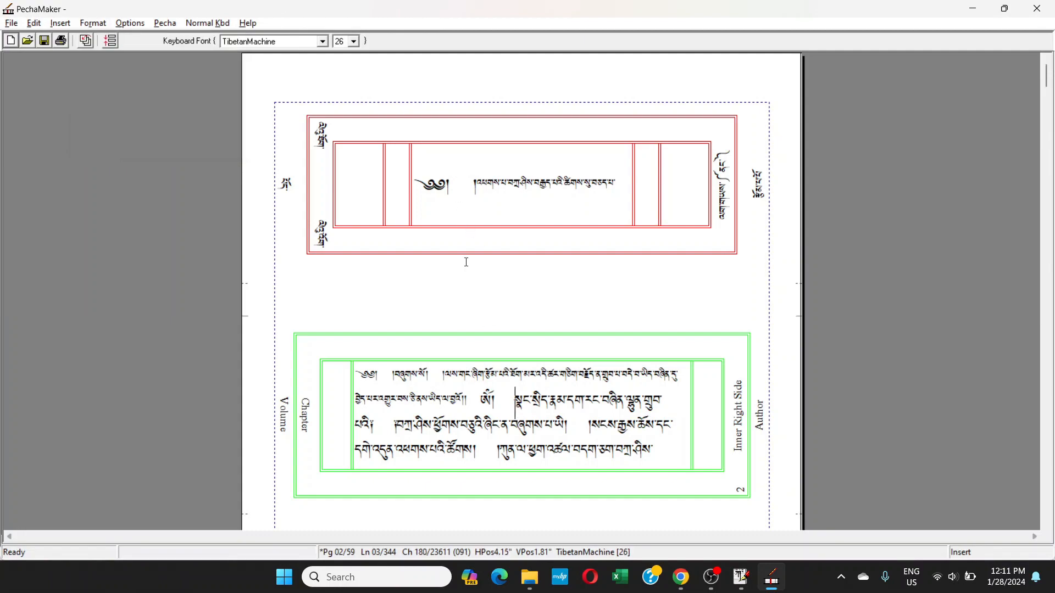
scroll(483, 218, down, 3)
scroll(484, 219, up, 3)
key(alt+Tab)
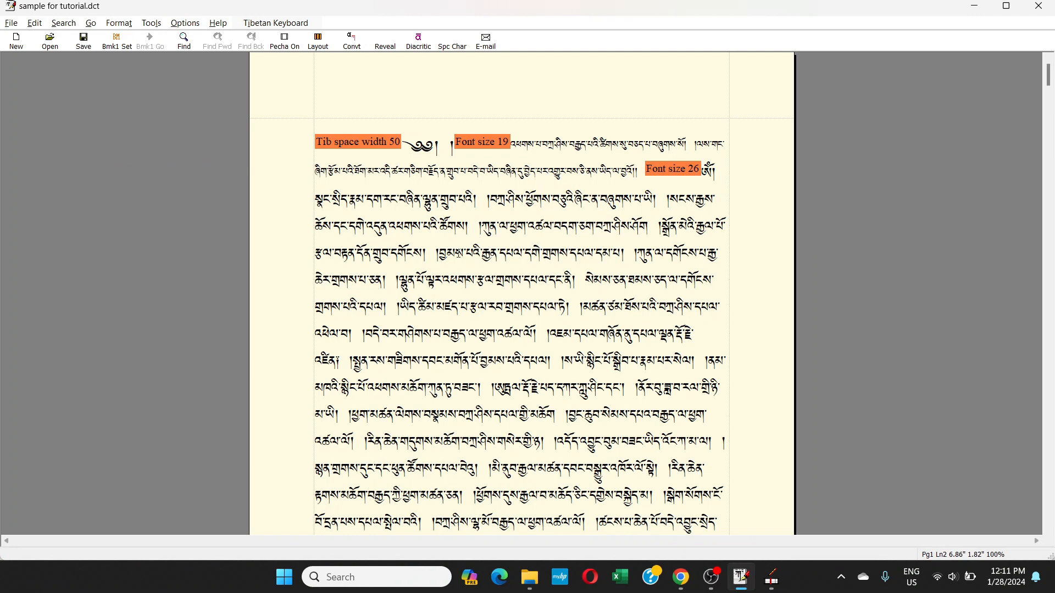
key(alt+Tab)
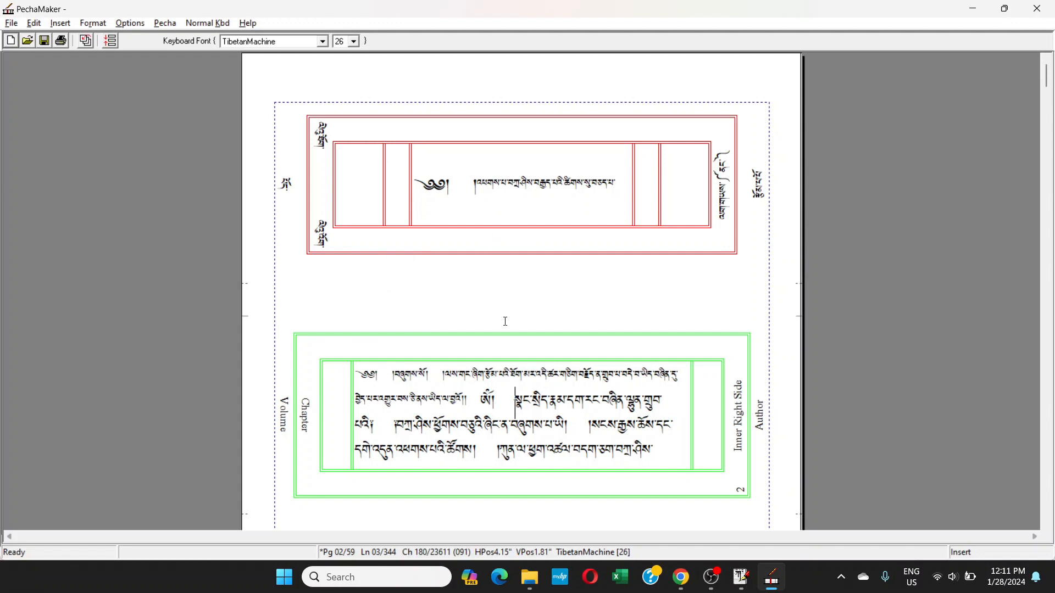
- Set the small text running from the title pecha into the second pecha, up to its second line, to font size 24
scroll(505, 321, down, 1)
click(482, 376)
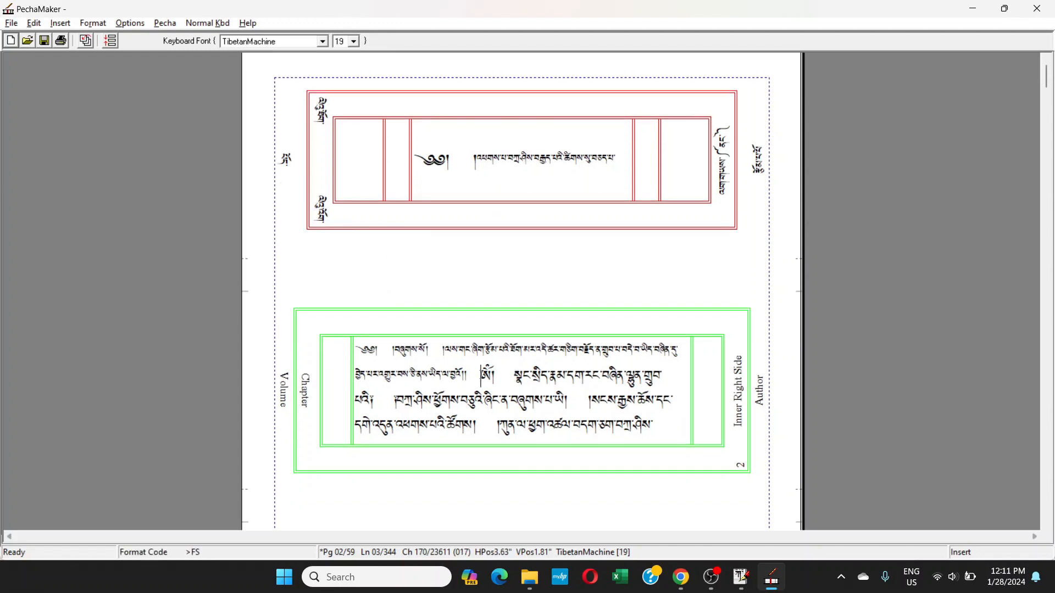
scroll(483, 376, down, 1)
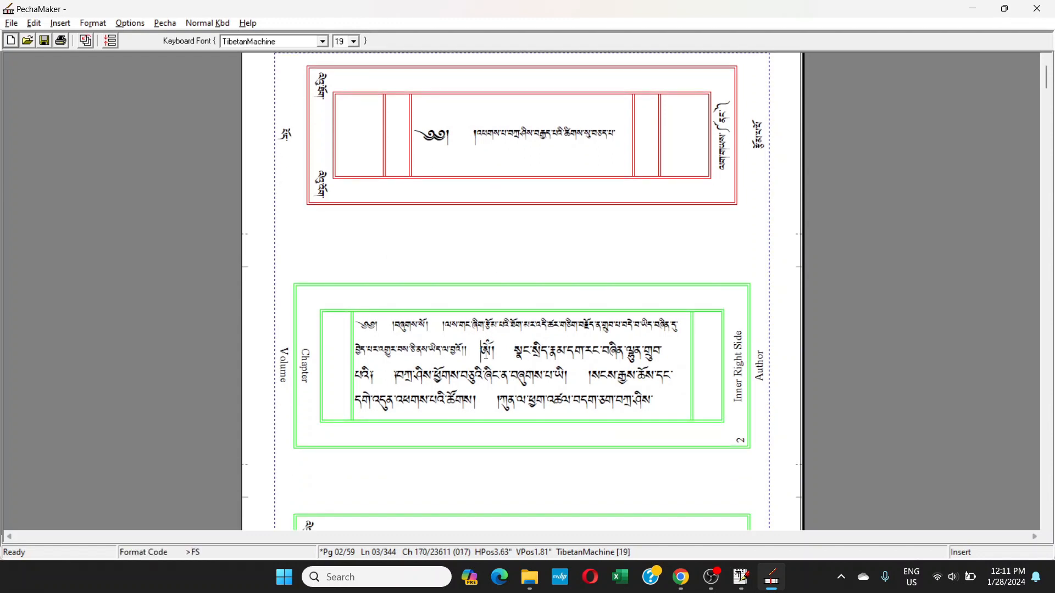
click(477, 133)
key(Left)
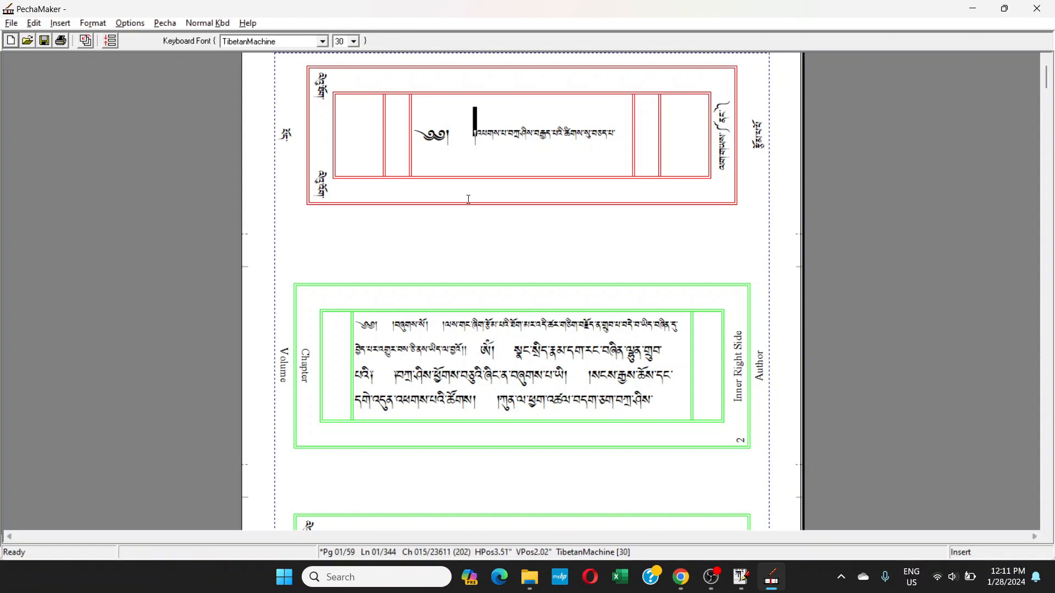
drag(476, 137, 466, 353)
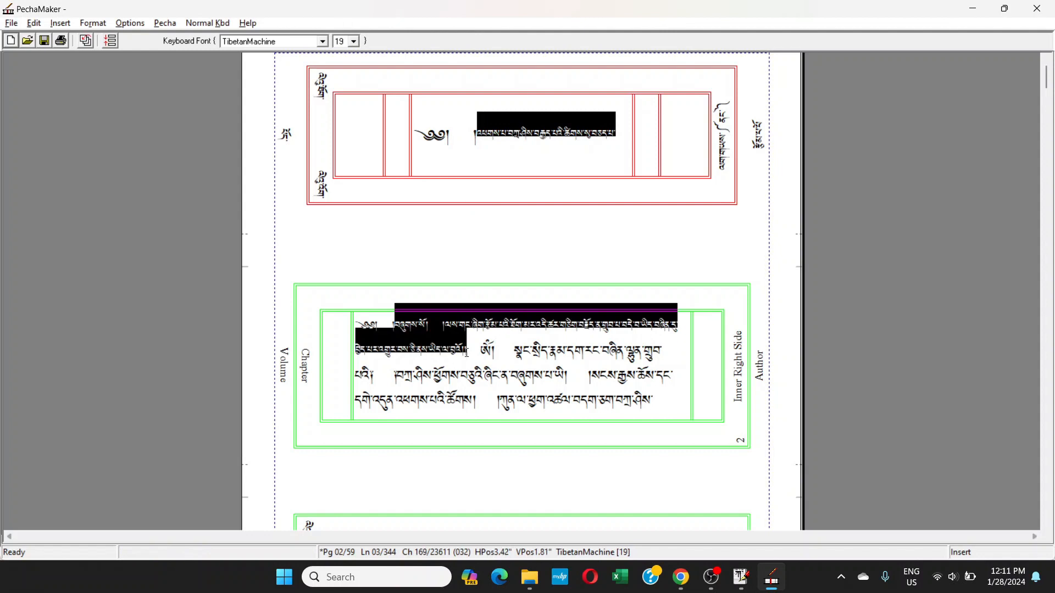
click(354, 42)
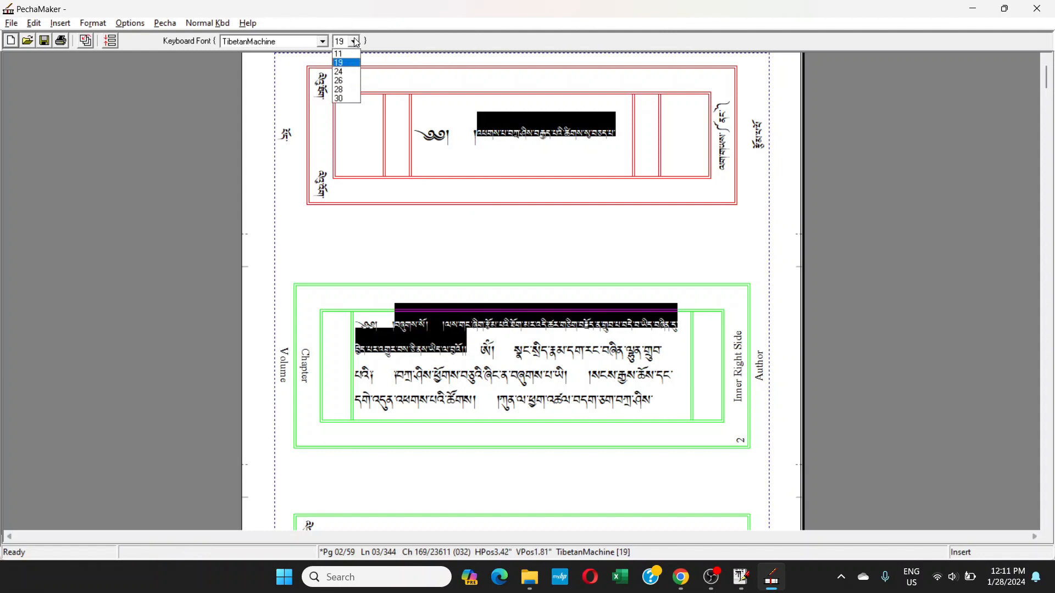
click(351, 72)
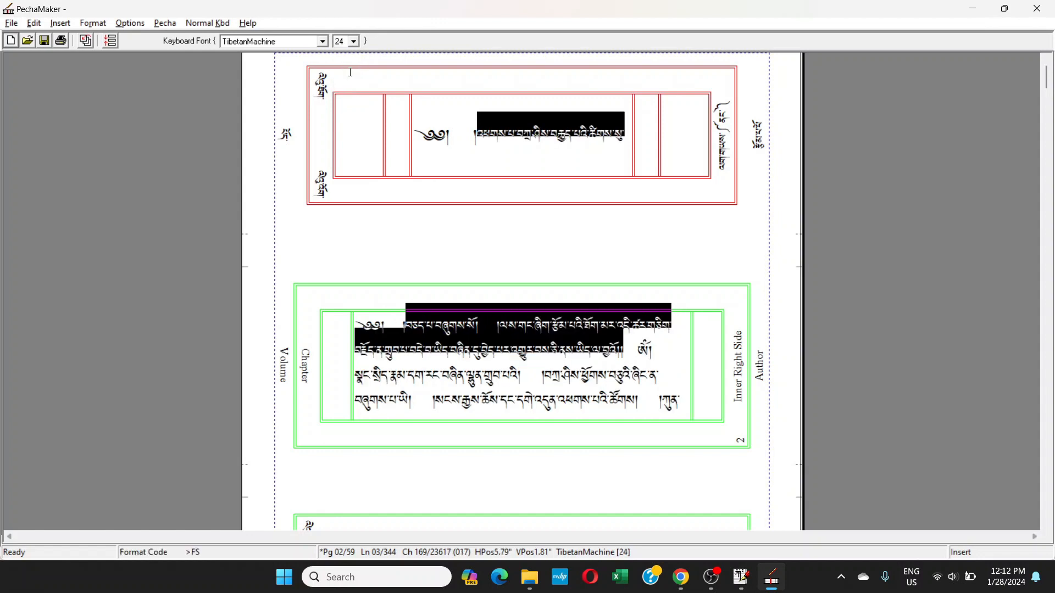
click(549, 333)
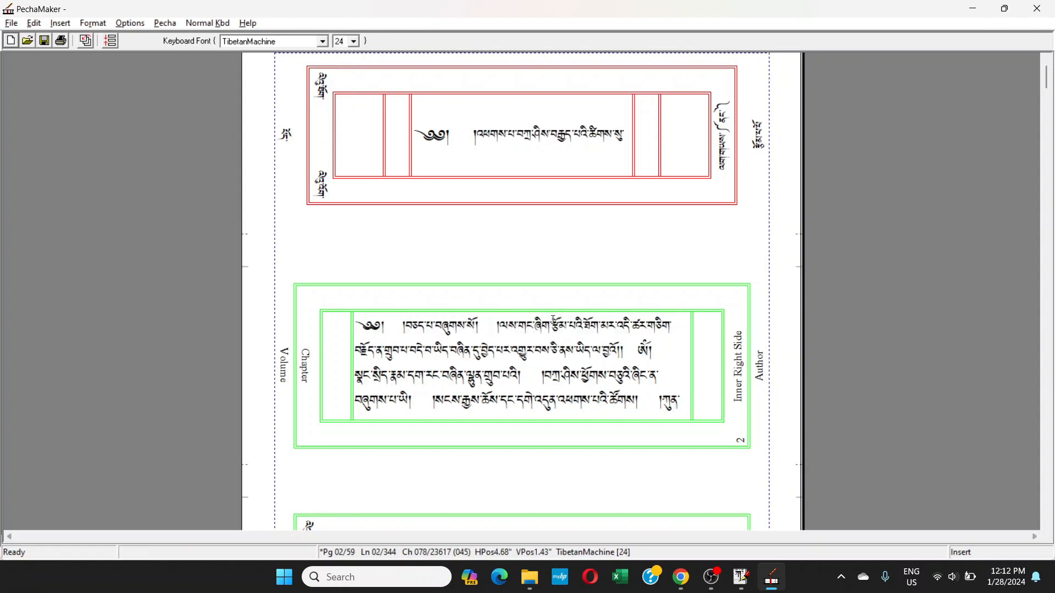
- Examine the font sizes of the passages on the seventh pecha and the list of available sizes
scroll(553, 320, down, 10)
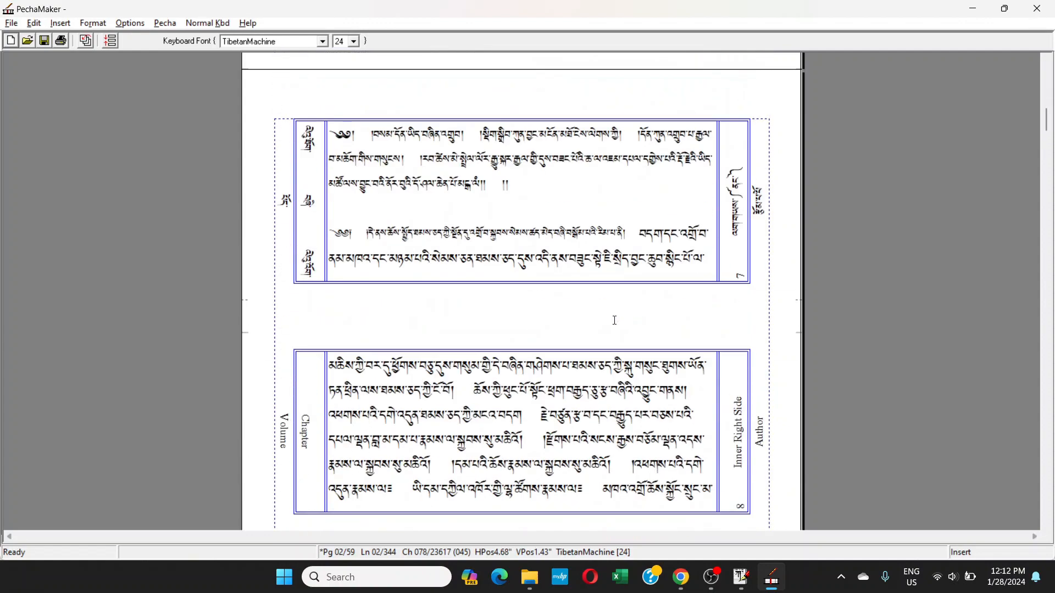
scroll(614, 320, down, 3)
scroll(500, 184, up, 4)
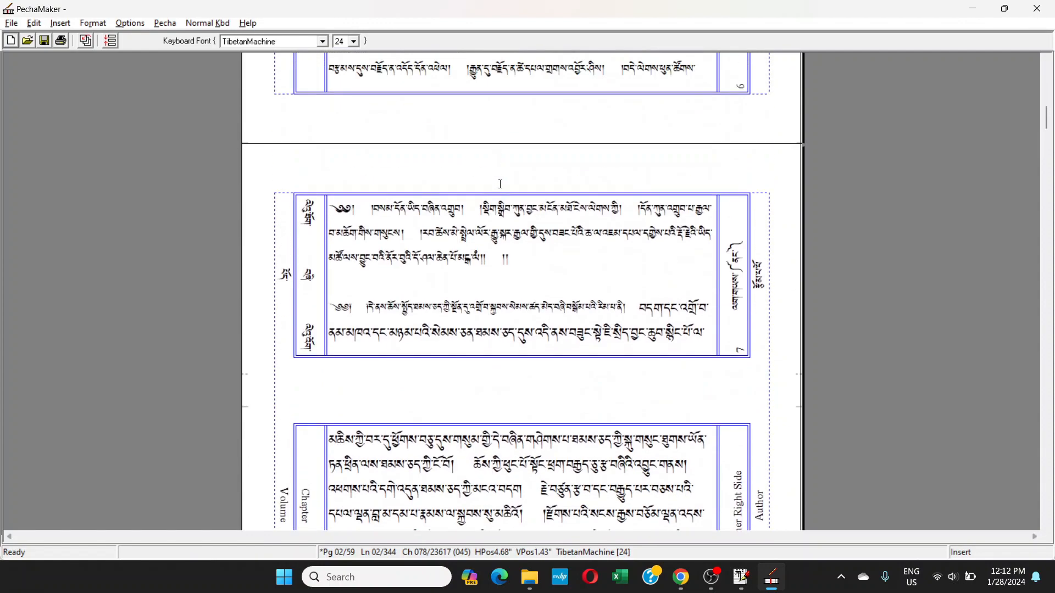
click(536, 243)
click(535, 310)
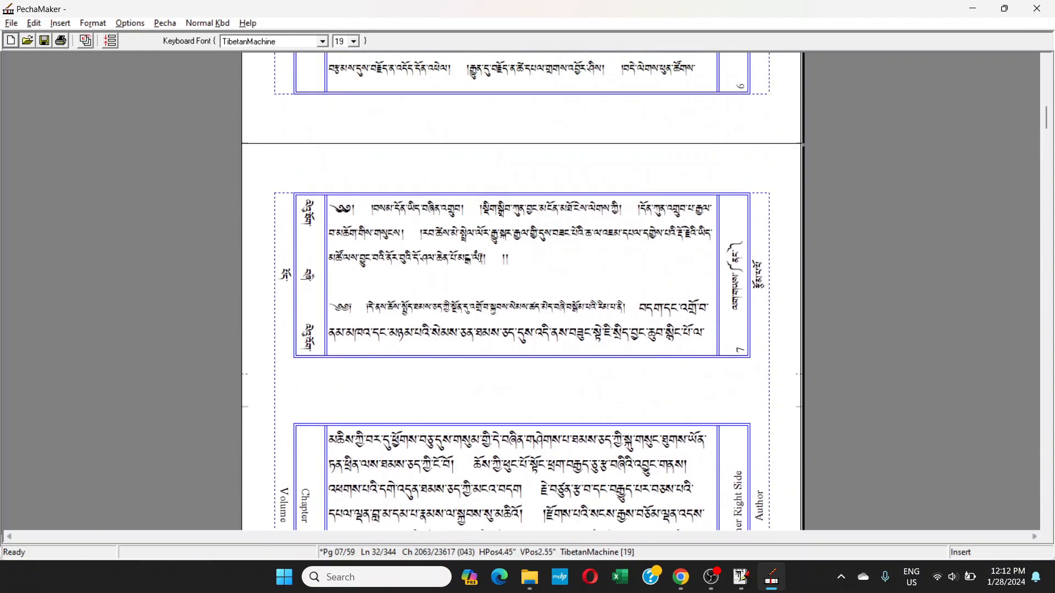
click(354, 41)
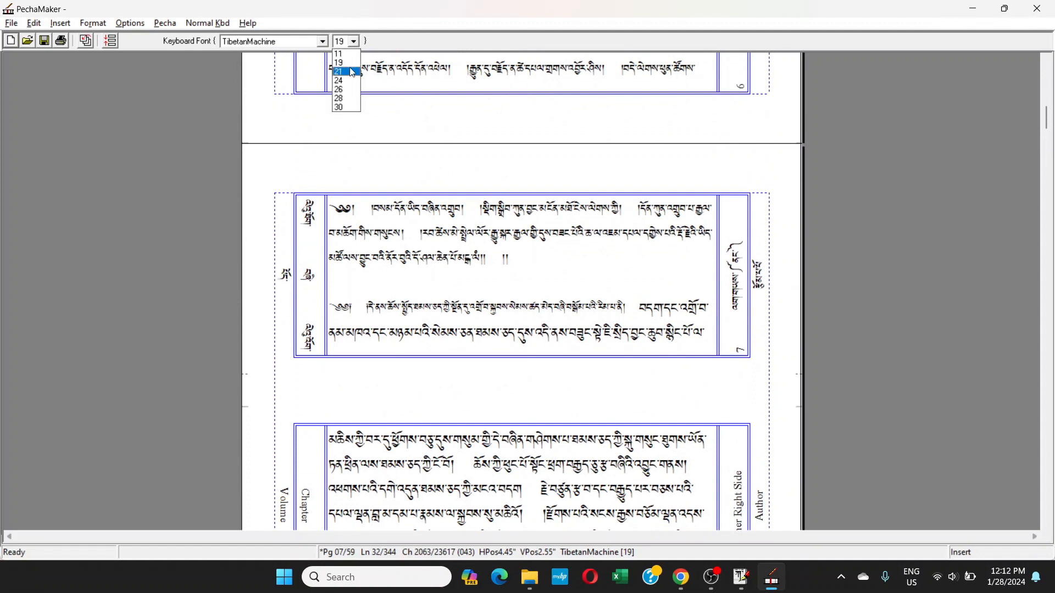
click(561, 255)
click(573, 211)
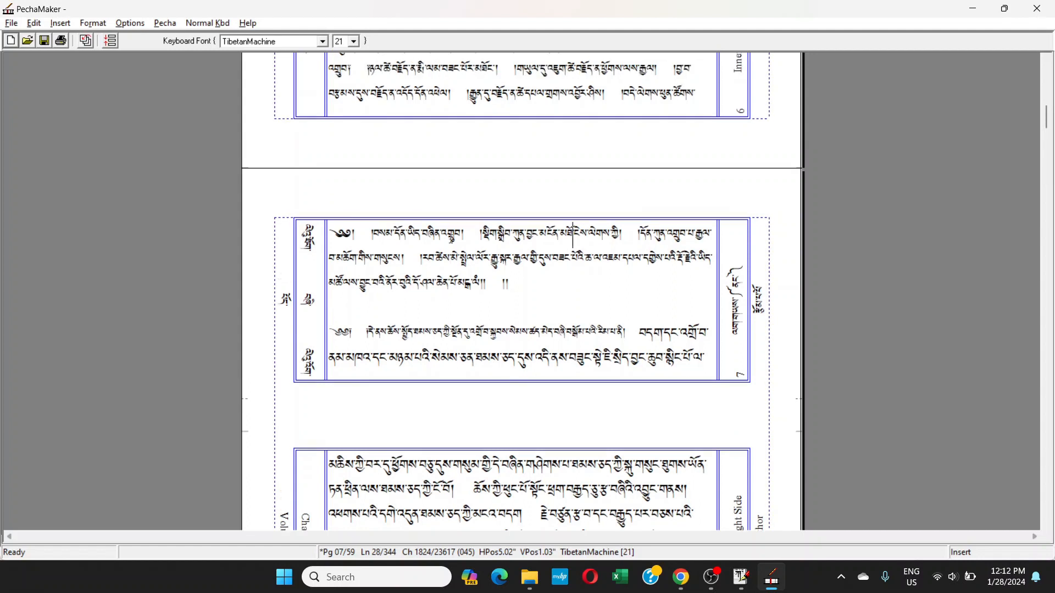
- Compare the font sizes in the last lines of the sixth pecha with those of the seventh pecha's passages
scroll(452, 239, up, 1)
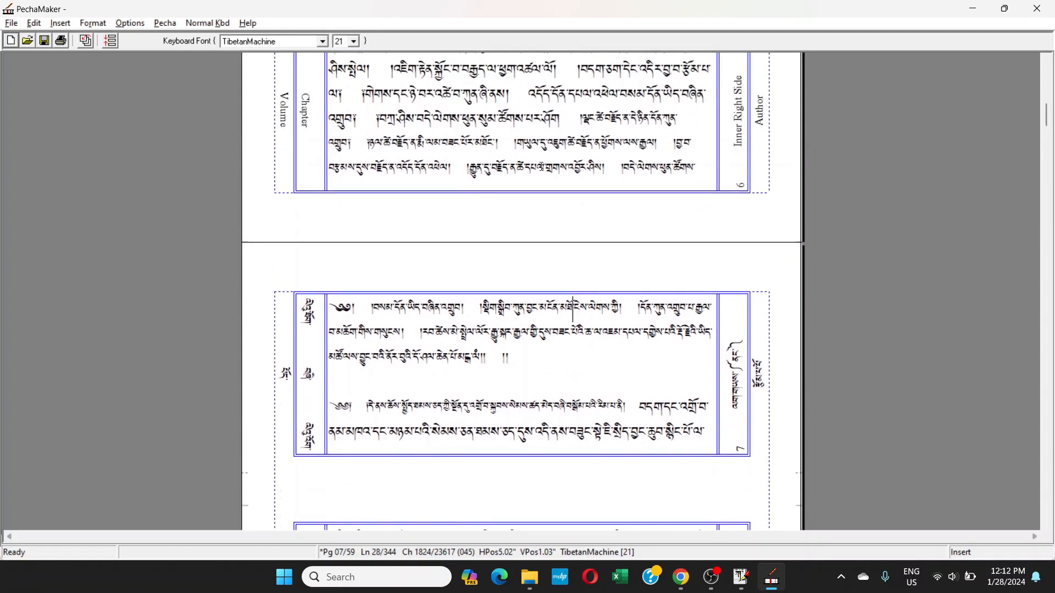
click(491, 165)
click(397, 144)
click(575, 167)
click(583, 333)
click(531, 432)
click(497, 407)
click(354, 42)
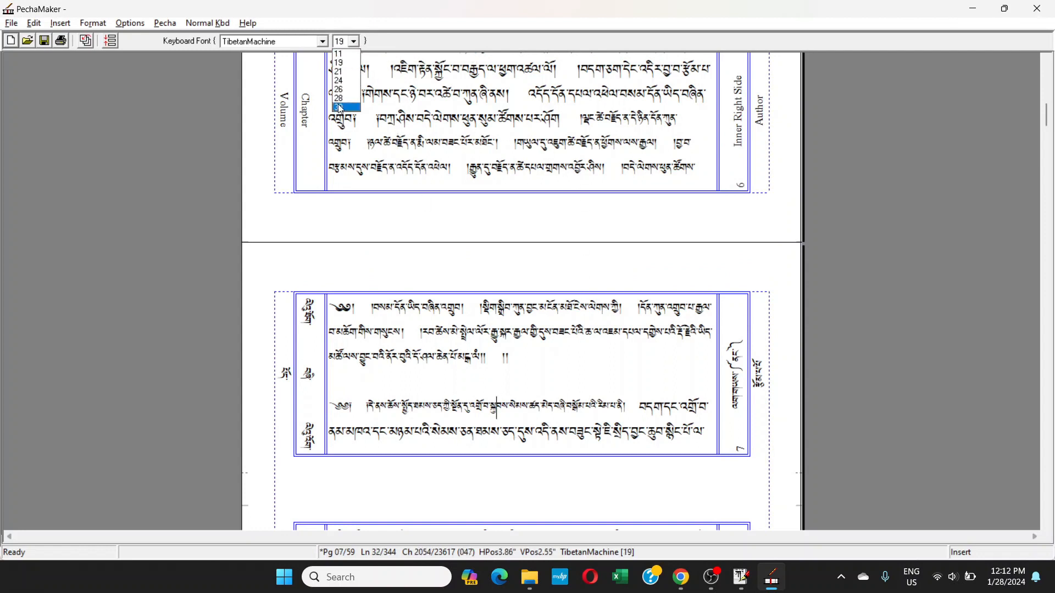
click(456, 148)
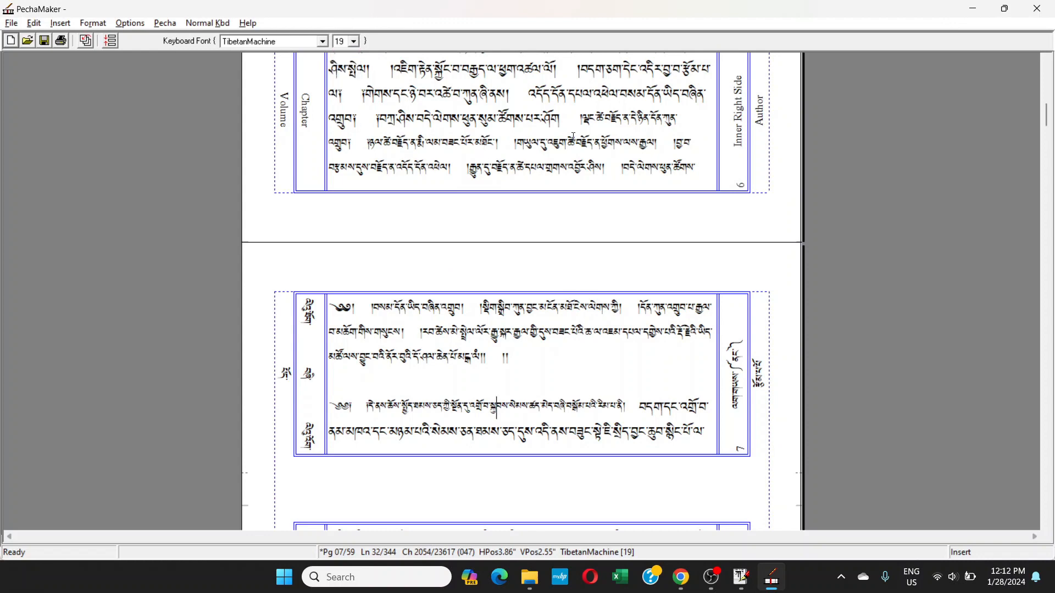
- Give the middle phrase in the third line of the fifth pecha the unlisted font size 25 through the keyboard font settings
scroll(550, 165, up, 4)
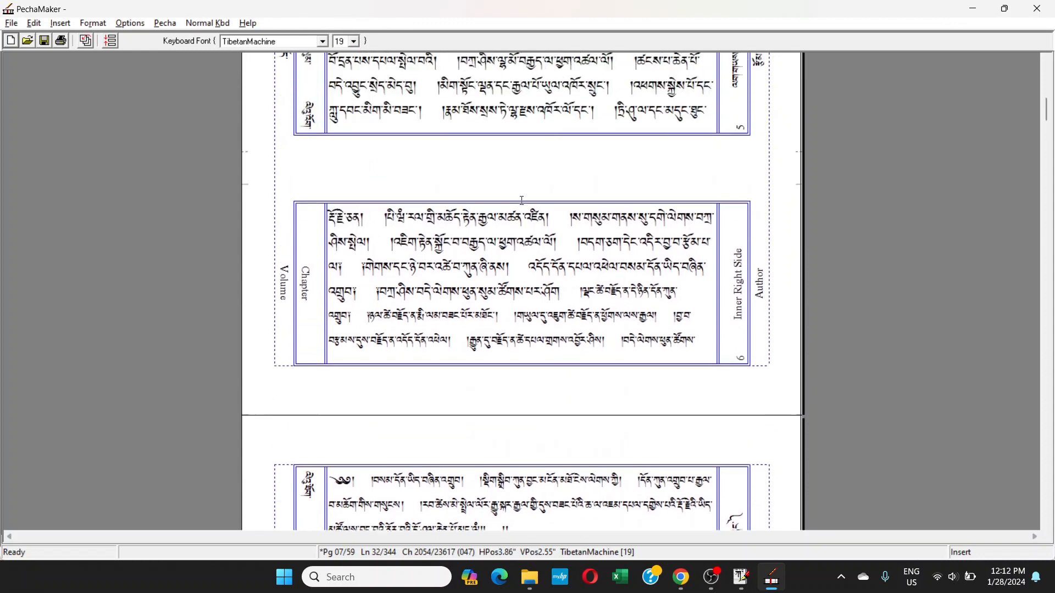
scroll(521, 200, up, 2)
drag(449, 134, 629, 135)
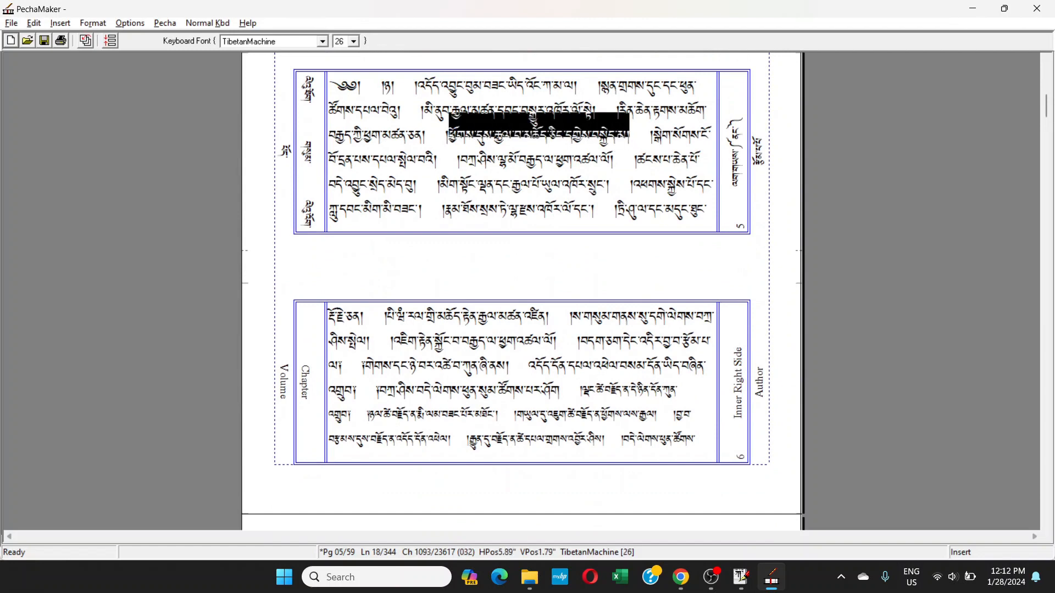
click(354, 42)
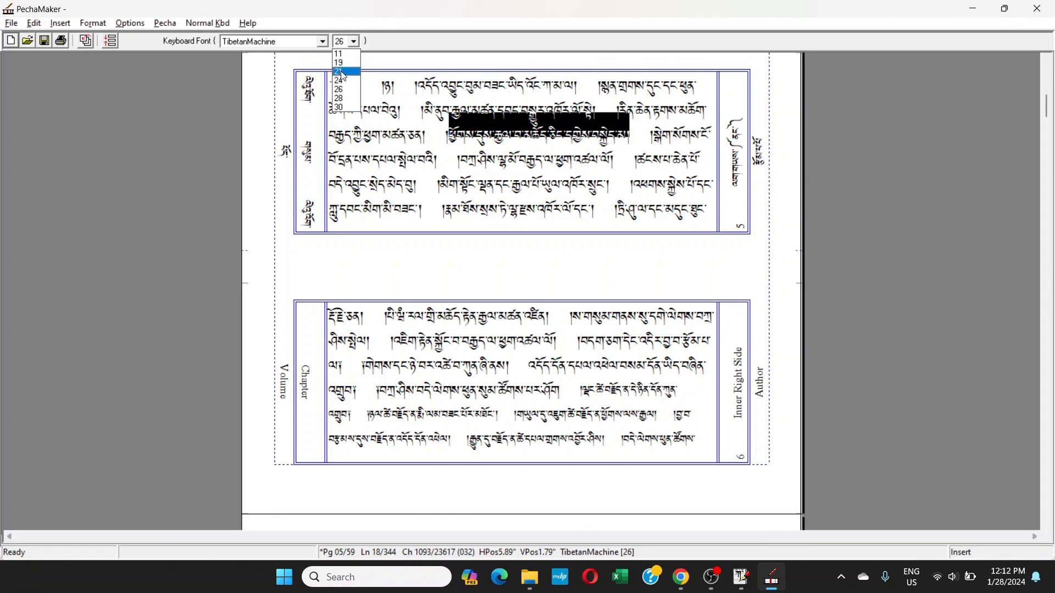
click(354, 39)
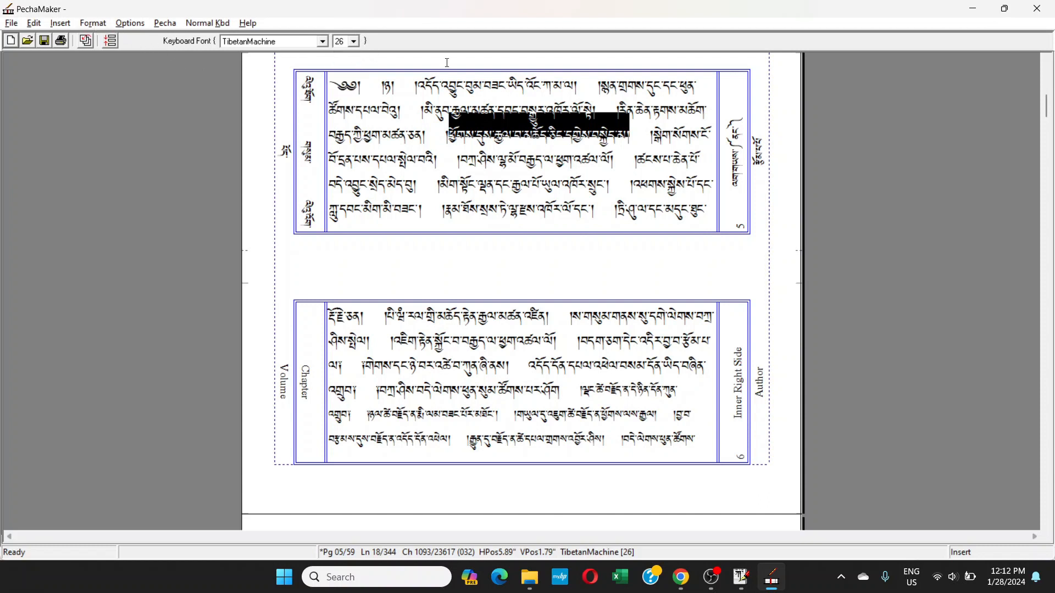
click(91, 24)
click(109, 38)
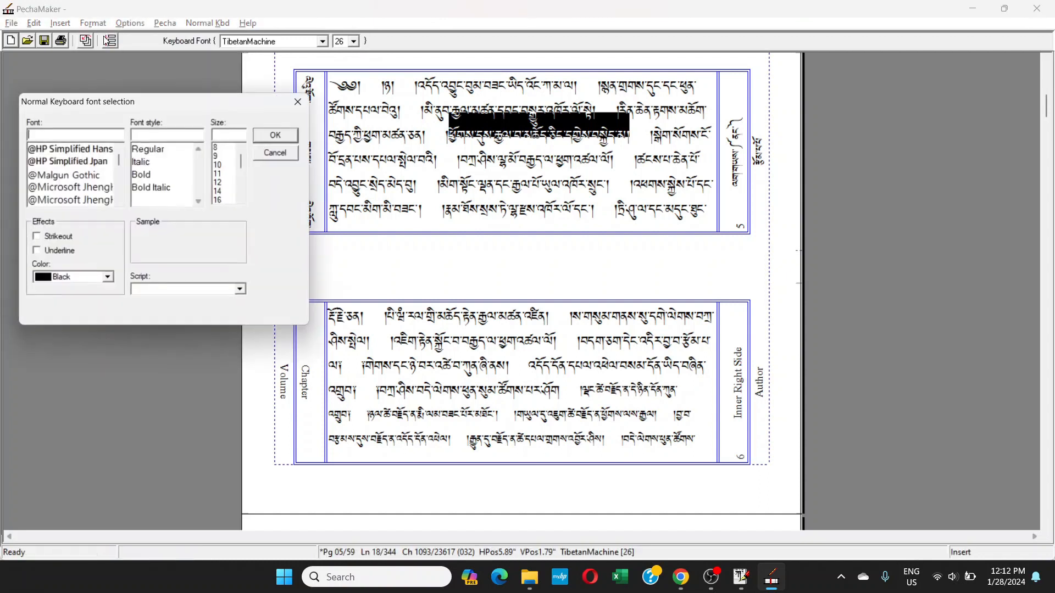
drag(244, 160, 244, 177)
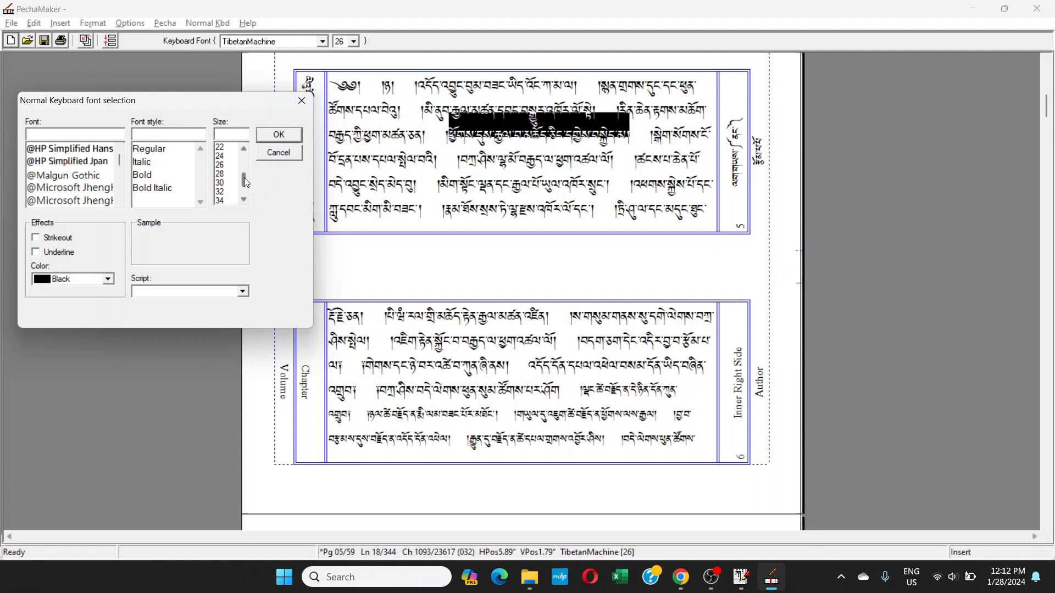
click(245, 149)
click(245, 149)
click(245, 149)
click(244, 149)
click(230, 133)
text(2)
text(5)
click(270, 136)
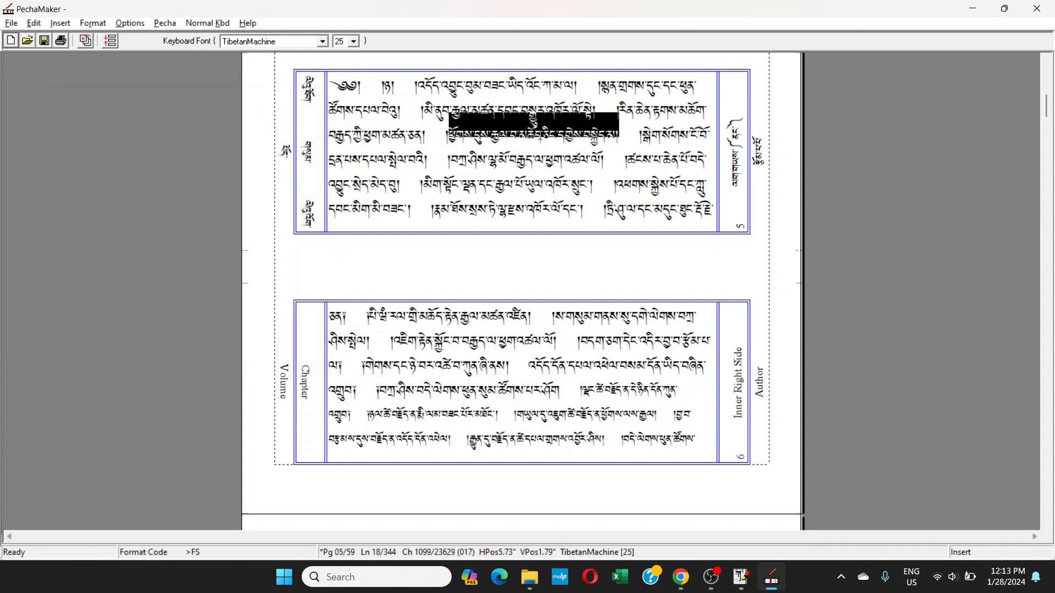
click(541, 140)
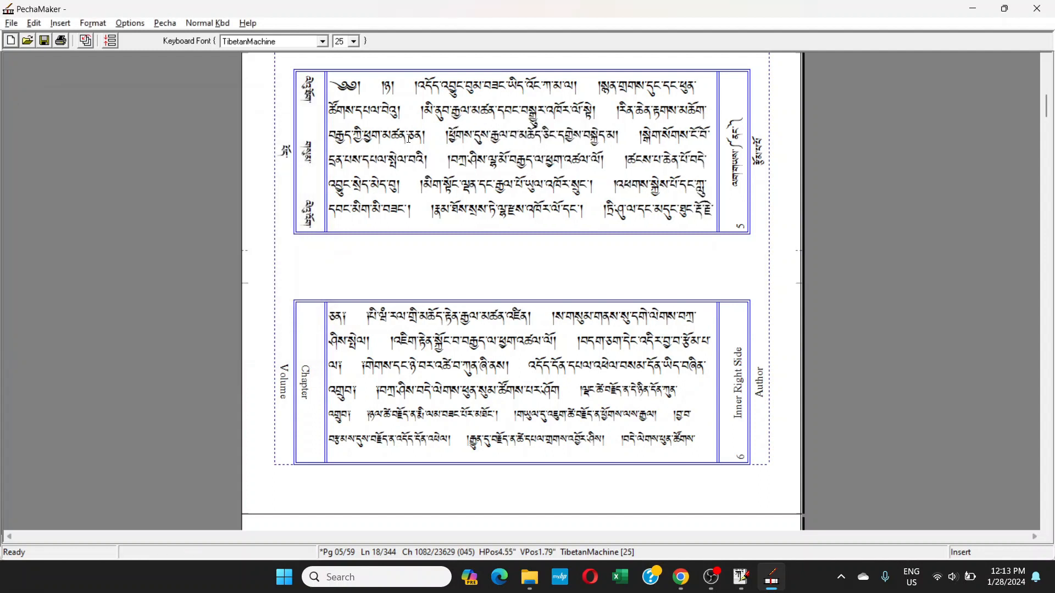
- Start a new pecha document and discard the unsaved changes to the current one
click(11, 23)
click(33, 22)
click(443, 132)
click(11, 23)
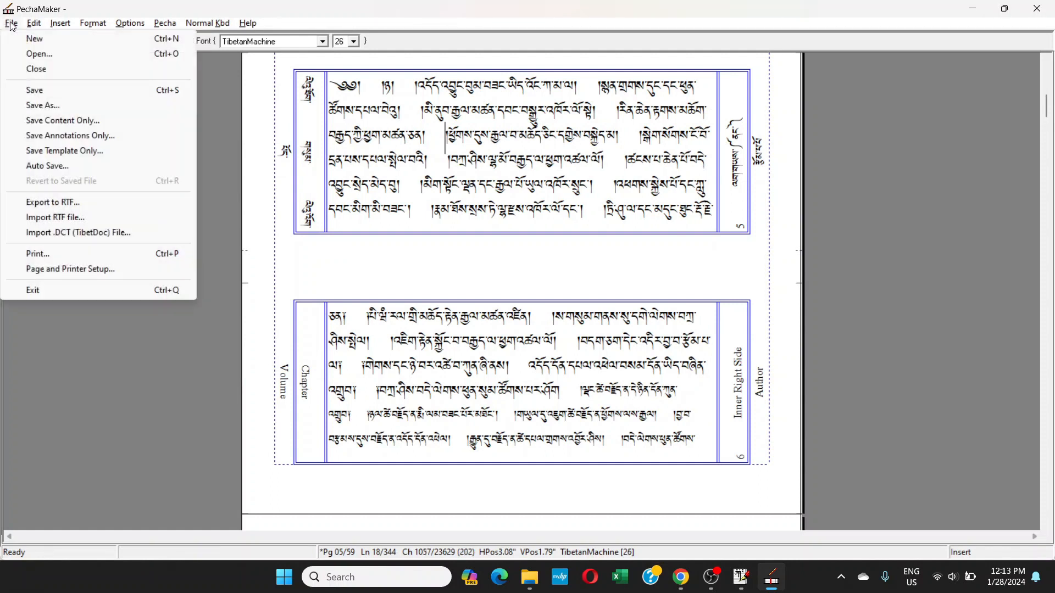
click(13, 35)
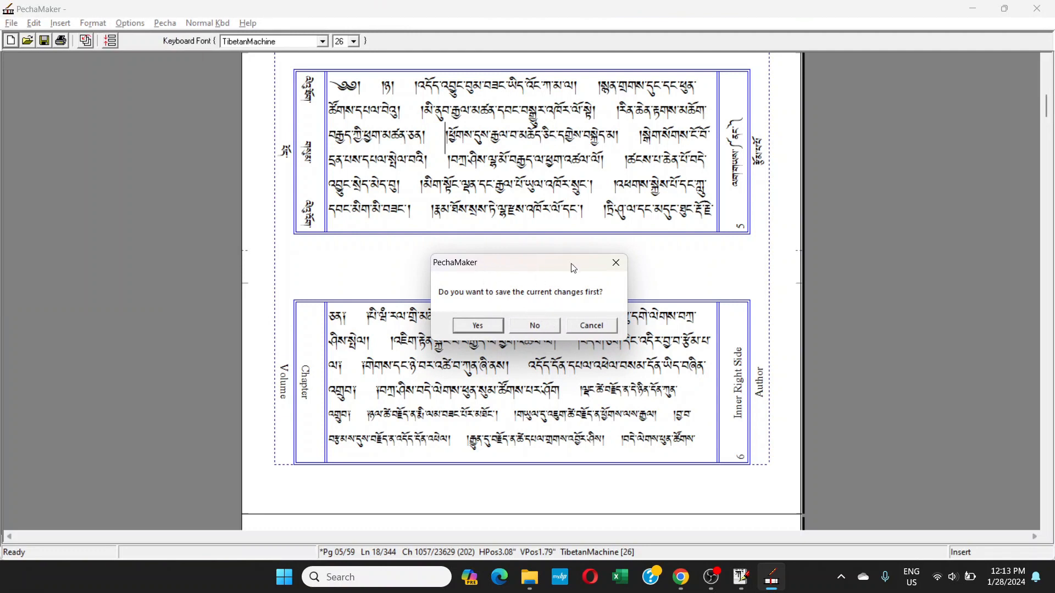
click(535, 325)
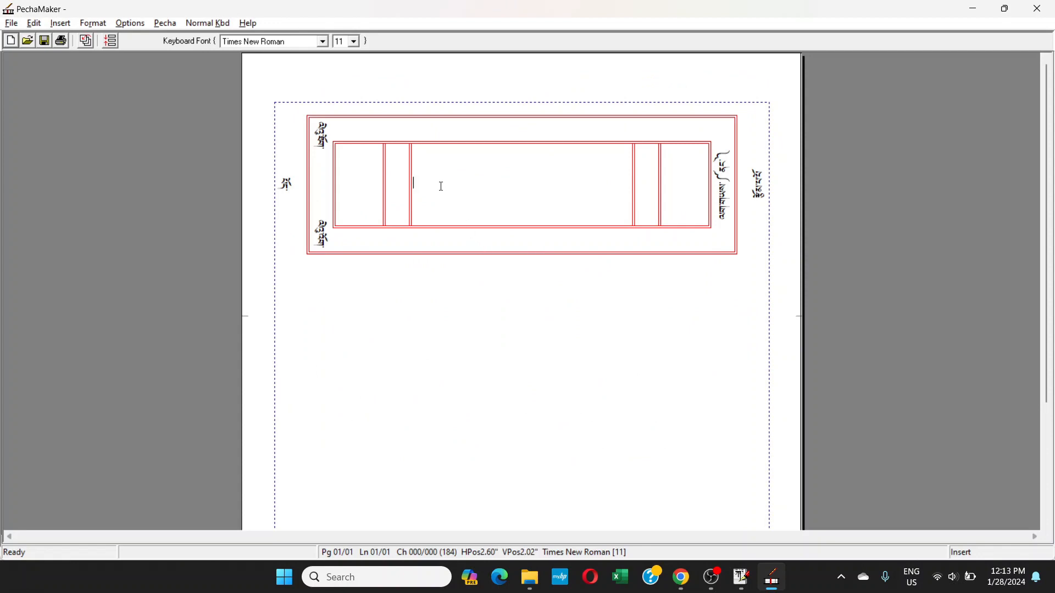
- Switch to sample for tutorial.dct and examine the font size codes throughout the document
key(alt+Tab)
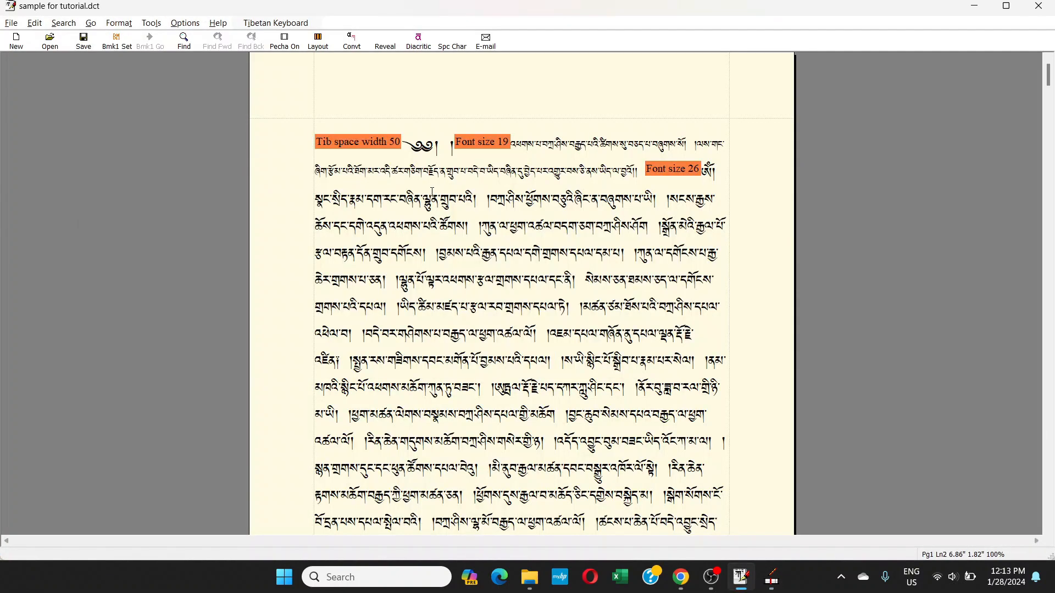
scroll(565, 290, down, 4)
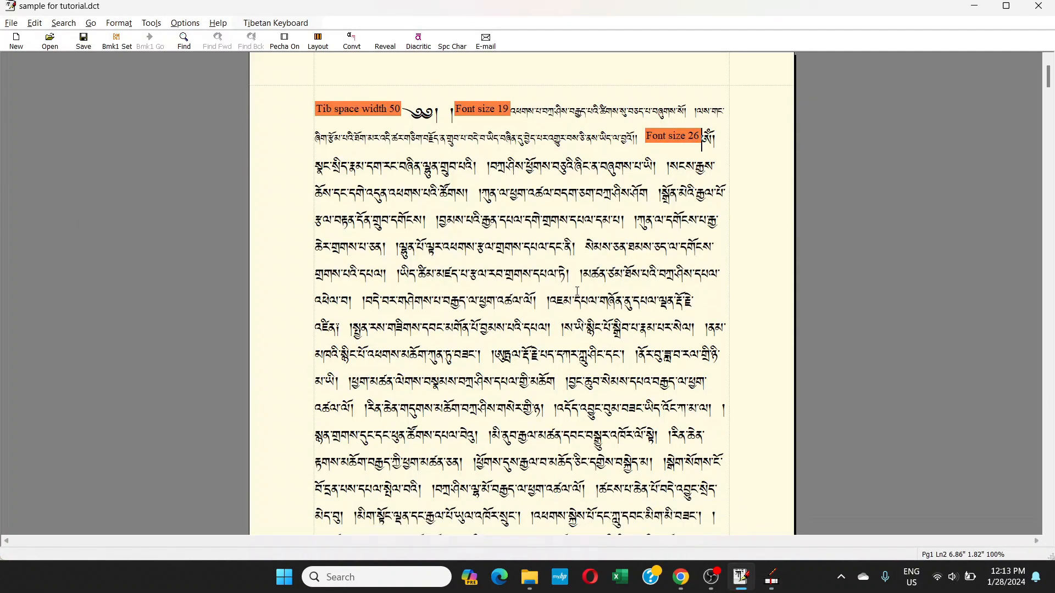
scroll(575, 289, down, 3)
scroll(575, 290, up, 3)
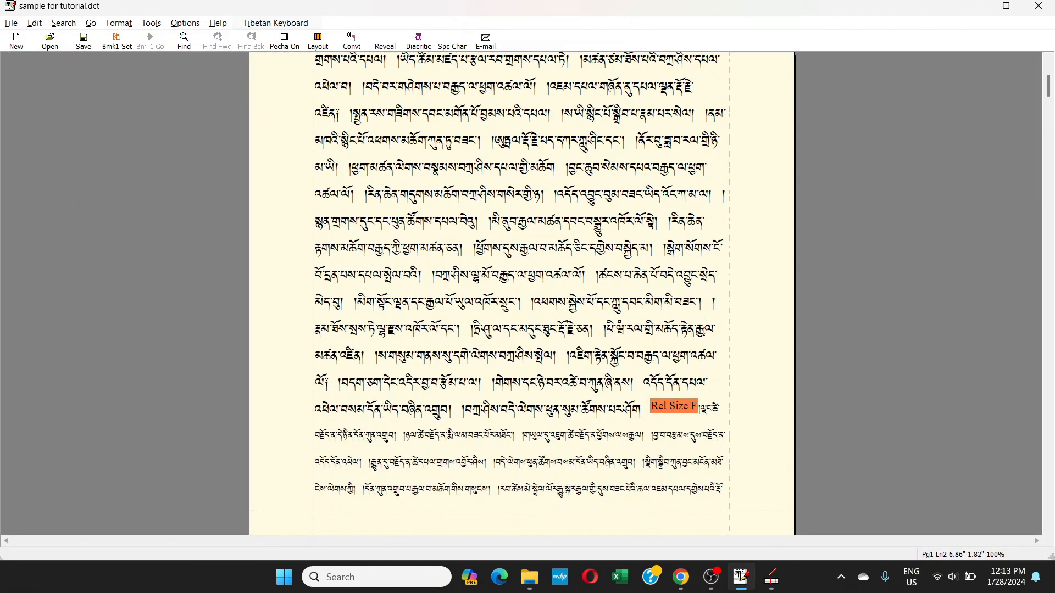
scroll(705, 332, up, 4)
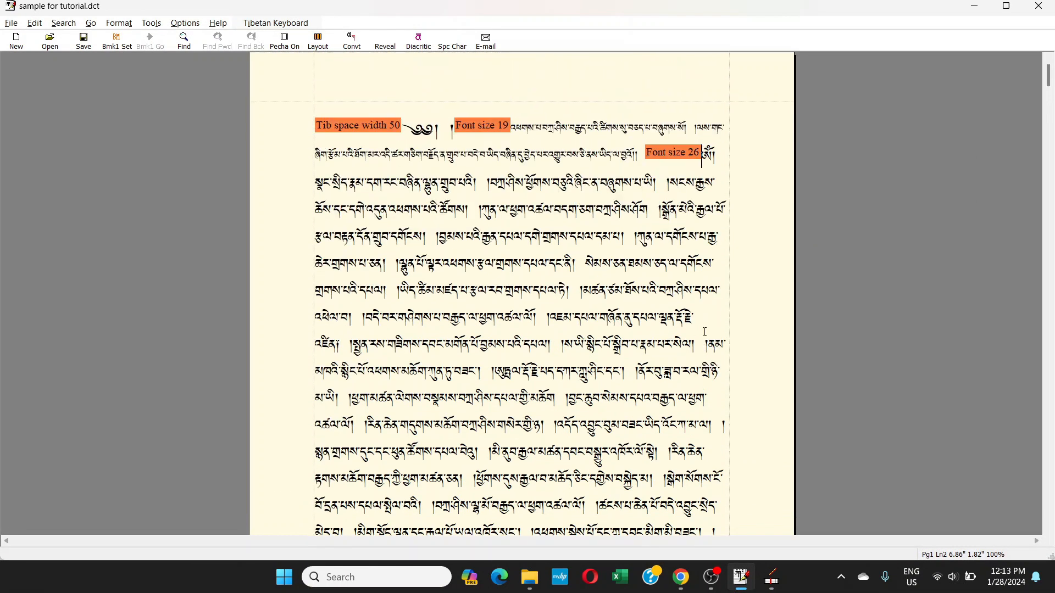
drag(1049, 83, 1049, 127)
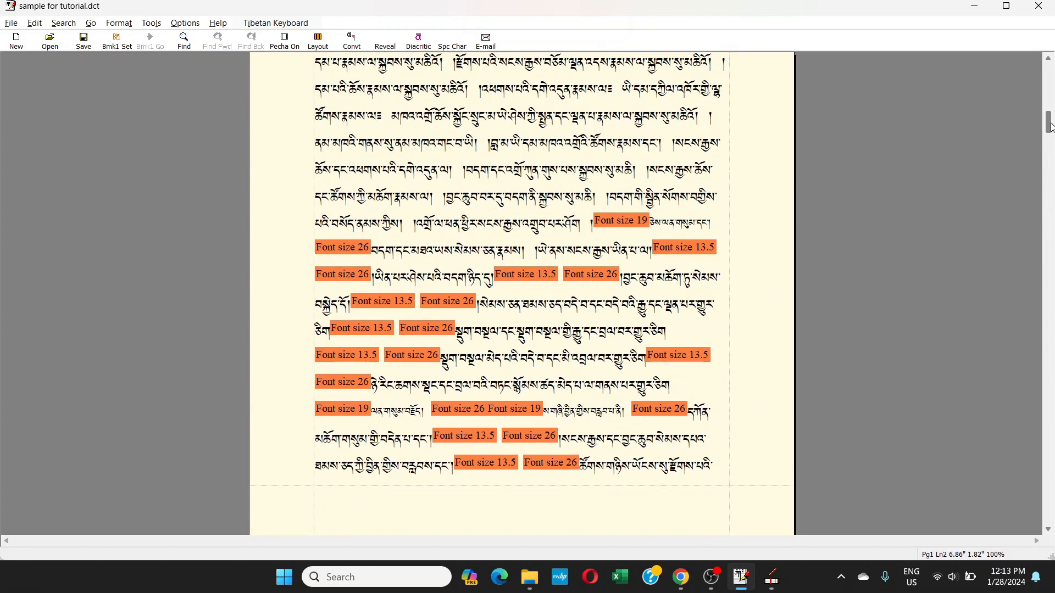
drag(1050, 127, 1054, 69)
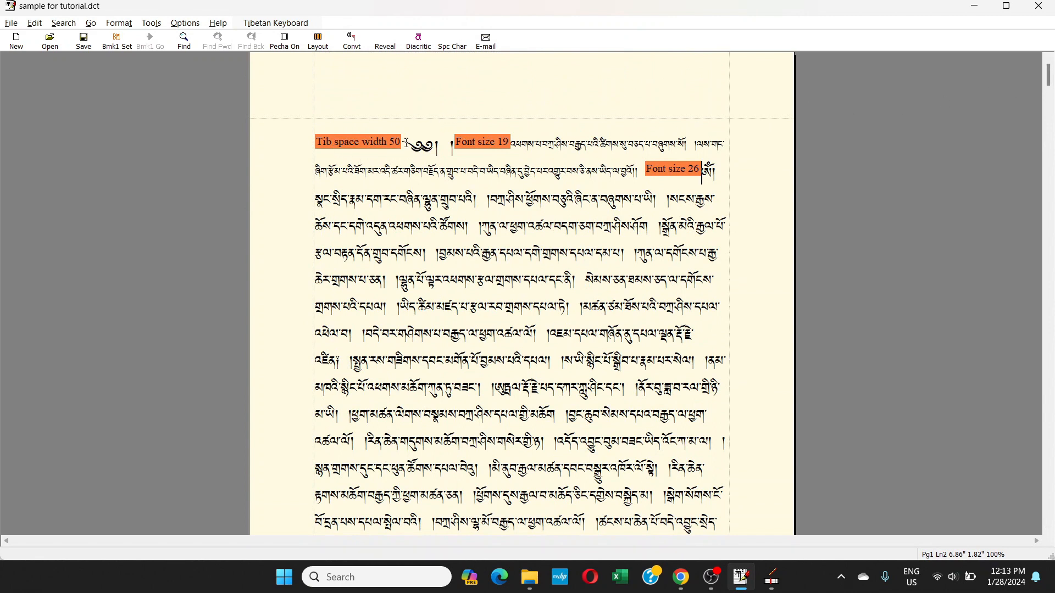
drag(413, 151, 512, 55)
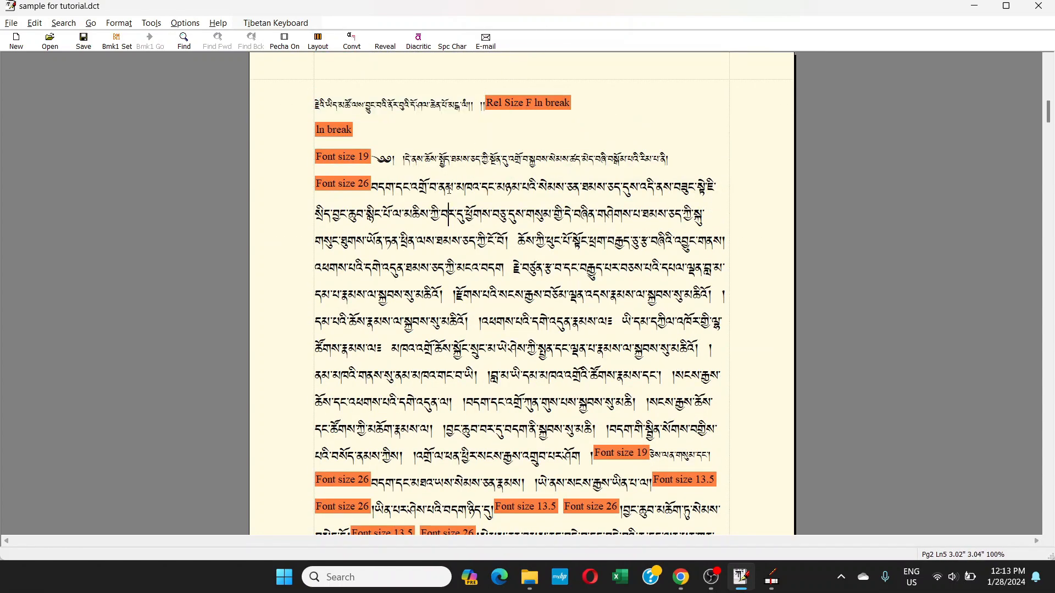
scroll(650, 252, down, 5)
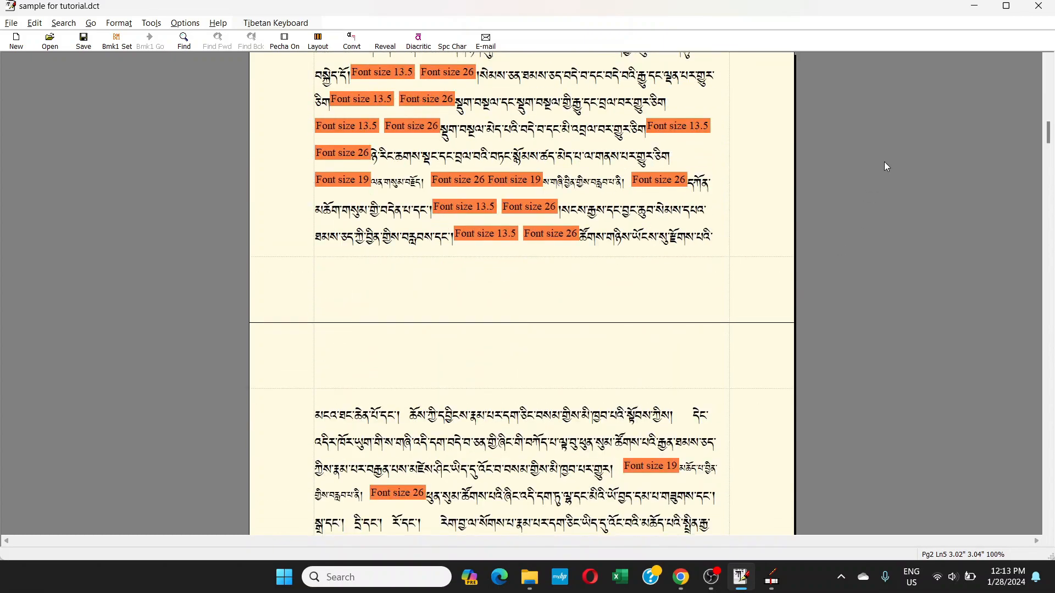
drag(1048, 127, 1051, 437)
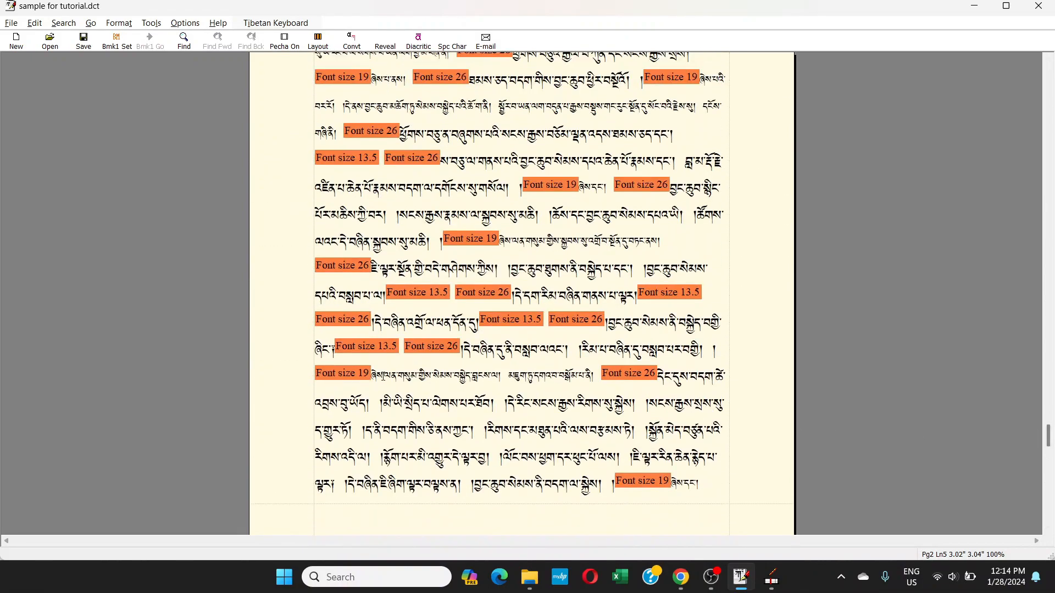
- Highlight the opening passage after the Tib space width 50 code and examine the size codes through the end of the first page
click(361, 360)
drag(1050, 438, 1051, 57)
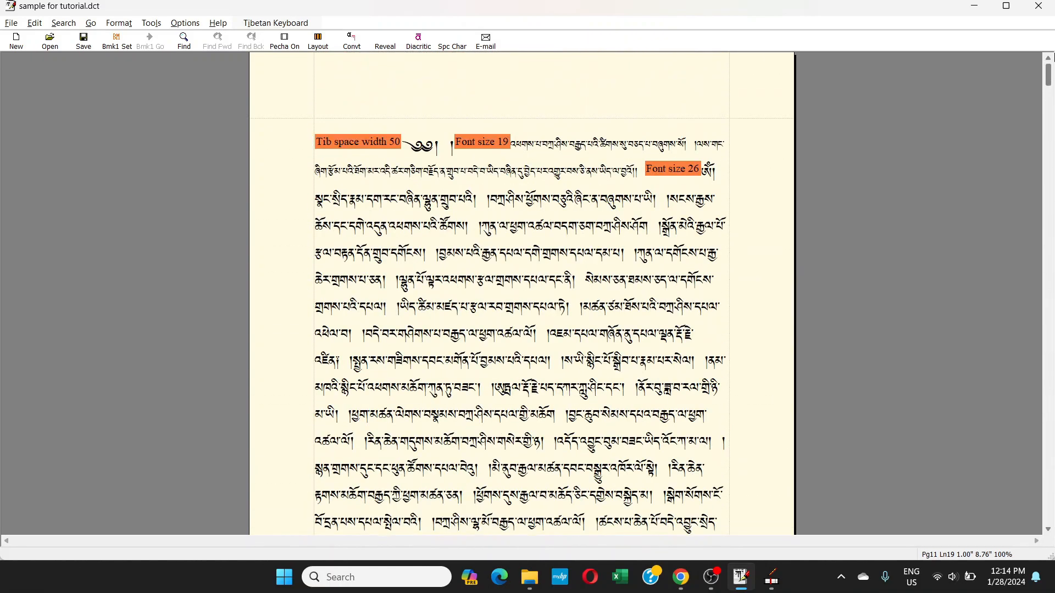
drag(402, 140, 473, 415)
scroll(491, 389, down, 4)
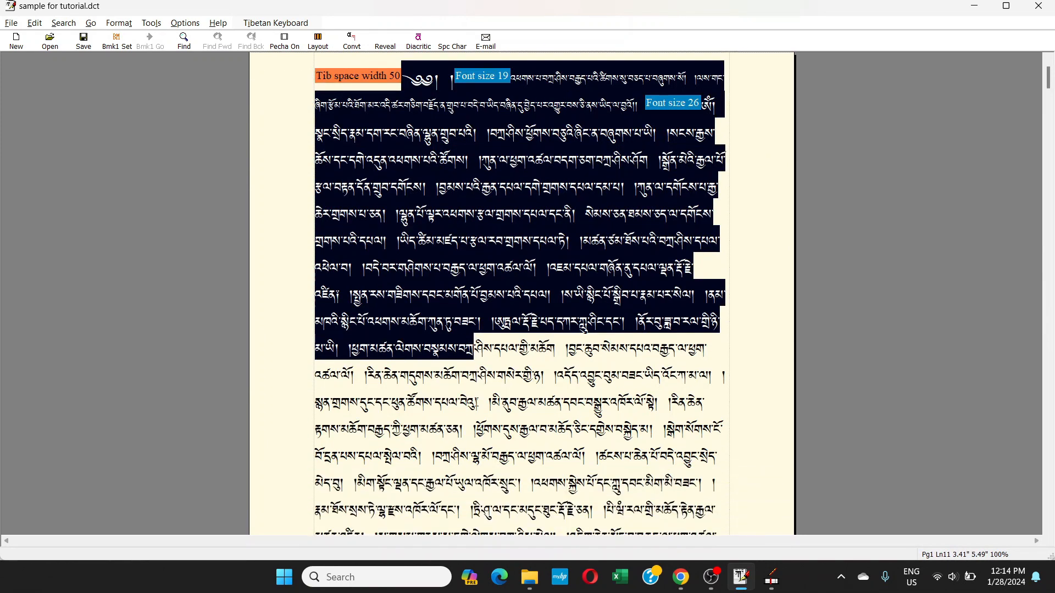
scroll(491, 389, down, 2)
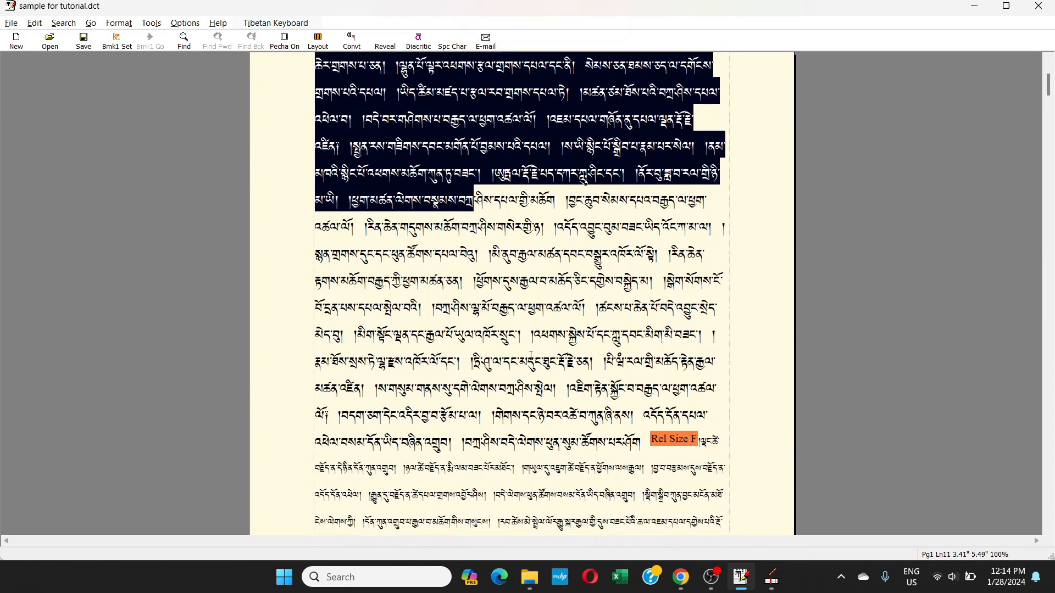
scroll(548, 483, down, 2)
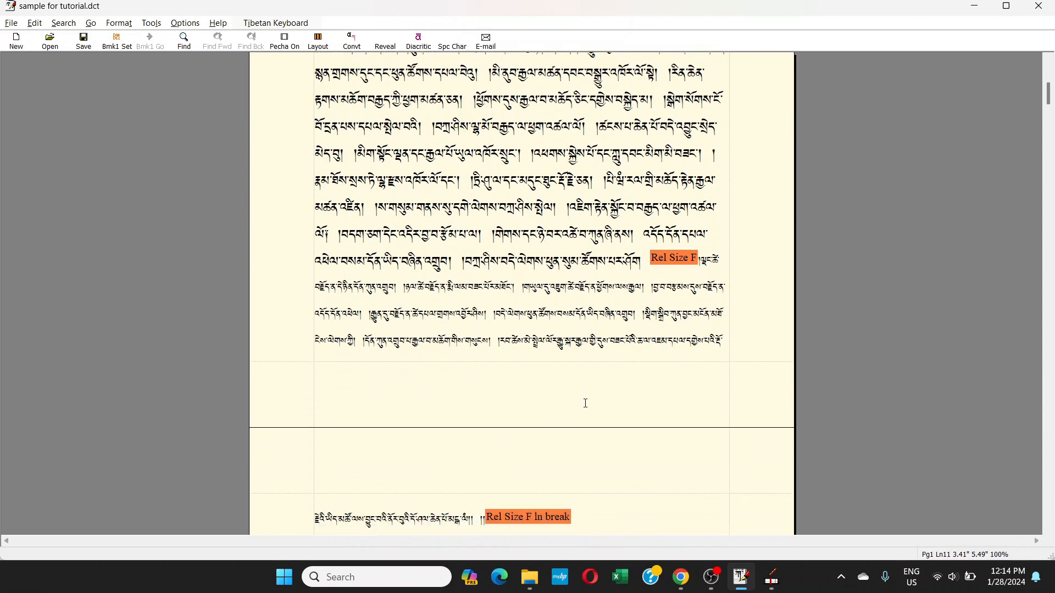
- Select the text from just after the Rel Size F code at the start of the second page through the document's end
click(432, 408)
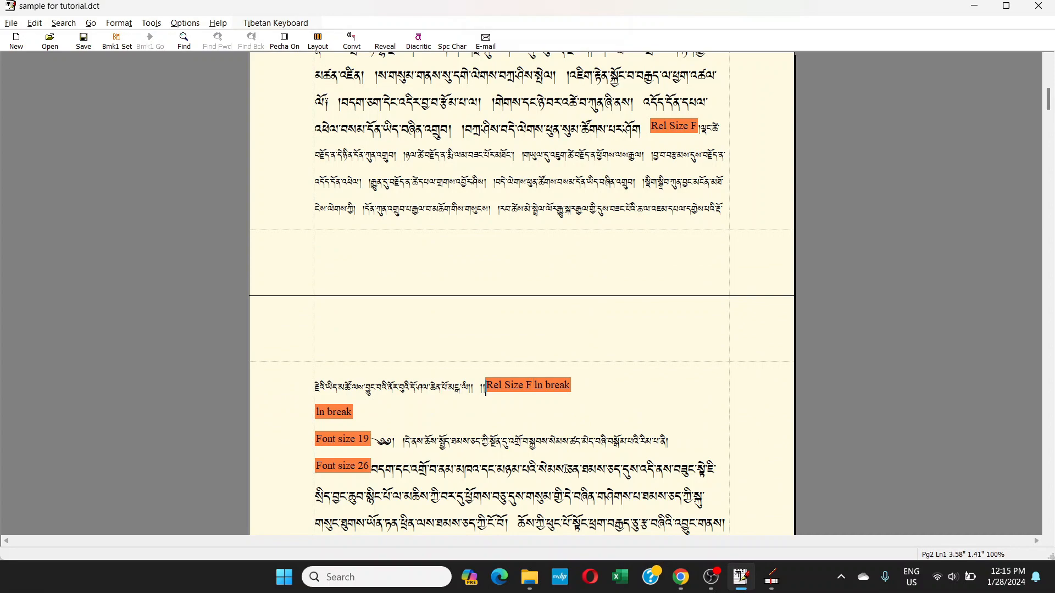
key(shift+Down)
key(shift+Down)
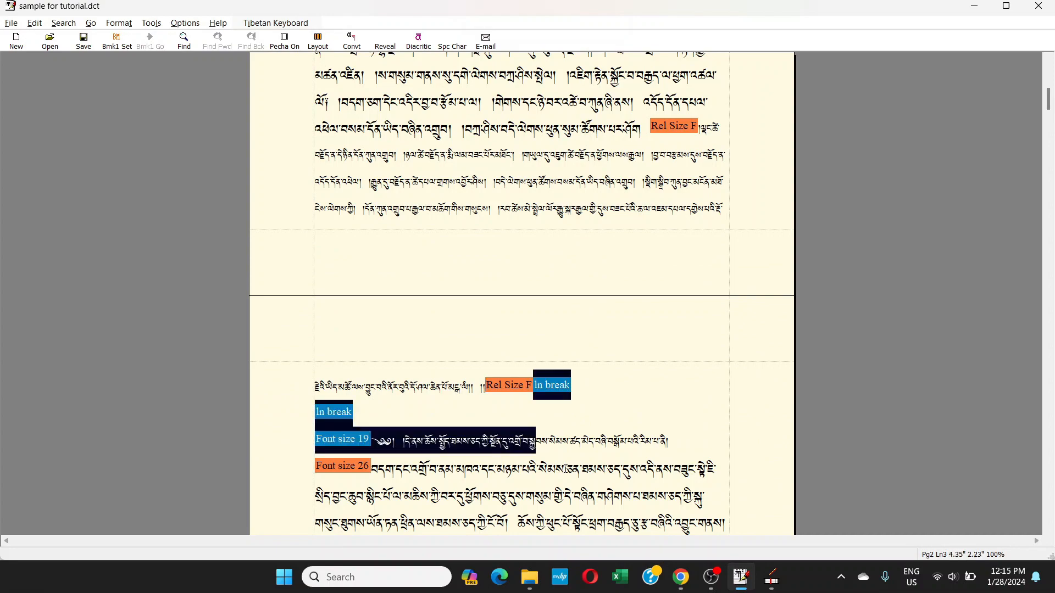
key(shift+Down)
key(shift+Down)
key(shift+Down)
key(shift+Down)
key(shift+Down)
key(shift+Down)
key(shift+Down)
key(shift+Down)
key(shift+Down)
key(shift+Down)
key(shift+Down)
key(shift+Down)
key(shift+Down)
key(shift+Down)
key(shift+Down)
key(shift+Down)
key(shift+Down)
key(shift+Down)
key(shift+Down)
key(shift+Down)
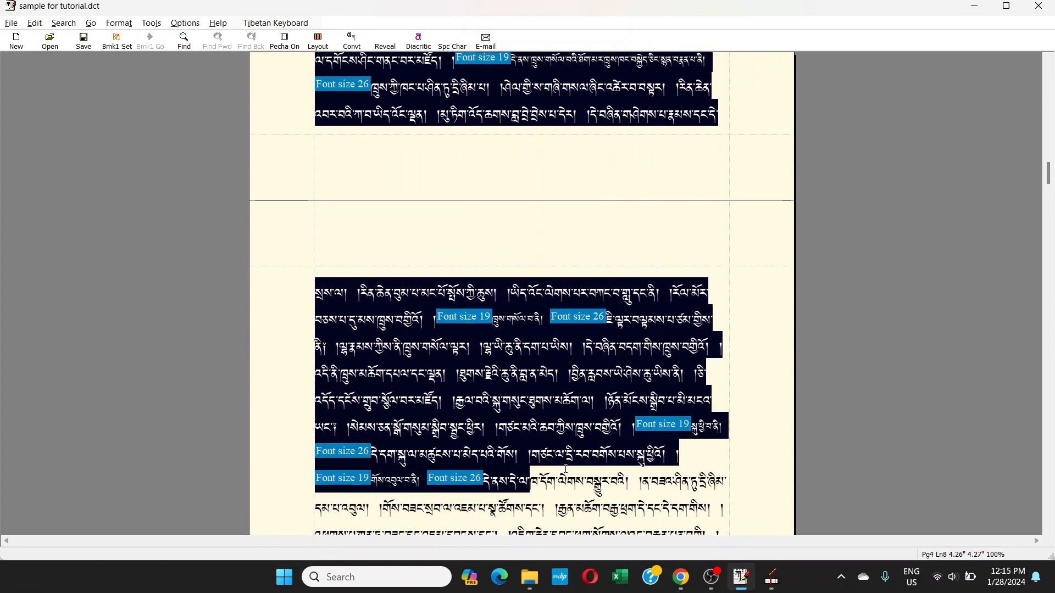
key(shift+Down)
key(shift+Down)
key(shift+Down)
key(shift+Down)
key(shift+Down)
key(shift+Down)
key(shift+Down)
key(shift+Down)
key(shift+Down)
key(shift+Down)
key(shift+Down)
key(shift+Down)
key(shift+Down)
key(shift+Down)
key(shift+Down)
key(shift+Down)
key(shift+Down)
key(shift+Down)
key(shift+Down)
key(shift+Down)
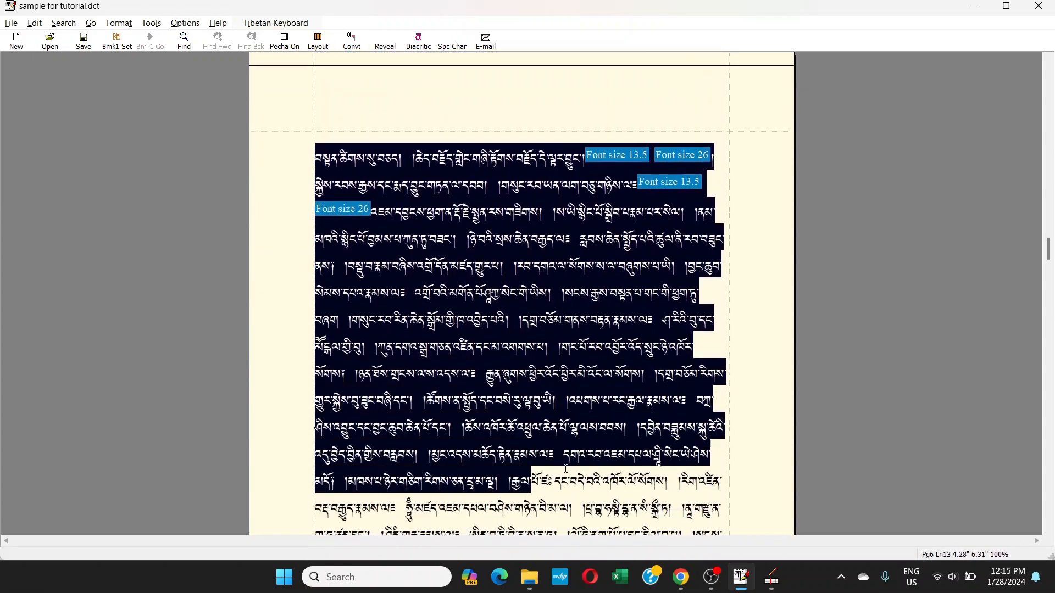
key(shift+Down)
key(shift+Down)
key(shift+Down)
key(shift+Down)
key(shift+Down)
key(shift+Down)
key(shift+Down)
key(shift+Down)
key(shift+Down)
key(shift+Down)
key(shift+Down)
key(shift+Down)
key(shift+Down)
key(shift+Down)
key(shift+Down)
key(shift+Down)
key(shift+Down)
key(shift+Down)
key(shift+Down)
key(shift+Down)
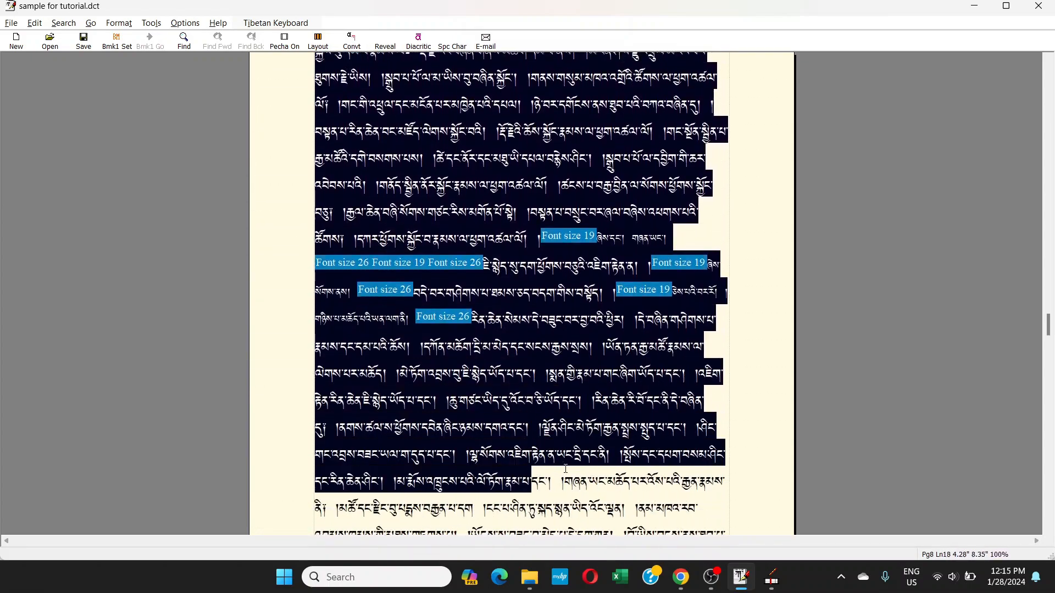
key(shift+Down)
key(shift+Down)
key(shift+Down)
key(shift+Down)
key(shift+Down)
key(shift+Down)
key(shift+Down)
key(shift+Down)
key(shift+Down)
key(shift+Down)
key(shift+Down)
key(shift+Down)
key(shift+Down)
key(shift+Down)
key(shift+Down)
key(shift+Down)
key(shift+Down)
key(shift+Down)
key(shift+Down)
key(shift+Down)
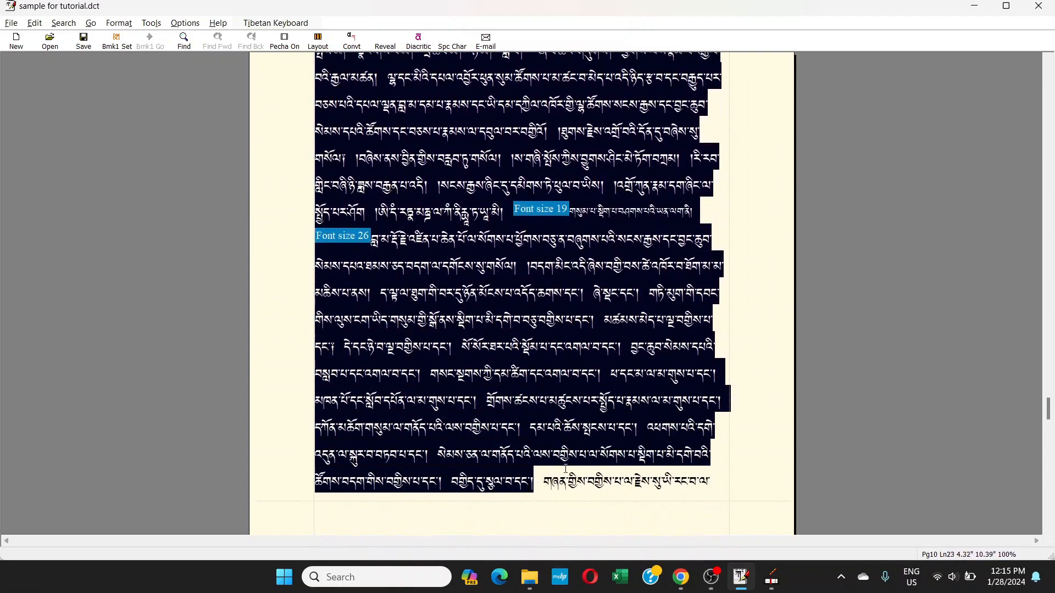
key(shift+Down)
key(shift+Down)
key(shift+Down)
key(shift+Down)
key(shift+Down)
key(shift+Down)
key(shift+Down)
key(shift+Down)
key(shift+Down)
key(shift+Down)
key(shift+Down)
key(shift+Down)
key(shift+Down)
key(shift+Down)
key(shift+Down)
key(shift+Down)
key(shift+Down)
key(shift+Down)
key(shift+Down)
key(shift+Down)
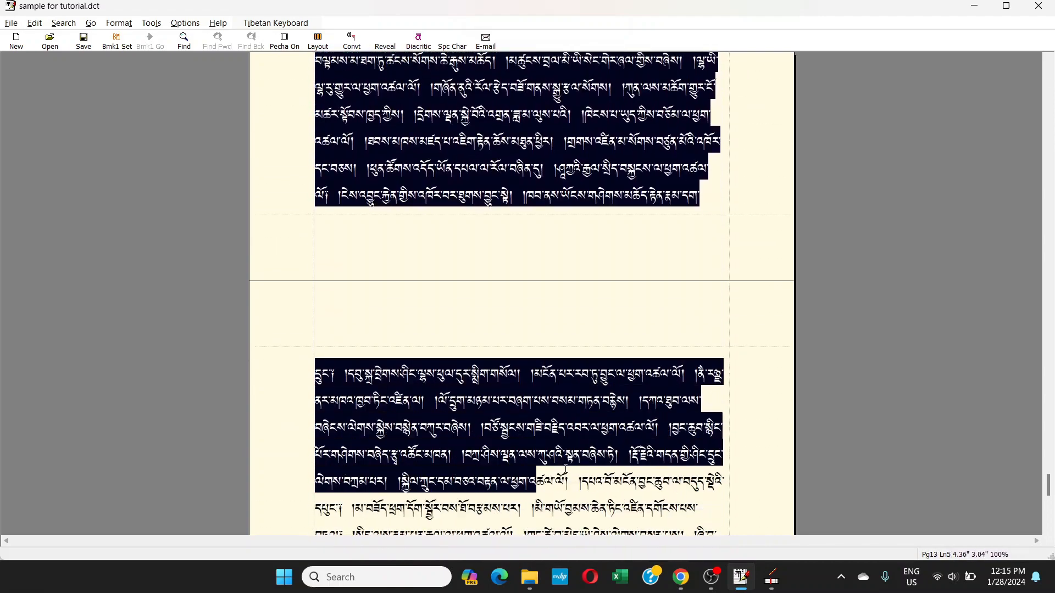
key(shift+Down)
key(shift+Down)
key(shift+Down)
key(shift+Down)
key(shift+Down)
key(shift+Down)
key(shift+Down)
key(shift+Down)
key(shift+Down)
key(shift+Down)
key(shift+Down)
key(shift+Down)
key(shift+Down)
key(shift+Down)
key(shift+Down)
key(shift+Down)
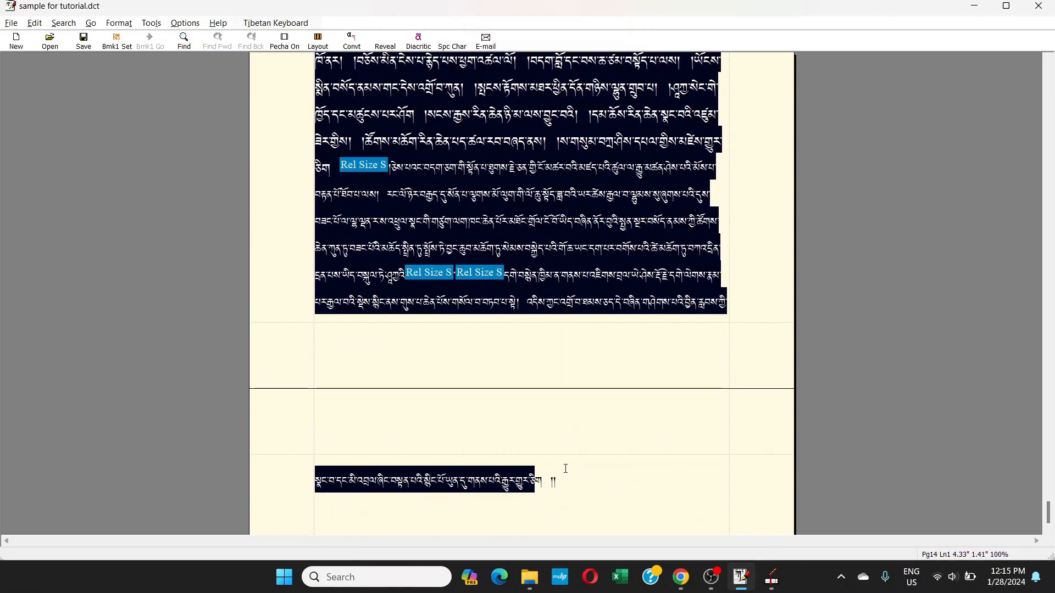
key(shift+Right)
key(shift+Right)
- Clear the selection and place the cursor before the Tib space width 50 code at the document's start
click(472, 288)
scroll(132, 196, up, 8)
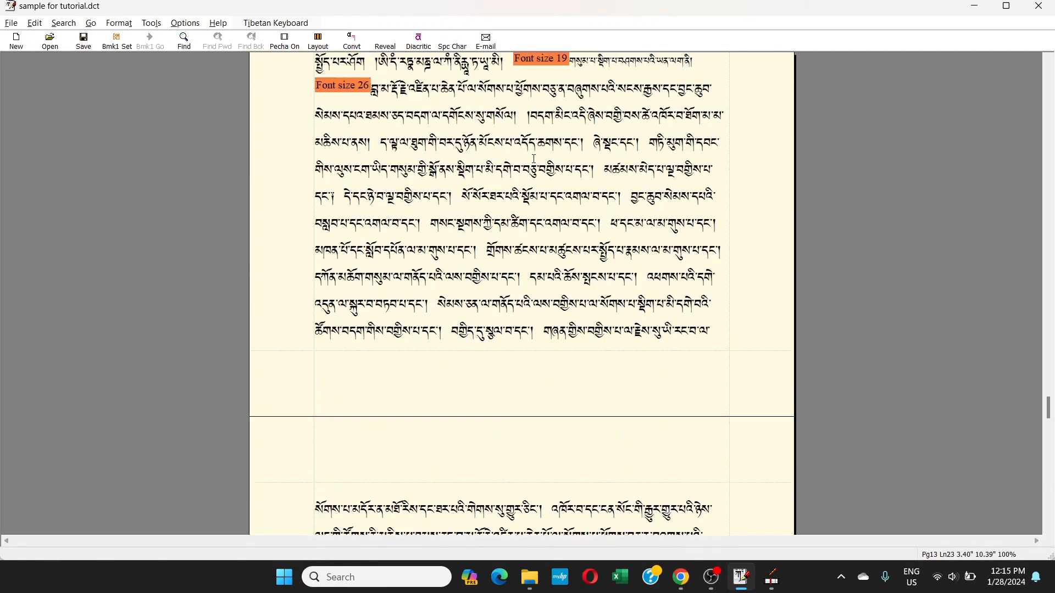
scroll(500, 126, up, 20)
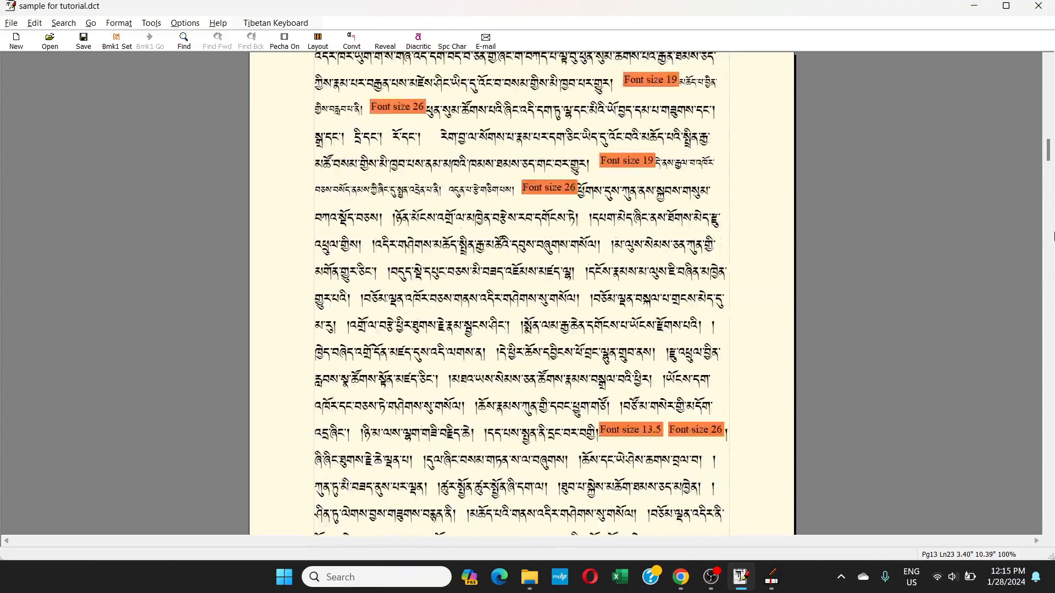
drag(1046, 135, 1049, 95)
click(318, 124)
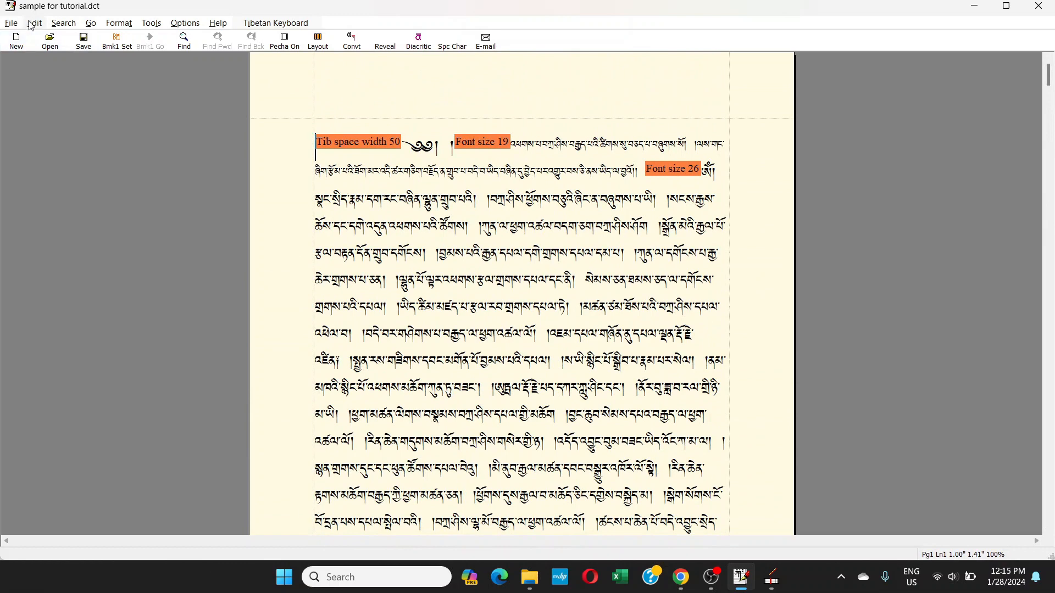
click(119, 23)
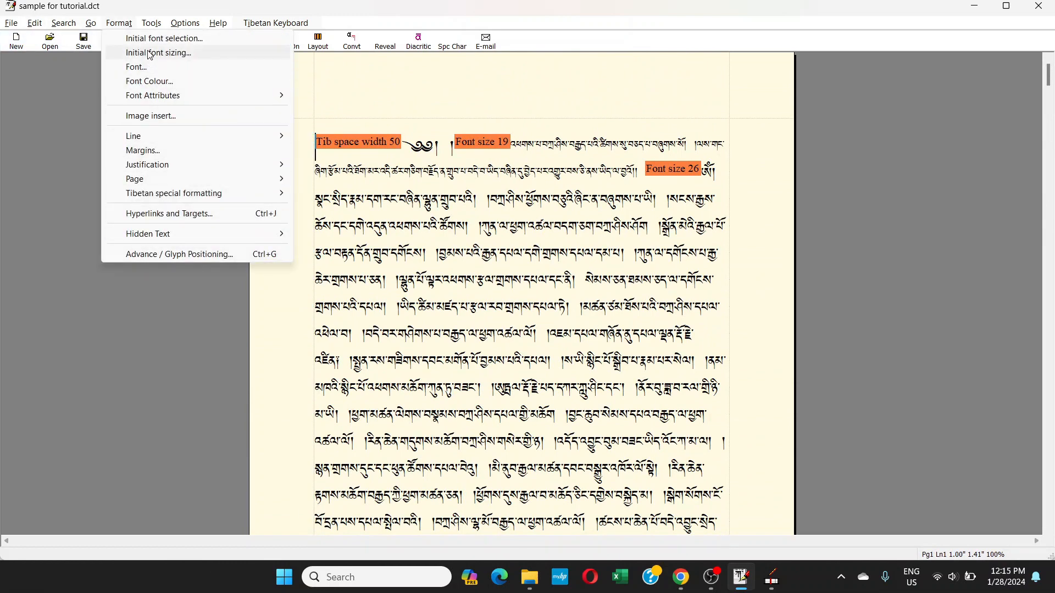
mouse_move(152, 18)
mouse_move(119, 23)
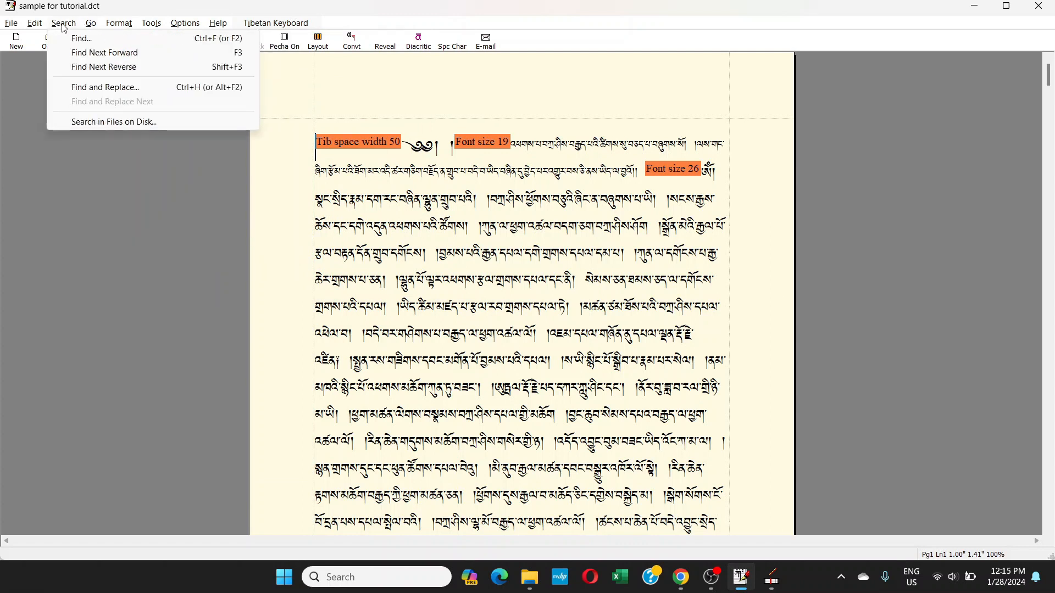
- Open Find and Replace and clear both the find text and the replacement text
click(78, 92)
click(76, 128)
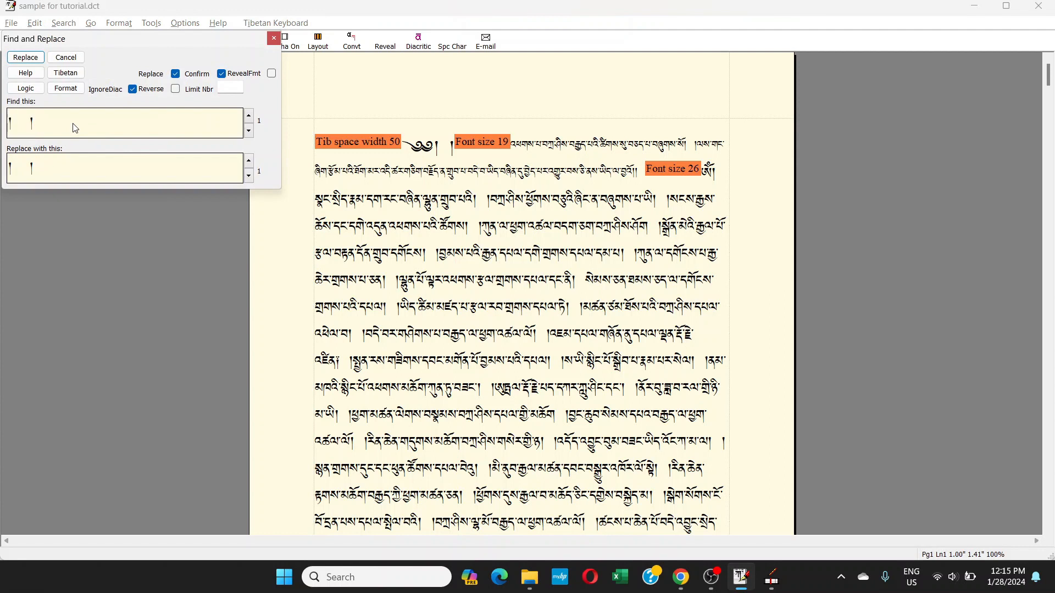
key(BackSpace)
key(BackSpace)
click(116, 183)
key(BackSpace)
key(BackSpace)
- Run a find and replace for Font sizes (all) with an empty replacement, then cancel it at the first match
click(72, 130)
click(66, 88)
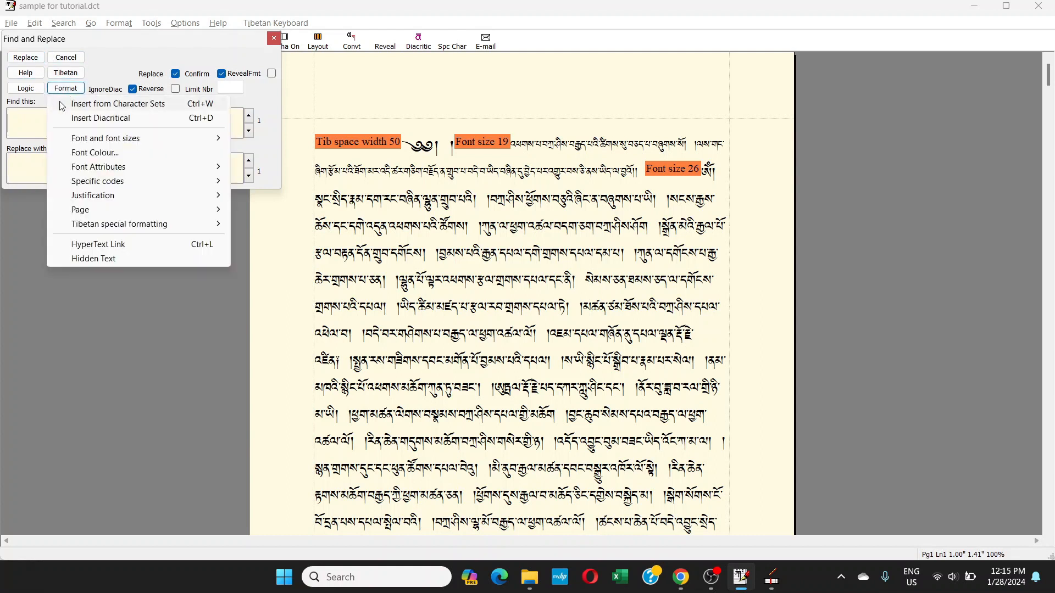
mouse_move(186, 139)
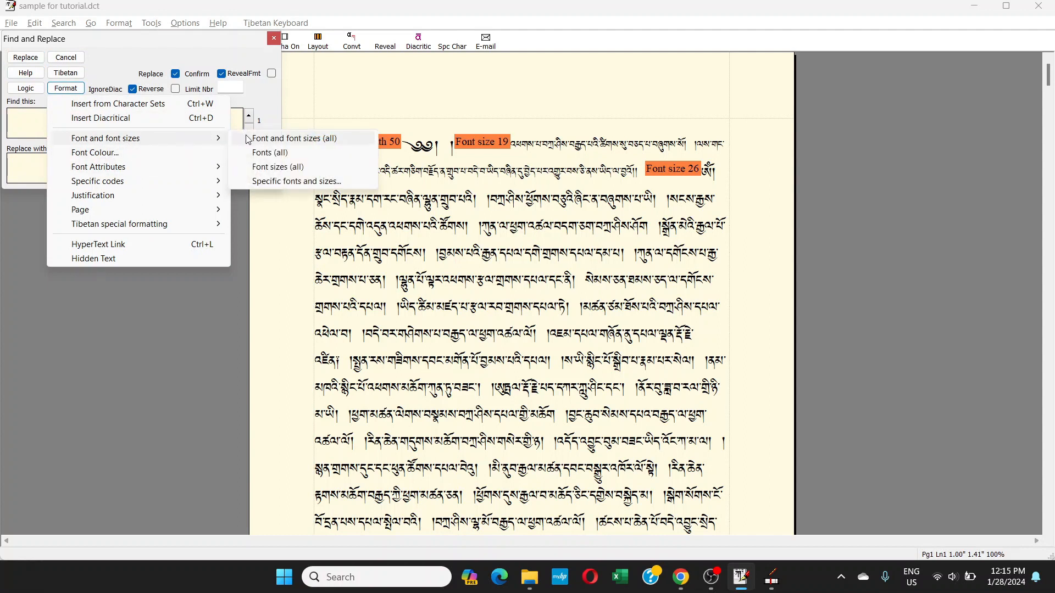
click(269, 167)
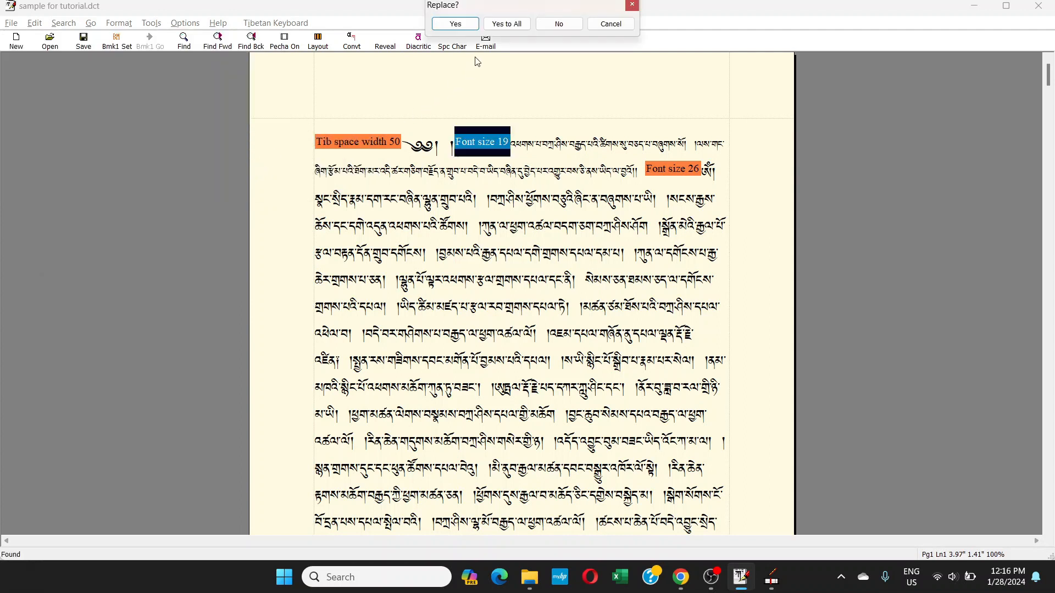
click(606, 28)
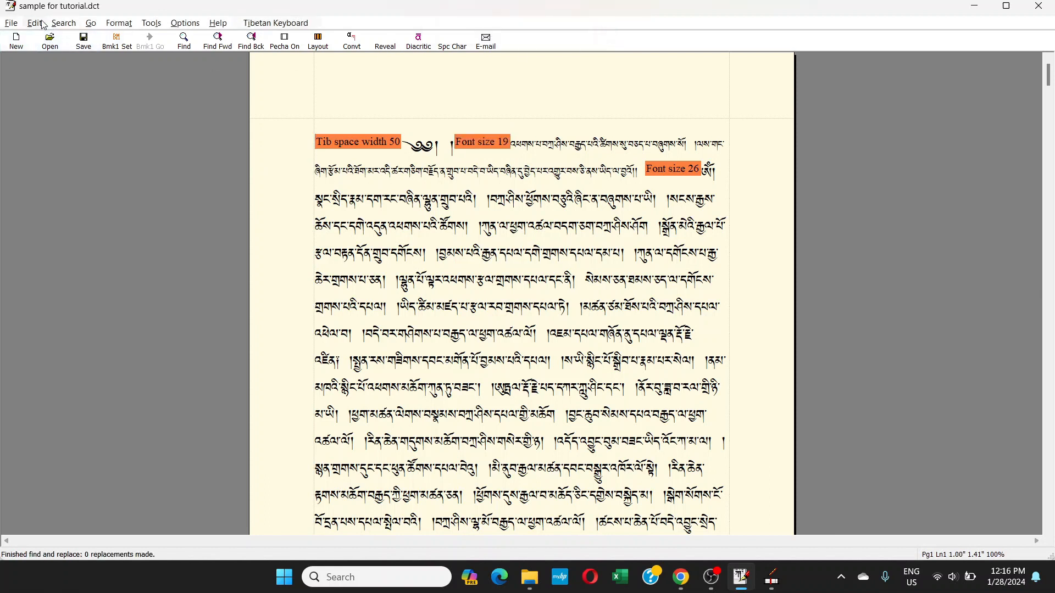
- Reopen Find and Replace and clear the replacement text
click(61, 23)
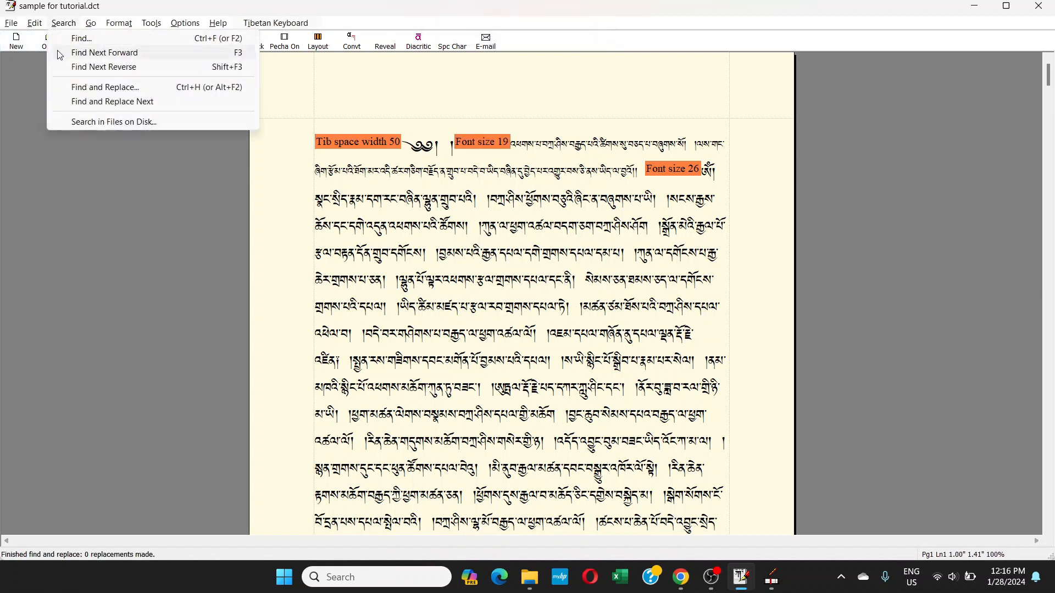
click(83, 92)
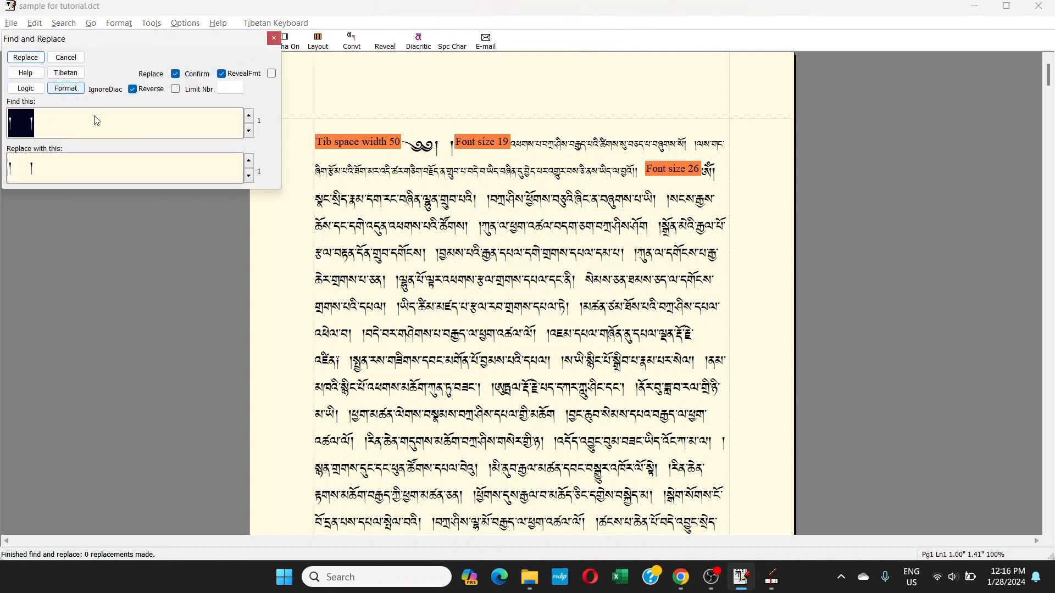
click(91, 169)
key(BackSpace)
key(BackSpace)
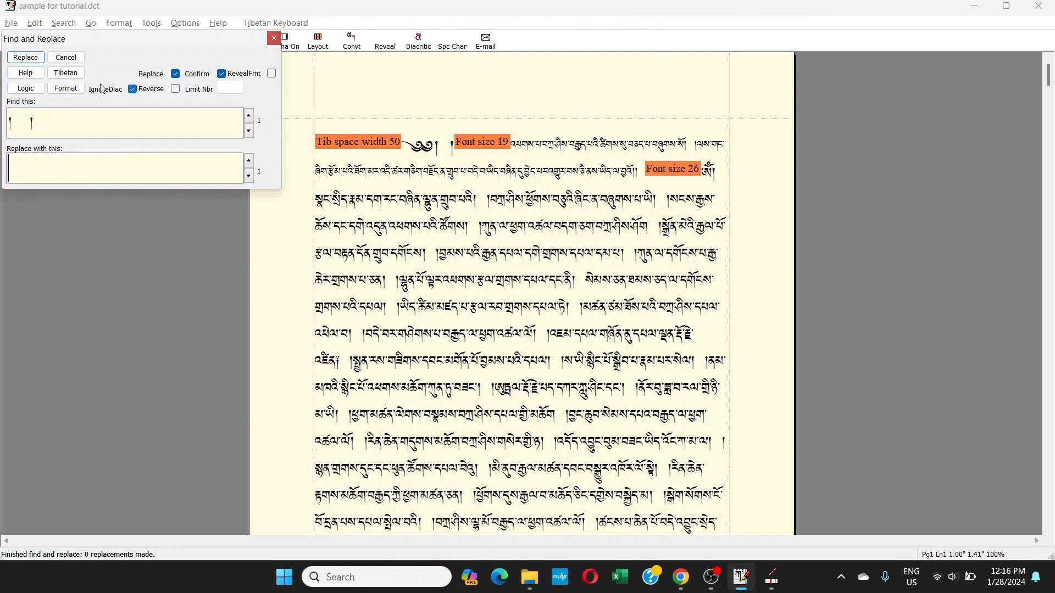
click(66, 88)
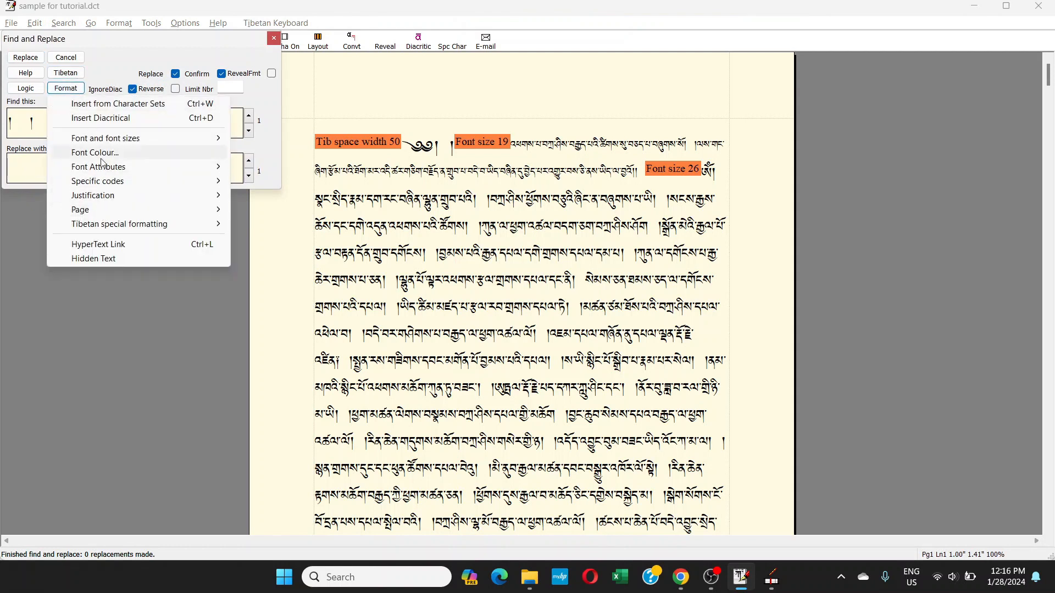
mouse_move(112, 167)
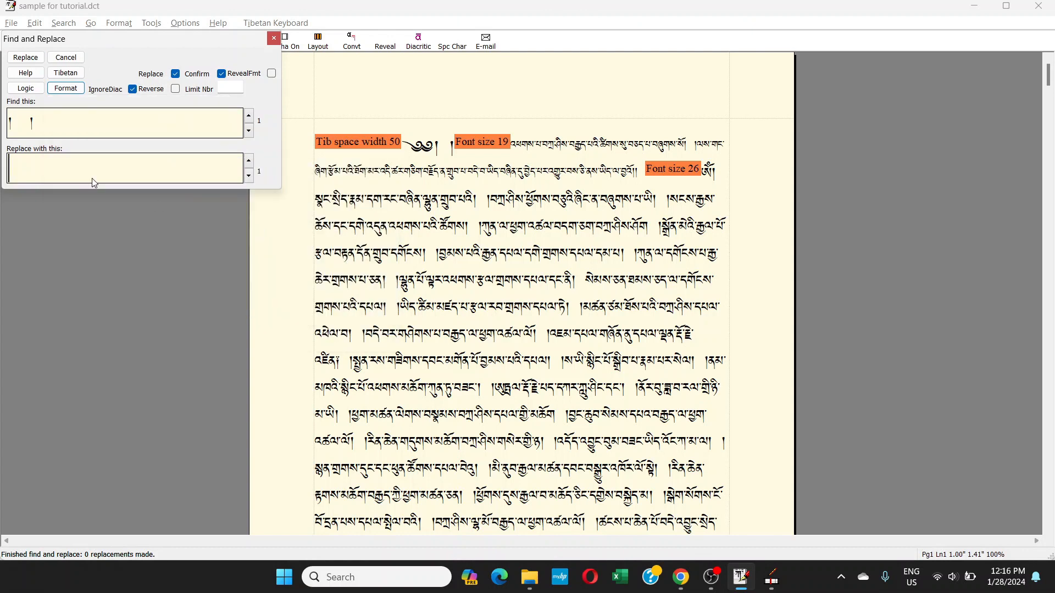
- Set Find and Replace to find Font sizes (all) with an empty replacement, and replace every occurrence in the document
click(55, 128)
key(BackSpace)
key(BackSpace)
key(BackSpace)
click(66, 87)
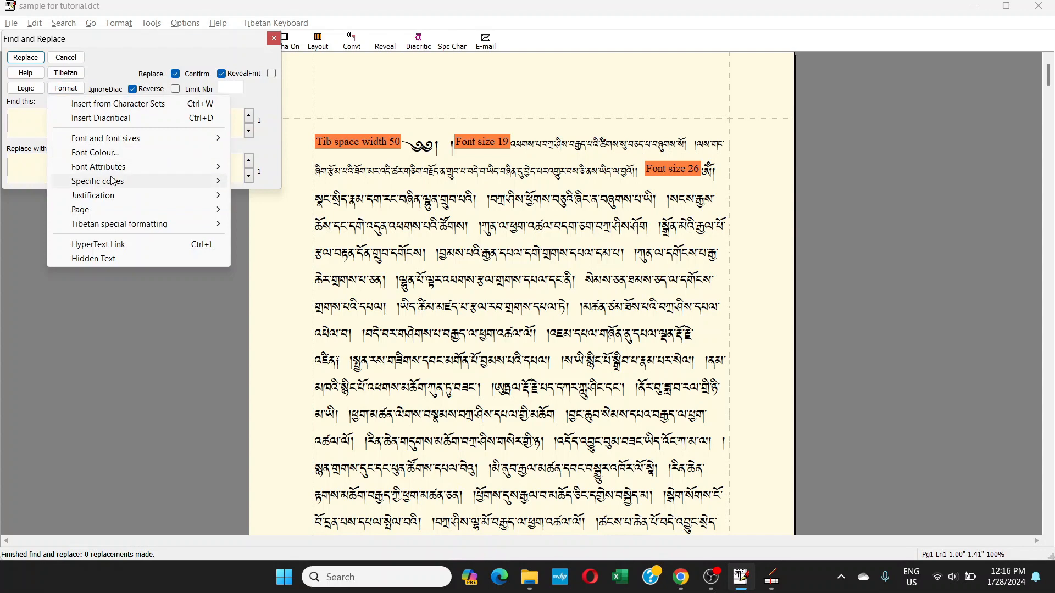
mouse_move(141, 144)
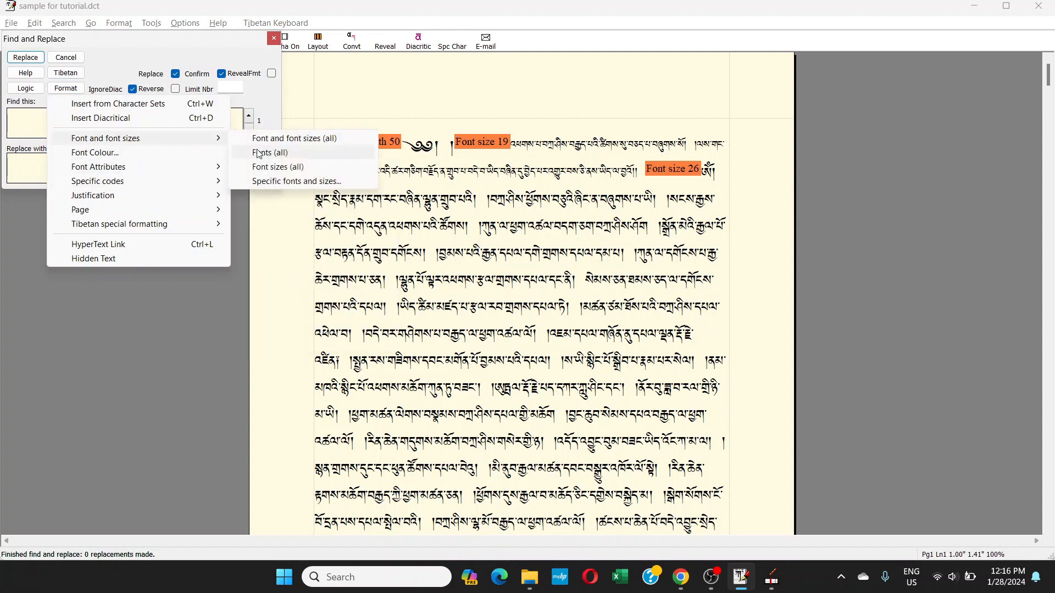
click(287, 169)
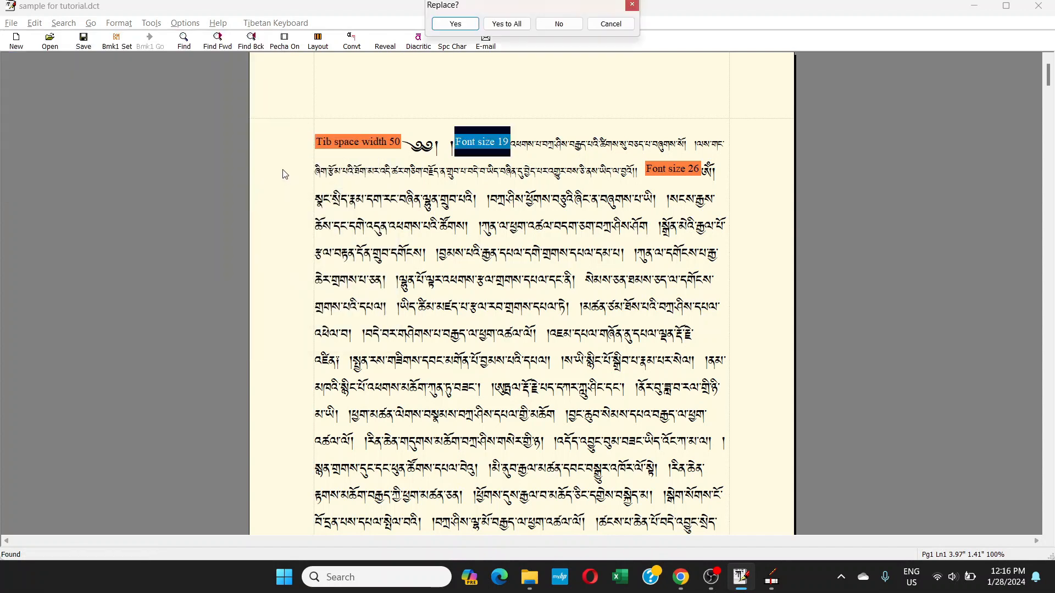
click(466, 26)
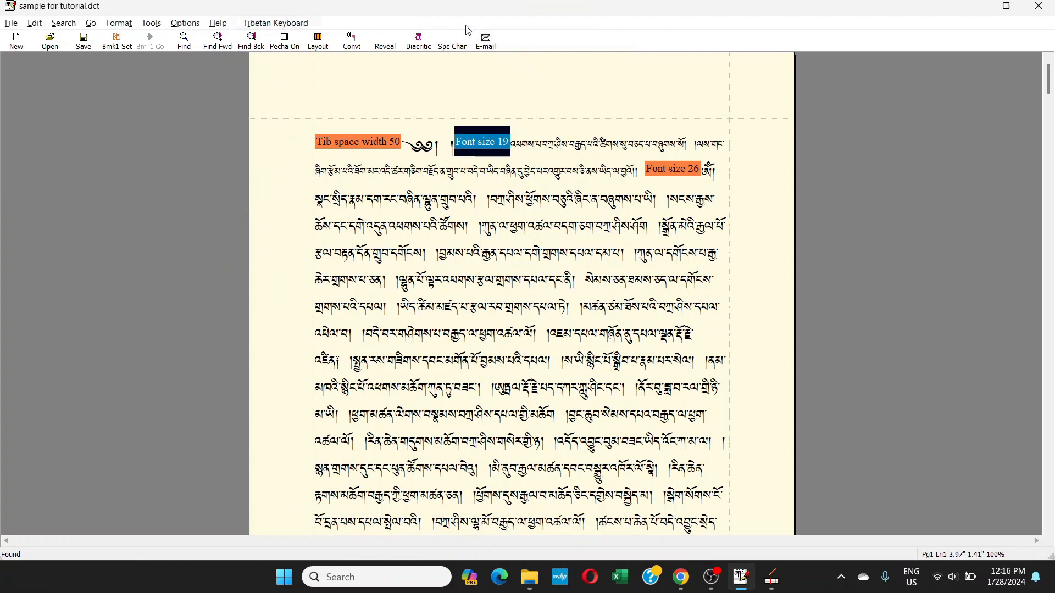
click(507, 24)
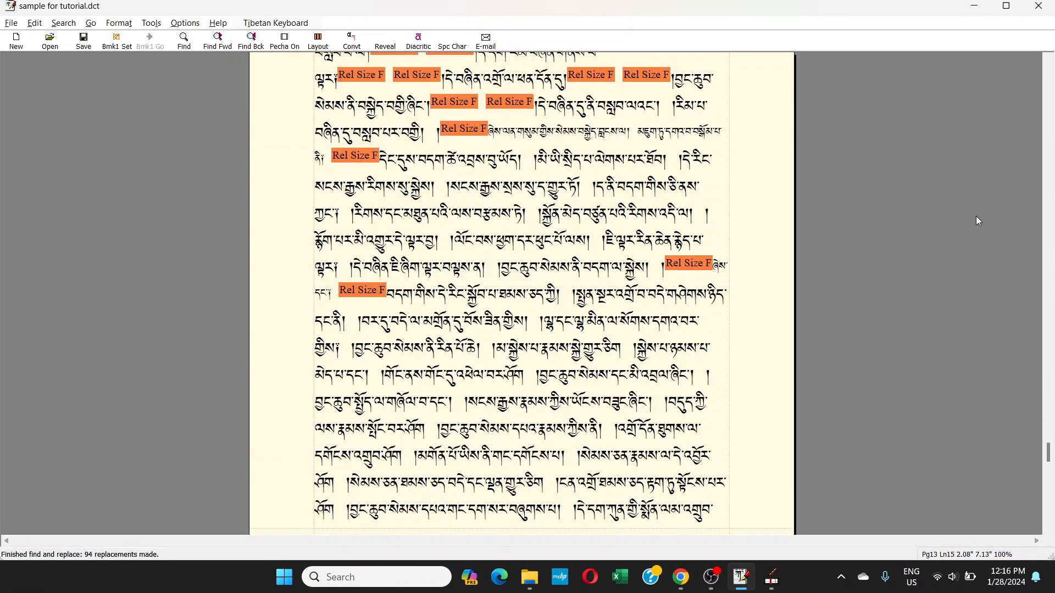
- Hide the revealed formatting codes and inspect the text around page 13
scroll(718, 306, down, 1)
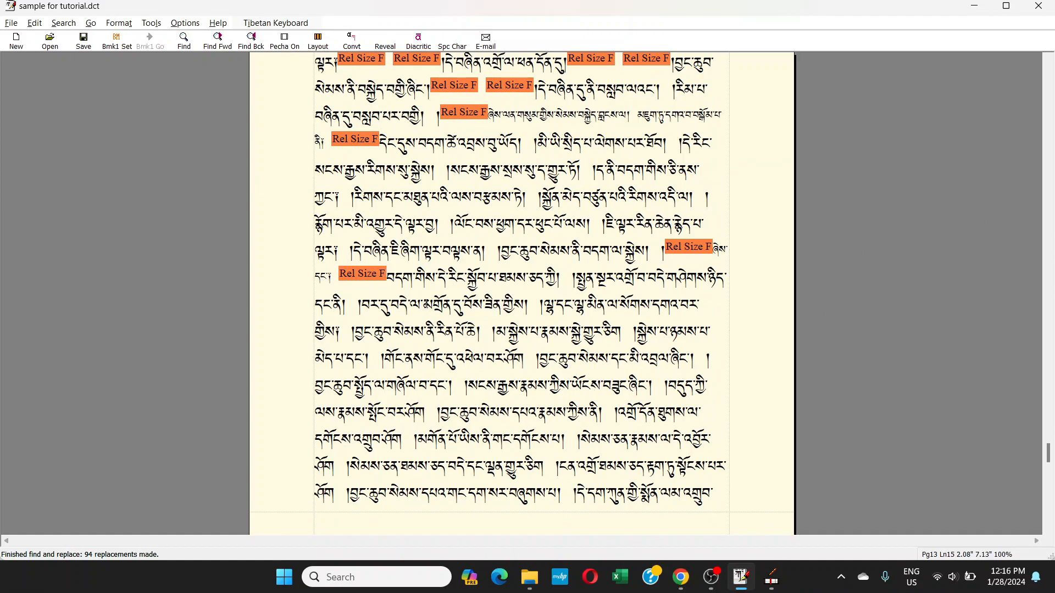
scroll(426, 304, up, 2)
drag(1049, 447, 1053, 2)
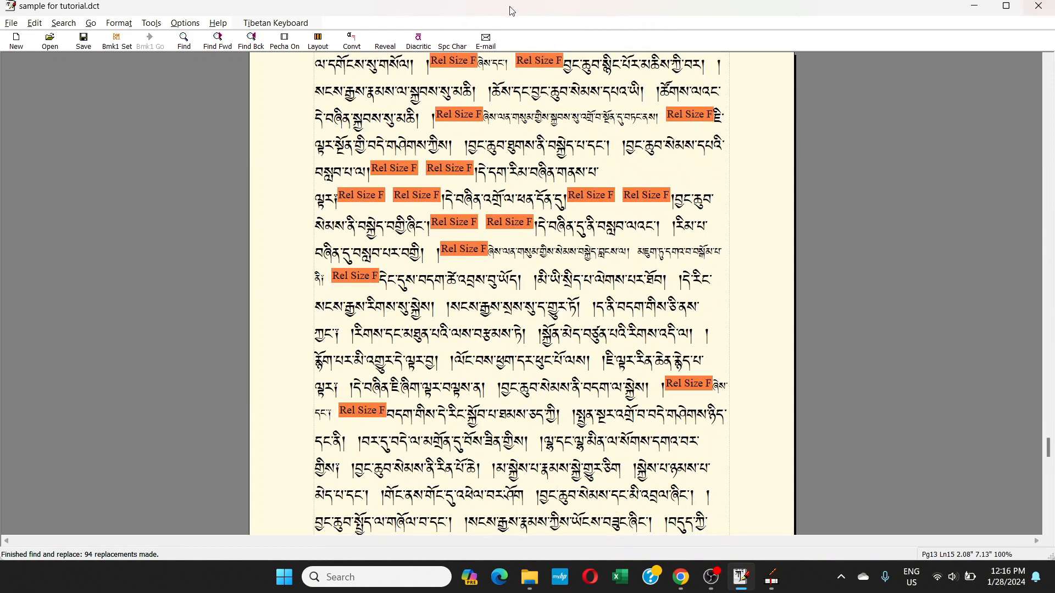
click(383, 41)
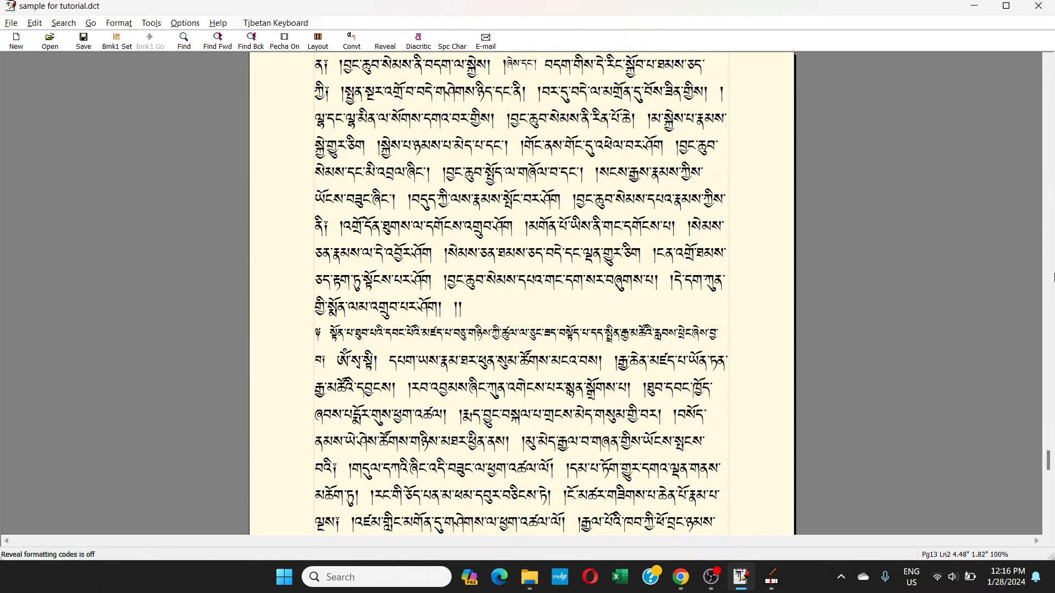
mouse_move(1049, 464)
mouse_down()
mouse_move(1046, 55)
mouse_move(1052, 467)
mouse_up()
click(480, 218)
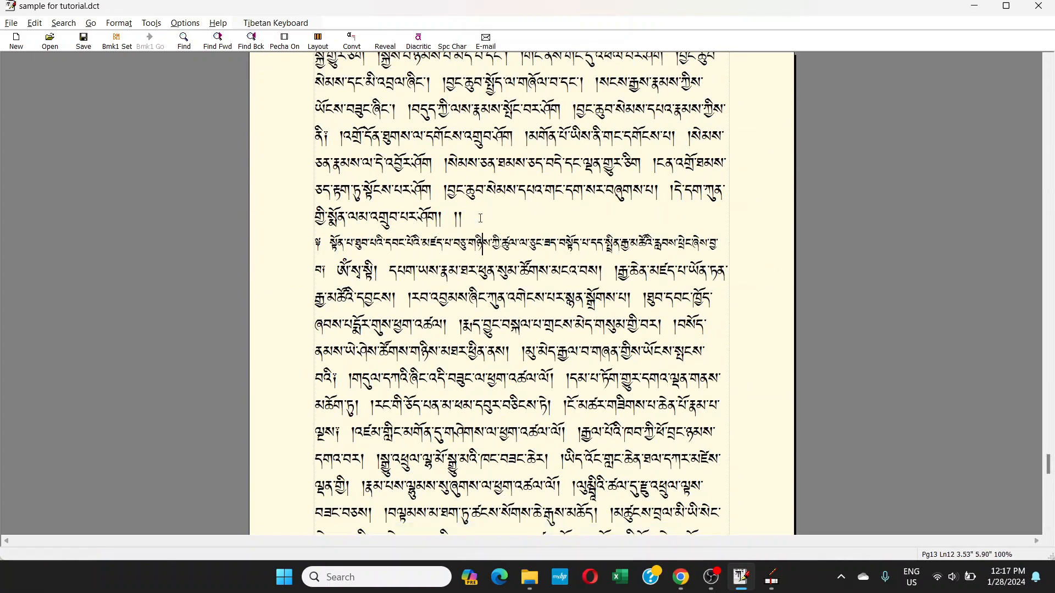
key(shift+Home)
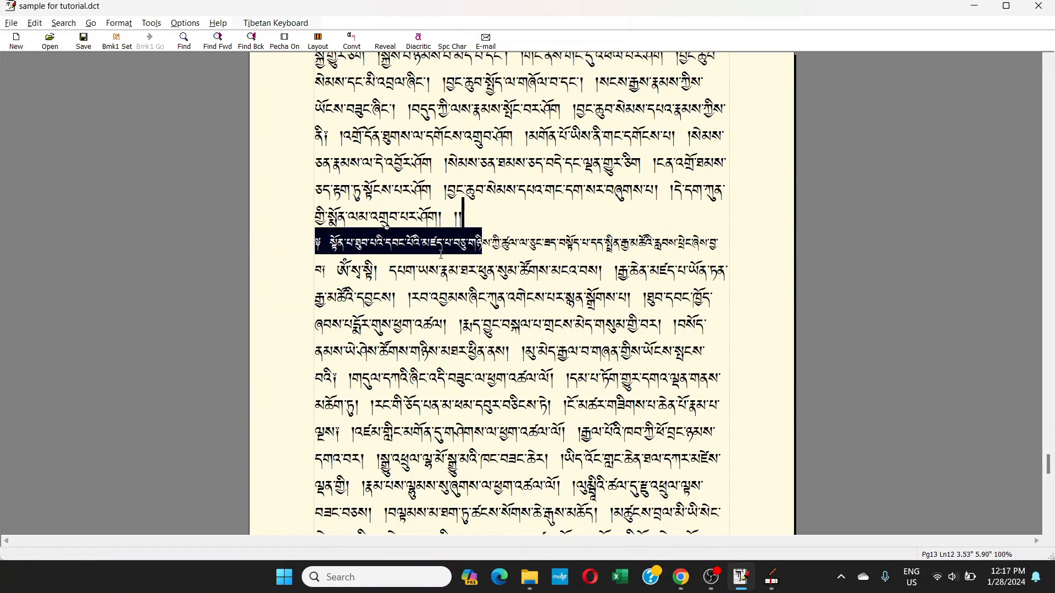
key(shift+Down)
key(shift+Down)
key(shift+Down)
key(shift+Down)
key(shift+Down)
key(shift+Down)
key(shift+Down)
key(shift+Down)
key(shift+Down)
key(shift+Down)
key(shift+Down)
key(shift+Down)
key(shift+Down)
key(shift+Down)
key(shift+Down)
key(shift+Down)
key(shift+Down)
key(shift+Down)
key(shift+Down)
key(shift+Down)
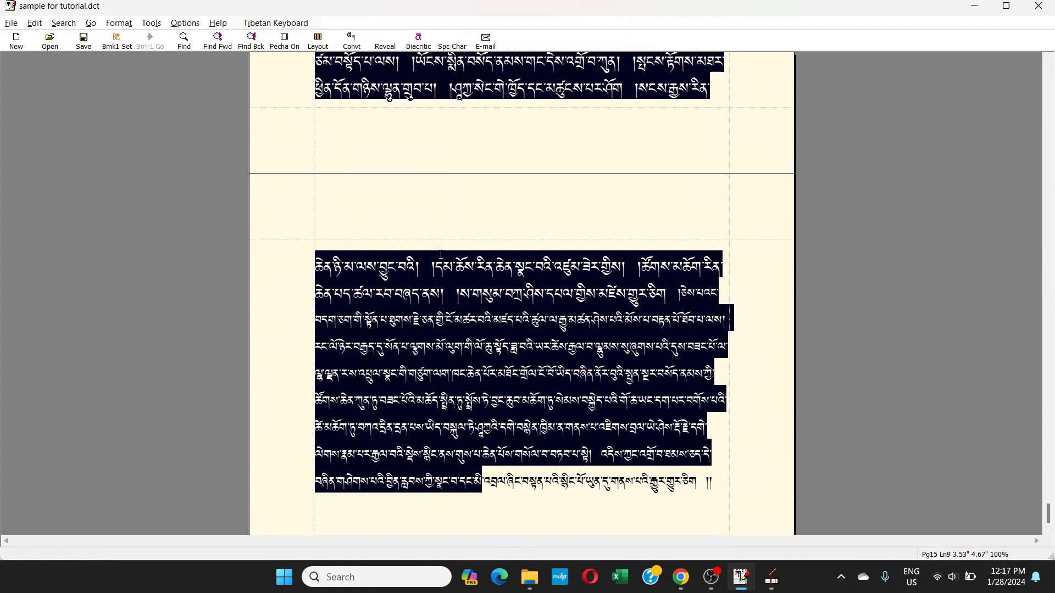
key(Escape)
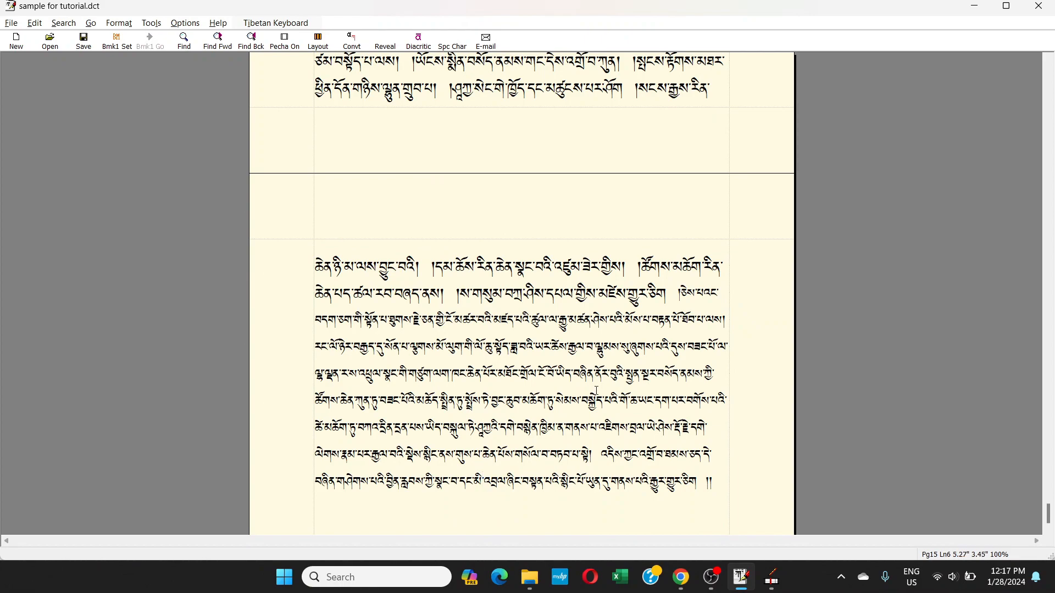
- Return to the document's start and view the Document initial font sizings settings without changing them
scroll(592, 368, up, 3)
scroll(592, 369, down, 1)
scroll(593, 368, up, 10)
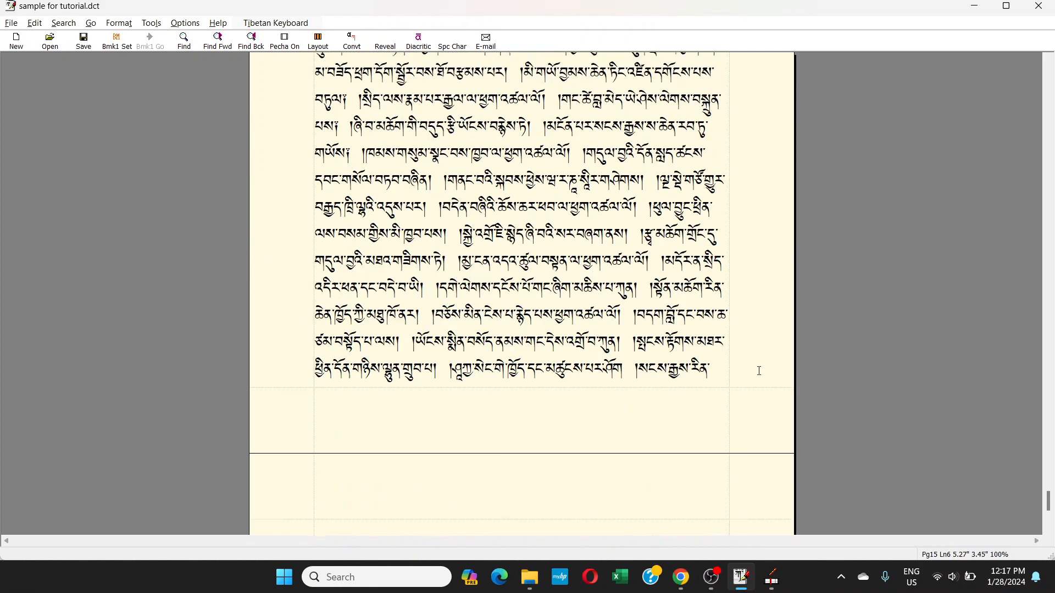
drag(1050, 474, 1047, 66)
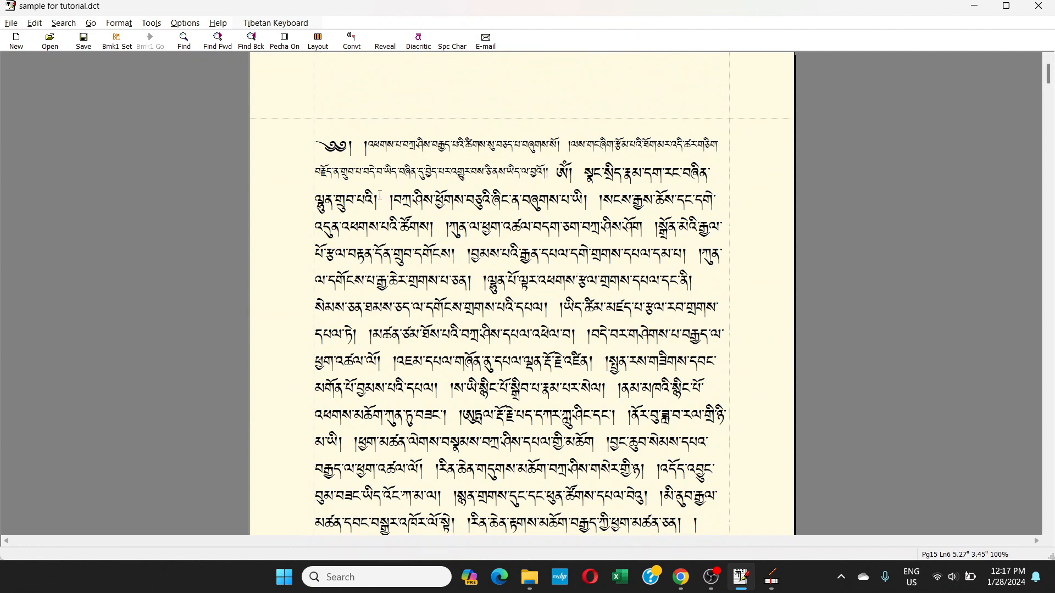
click(526, 246)
click(331, 144)
click(119, 24)
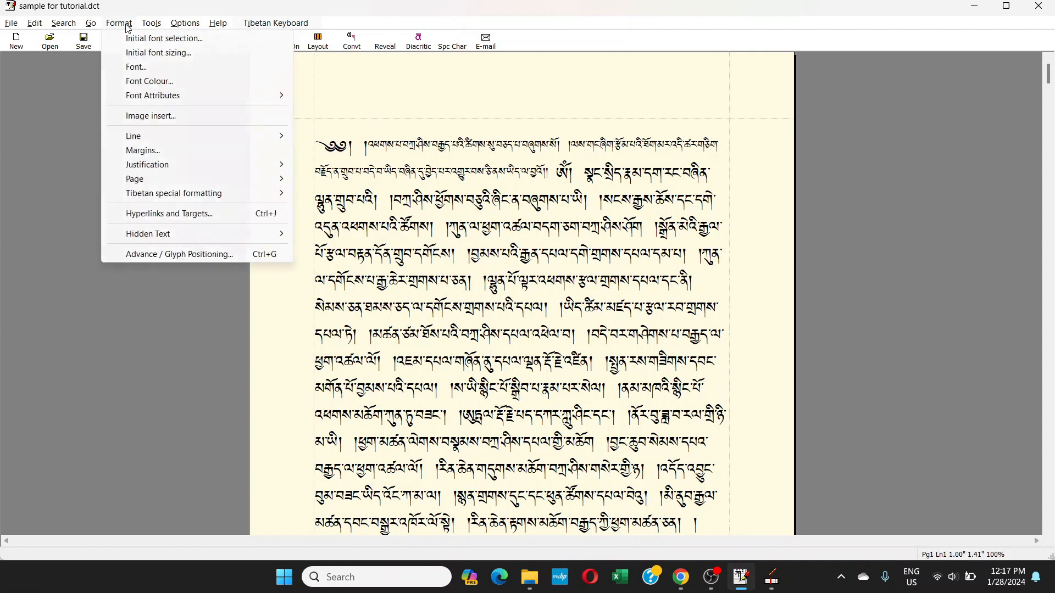
click(143, 53)
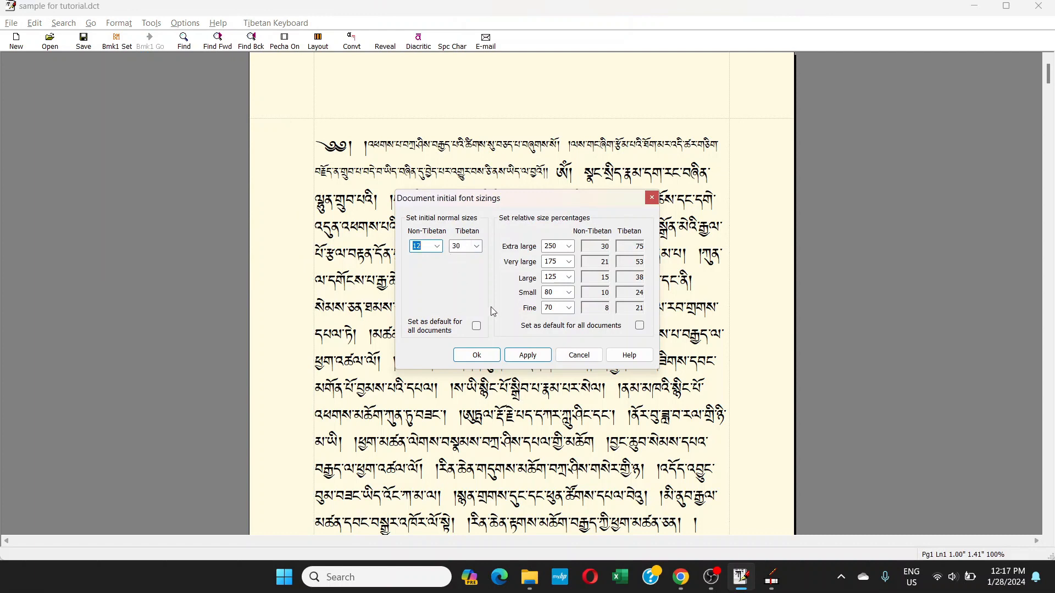
click(579, 356)
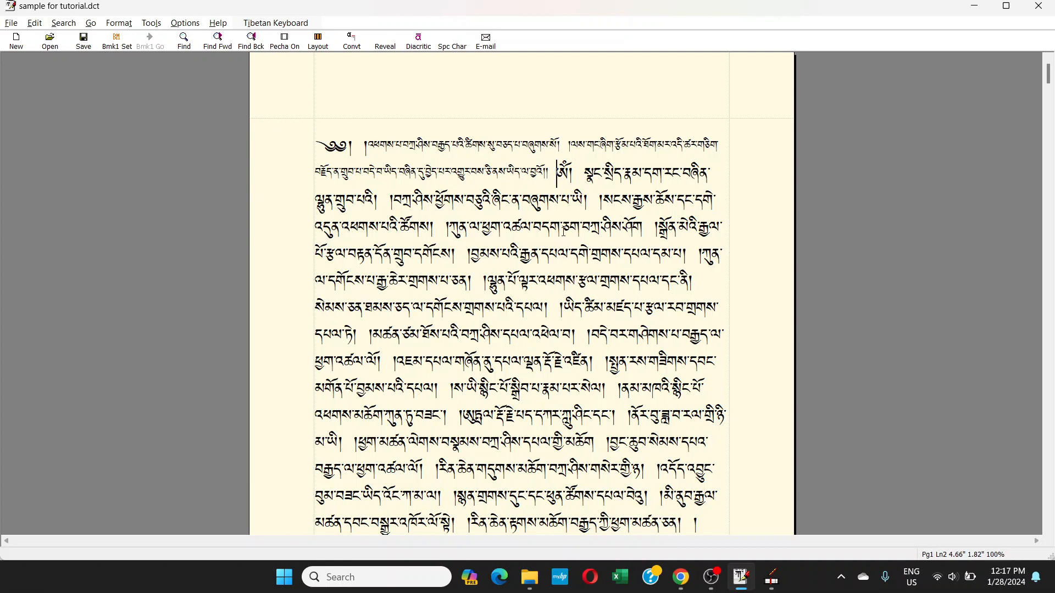
- Copy the entire TibetDoc document and paste it into the title page of the blank pecha in PechaMaker
key(ctrl+a)
key(alt+Tab)
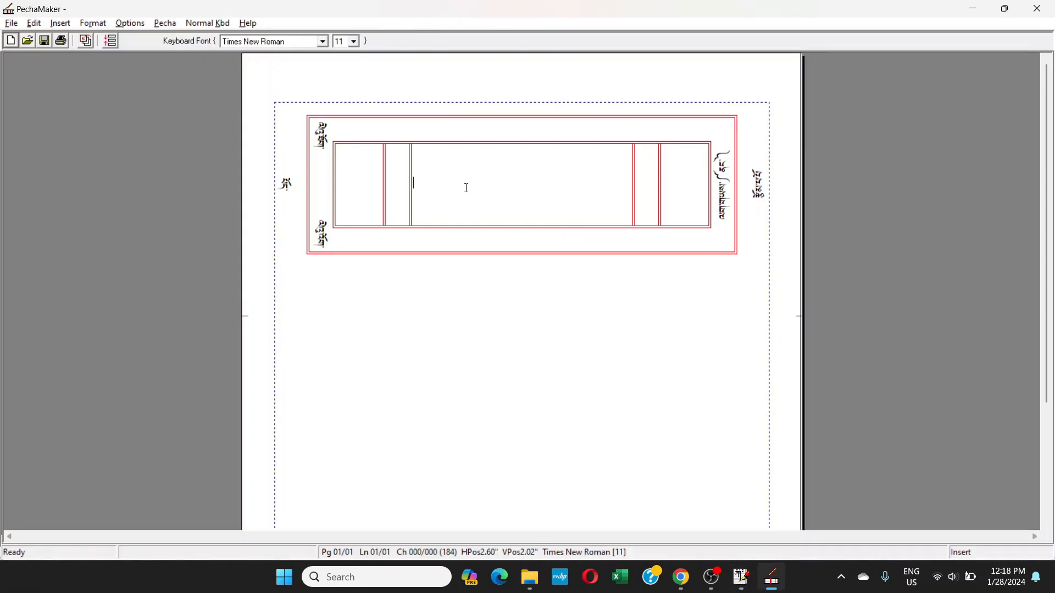
key(ctrl+v)
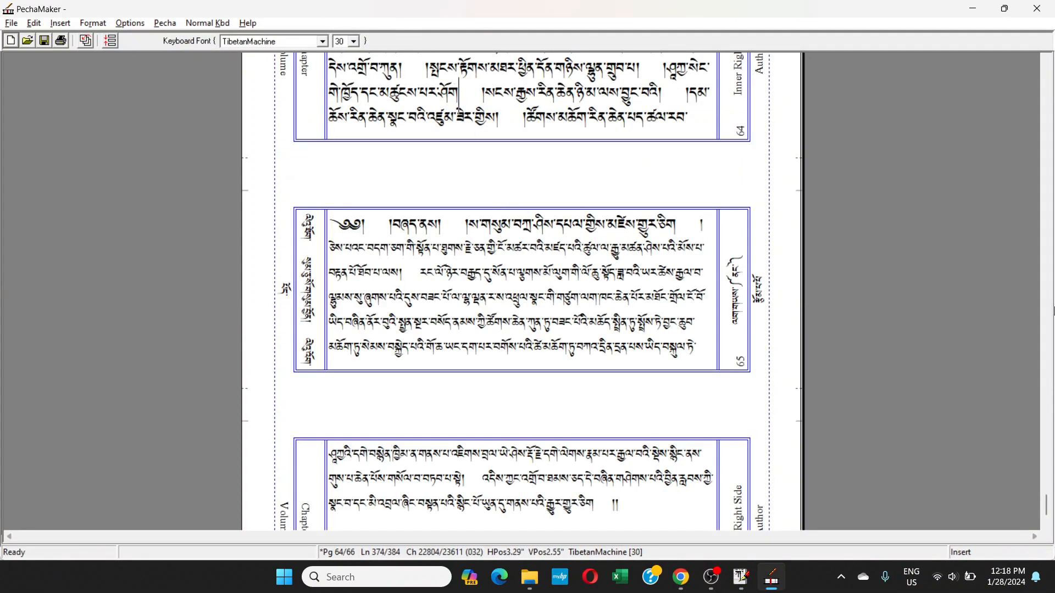
- Check the font sizes of the small and normal pasted text across the first pecha pages
drag(1046, 505, 1052, 76)
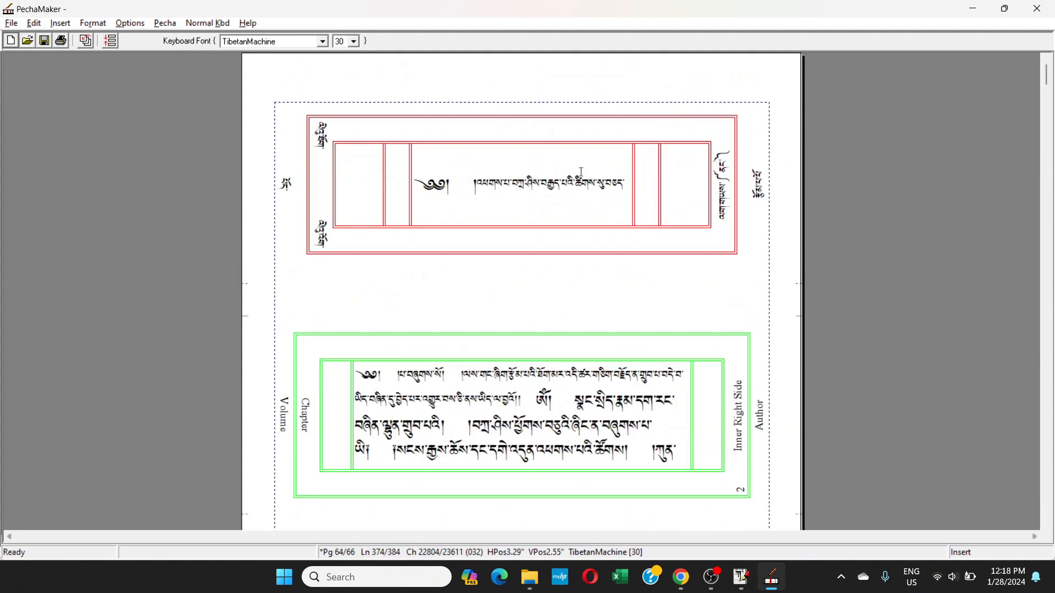
click(653, 429)
click(487, 377)
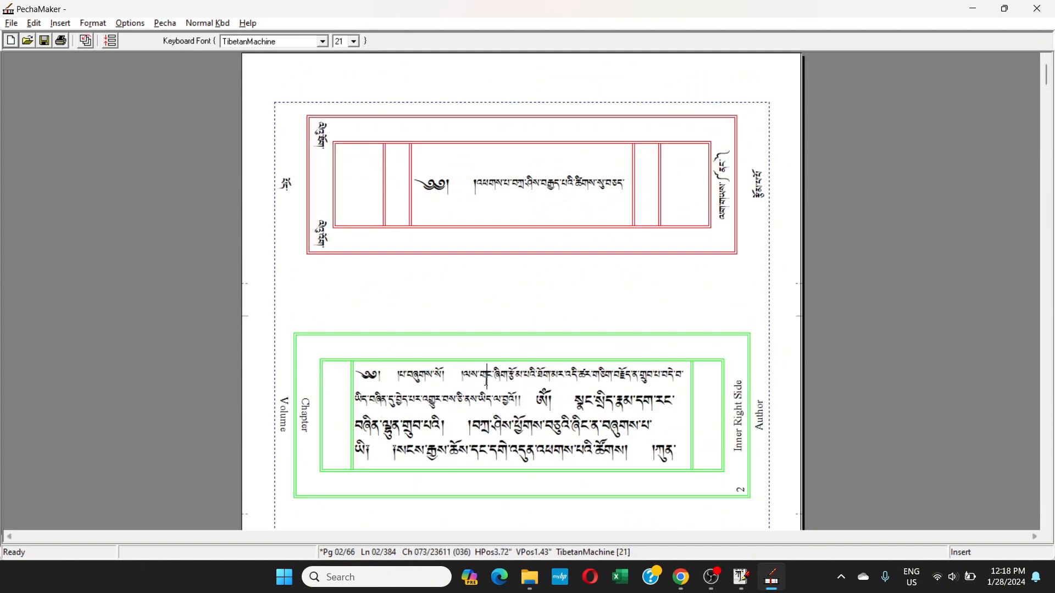
click(353, 42)
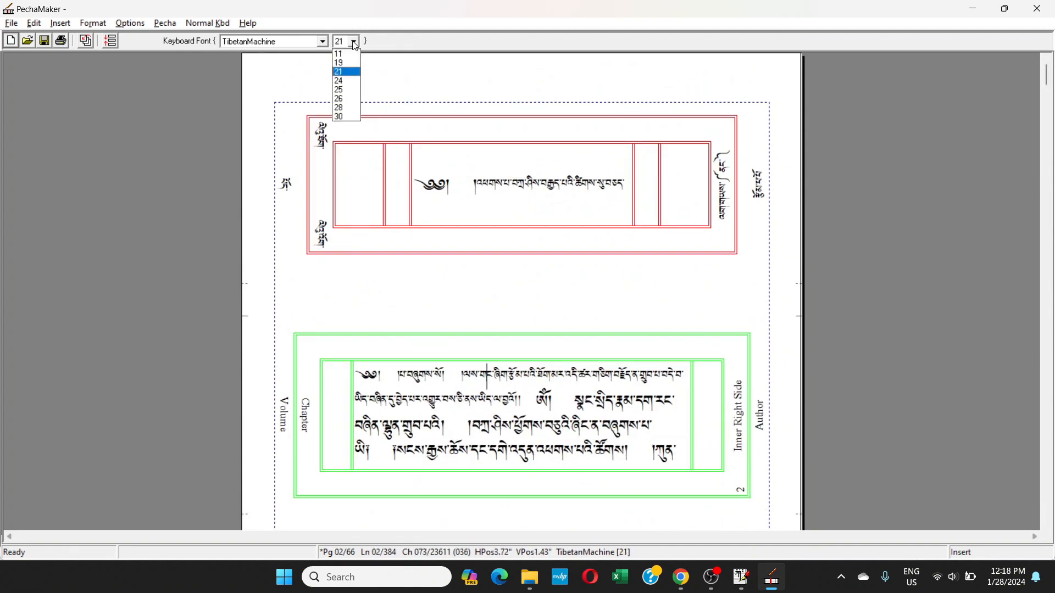
click(354, 45)
click(507, 257)
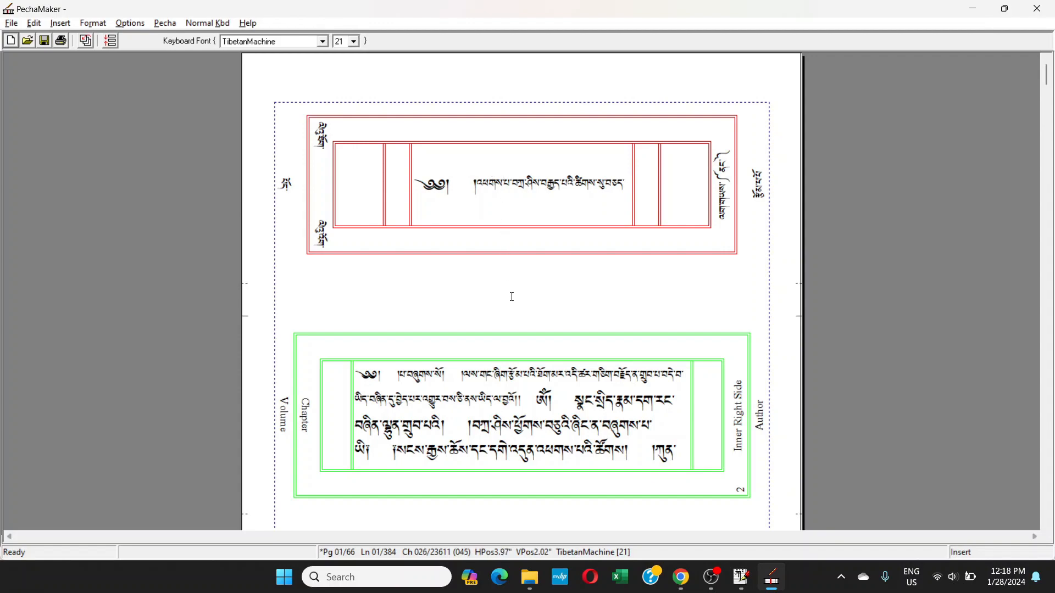
scroll(511, 297, down, 15)
click(503, 227)
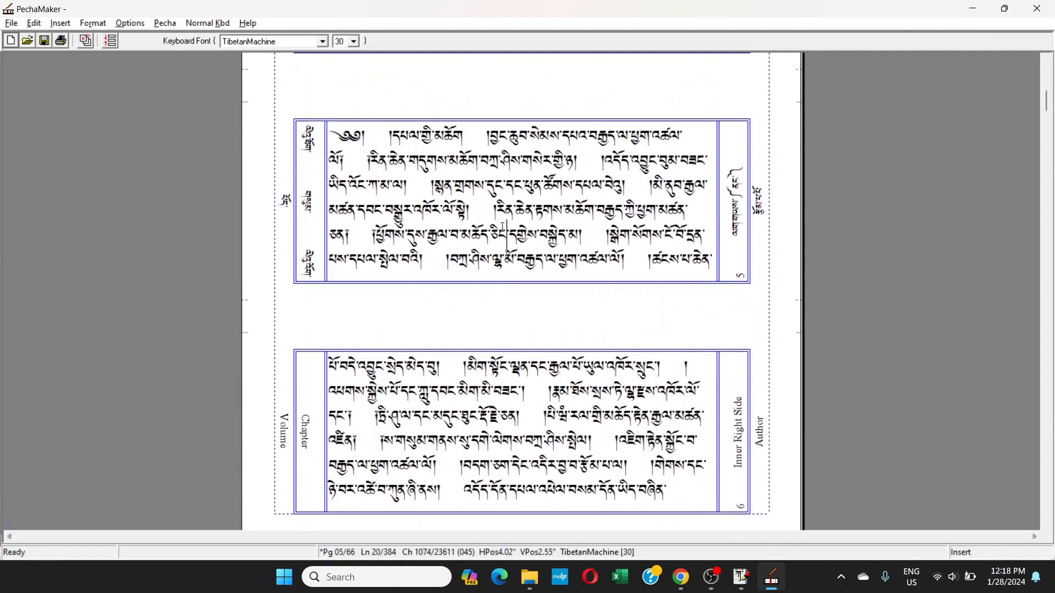
scroll(502, 226, up, 6)
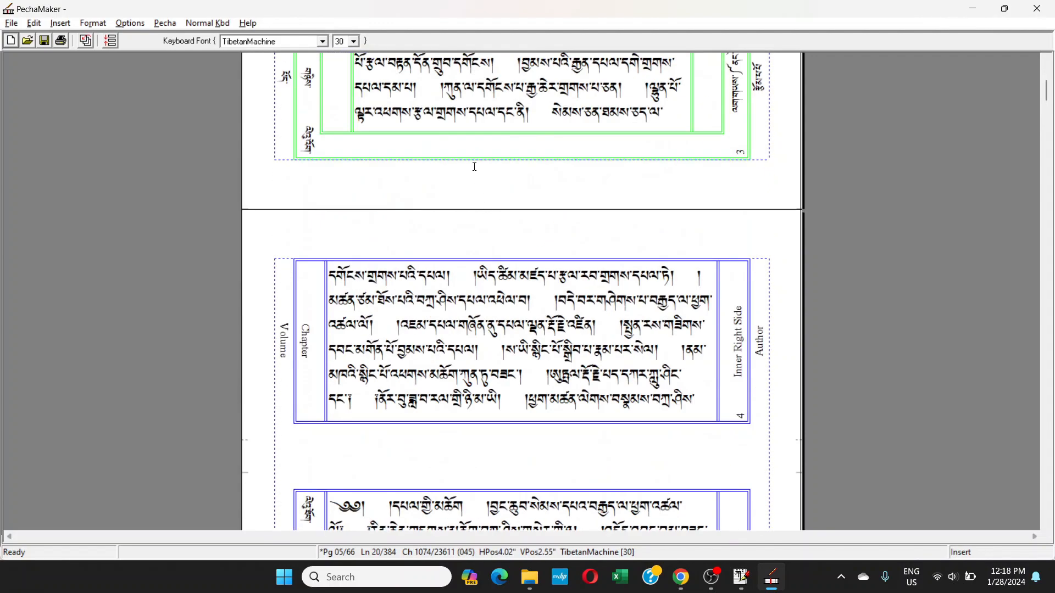
click(486, 112)
scroll(487, 125, up, 8)
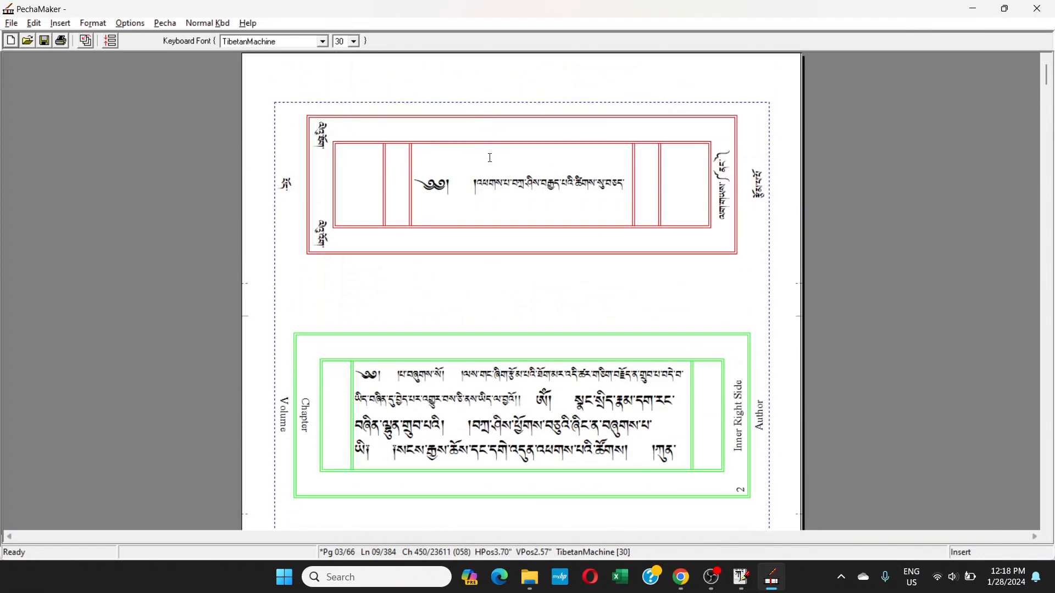
scroll(515, 390, down, 8)
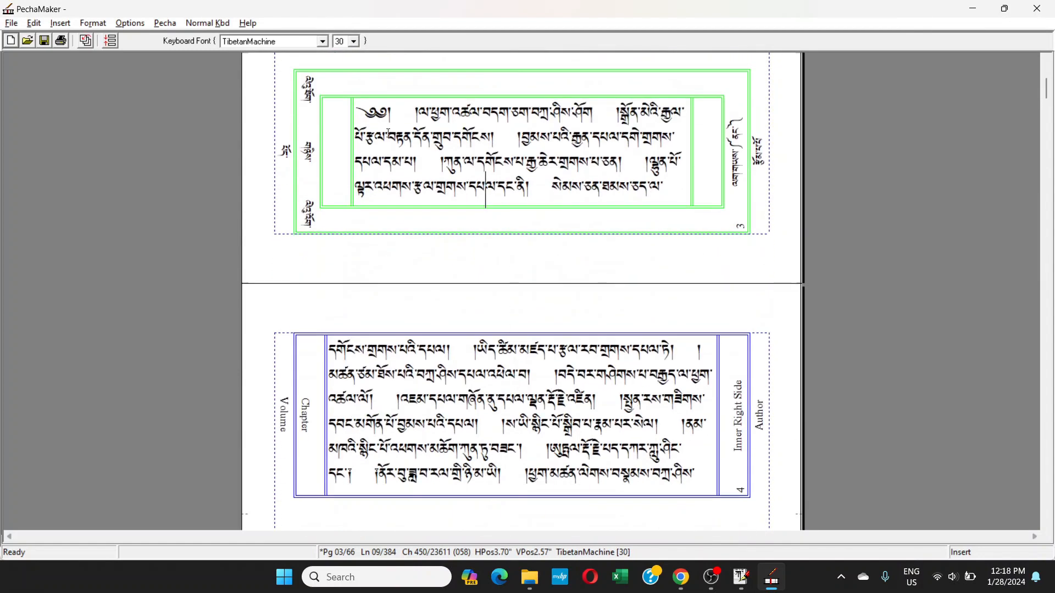
- View the available keyboard font sizes and the font selection settings for the text on pecha page 4
click(354, 41)
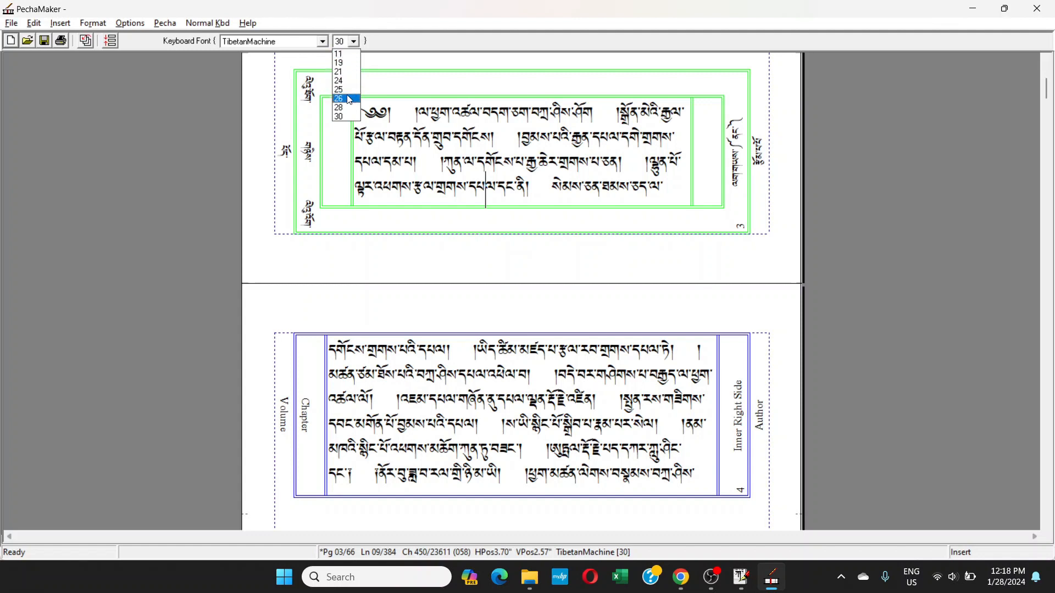
click(472, 155)
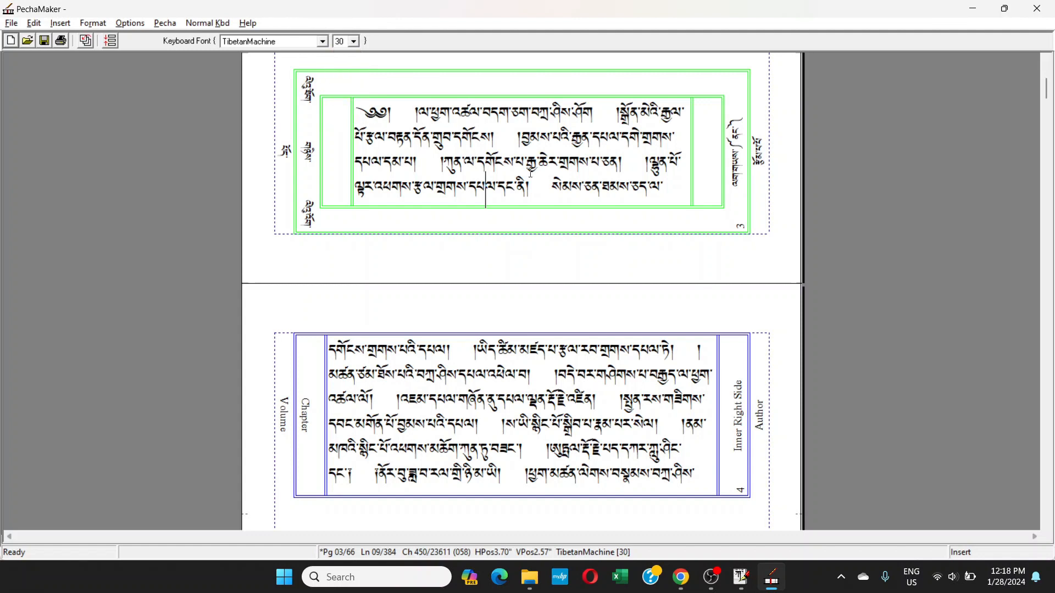
click(626, 377)
click(353, 41)
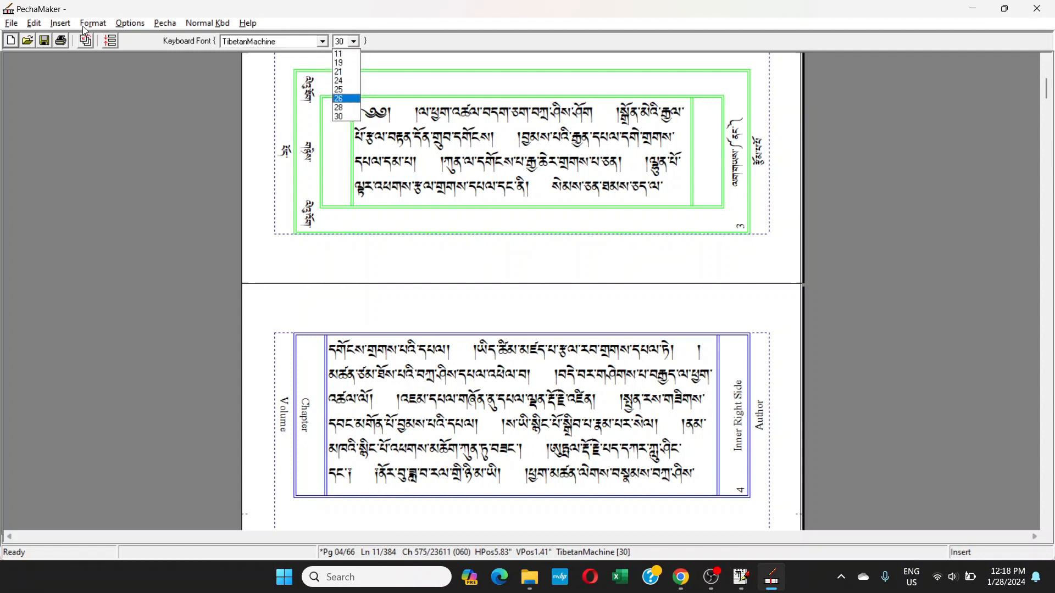
click(102, 27)
click(101, 27)
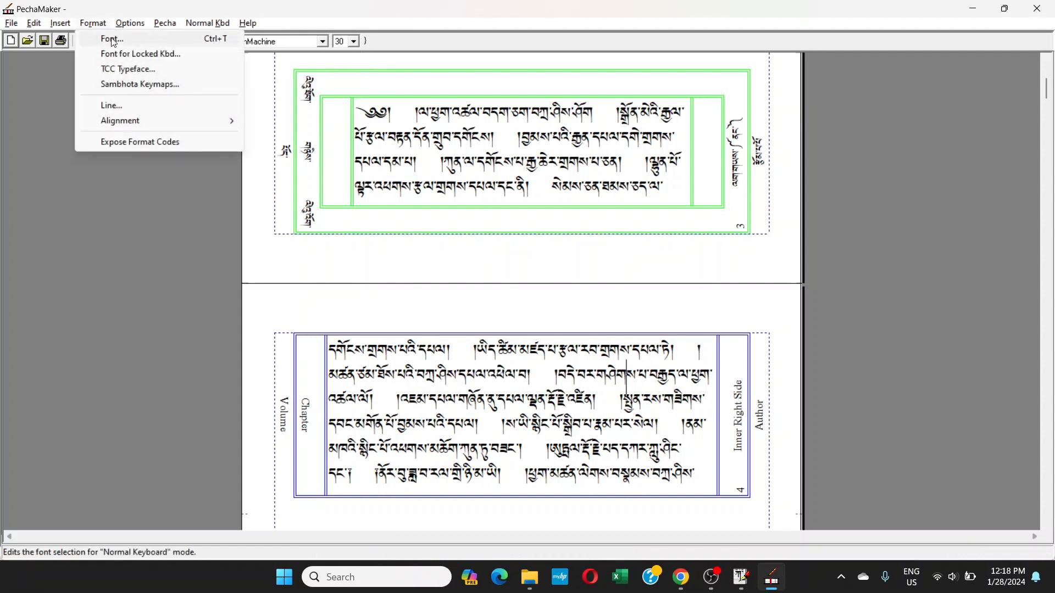
click(112, 39)
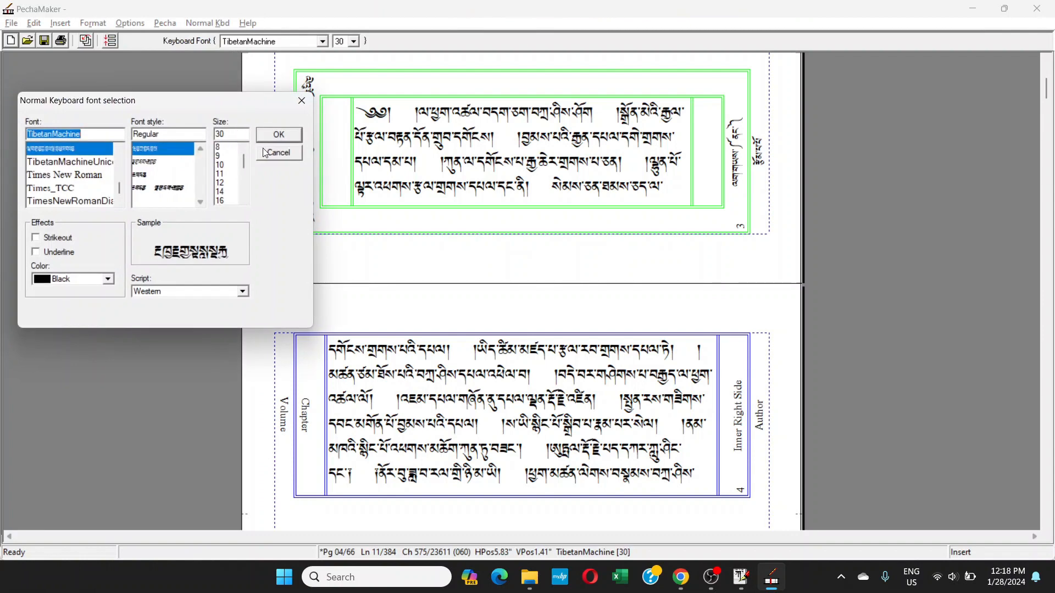
click(278, 158)
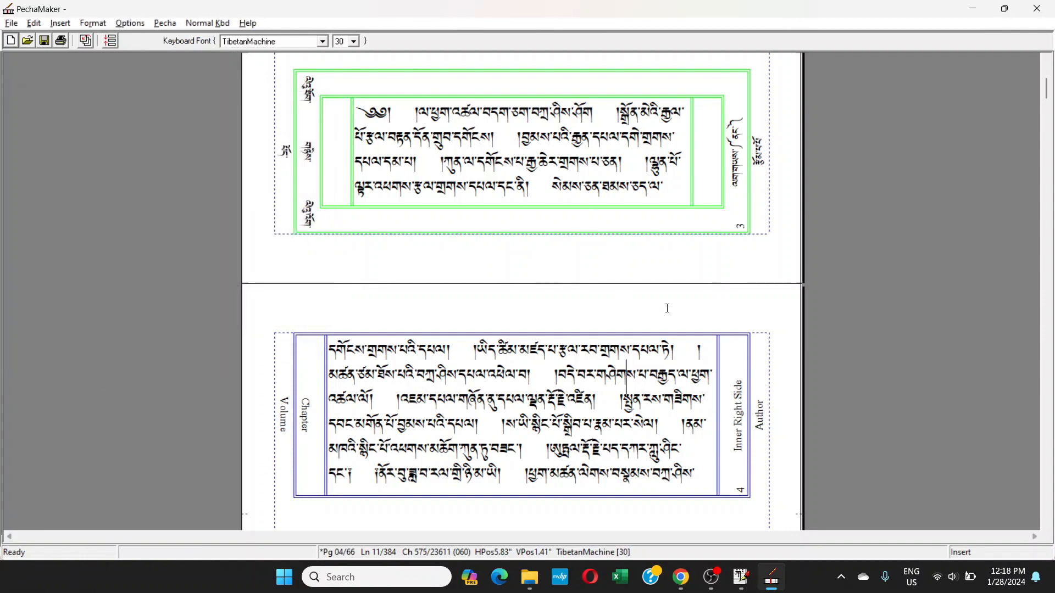
scroll(666, 306, up, 5)
scroll(1052, 292, up, 4)
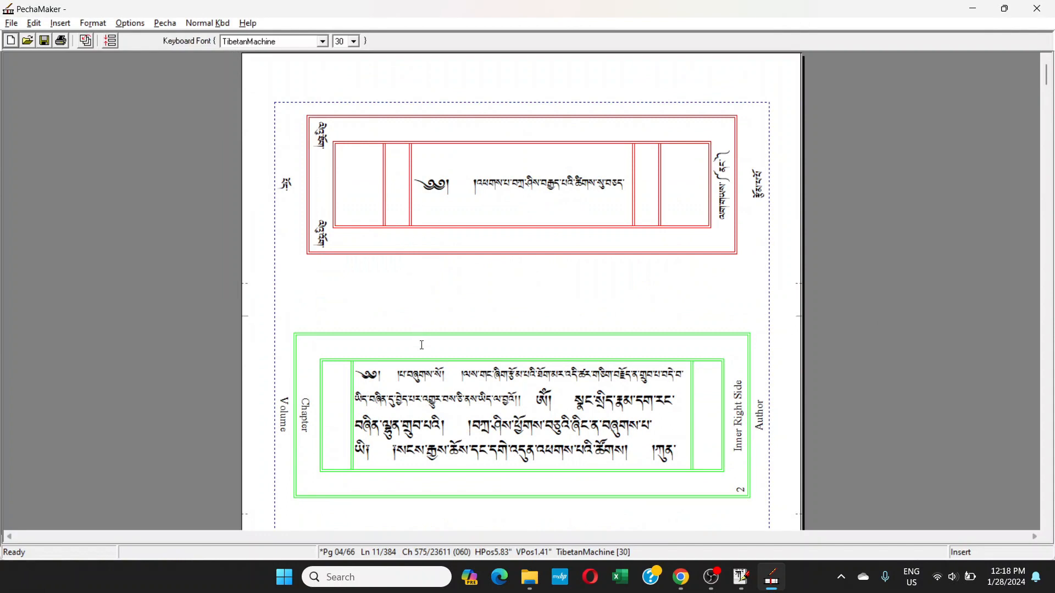
scroll(562, 358, down, 1)
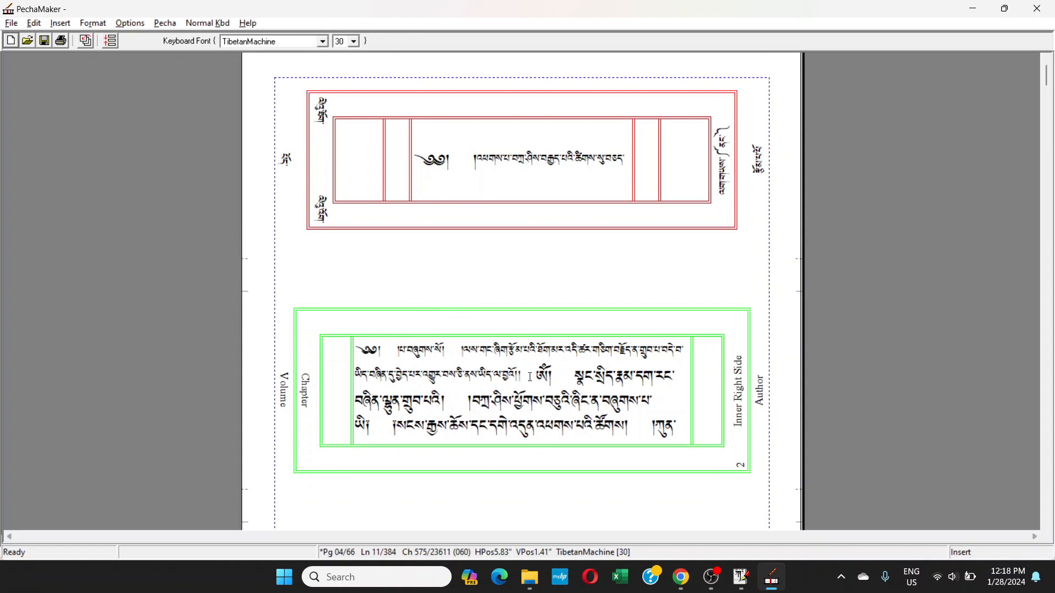
- Place the cursor at the start of the title page text and look through the first pecha pages in portrait layout
click(419, 156)
scroll(485, 190, down, 3)
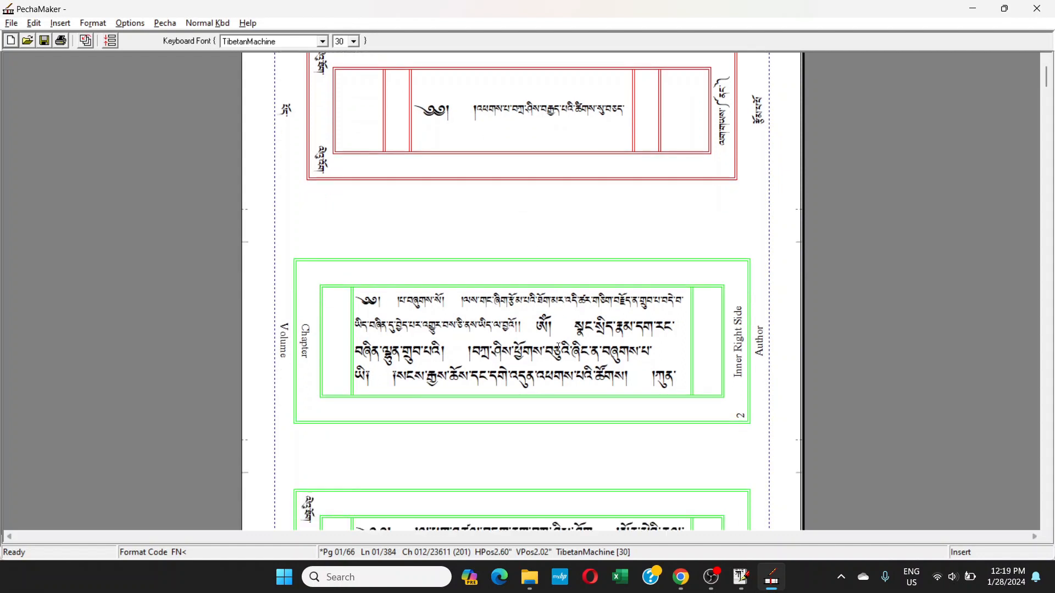
scroll(558, 347, down, 1)
scroll(558, 347, up, 5)
scroll(788, 346, down, 3)
scroll(692, 322, up, 3)
scroll(597, 272, down, 5)
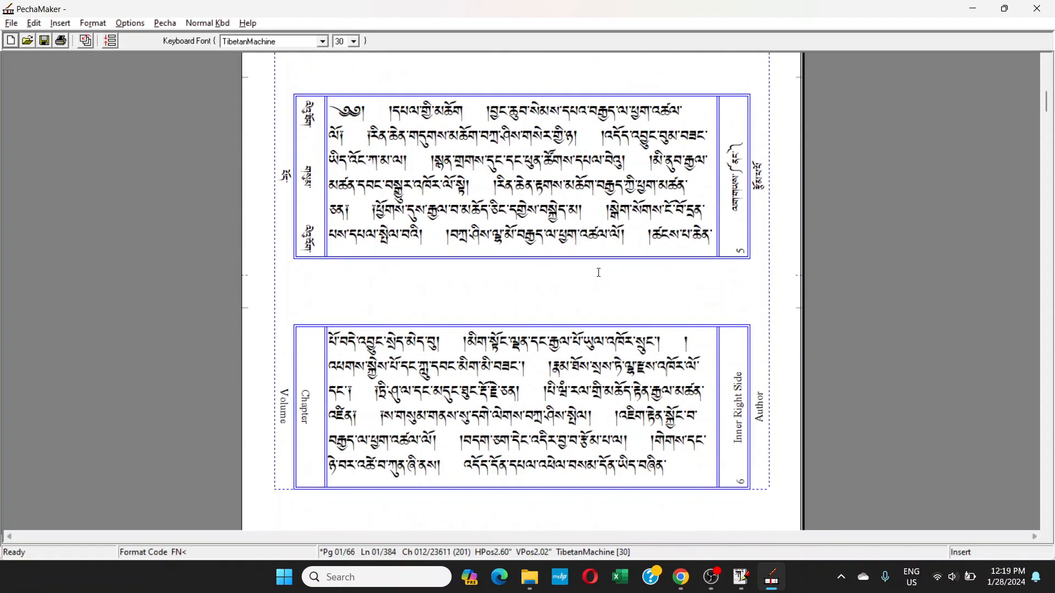
scroll(598, 271, up, 5)
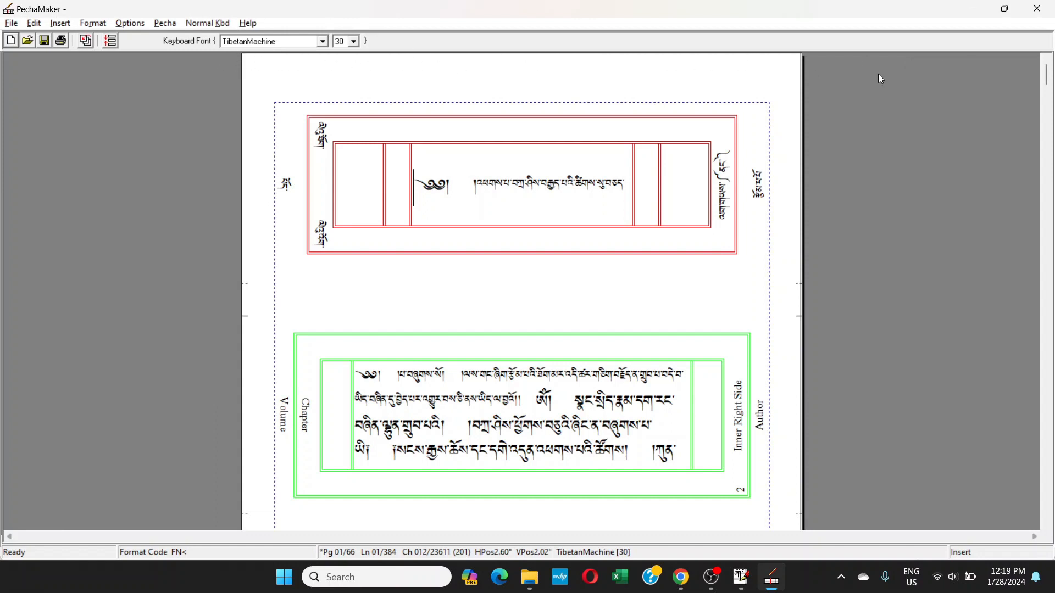
scroll(794, 105, down, 1)
scroll(800, 83, up, 1)
scroll(815, 201, down, 1)
scroll(802, 222, down, 3)
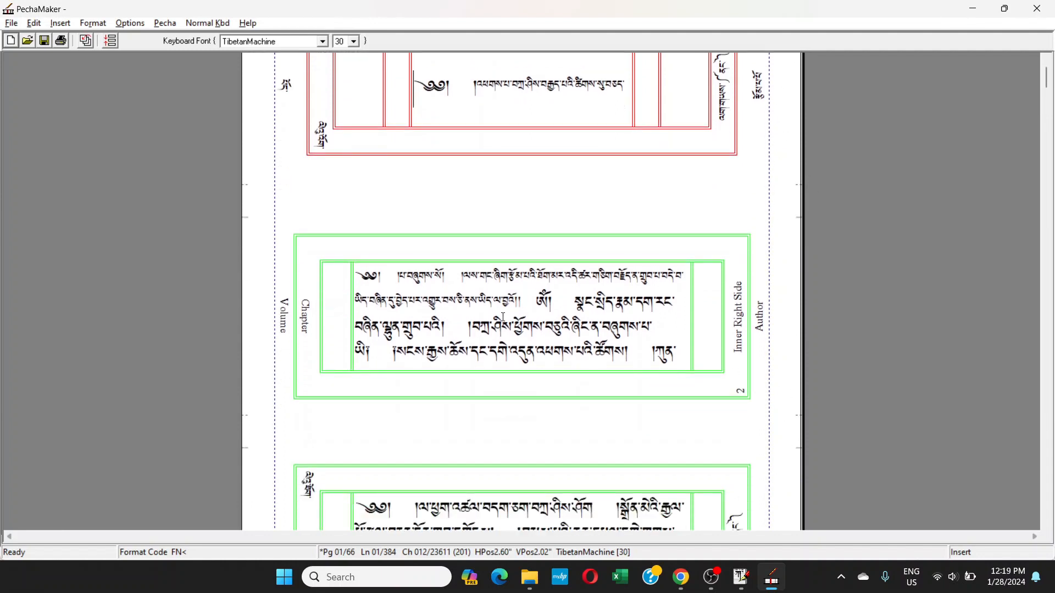
scroll(503, 317, up, 4)
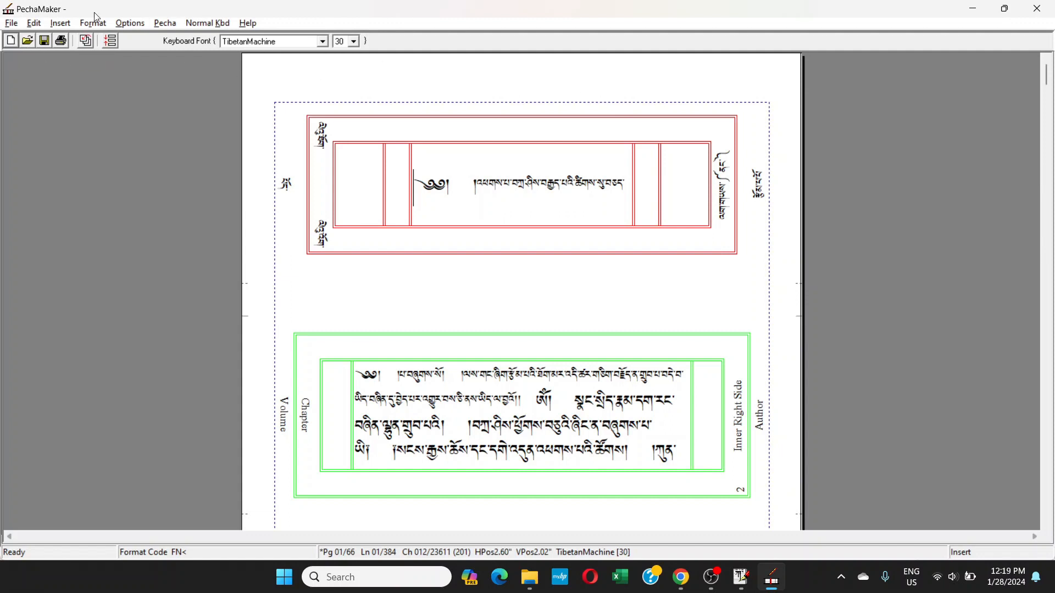
- Set the pecha's page orientation to Landscape in the page setup
click(12, 23)
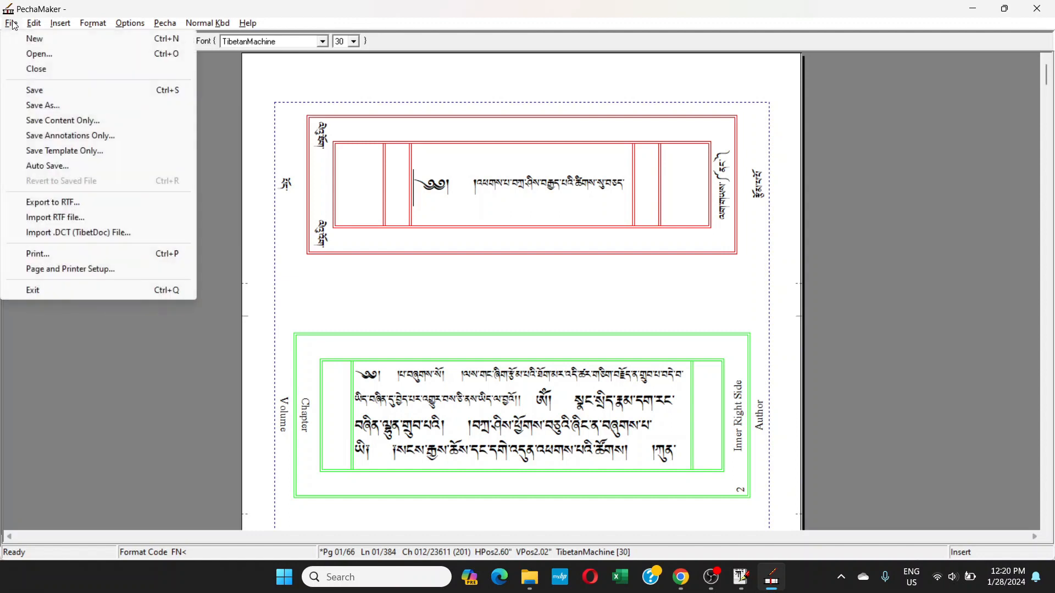
click(65, 269)
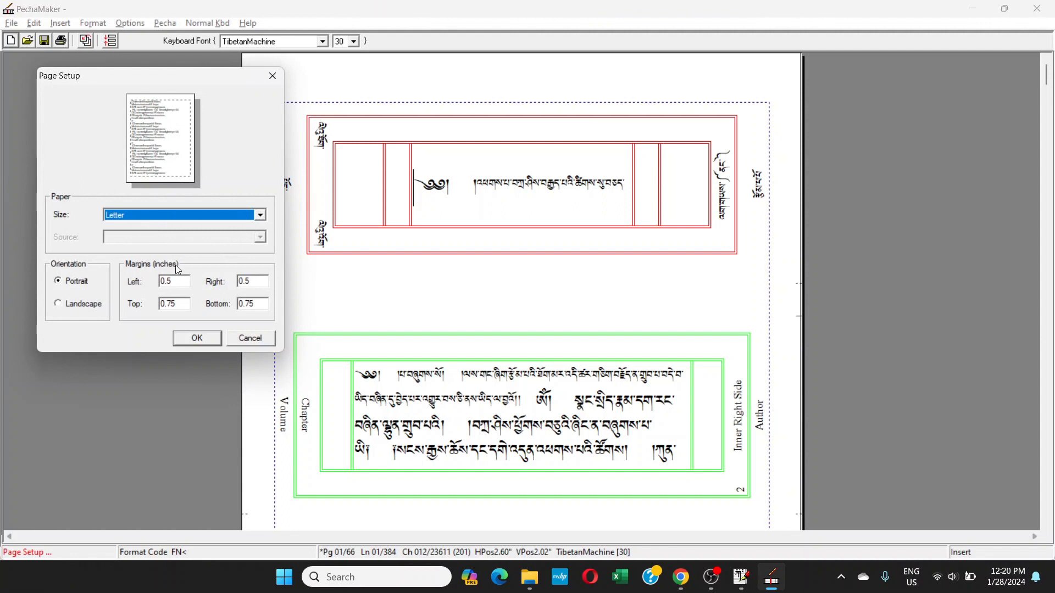
click(58, 305)
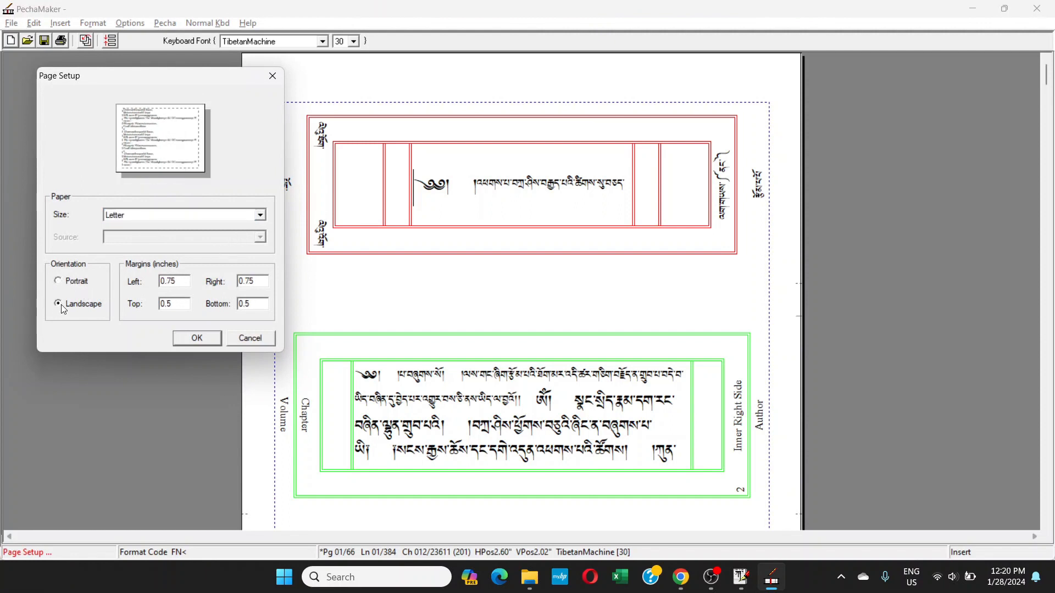
- Set the paper size to A4 and apply the page setup, forcing the new paper settings despite the reduced pecha pages per sheet
click(262, 217)
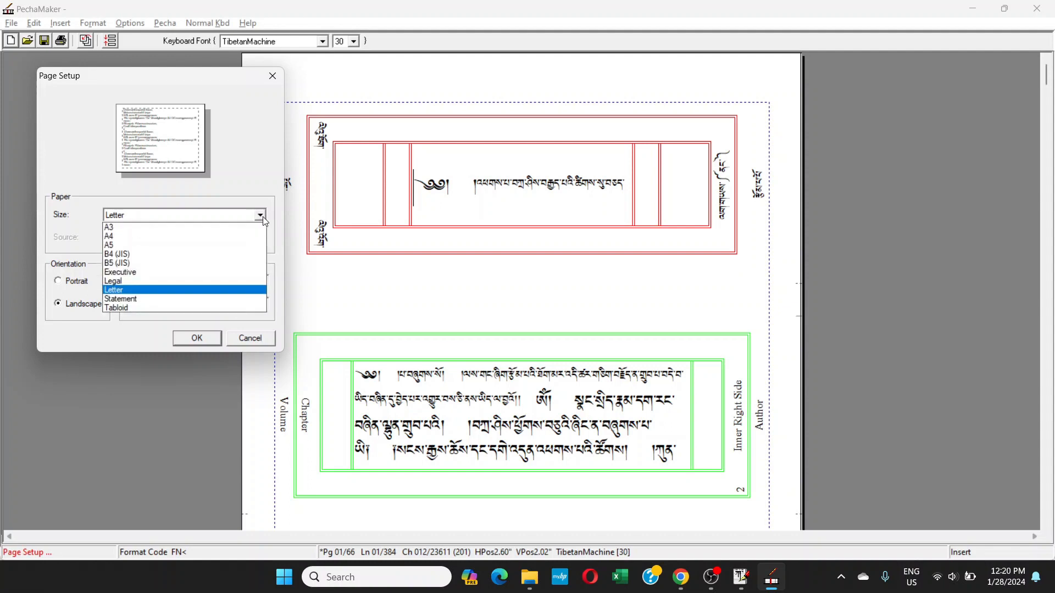
click(109, 237)
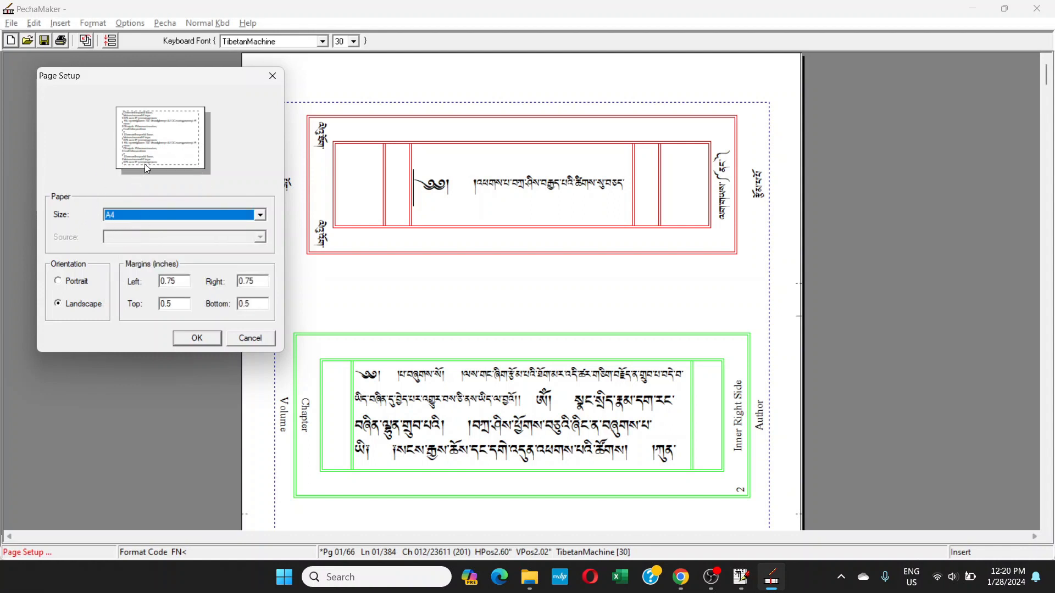
click(260, 215)
click(260, 215)
click(260, 214)
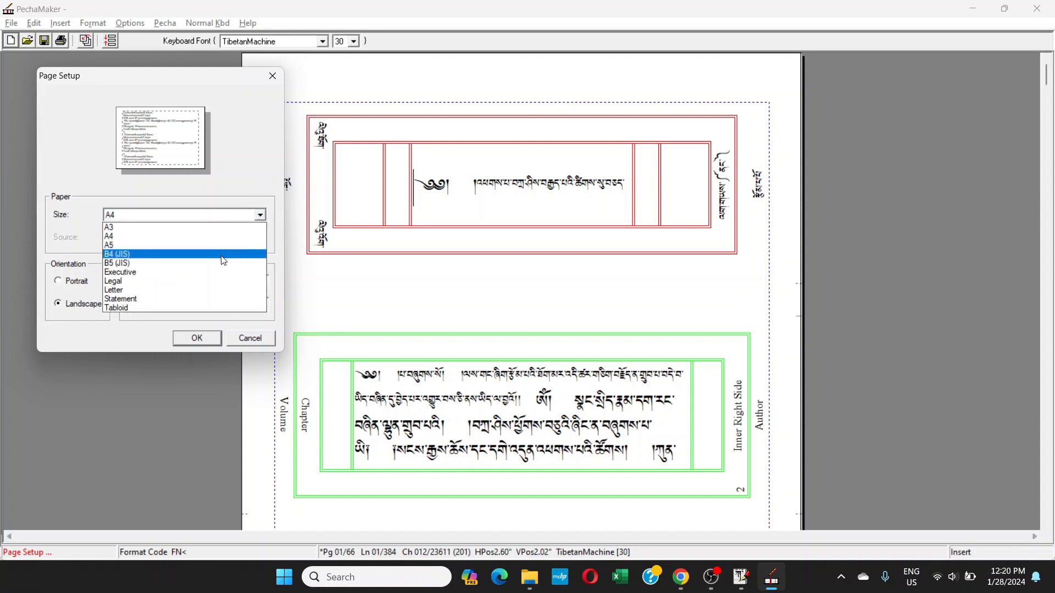
click(200, 290)
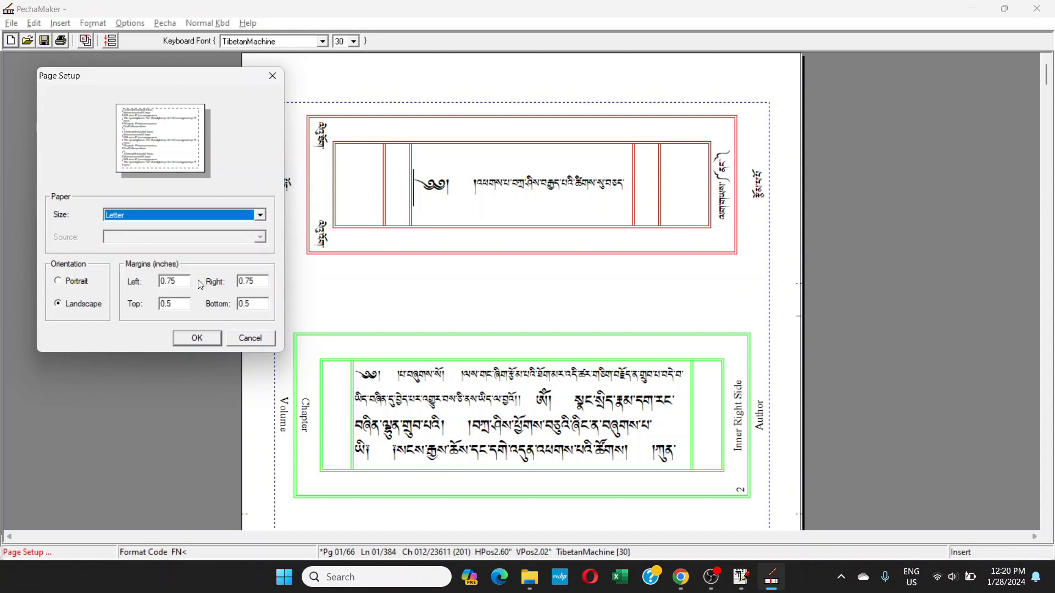
click(261, 216)
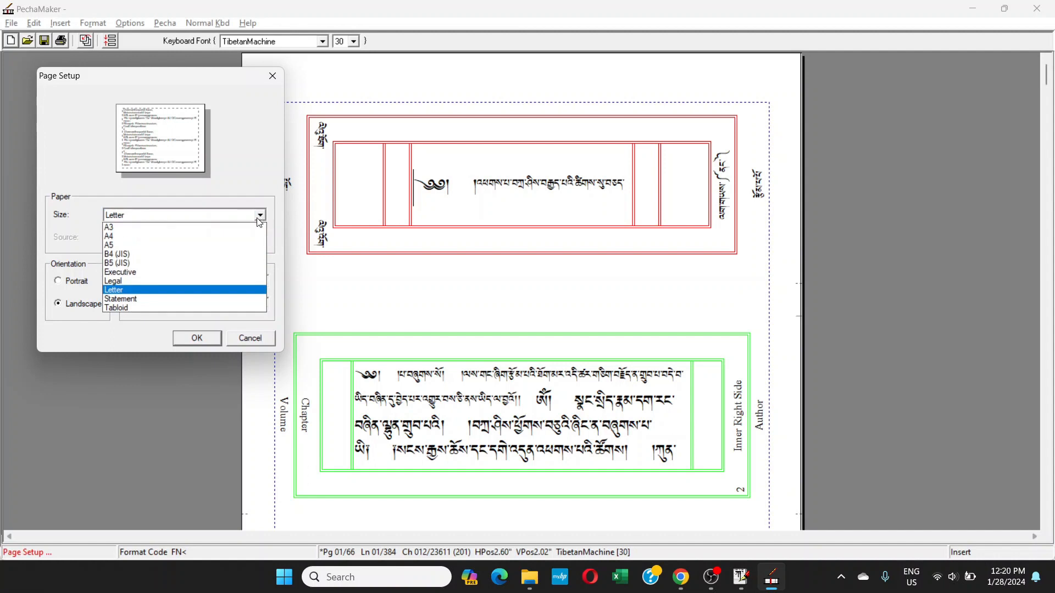
click(190, 236)
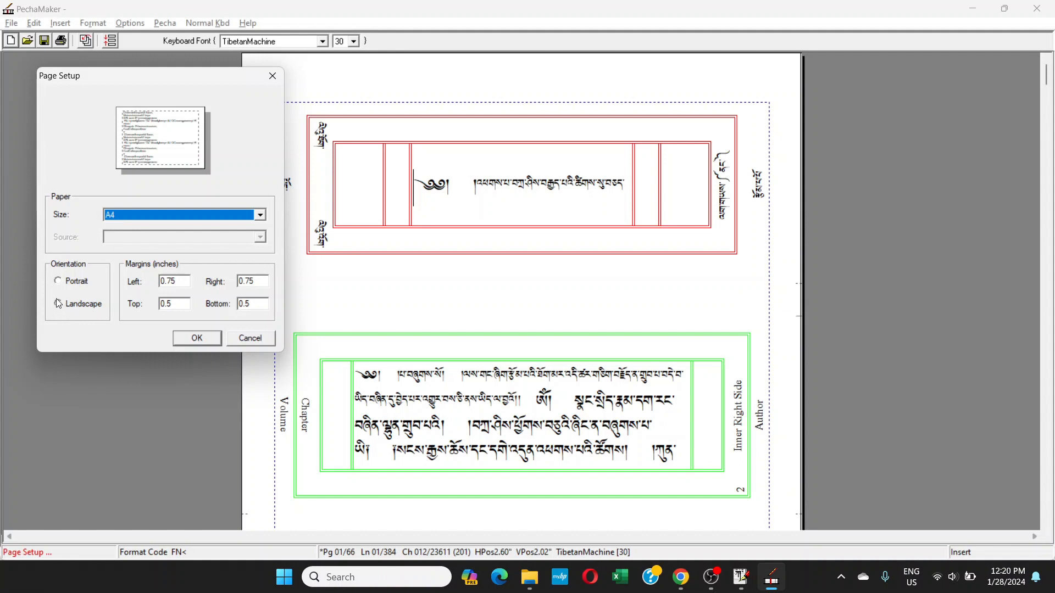
click(194, 339)
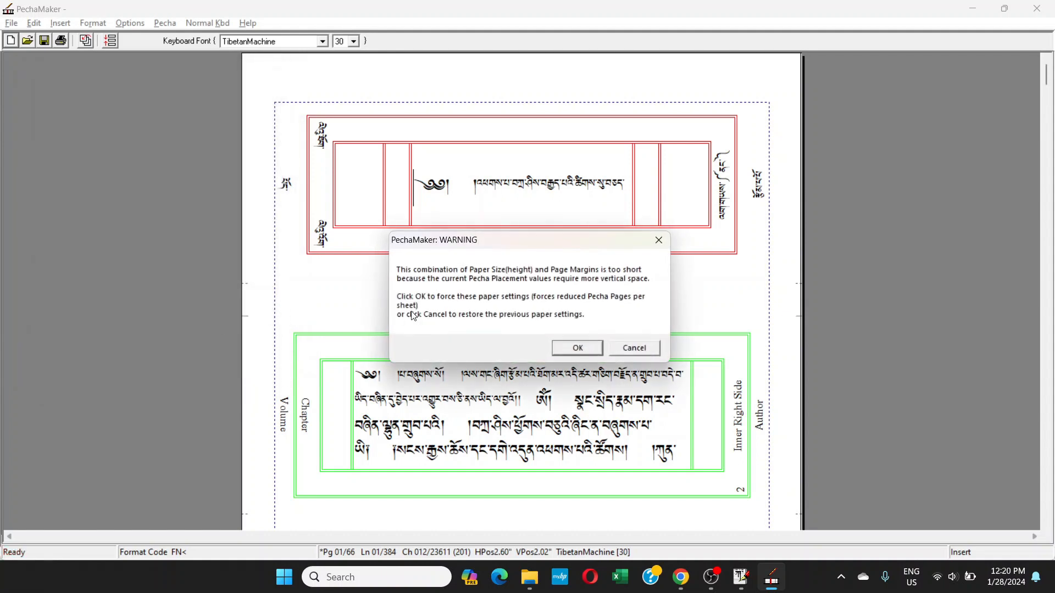
click(576, 351)
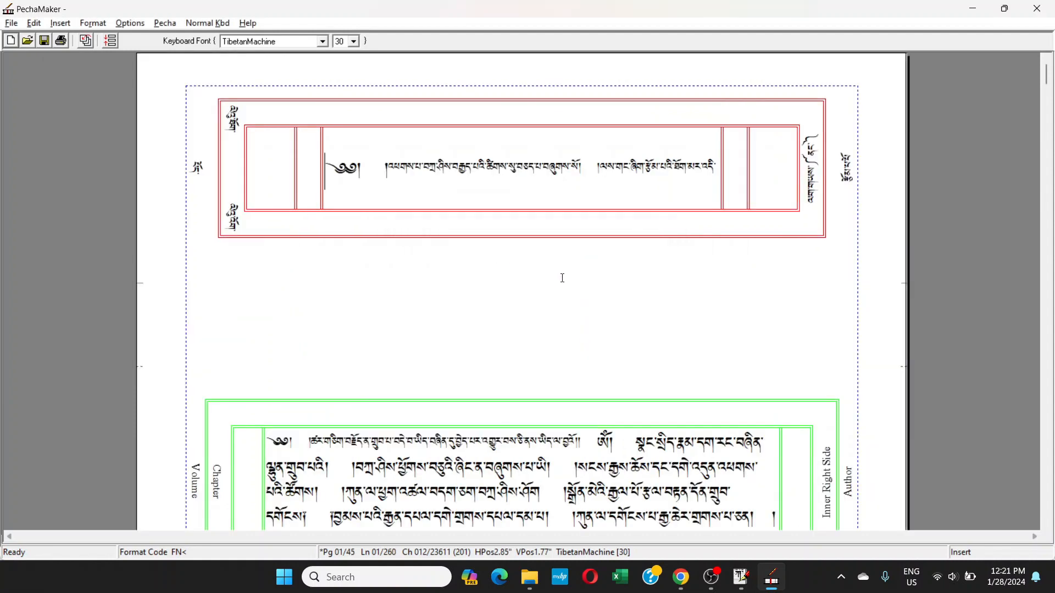
- Look through pecha pages 1 to 5 to examine how the text flows in the landscape layout
scroll(753, 346, down, 3)
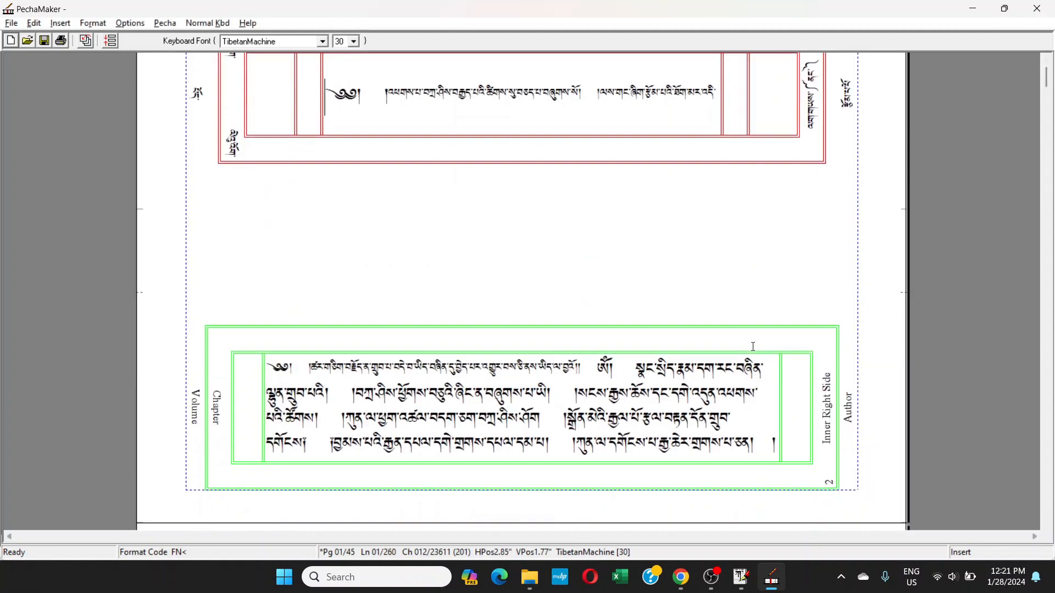
scroll(753, 346, up, 3)
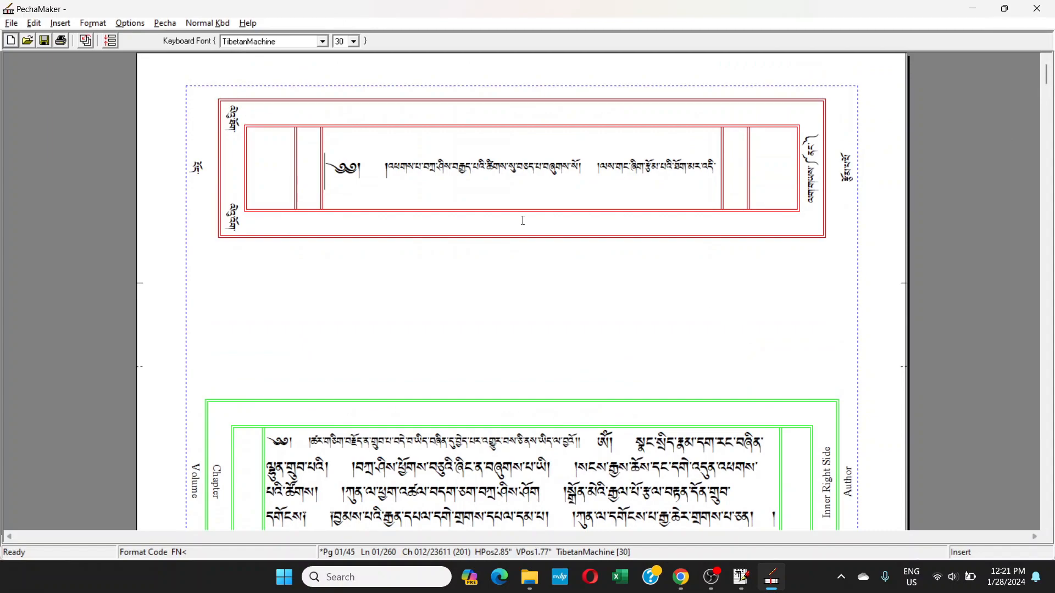
scroll(523, 221, down, 20)
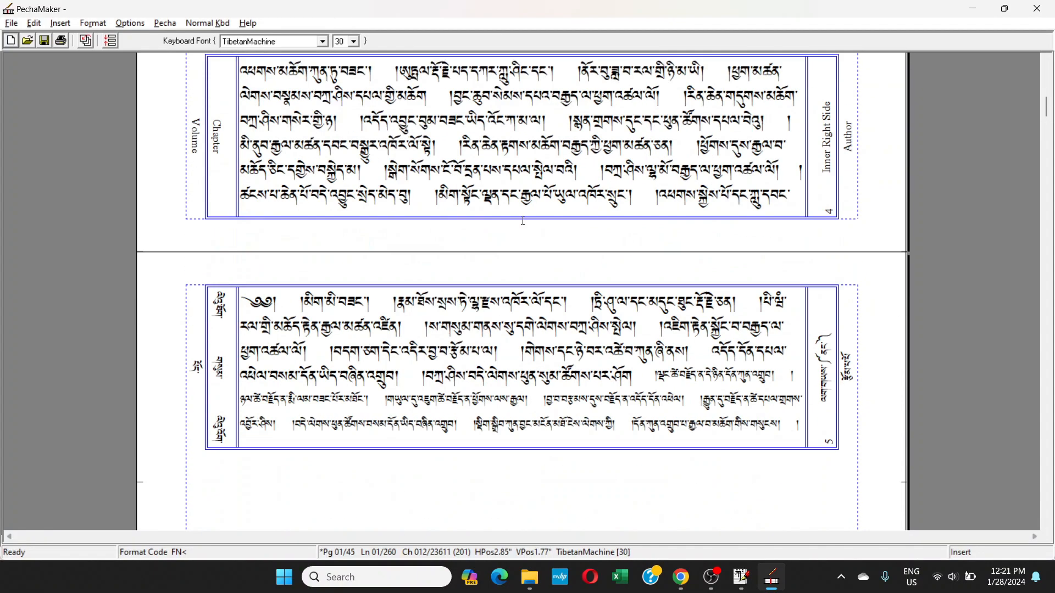
scroll(522, 220, up, 18)
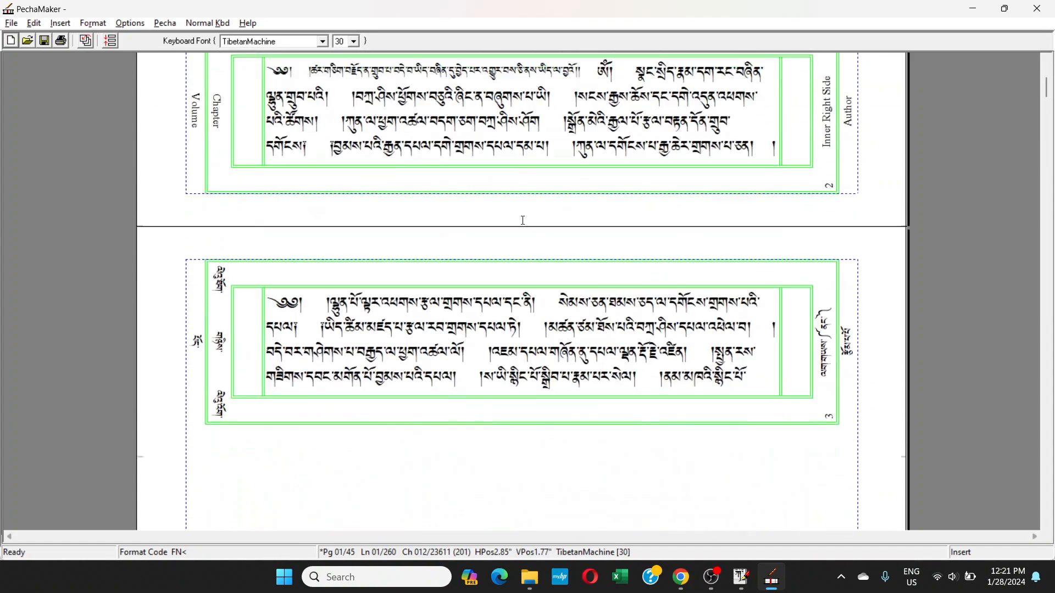
scroll(523, 220, up, 10)
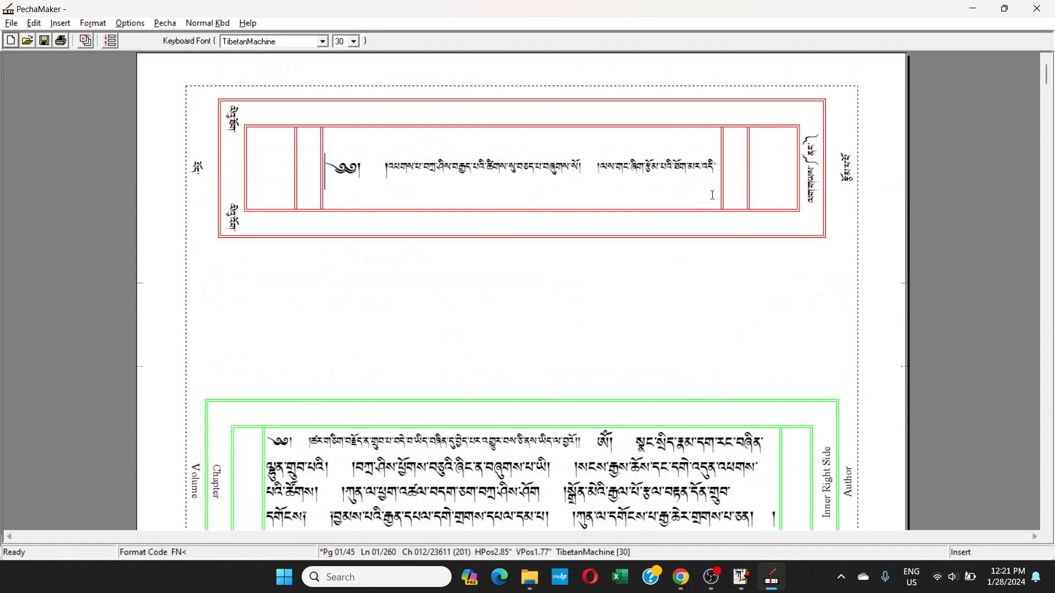
scroll(712, 195, down, 5)
scroll(697, 197, up, 5)
- Compare the font size of the title page text with that of the text on pecha page 2
click(675, 185)
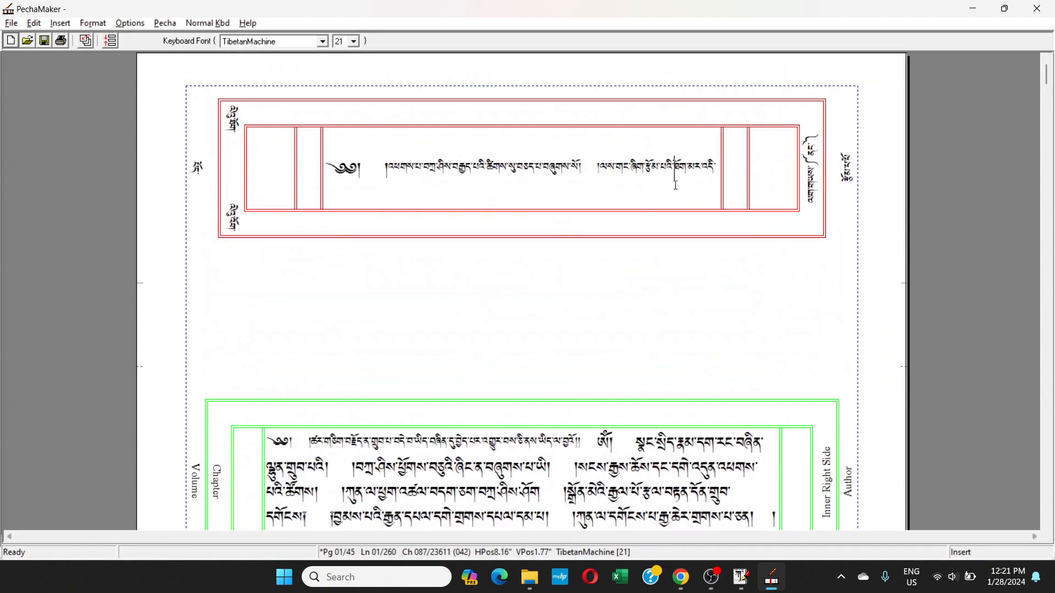
click(494, 470)
scroll(494, 470, down, 5)
scroll(493, 470, up, 5)
drag(459, 165, 685, 186)
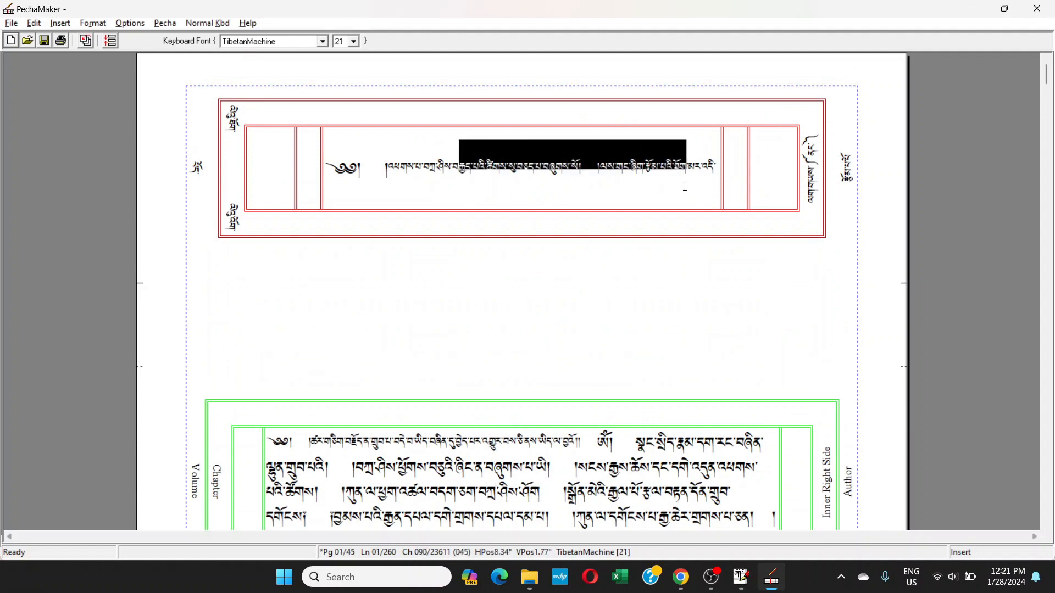
click(493, 167)
scroll(487, 434, down, 1)
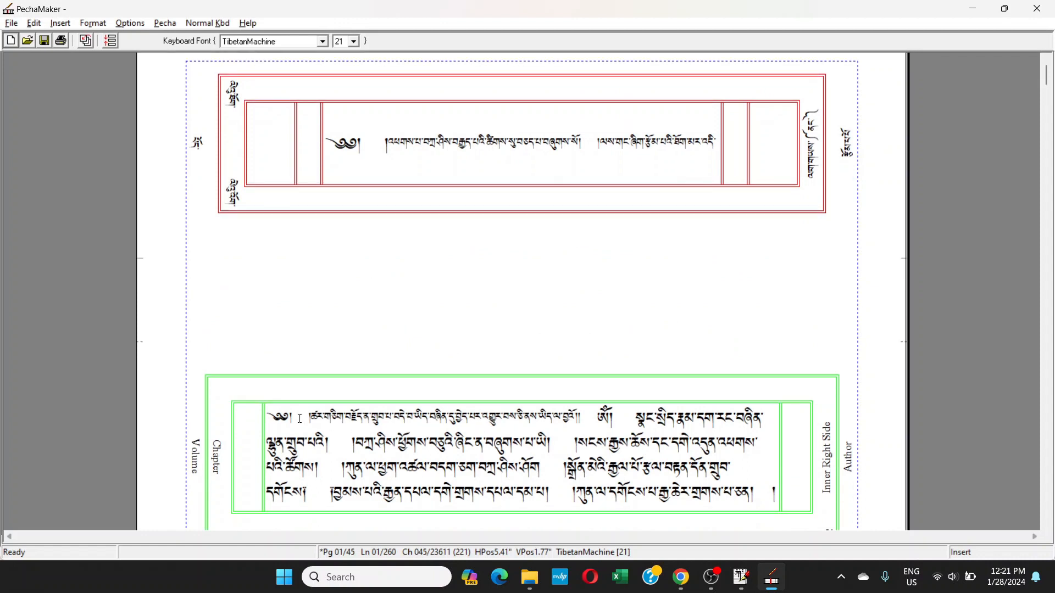
drag(310, 414, 745, 483)
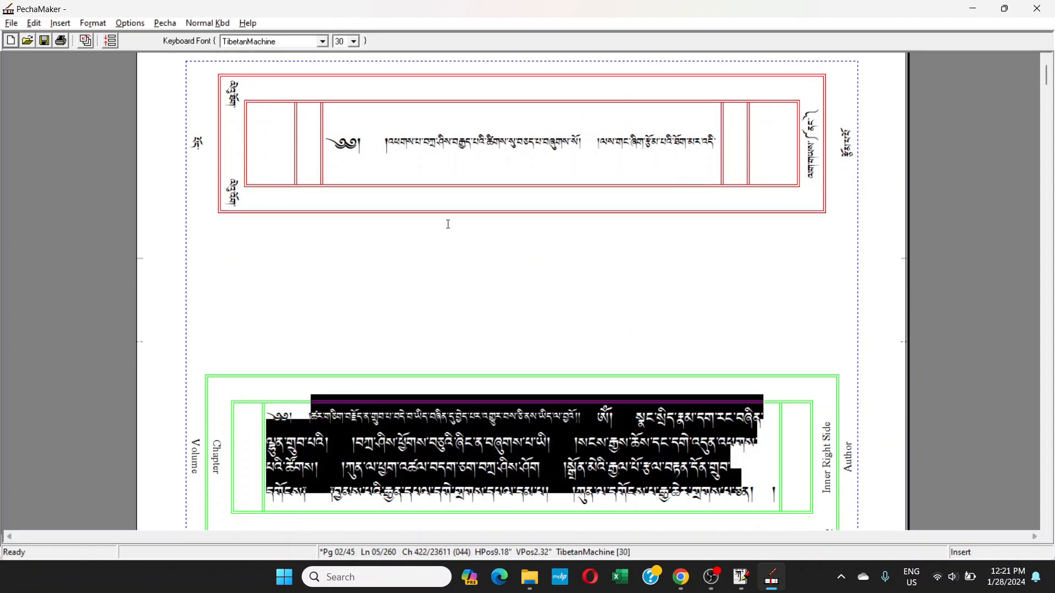
- Inspect individual passages of the title page and page 2 text, finishing with the cursor before the title's first words
click(468, 149)
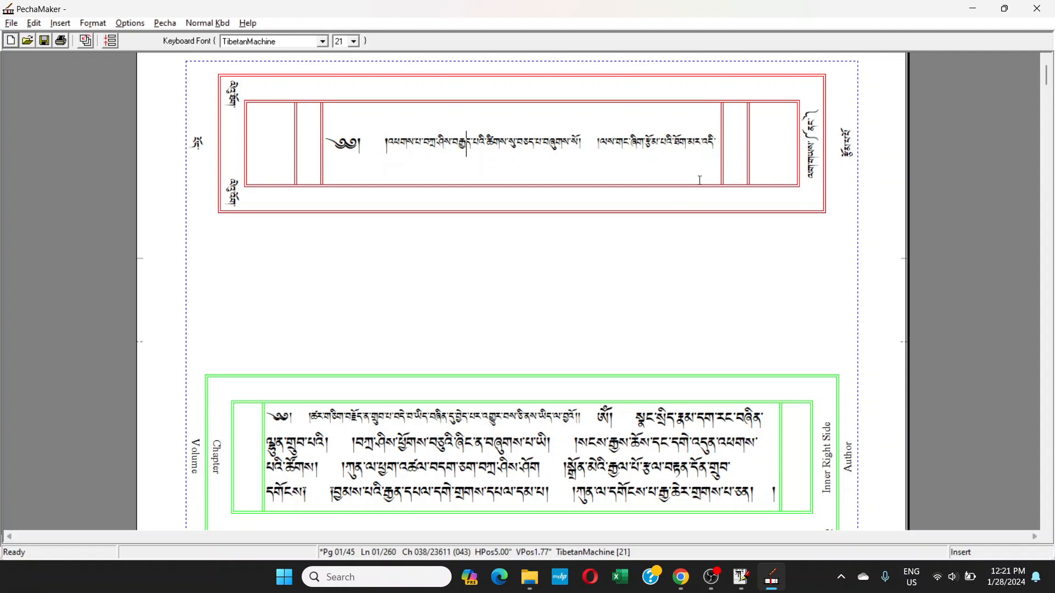
double_click(713, 120)
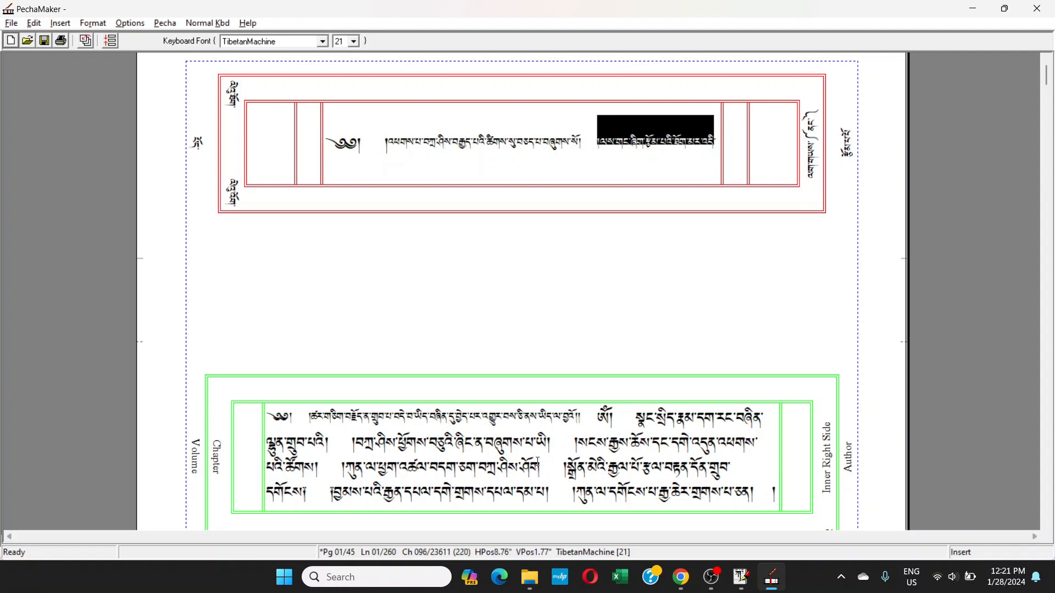
drag(502, 422, 691, 474)
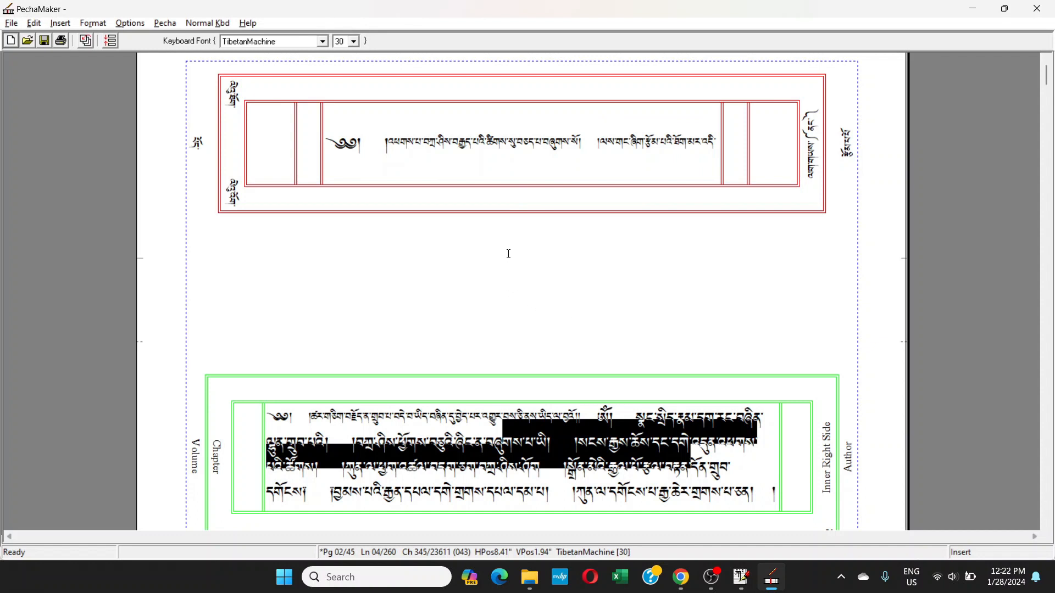
drag(583, 144, 649, 147)
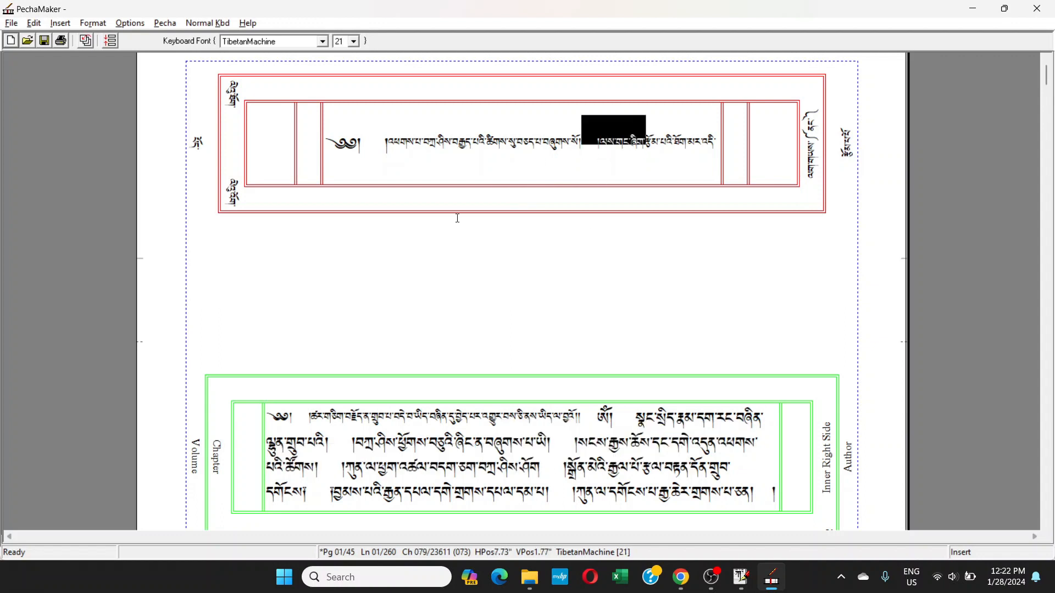
drag(473, 144, 545, 149)
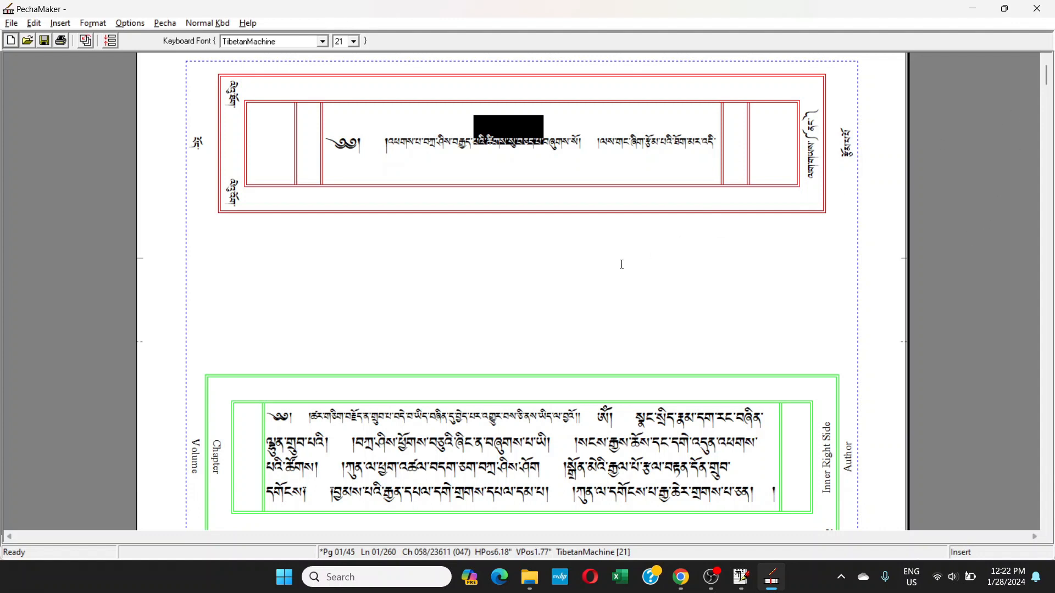
scroll(374, 291, down, 1)
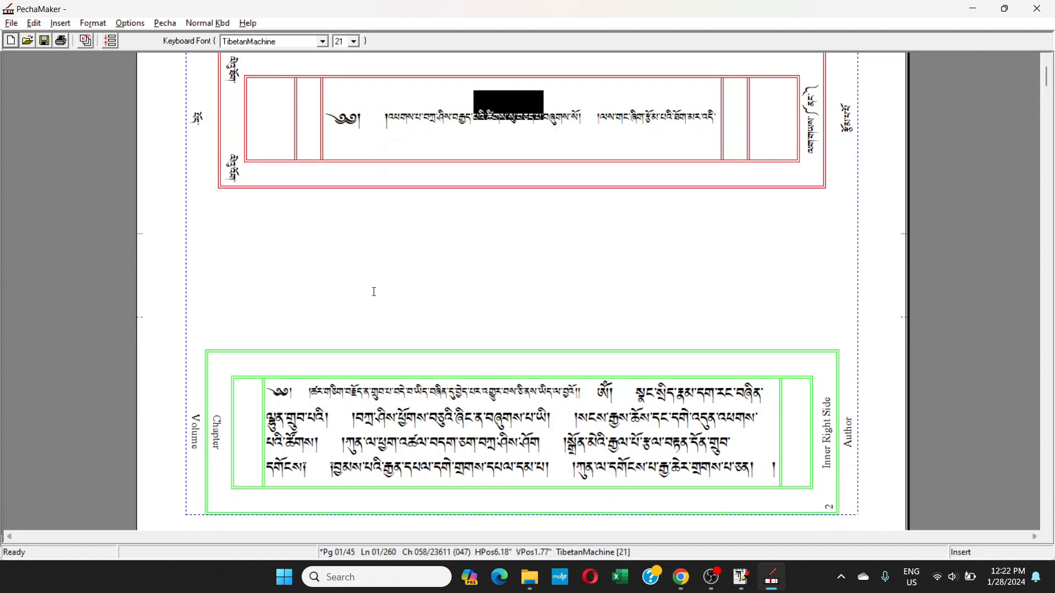
click(388, 137)
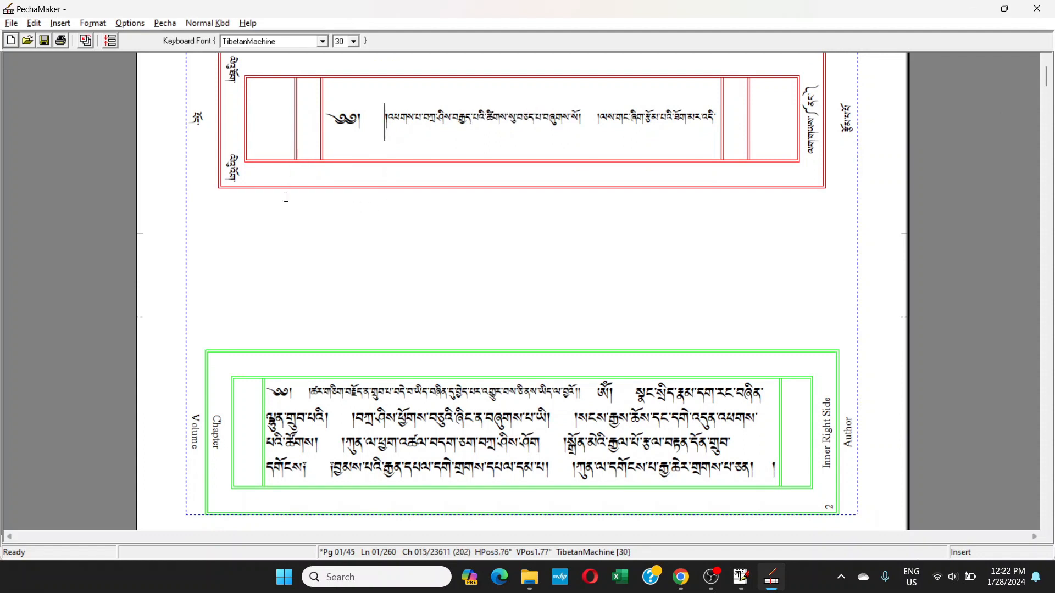
scroll(285, 197, up, 1)
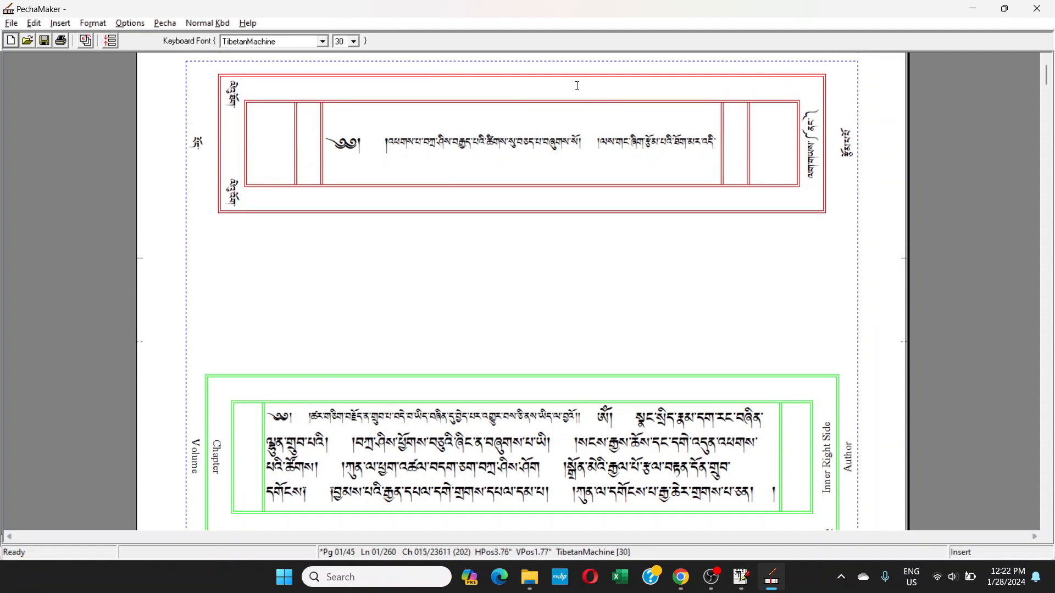
scroll(240, 282, up, 1)
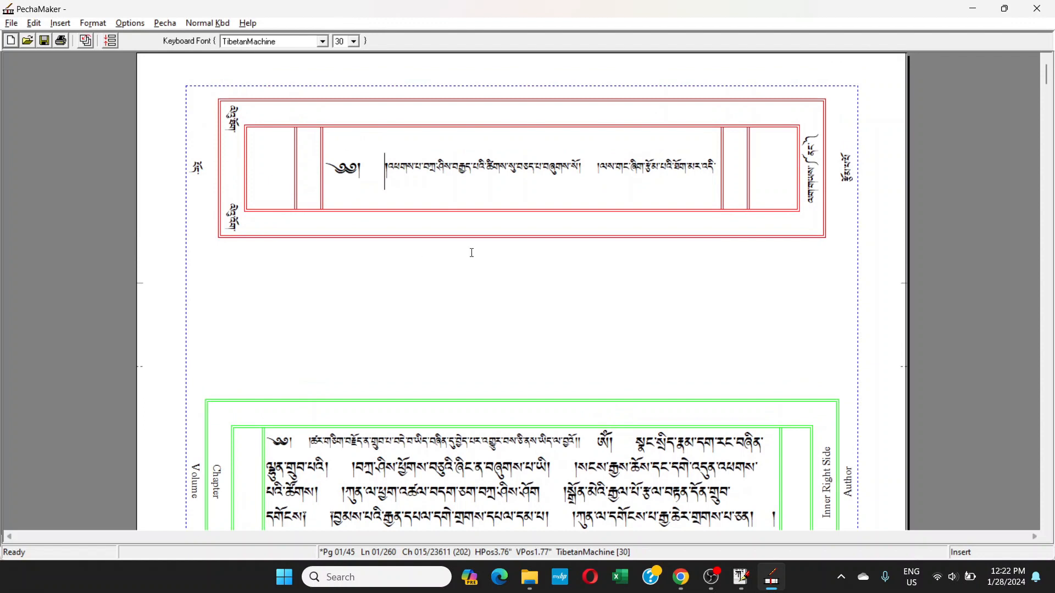
scroll(334, 272, down, 1)
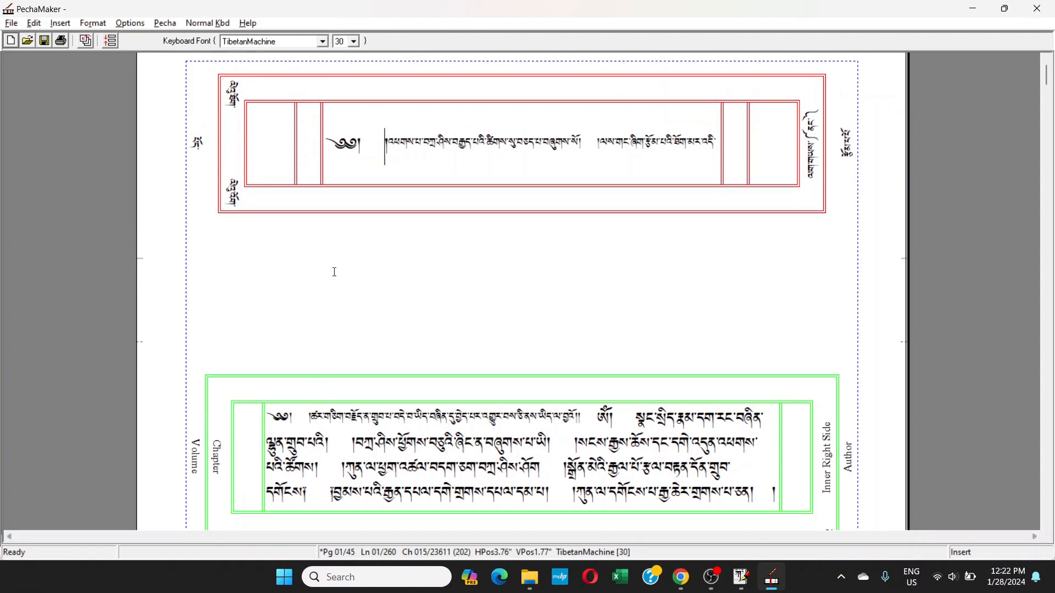
- Look over the title page and pecha page 2, finishing with the cursor at the start of the title line
scroll(333, 272, up, 1)
scroll(701, 294, down, 1)
click(899, 256)
click(107, 347)
scroll(140, 262, down, 3)
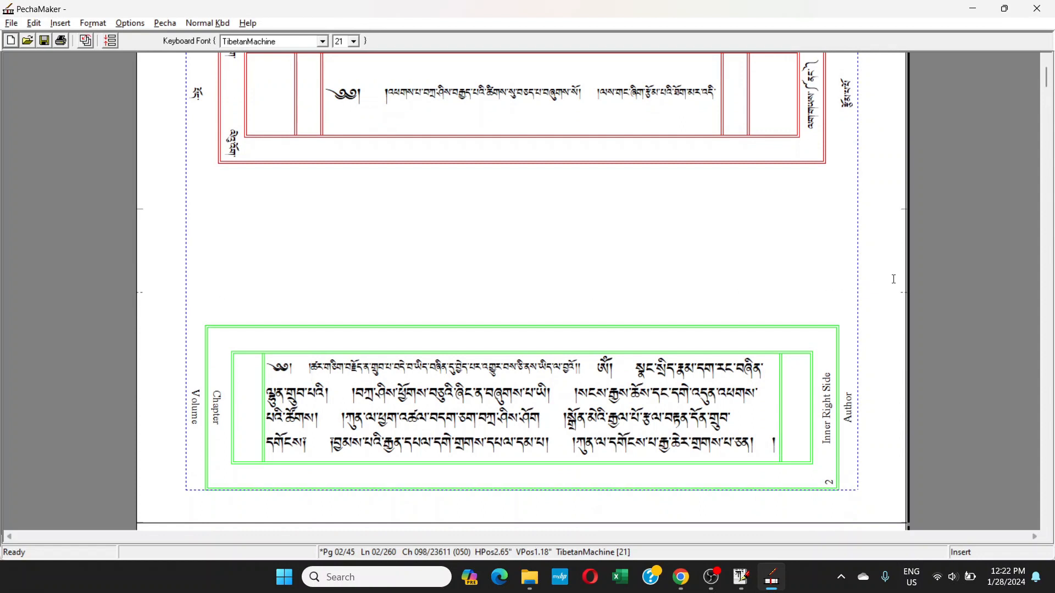
click(907, 204)
key(Home)
key(Down)
key(Up)
scroll(283, 263, up, 2)
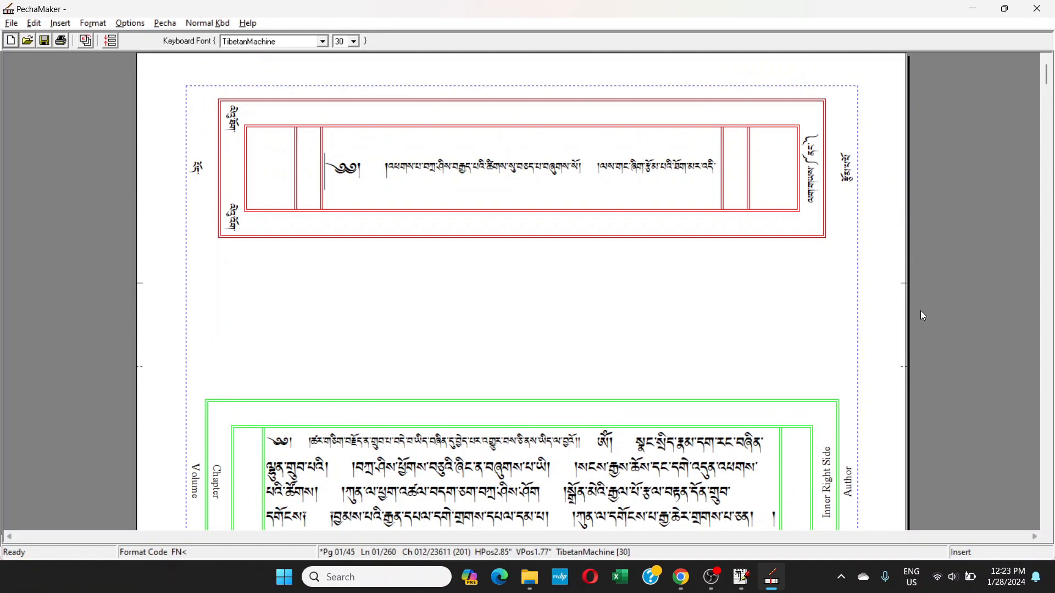
scroll(694, 323, down, 3)
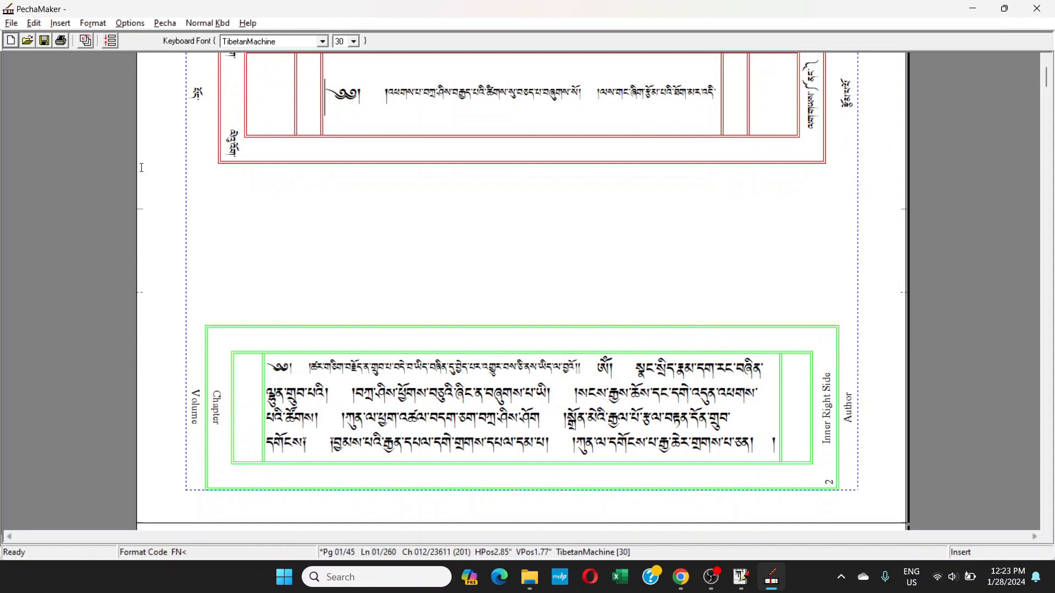
scroll(146, 179, up, 2)
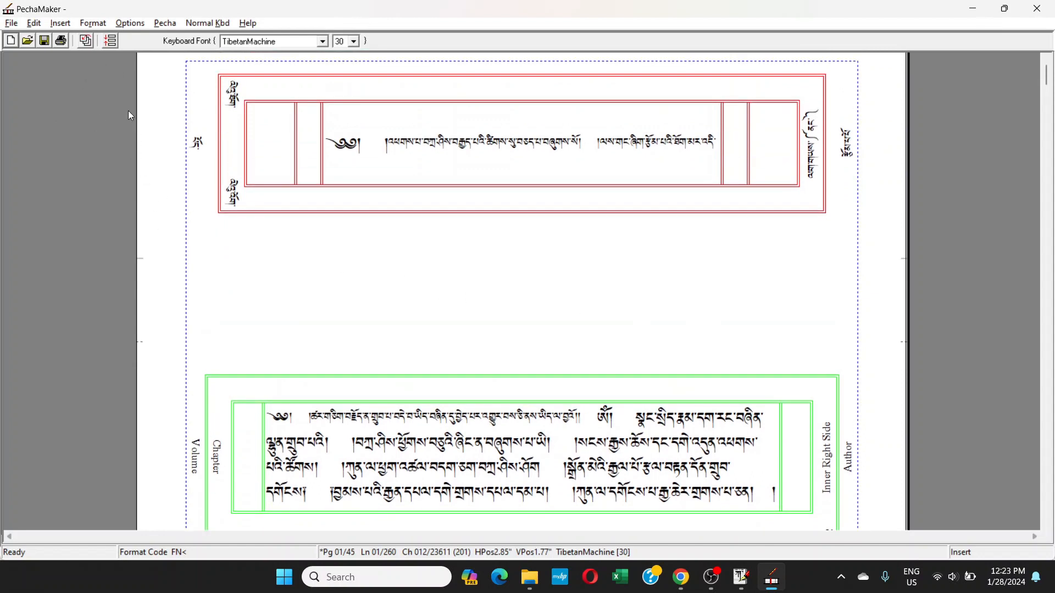
scroll(236, 158, up, 1)
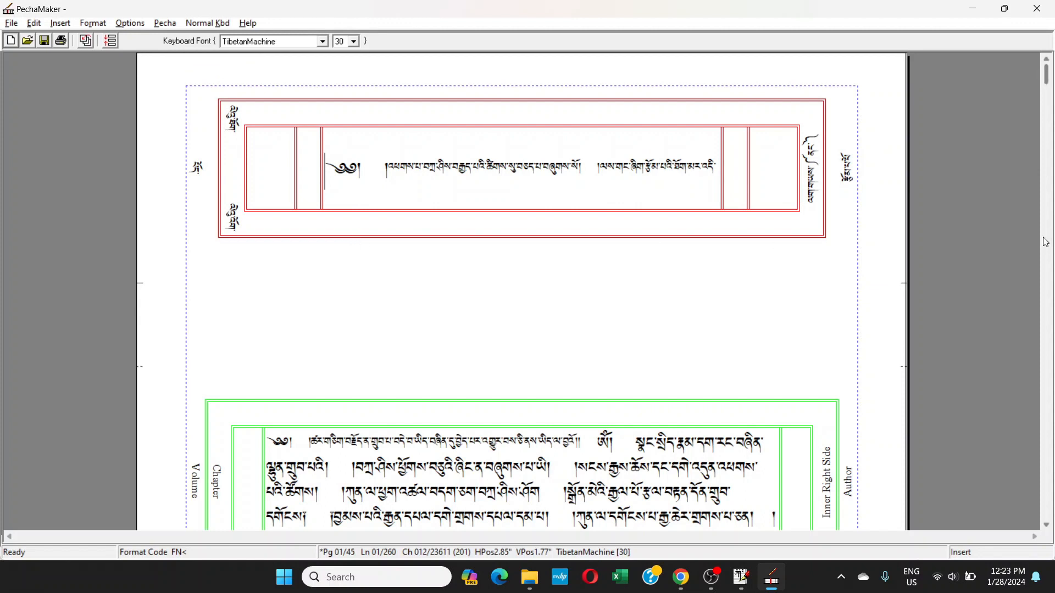
- Switch off Pecha Mode to examine the text as ordinary pages, and switch Pecha Mode back on
click(168, 24)
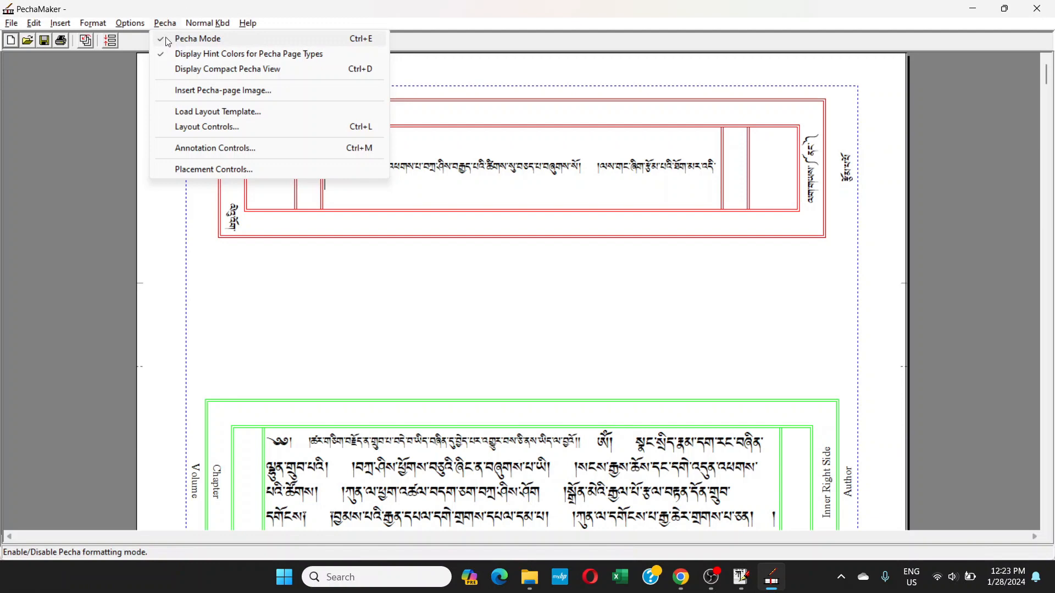
click(165, 41)
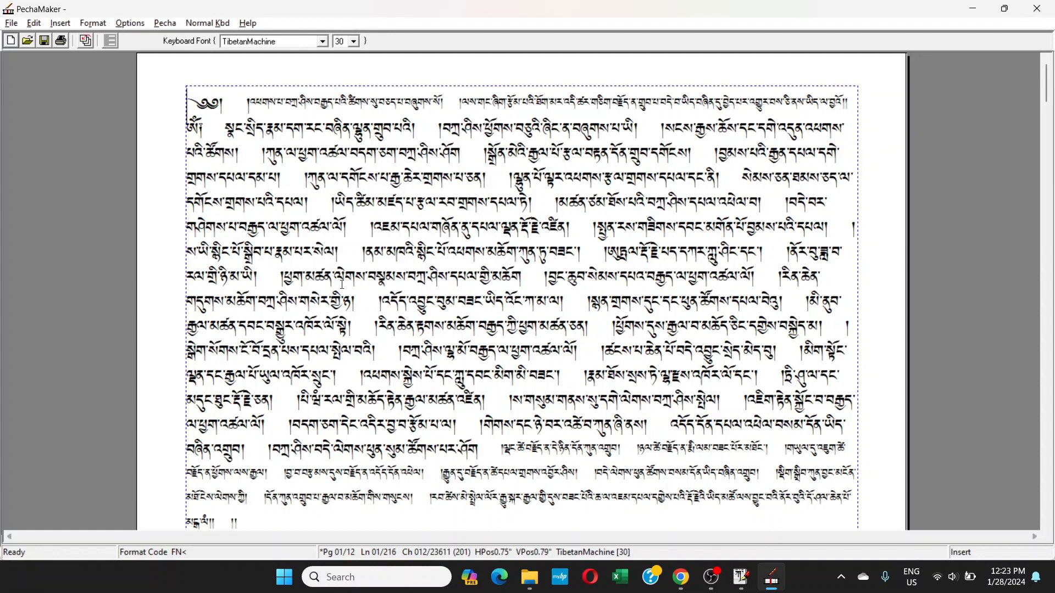
scroll(343, 285, down, 2)
scroll(429, 446, down, 4)
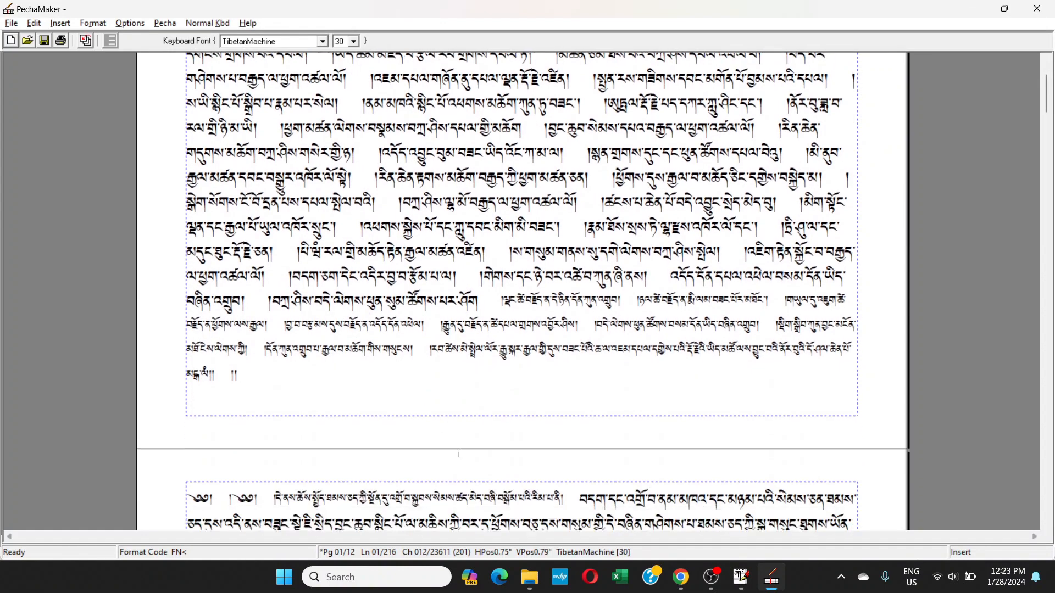
drag(1050, 103, 1046, 78)
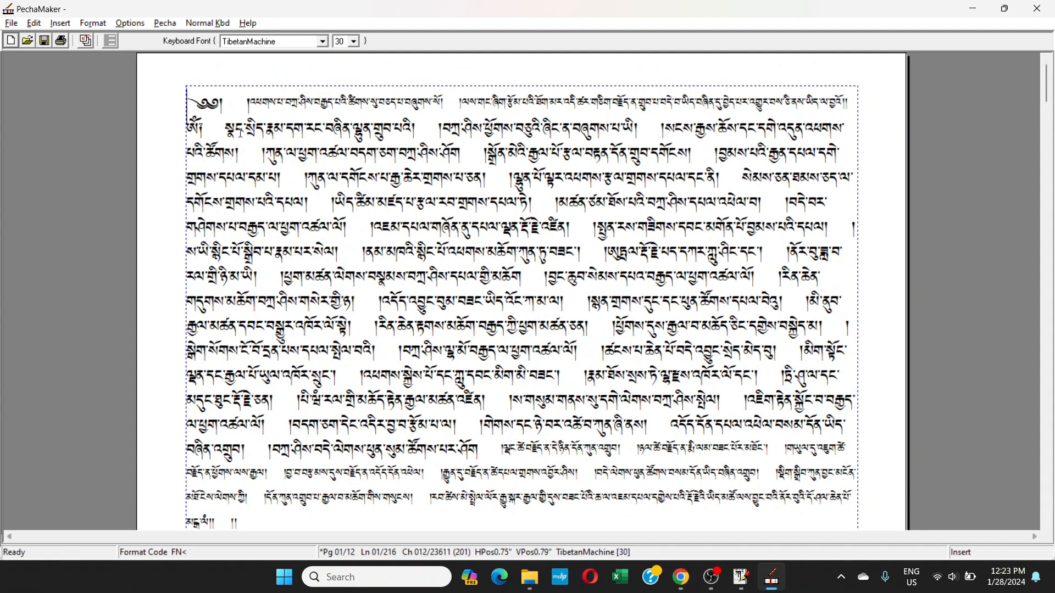
click(177, 23)
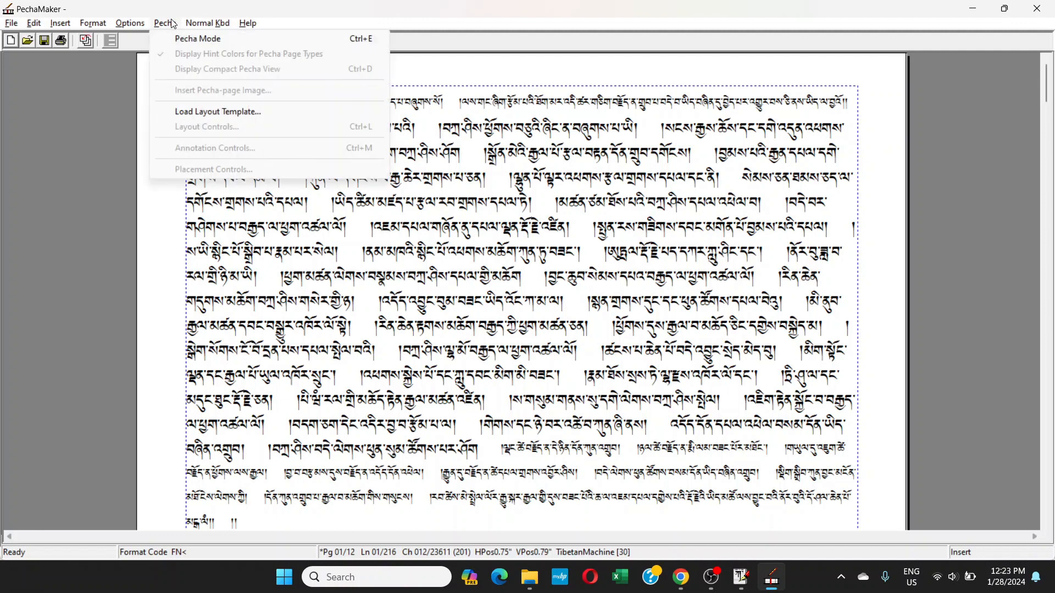
click(175, 40)
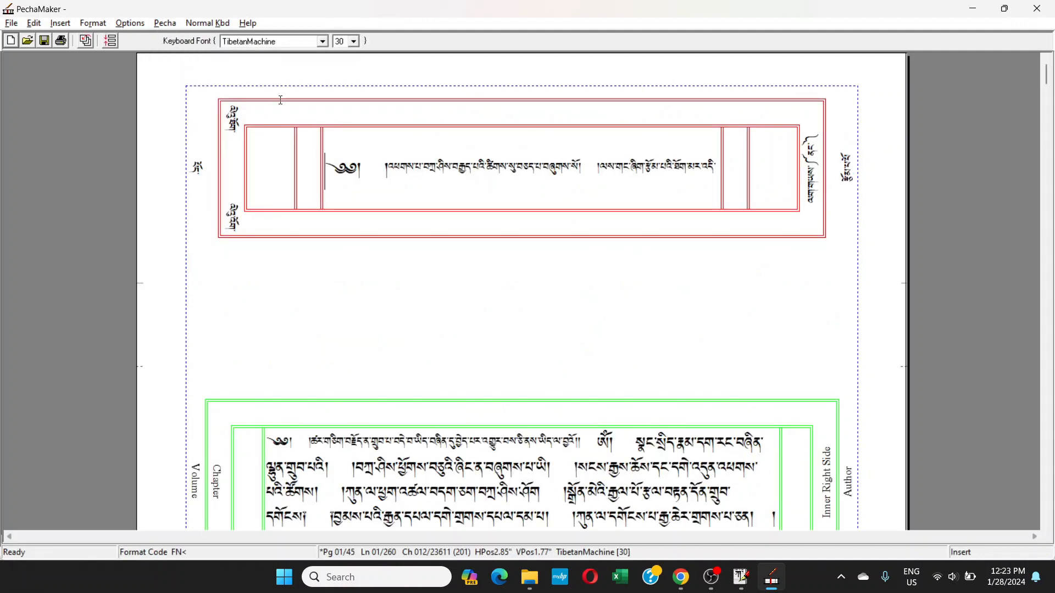
- Review the style settings in the pecha layout controls and close them without making changes
click(164, 24)
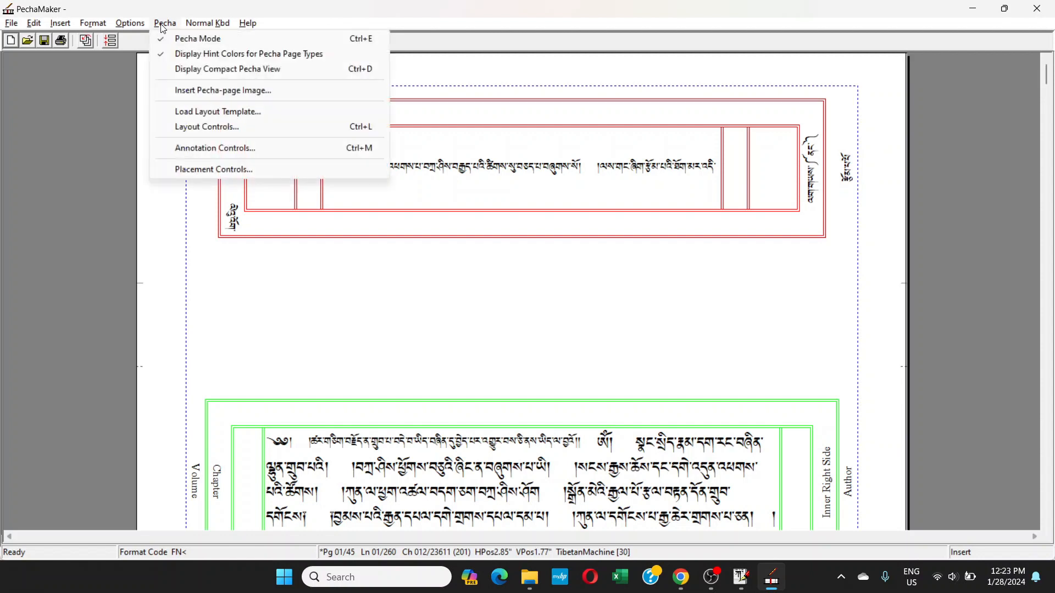
click(192, 128)
drag(221, 74, 560, 108)
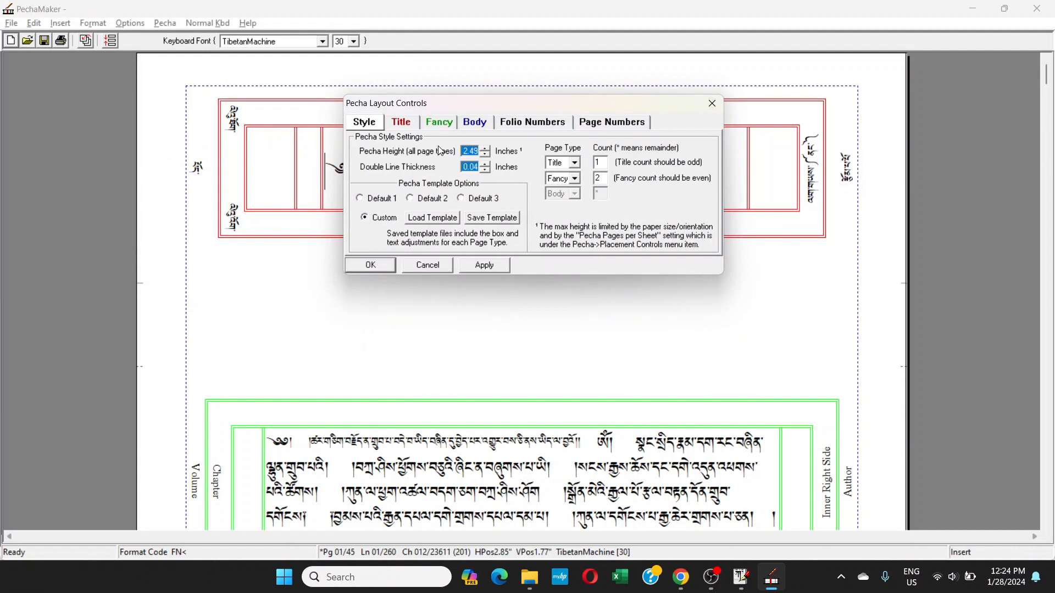
drag(394, 104, 303, 122)
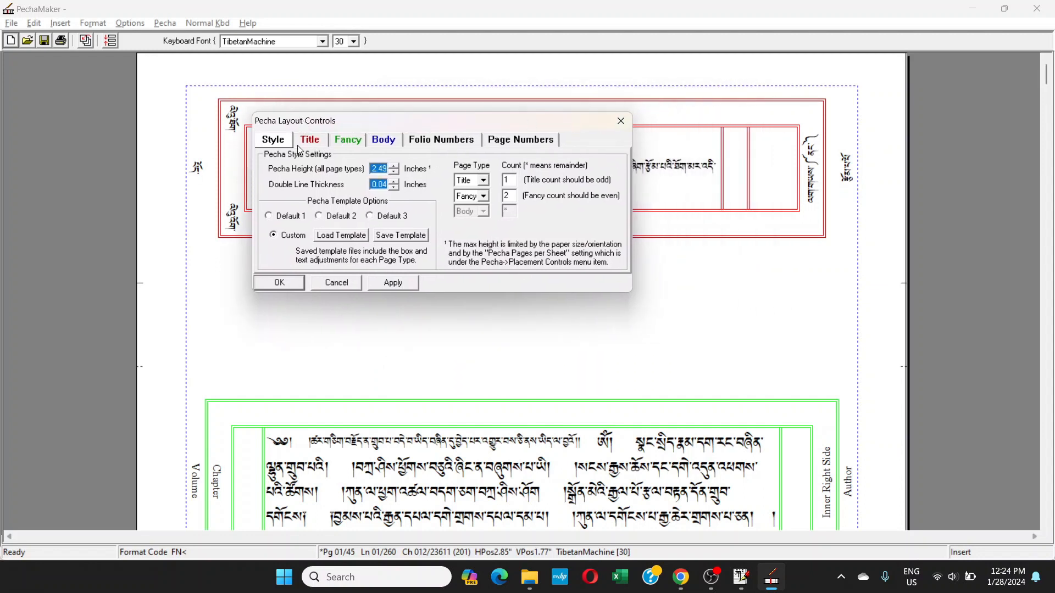
click(622, 122)
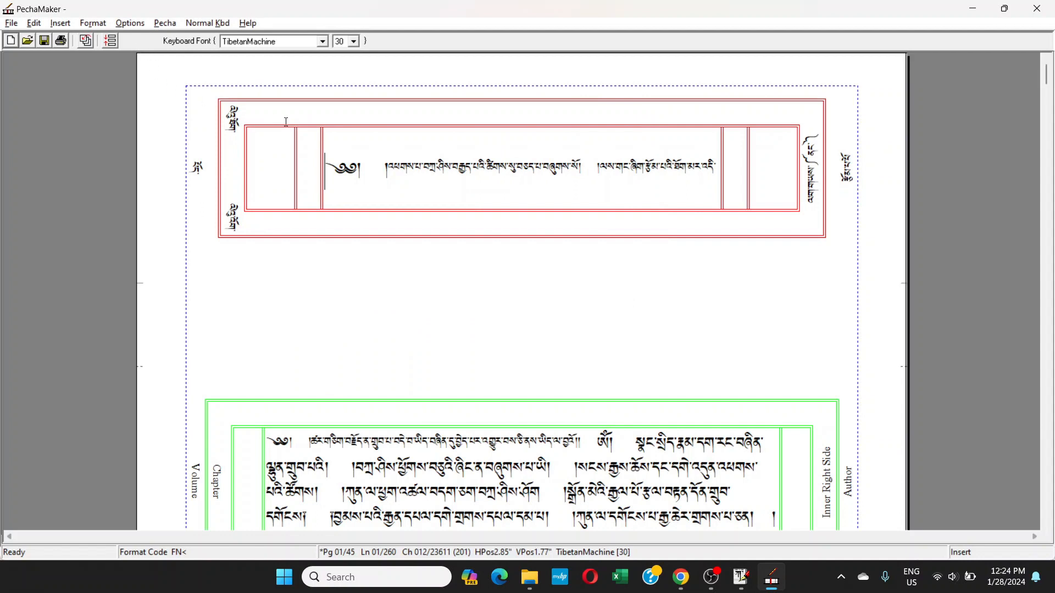
click(130, 23)
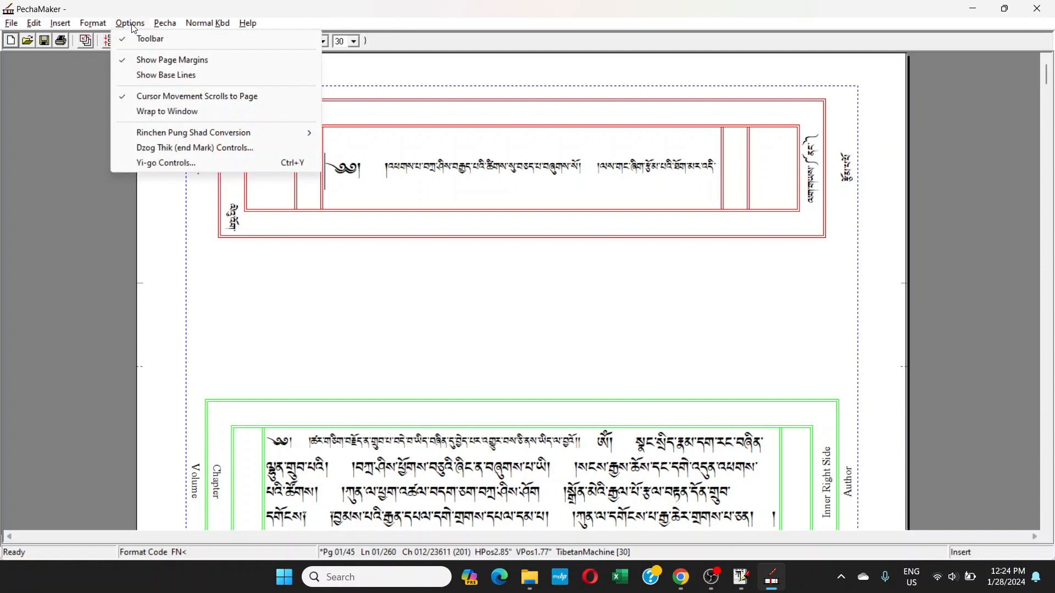
mouse_move(170, 27)
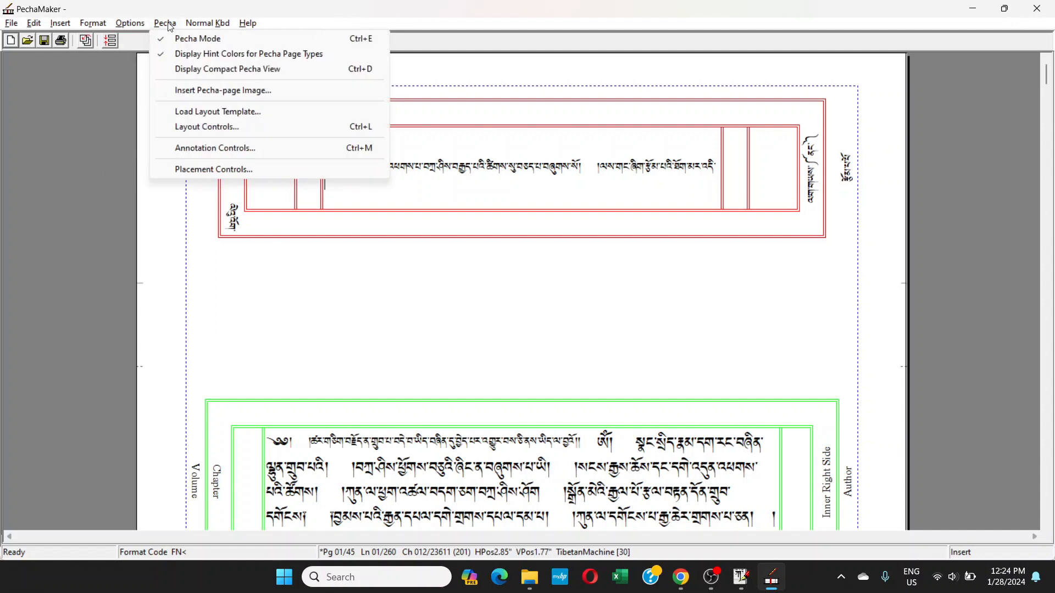
click(170, 27)
click(170, 27)
click(170, 27)
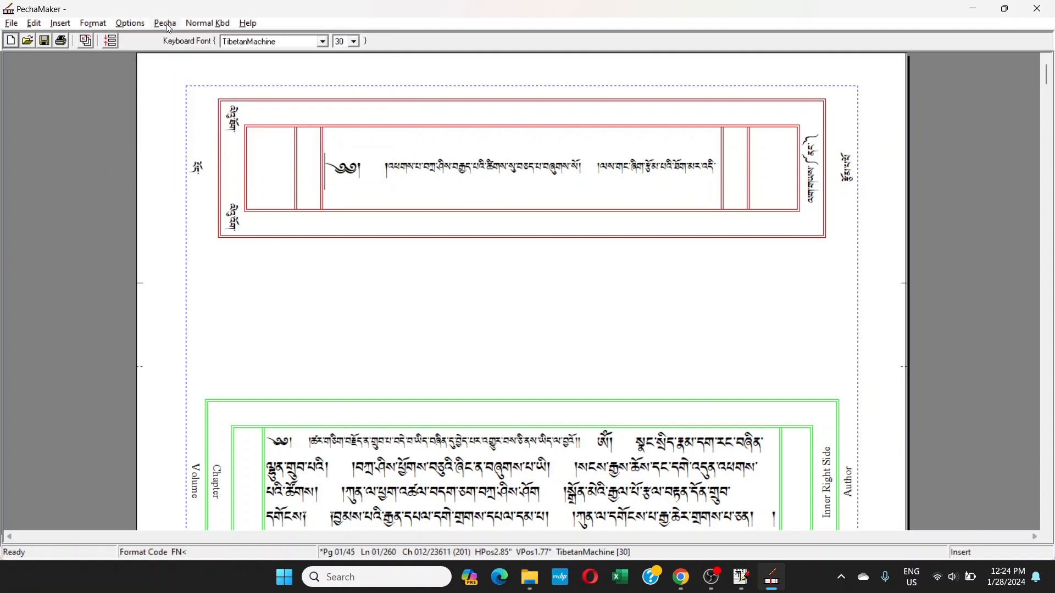
click(168, 27)
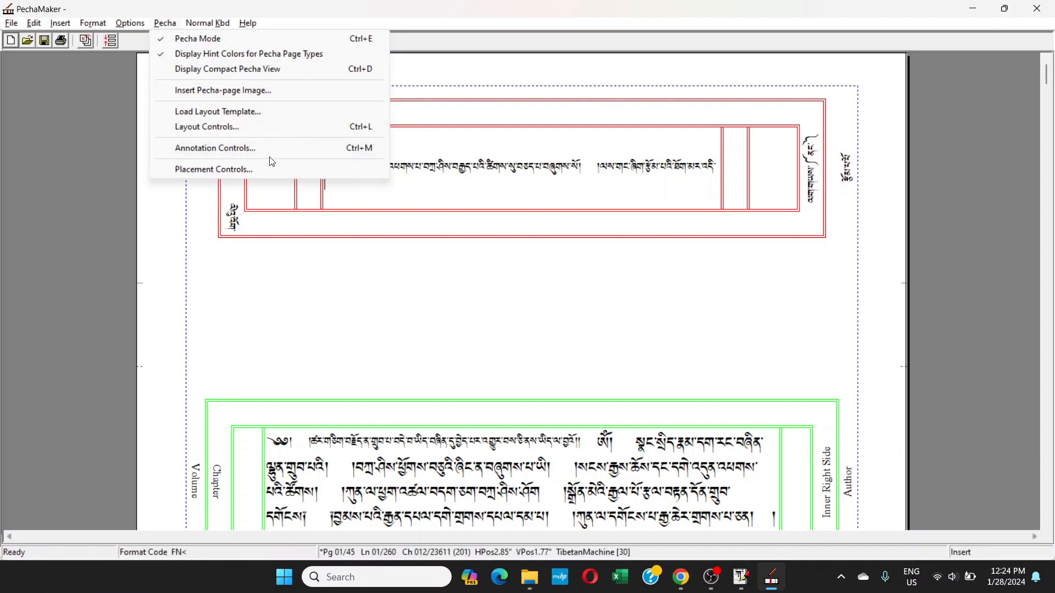
click(83, 32)
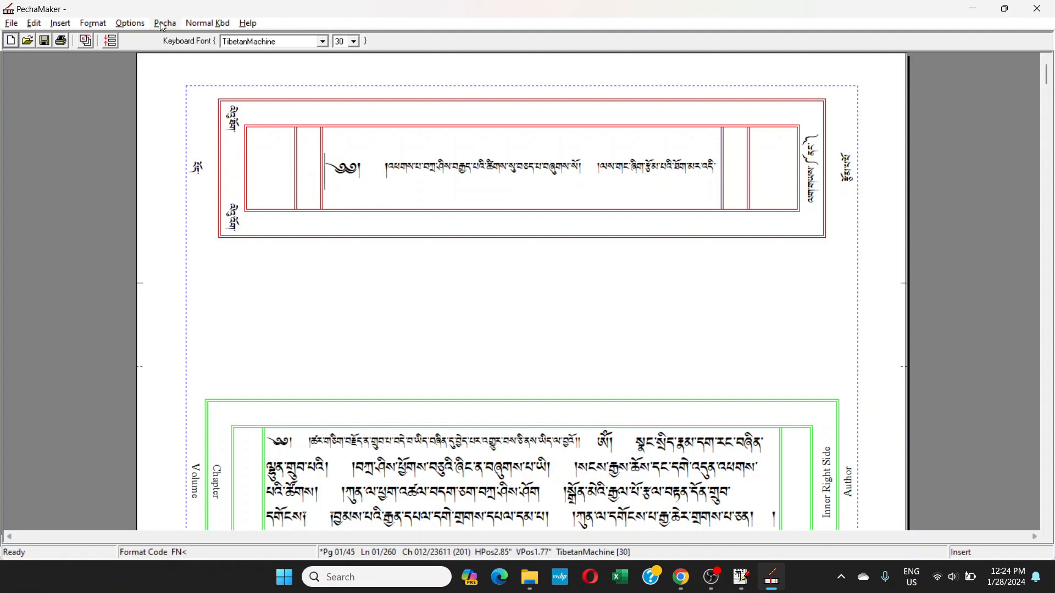
- Check the allowed range of pecha pages per sheet in the placement controls and leave without making changes
click(87, 27)
mouse_move(161, 28)
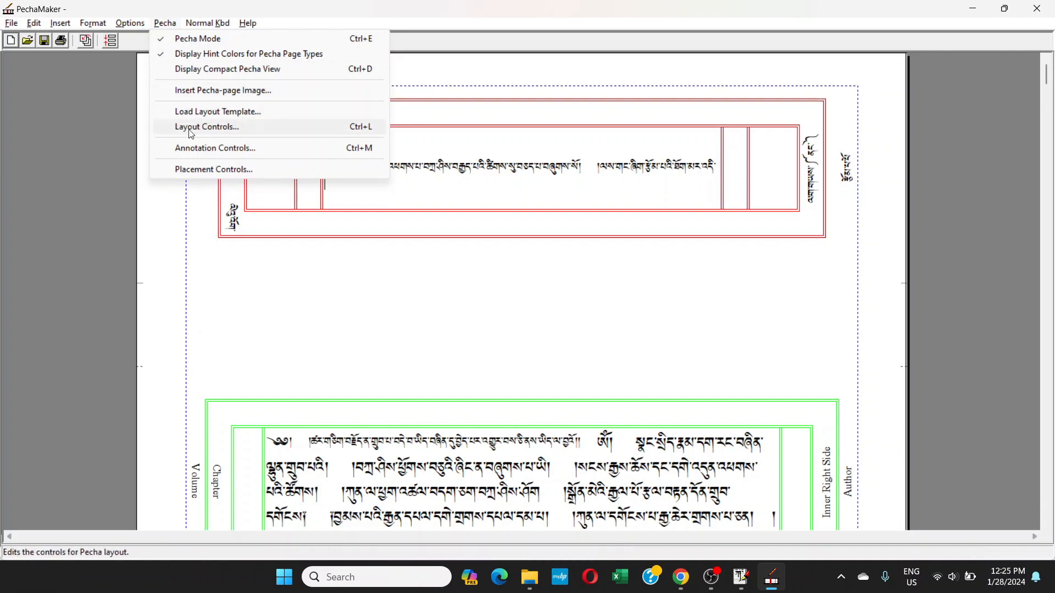
click(199, 169)
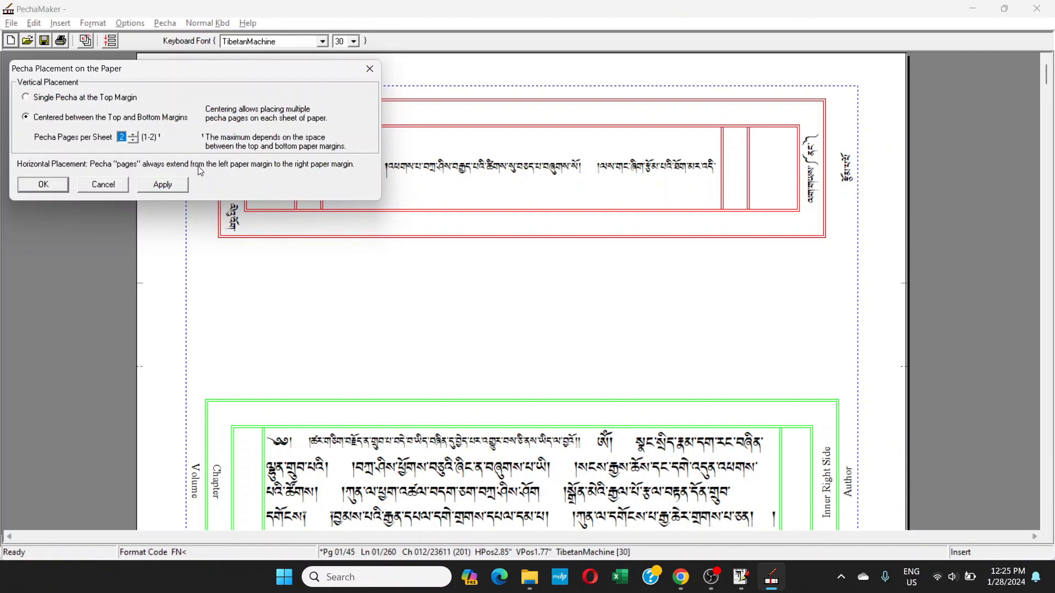
click(369, 68)
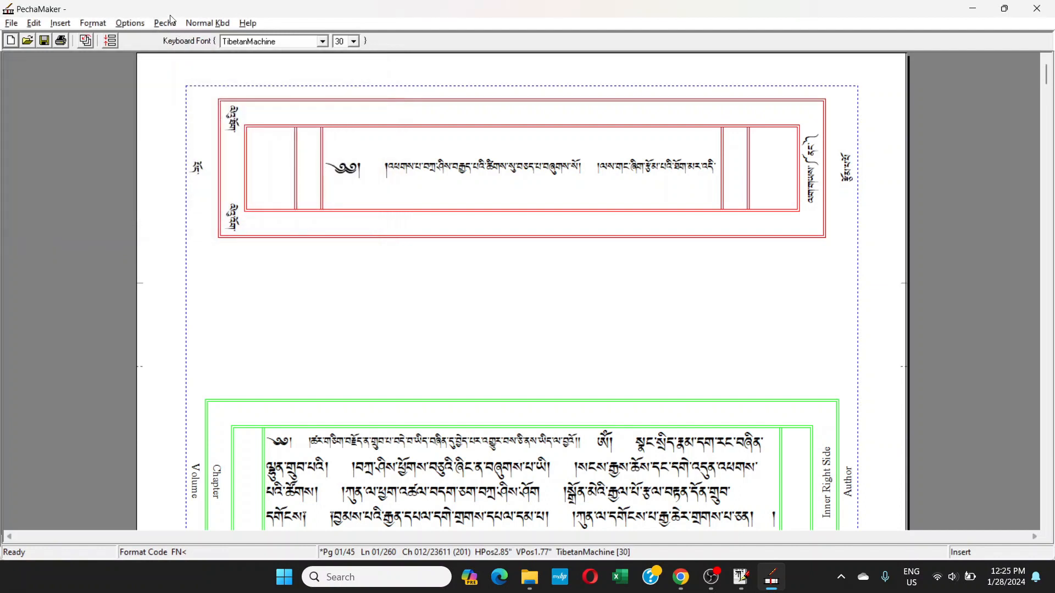
click(170, 22)
click(192, 168)
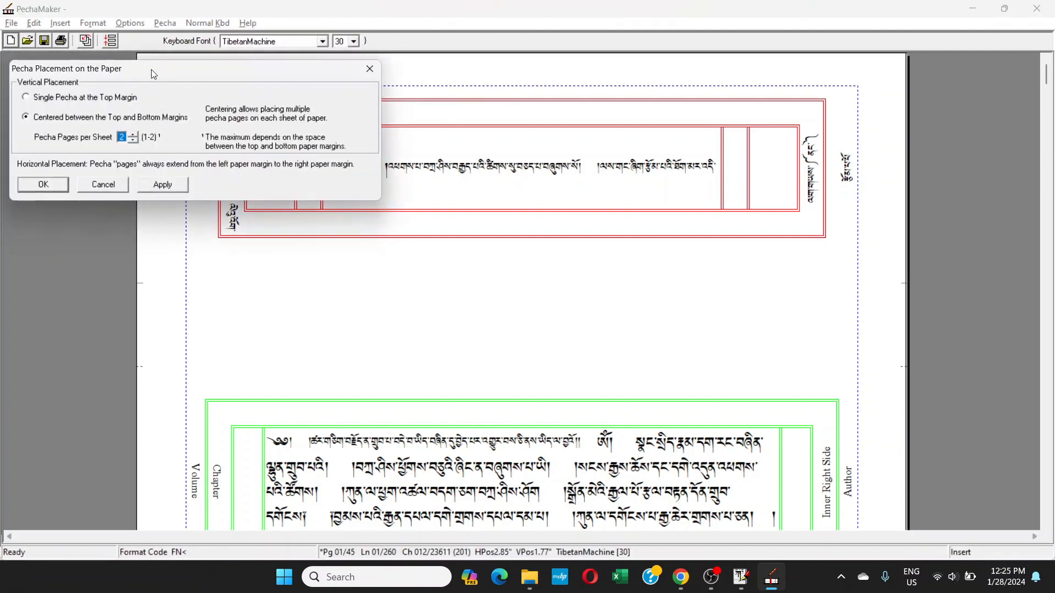
drag(153, 74, 575, 101)
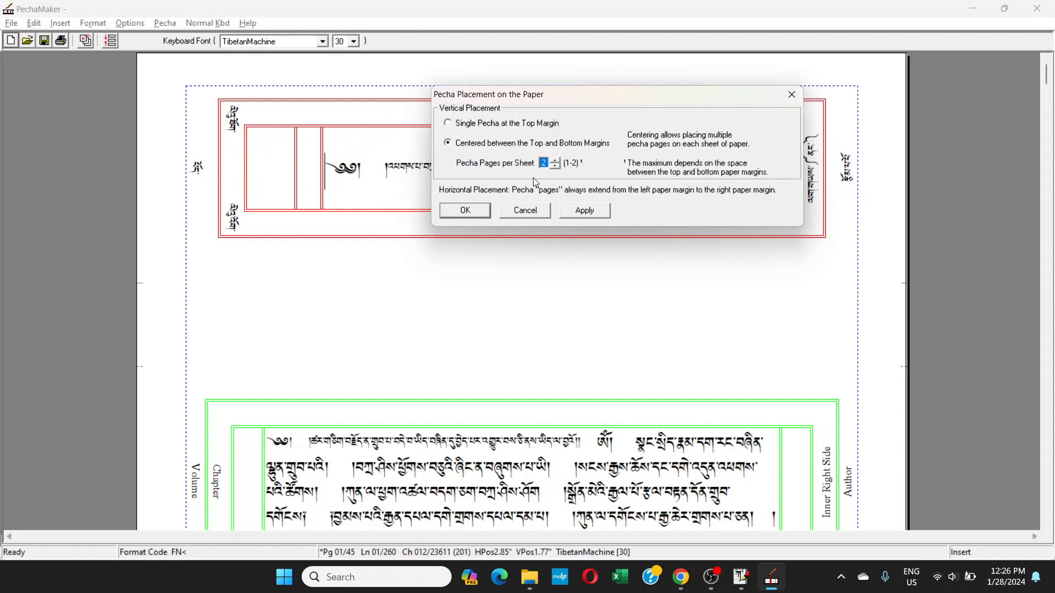
click(526, 210)
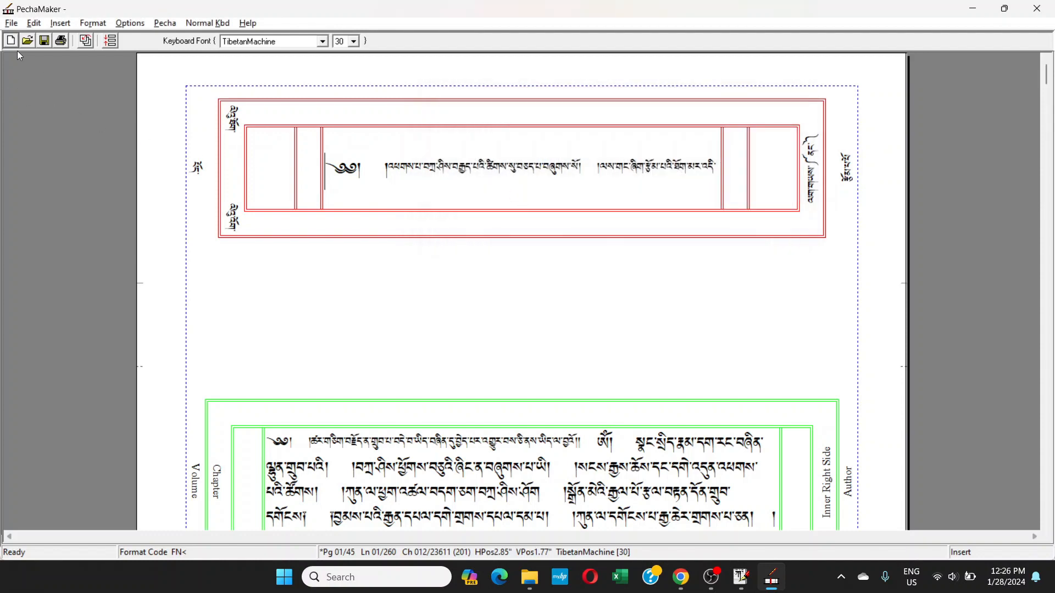
- Set the bottom and top page margins to 0.25 inches in the page setup and apply them
click(11, 24)
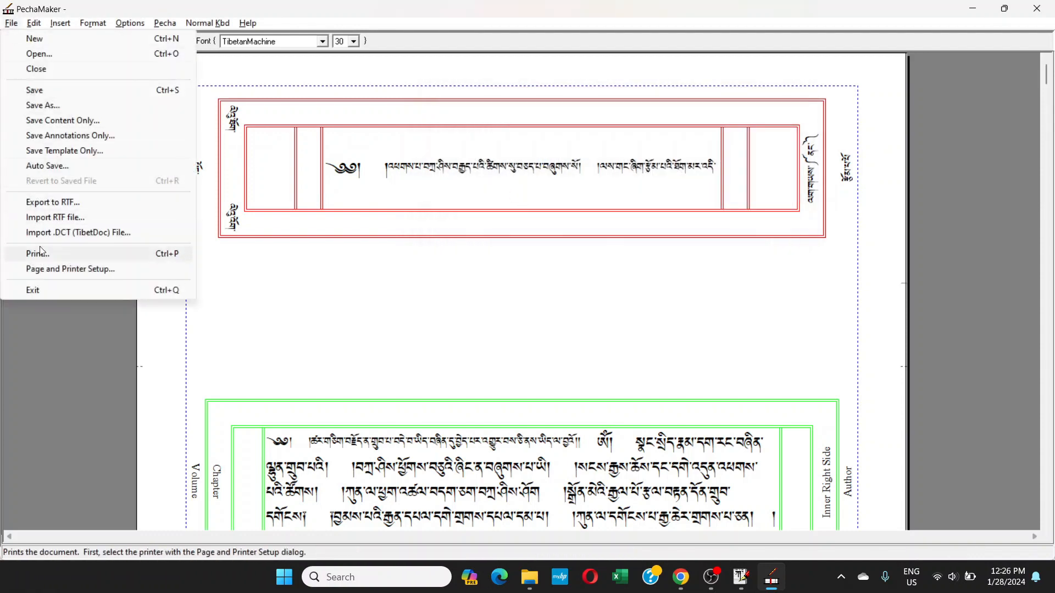
click(47, 270)
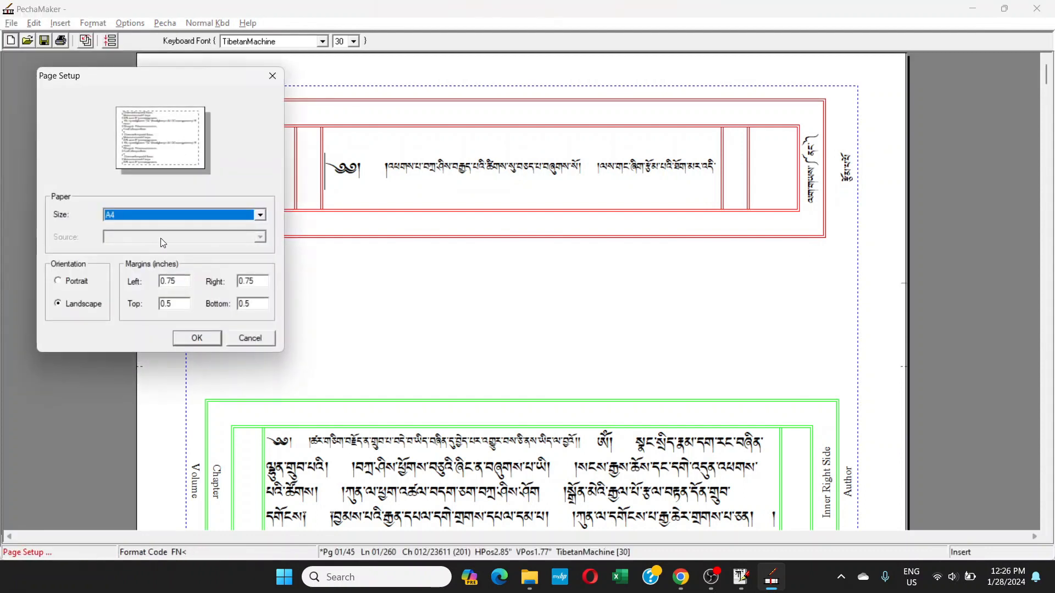
drag(216, 84, 683, 93)
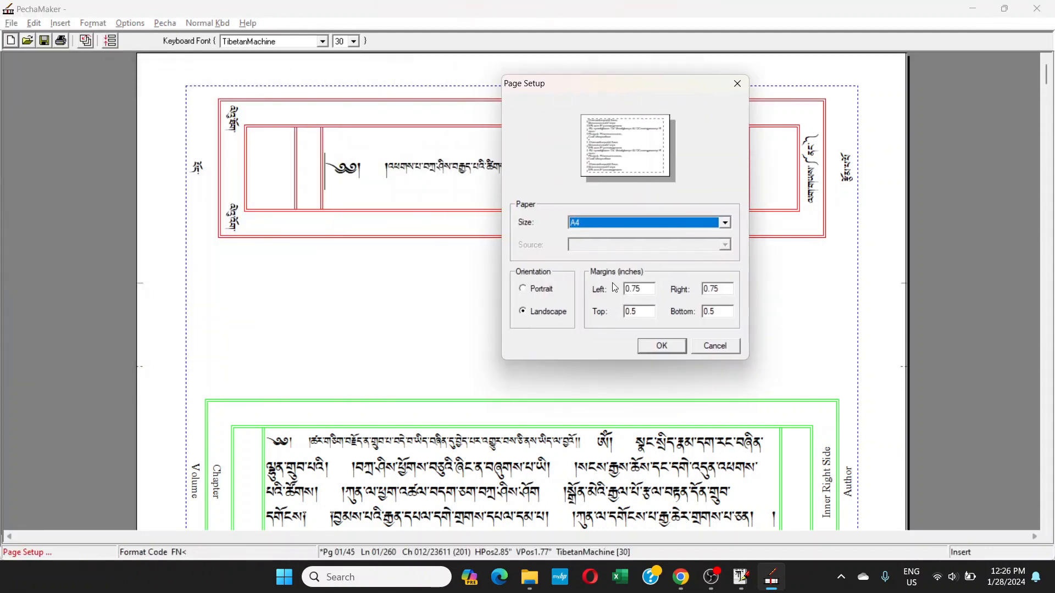
drag(644, 315, 625, 322)
click(720, 312)
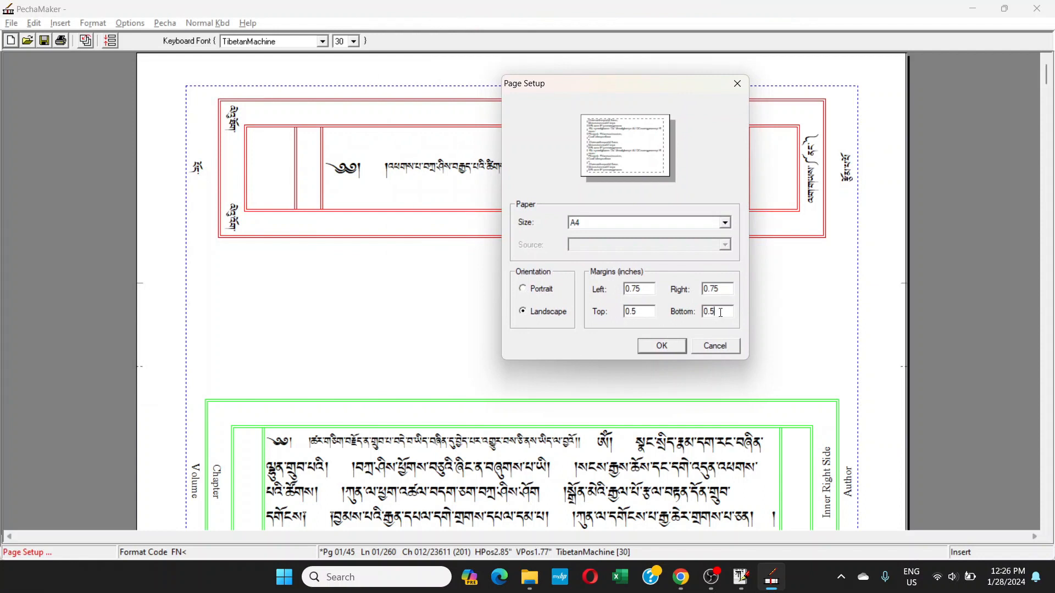
click(638, 309)
key(BackSpace)
text(25)
click(626, 312)
key(BackSpace)
text(2)
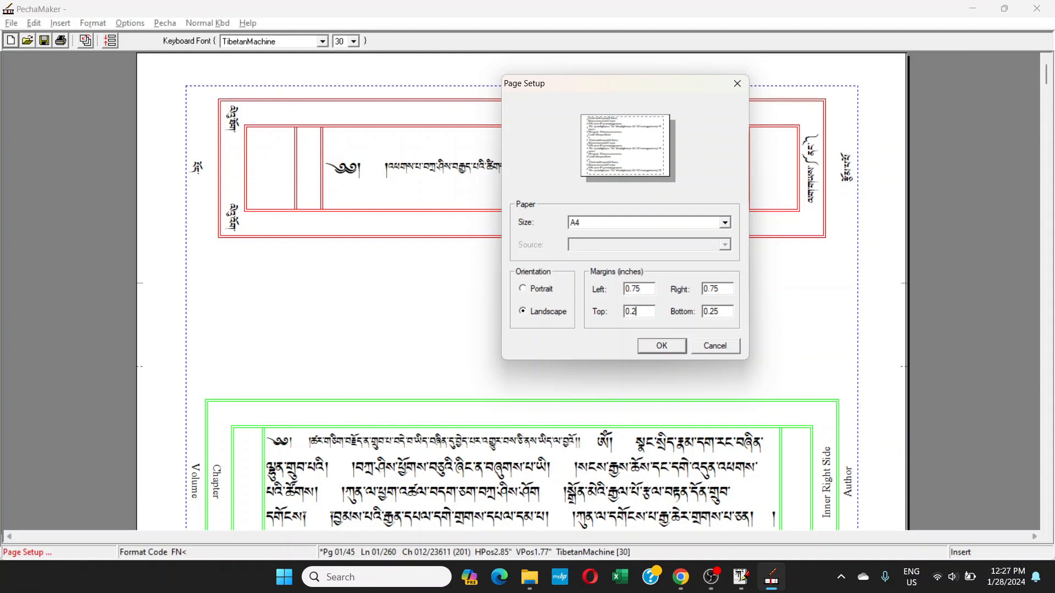
text(5)
click(657, 345)
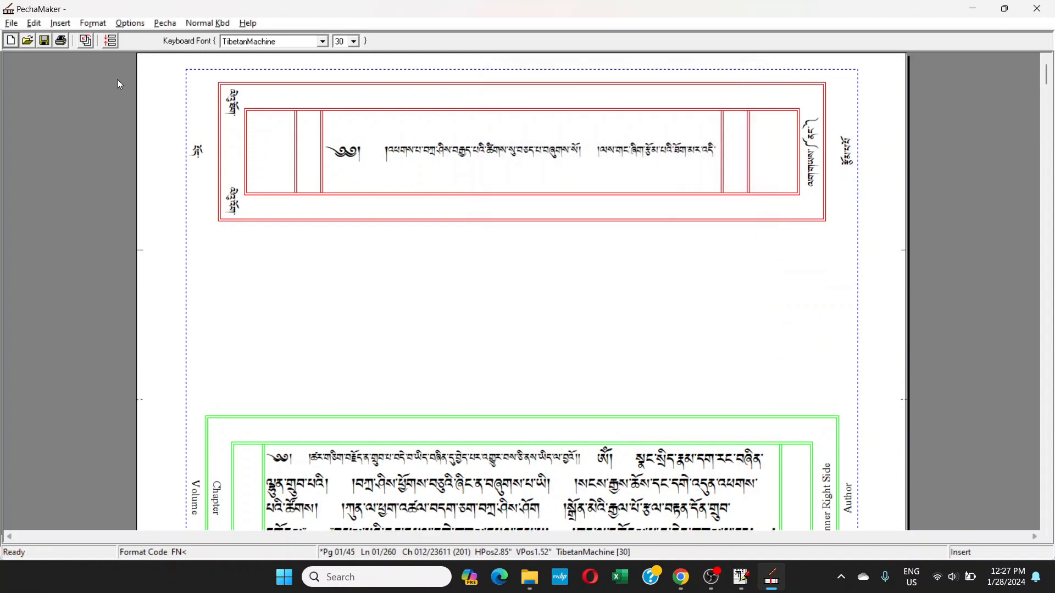
- Compare single placement at the top margin with centered placement, and apply centered placement with 3 pecha pages per sheet
click(163, 23)
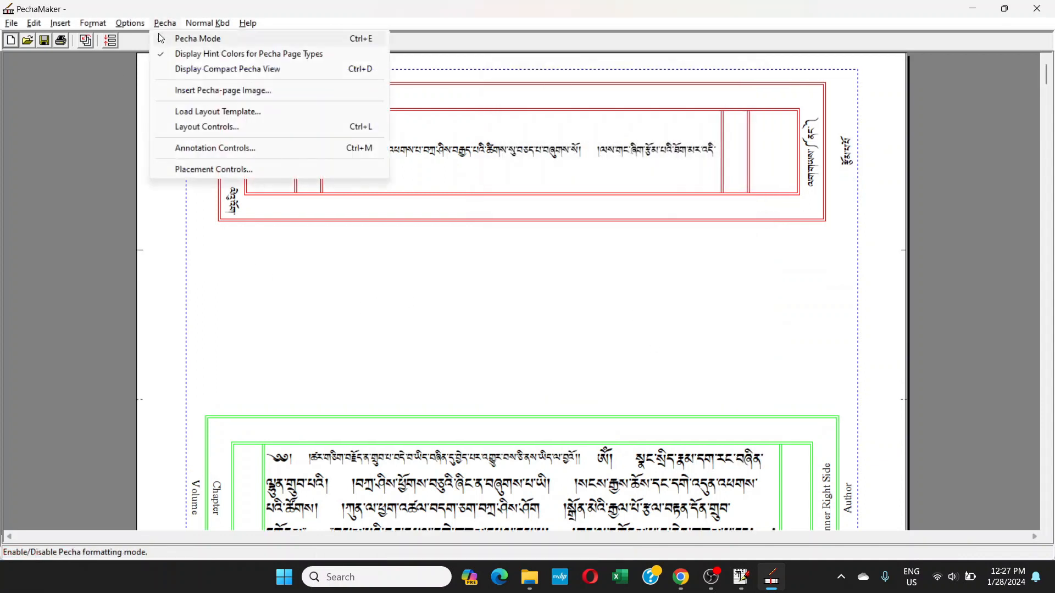
click(182, 170)
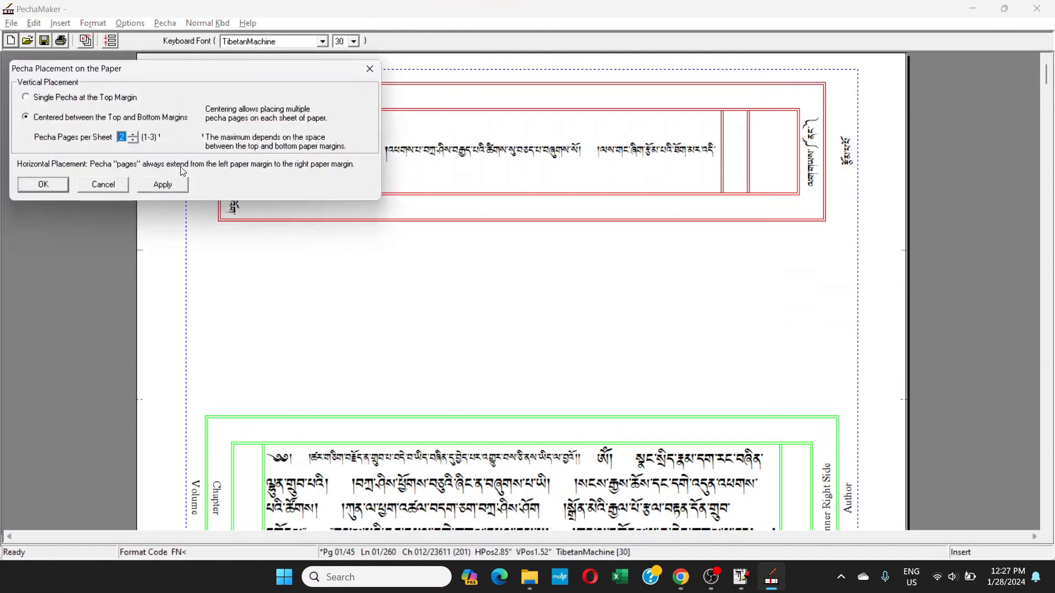
click(133, 134)
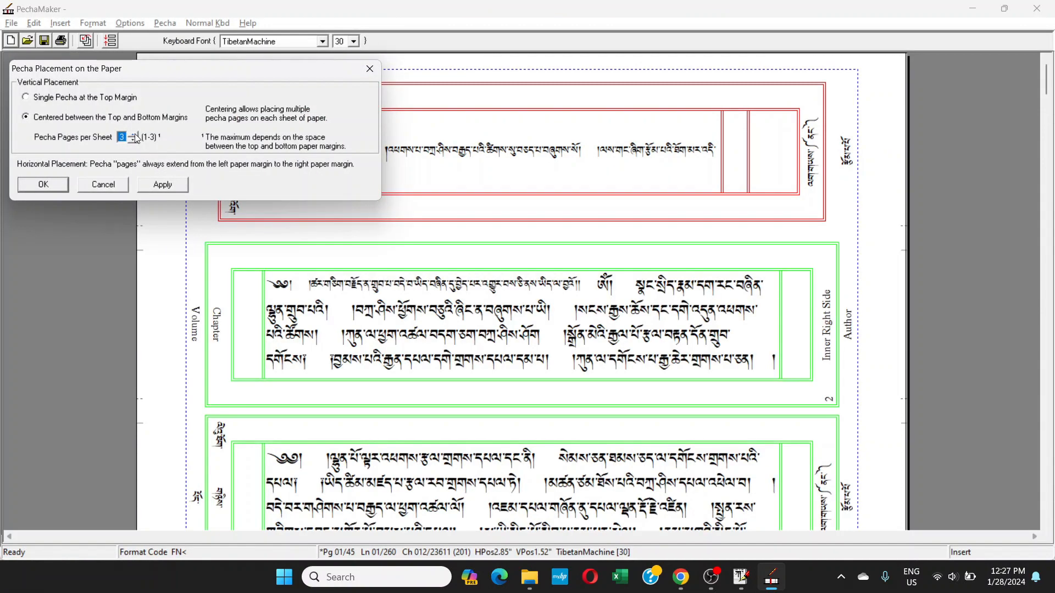
drag(140, 74, 769, 83)
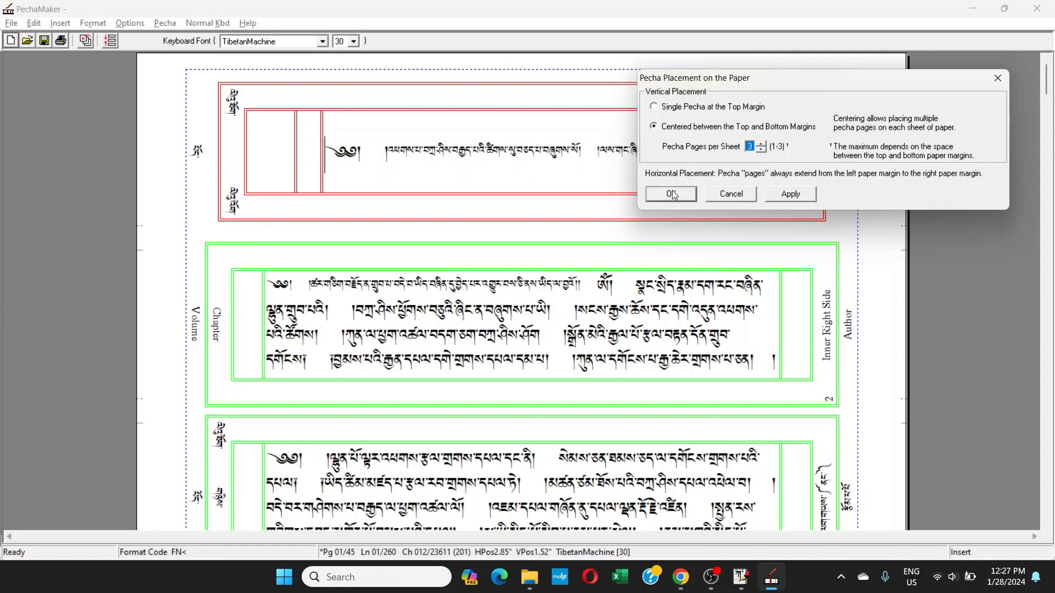
click(654, 107)
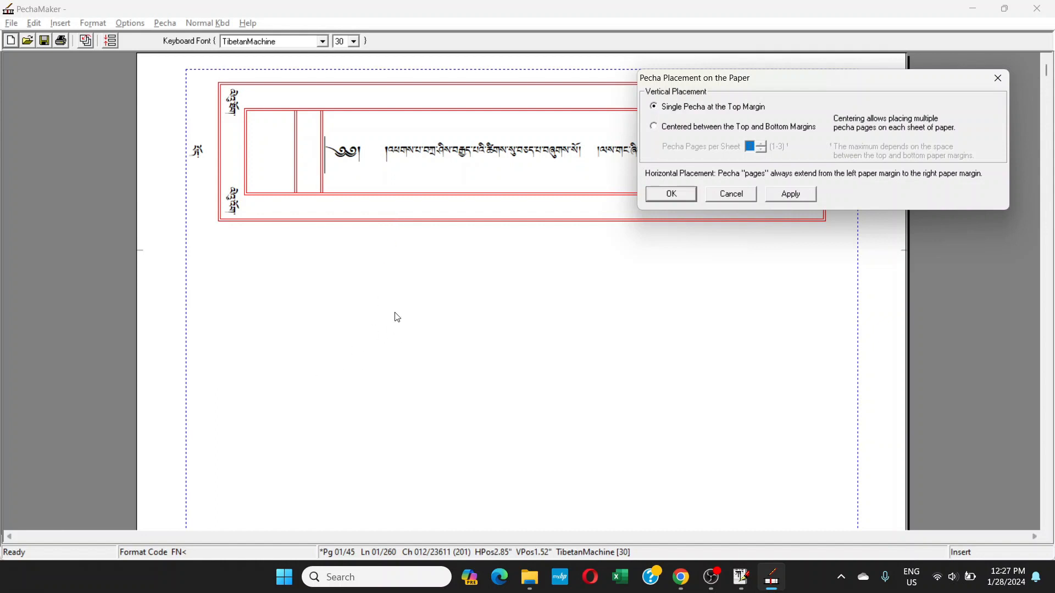
click(653, 127)
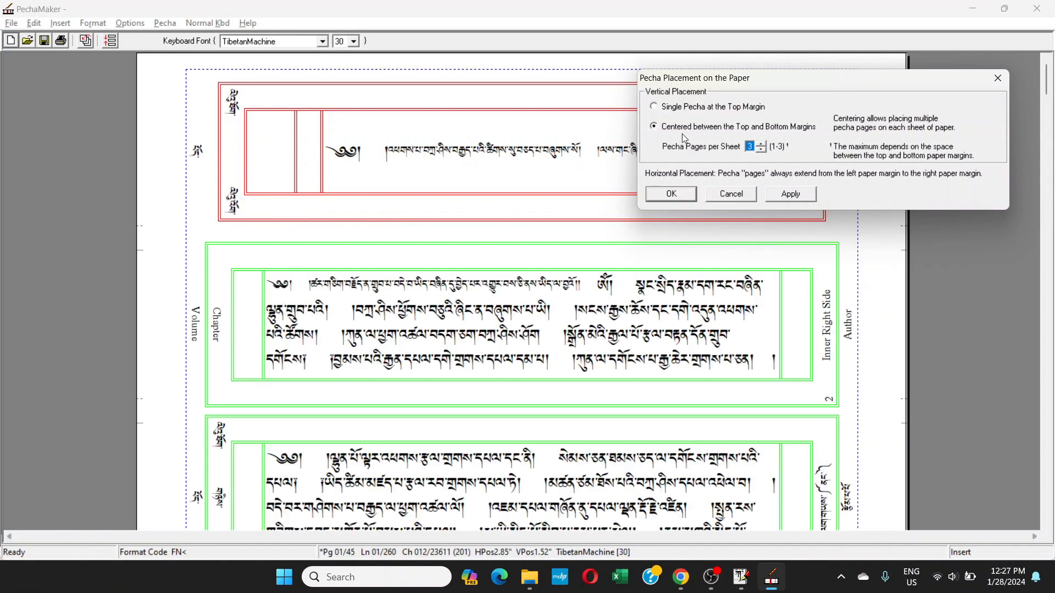
click(671, 193)
- Examine how the pecha pages fit on the first few sheets and return to the title page
scroll(734, 297, down, 5)
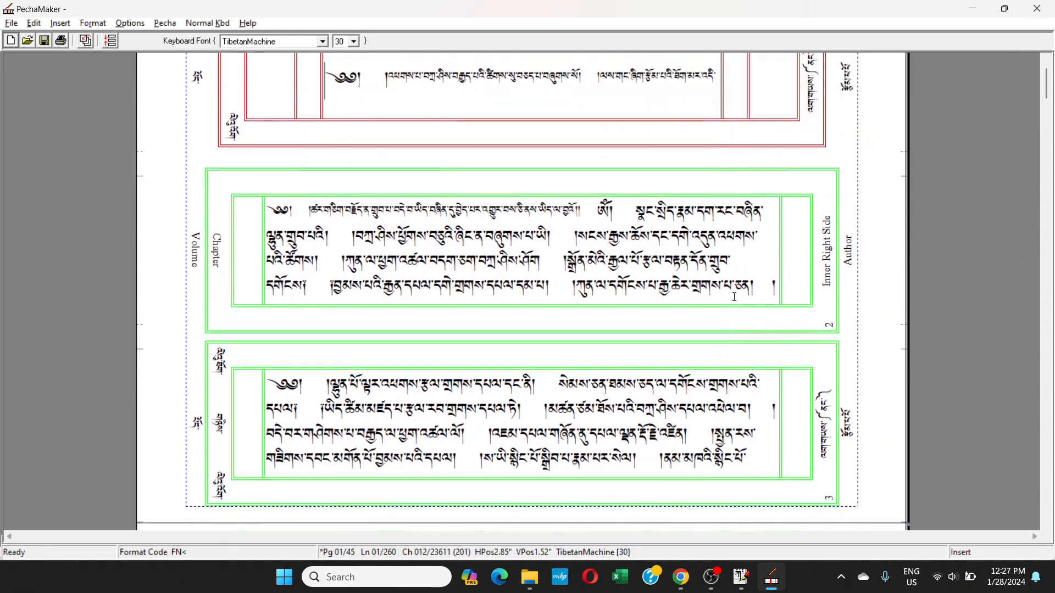
scroll(628, 276, up, 5)
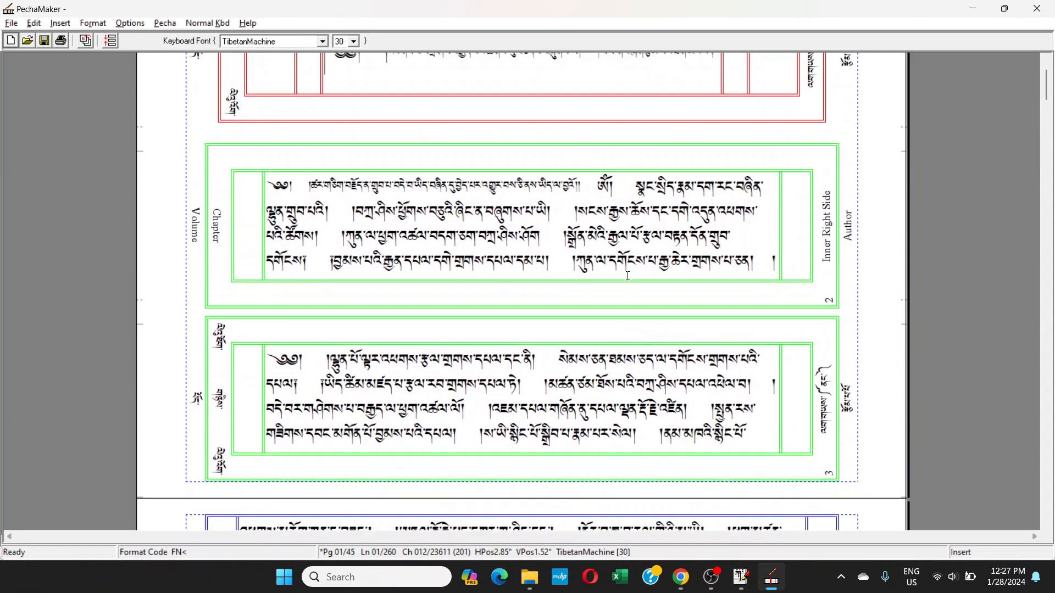
scroll(628, 276, down, 3)
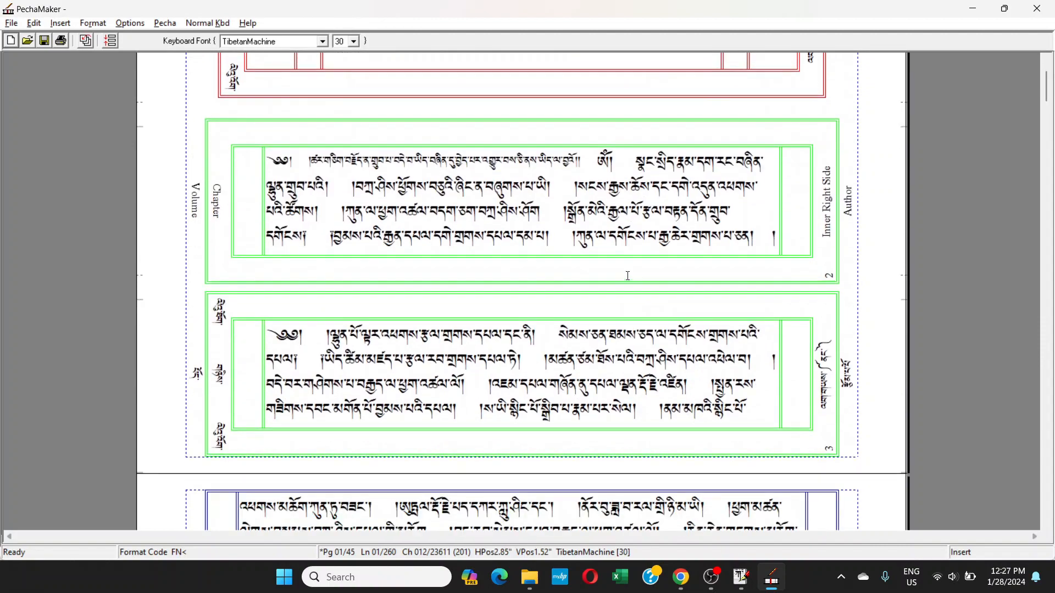
scroll(628, 276, up, 2)
scroll(628, 276, down, 2)
scroll(531, 313, down, 8)
scroll(532, 314, down, 10)
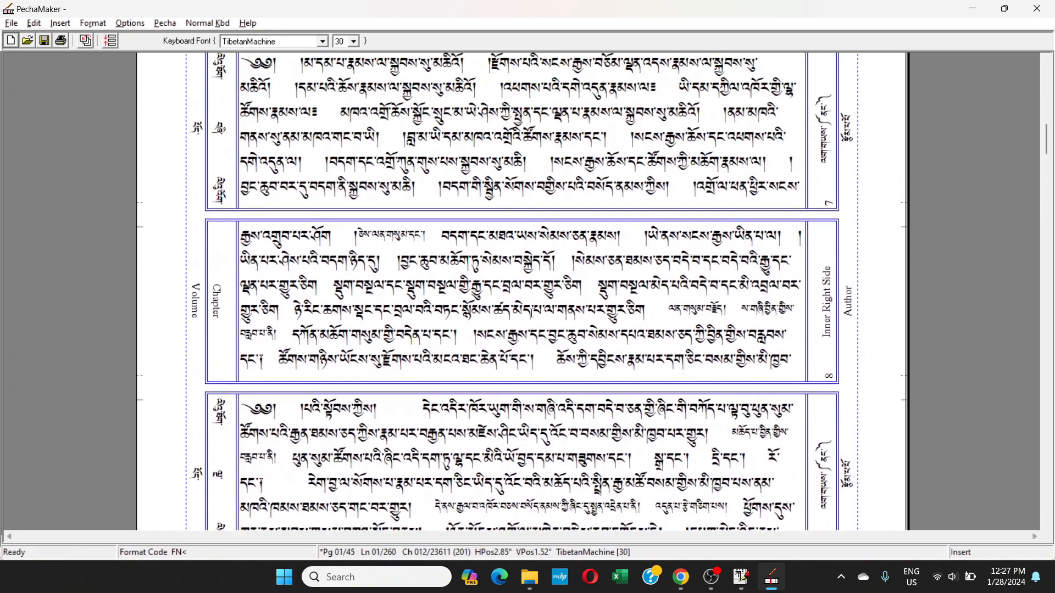
scroll(531, 313, up, 5)
scroll(532, 313, down, 5)
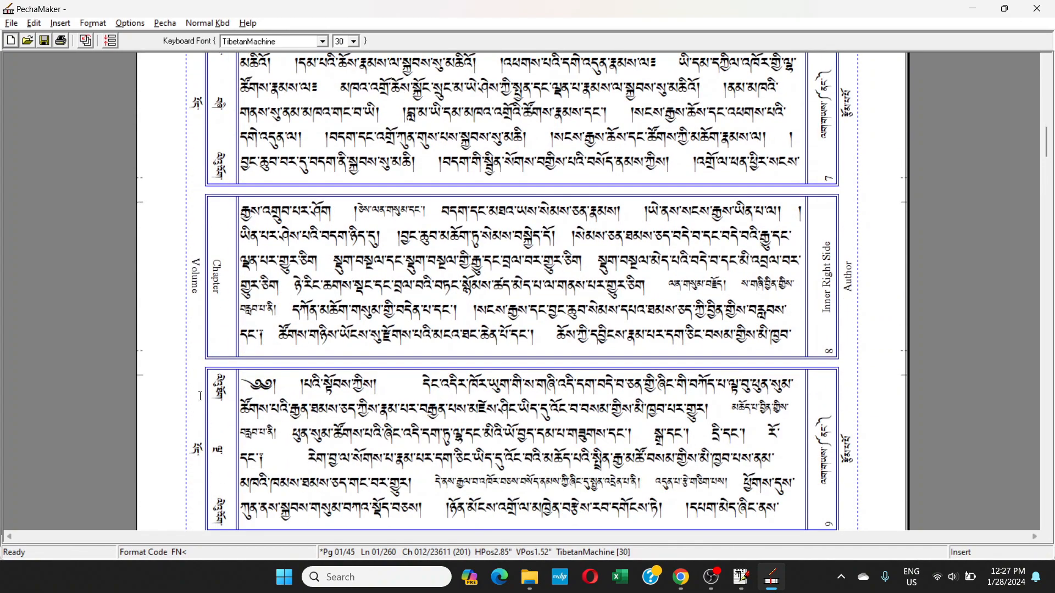
scroll(104, 315, up, 5)
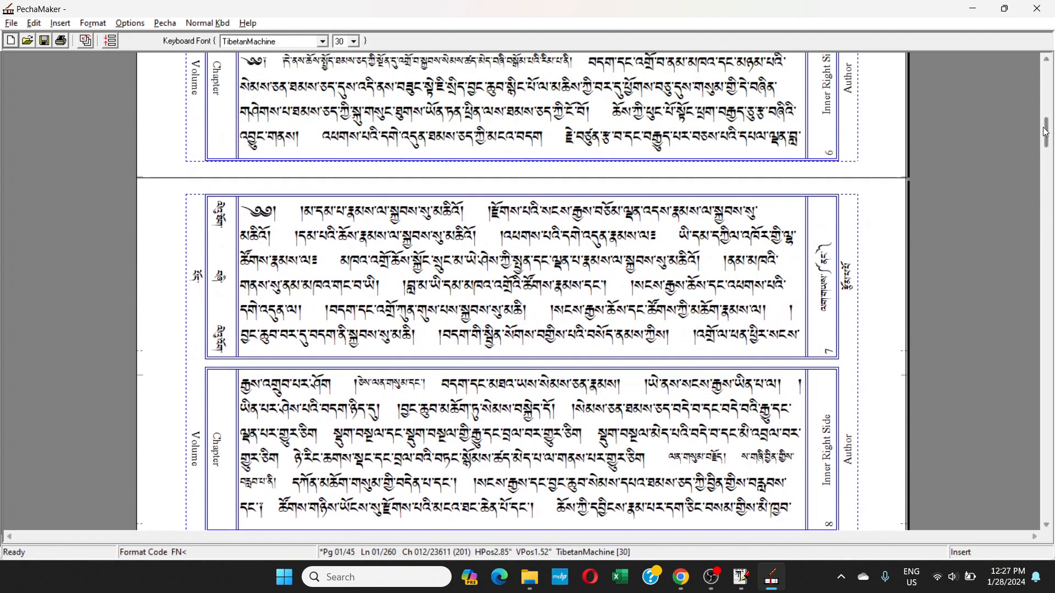
drag(1045, 132, 1045, 79)
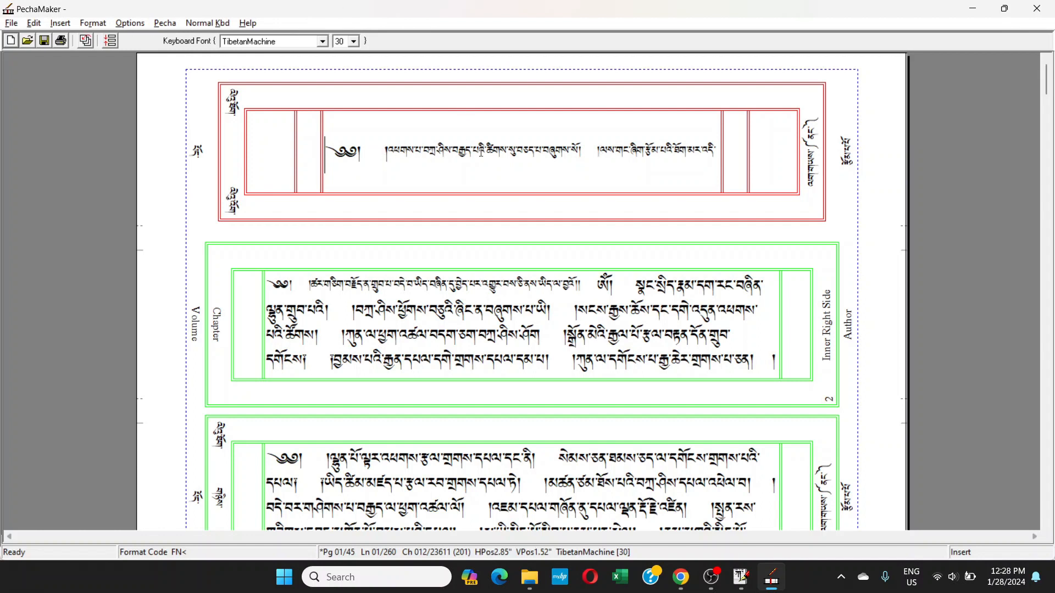
- Break the title page text just after the shad following the title, moving the remaining text onto the second pecha page
drag(334, 148, 598, 148)
click(600, 153)
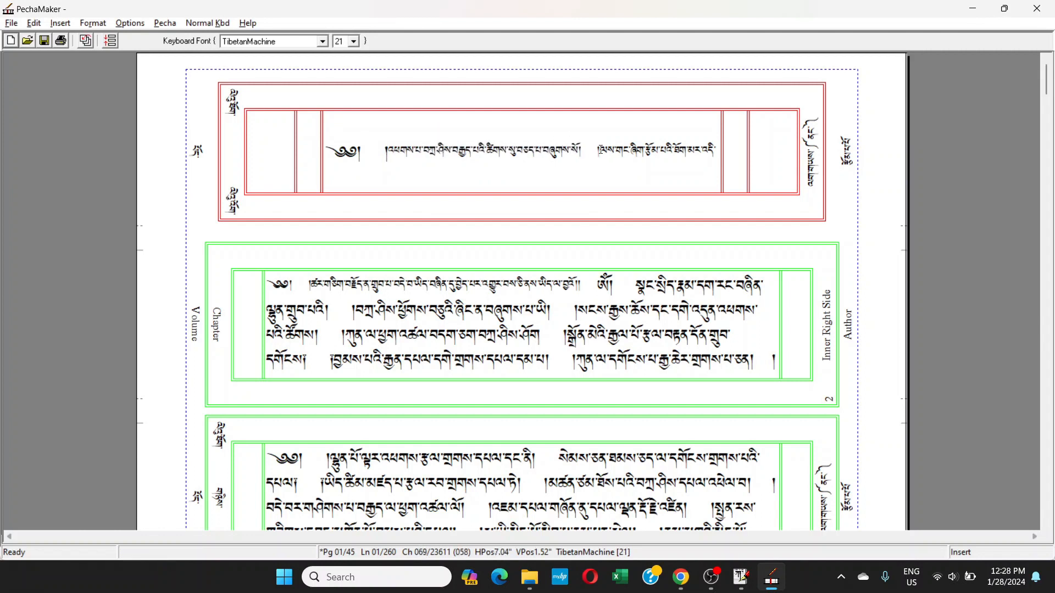
key(Left)
key(Right)
key(Return)
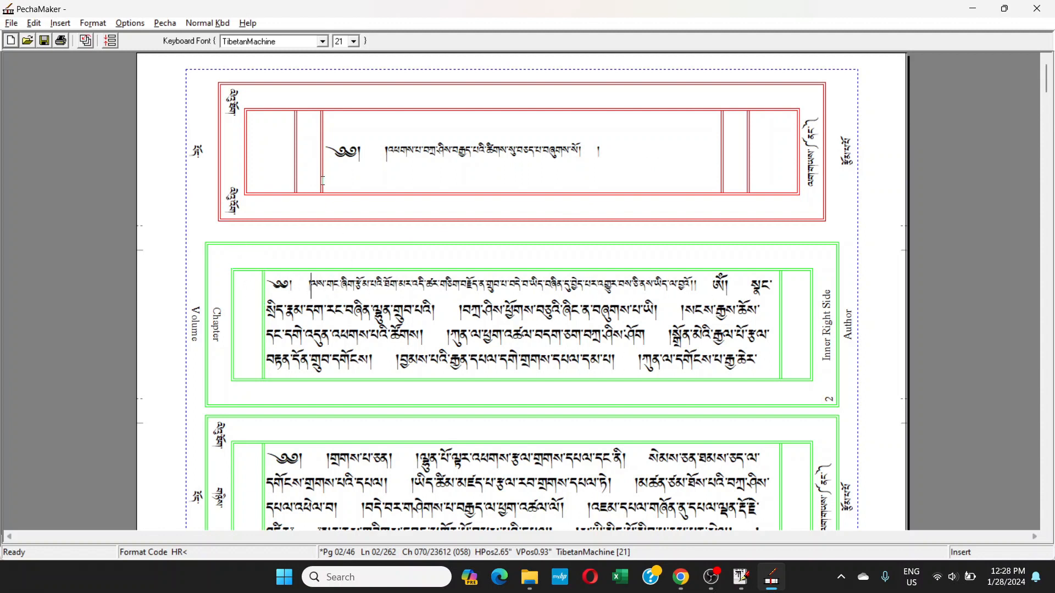
- Compare the title's font size with the body text and set the whole title line to size 30
click(333, 145)
drag(336, 144, 604, 160)
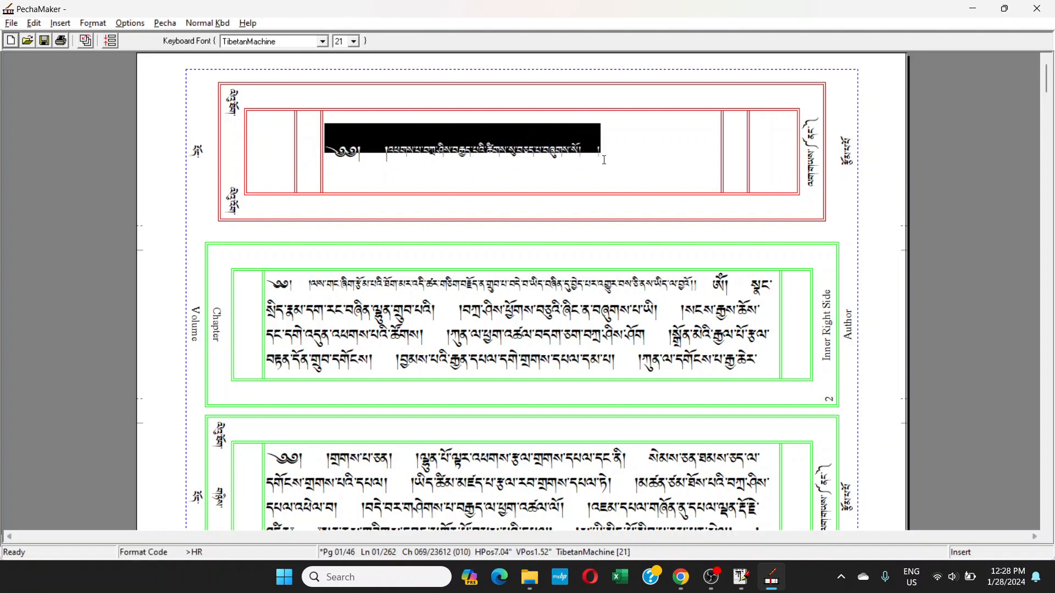
drag(479, 309, 634, 339)
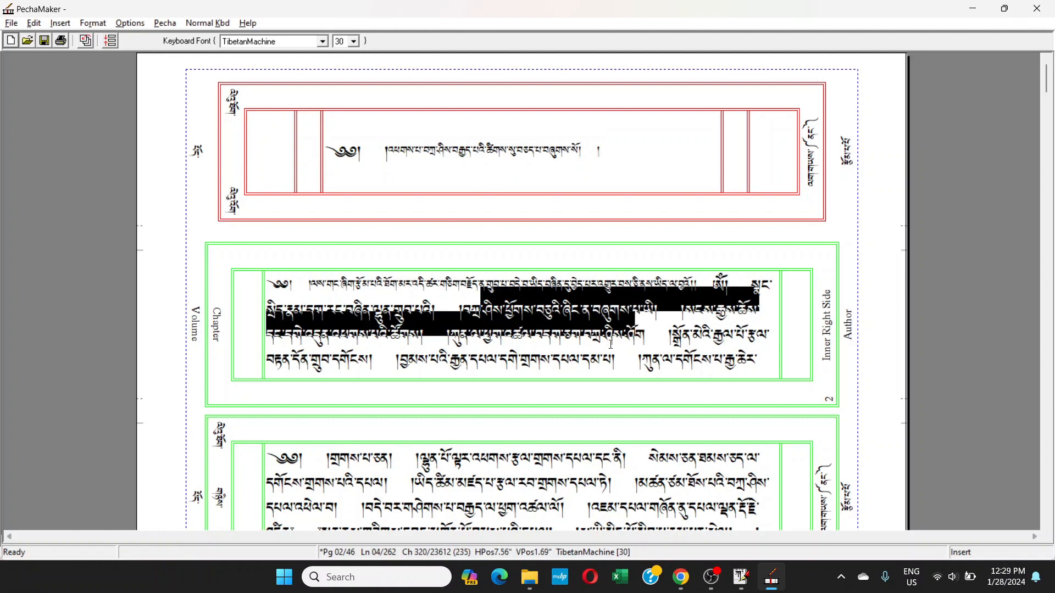
click(542, 335)
drag(330, 147, 613, 149)
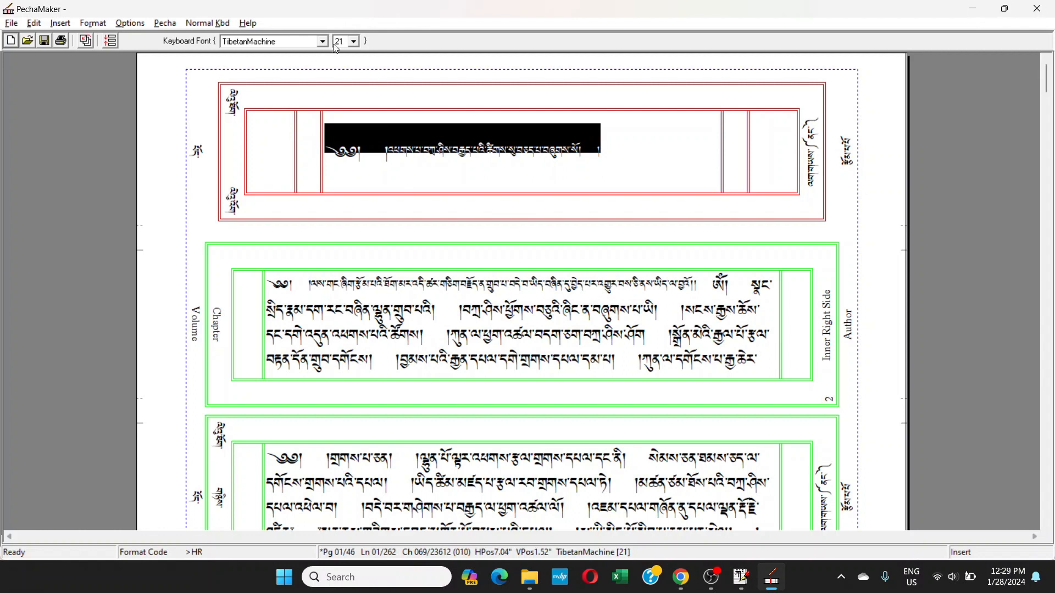
click(354, 42)
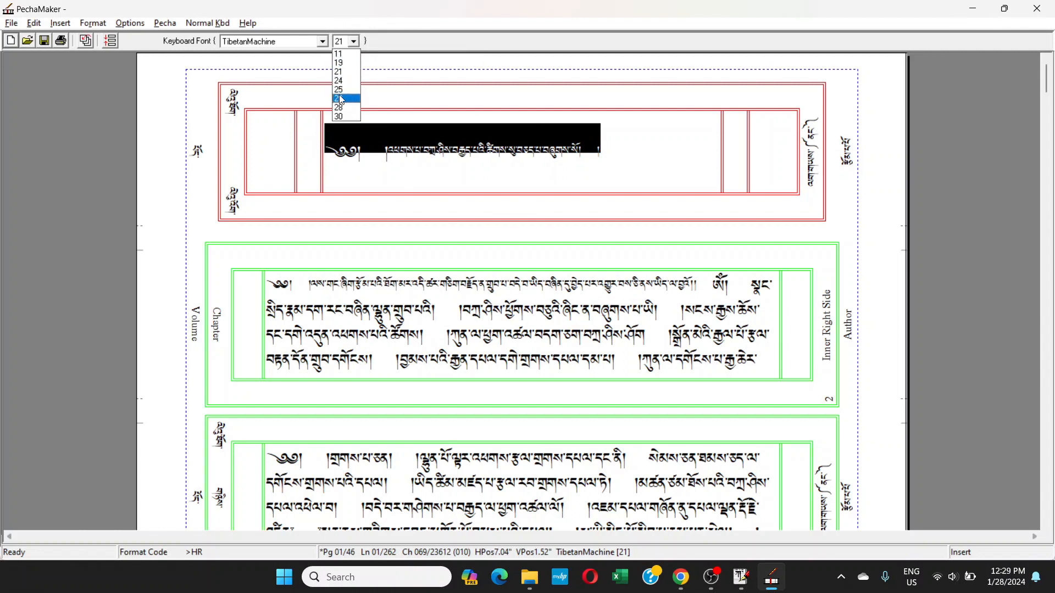
click(338, 116)
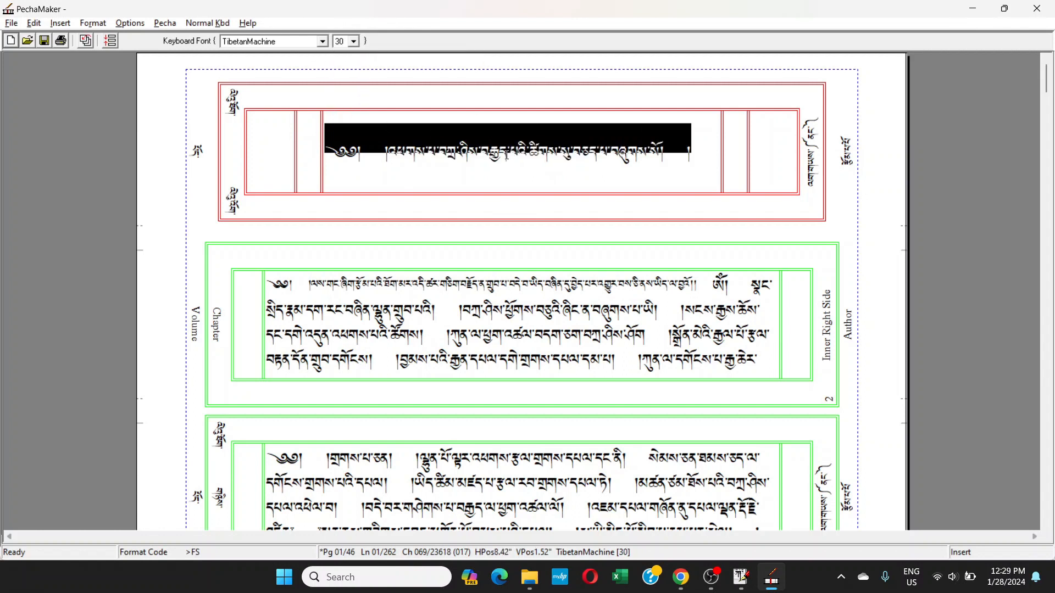
click(507, 155)
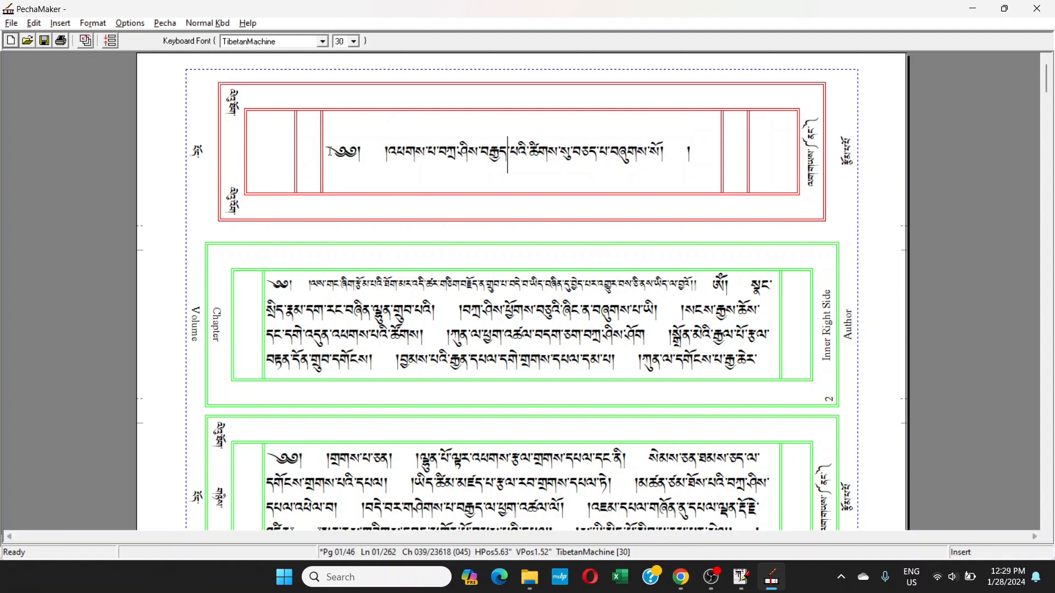
- Apply centered alignment from the start of the title line on the title page
click(328, 151)
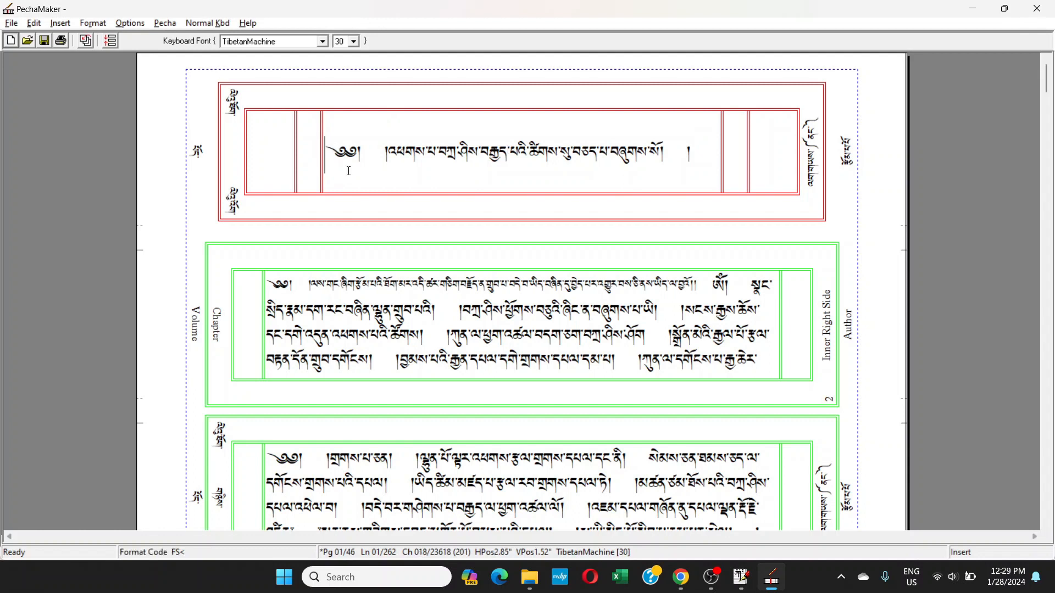
key(Down)
click(332, 147)
mouse_move(333, 147)
mouse_down()
mouse_move(383, 156)
mouse_move(331, 152)
mouse_up()
click(93, 25)
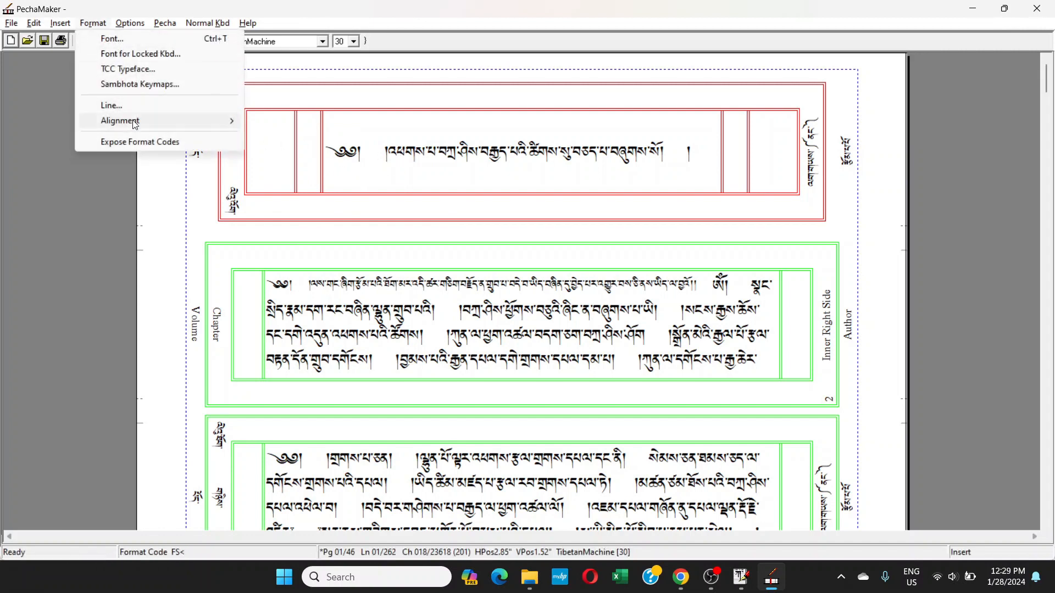
mouse_move(165, 122)
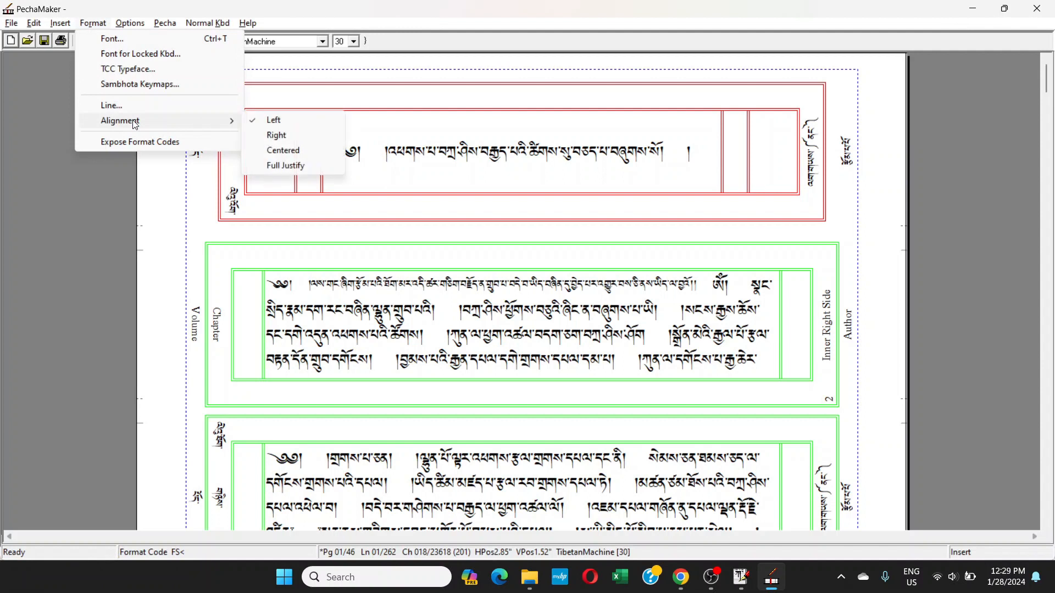
click(283, 151)
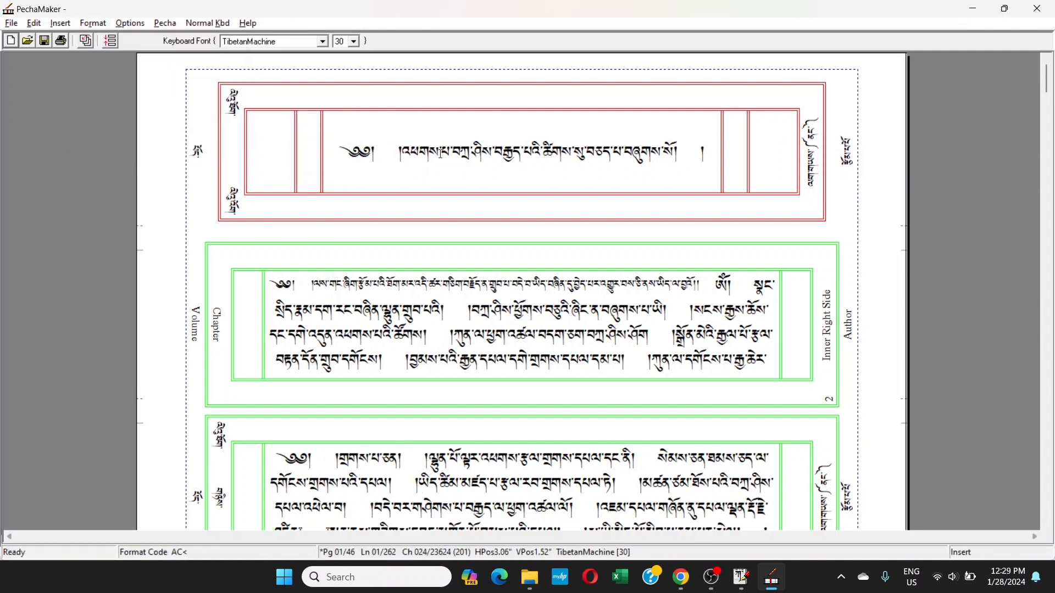
- Examine the title line and the alignment of the text on the following pecha pages, including the small opening text on page 2
drag(341, 144, 719, 161)
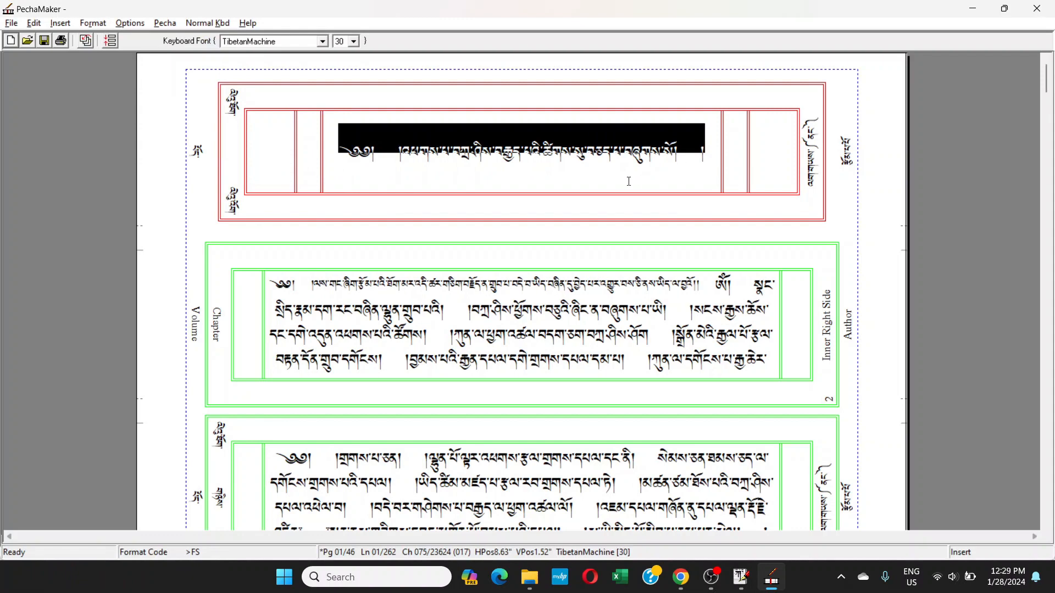
click(555, 161)
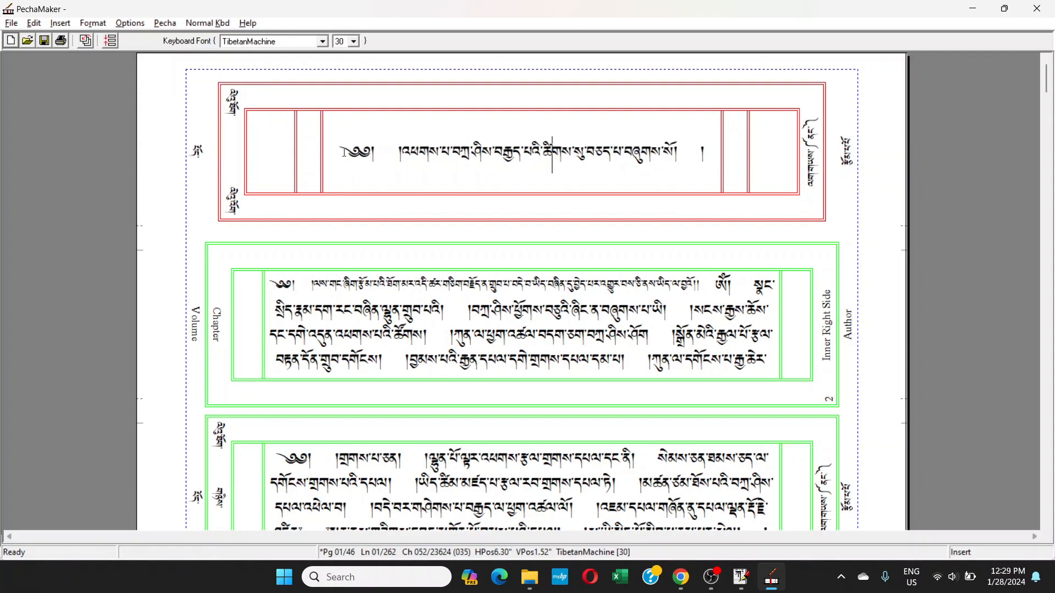
drag(341, 151, 514, 156)
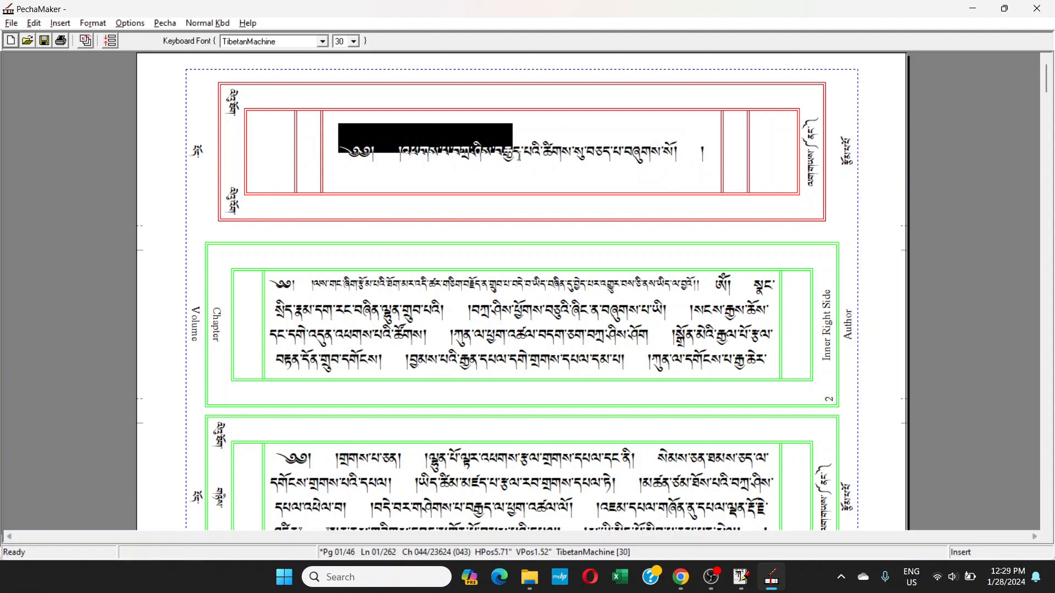
click(561, 156)
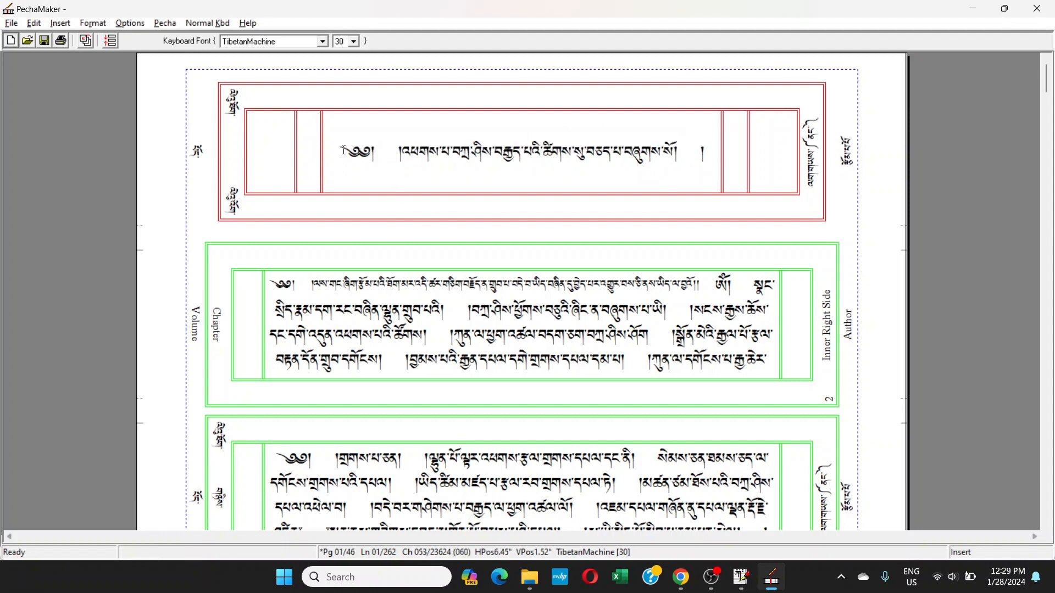
scroll(550, 346, down, 4)
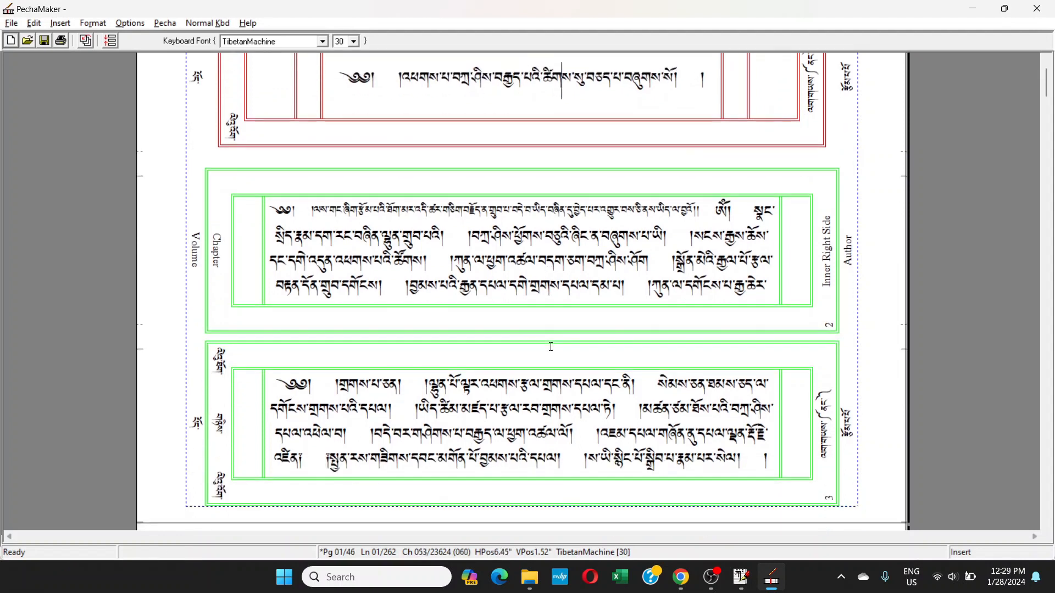
scroll(625, 346, down, 3)
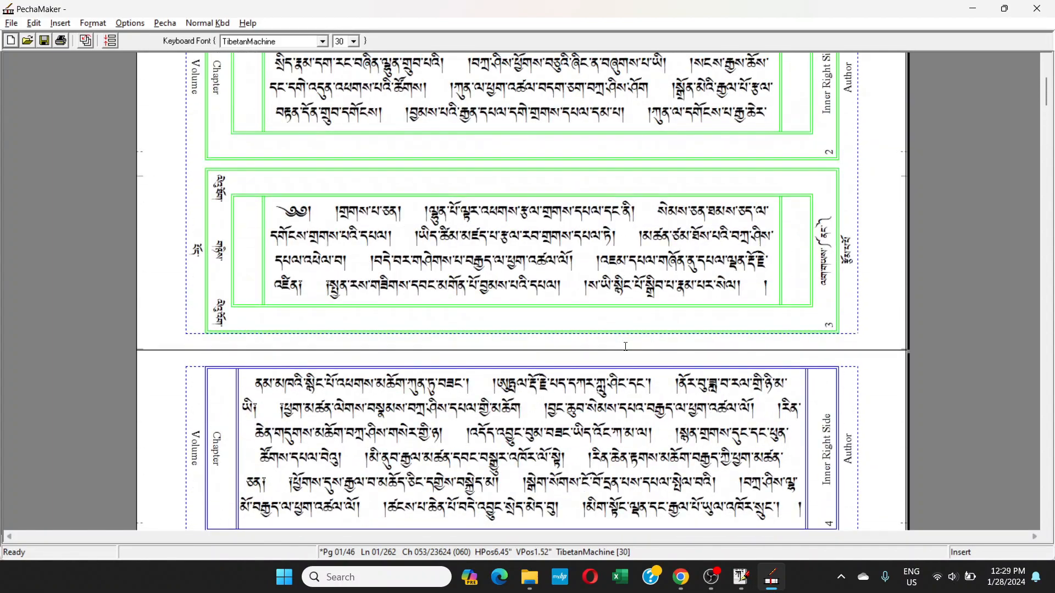
scroll(625, 346, up, 7)
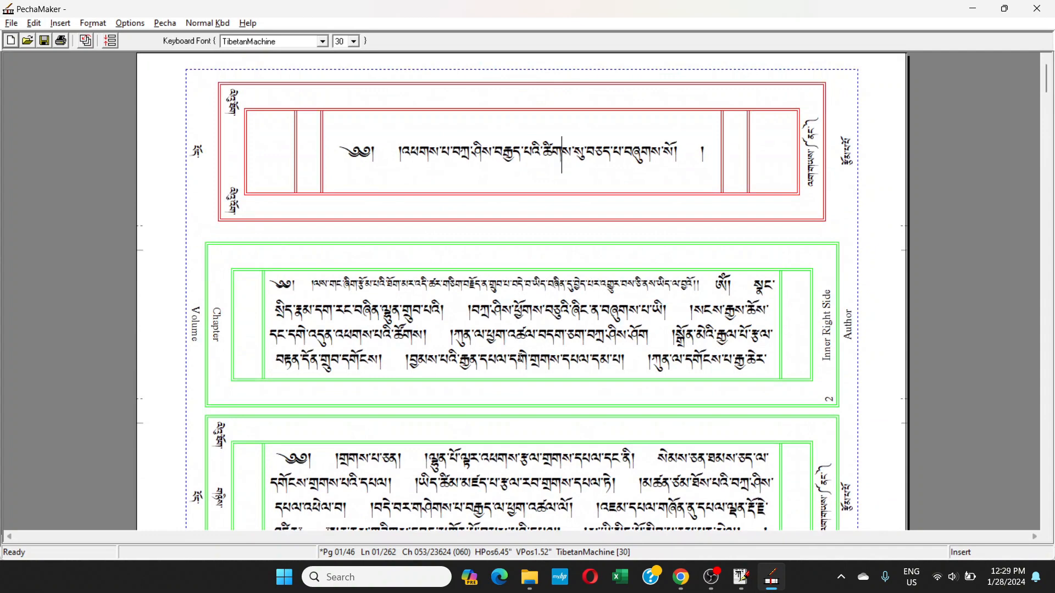
click(306, 284)
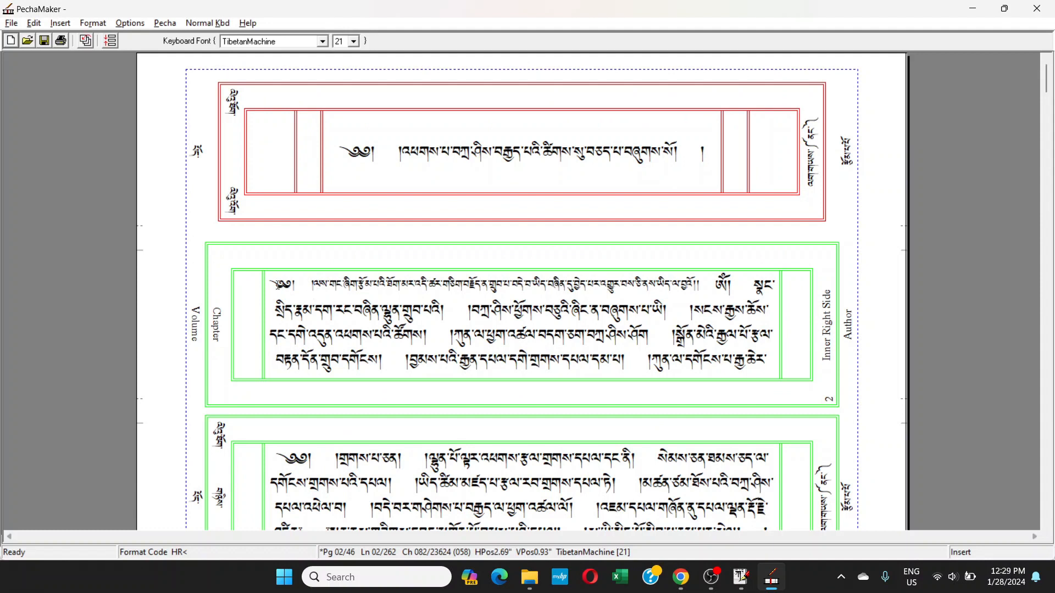
drag(318, 284, 353, 285)
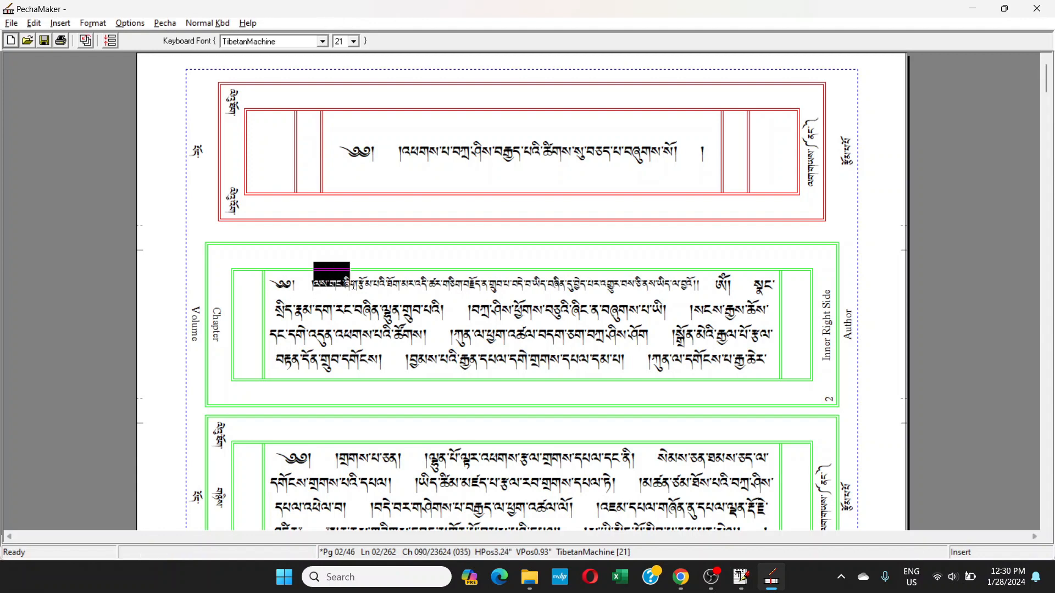
scroll(346, 429, down, 5)
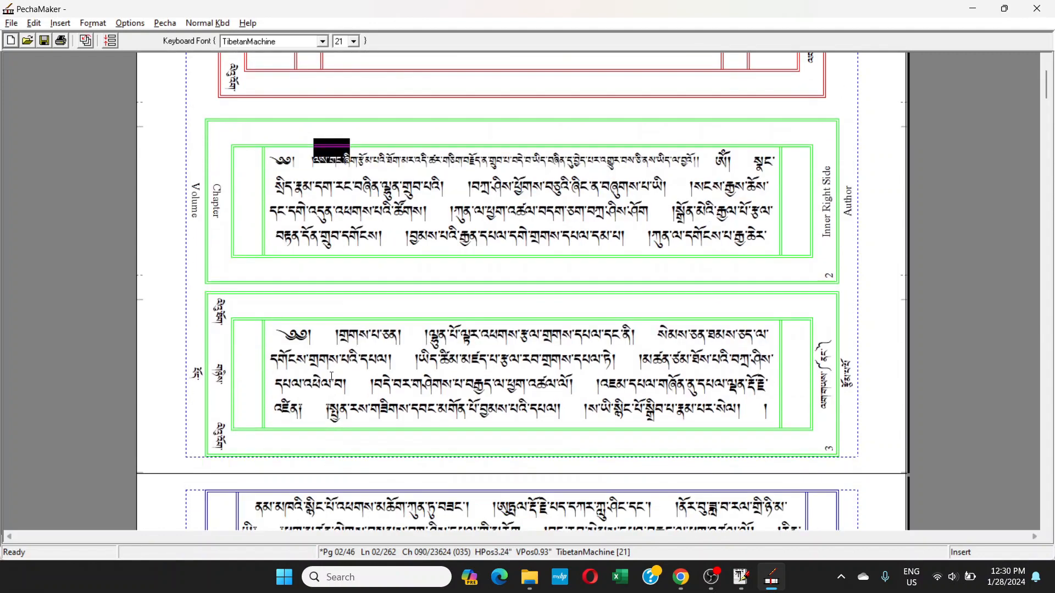
- Apply full justify alignment from the start of the small text following the opening head mark on page 2
click(341, 333)
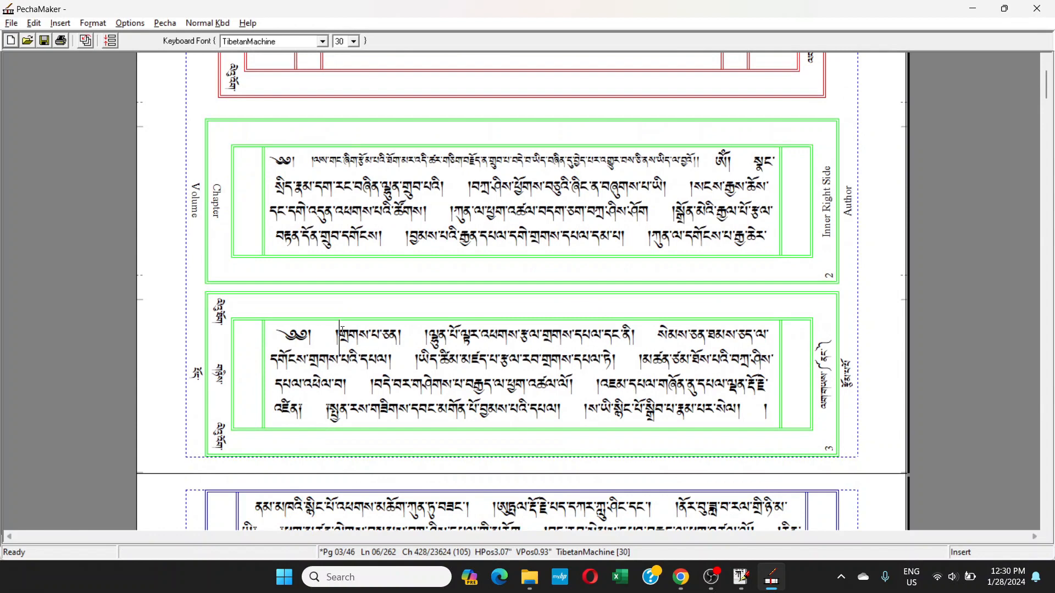
scroll(342, 330, down, 7)
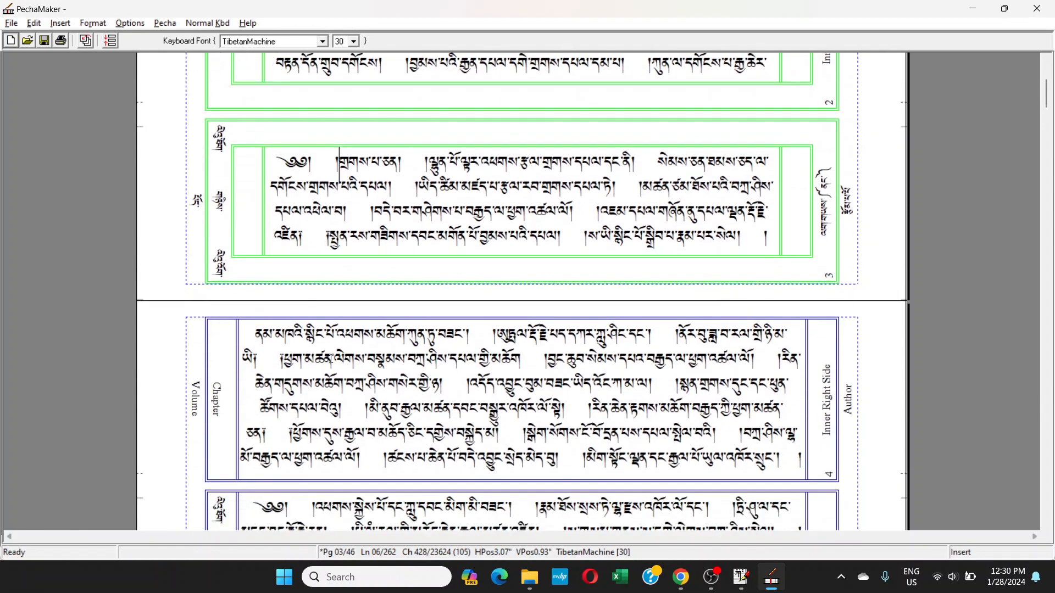
click(257, 333)
scroll(346, 182, up, 4)
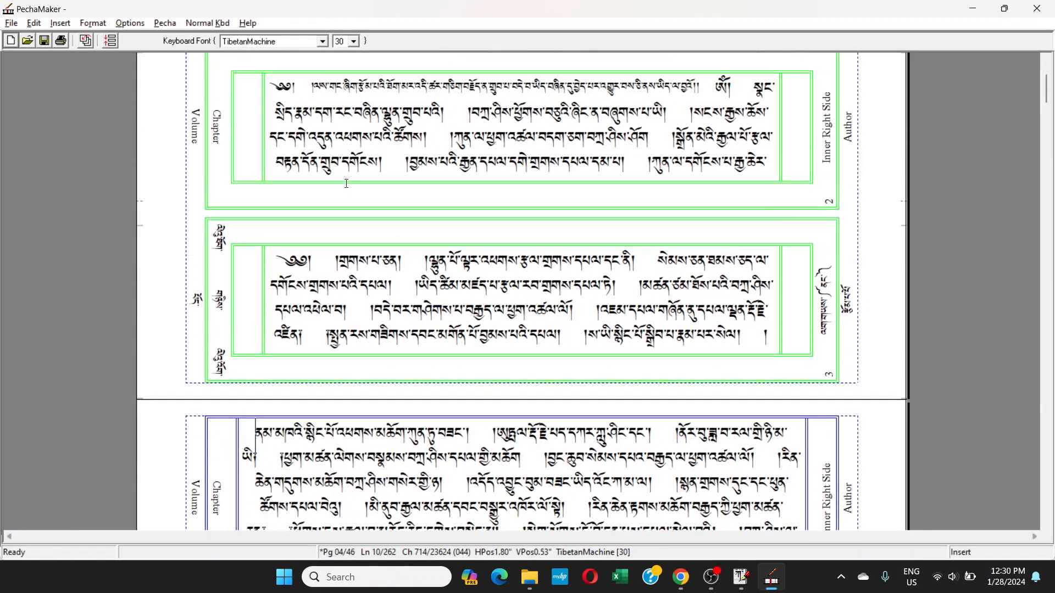
scroll(346, 183, up, 7)
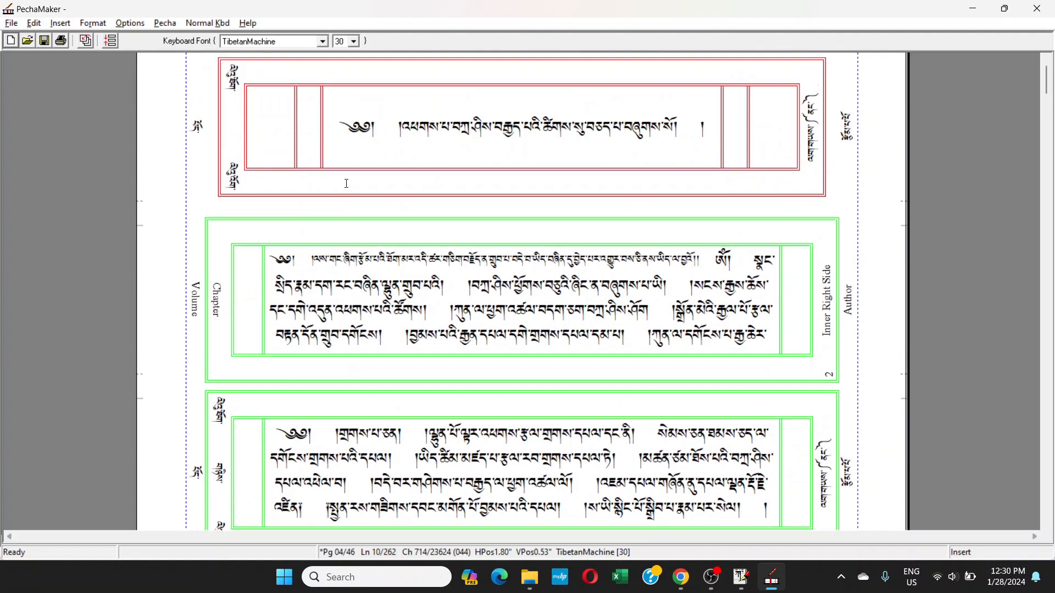
click(314, 259)
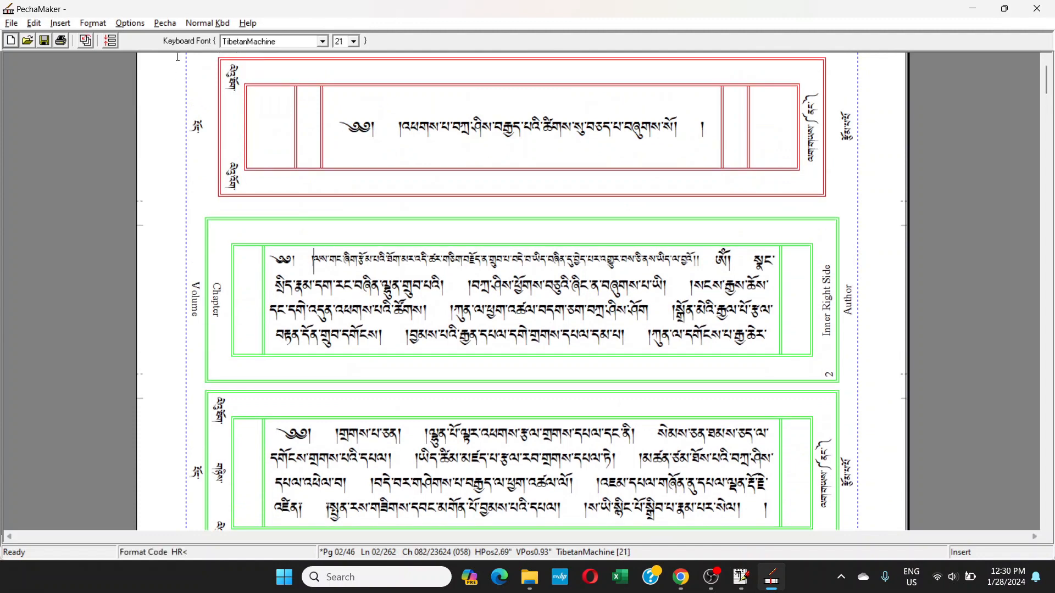
click(92, 24)
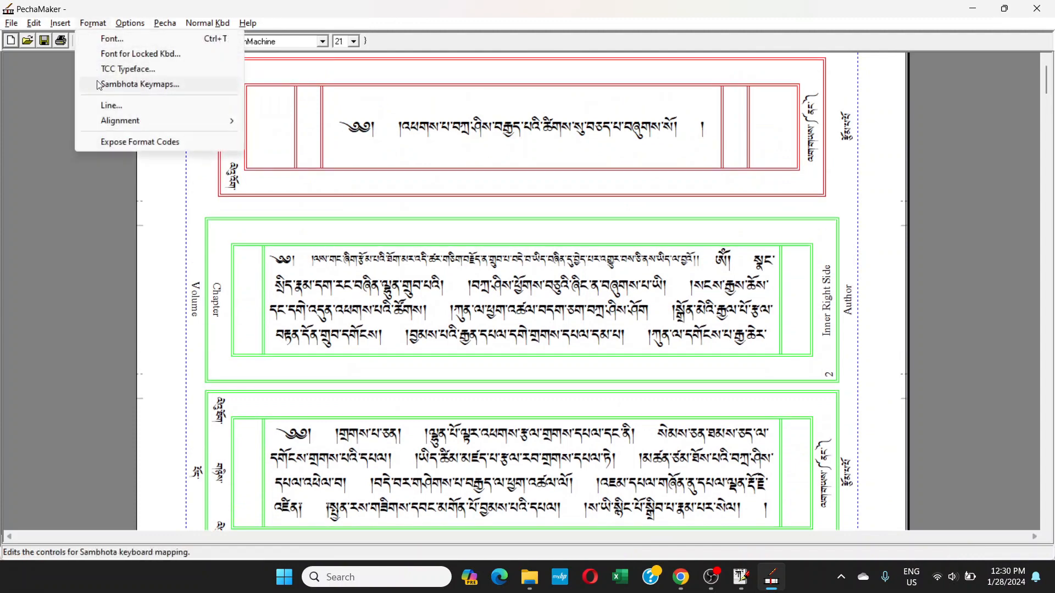
mouse_move(124, 122)
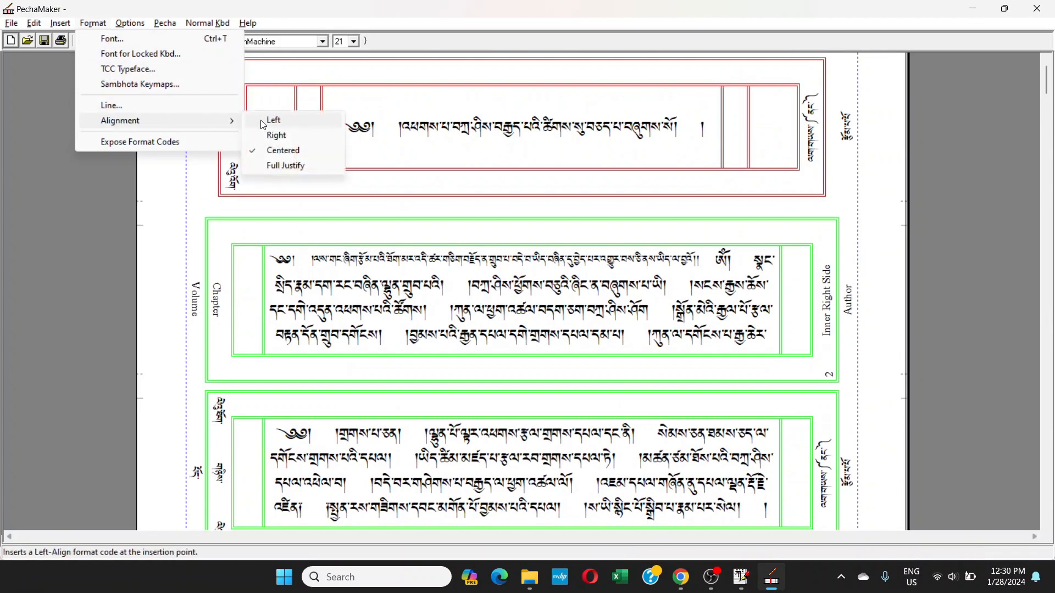
click(269, 167)
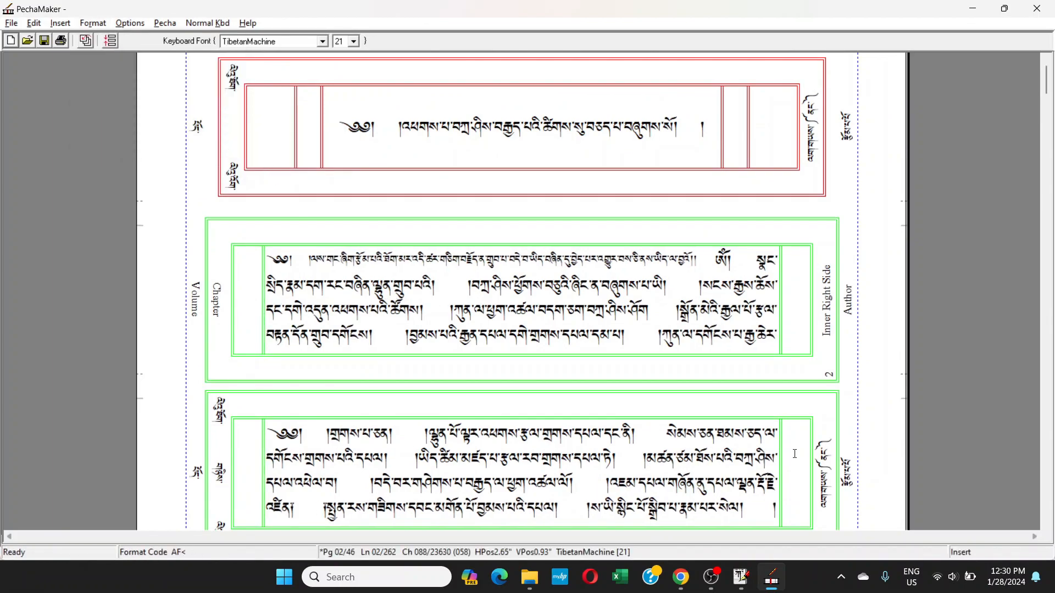
- Examine the text alignment across the title page and the following pecha pages up to page 9
scroll(618, 338, down, 10)
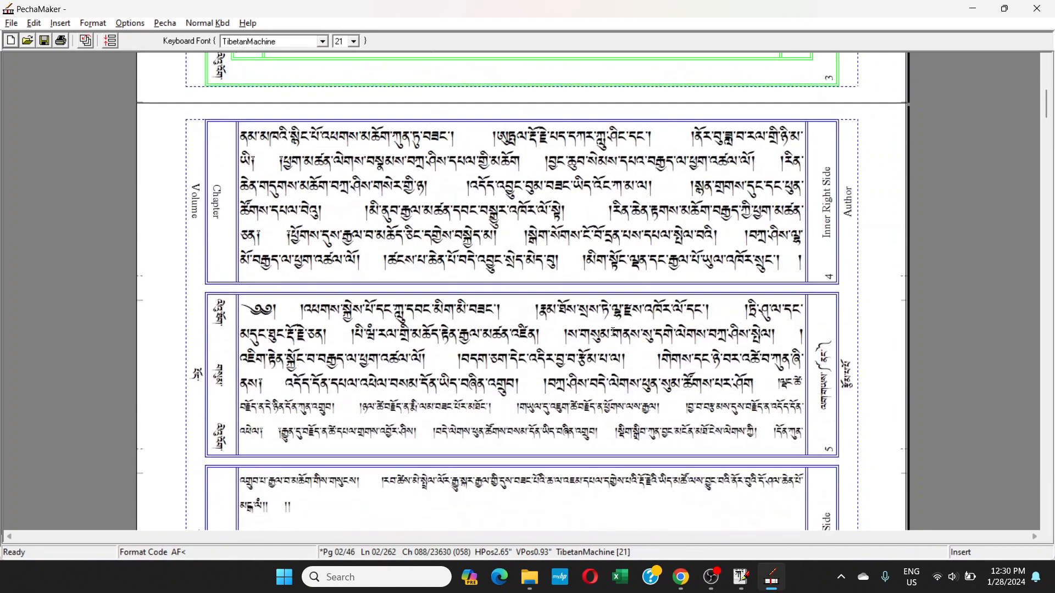
scroll(613, 331, up, 10)
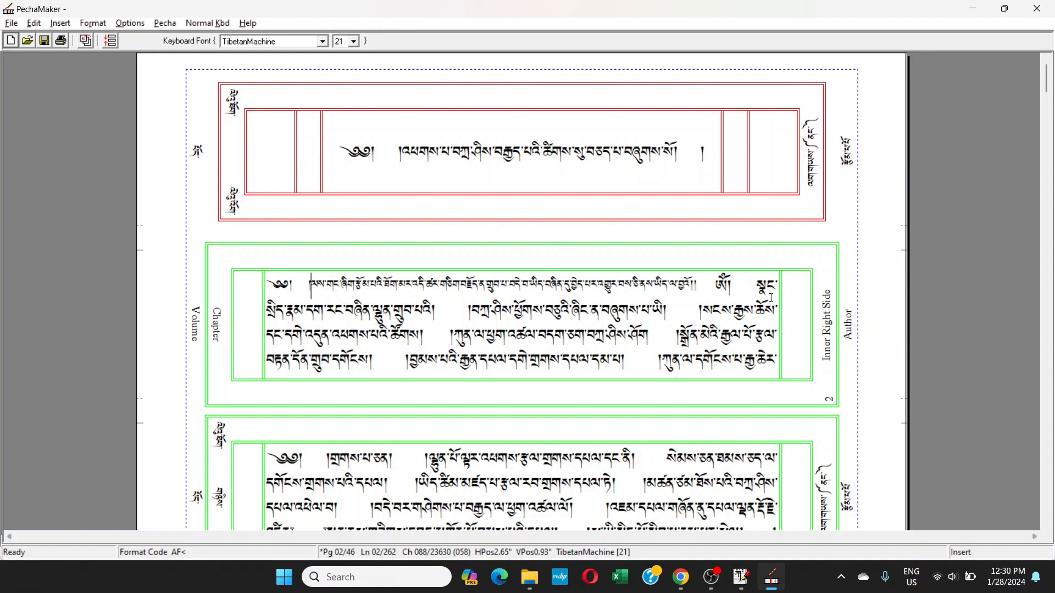
scroll(770, 297, down, 4)
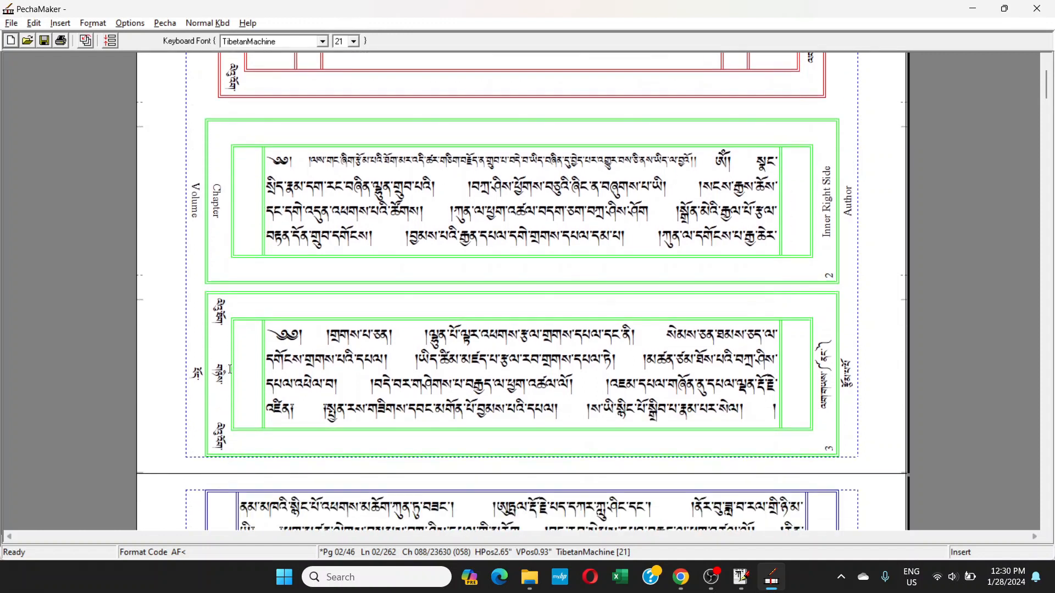
scroll(229, 370, down, 8)
scroll(763, 349, down, 15)
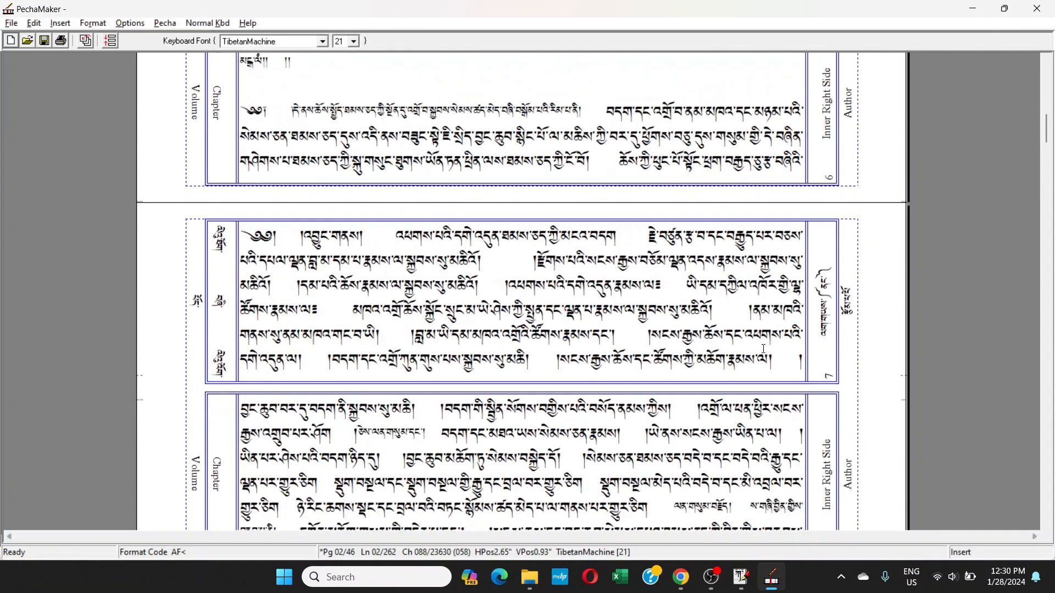
scroll(763, 348, down, 9)
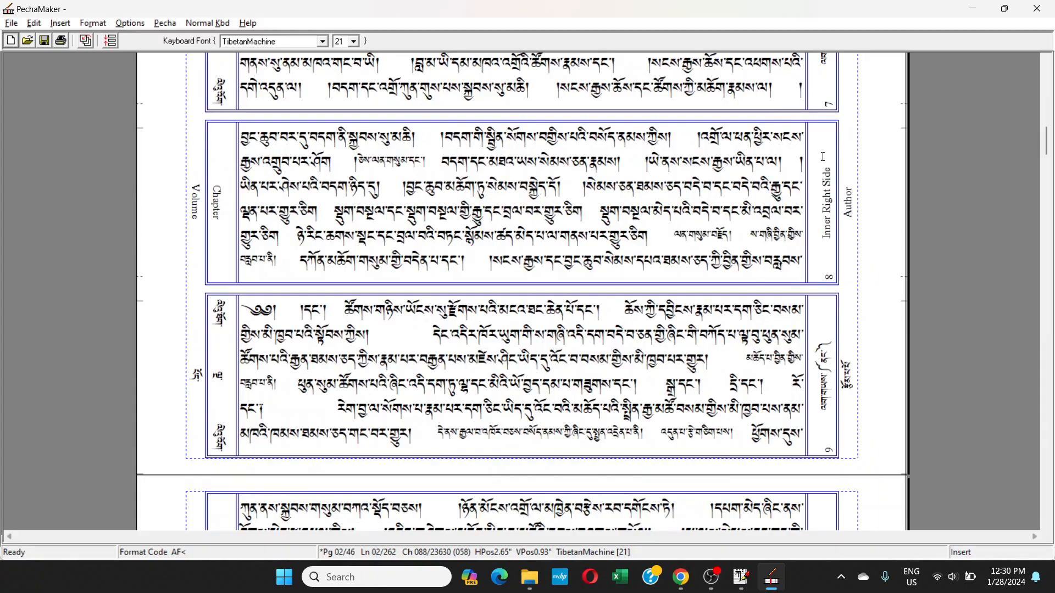
scroll(1050, 152, down, 2)
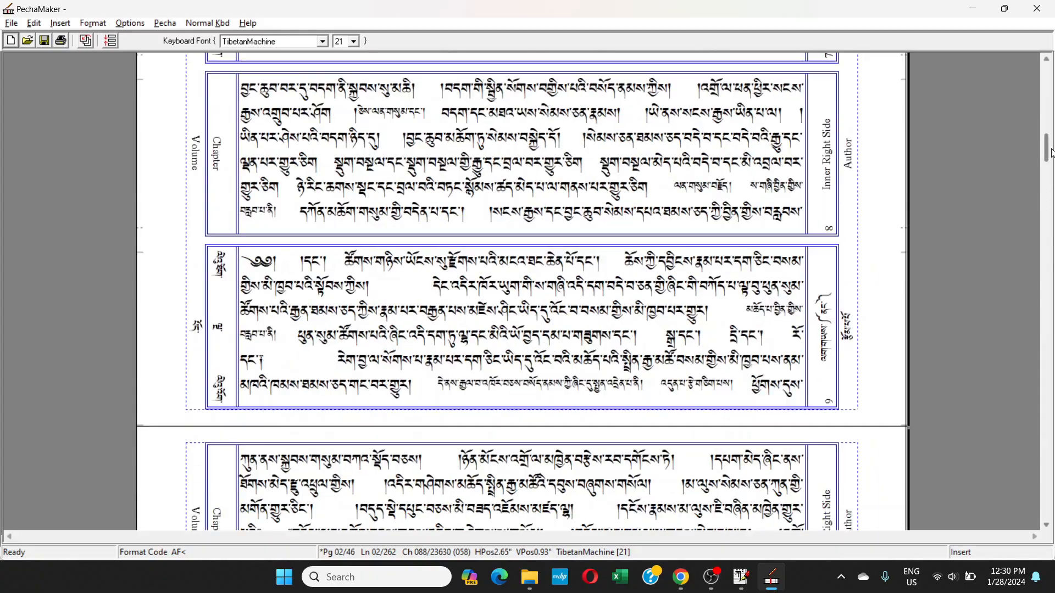
drag(1051, 153, 1051, 71)
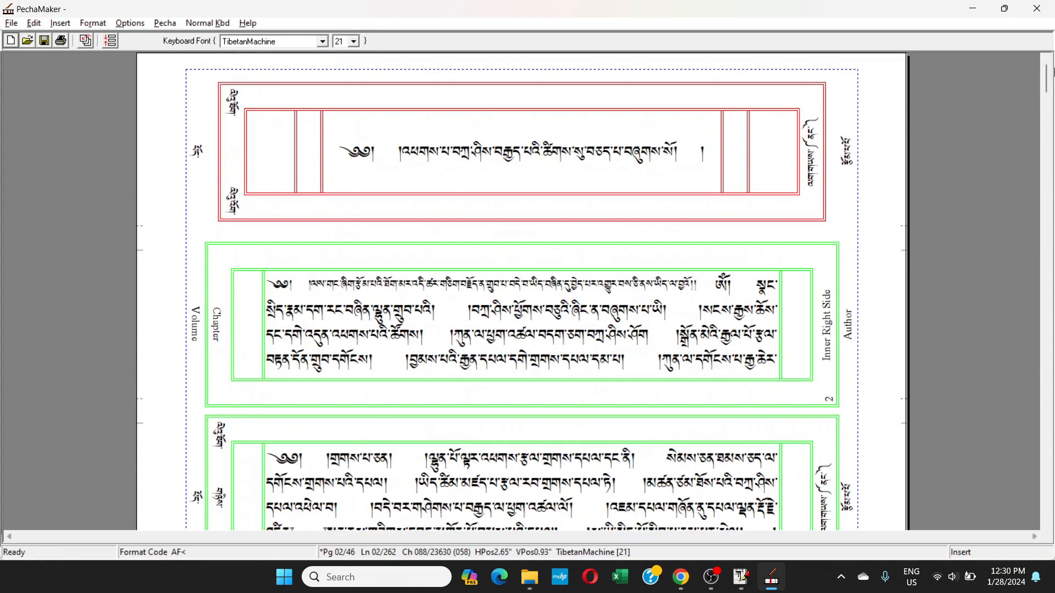
click(543, 316)
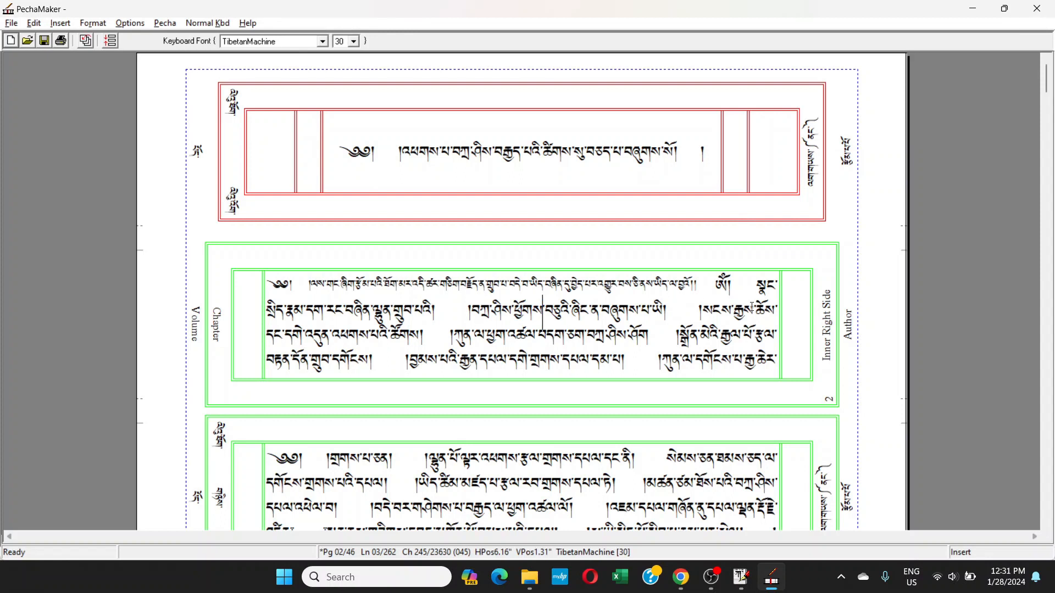
scroll(754, 419, down, 2)
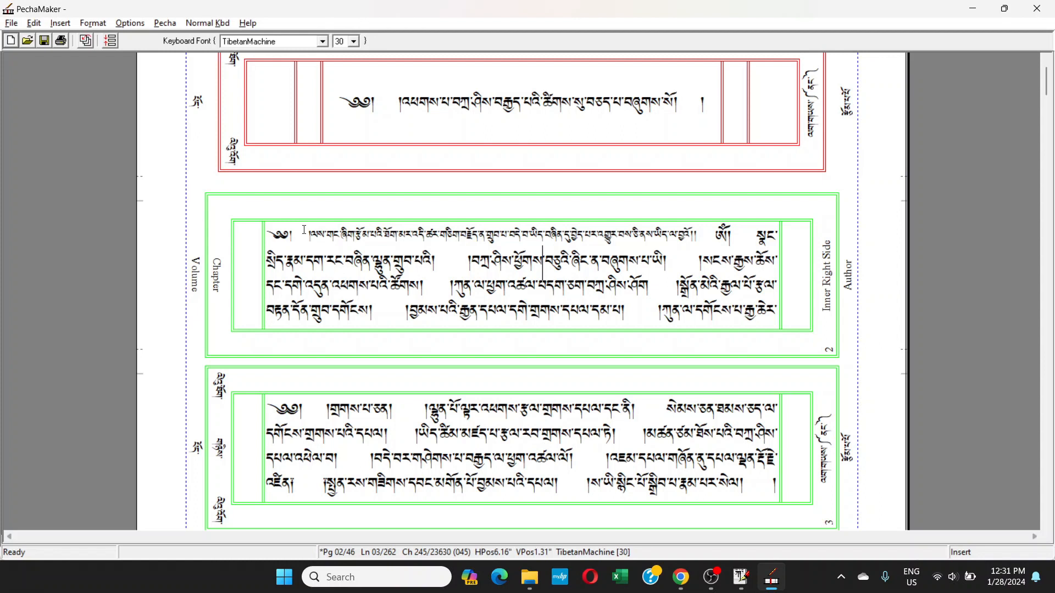
- Check the spaces between phrases on the second and third lines of page 2 by selecting them individually
double_click(461, 263)
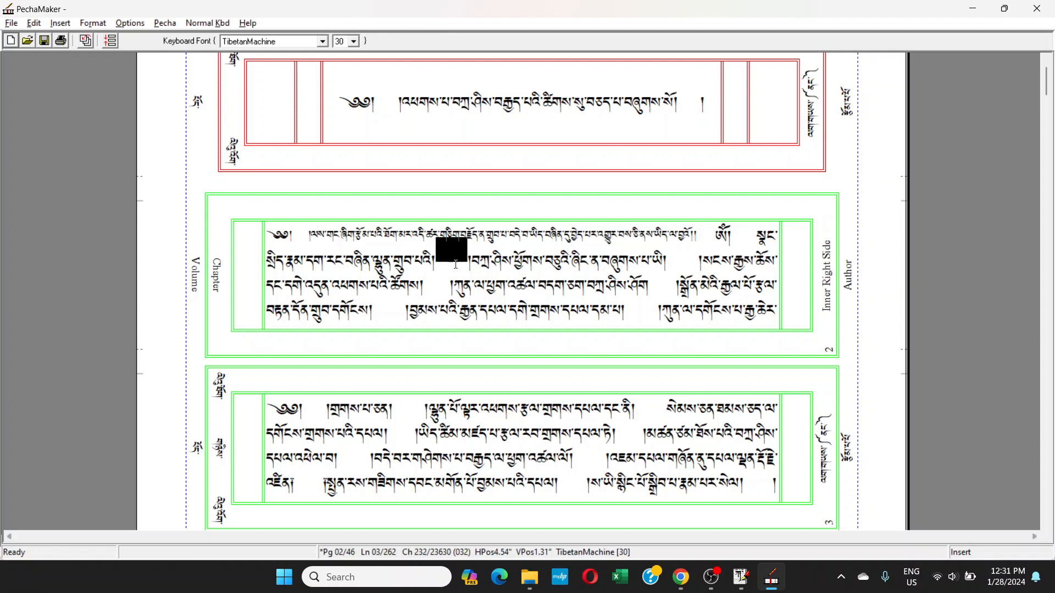
click(667, 261)
double_click(681, 253)
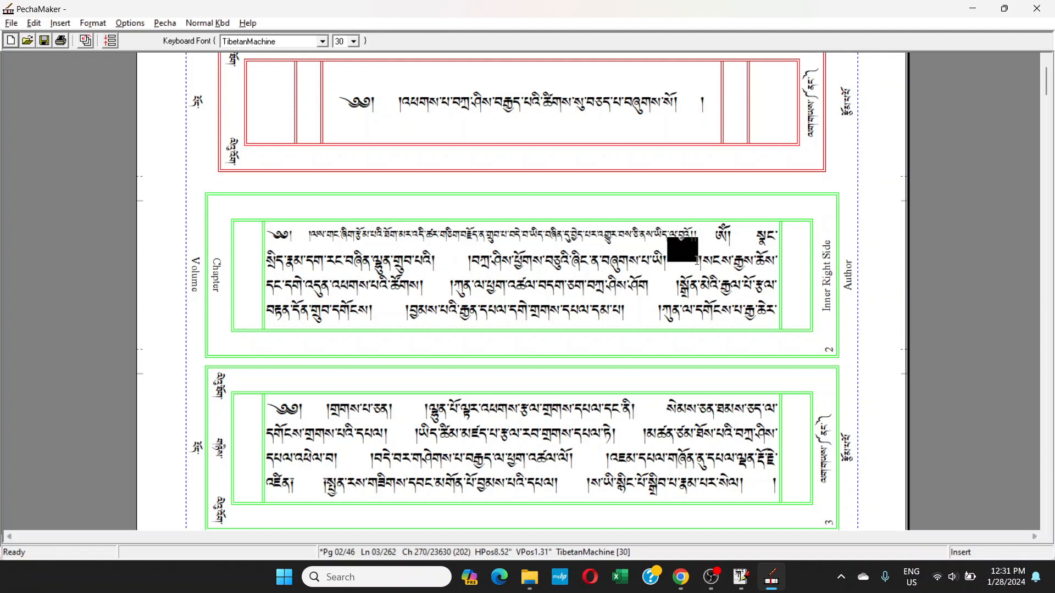
double_click(661, 283)
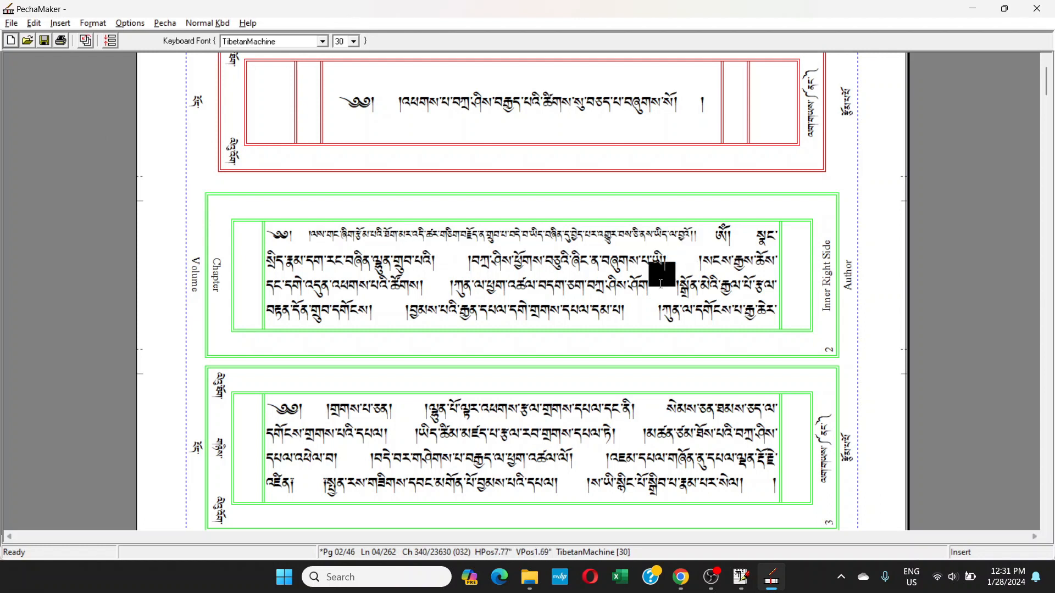
click(449, 288)
double_click(434, 286)
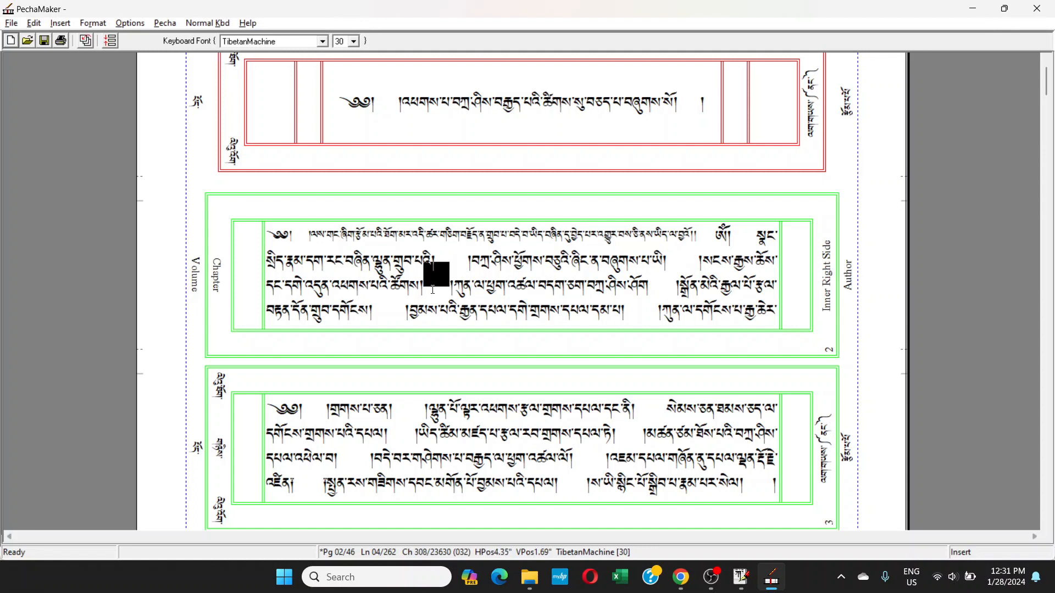
click(464, 264)
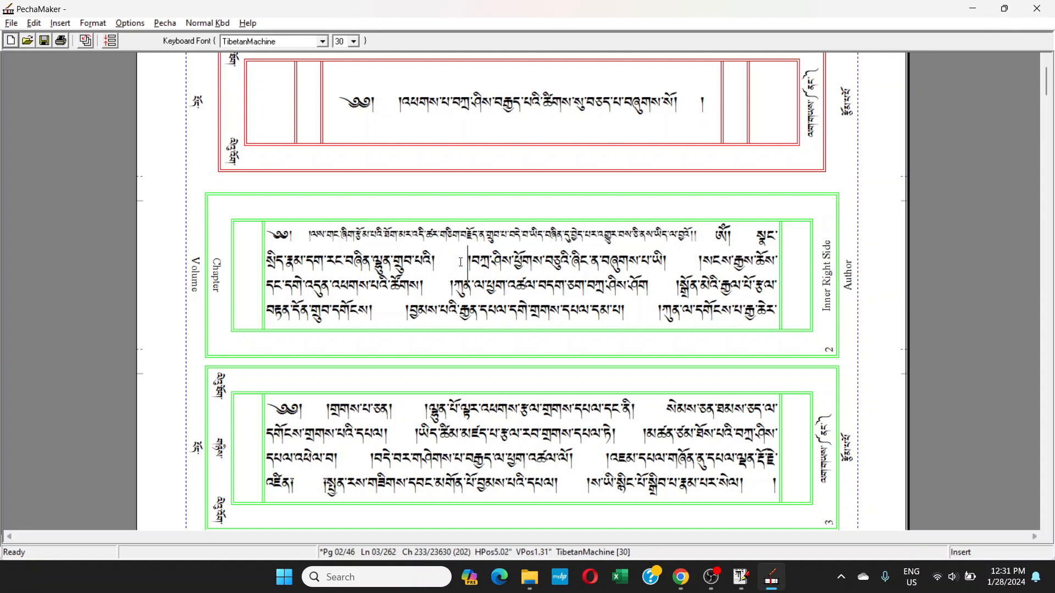
double_click(441, 266)
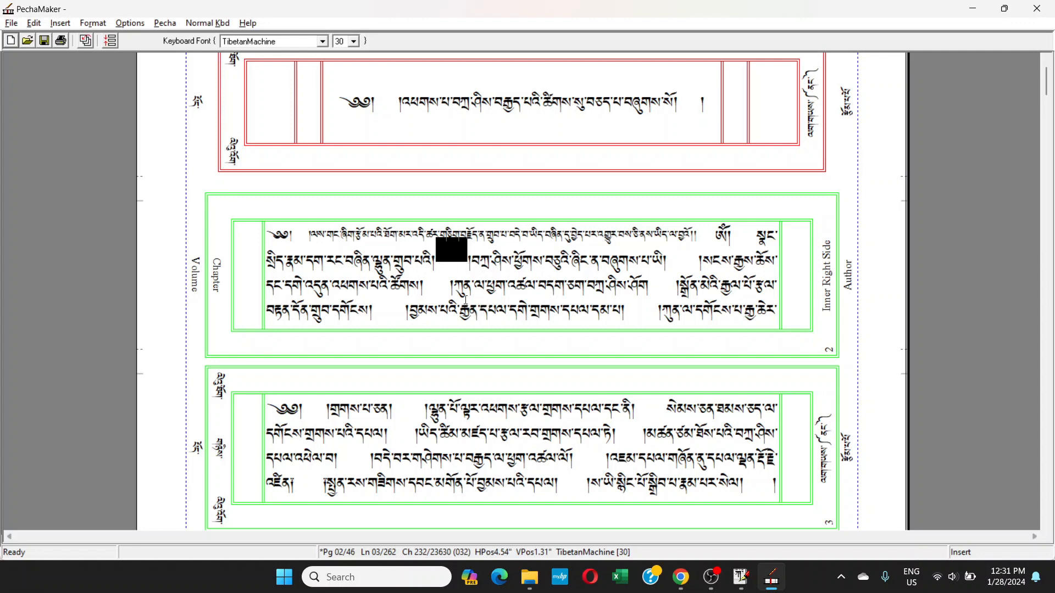
drag(459, 259, 441, 260)
mouse_move(442, 259)
mouse_down()
mouse_move(463, 259)
mouse_move(438, 262)
mouse_up()
click(447, 254)
drag(441, 257, 462, 257)
click(463, 258)
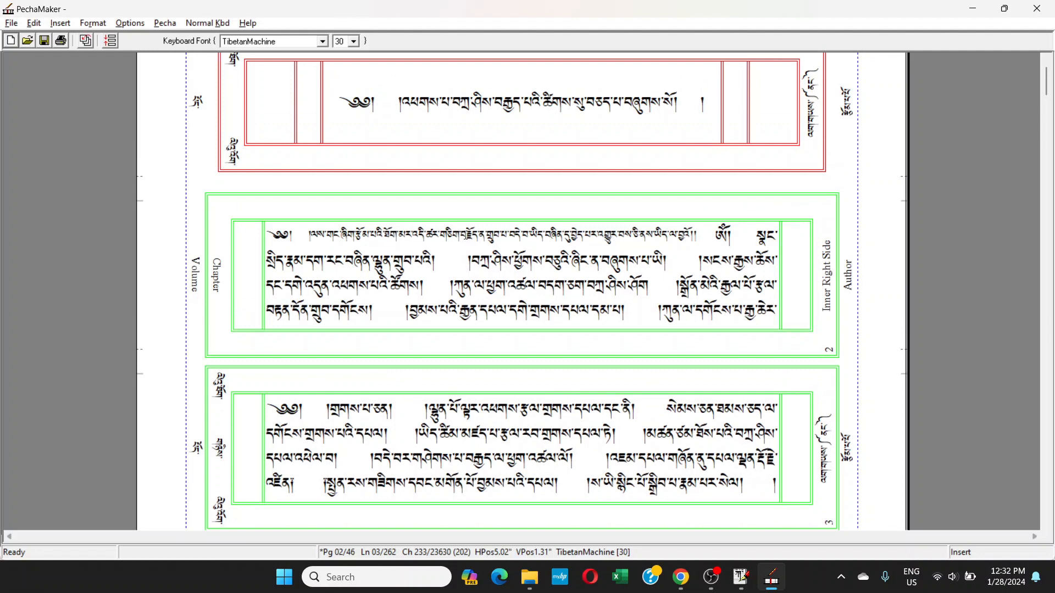
- Select stretches of small and large text on page 2, and review the font sizes available for the second line's first space
drag(467, 234, 623, 243)
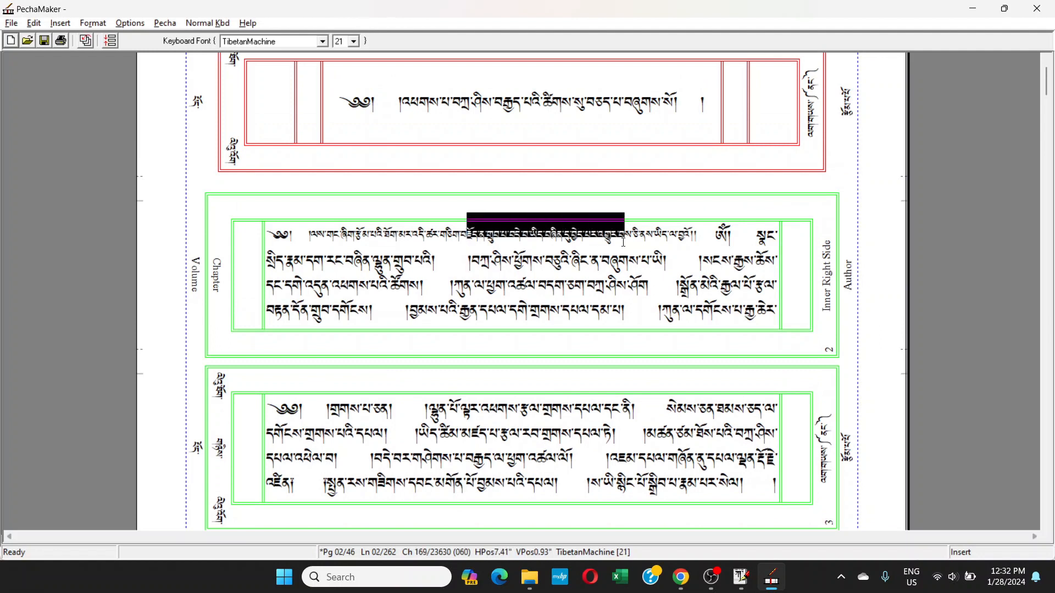
drag(522, 257, 570, 276)
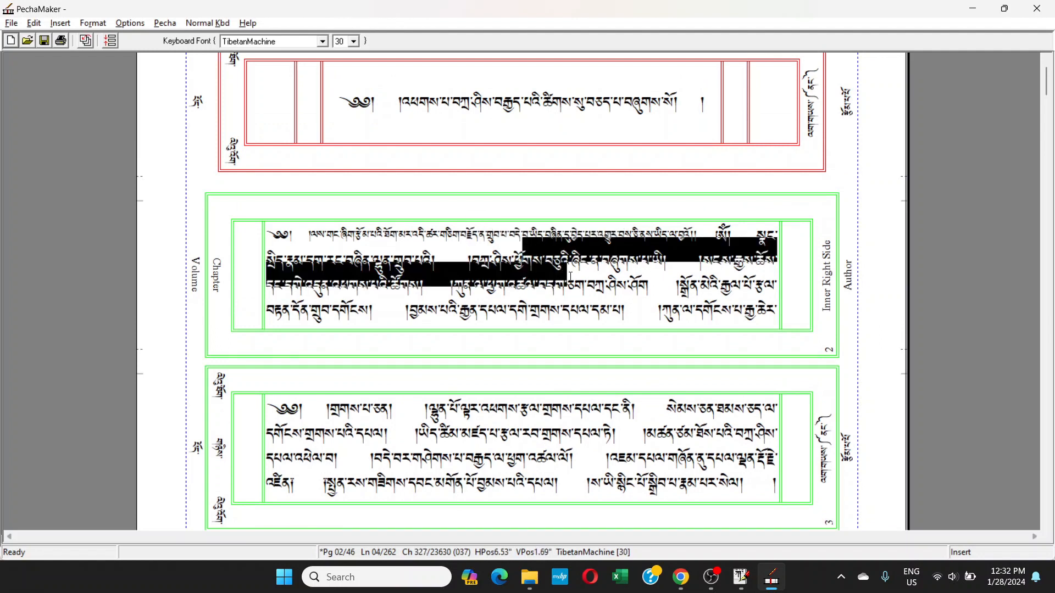
click(586, 290)
click(467, 258)
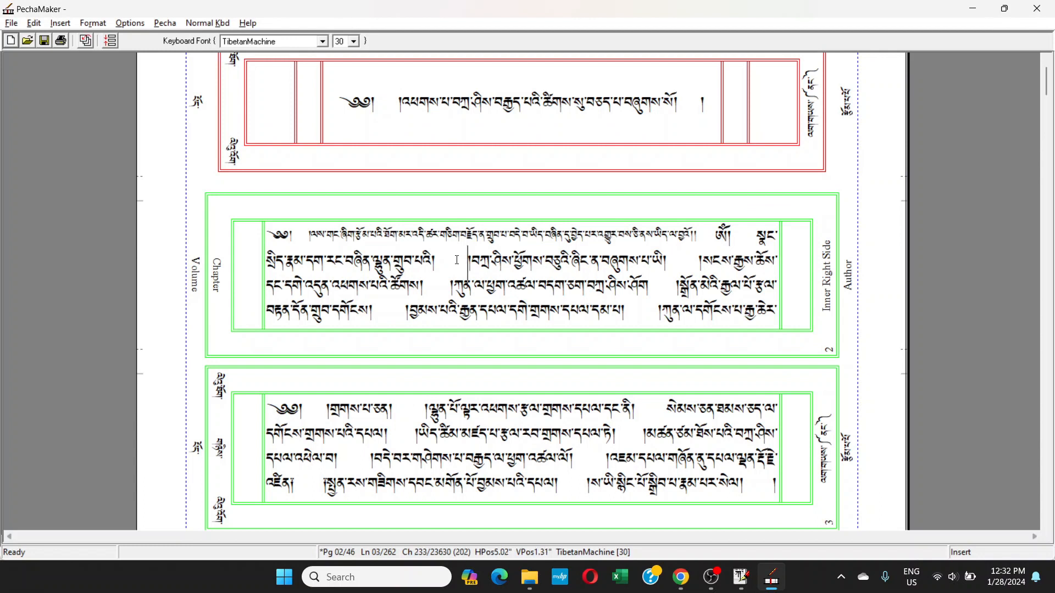
drag(467, 258, 440, 263)
click(354, 41)
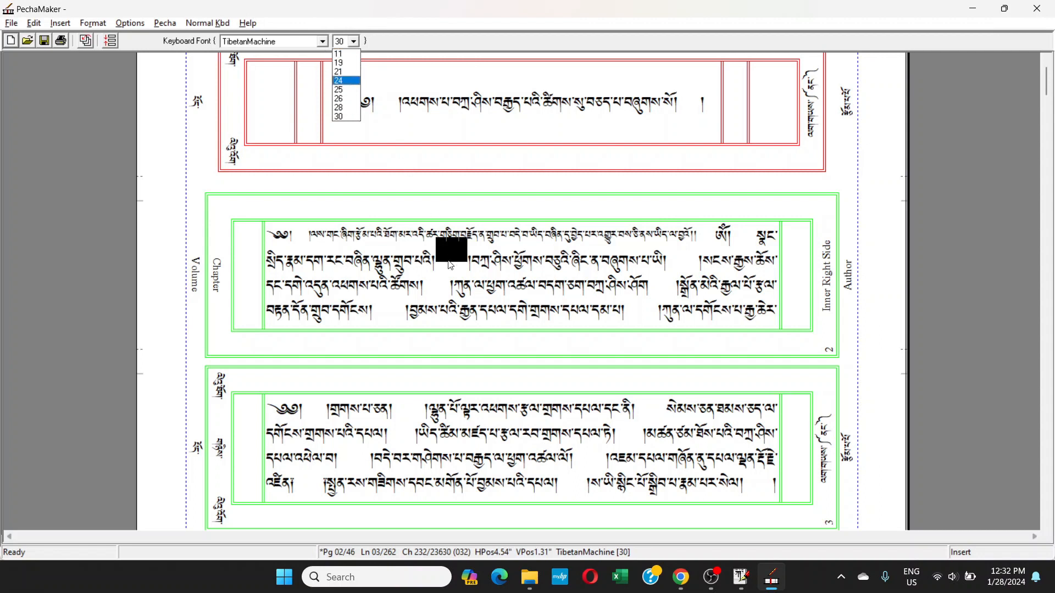
click(446, 262)
click(441, 260)
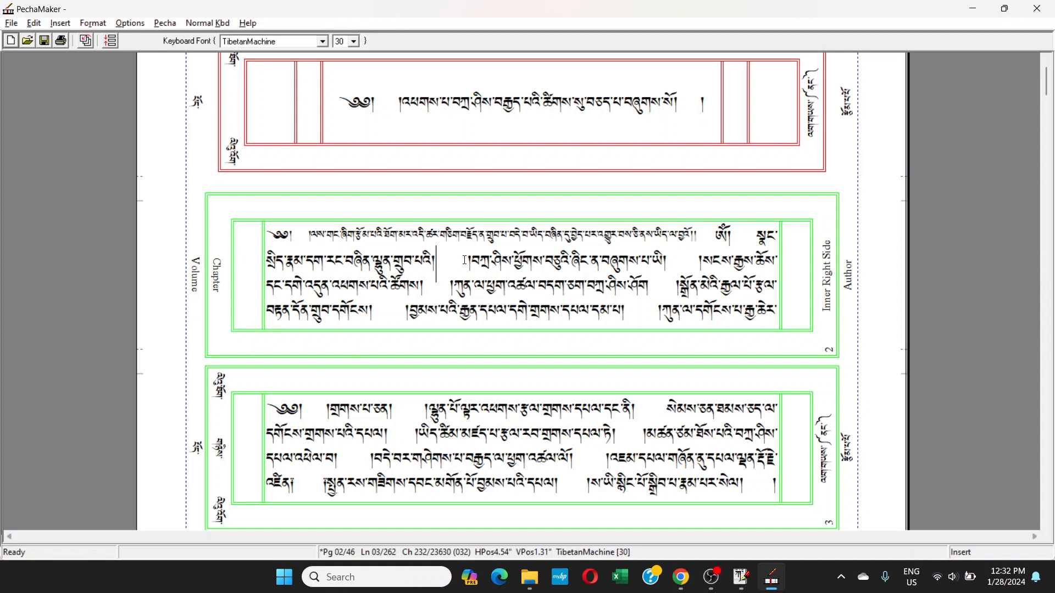
- Compare both phrase spaces on page 2's second line and review the font sizes available for the second one
drag(464, 260, 440, 261)
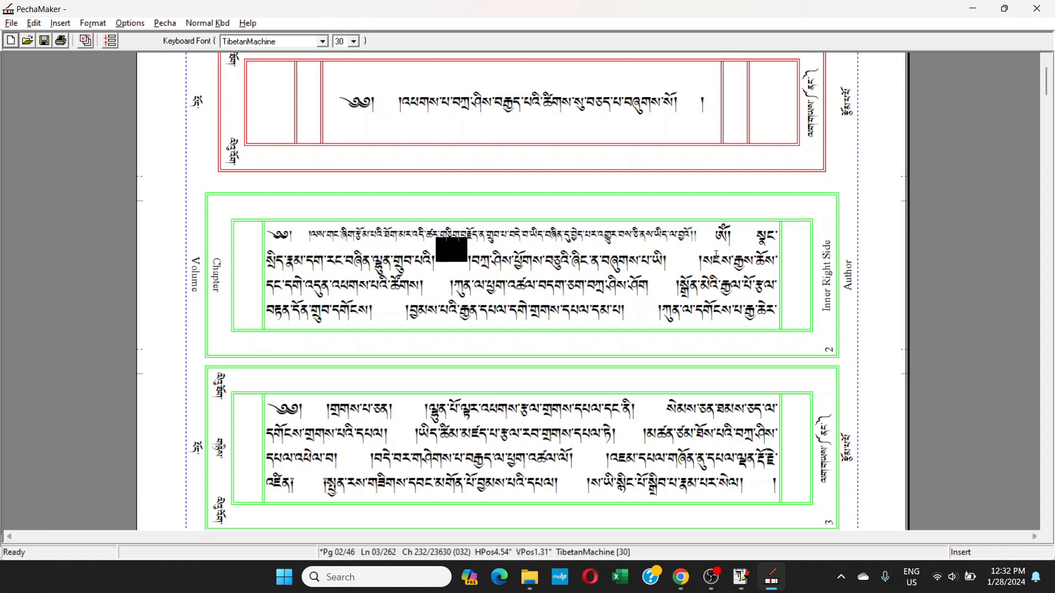
drag(699, 259, 668, 260)
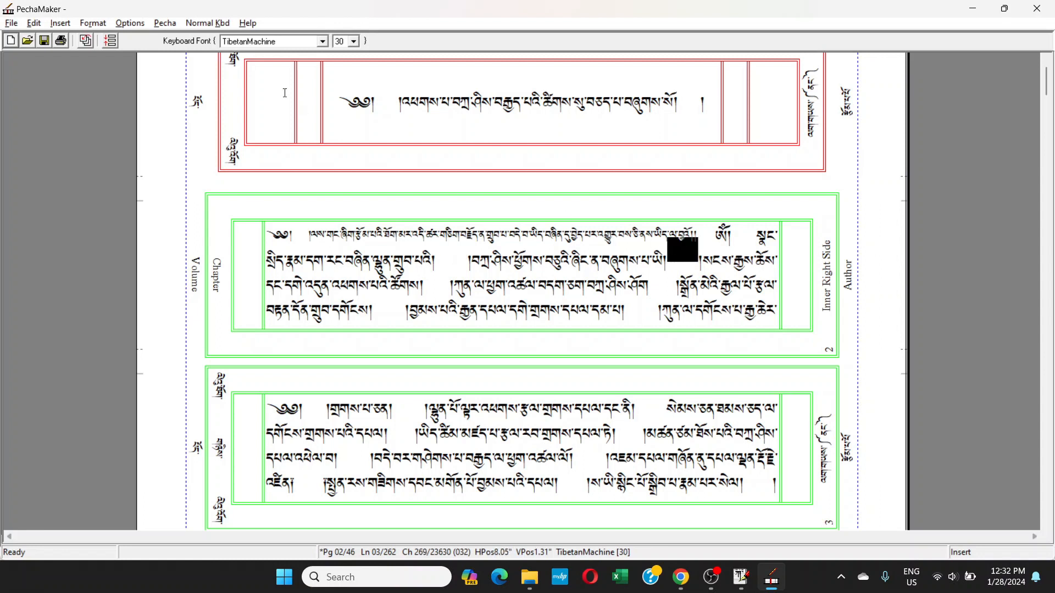
click(352, 42)
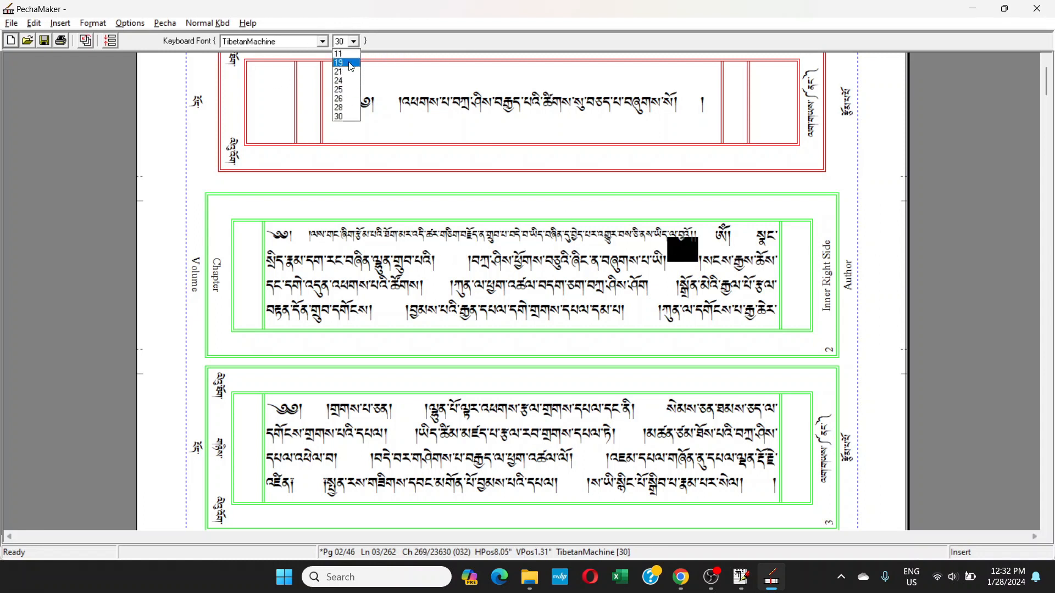
click(413, 38)
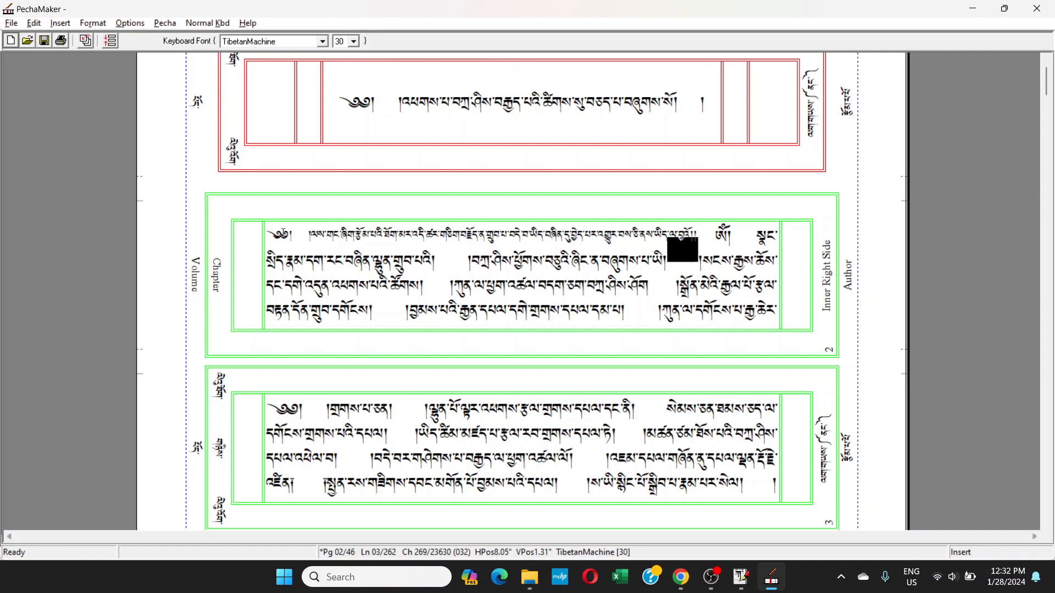
- Switch to the TibetDoc document "sample for tutorial.dct", clear the full-text selection and return to the beginning of its first page
click(312, 231)
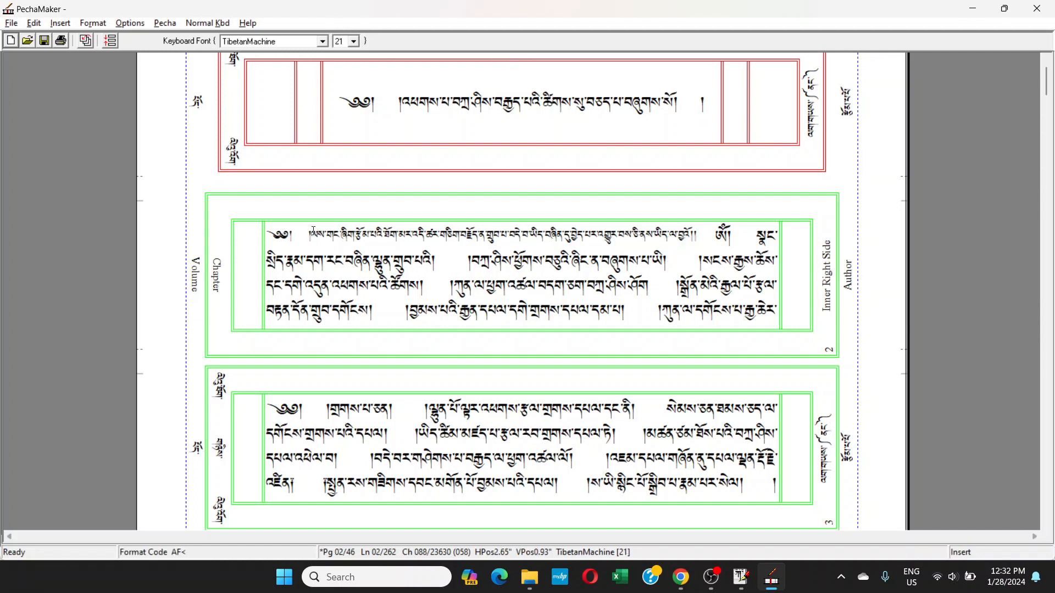
key(alt+Tab)
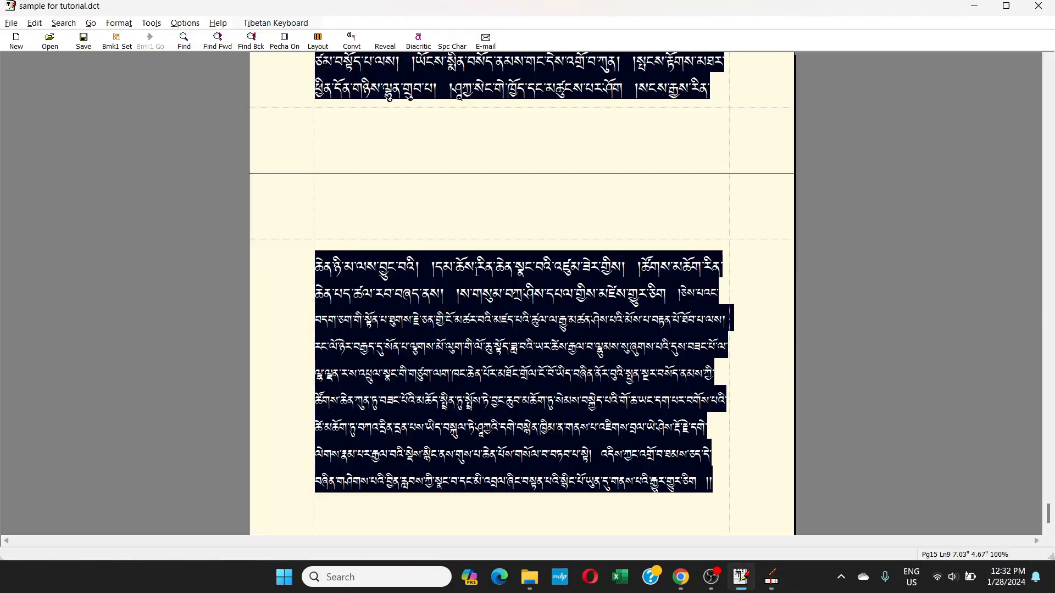
click(481, 301)
scroll(480, 299, up, 20)
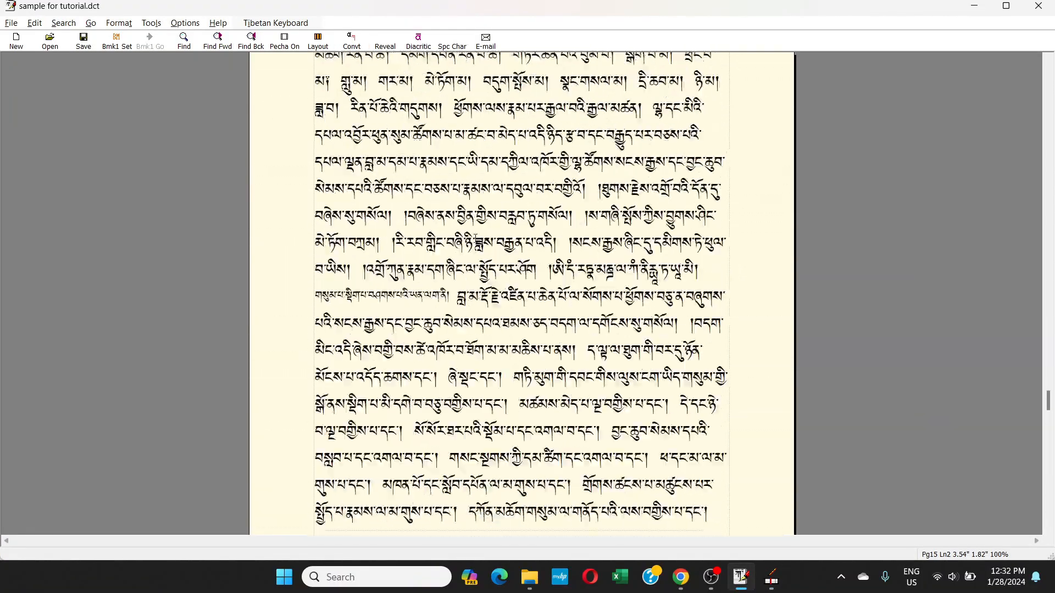
scroll(477, 240, up, 20)
drag(1047, 308, 1047, 59)
click(601, 207)
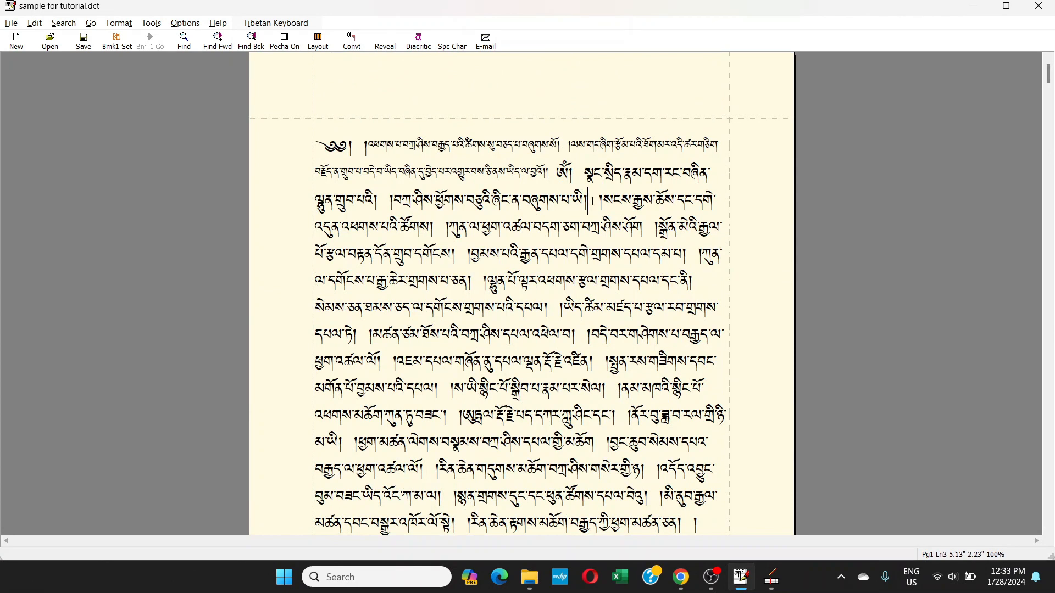
- Review the width settings for non-Tibetan and Tibetan spaces from the third line of the sample document
click(563, 202)
click(119, 24)
mouse_move(266, 141)
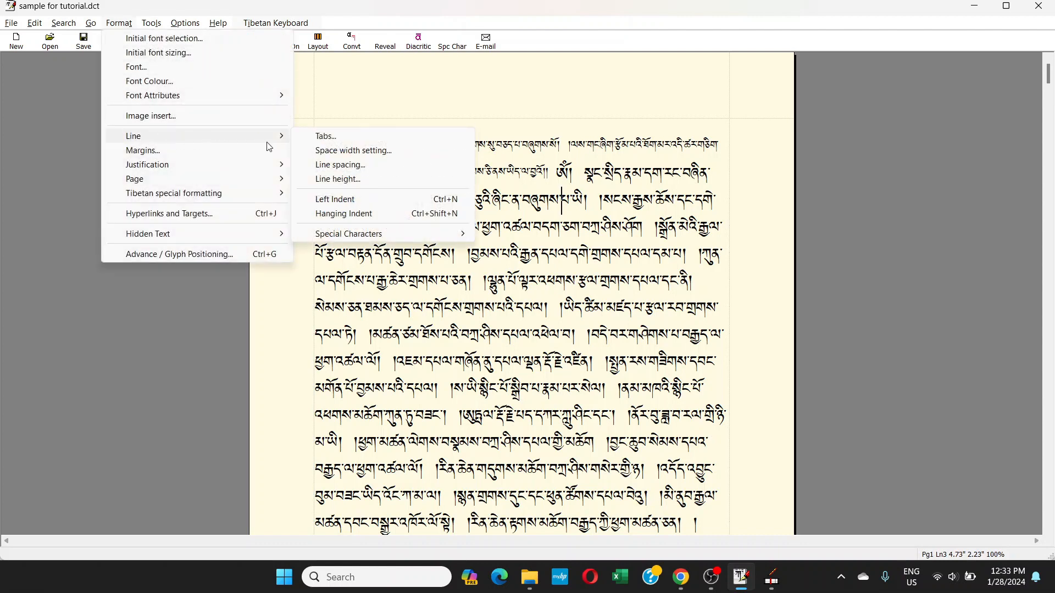
click(357, 153)
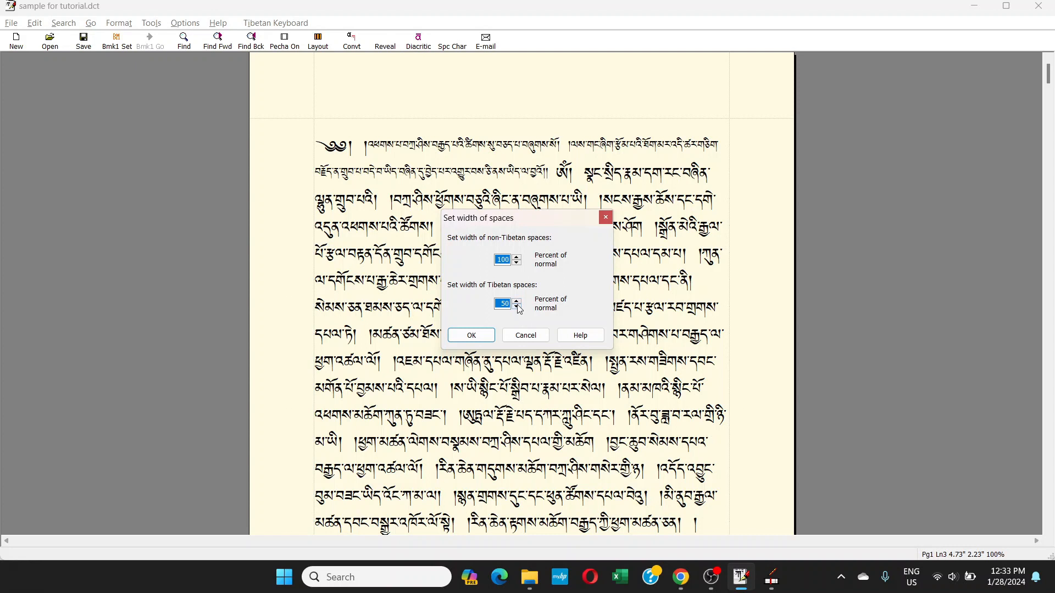
click(526, 333)
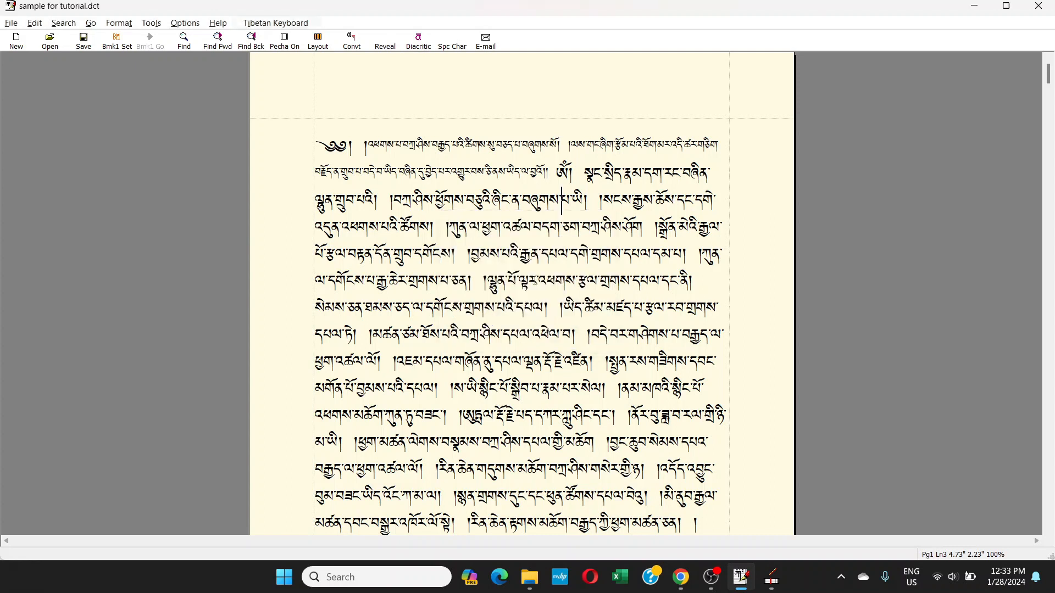
- Check the phrase space on the sample's third line by selecting it, and switch back to PechaMaker to compare the spacing on pages 2 and 3
drag(588, 202, 599, 202)
click(565, 304)
key(alt+Tab)
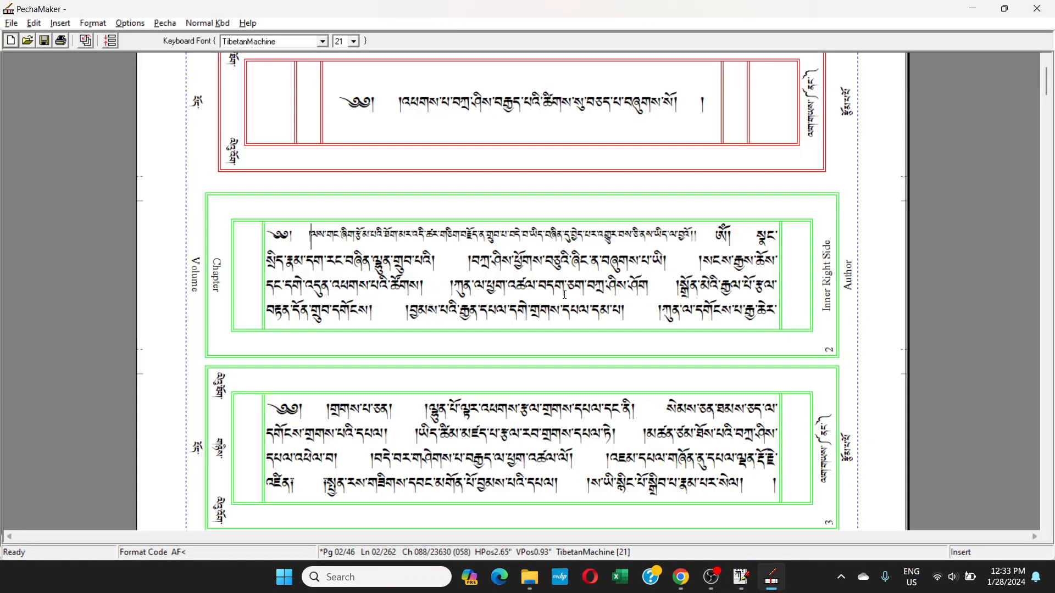
scroll(627, 274, down, 3)
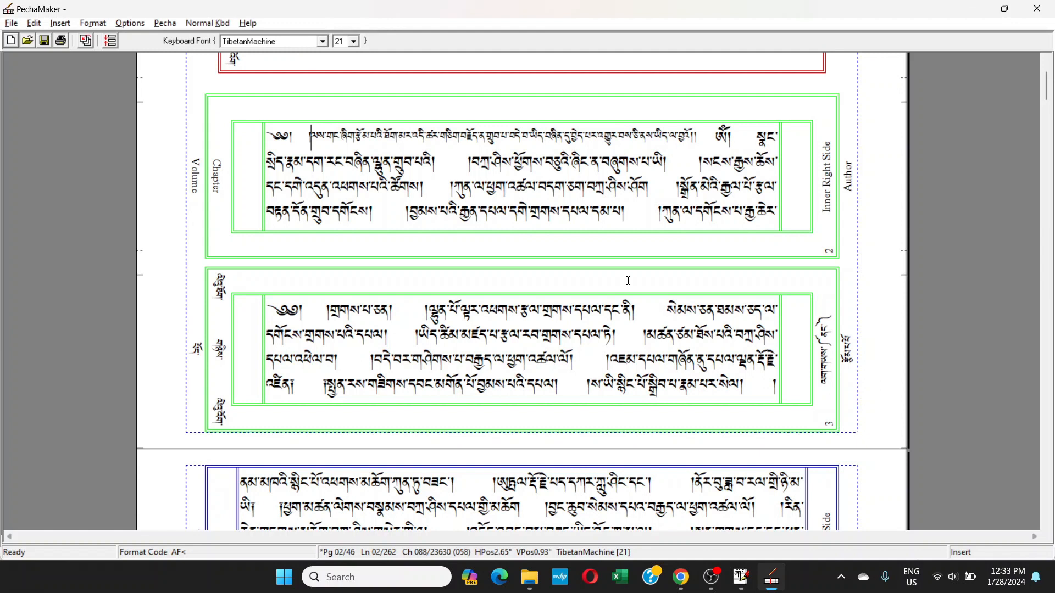
- Examine the wide gaps between the phrases in the text lines of pecha page 2
scroll(492, 311, up, 1)
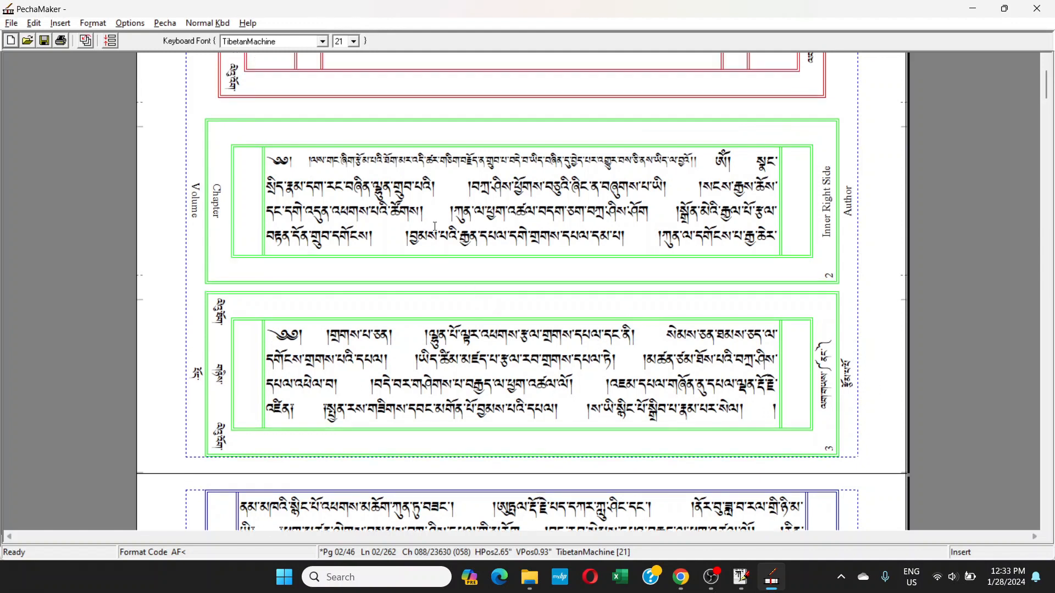
click(463, 183)
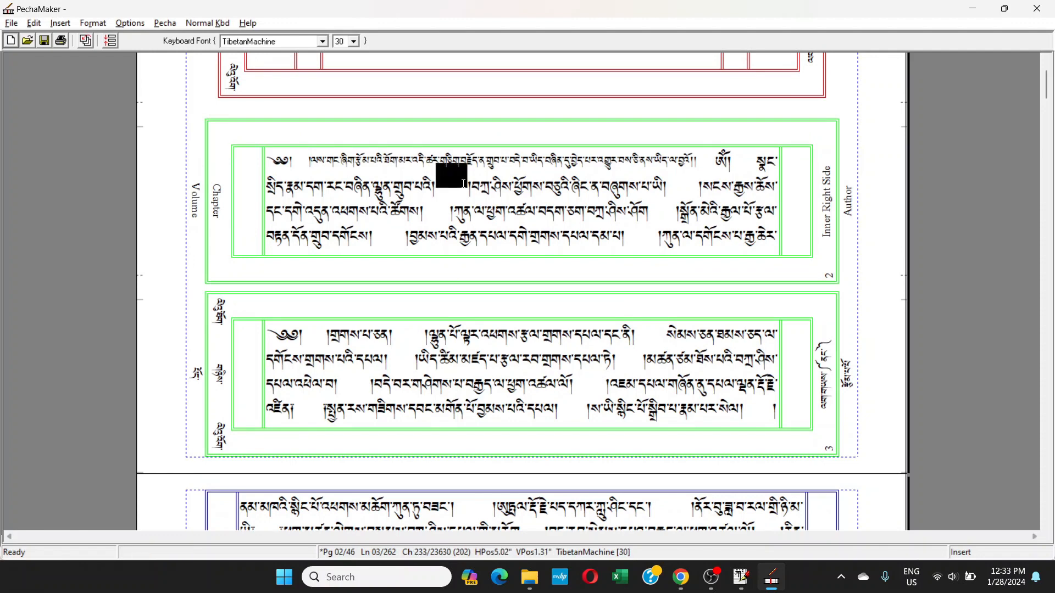
click(681, 188)
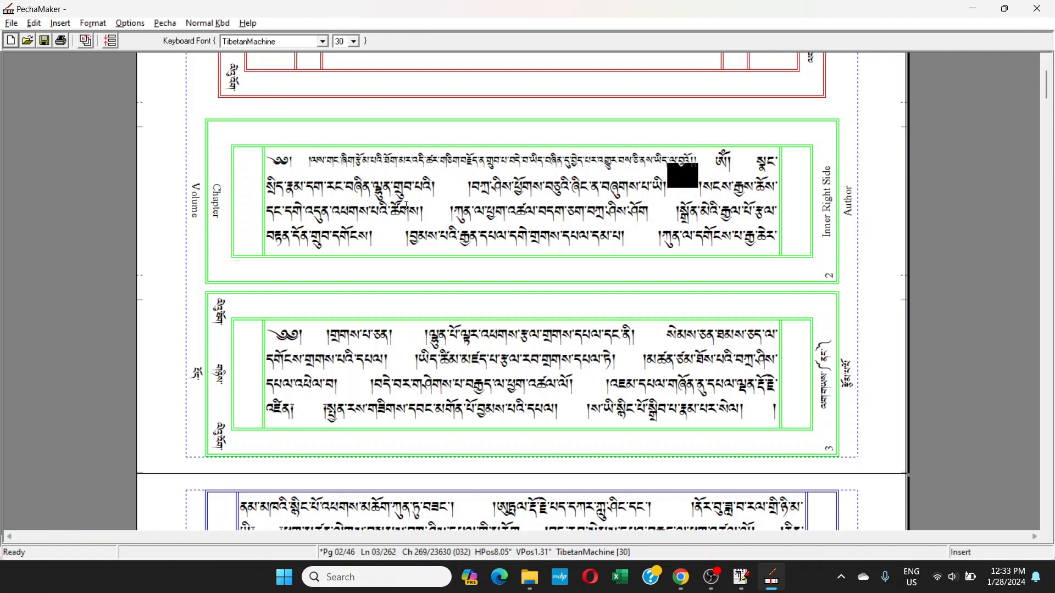
click(464, 194)
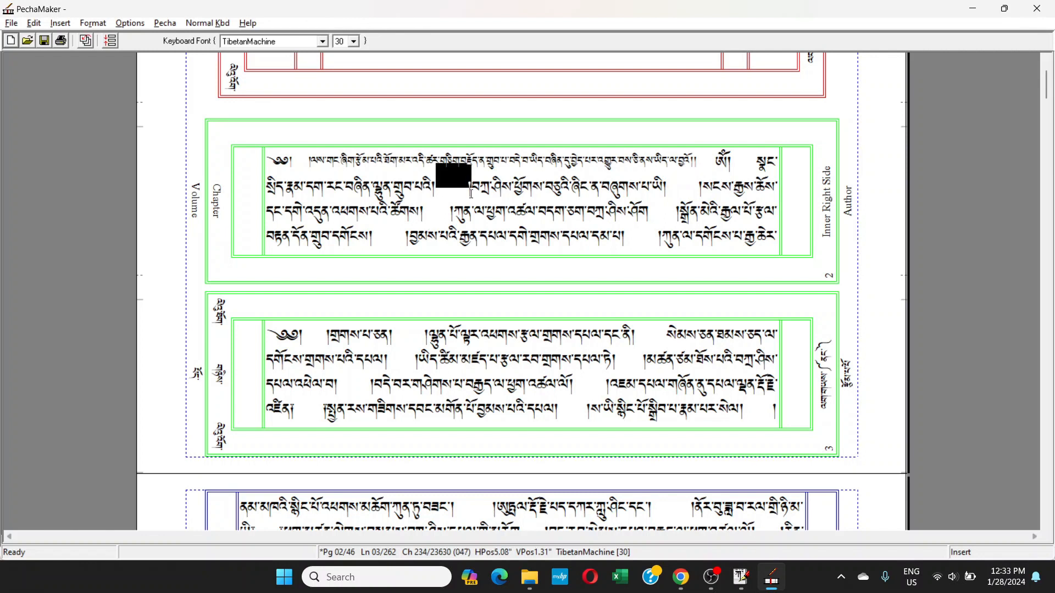
click(689, 187)
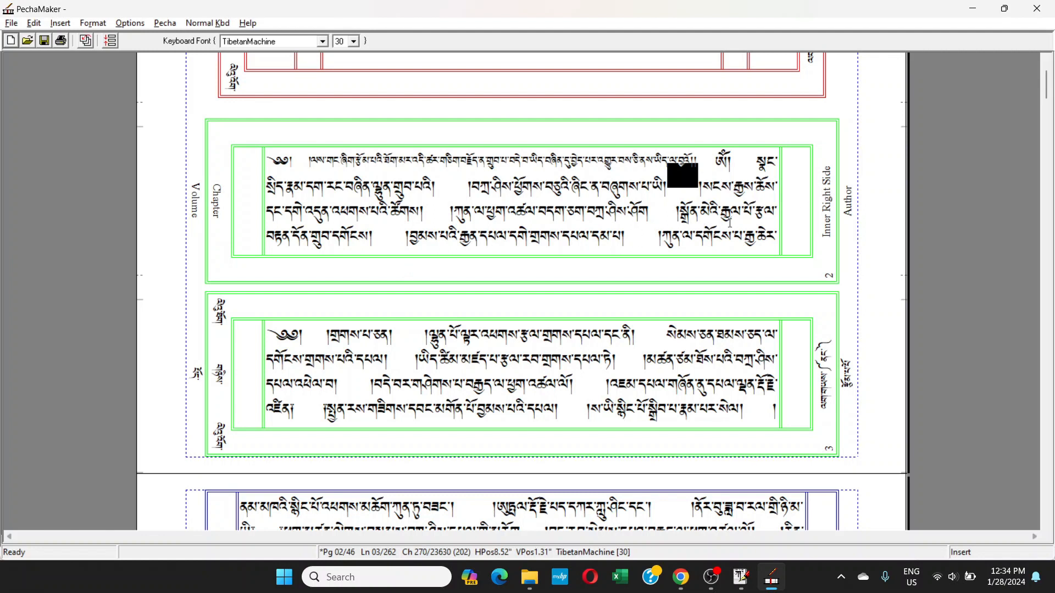
click(664, 204)
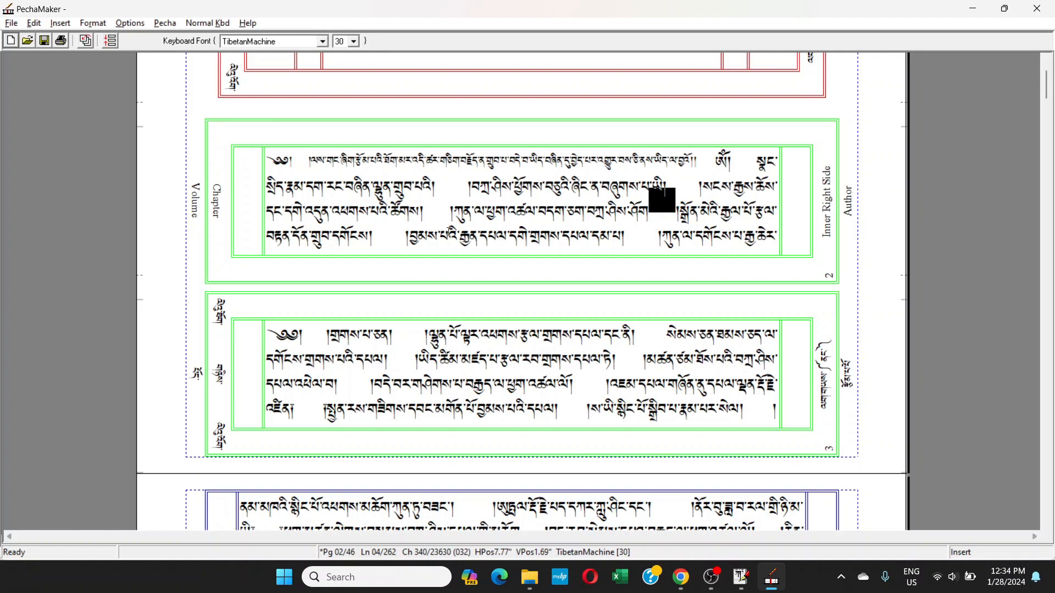
scroll(436, 206, up, 2)
scroll(419, 276, up, 1)
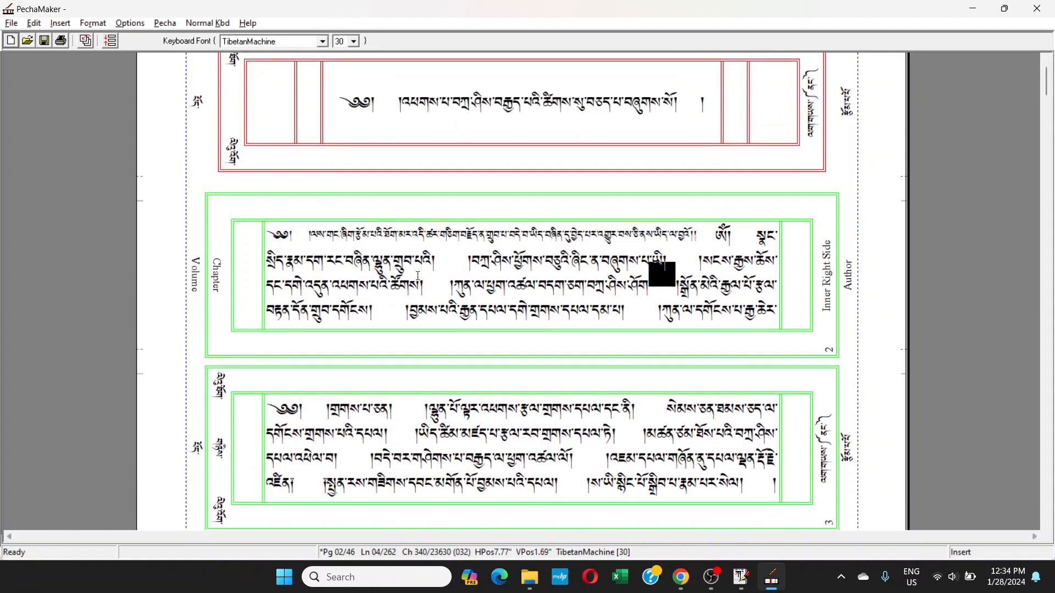
click(462, 262)
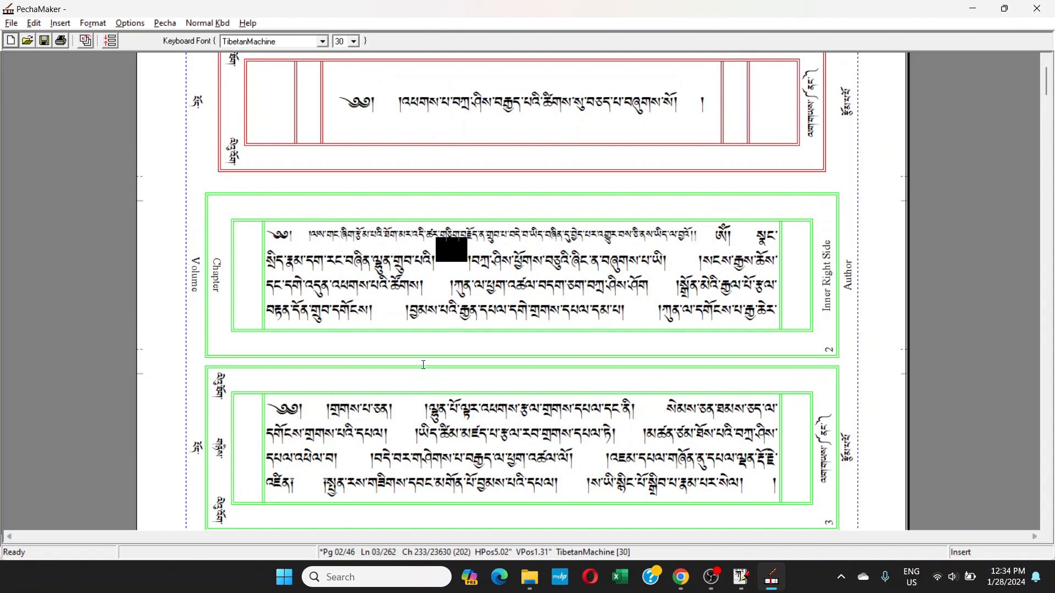
scroll(423, 364, down, 1)
scroll(423, 365, up, 2)
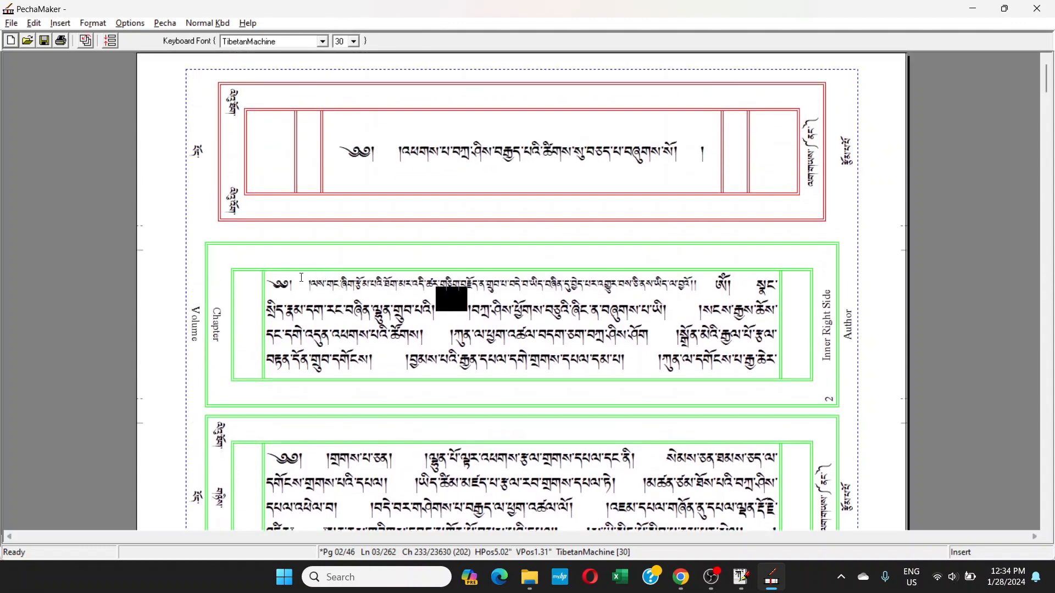
- Try adjusting the document-wide tab width in the line formatting settings and discard the attempt
click(302, 278)
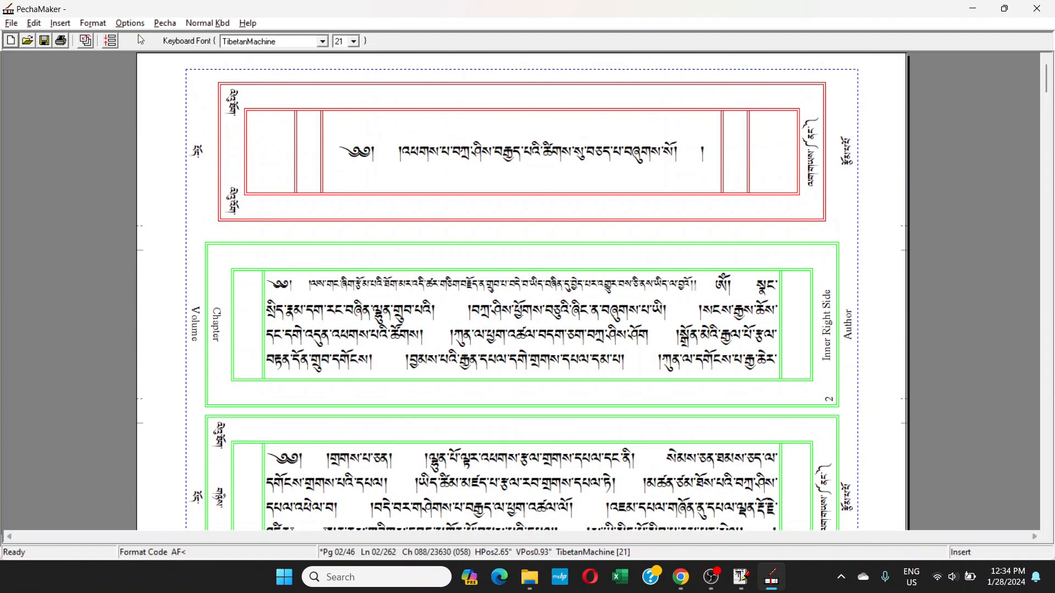
click(100, 25)
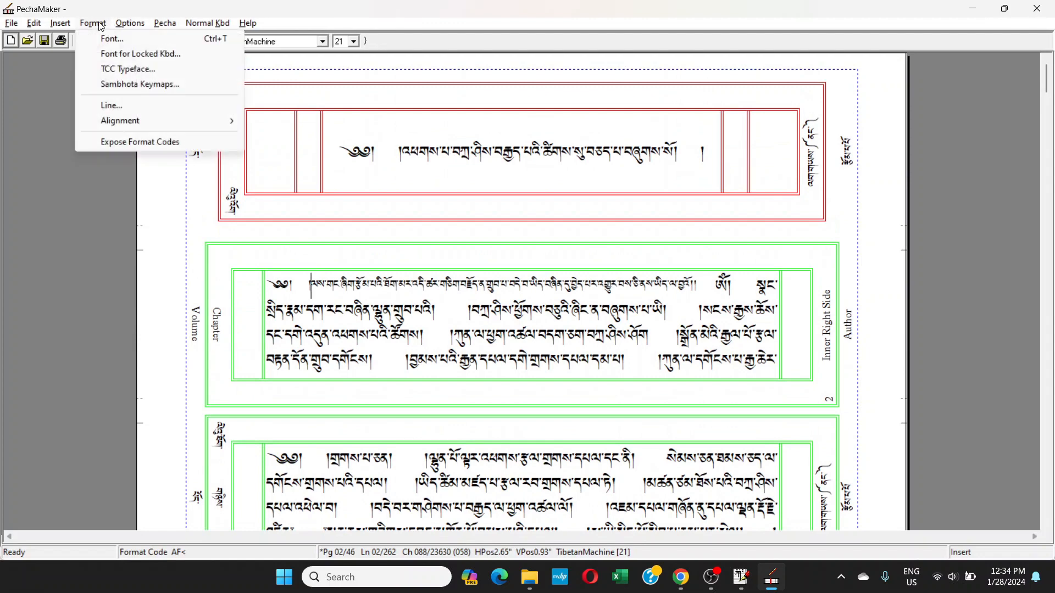
mouse_move(168, 126)
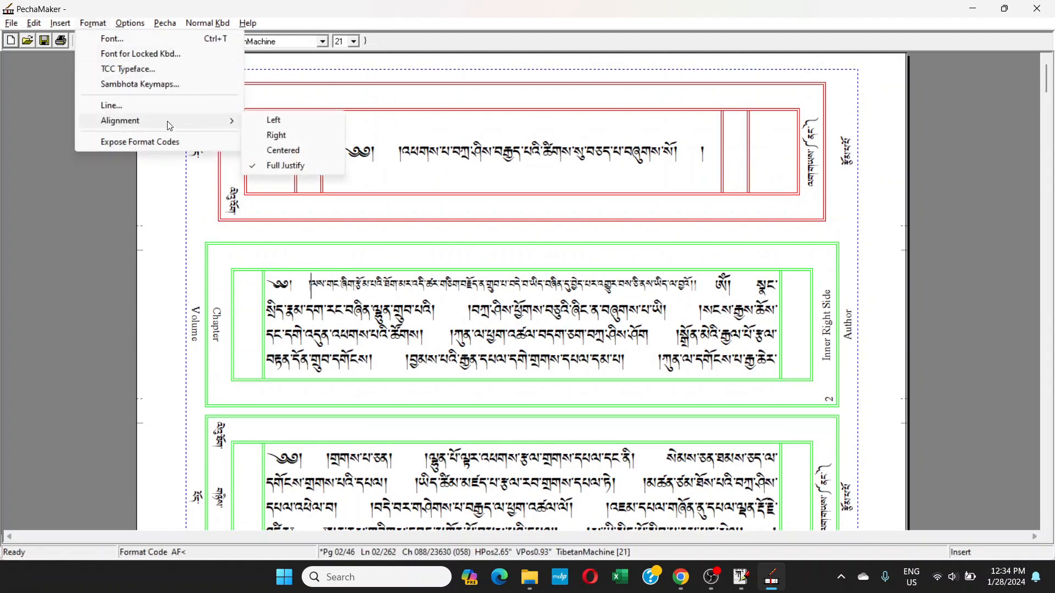
click(163, 106)
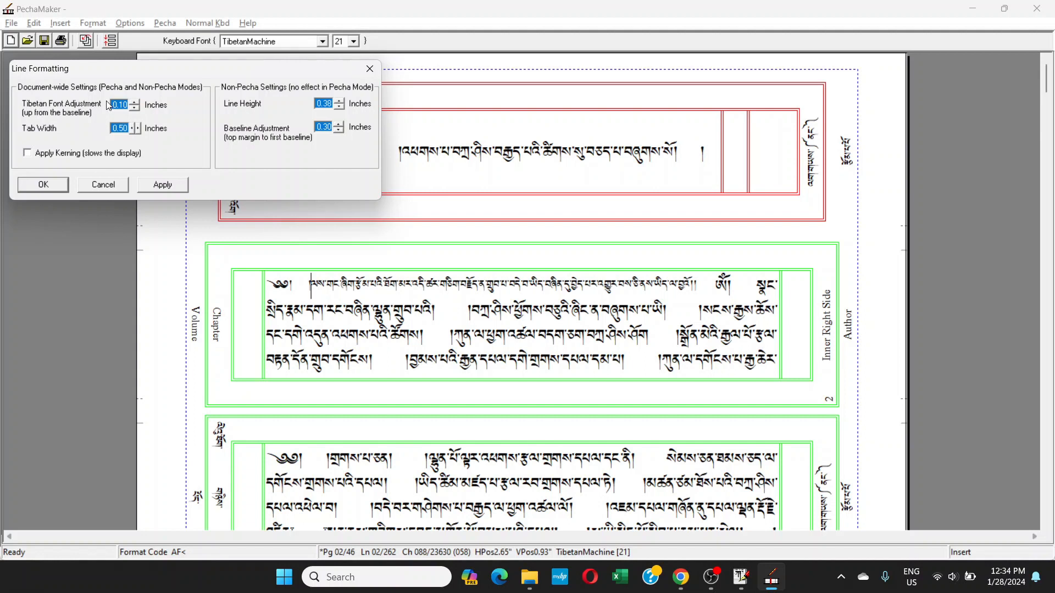
drag(140, 73, 284, 80)
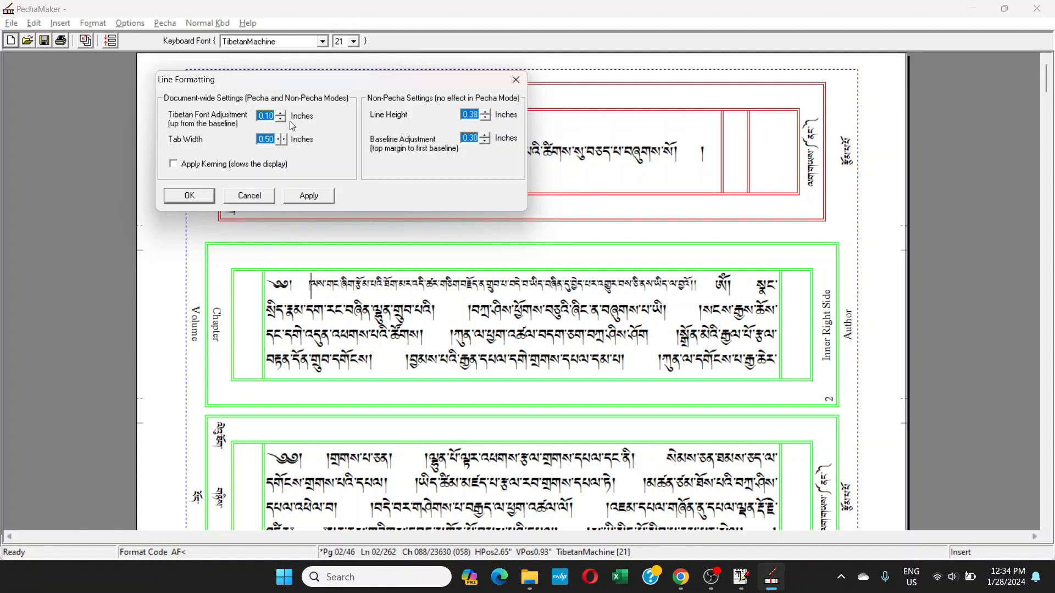
drag(298, 88, 597, 103)
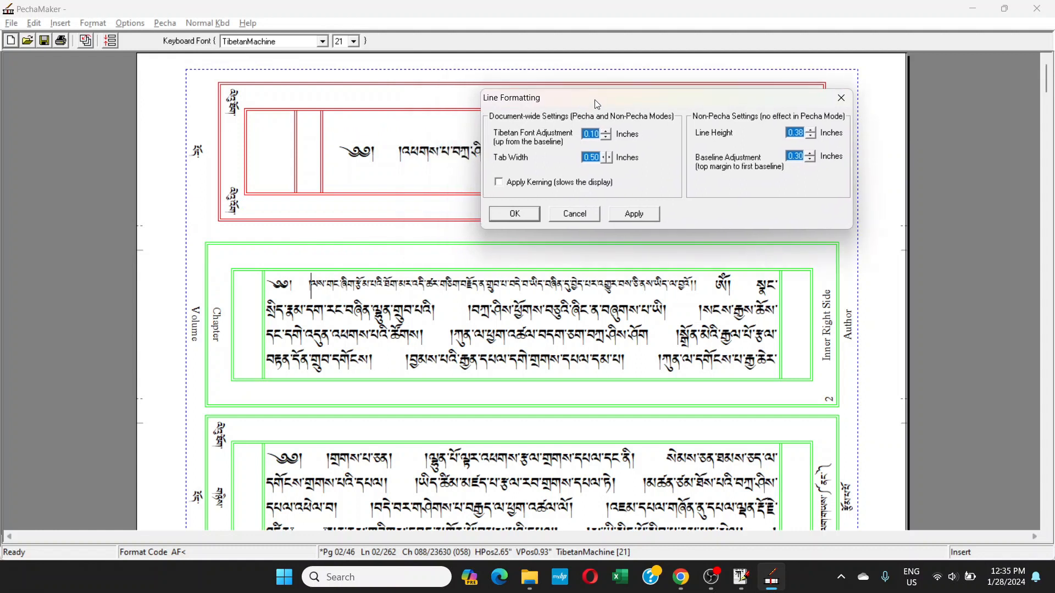
click(604, 159)
click(604, 161)
click(604, 161)
click(604, 162)
click(575, 214)
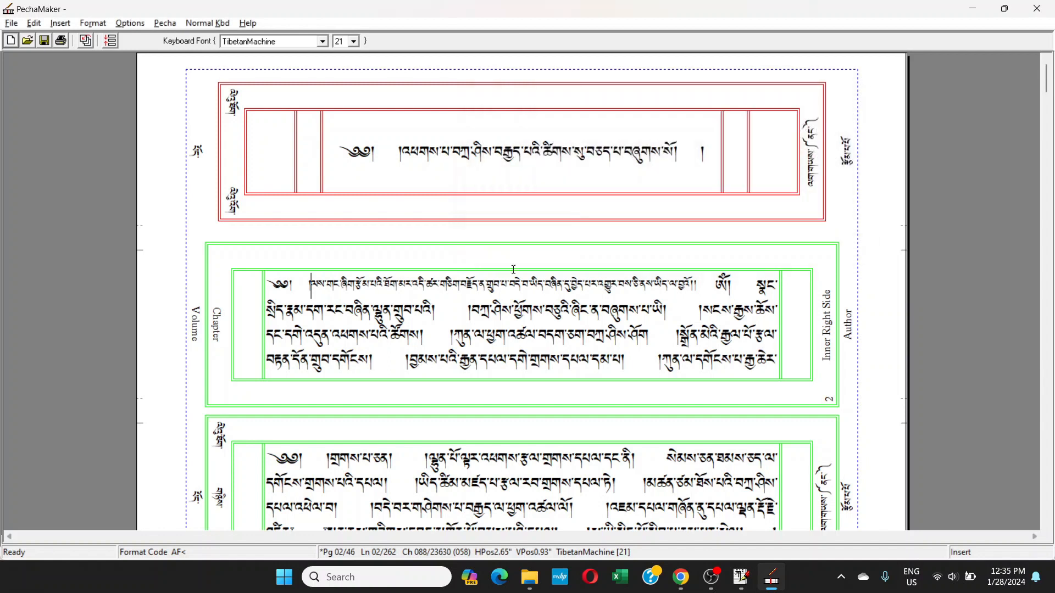
- Select the gap in the second line of page 2, try the tab width adjustment again and cancel it
drag(412, 307, 485, 310)
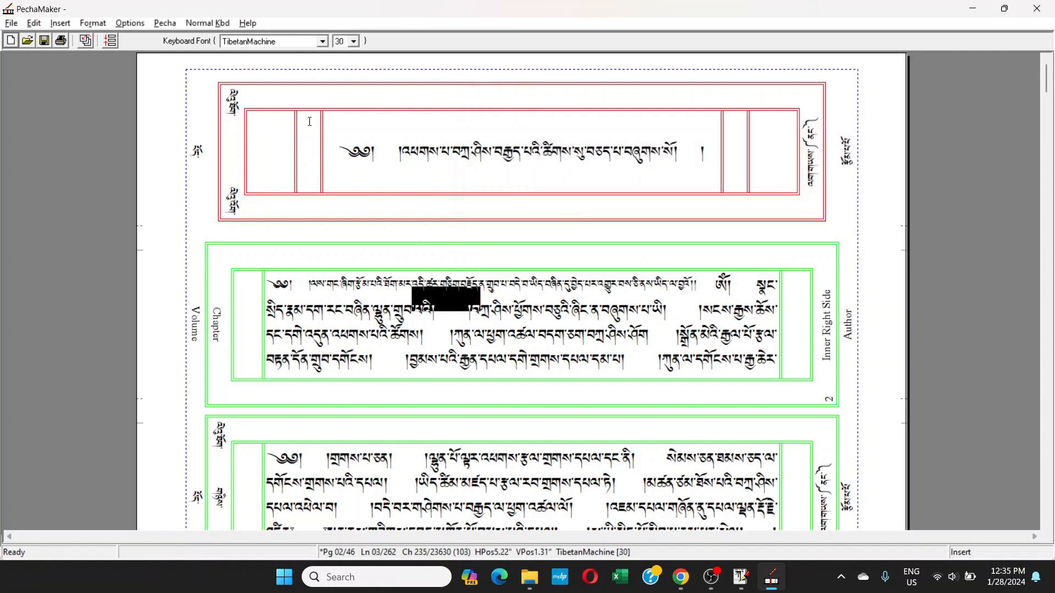
click(83, 24)
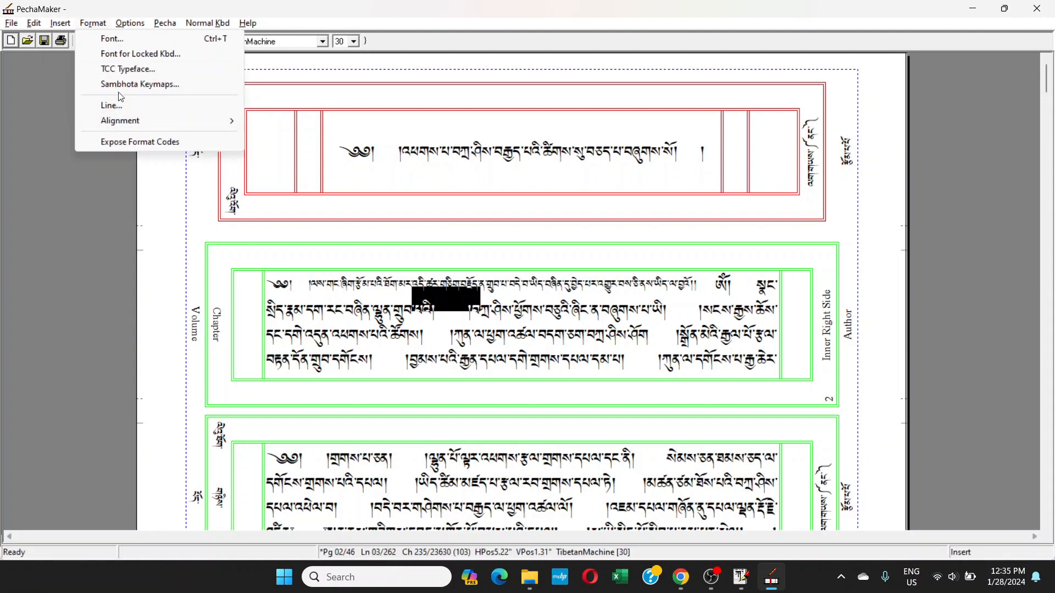
click(173, 110)
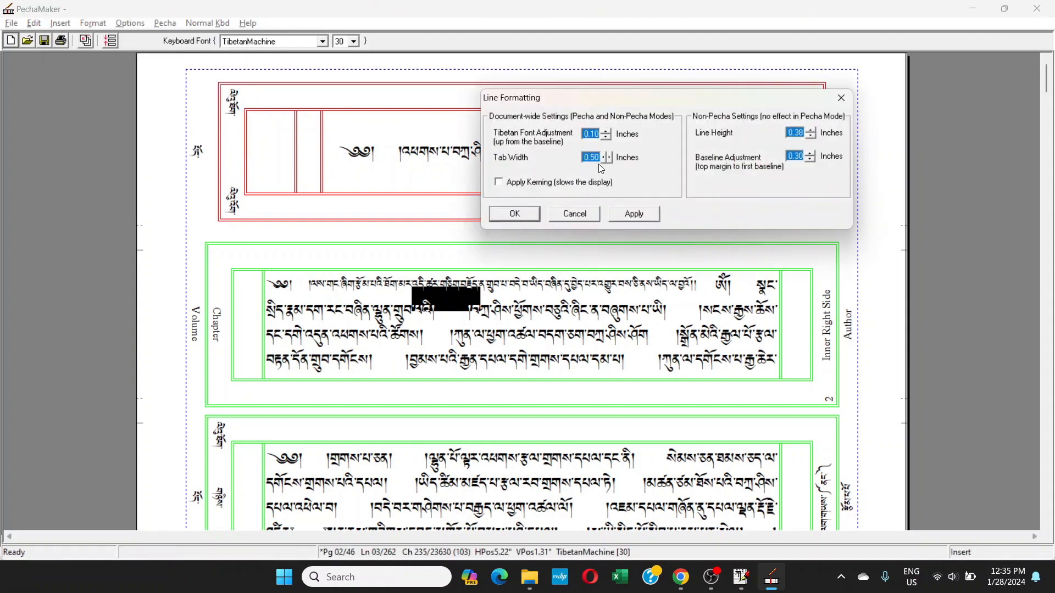
click(605, 159)
click(575, 214)
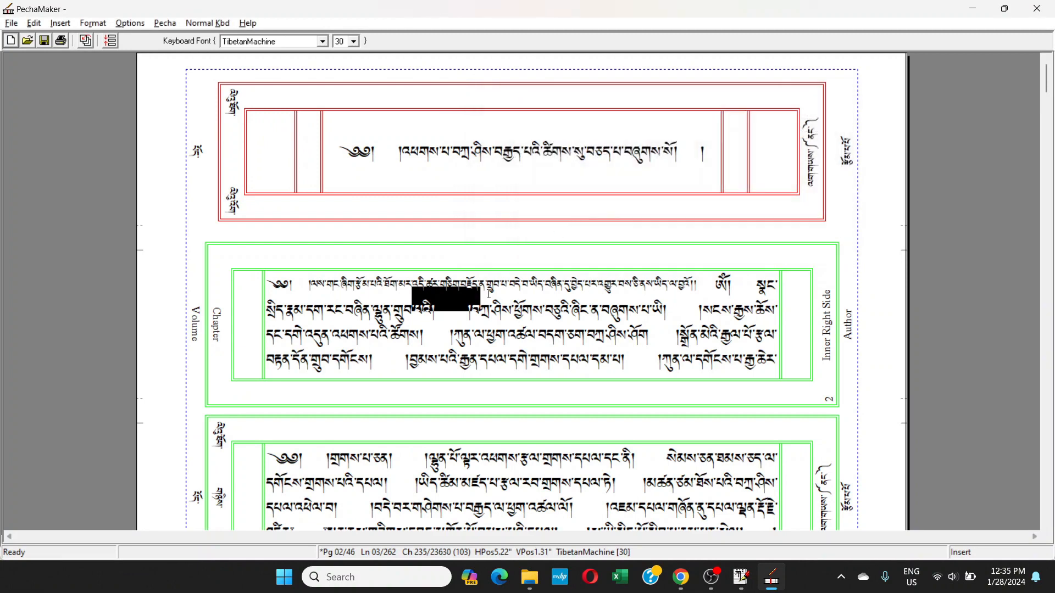
click(404, 313)
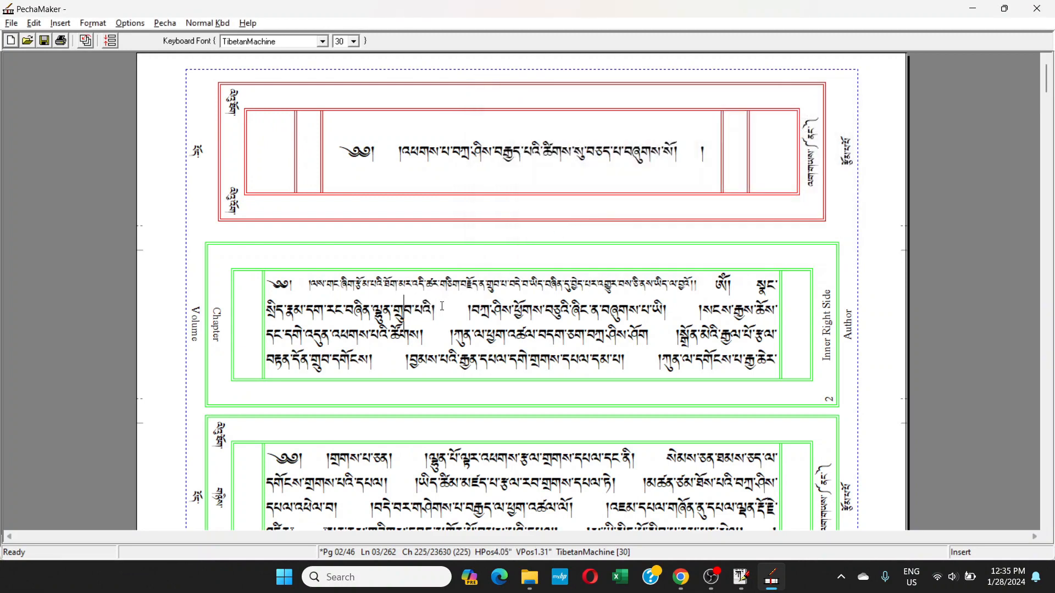
double_click(460, 311)
click(446, 314)
scroll(326, 294, down, 1)
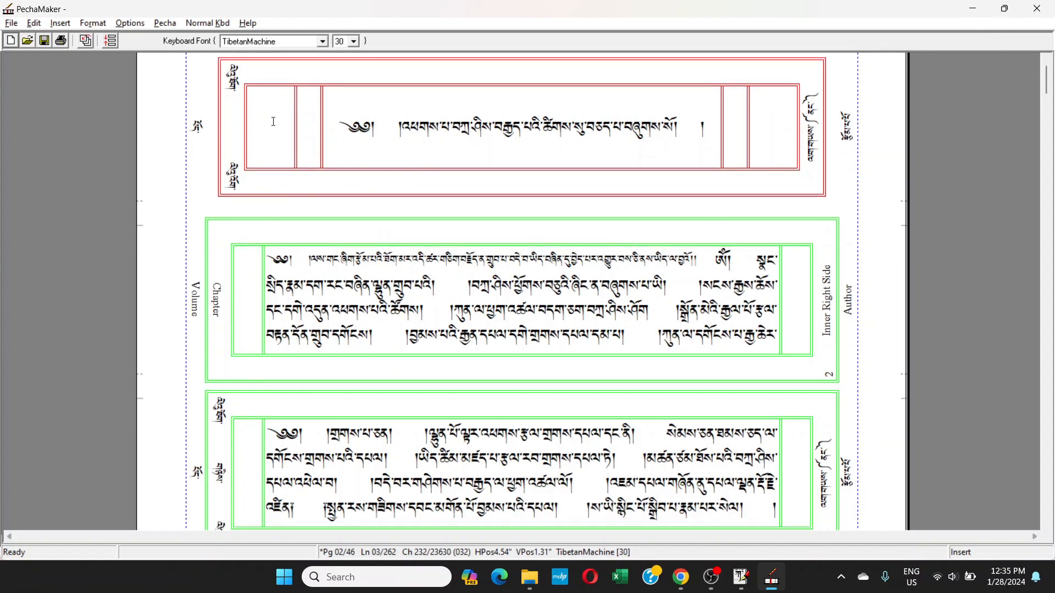
scroll(344, 226, up, 1)
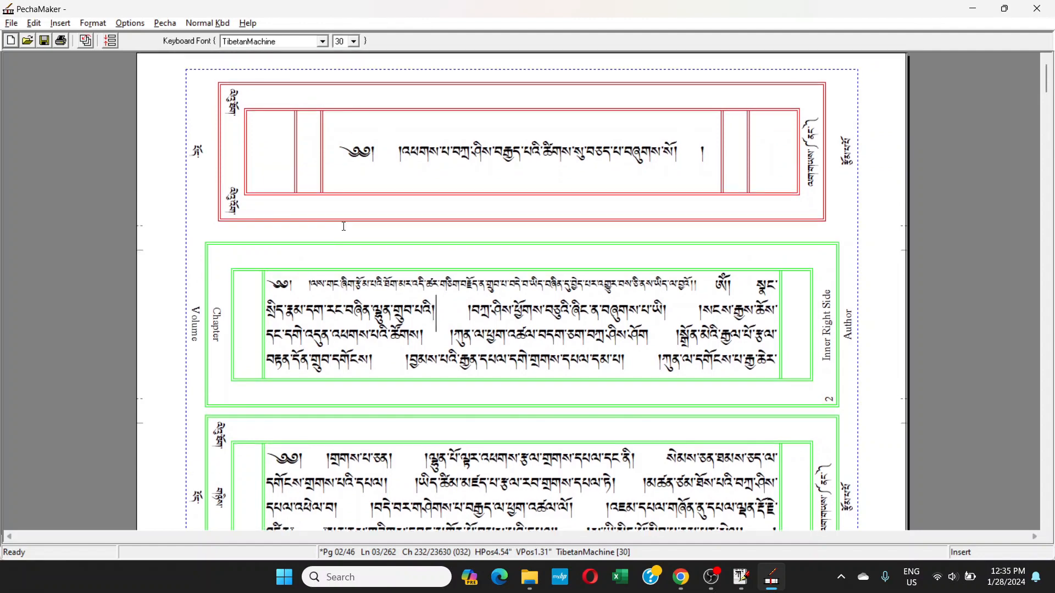
scroll(343, 226, down, 2)
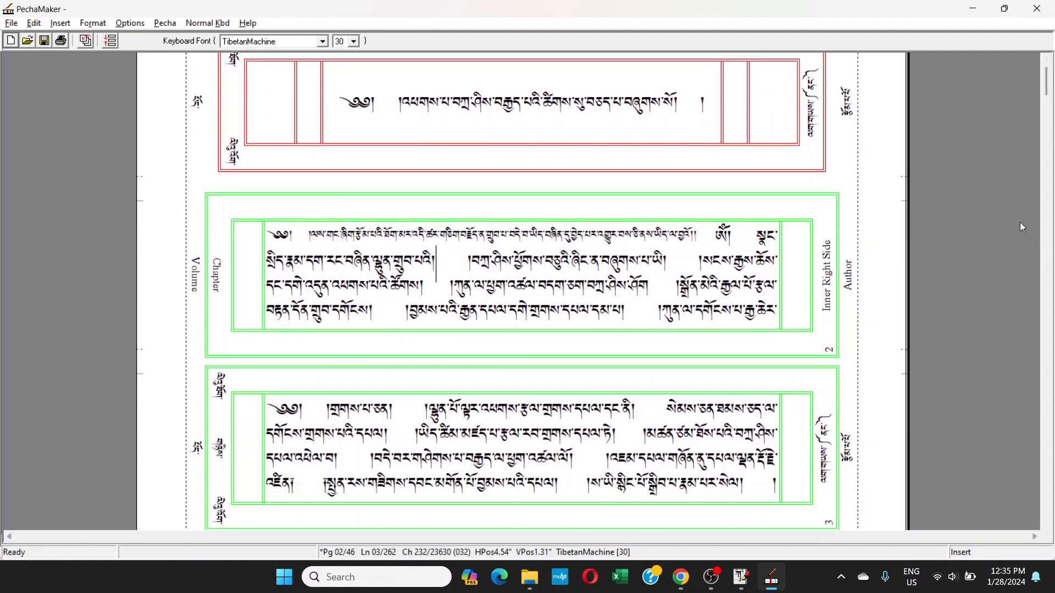
- Open the pecha layout controls and move the dialog clear of the text on page 2
click(163, 23)
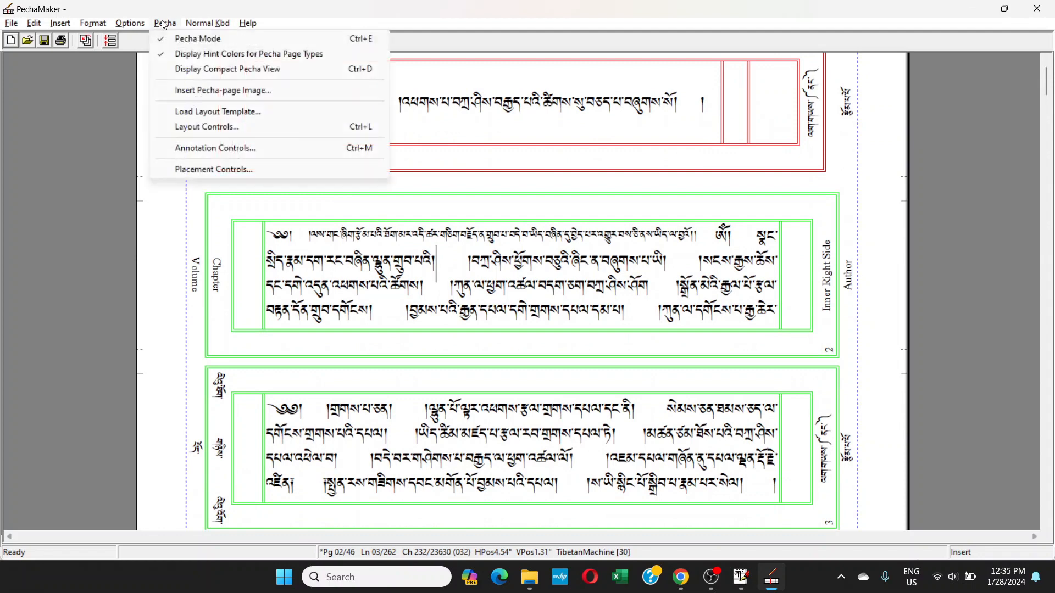
click(190, 131)
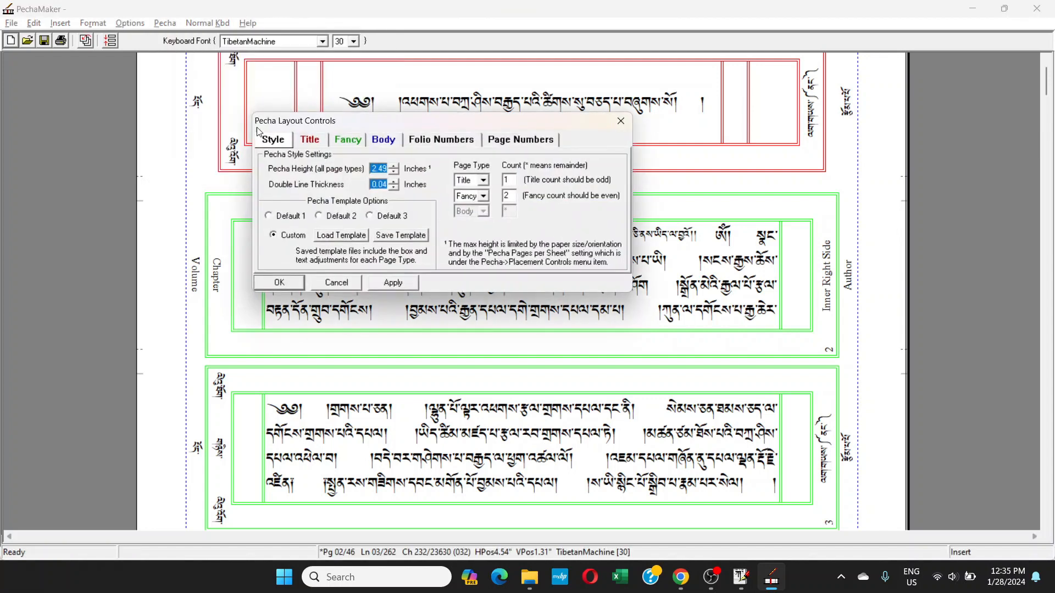
drag(392, 117, 643, 113)
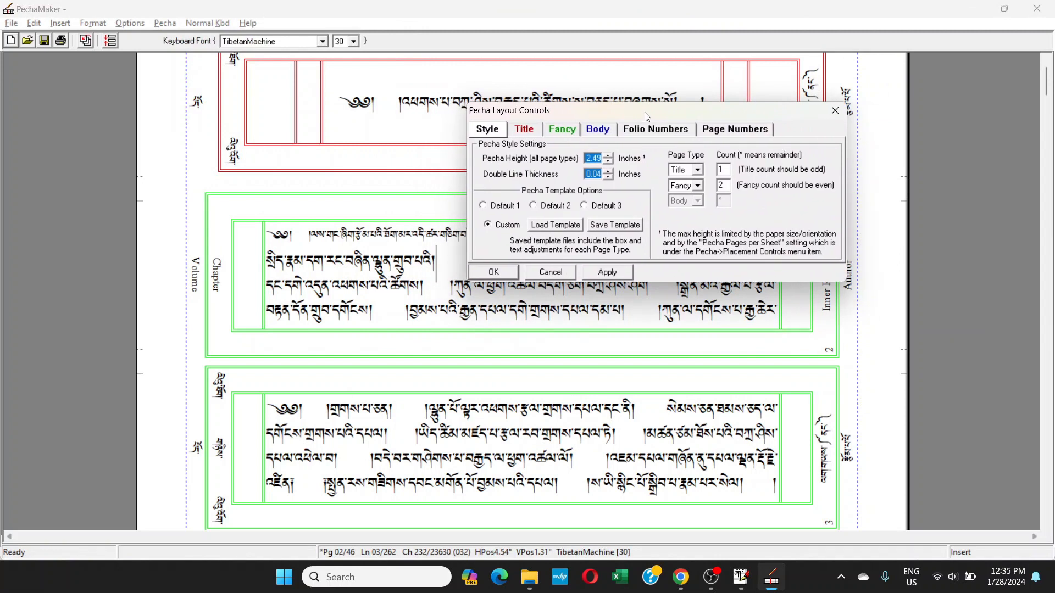
drag(648, 114, 719, 117)
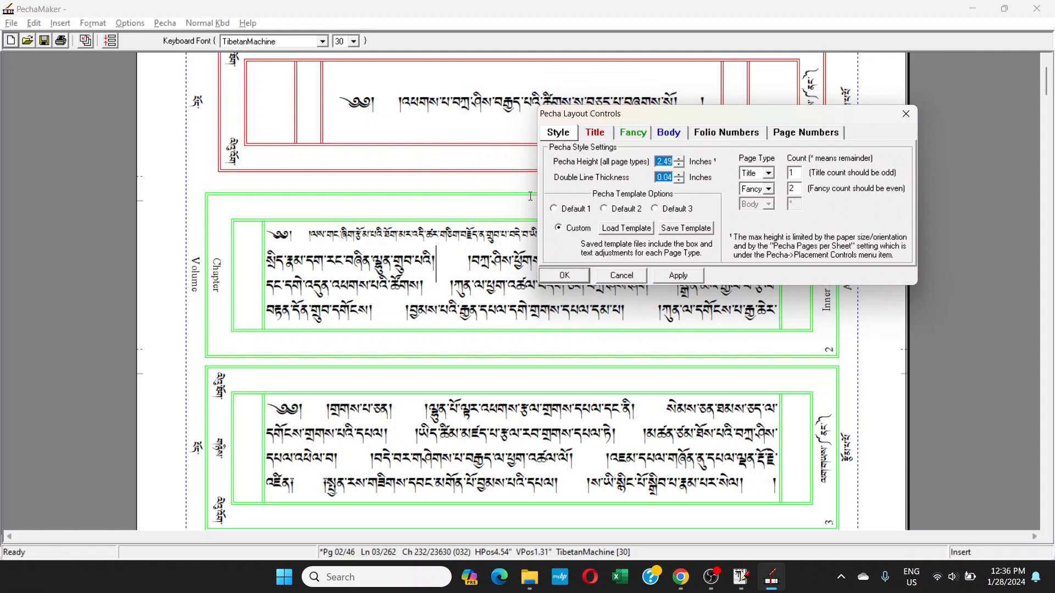
click(474, 243)
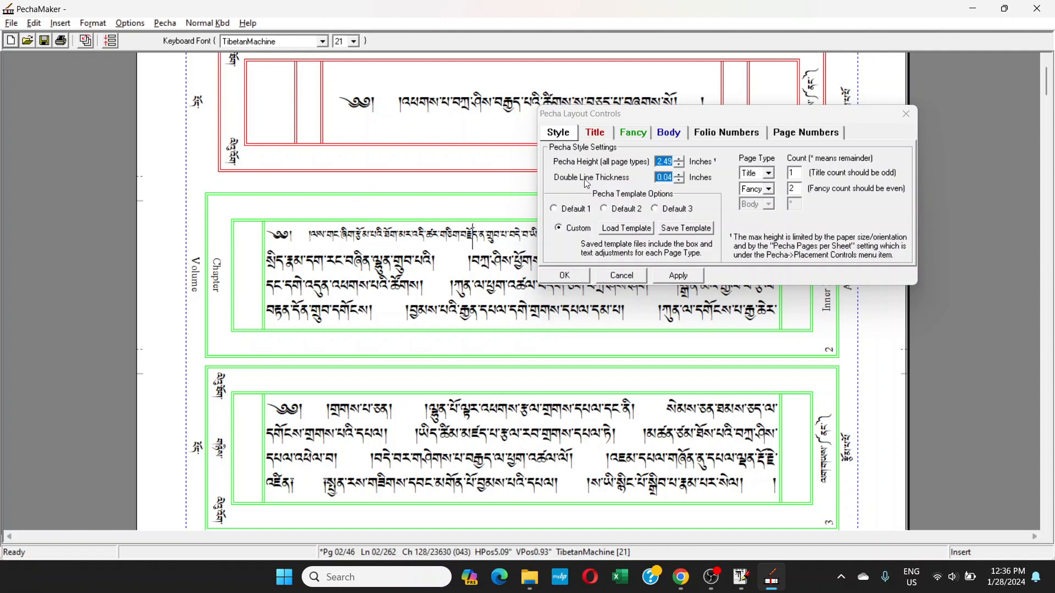
drag(602, 115, 644, 132)
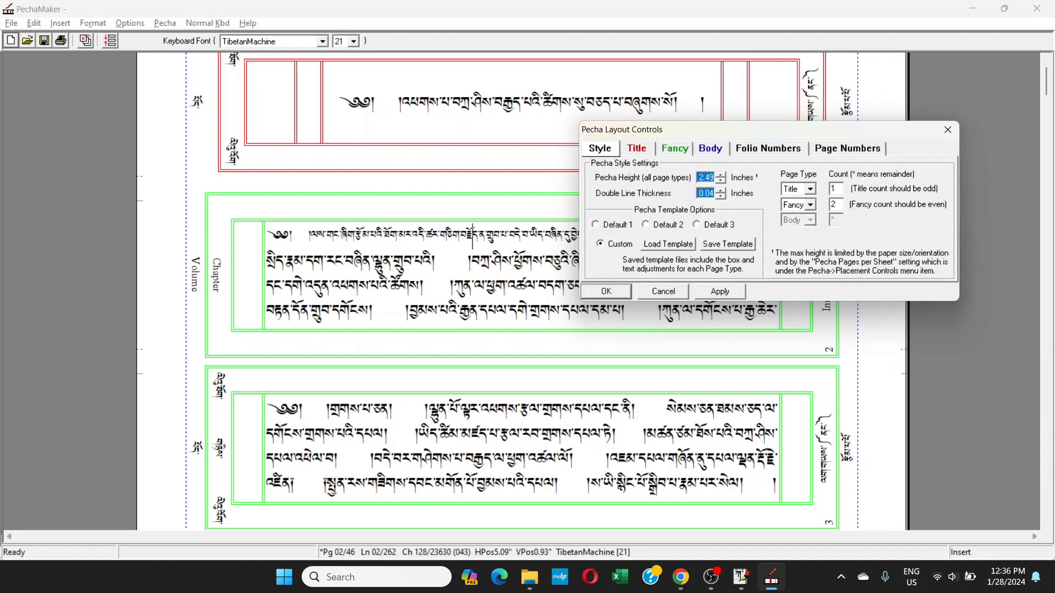
click(492, 286)
scroll(492, 285, down, 2)
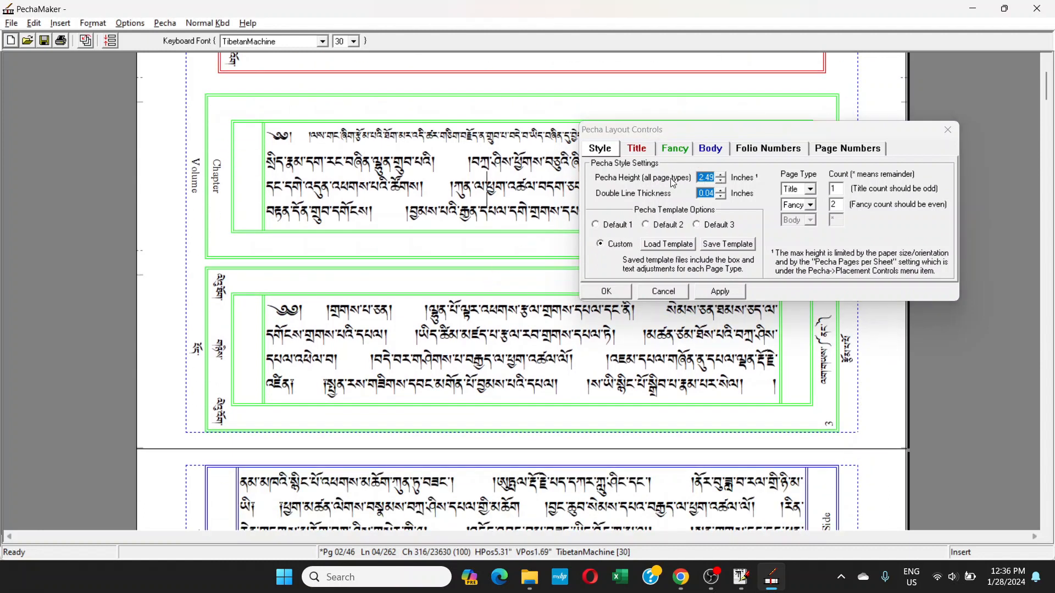
- Reduce the pecha height for all page types to 2.33 inches, keeping the dialog clear of the page text
click(721, 181)
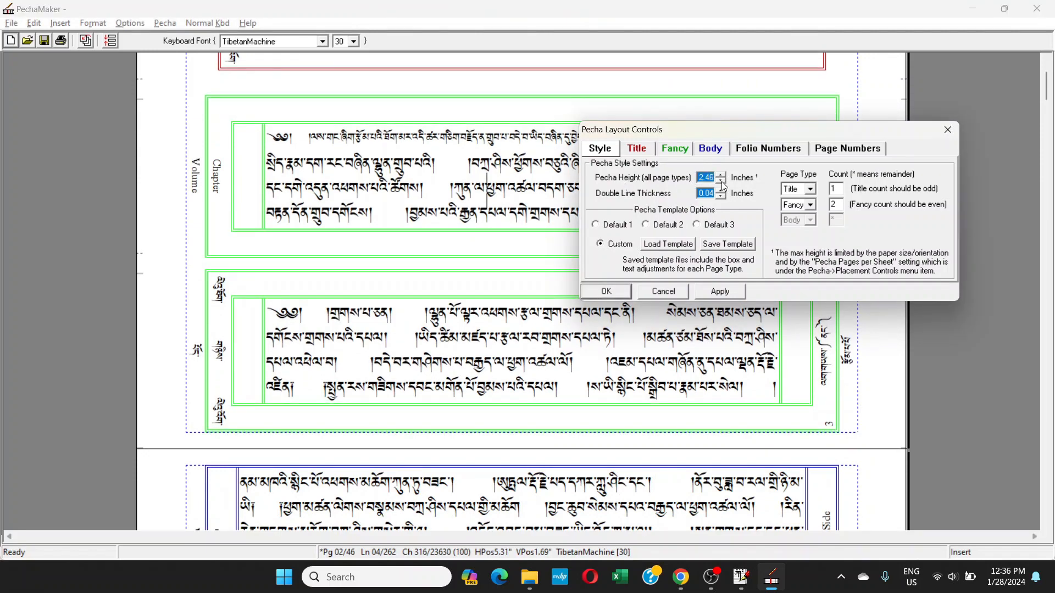
click(721, 181)
click(722, 182)
click(721, 181)
click(722, 182)
click(722, 181)
click(722, 181)
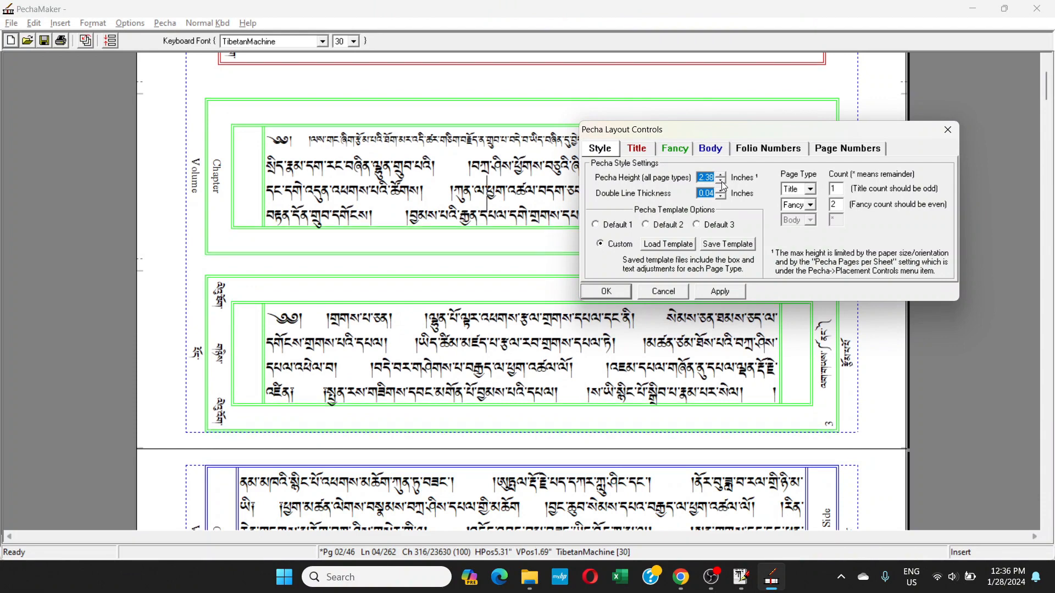
click(722, 181)
click(722, 181)
drag(718, 130, 829, 212)
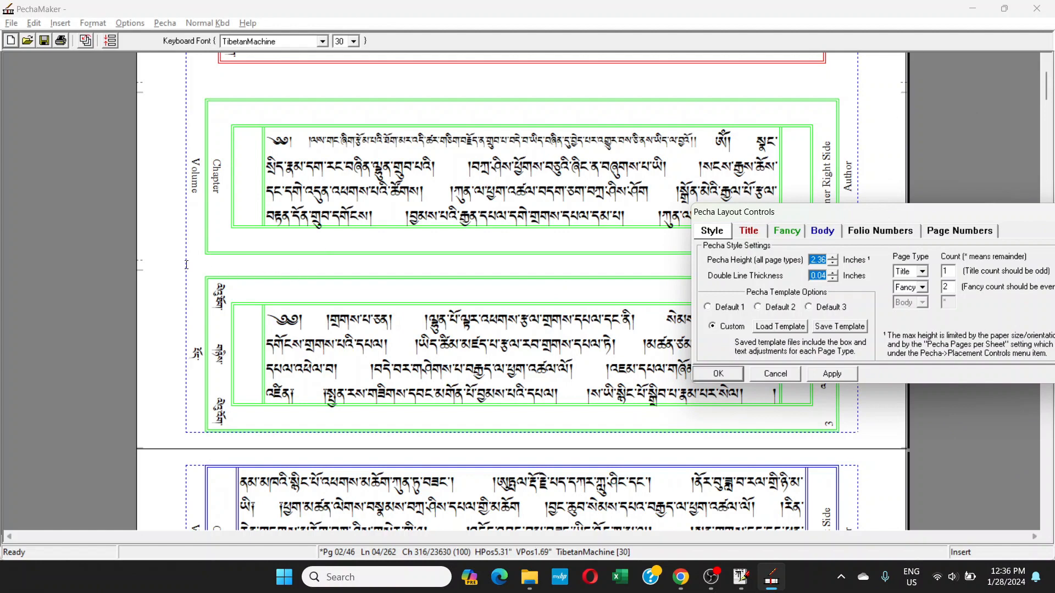
click(835, 263)
click(835, 264)
click(834, 263)
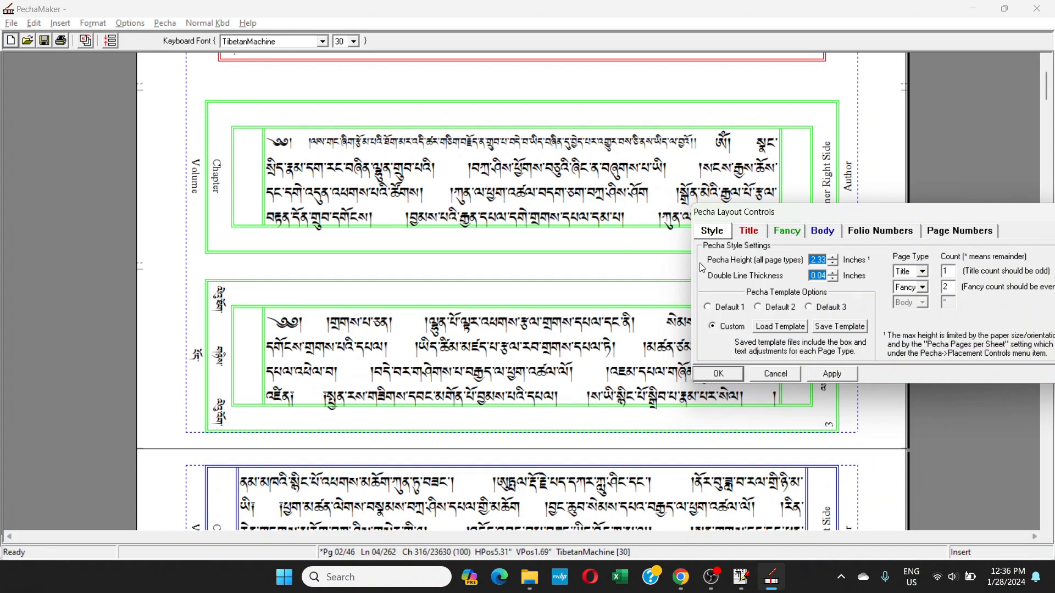
- Move the layout dialog aside and examine how the text fits inside the borders on pages 3 to 6
drag(746, 219, 802, 185)
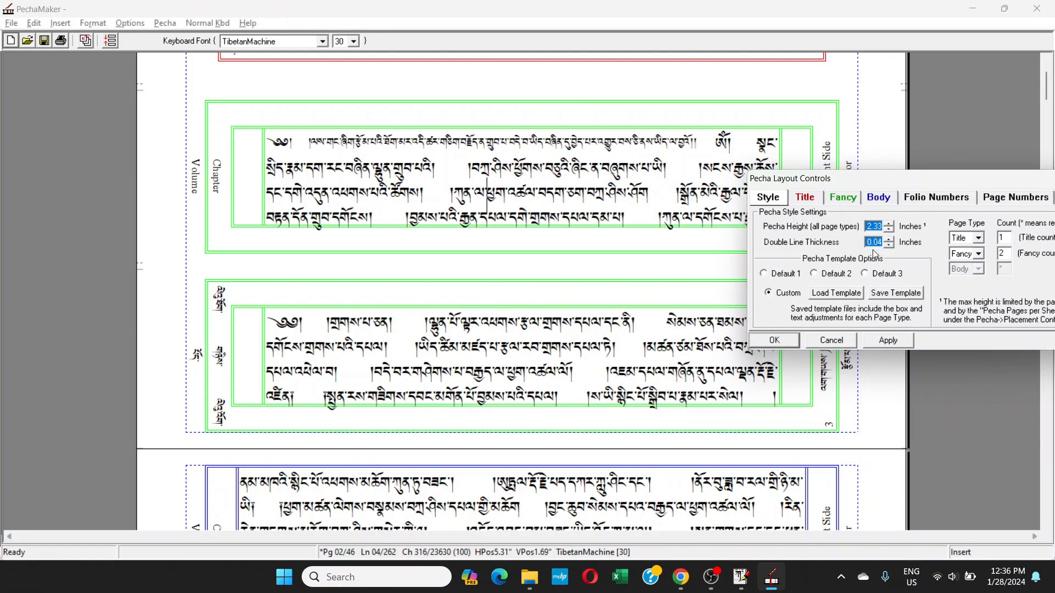
click(531, 373)
scroll(532, 373, down, 4)
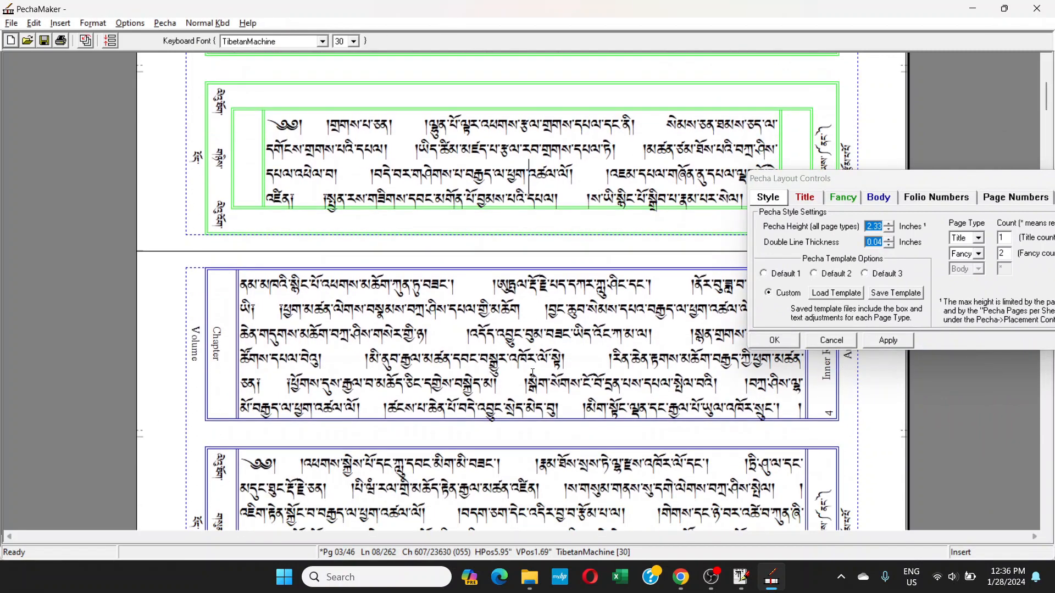
scroll(533, 373, down, 3)
click(470, 210)
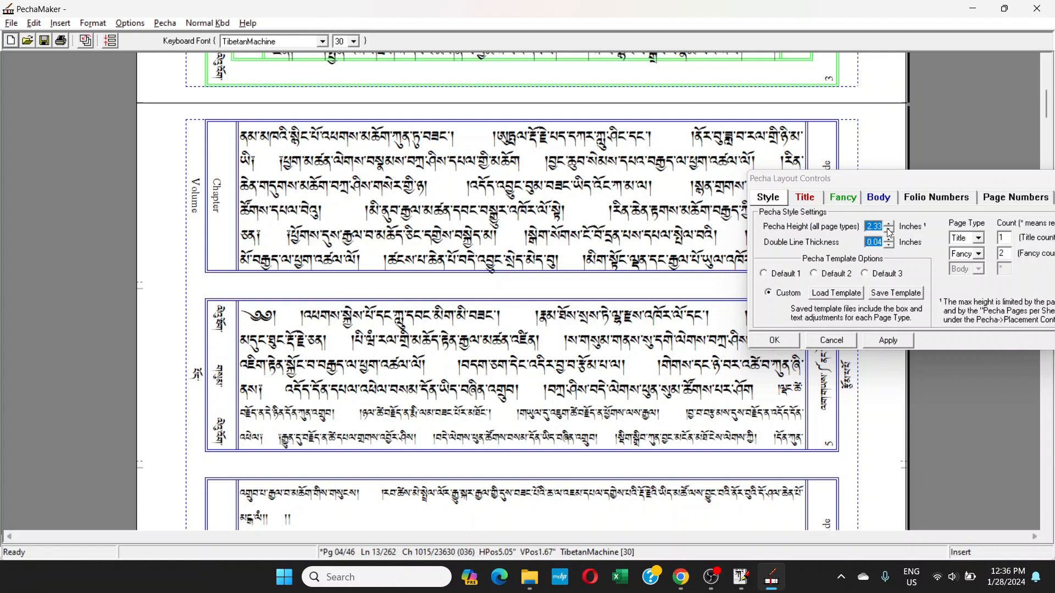
drag(803, 182, 760, 155)
click(400, 210)
scroll(402, 203, down, 1)
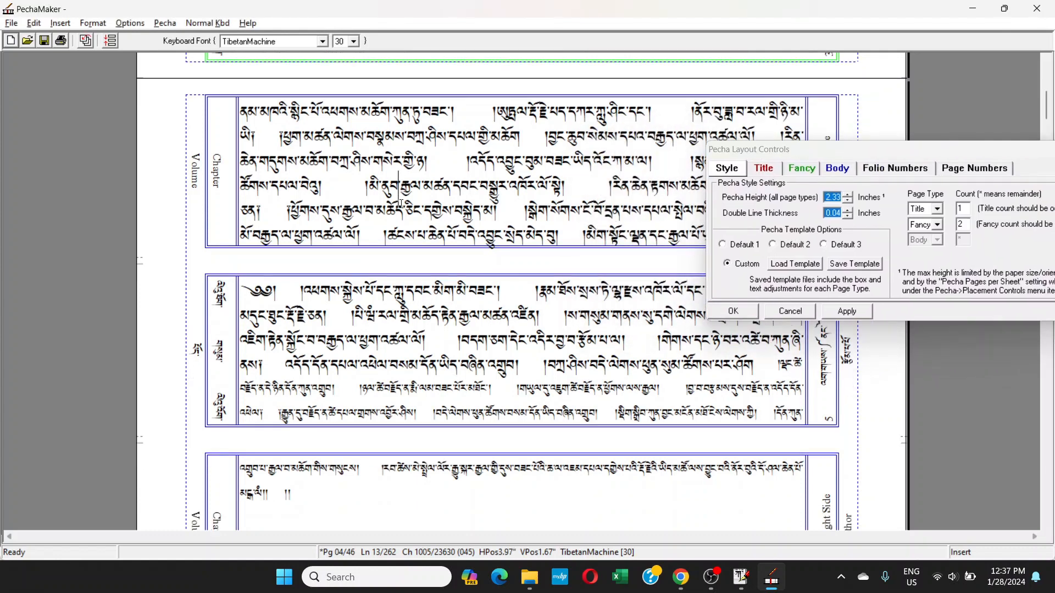
scroll(401, 203, down, 4)
scroll(401, 203, up, 1)
scroll(401, 203, down, 1)
scroll(401, 203, up, 4)
click(402, 203)
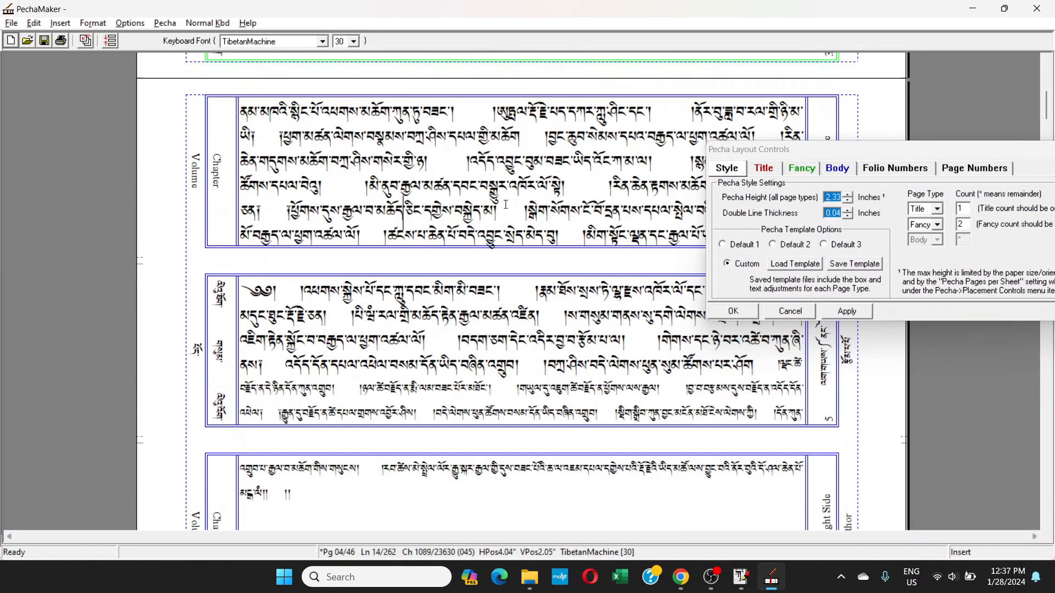
- Reduce the pecha height for all page types to 2.14 inches
click(847, 202)
click(848, 202)
click(847, 202)
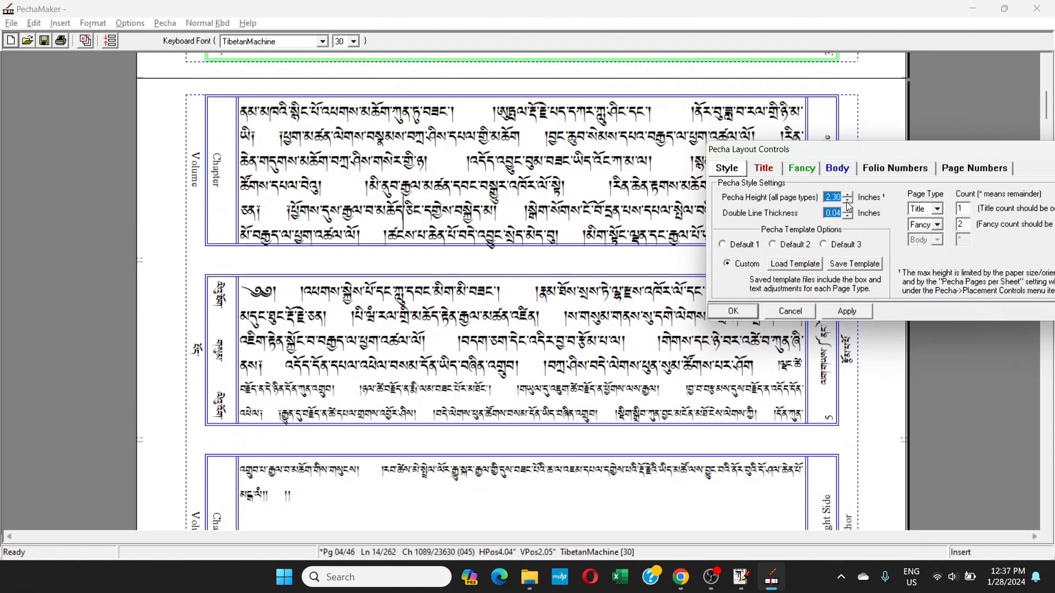
click(847, 202)
click(848, 202)
click(847, 202)
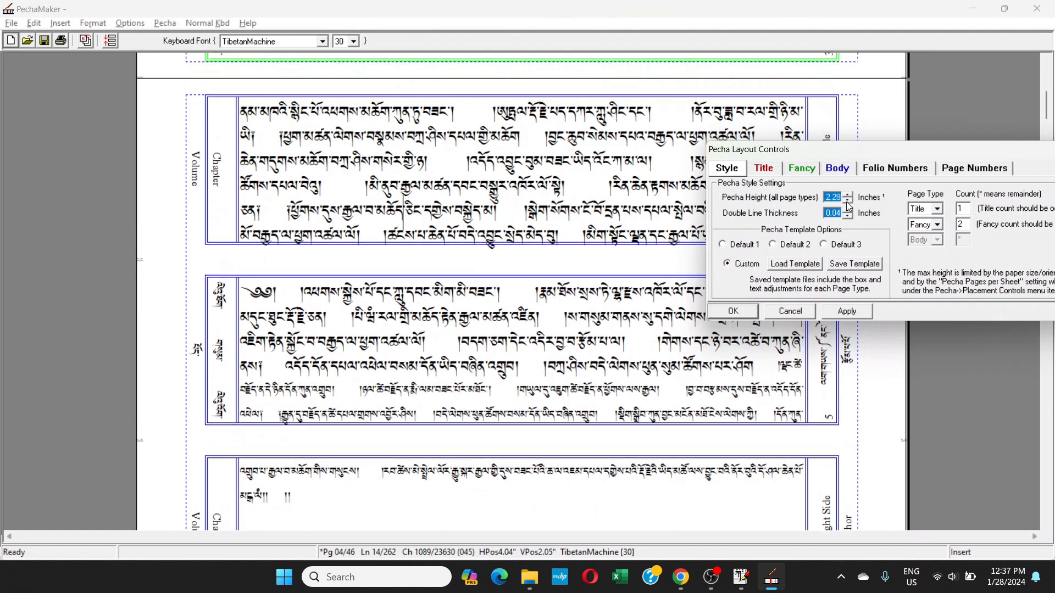
click(848, 202)
click(847, 202)
click(847, 203)
click(847, 202)
click(847, 203)
click(848, 202)
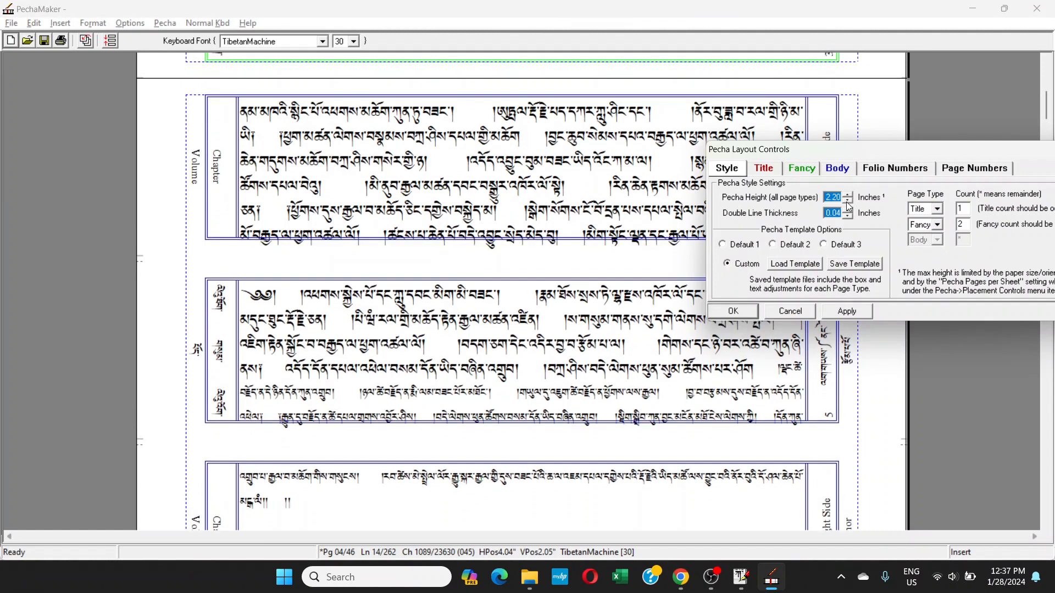
click(849, 201)
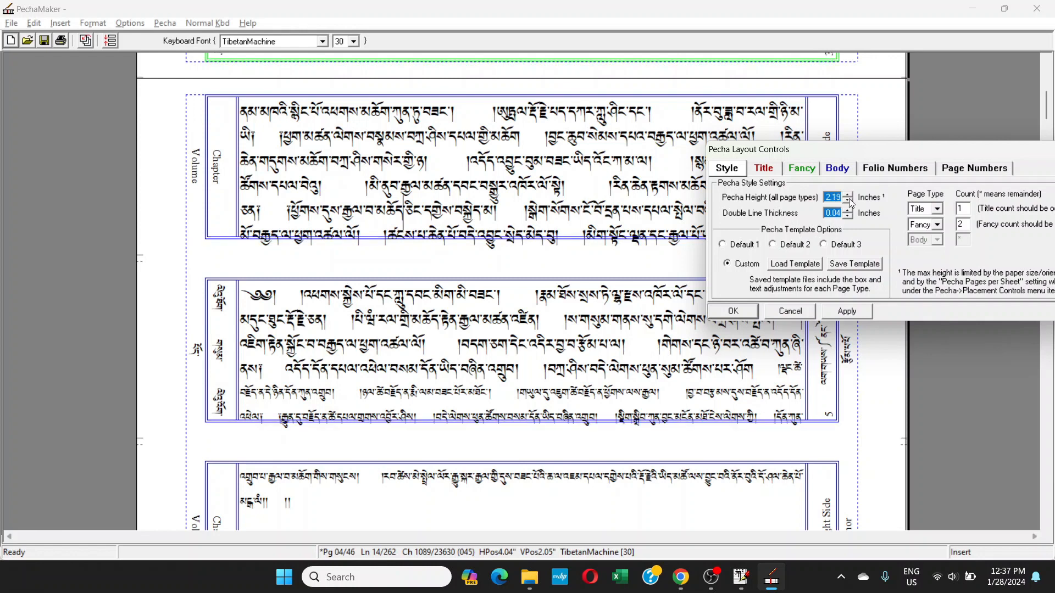
click(849, 202)
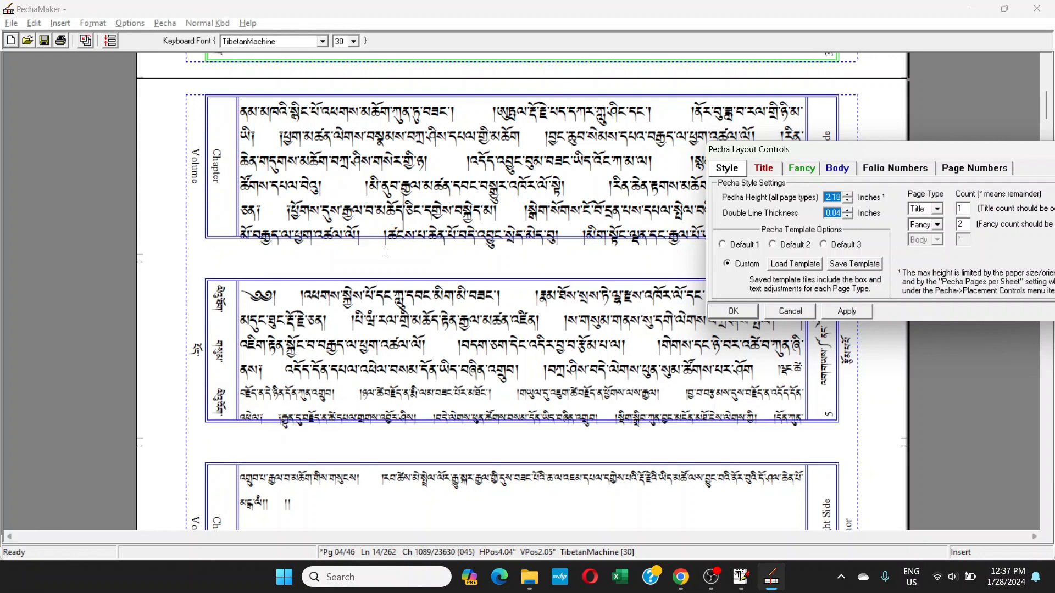
click(850, 202)
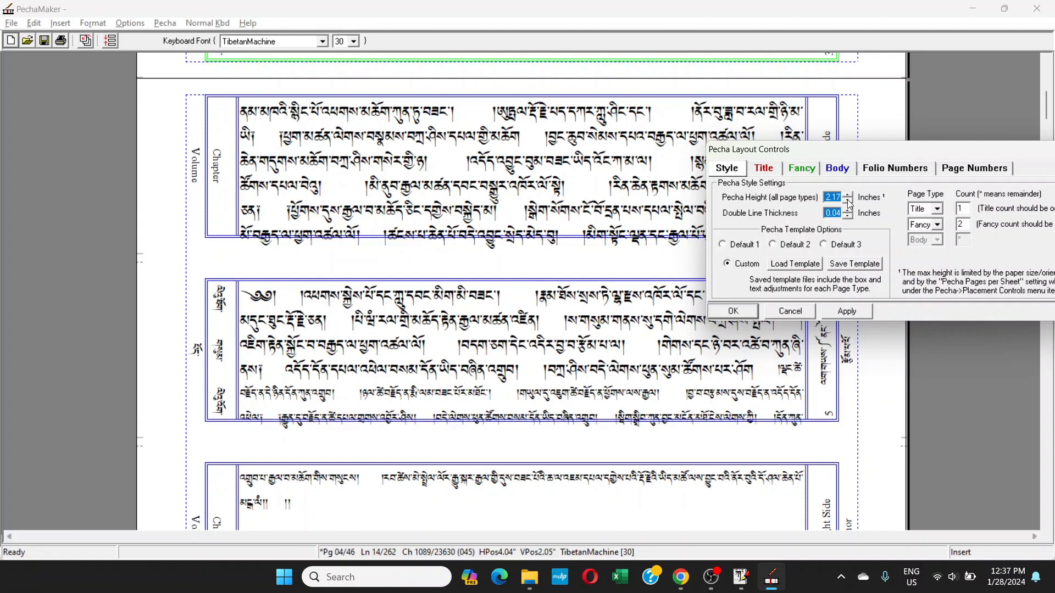
click(850, 202)
click(849, 202)
click(849, 202)
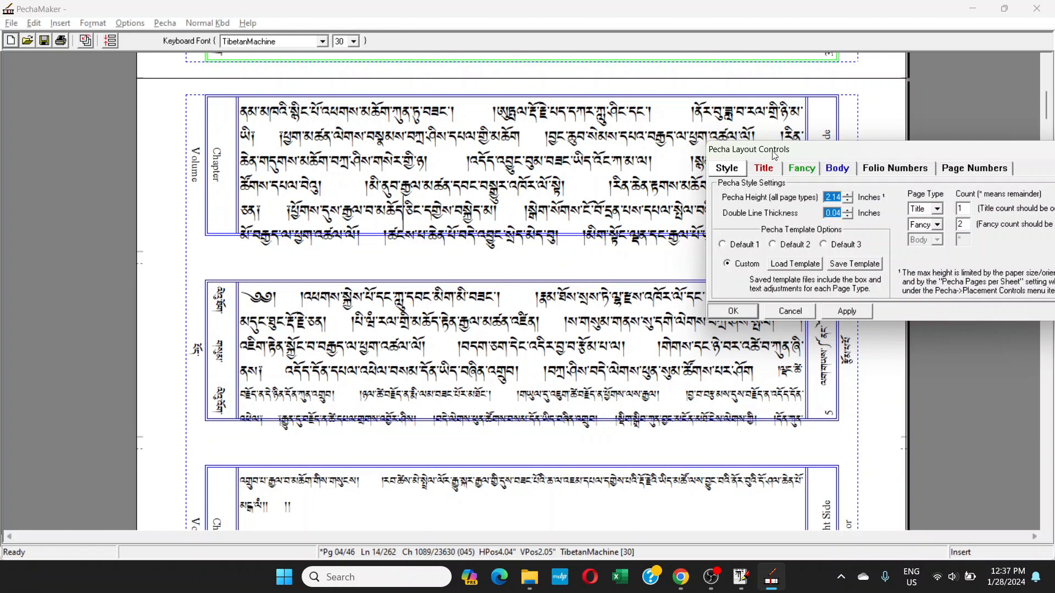
- Reposition the layout dialog and examine how the bottom text lines meet the borders on pages 4 to 6
drag(775, 155, 264, 295)
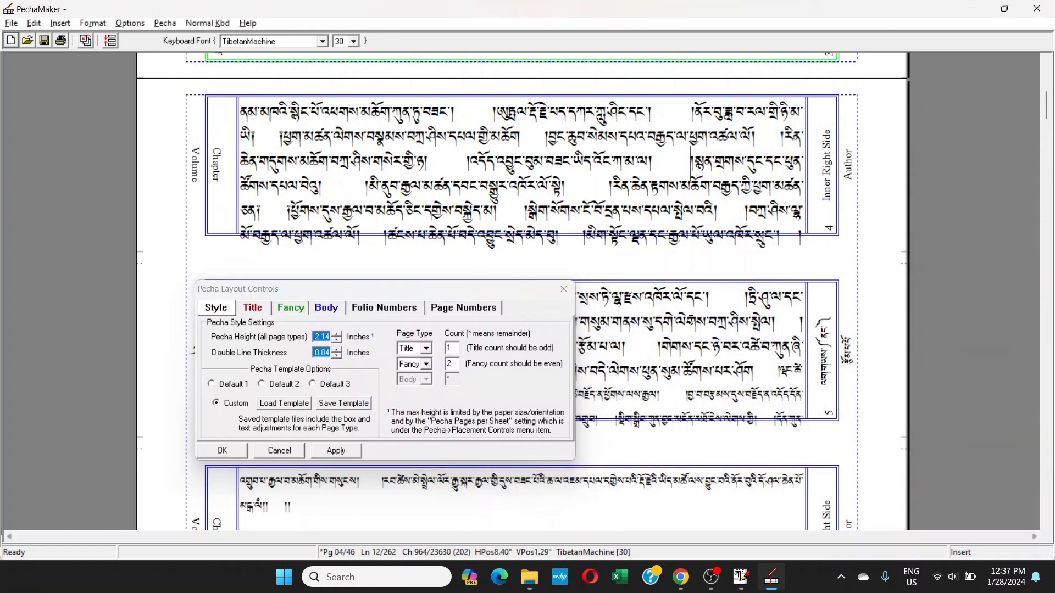
scroll(690, 220, down, 5)
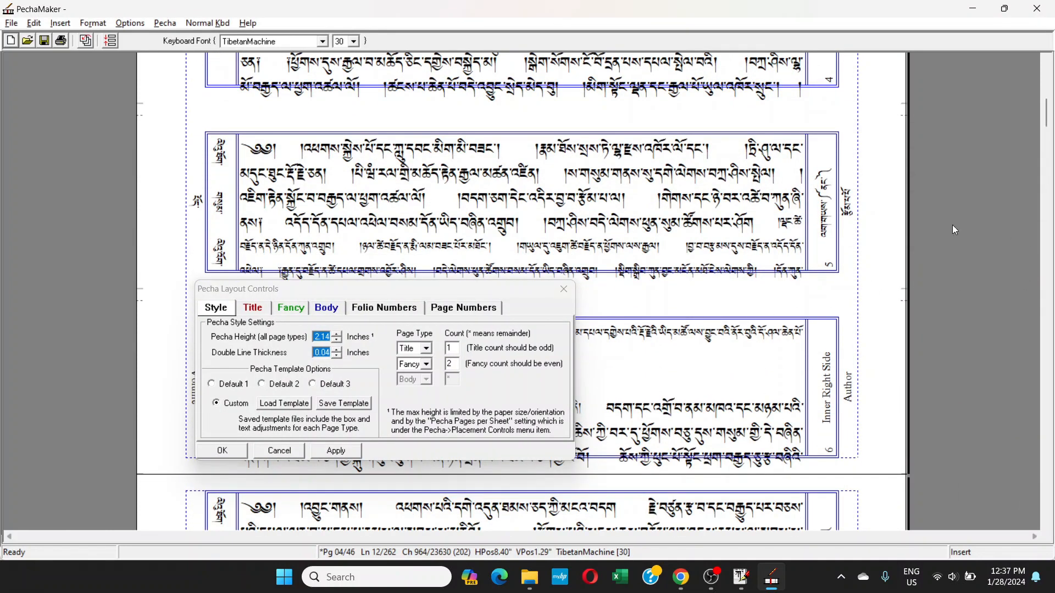
scroll(798, 275, up, 7)
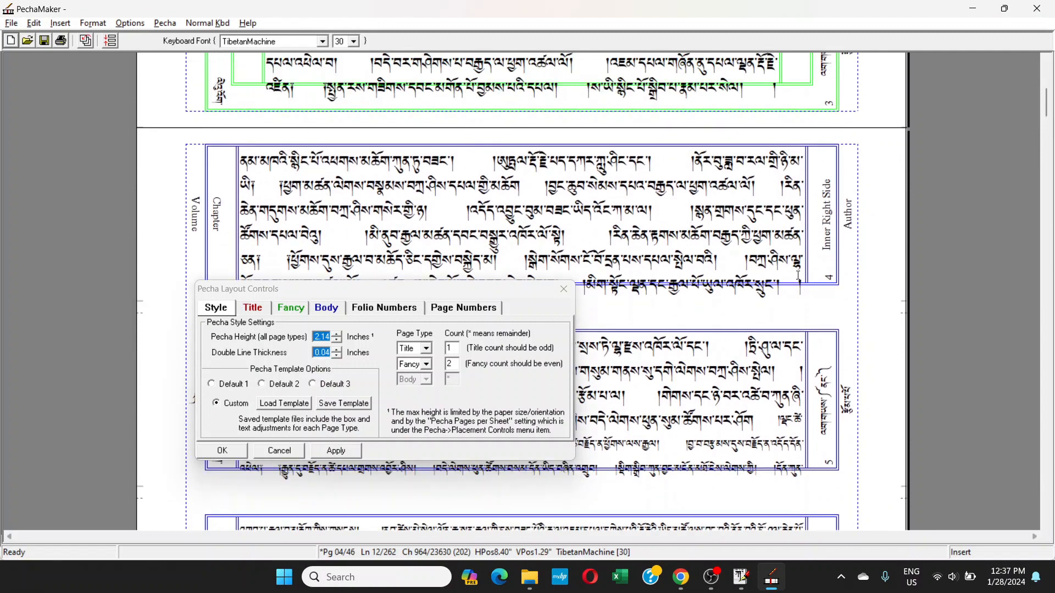
drag(522, 290, 721, 241)
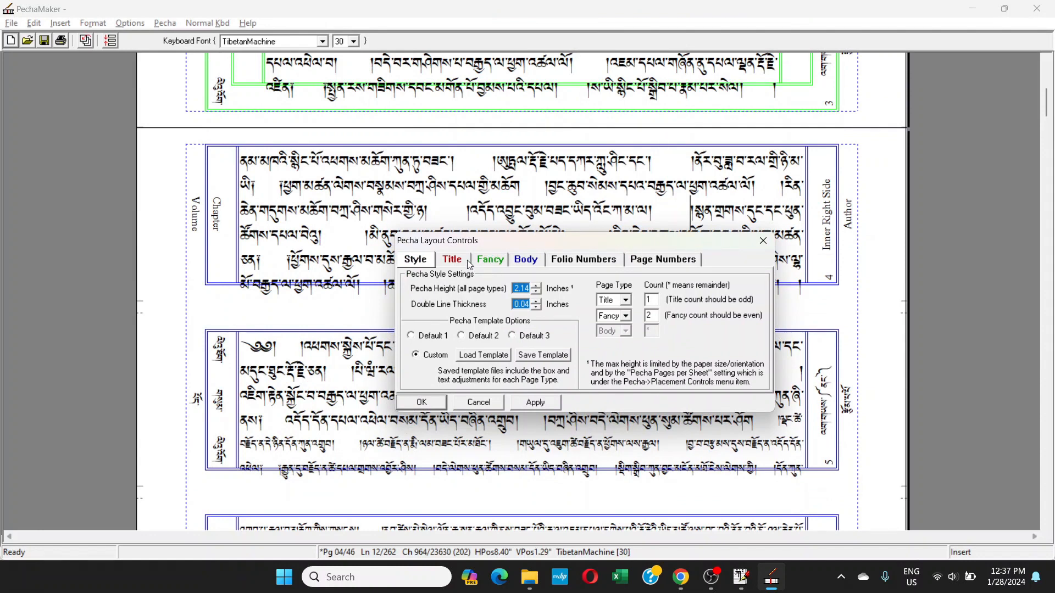
drag(489, 247, 719, 233)
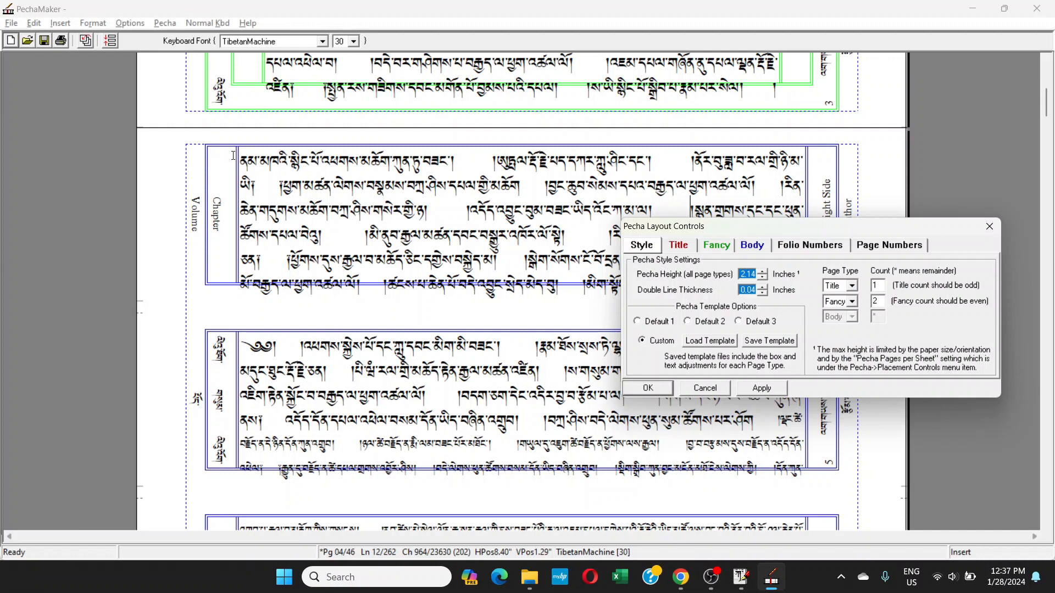
- Try different double line thickness values for the page borders, going up to 0.10 inches
click(762, 286)
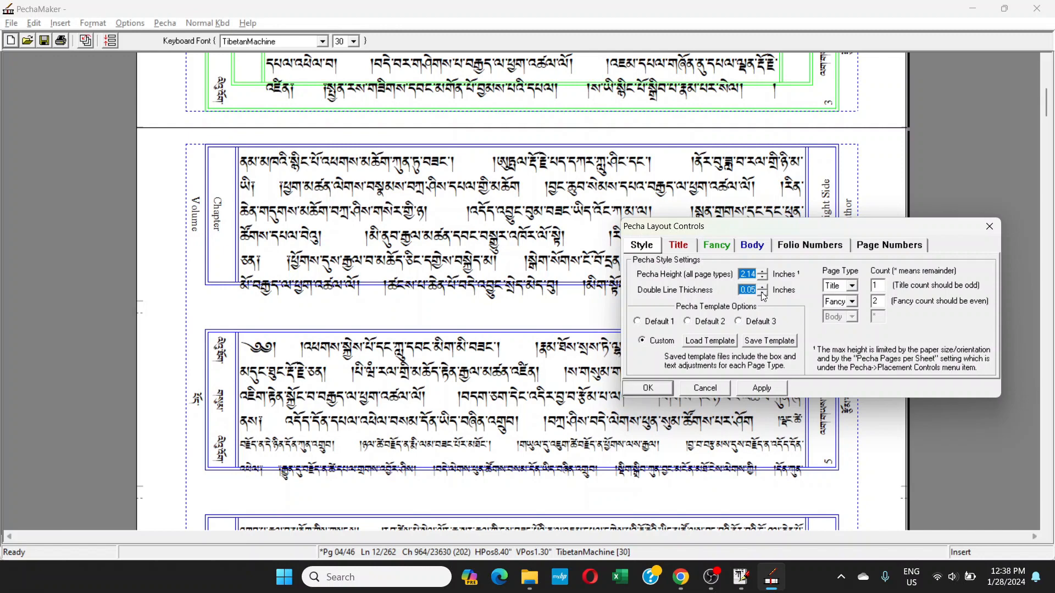
click(761, 285)
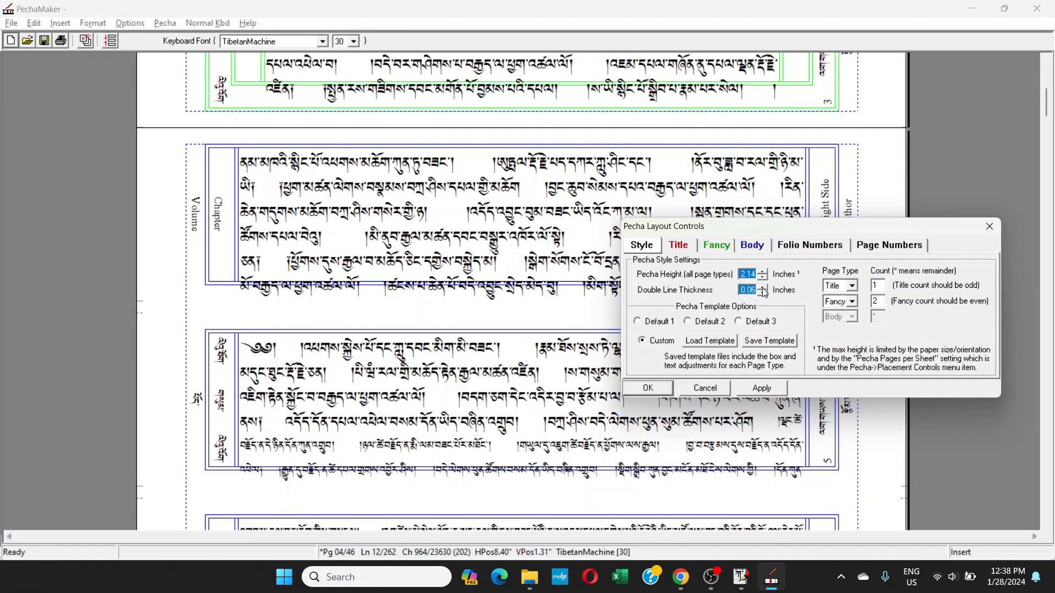
click(762, 286)
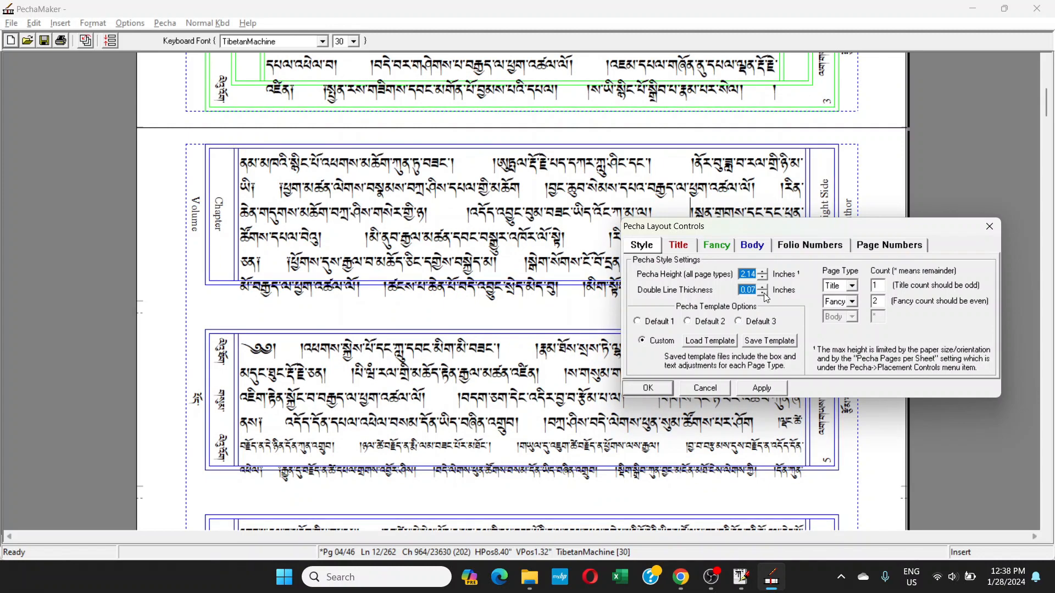
click(765, 294)
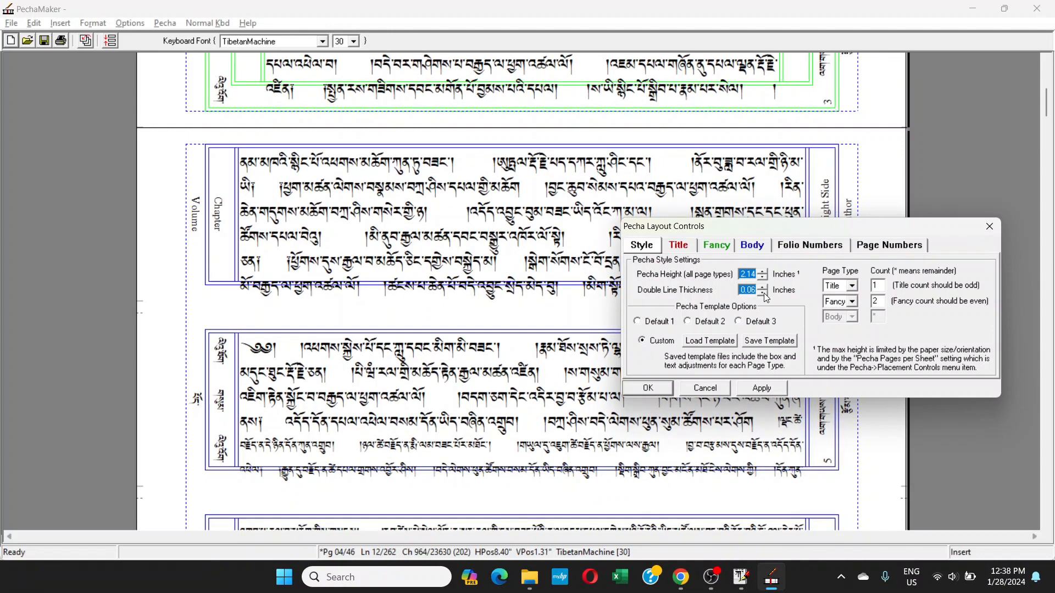
click(765, 295)
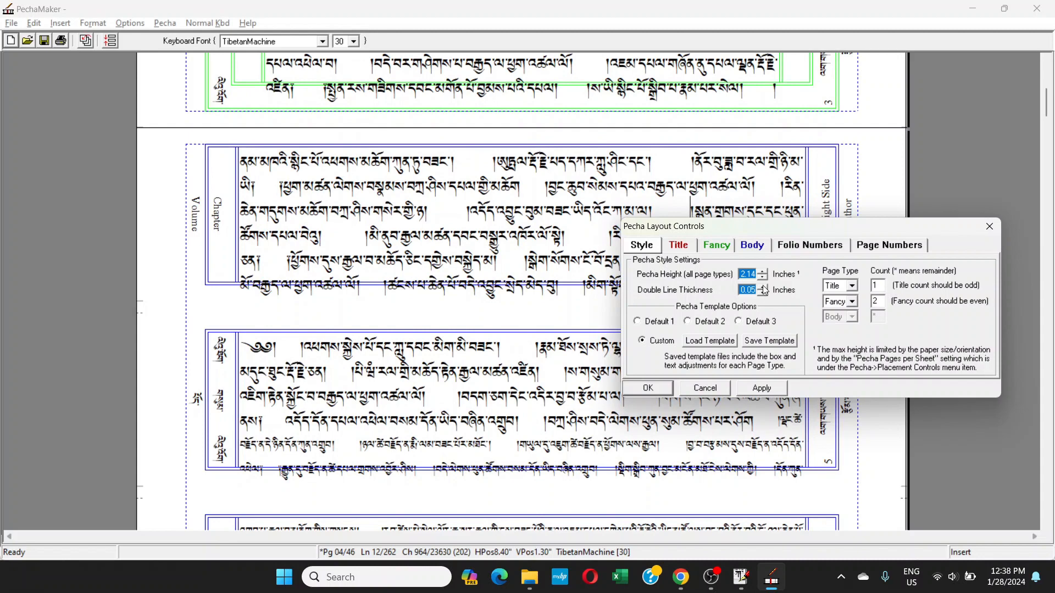
click(763, 286)
click(763, 285)
click(763, 285)
click(763, 285)
click(763, 285)
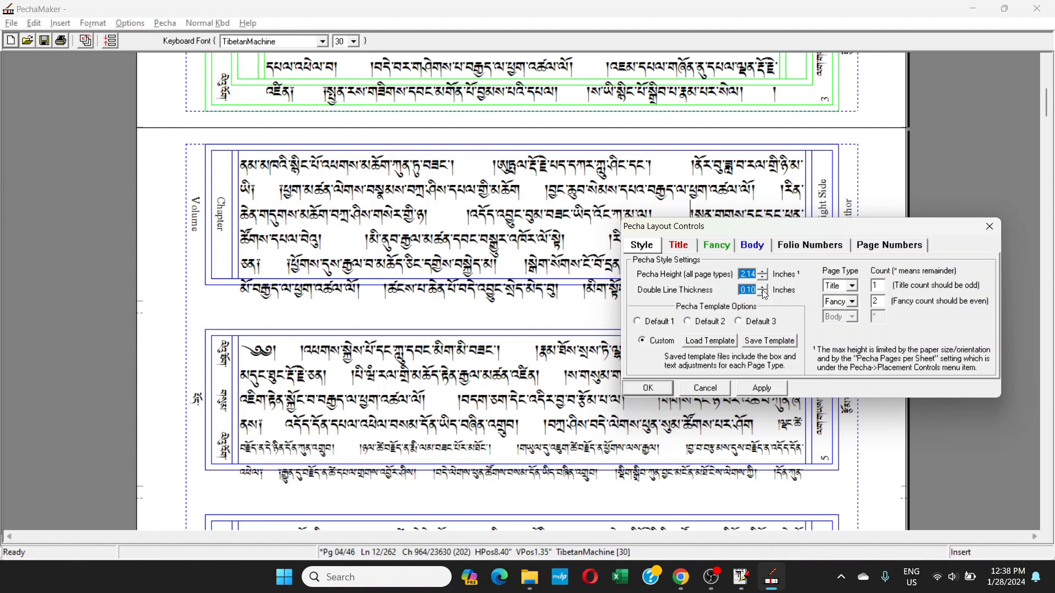
- Set the double line thickness back to 0.04 inches and accept the layout settings
click(763, 294)
click(763, 293)
click(763, 293)
click(763, 293)
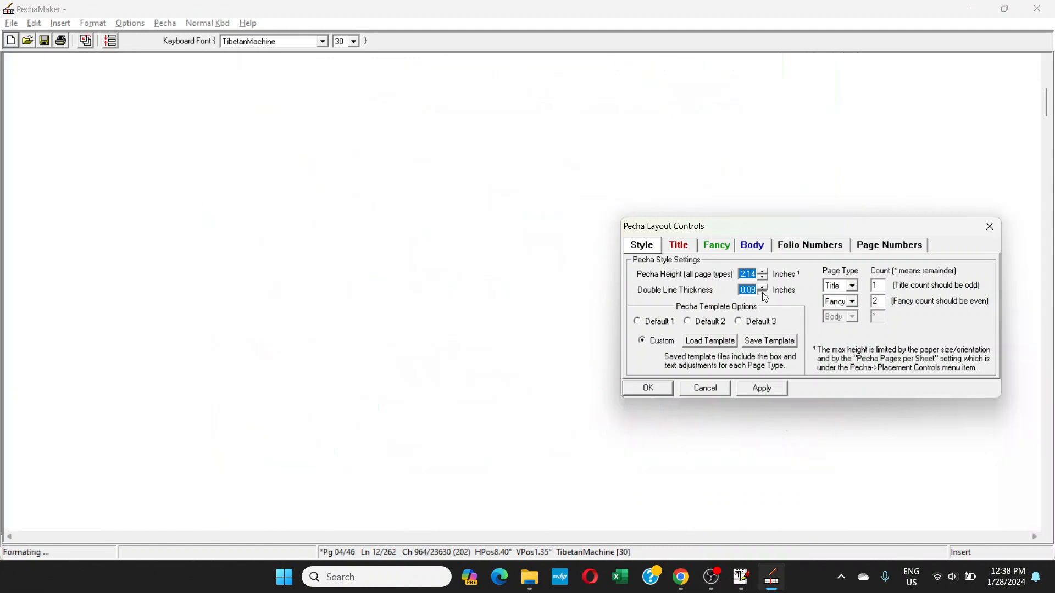
click(763, 294)
click(763, 294)
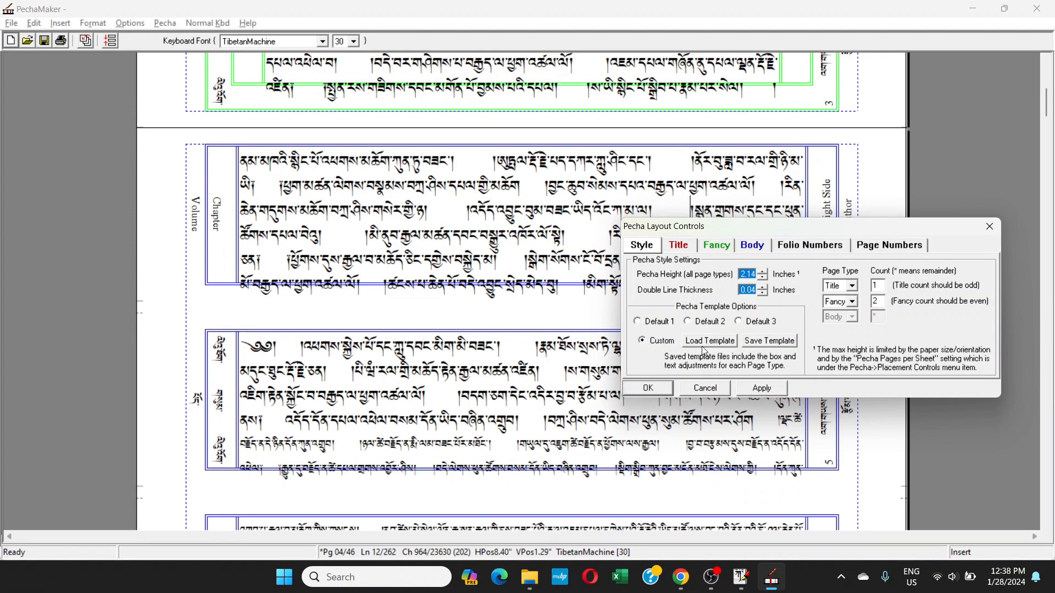
click(648, 389)
- Place the cursor before the title text on page 1, reopen the pecha layout controls and move the dialog clear of the title
scroll(483, 280, up, 8)
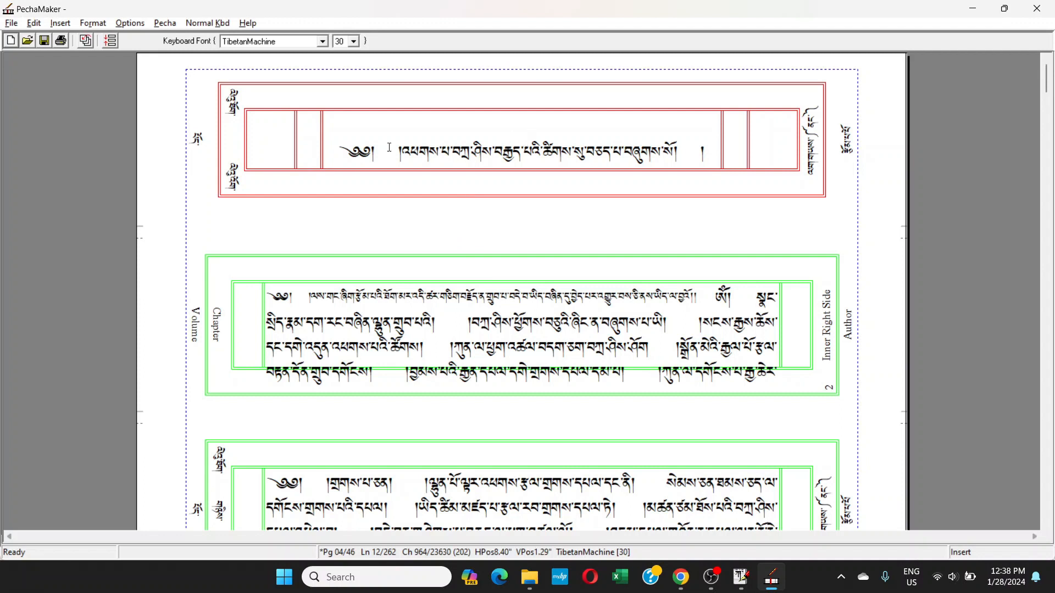
click(349, 136)
scroll(537, 354, down, 1)
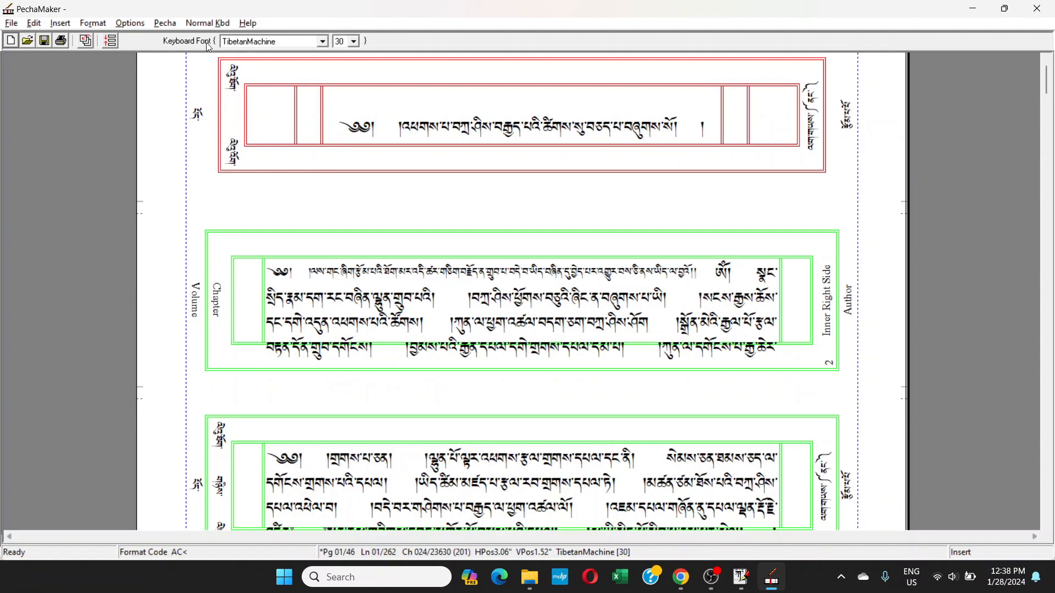
click(164, 23)
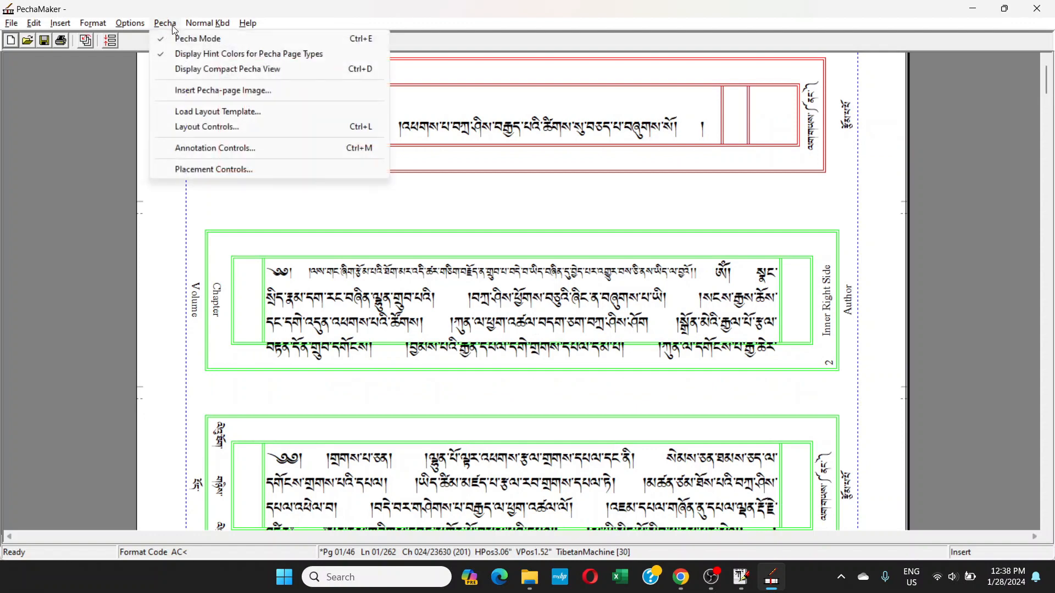
click(180, 131)
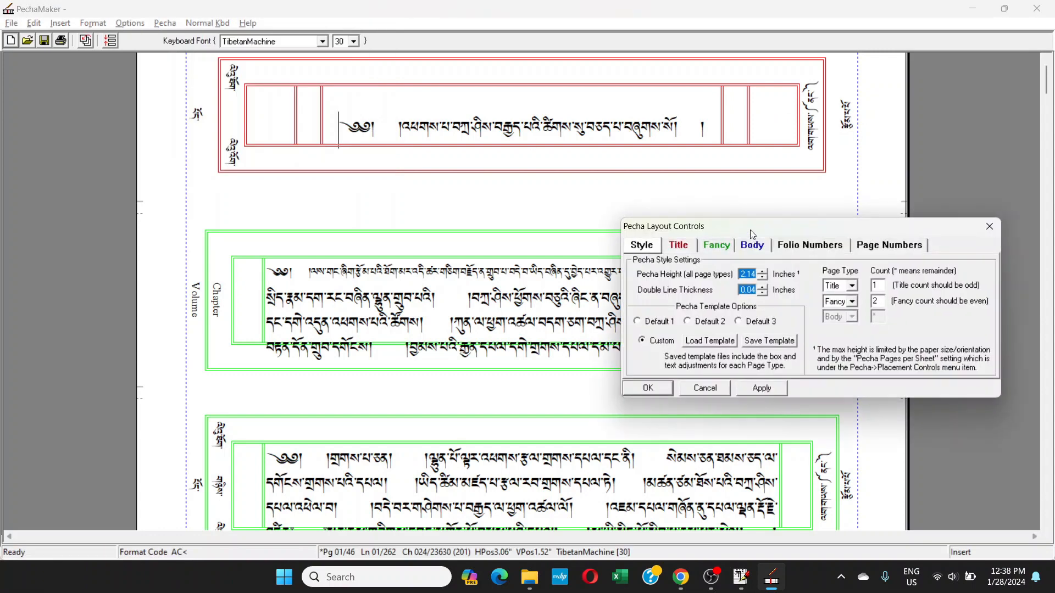
drag(739, 220, 685, 134)
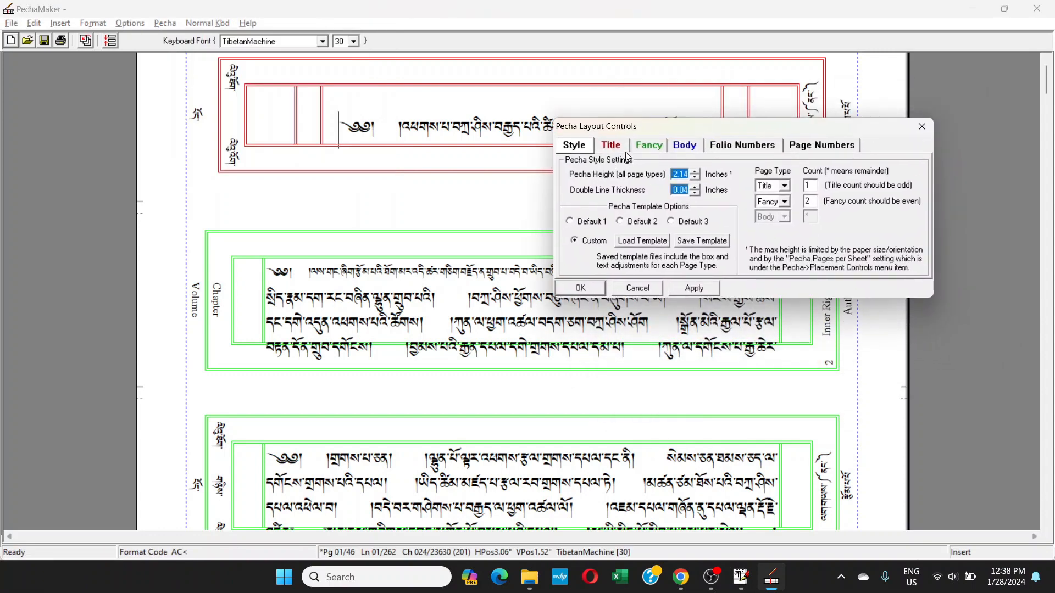
drag(648, 131, 740, 118)
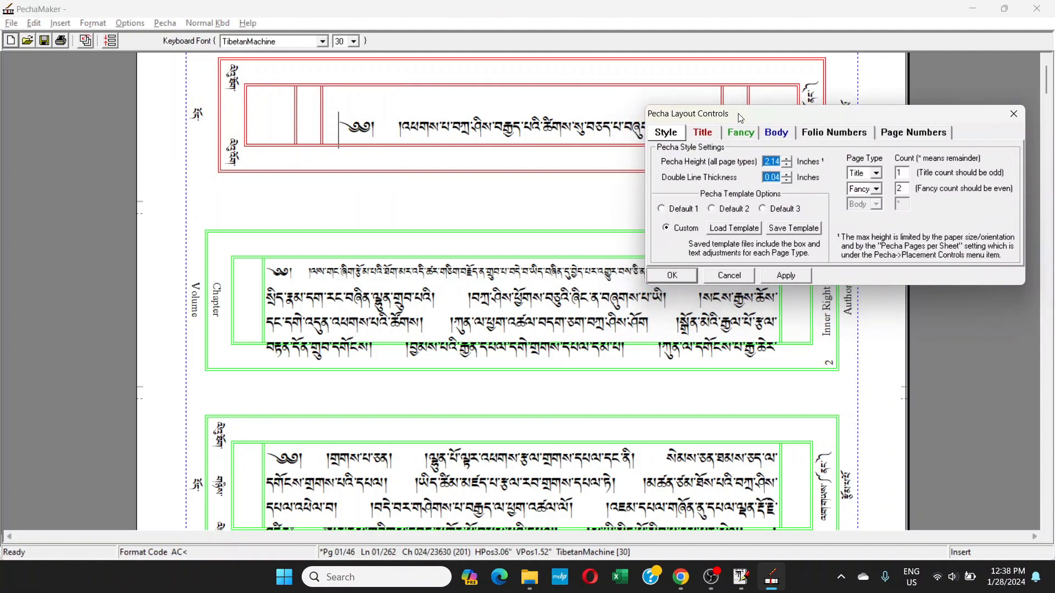
- Review the layout settings for Title and Fancy pages and highlight the text of the Fancy pages 2 and 3
click(391, 288)
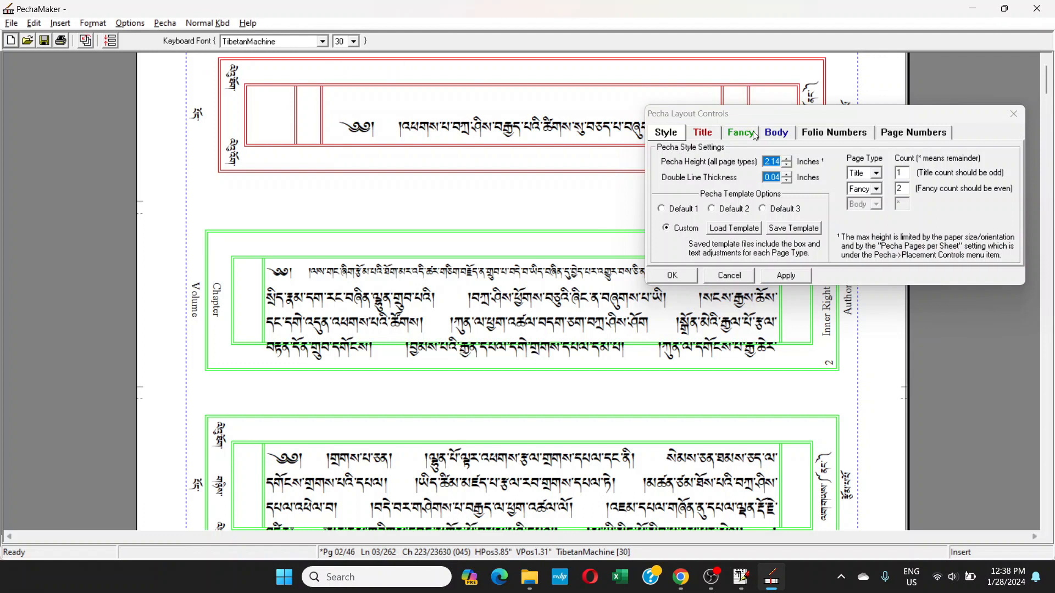
click(704, 135)
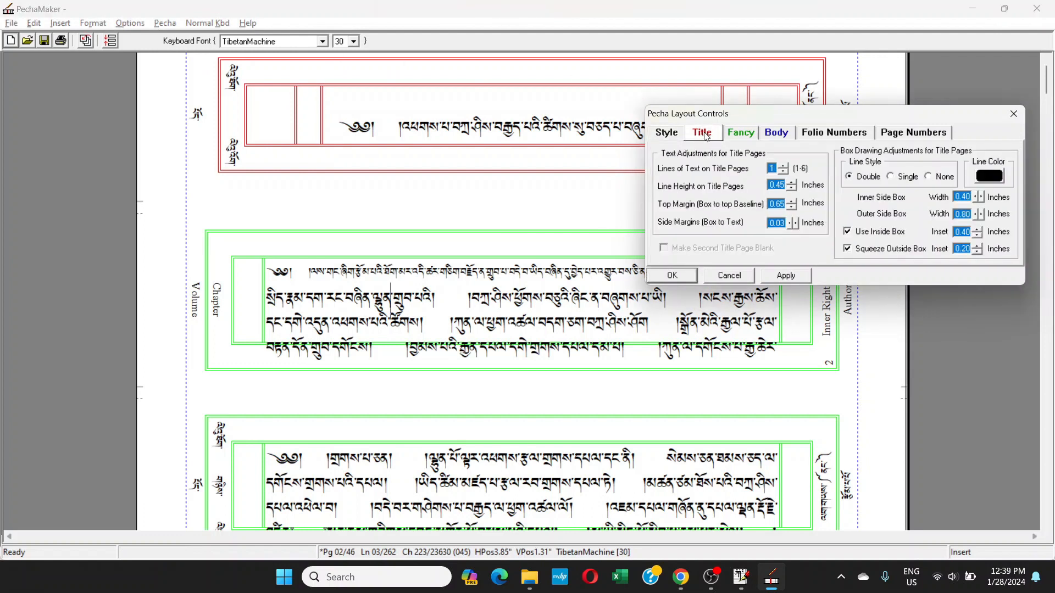
click(741, 135)
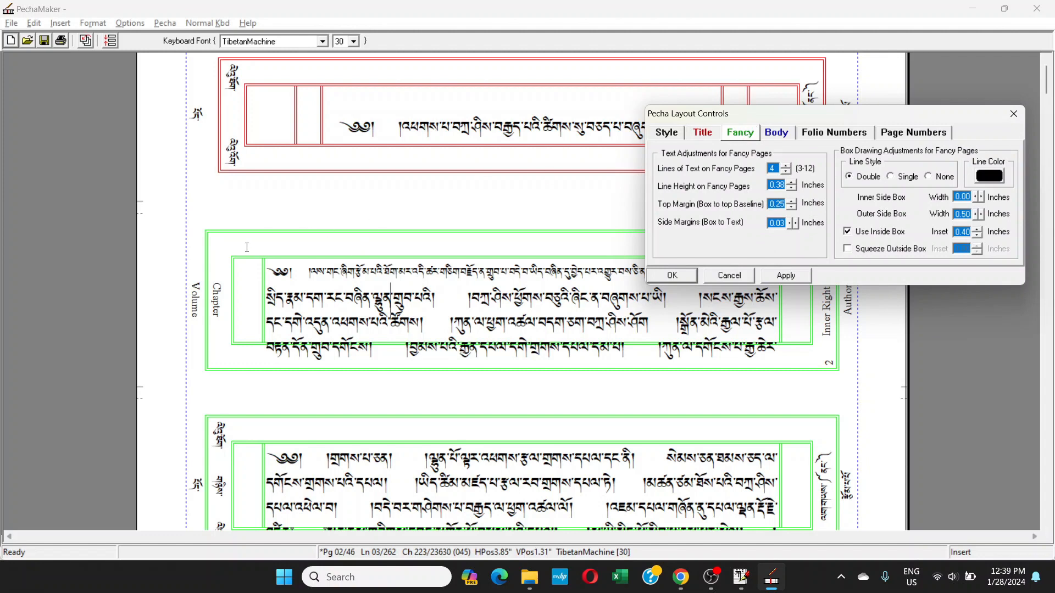
drag(246, 247, 745, 434)
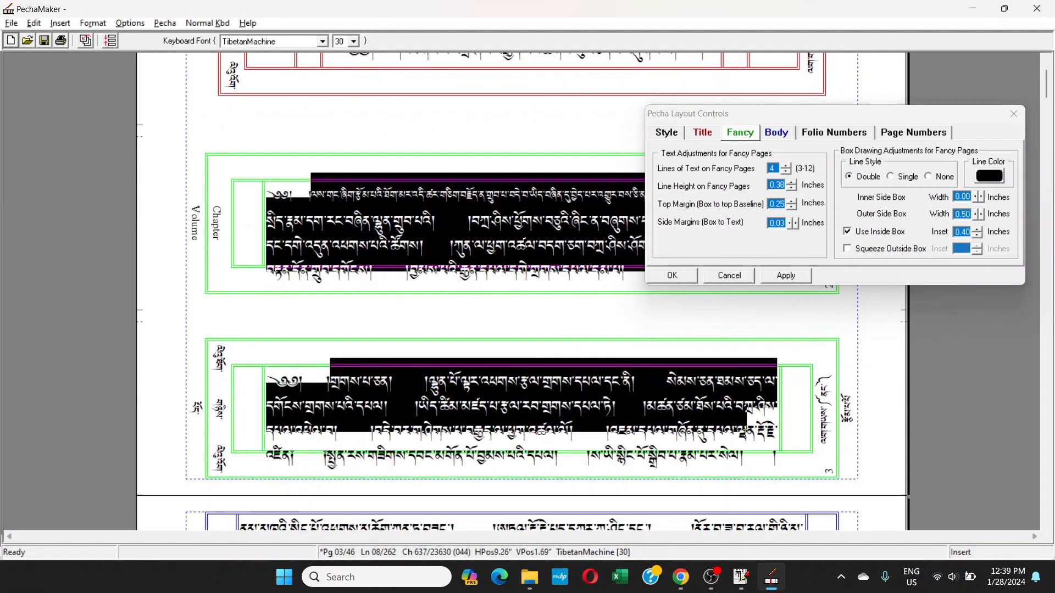
- Bring up the Body page settings in the pecha layout controls
scroll(535, 333, up, 1)
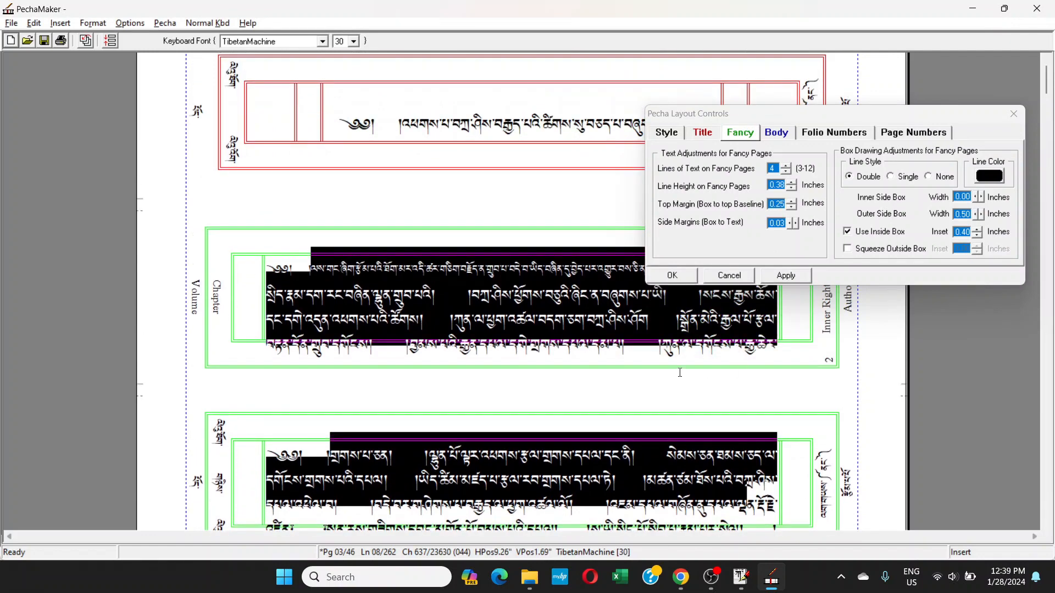
click(751, 133)
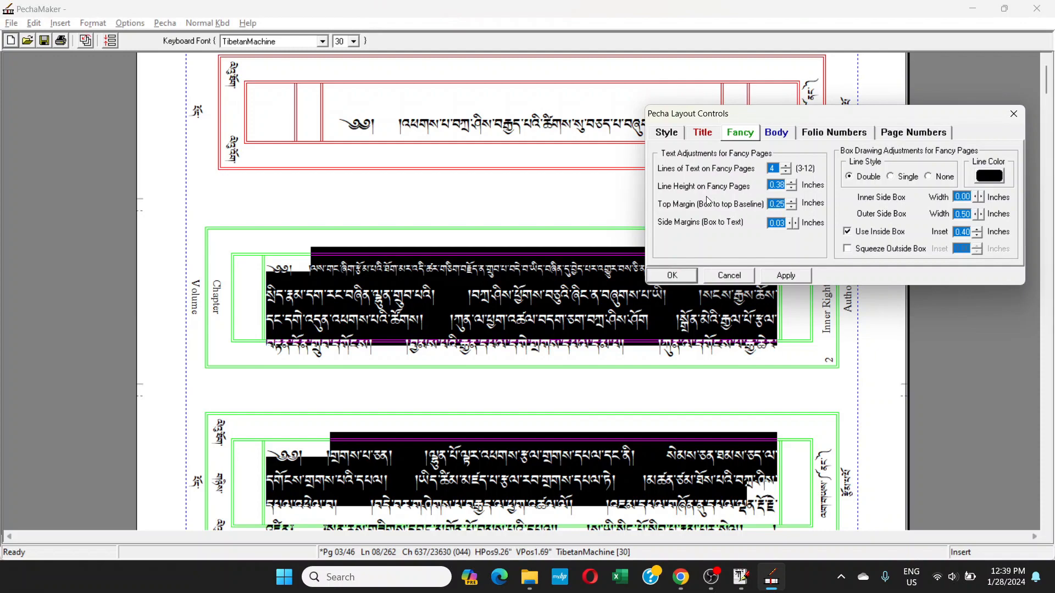
click(776, 132)
scroll(463, 310, down, 1)
scroll(462, 310, down, 2)
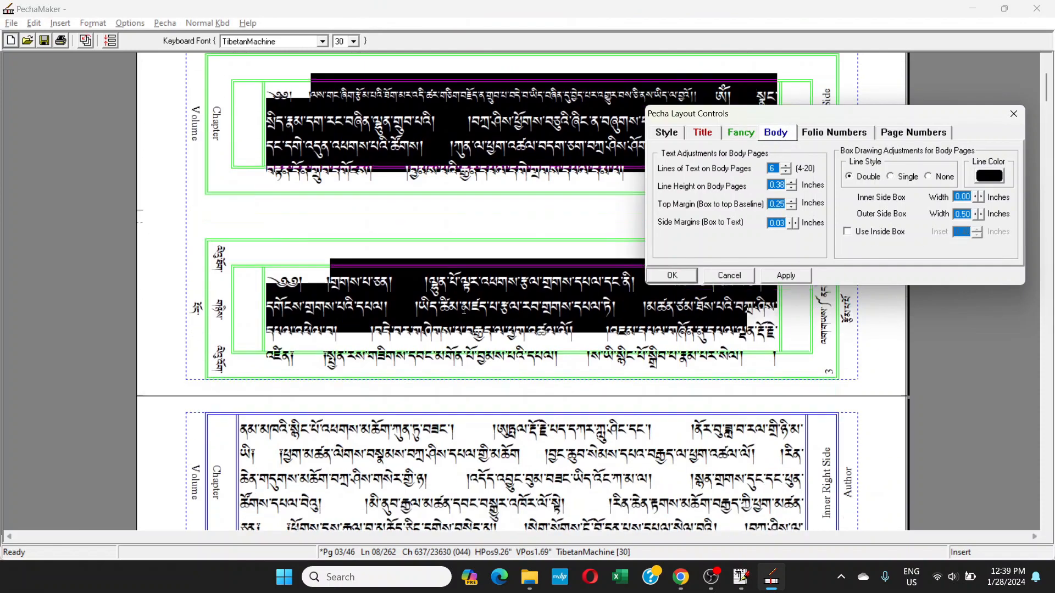
- Highlight the text of the body pages from page 4 into page 7
click(488, 384)
scroll(488, 384, down, 2)
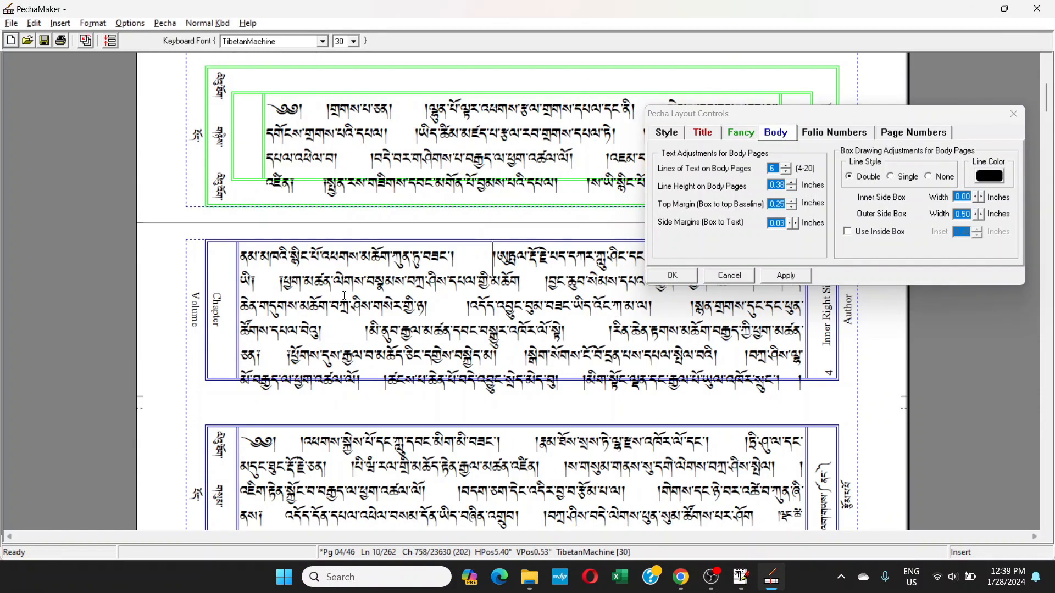
key(shift+Down)
key(shift+Down)
key(shift+Down)
key(shift+Down)
key(shift+Down)
key(shift+Down)
key(shift+Down)
key(shift+Down)
key(shift+Down)
key(shift+Down)
key(shift+Down)
key(shift+Down)
key(shift+Down)
key(shift+Down)
key(shift+Down)
key(shift+Down)
key(shift+Down)
key(shift+Down)
key(shift+Down)
key(shift+Down)
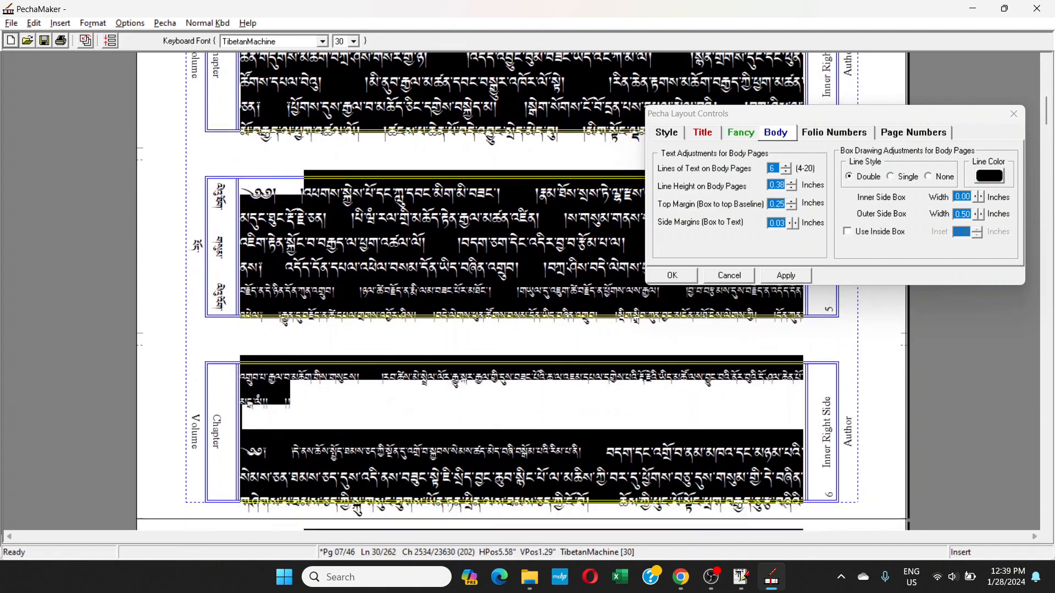
key(shift+Down)
key(shift+Down)
key(shift+Down)
key(shift+Down)
key(shift+Down)
key(shift+Up)
key(shift+Up)
key(shift+Up)
key(shift+Up)
key(shift+Up)
key(shift+Up)
scroll(492, 152, up, 1)
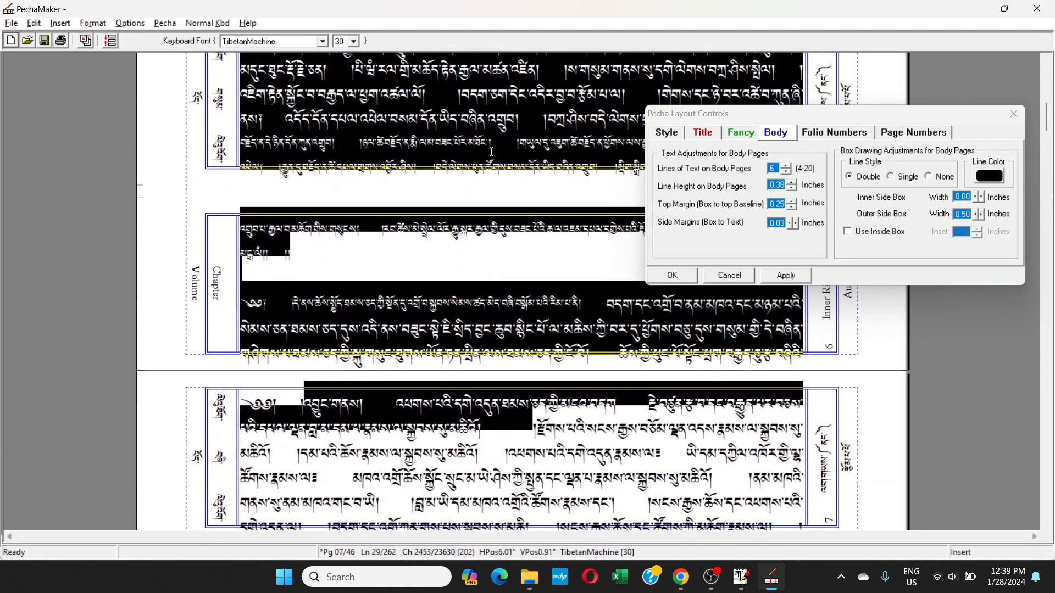
- Place the cursor before the title text on page 1 and bring up the Title page layout settings
scroll(492, 151, up, 20)
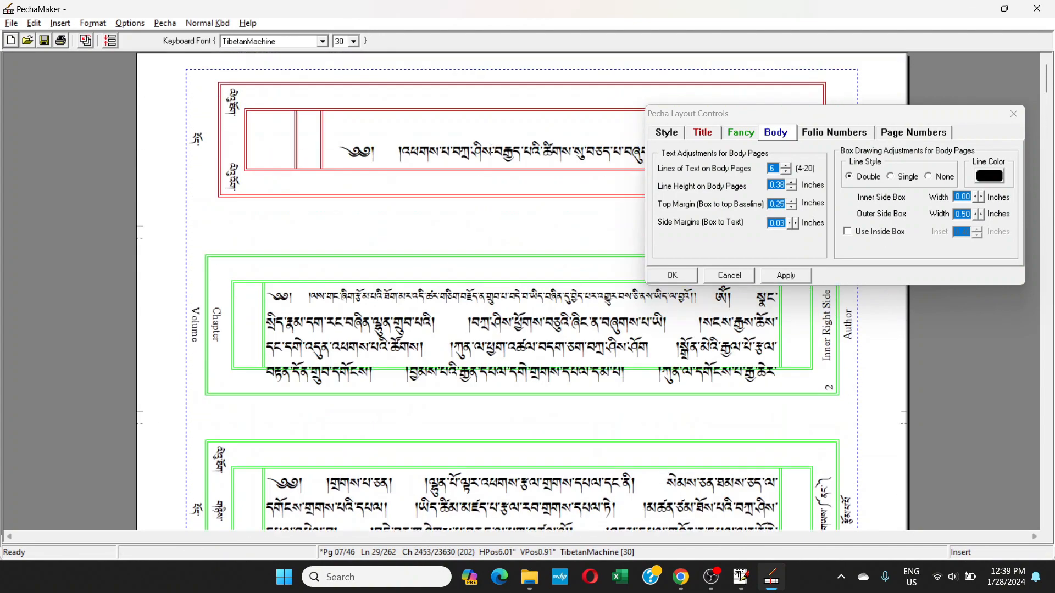
click(491, 148)
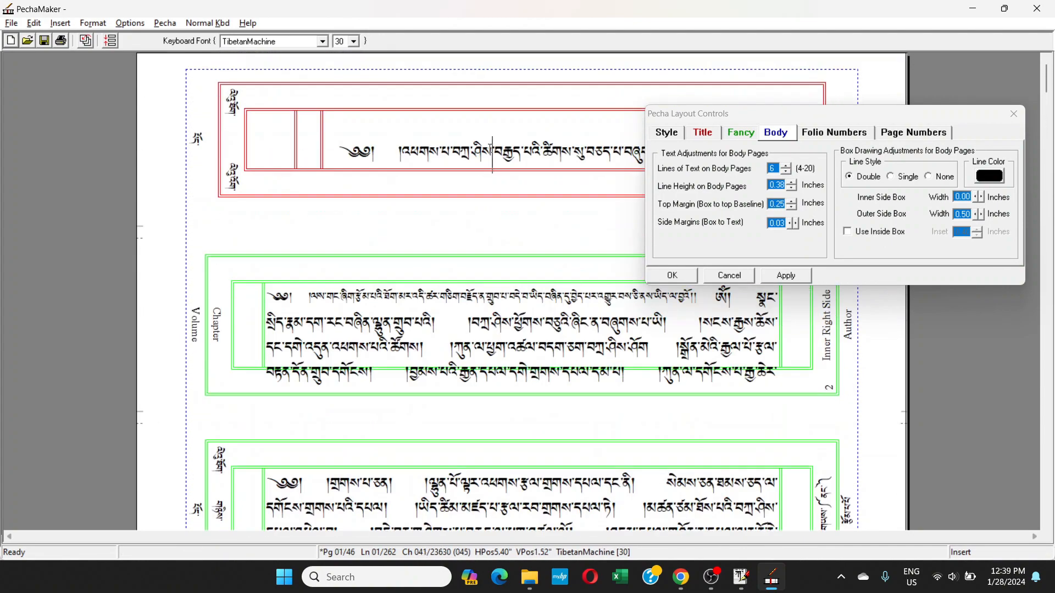
click(341, 132)
click(705, 134)
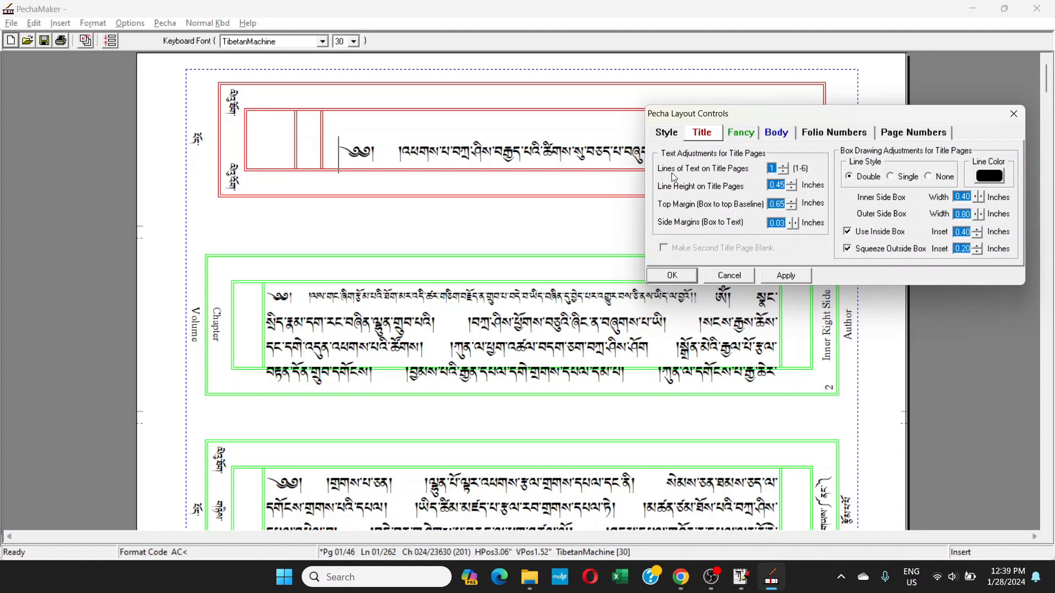
- Try two lines of text on the title pages, set the count back to 1 and shift the layout dialog slightly
click(786, 165)
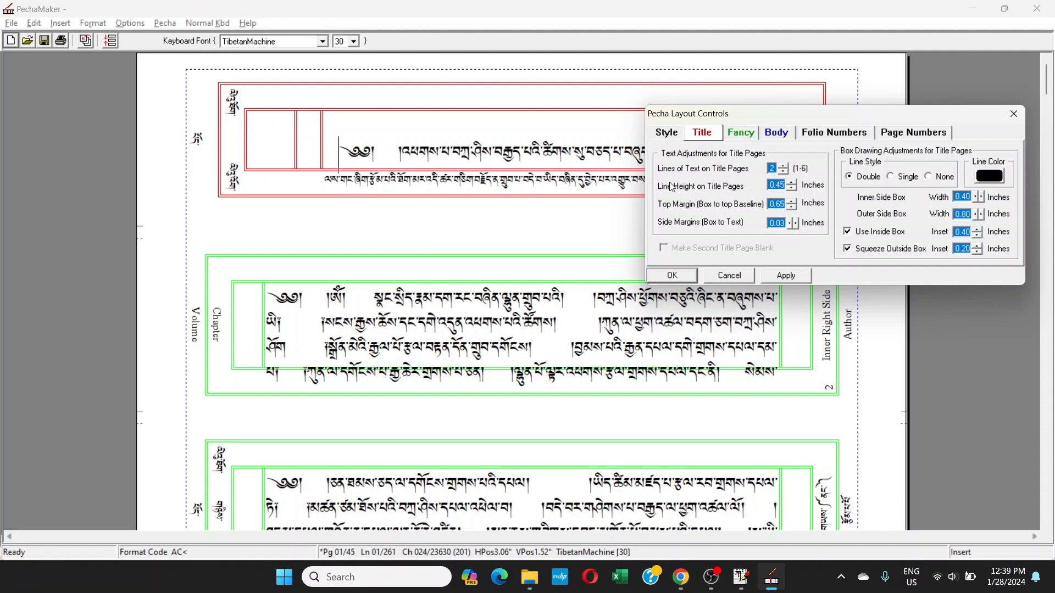
click(784, 172)
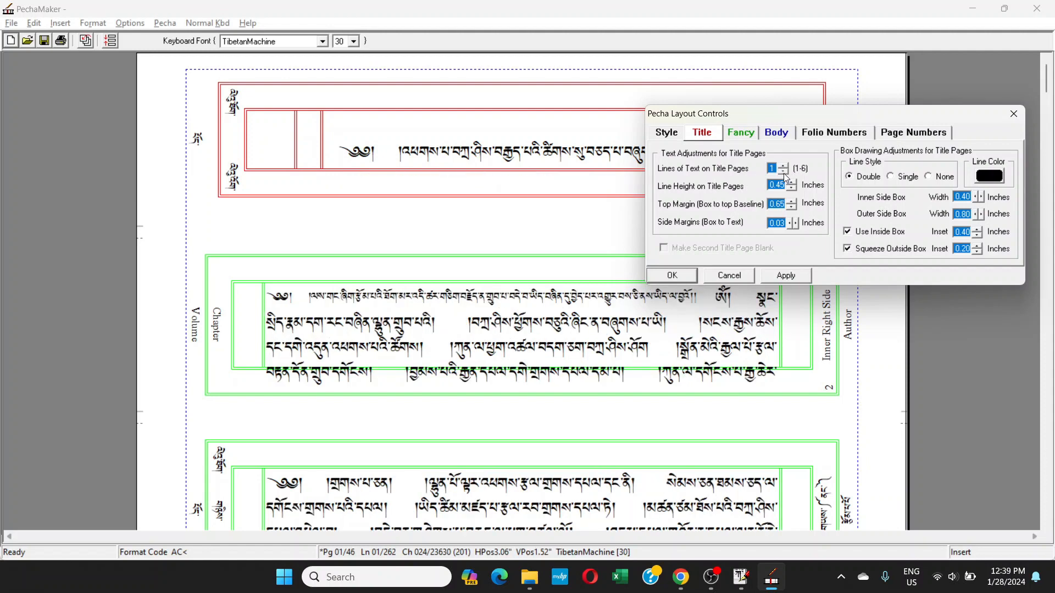
drag(768, 118, 754, 117)
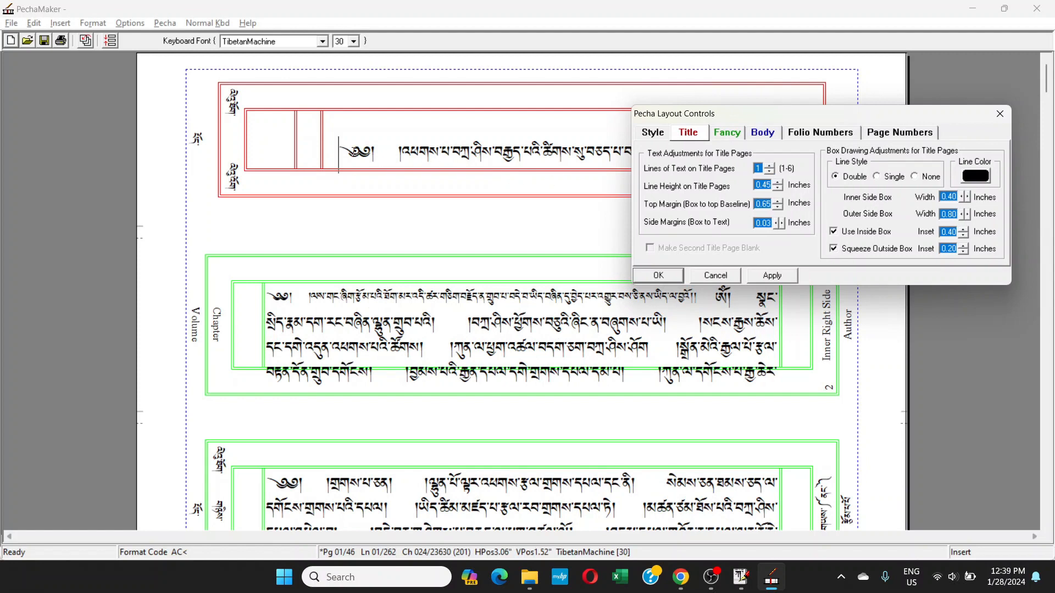
click(343, 149)
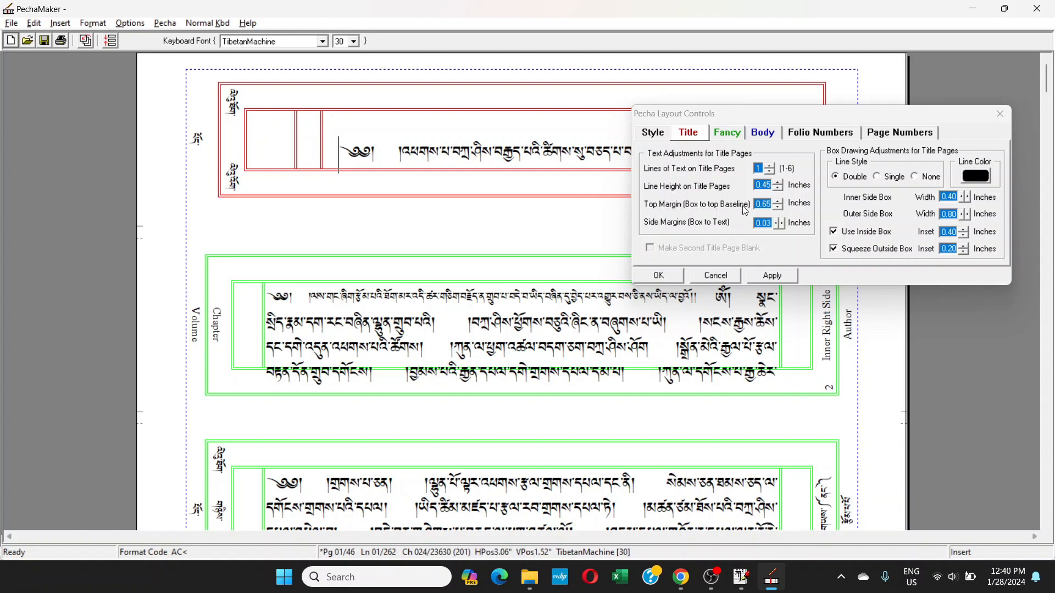
- Reduce the top margin of the title pages to 0.49 inches and accept the layout settings
click(778, 207)
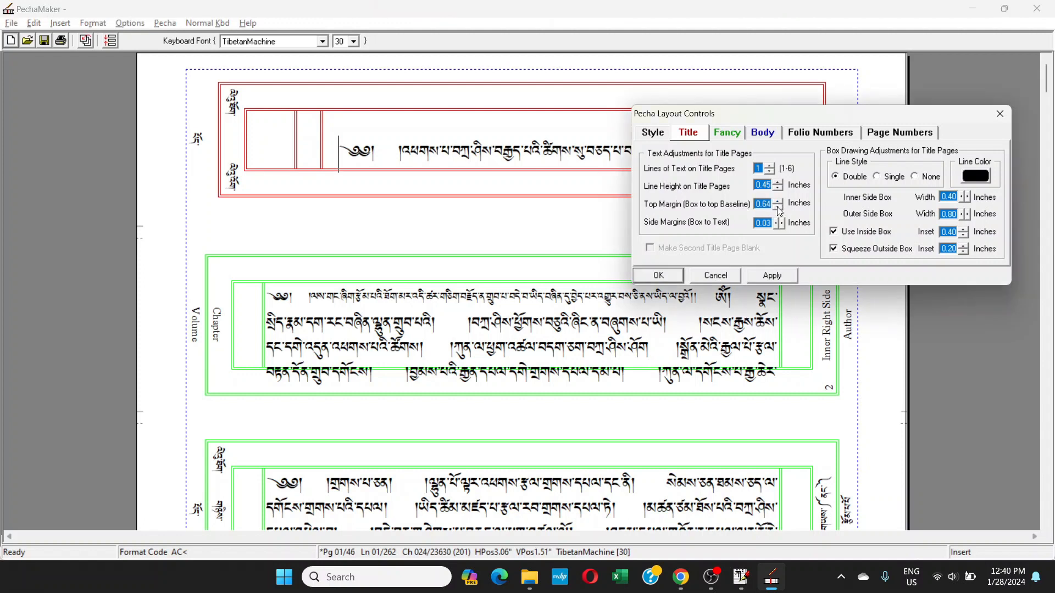
click(778, 207)
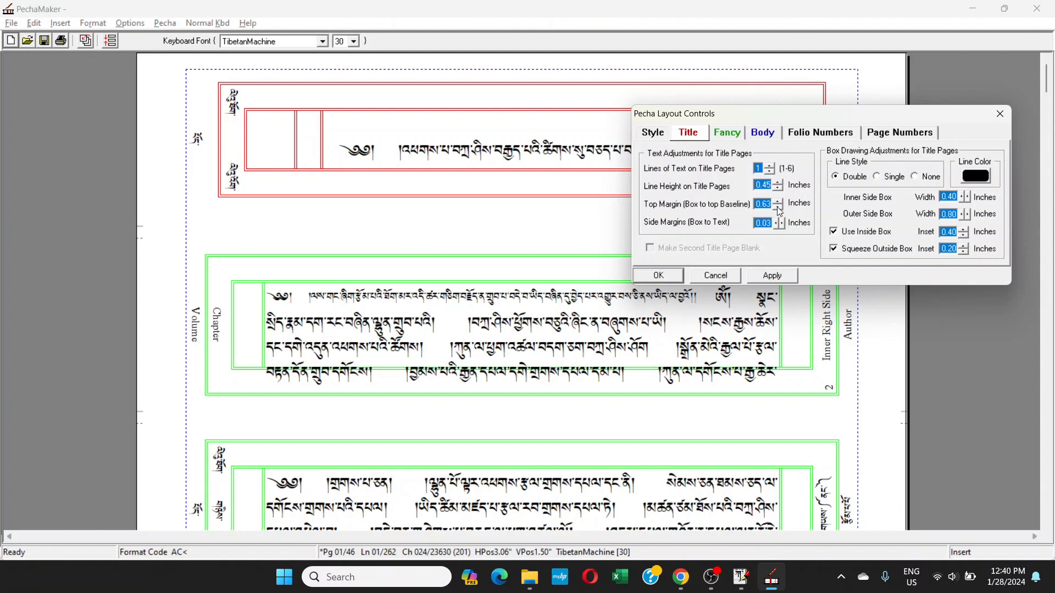
click(778, 207)
click(778, 207)
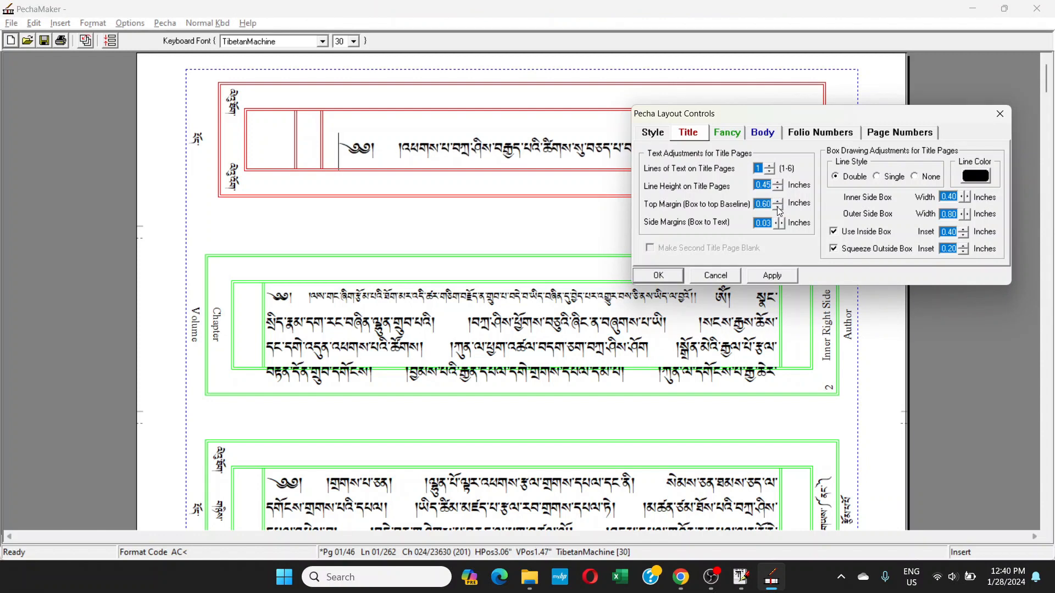
click(778, 207)
click(779, 208)
click(778, 208)
click(778, 208)
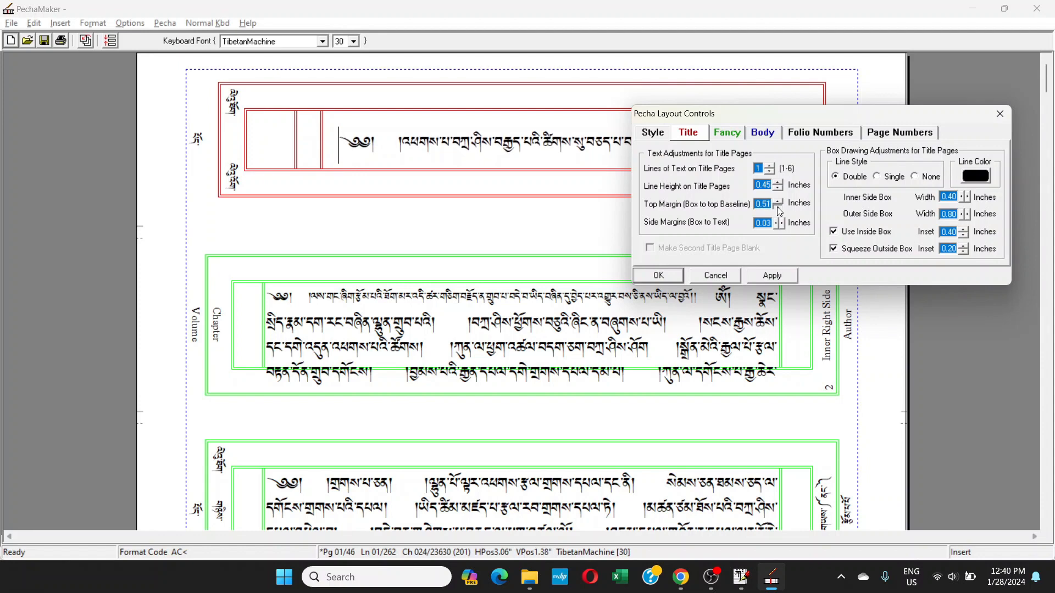
click(779, 208)
click(779, 208)
mouse_move(764, 112)
mouse_down()
mouse_move(746, 304)
mouse_move(753, 101)
mouse_up()
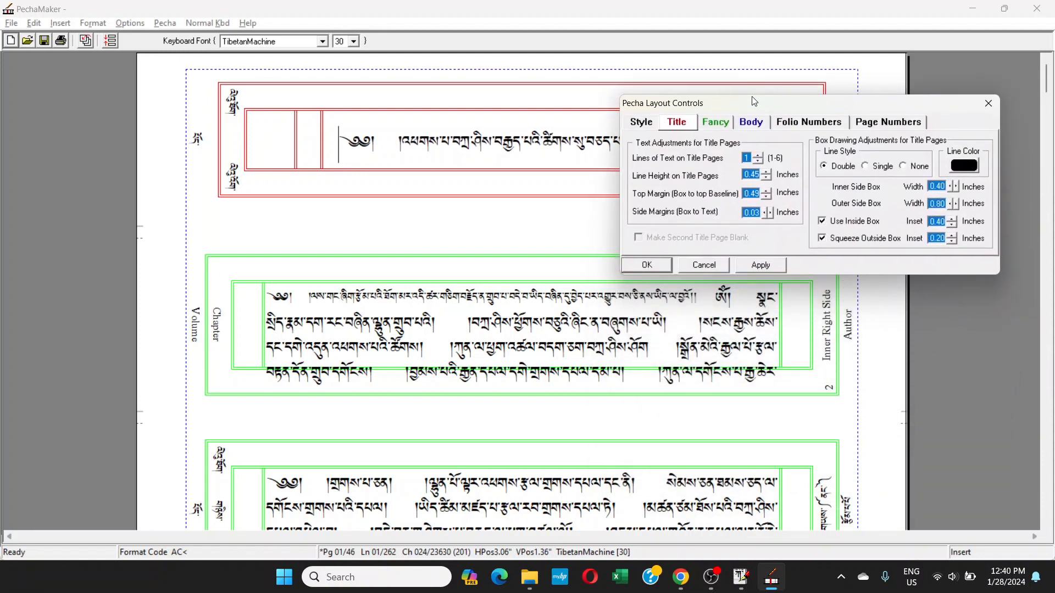
click(643, 266)
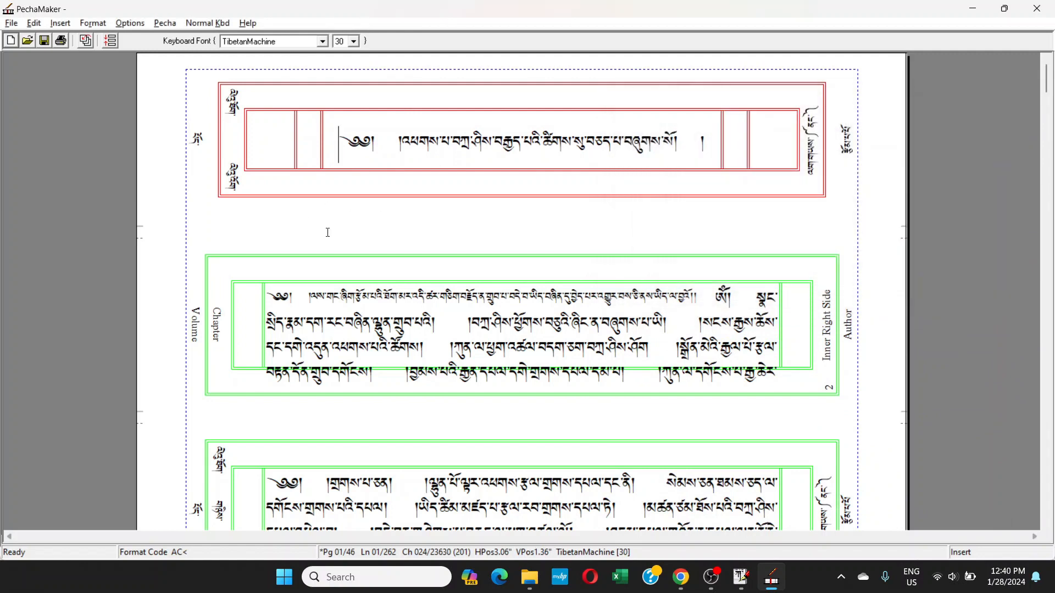
- Place the cursor in the first line of page 2 and reopen the pecha layout controls at the Fancy page settings
scroll(328, 232, down, 1)
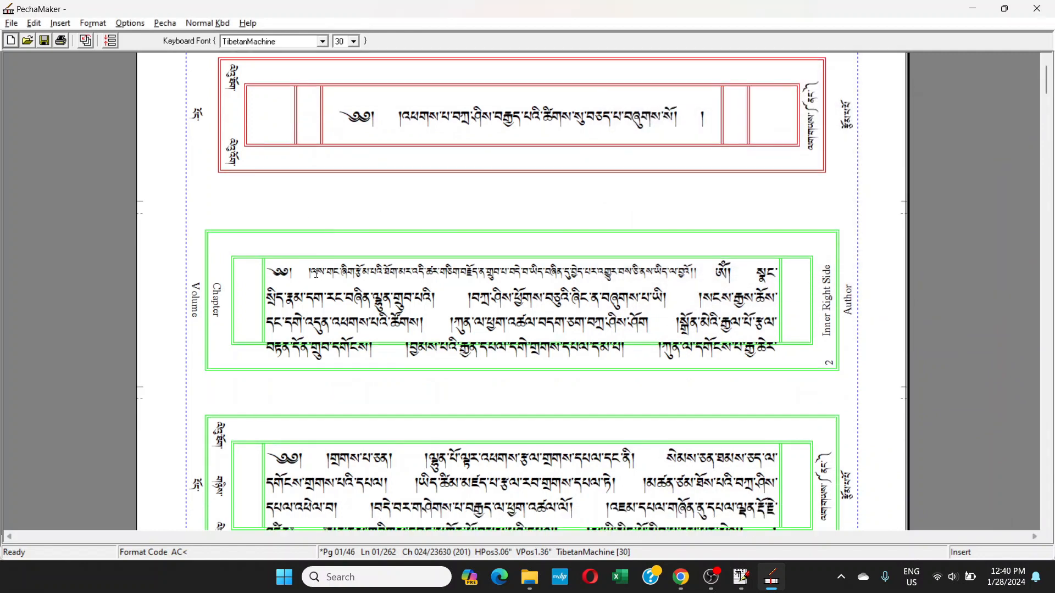
click(312, 273)
click(165, 23)
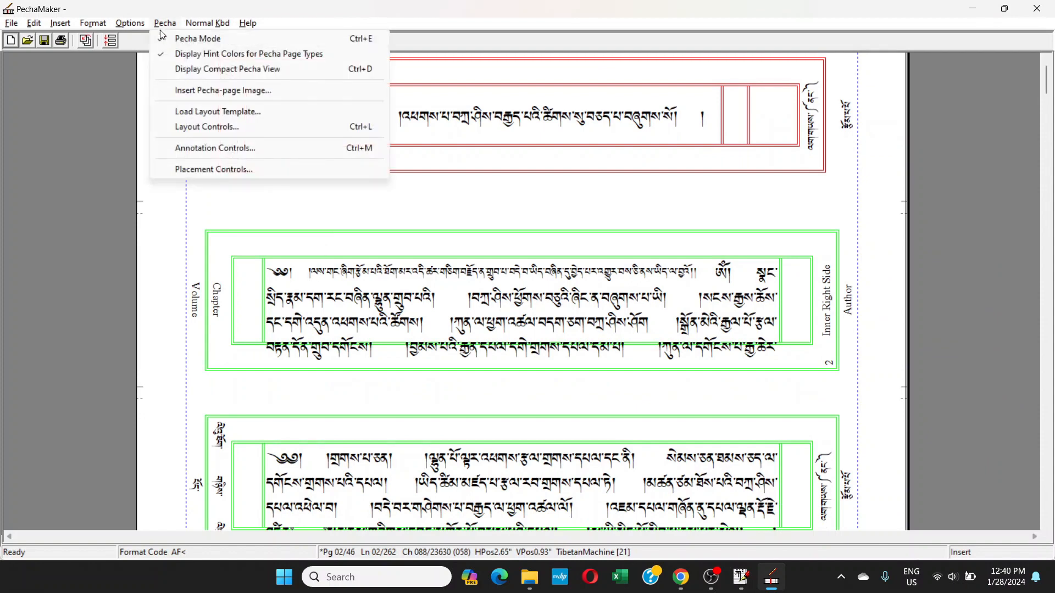
click(197, 127)
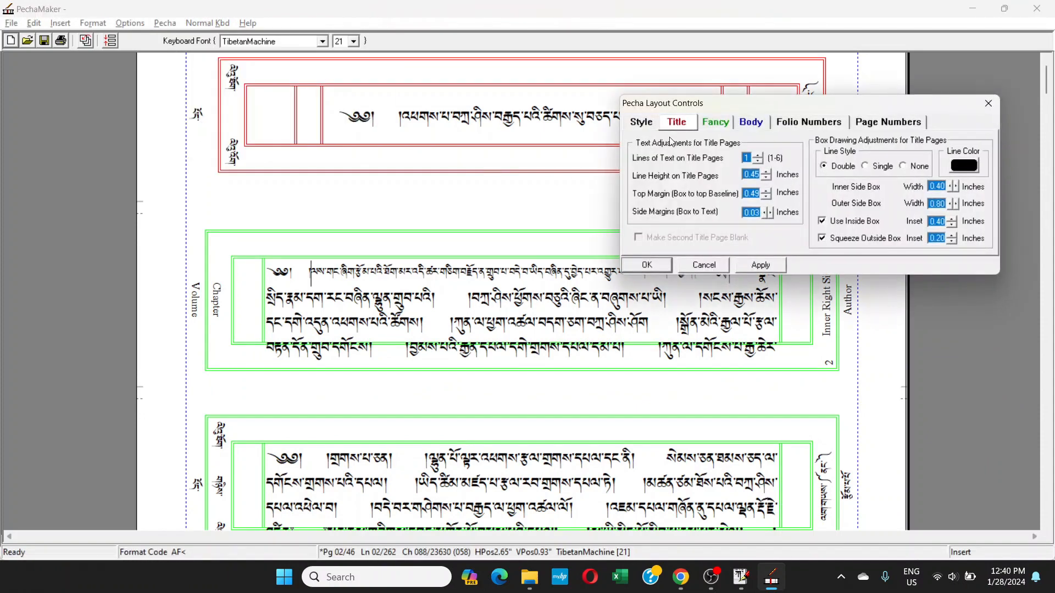
drag(741, 107, 816, 214)
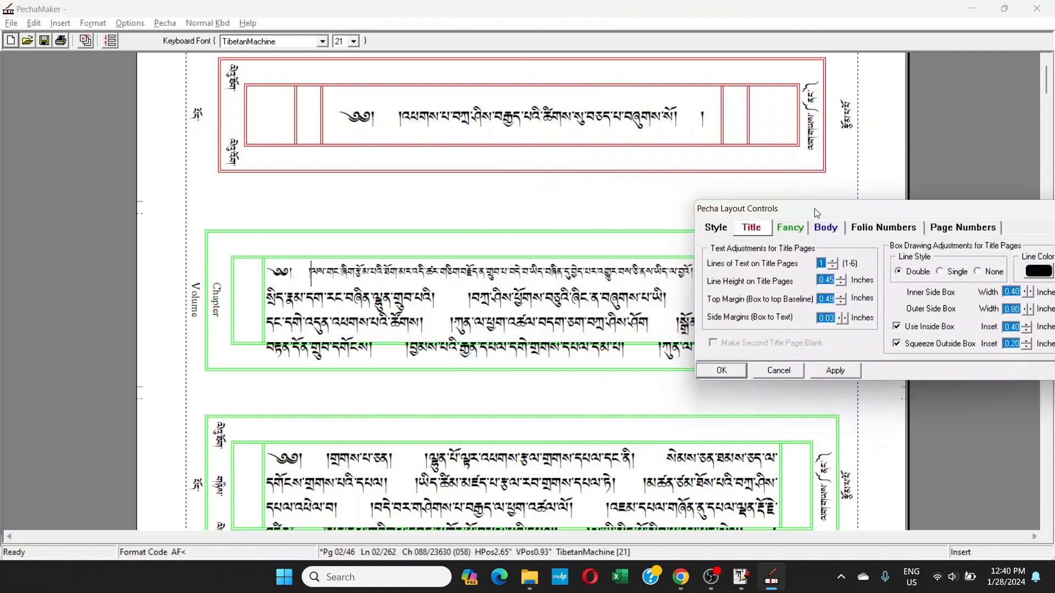
click(791, 228)
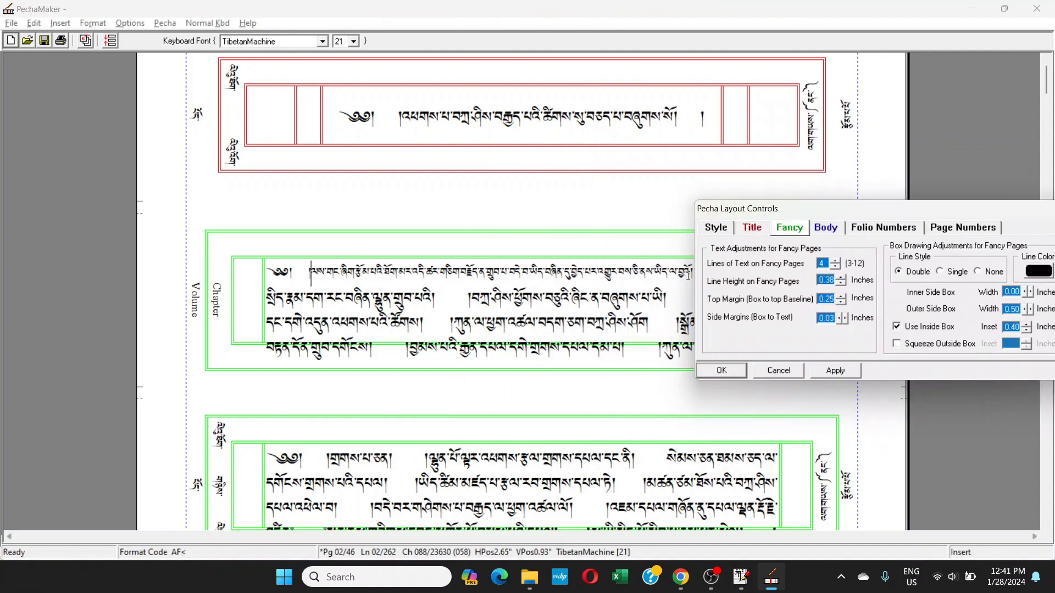
- Move the layout dialog clear of page 2 and set the lines of text on Fancy pages to 3
click(754, 232)
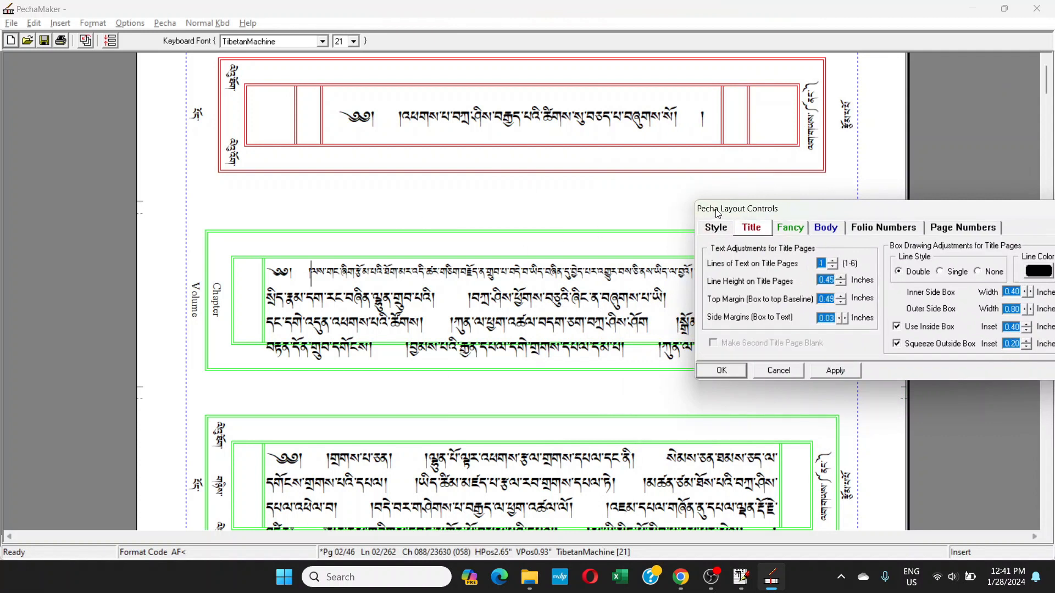
drag(736, 210, 660, 167)
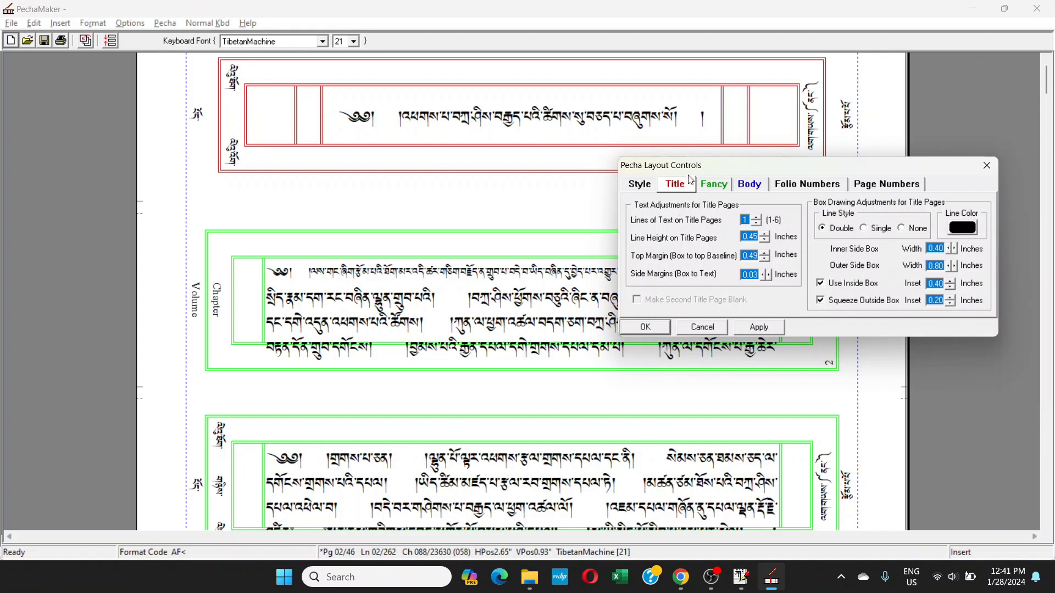
drag(701, 168, 776, 75)
click(740, 173)
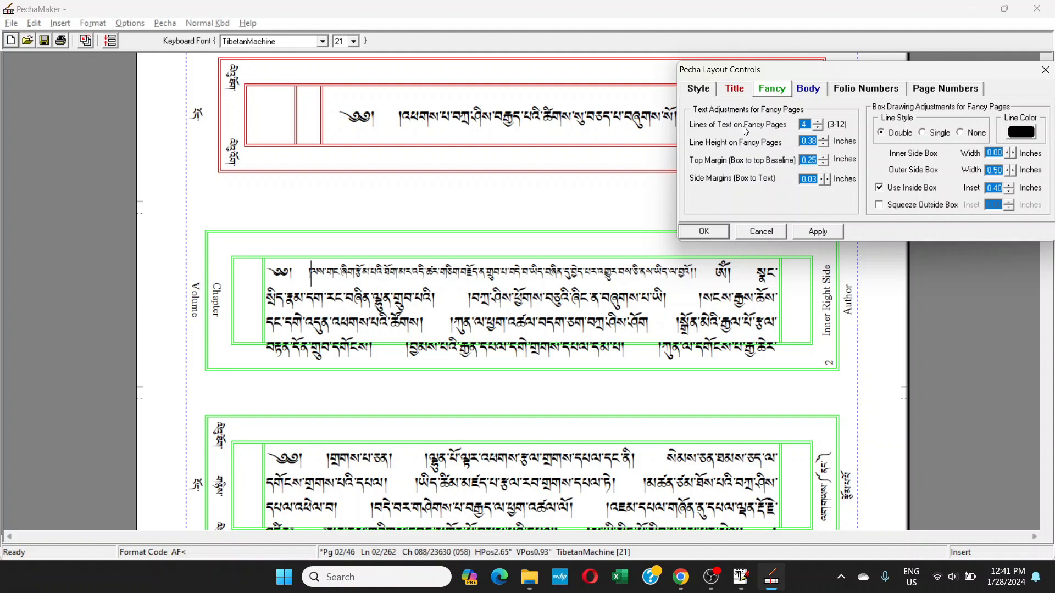
click(818, 128)
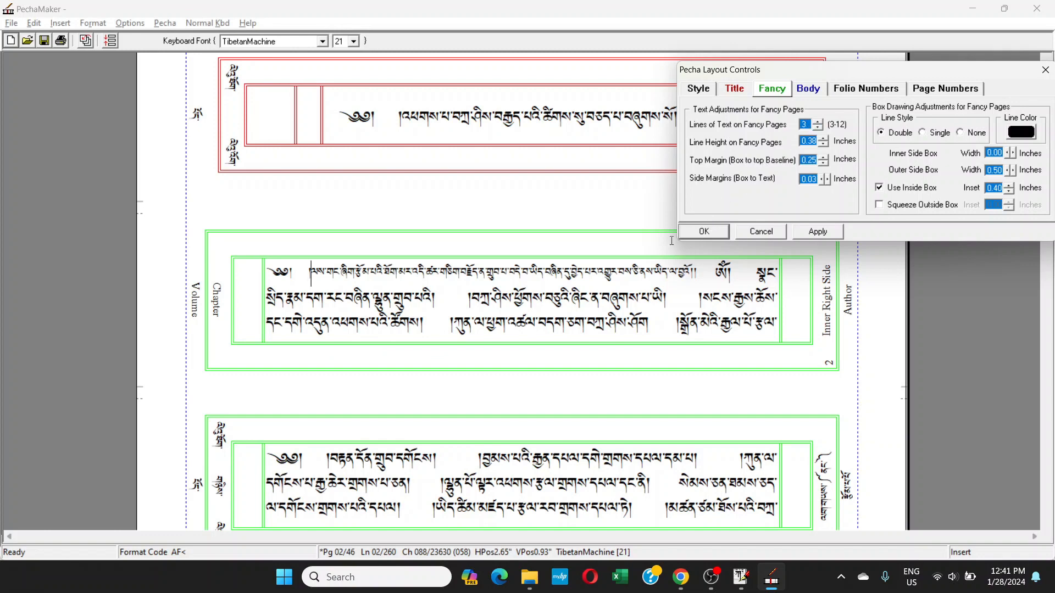
- Place the cursor on page 4, set the lines of text on Body pages to 5 and accept the layout settings
click(588, 323)
scroll(593, 317, down, 3)
scroll(593, 317, down, 2)
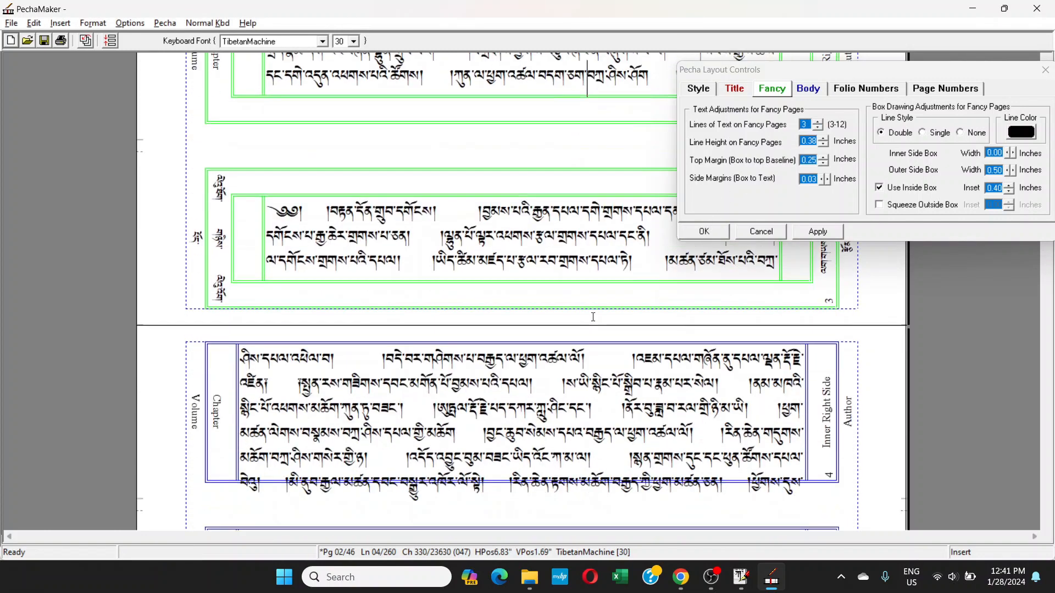
click(558, 344)
scroll(558, 344, down, 2)
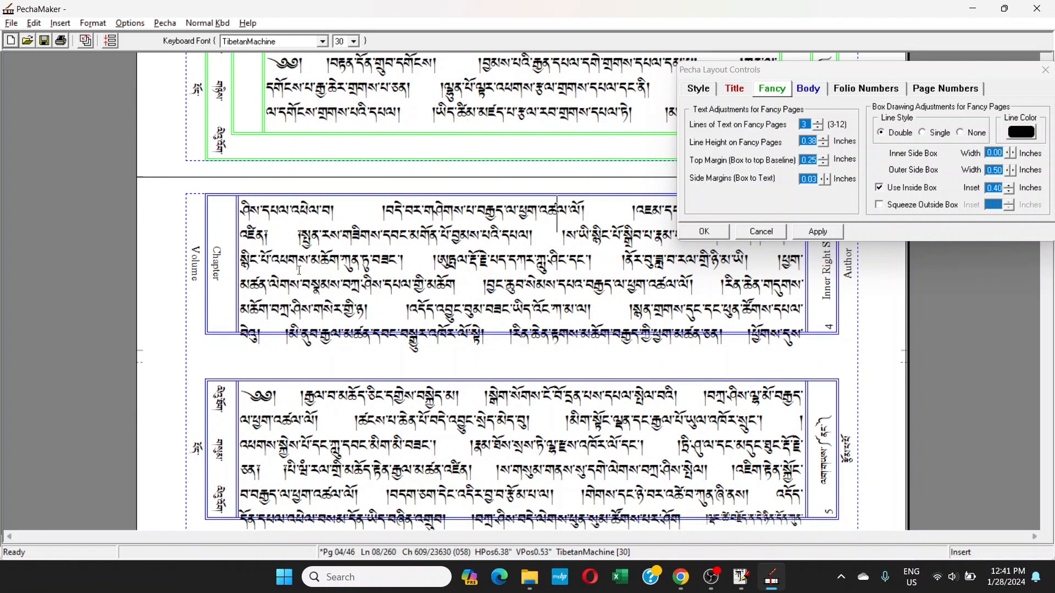
click(809, 91)
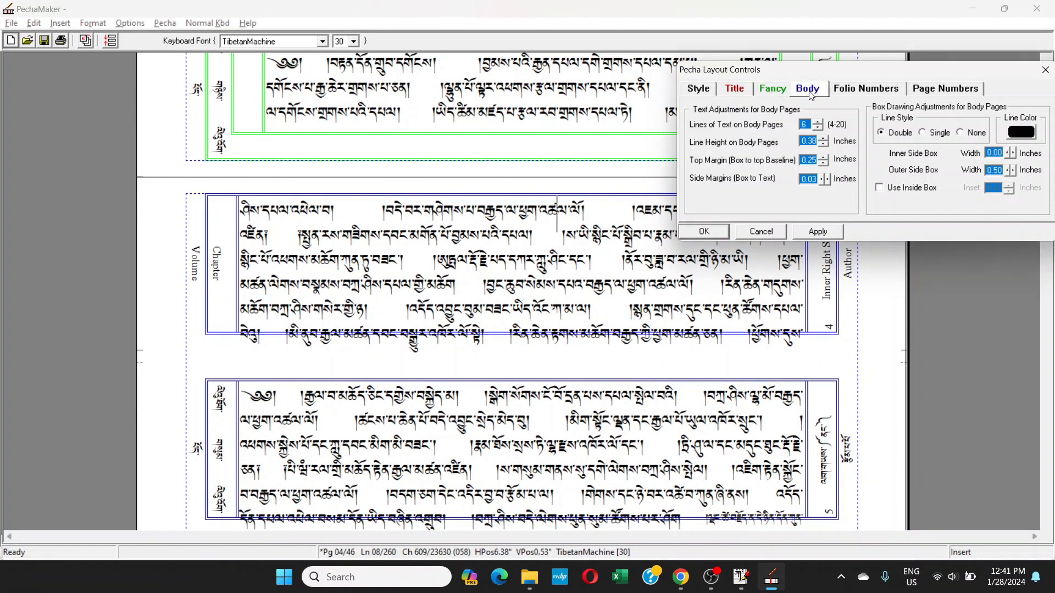
click(818, 128)
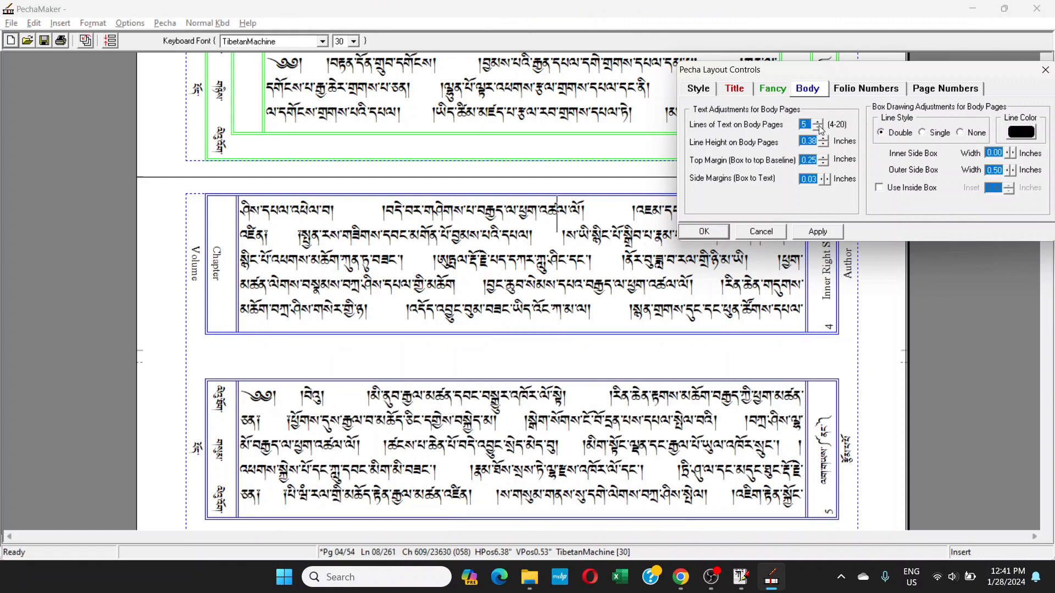
click(704, 231)
- Look over the Title, Fancy and Body pages to check the text against the page borders
scroll(635, 286, up, 8)
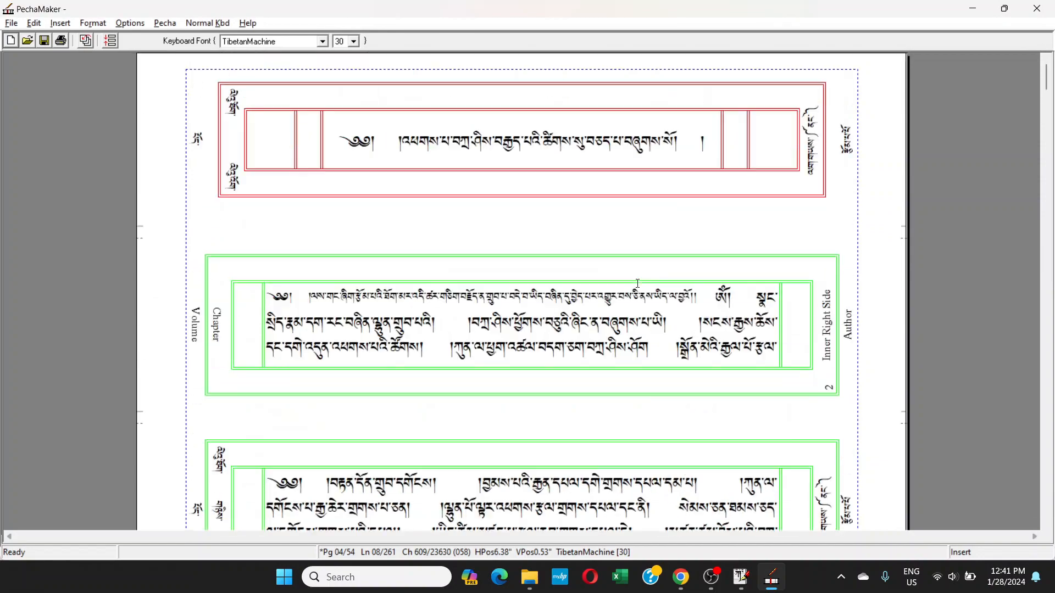
scroll(638, 277, down, 15)
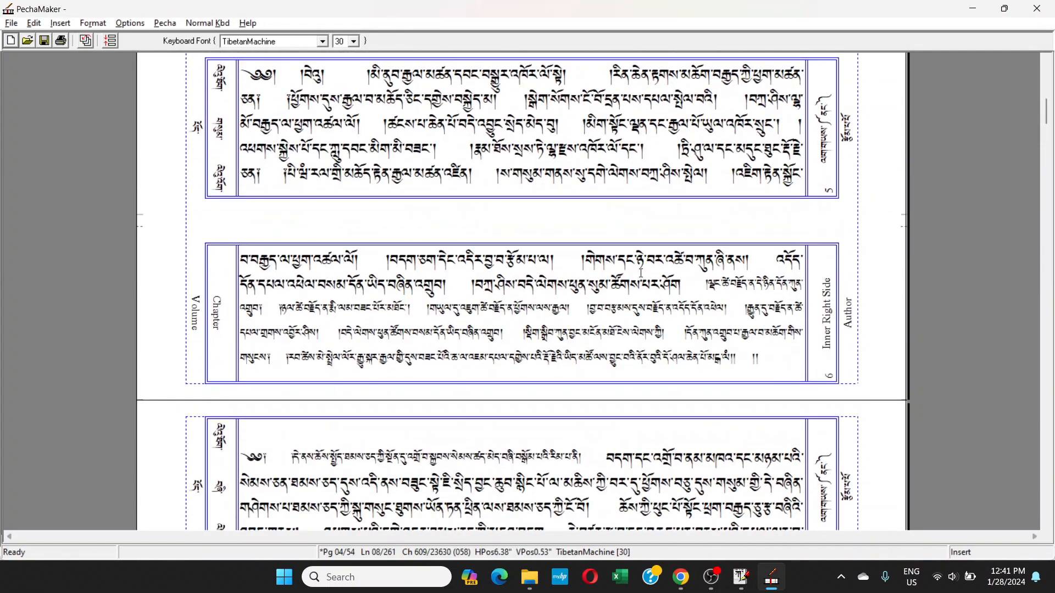
scroll(641, 271, up, 3)
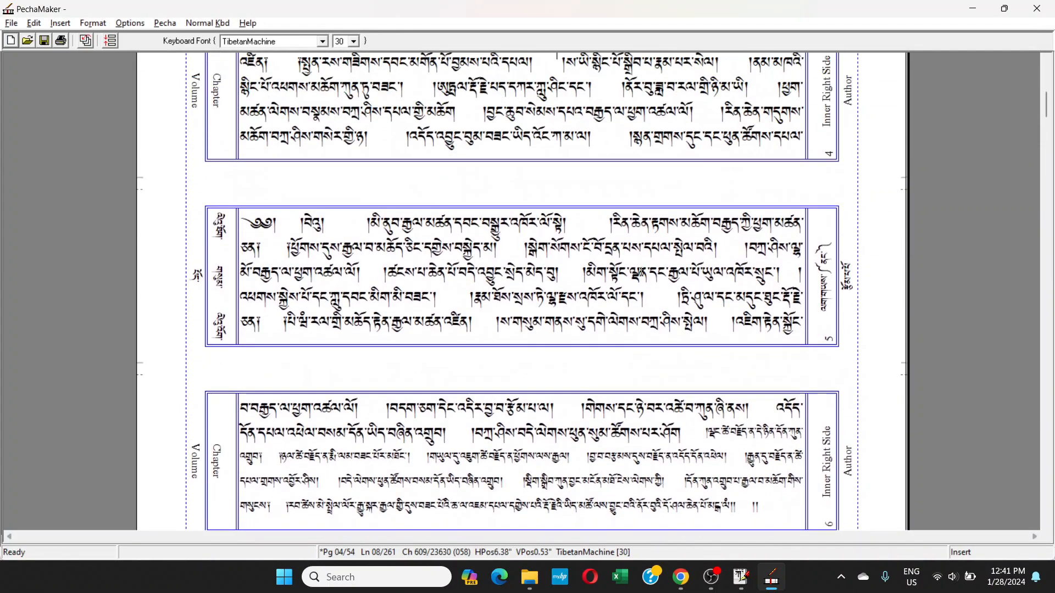
scroll(642, 269, down, 2)
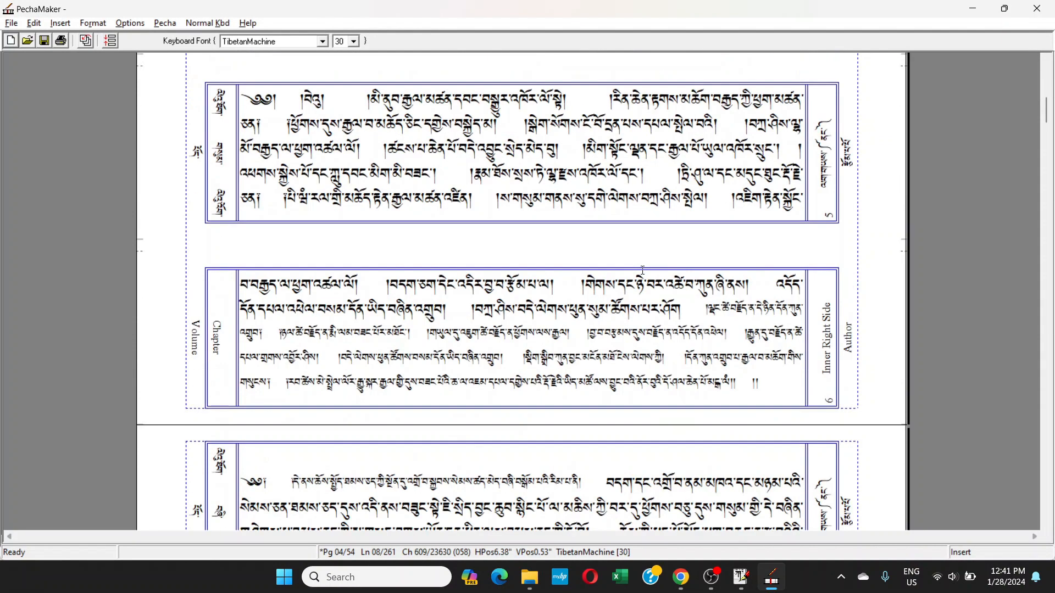
scroll(237, 164, up, 7)
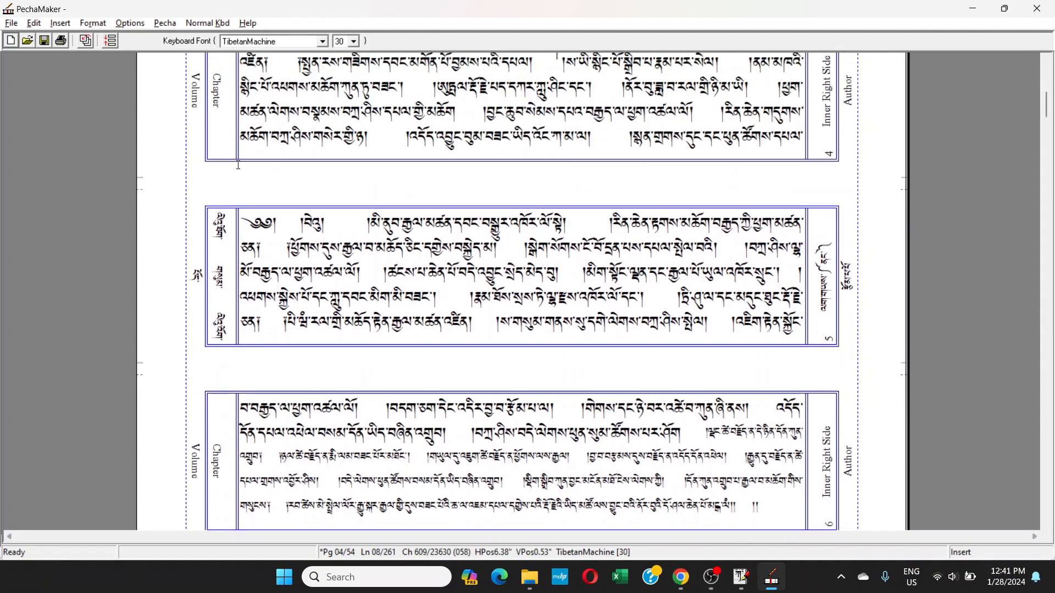
scroll(179, 84, up, 4)
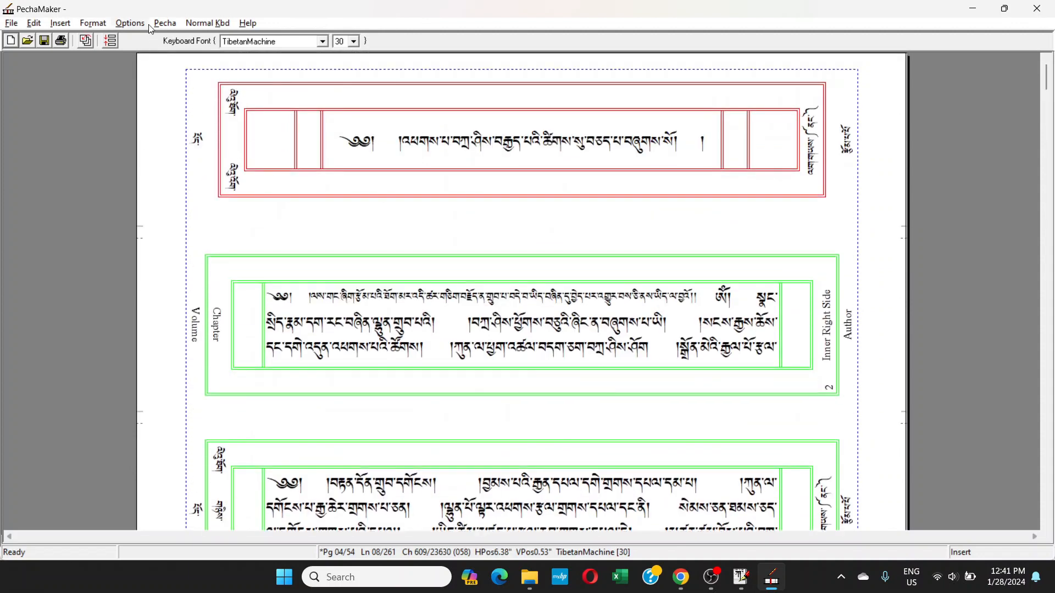
click(93, 25)
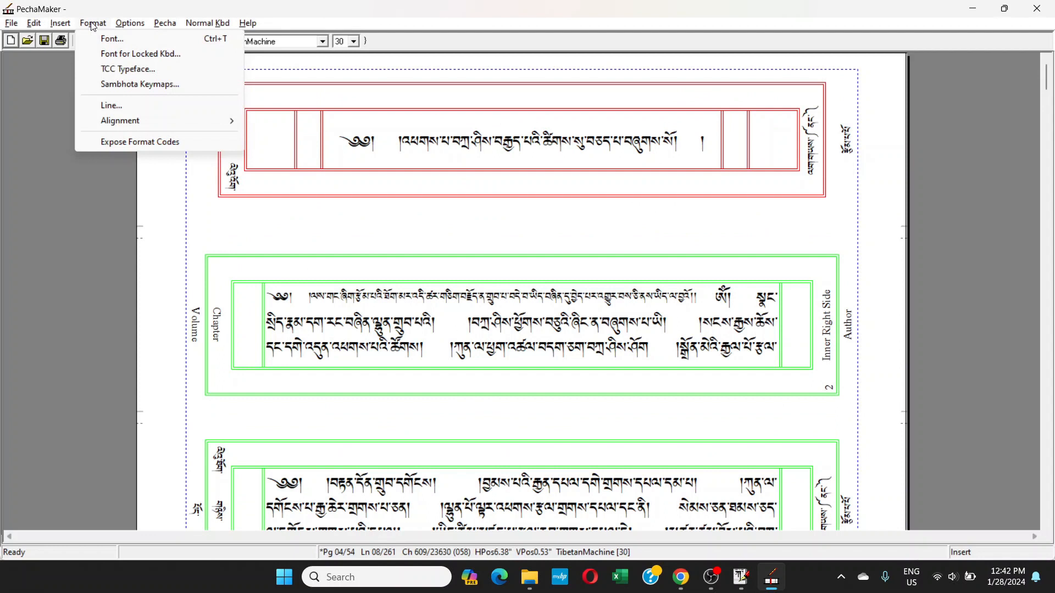
mouse_move(6, 25)
mouse_move(132, 26)
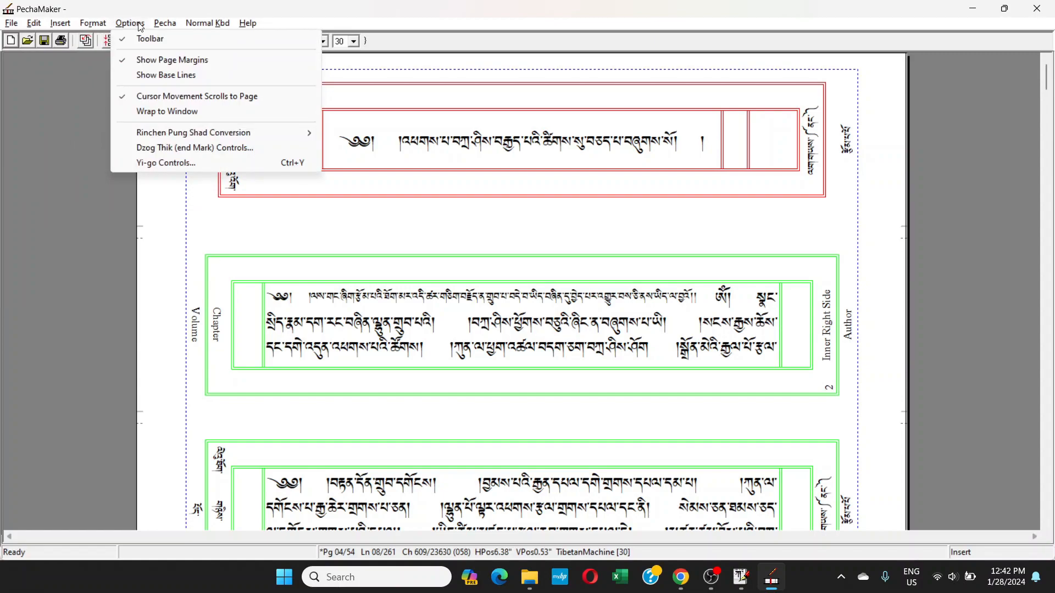
drag(1053, 85, 1053, 56)
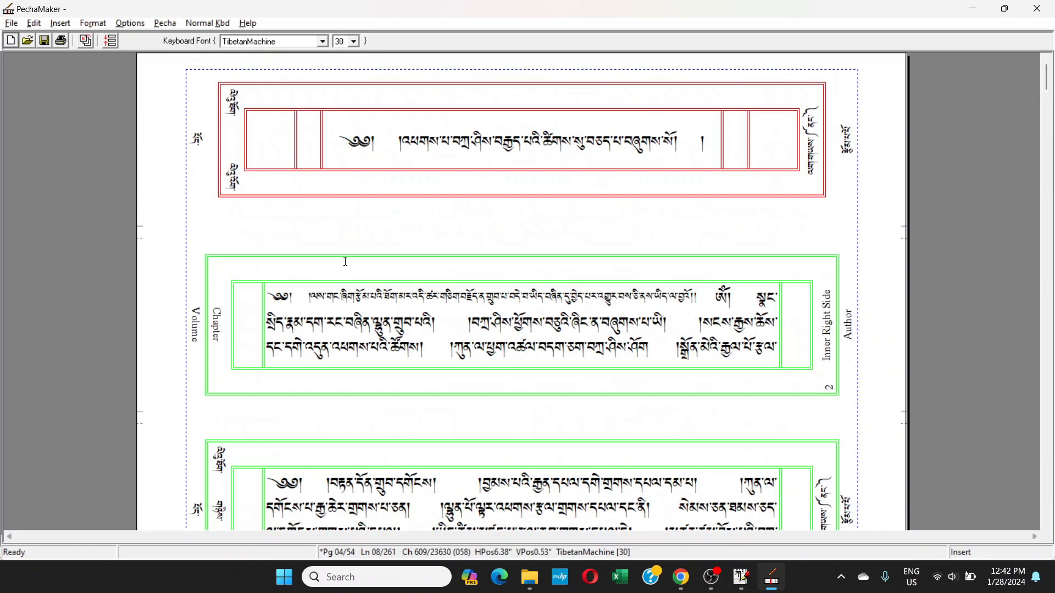
- Open the pecha layout controls at the Arabic page number settings and move the dialog clear of page 2
scroll(345, 262, down, 4)
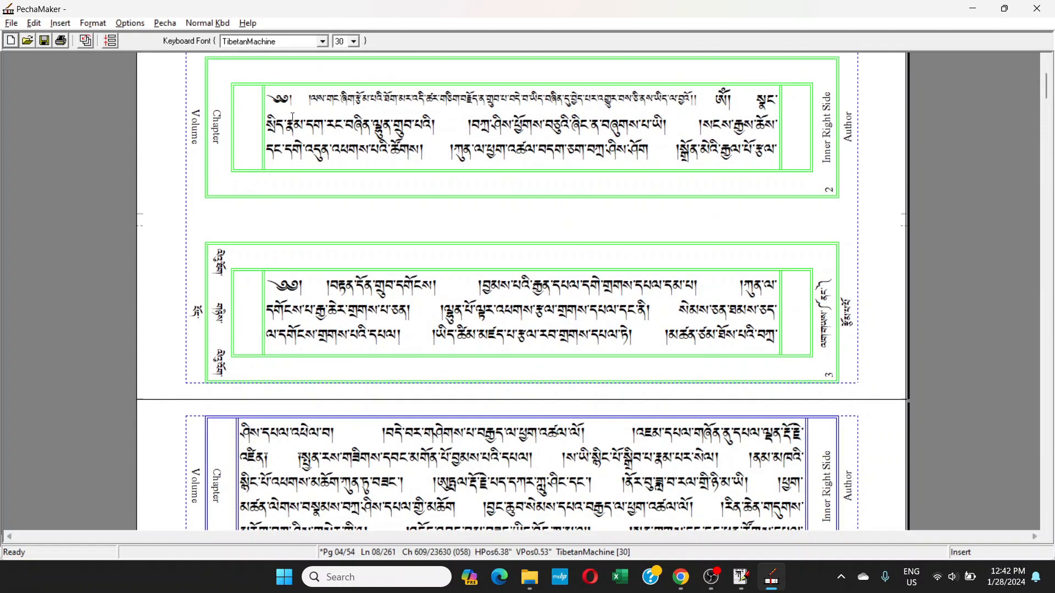
click(164, 23)
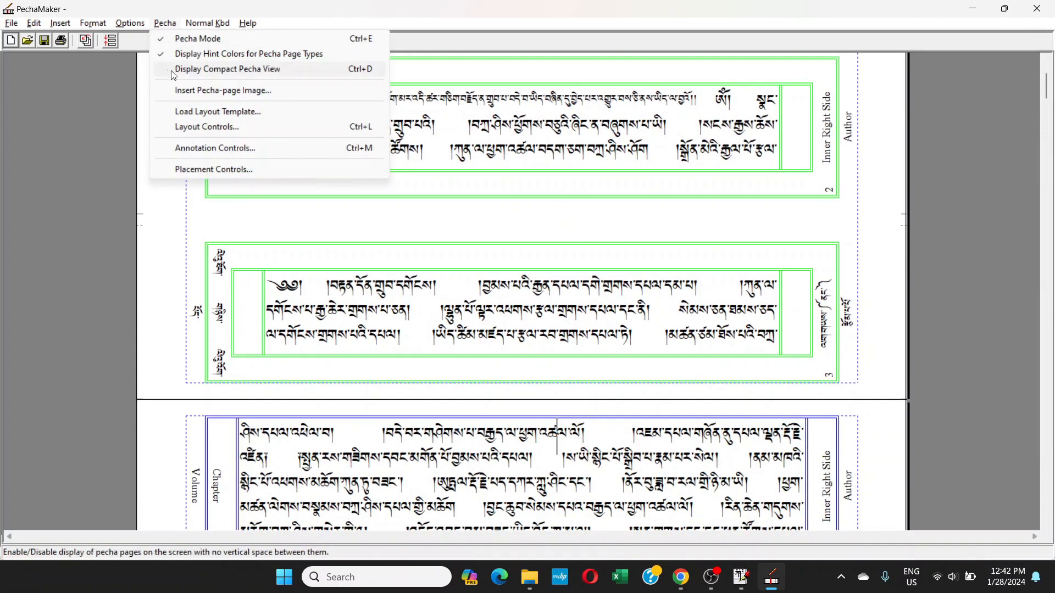
click(191, 134)
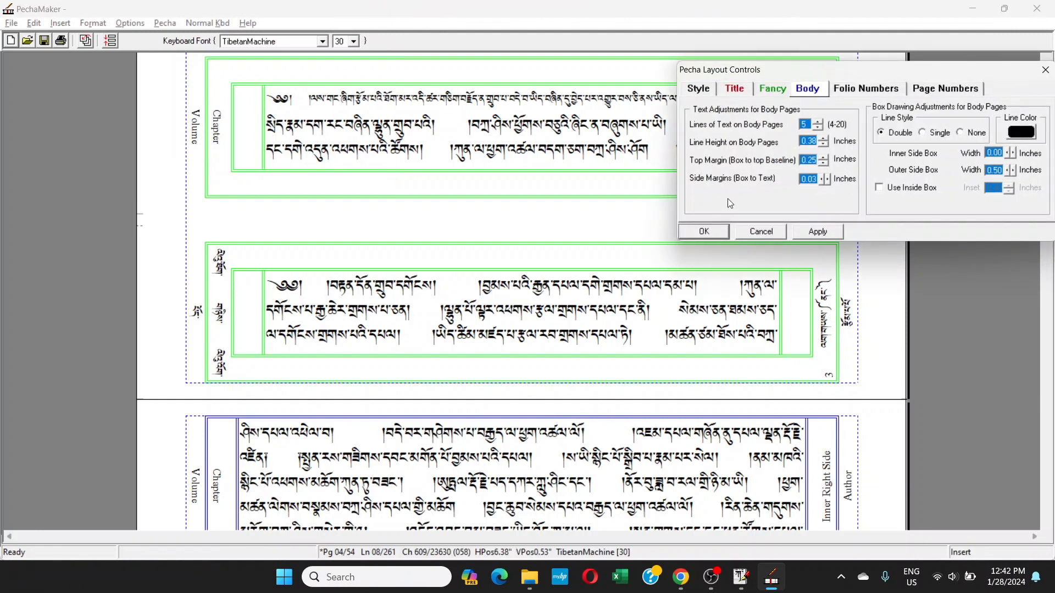
drag(756, 74, 293, 141)
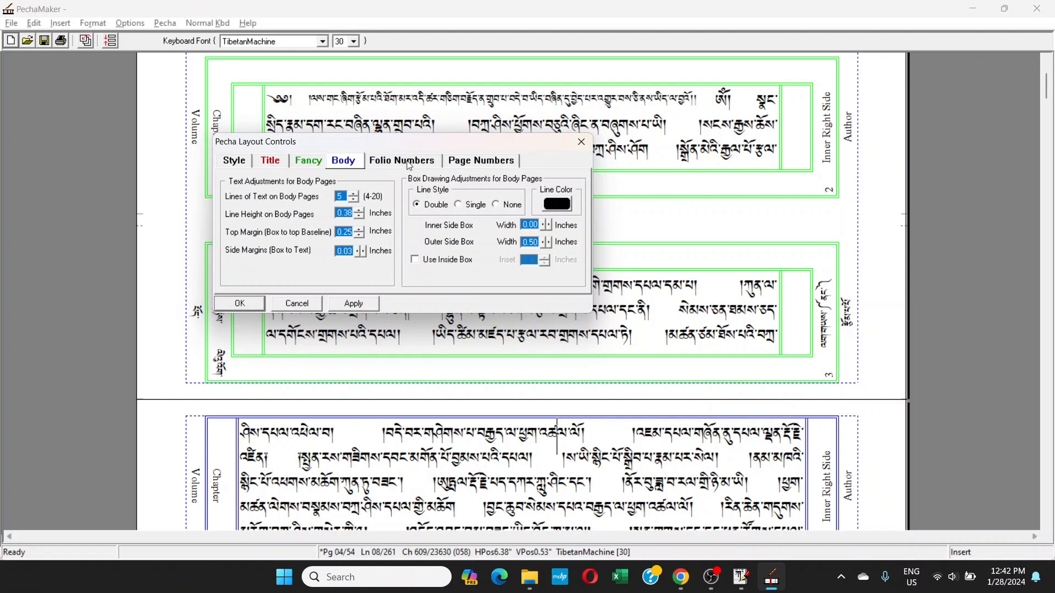
click(475, 163)
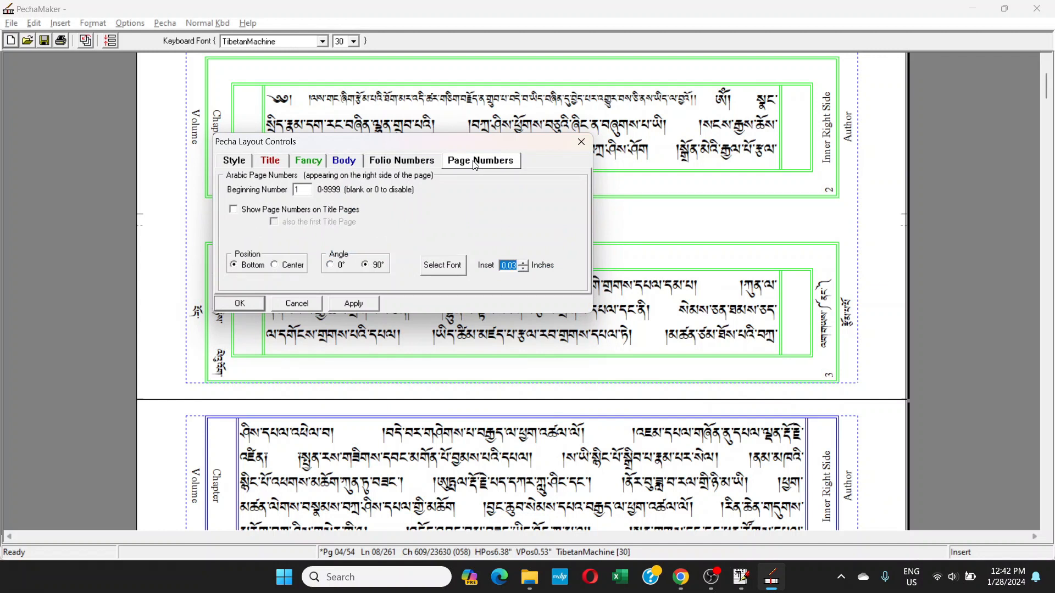
drag(510, 144, 577, 206)
- Check where the Arabic page number sits on page 2 and turn on page numbers for Title pages
click(704, 152)
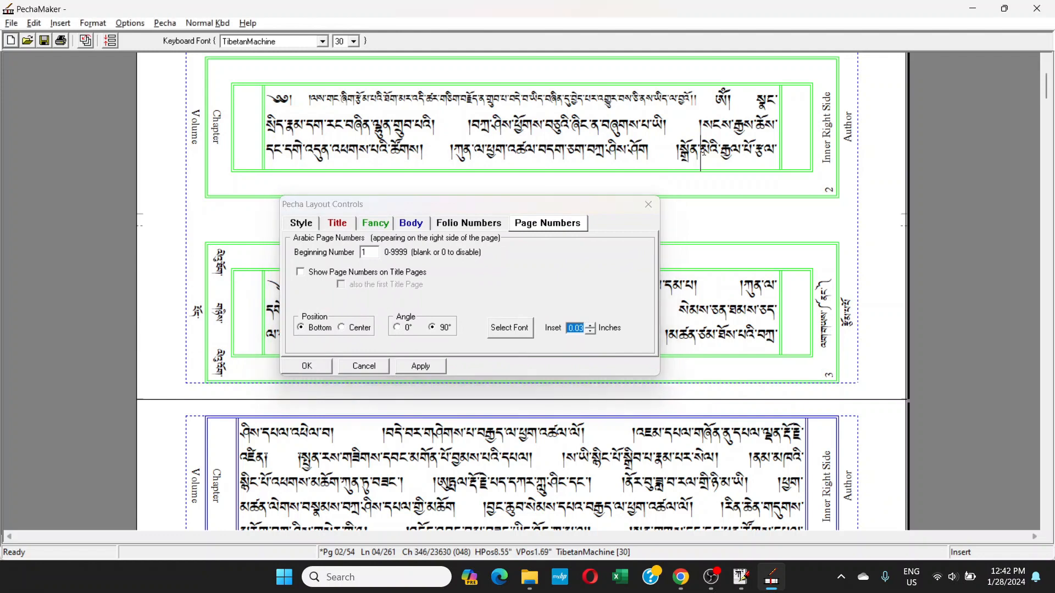
scroll(738, 54, up, 3)
scroll(741, 219, up, 1)
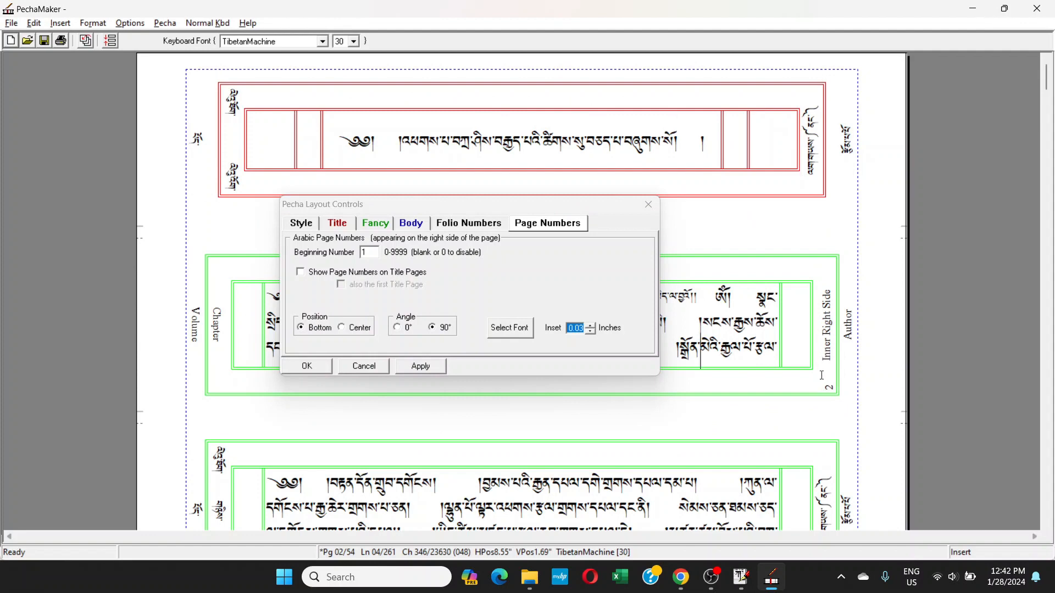
click(826, 392)
scroll(824, 477, down, 3)
scroll(787, 173, up, 3)
click(547, 223)
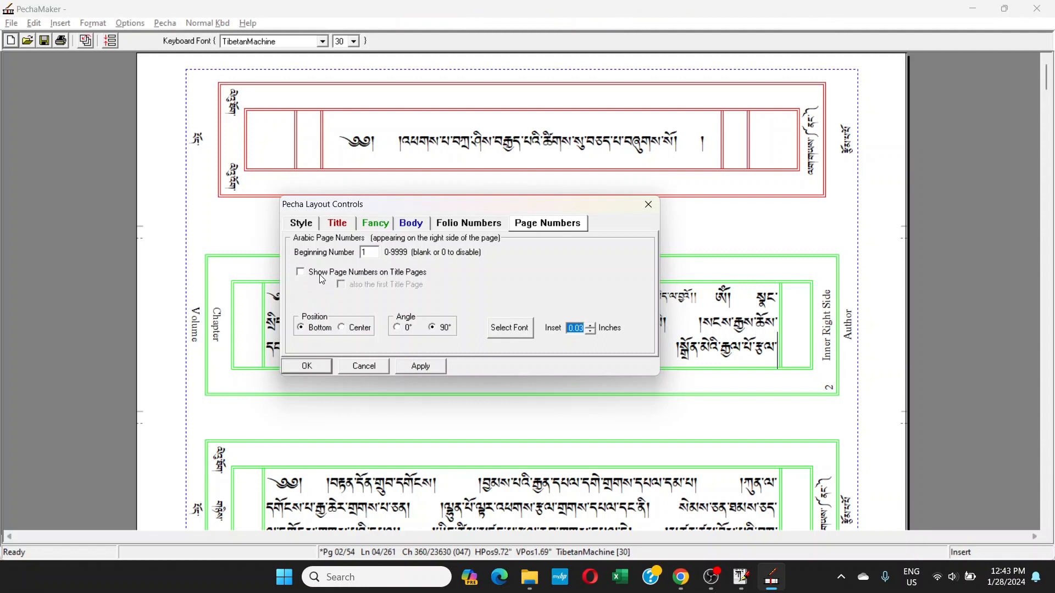
click(301, 272)
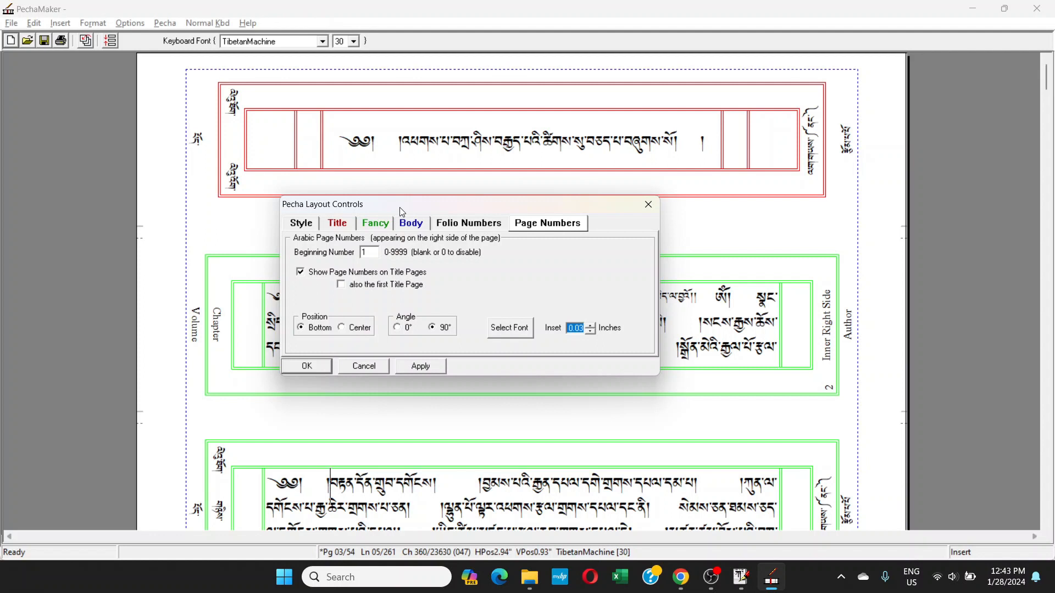
- Try the option that shows Tibetan folio numbers on Title pages
click(468, 225)
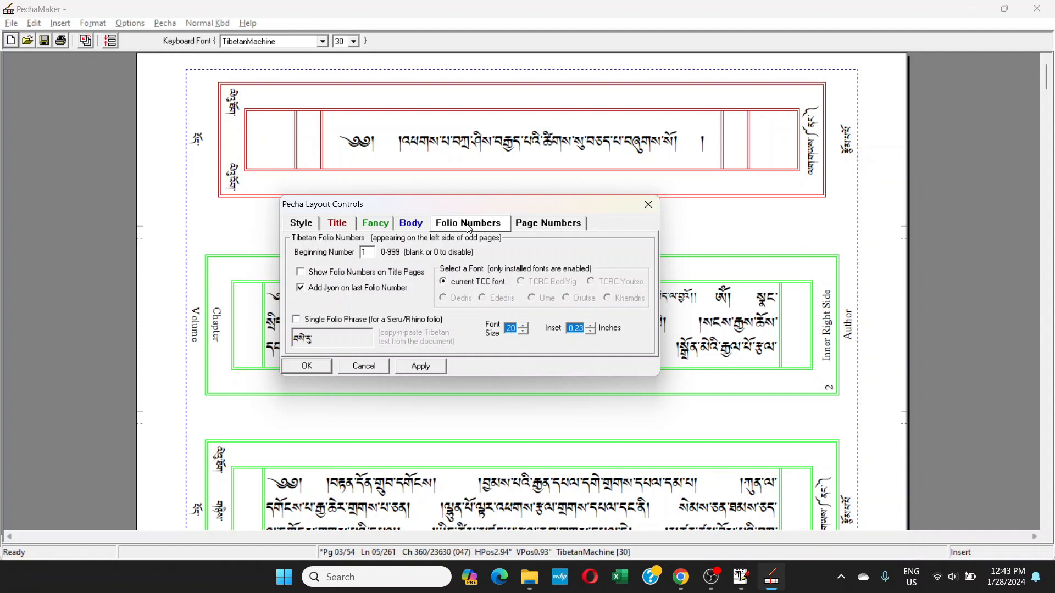
click(301, 272)
click(302, 273)
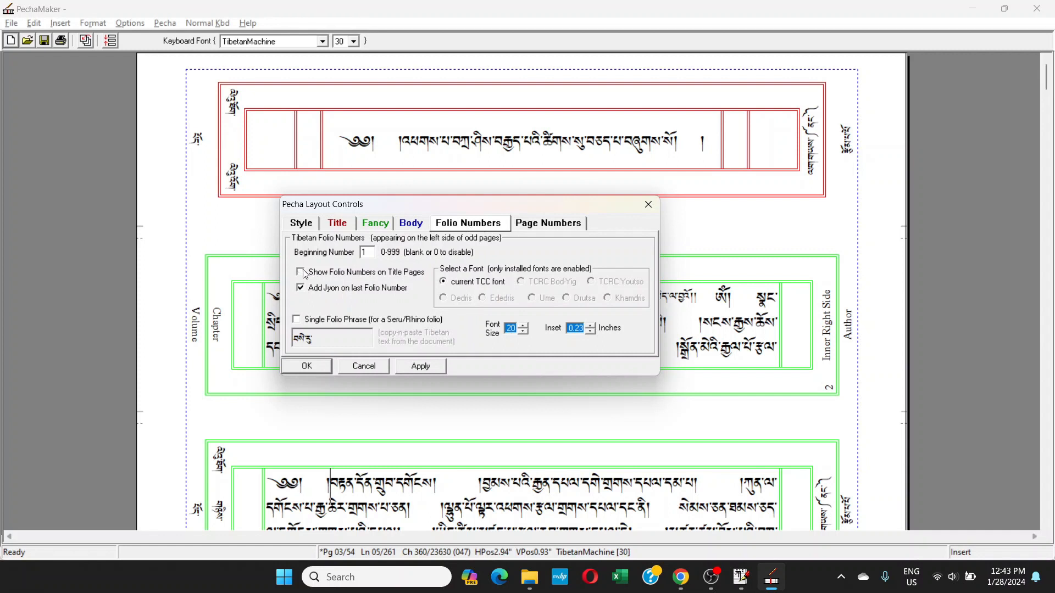
- Include the first Title page in the Arabic page numbering, accept the layout settings and check the page numbers
click(534, 226)
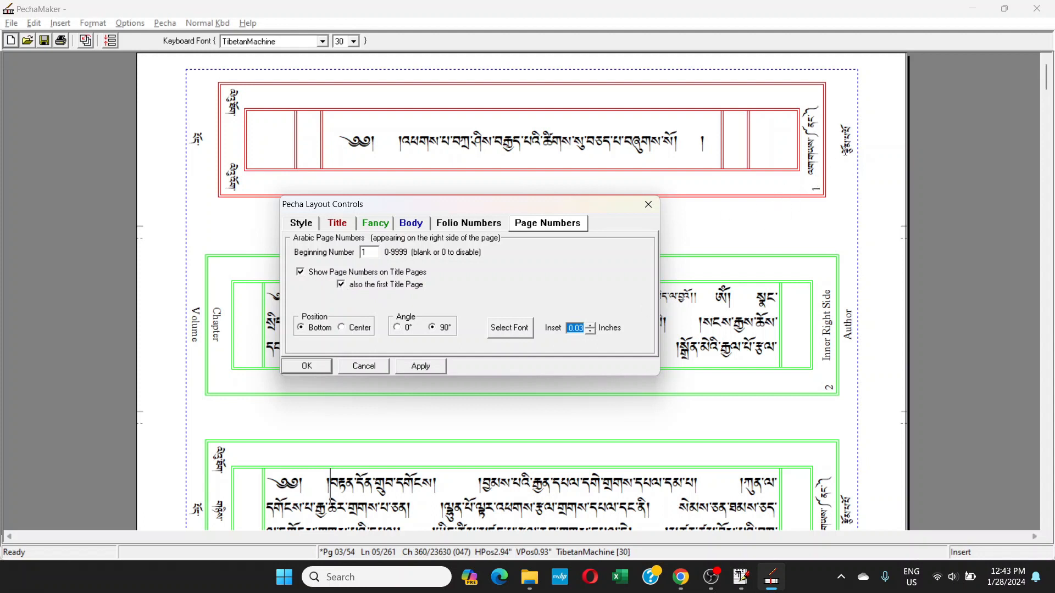
click(305, 367)
scroll(812, 248, down, 6)
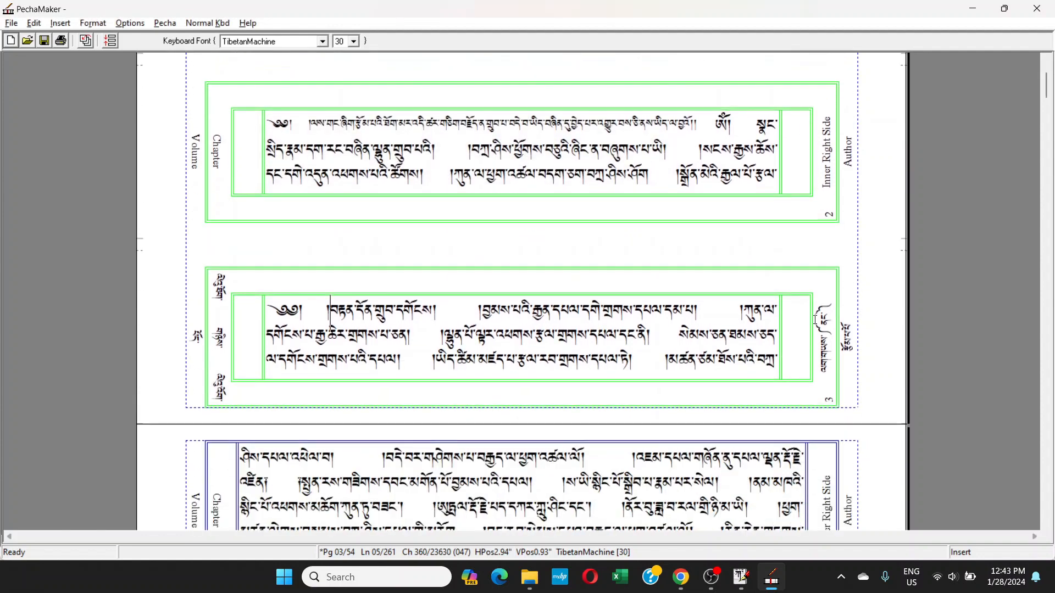
drag(1046, 99, 1047, 76)
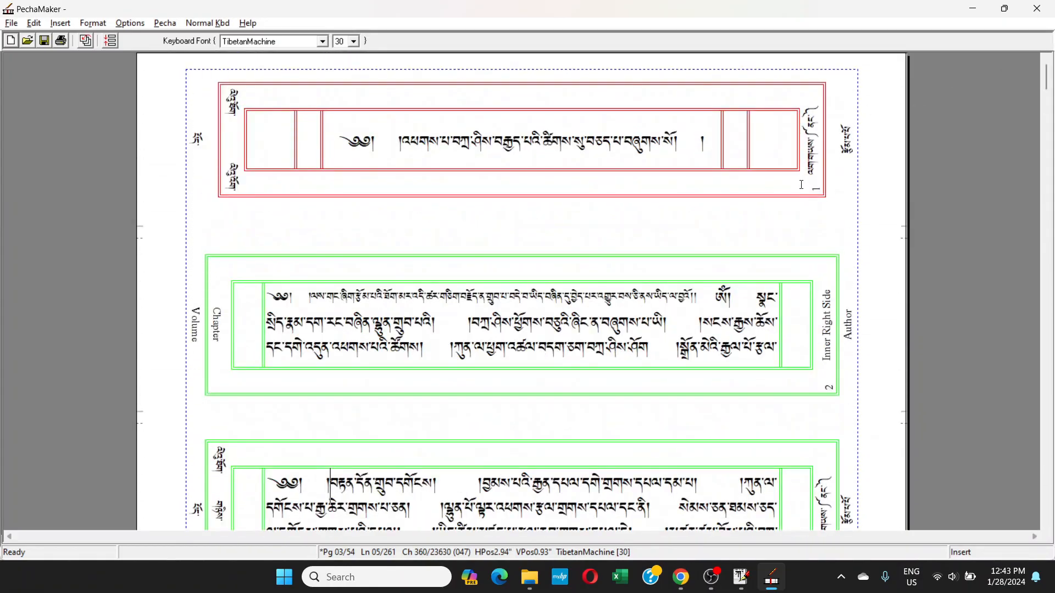
- Place the cursor on the Title page, reopen the page number settings and move the dialog clear of the page numbers
click(801, 185)
click(162, 23)
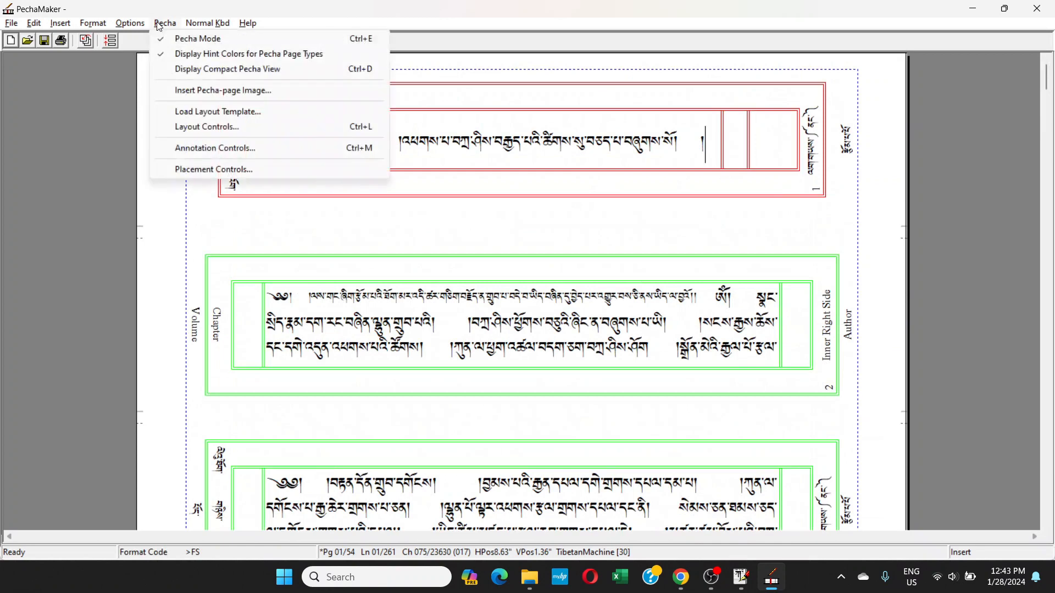
click(205, 126)
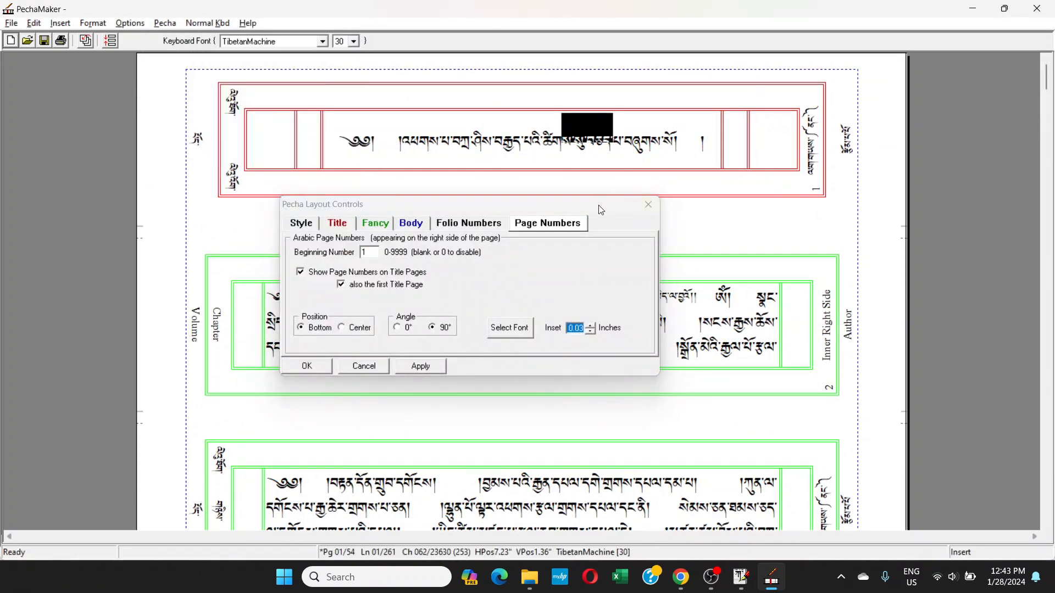
drag(570, 205, 805, 158)
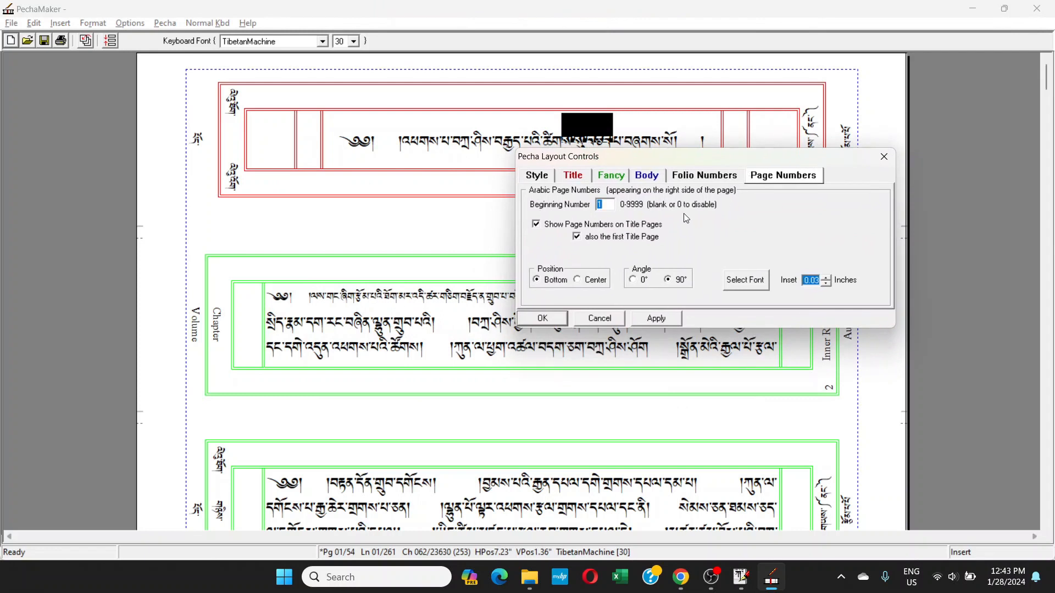
click(611, 144)
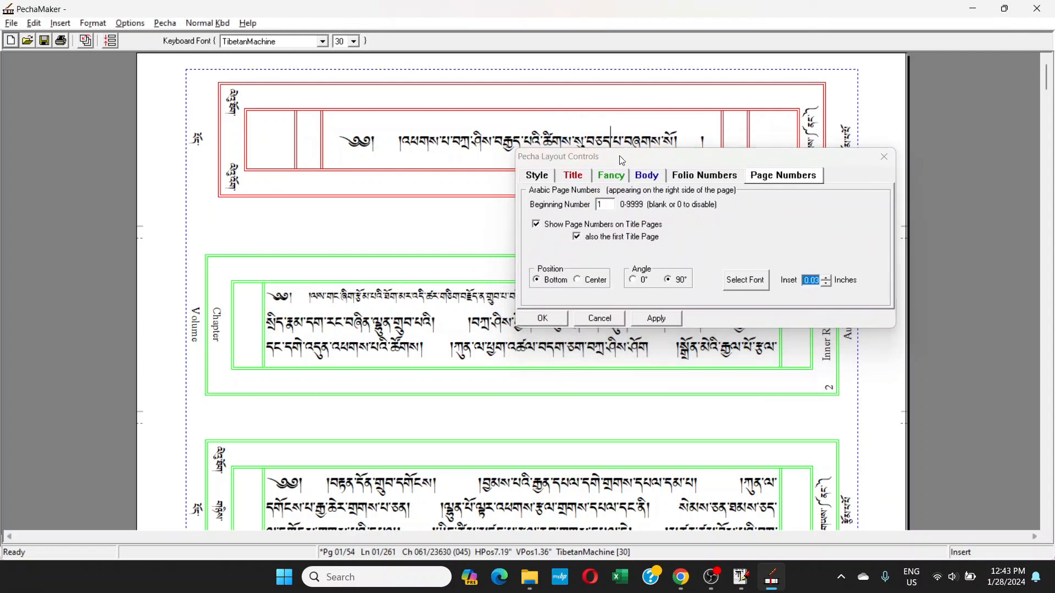
drag(624, 159, 334, 190)
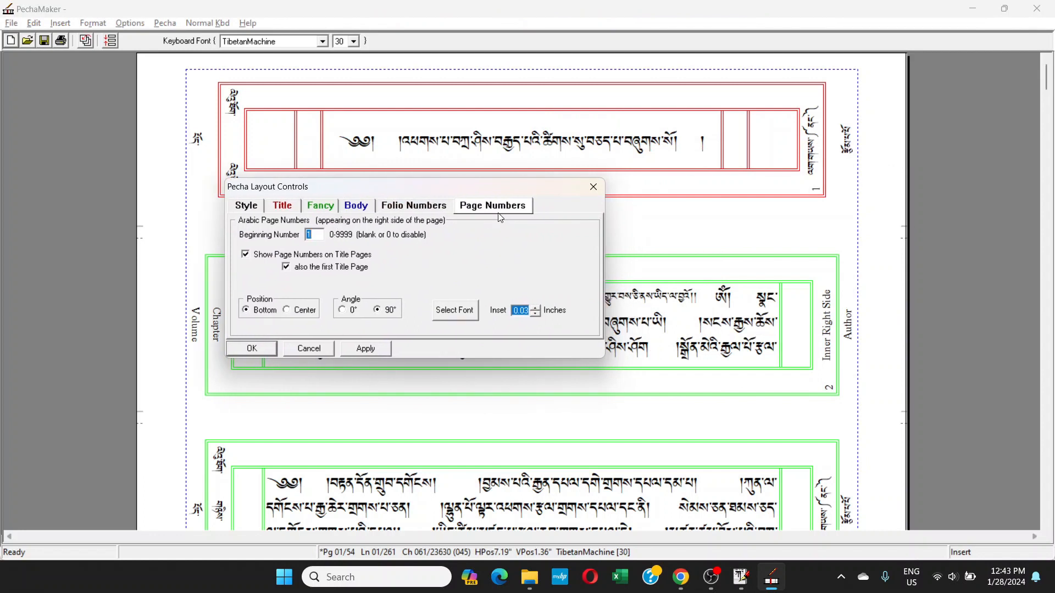
drag(346, 188, 357, 183)
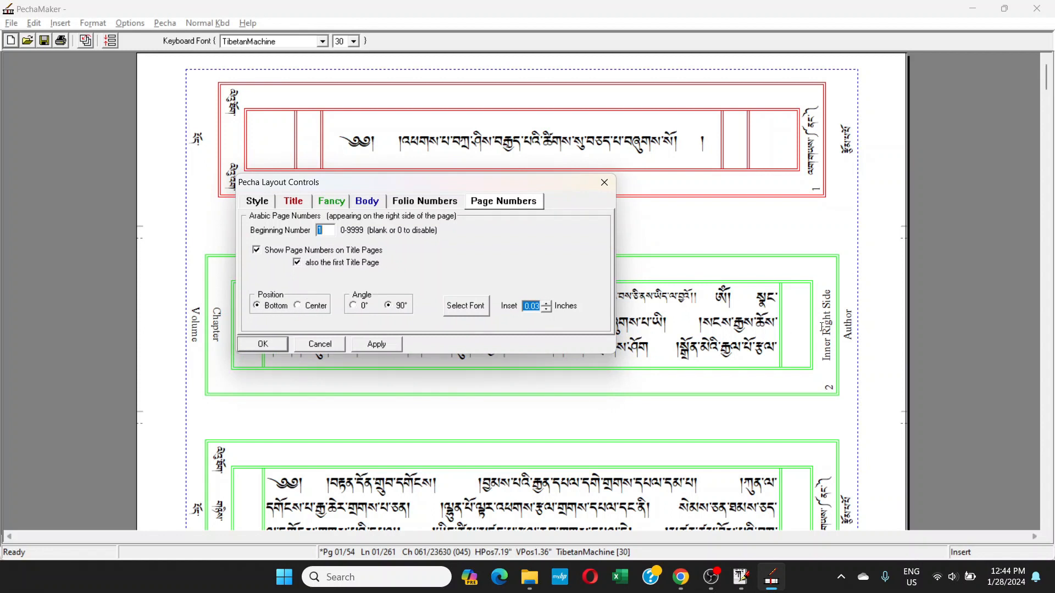
- Set the Arabic page number position to Center and look over the Title, Fancy and Body pages to check its placement
click(298, 306)
scroll(826, 343, down, 2)
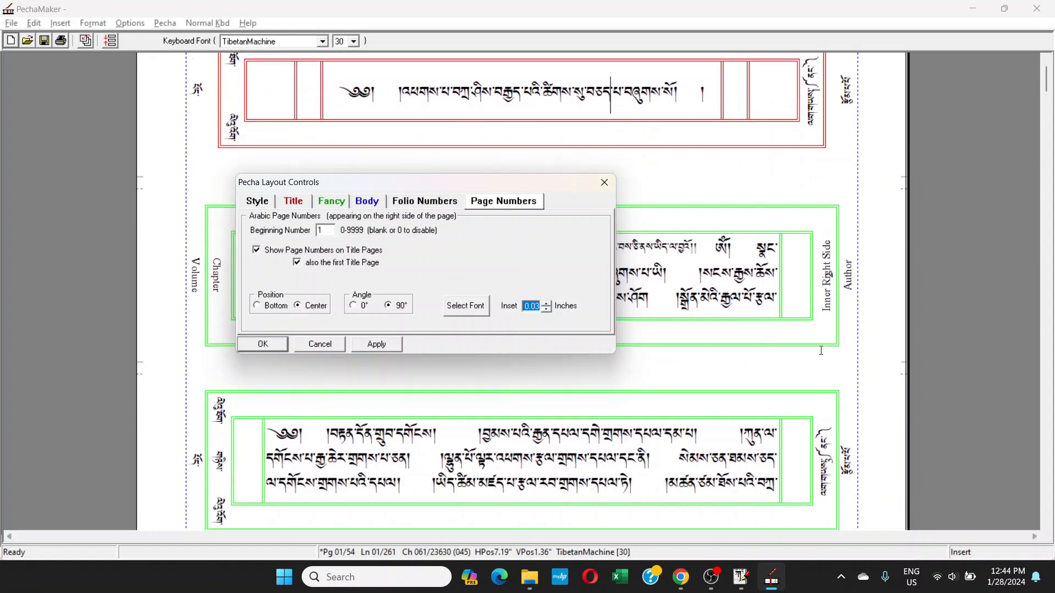
scroll(820, 350, down, 4)
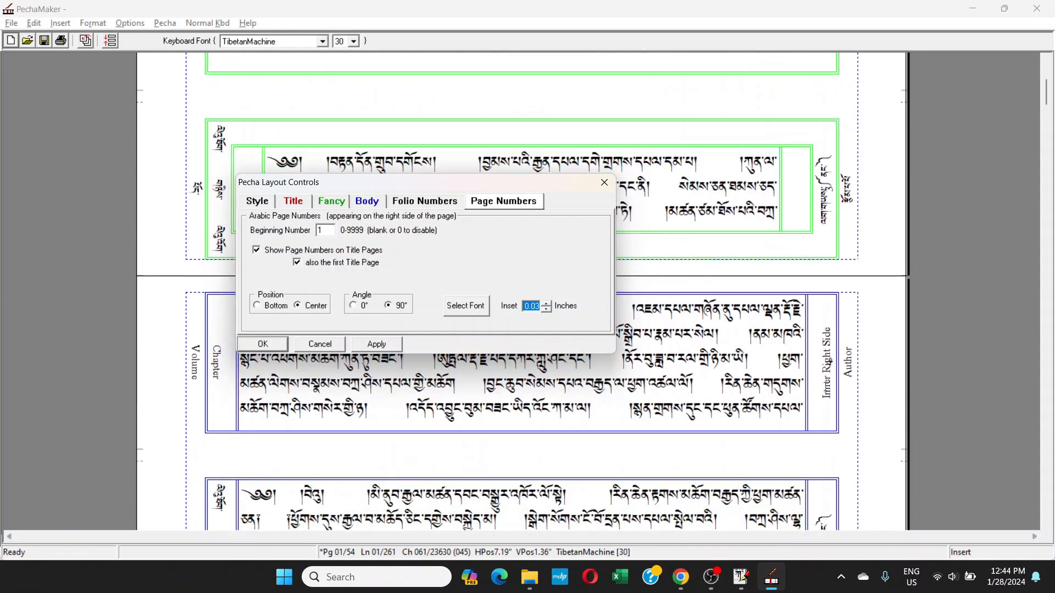
scroll(814, 293, up, 3)
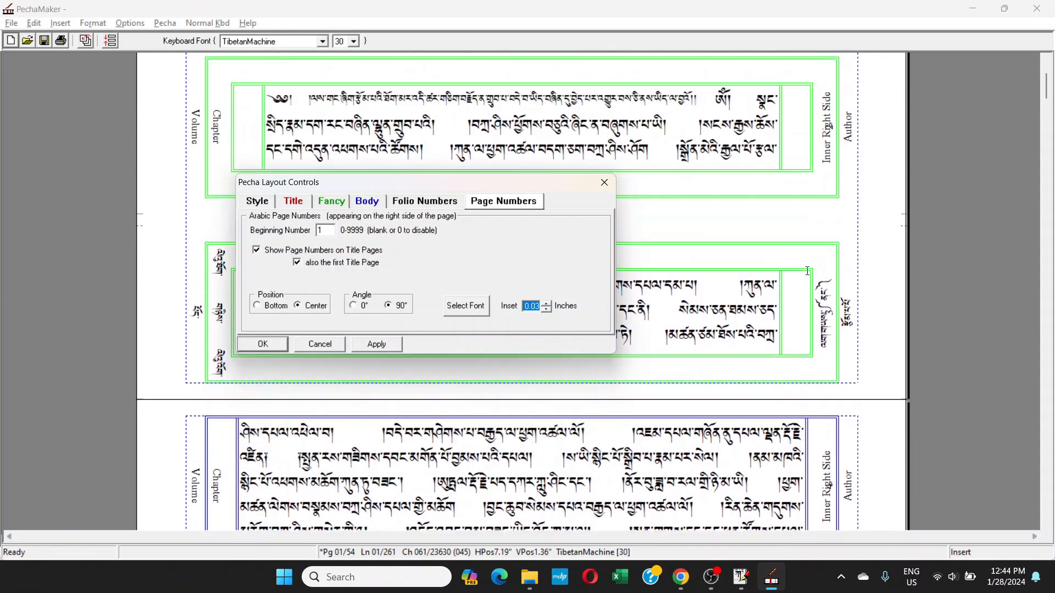
scroll(822, 189, up, 2)
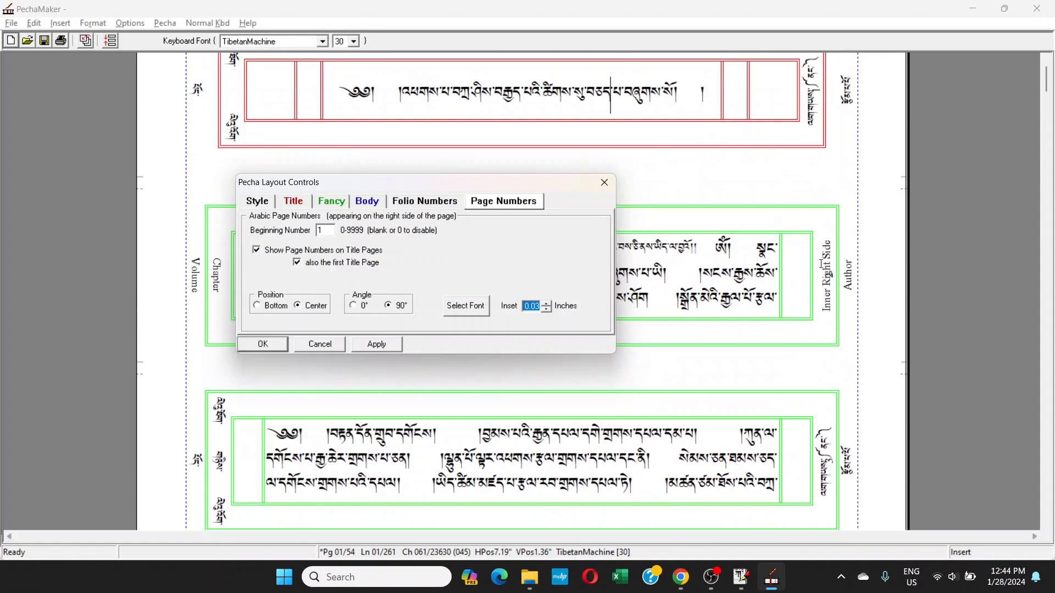
scroll(828, 269, up, 1)
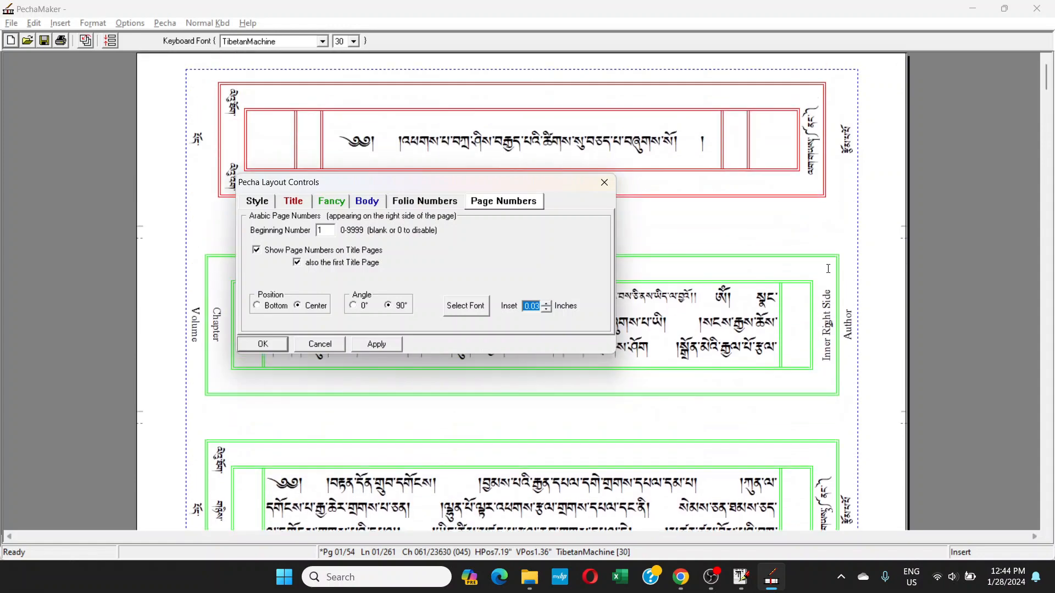
scroll(827, 269, down, 2)
scroll(777, 343, down, 2)
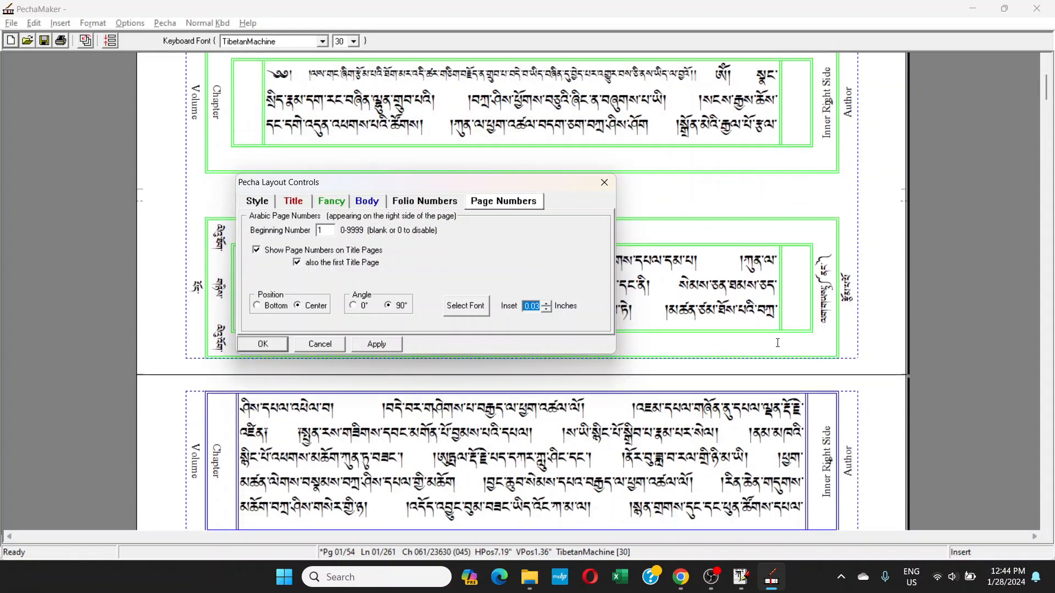
scroll(777, 343, down, 5)
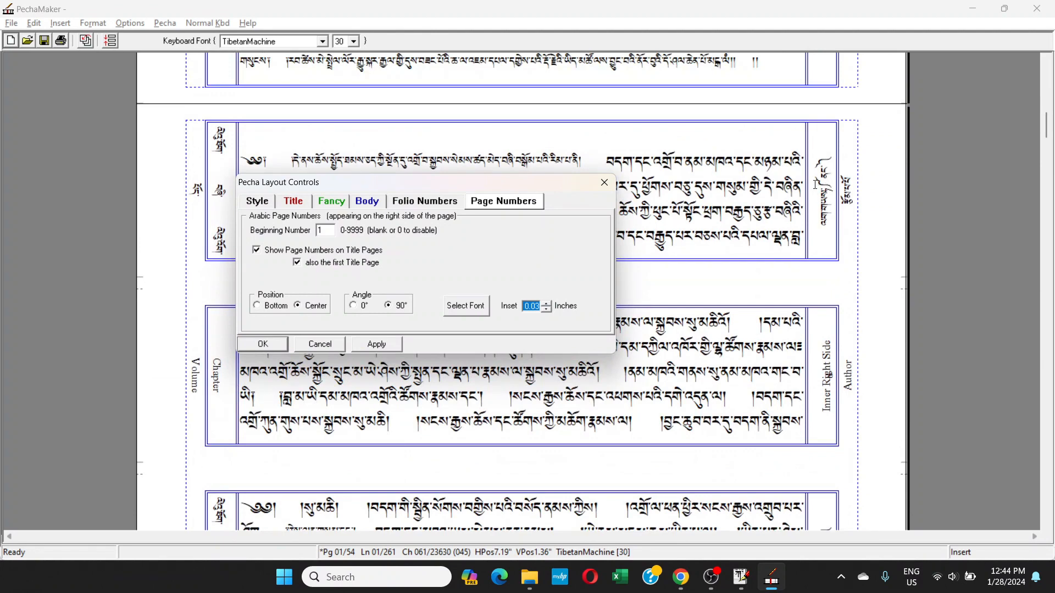
- Set the Arabic page number position to Bottom and accept the layout settings
drag(560, 184, 773, 176)
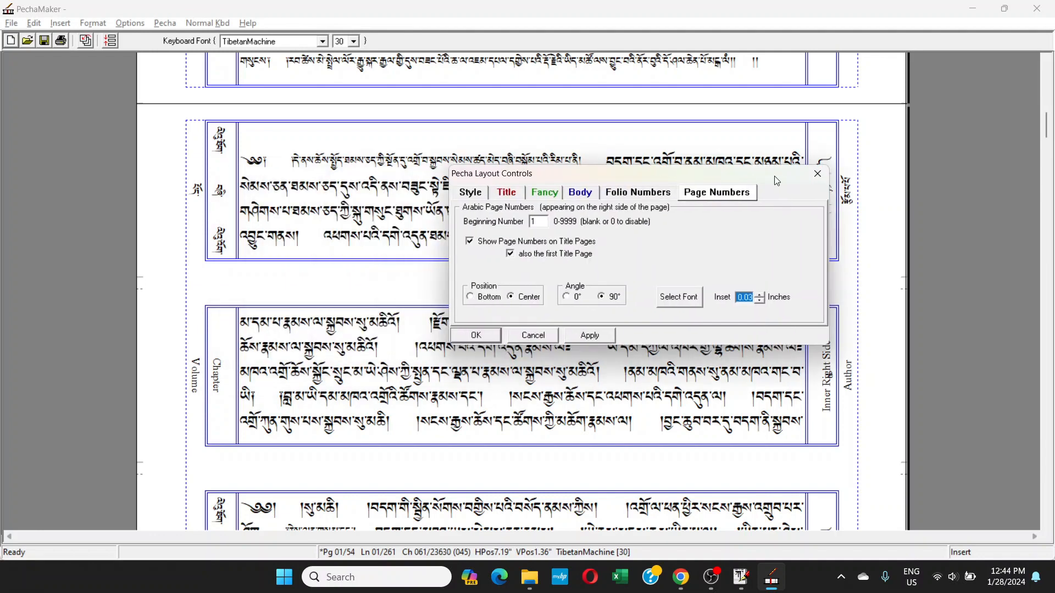
click(470, 297)
click(476, 336)
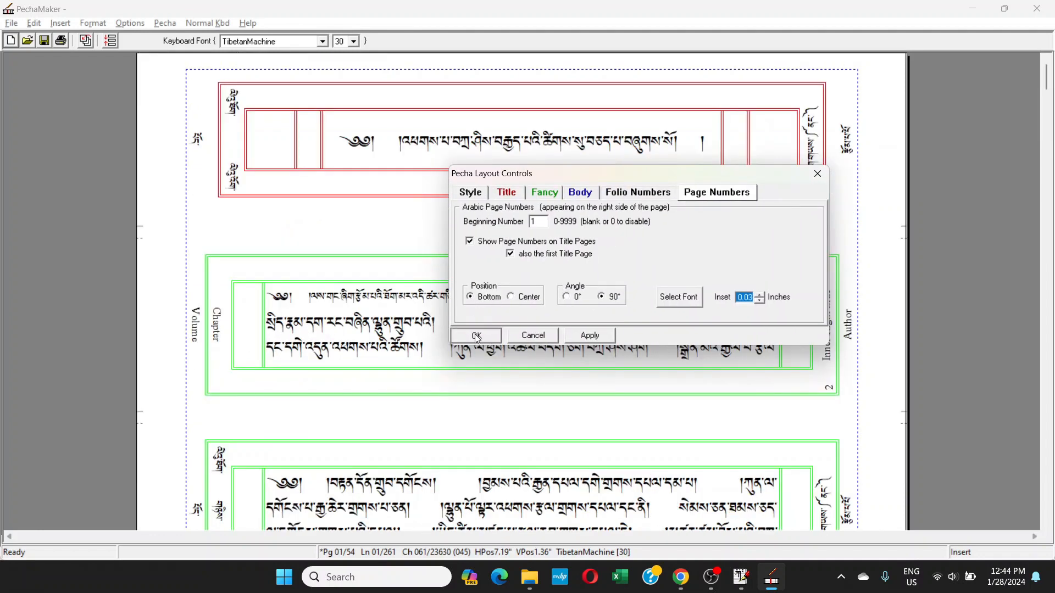
- Reopen the pecha layout controls, move the dialog aside and show the Tibetan folio number settings
scroll(811, 312, down, 3)
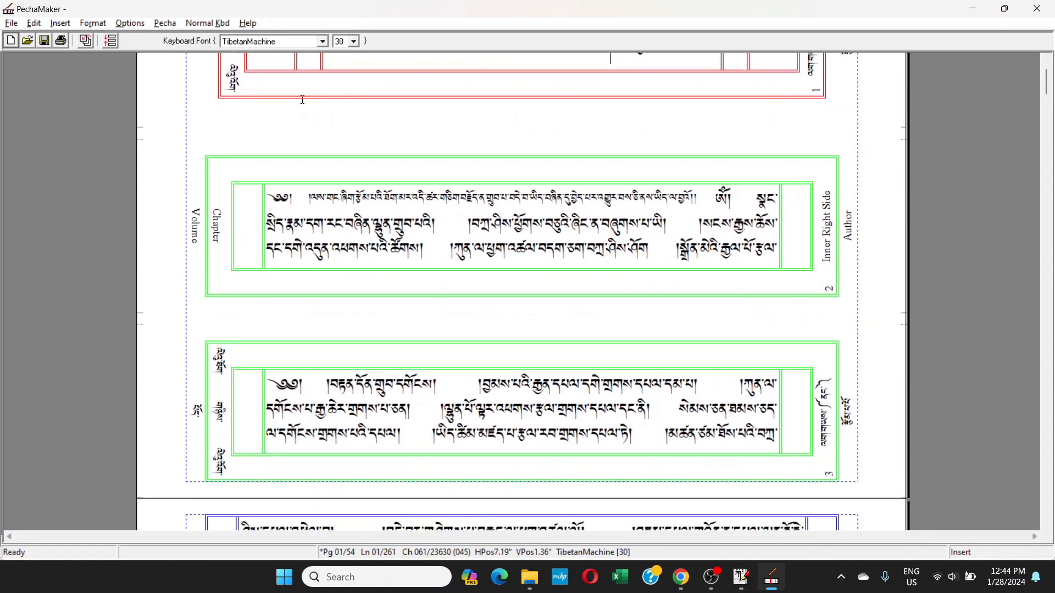
click(157, 24)
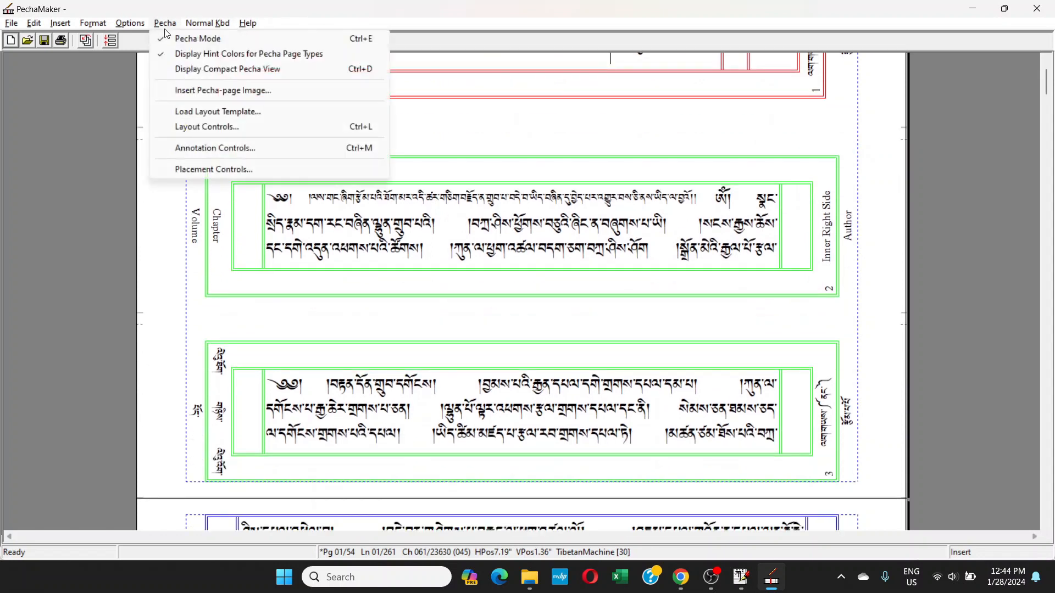
click(196, 126)
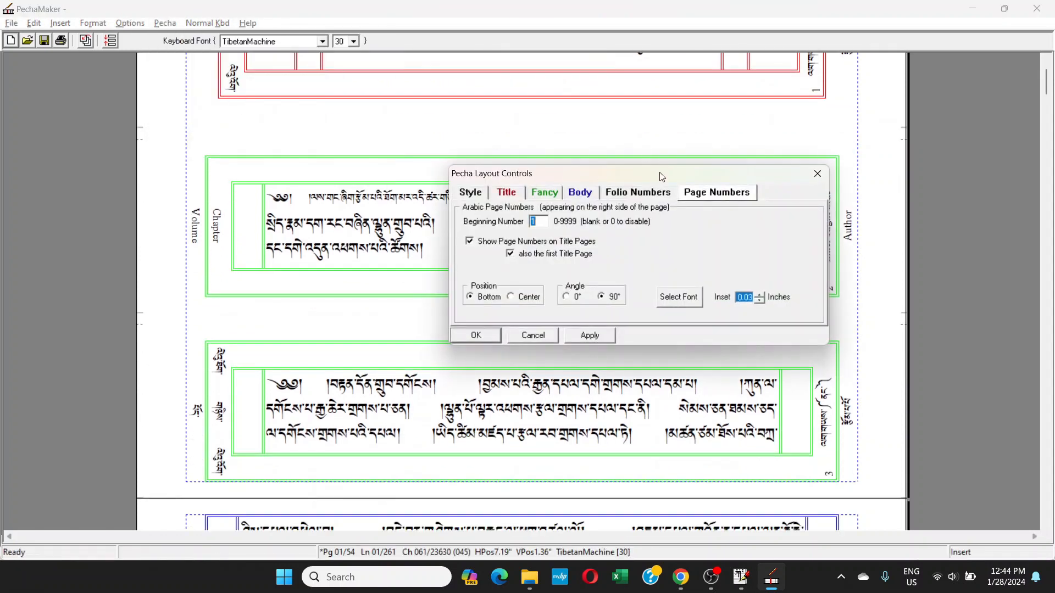
drag(662, 177, 779, 157)
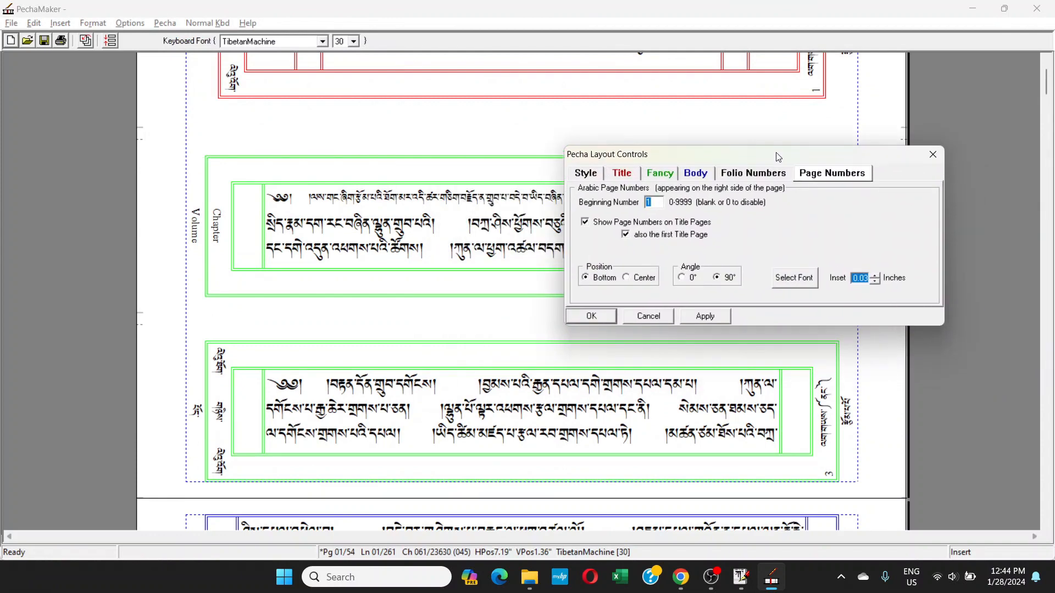
click(737, 177)
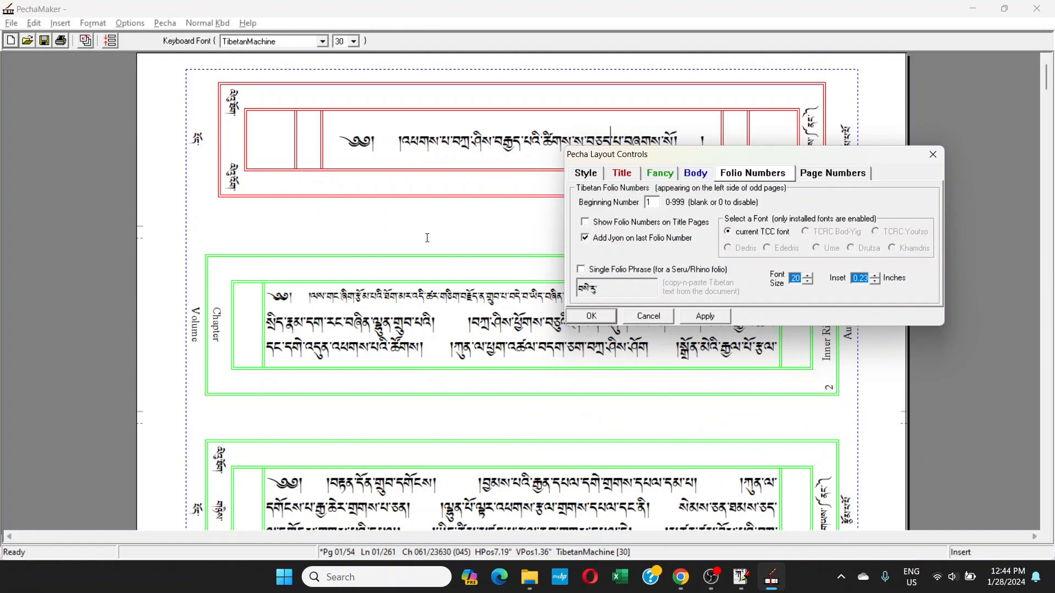
- Examine the Tibetan folio numbers beside the text on the odd Body pages and compare them with the even pages
click(336, 324)
scroll(311, 295, down, 3)
scroll(311, 295, down, 5)
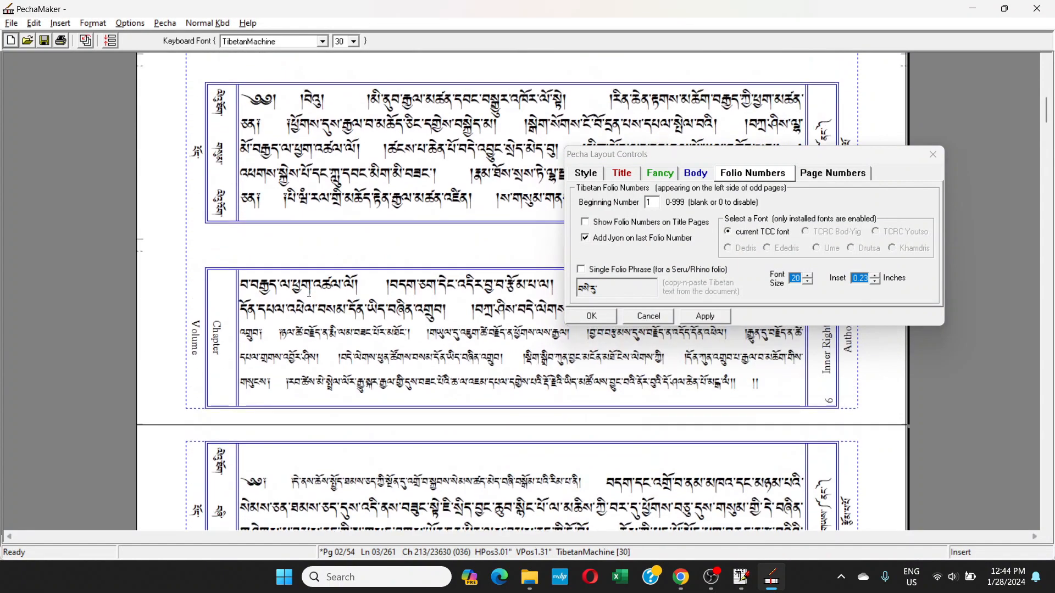
click(230, 187)
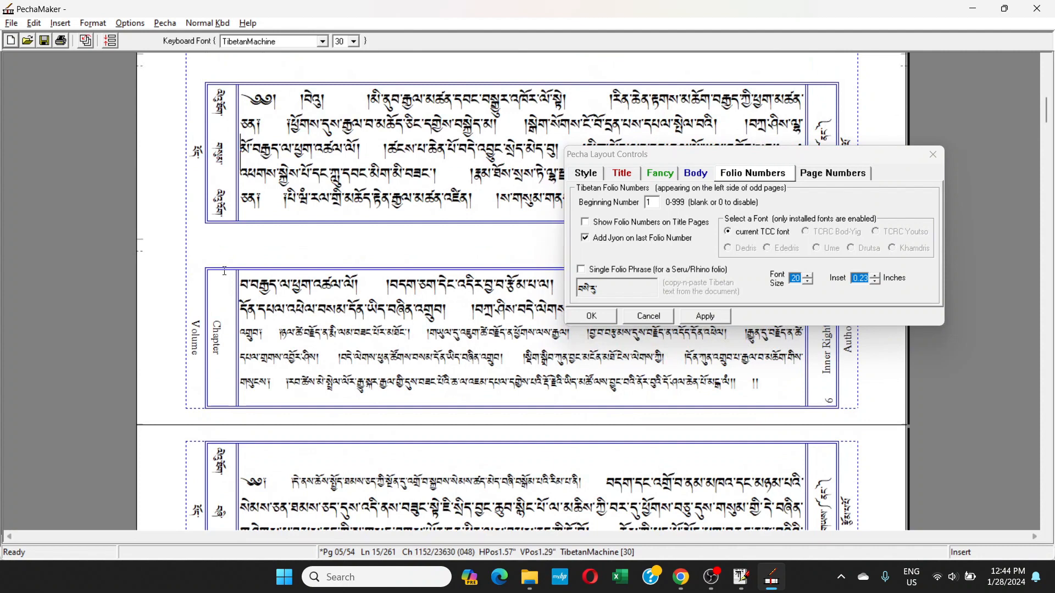
scroll(226, 228, down, 4)
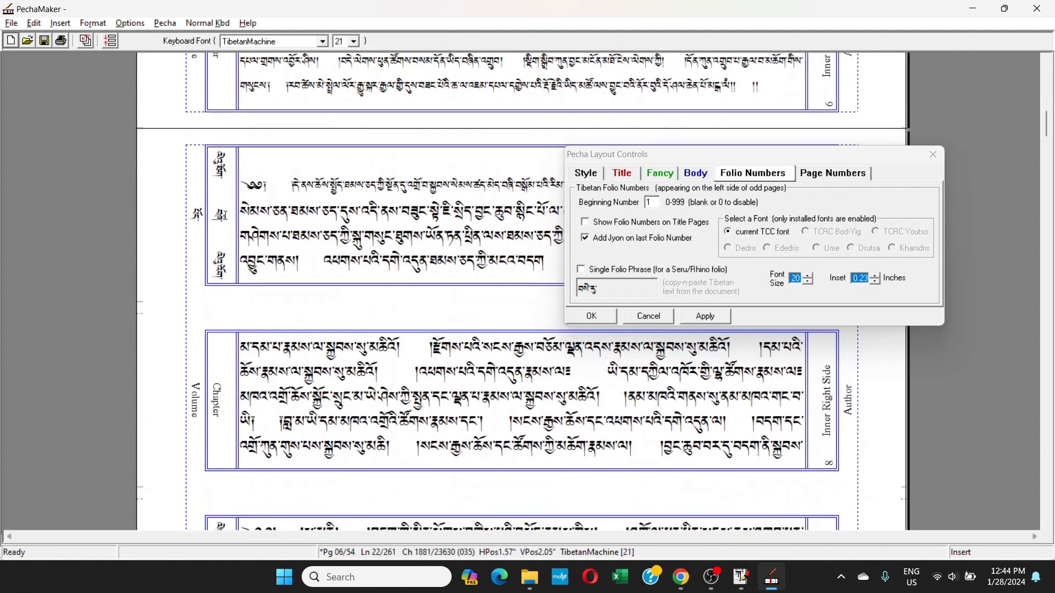
click(243, 215)
click(237, 215)
scroll(254, 297, down, 2)
scroll(254, 297, down, 2)
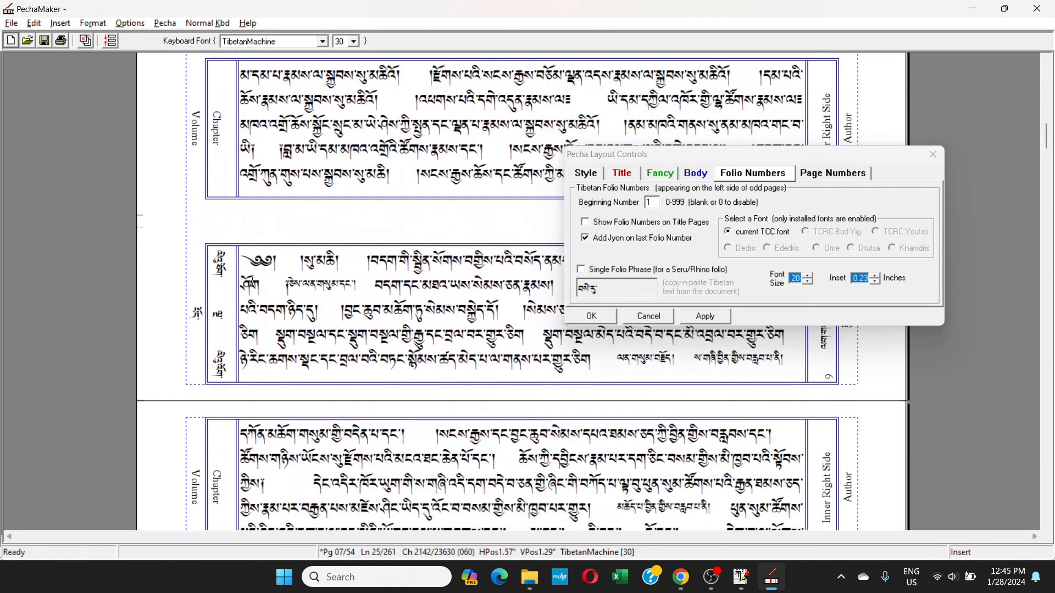
scroll(242, 295, down, 1)
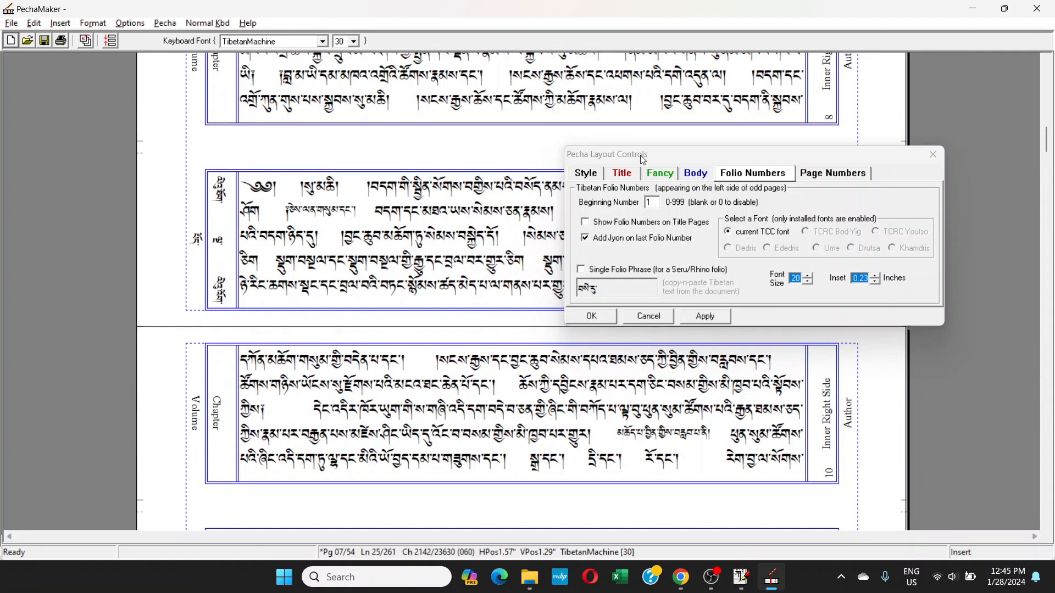
scroll(338, 275, up, 1)
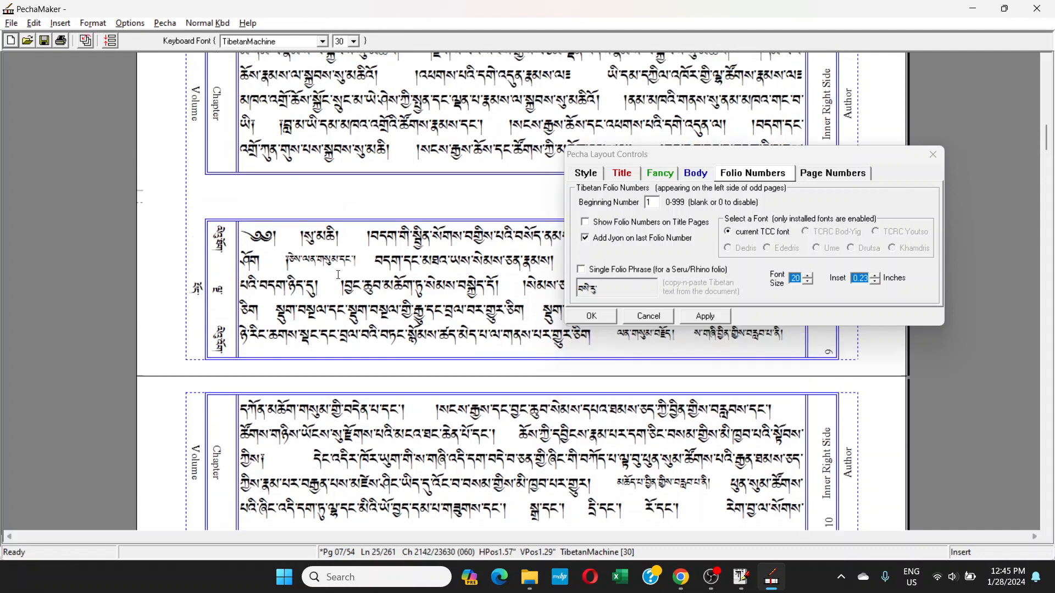
scroll(338, 275, up, 2)
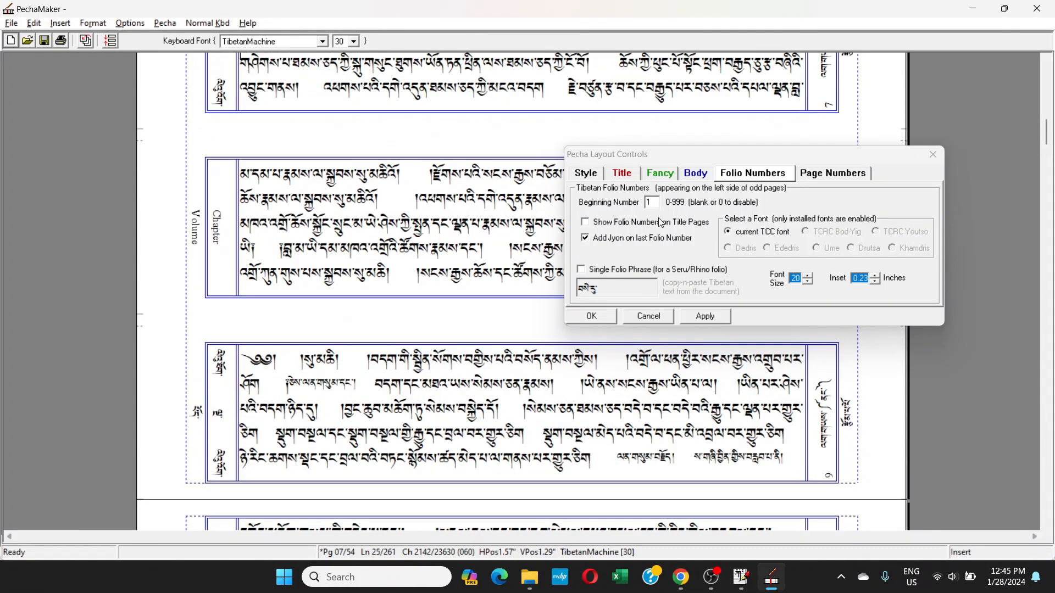
scroll(356, 224, up, 1)
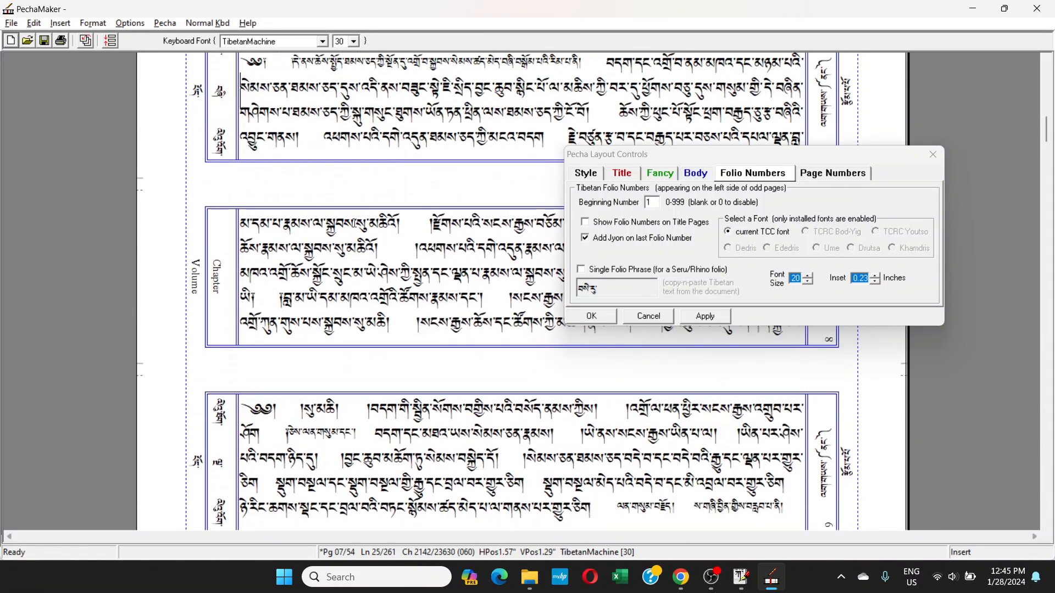
- Show the Tibetan folio numbers on Title pages and check the first Title page
drag(1046, 134, 1022, 81)
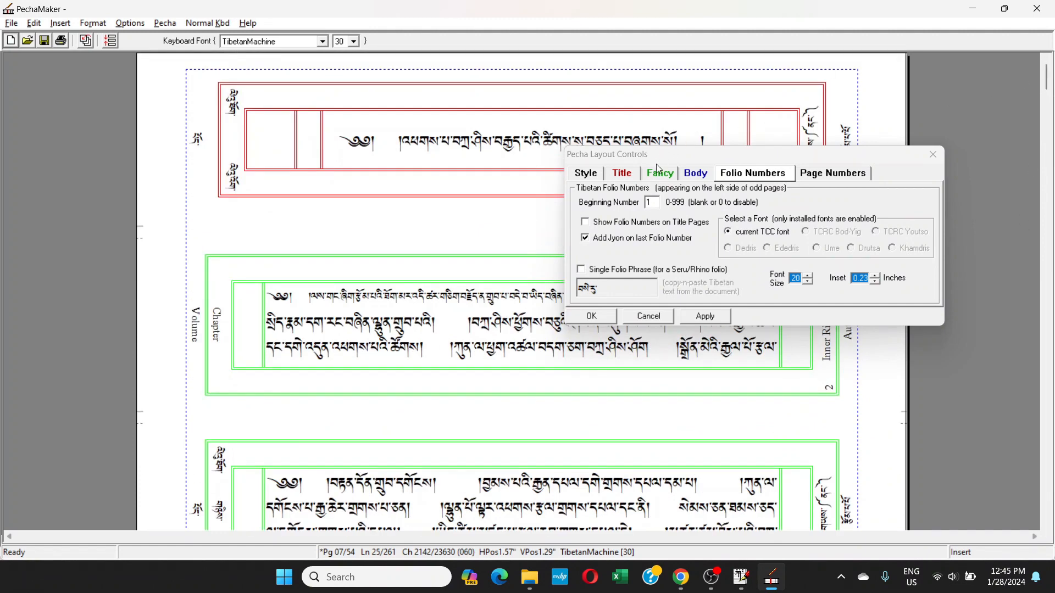
click(586, 225)
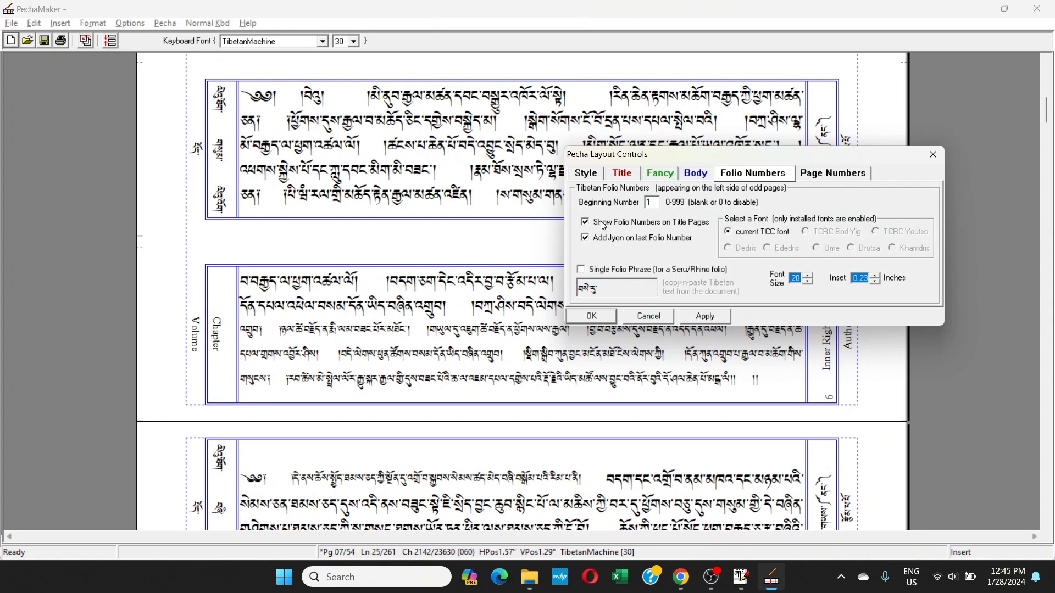
drag(1047, 117, 1053, 59)
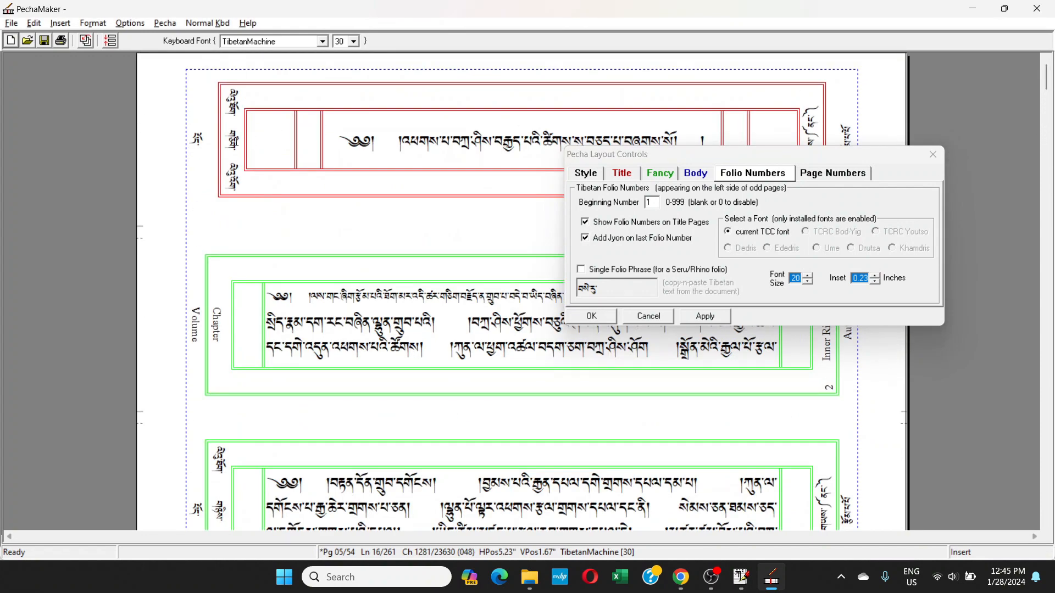
- Turn the folio numbers on Title pages off and on again, comparing the first Title page each time
click(586, 223)
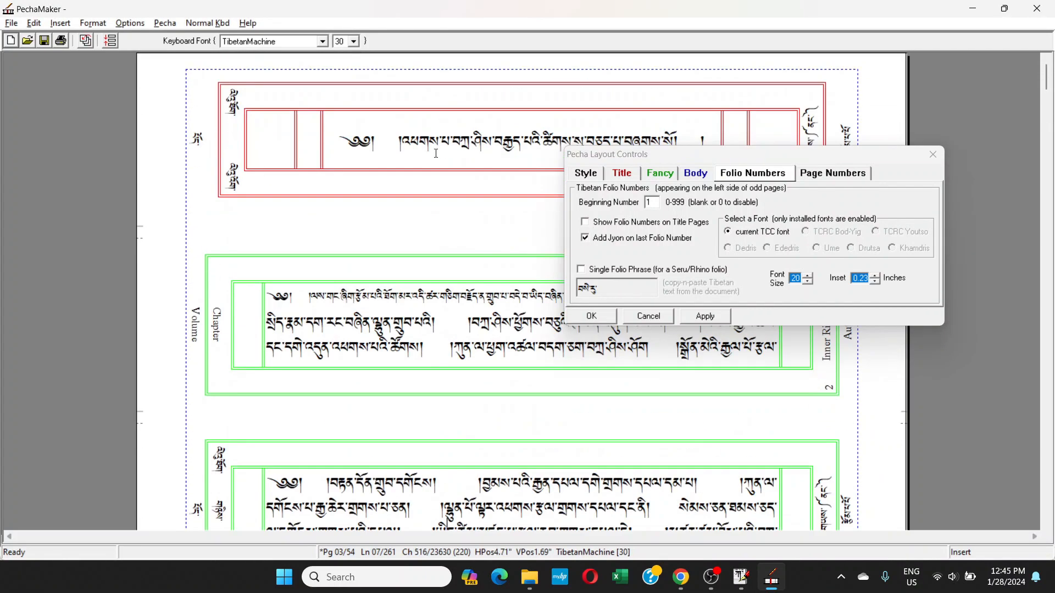
click(397, 145)
click(586, 223)
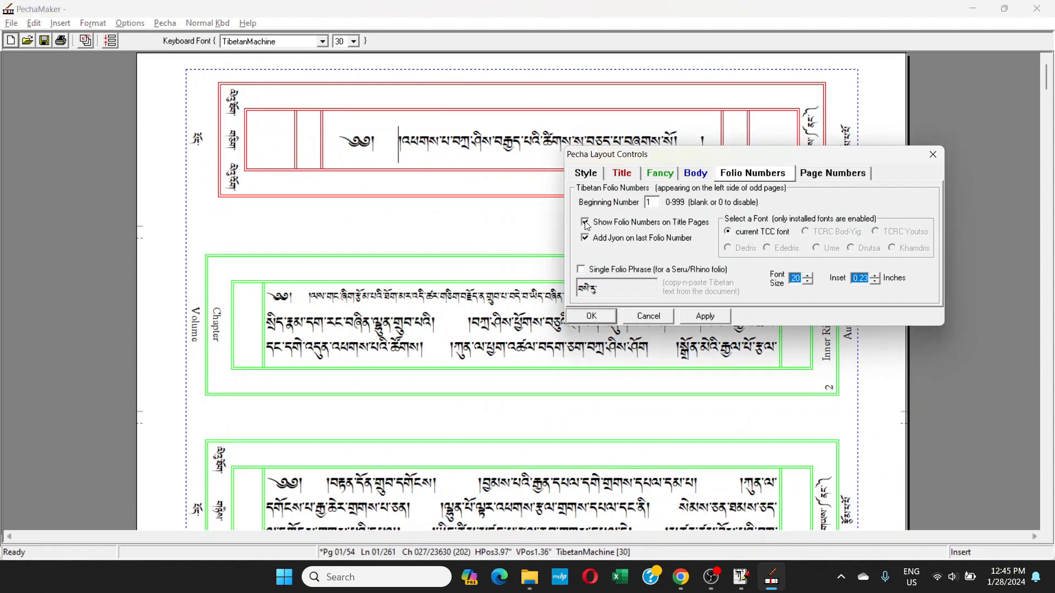
click(465, 157)
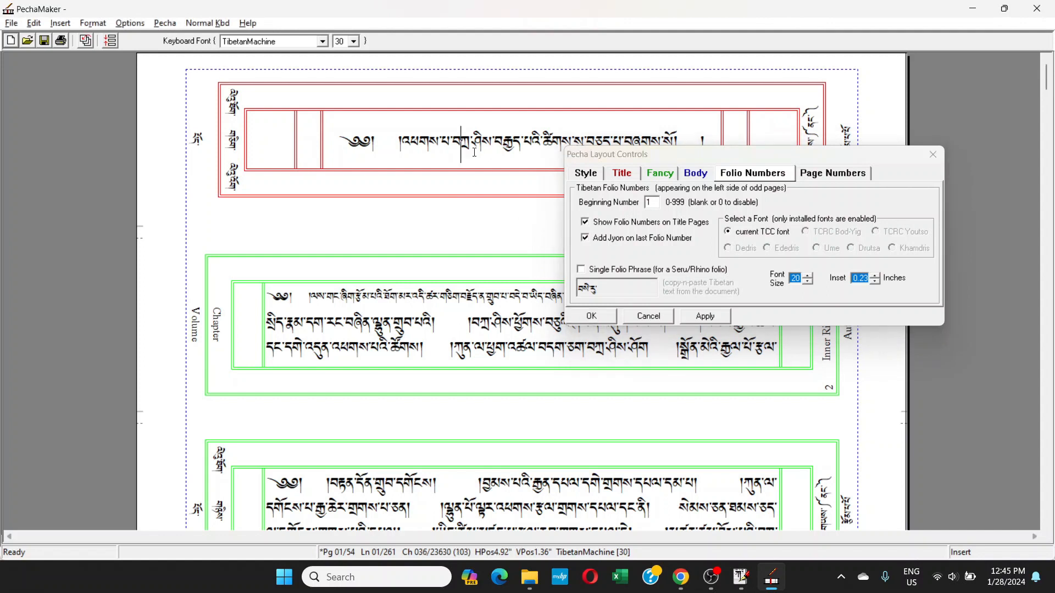
click(483, 324)
click(375, 233)
click(414, 139)
click(394, 144)
click(352, 143)
- Turn off the Jyon on the last folio number and check the last odd page of the document
drag(1048, 80, 1050, 522)
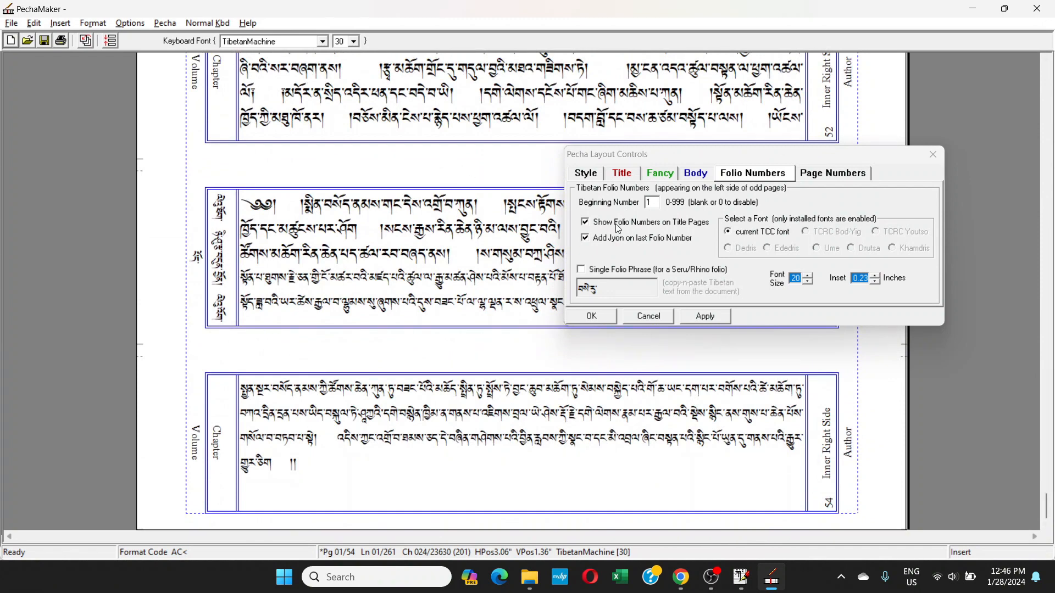
click(586, 239)
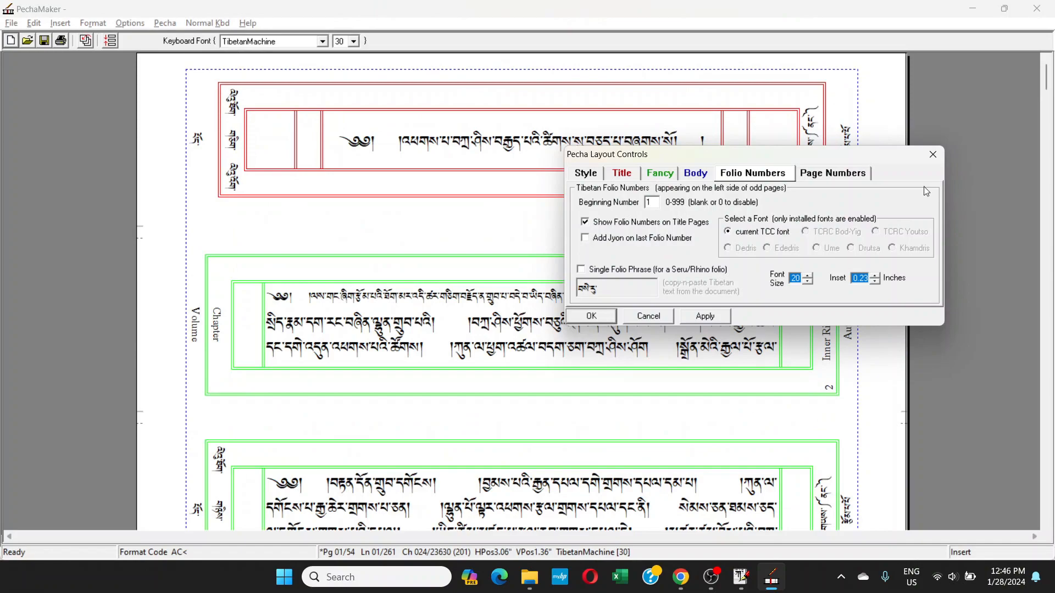
drag(1045, 103, 1053, 503)
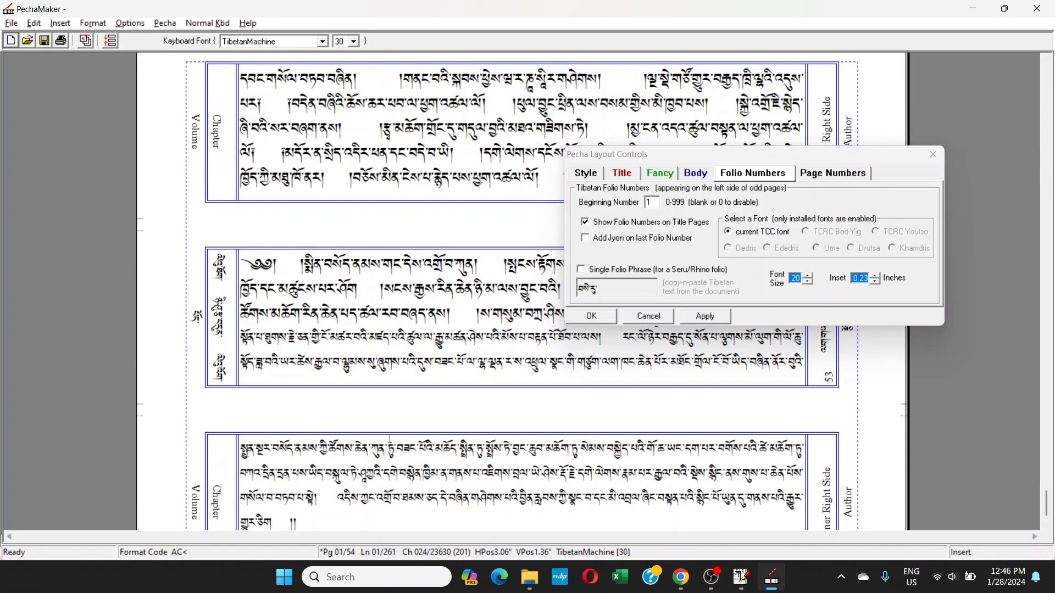
click(234, 326)
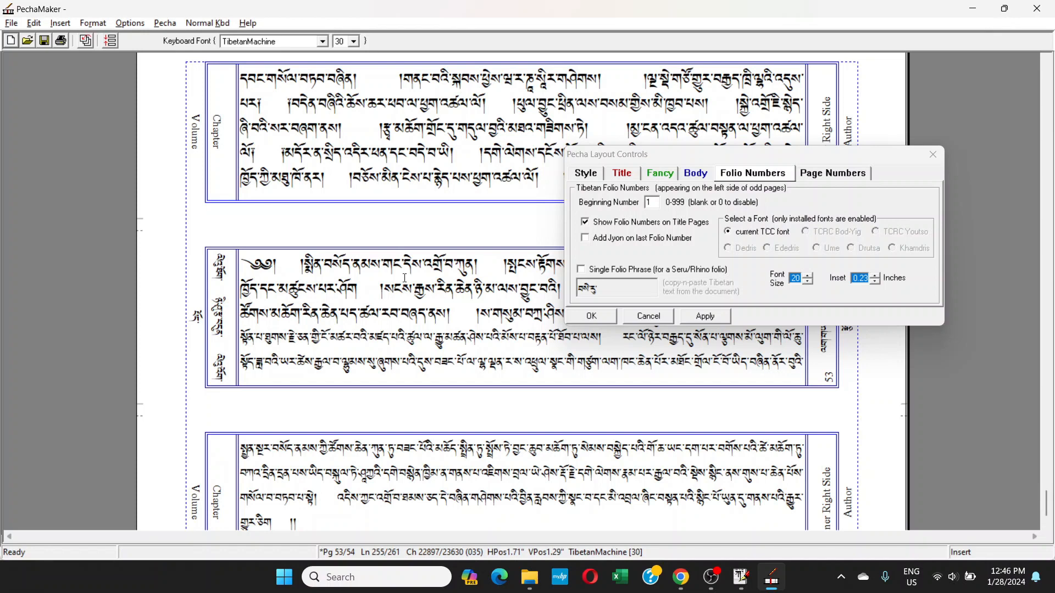
- Add the Jyon to the last folio number again and accept the layout settings
click(585, 239)
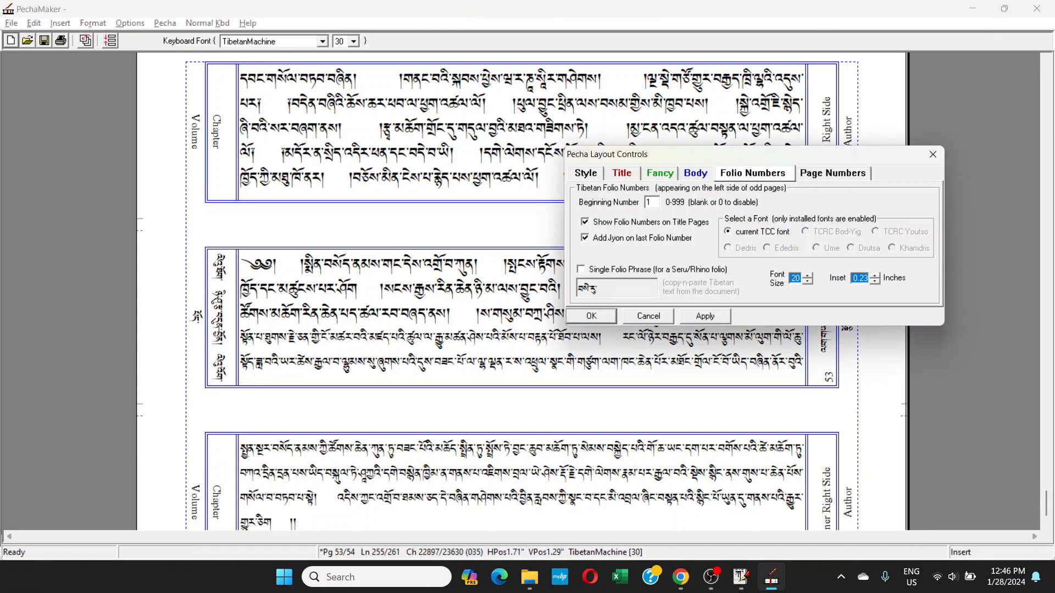
click(588, 315)
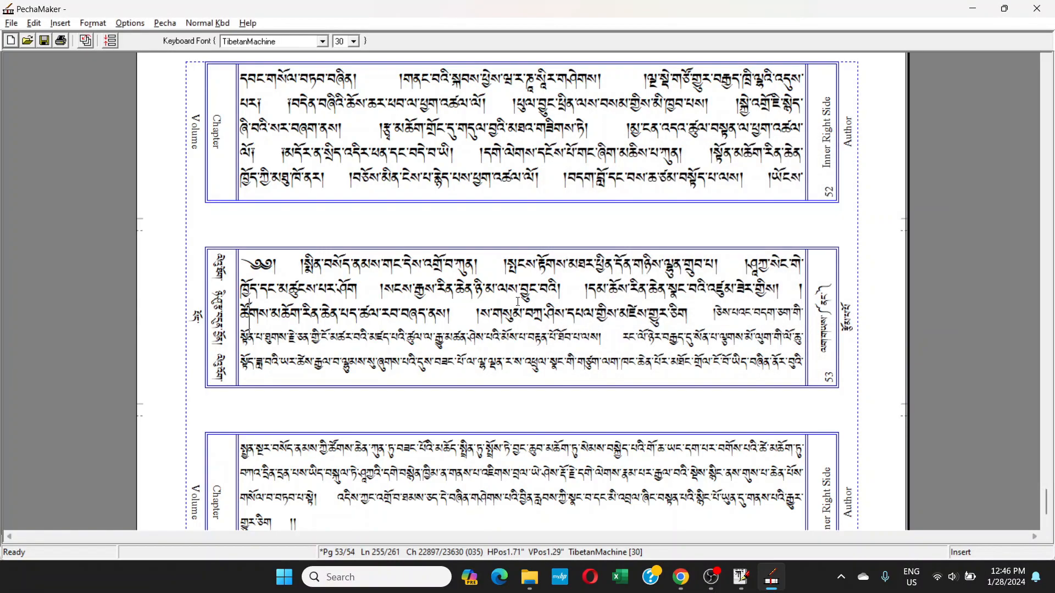
- Look through the folio numbers on the earlier pages and compare them with the last folio number near the document's end
scroll(517, 302, up, 10)
scroll(518, 302, up, 20)
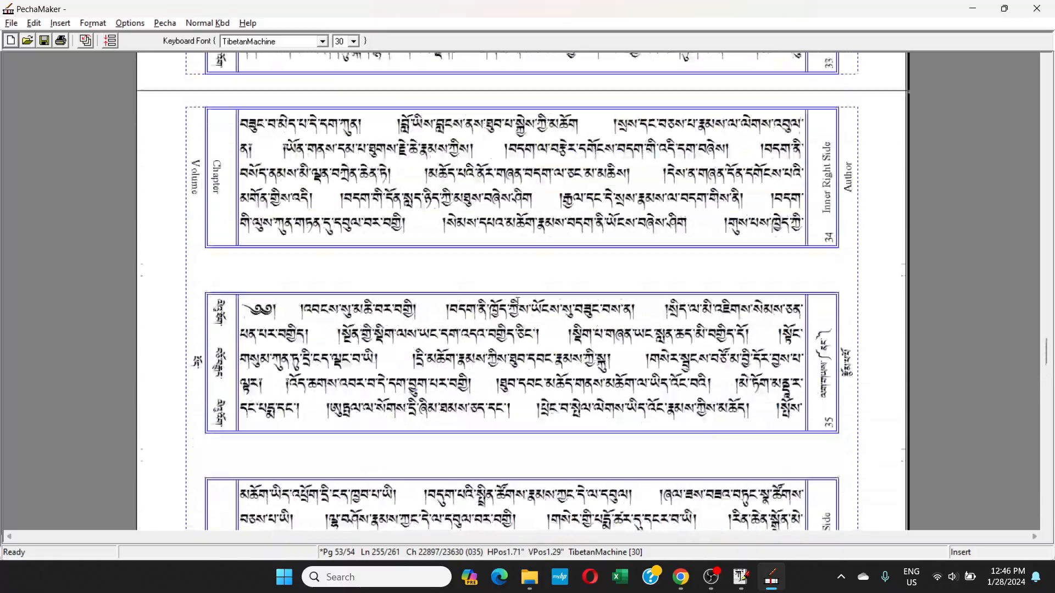
scroll(518, 301, up, 20)
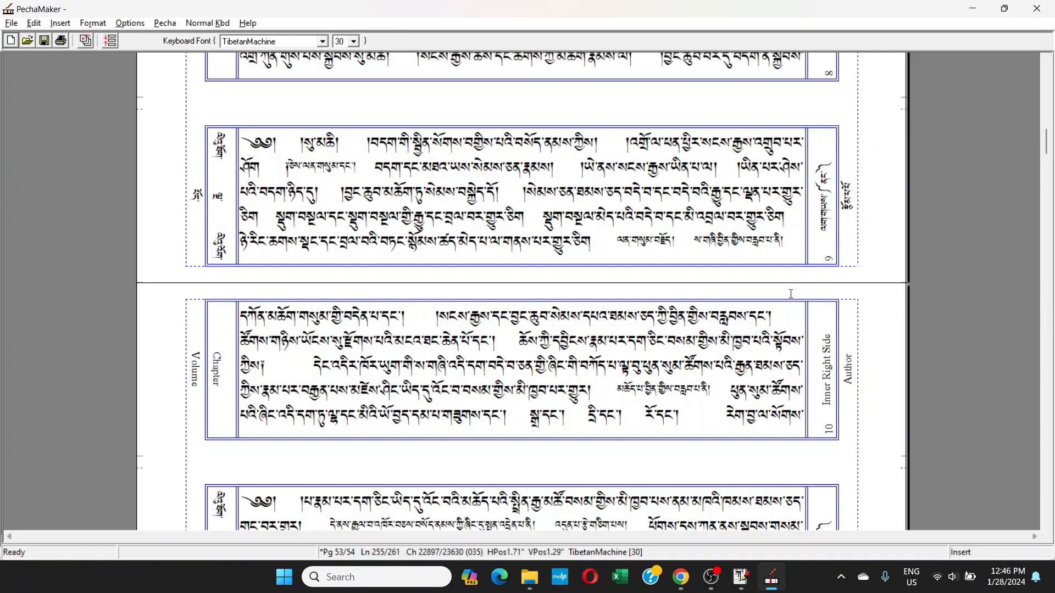
scroll(990, 189, down, 7)
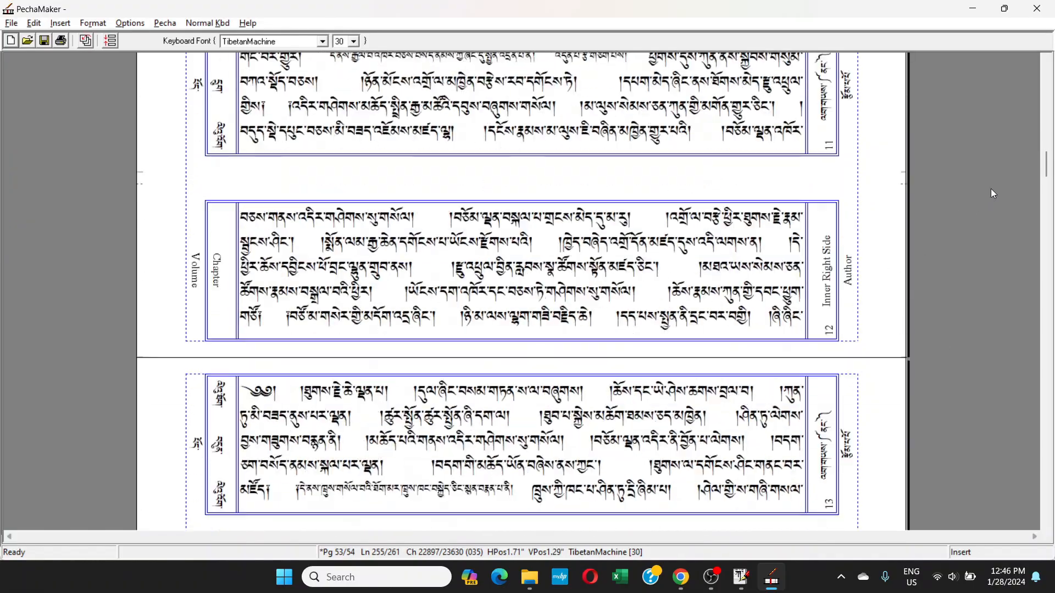
drag(1045, 182, 1045, 513)
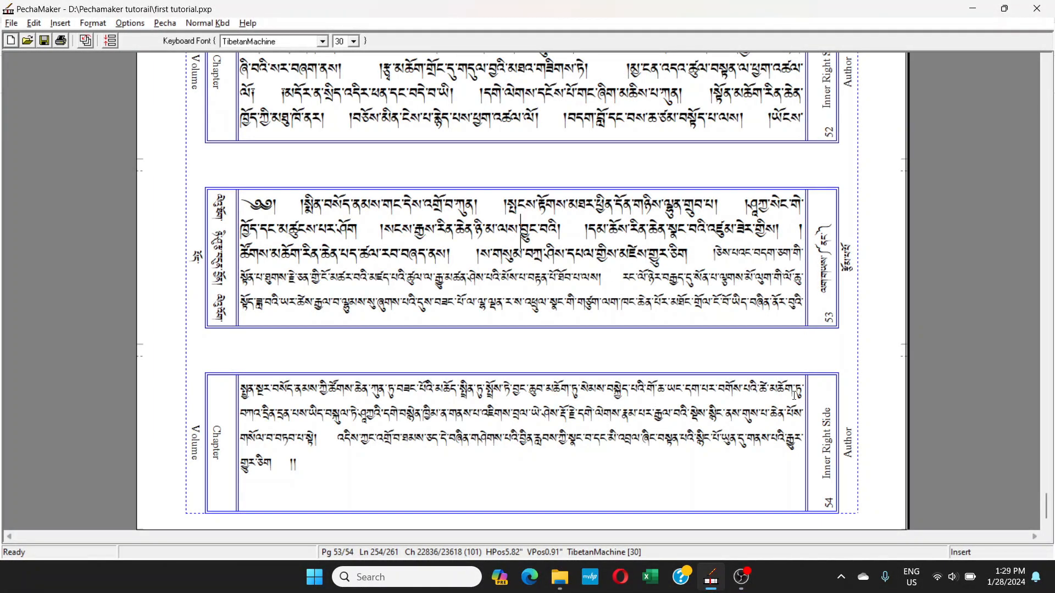
scroll(510, 268, up, 1)
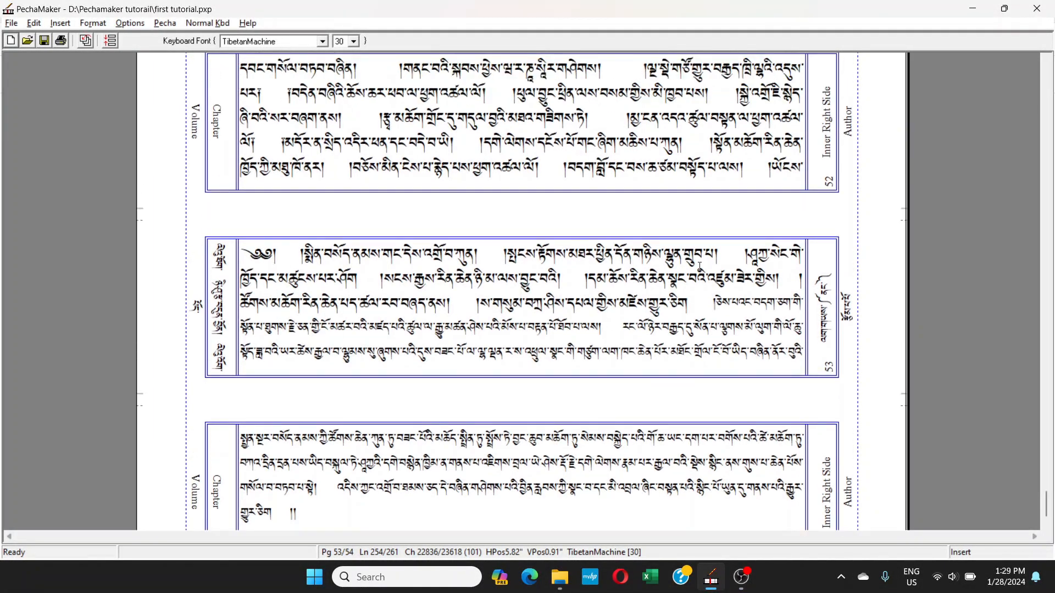
scroll(511, 268, up, 1)
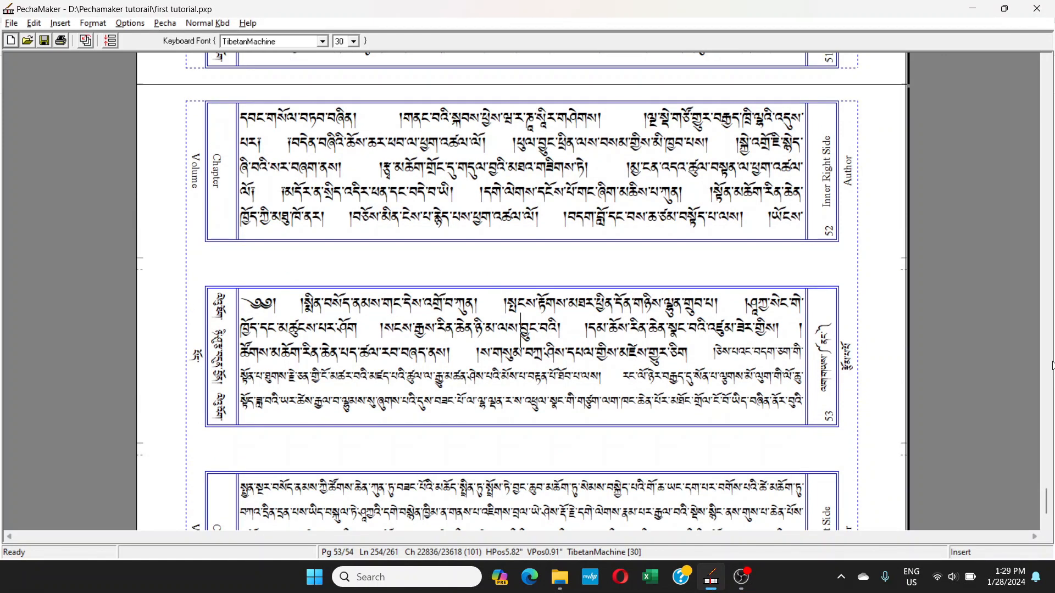
scroll(1021, 479, up, 5)
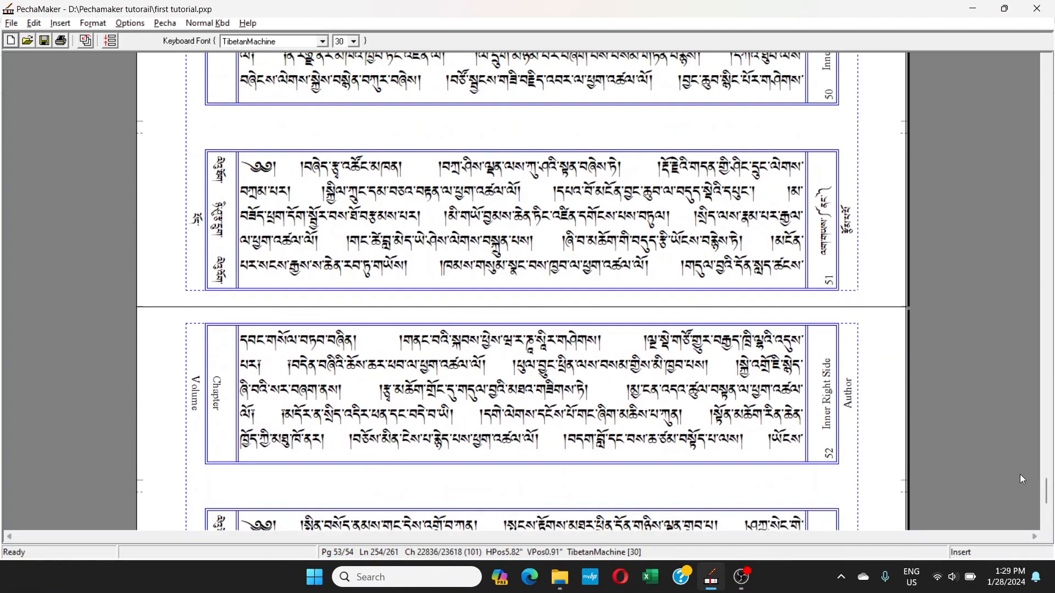
scroll(1022, 479, down, 6)
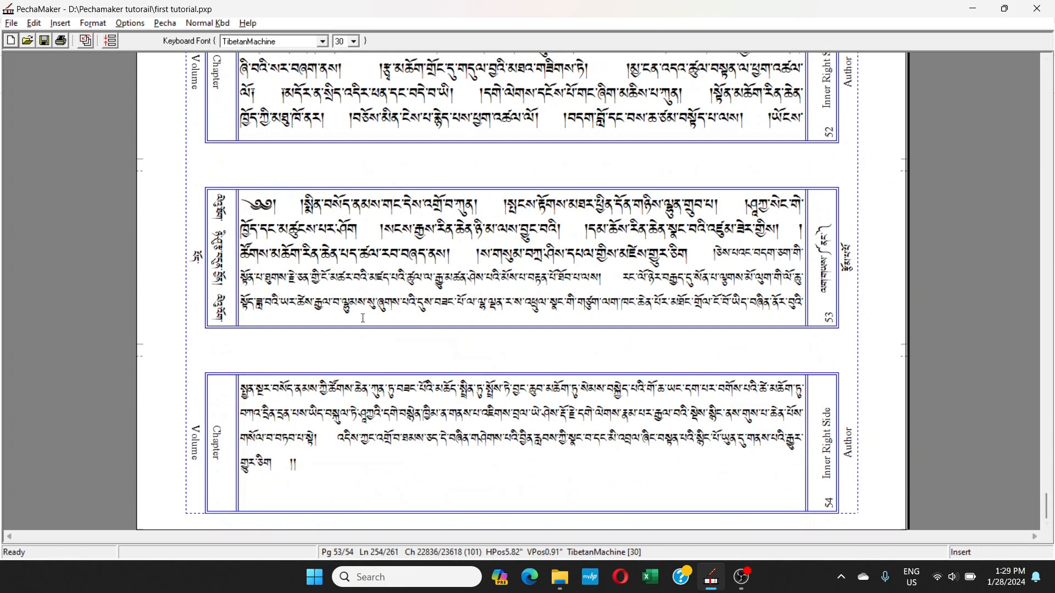
scroll(281, 307, up, 2)
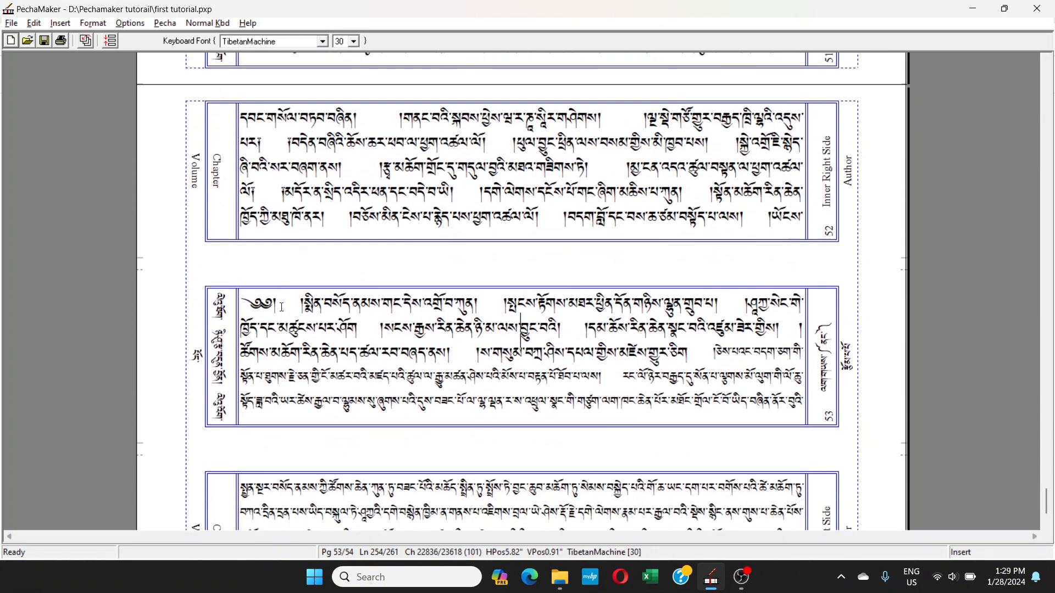
scroll(281, 307, down, 1)
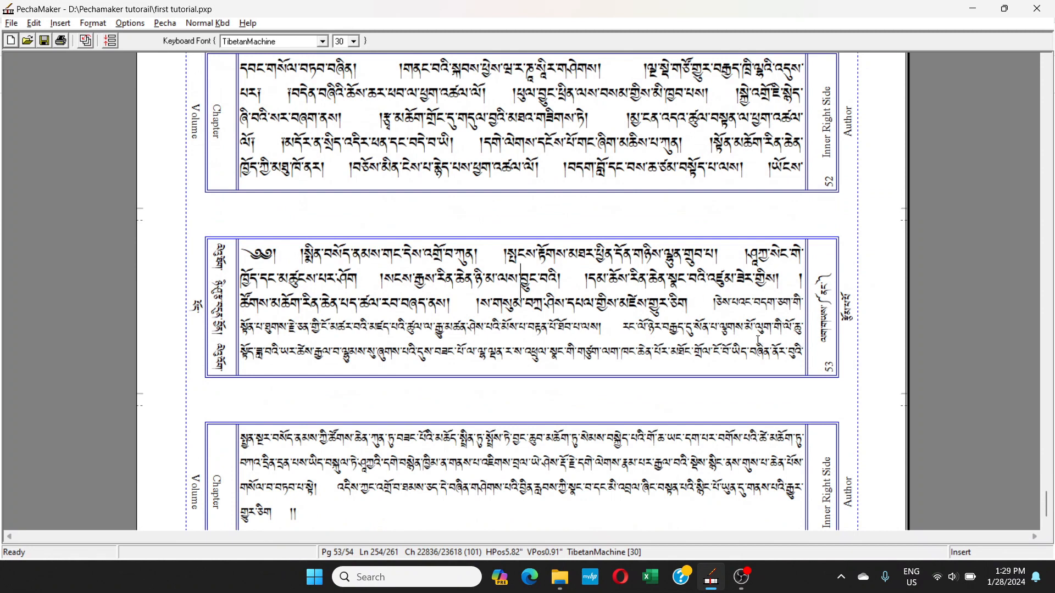
- Open the pecha layout controls and check the style settings against the document's first Title page
scroll(744, 340, down, 1)
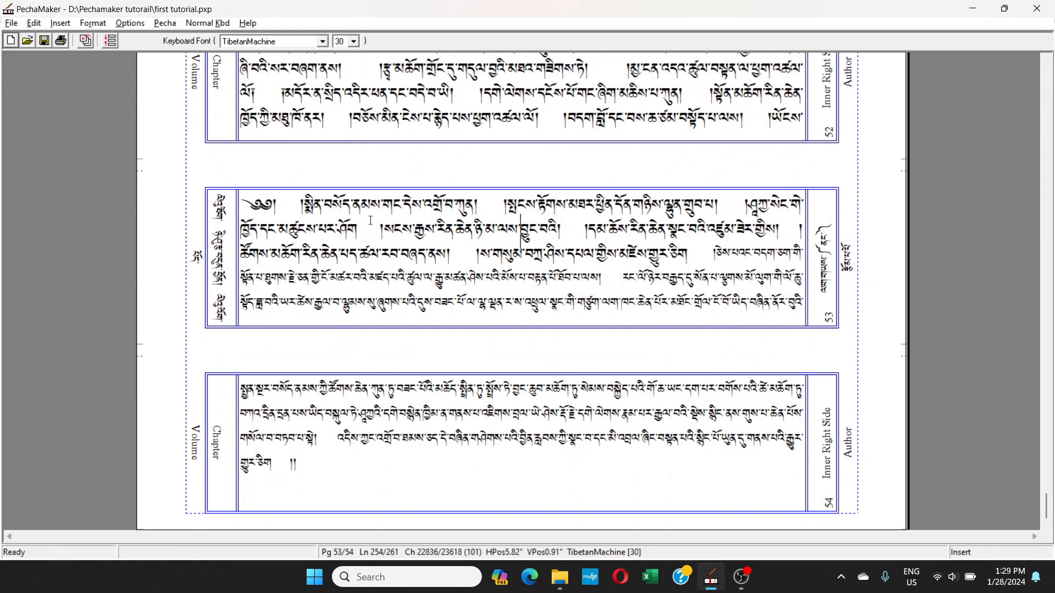
click(166, 24)
click(206, 129)
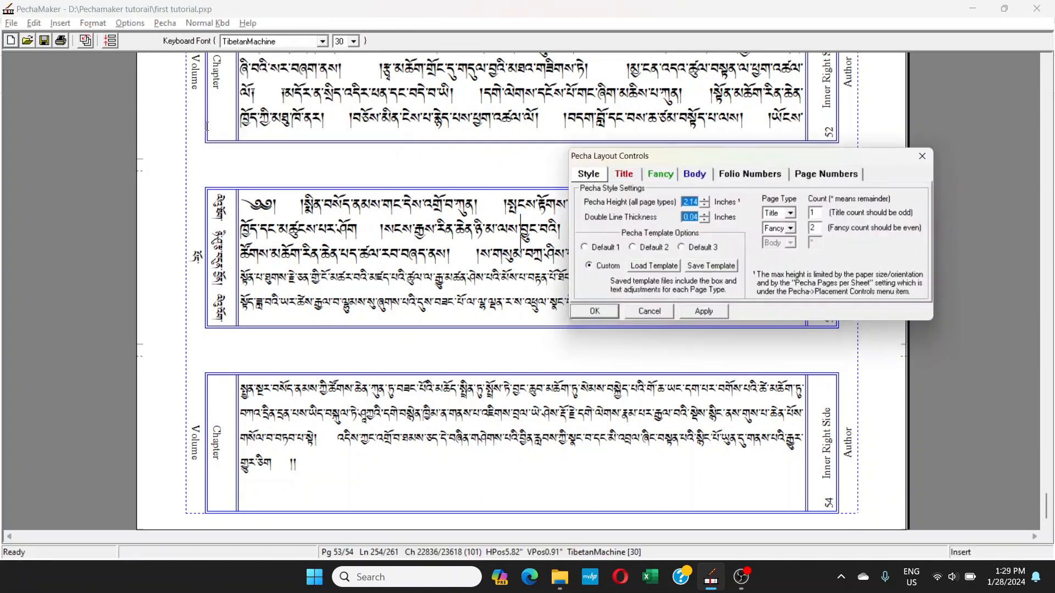
drag(746, 159, 782, 130)
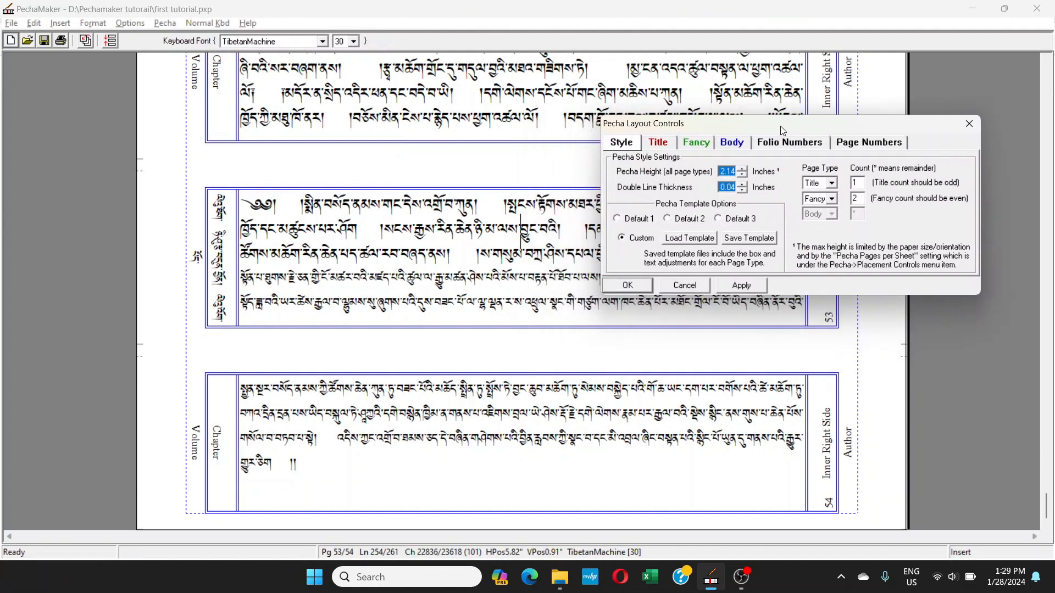
mouse_move(787, 129)
mouse_down()
mouse_move(799, 126)
mouse_move(767, 125)
mouse_move(821, 124)
mouse_move(780, 124)
mouse_up()
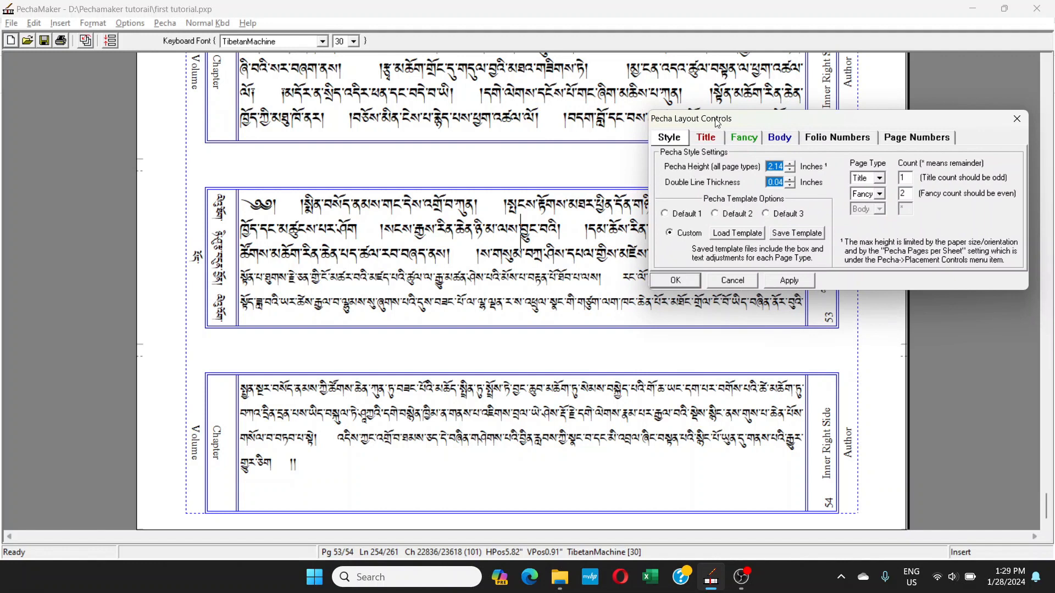
drag(736, 124, 700, 130)
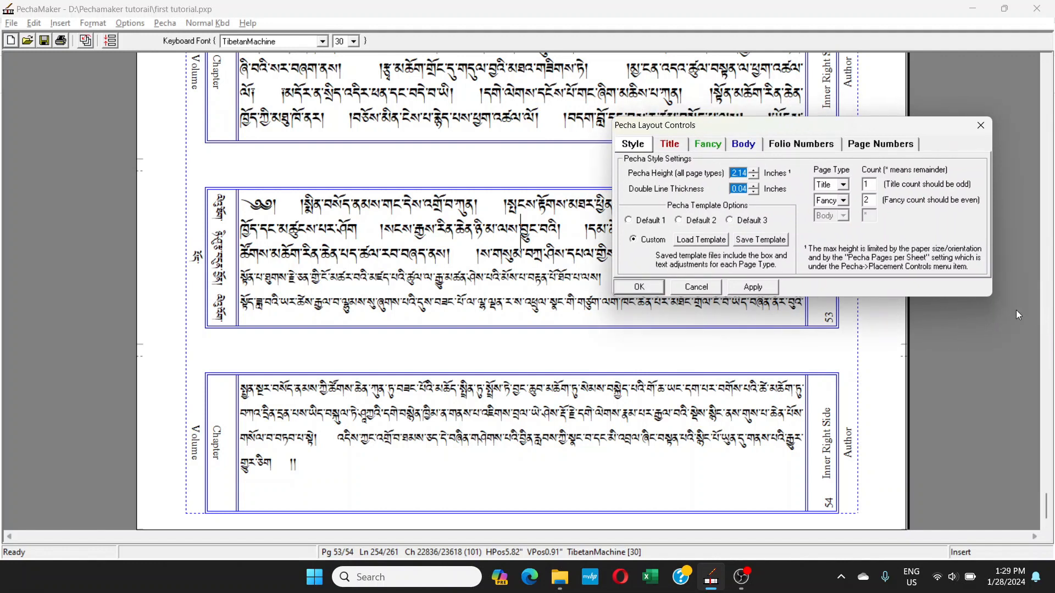
drag(1047, 503, 1051, 67)
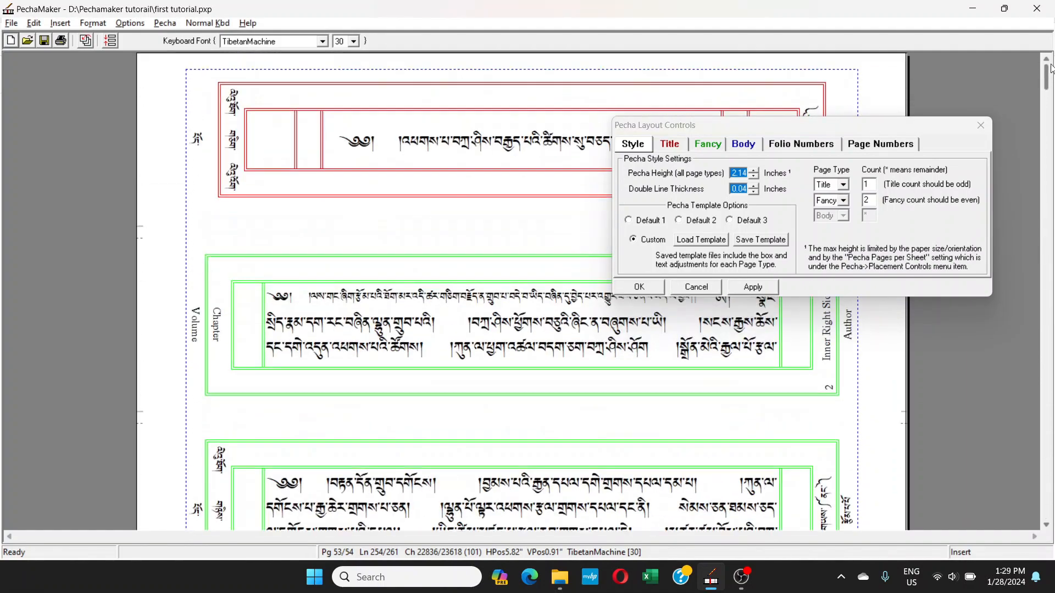
click(379, 144)
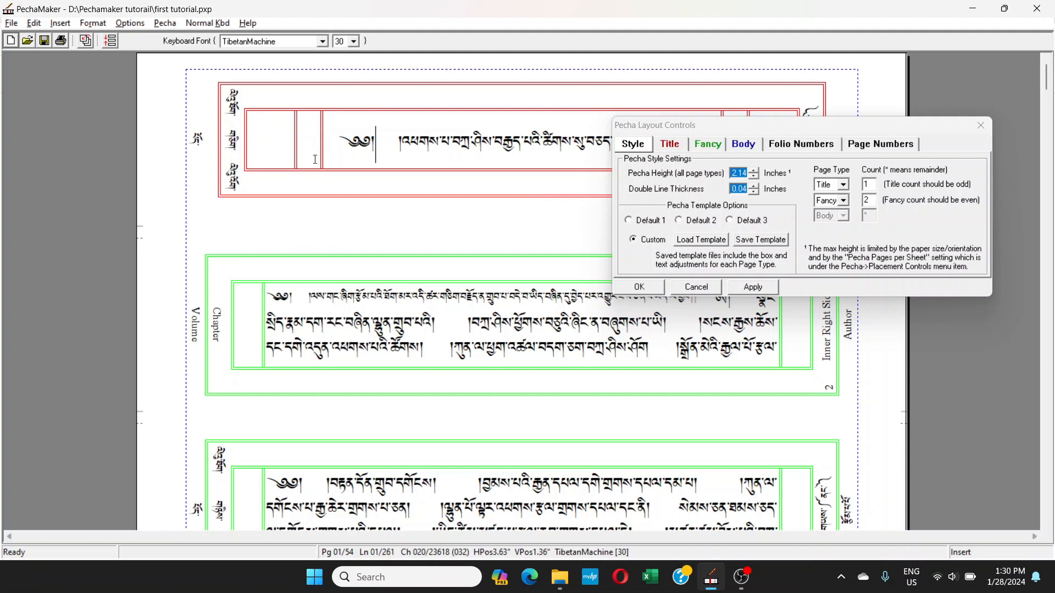
- Preview the Default 1, Default 2 and Default 3 pecha templates, switch back to Custom and discard the layout changes
click(628, 220)
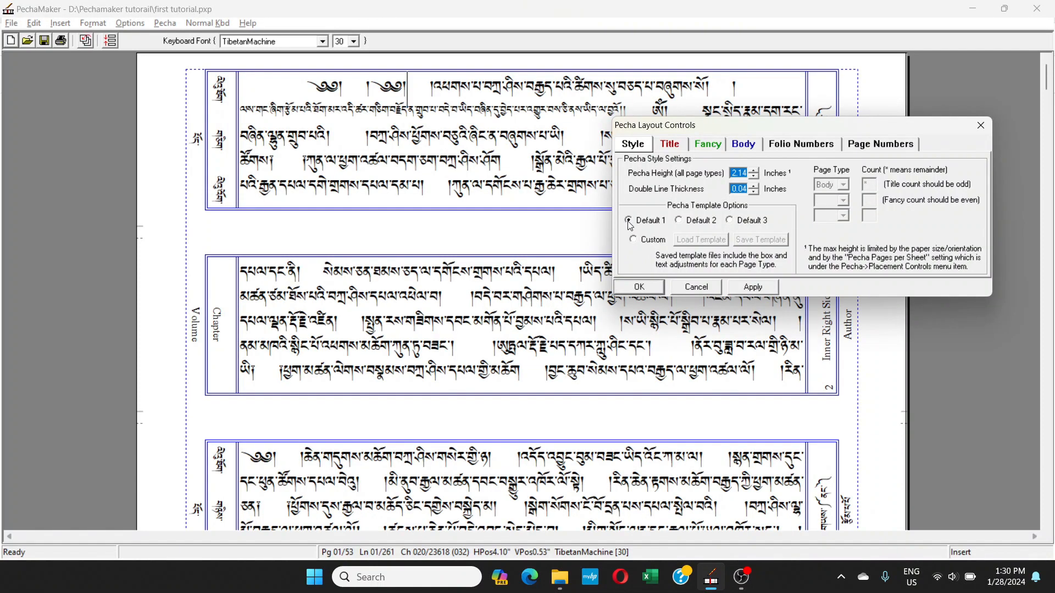
click(679, 220)
click(738, 224)
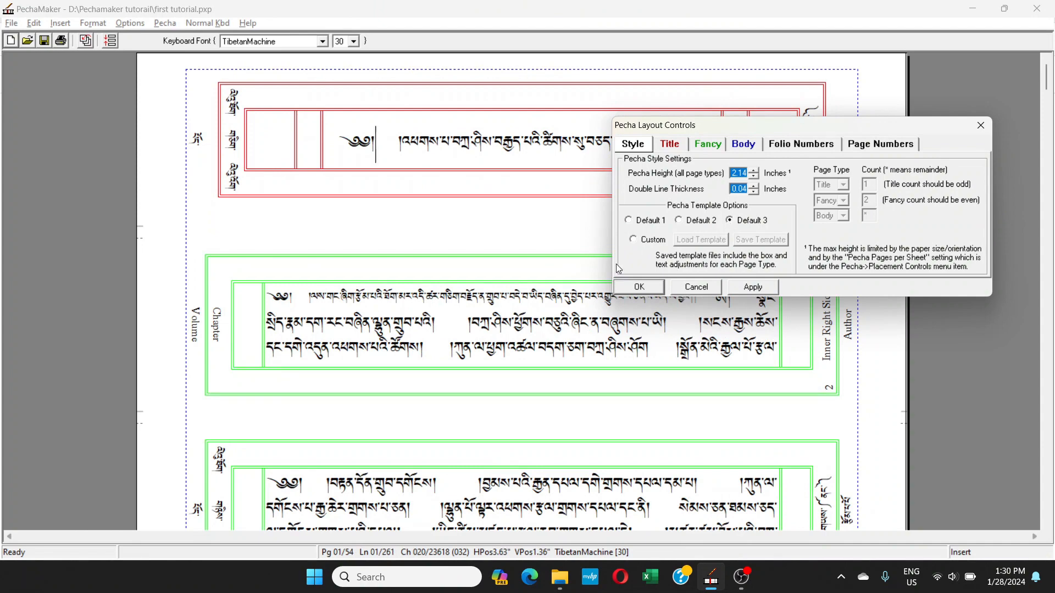
click(629, 221)
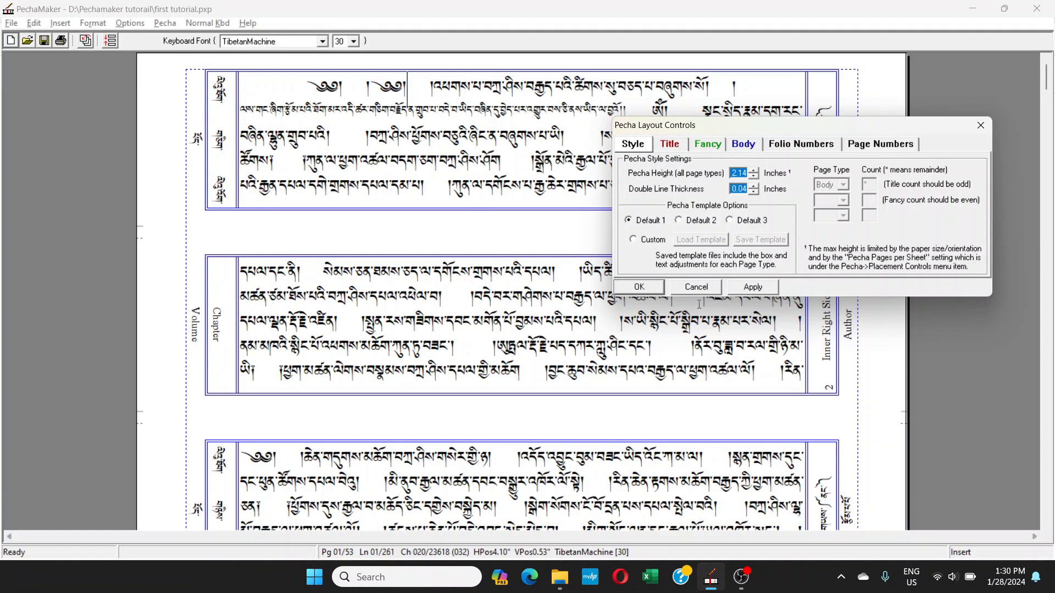
click(633, 240)
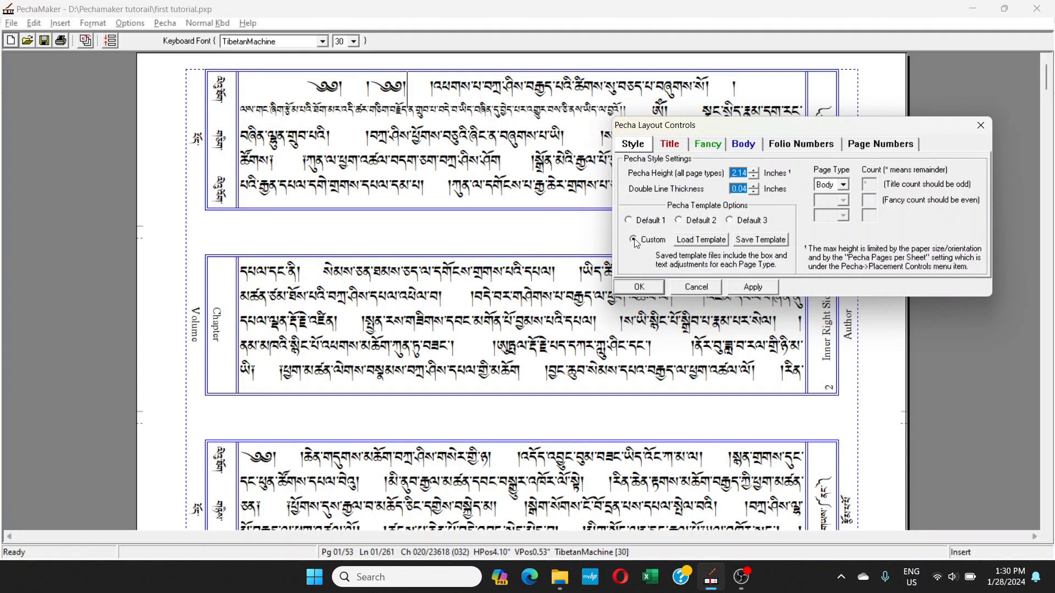
click(708, 288)
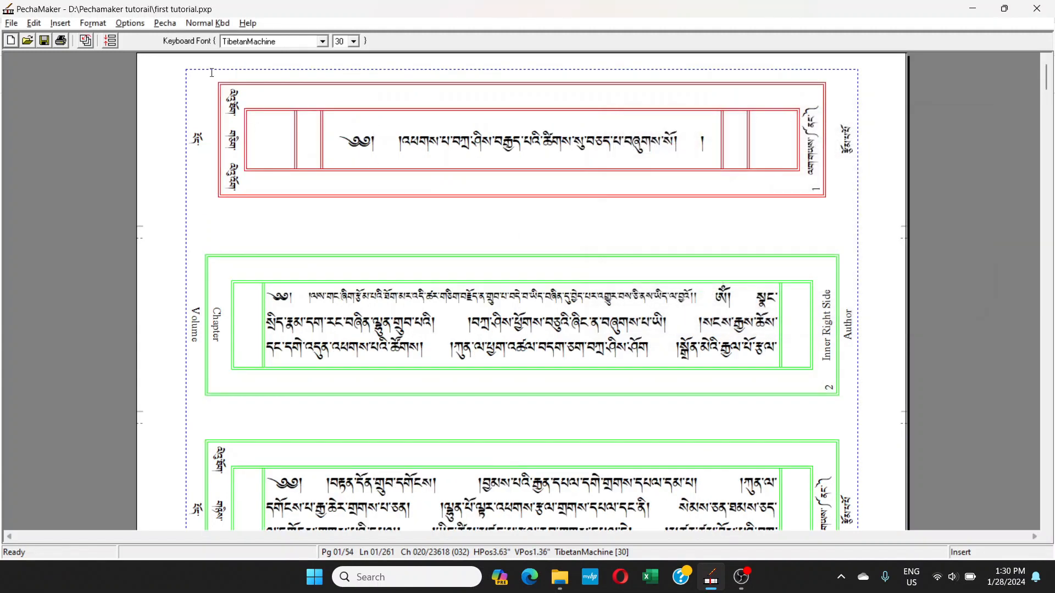
- Reopen the pecha layout controls and examine the page count set for the Title page type
click(165, 24)
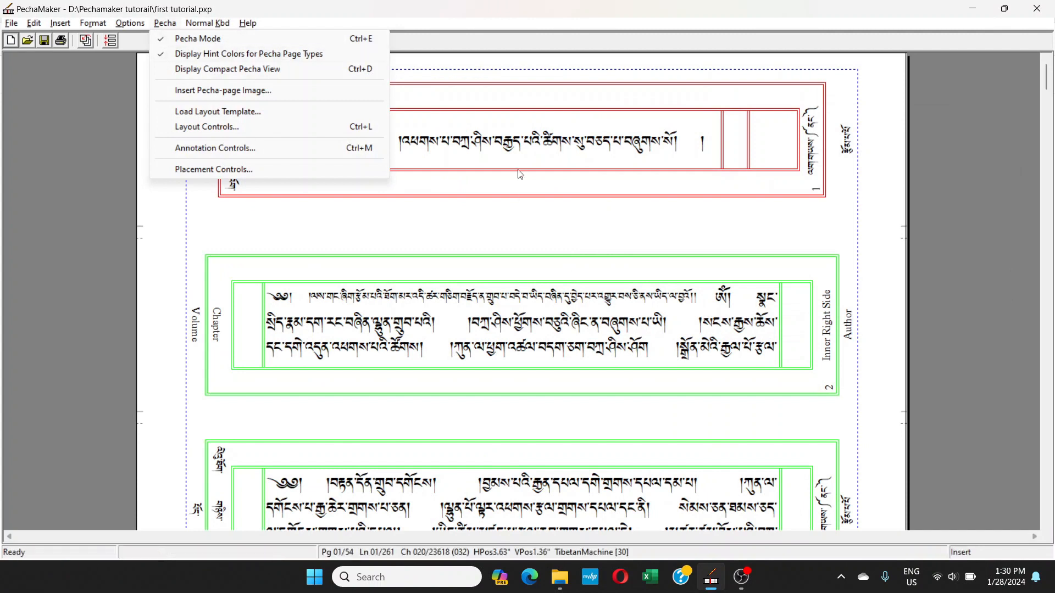
click(235, 128)
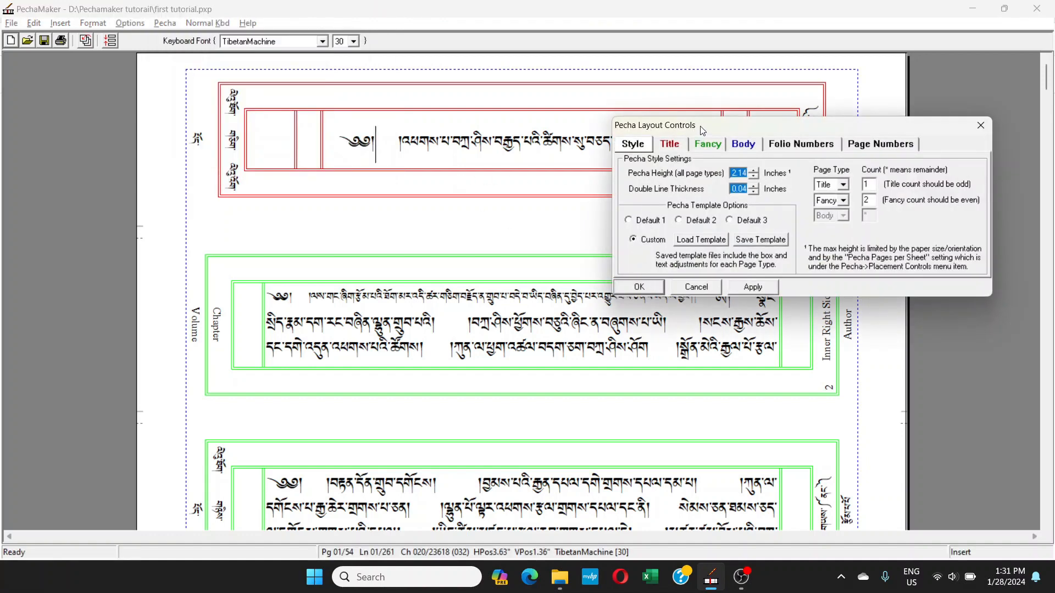
drag(702, 130, 693, 148)
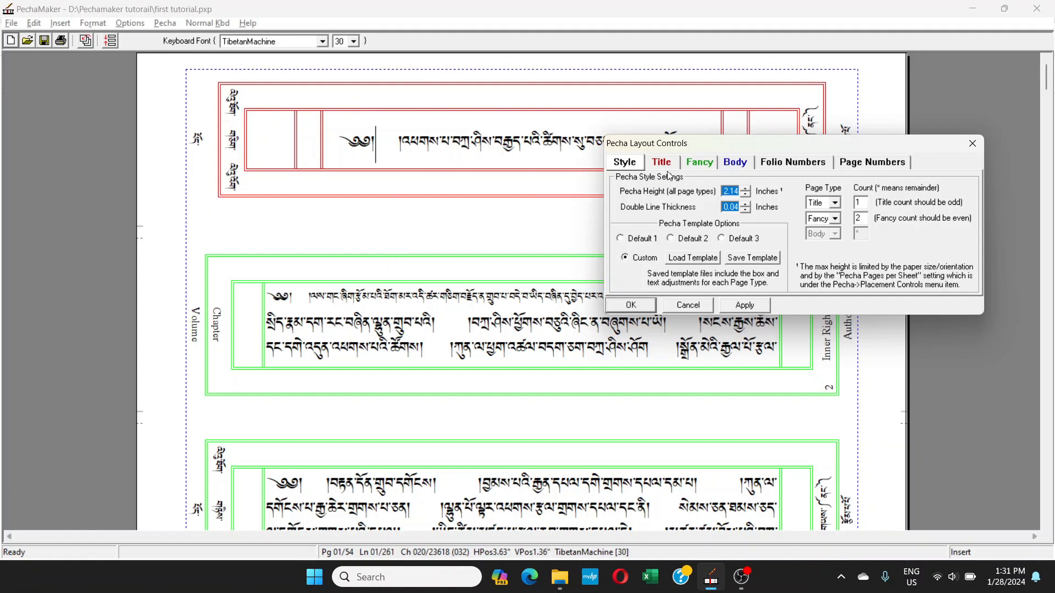
drag(661, 146, 636, 171)
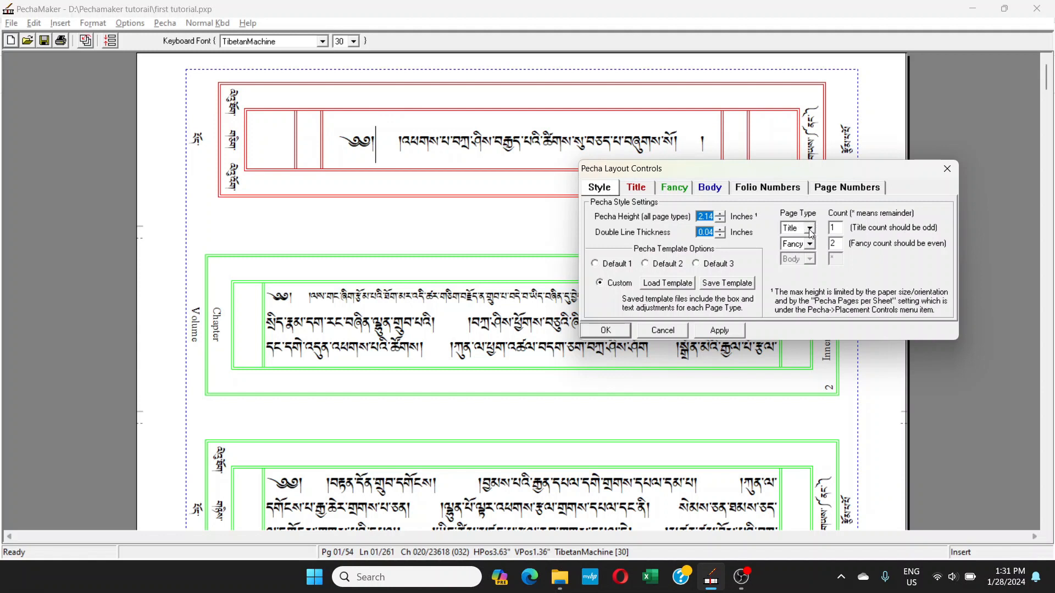
drag(836, 227, 828, 228)
click(837, 227)
drag(838, 227, 829, 230)
- Examine the page count set for the Fancy page type and compare it with the first Fancy page
click(312, 297)
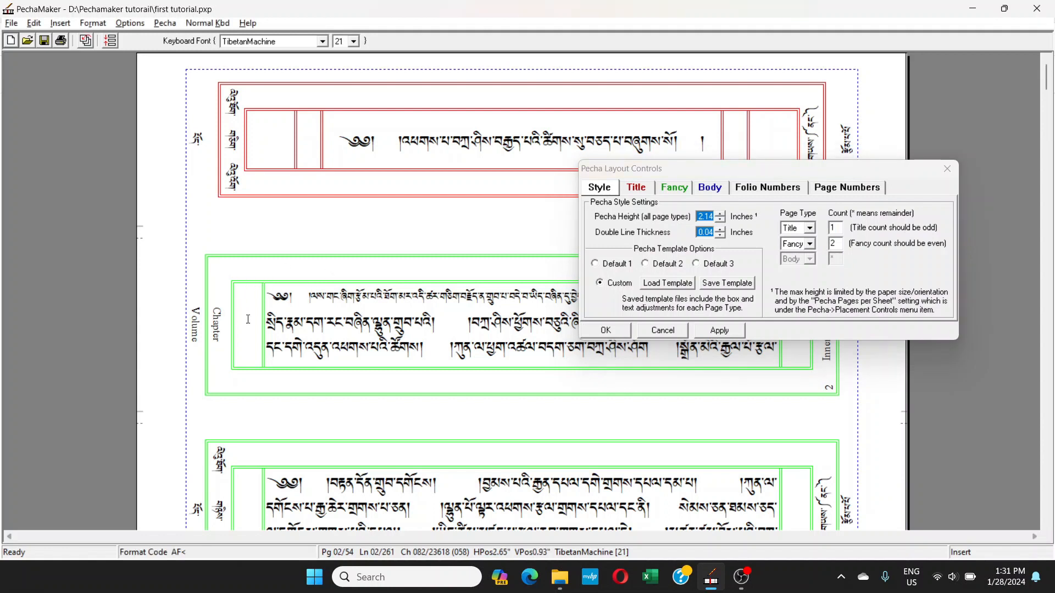
scroll(329, 301, down, 1)
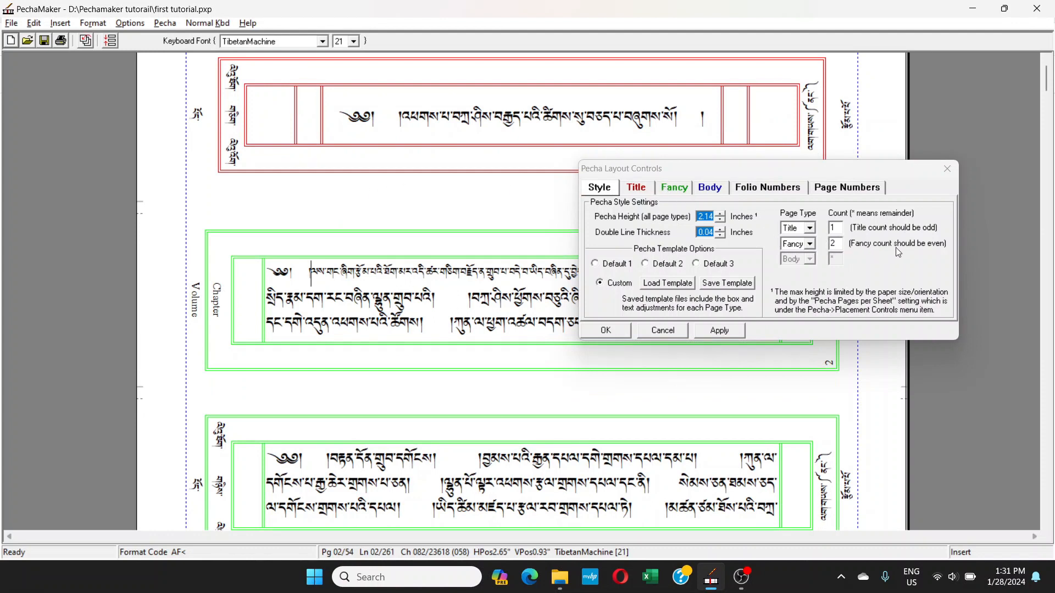
click(833, 243)
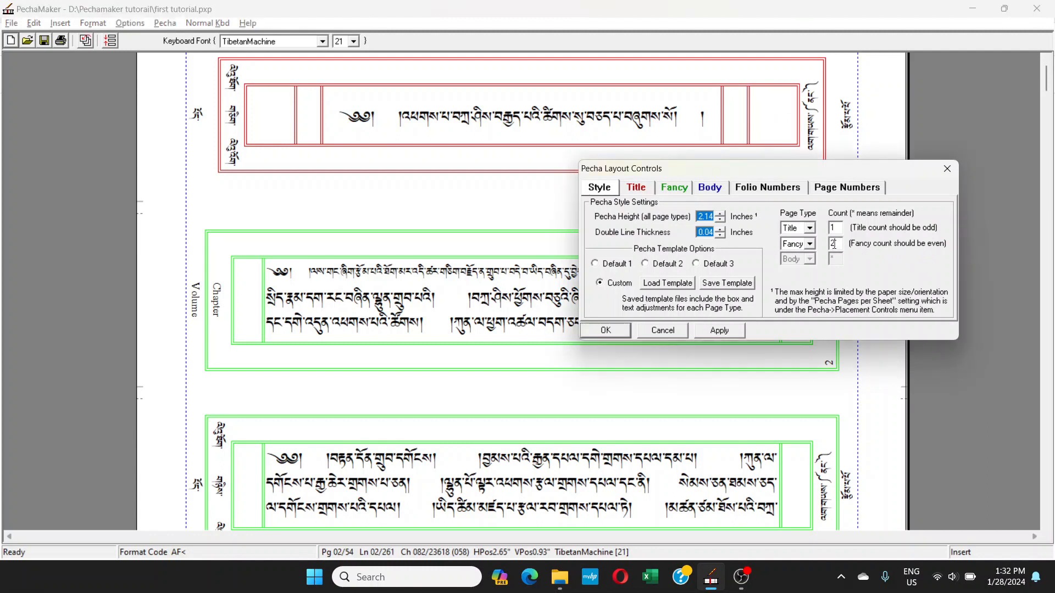
double_click(833, 243)
click(810, 245)
click(315, 274)
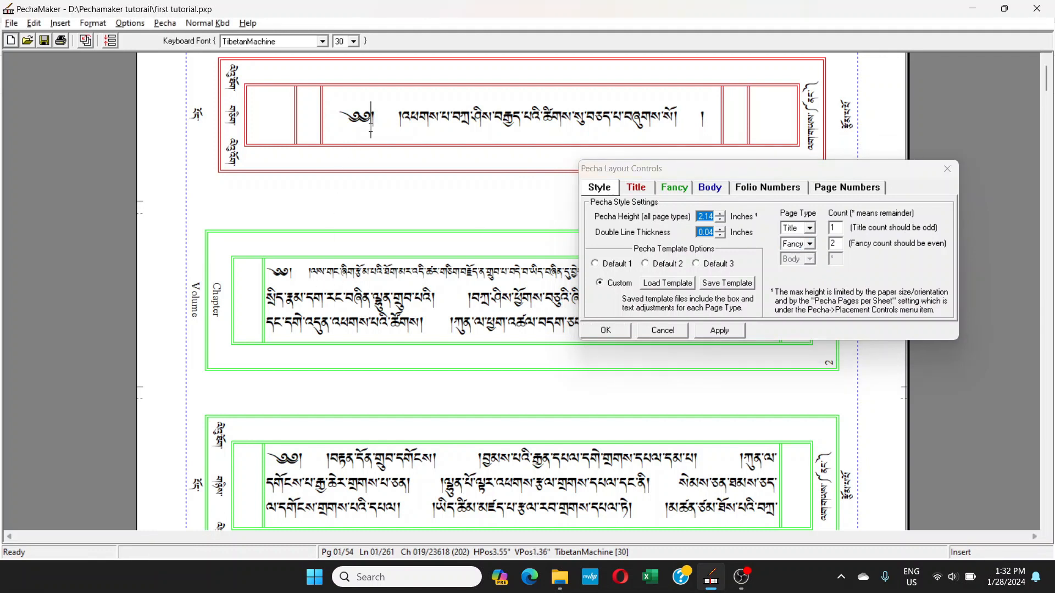
drag(315, 274, 331, 312)
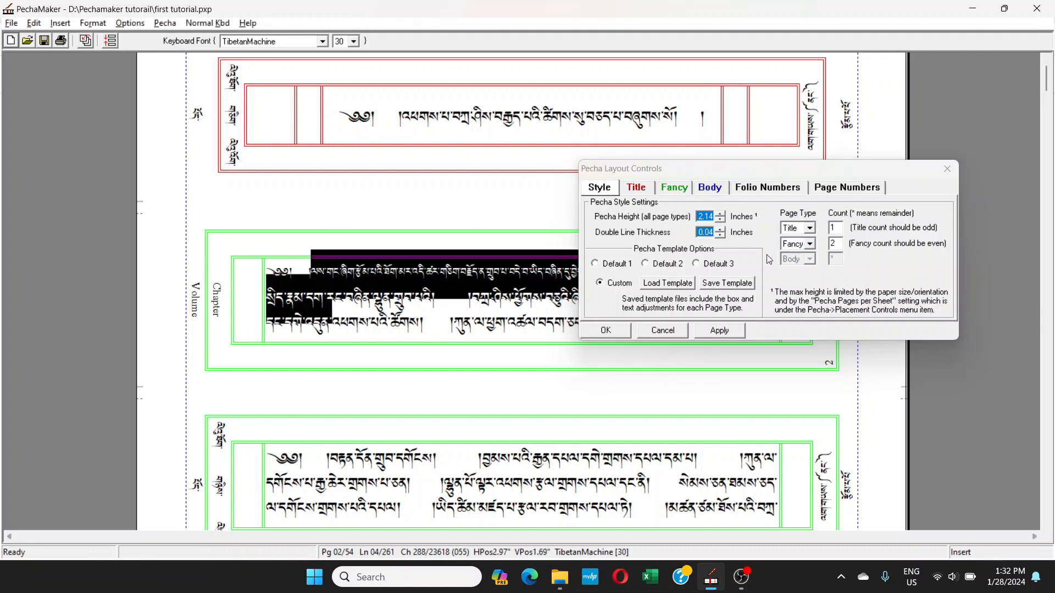
- Try Body as the second page type, restore Fancy and cancel the layout changes
click(810, 243)
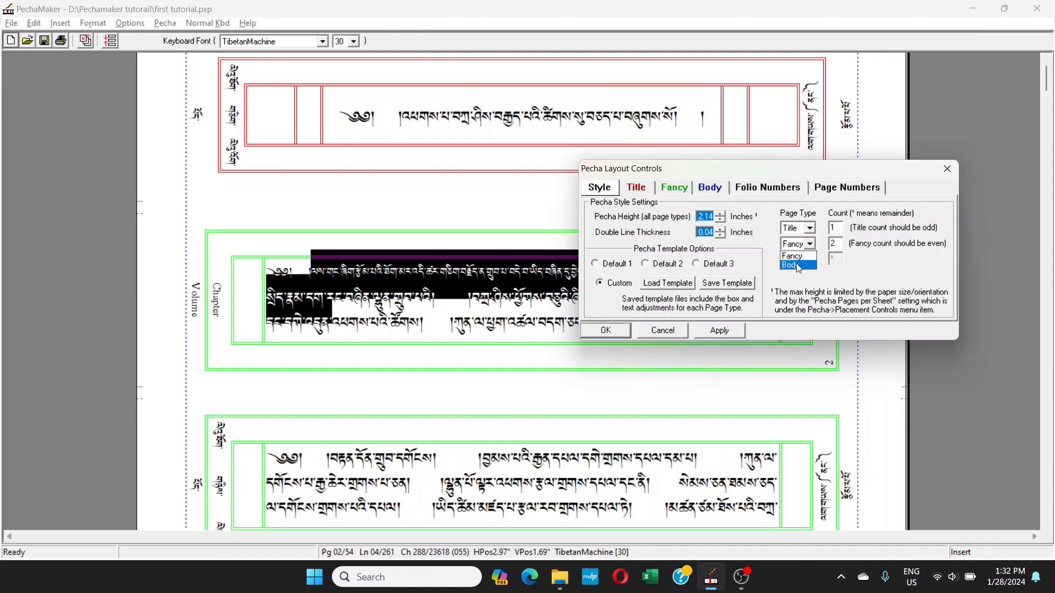
click(798, 265)
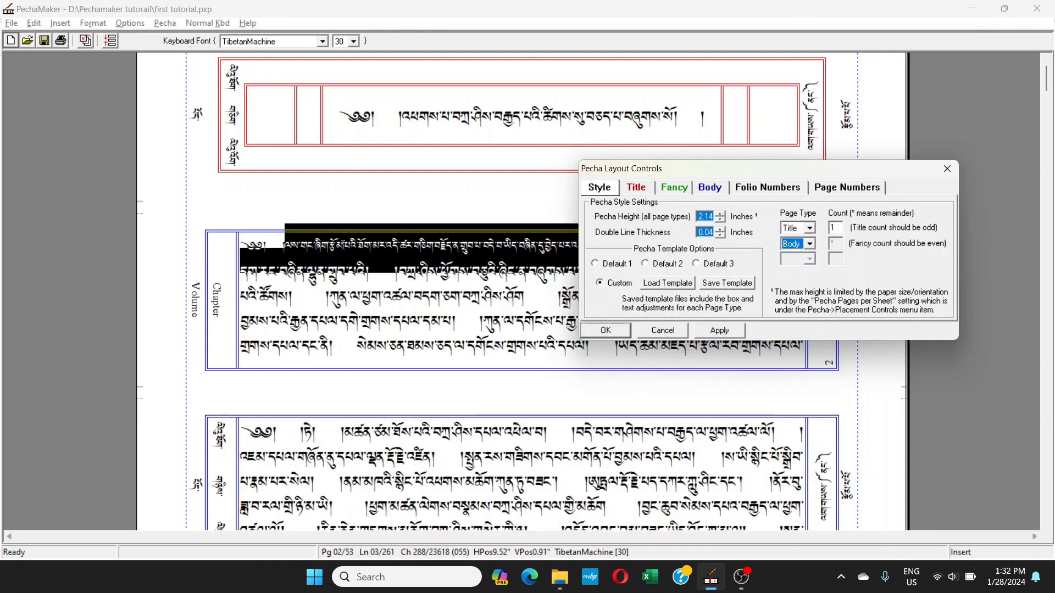
click(810, 243)
click(798, 260)
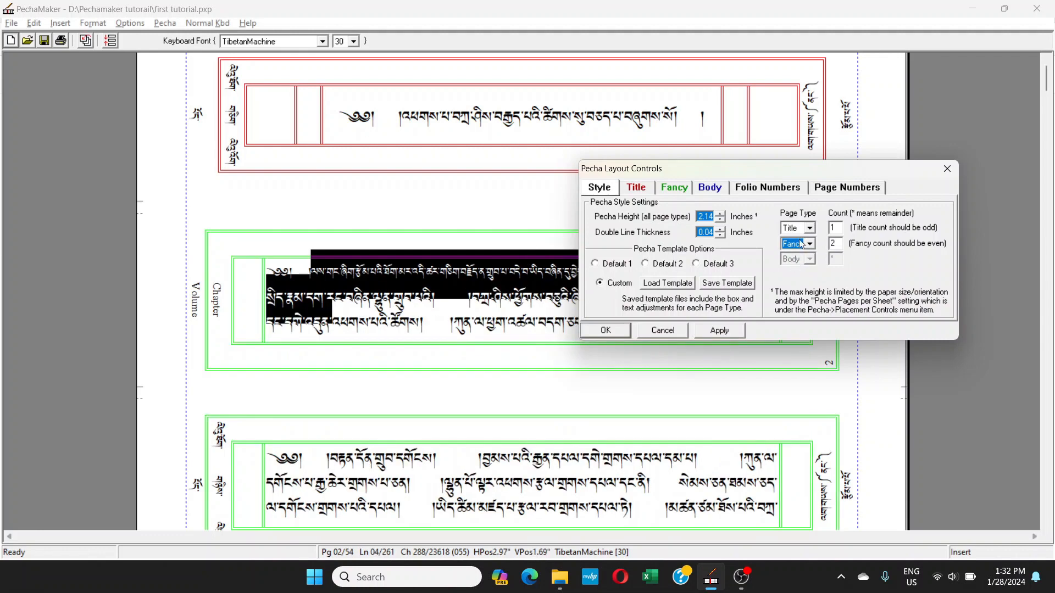
click(661, 330)
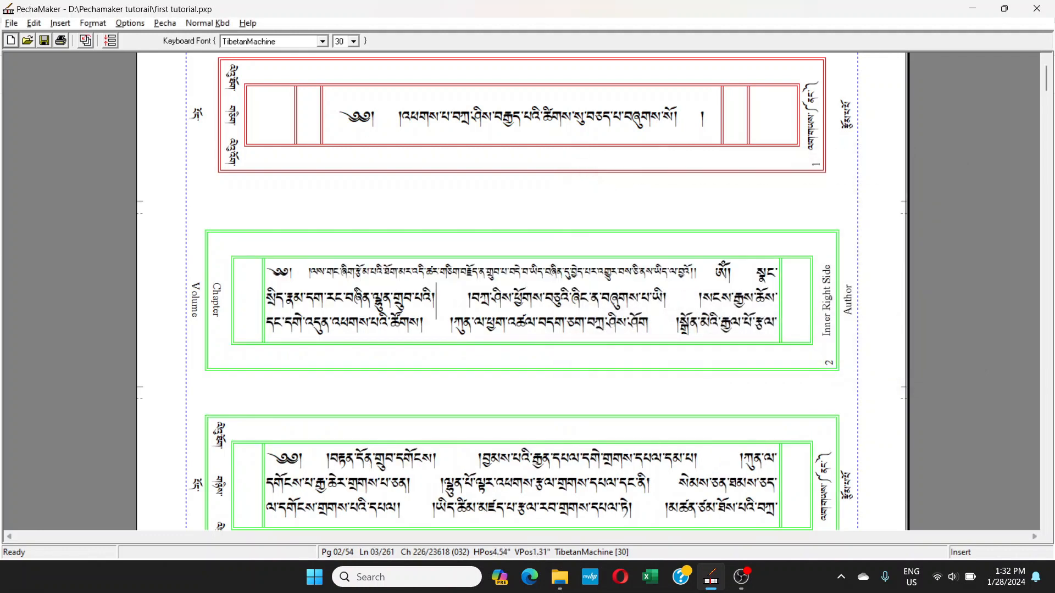
- Look over the Title page and the Fancy pages, and examine the title text on the first page
scroll(293, 281, down, 1)
scroll(293, 281, down, 4)
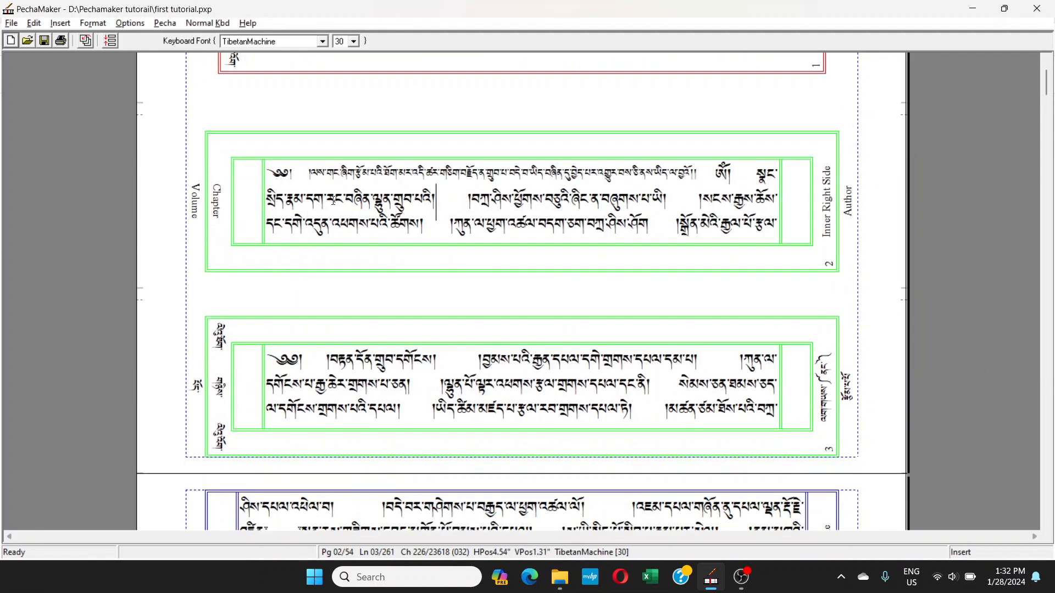
scroll(292, 278, up, 3)
scroll(332, 201, up, 3)
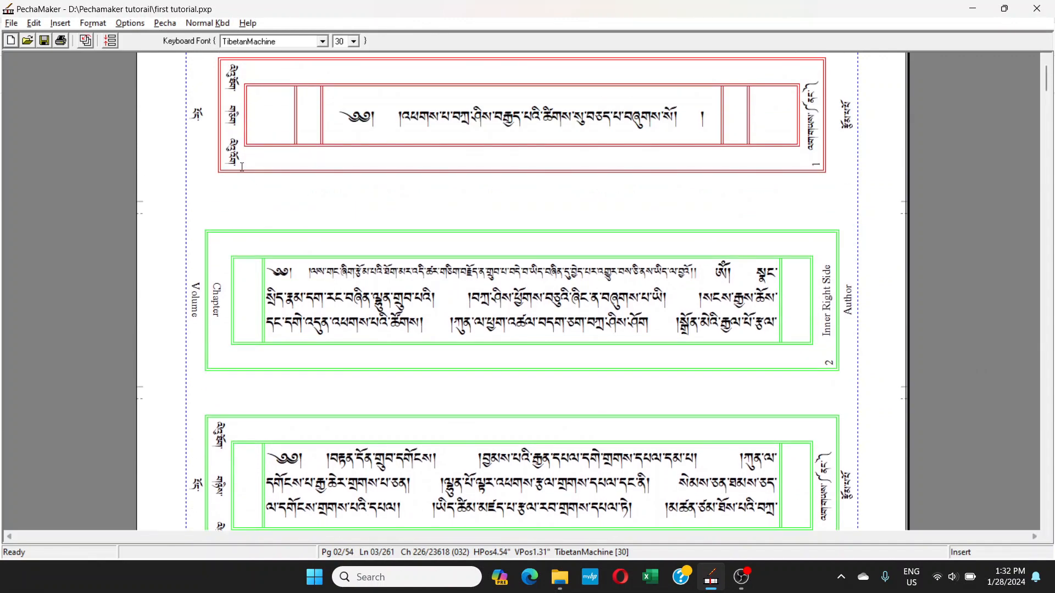
click(394, 143)
click(409, 144)
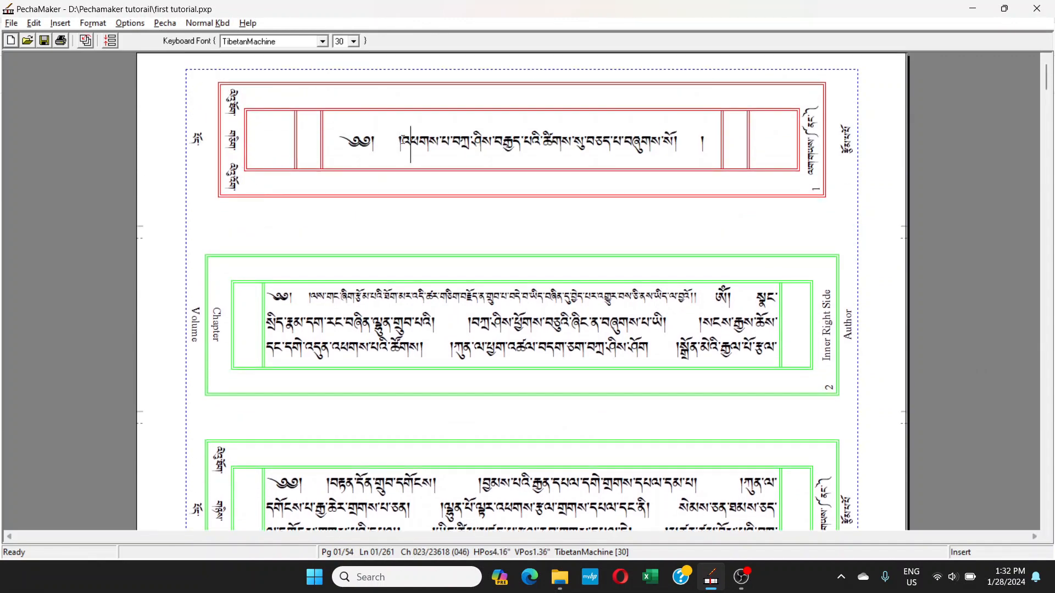
click(365, 138)
click(404, 139)
click(408, 135)
drag(398, 140, 518, 145)
click(456, 142)
- View the Sambhota keyboard mapping options and close them without changing the keymap
click(94, 23)
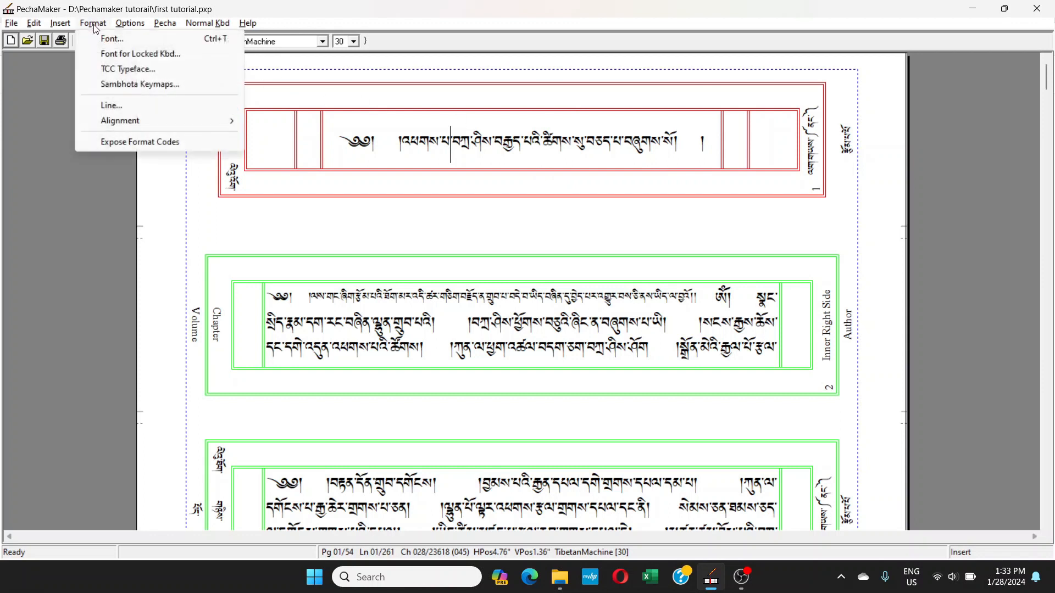
click(109, 85)
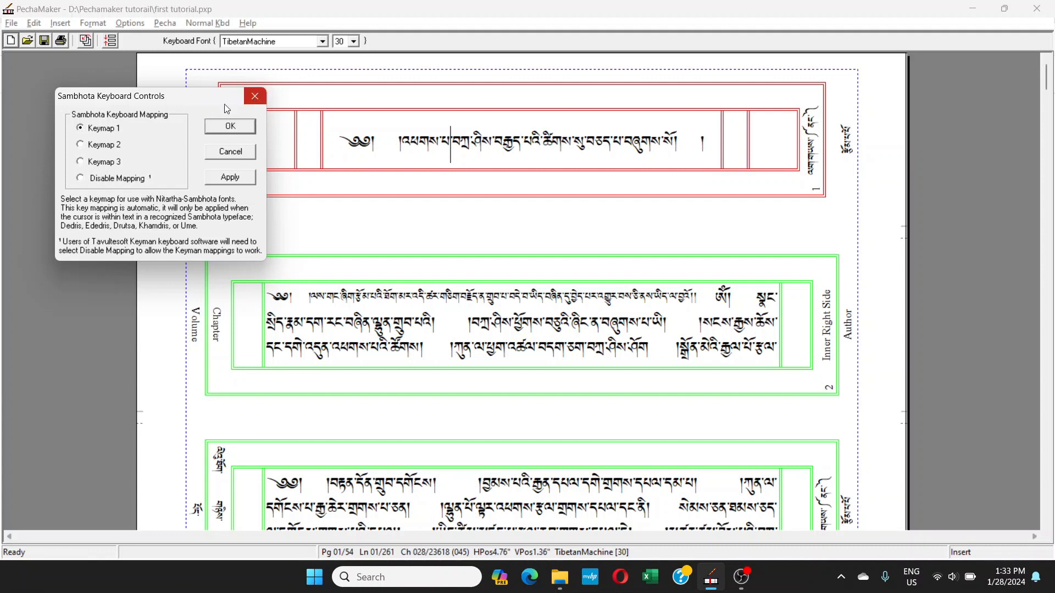
click(255, 97)
click(92, 24)
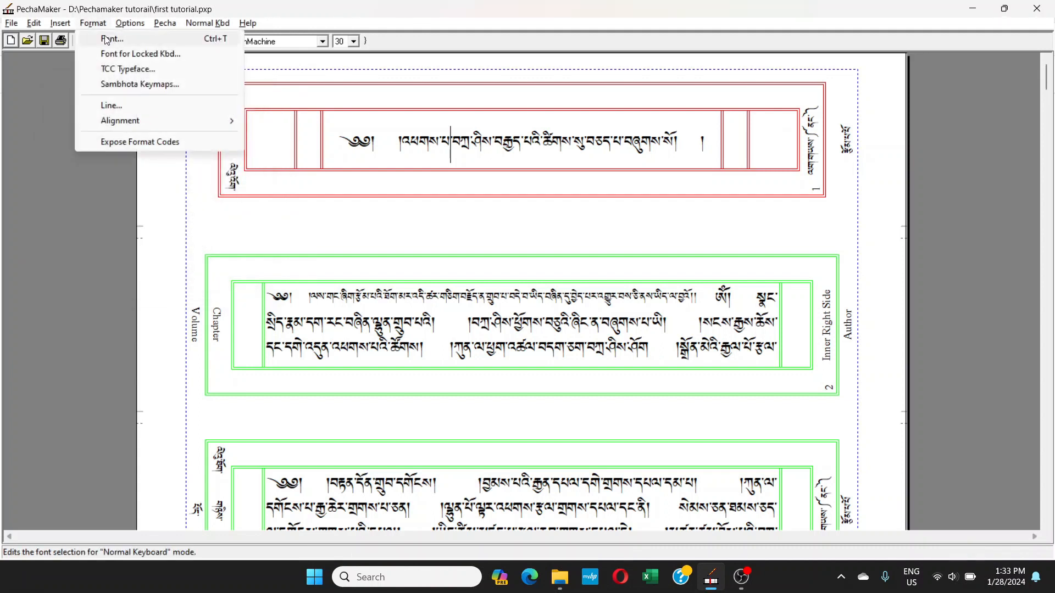
mouse_move(248, 23)
click(313, 22)
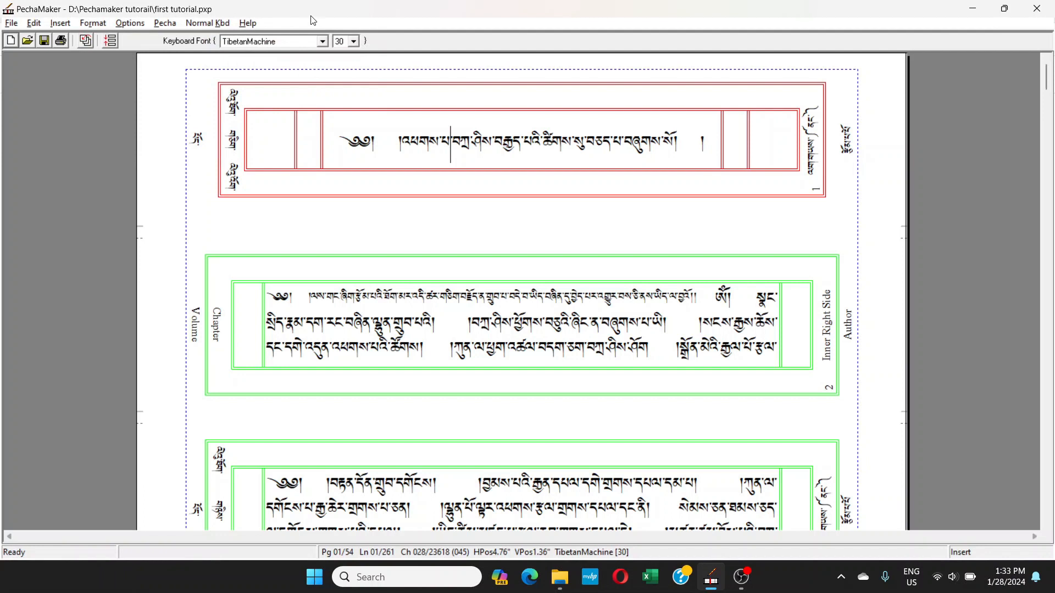
- Switch to the locked keyboard, test it with the letter མ before the title text and delete that letter
click(207, 23)
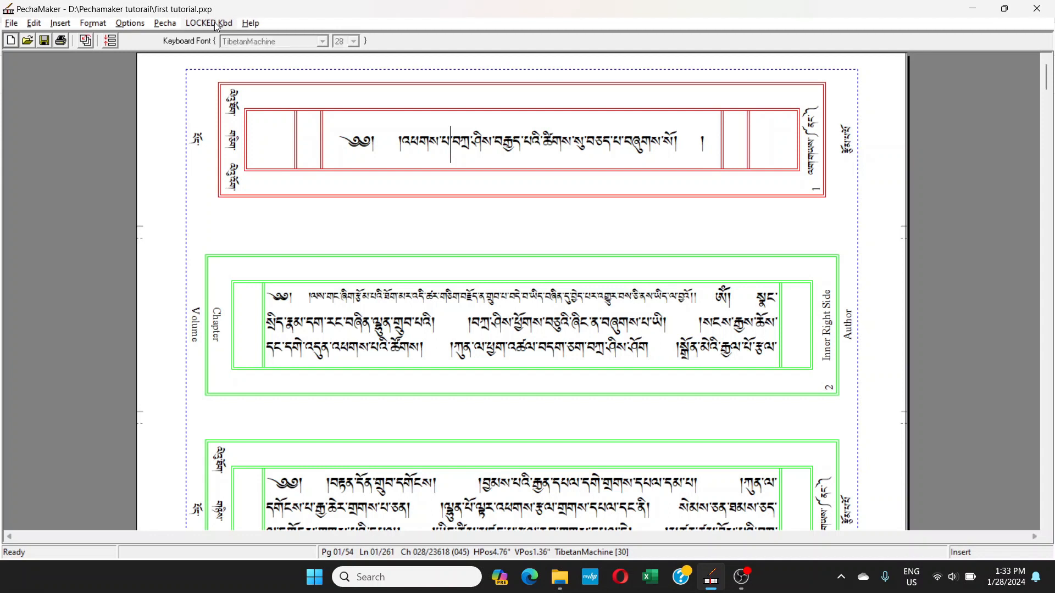
click(411, 140)
click(392, 141)
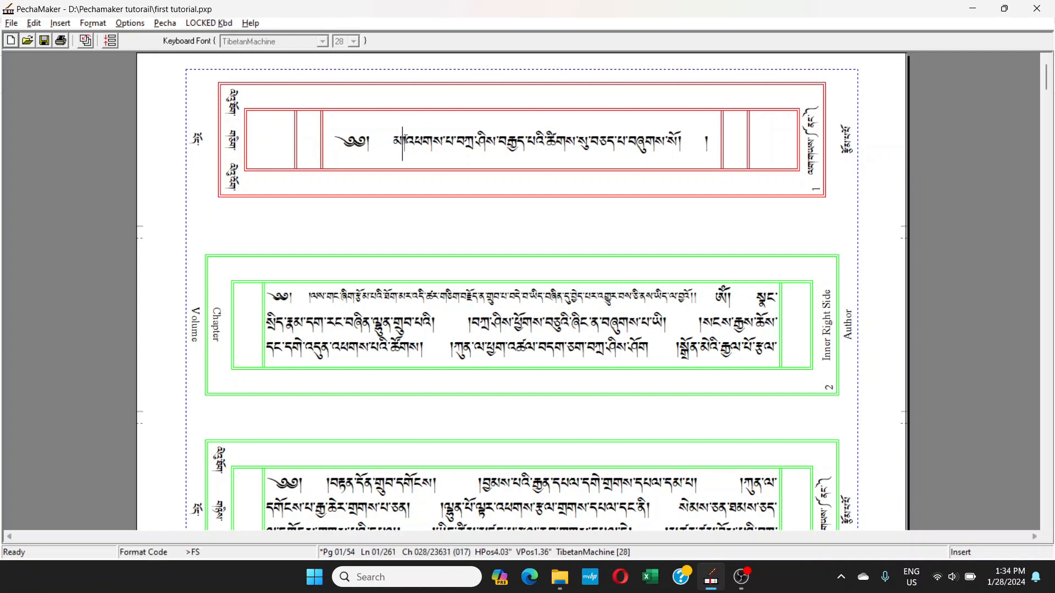
key(BackSpace)
key(BackSpace)
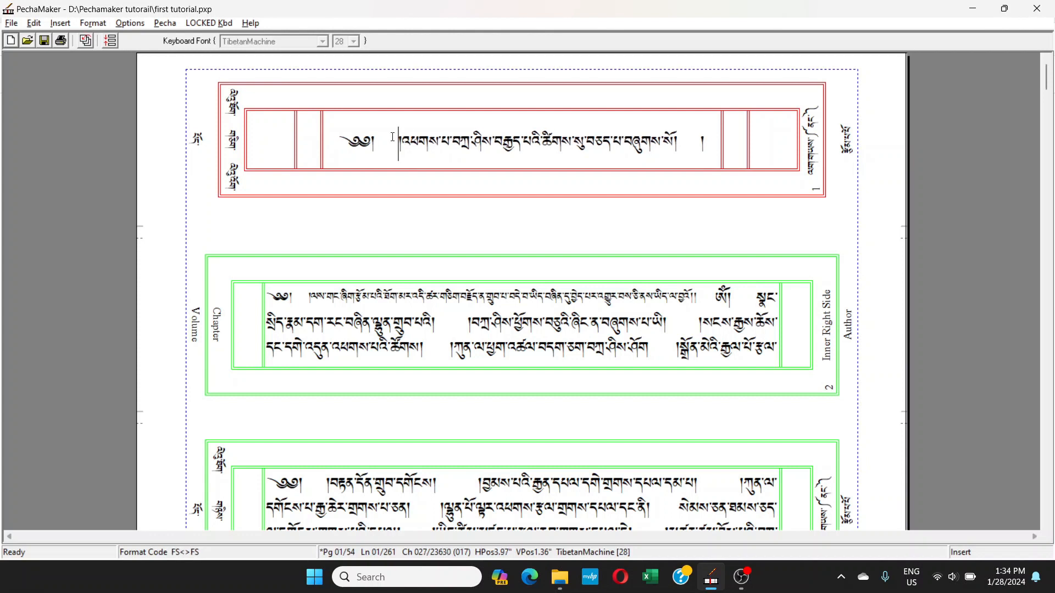
- Place the cursor before the title text on the first page and switch back to the normal keyboard
click(412, 140)
key(Left)
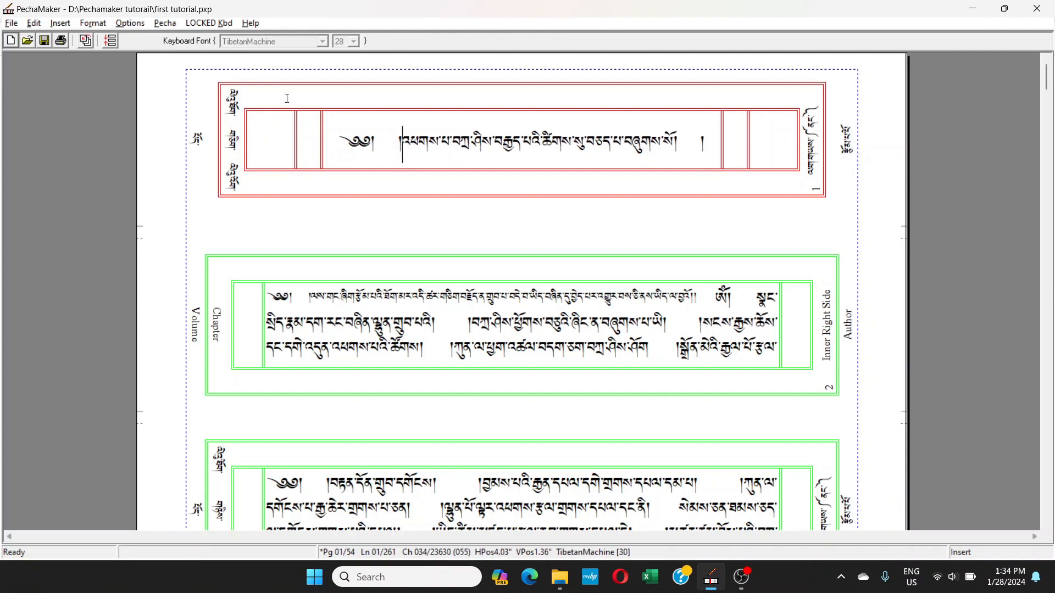
click(202, 22)
click(202, 22)
click(209, 23)
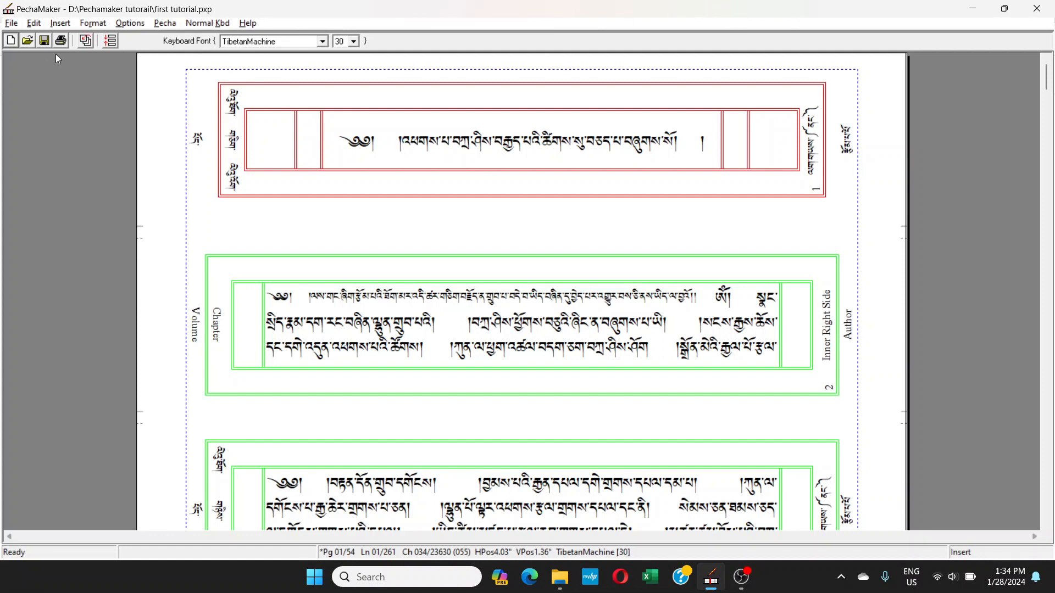
- Look through the fonts available for the locked keyboard and cancel without changing the selection
click(93, 24)
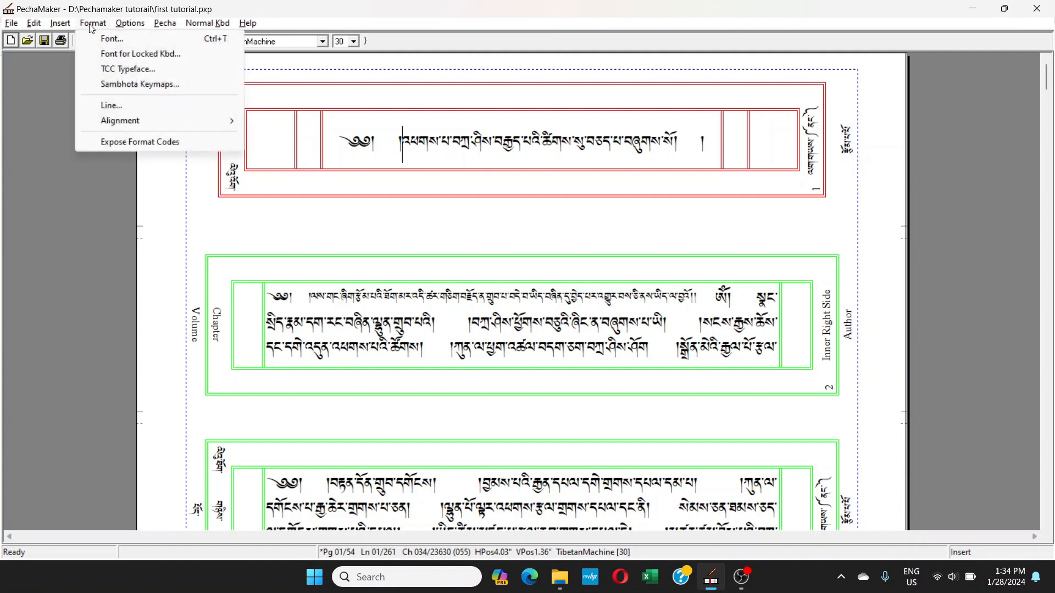
click(108, 53)
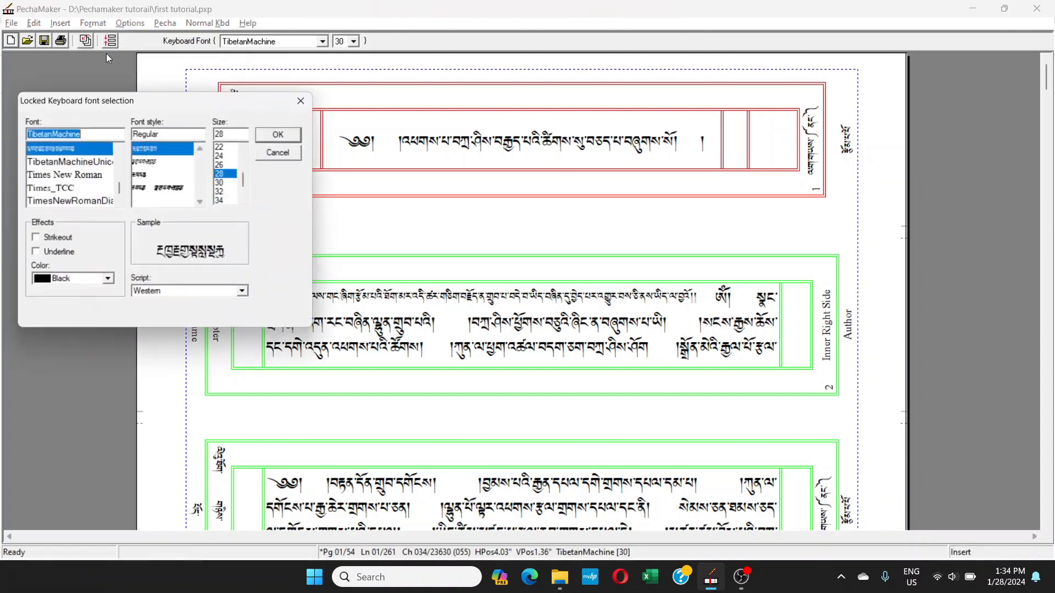
drag(97, 102, 234, 96)
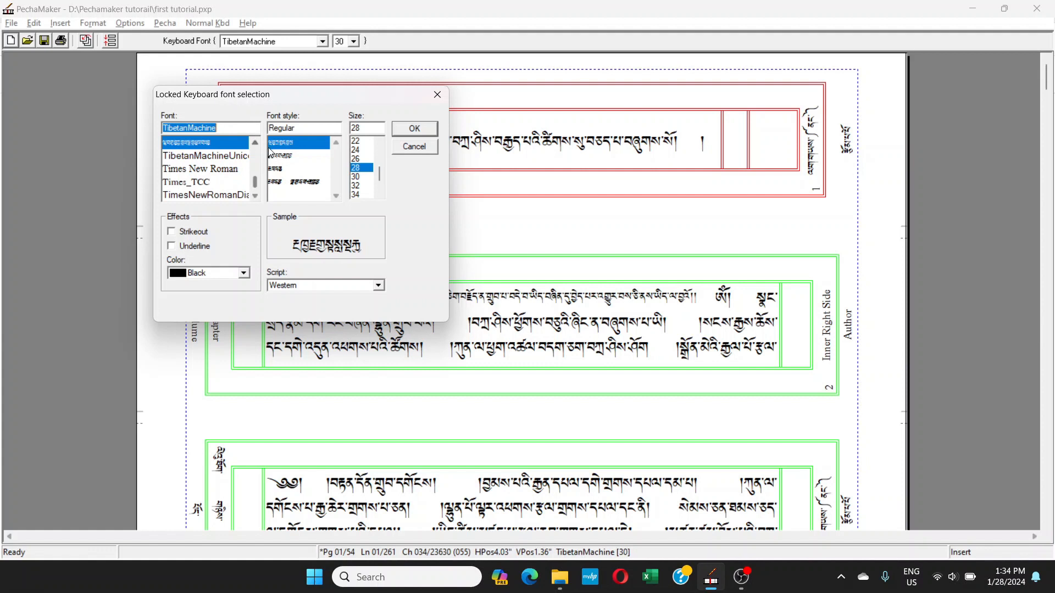
scroll(257, 182, up, 4)
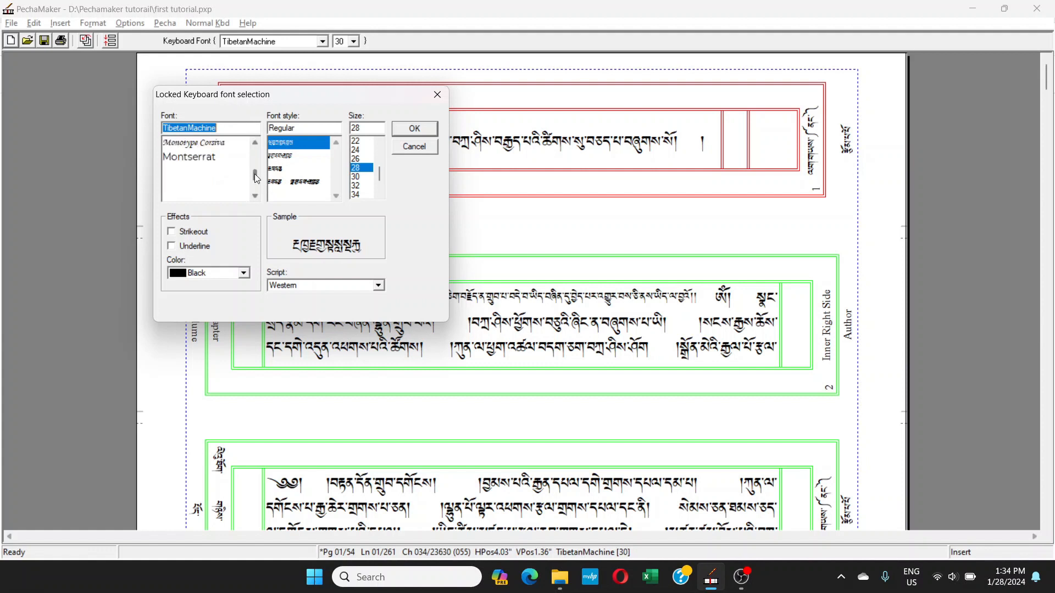
scroll(257, 183, down, 6)
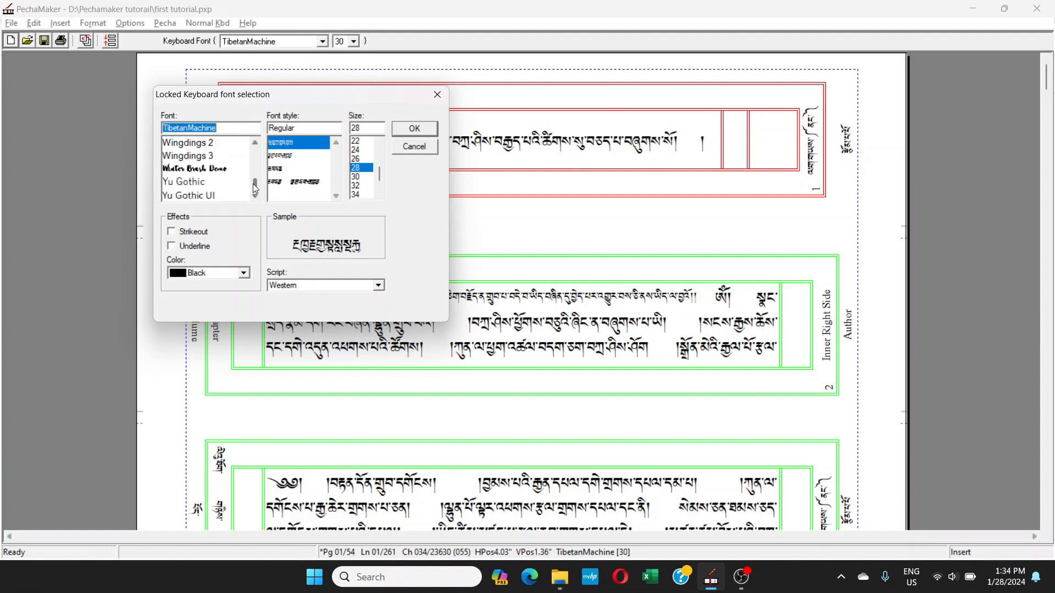
scroll(255, 186, up, 4)
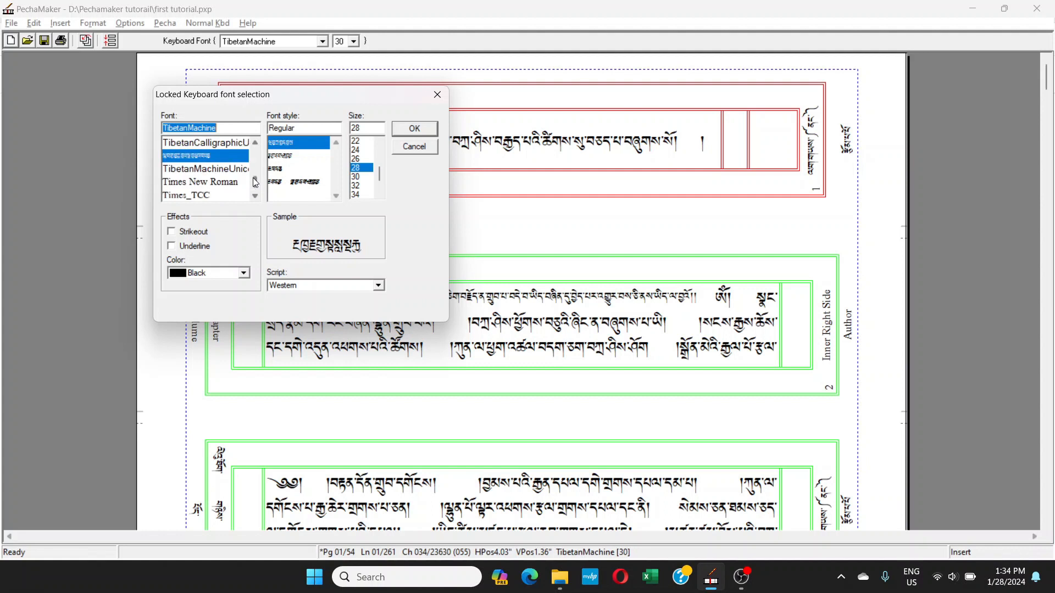
scroll(257, 143, up, 1)
scroll(257, 144, up, 1)
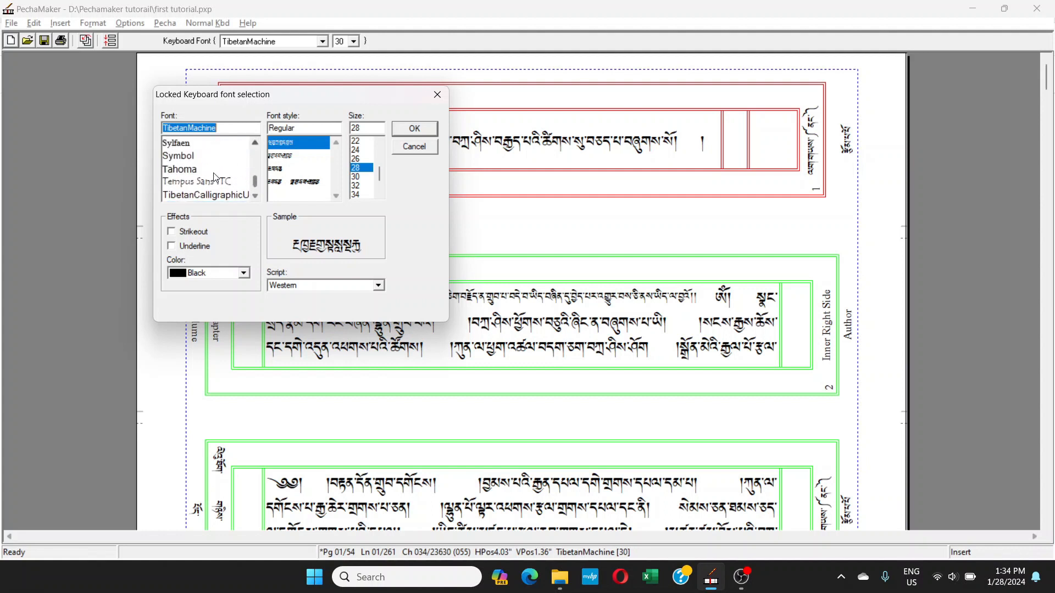
drag(253, 187, 262, 156)
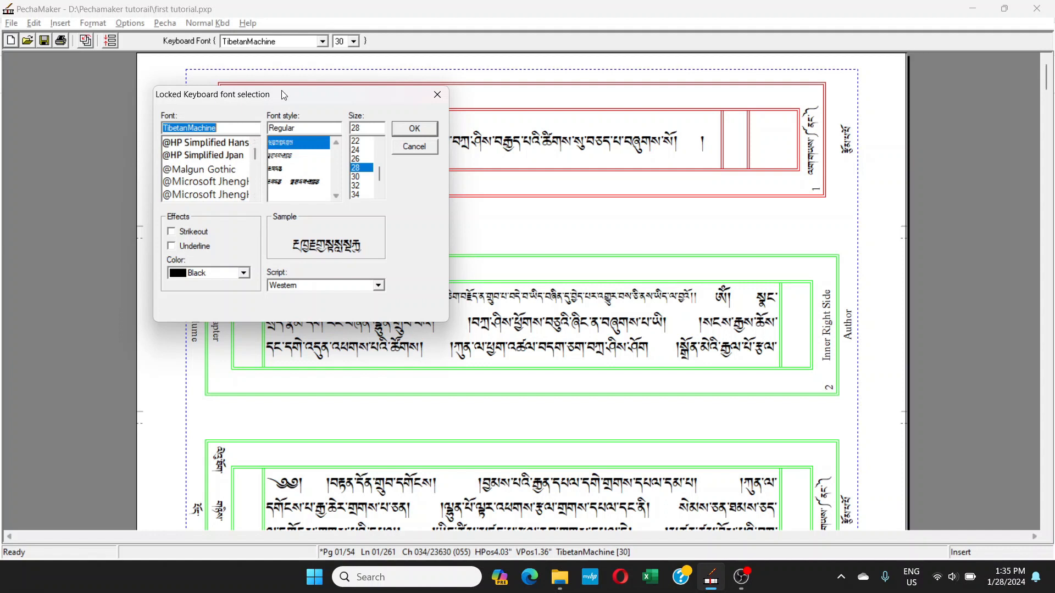
click(414, 147)
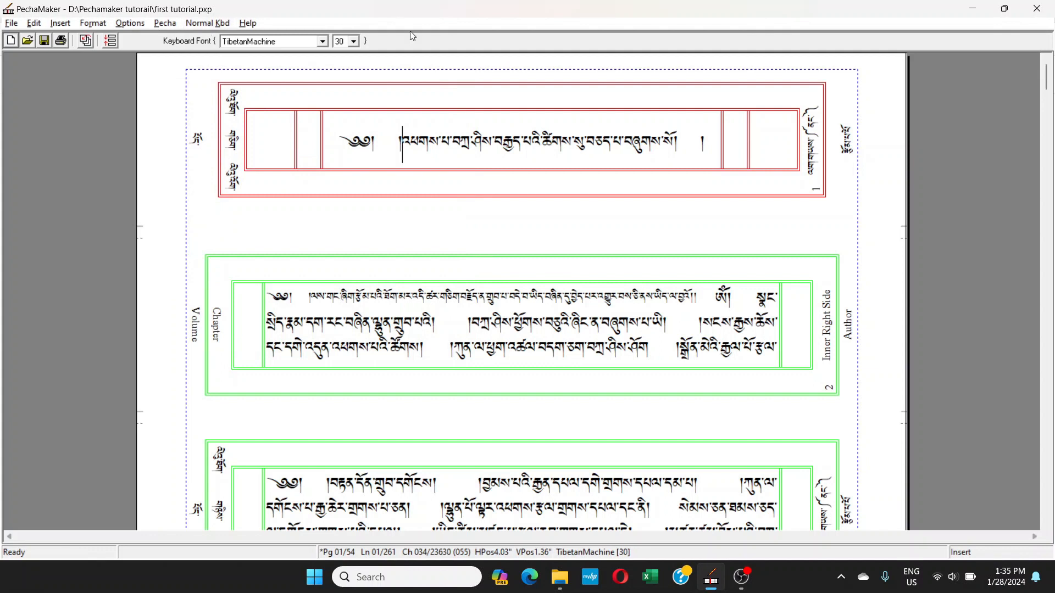
- Launch a second PechaMaker window with a blank document and dismiss its font warnings
click(455, 576)
text(pecha)
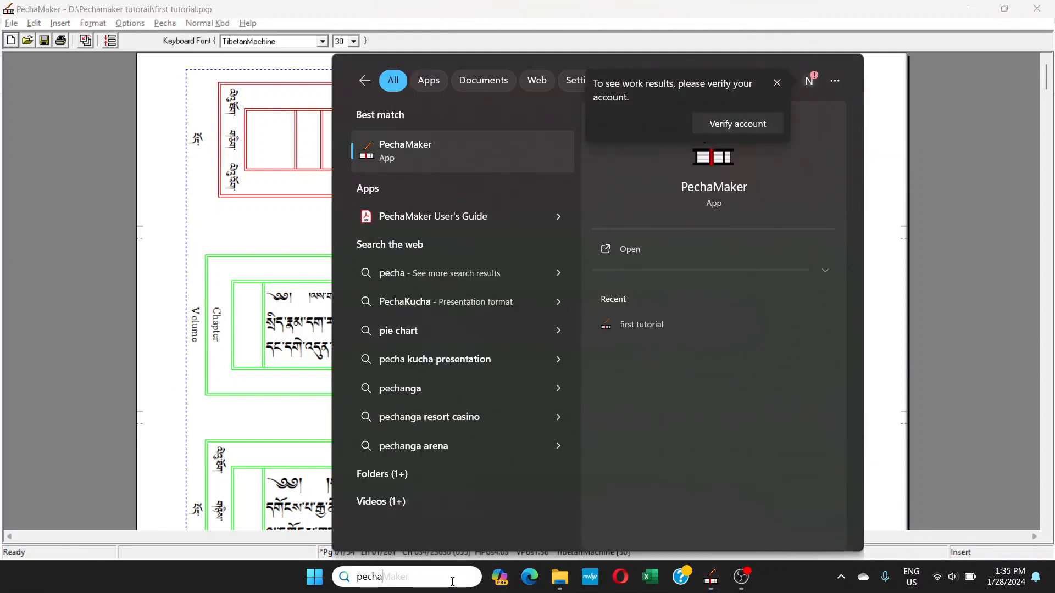
click(648, 255)
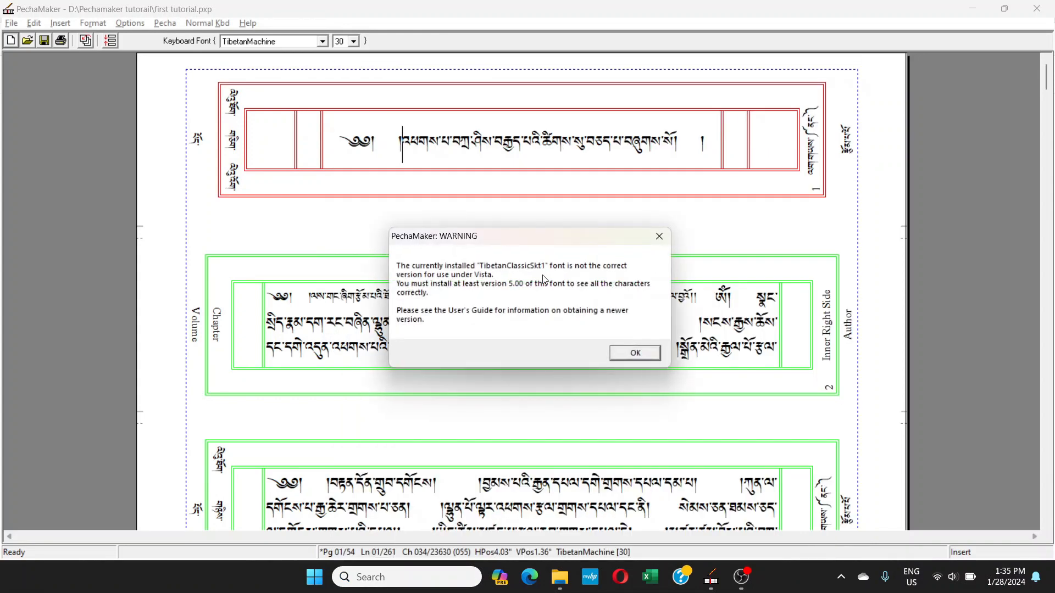
click(633, 356)
click(629, 354)
click(628, 355)
click(632, 353)
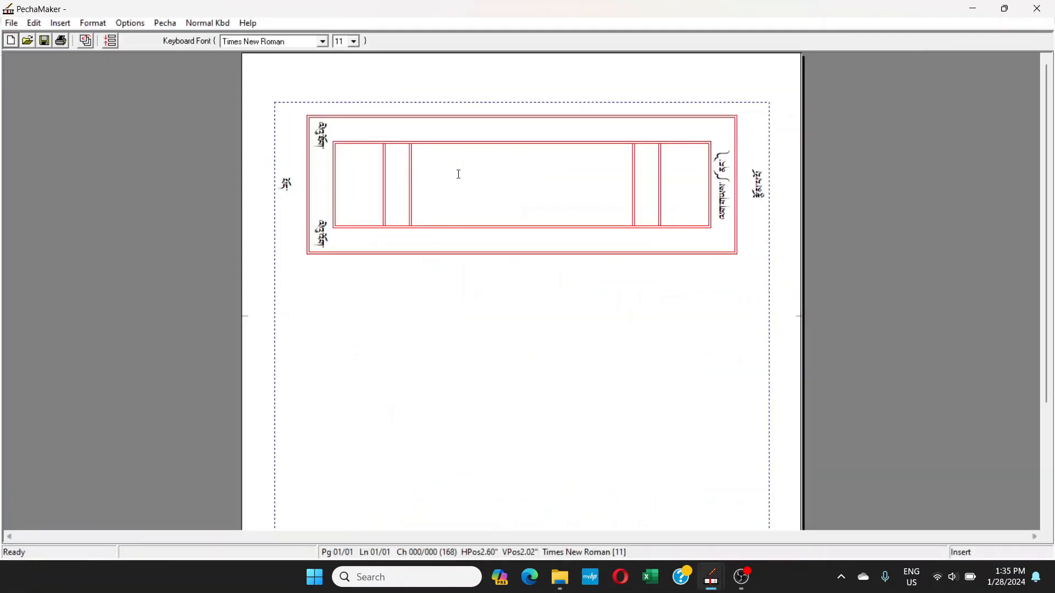
- On the title page, enter "adfasdf" with the normal keyboard, "པཕབམཕབཔགཅགངགངག" with the locked one, and "awewegasdasdfa" with the normal one
text(adfasdf)
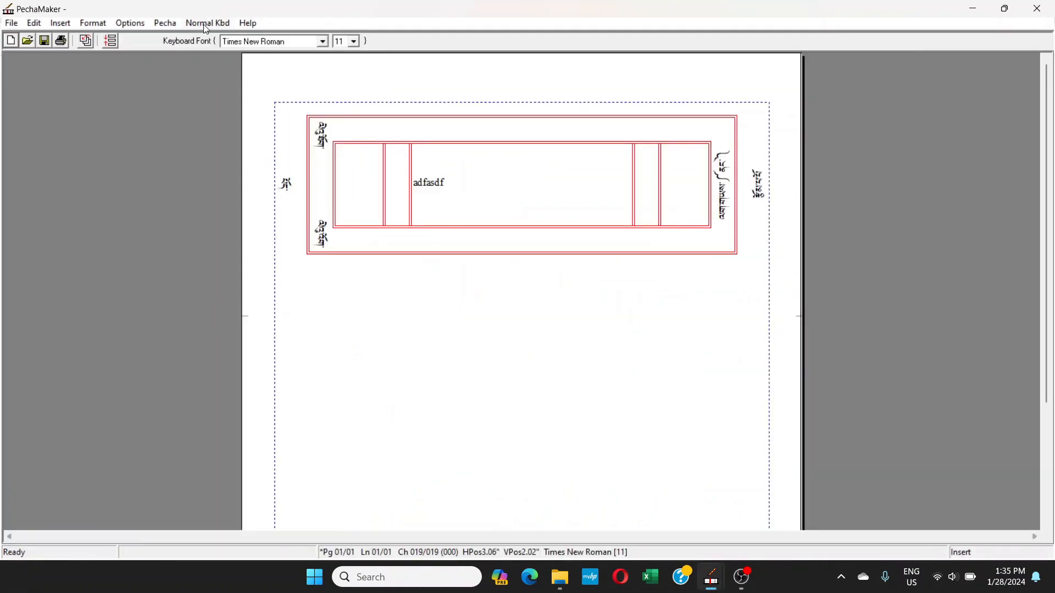
click(204, 25)
text(པཕབམ)
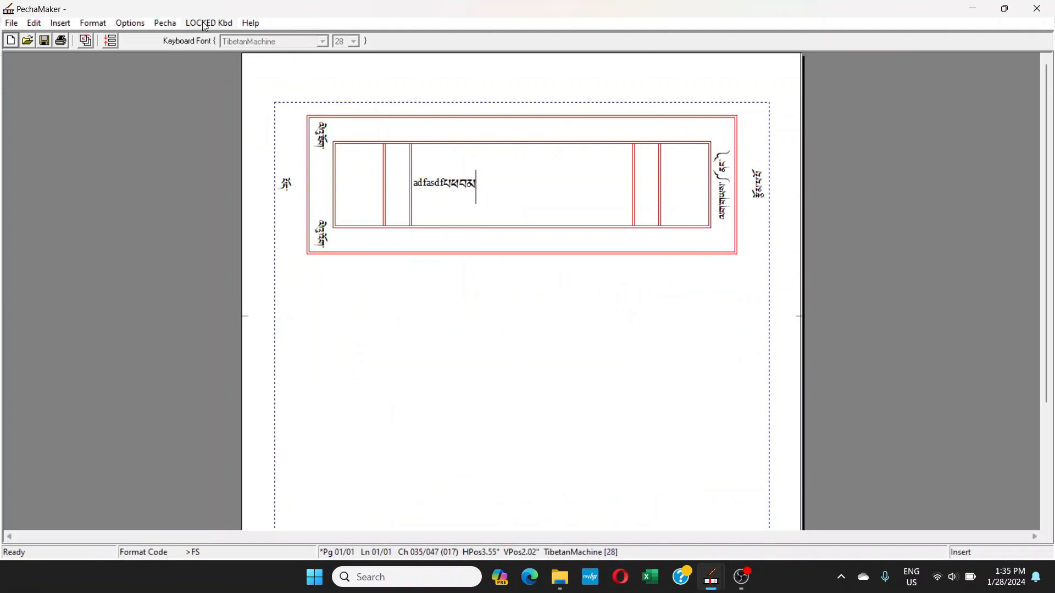
text(ཕབཔགཅག)
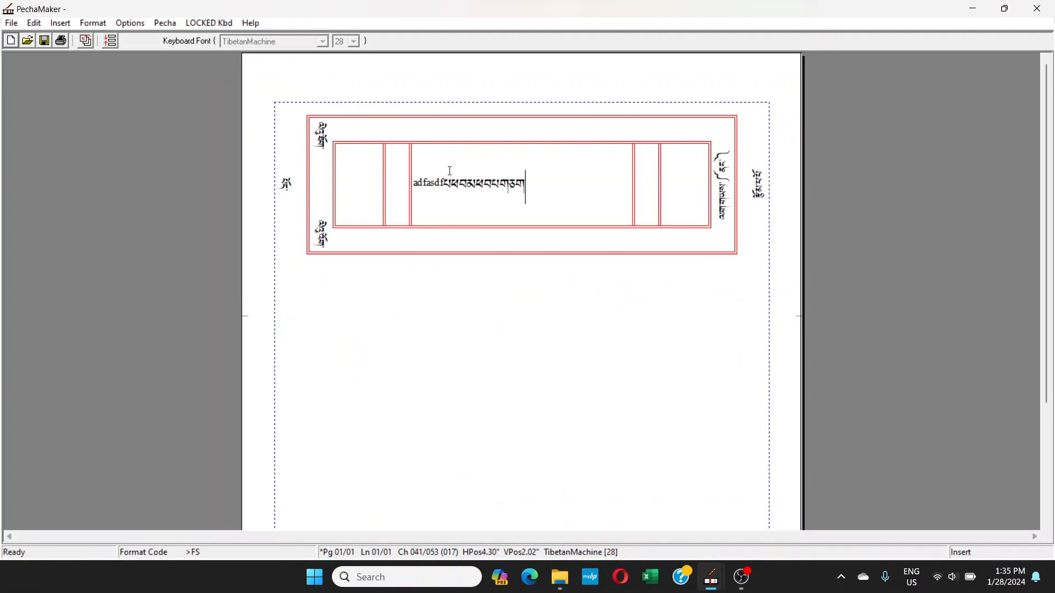
text(ངགངག)
click(201, 25)
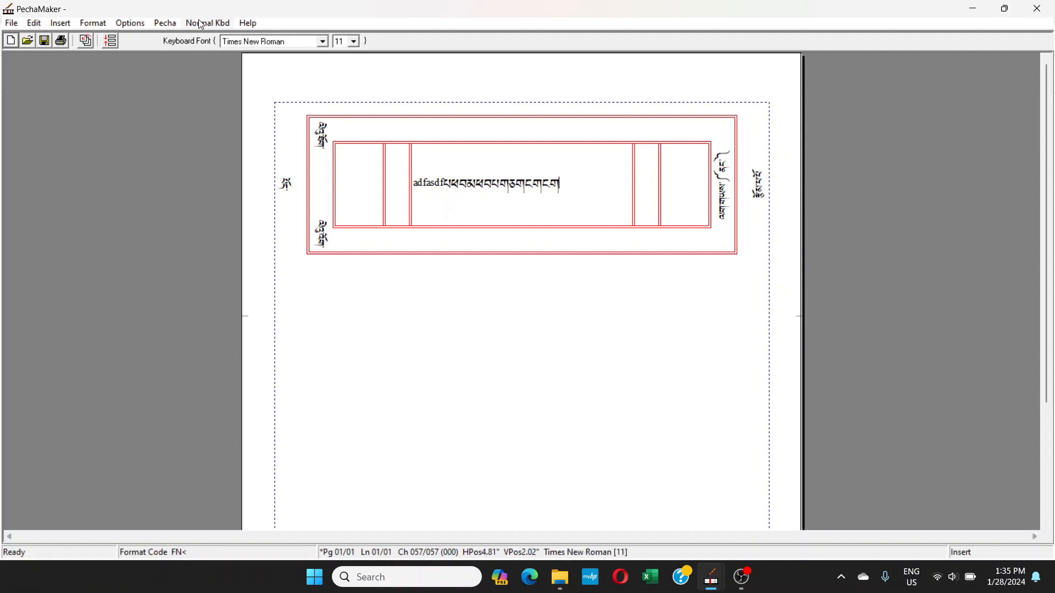
text(awewegasdasdfa)
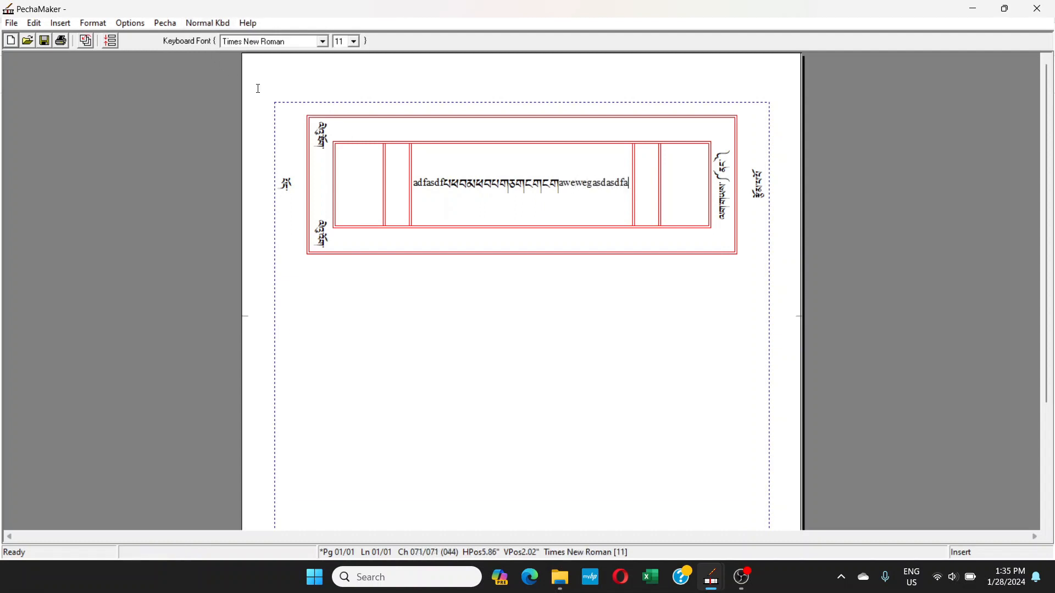
- Start the second page with "sfksjlkfj" and continue the line with Tibetan practice letters using the locked keyboard
key(Return)
text(sfksjlkfj)
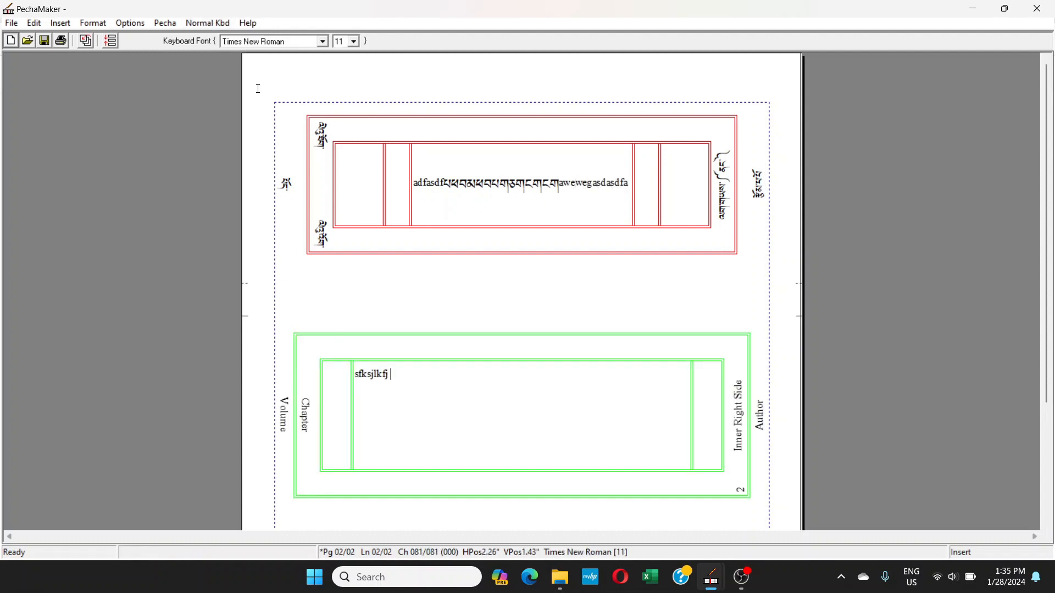
click(192, 26)
text(པ)
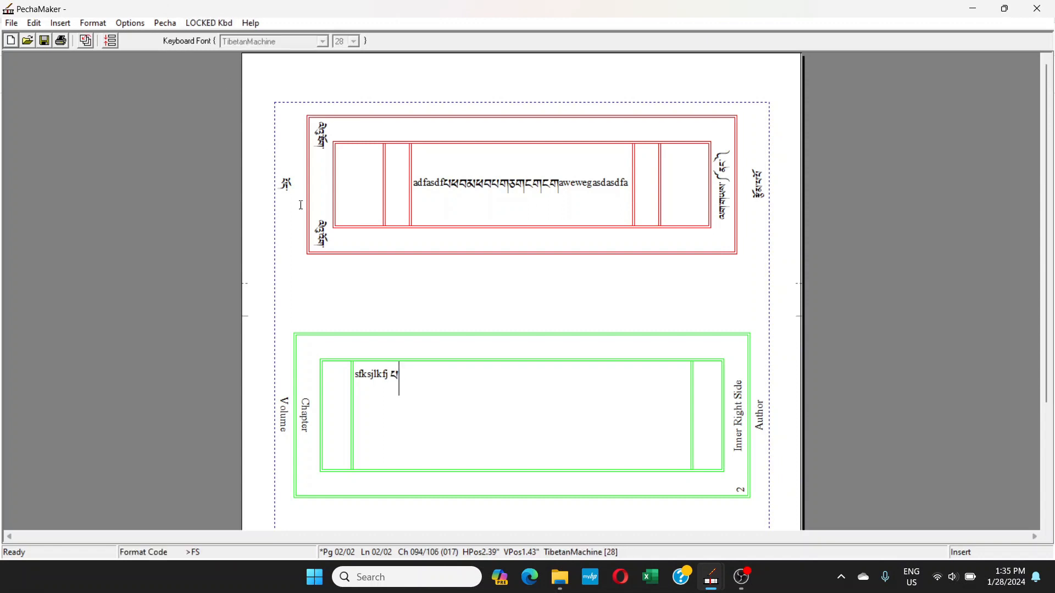
text(ཕབམཕཔམཕབམཕཔམ)
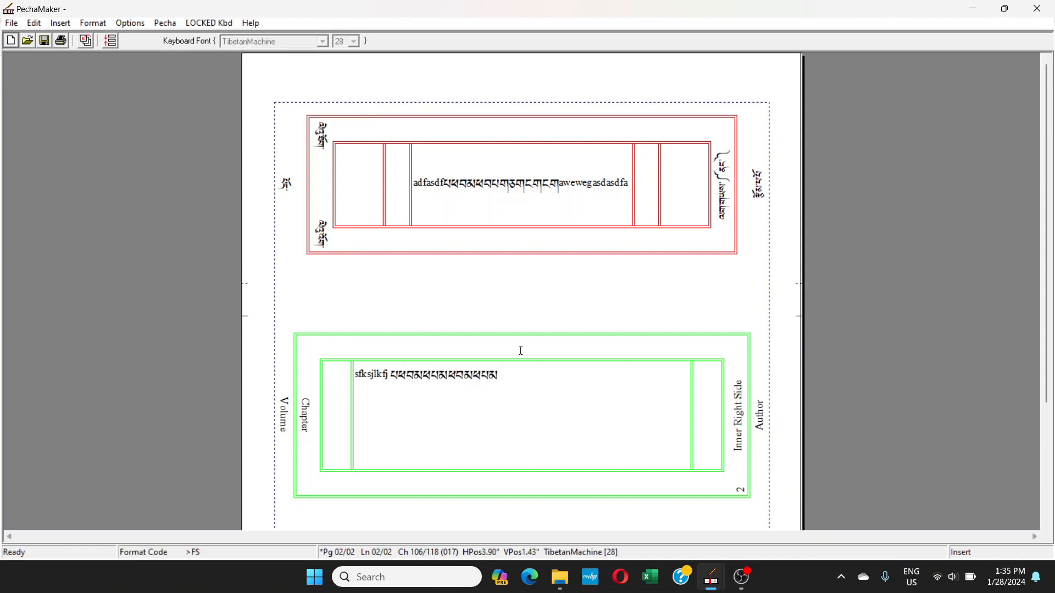
text(ཕྱུཙུཙིཙུ)
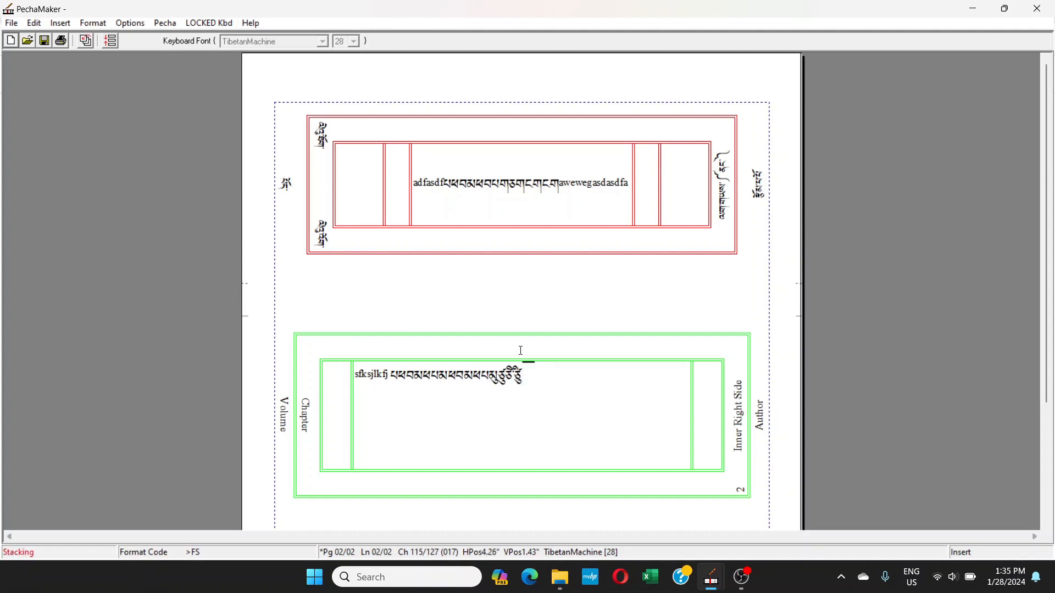
text(་ཛཉཆཉཏཛཆ)
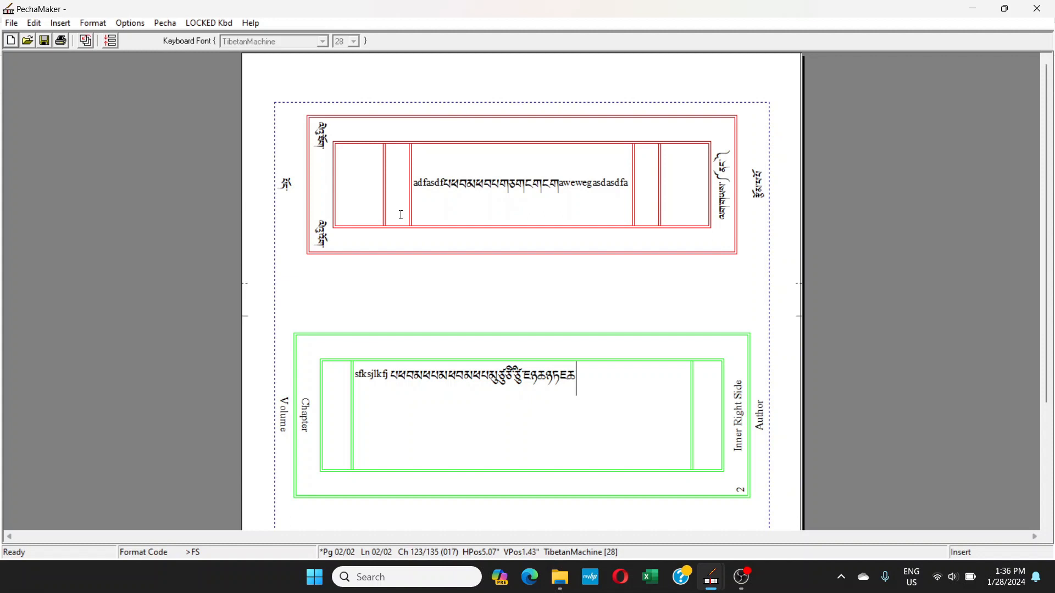
- Place the cursor in the title page's Tibetan letters, switch to the normal keyboard and close the practice document without saving
click(510, 187)
click(516, 193)
drag(581, 375, 423, 276)
click(458, 190)
click(209, 23)
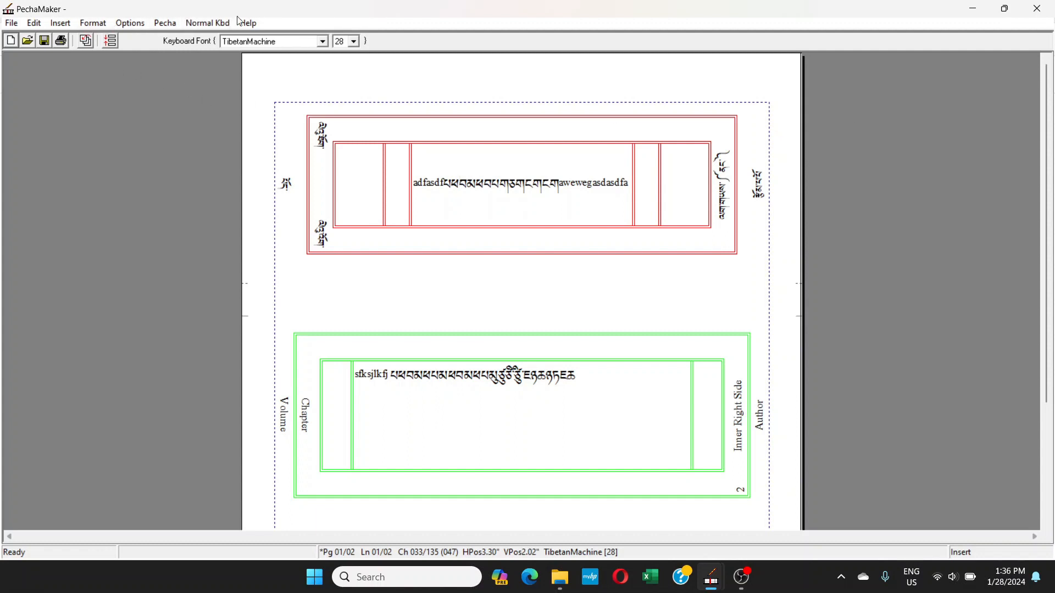
click(1036, 9)
click(535, 326)
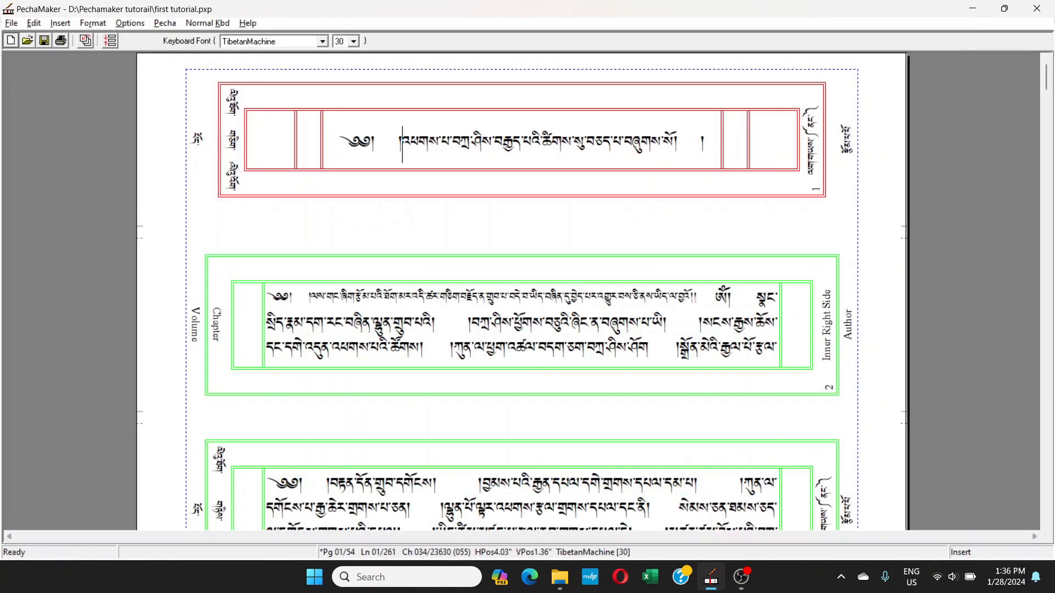
- Open the Pecha Layout Controls clear of the text and view the Title page settings alongside the title and page text
click(157, 24)
click(200, 126)
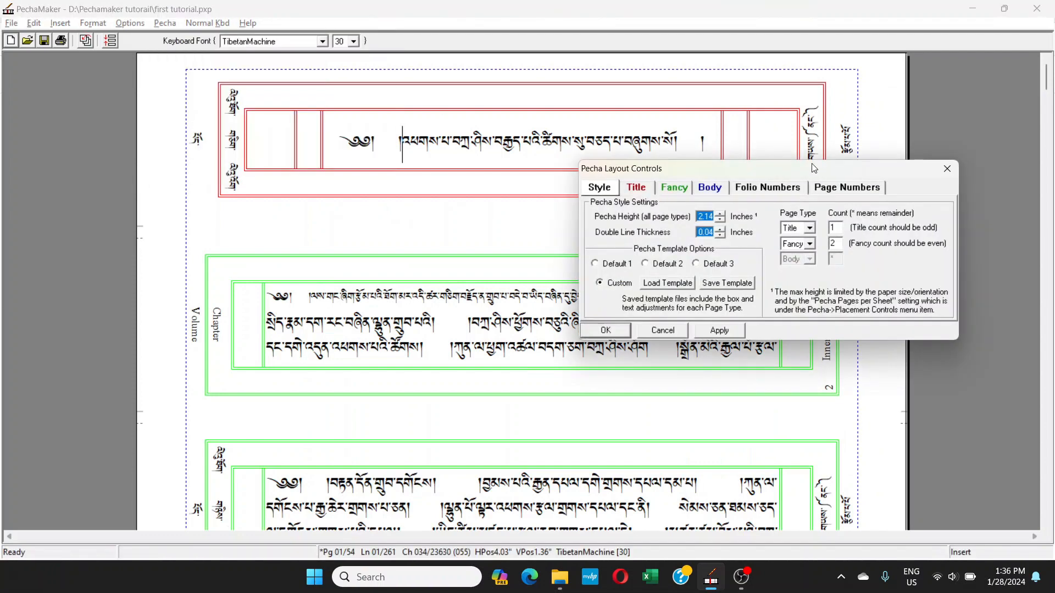
drag(814, 168, 830, 139)
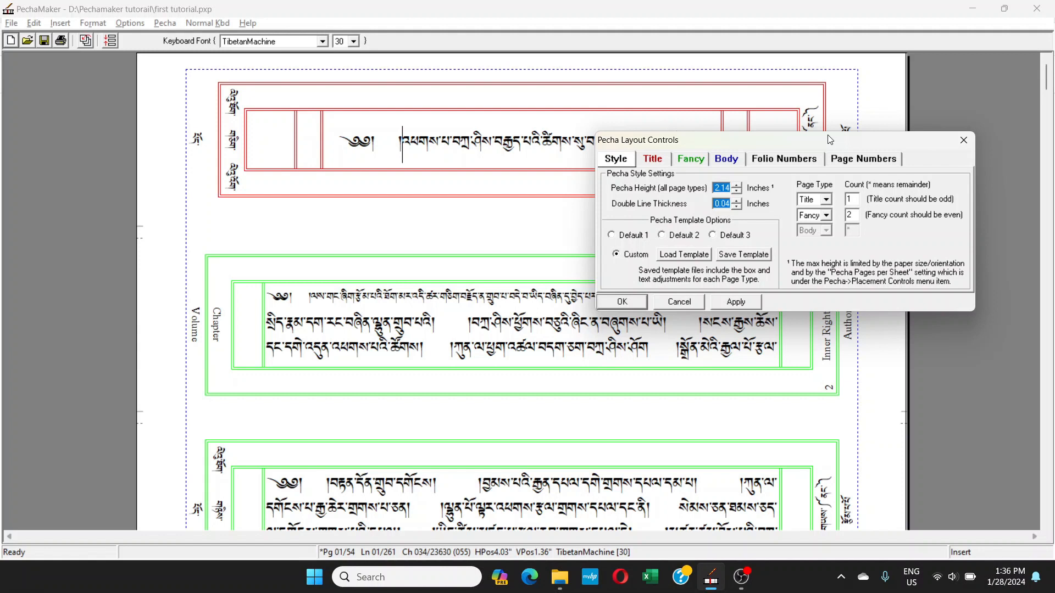
drag(829, 140, 829, 140)
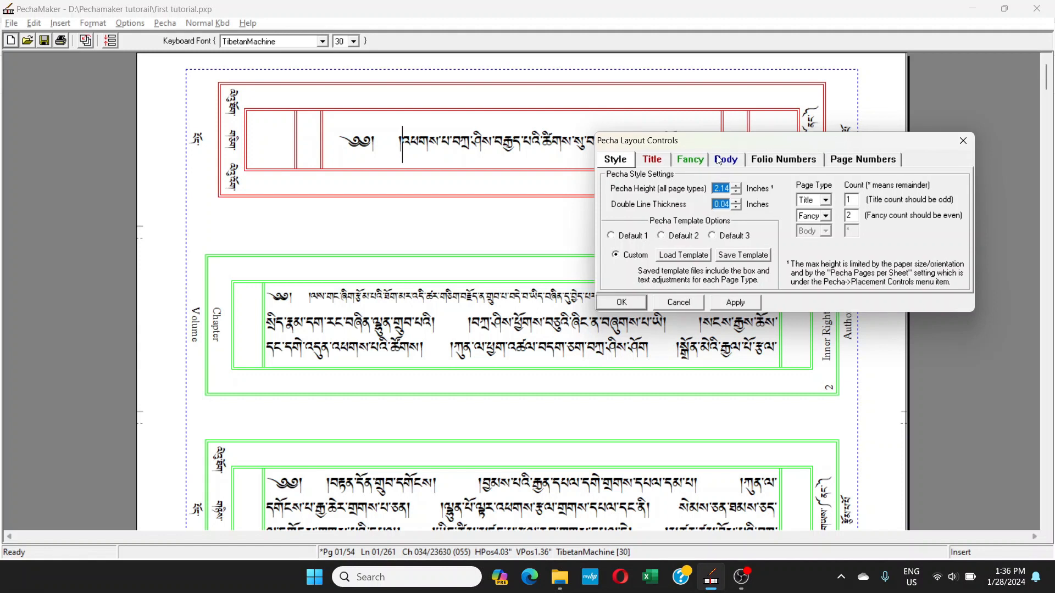
click(653, 161)
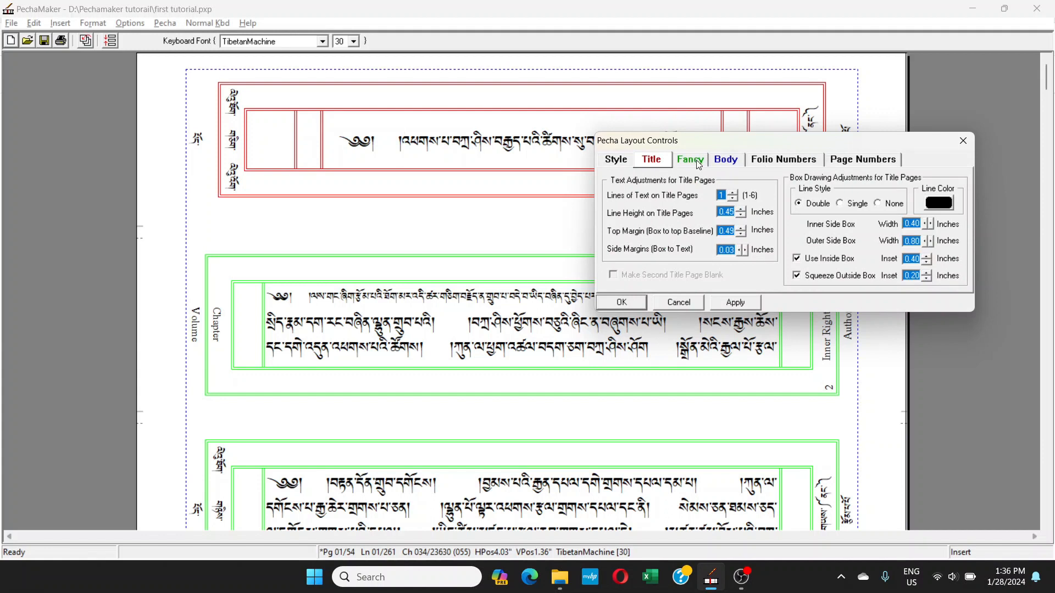
drag(717, 144, 783, 104)
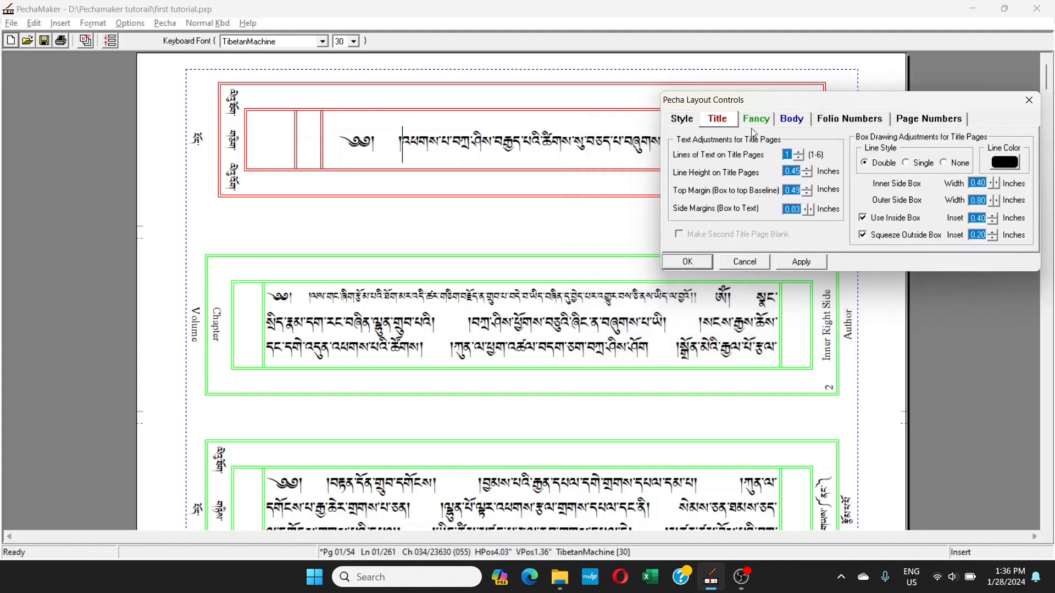
click(438, 318)
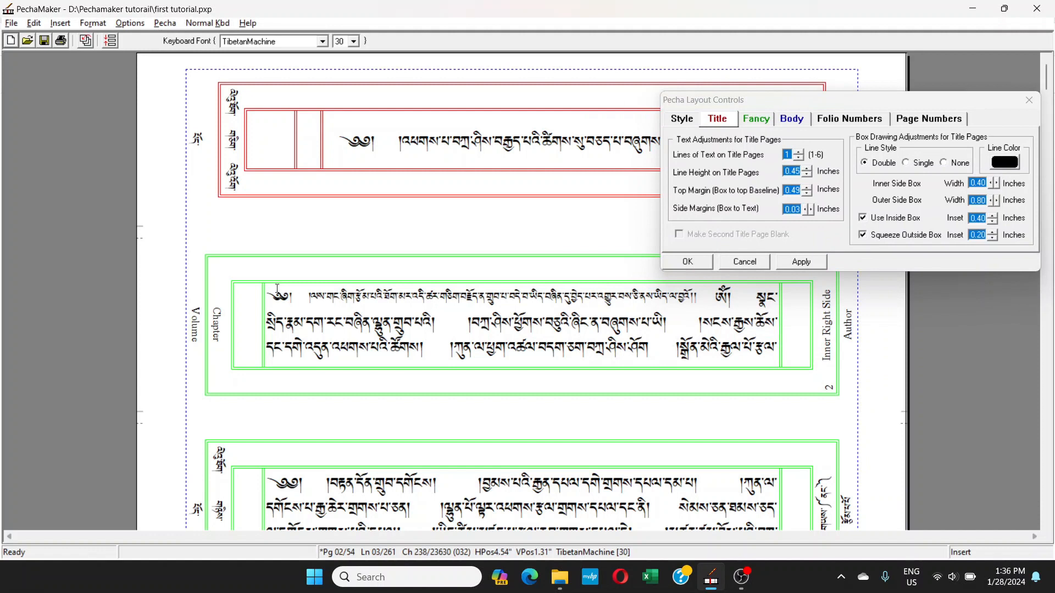
click(354, 146)
- View the Fancy page layout settings and check the font size of the text lines on the first Fancy page
click(754, 119)
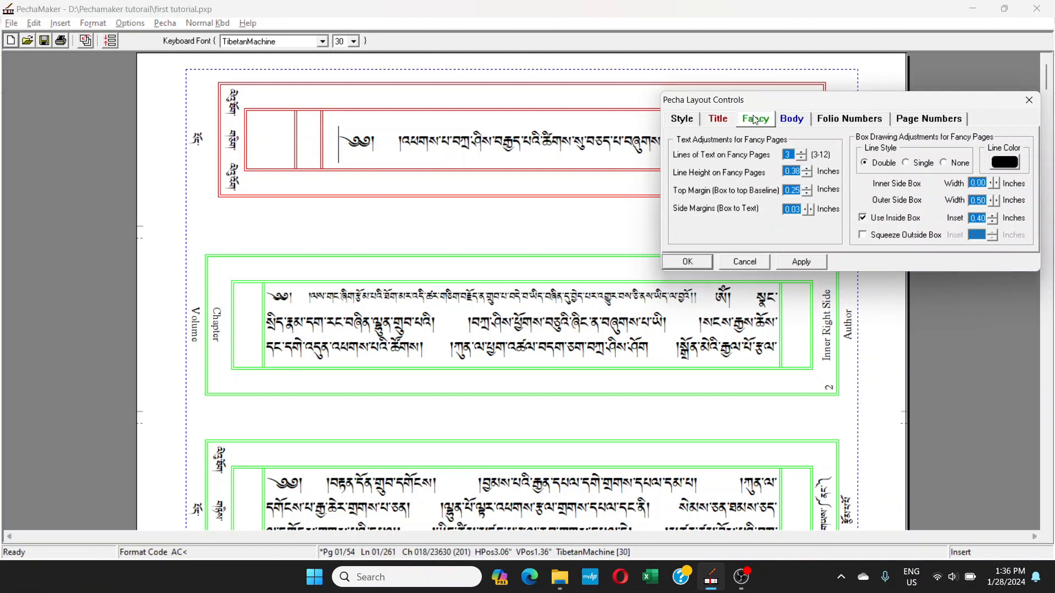
click(270, 297)
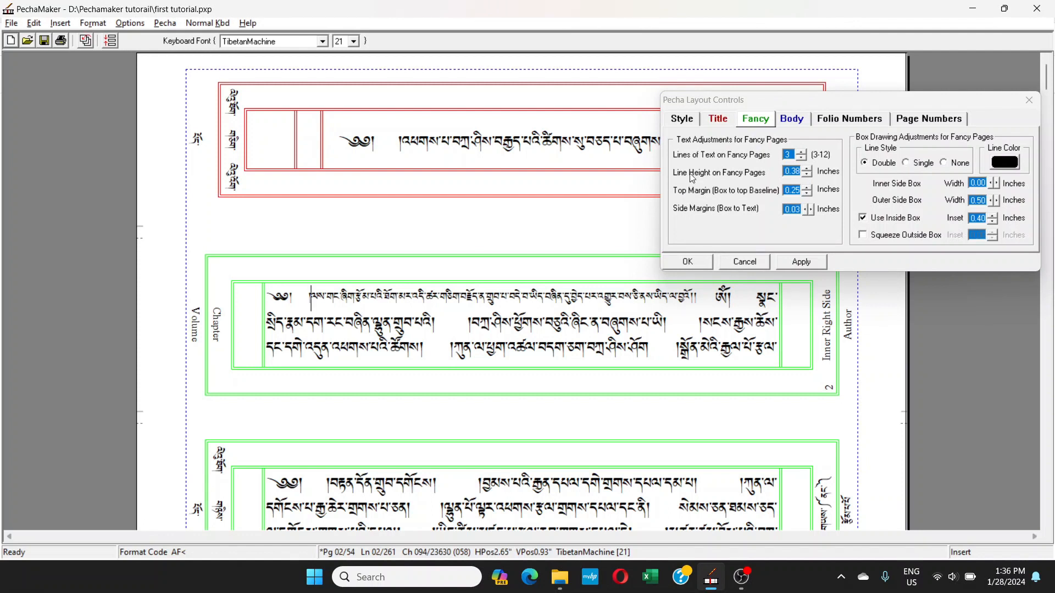
click(389, 296)
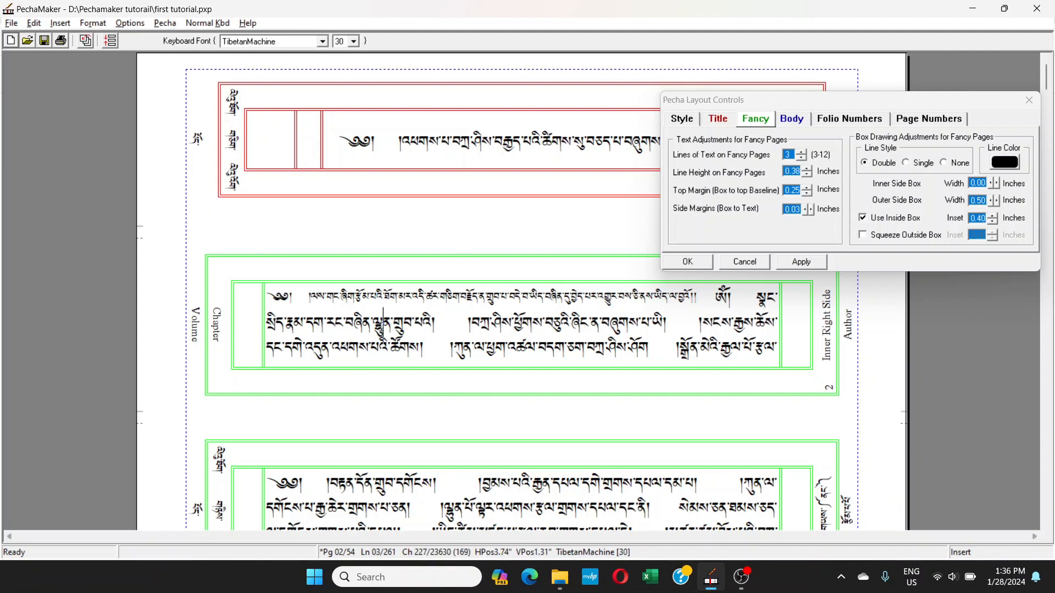
- Set the line height on Fancy pages to 0.40 inches, checking the spacing between the second and third lines of the first Fancy page
key(Down)
key(Down)
drag(372, 328, 412, 348)
click(391, 339)
click(806, 167)
click(806, 168)
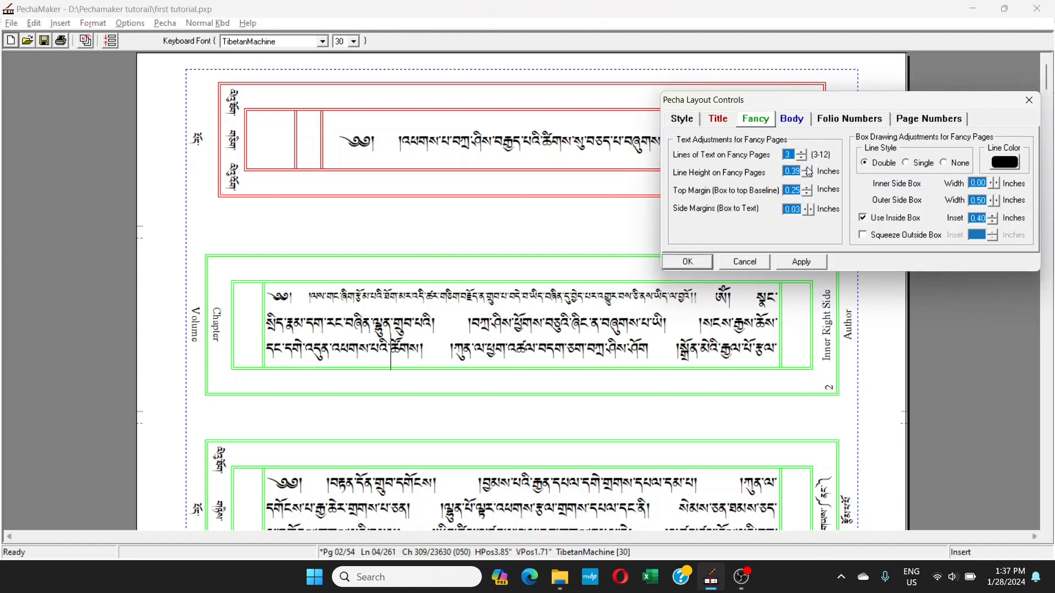
click(806, 167)
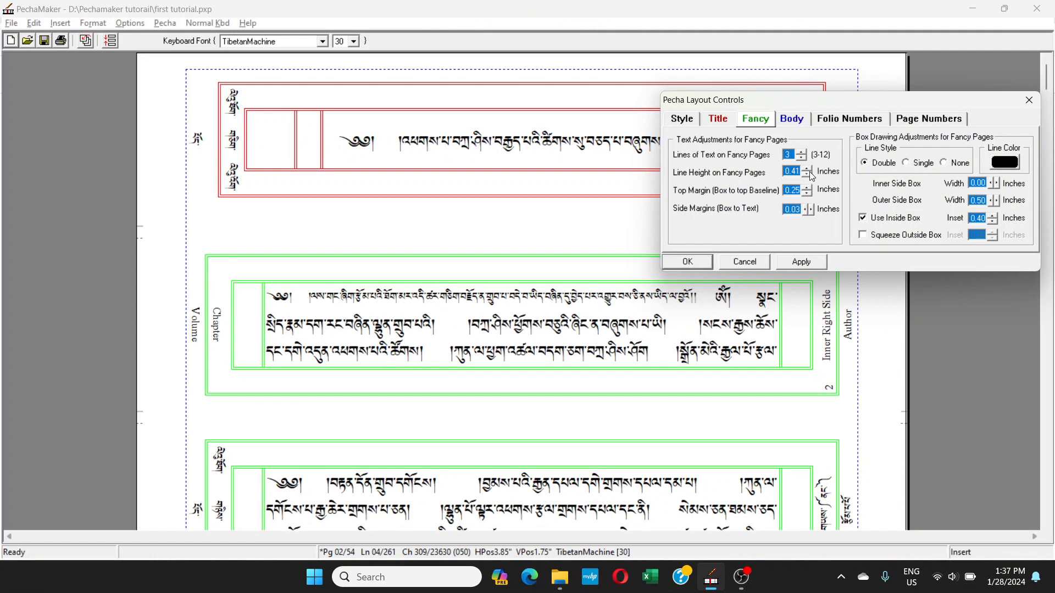
click(806, 174)
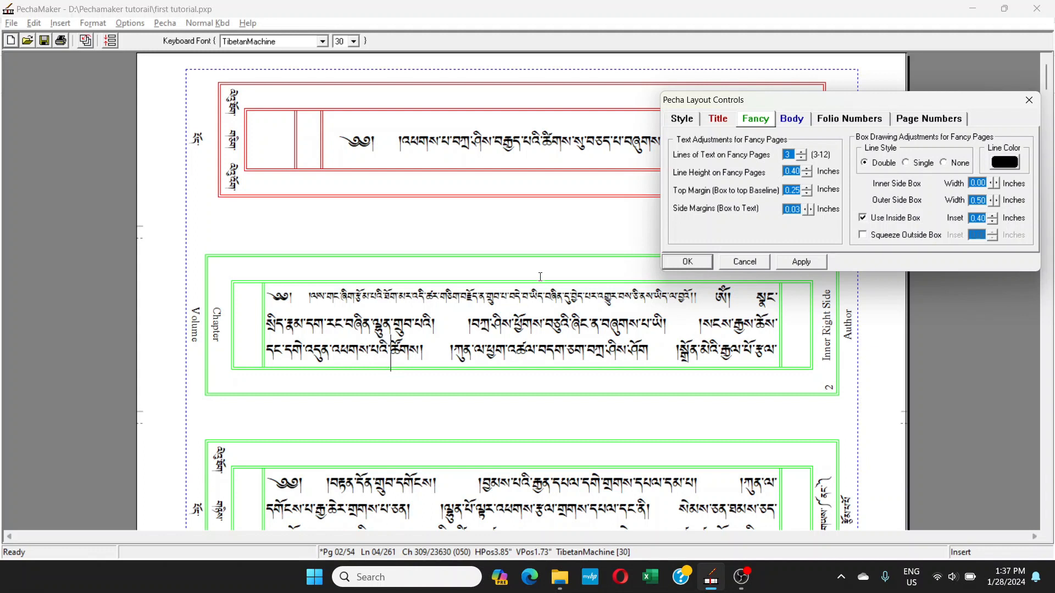
- Try a larger line height of 0.48 inches on Fancy pages
click(809, 169)
click(809, 169)
click(810, 169)
click(809, 169)
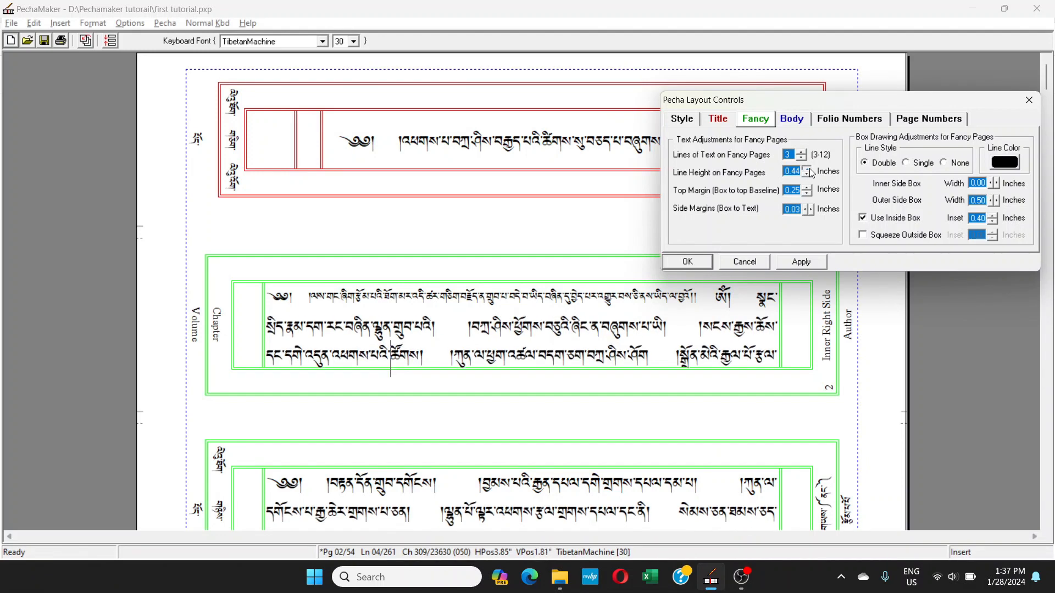
click(809, 169)
click(809, 169)
click(809, 169)
click(810, 169)
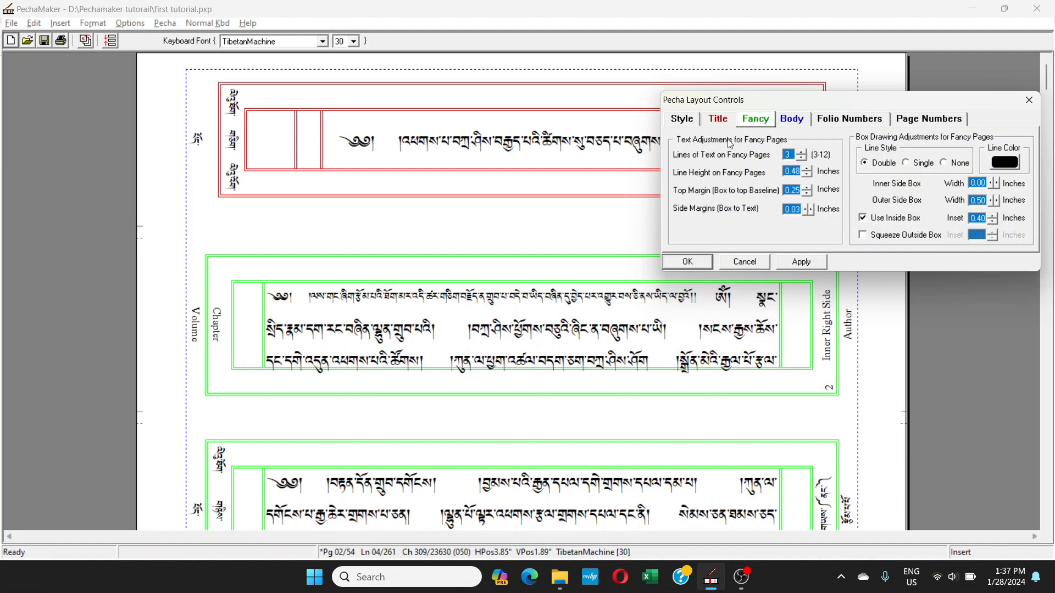
- View the pecha style settings and adjust the line height on Title pages in small increments
click(680, 120)
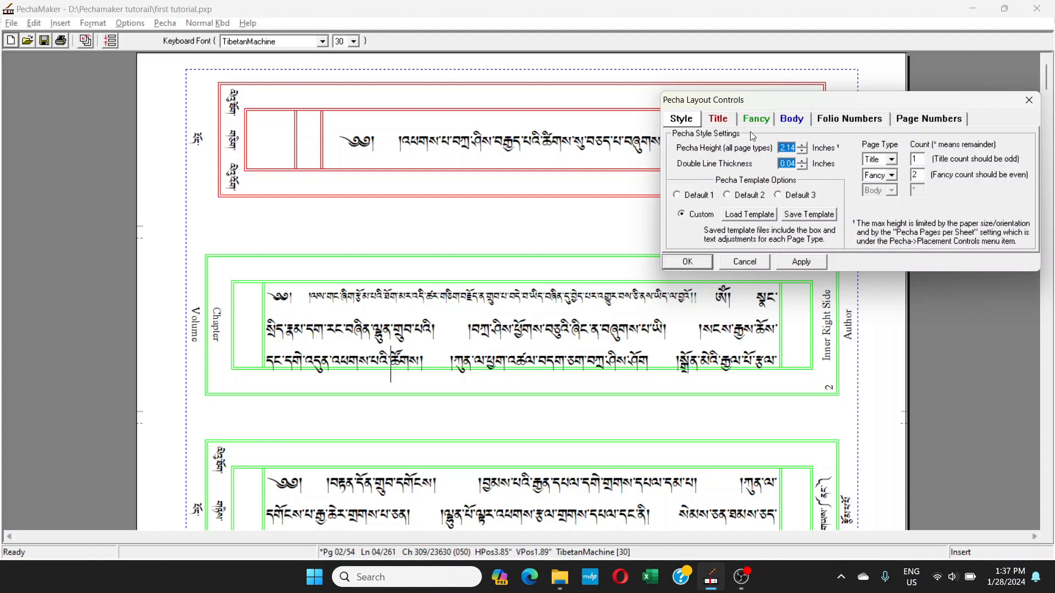
click(724, 121)
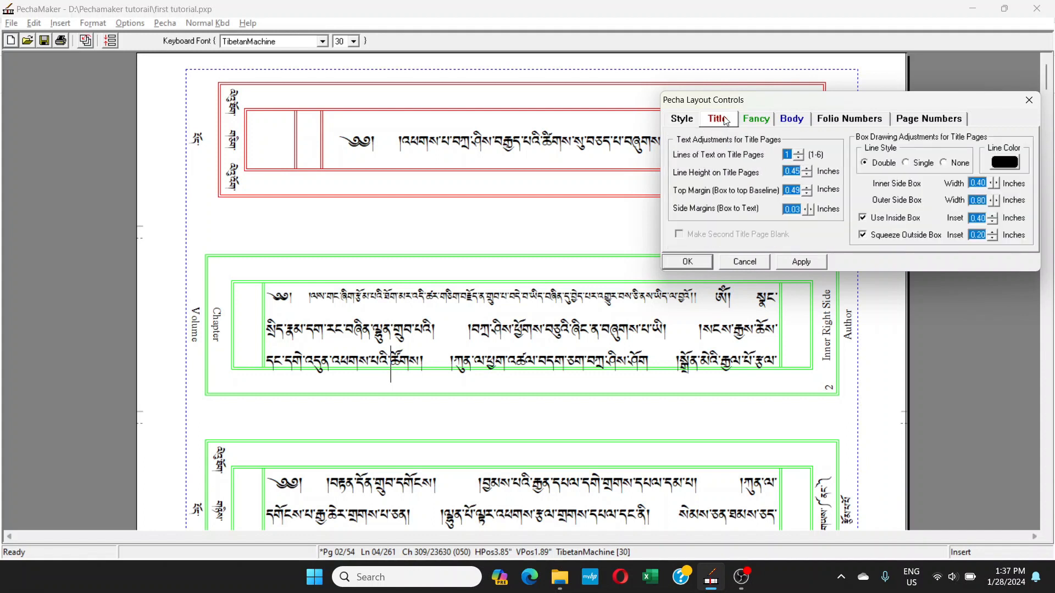
click(807, 175)
click(806, 168)
click(805, 169)
click(807, 168)
- Lower the line height on Fancy pages to 0.40 inches
click(757, 121)
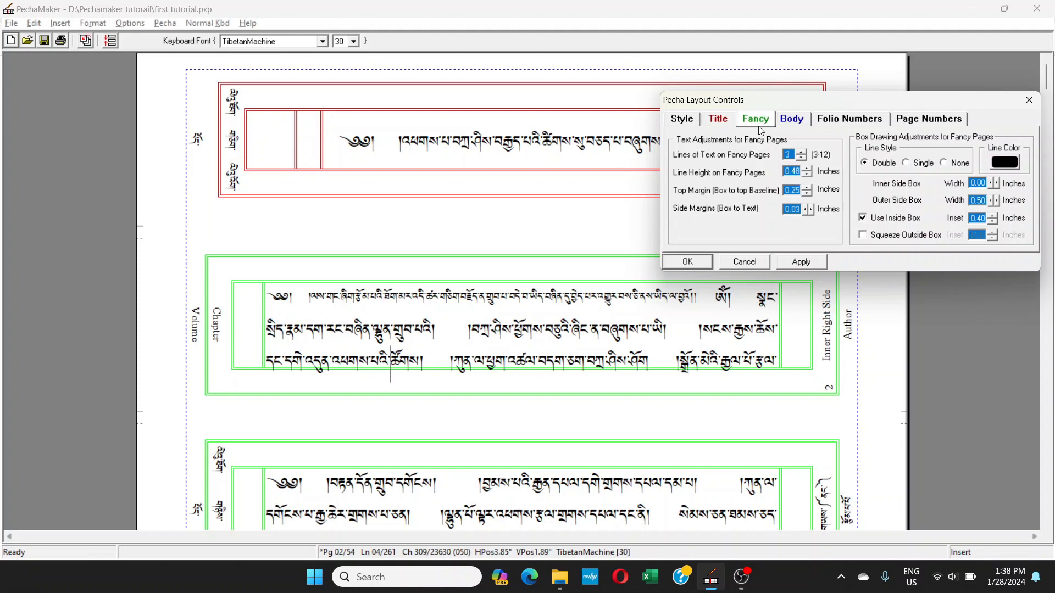
click(806, 174)
click(805, 174)
click(806, 174)
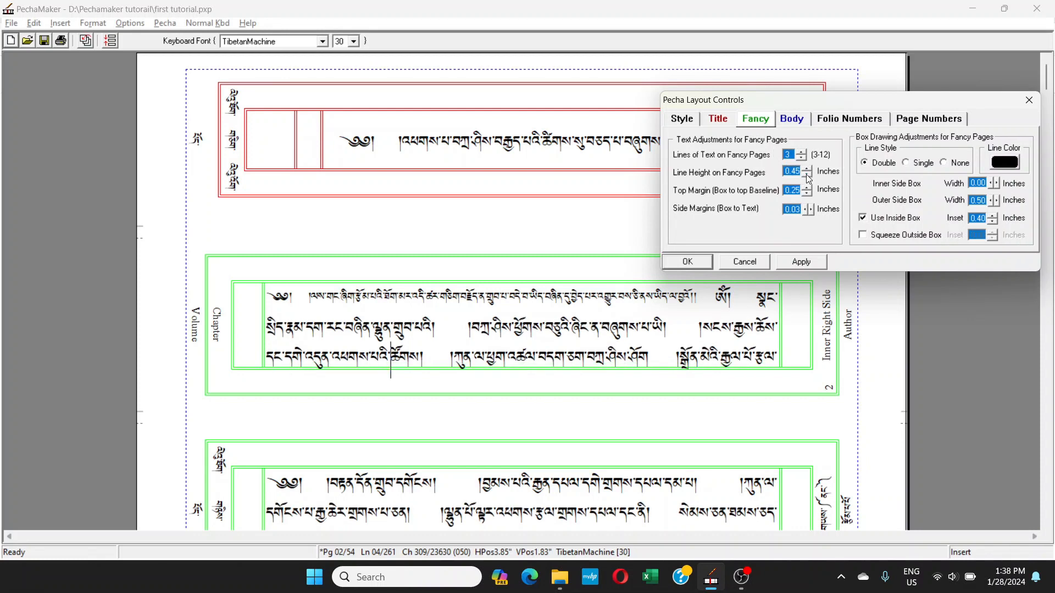
click(805, 174)
click(806, 174)
click(806, 173)
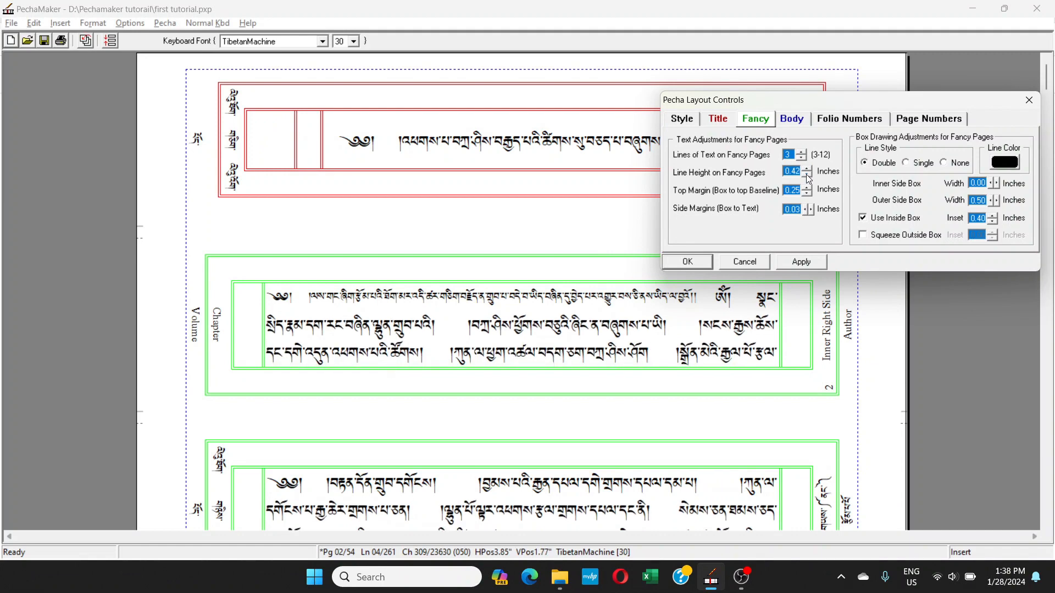
click(805, 173)
click(805, 174)
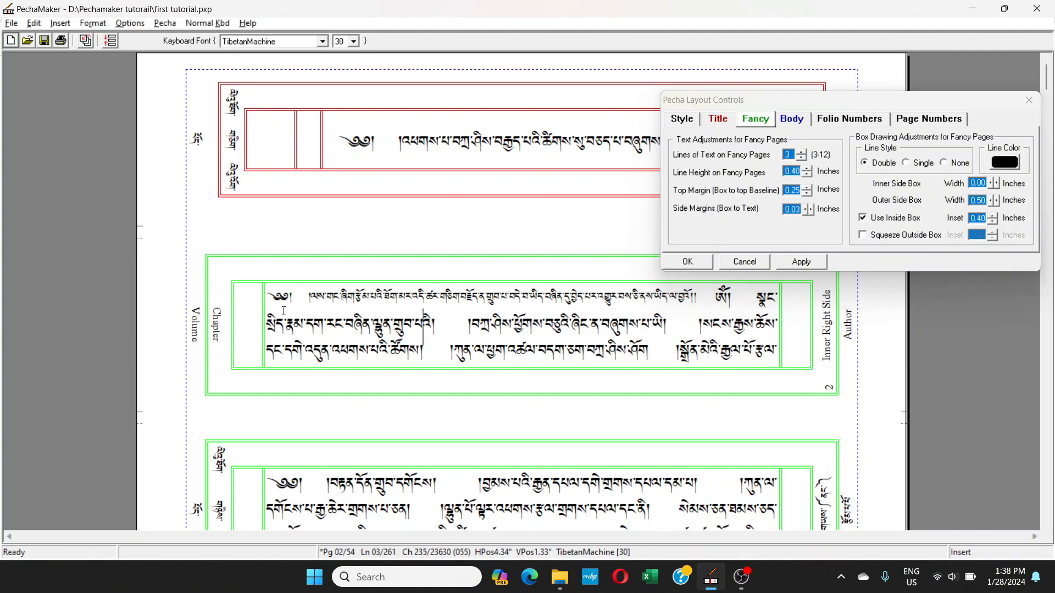
- Check the spacing on both Fancy pages and set the line height on Body pages to 0.40 inches
click(354, 312)
scroll(322, 326, down, 4)
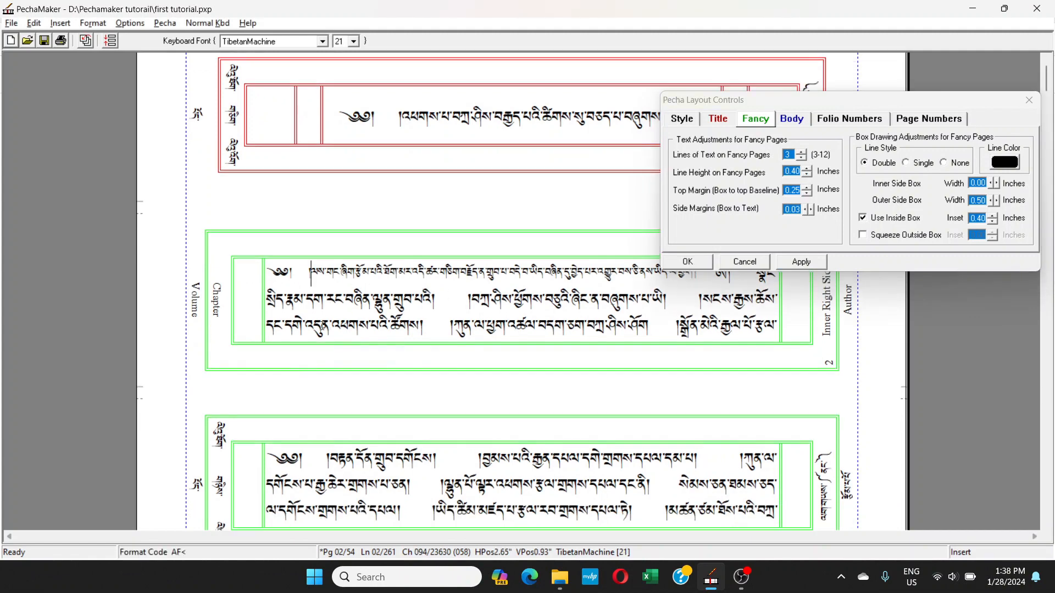
scroll(322, 326, down, 3)
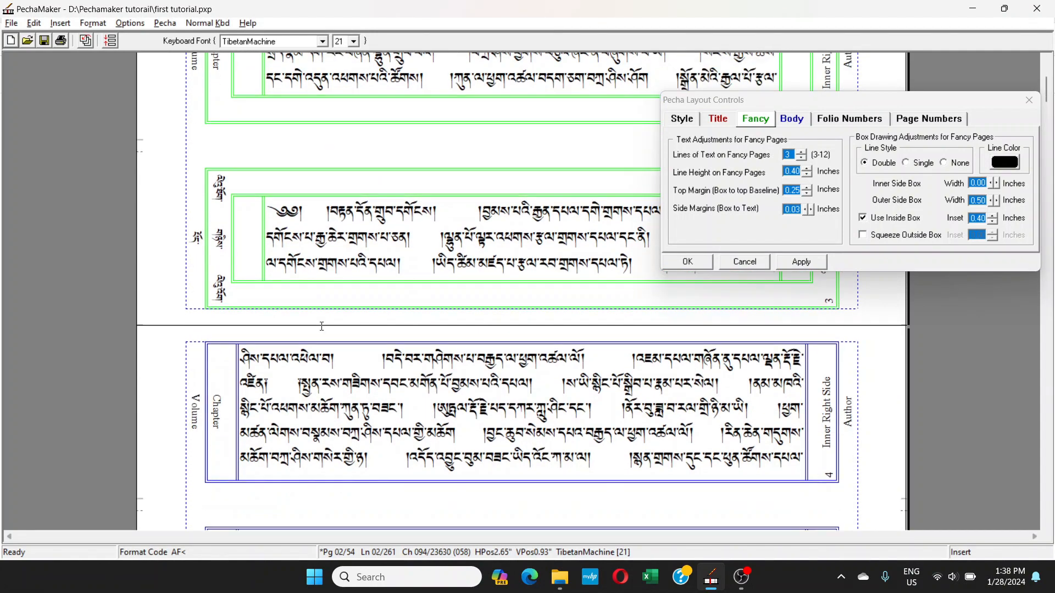
click(244, 233)
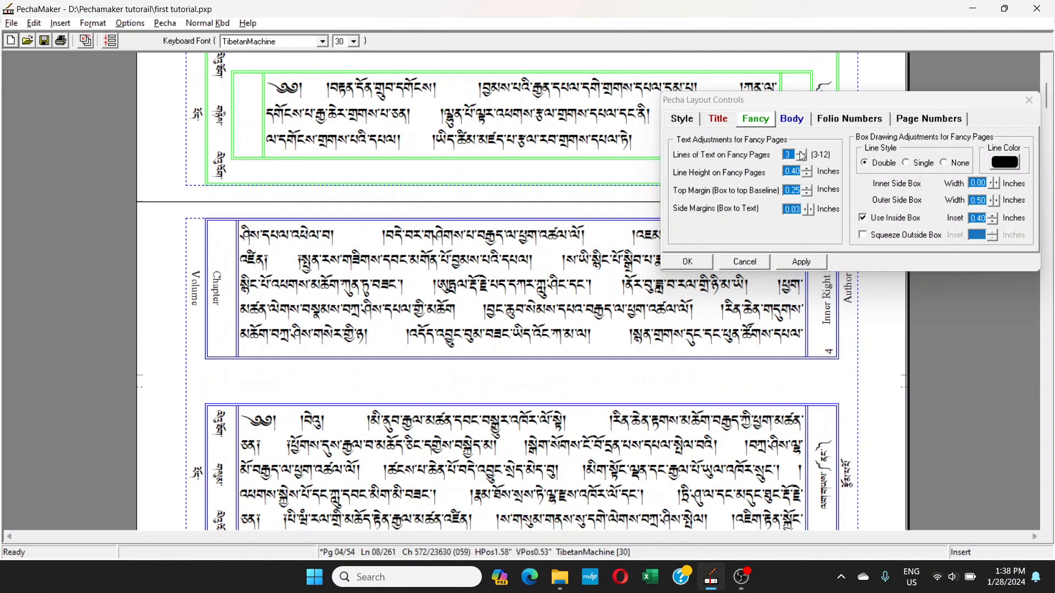
click(791, 121)
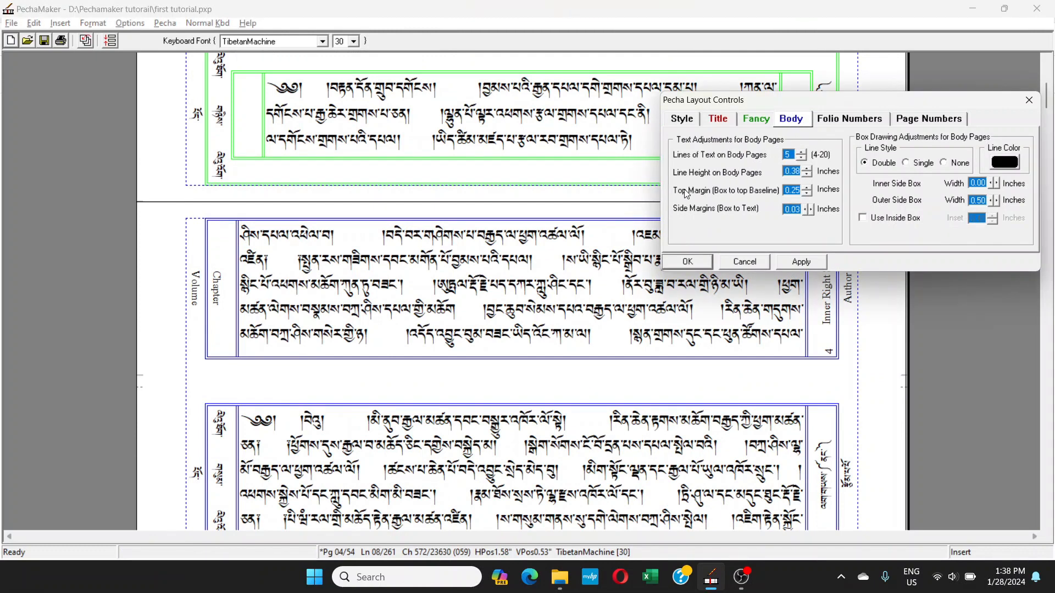
click(807, 169)
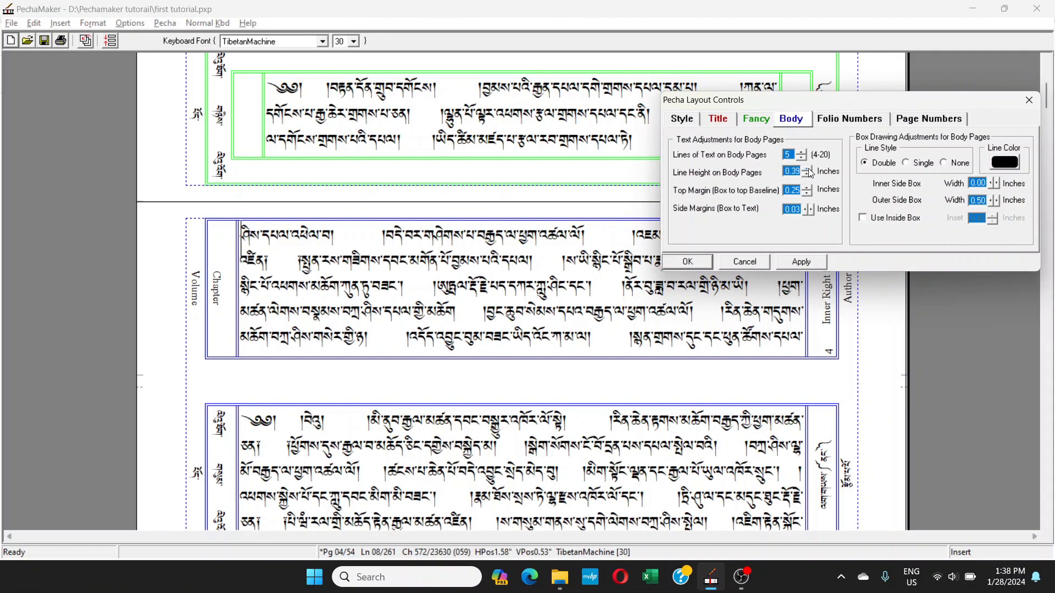
click(808, 171)
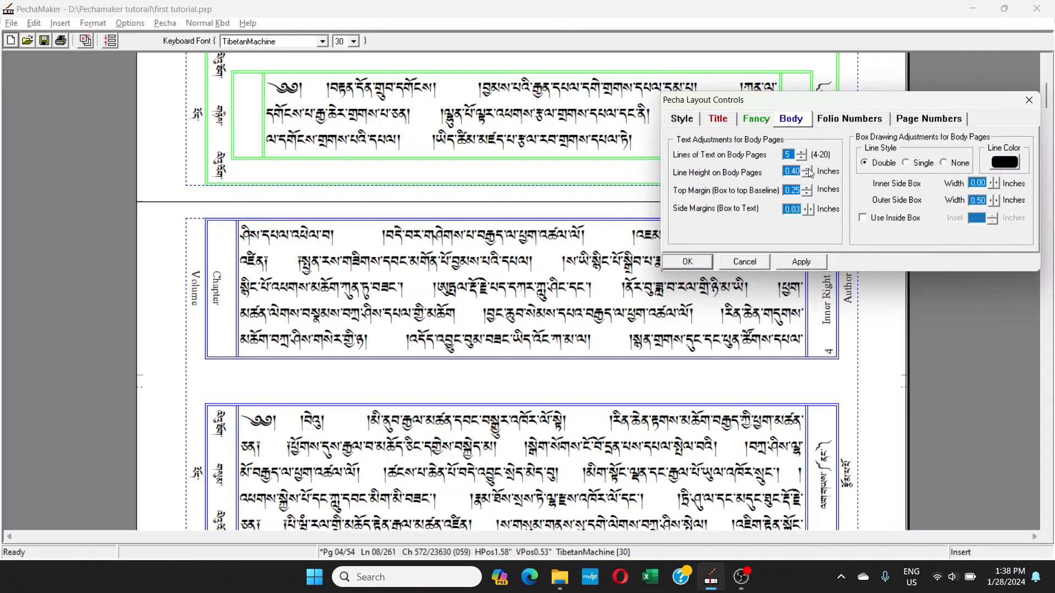
- Check the line spacing on Body pages 4 to 7 and accept the pecha layout changes
click(386, 290)
scroll(386, 291, up, 1)
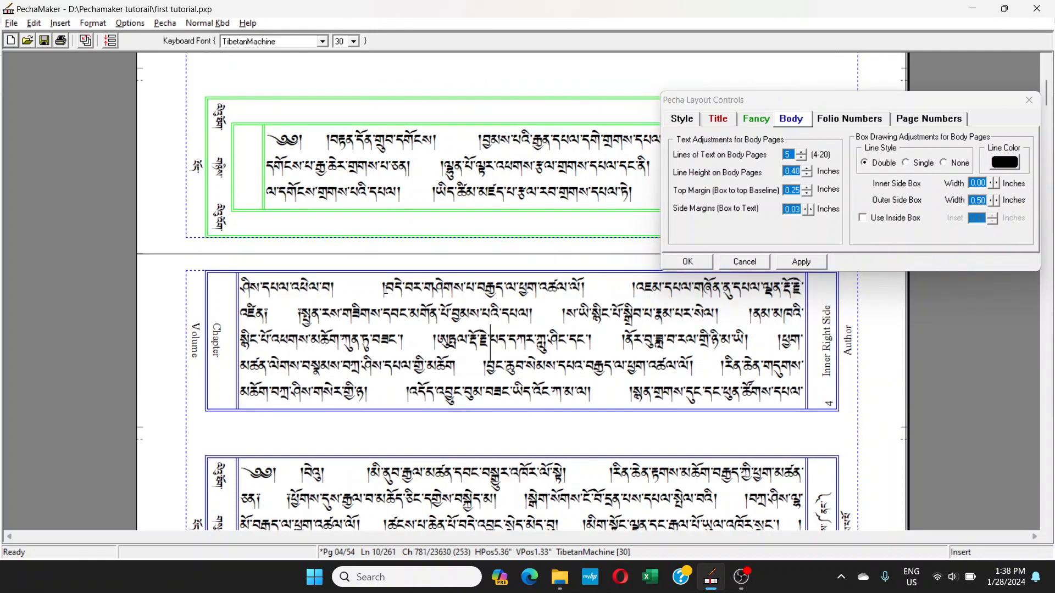
scroll(490, 291, down, 1)
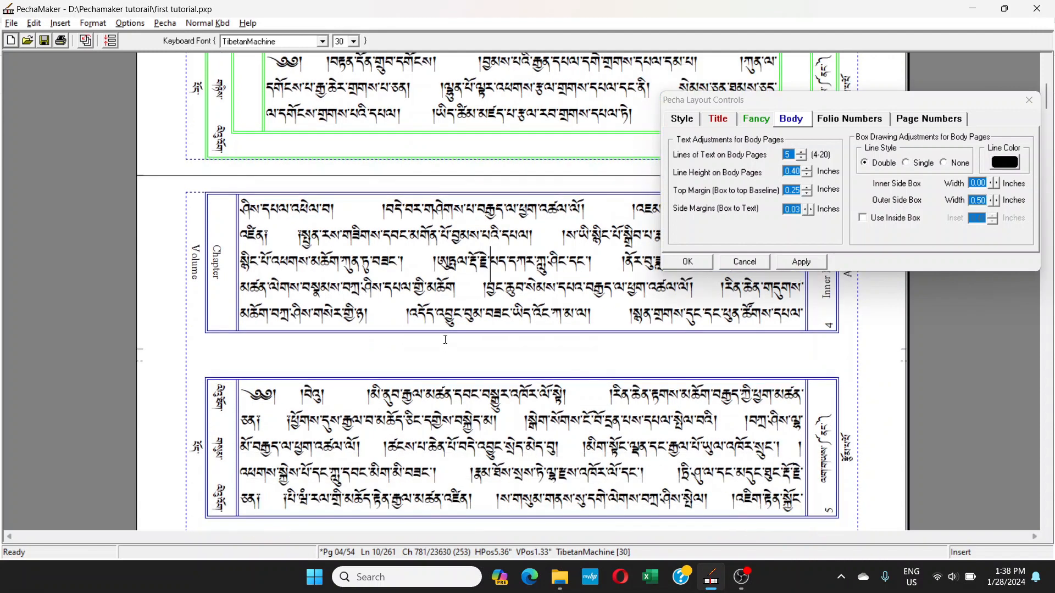
scroll(450, 263, up, 1)
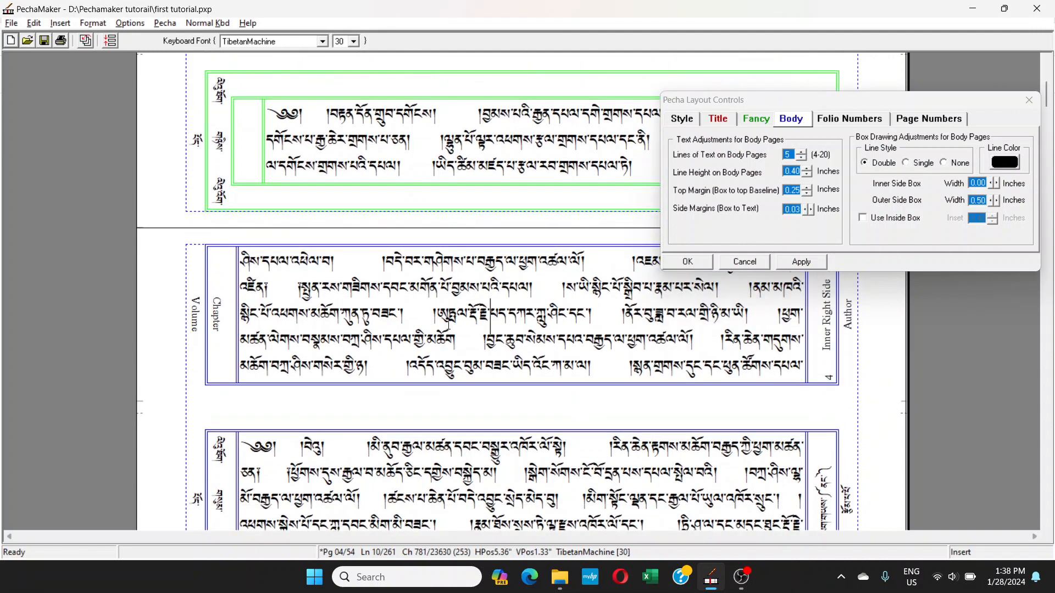
drag(451, 261, 457, 302)
click(400, 321)
scroll(506, 333, down, 2)
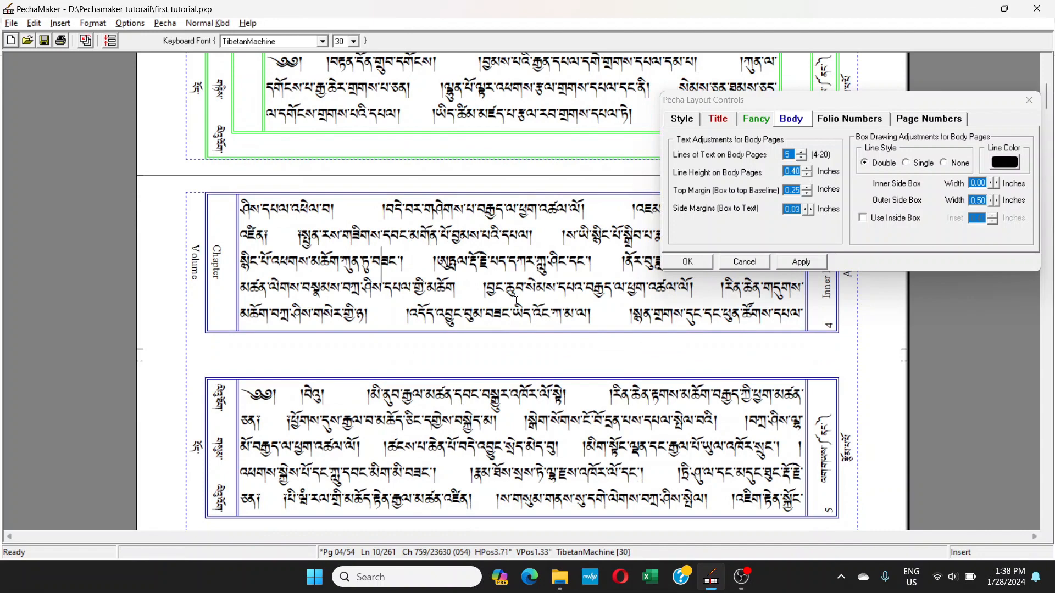
scroll(645, 341, down, 1)
scroll(645, 342, down, 9)
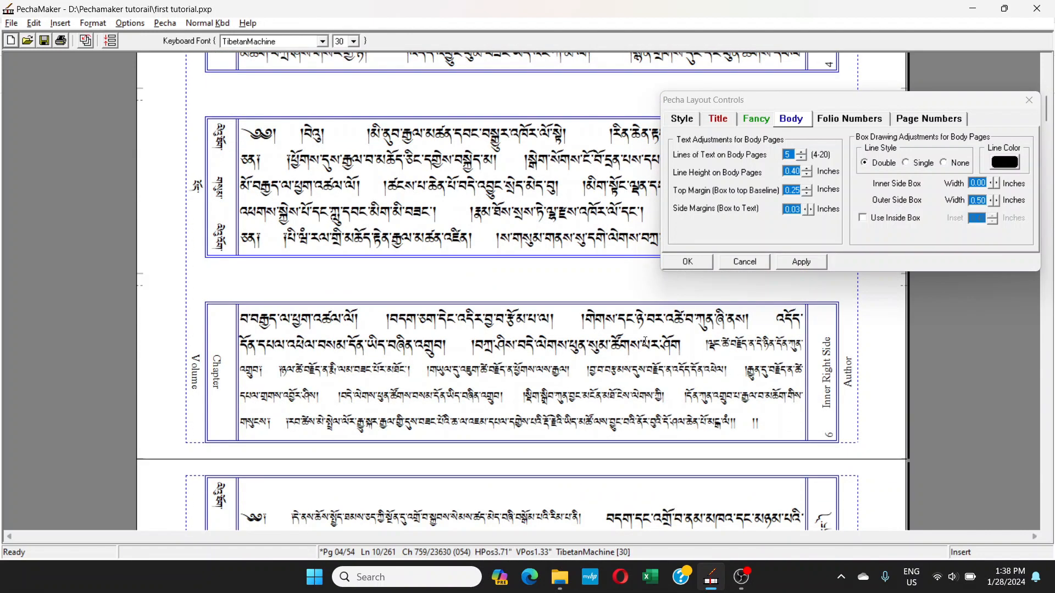
scroll(646, 341, down, 4)
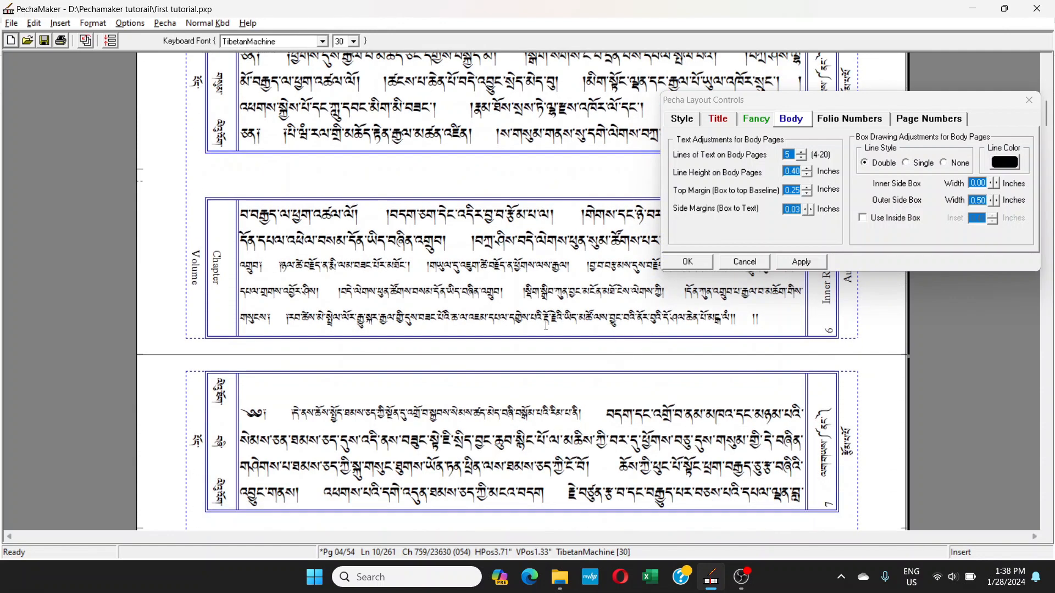
click(698, 260)
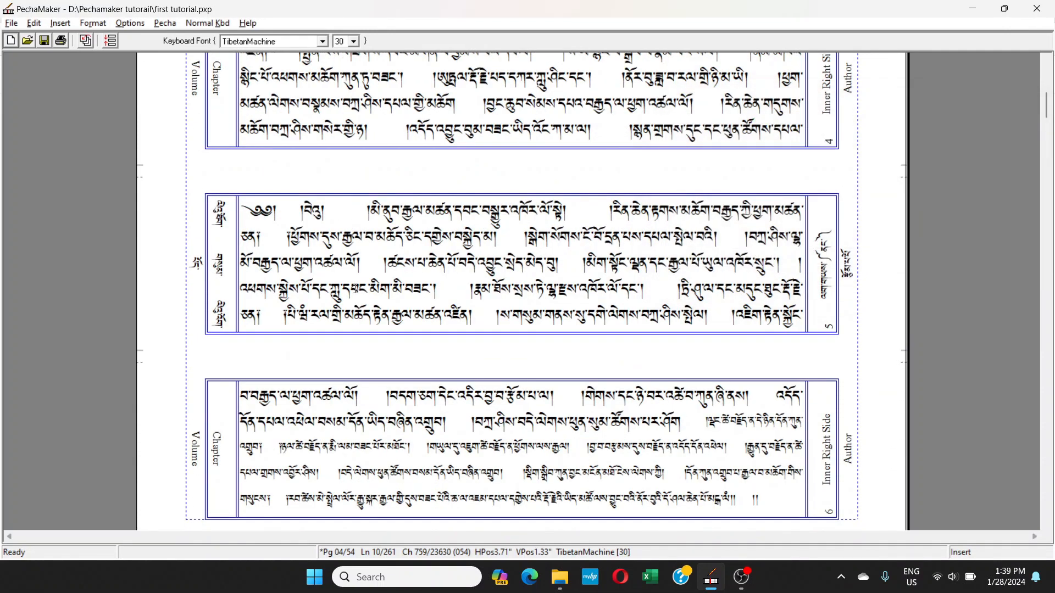
- Review the line heights across the Fancy and Body pages, comparing the large and small text on page 6
scroll(355, 290, up, 2)
scroll(354, 289, up, 14)
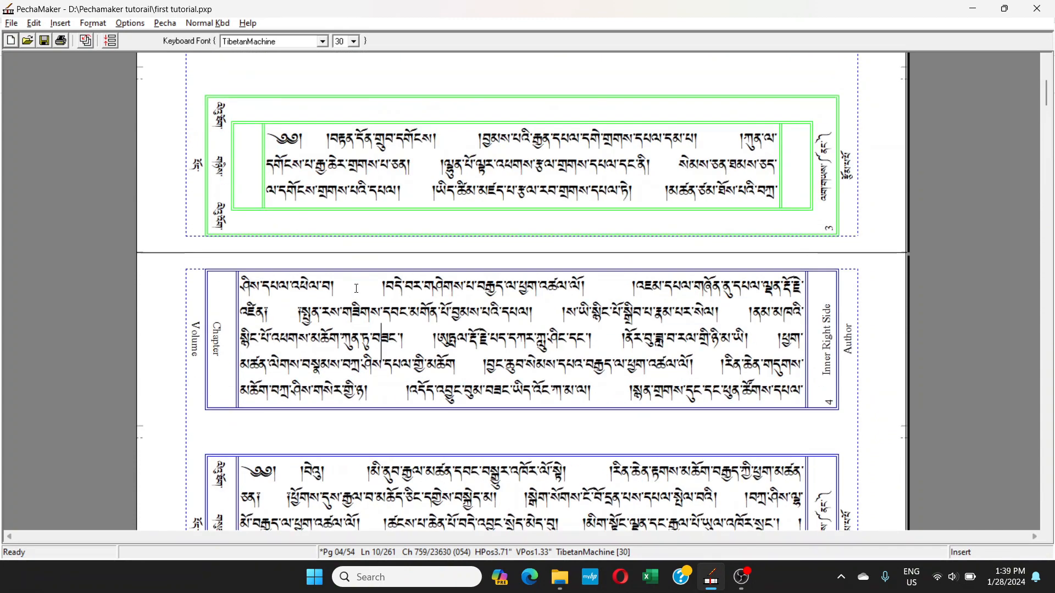
scroll(356, 288, up, 5)
scroll(356, 288, down, 7)
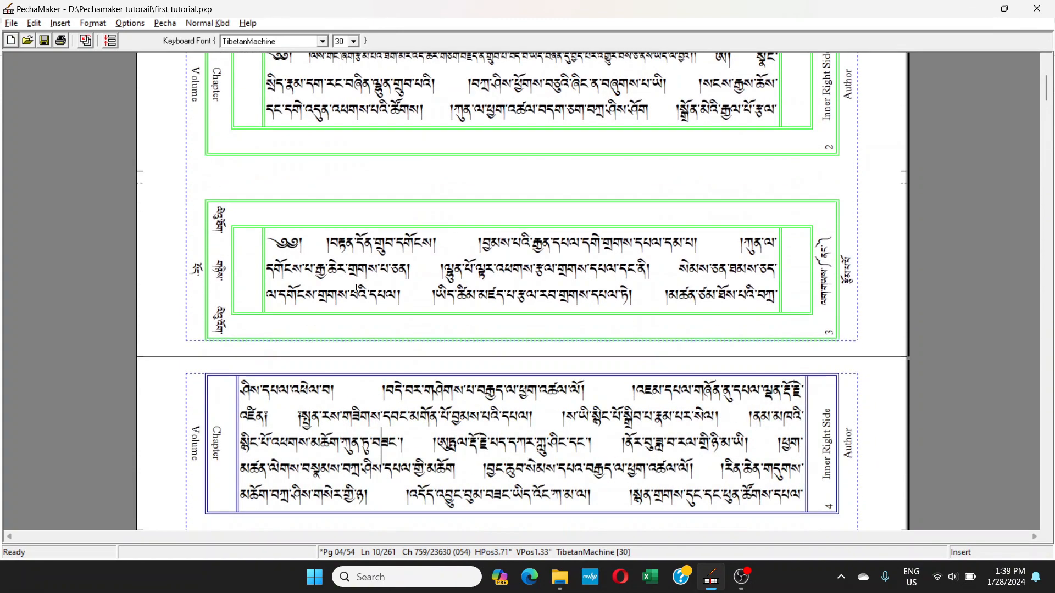
scroll(356, 288, down, 4)
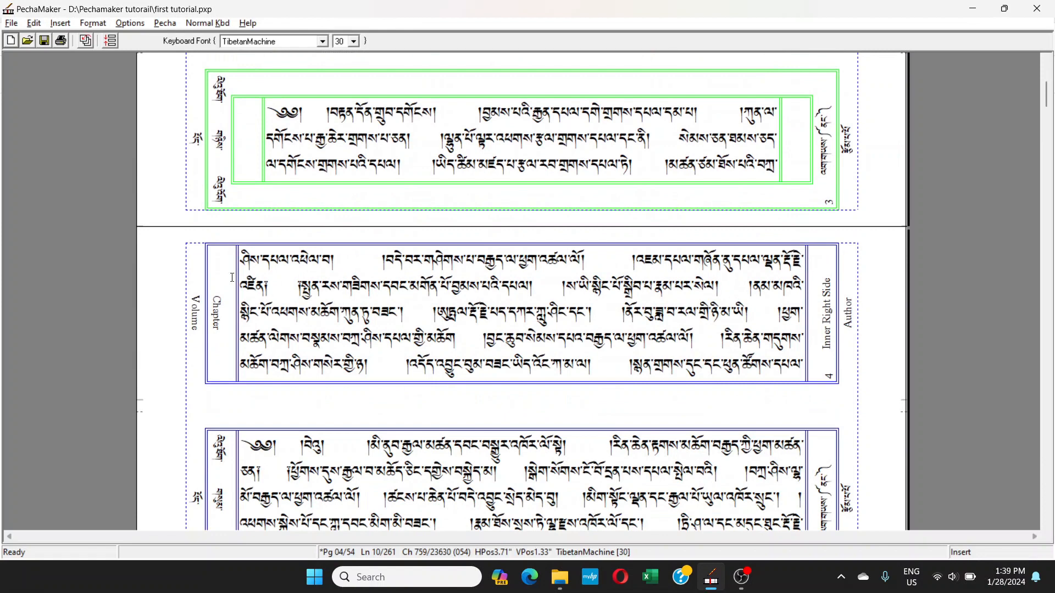
scroll(252, 261, down, 3)
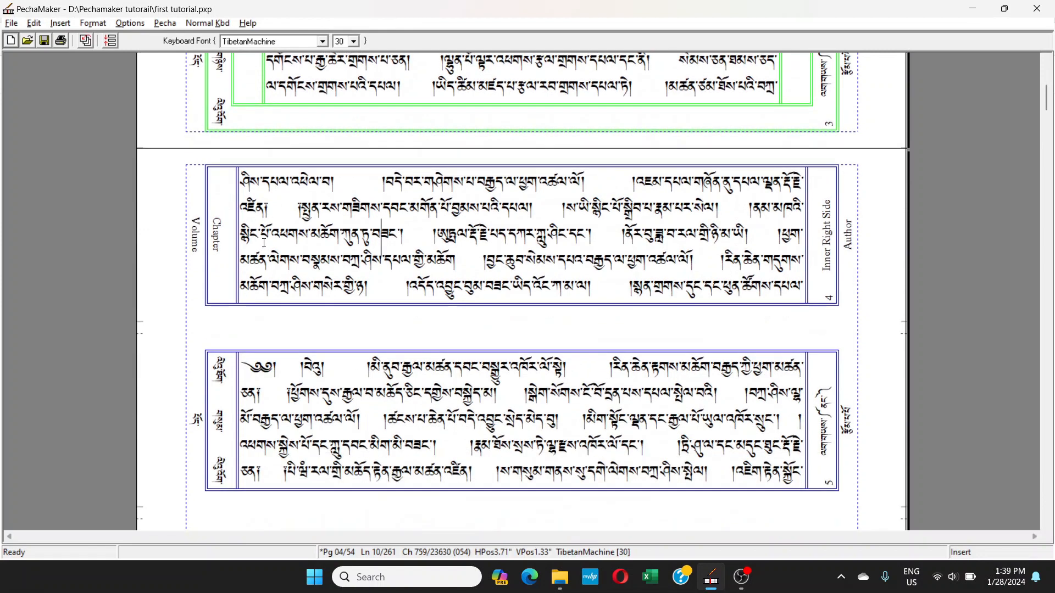
scroll(369, 291, down, 4)
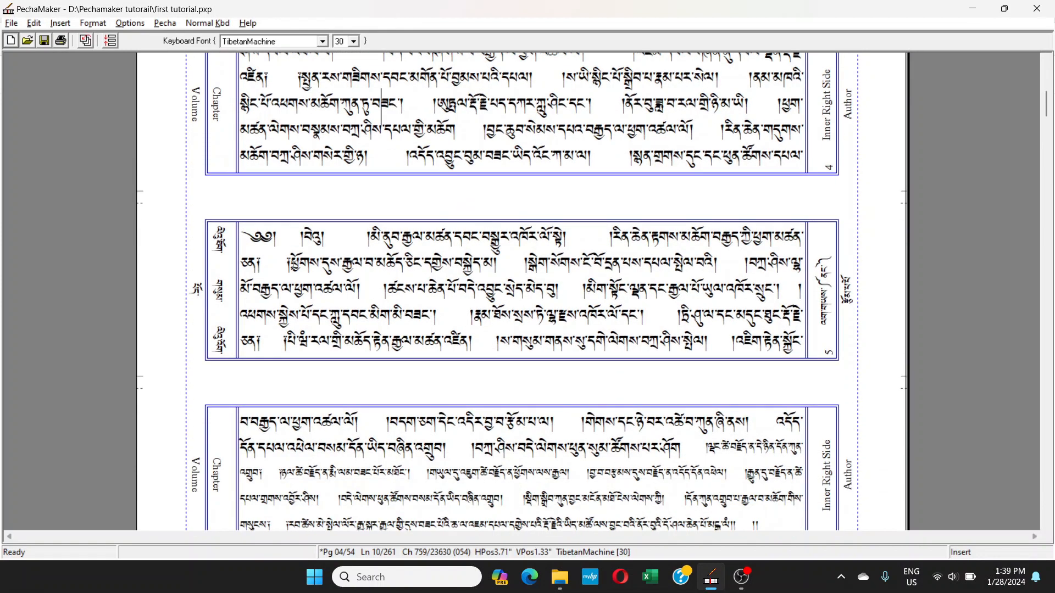
scroll(293, 265, up, 2)
scroll(293, 265, down, 8)
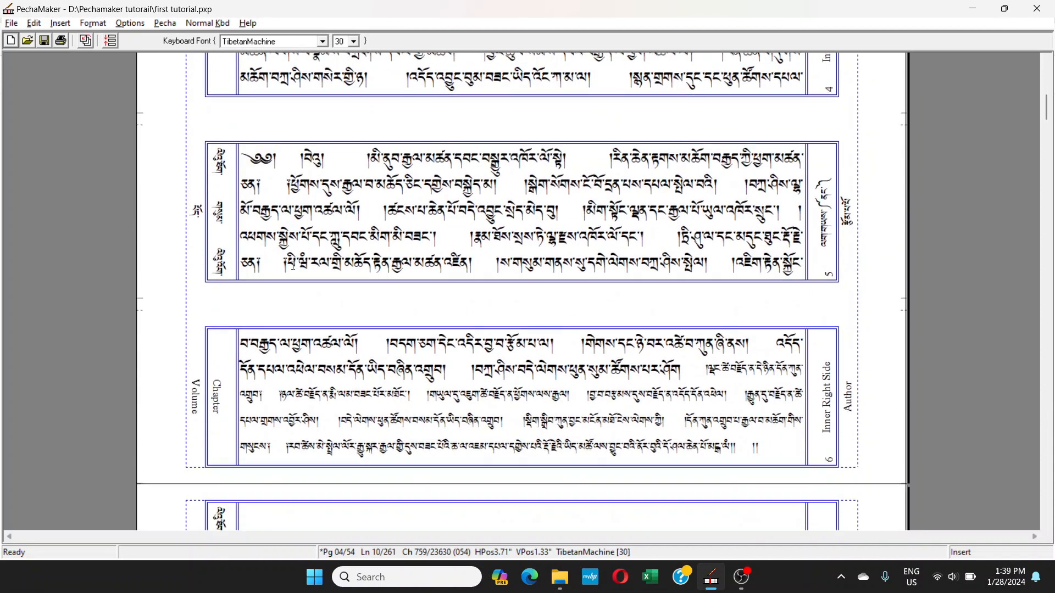
click(323, 282)
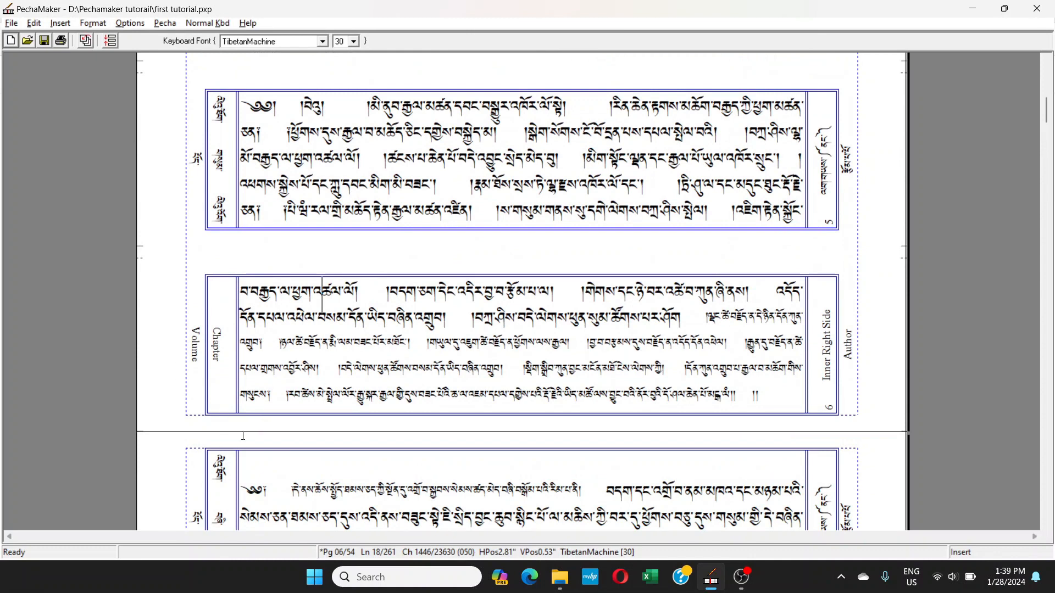
scroll(244, 438, down, 1)
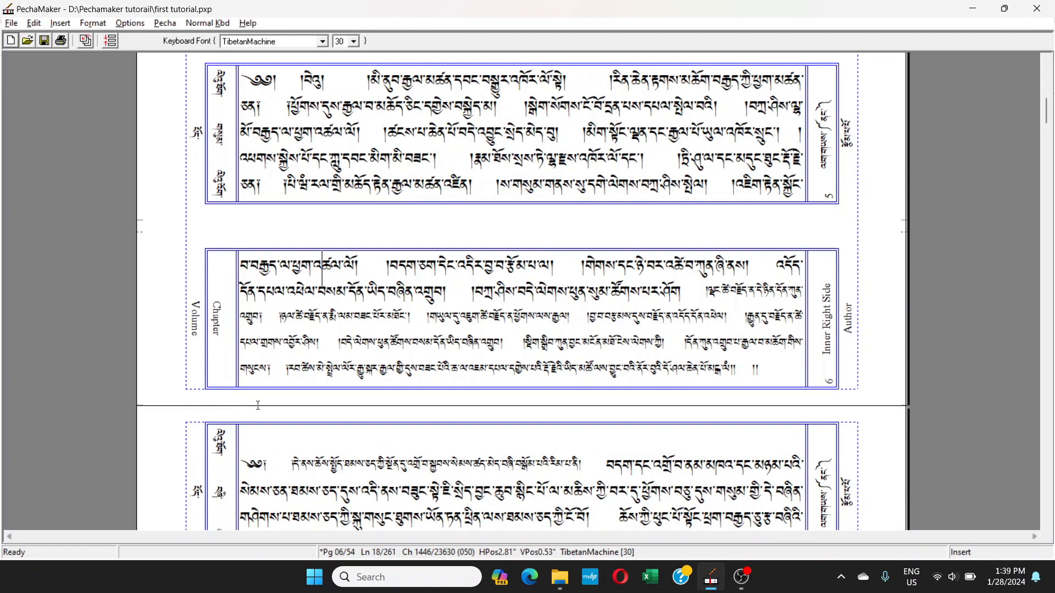
click(258, 405)
- Set the top and bottom page margins to 0.30 inches in the page setup
click(11, 23)
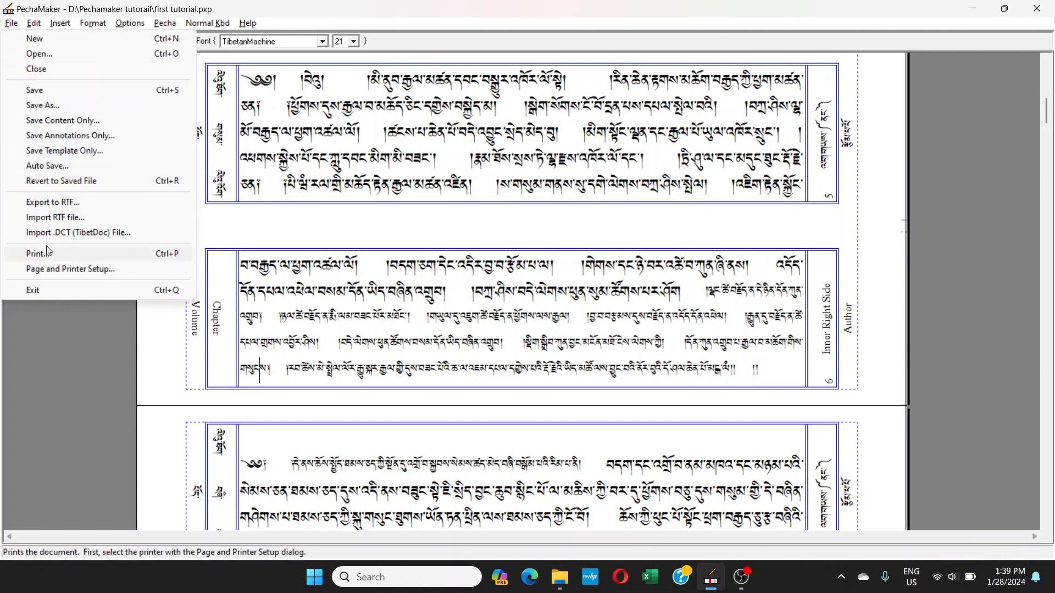
click(48, 269)
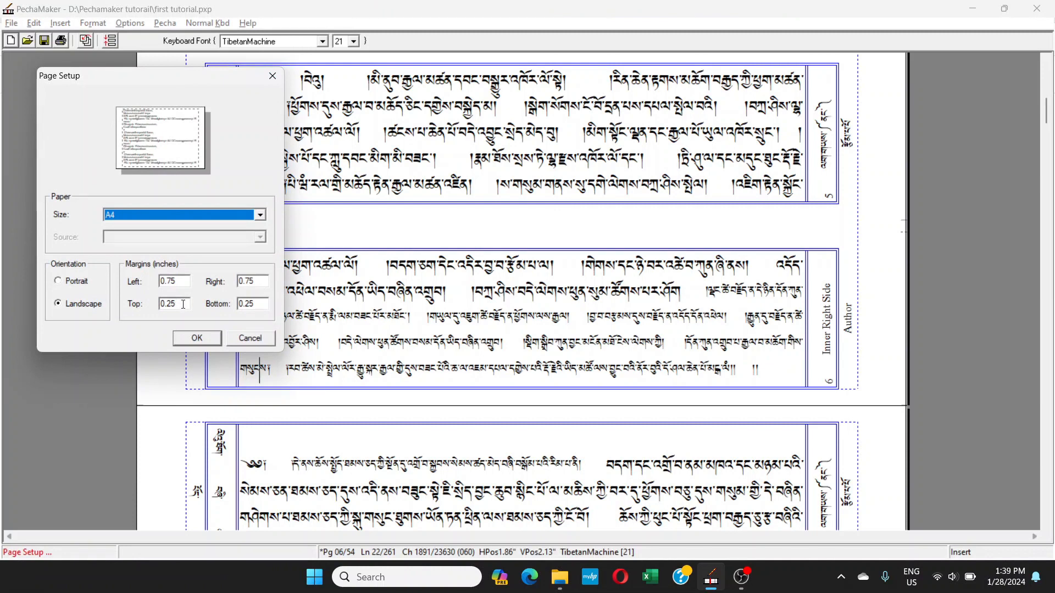
click(183, 304)
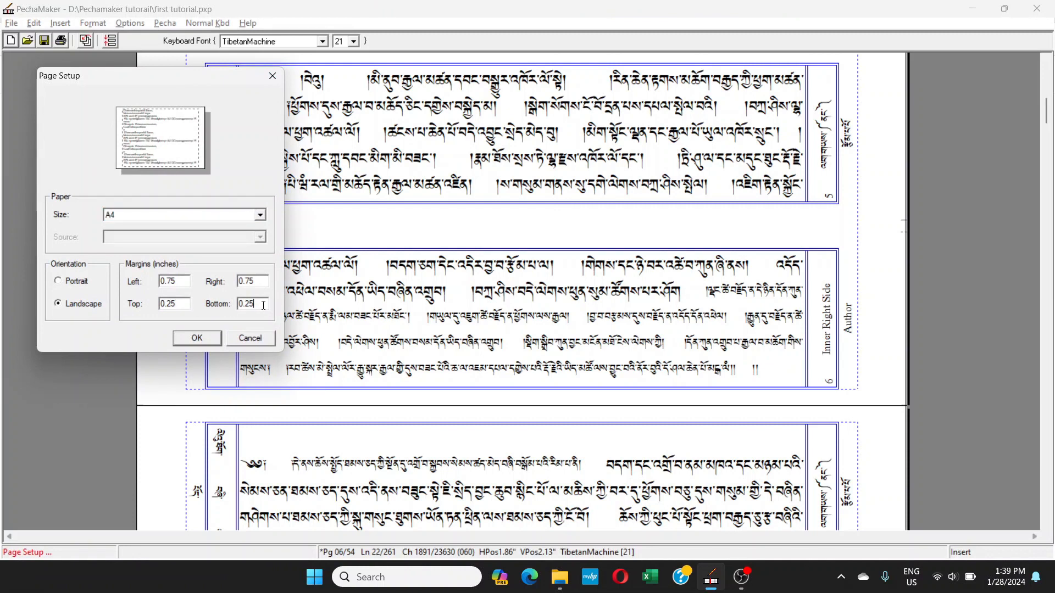
click(181, 305)
key(BackSpace)
text(30)
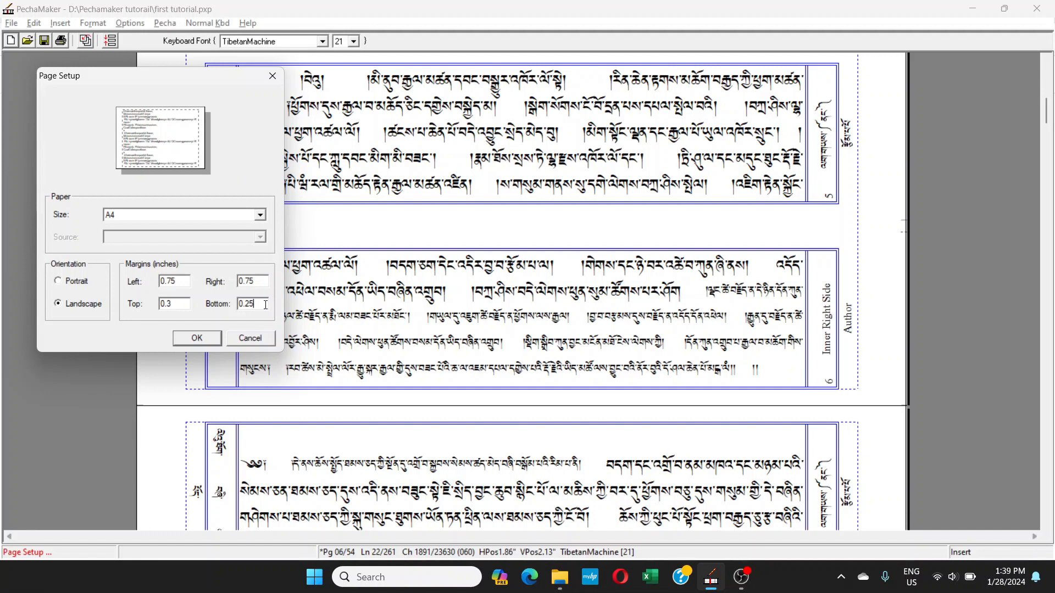
key(BackSpace)
key(BackSpace)
text(30)
click(197, 338)
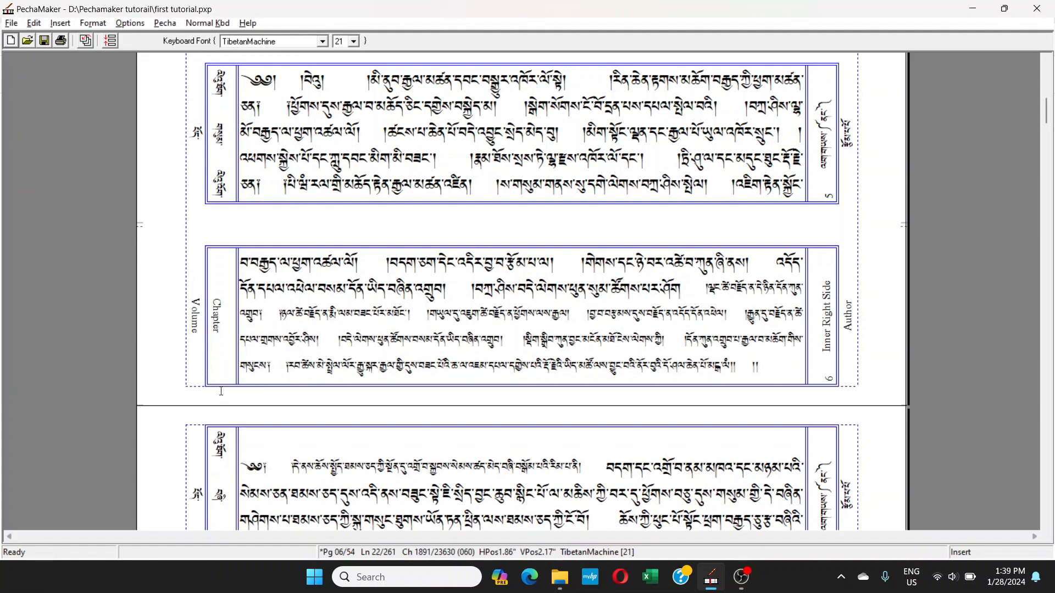
- Check the gaps and the small edge marks between Body pages 4, 5 and 6
scroll(221, 391, up, 7)
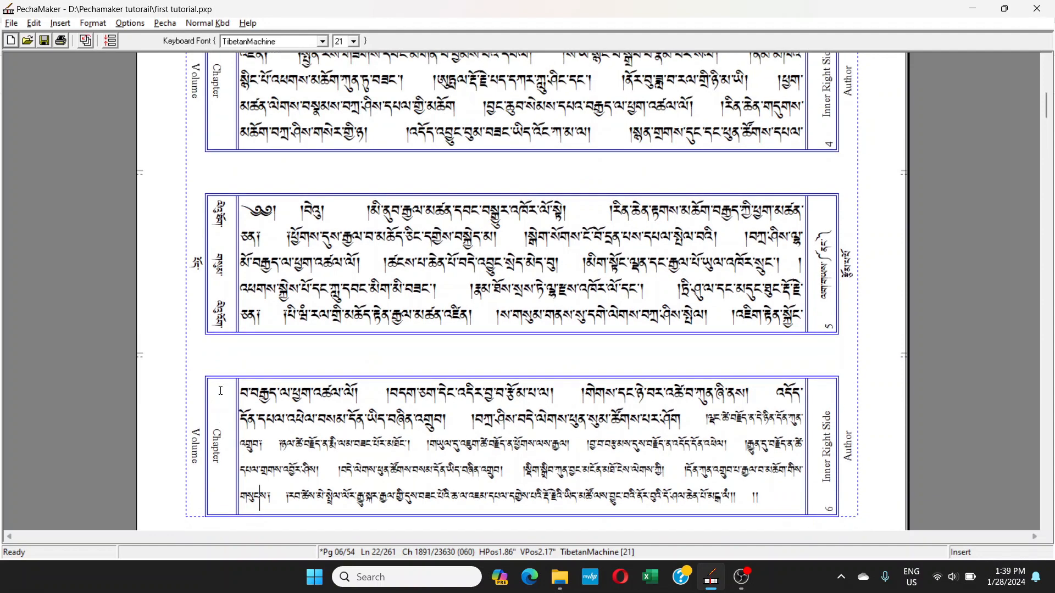
scroll(221, 391, up, 2)
scroll(221, 386, up, 3)
scroll(221, 387, down, 2)
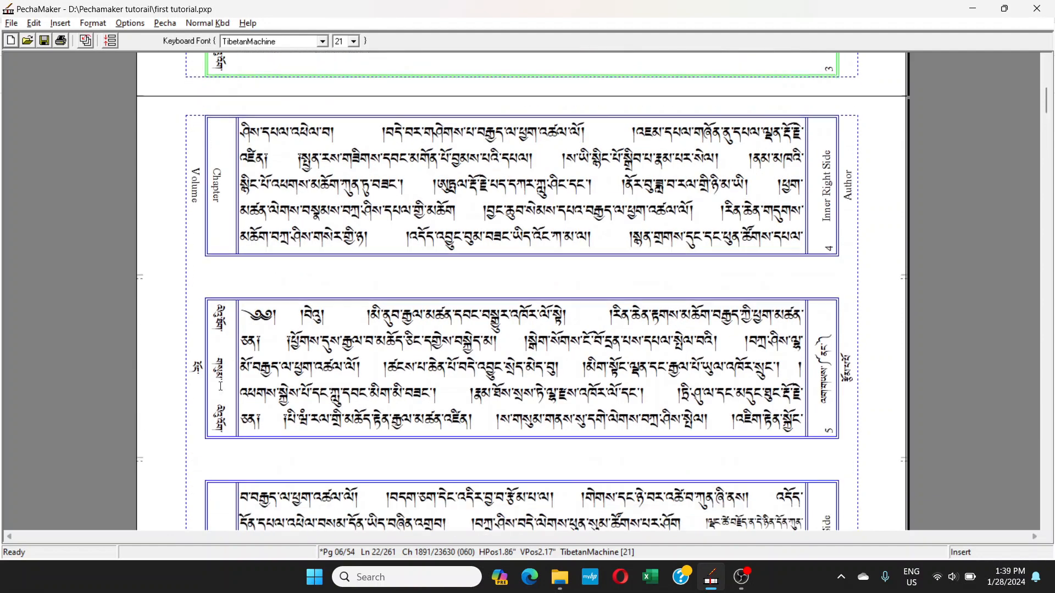
scroll(221, 386, down, 9)
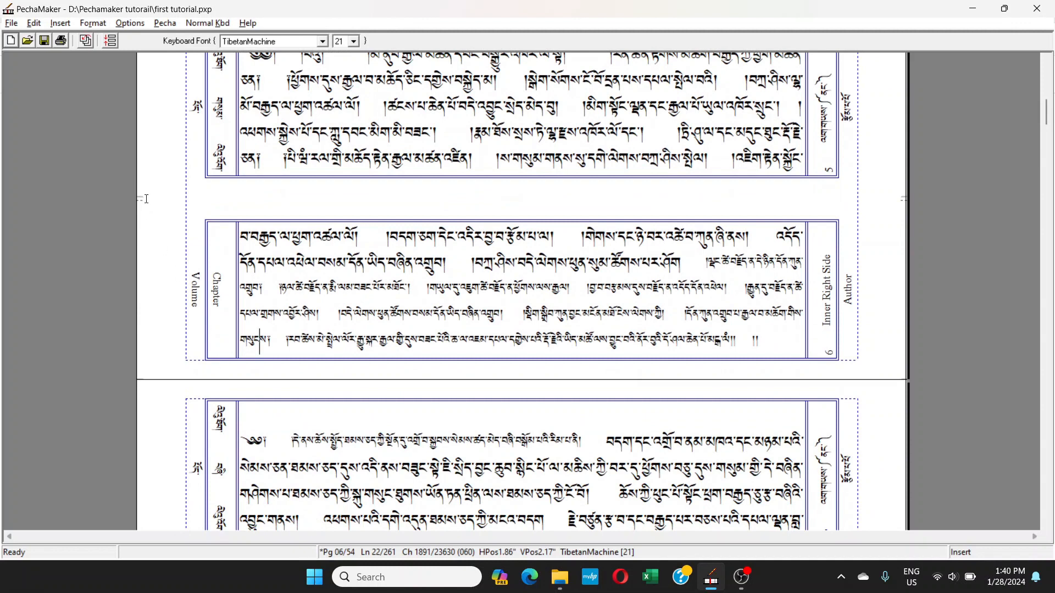
click(139, 197)
scroll(154, 231, up, 2)
scroll(147, 250, up, 2)
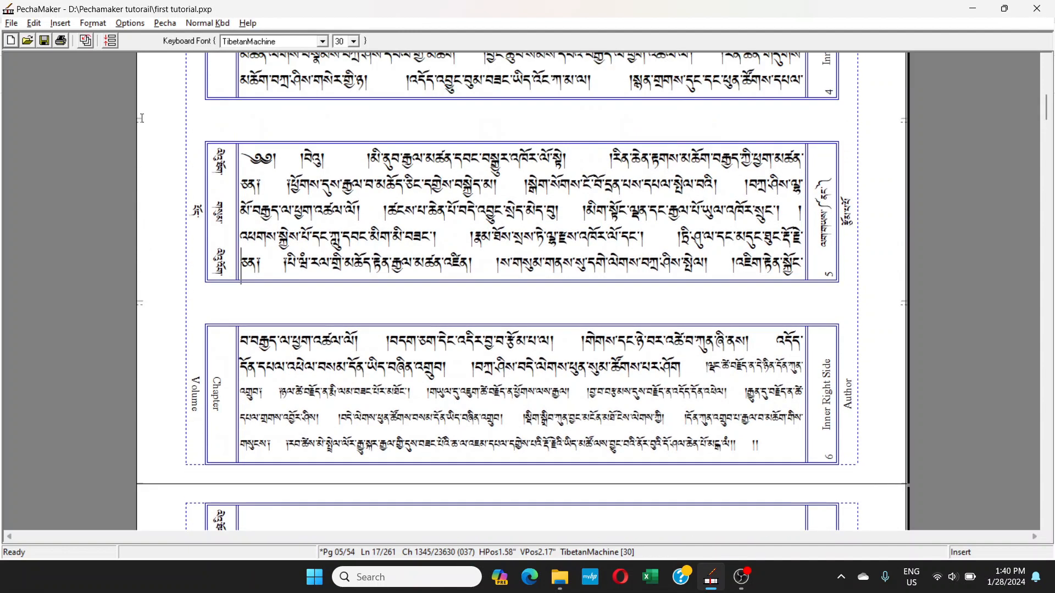
scroll(154, 242, up, 4)
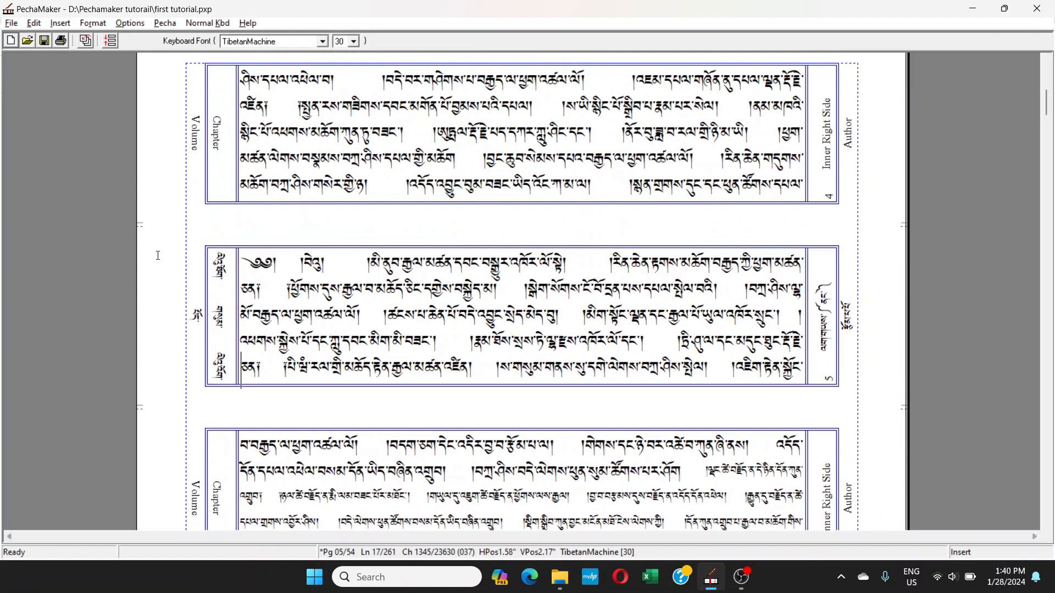
scroll(158, 255, up, 2)
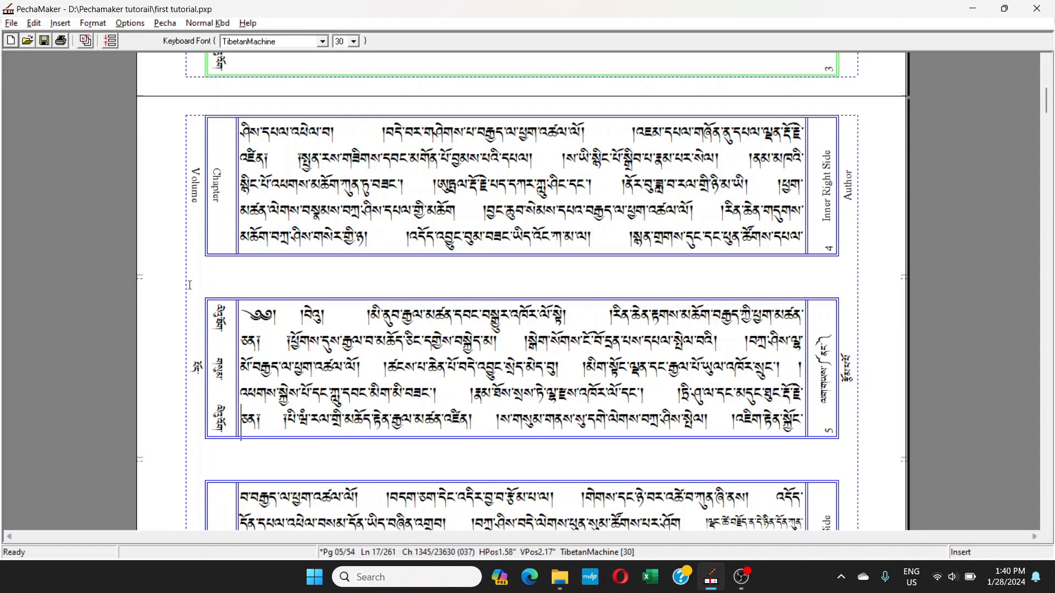
- Highlight text blocks on pages 4 and 5 to compare their placement around the edge mark between them
drag(281, 204, 438, 249)
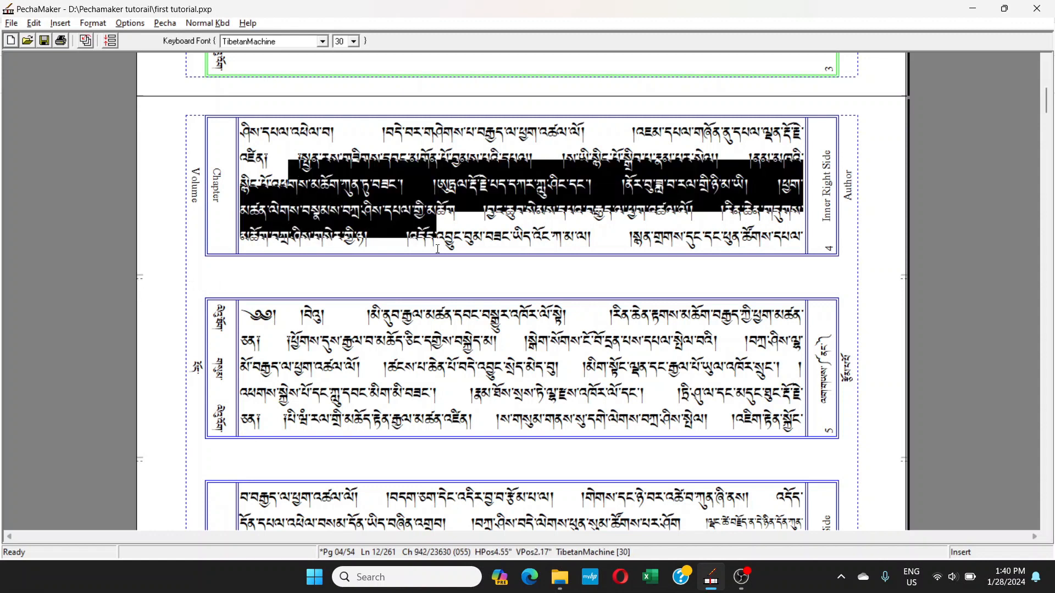
drag(351, 346, 489, 407)
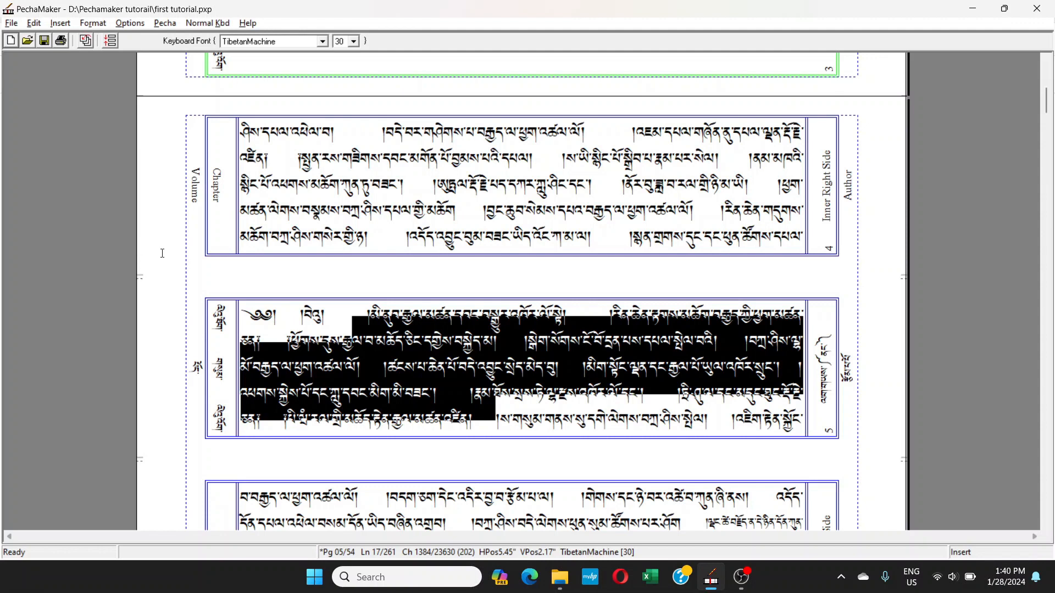
click(146, 280)
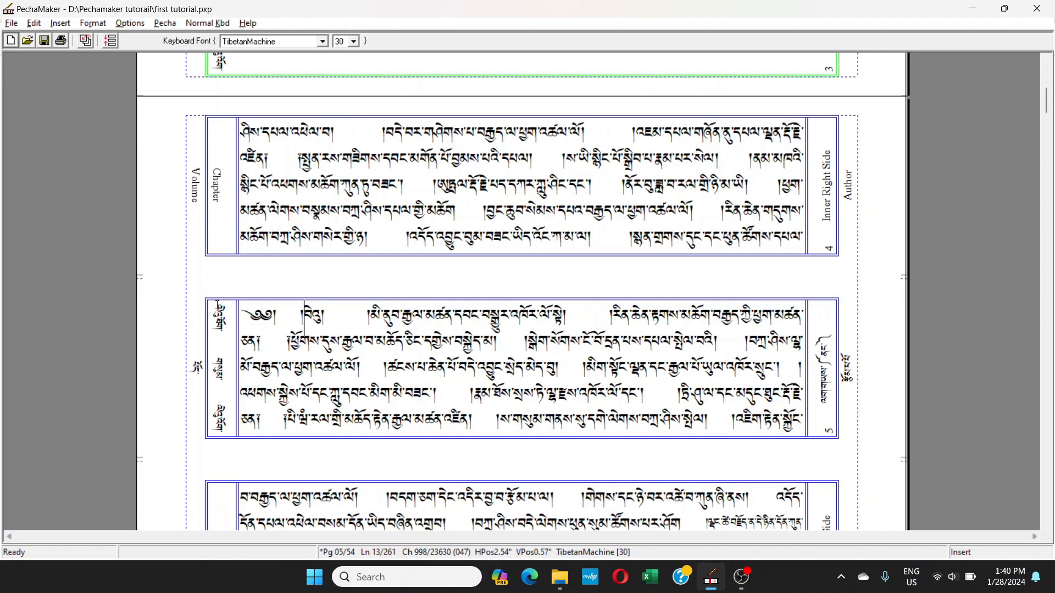
drag(304, 316, 448, 394)
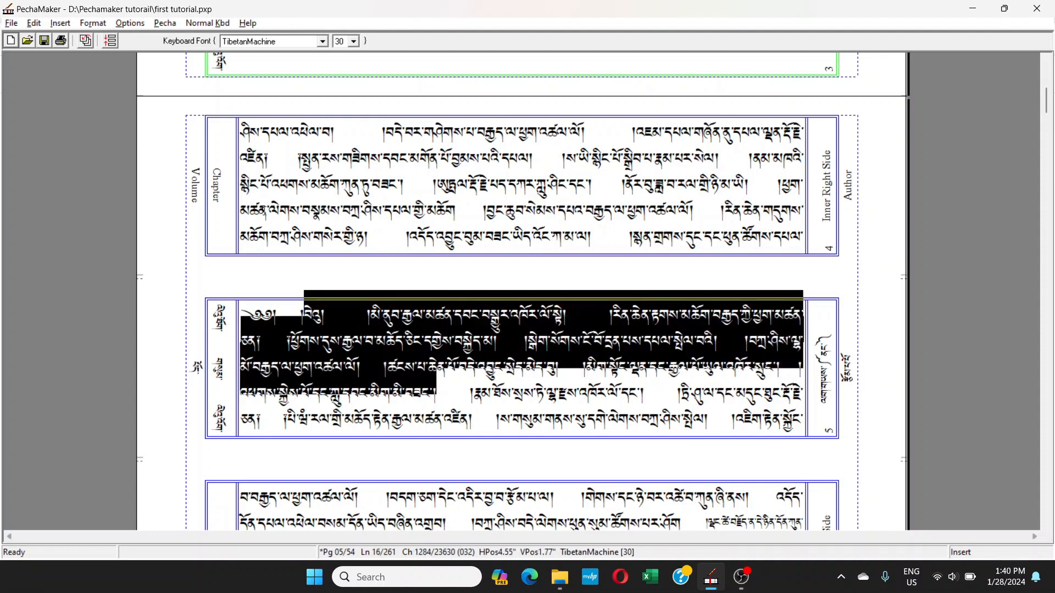
- Set the top and bottom page margins to 0.33 inches and check the edge marks between pages 4 and 5
click(11, 23)
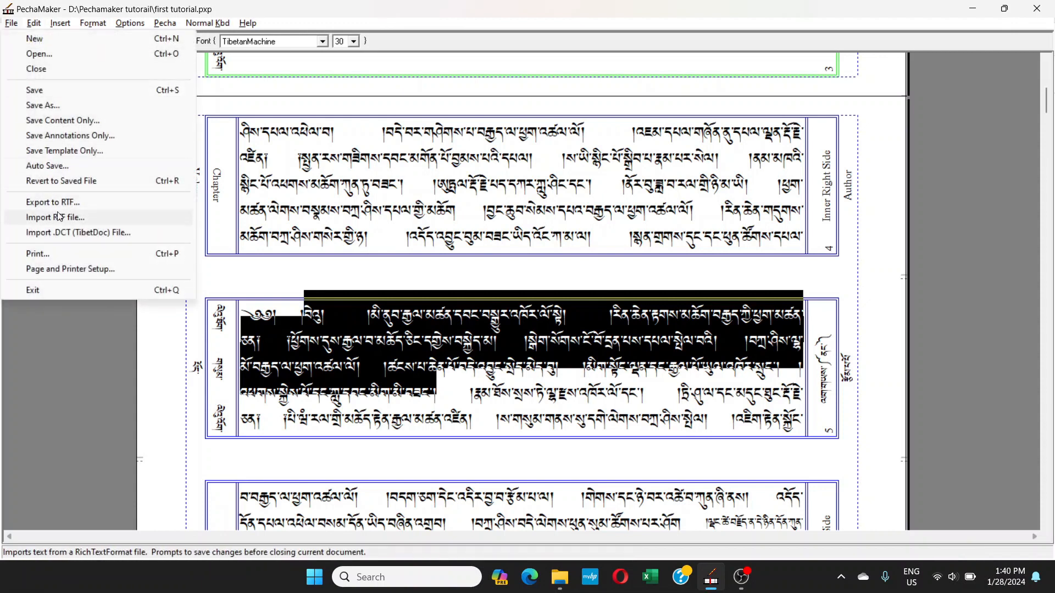
click(79, 269)
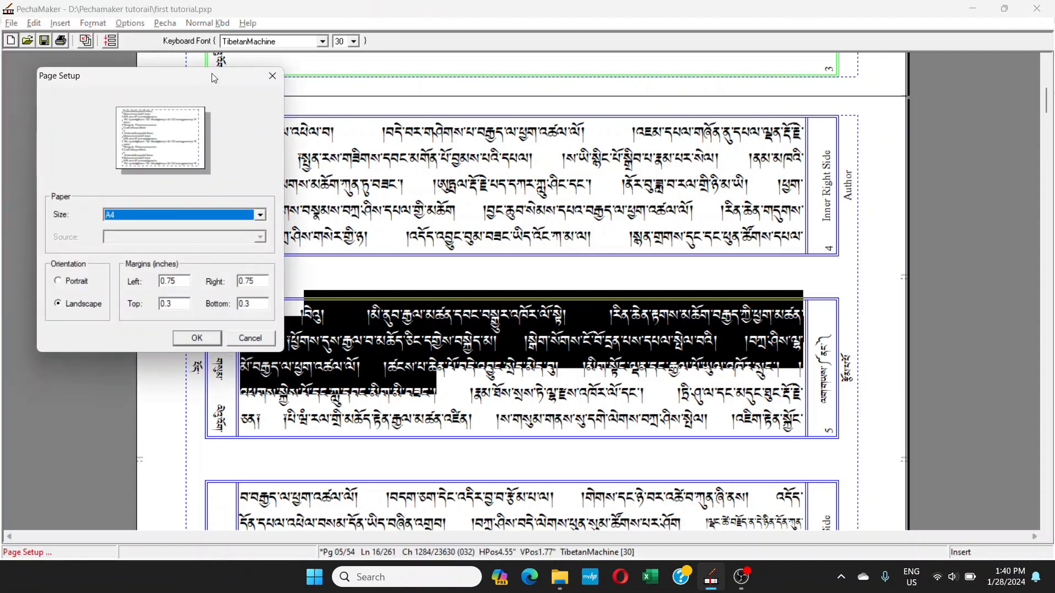
drag(214, 78, 703, 87)
click(671, 316)
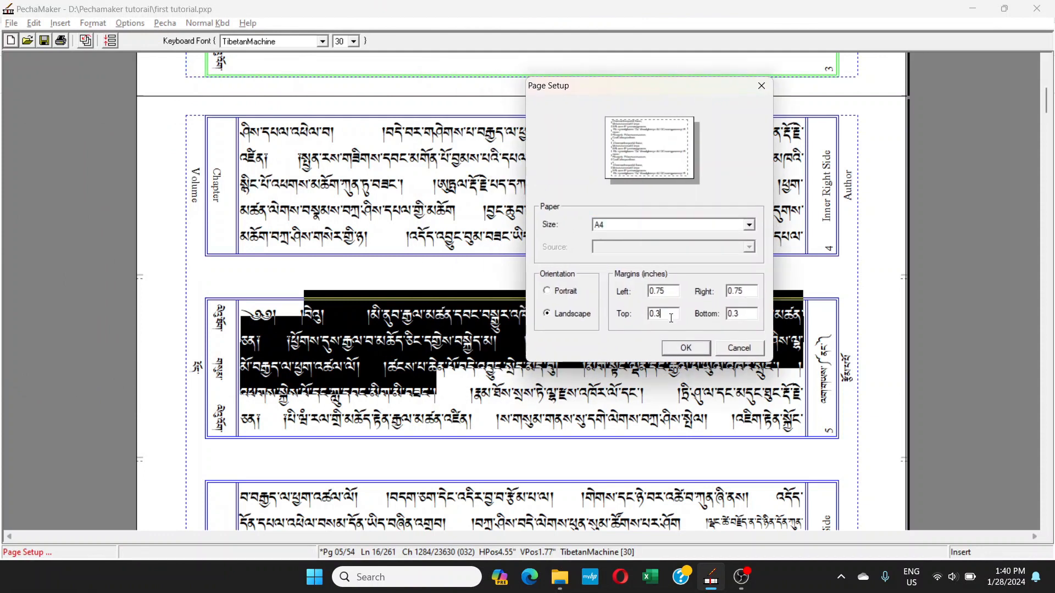
text(3)
click(686, 350)
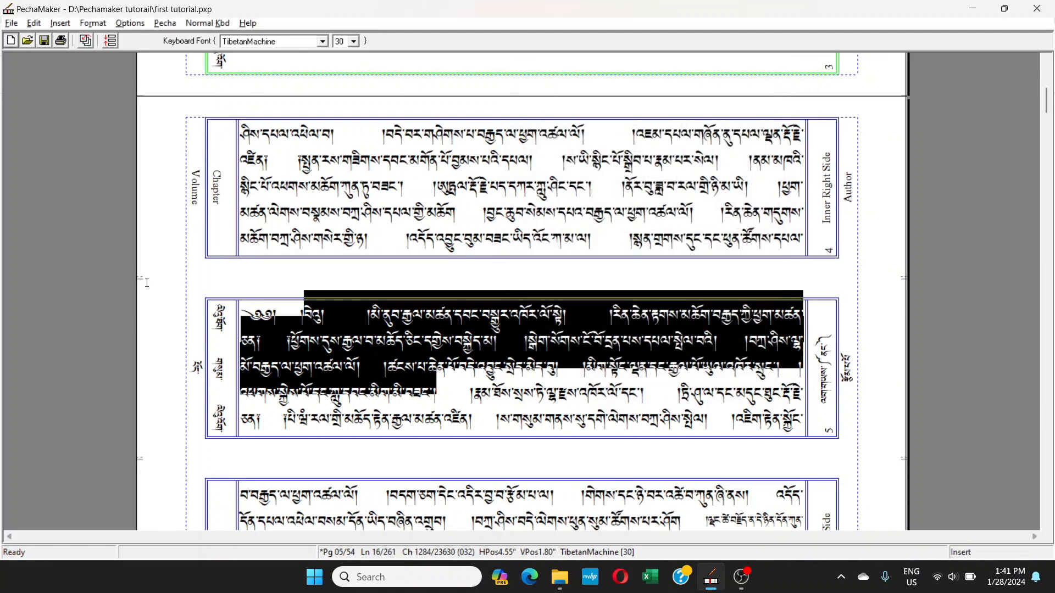
click(261, 329)
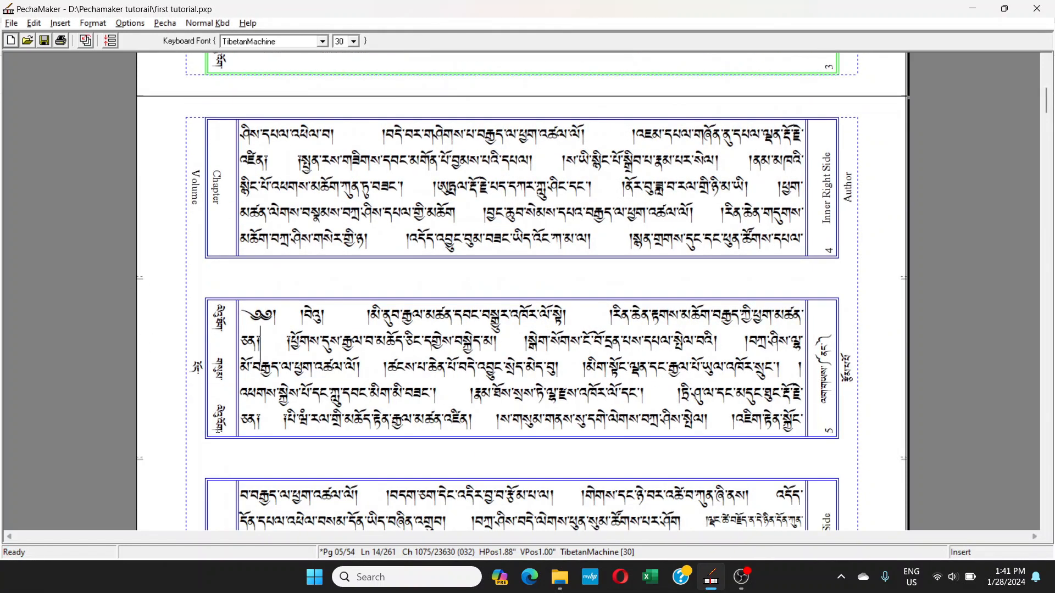
scroll(151, 480, down, 1)
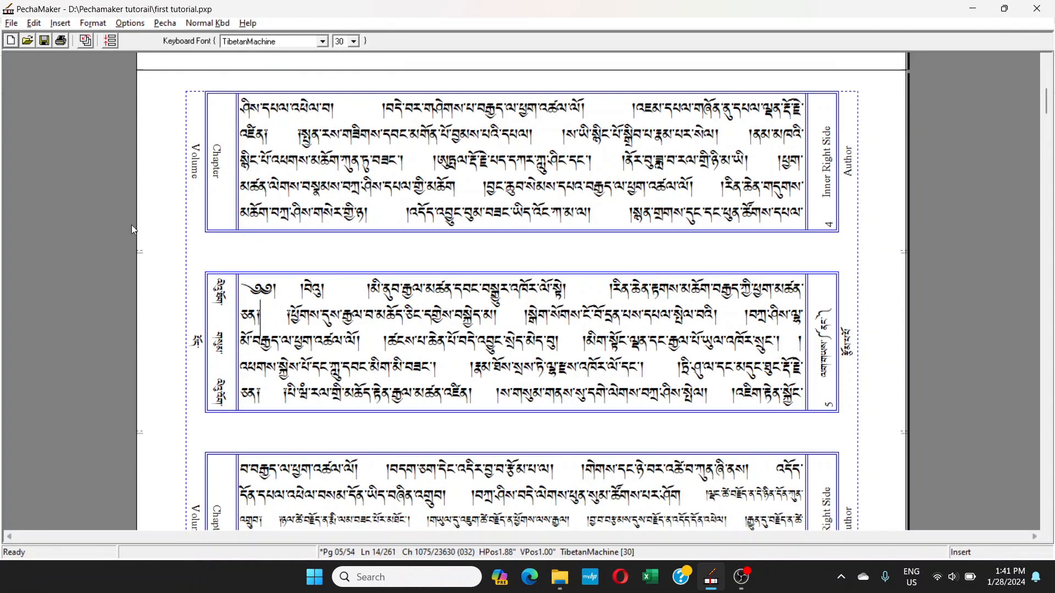
- Raise the top and bottom page margins to 0.35 inches
click(11, 23)
click(55, 271)
click(179, 300)
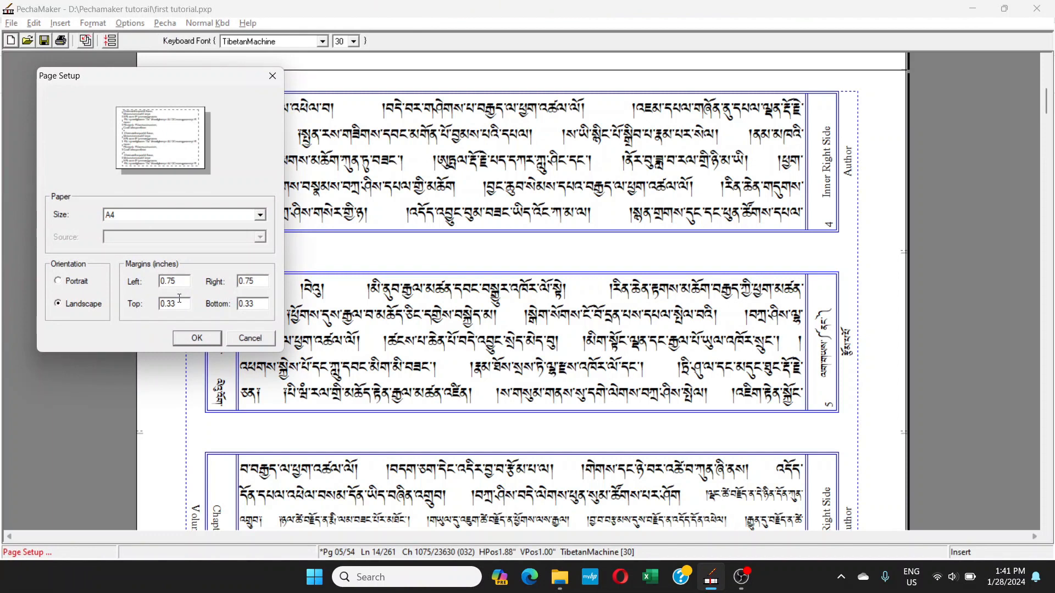
key(BackSpace)
text(5)
key(Tab)
key(Right)
key(BackSpace)
text(5)
click(184, 336)
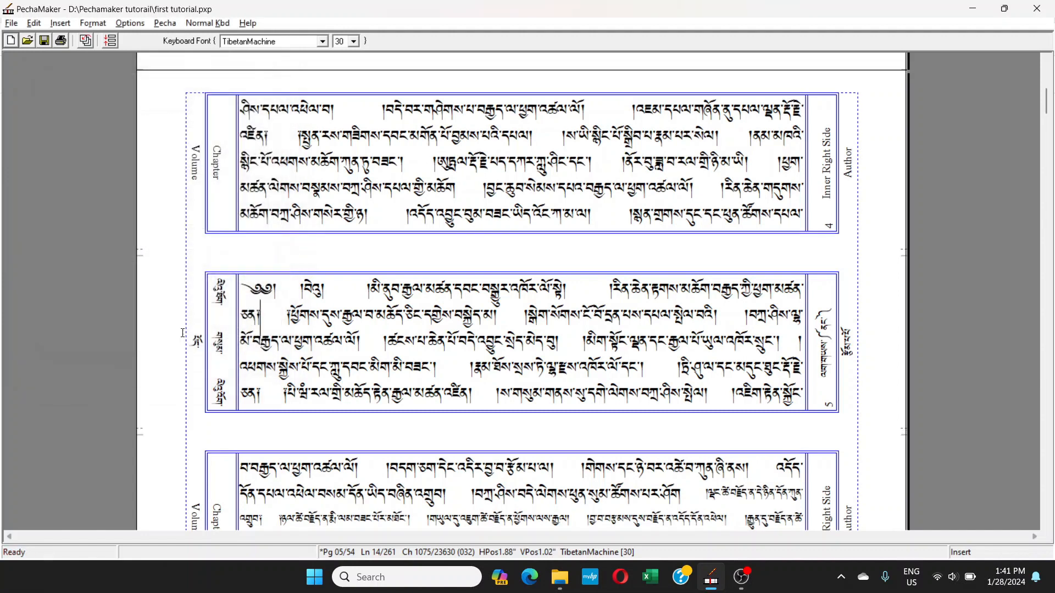
- Adjust the top and bottom page margins to 0.34 inches
click(11, 23)
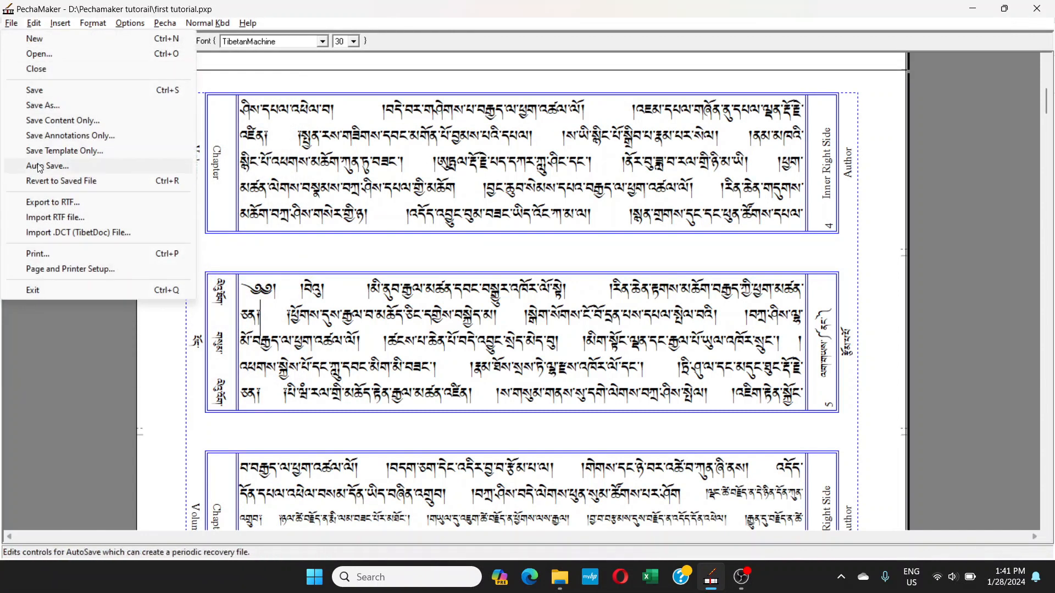
click(79, 269)
click(180, 304)
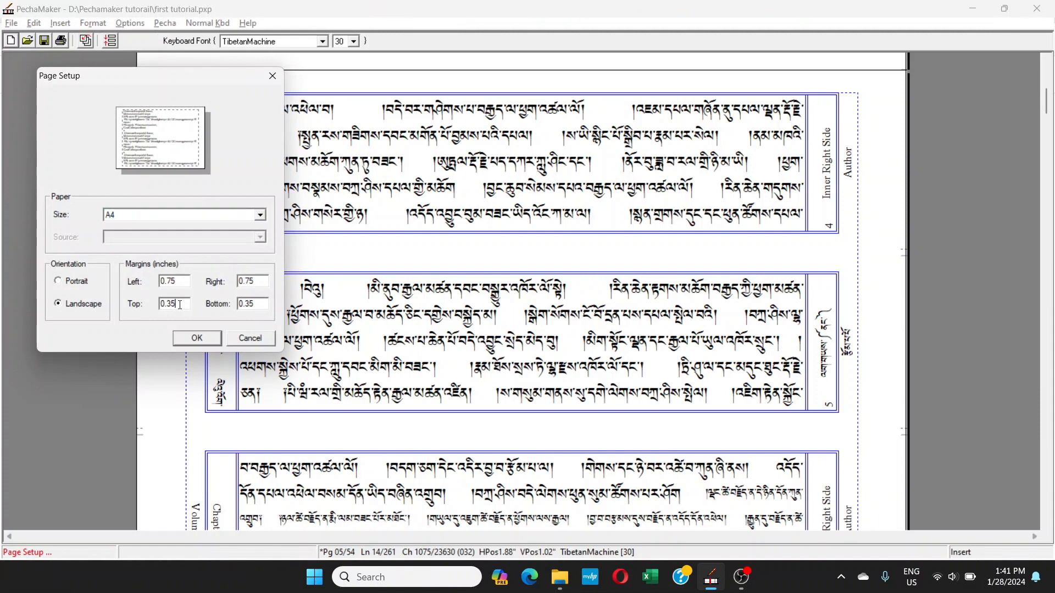
text(4)
key(Tab)
key(End)
click(198, 337)
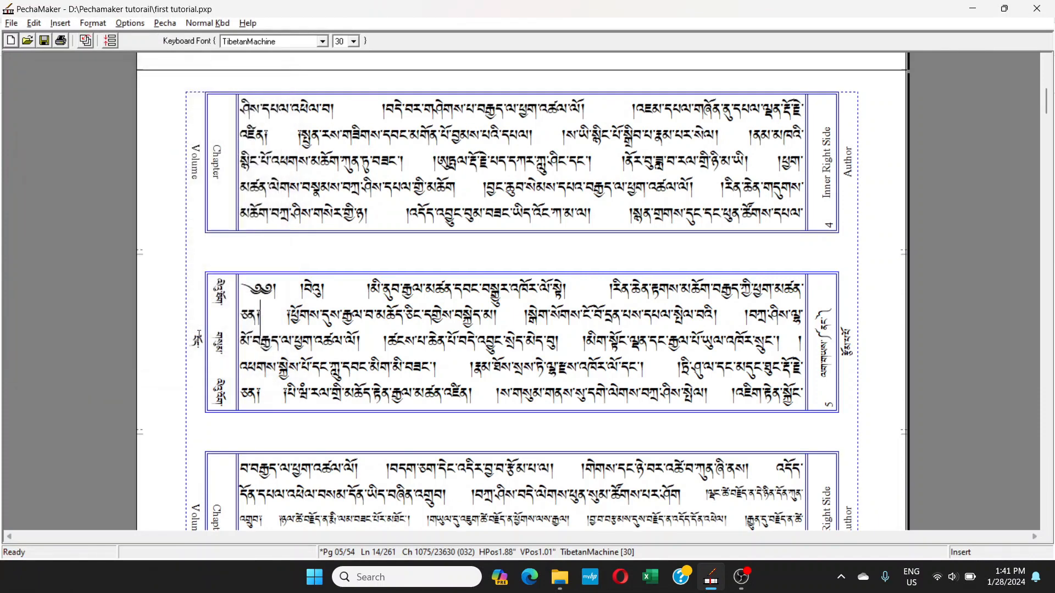
- Reduce the top and bottom page margins to 0.27 inches
click(11, 23)
click(53, 268)
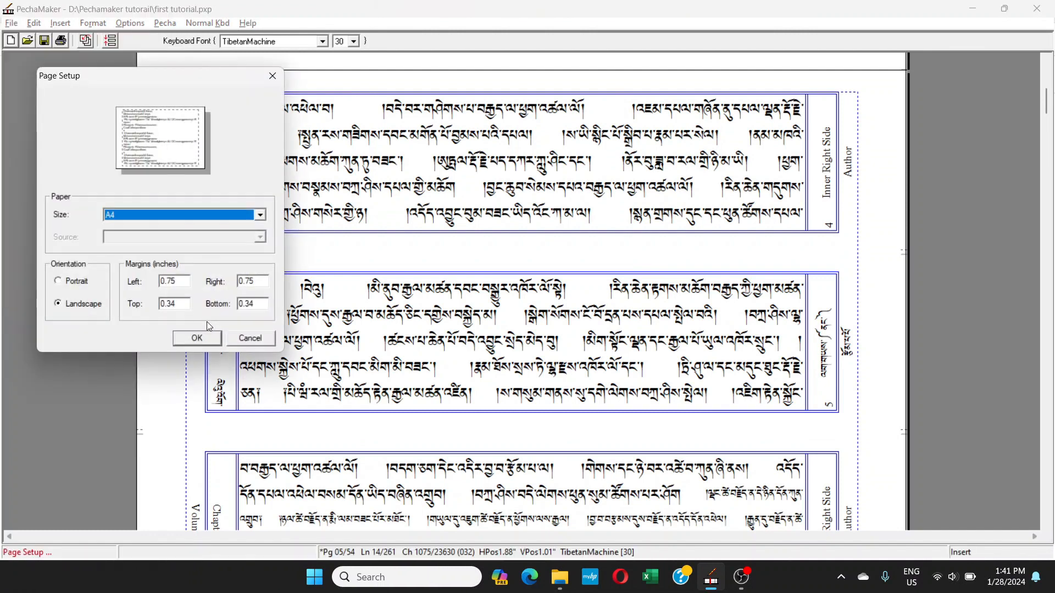
click(186, 304)
key(BackSpace)
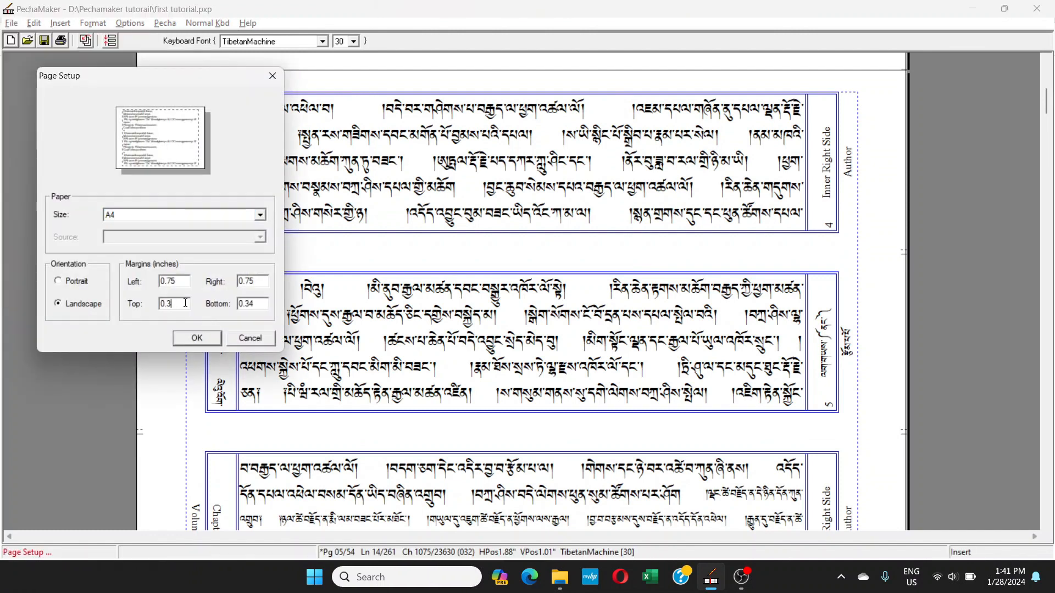
key(BackSpace)
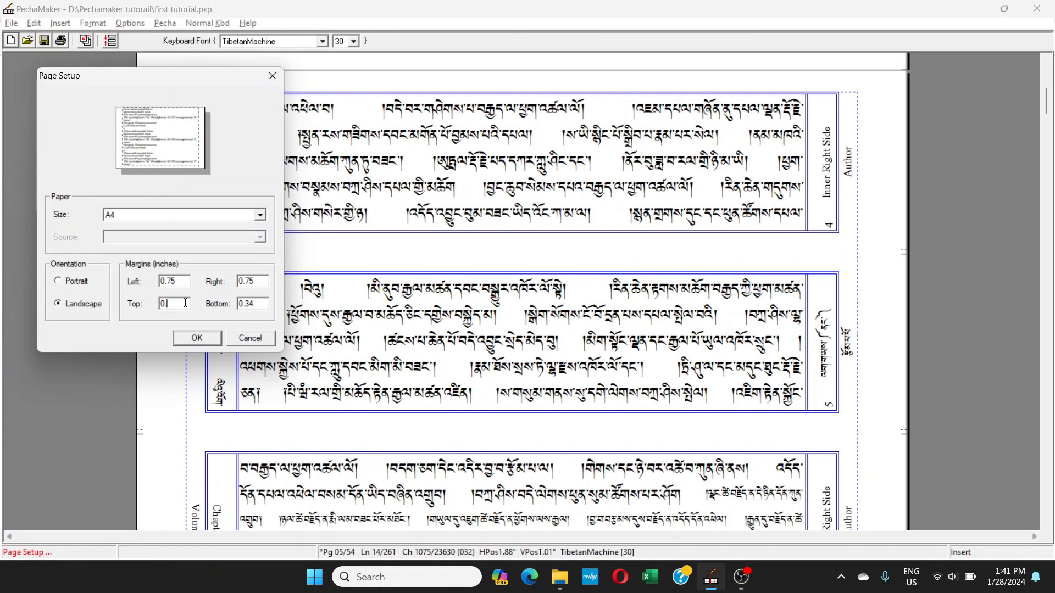
text(27)
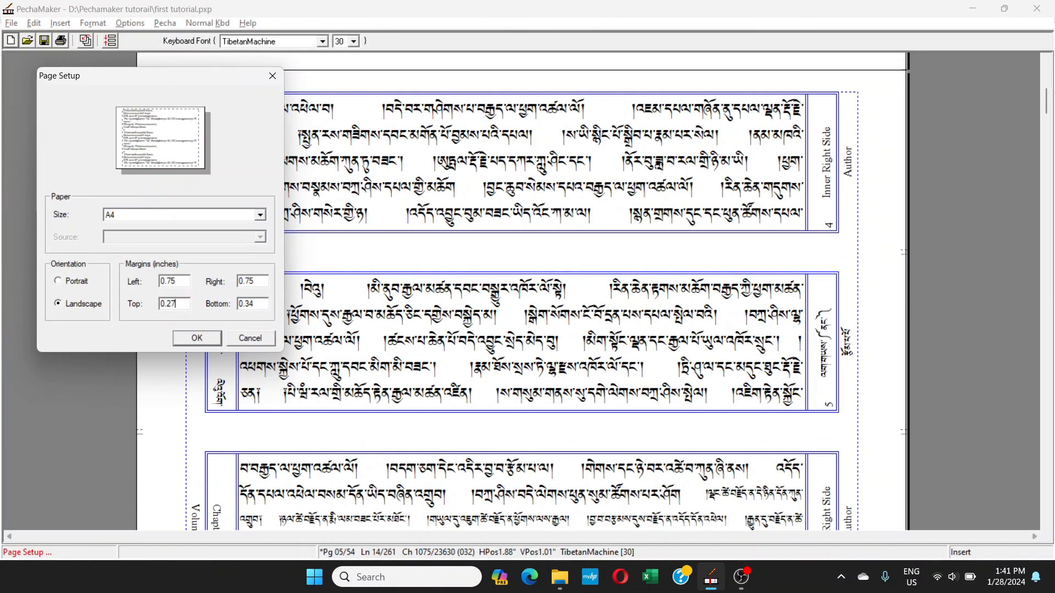
key(Tab)
key(BackSpace)
text(27)
click(200, 342)
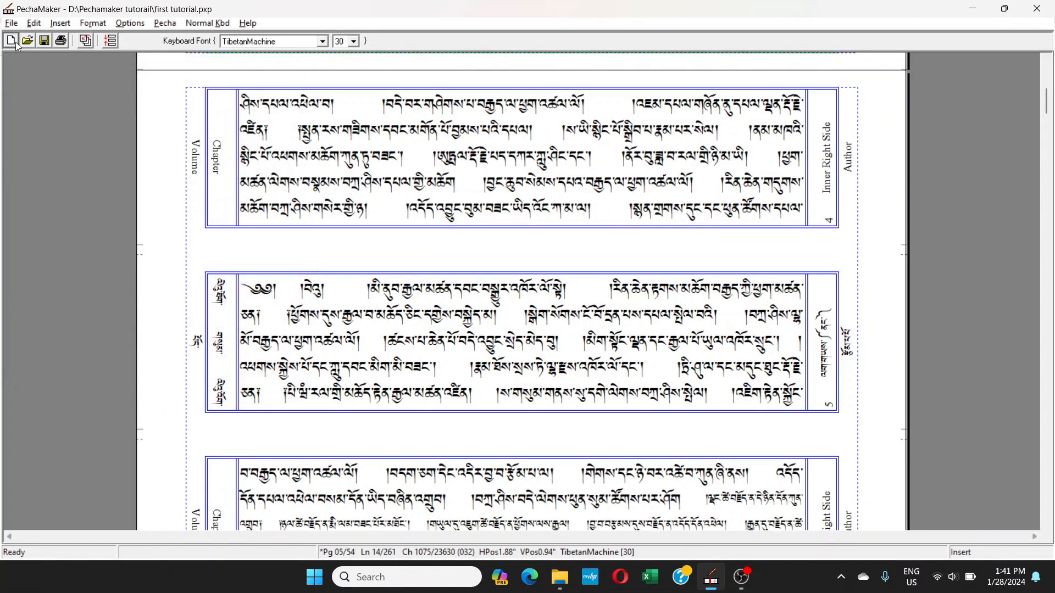
- Set the top and bottom page margins to 0.31 inches in the page setup
scroll(44, 99, up, 1)
click(13, 23)
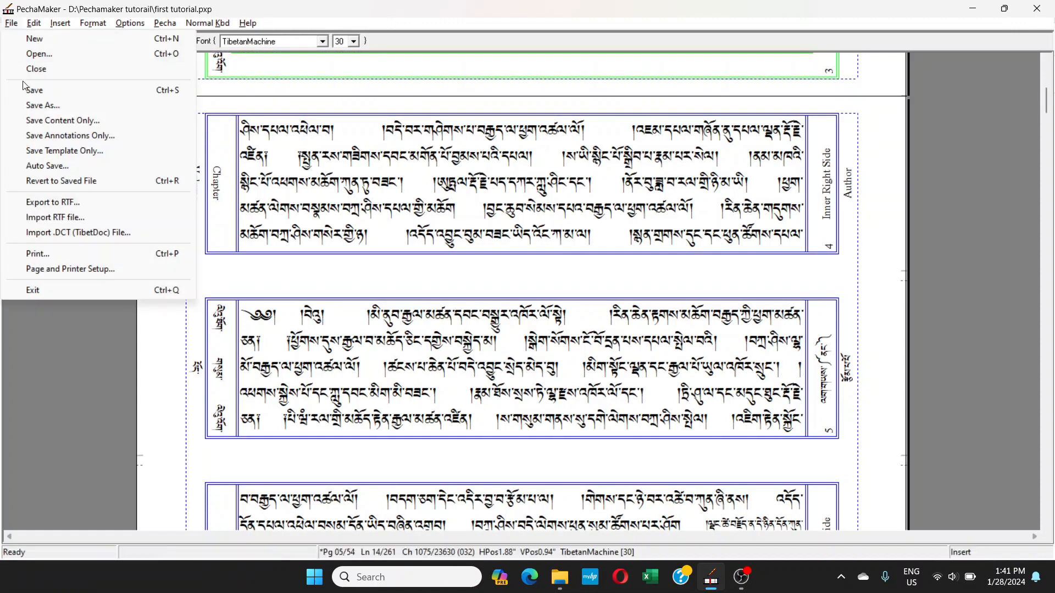
click(77, 269)
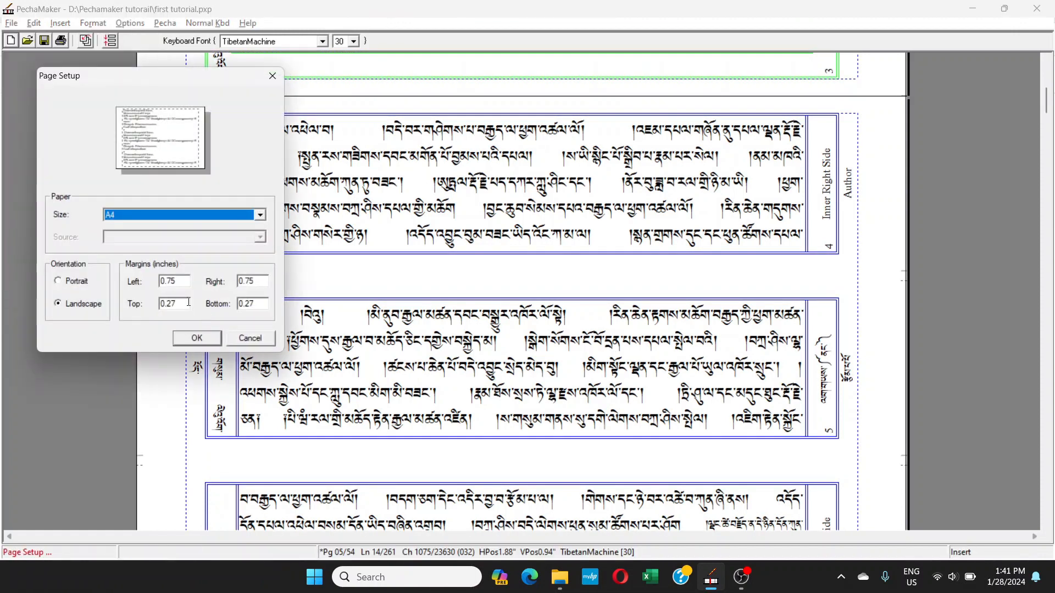
click(189, 302)
key(BackSpace)
key(BackSpace)
text(21)
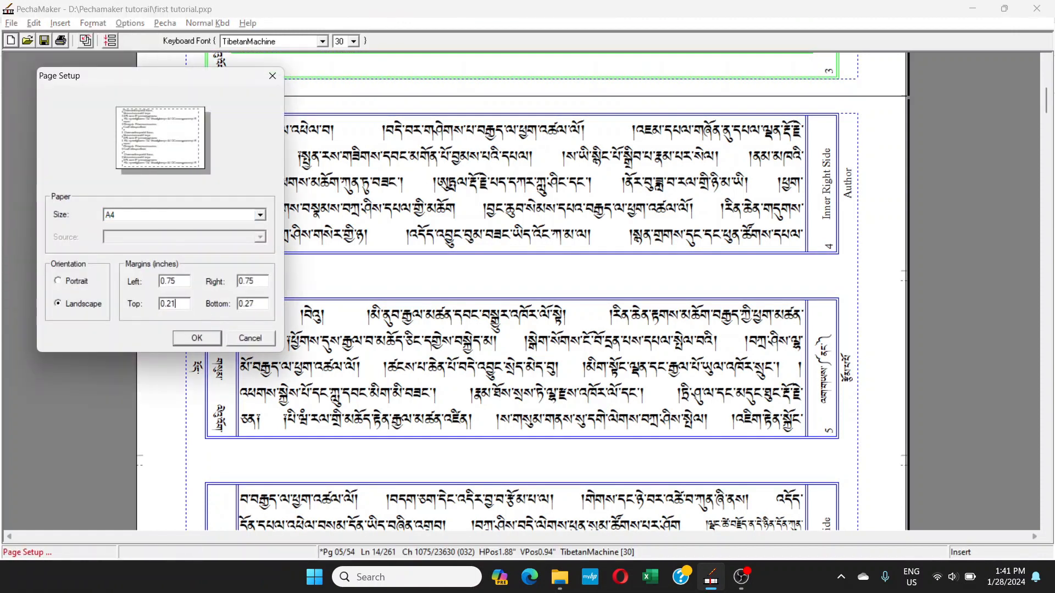
key(BackSpace)
text(31)
key(Tab)
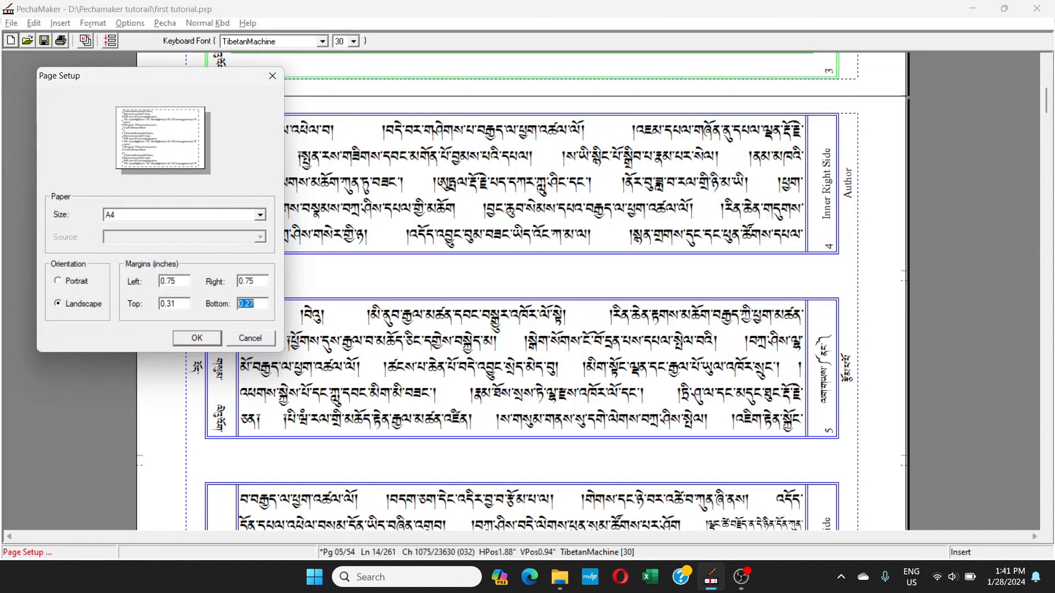
text(0.31)
key(Return)
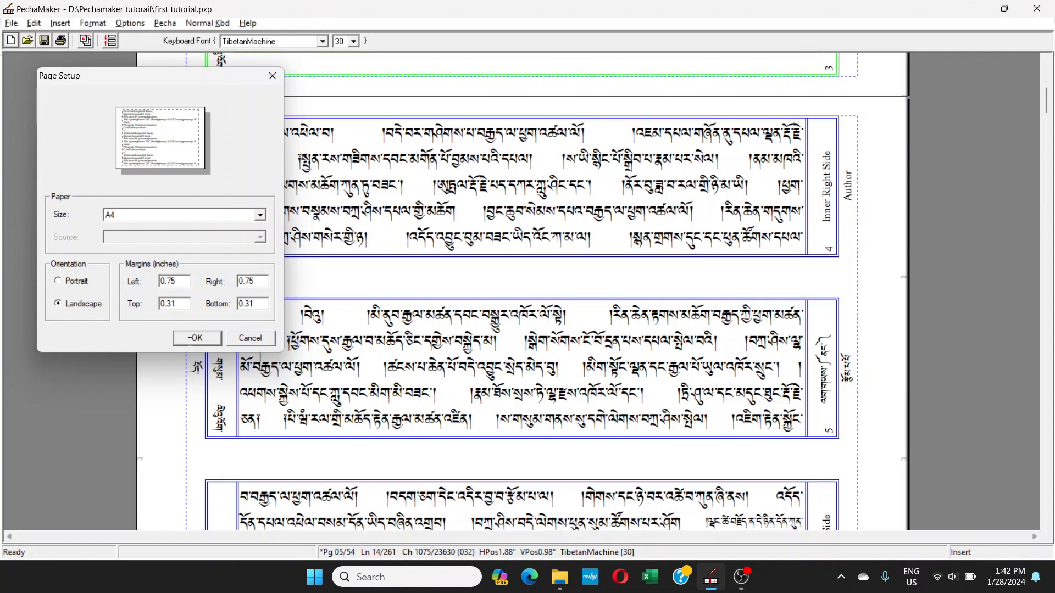
- Raise the top and bottom page margins slightly once more in the page setup
click(11, 23)
click(84, 274)
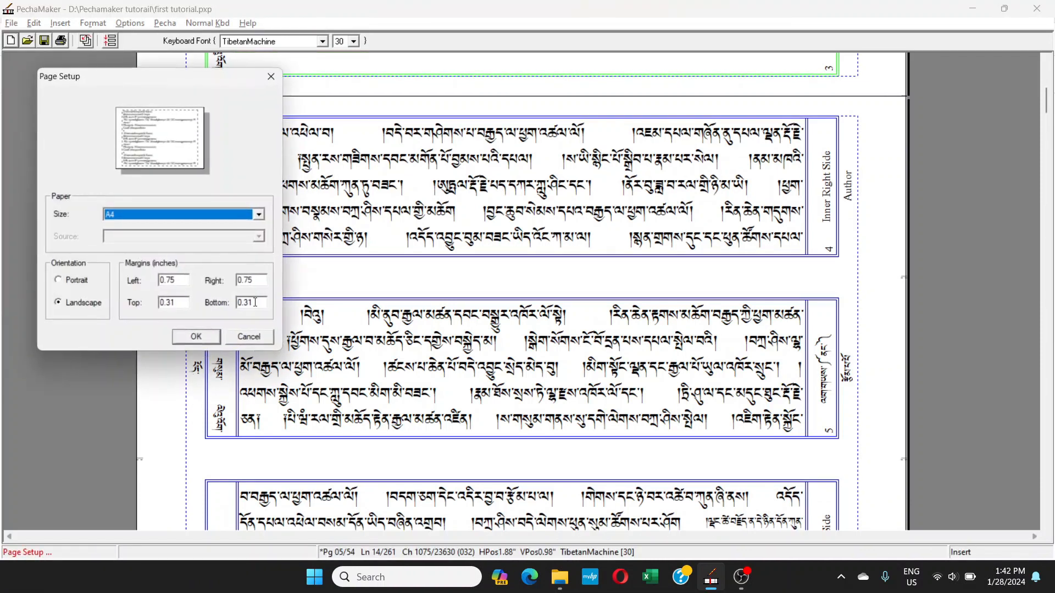
click(187, 304)
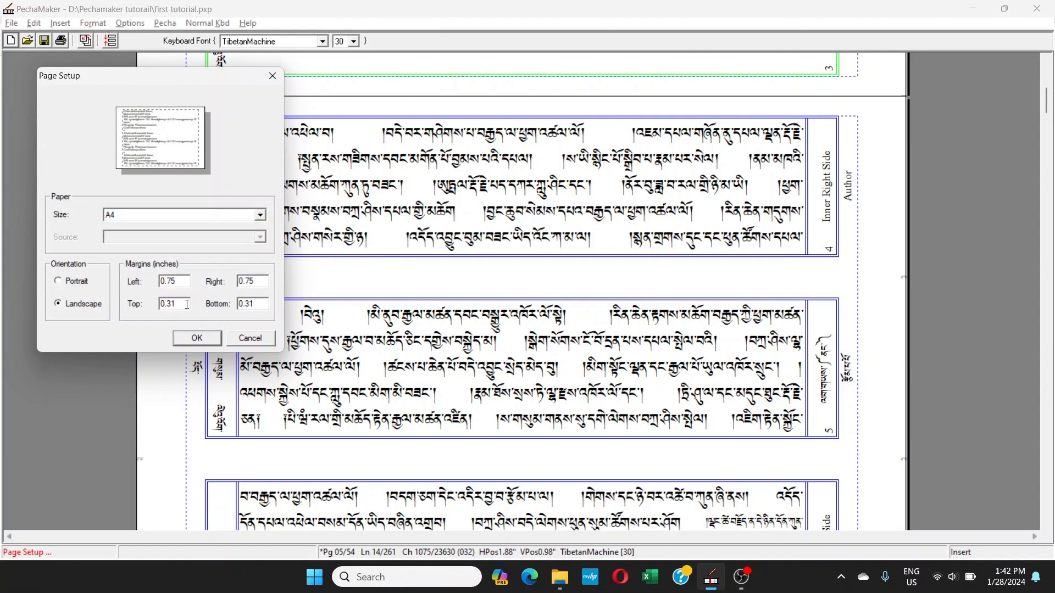
key(Tab)
click(258, 306)
click(196, 338)
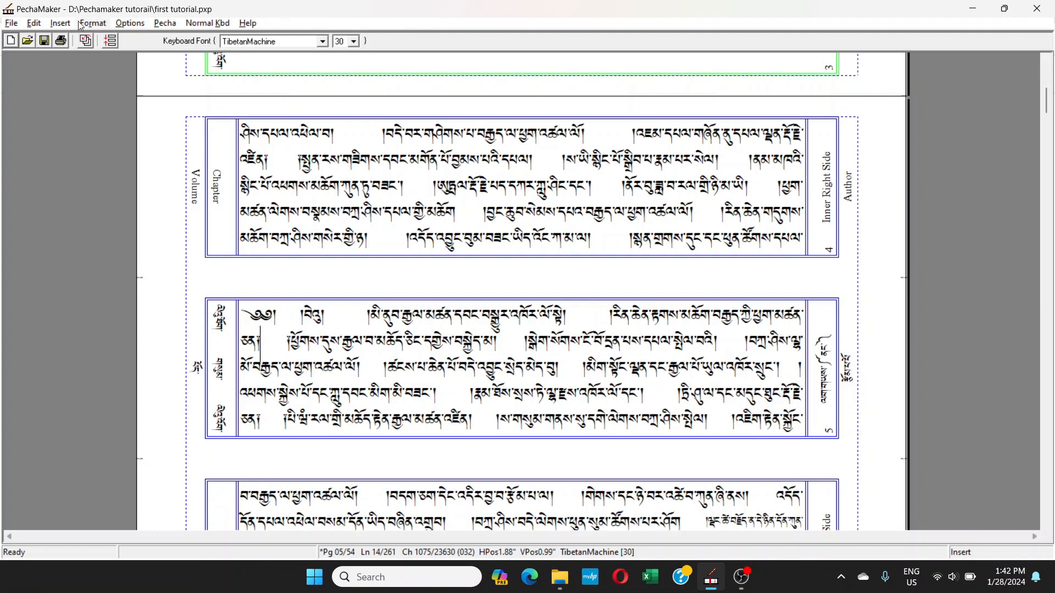
- Turn on the display of text base lines and turn it off again
click(127, 25)
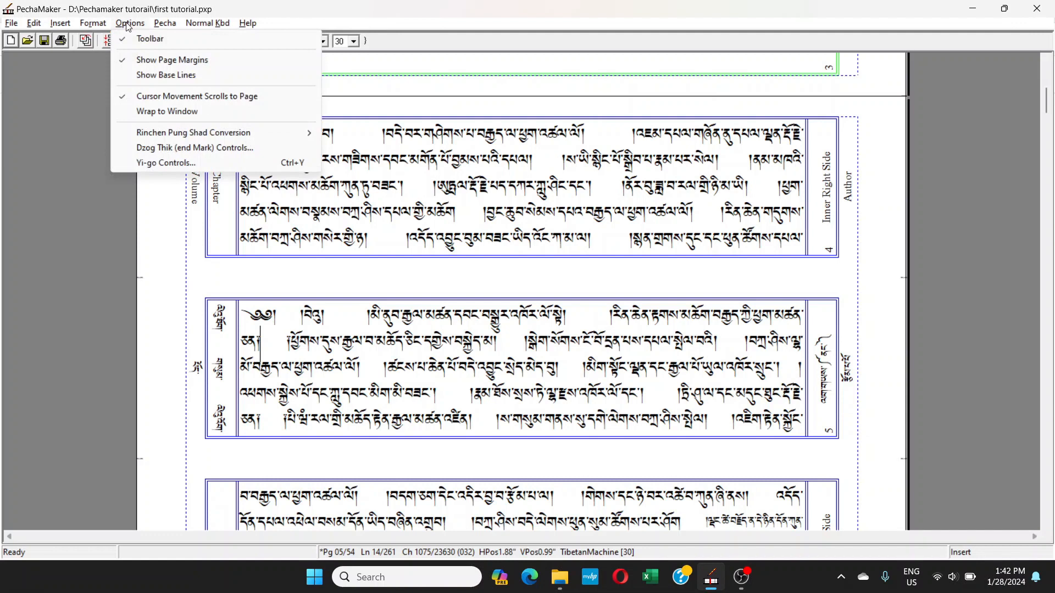
click(148, 77)
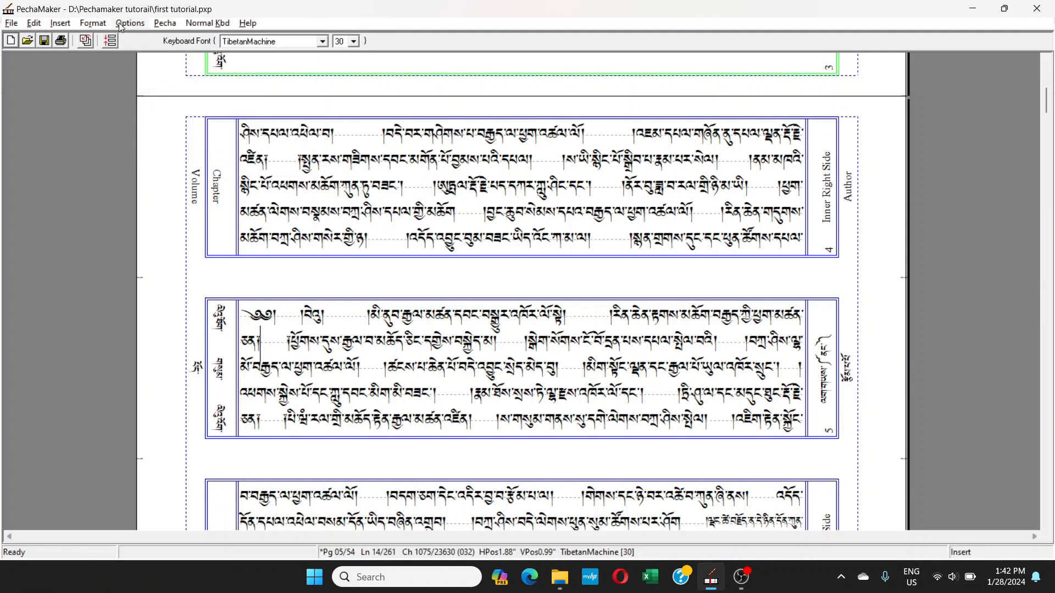
click(123, 24)
click(130, 75)
- Review the title page, page number and folio number settings in the pecha layout controls without changing them
click(92, 23)
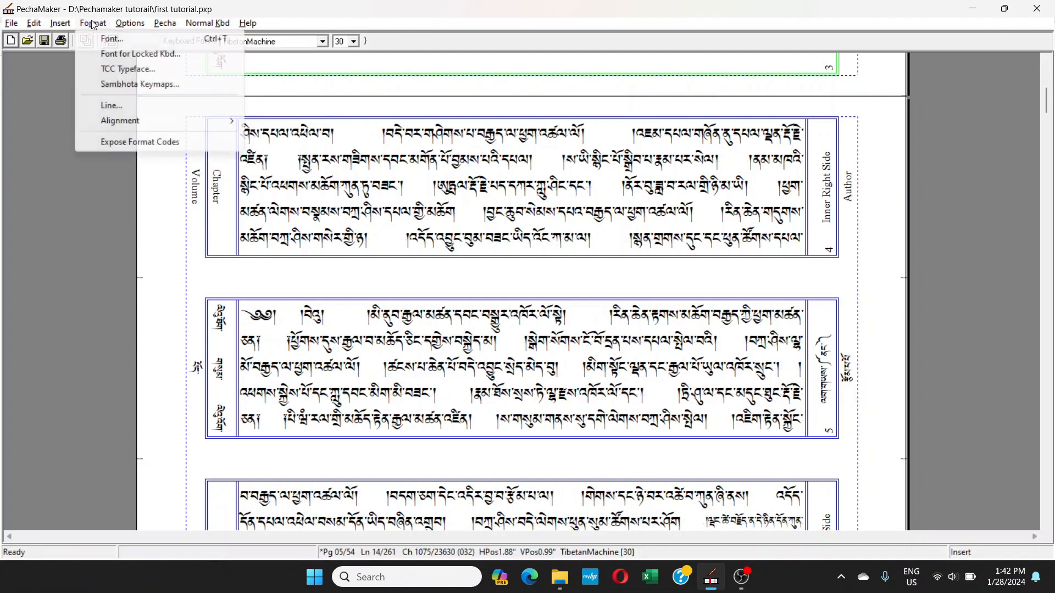
click(124, 33)
click(163, 23)
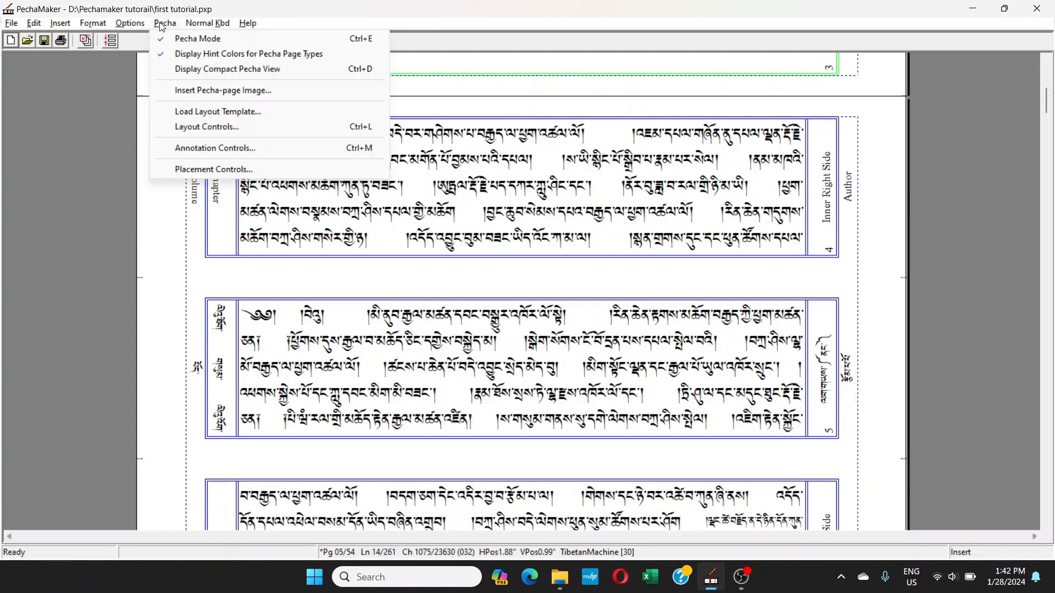
click(162, 24)
click(163, 25)
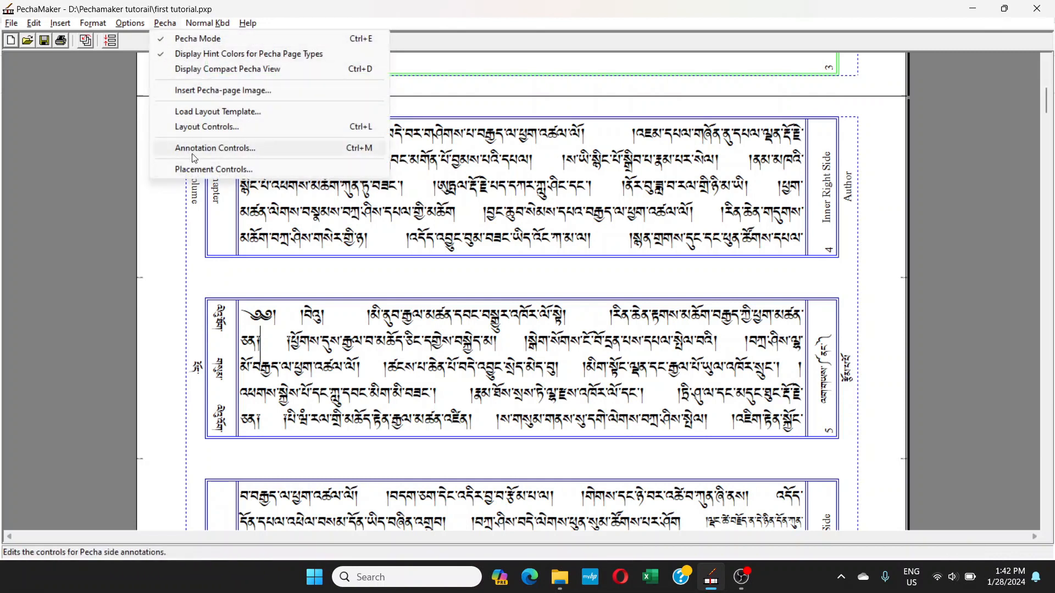
click(203, 127)
click(711, 122)
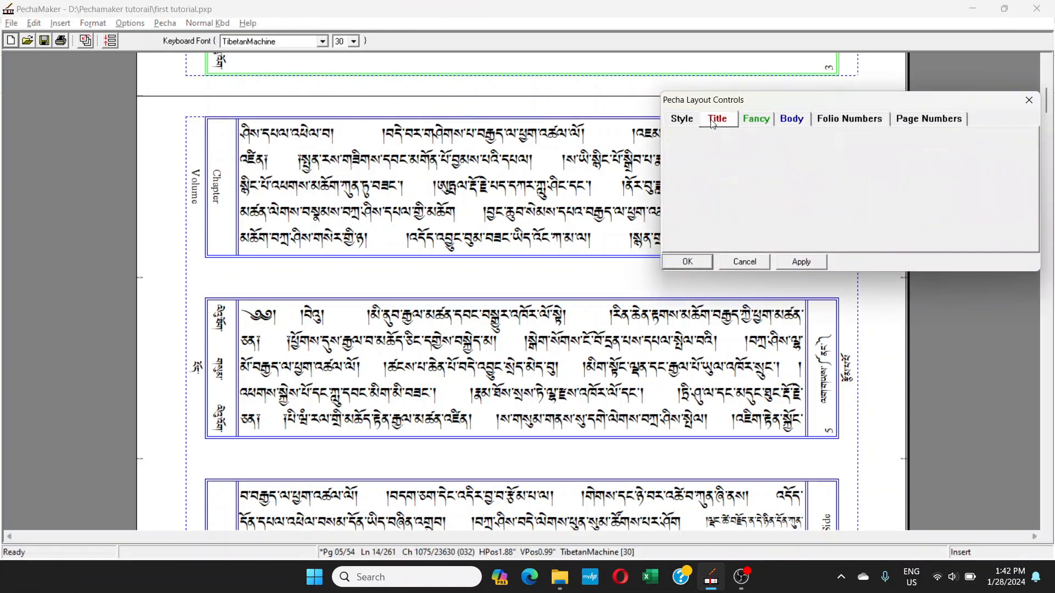
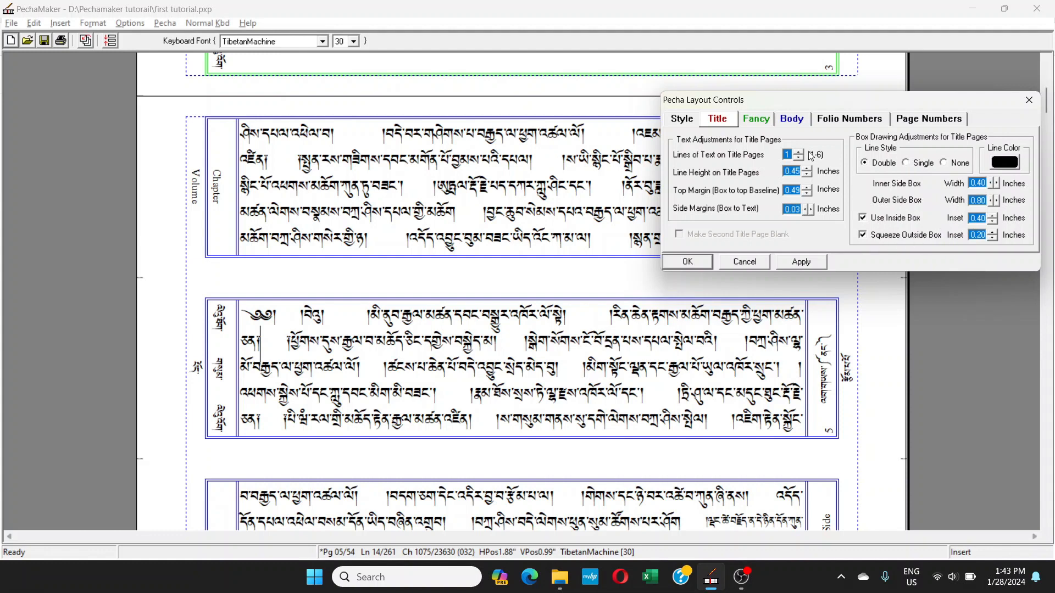
click(909, 118)
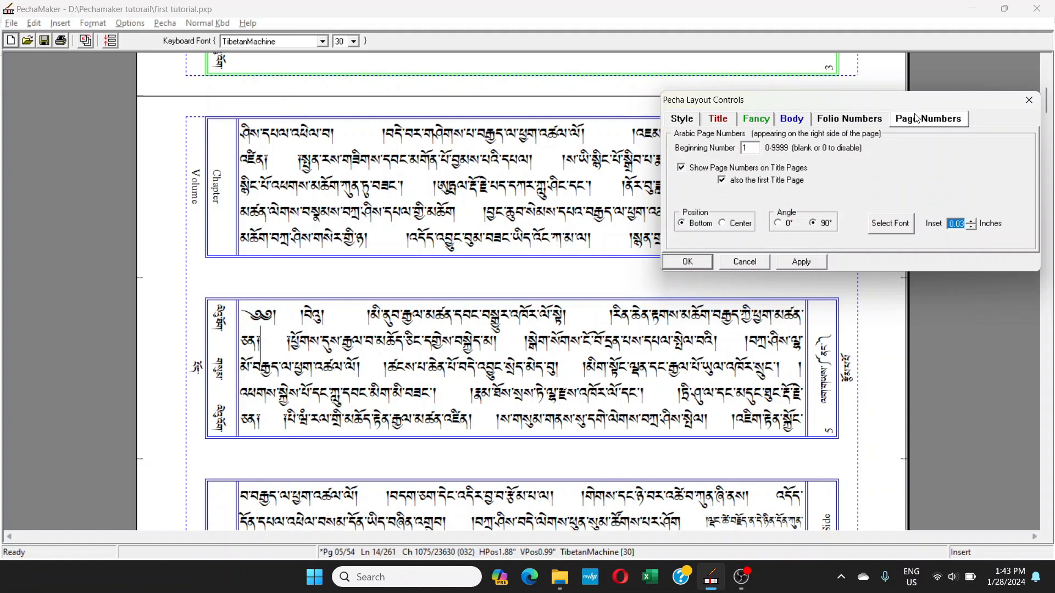
click(852, 121)
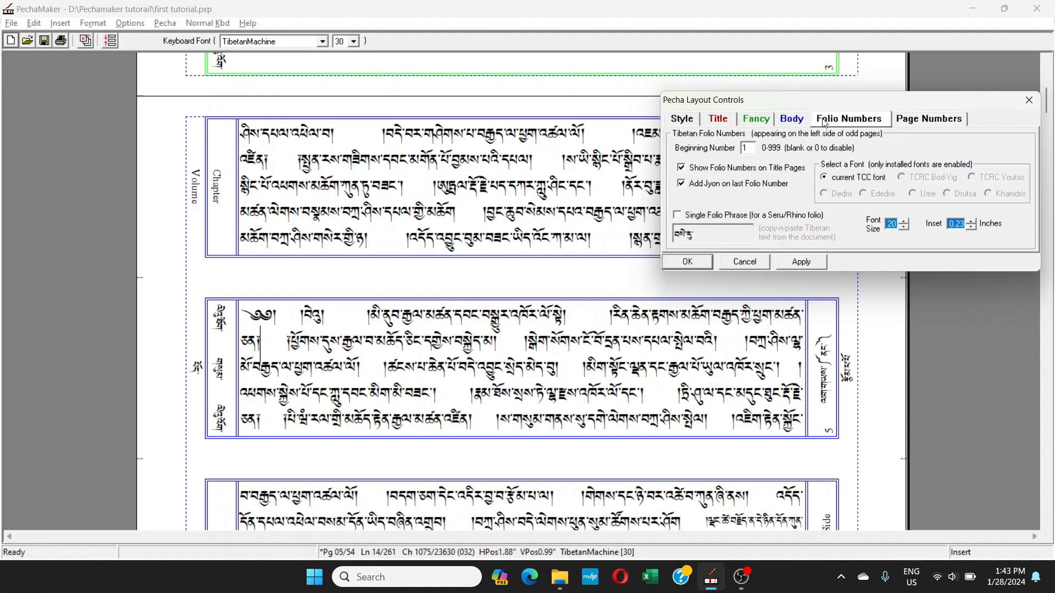
click(745, 261)
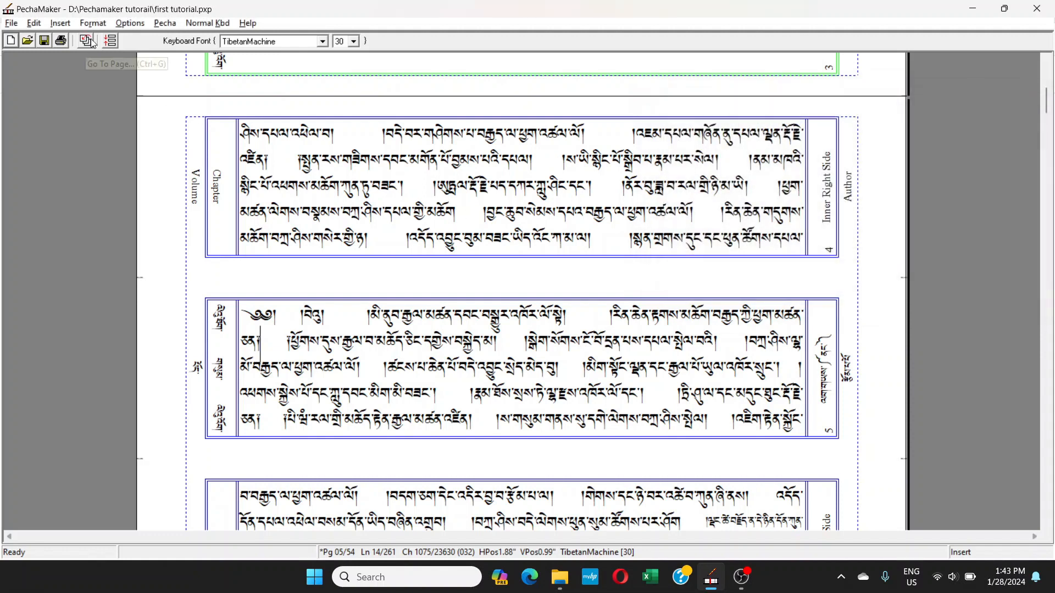
- Review the vertical placement and pages-per-sheet settings in the pecha placement controls, leaving them as they are
click(165, 23)
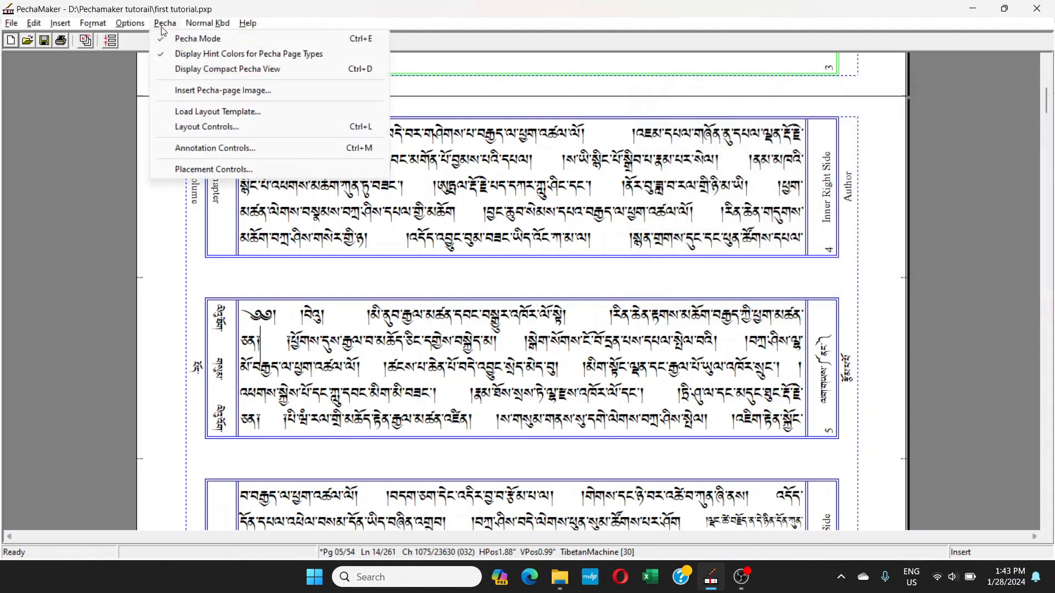
click(219, 169)
drag(300, 74, 499, 82)
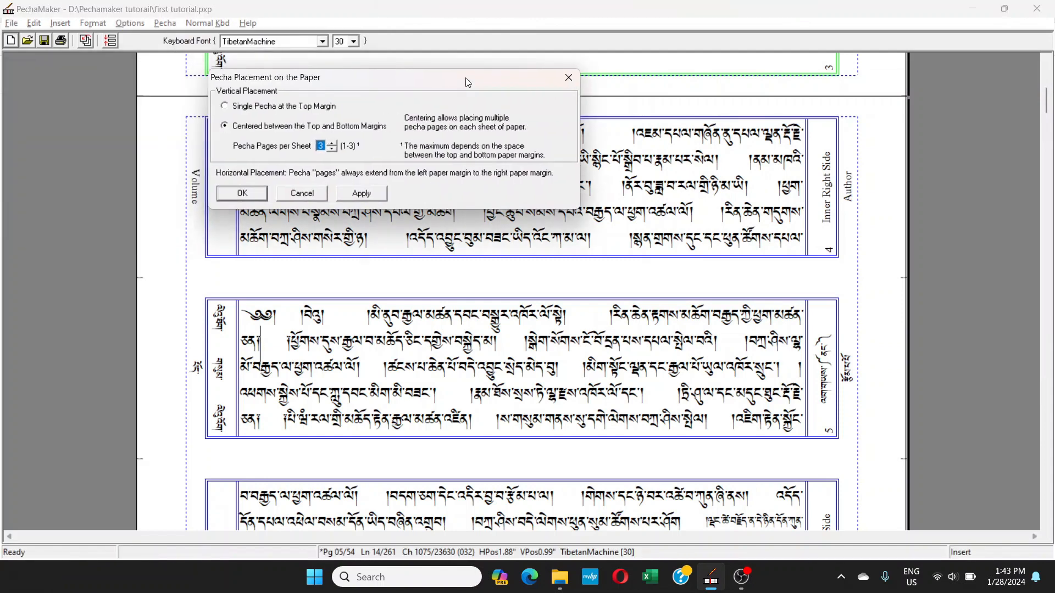
click(300, 194)
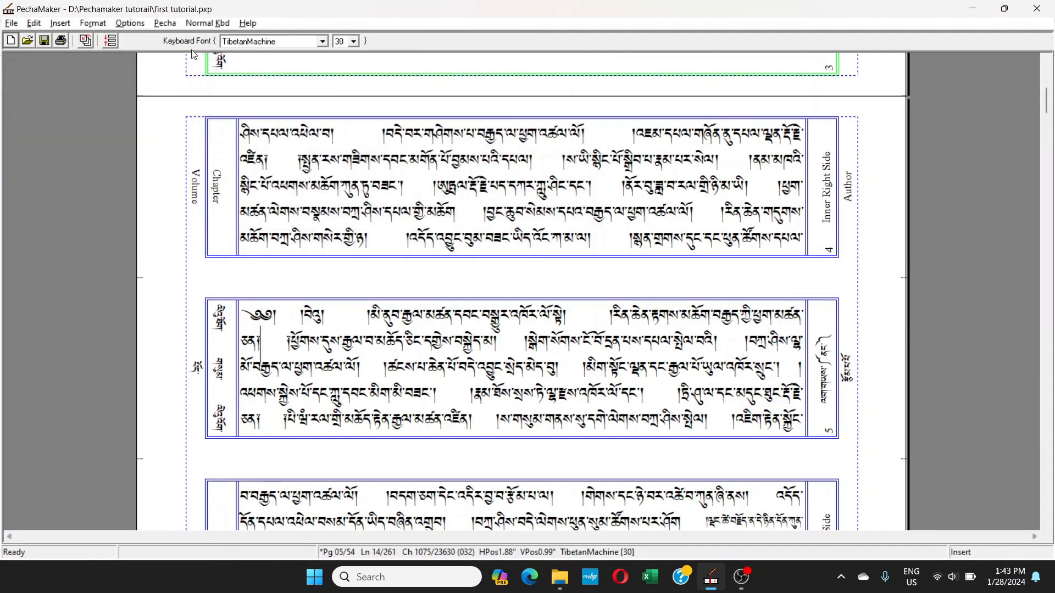
- Inspect the title page front-side annotation settings in the pecha annotation controls and close them
click(164, 23)
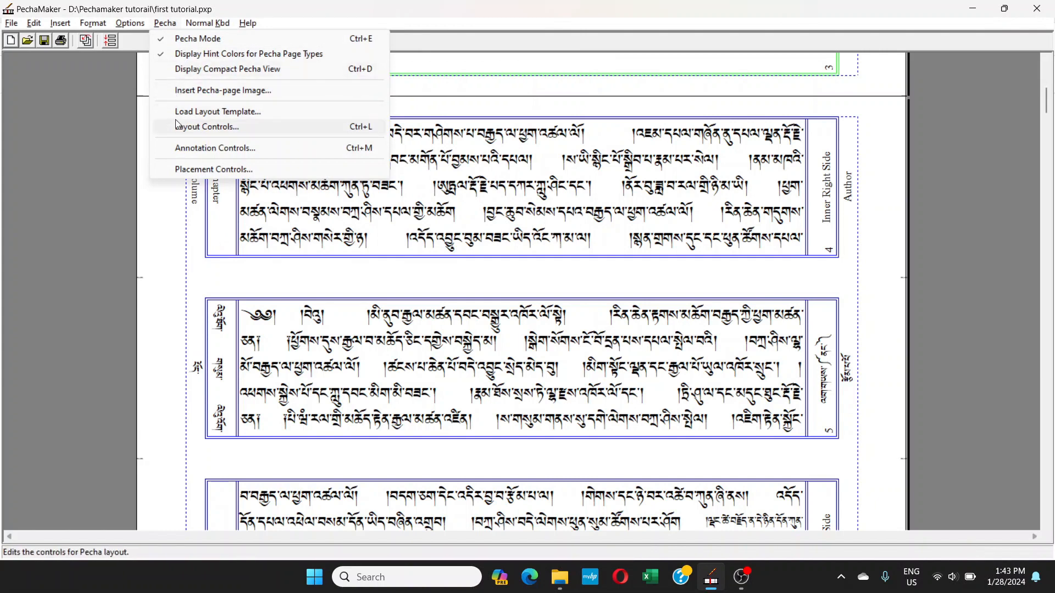
click(182, 148)
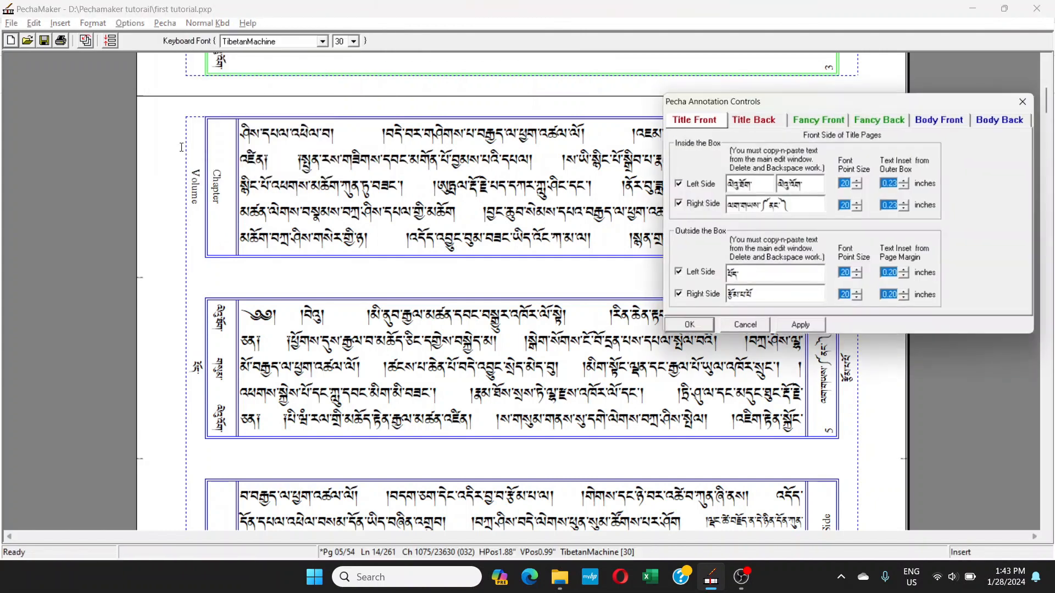
click(1029, 100)
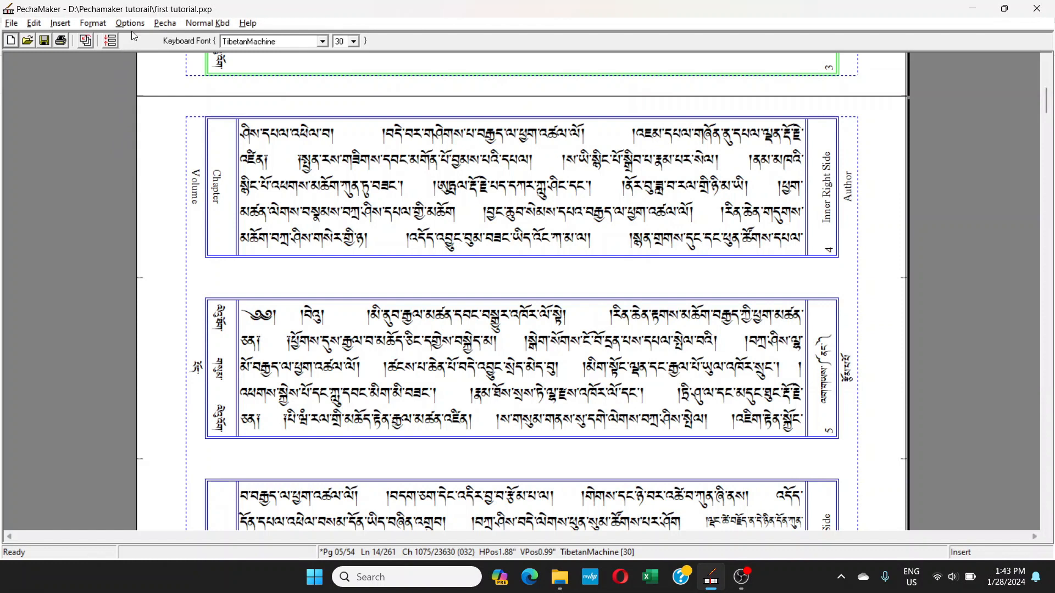
- Look over the line formatting settings for font adjustment, tab width and line height, and cancel them
click(77, 25)
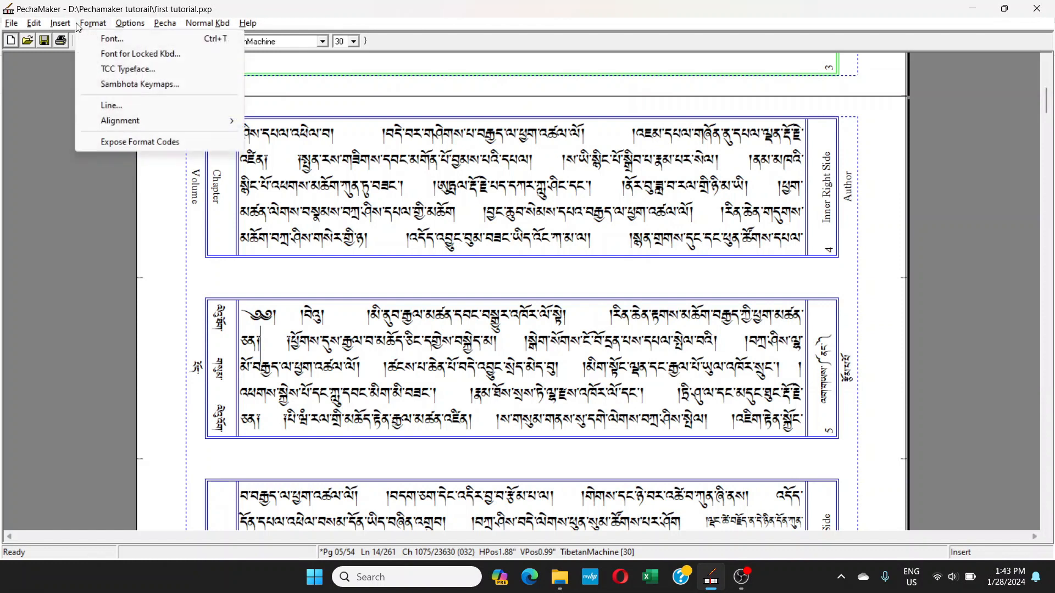
click(149, 106)
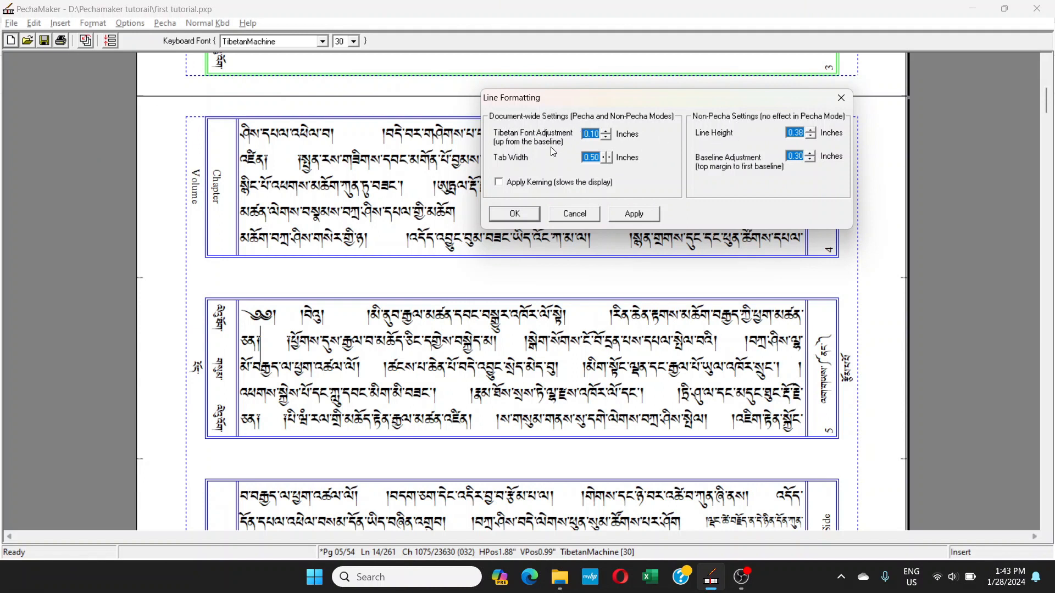
click(585, 215)
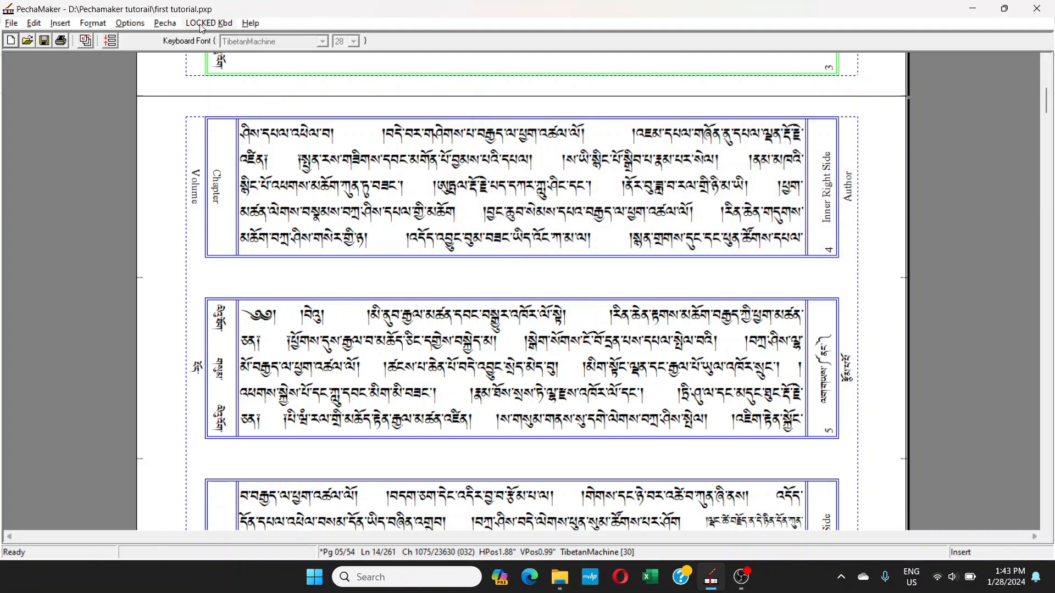
- Go through the style, title, fancy, body and folio number settings in the pecha layout controls and close them
click(164, 24)
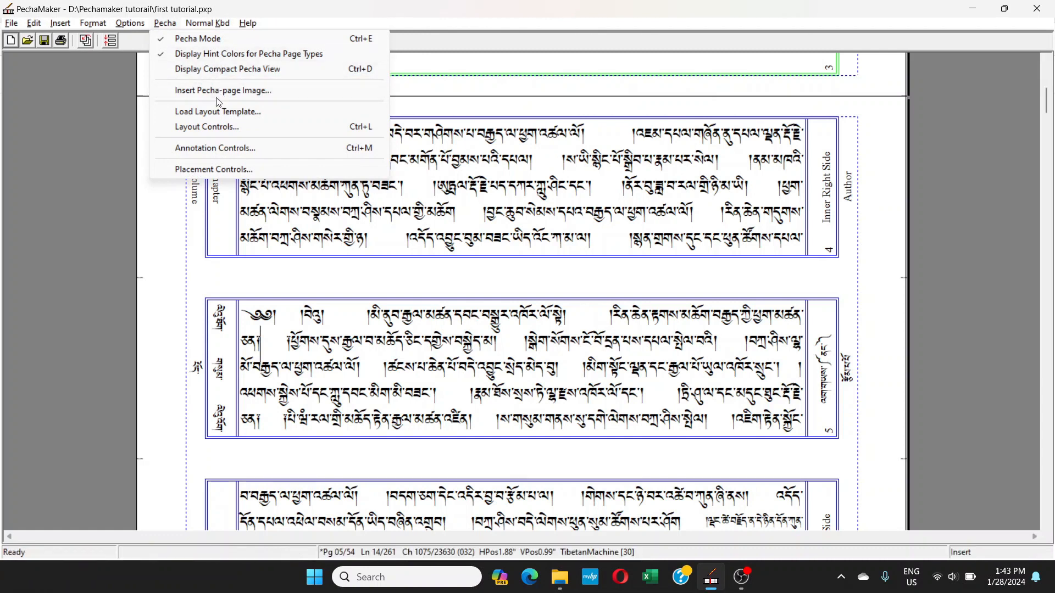
click(218, 128)
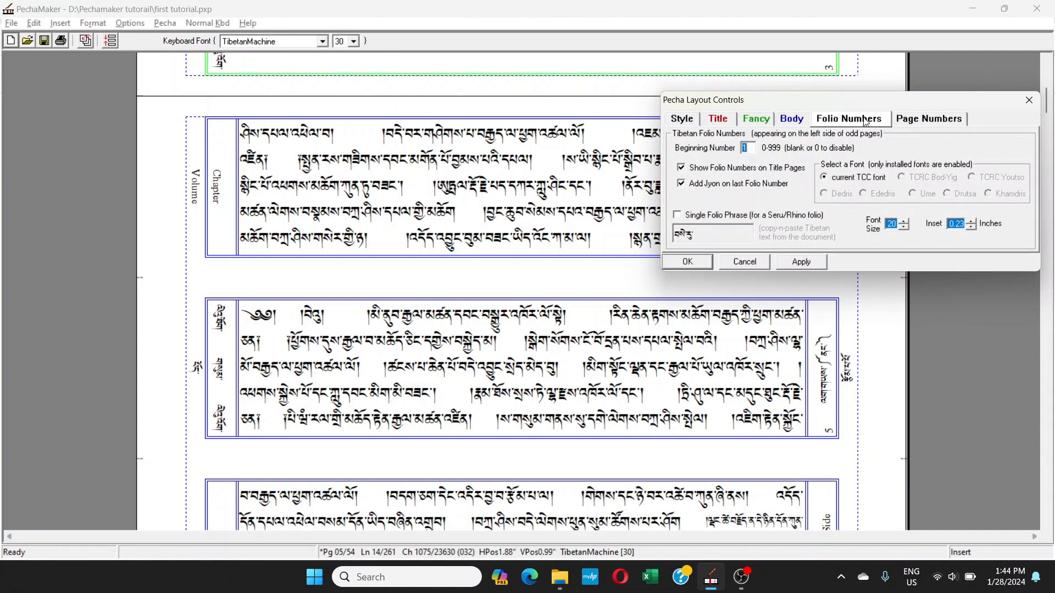
click(726, 122)
click(702, 124)
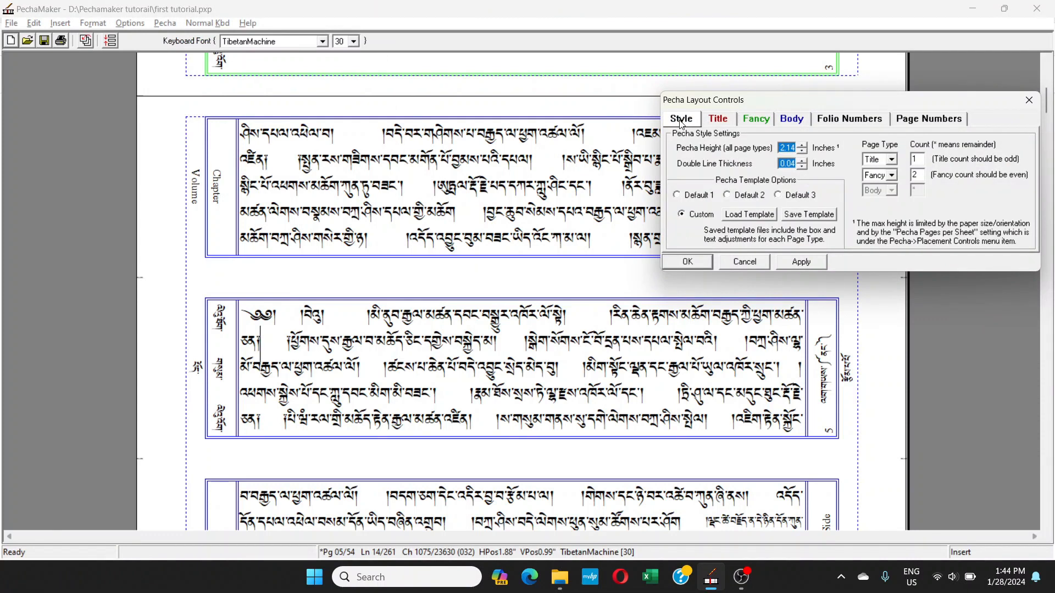
click(715, 121)
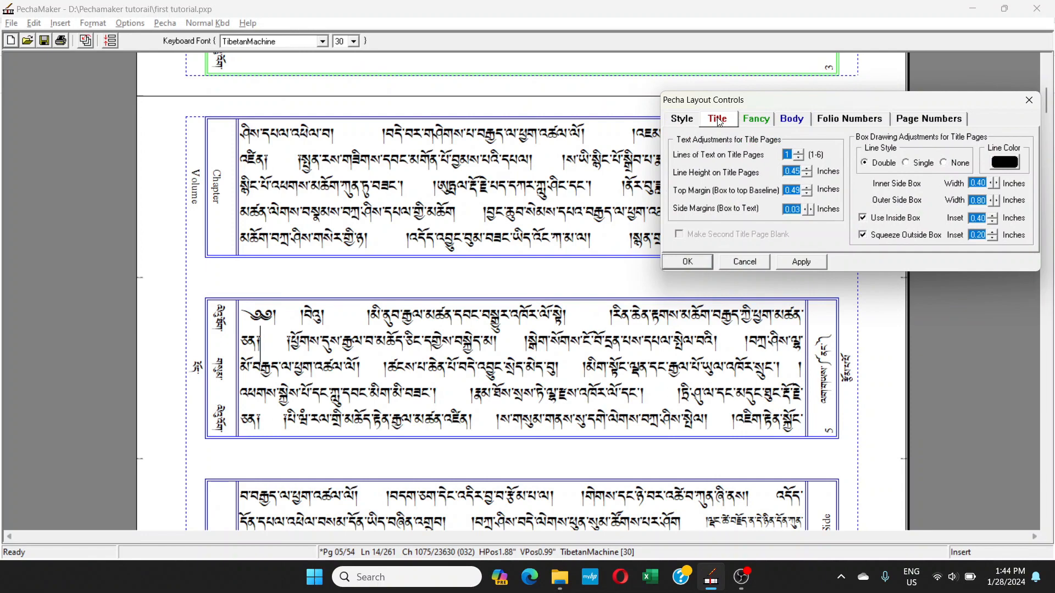
click(752, 120)
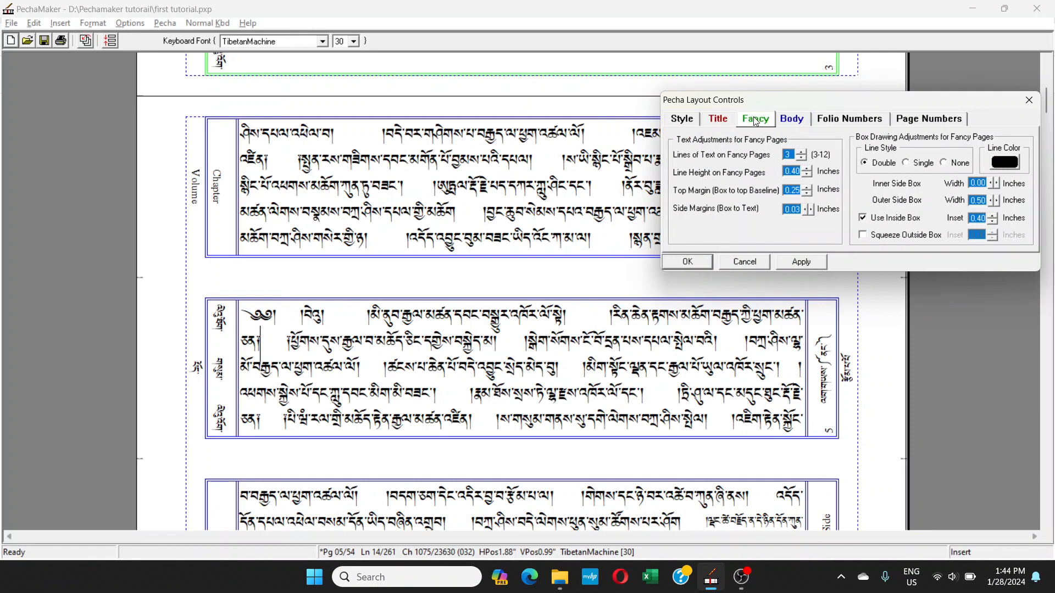
click(793, 122)
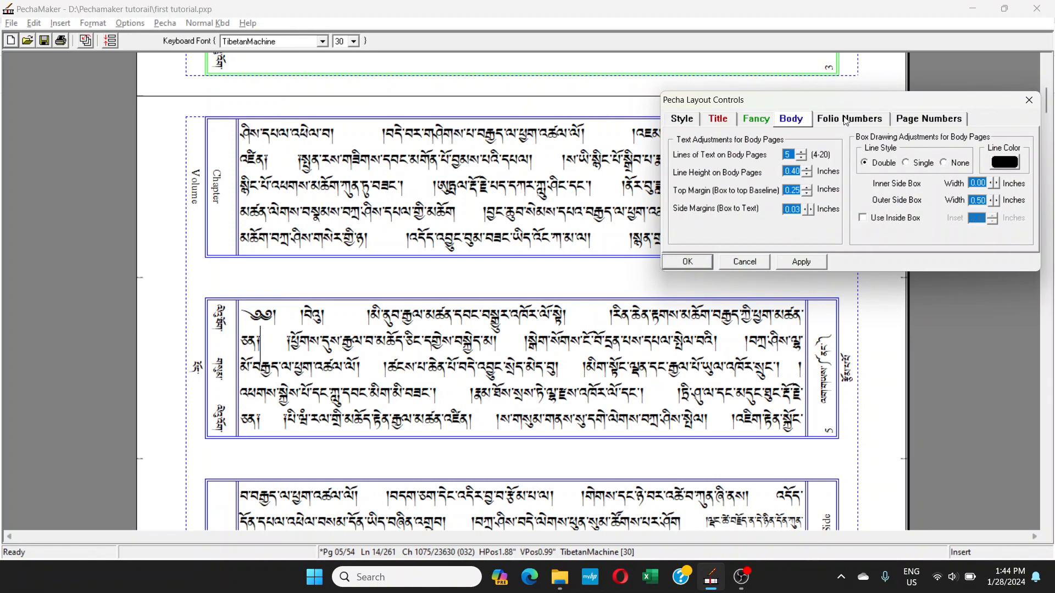
click(842, 120)
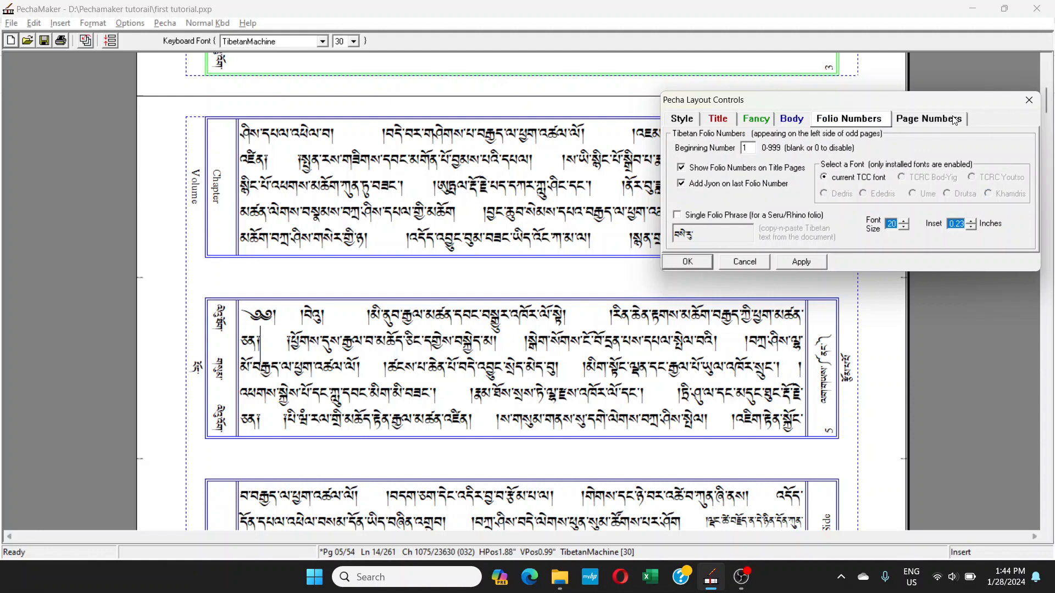
click(1029, 100)
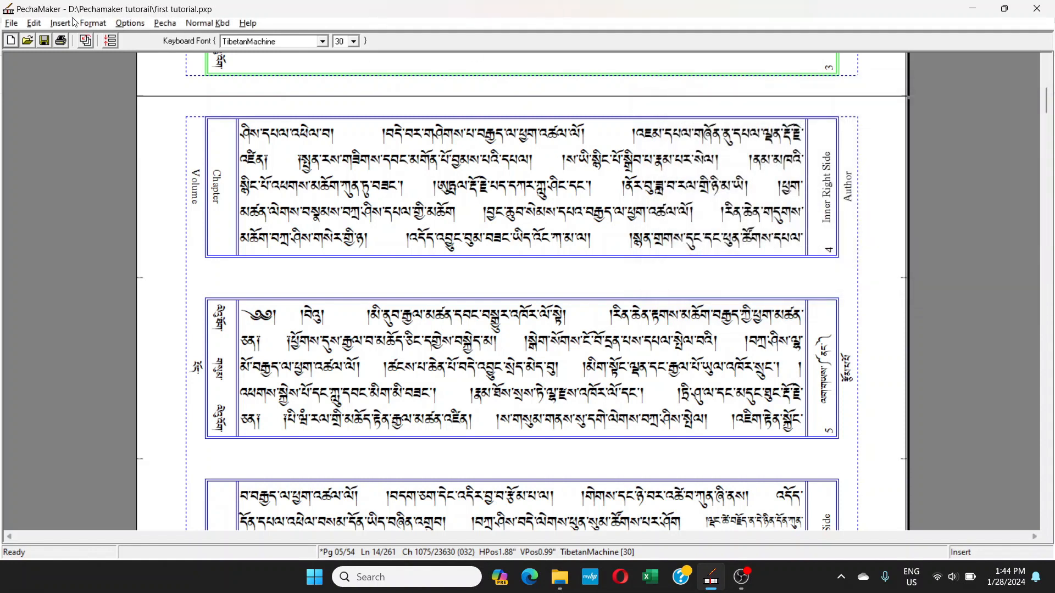
click(34, 23)
click(34, 23)
click(11, 23)
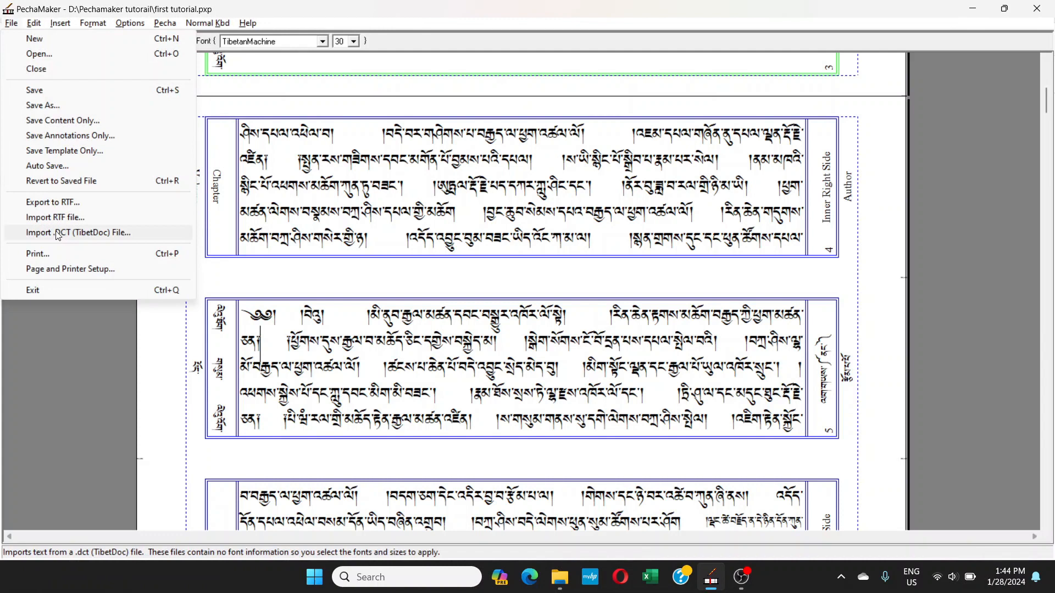
mouse_move(153, 27)
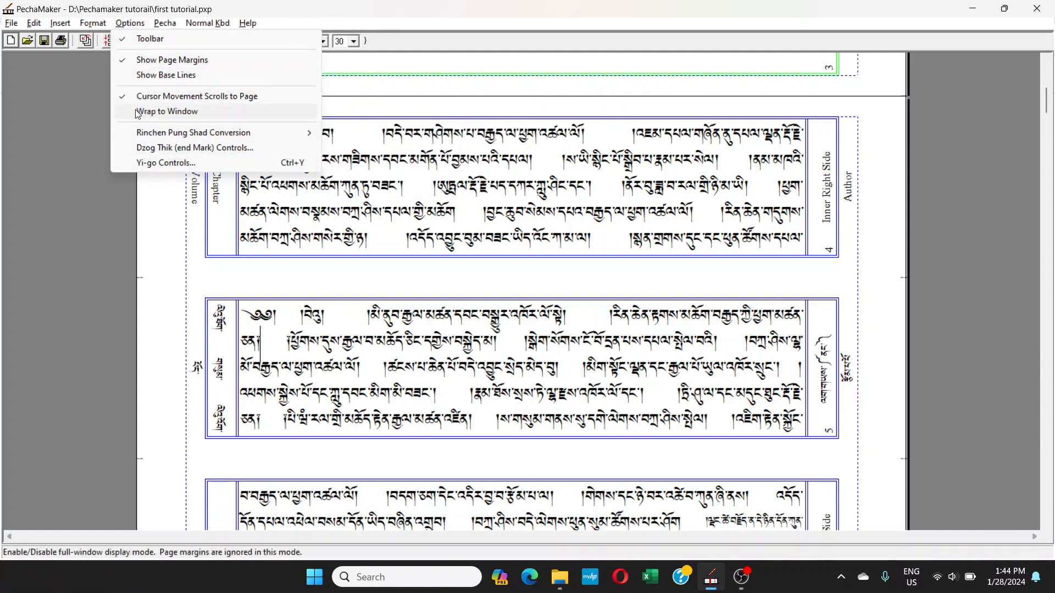
mouse_move(142, 135)
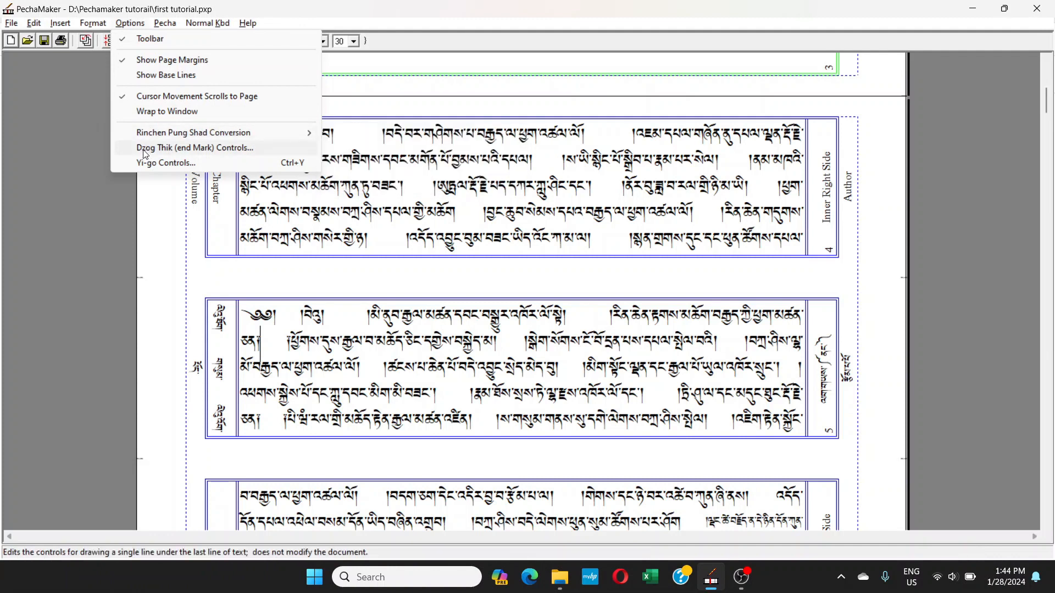
mouse_move(92, 28)
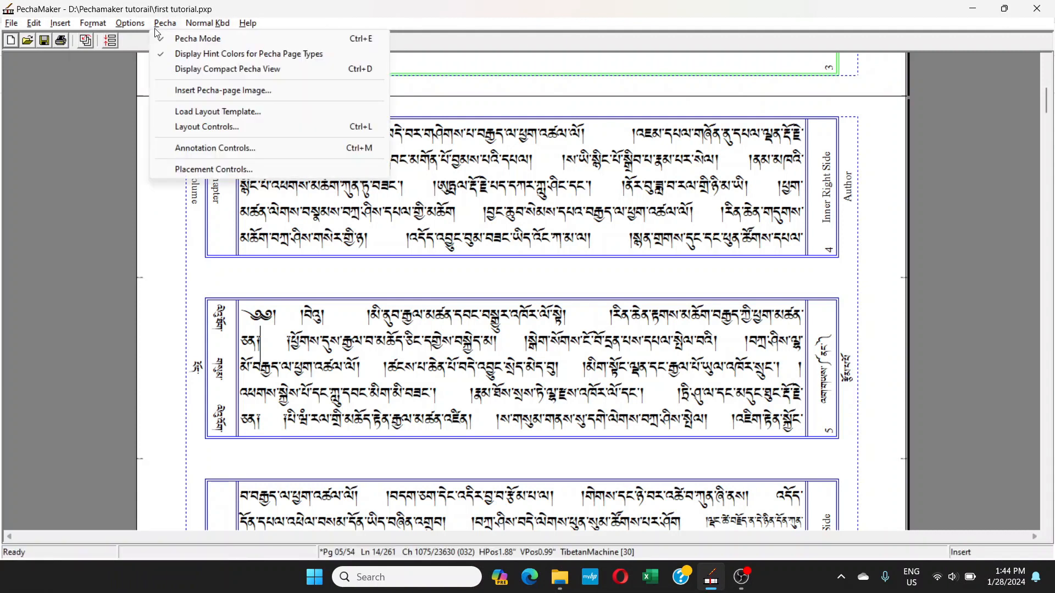
- Return to the title page and review the Pecha printing options and the page setup, cancelling both dialogs
click(283, 238)
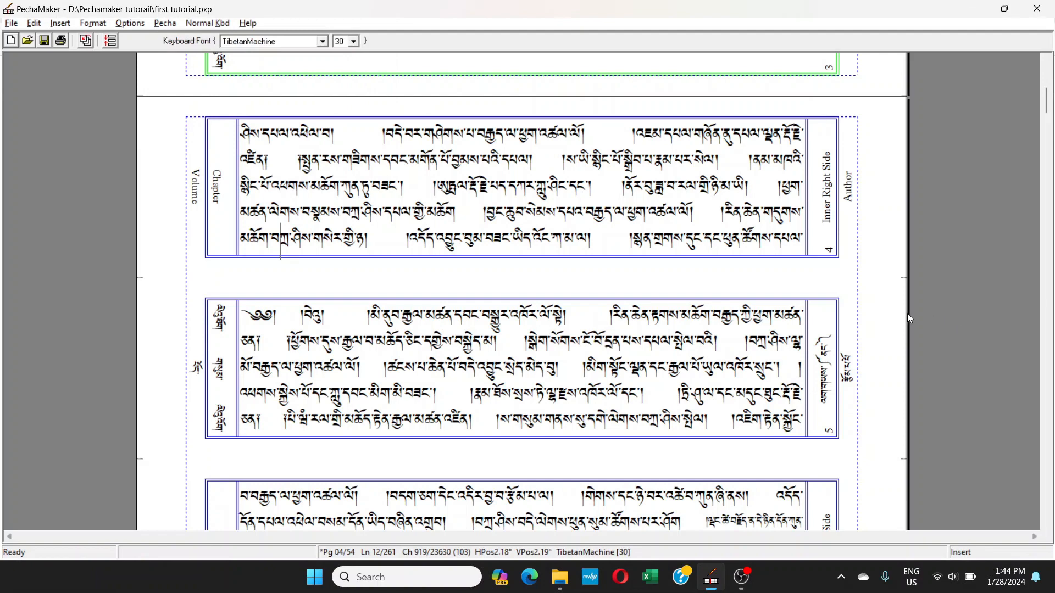
scroll(908, 313, down, 1)
scroll(866, 336, up, 3)
scroll(867, 335, up, 4)
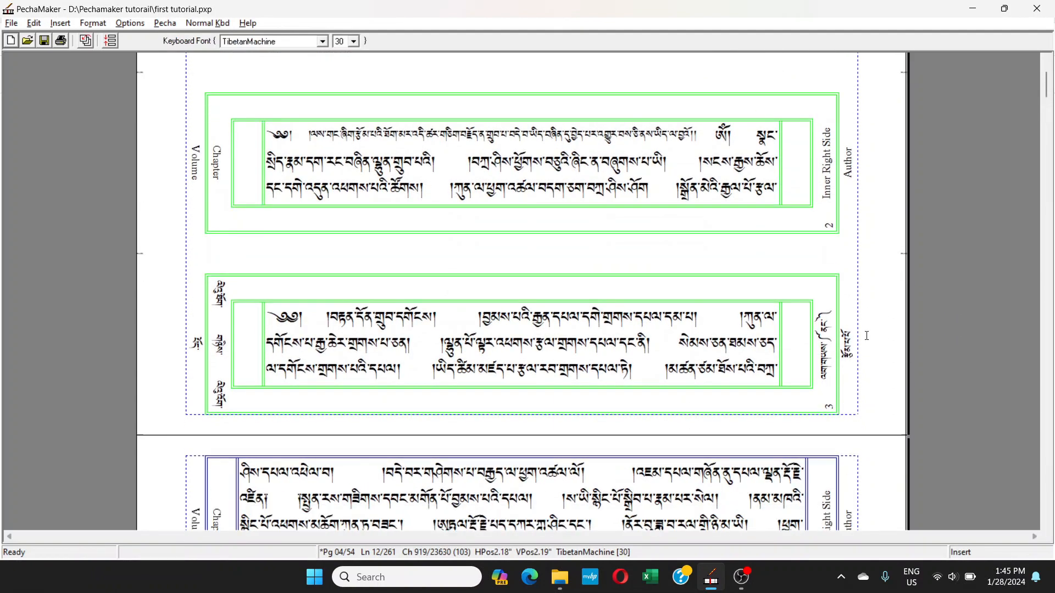
scroll(866, 335, up, 3)
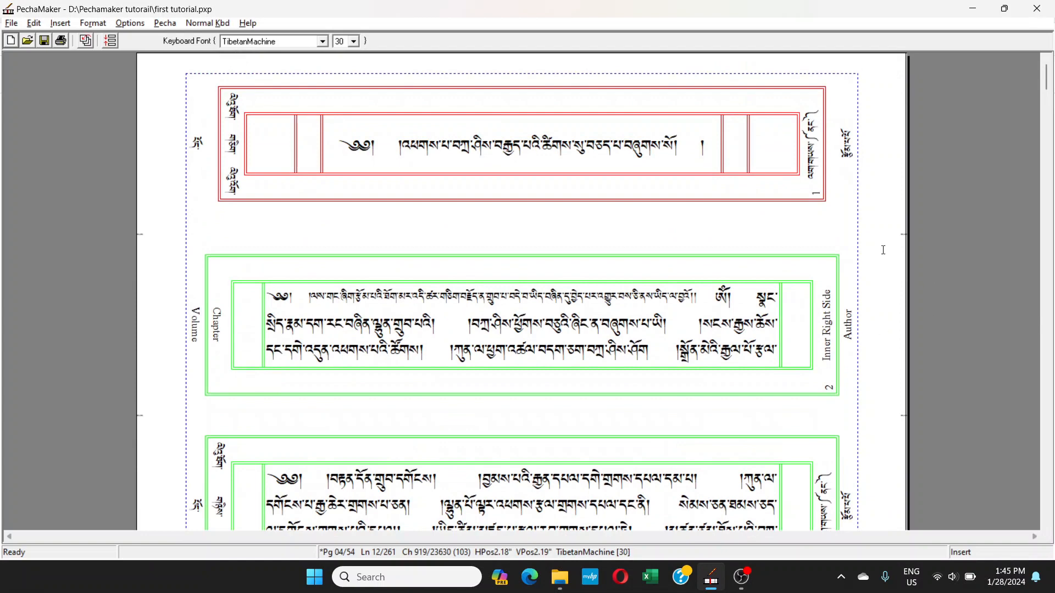
click(341, 147)
click(11, 23)
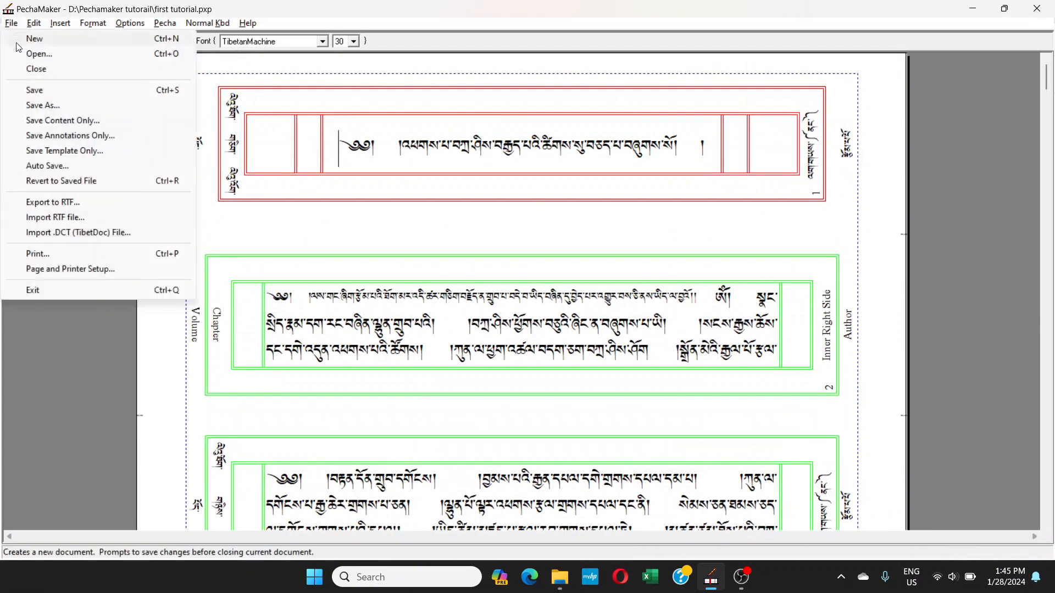
click(58, 254)
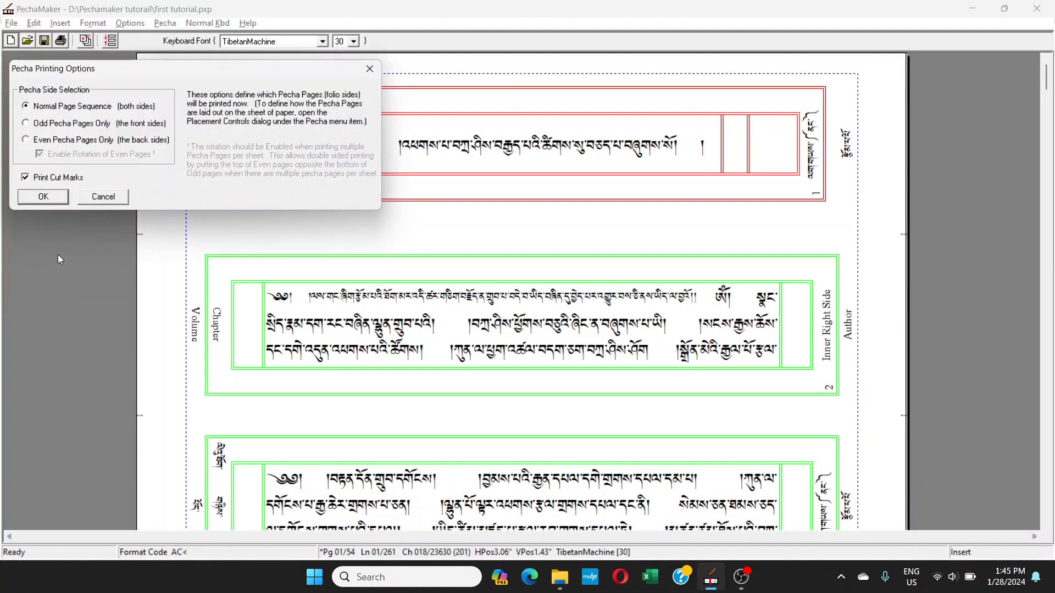
click(103, 197)
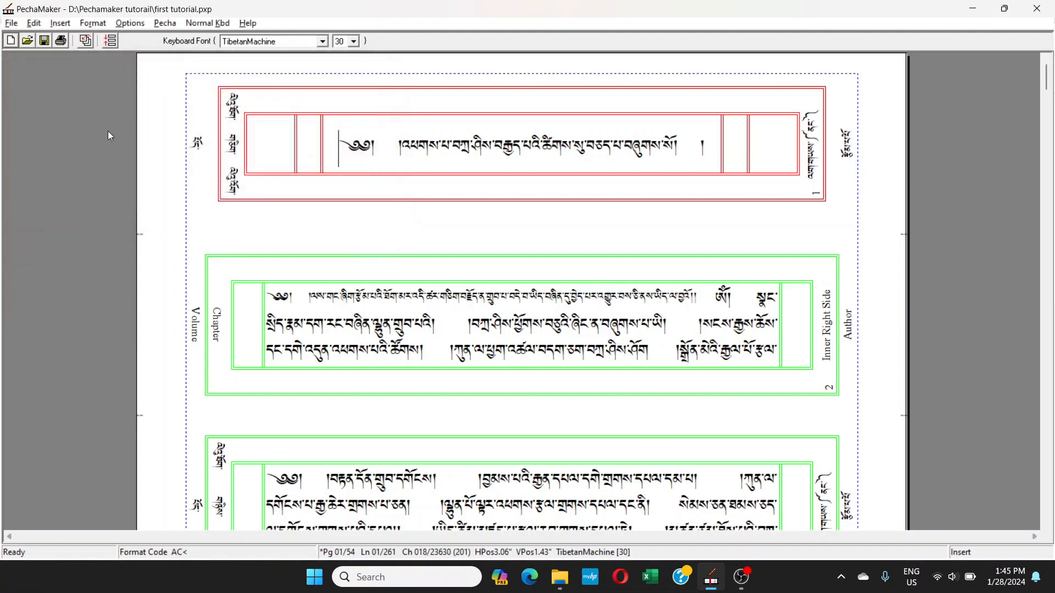
click(11, 23)
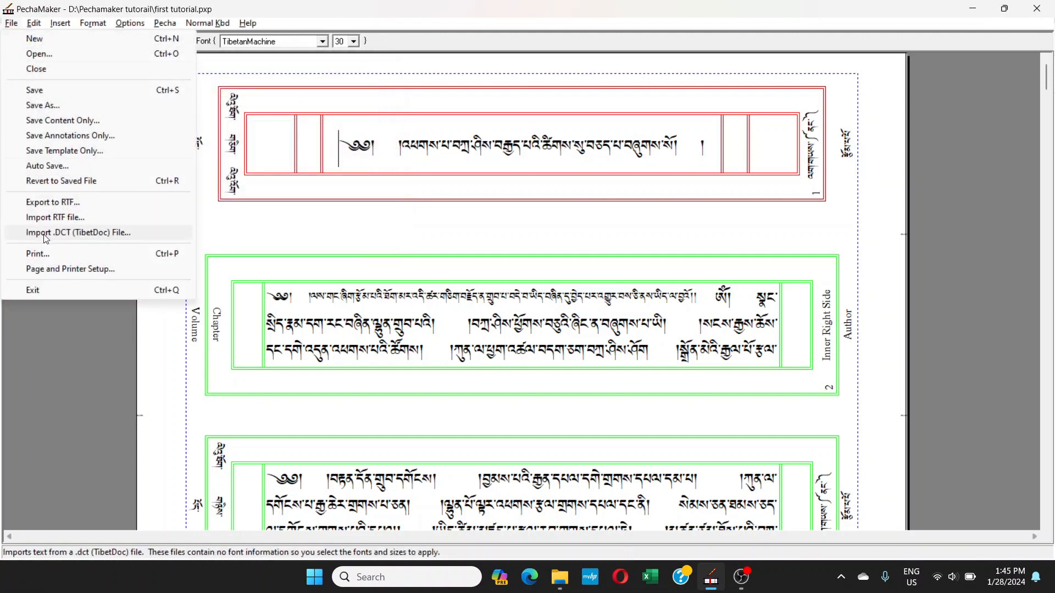
click(54, 270)
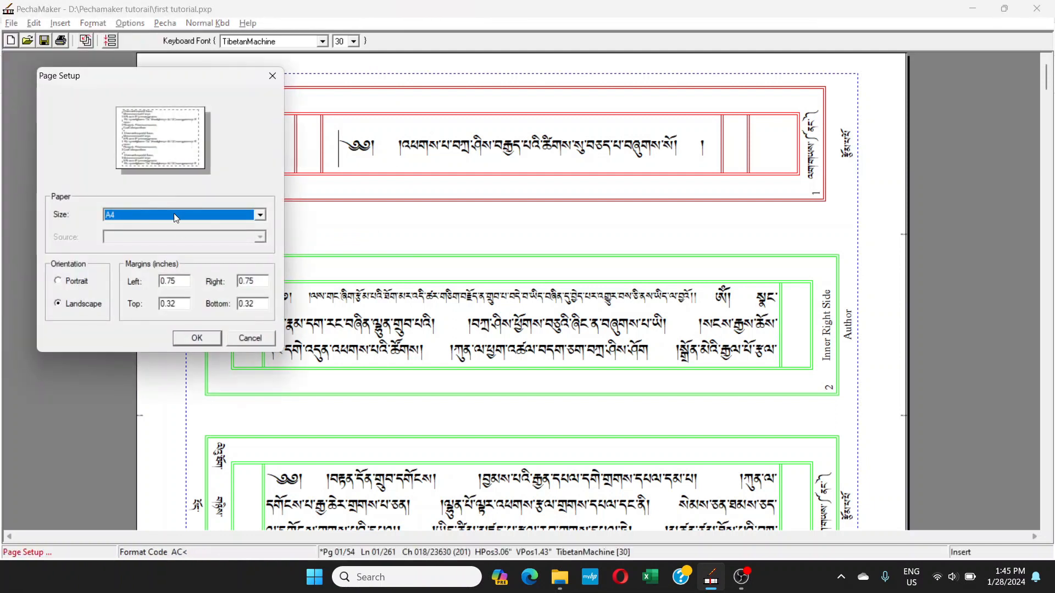
click(248, 339)
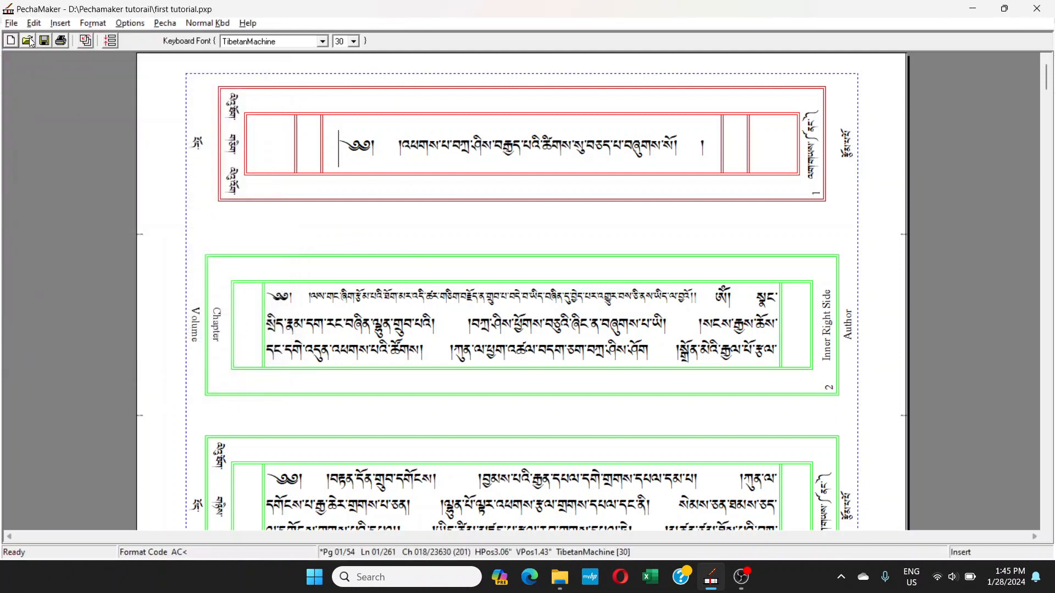
click(14, 23)
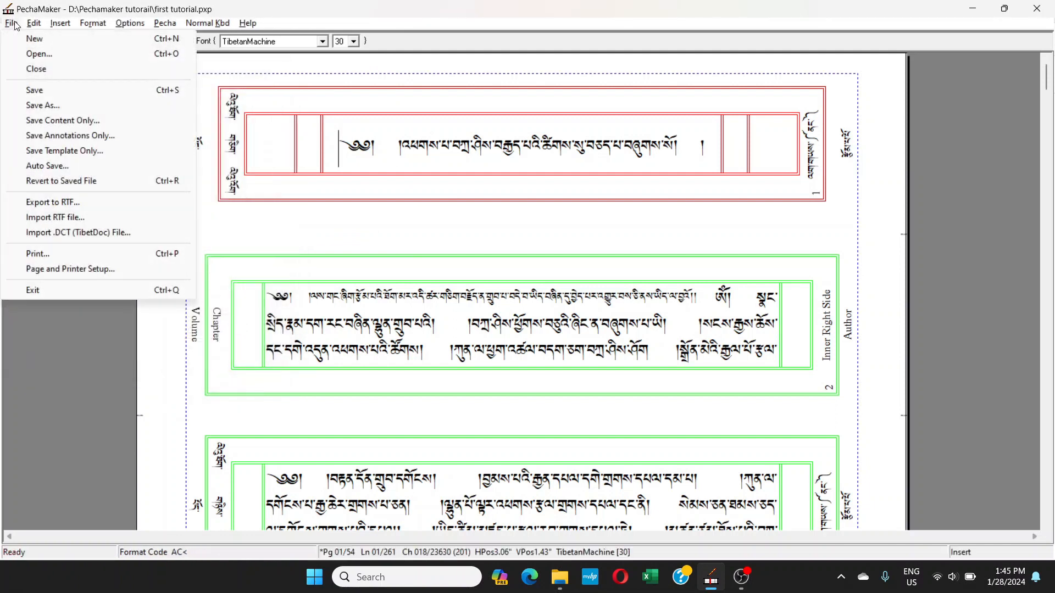
mouse_move(168, 24)
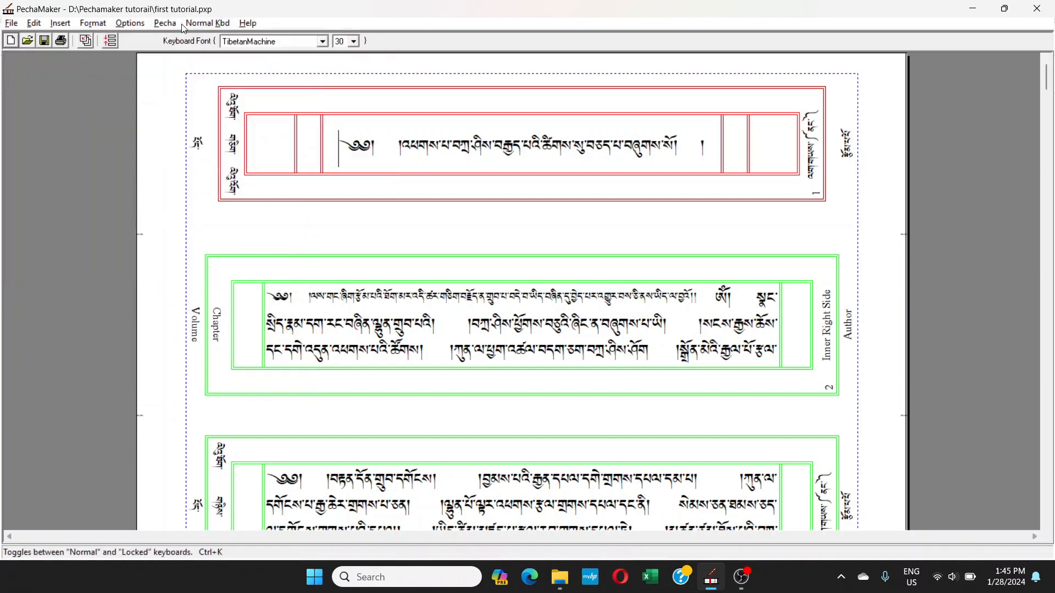
mouse_move(102, 28)
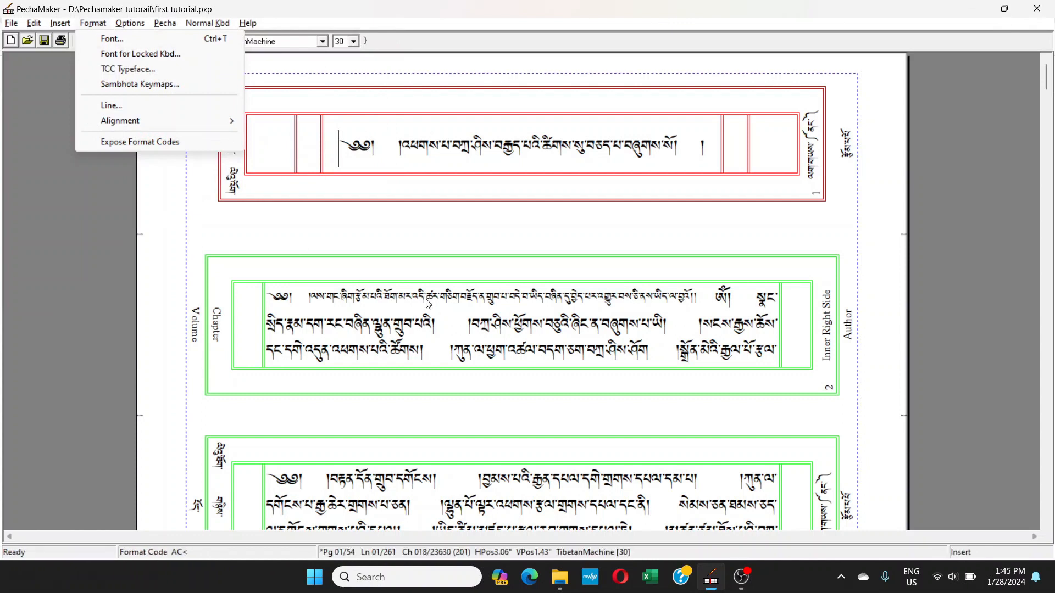
click(416, 319)
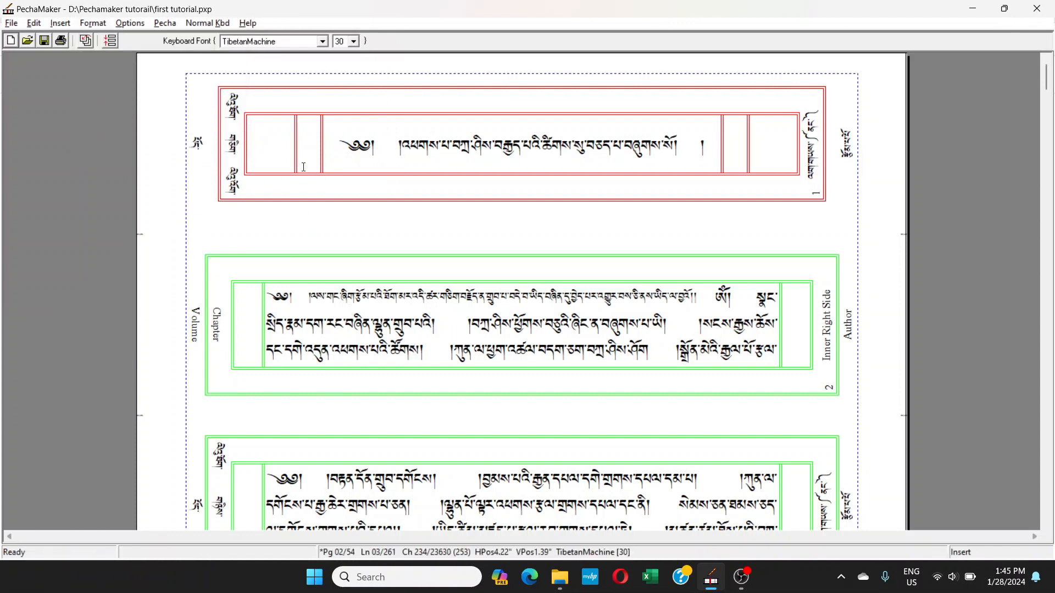
- Open the Pecha annotation controls and place the dialog so it leaves the start of the title page uncovered
click(165, 23)
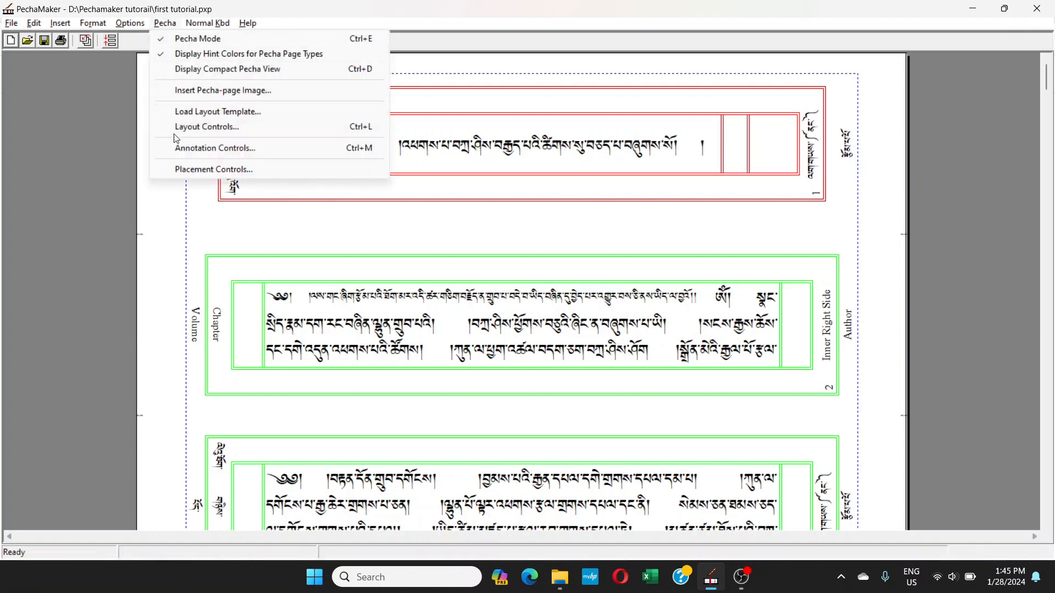
click(199, 152)
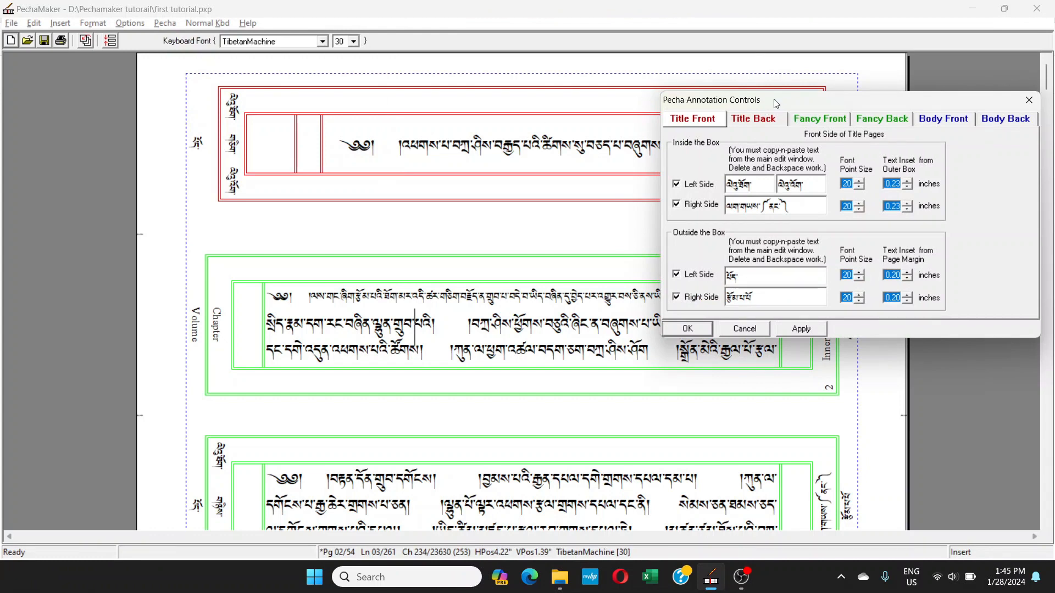
mouse_move(776, 103)
mouse_down()
mouse_move(463, 259)
mouse_move(553, 146)
mouse_move(631, 109)
mouse_move(532, 88)
mouse_move(682, 106)
mouse_move(645, 70)
mouse_up()
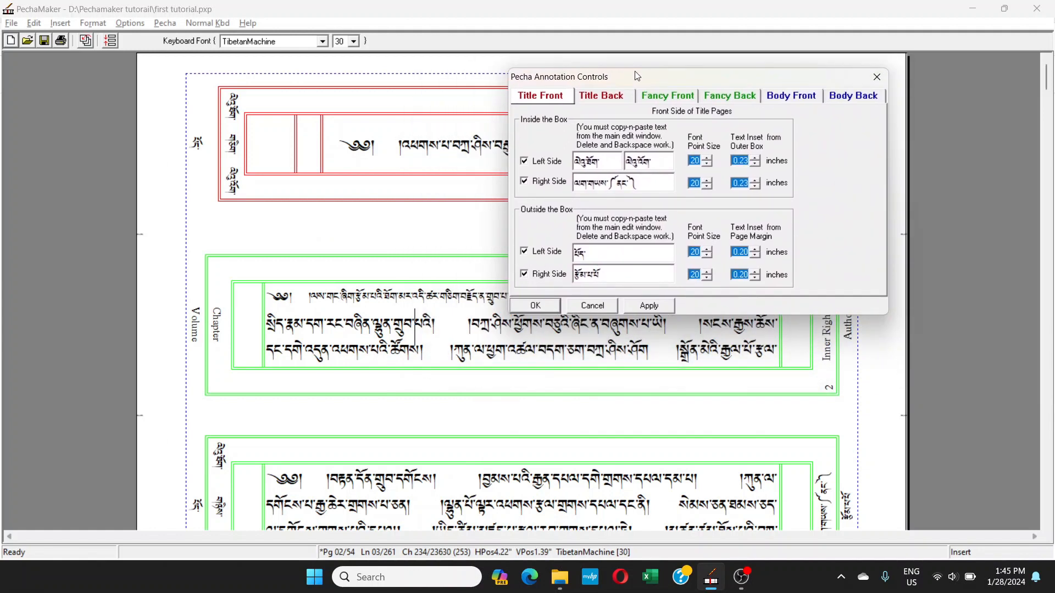
drag(639, 77, 789, 80)
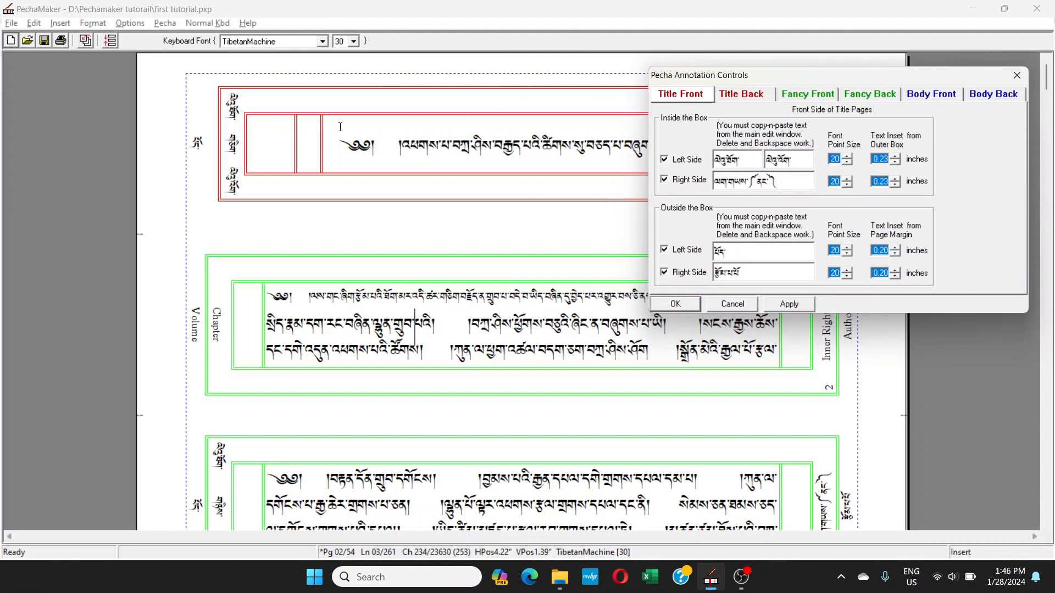
- Compare the Title Back and Title Front annotation settings with the annotations around the title page
drag(382, 144, 544, 153)
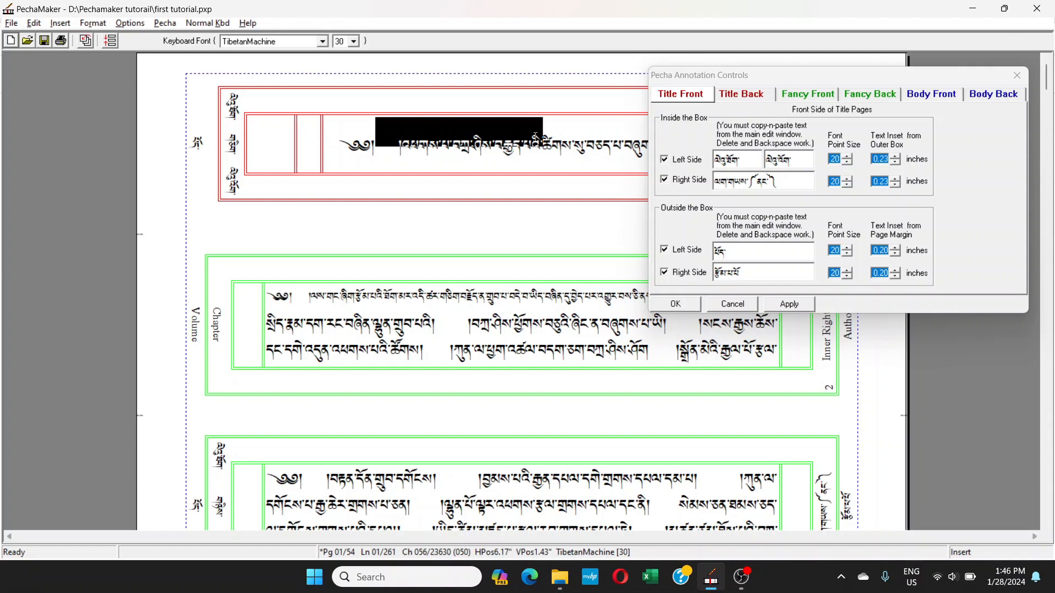
click(732, 95)
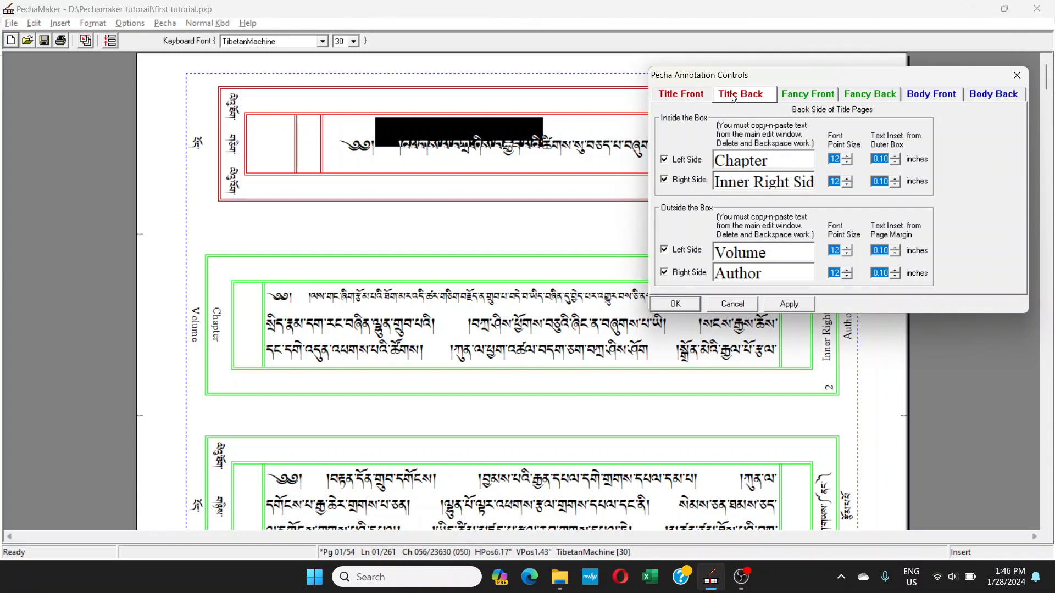
click(683, 96)
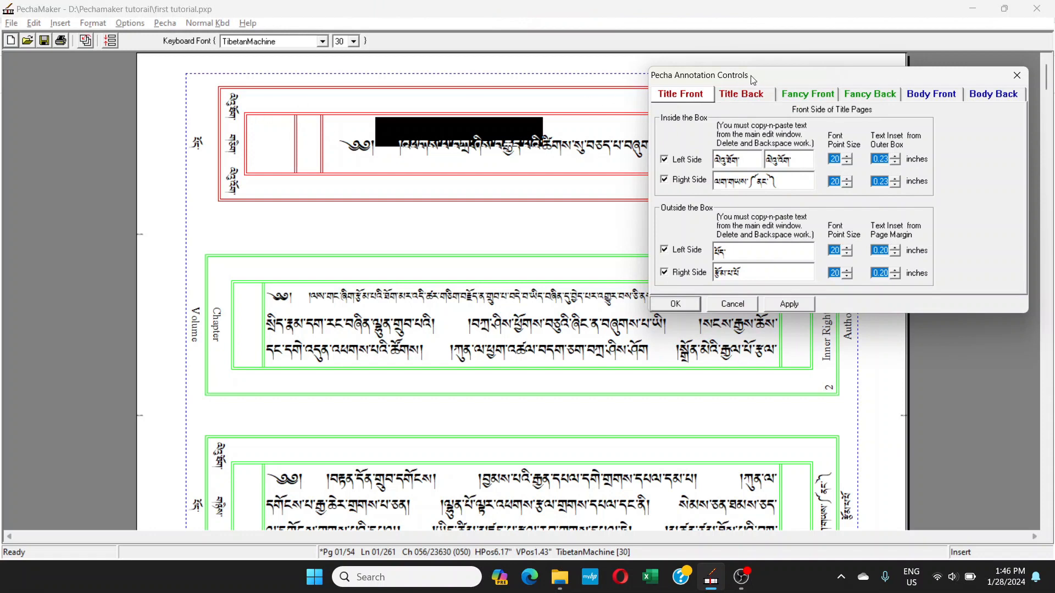
drag(753, 77, 411, 288)
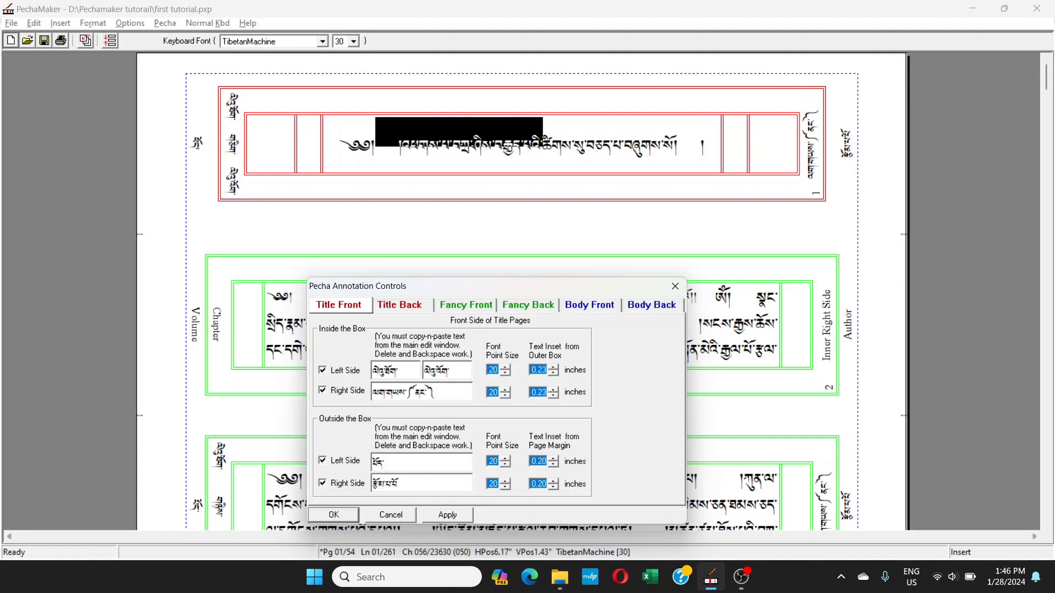
drag(515, 290, 704, 188)
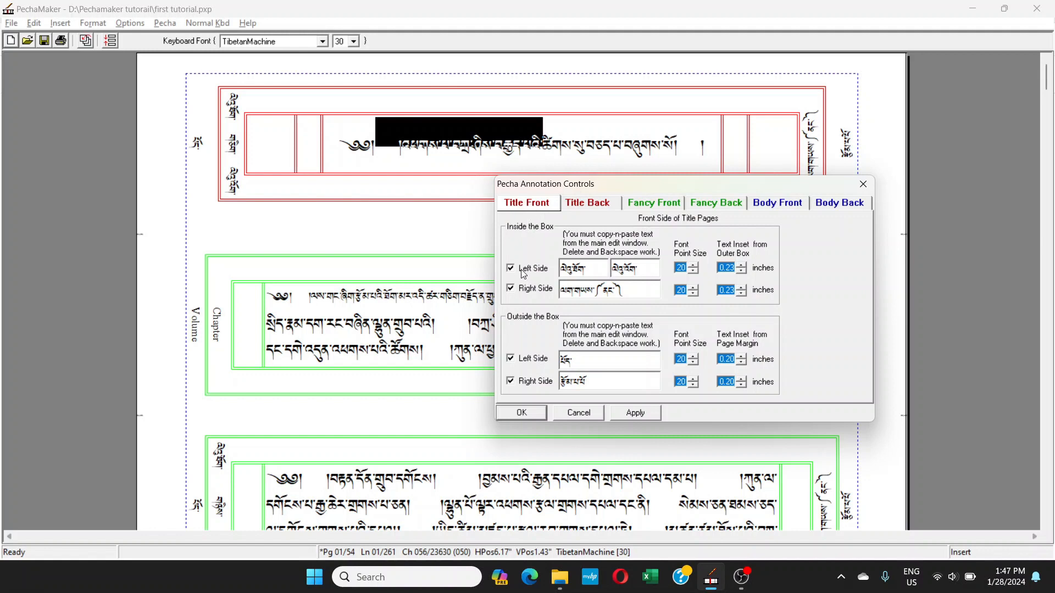
- Try selecting the first Left Side annotation inside the box and a passage in the second pecha page's text
click(584, 268)
drag(583, 266, 557, 269)
drag(644, 266, 559, 269)
click(592, 268)
click(374, 325)
drag(317, 324, 373, 325)
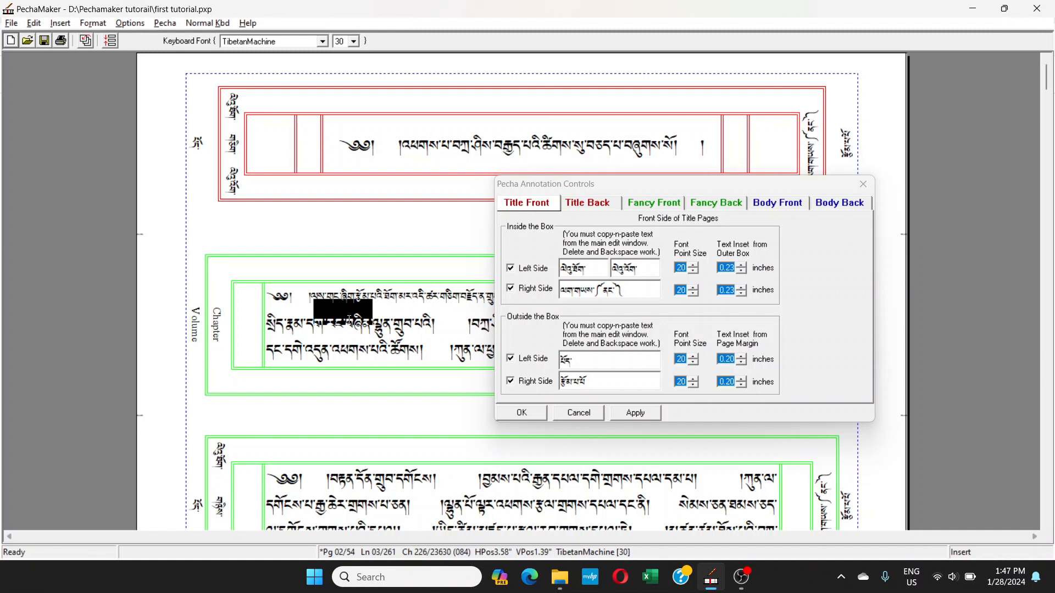
click(537, 277)
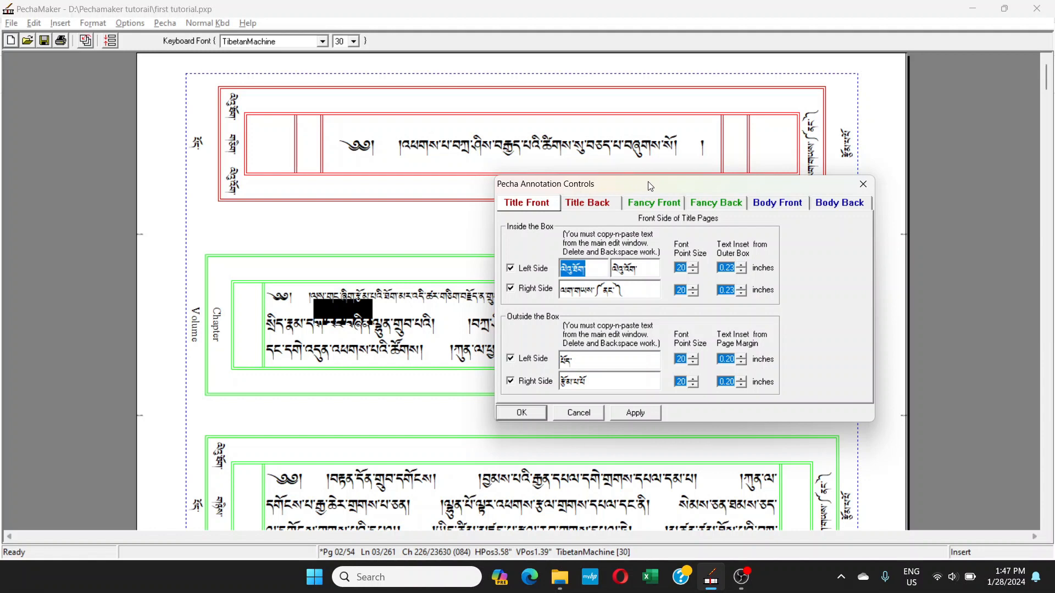
click(596, 272)
drag(596, 271, 565, 271)
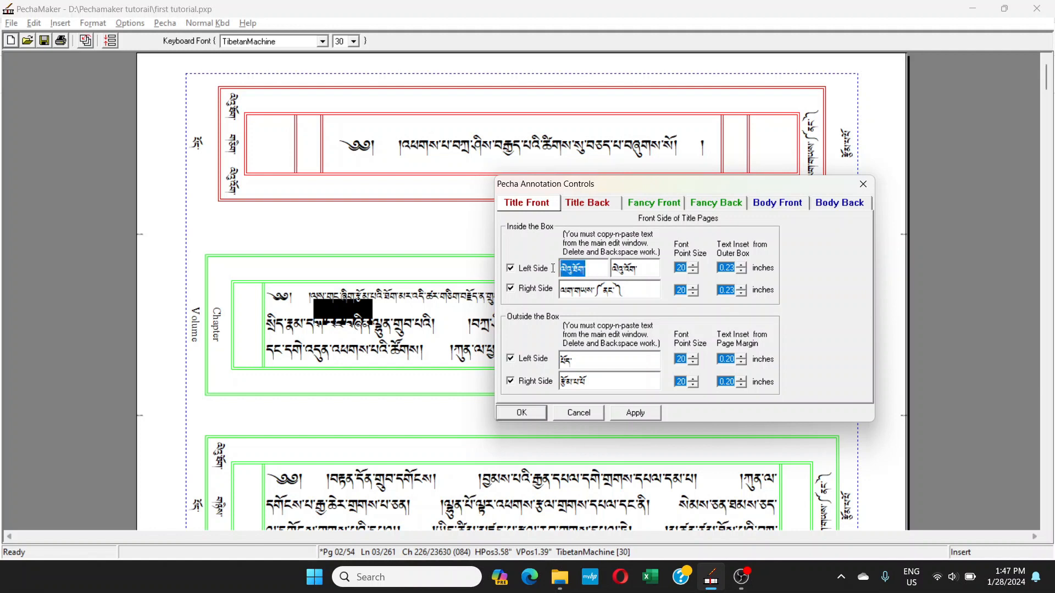
- Clear both Left Side annotation texts inside the box for the front side of title pages and apply the change
click(593, 267)
key(BackSpace)
key(BackSpace)
key(BackSpace)
key(BackSpace)
click(646, 268)
key(BackSpace)
key(BackSpace)
key(BackSpace)
key(BackSpace)
key(BackSpace)
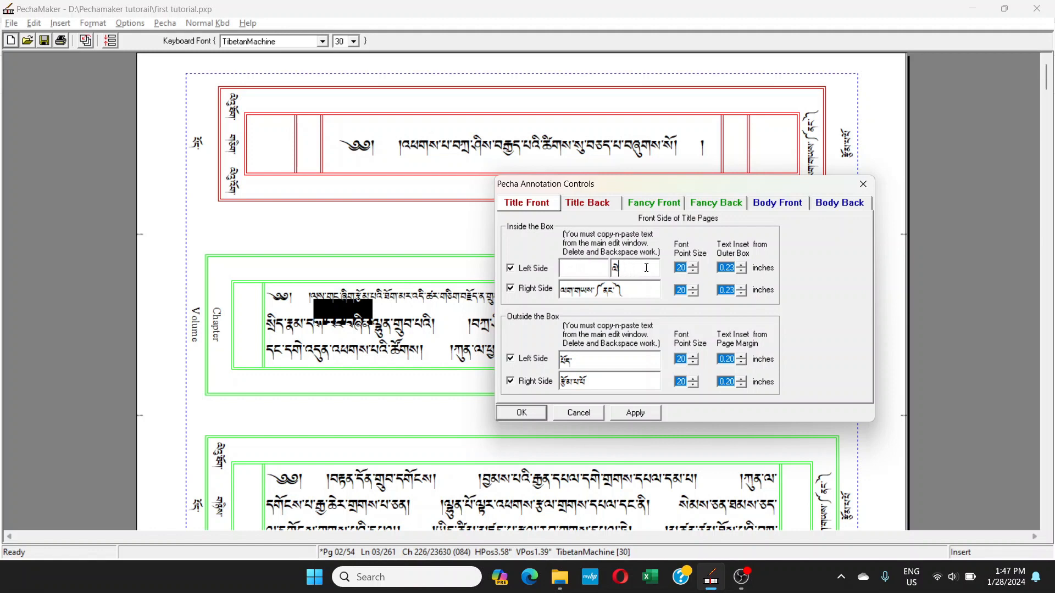
click(640, 418)
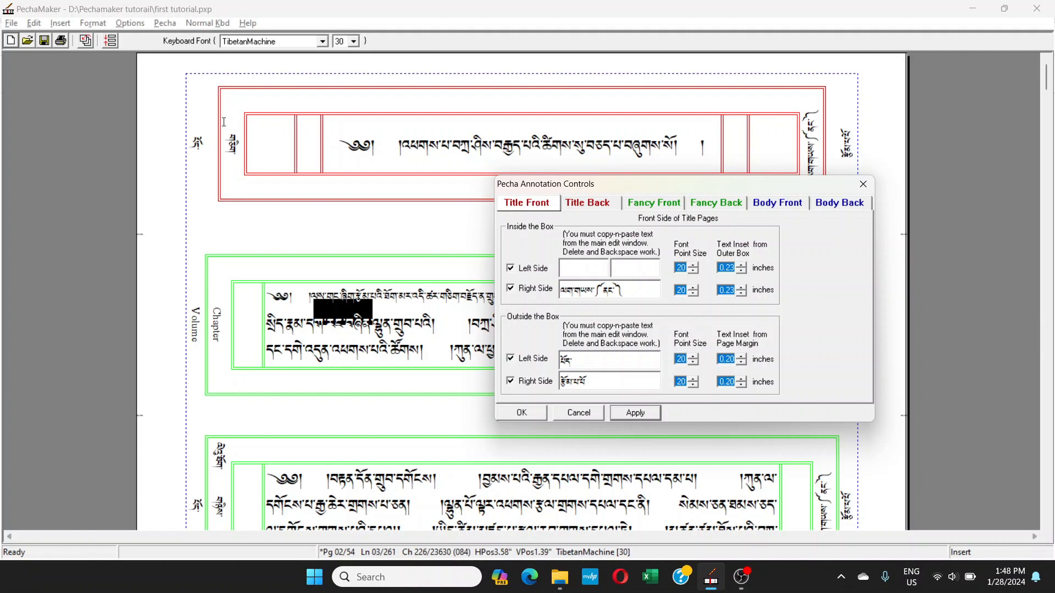
- Copy བཀྲ་ཤིས་ from the second pecha page into the first Left Side annotation inside the title-front box and apply it
click(584, 271)
drag(620, 181, 847, 91)
mouse_move(473, 324)
mouse_down()
mouse_move(517, 328)
mouse_move(471, 328)
mouse_up()
click(495, 322)
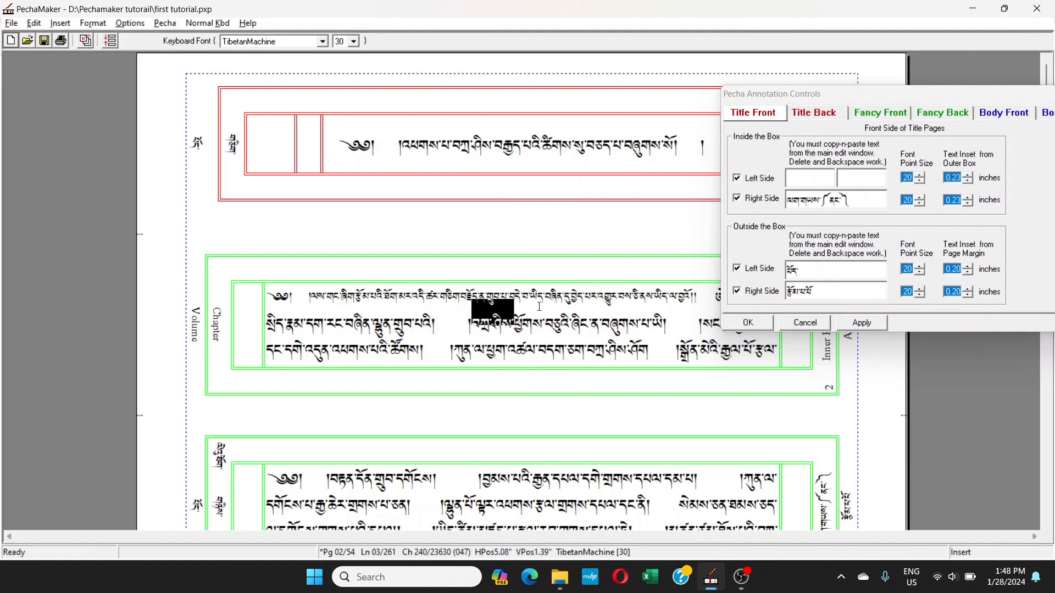
click(809, 178)
text(ཀྲ་ཤིས་)
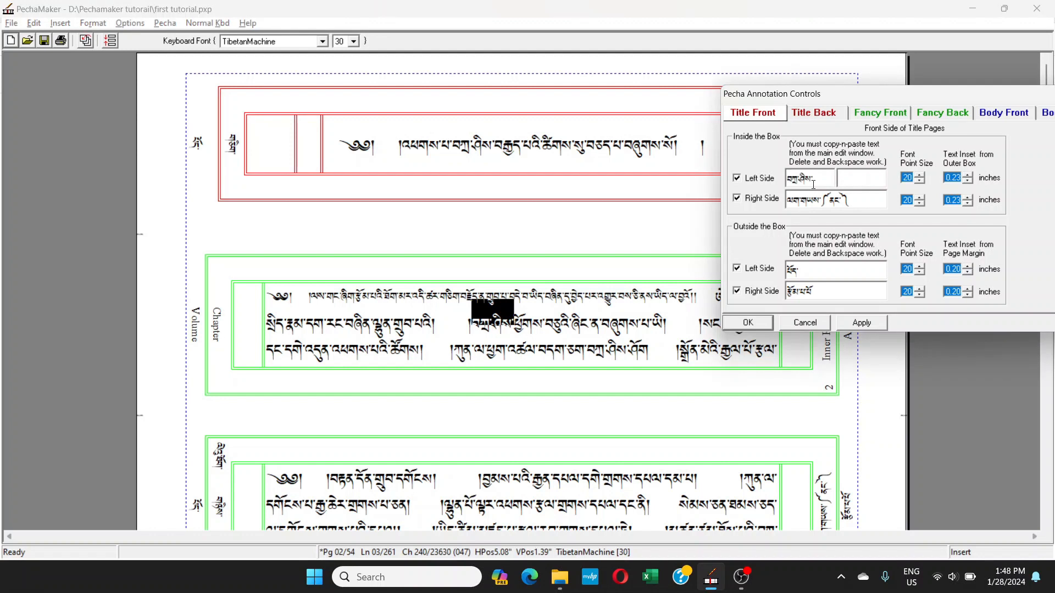
click(863, 322)
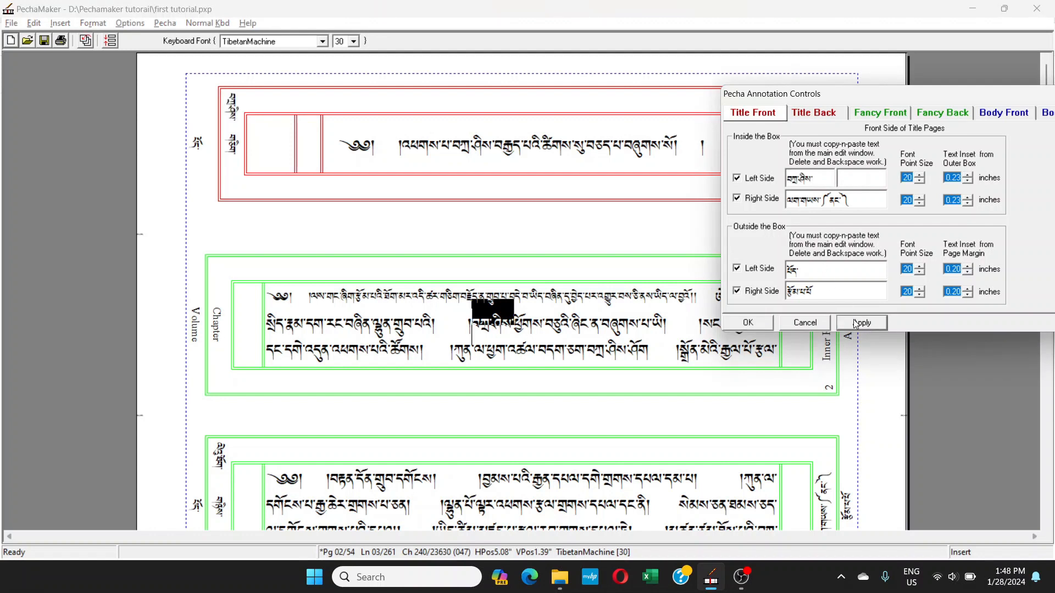
- Reselect བཀྲ་ཤིས་ on the second page to review the editing commands, and accept the annotation controls
click(235, 110)
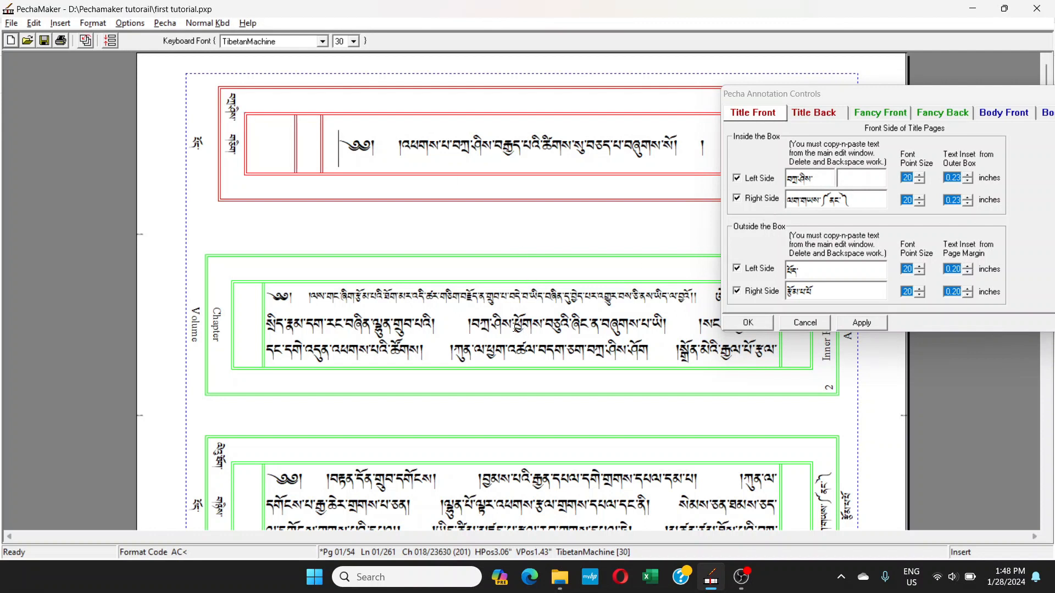
drag(512, 320, 473, 325)
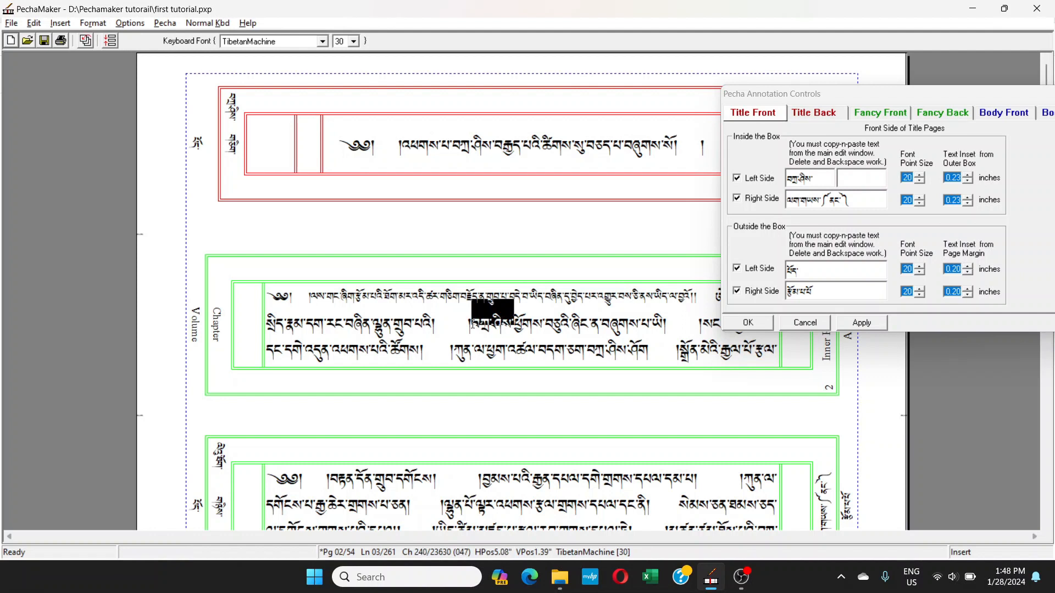
click(39, 26)
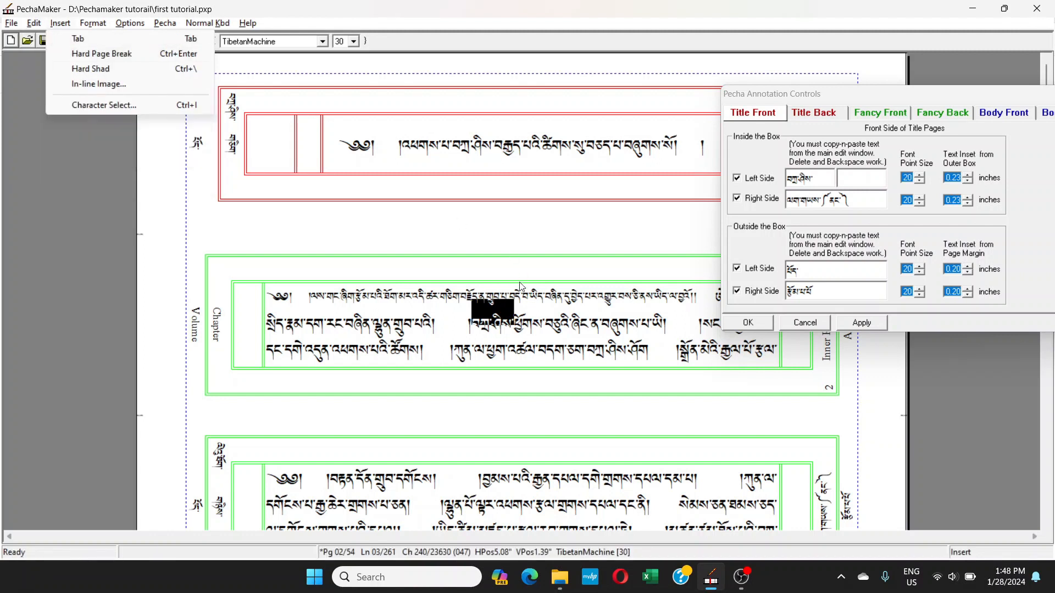
click(494, 318)
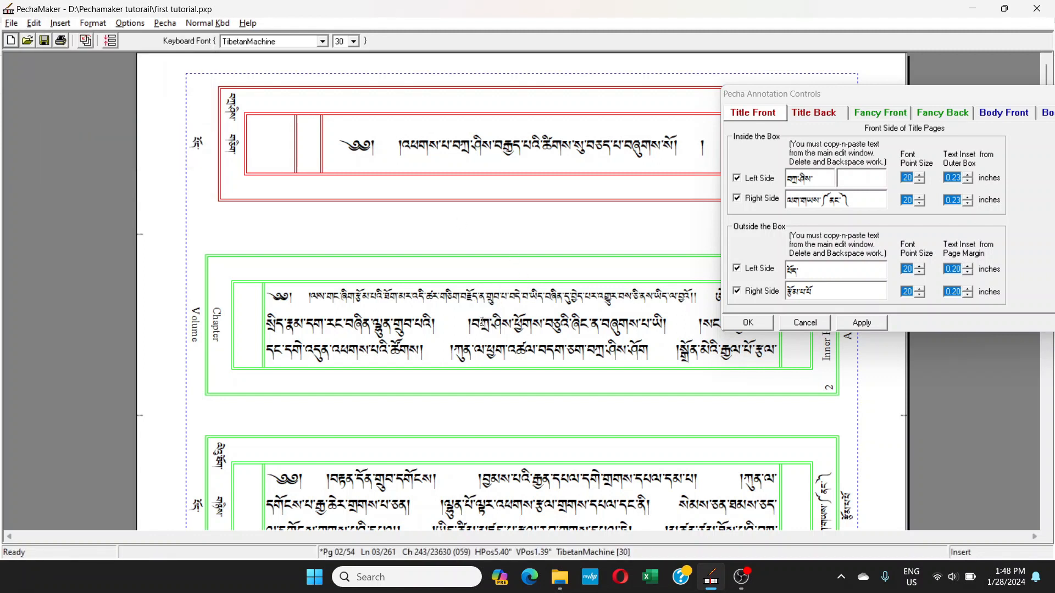
click(763, 324)
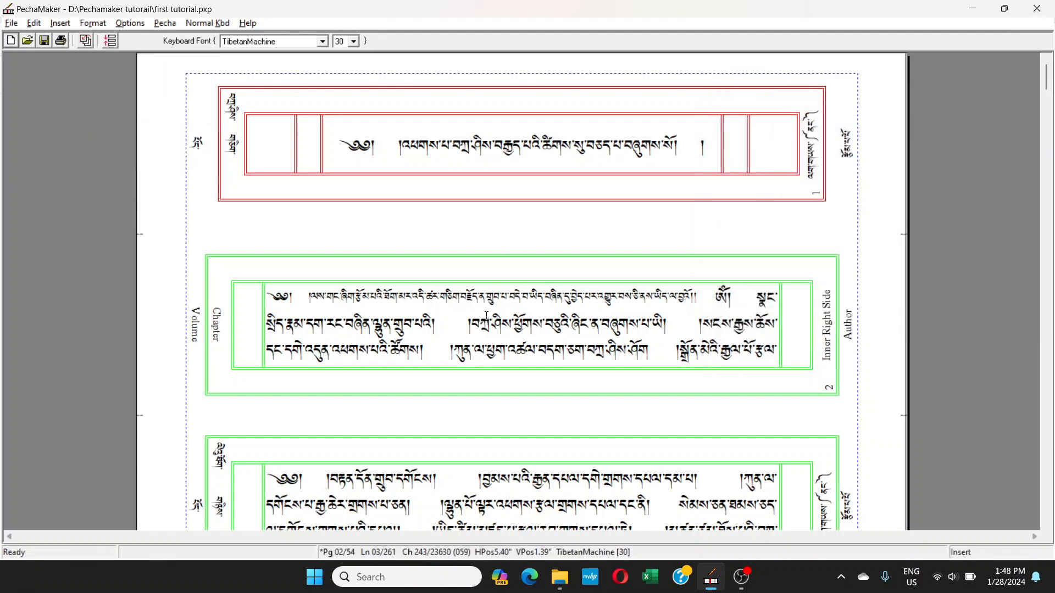
- Copy བཀྲ་ཤིས་ from the second line of the second pecha page
mouse_move(473, 323)
mouse_down()
mouse_move(515, 323)
mouse_move(477, 326)
mouse_up()
click(500, 323)
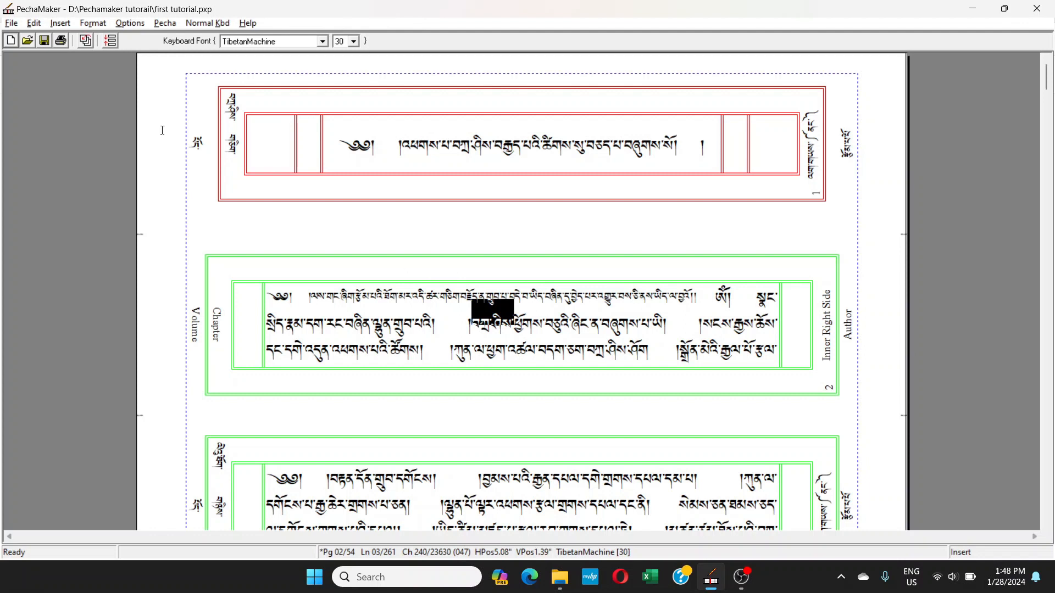
click(34, 24)
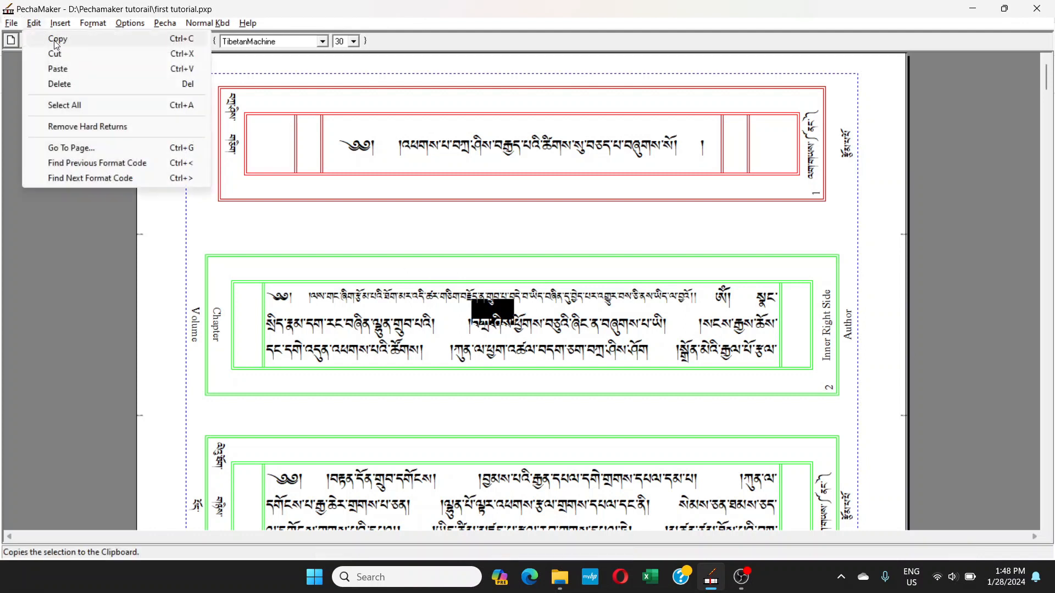
click(56, 40)
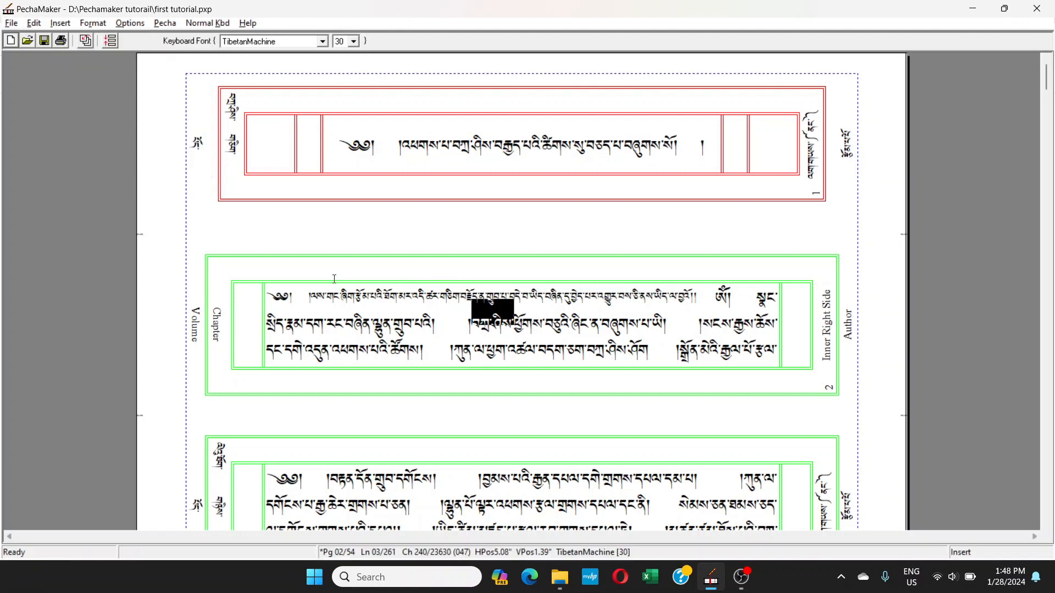
click(441, 315)
- Paste བཀྲ་ཤིས་ into the second Left Side annotation inside the box for the front side of title pages
click(168, 23)
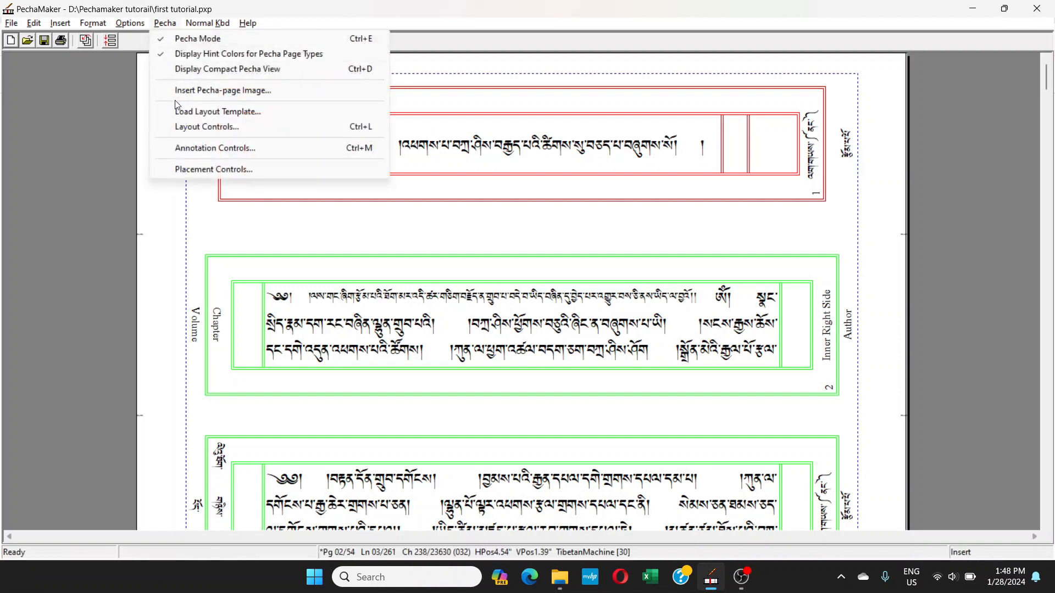
click(215, 148)
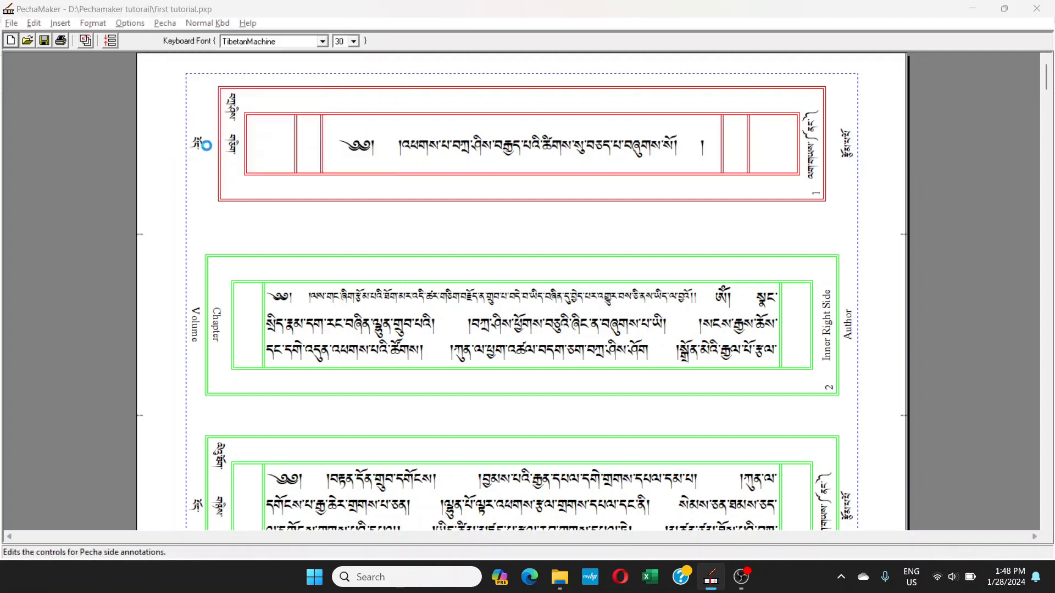
drag(818, 179, 778, 180)
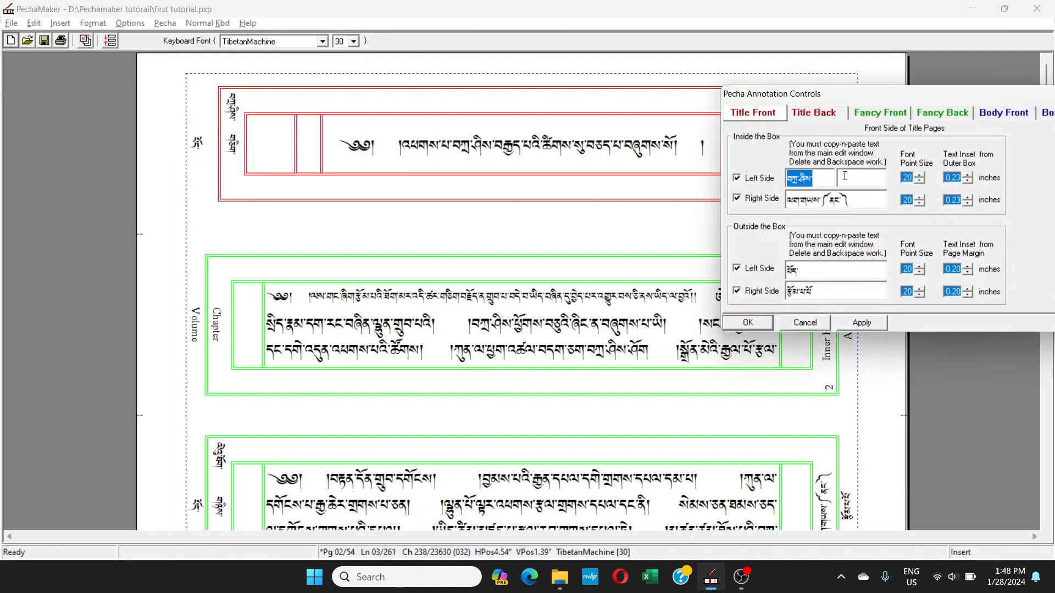
click(845, 176)
key(ctrl+v)
drag(824, 180, 769, 186)
drag(513, 324, 471, 324)
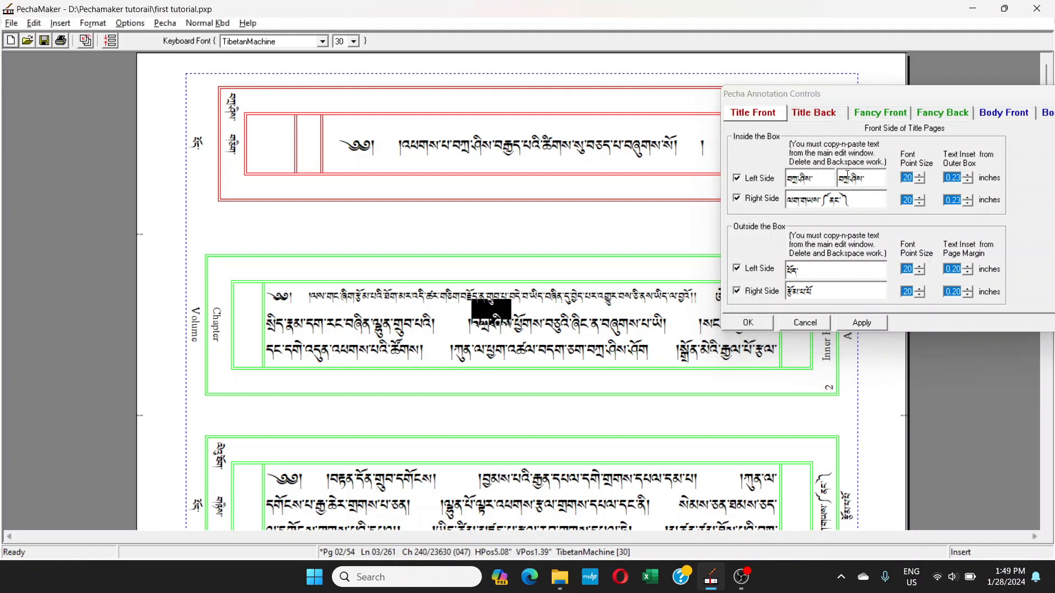
- Delete both Left Side annotation texts inside the title-front box and apply the removal
drag(873, 178, 837, 181)
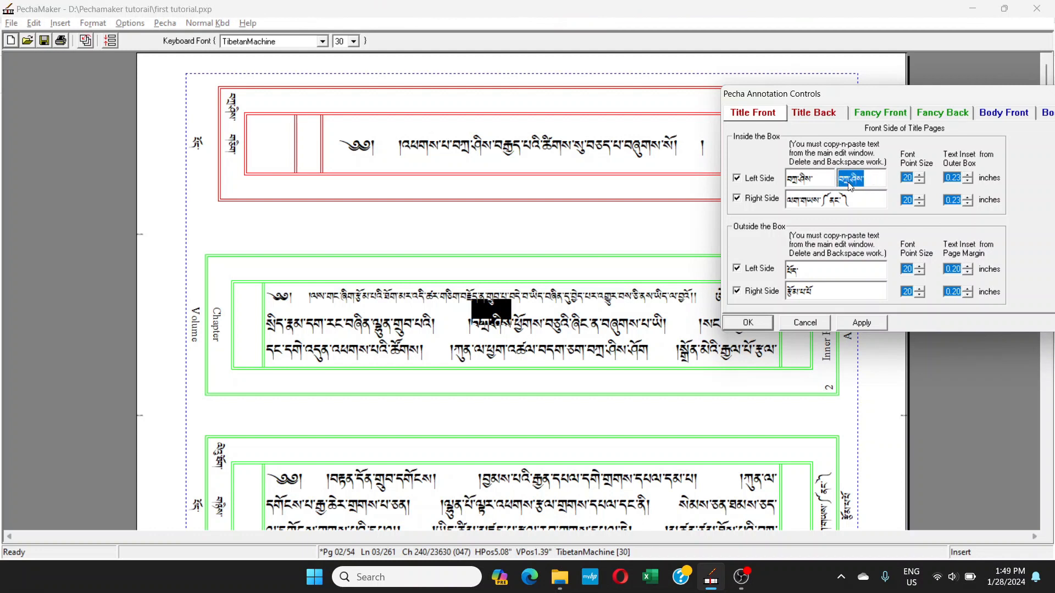
key(Delete)
click(821, 176)
key(BackSpace)
key(BackSpace)
key(BackSpace)
key(BackSpace)
key(BackSpace)
key(BackSpace)
key(BackSpace)
key(BackSpace)
click(844, 325)
drag(806, 99, 481, 216)
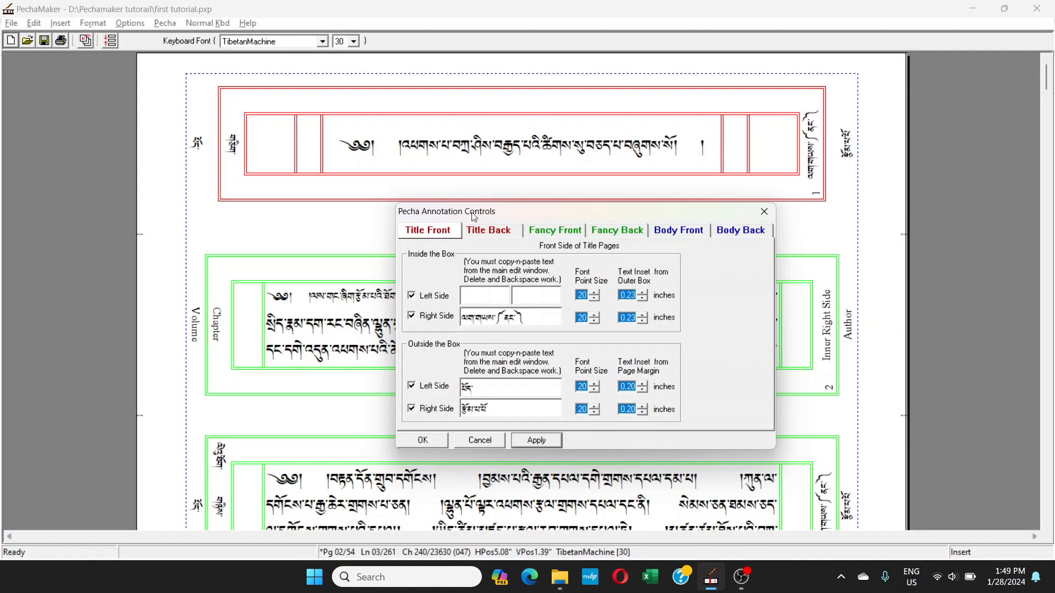
mouse_move(478, 216)
mouse_down()
mouse_move(534, 224)
mouse_move(476, 211)
mouse_up()
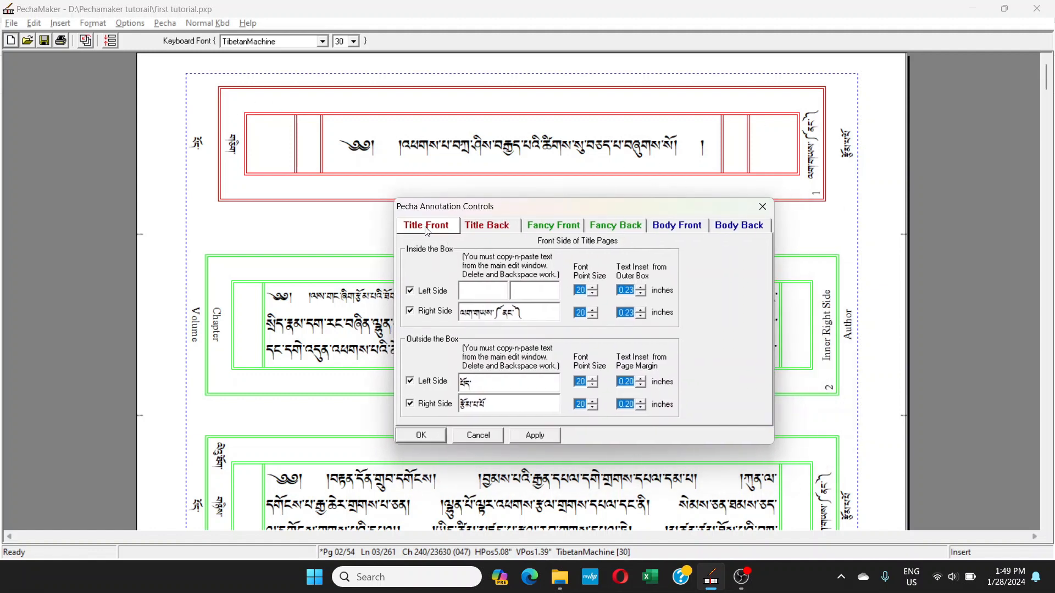
- Clear the Right Side annotation text inside the title-front box, keeping its option enabled, and apply the change
click(434, 311)
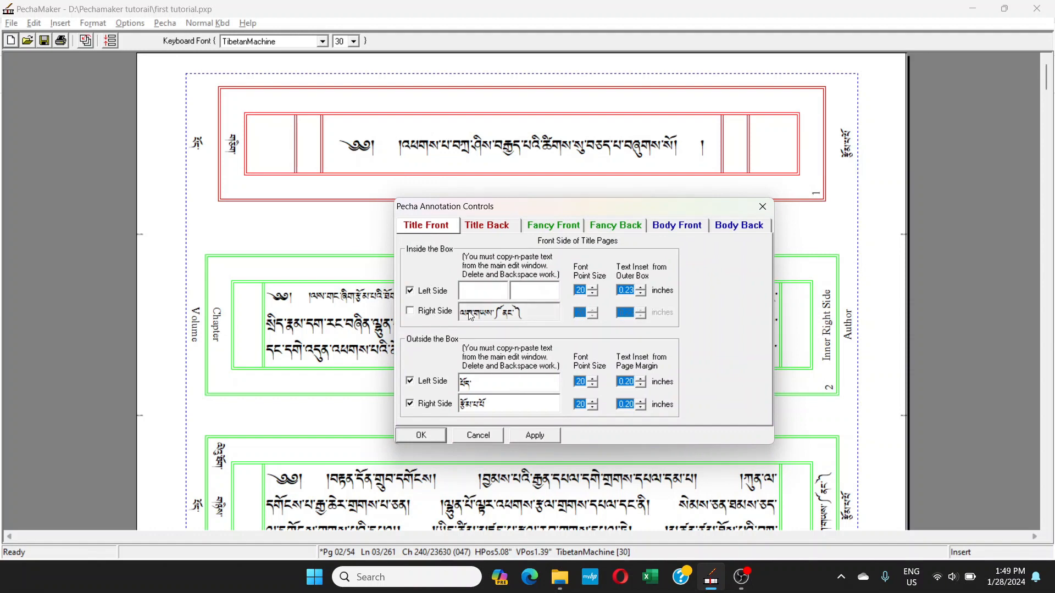
click(413, 312)
drag(531, 312, 460, 312)
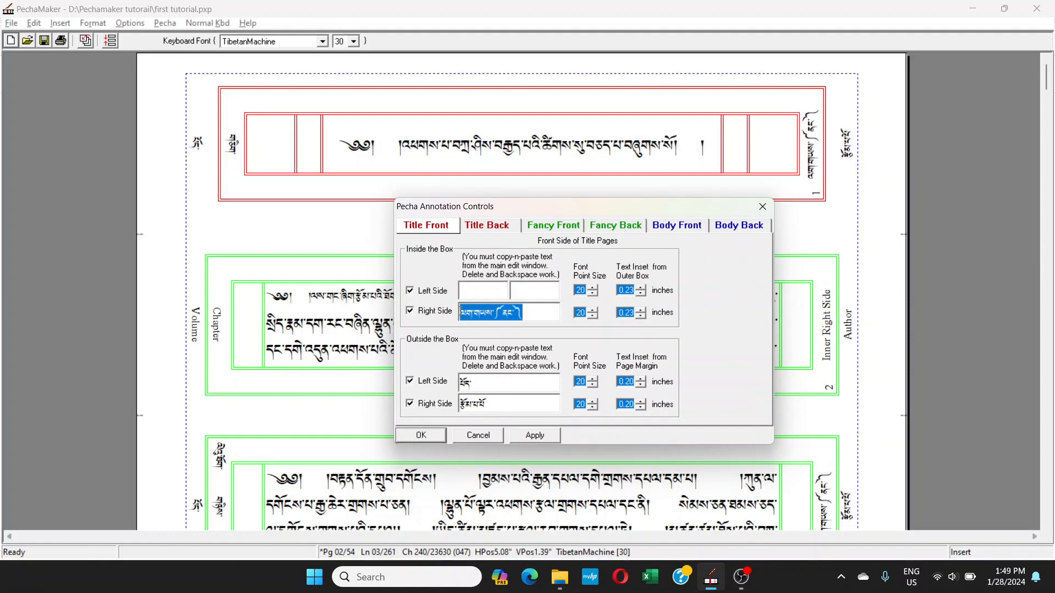
click(532, 316)
key(BackSpace)
key(BackSpace)
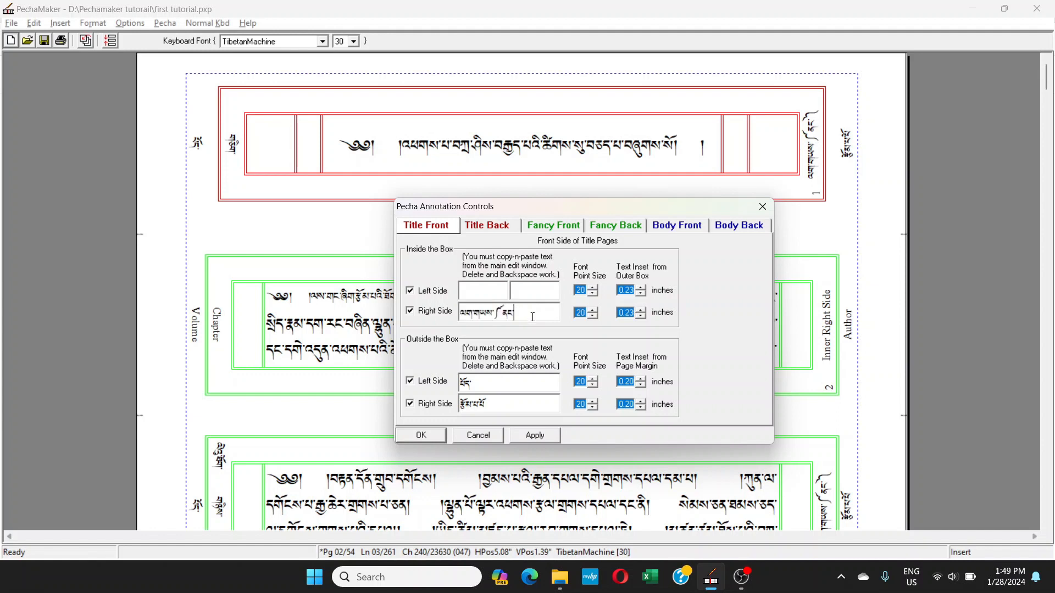
key(BackSpace)
key(BackSpace)
key(BackSpace)
key(BackSpace)
key(BackSpace)
key(BackSpace)
key(BackSpace)
key(BackSpace)
key(BackSpace)
key(BackSpace)
click(549, 435)
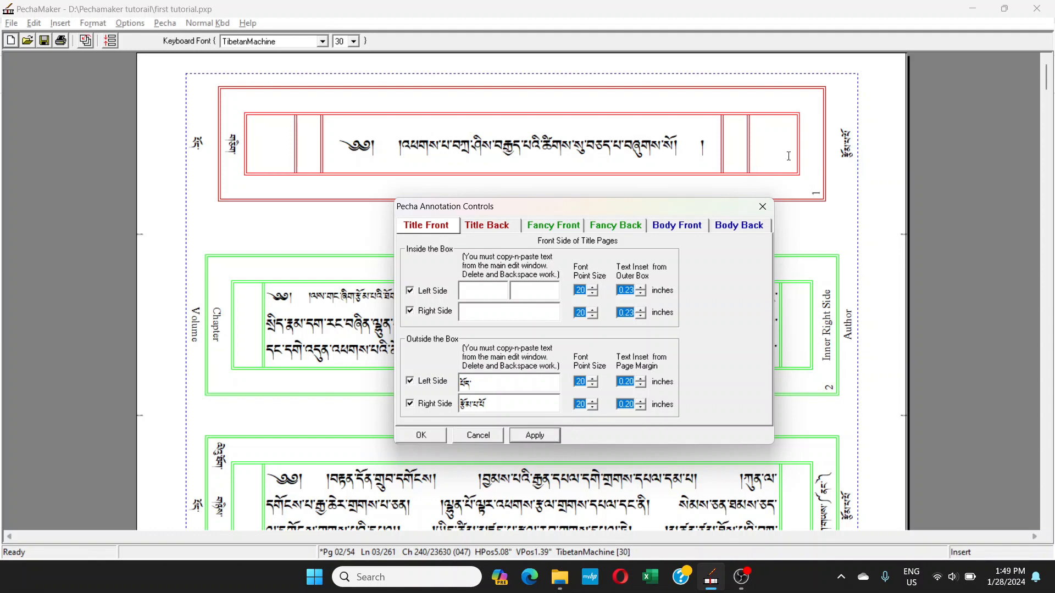
- Clear the Left Side annotation text outside the box for the front side of title pages and apply it
mouse_move(686, 206)
mouse_down()
mouse_move(709, 131)
mouse_move(747, 129)
mouse_up()
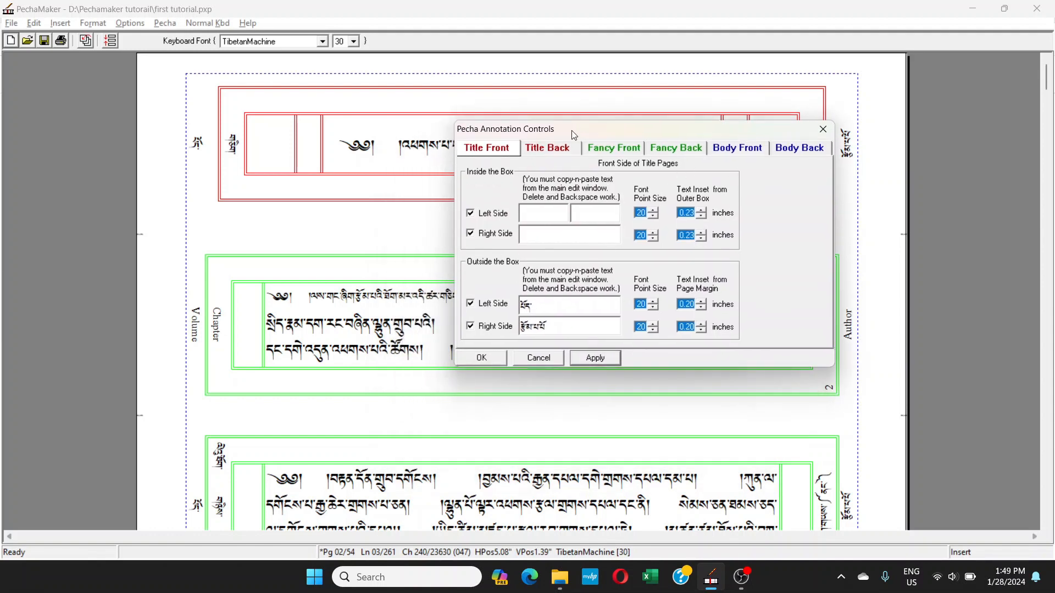
mouse_move(573, 135)
mouse_down()
mouse_move(633, 206)
mouse_move(686, 218)
mouse_up()
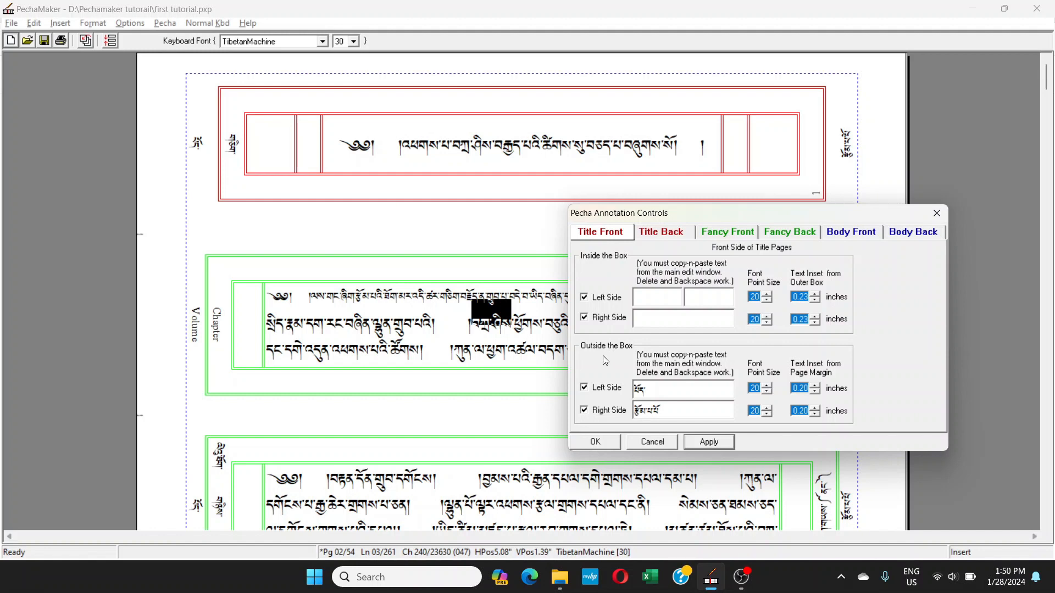
drag(631, 215, 559, 138)
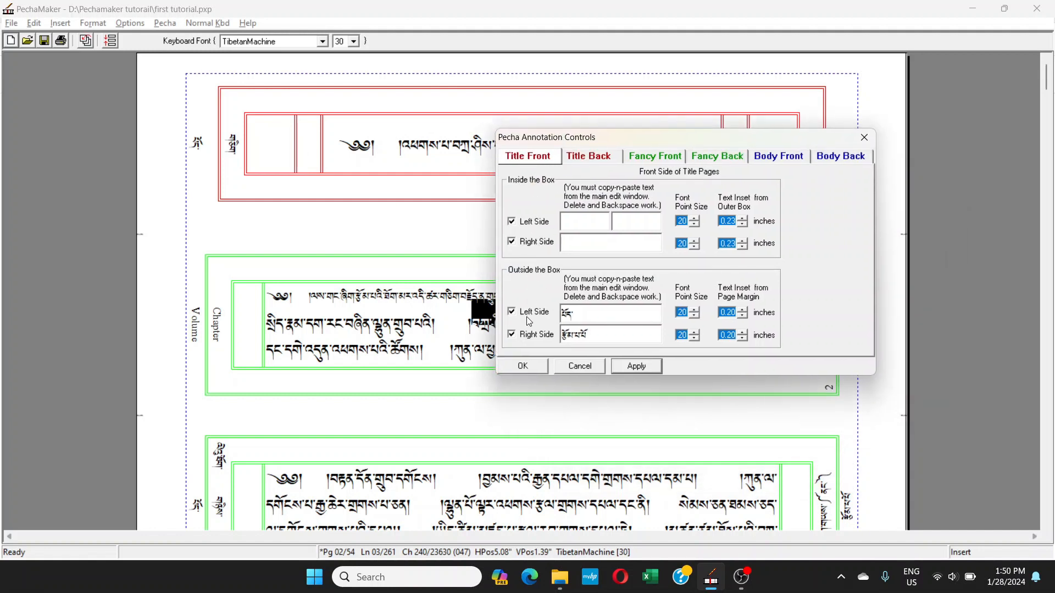
click(590, 315)
key(BackSpace)
key(BackSpace)
key(BackSpace)
key(BackSpace)
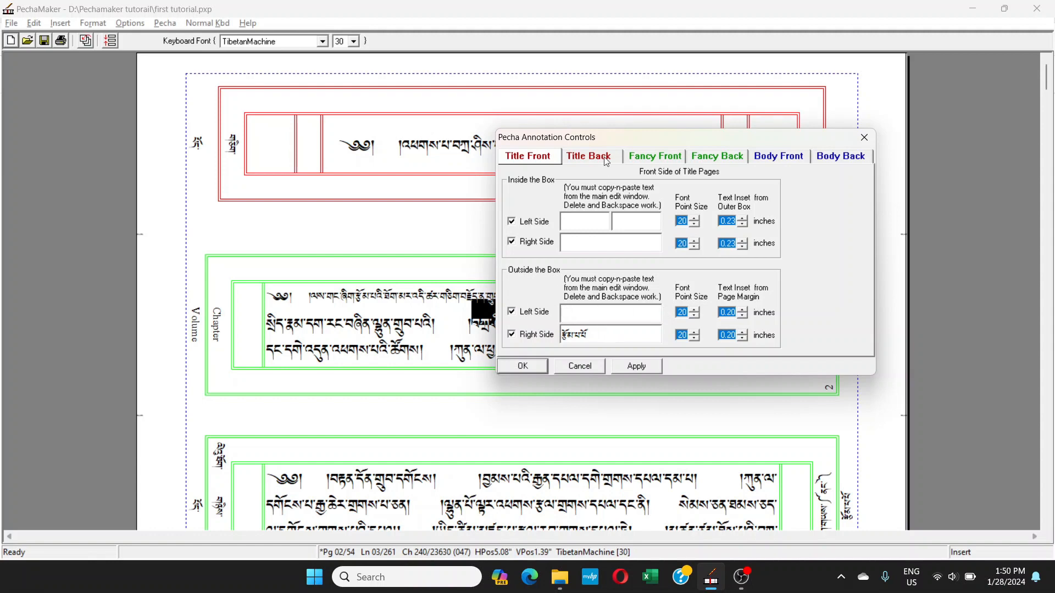
mouse_move(615, 137)
mouse_down()
mouse_move(552, 335)
mouse_move(349, 211)
mouse_up()
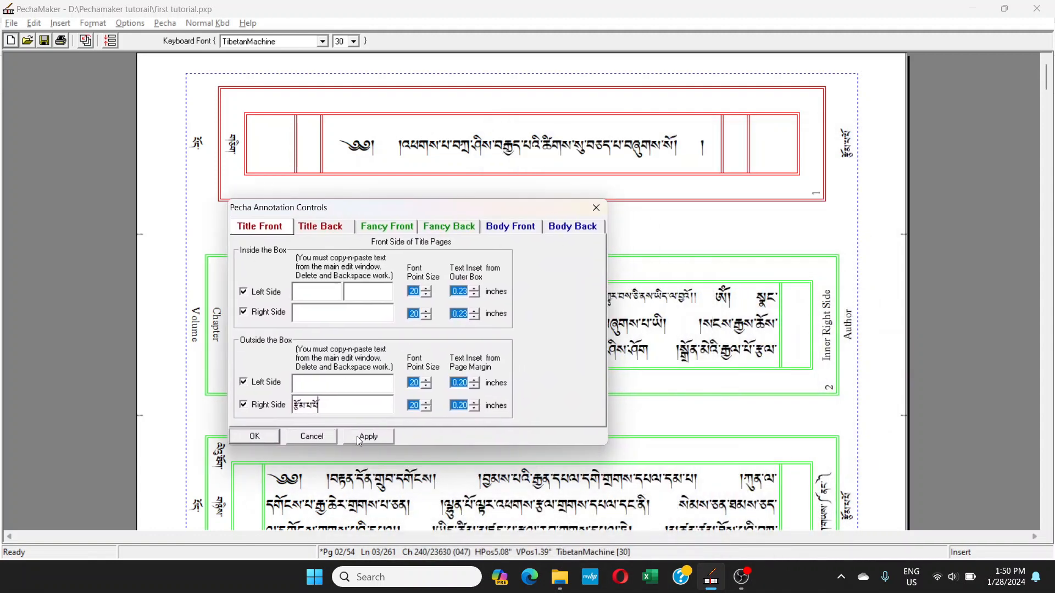
drag(430, 211, 562, 212)
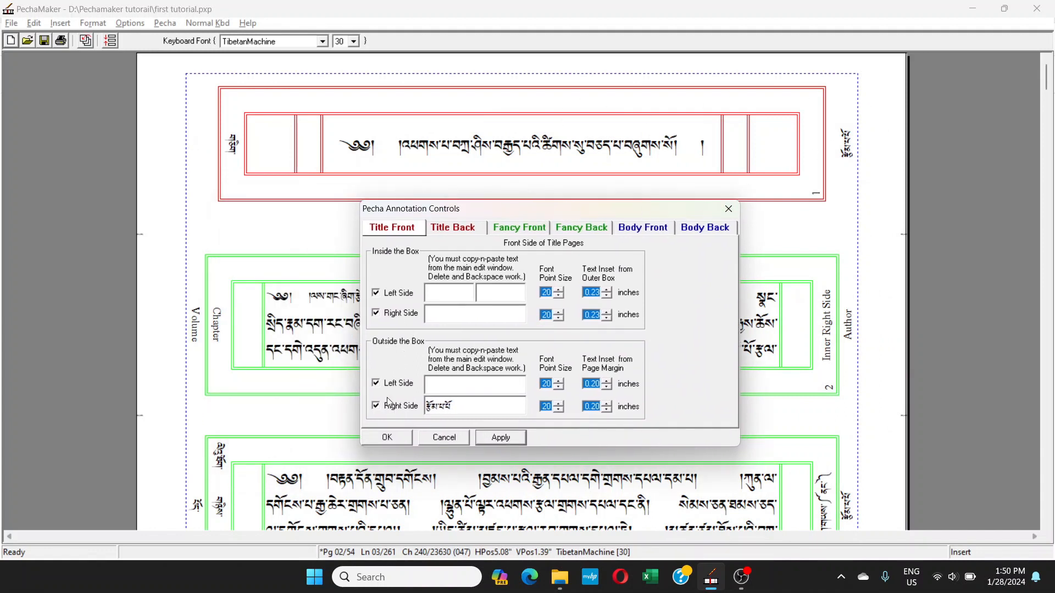
- Clear the Right Side annotation text outside the title-front box, apply the change and accept the annotation controls
click(470, 405)
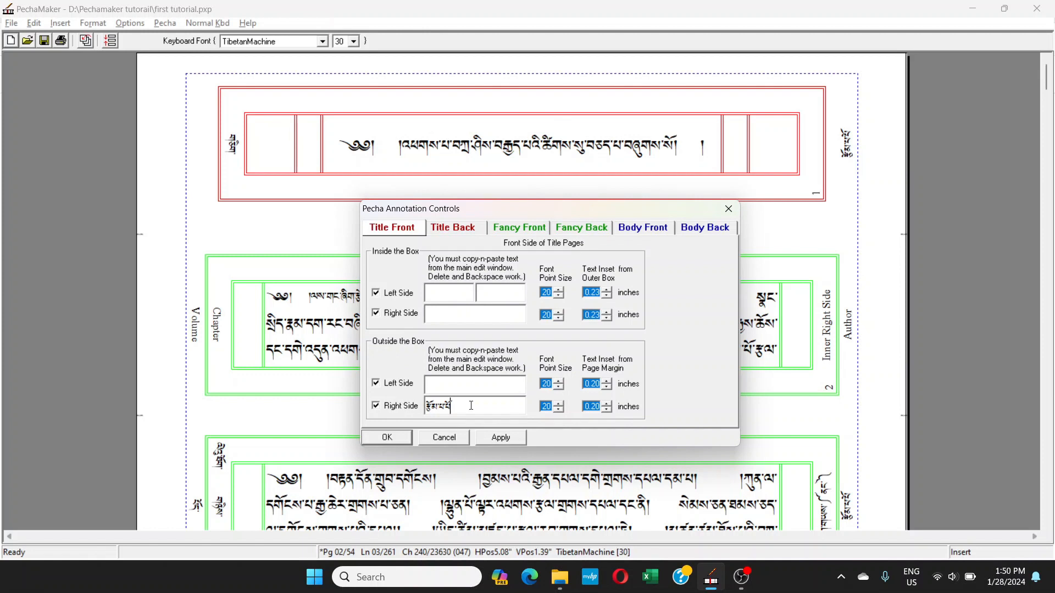
key(BackSpace)
key(BackSpace)
key(BackSpace)
key(BackSpace)
key(BackSpace)
key(BackSpace)
key(BackSpace)
click(508, 439)
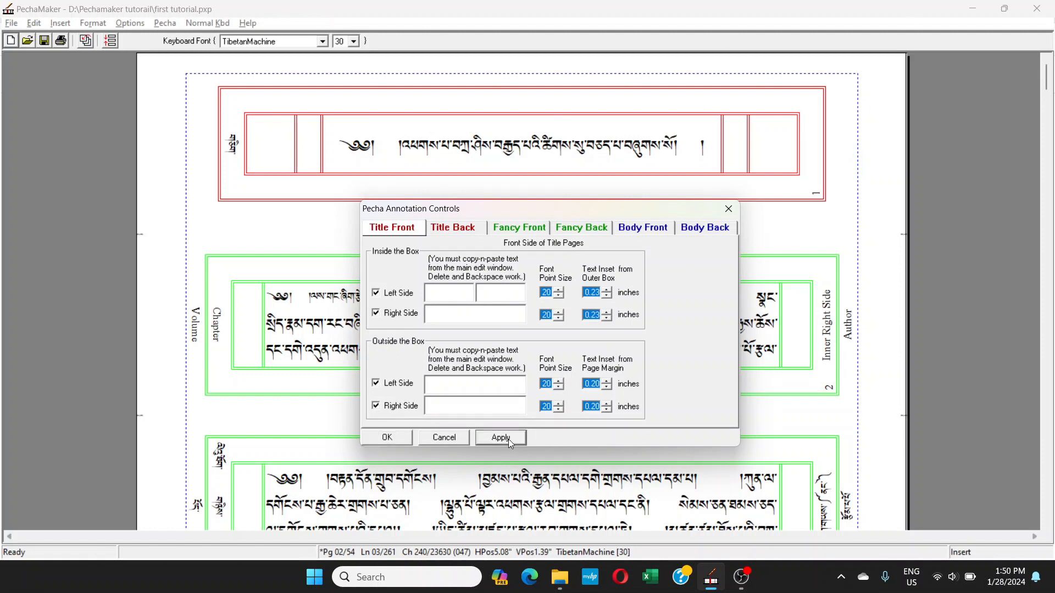
click(397, 441)
click(568, 334)
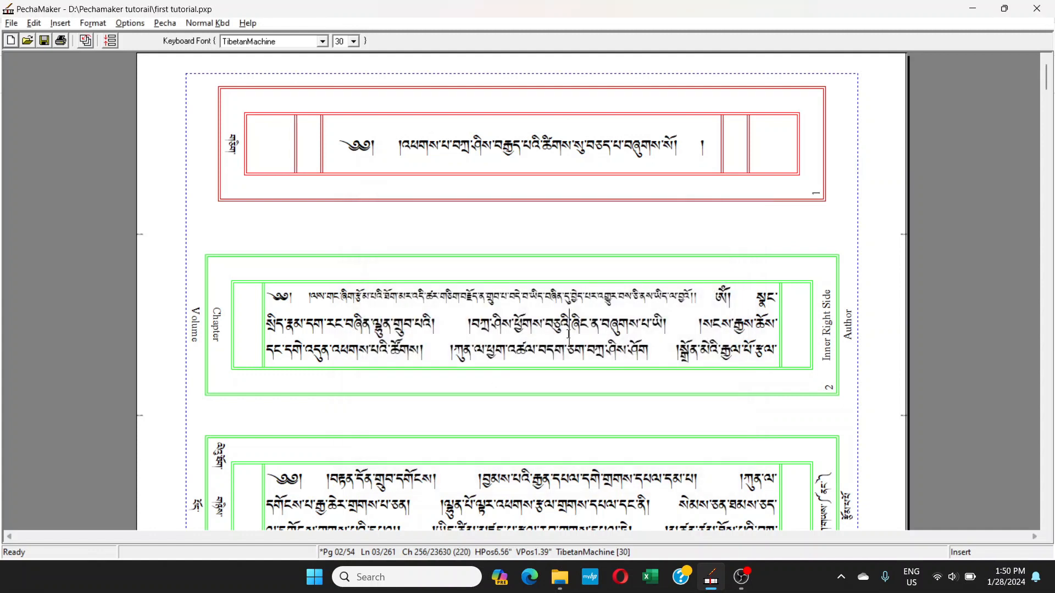
scroll(567, 334, down, 1)
scroll(567, 334, up, 1)
- Reopen the annotation controls and review the annotations for the back side of title pages beside the second pecha page
click(165, 23)
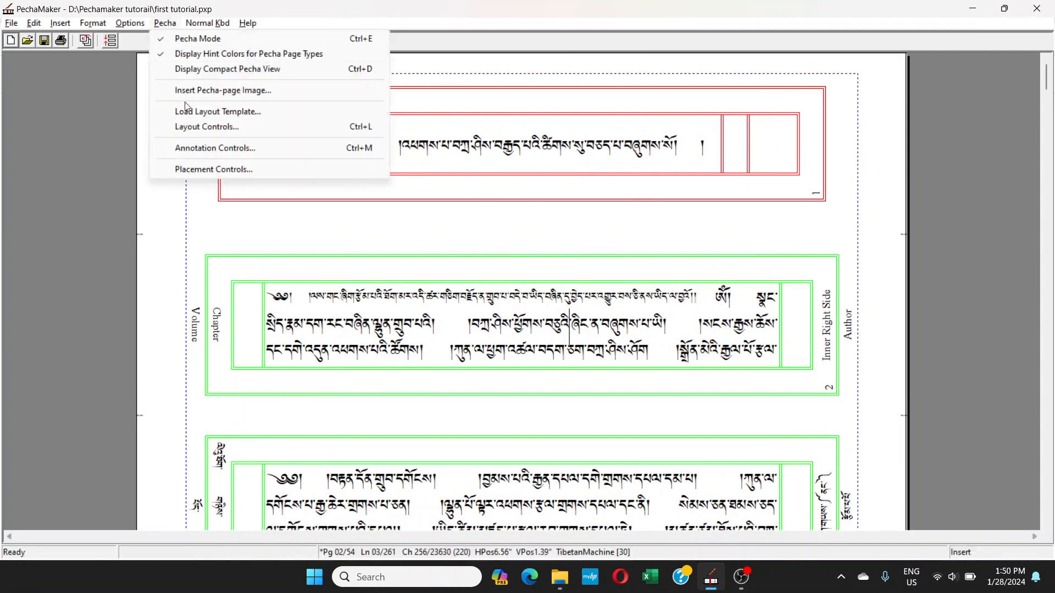
click(209, 146)
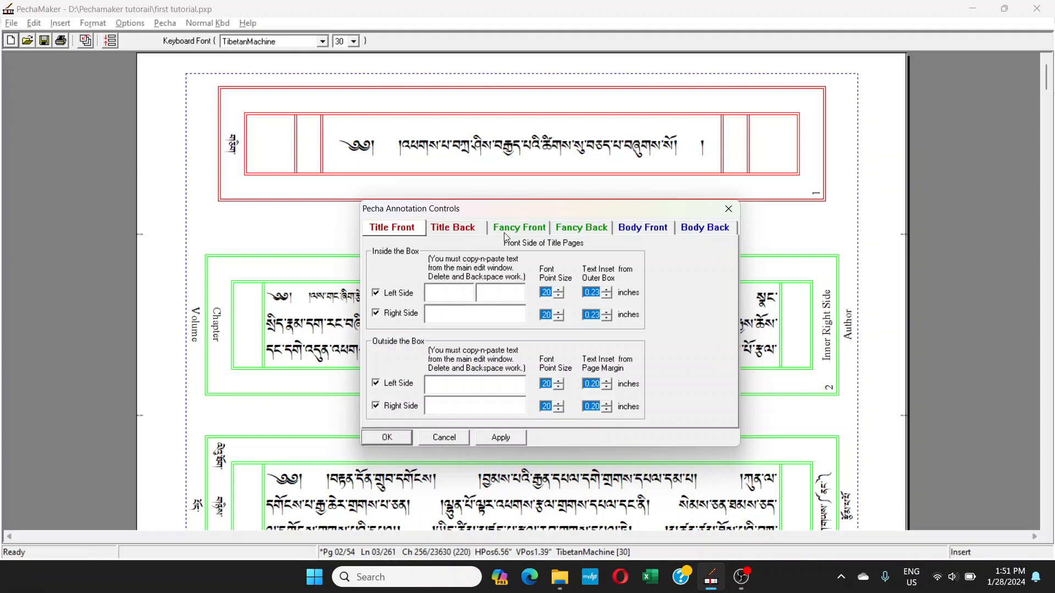
click(457, 229)
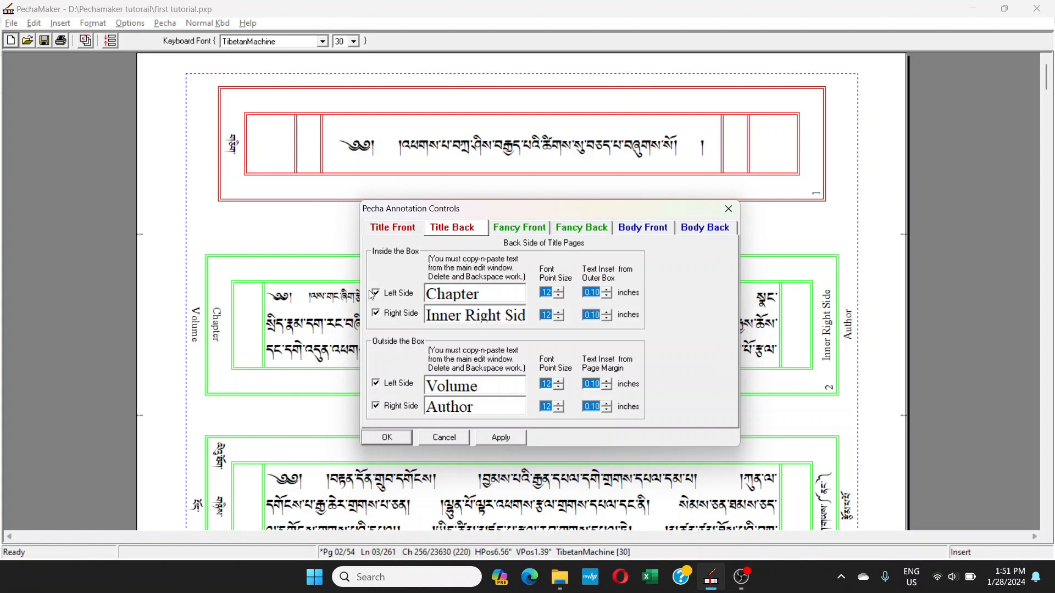
click(339, 303)
scroll(351, 286, down, 1)
drag(476, 211, 752, 214)
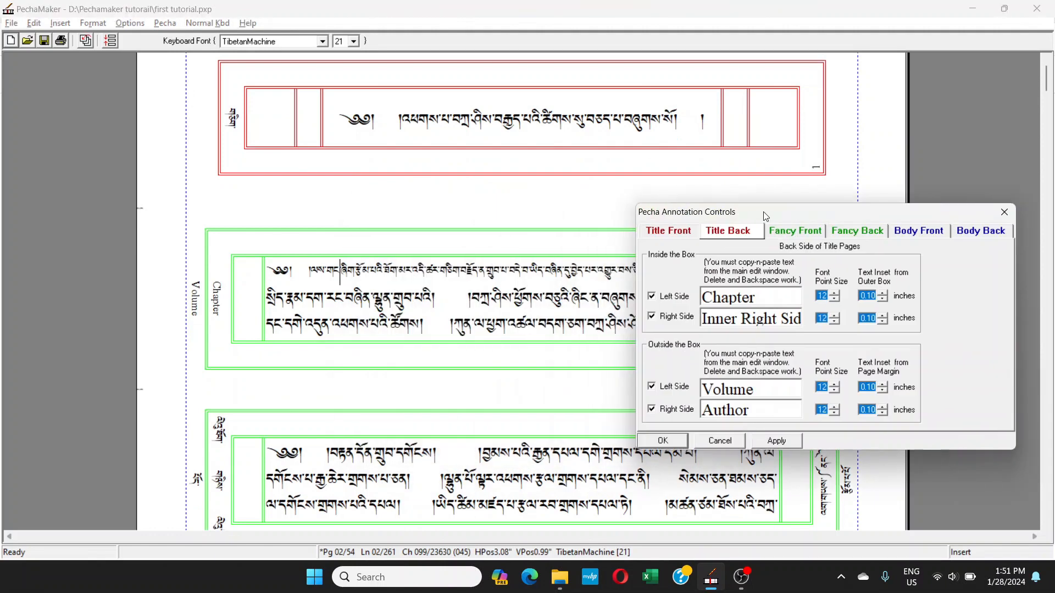
- Review the annotation settings for the front side of fancy pages and locate the matching third pecha page
click(796, 230)
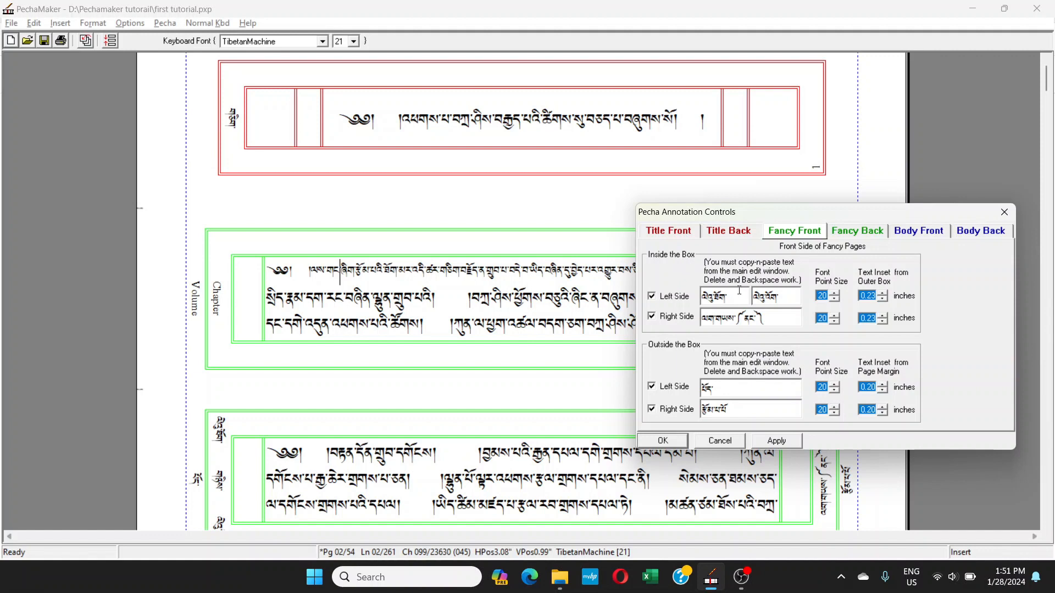
drag(748, 299, 696, 299)
click(473, 331)
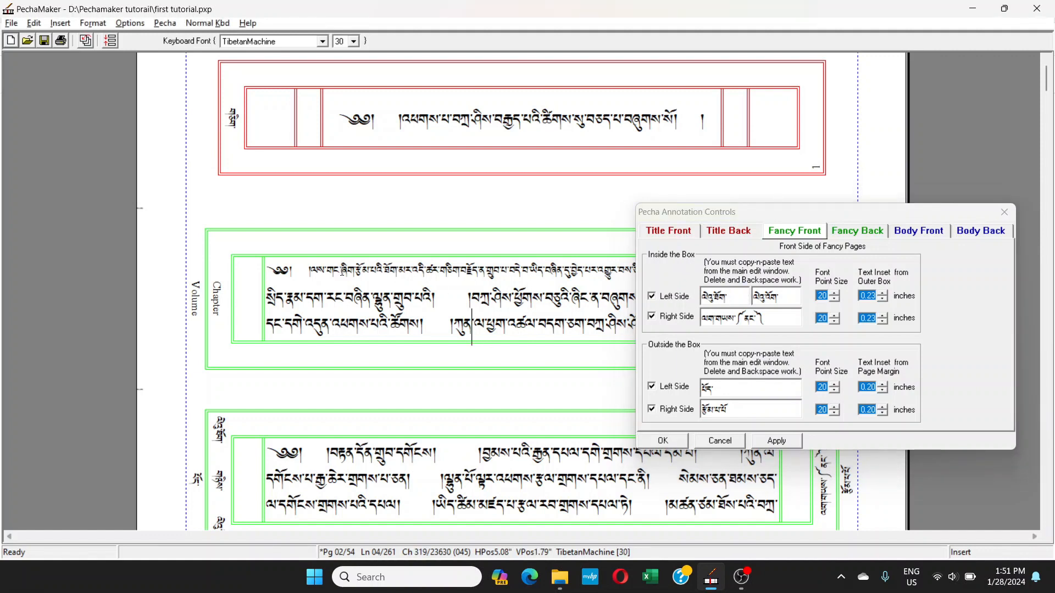
drag(341, 269, 555, 333)
click(445, 296)
drag(356, 270, 528, 316)
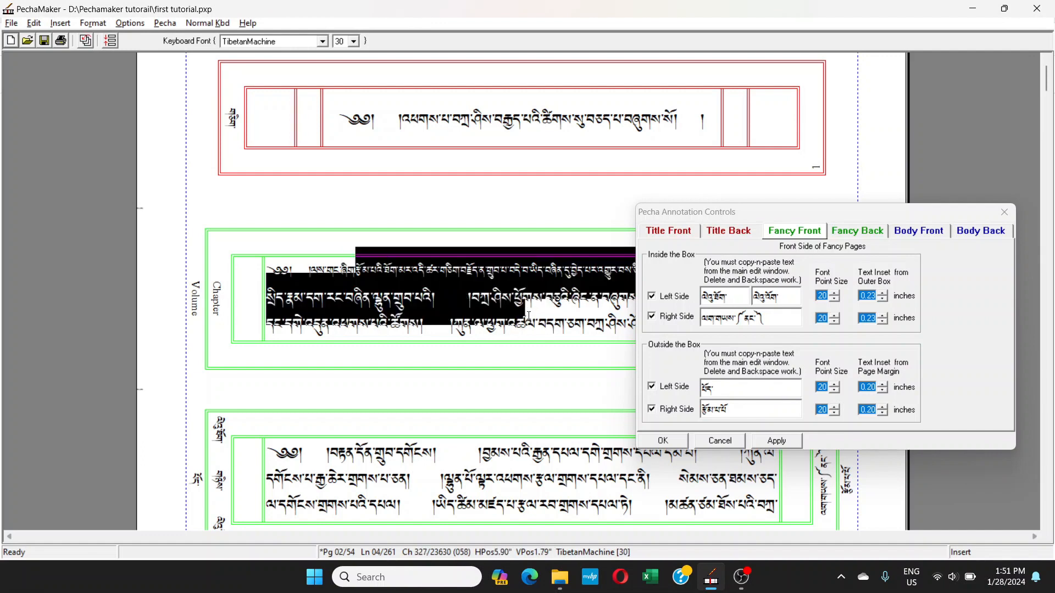
scroll(528, 316, down, 5)
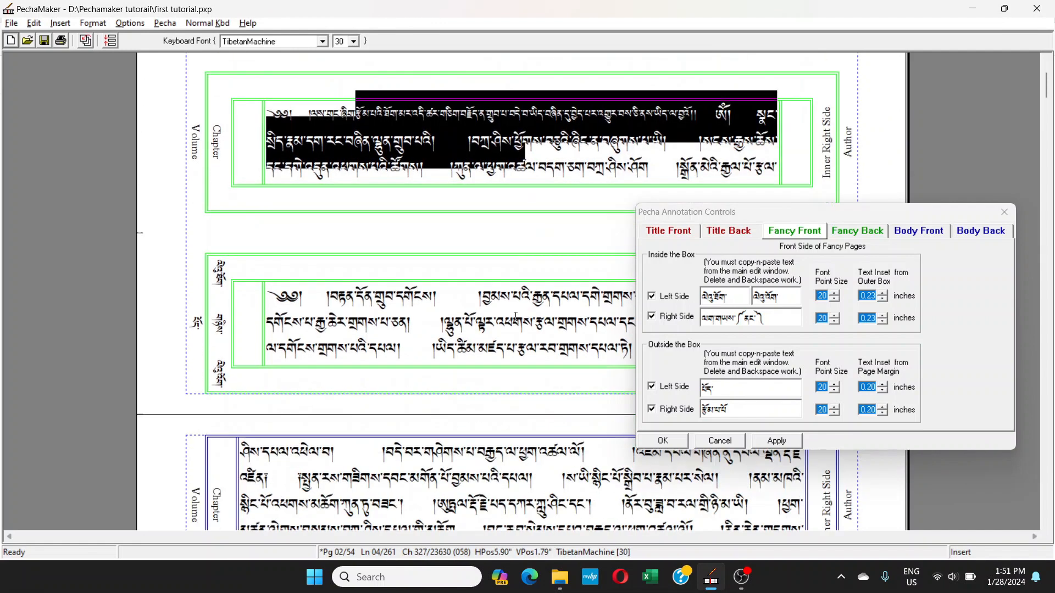
click(371, 306)
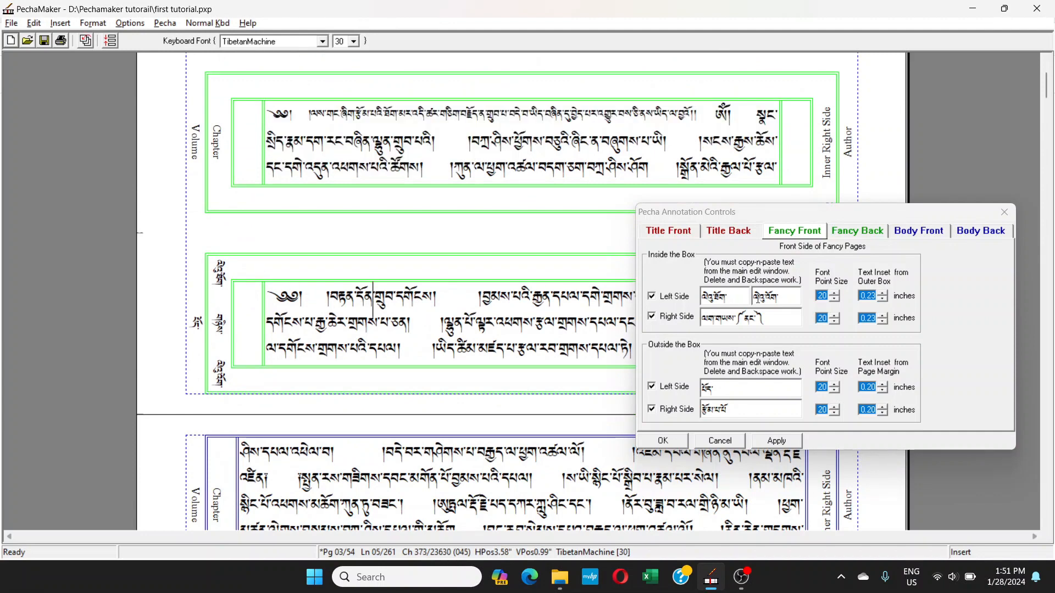
- Clear both Left Side annotation texts inside the box for the front side of fancy pages
drag(741, 292, 664, 300)
key(BackSpace)
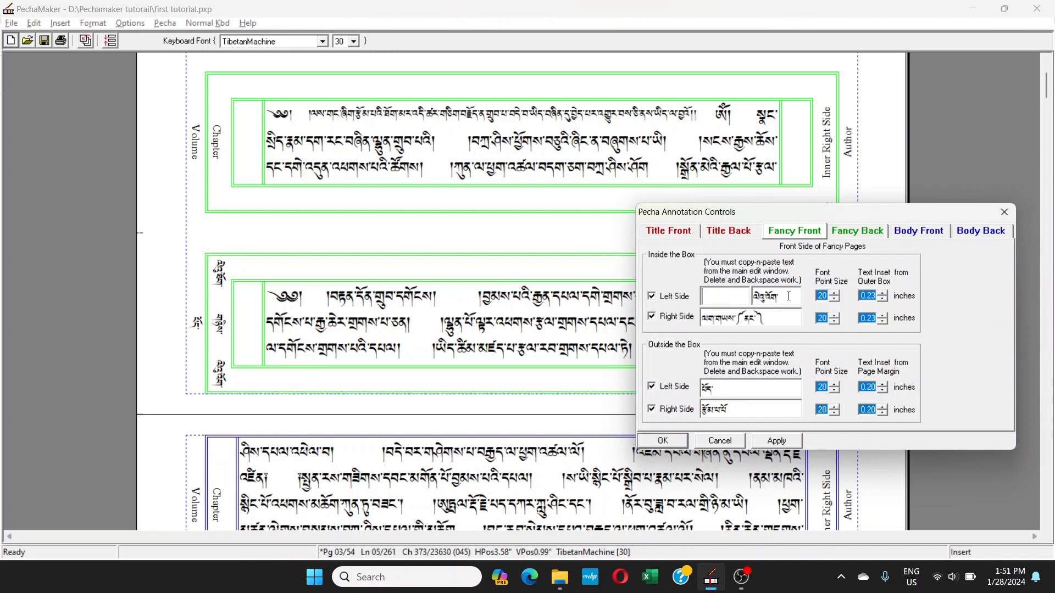
key(Tab)
key(BackSpace)
click(720, 292)
click(729, 300)
- Clear the Right Side annotation text inside the box for the front side of fancy pages and apply the change
mouse_move(746, 219)
mouse_down()
mouse_move(386, 219)
mouse_move(352, 179)
mouse_up()
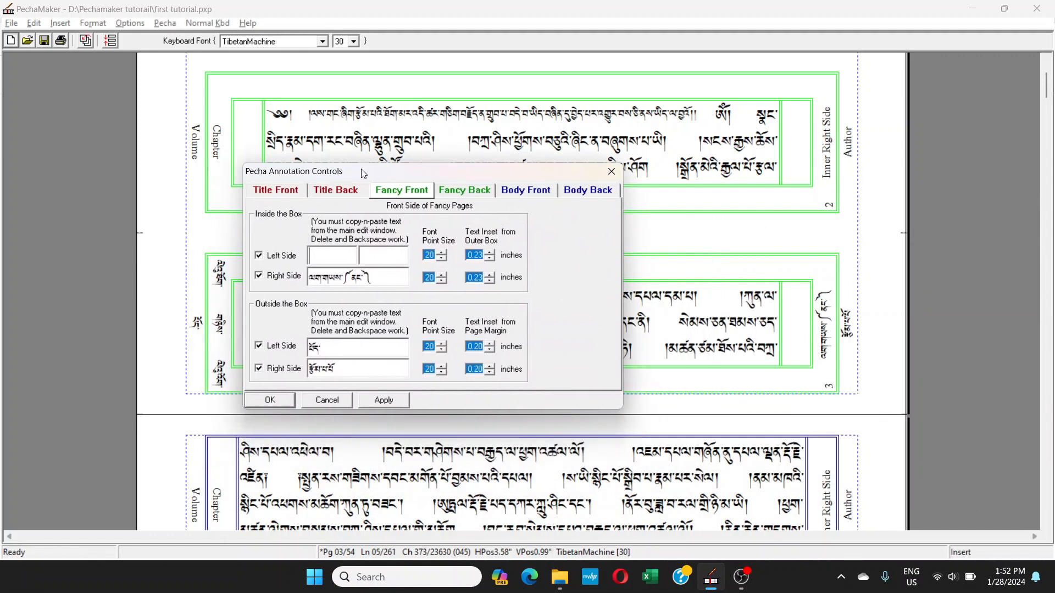
drag(369, 278, 311, 280)
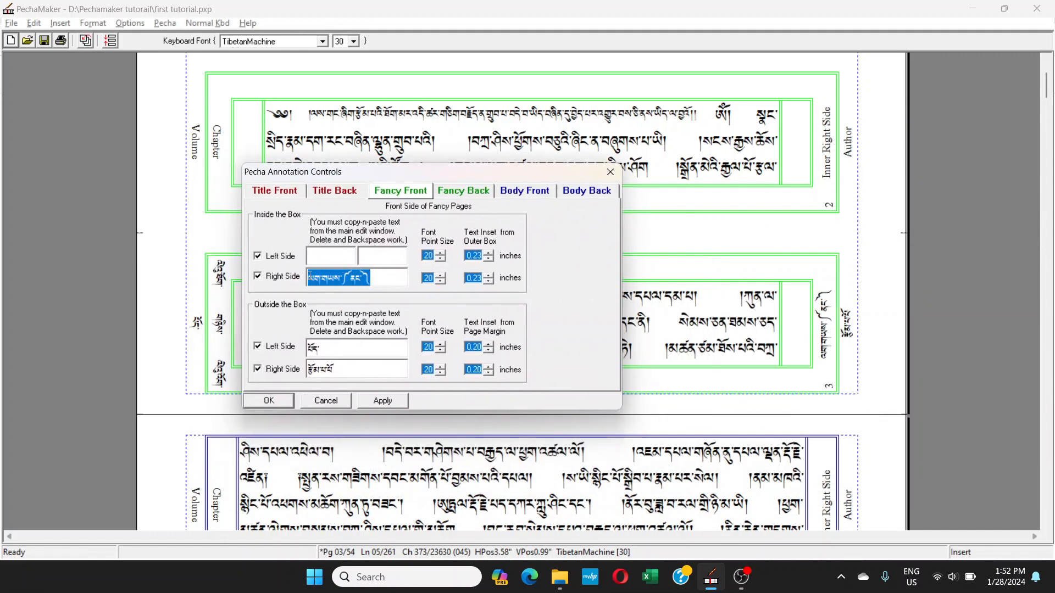
key(Delete)
click(383, 401)
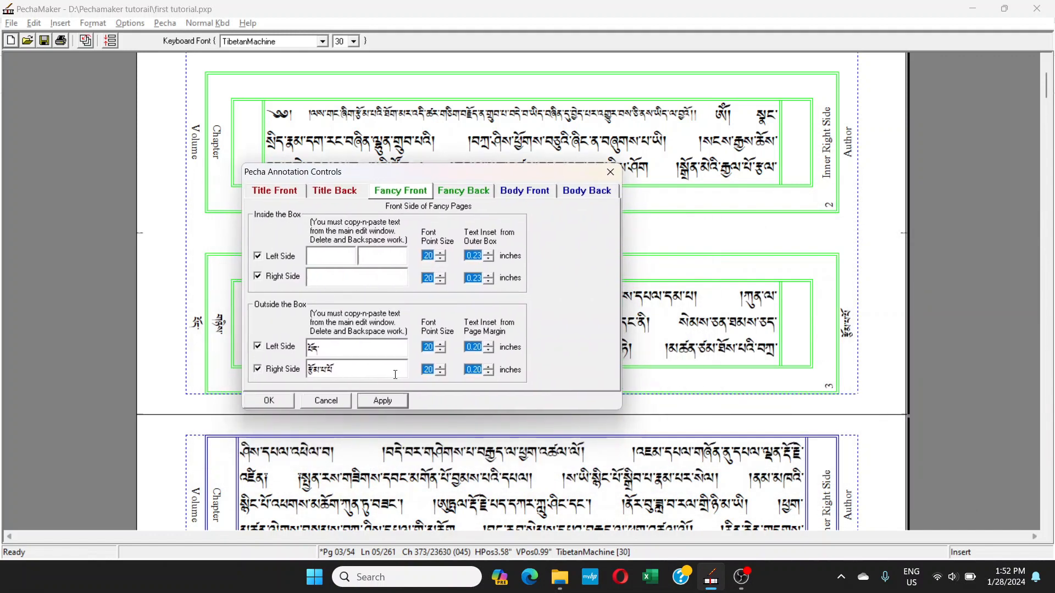
- Clear the Left Side and Right Side annotation texts outside the fancy-front box, then apply and accept the annotation controls
mouse_move(487, 176)
mouse_down()
mouse_move(886, 168)
mouse_move(714, 99)
mouse_up()
drag(557, 275, 511, 276)
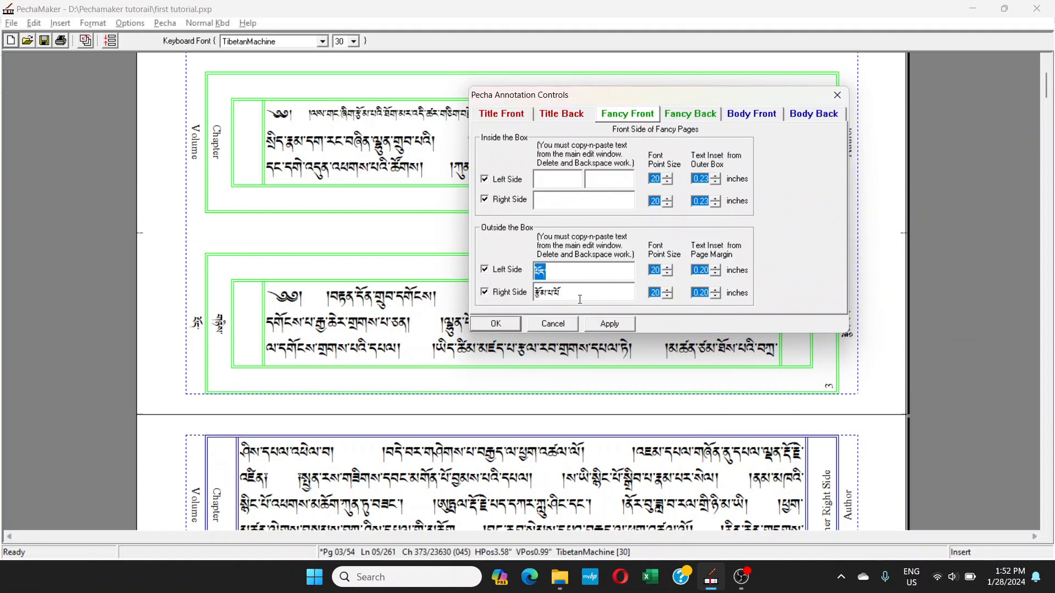
key(Delete)
drag(580, 293, 520, 303)
key(Delete)
click(609, 324)
click(496, 324)
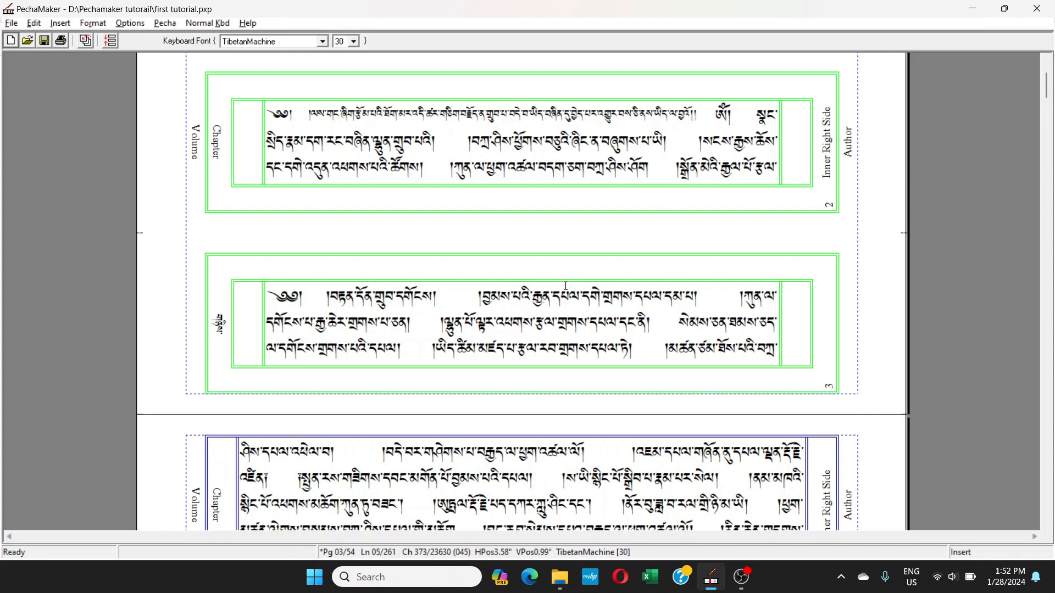
- Reopen the annotation controls and clear the Left Side and Right Side texts inside the box for the back side of fancy pages
scroll(566, 286, up, 3)
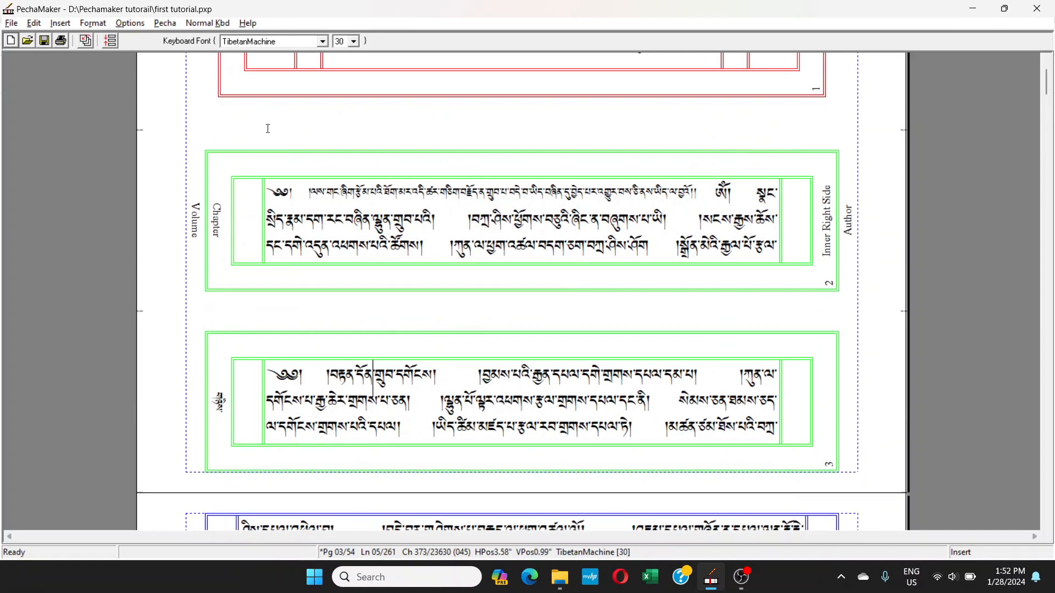
click(162, 25)
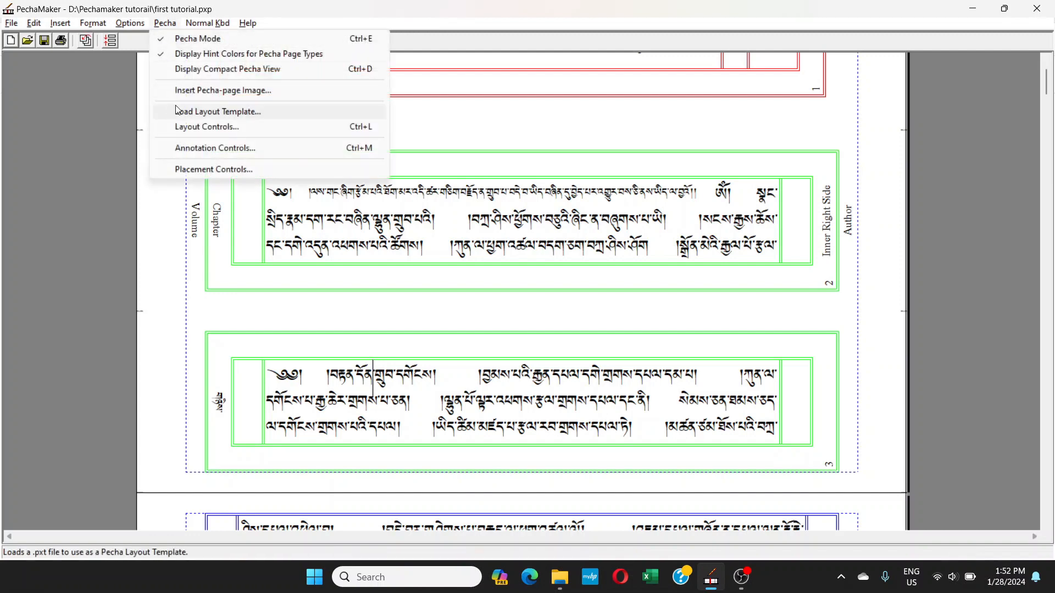
click(204, 146)
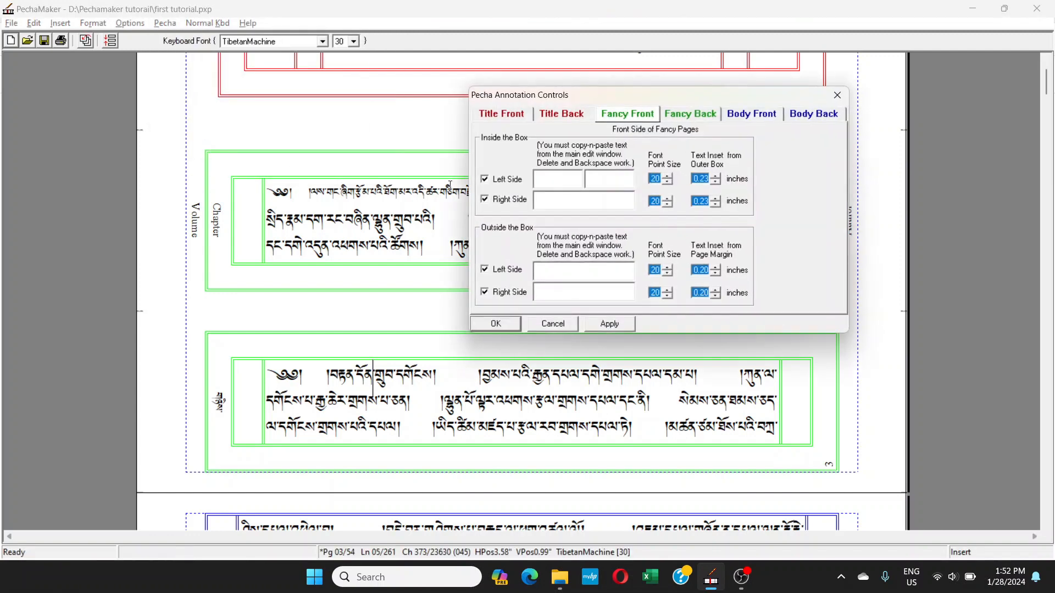
click(691, 117)
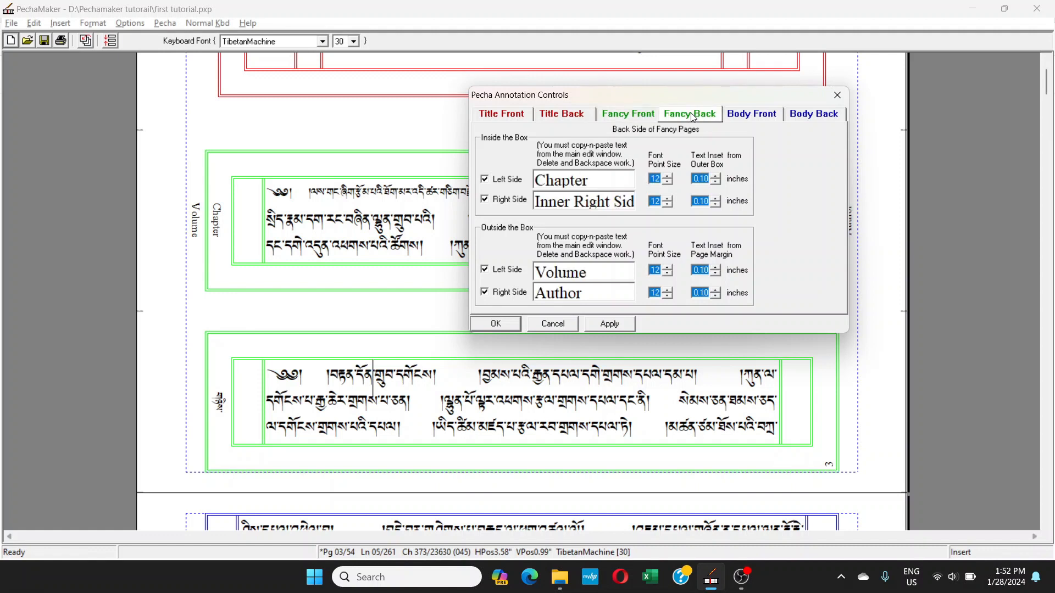
double_click(605, 178)
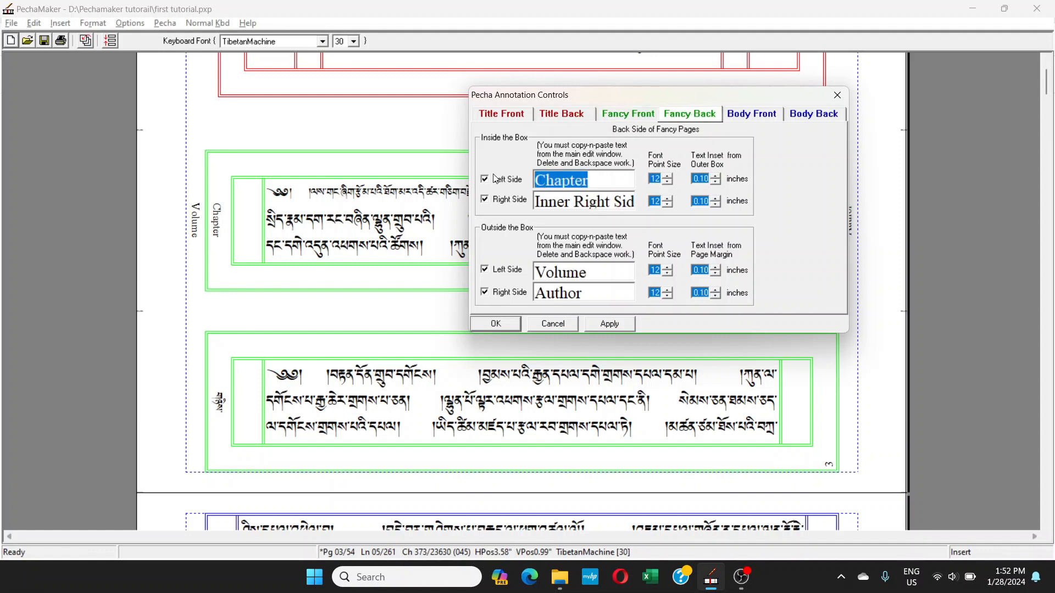
key(Delete)
key(Tab)
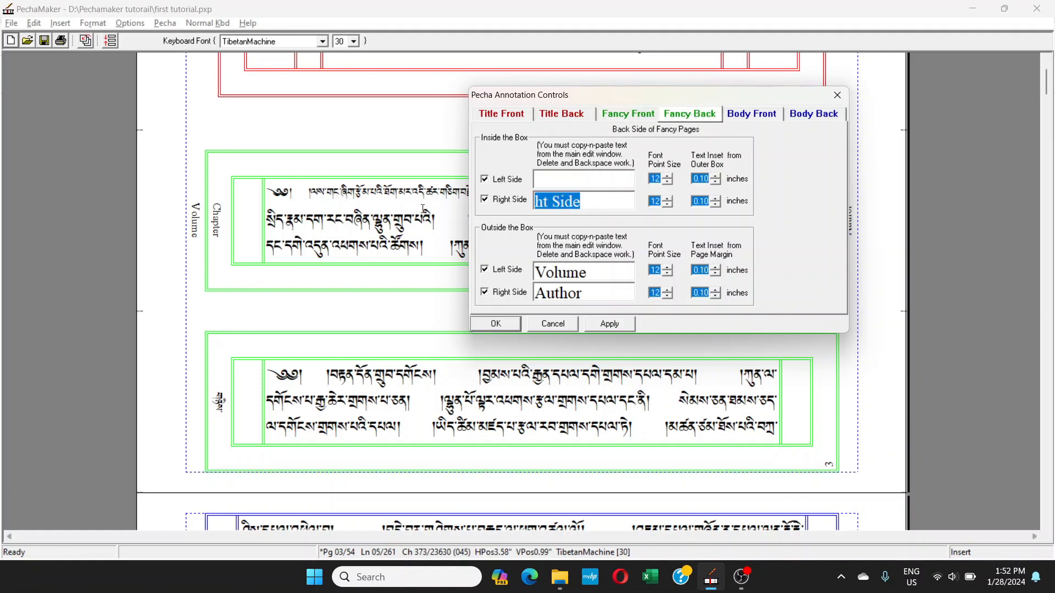
key(Delete)
- Clear the Left Side and Right Side annotation texts outside the fancy-back box and accept the annotation controls
double_click(588, 271)
key(Delete)
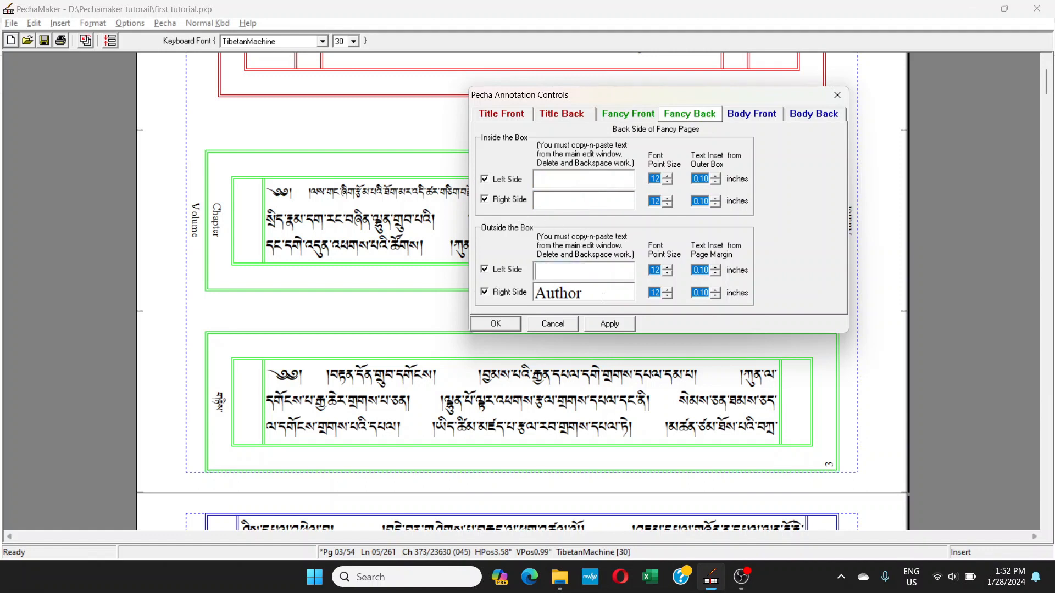
double_click(603, 295)
key(Delete)
click(561, 200)
click(495, 324)
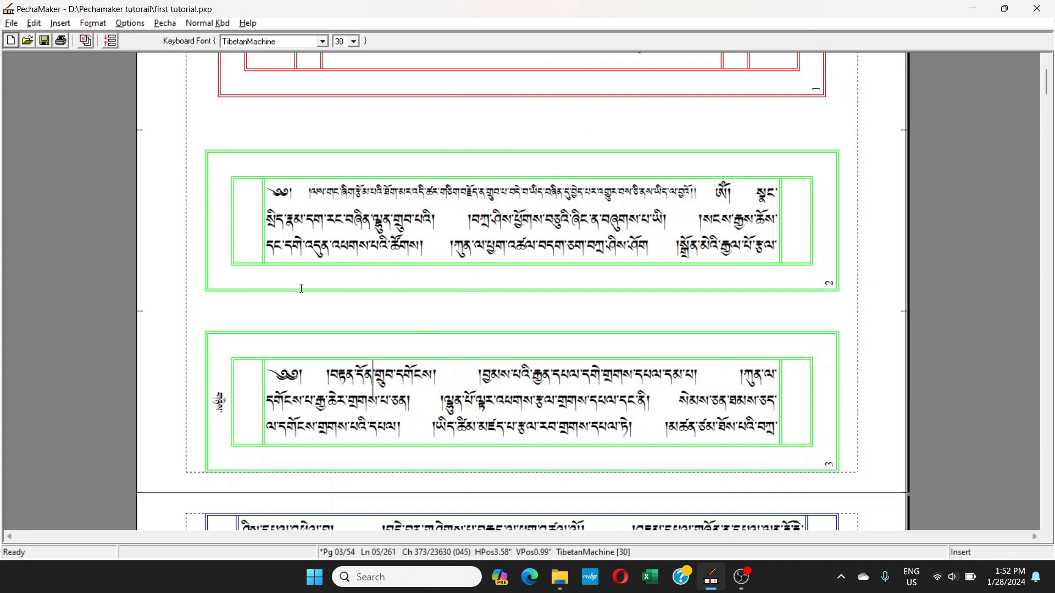
- Go to the fourth pecha page and open the annotation settings for the front side of body pages
scroll(301, 288, down, 1)
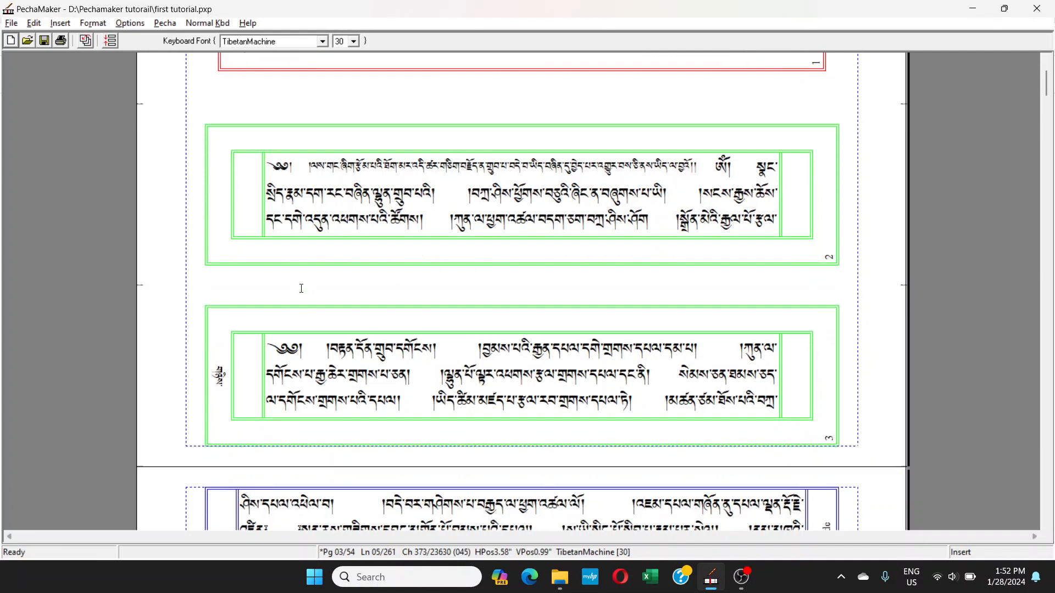
scroll(301, 288, down, 1)
scroll(301, 288, down, 6)
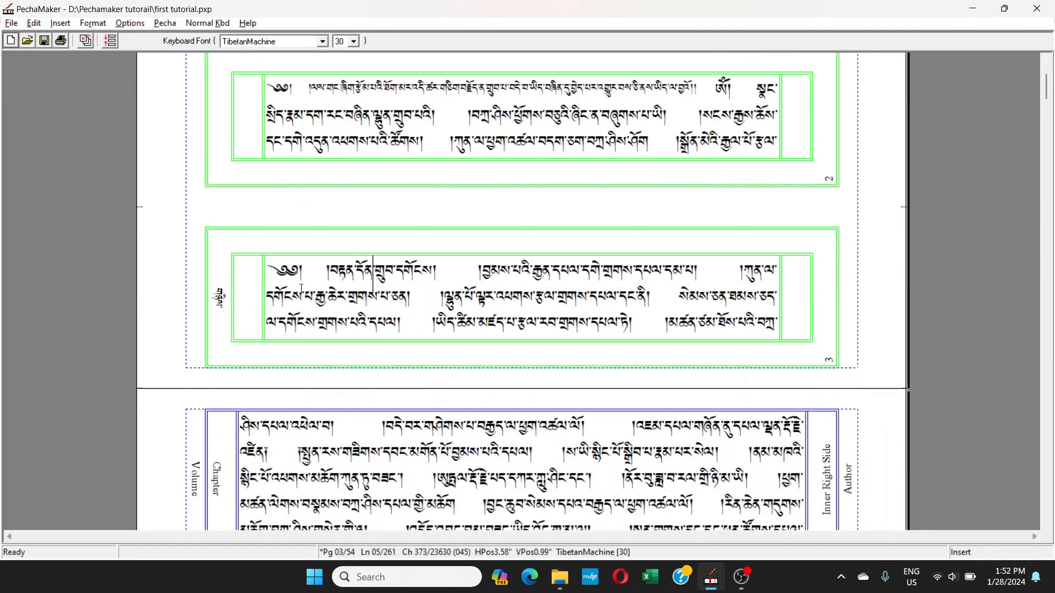
scroll(301, 288, down, 4)
click(297, 244)
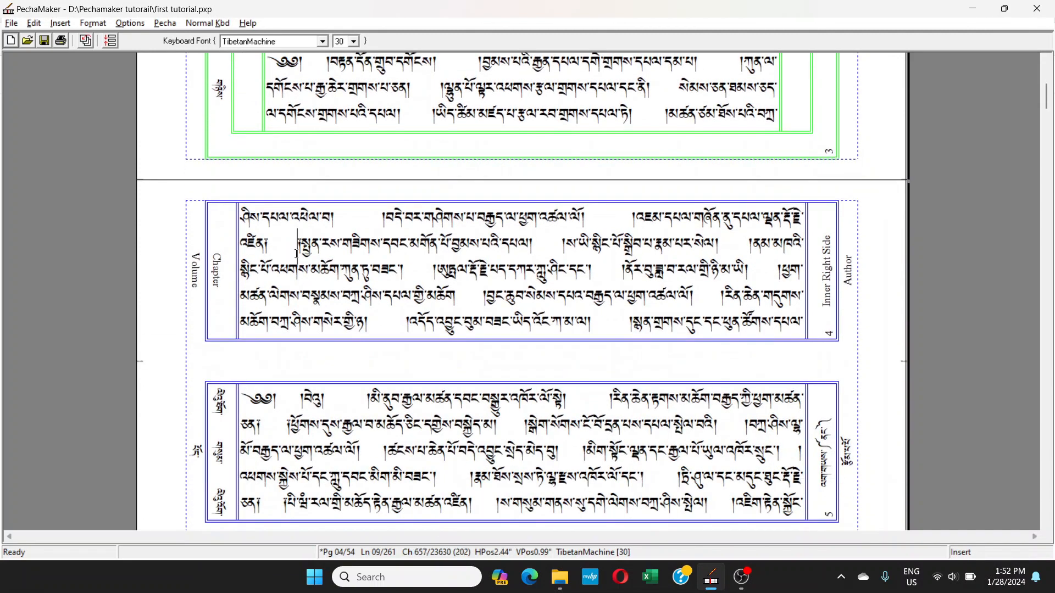
click(165, 24)
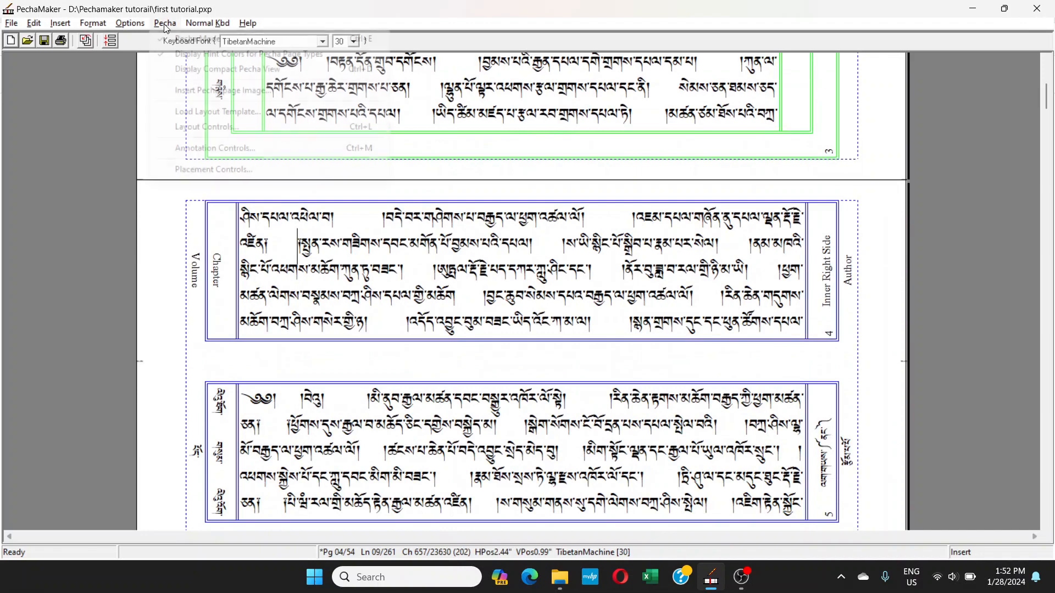
click(190, 148)
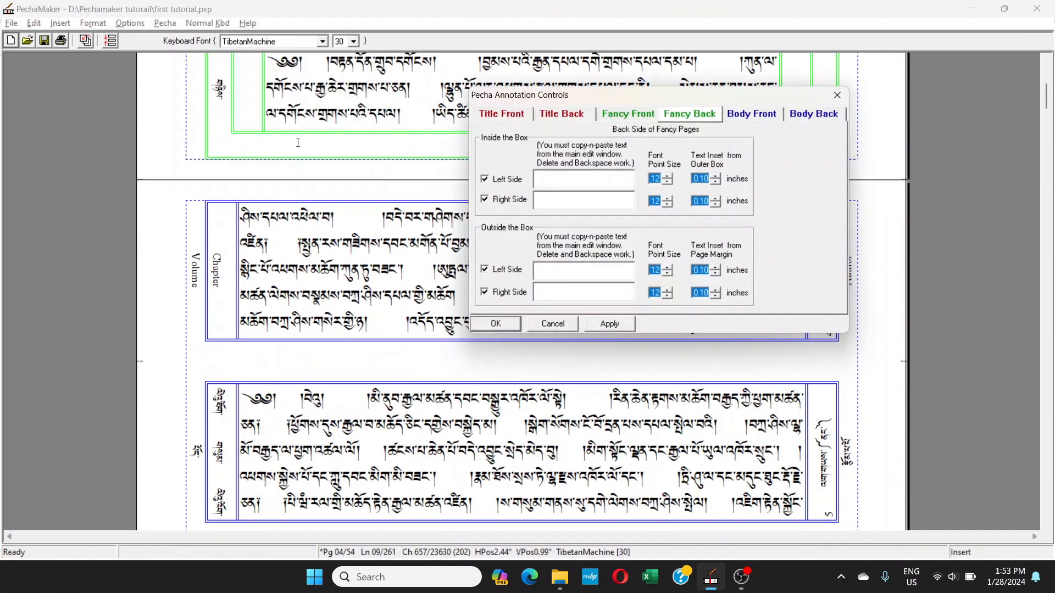
click(734, 114)
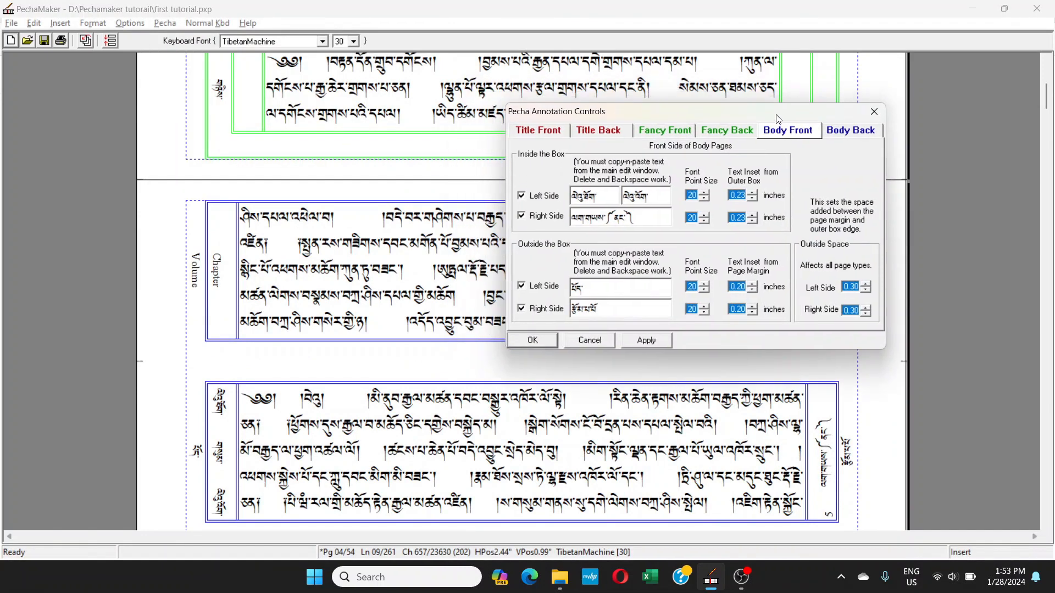
- Compare the fourth and fifth pecha pages with the body-front annotation settings to find the matching page
click(278, 217)
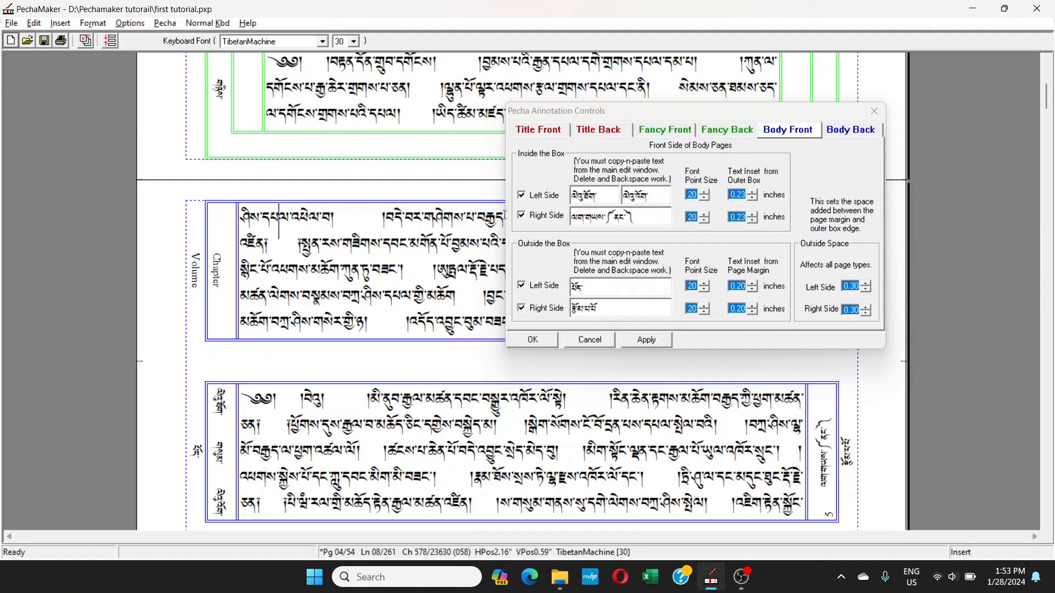
click(342, 270)
scroll(262, 247, down, 3)
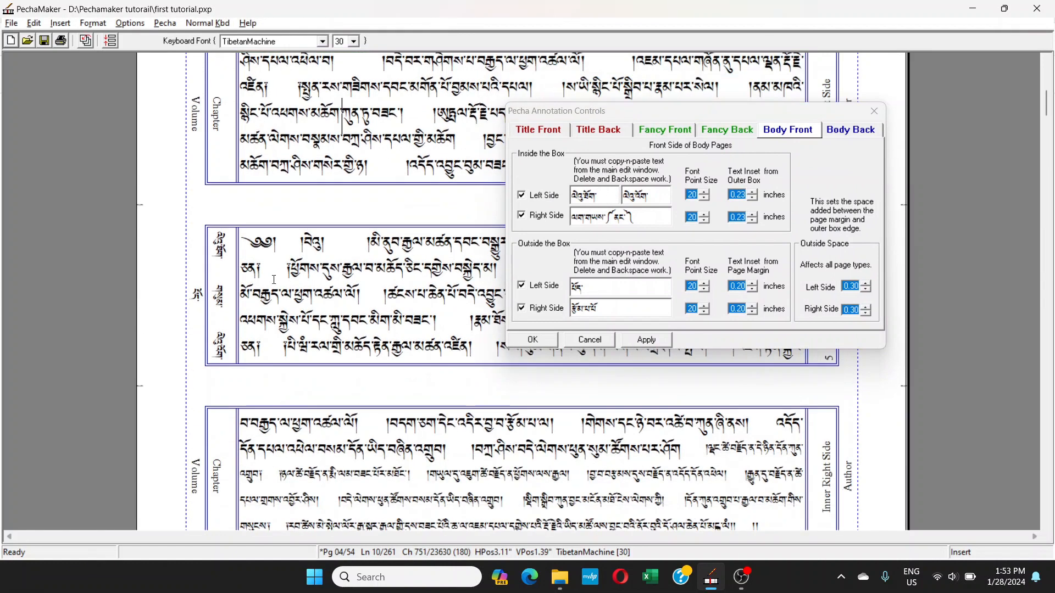
click(270, 287)
scroll(245, 266, down, 2)
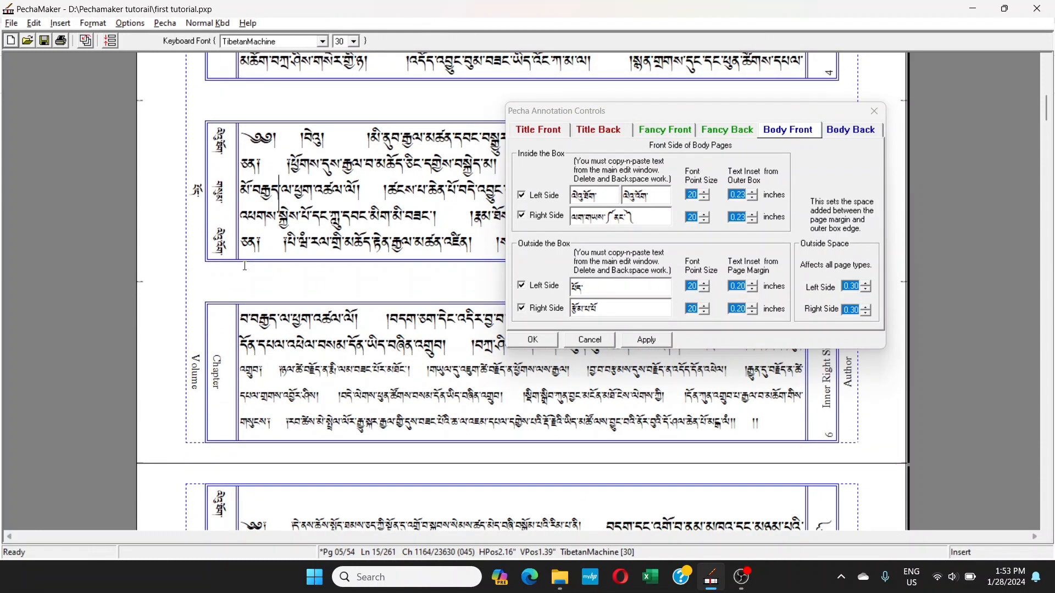
- Clear both Left Side texts and the Right Side text inside the body-front box and apply the changes
click(613, 198)
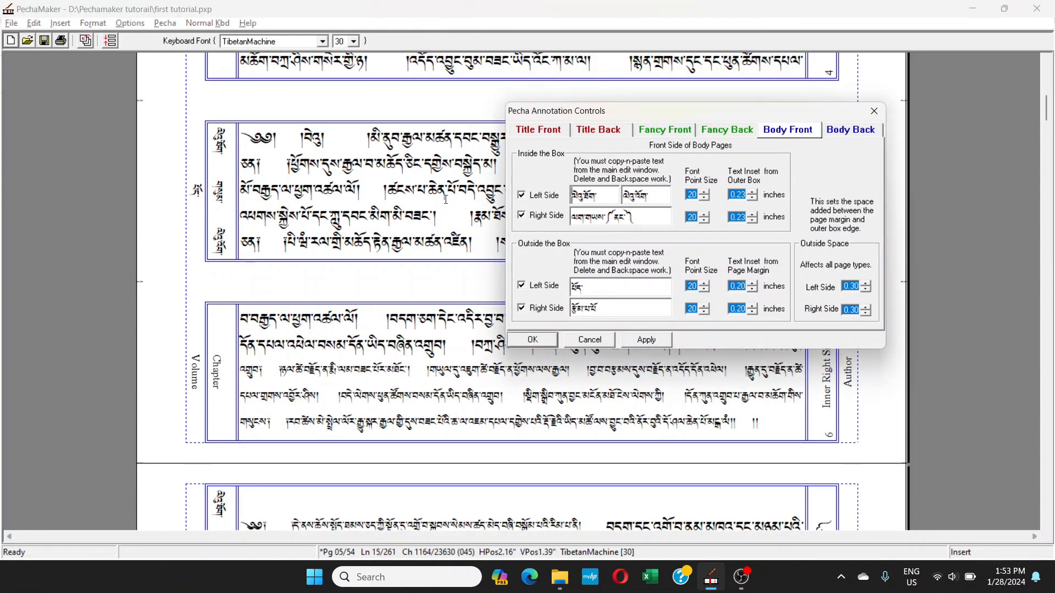
double_click(613, 195)
key(BackSpace)
double_click(646, 196)
key(BackSpace)
drag(653, 217, 569, 219)
mouse_move(682, 115)
mouse_down()
mouse_move(532, 139)
mouse_move(551, 138)
mouse_up()
key(BackSpace)
click(525, 365)
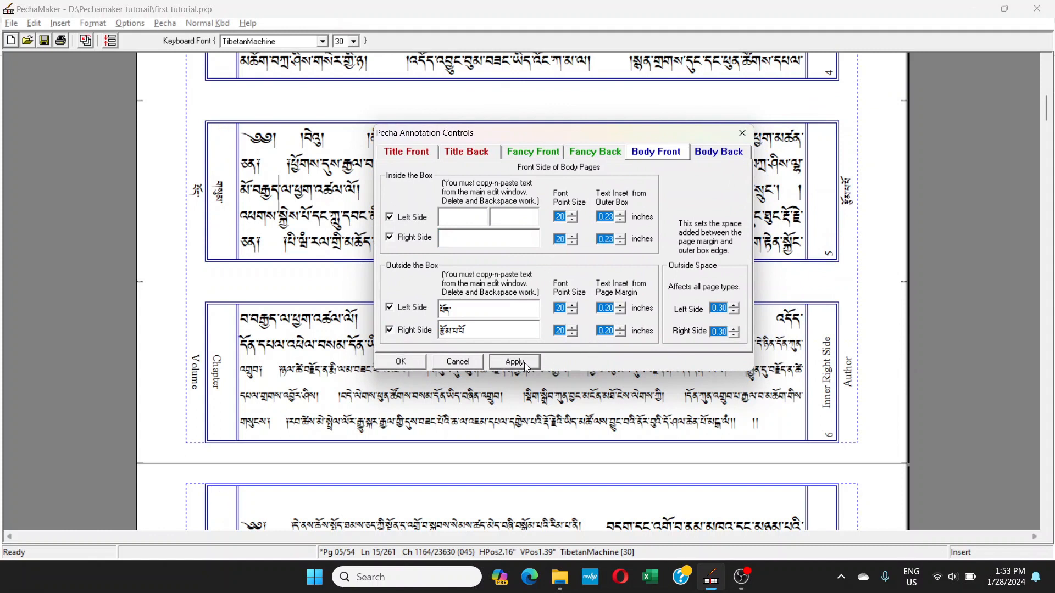
- Clear the Left Side and Right Side annotation texts outside the body-front box and apply the changes
drag(462, 310, 379, 314)
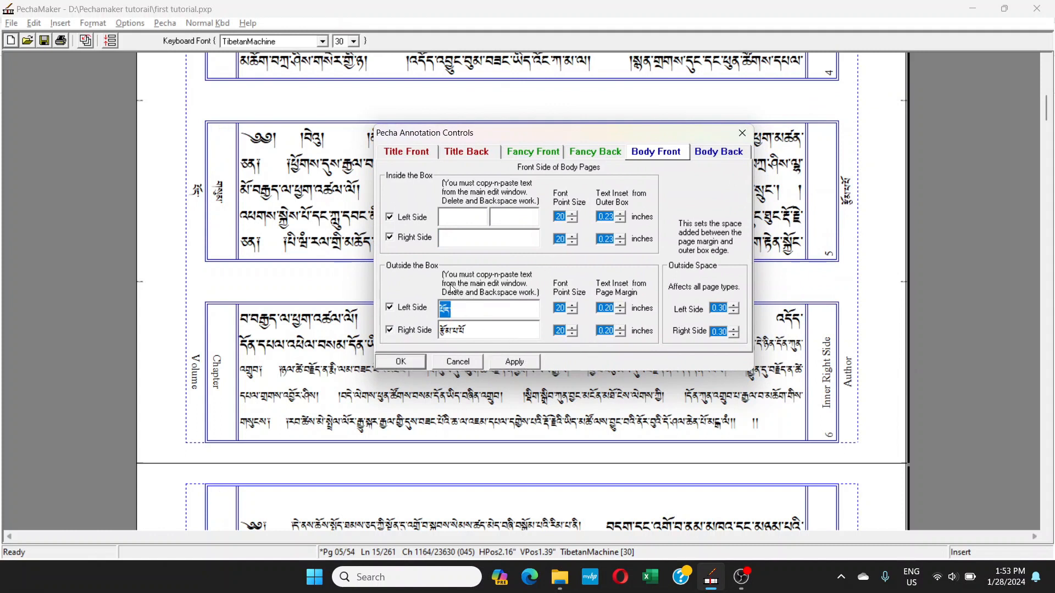
key(BackSpace)
drag(472, 329, 407, 330)
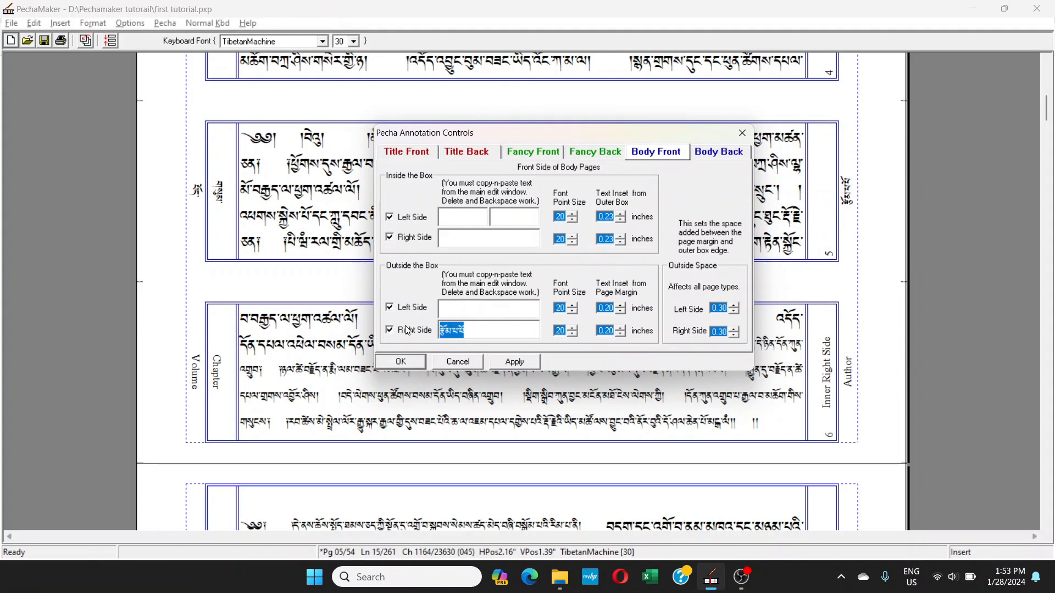
key(BackSpace)
click(509, 363)
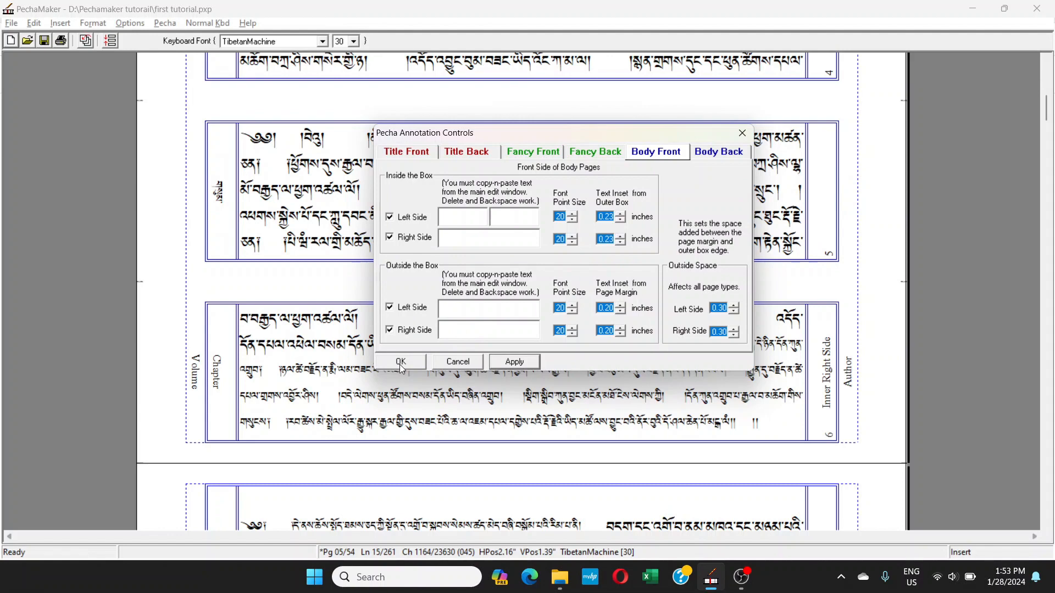
- Clear the Left Side and Right Side annotation texts inside the box for the back side of body pages
click(721, 152)
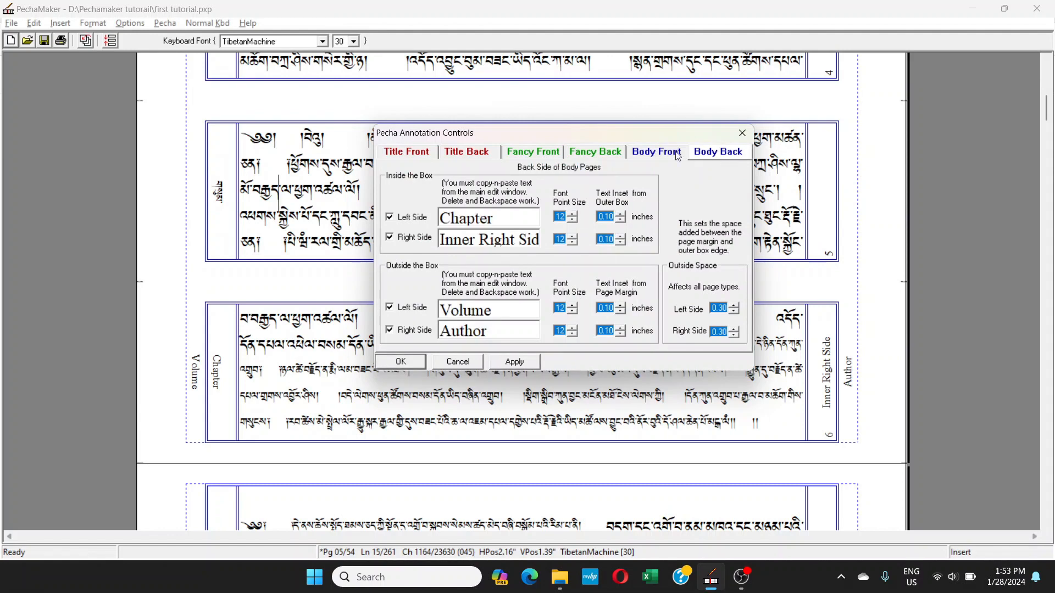
scroll(292, 350, down, 3)
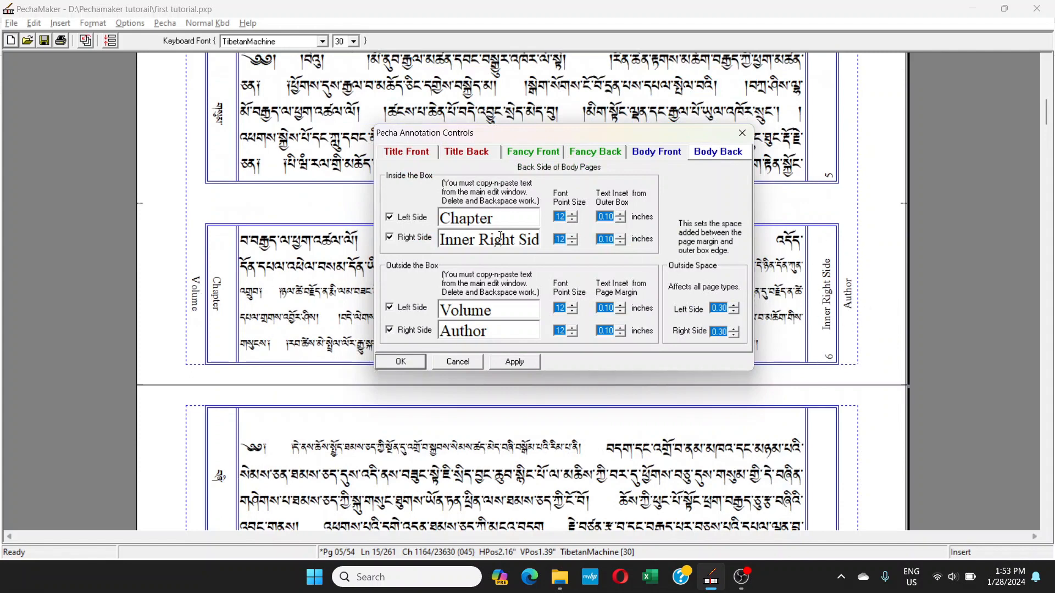
drag(494, 218, 394, 220)
key(Delete)
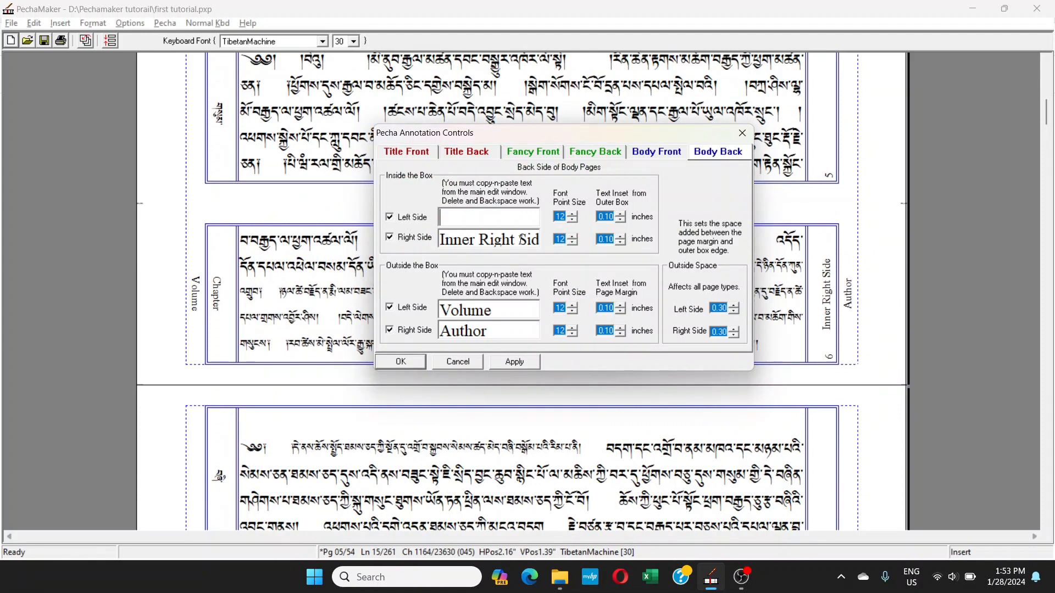
drag(518, 240, 422, 242)
click(469, 241)
drag(531, 239, 434, 232)
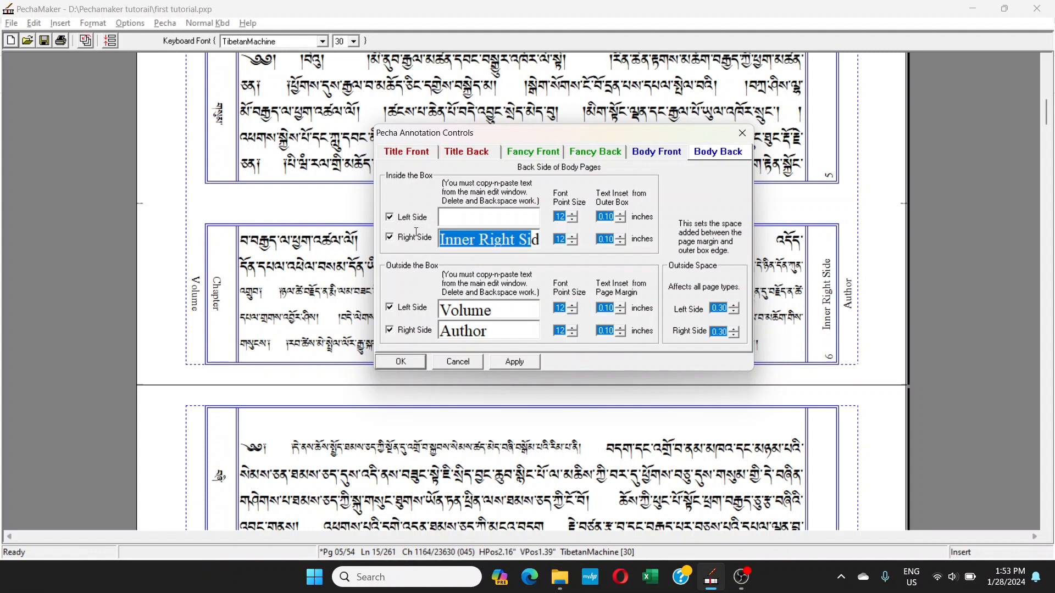
key(Delete)
double_click(477, 237)
key(Delete)
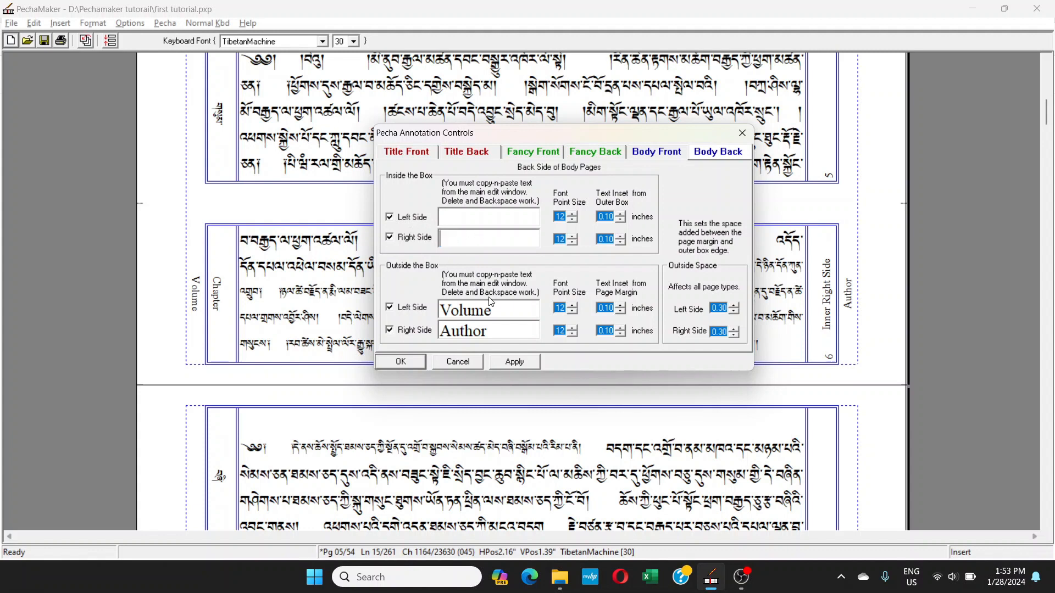
- Clear the Left Side and Right Side texts outside the body-back box, apply and accept the controls, and check the body pages
double_click(464, 311)
key(Delete)
double_click(462, 330)
key(Delete)
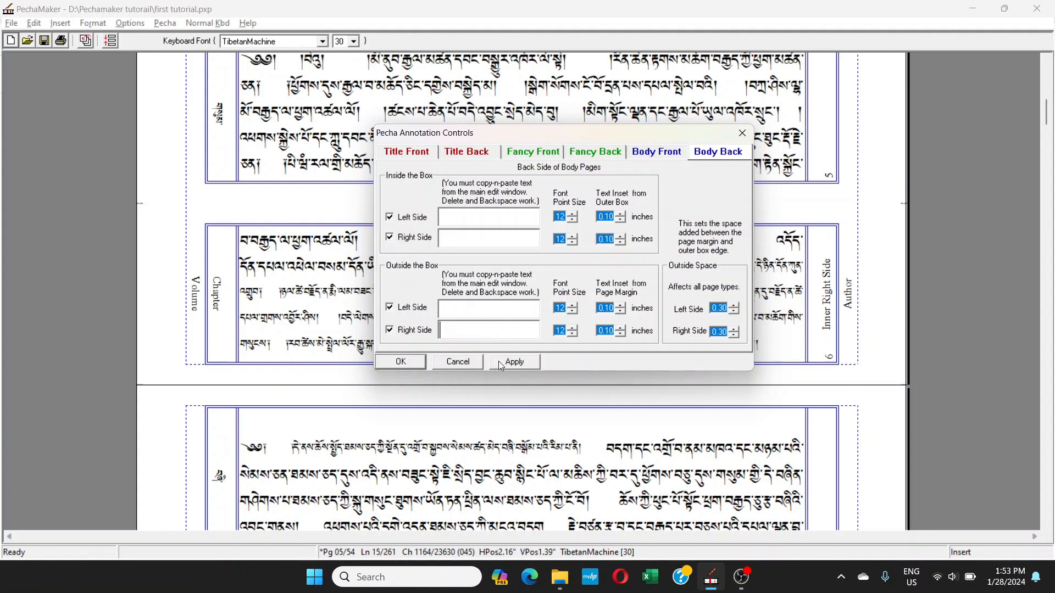
click(499, 360)
click(401, 362)
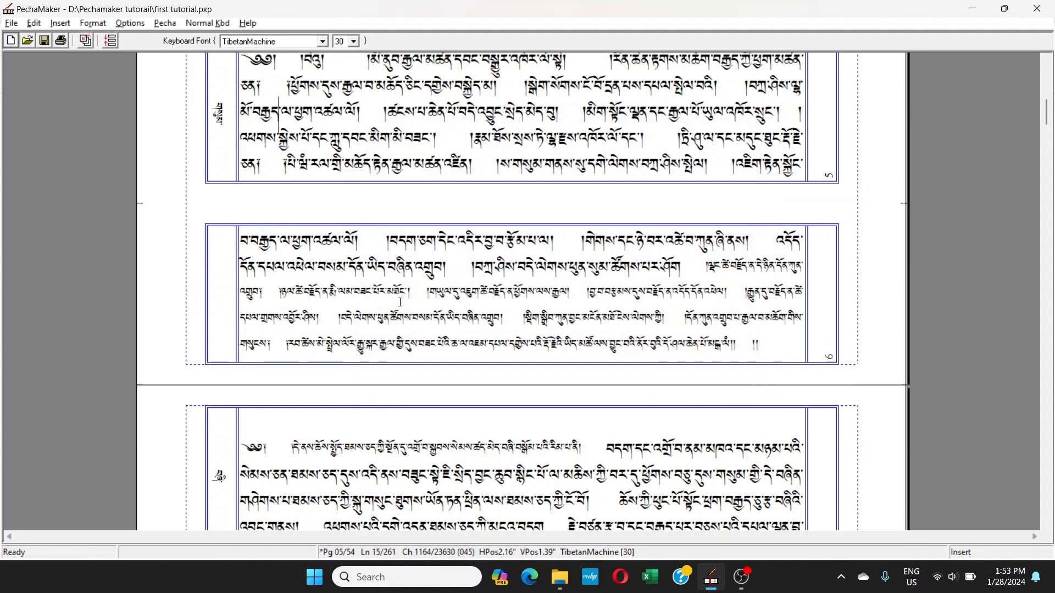
scroll(400, 302, down, 2)
scroll(400, 302, up, 4)
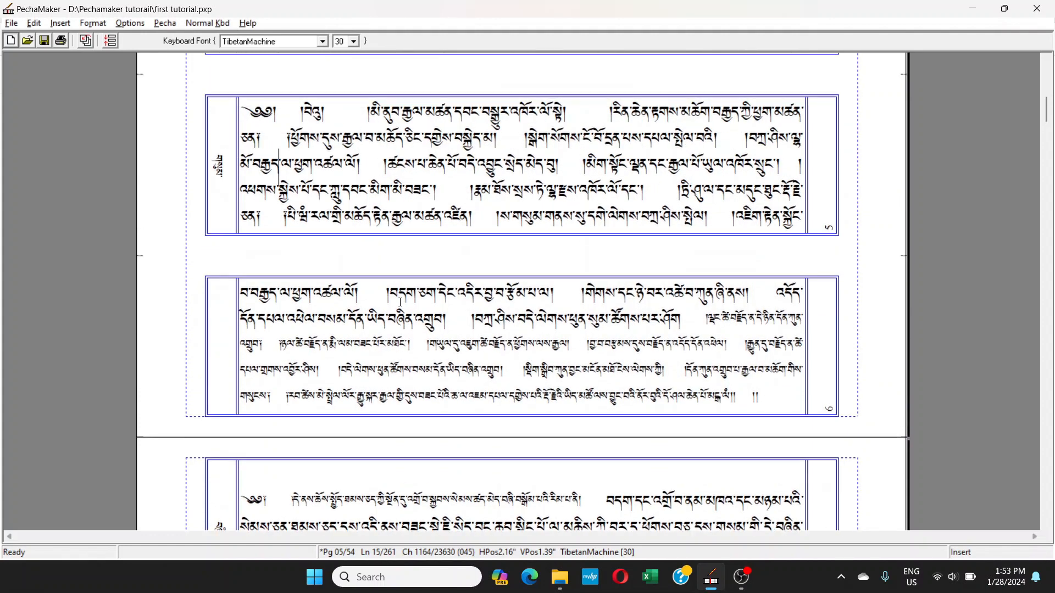
- Examine the folio and page numbers on the body, fancy and title pages of the document
scroll(400, 302, down, 5)
scroll(399, 302, up, 4)
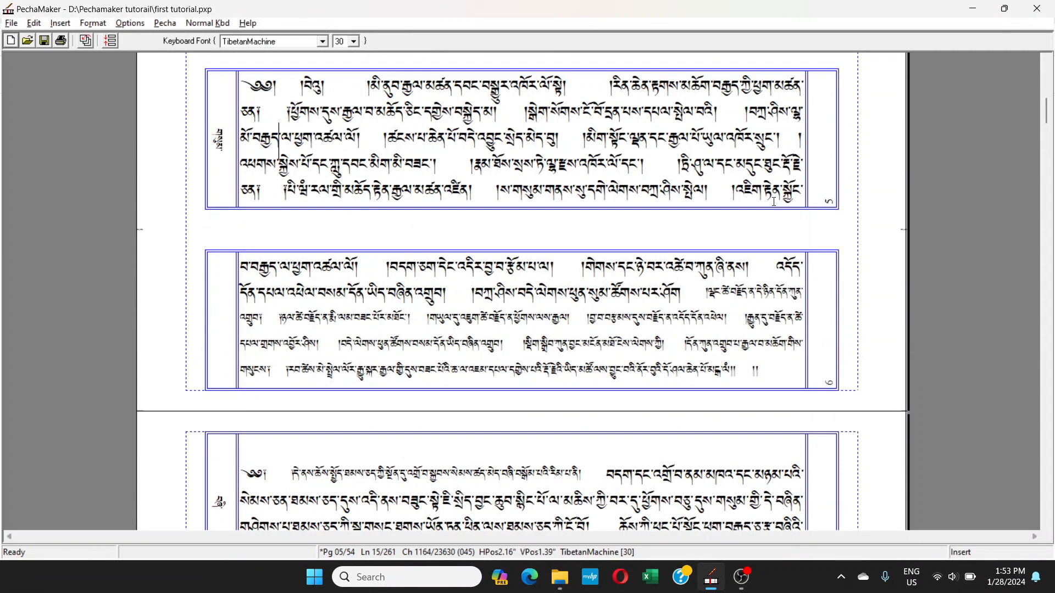
scroll(689, 302, up, 1)
scroll(689, 302, up, 6)
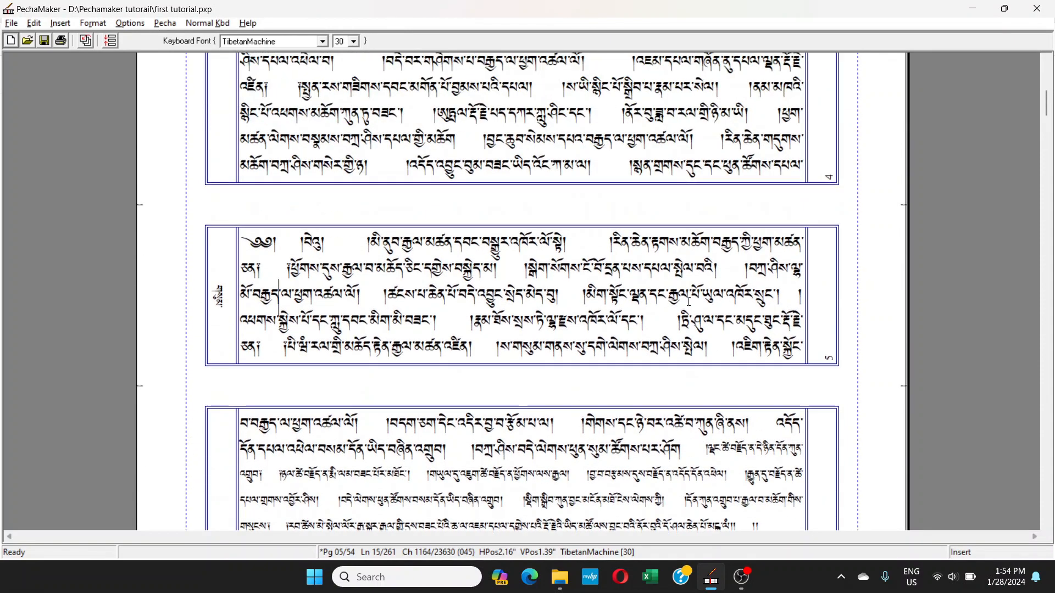
scroll(766, 254, up, 11)
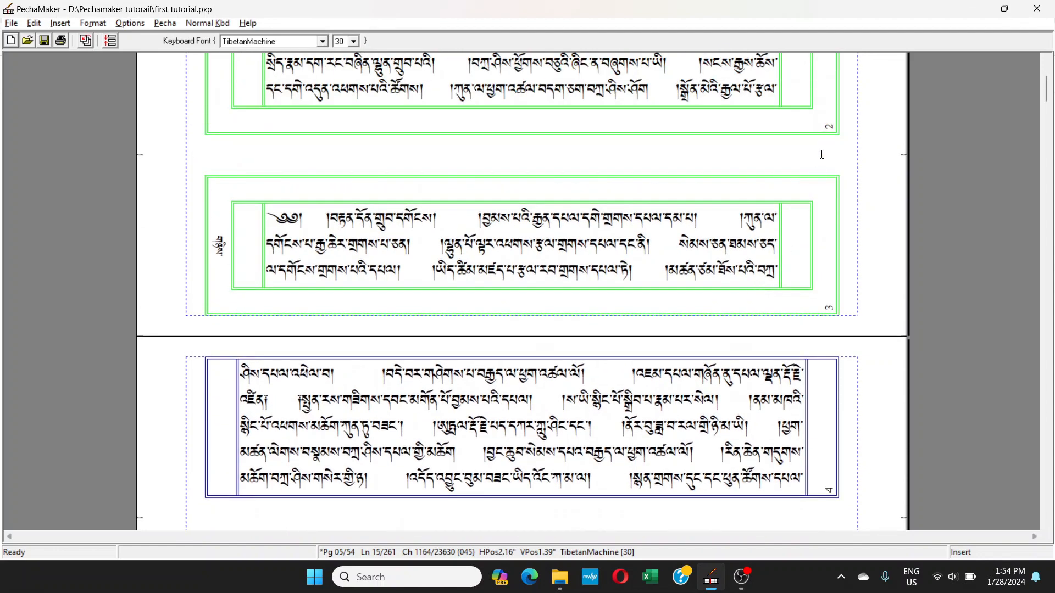
scroll(808, 247, up, 1)
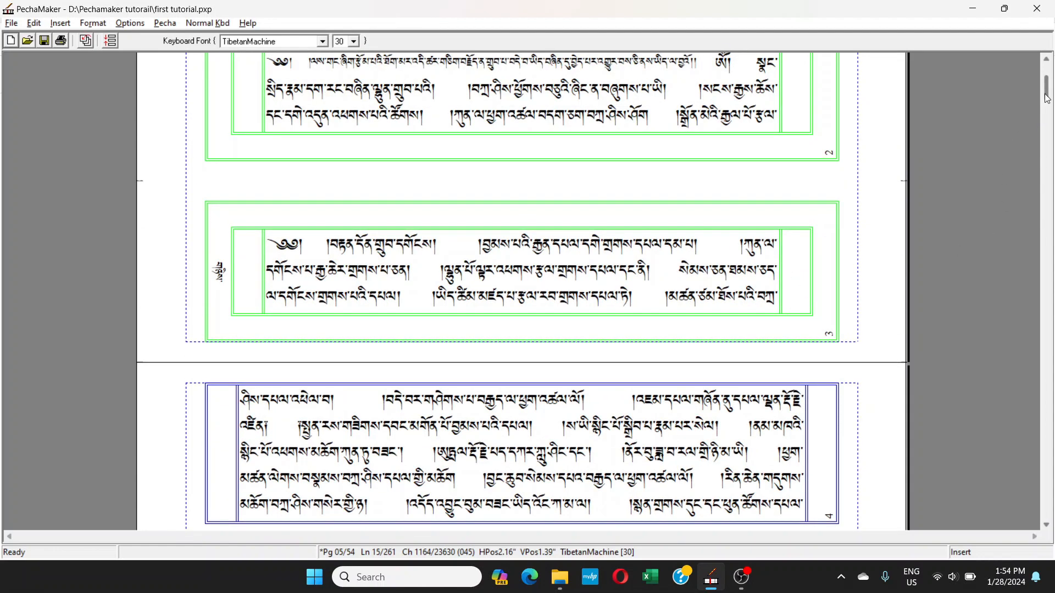
drag(1046, 92, 1050, 79)
scroll(1050, 79, down, 2)
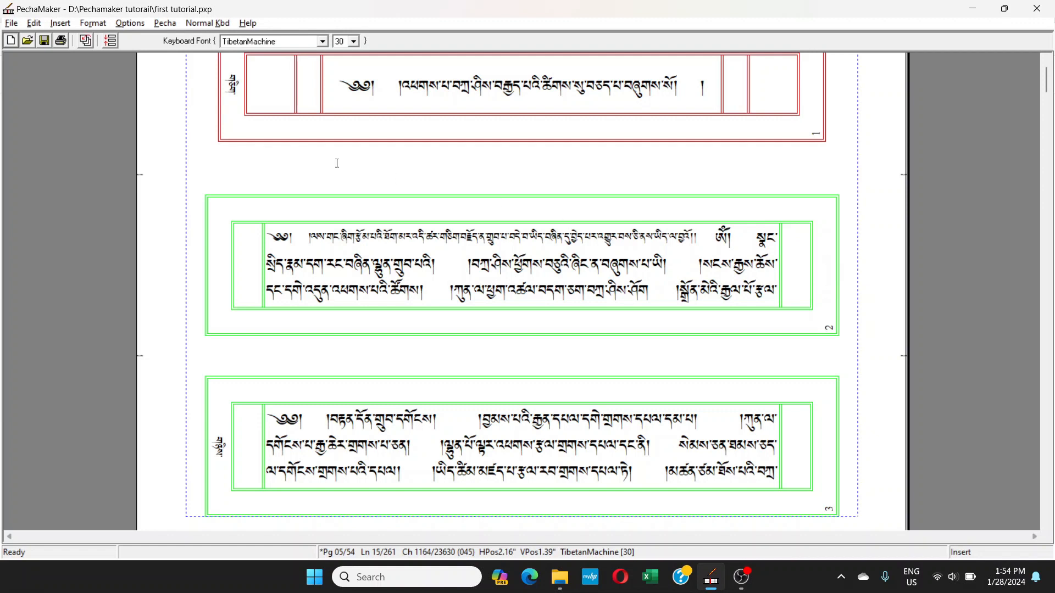
- Set the Arabic page numbers' position to Center in the Pecha Layout Controls, trying the 0° angle before restoring 90°
click(165, 23)
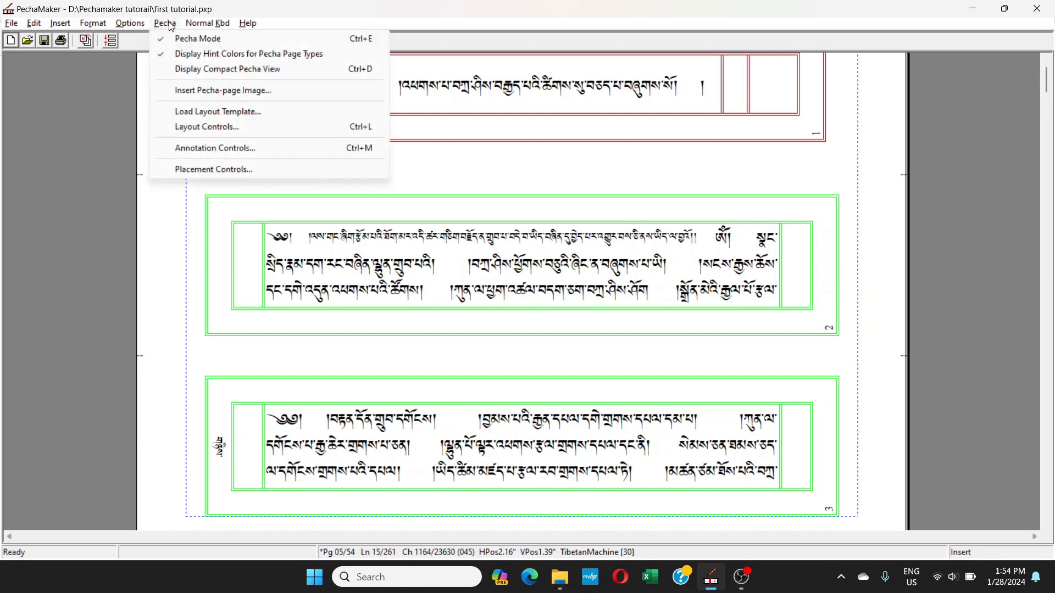
click(206, 127)
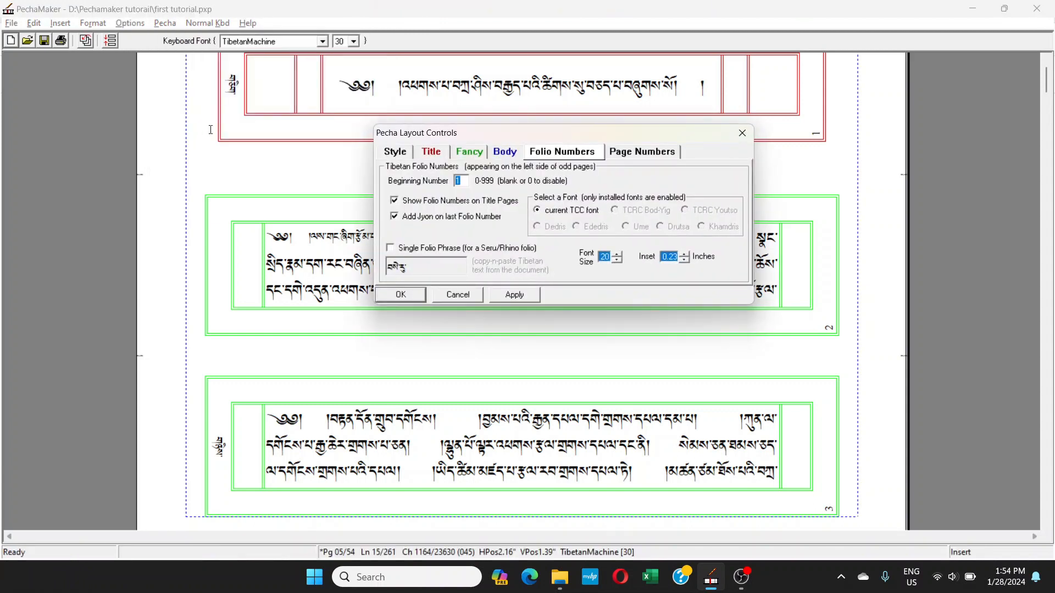
click(642, 152)
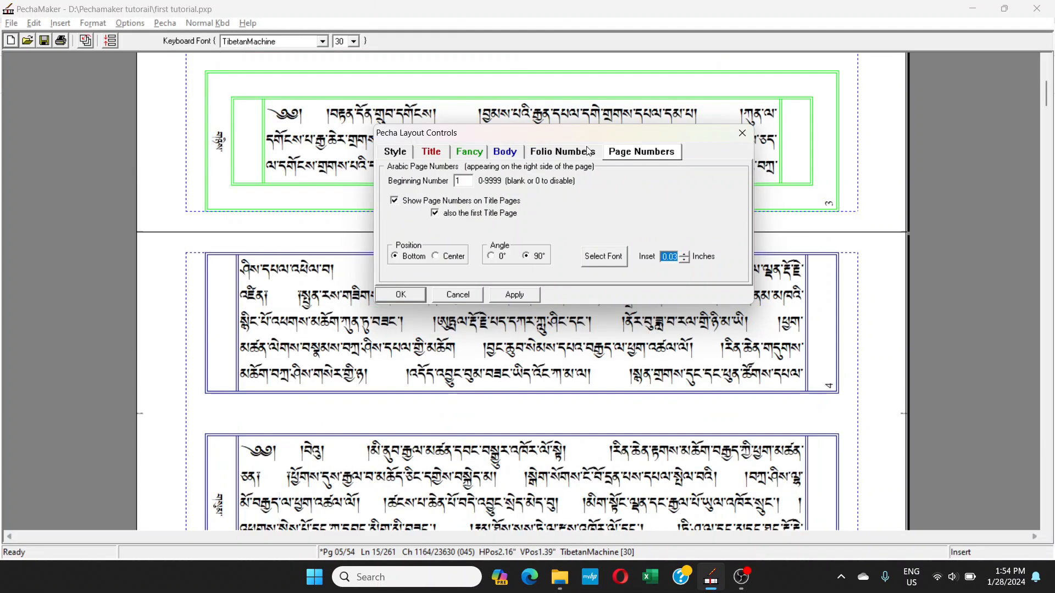
drag(578, 135, 858, 77)
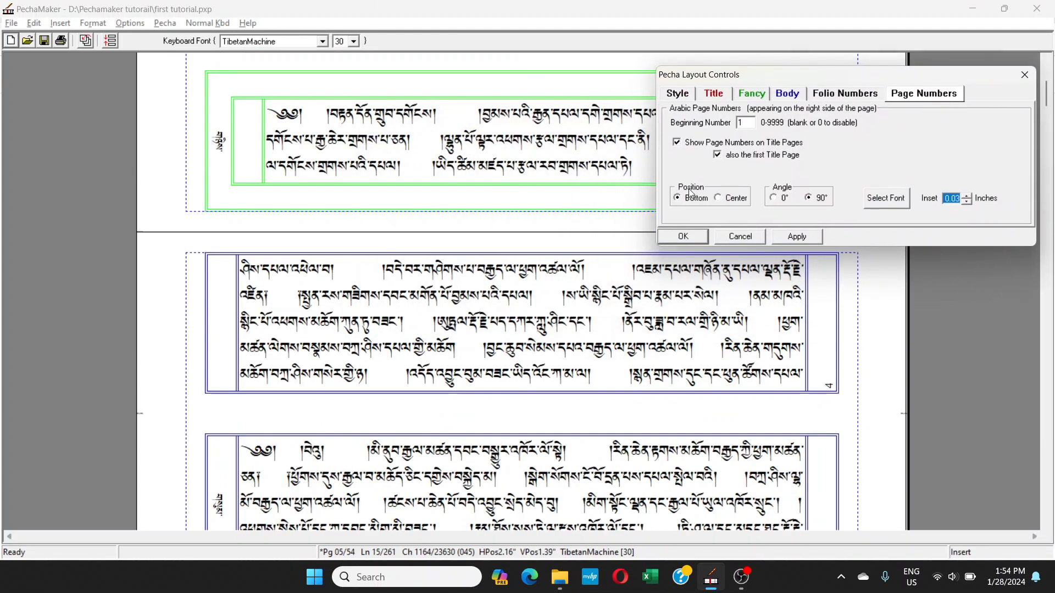
drag(709, 74, 433, 63)
click(424, 183)
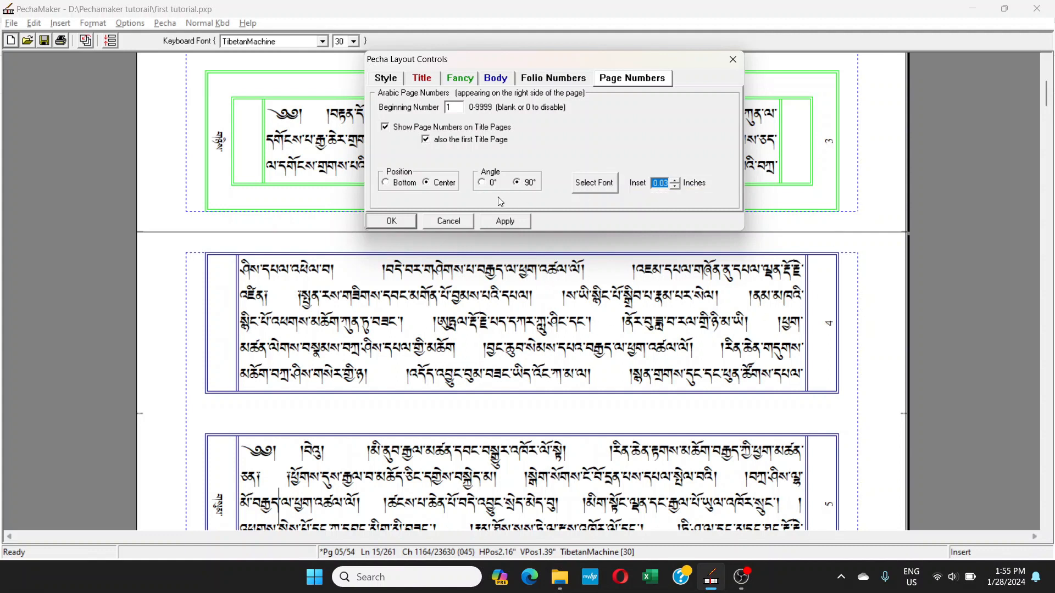
click(482, 183)
click(525, 185)
- Set the page number inset to 0.09 inches, accept the layout controls and check the numbers on the pages
click(674, 181)
click(674, 181)
click(674, 181)
click(674, 181)
click(674, 181)
click(674, 182)
click(393, 224)
scroll(682, 263, down, 5)
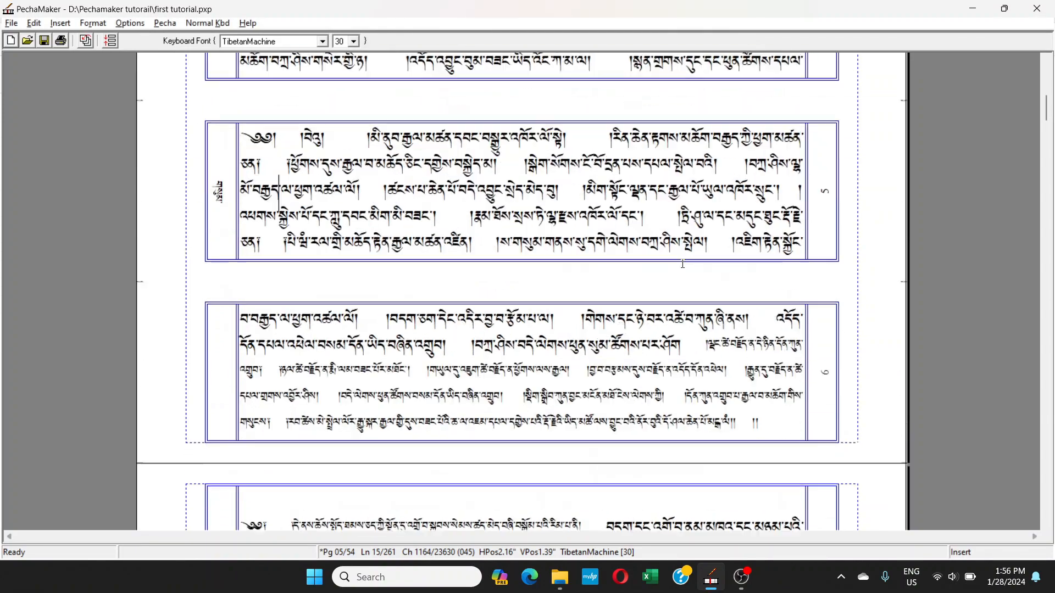
scroll(681, 263, up, 10)
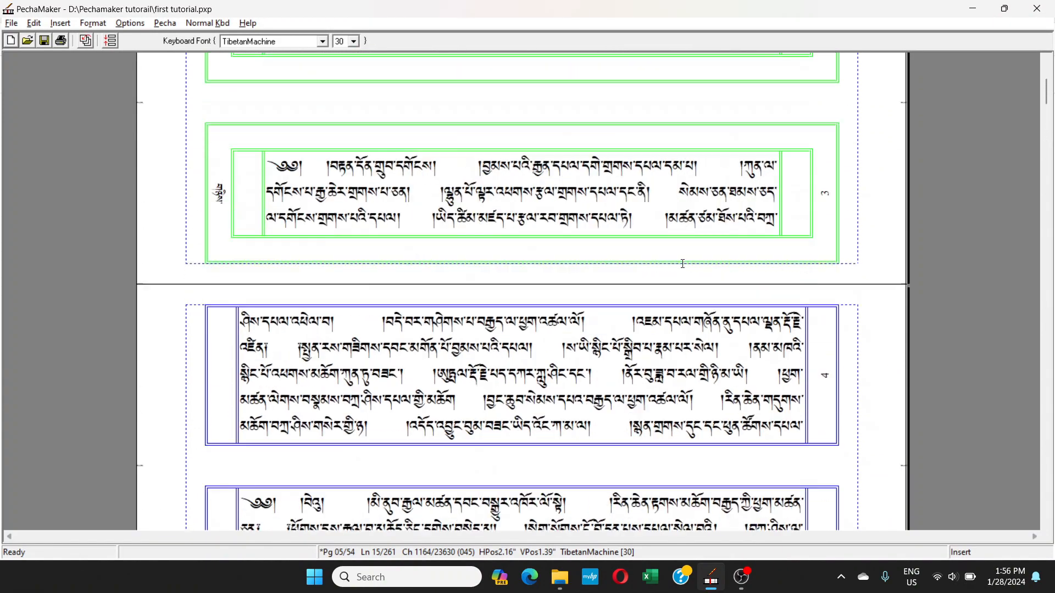
scroll(682, 264, down, 3)
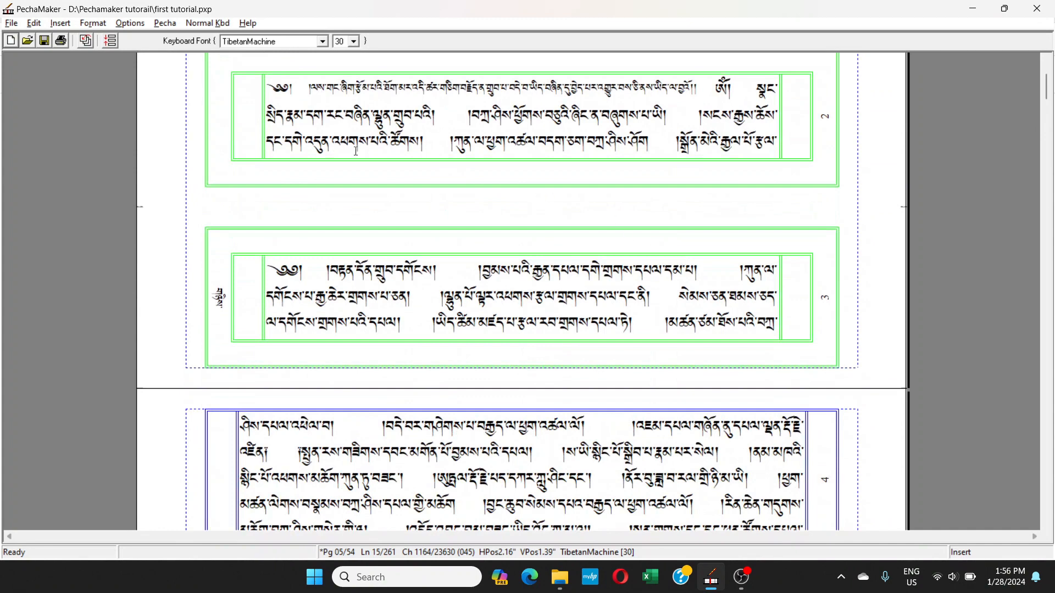
- Try a Bold font style at size 14 for the page numbers and check the fancy and body pages
click(164, 23)
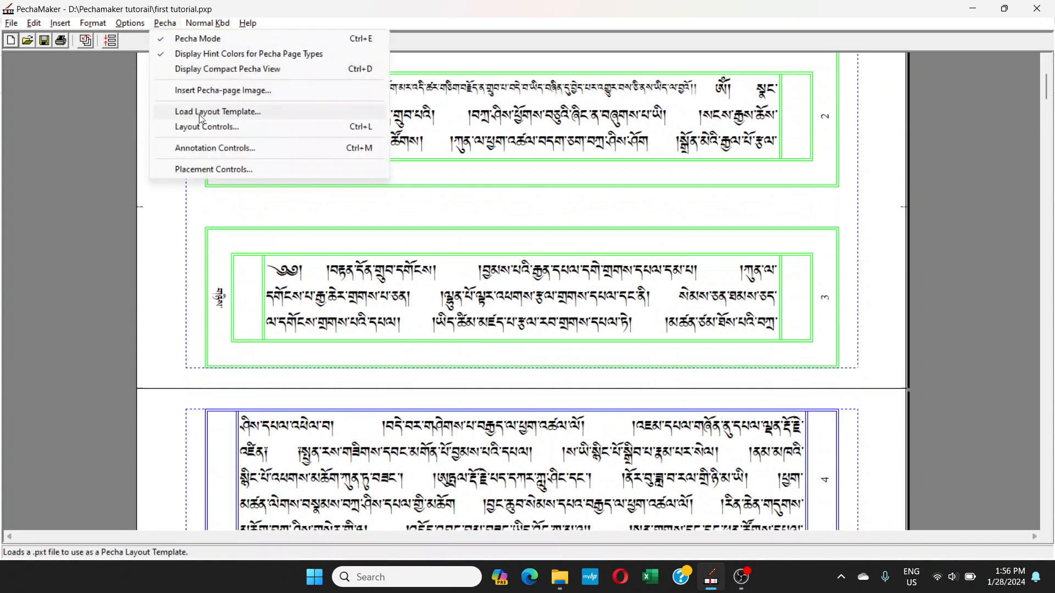
click(208, 127)
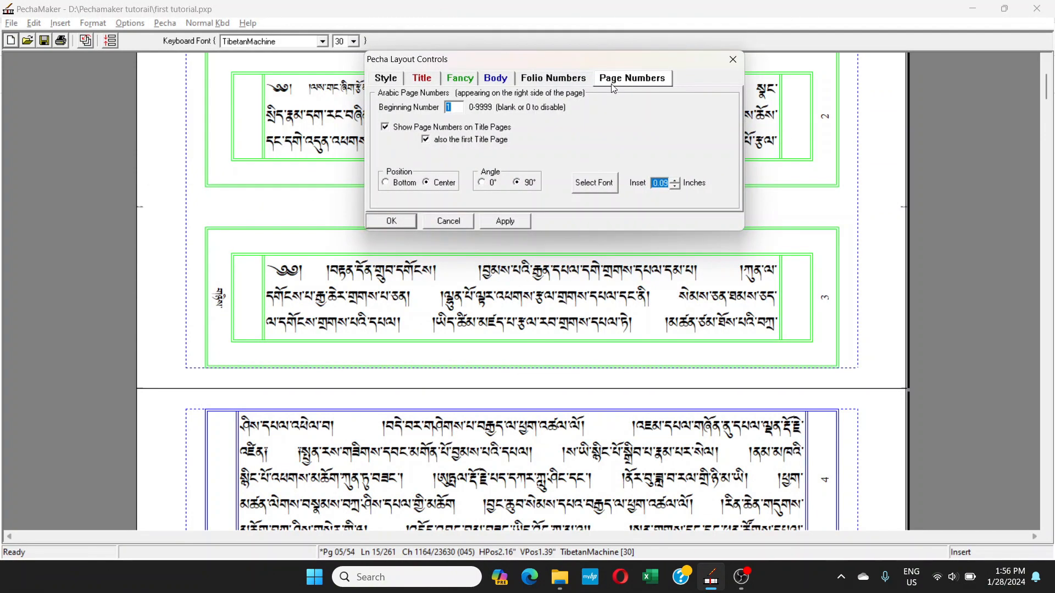
click(598, 185)
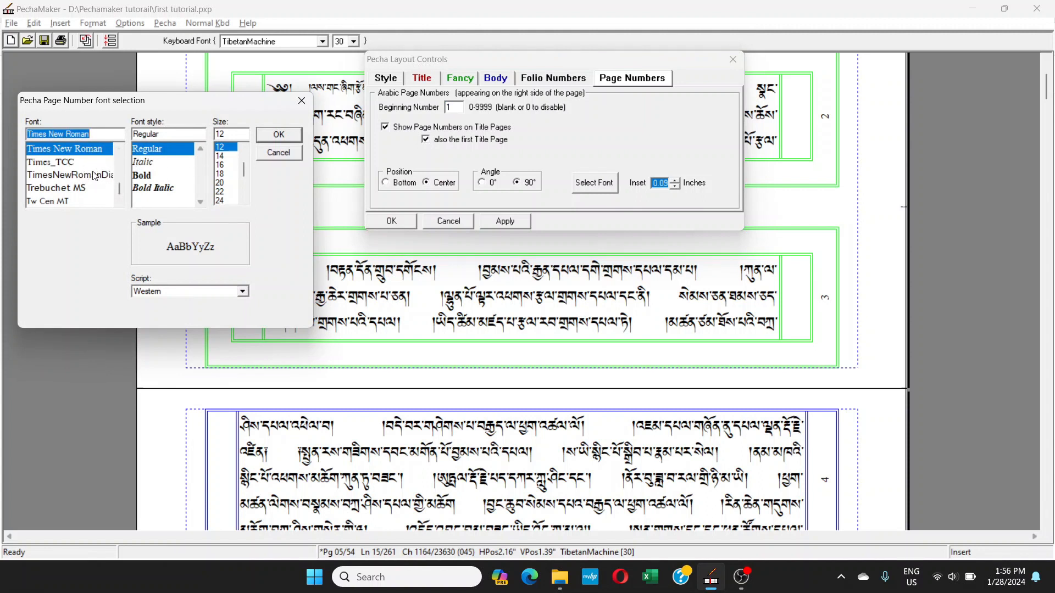
click(152, 177)
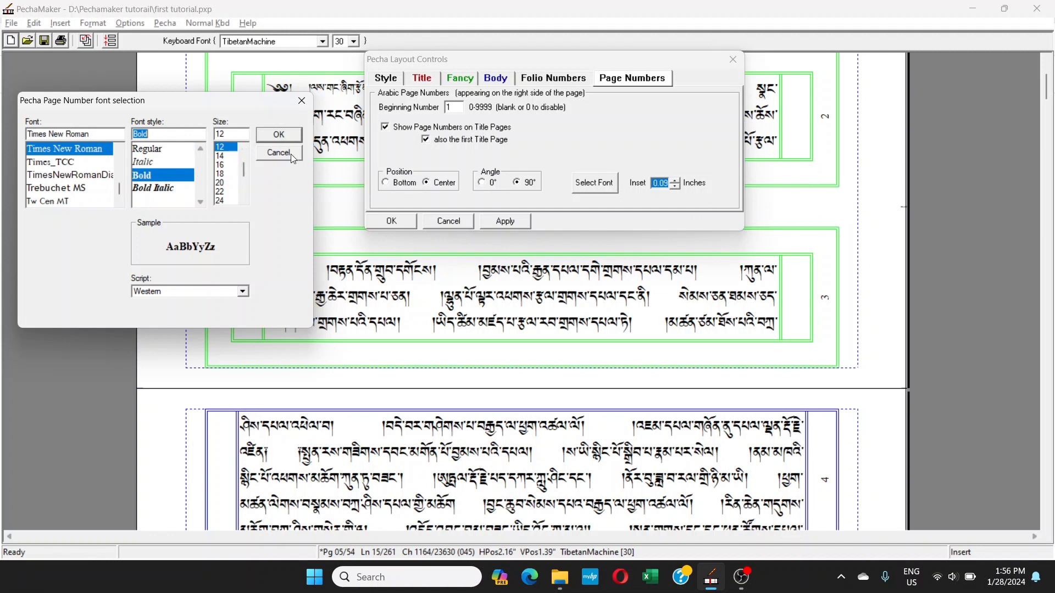
click(223, 157)
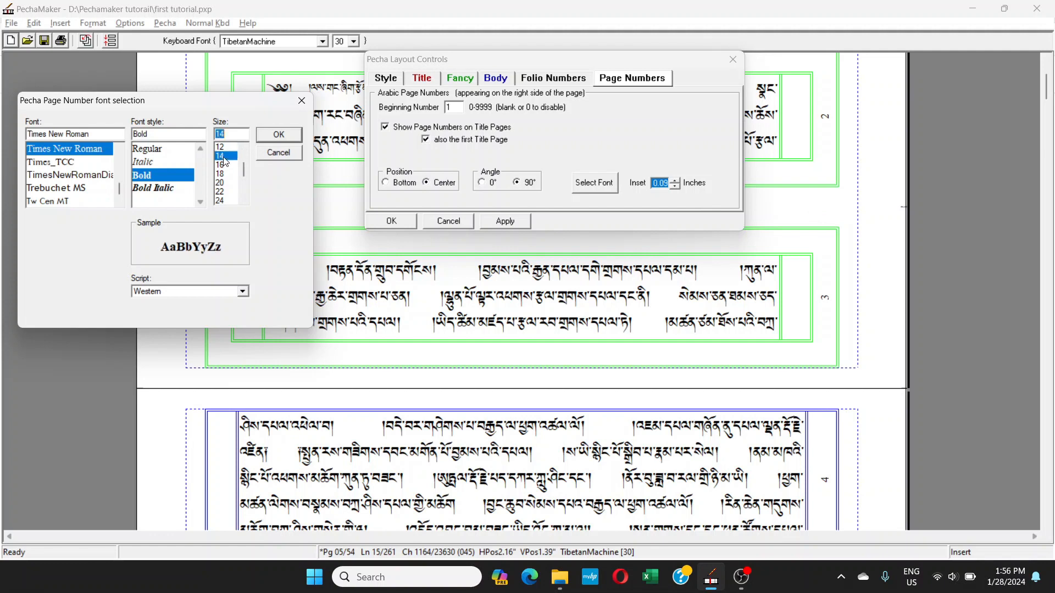
click(278, 137)
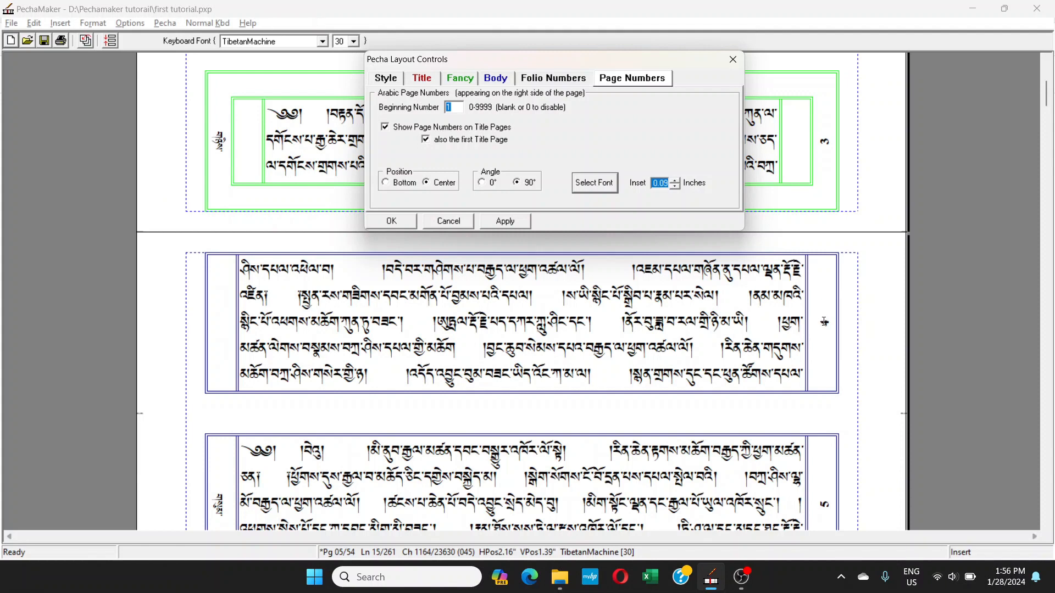
click(456, 223)
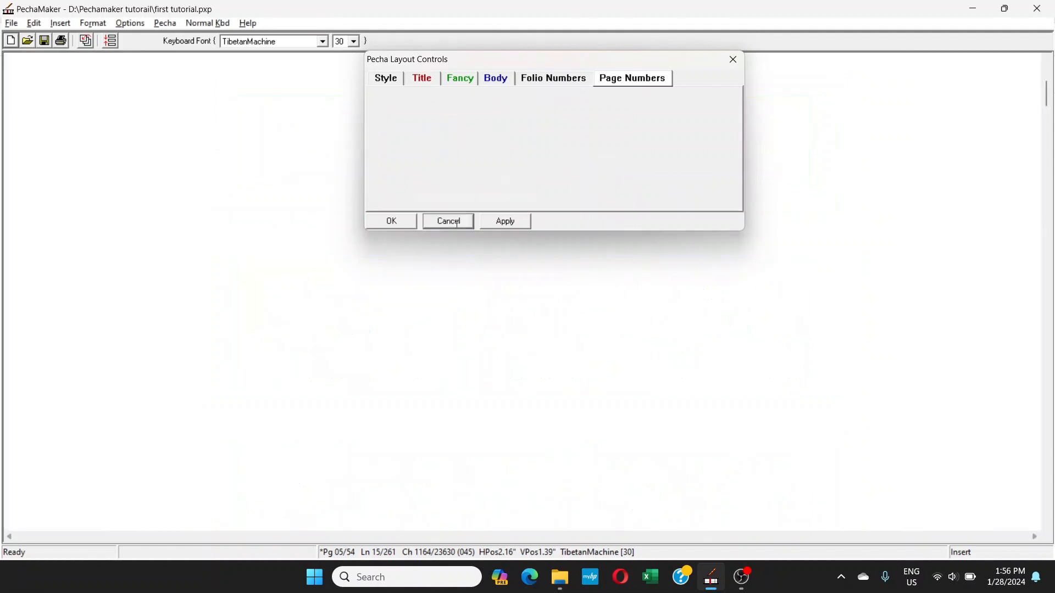
scroll(799, 297, down, 2)
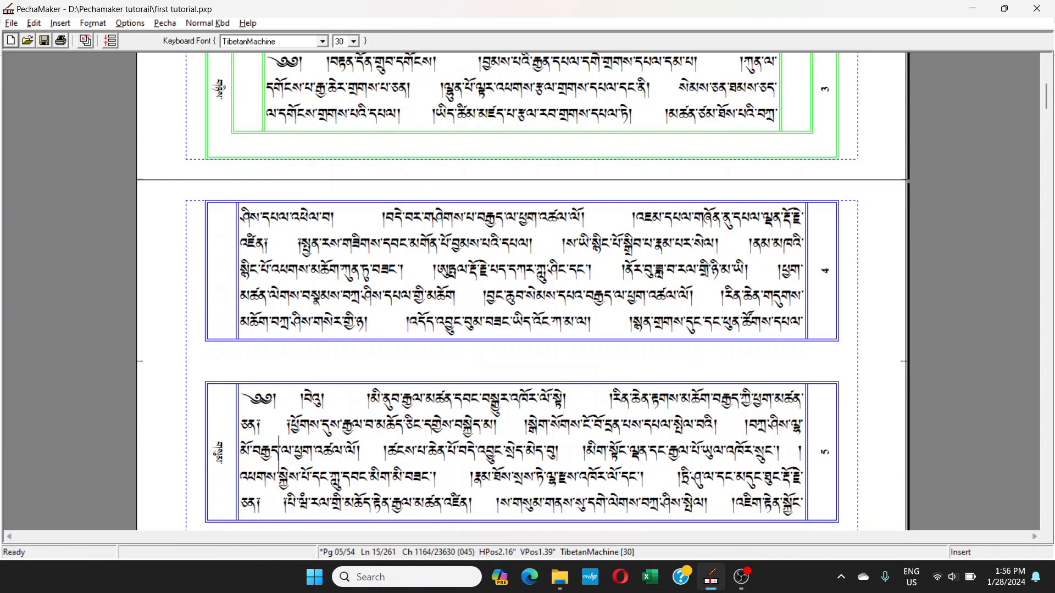
- Restore the page number font to Regular style at size 12 and accept the layout controls
click(165, 22)
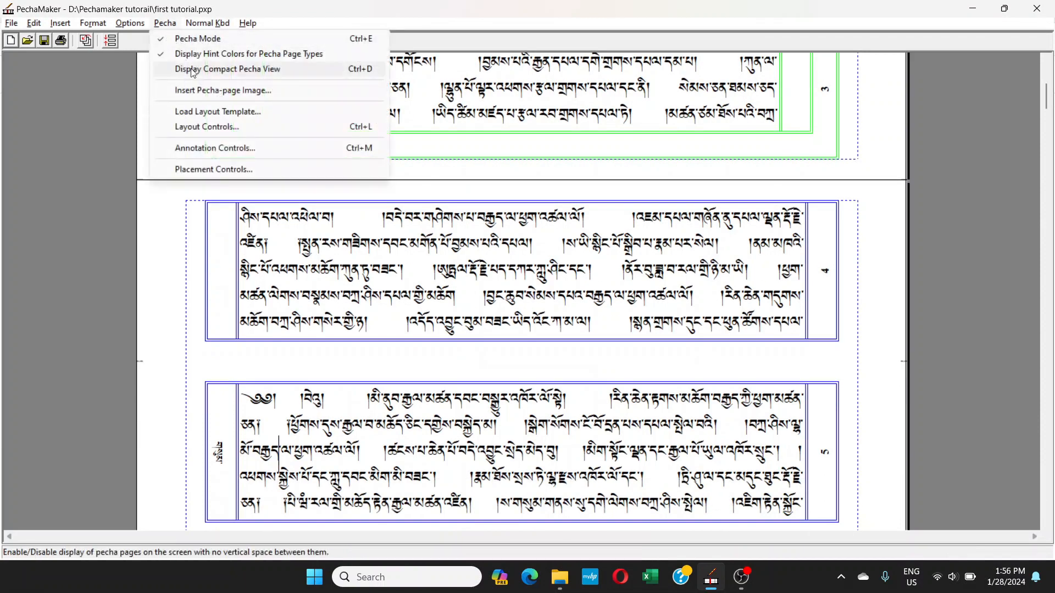
click(215, 128)
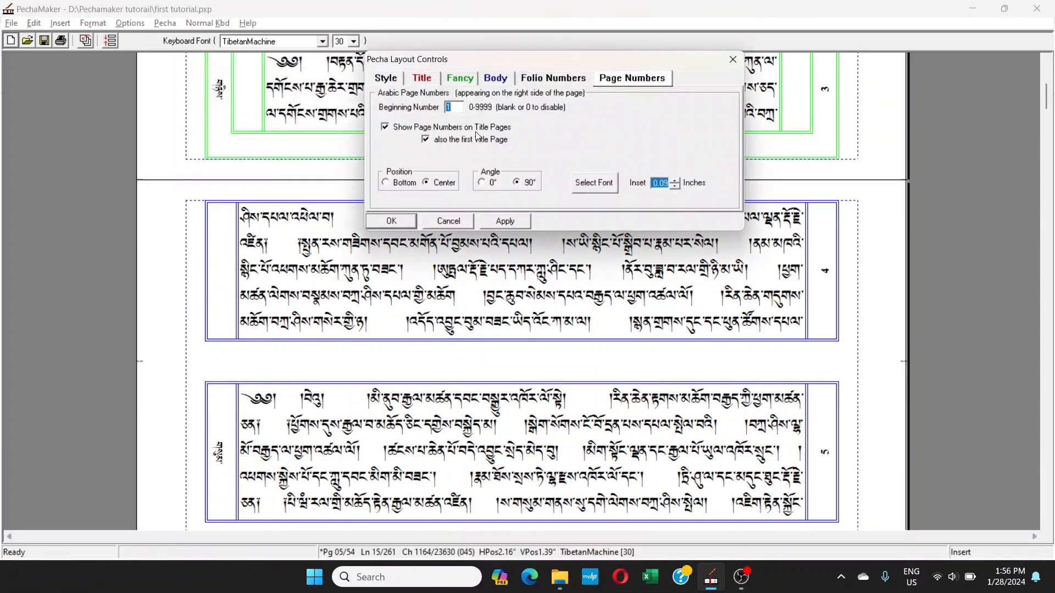
click(593, 183)
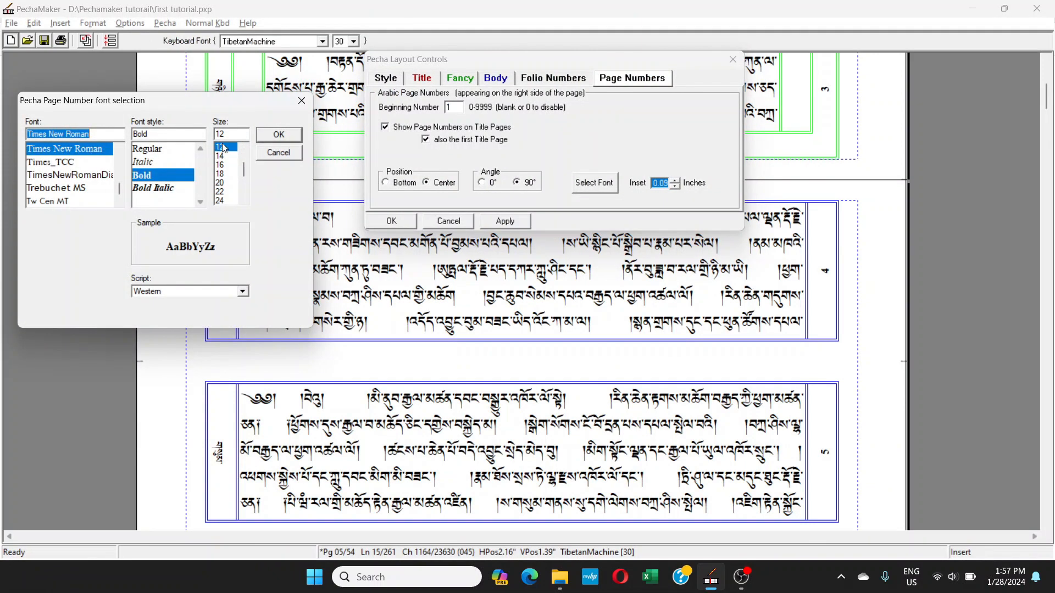
click(151, 149)
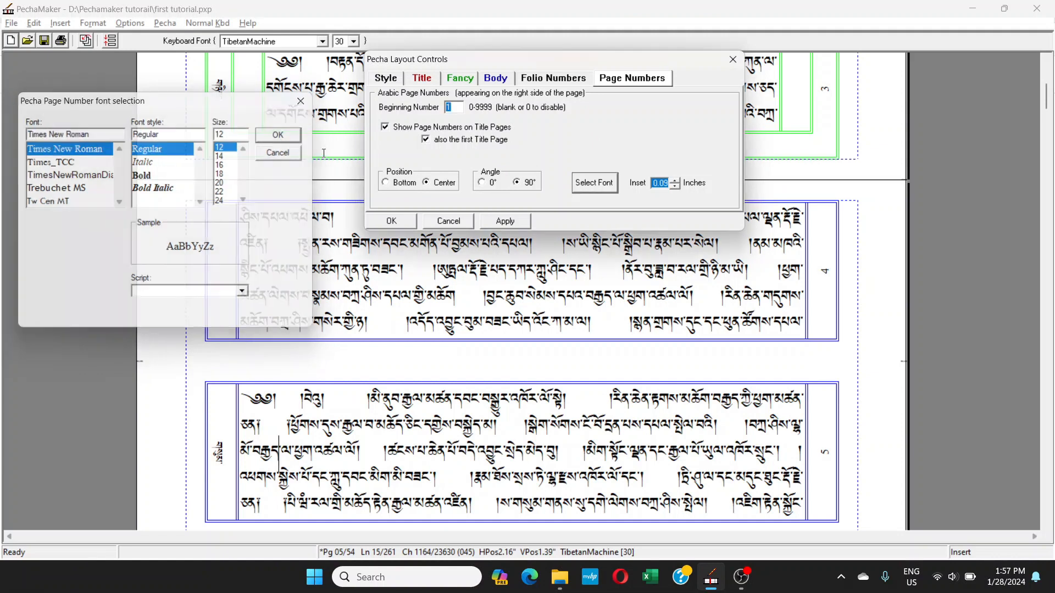
click(279, 135)
click(390, 222)
- Examine the page numbers and folio numbers on the title, fancy and body pages
scroll(572, 234, up, 10)
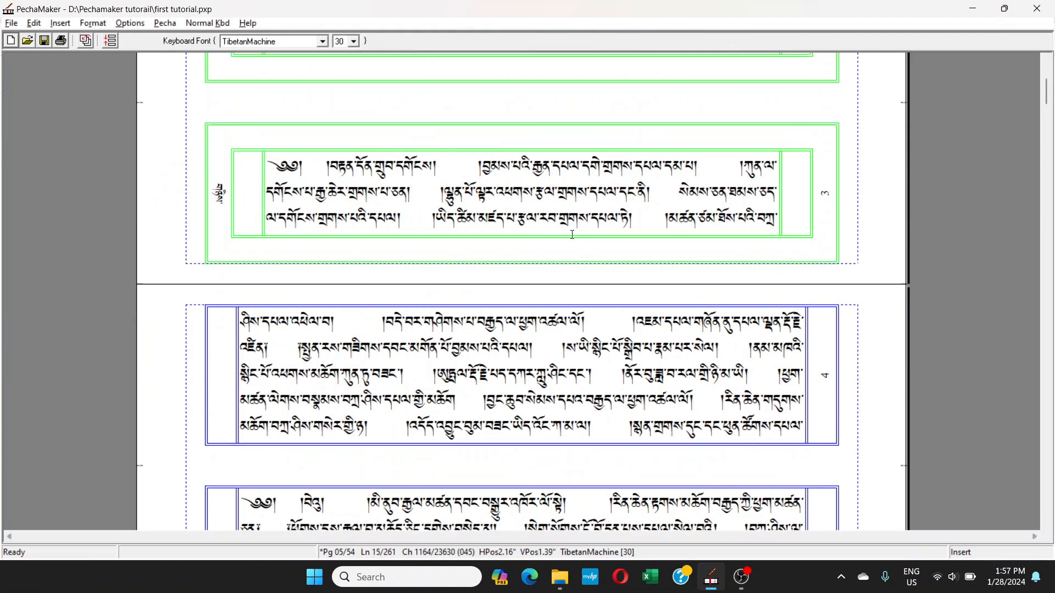
scroll(572, 235, up, 1)
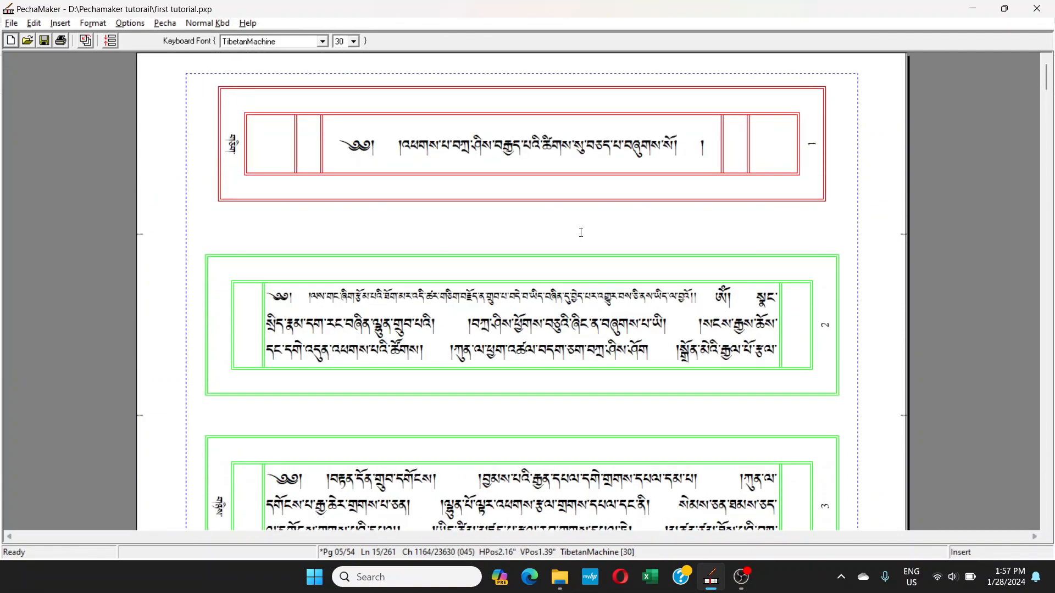
scroll(581, 233, down, 7)
scroll(578, 229, up, 1)
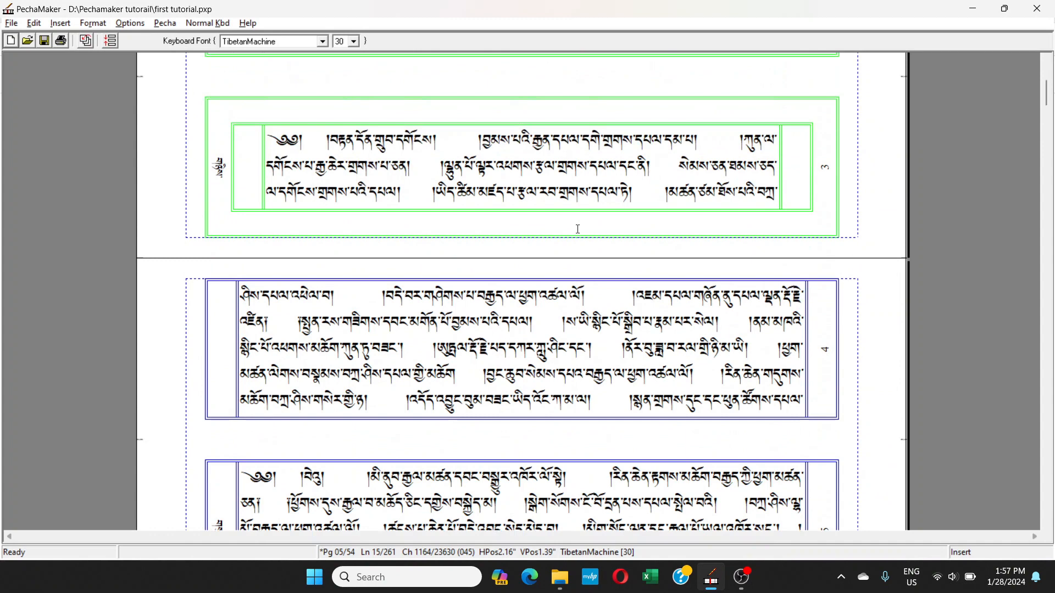
scroll(381, 245, up, 6)
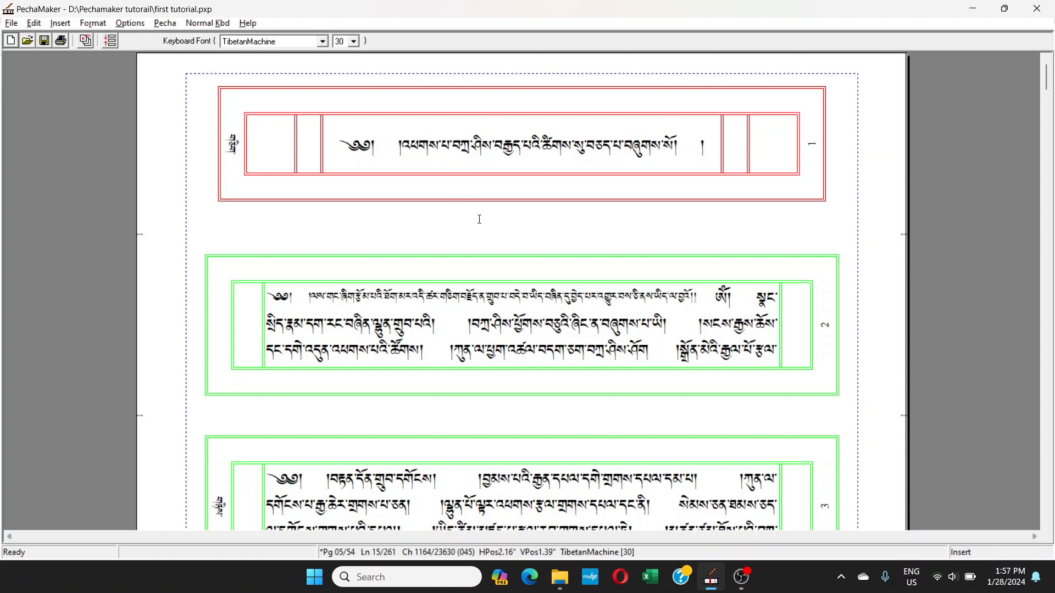
scroll(655, 324, down, 2)
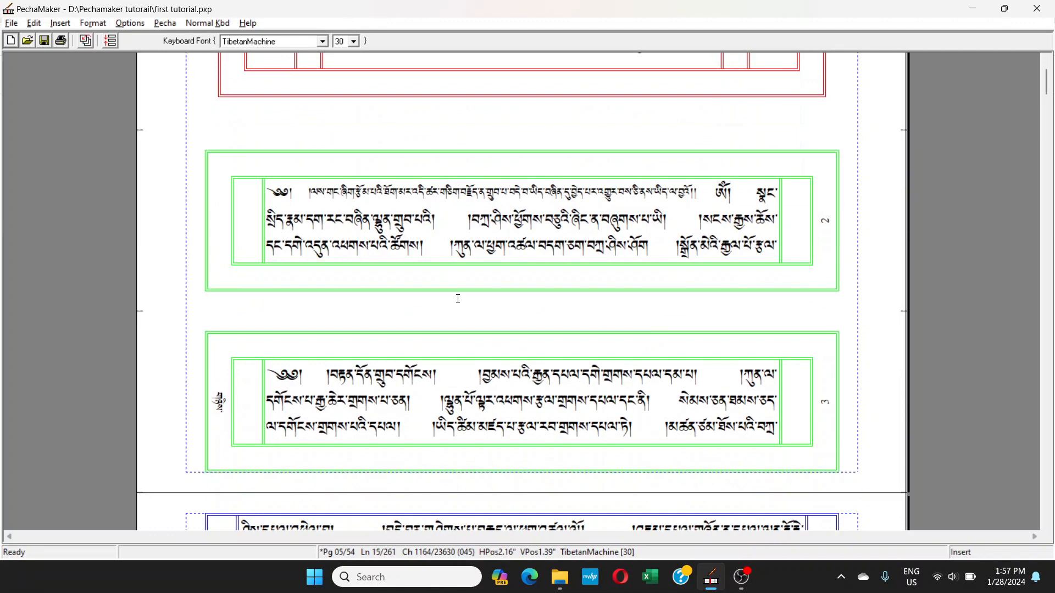
scroll(458, 299, up, 2)
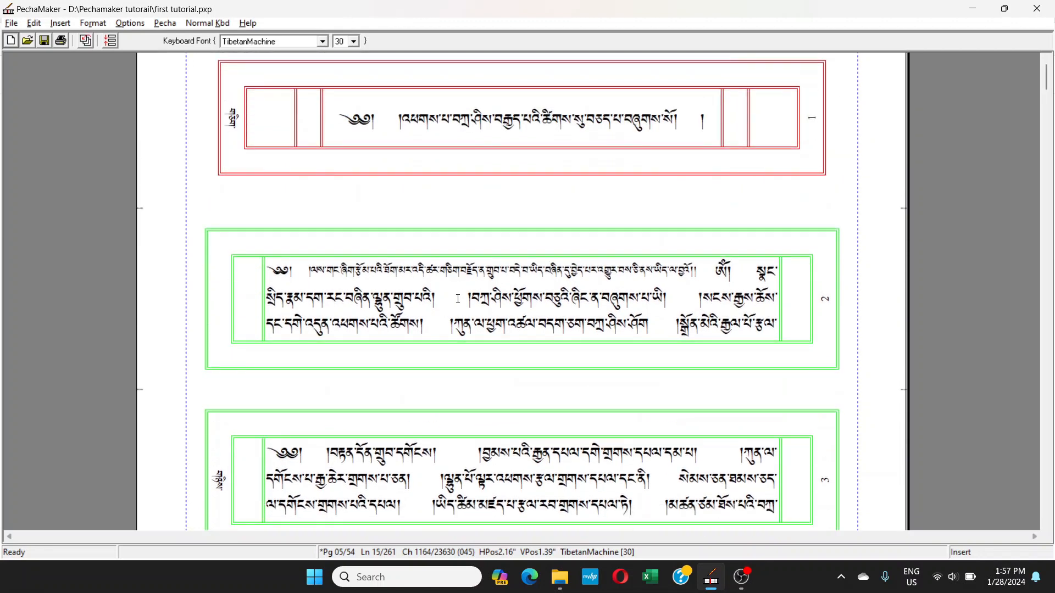
scroll(458, 299, up, 1)
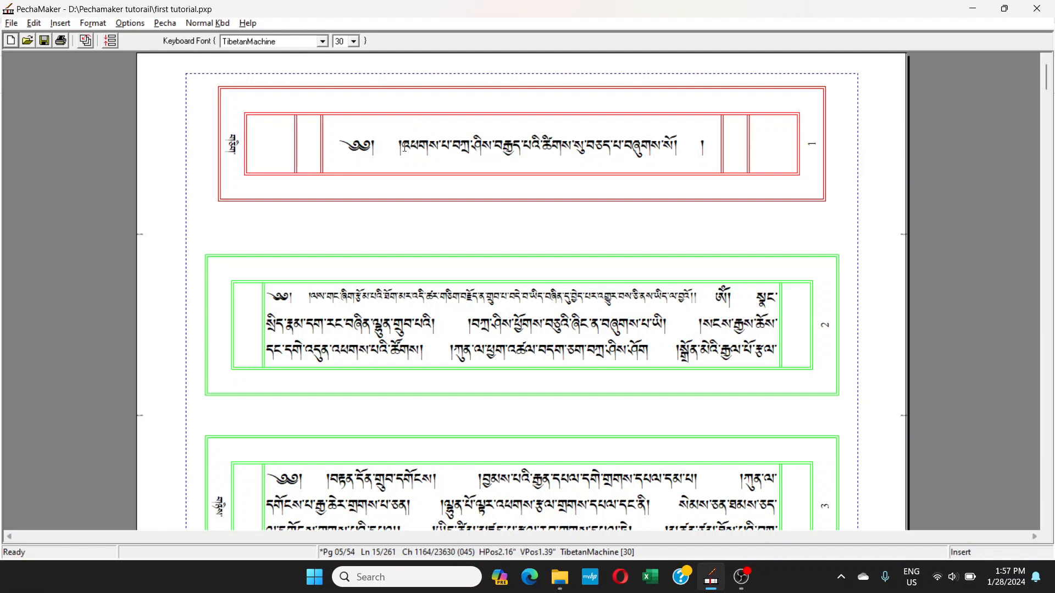
- Insert the letter ས after པ in the middle of the title text on page 1
drag(403, 149, 534, 152)
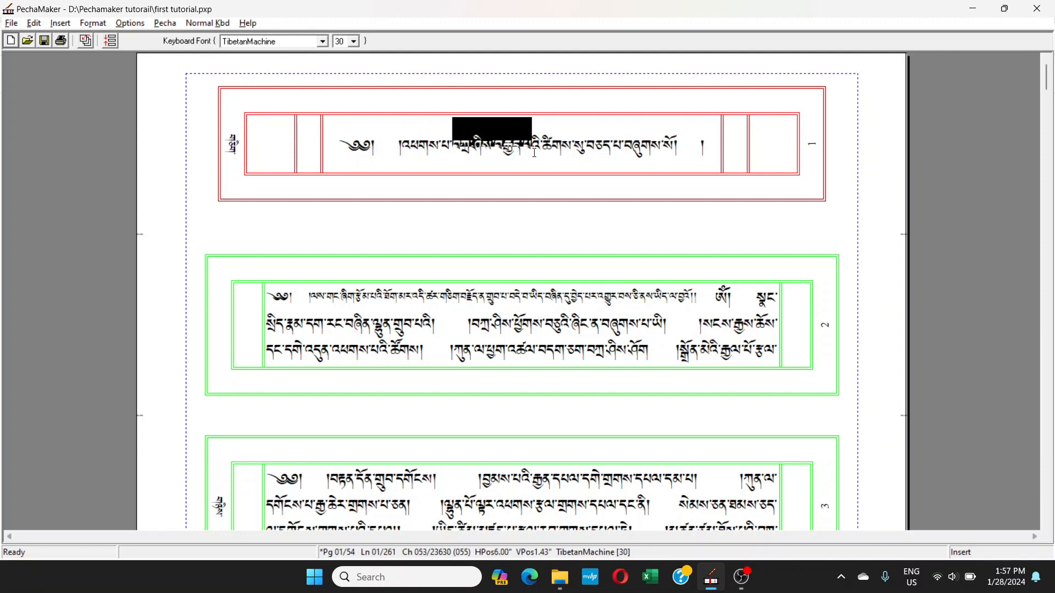
click(534, 152)
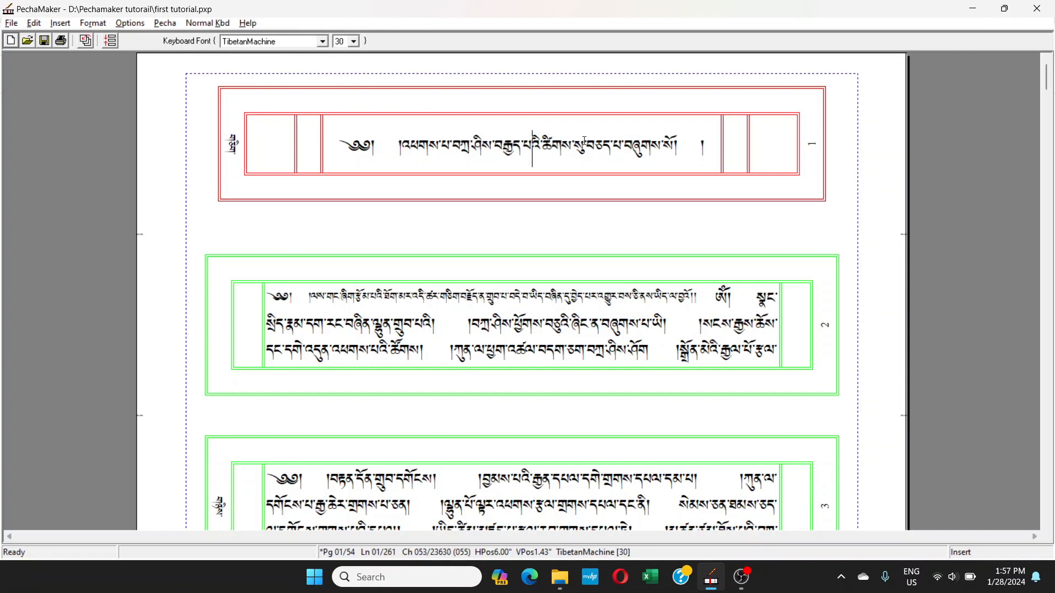
text(ས)
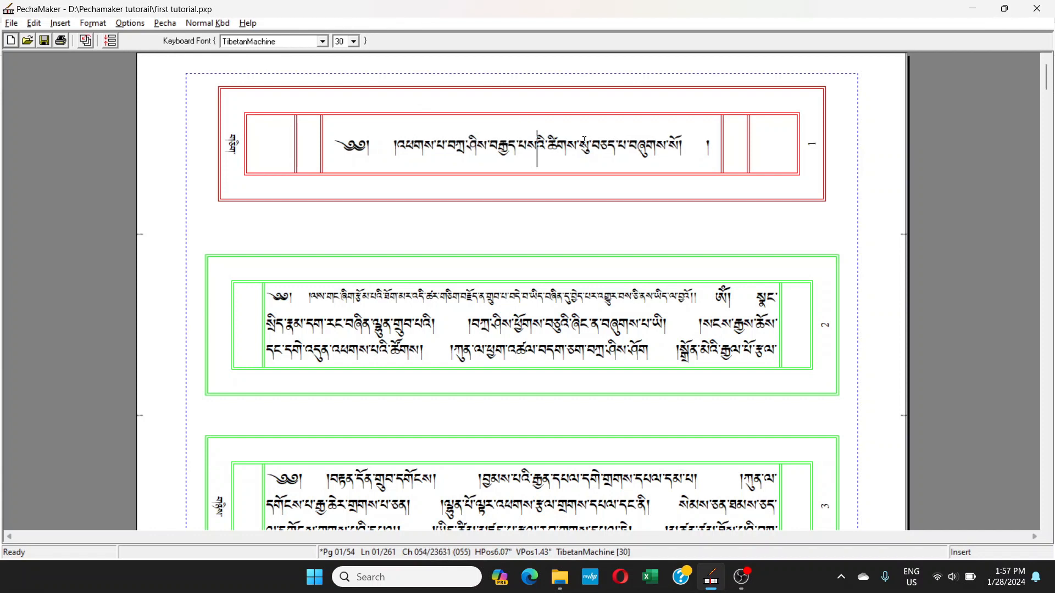
- Copy བཀྲ་ཤིས་བརྒྱད་པ། from the page 1 title, using a temporary ། in place of the extra ས, and remove that mark
key(BackSpace)
text(།)
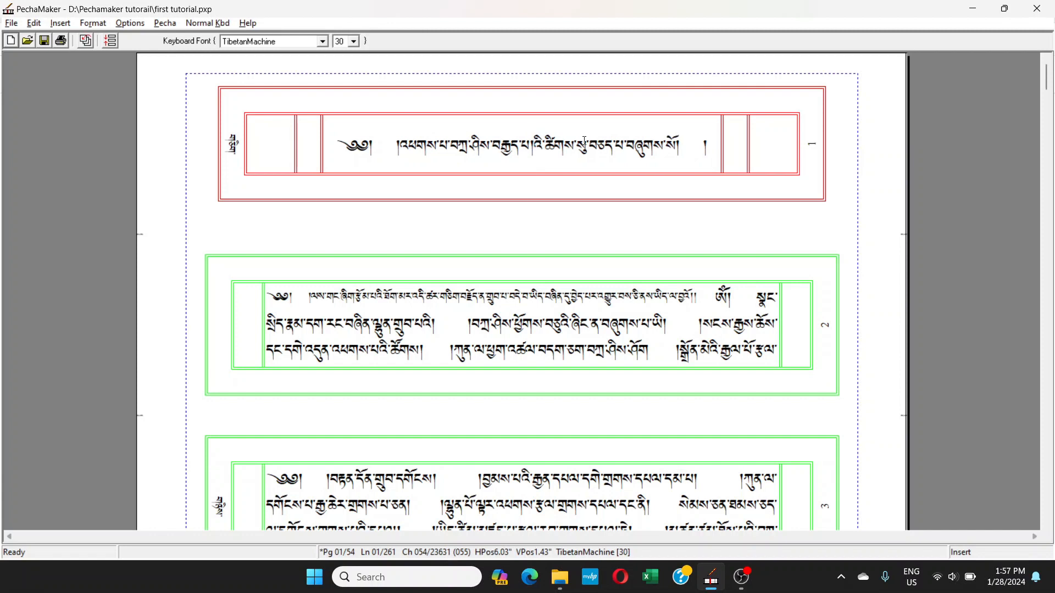
key(shift+Left)
key(shift+Left)
key(shift+Left)
key(shift+Left)
key(shift+Left)
key(shift+Left)
key(shift+Left)
key(shift+Left)
key(shift+Left)
key(shift+Left)
key(shift+Left)
key(shift+Left)
key(shift+Left)
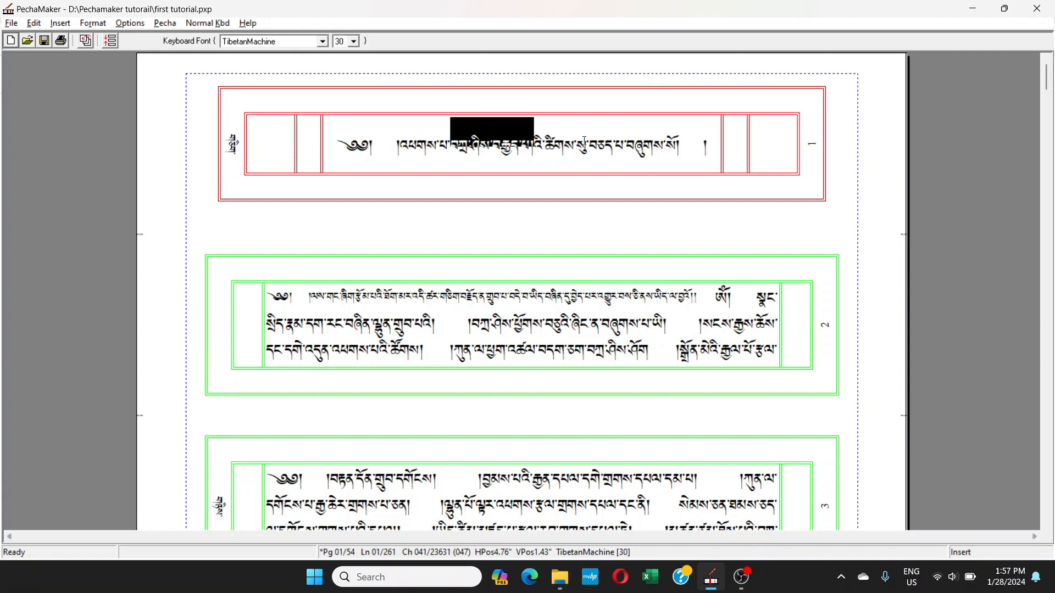
key(Right)
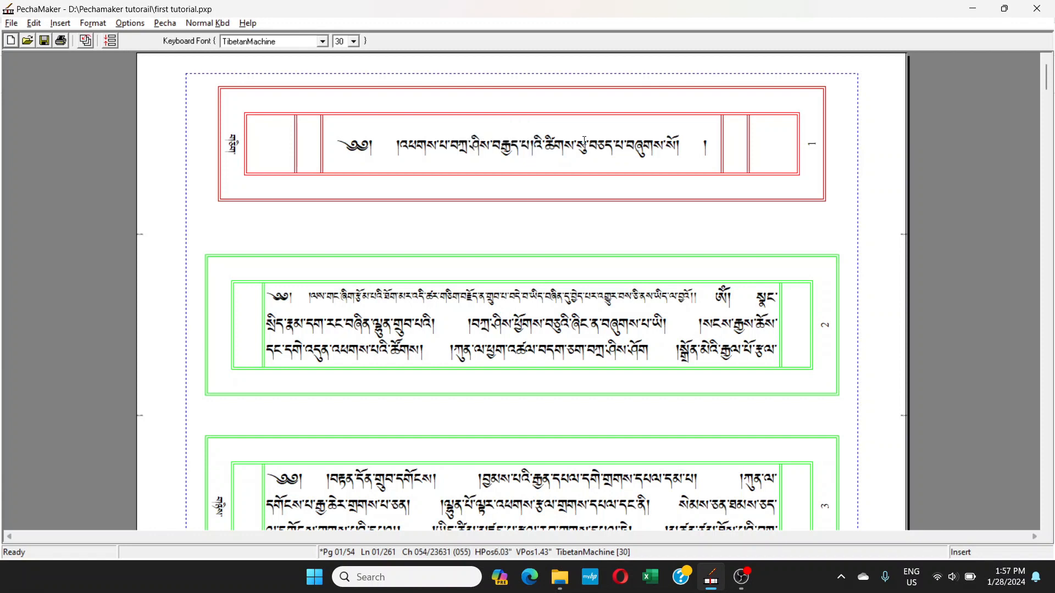
key(BackSpace)
- Open the annotation controls for the front side of title pages, keeping the pages in view beside them
click(165, 23)
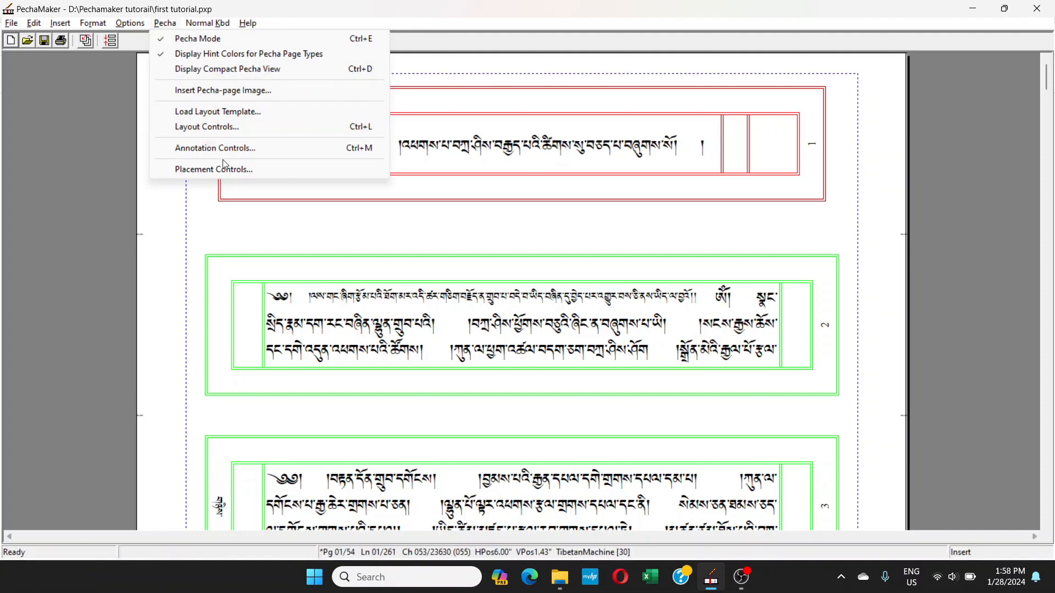
click(215, 147)
mouse_move(470, 67)
mouse_down()
mouse_move(624, 112)
mouse_move(625, 157)
mouse_up()
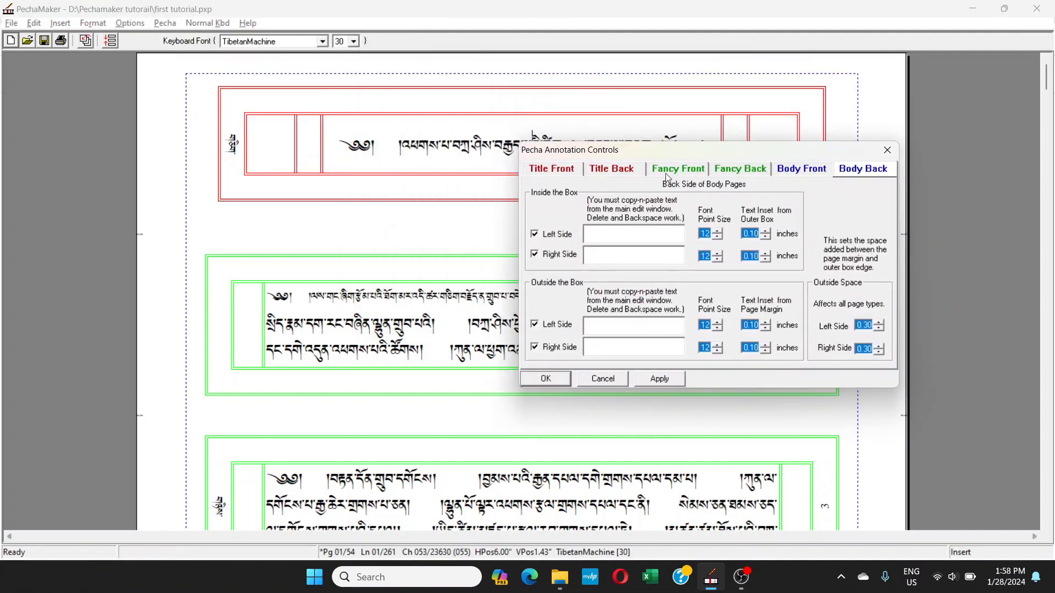
click(297, 323)
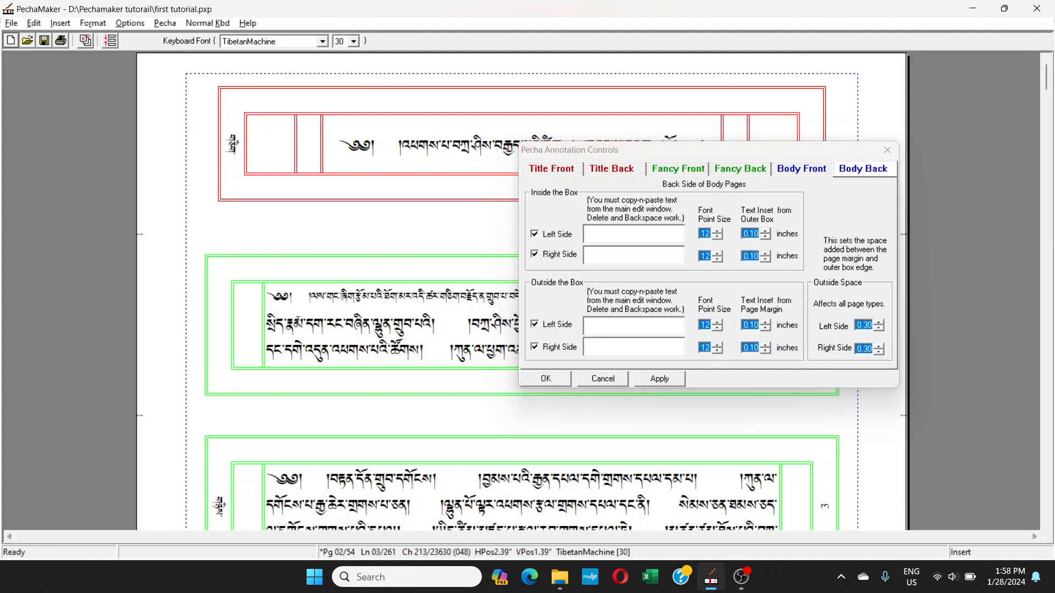
scroll(297, 322, down, 2)
scroll(298, 314, up, 1)
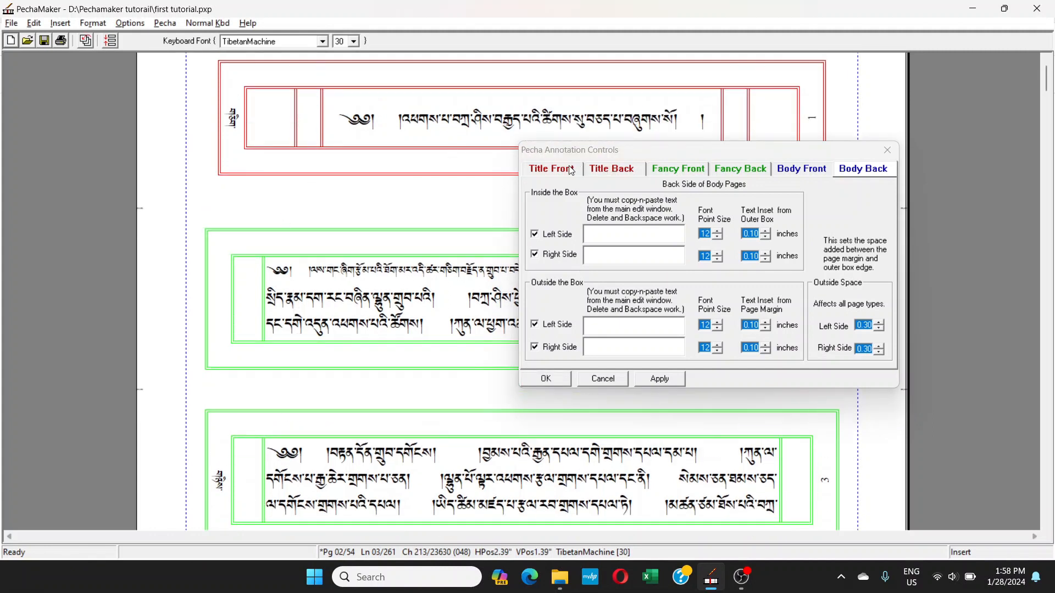
click(554, 174)
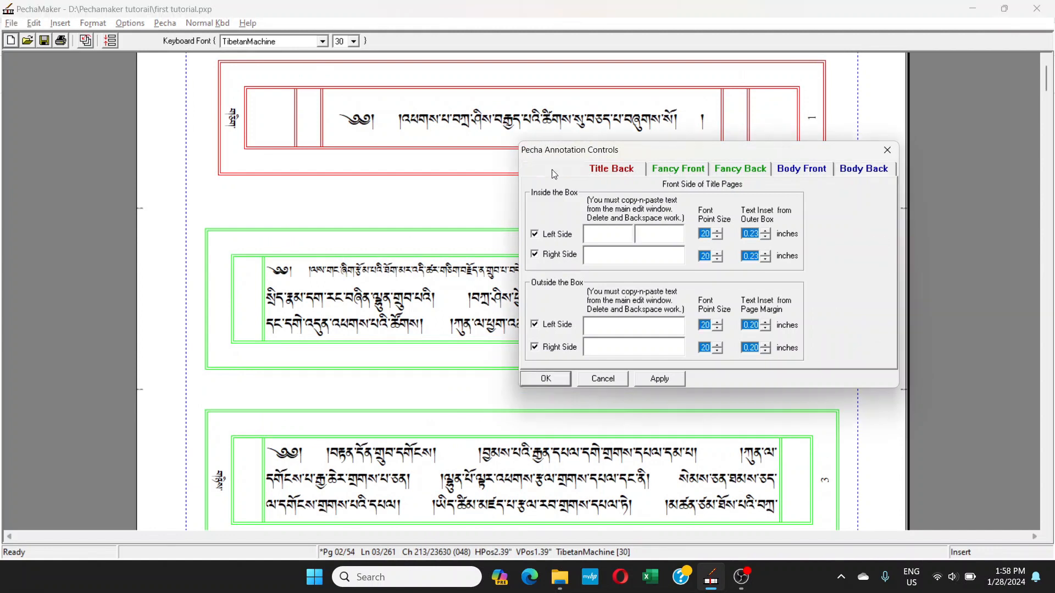
- Paste the copied phrase as the first inside-box left-side annotation of the title front pages and trim it to བཀྲ་ཤིས
click(595, 236)
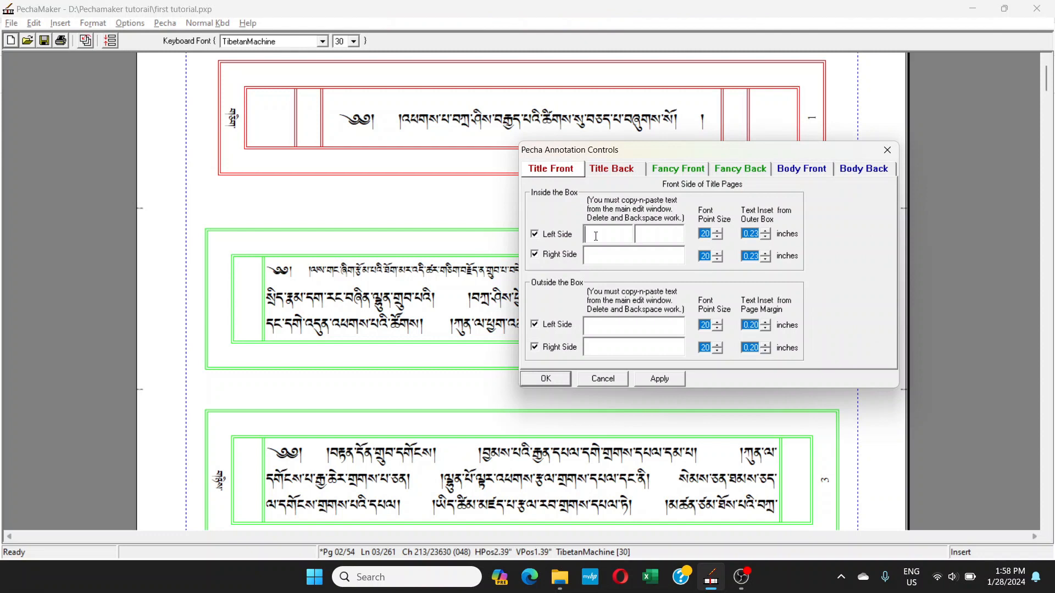
text(དག)
key(Left)
key(Left)
key(Left)
key(Left)
key(Left)
key(Left)
key(Left)
key(Left)
key(Left)
key(Left)
key(Left)
key(Left)
key(Left)
key(Right)
key(Right)
key(Right)
key(BackSpace)
key(BackSpace)
key(BackSpace)
key(BackSpace)
- Paste the phrase as the second title front left-side annotation, trim it to བརྒྱད་པ། and apply the annotations
key(ctrl+v)
key(Left)
key(Left)
key(Left)
key(Left)
key(Left)
key(Left)
key(Left)
key(Left)
key(Left)
key(Left)
key(Left)
key(Left)
key(Left)
key(Delete)
key(Delete)
key(Delete)
key(Delete)
key(Delete)
key(Delete)
click(668, 385)
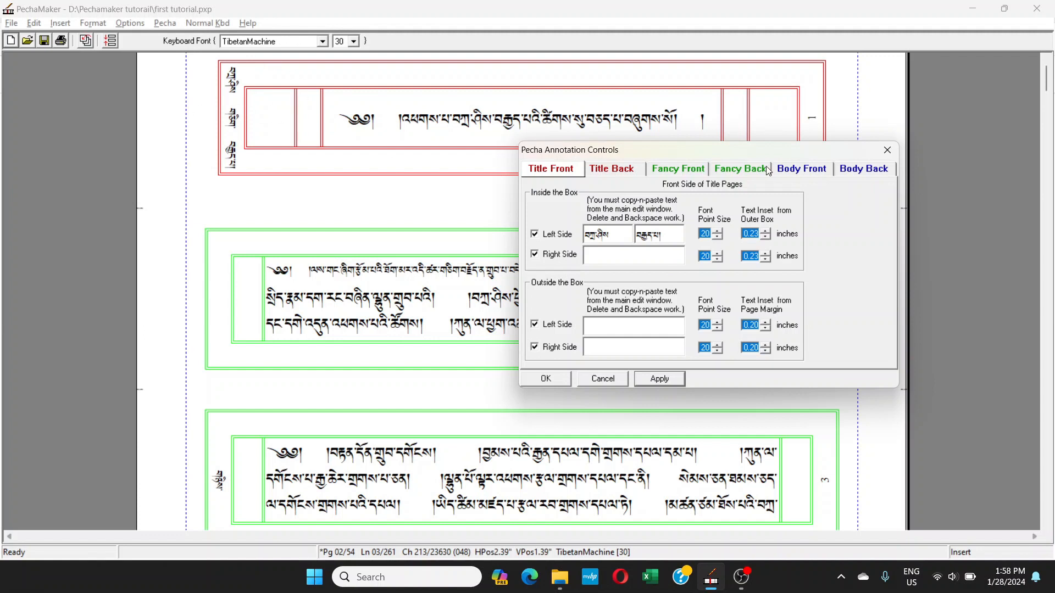
- Set the first inside-box left-side annotation of the fancy front pages to བཀྲ་ཤིས་ from the copied phrase
drag(683, 153, 542, 147)
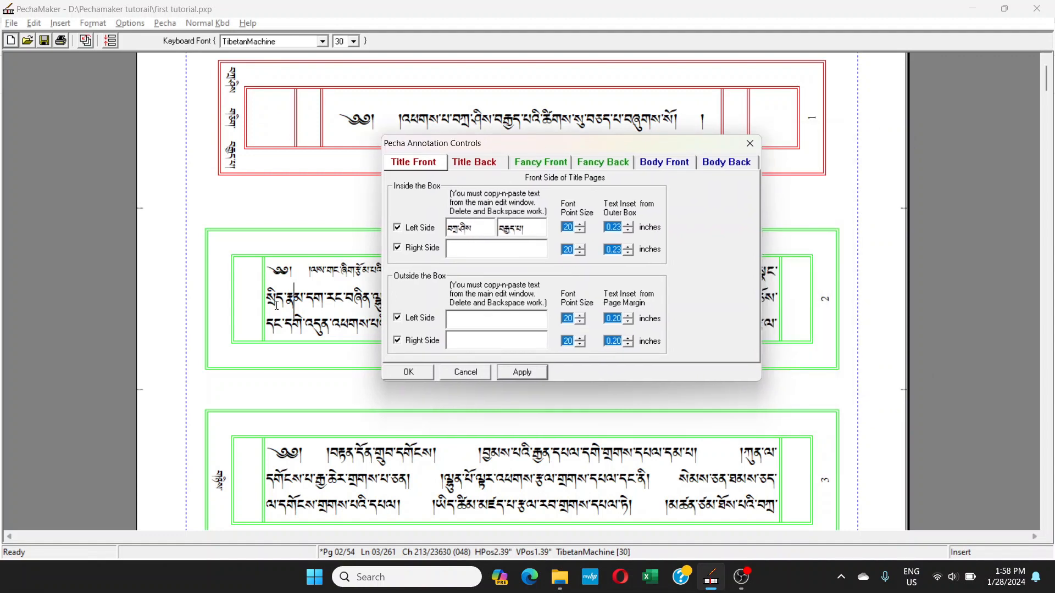
click(277, 306)
scroll(277, 306, down, 1)
scroll(277, 305, down, 2)
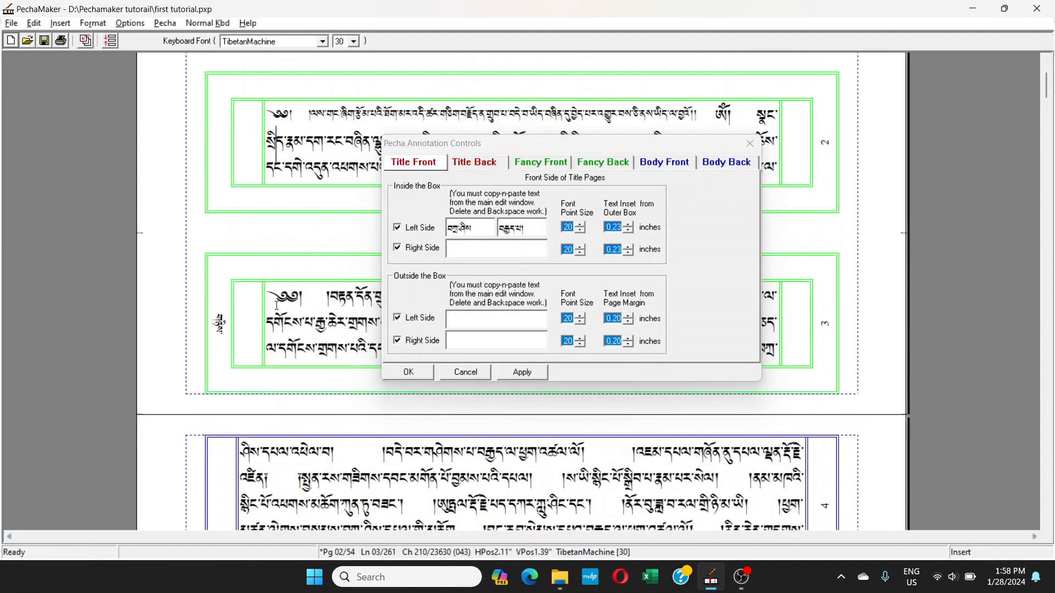
scroll(276, 306, down, 3)
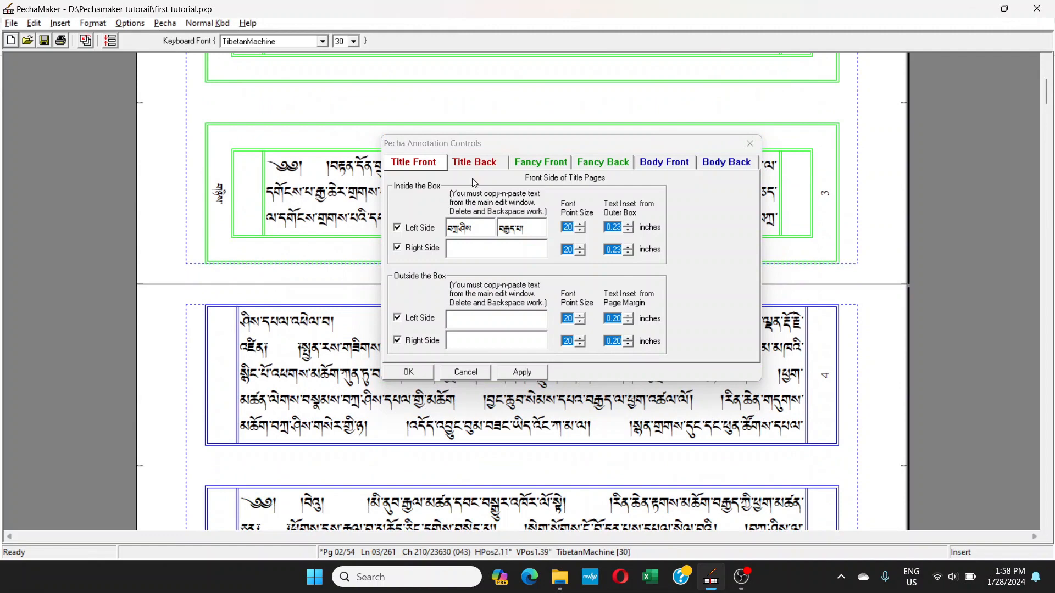
click(538, 166)
click(463, 233)
text(དཔལ)
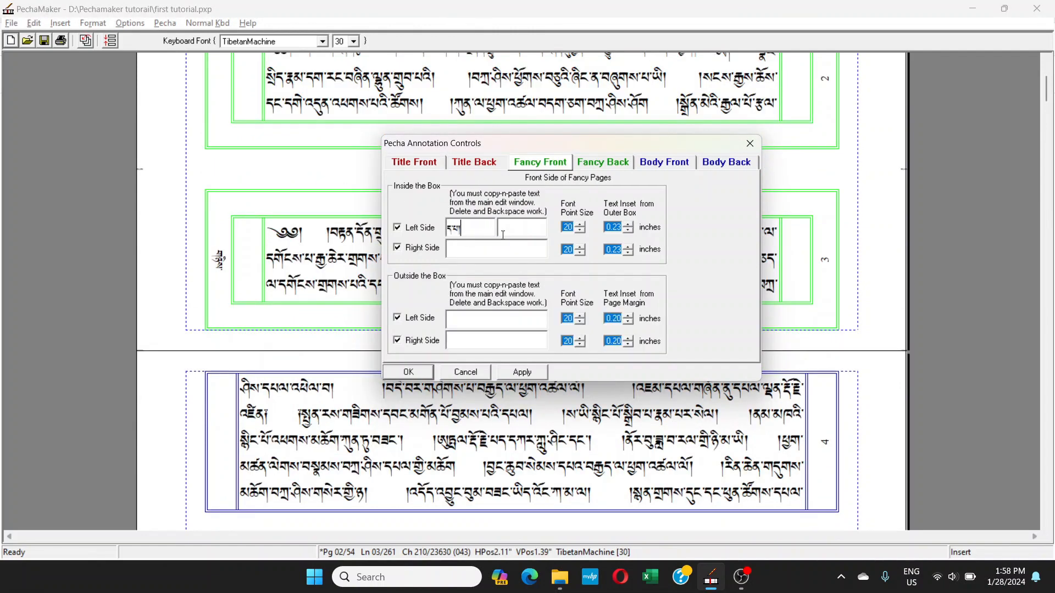
key(BackSpace)
key(BackSpace)
key(BackSpace)
key(BackSpace)
key(BackSpace)
key(BackSpace)
- Set the second fancy front left-side annotation to བརྒྱད་པ། and apply the annotations
text(དཔལ)
key(ctrl+v)
key(BackSpace)
key(Delete)
click(520, 373)
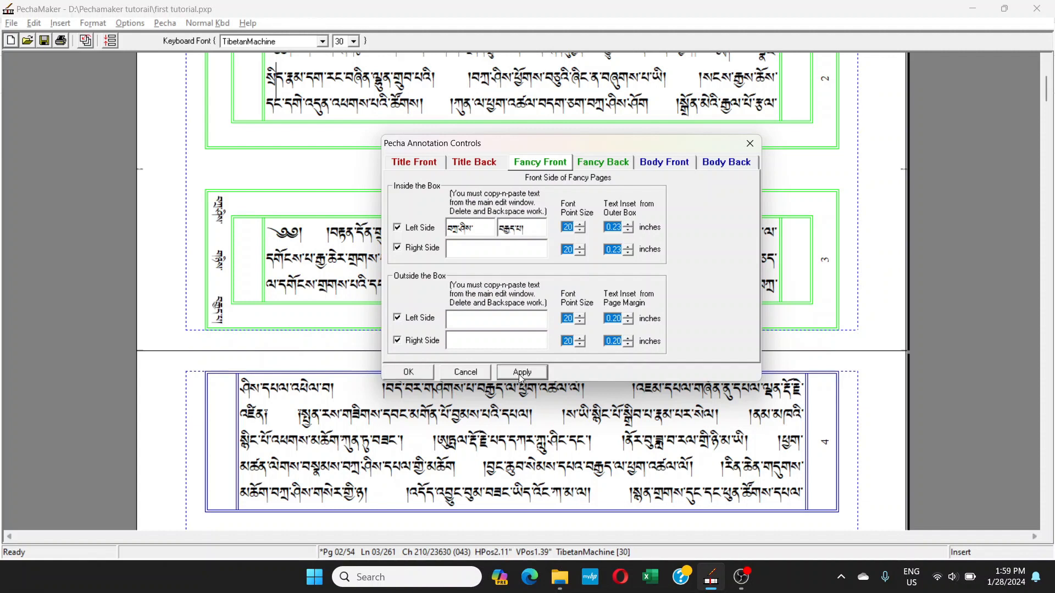
- Set the first inside-box left-side annotation of the body front pages to བཀྲ་ཤིས་ from the copied phrase
click(663, 161)
click(332, 401)
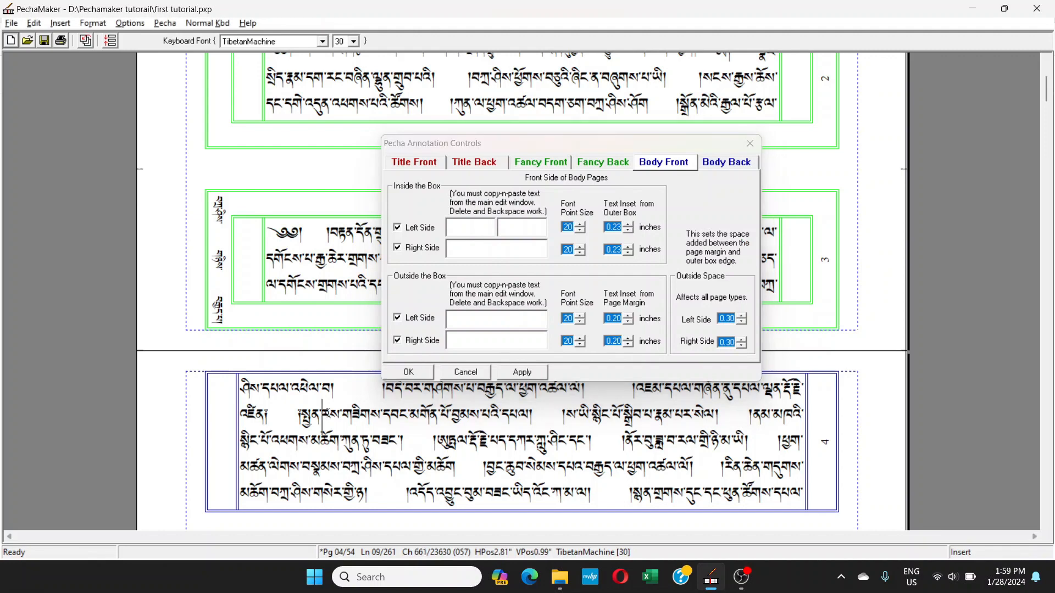
scroll(333, 401, down, 5)
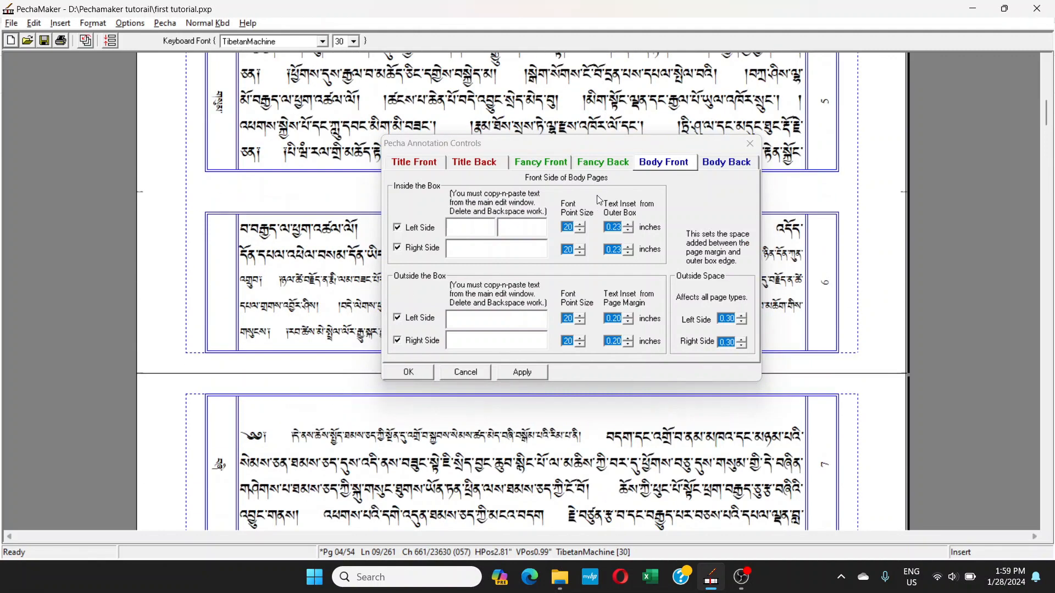
click(473, 226)
text(དས།)
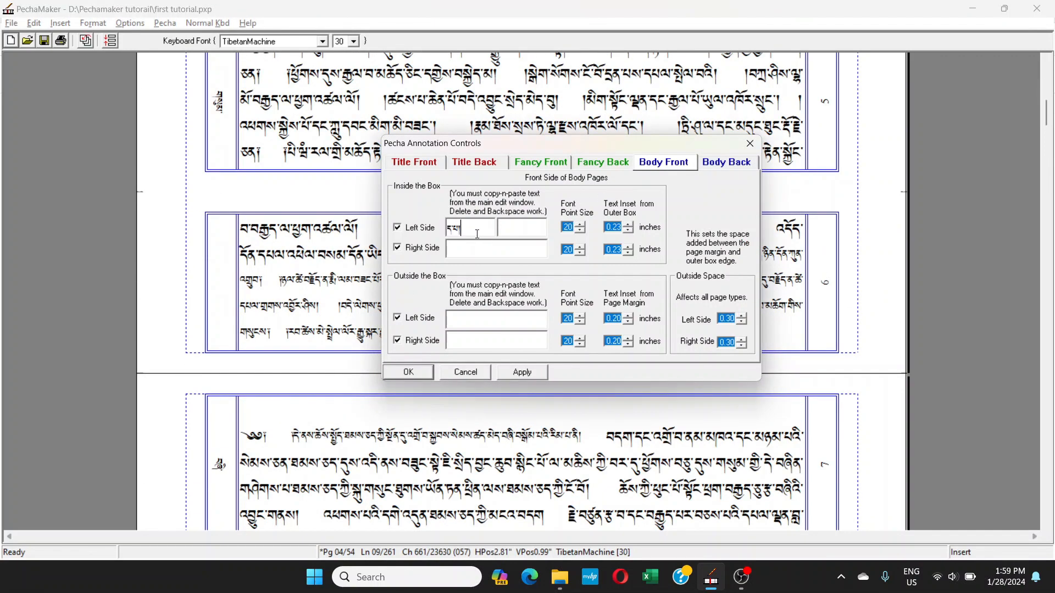
key(BackSpace)
key(BackSpace)
key(BackSpace)
key(BackSpace)
key(BackSpace)
key(BackSpace)
- Set the second body front left-side annotation to བརྒྱད་པ།, apply it and accept the annotation controls
key(Tab)
text(དཔལ།)
key(Left)
key(Left)
key(Left)
key(Left)
key(Delete)
click(522, 372)
click(255, 278)
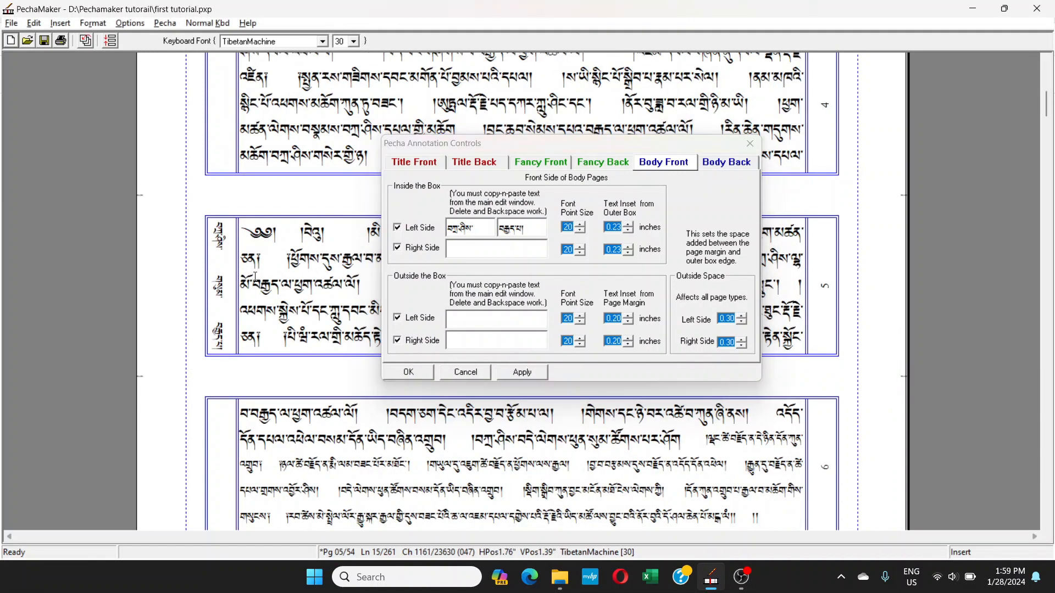
click(407, 373)
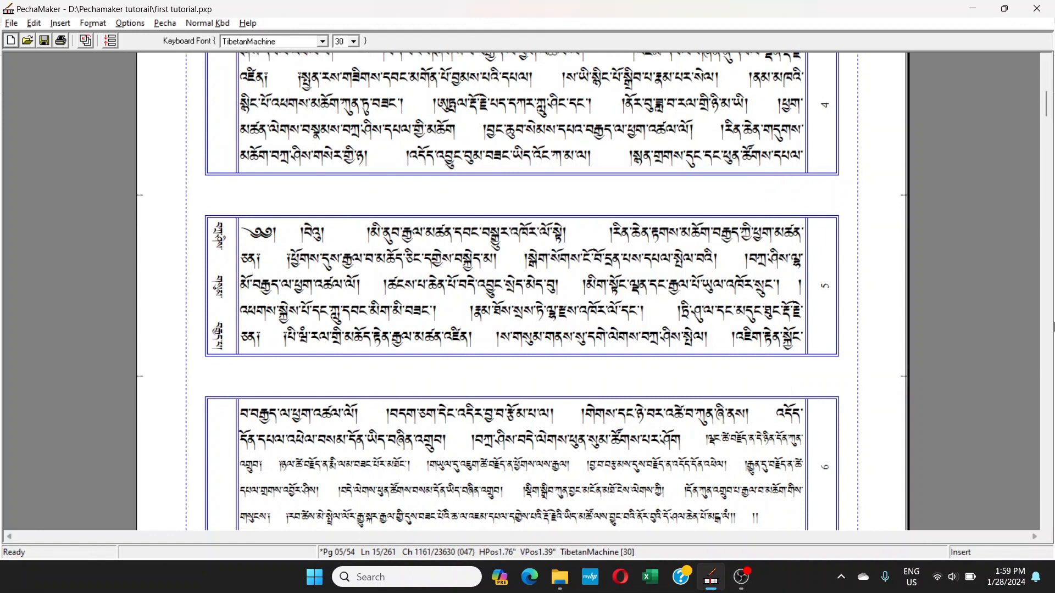
- Remove the blank line at the start of page 7 and delete the duplicate opening mark ༄༅།
drag(1050, 112, 1051, 131)
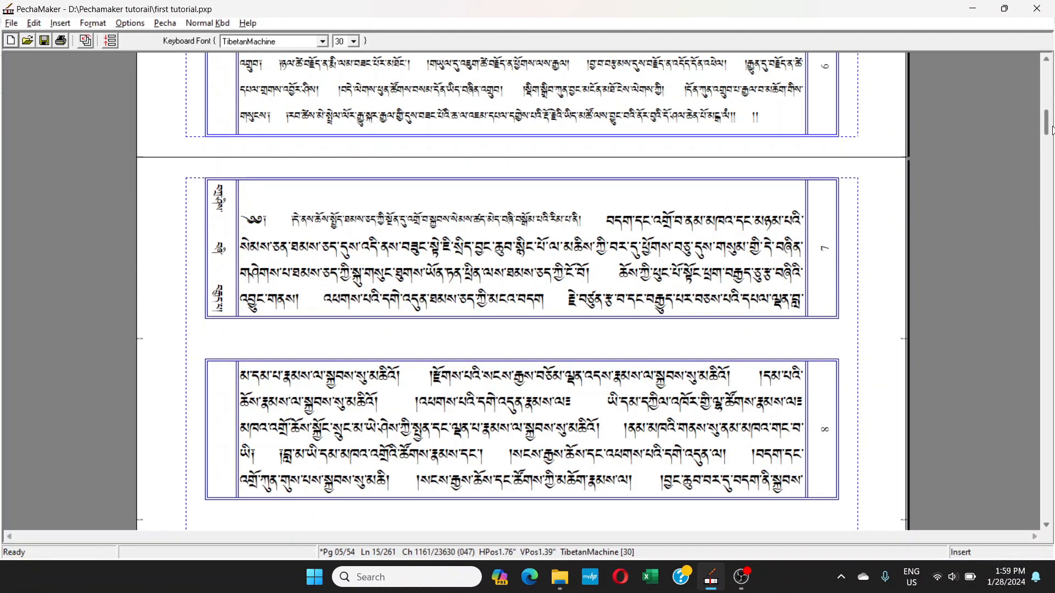
scroll(938, 201, up, 3)
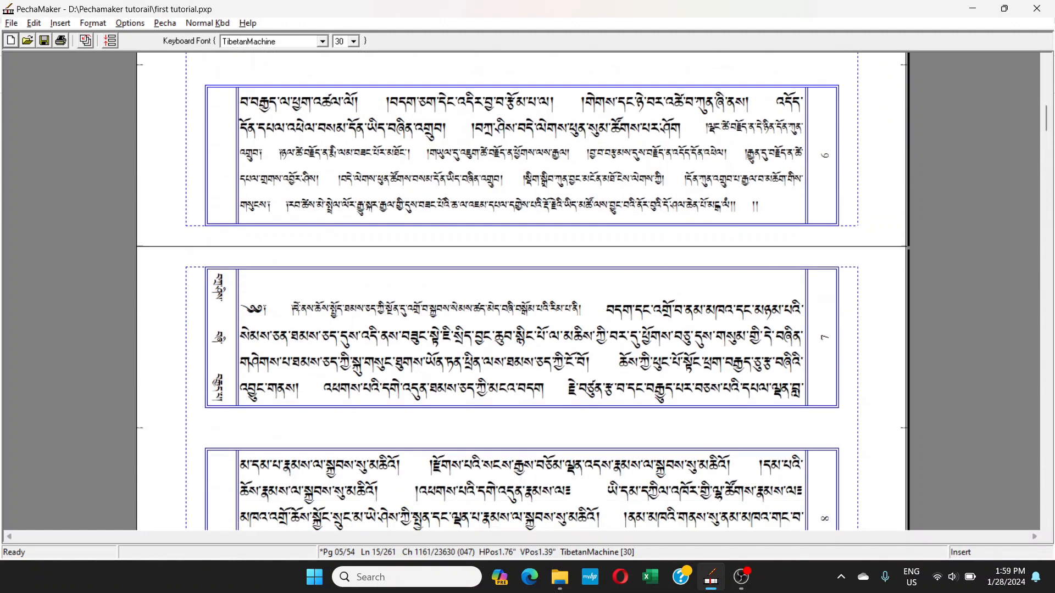
click(298, 283)
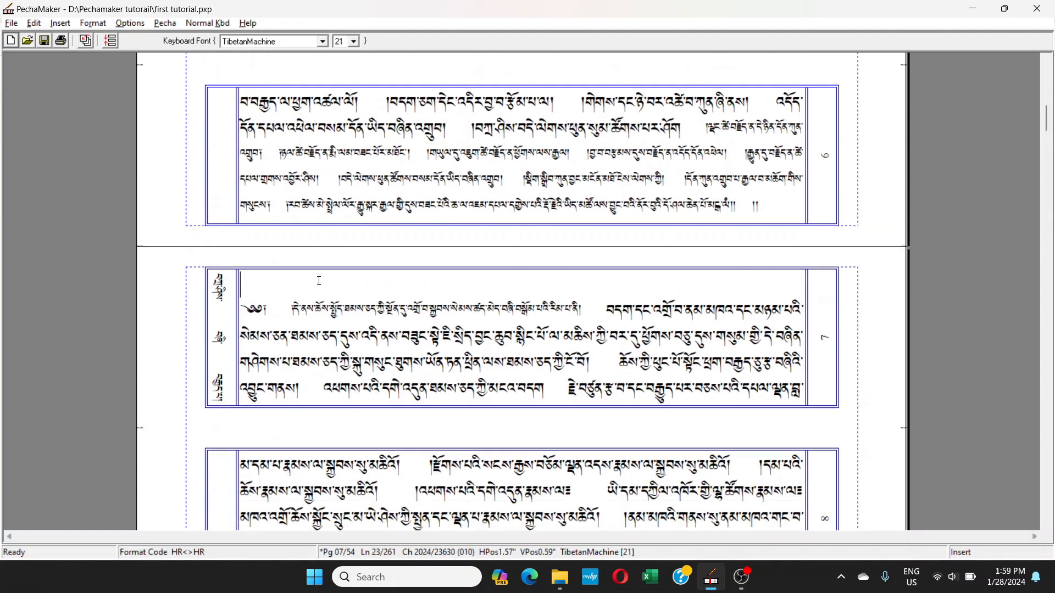
key(Delete)
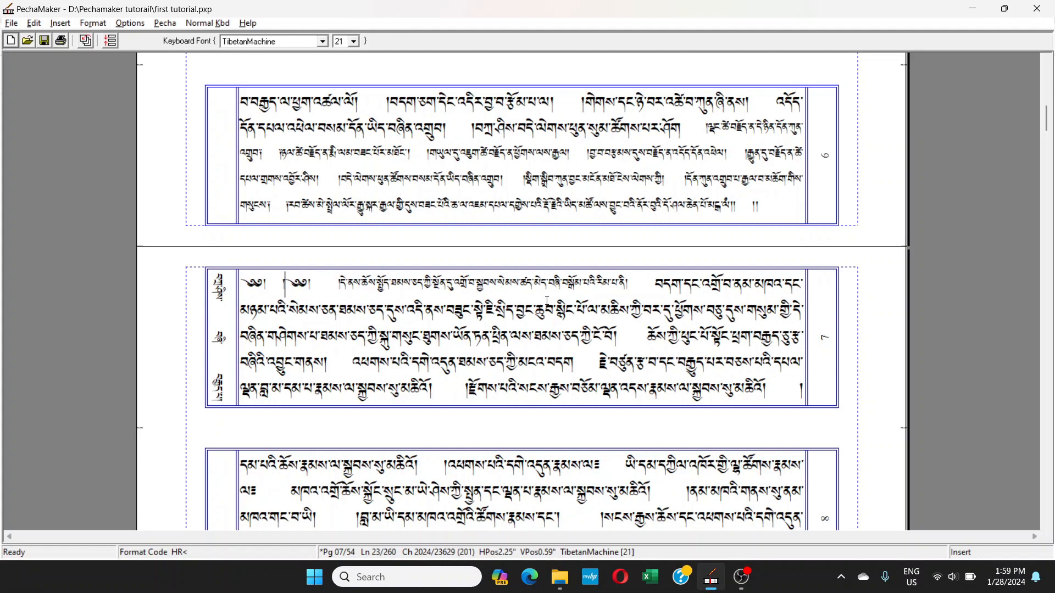
key(Right)
key(Right)
key(Right)
key(Right)
key(BackSpace)
key(BackSpace)
key(BackSpace)
key(BackSpace)
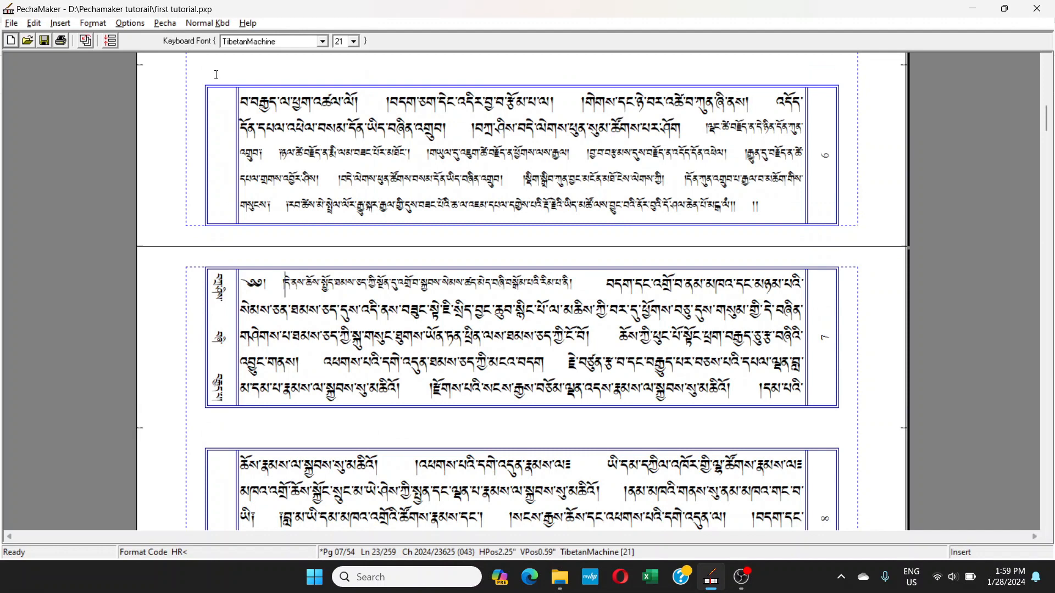
- Try a larger inset from the outer box, past 0.31 inches, for the body front left-side annotation
click(165, 23)
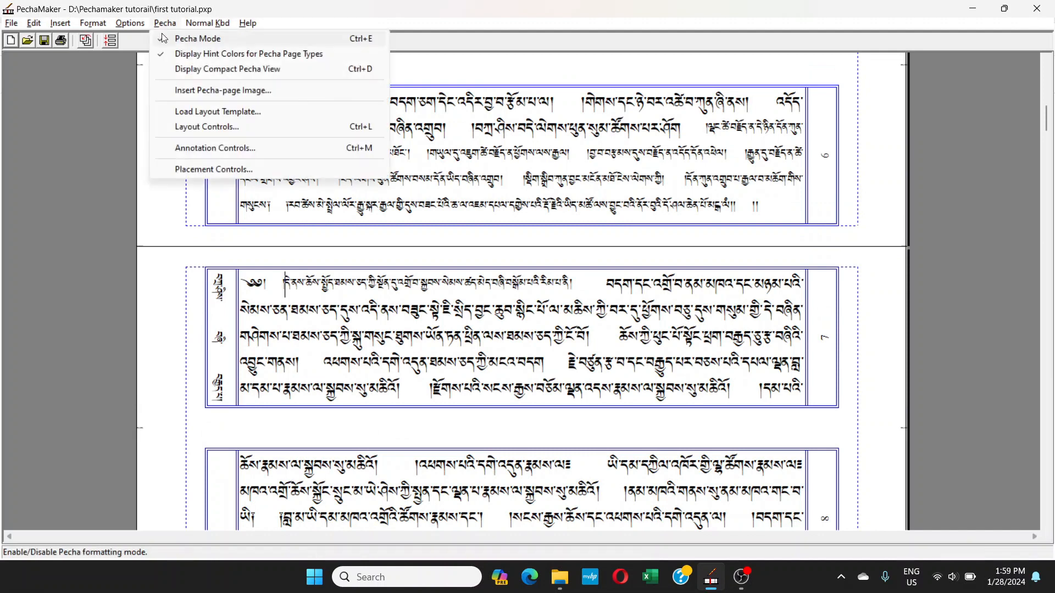
click(207, 146)
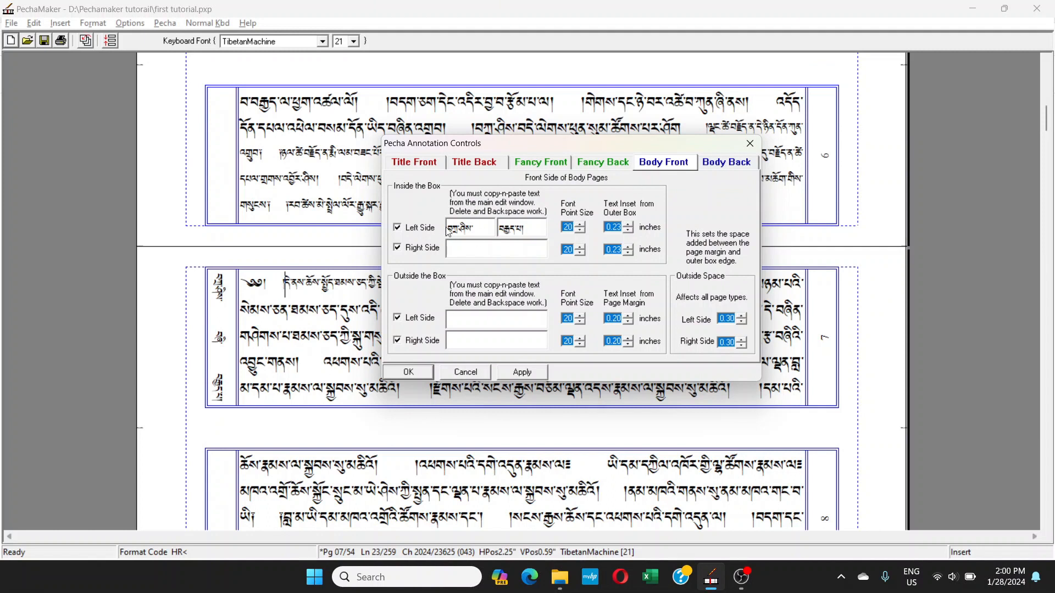
click(471, 228)
drag(472, 228, 448, 231)
click(628, 225)
click(629, 225)
click(629, 225)
click(629, 225)
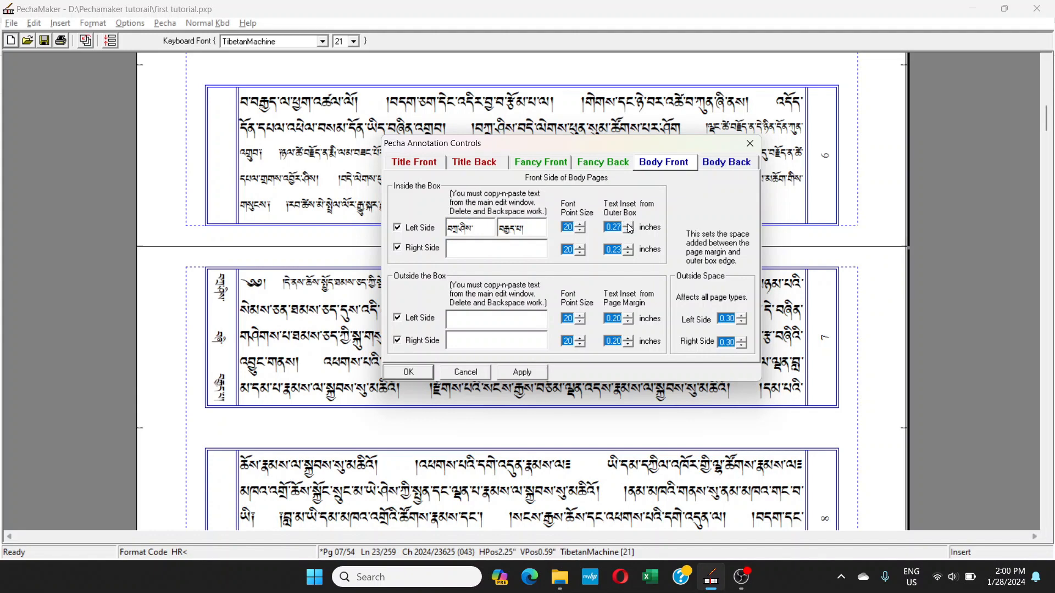
click(629, 225)
click(629, 225)
click(629, 225)
click(628, 225)
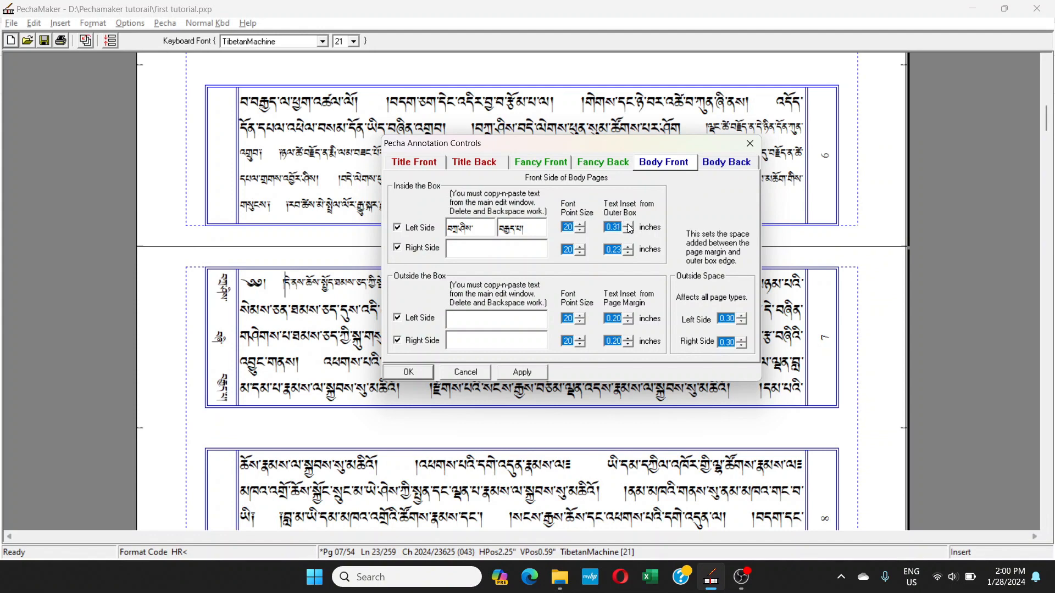
click(629, 226)
click(628, 225)
- Lower the body front left-side annotation inset to just under 0.25 inches and accept the annotation controls
click(627, 230)
click(628, 231)
click(628, 230)
click(628, 230)
click(627, 230)
click(628, 230)
click(628, 230)
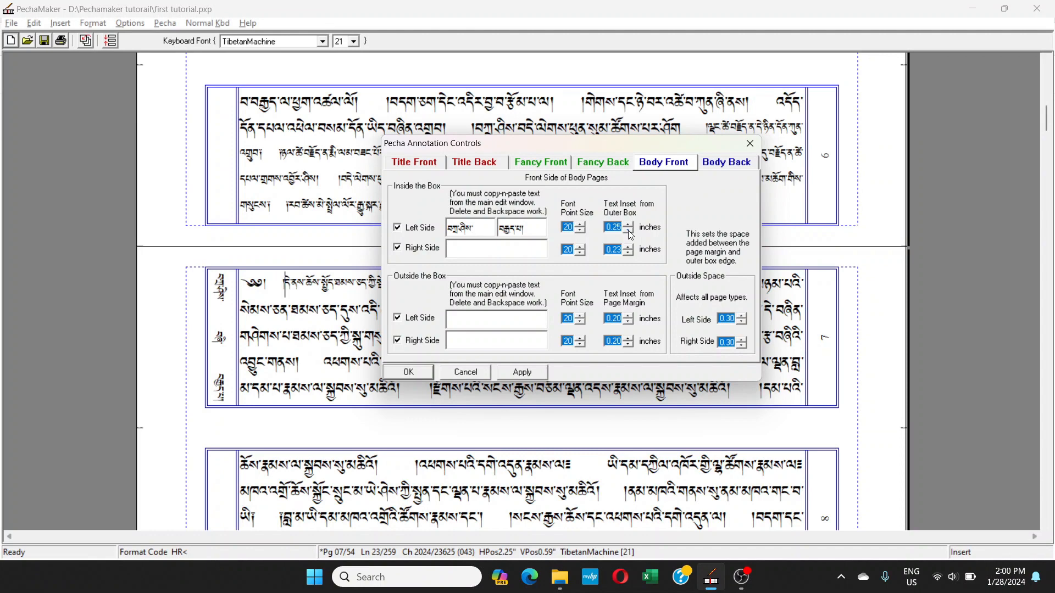
click(628, 230)
click(425, 377)
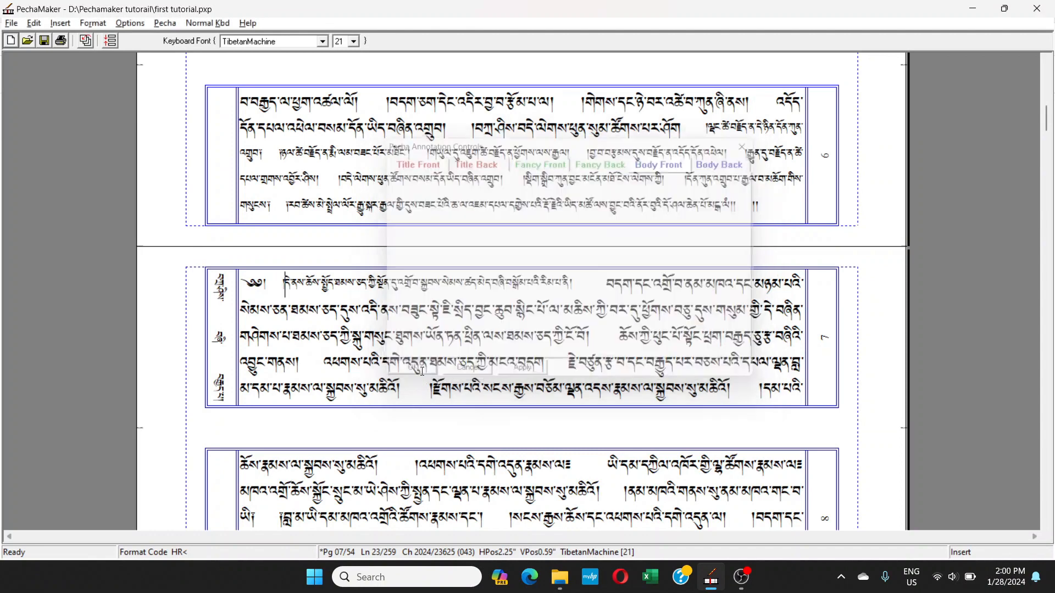
- Try a larger inset for the Tibetan folio numbers in the layout controls and discard the change
click(164, 23)
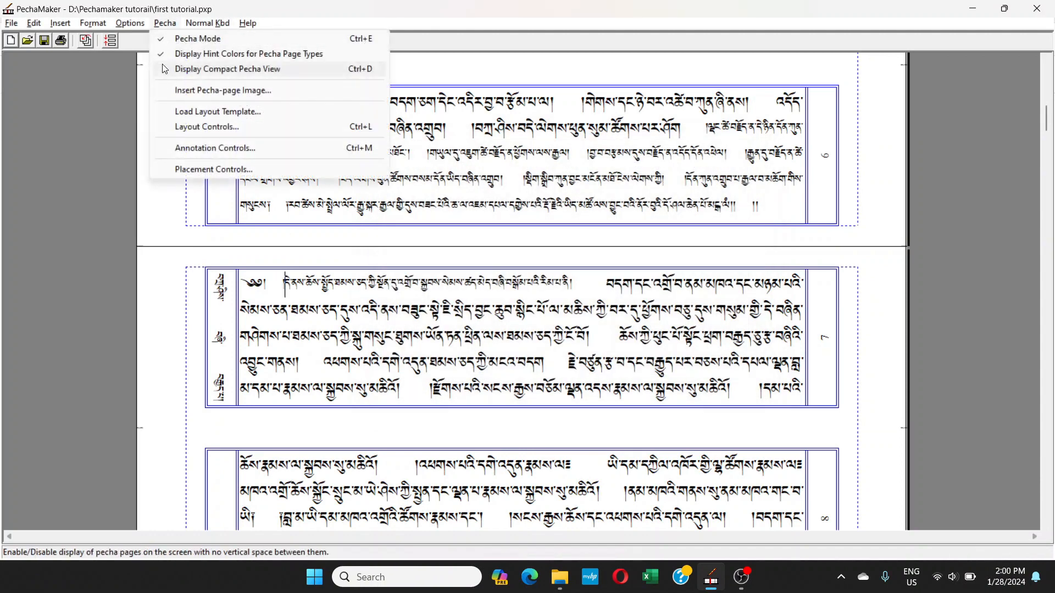
click(203, 127)
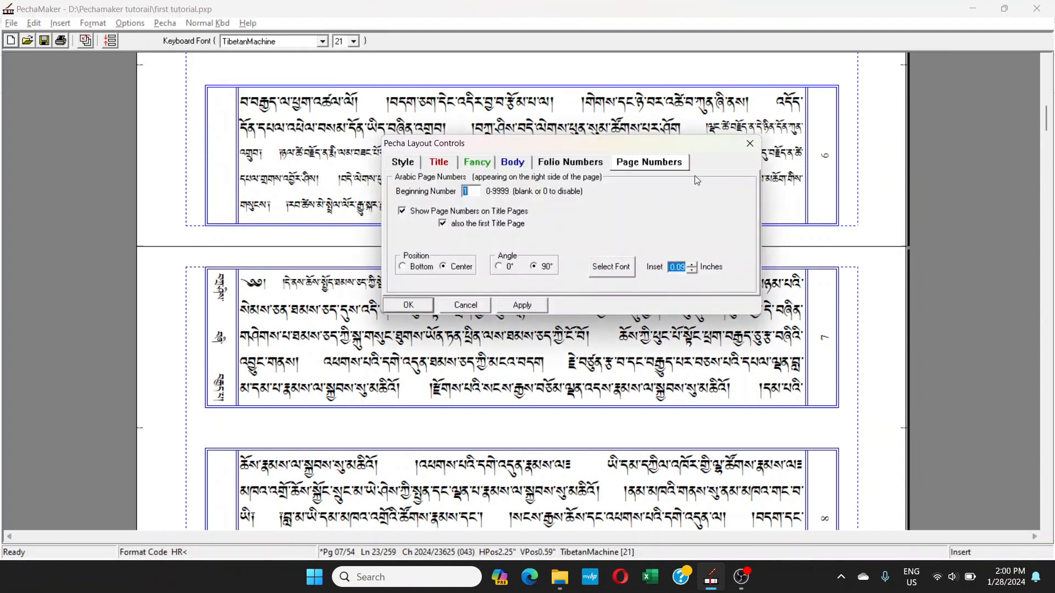
click(560, 163)
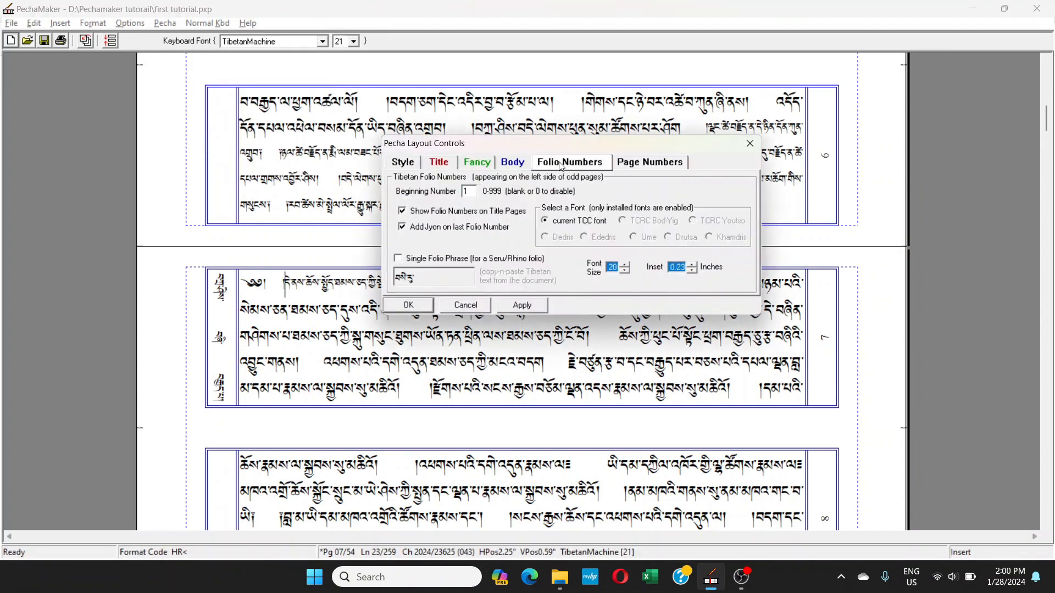
click(691, 265)
click(691, 265)
click(691, 265)
click(691, 265)
click(691, 265)
click(691, 264)
click(691, 265)
click(691, 265)
click(463, 305)
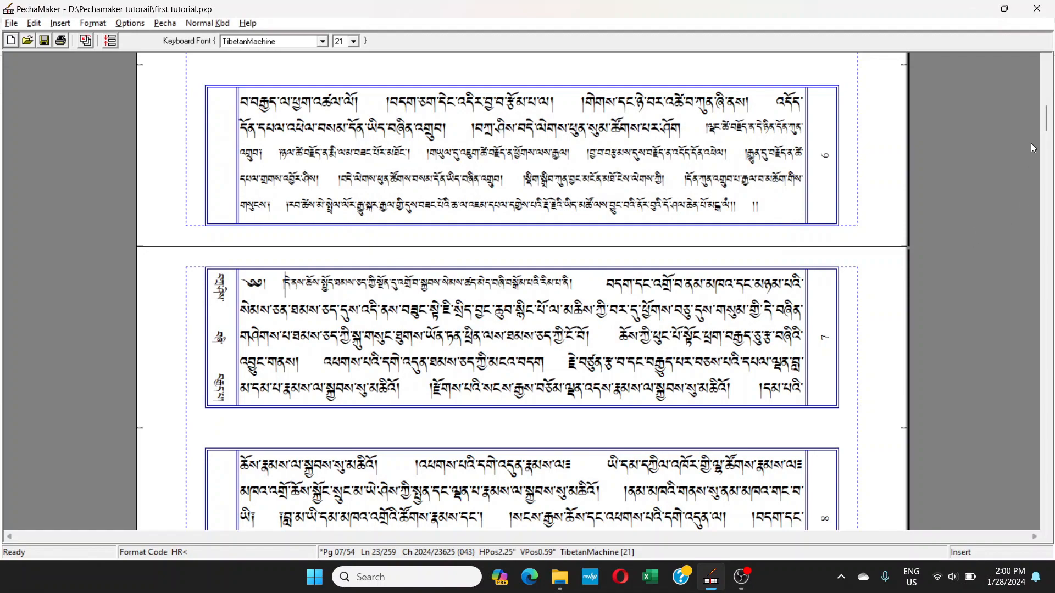
- Paste བཀྲ་ཤིས་བརྒྱད་པ། as the inside-the-box left-side annotation for the back of fancy pages and apply it
drag(1046, 129, 1048, 86)
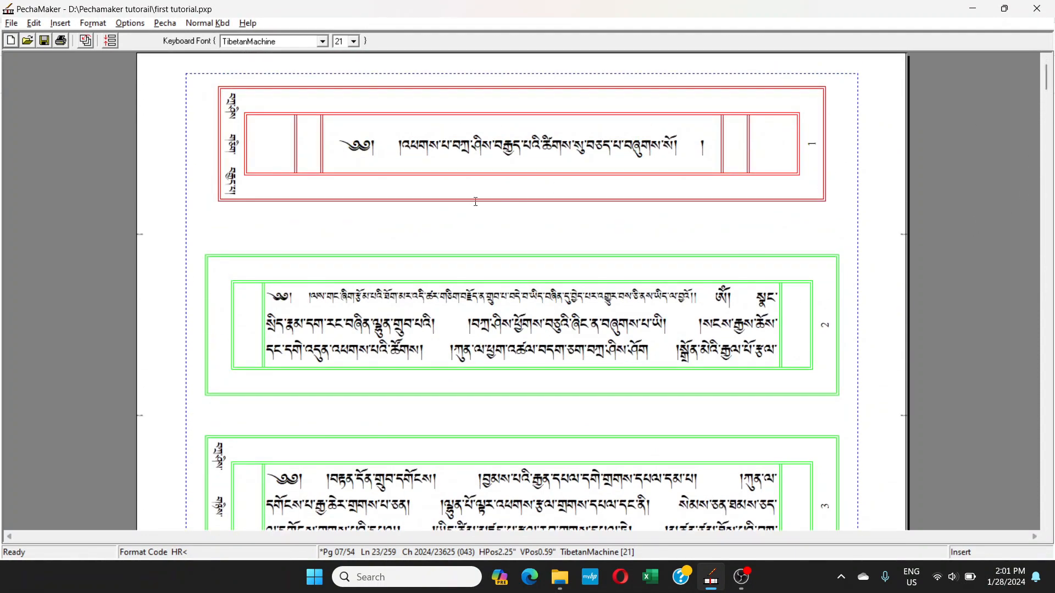
click(166, 23)
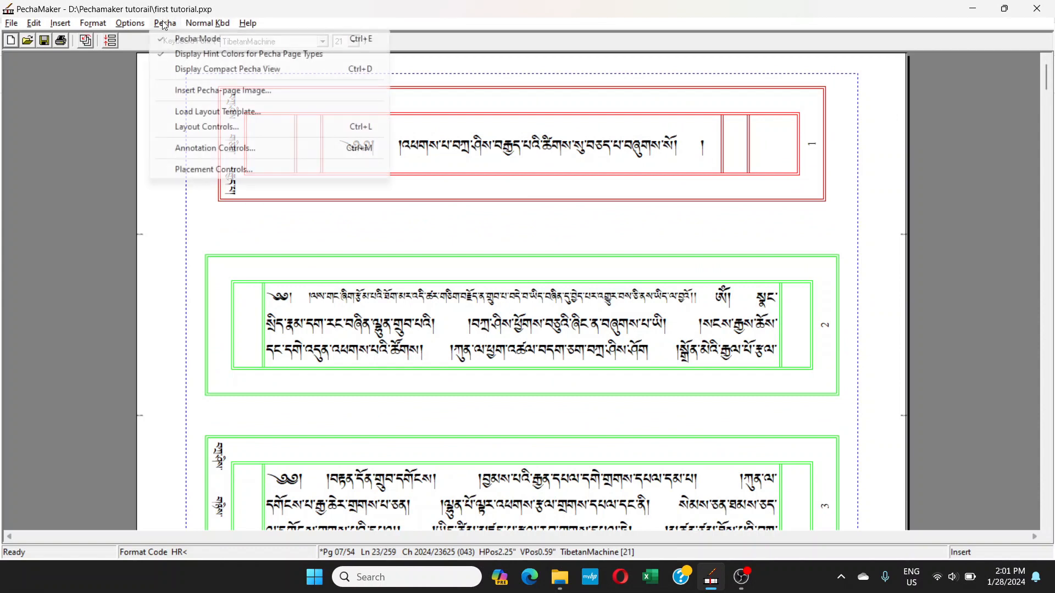
click(196, 148)
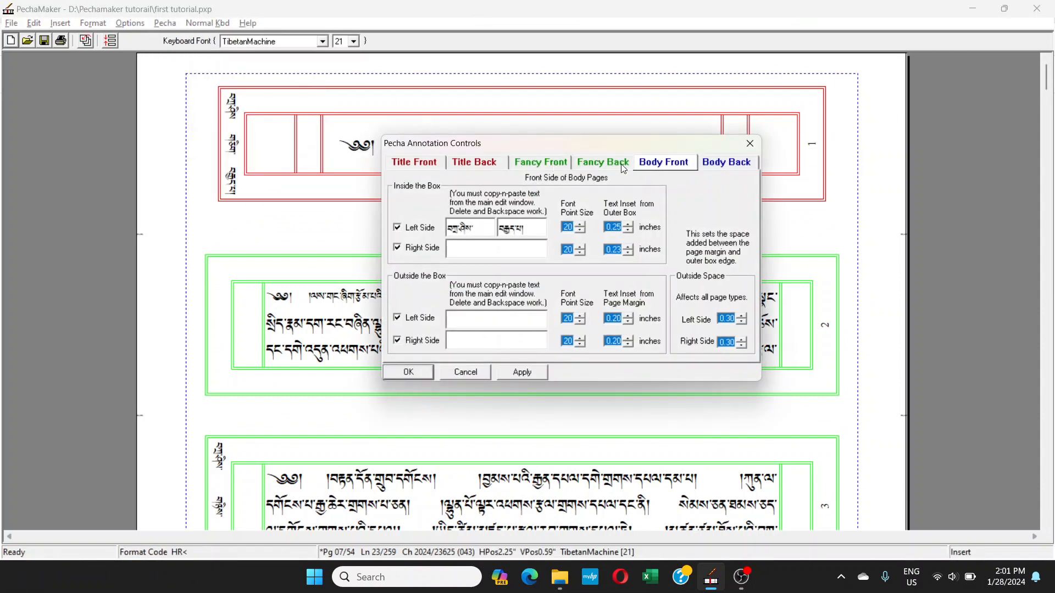
click(334, 325)
scroll(331, 333, down, 1)
scroll(332, 334, down, 2)
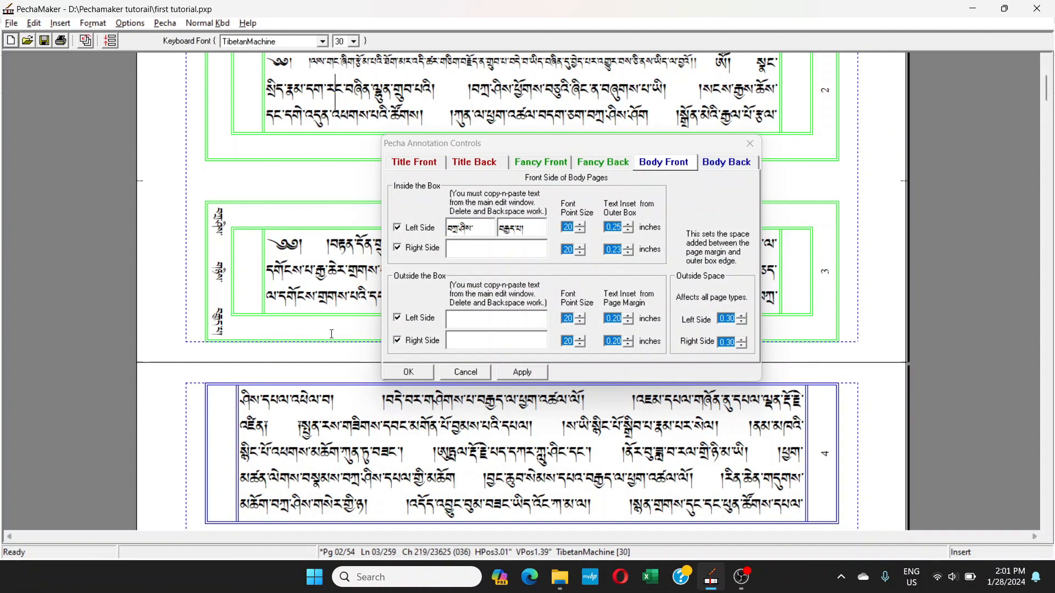
click(597, 164)
click(475, 227)
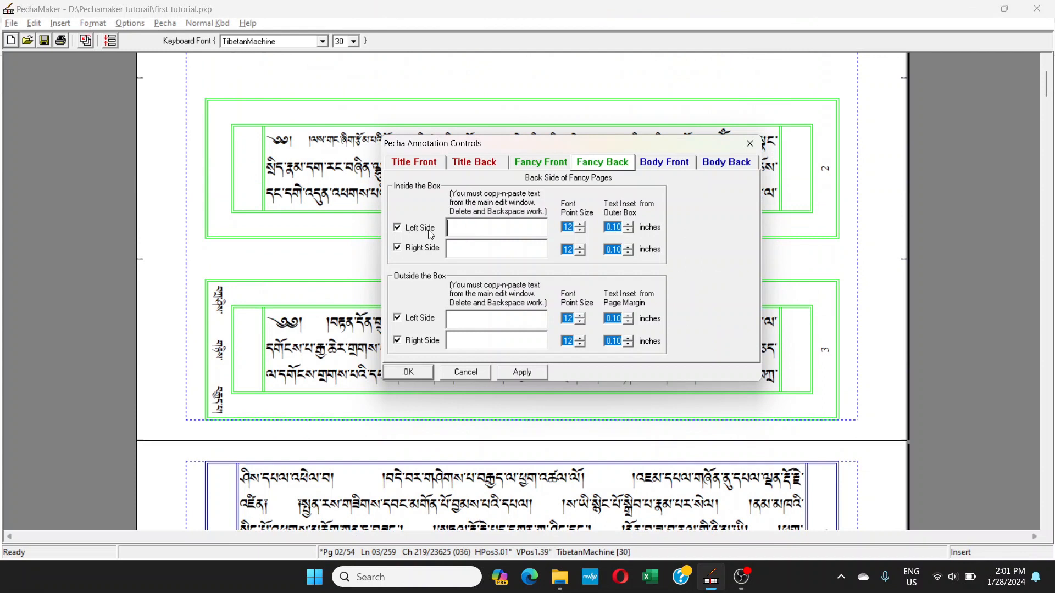
key(ctrl+v)
click(521, 372)
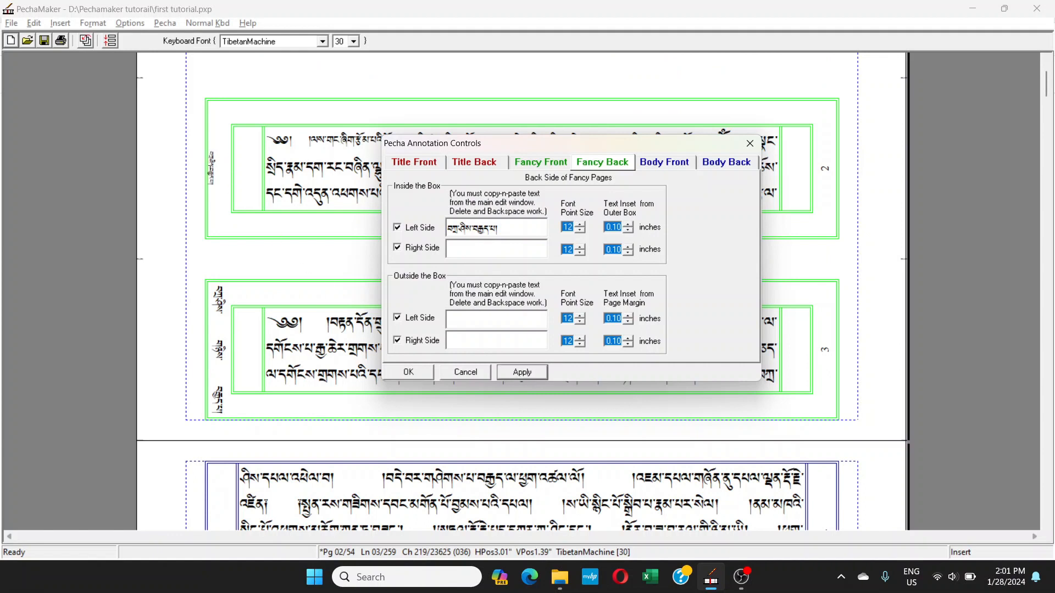
- Set the font size of the fancy back inside-the-box left-side annotation to 20 points
drag(466, 227, 455, 228)
click(580, 225)
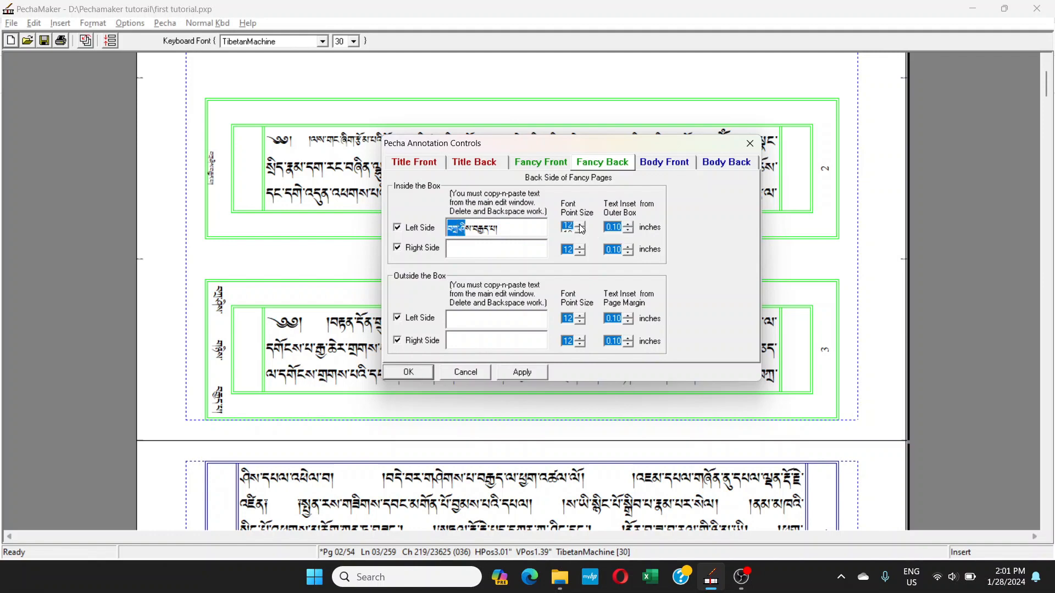
click(579, 225)
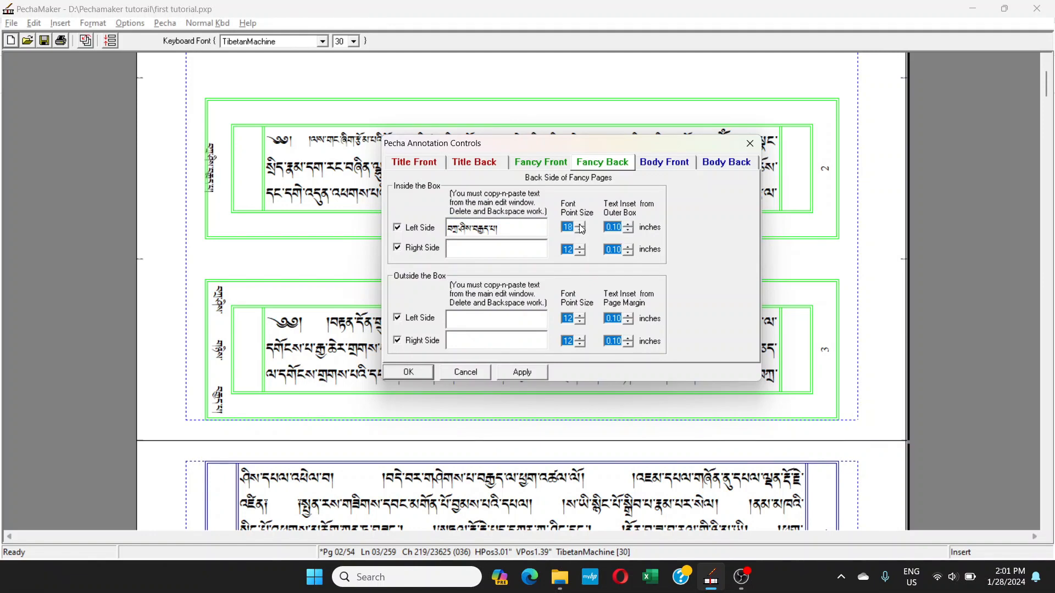
click(580, 224)
click(579, 225)
- Set the fancy back left-side annotation's inset from the outer box to 0.20 inches and accept the annotation controls
click(628, 224)
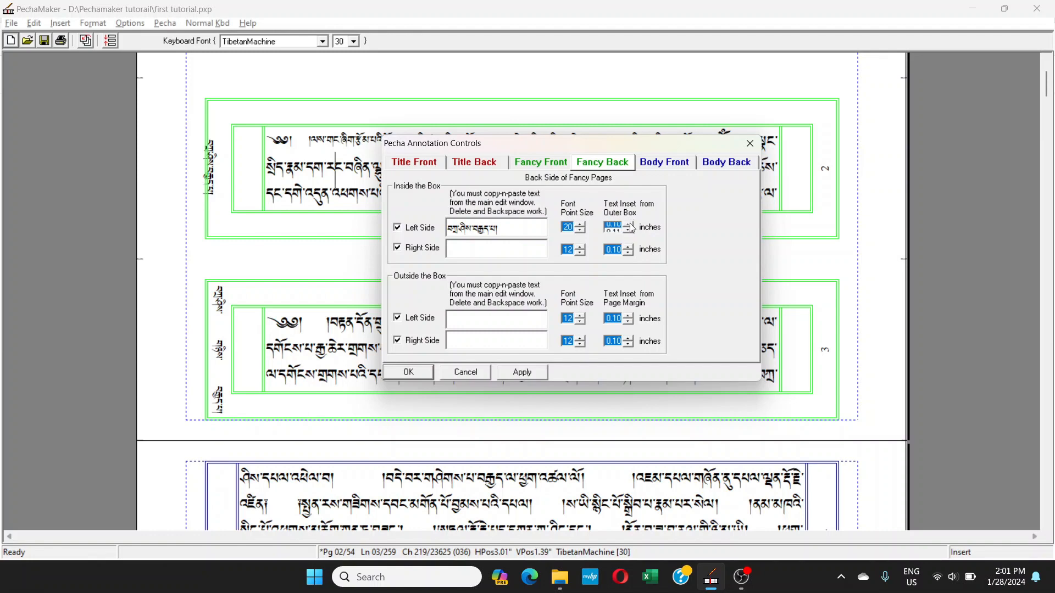
click(628, 224)
click(629, 224)
click(629, 225)
click(629, 225)
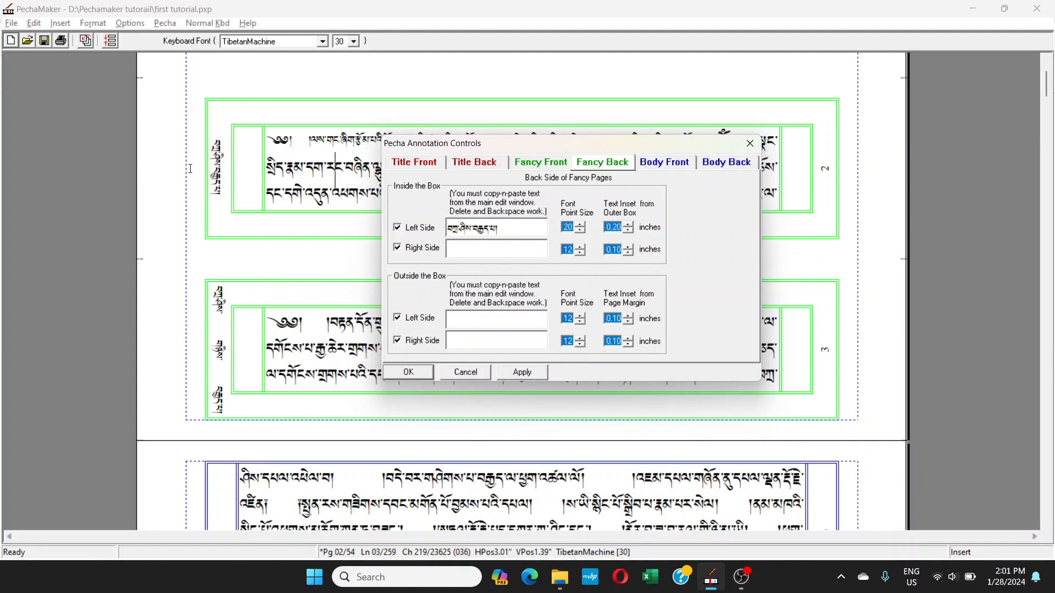
click(408, 373)
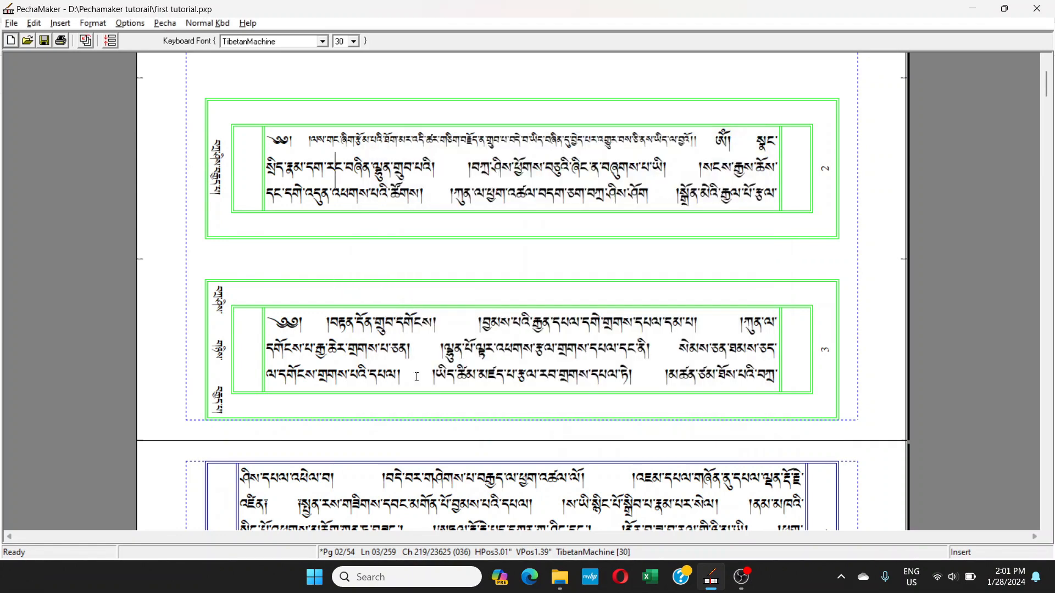
- Paste བཀྲ་ཤིས་བརྒྱད་པ། as the inside-the-box left-side annotation for the back of body pages and apply it
scroll(255, 276, down, 10)
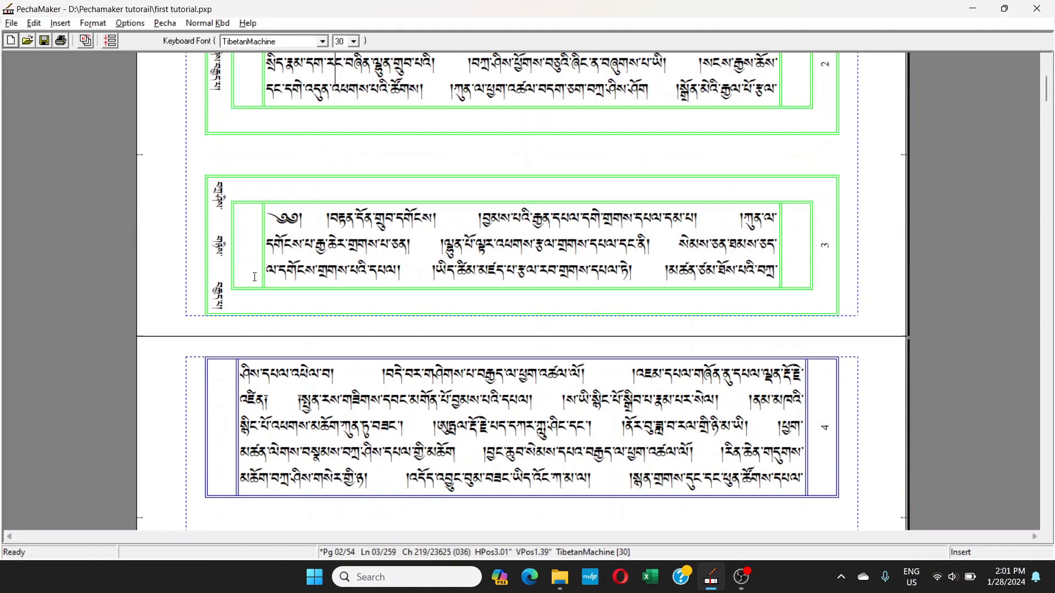
scroll(304, 270, up, 4)
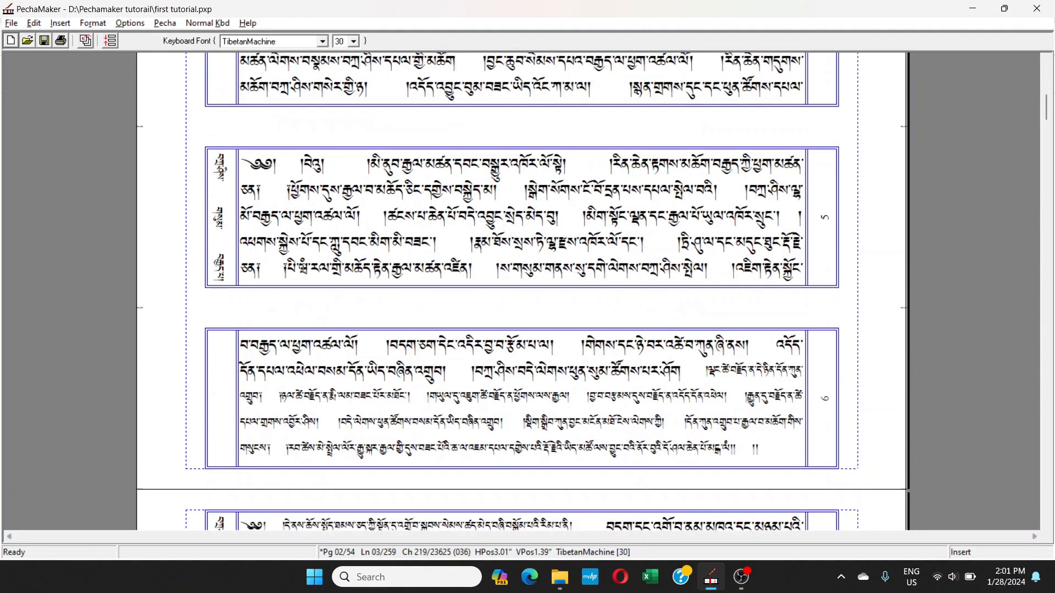
click(160, 24)
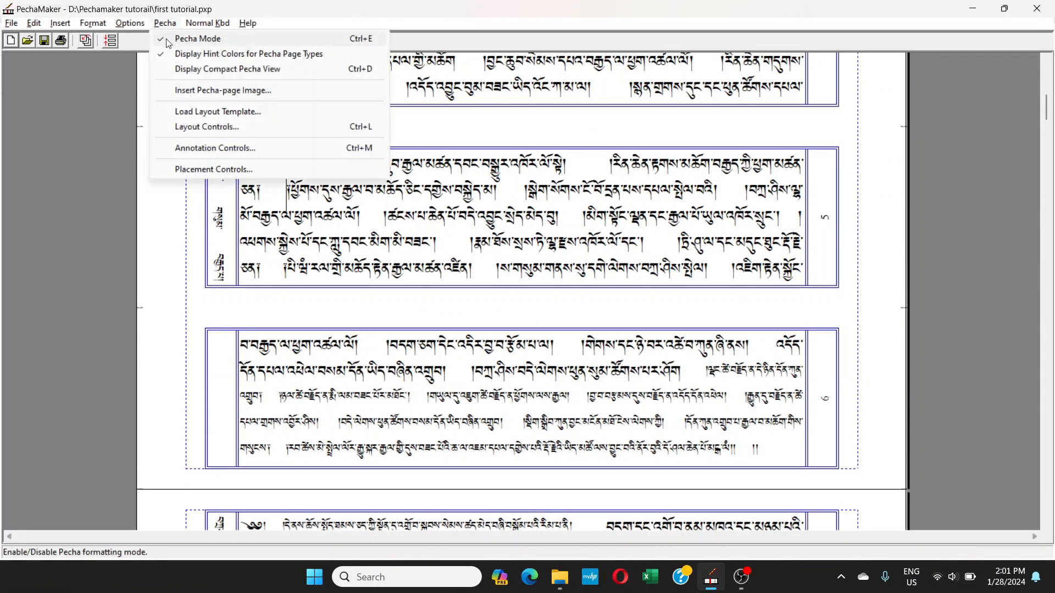
click(215, 148)
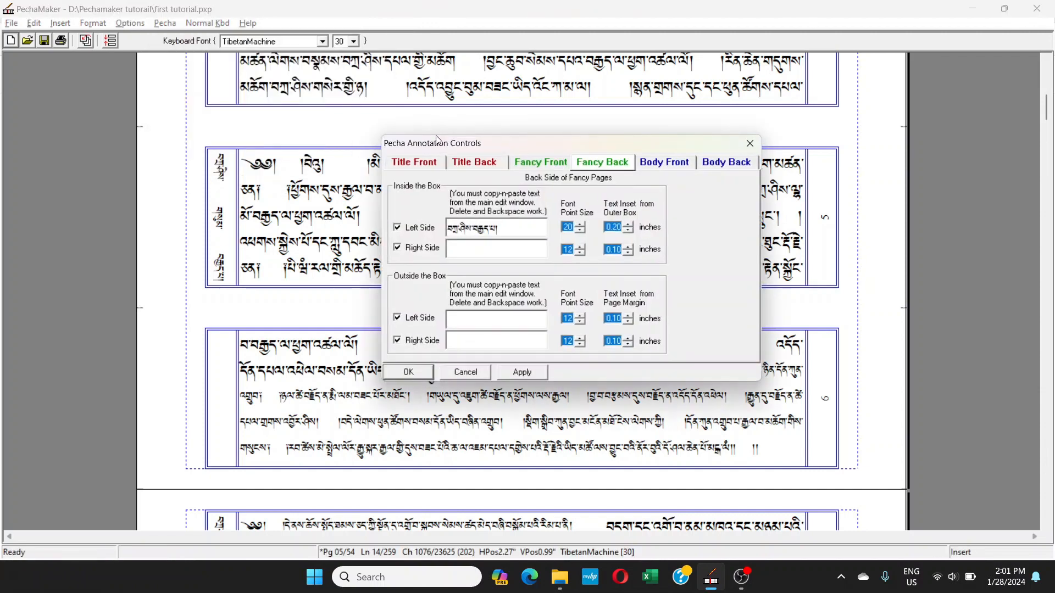
click(723, 164)
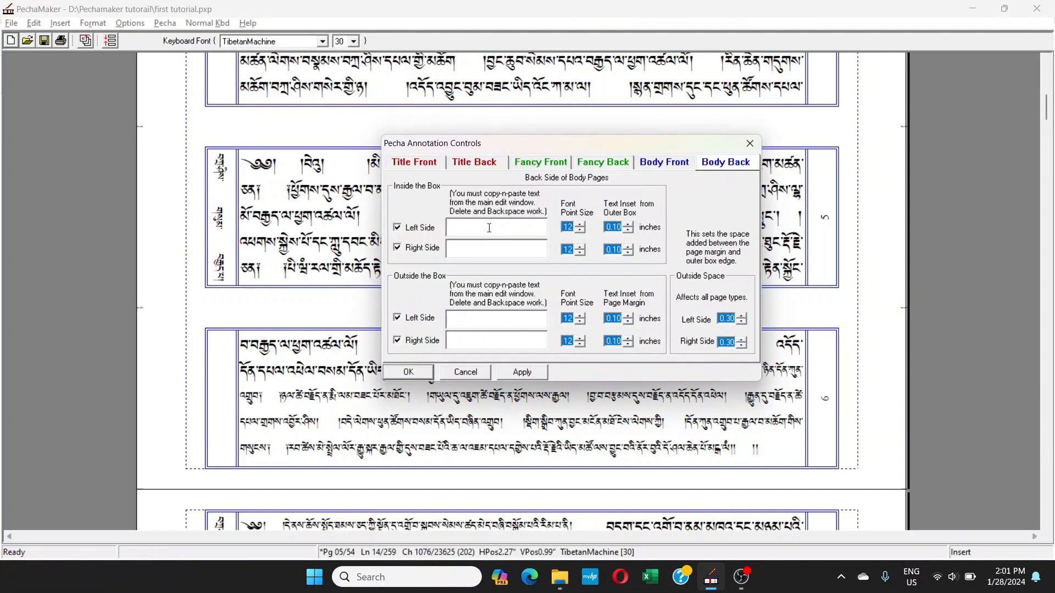
key(ctrl+v)
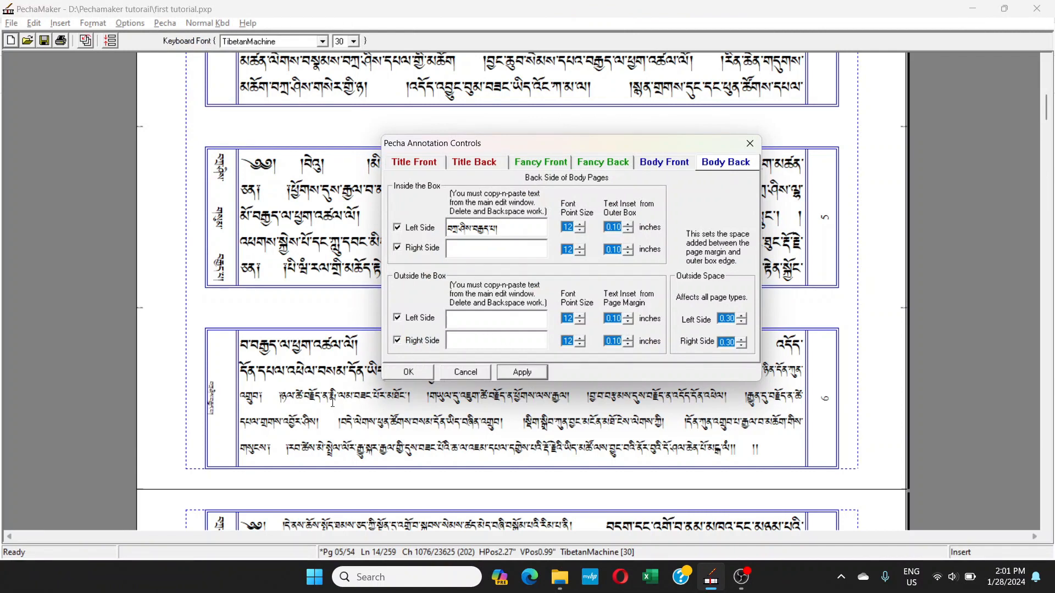
click(254, 384)
- Set the font size of the body back inside-the-box left-side annotation to 20 points
click(581, 225)
click(580, 225)
click(580, 225)
click(580, 225)
click(580, 225)
click(580, 225)
click(580, 224)
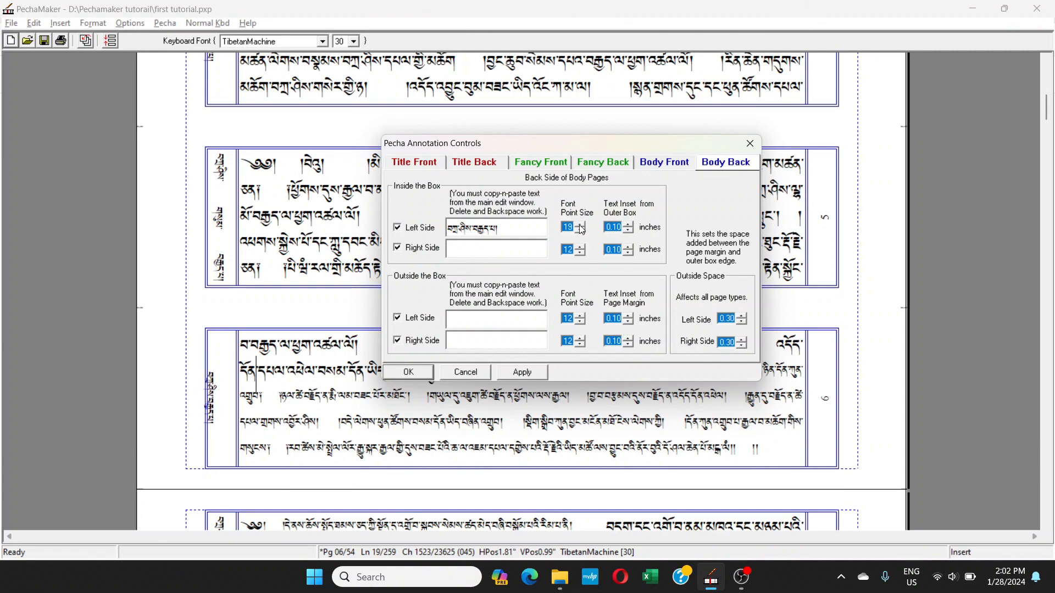
click(580, 225)
- Set the body back left-side annotation's inset from the outer box to 0.23 inches and accept the annotation controls
click(628, 224)
click(628, 224)
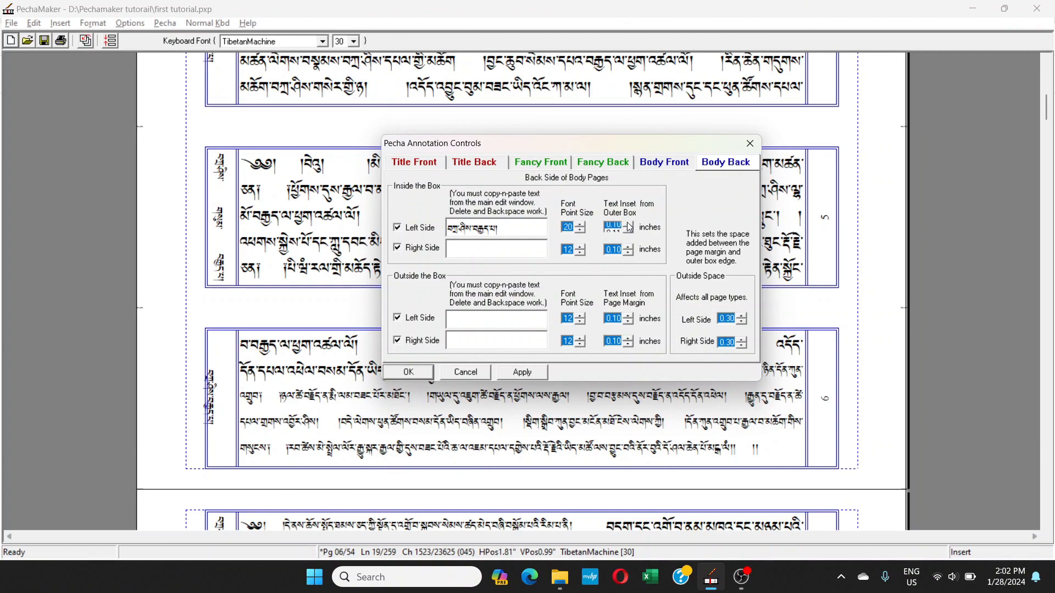
click(628, 224)
click(628, 224)
double_click(628, 224)
double_click(628, 225)
double_click(628, 224)
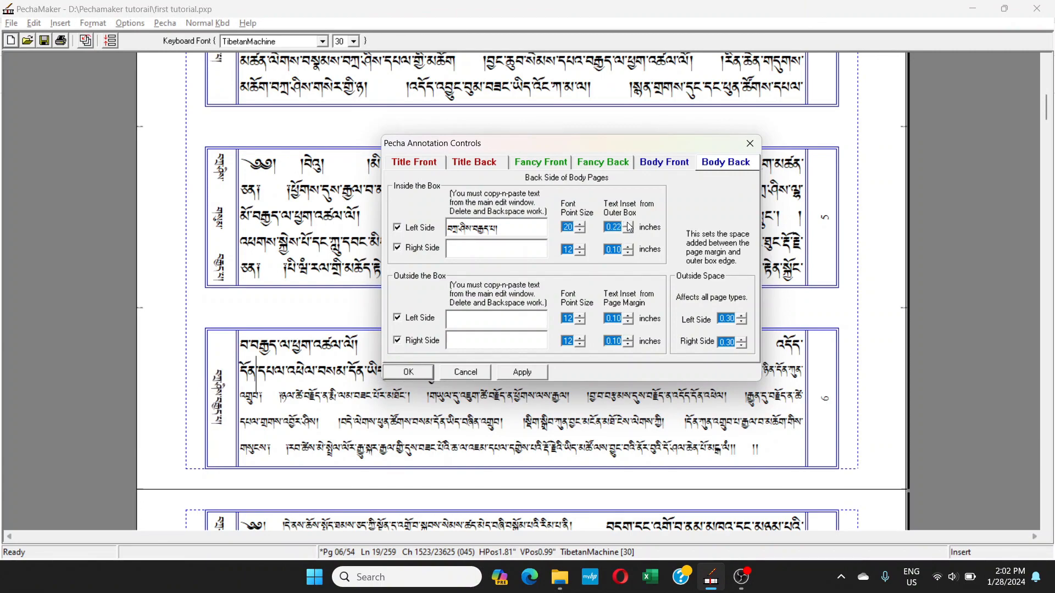
triple_click(628, 224)
click(400, 372)
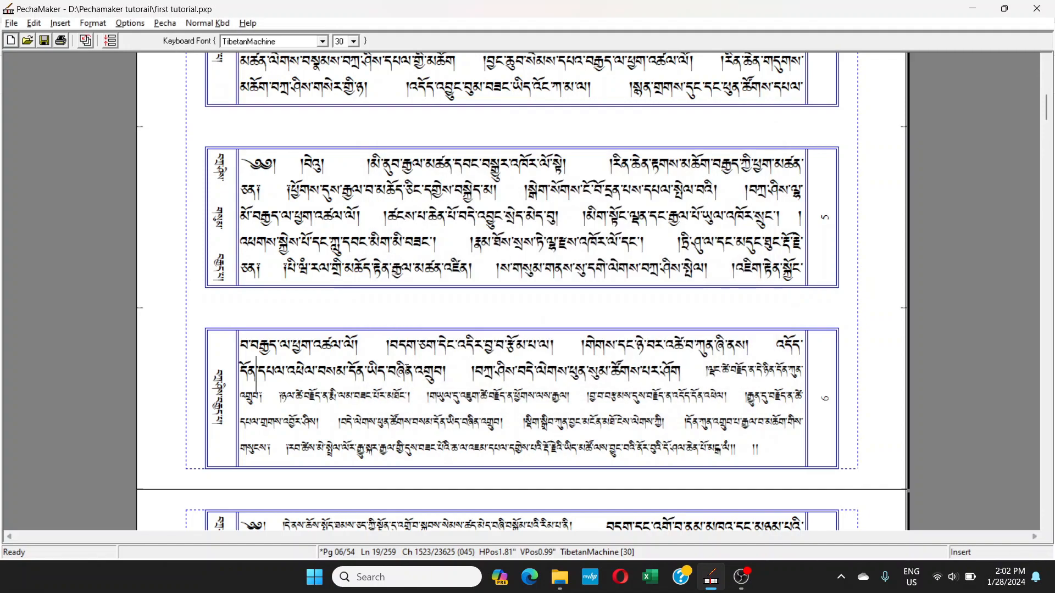
scroll(520, 290, down, 5)
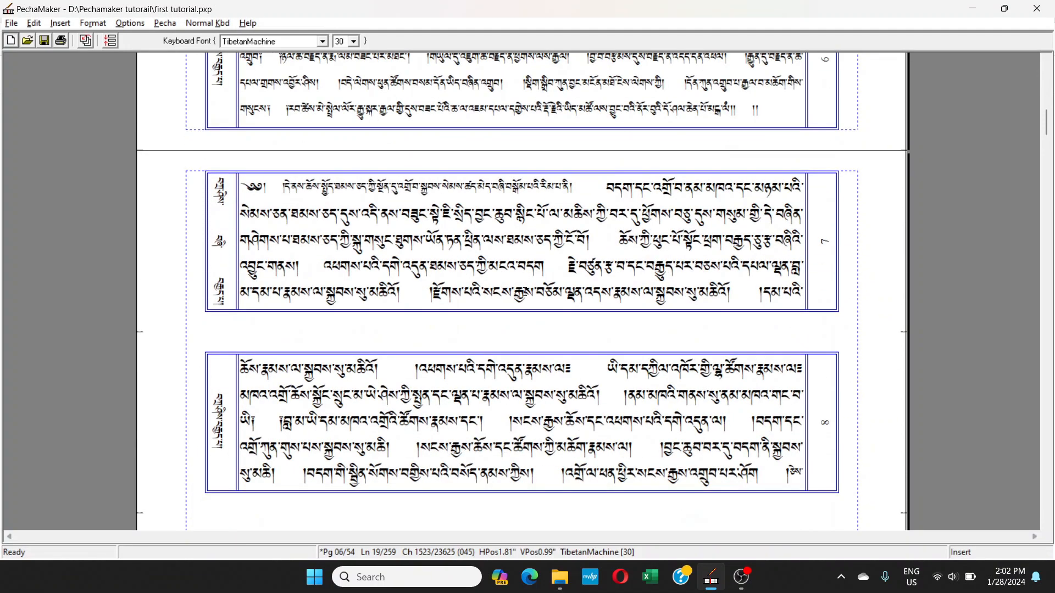
scroll(525, 293, down, 5)
scroll(525, 293, up, 15)
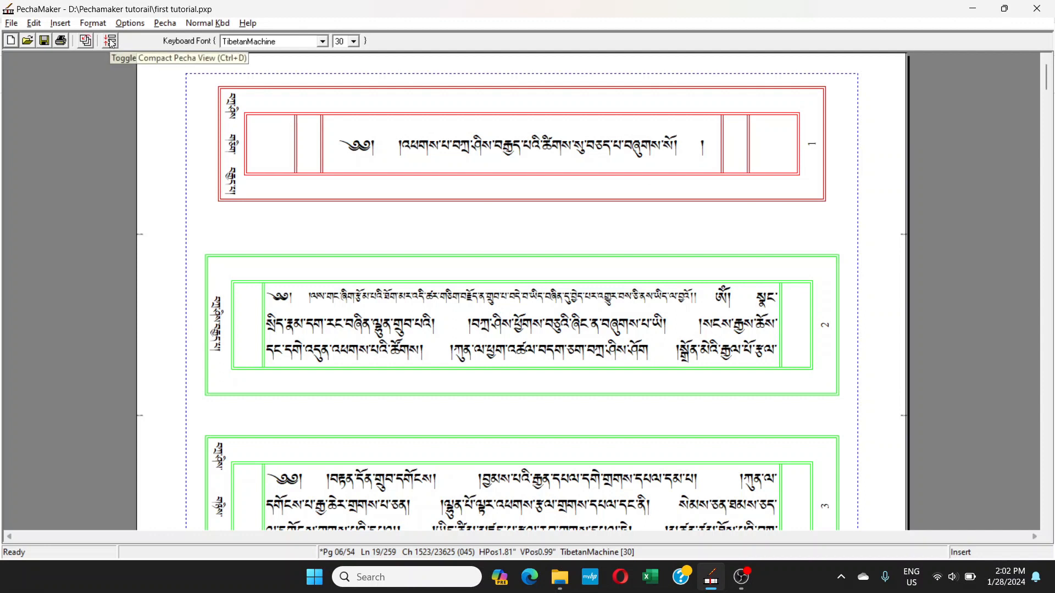
click(167, 25)
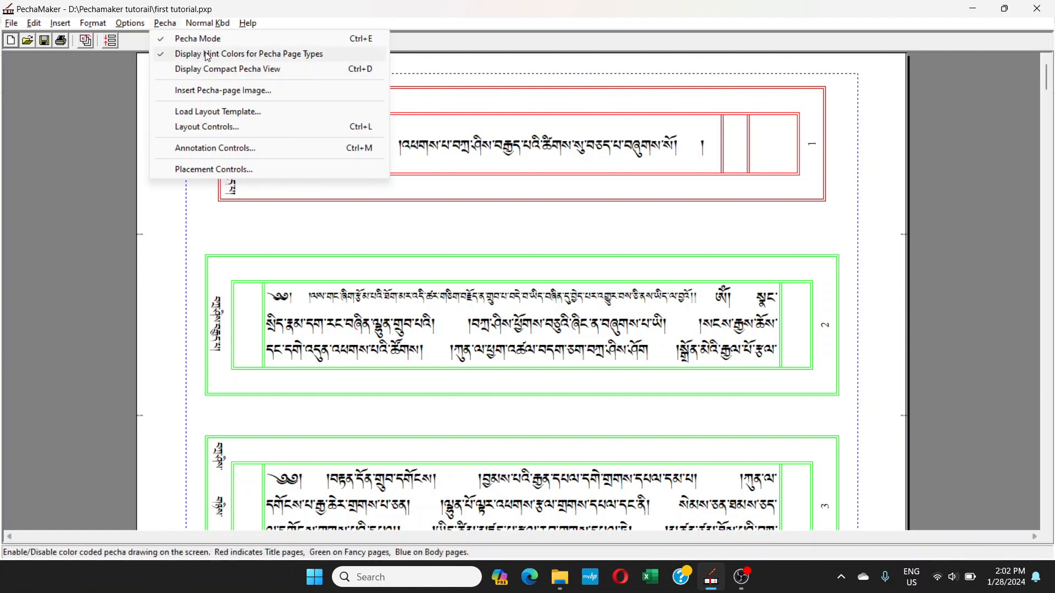
click(199, 113)
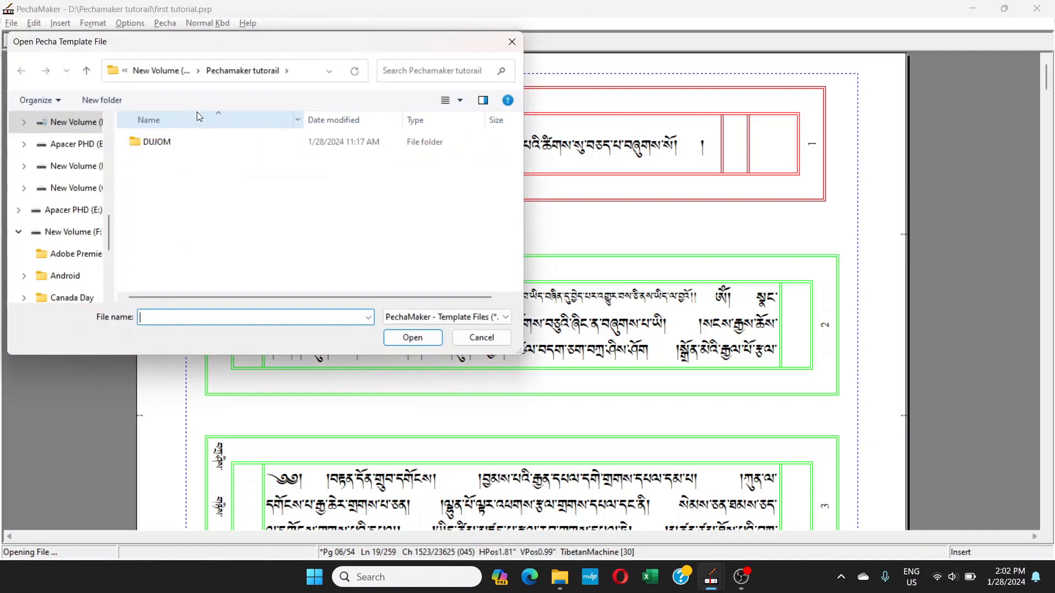
click(516, 41)
- Inspect the annotation settings for the back side of title pages and close the annotation controls
click(166, 24)
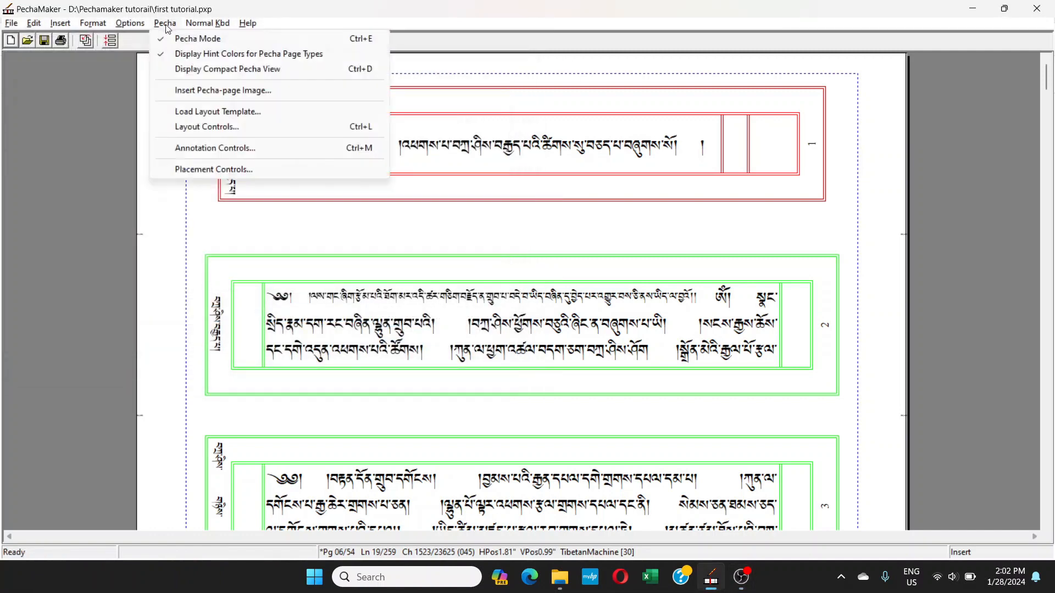
click(221, 147)
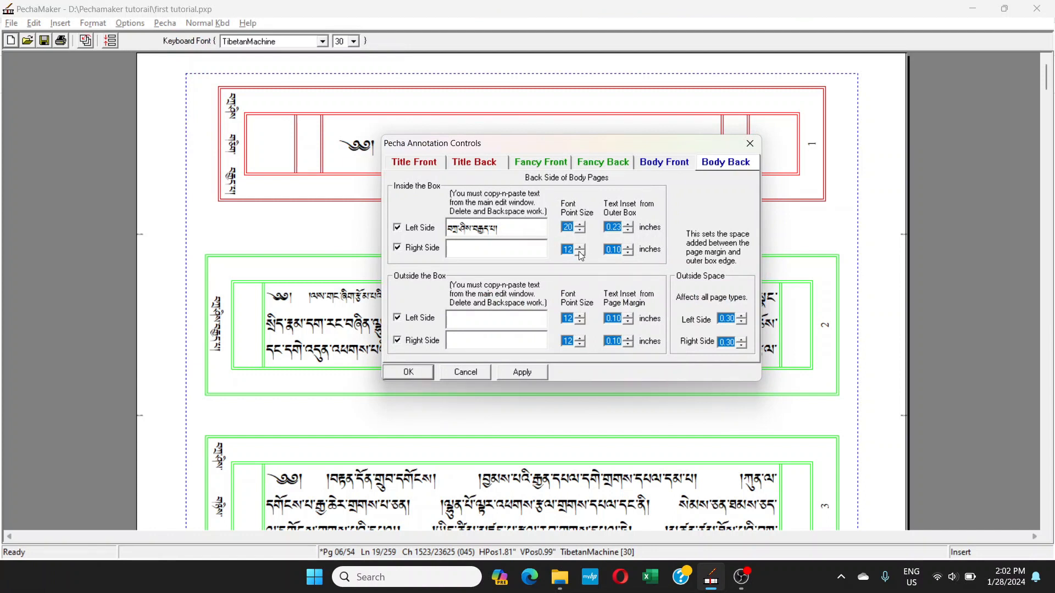
click(470, 165)
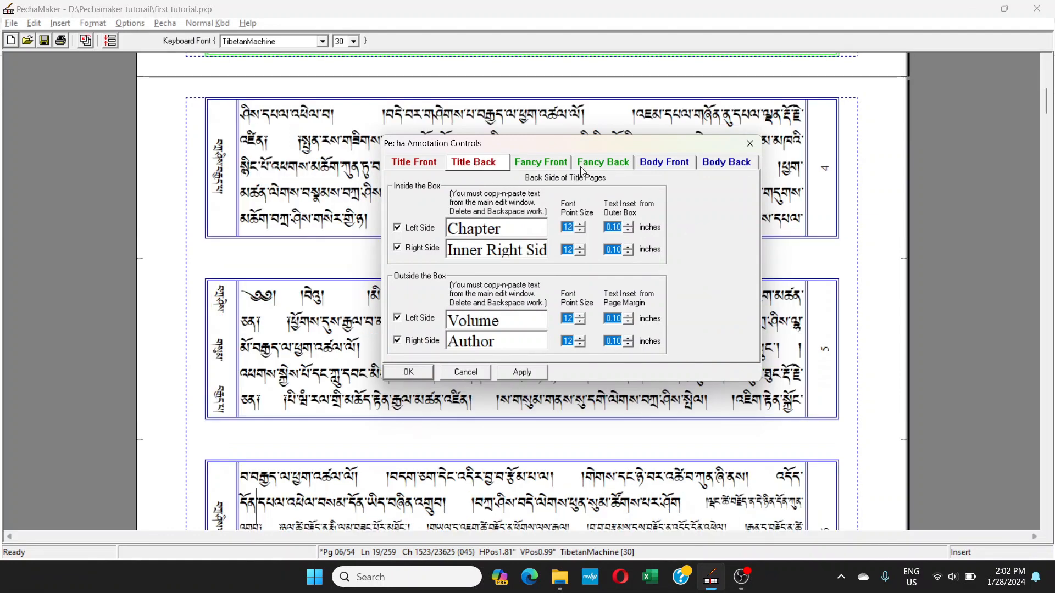
click(749, 144)
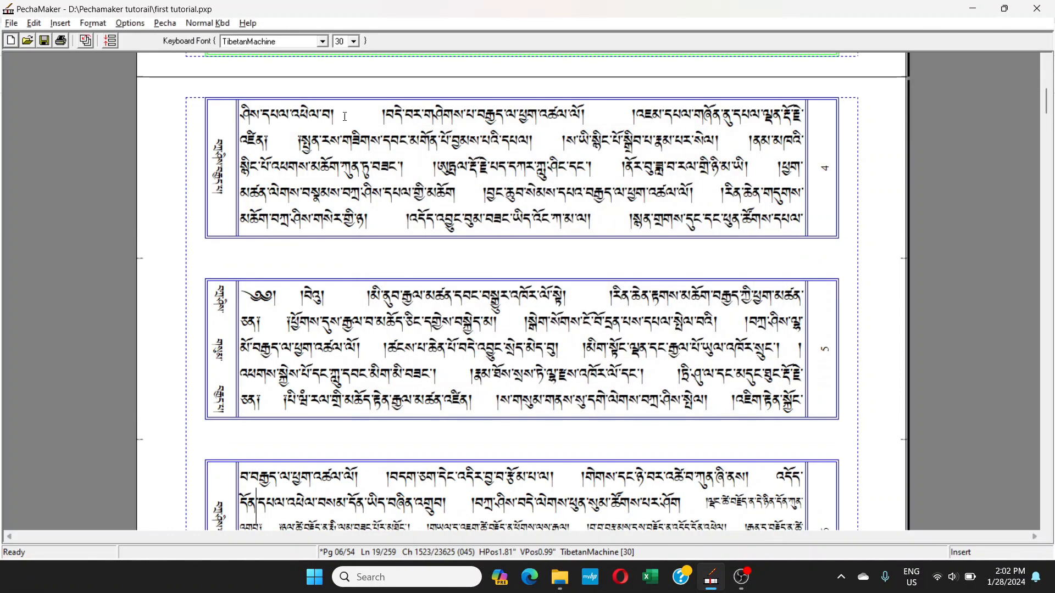
- Review the pecha style settings in the layout controls and enable the Single Folio Phrase option for the folio numbers
click(132, 22)
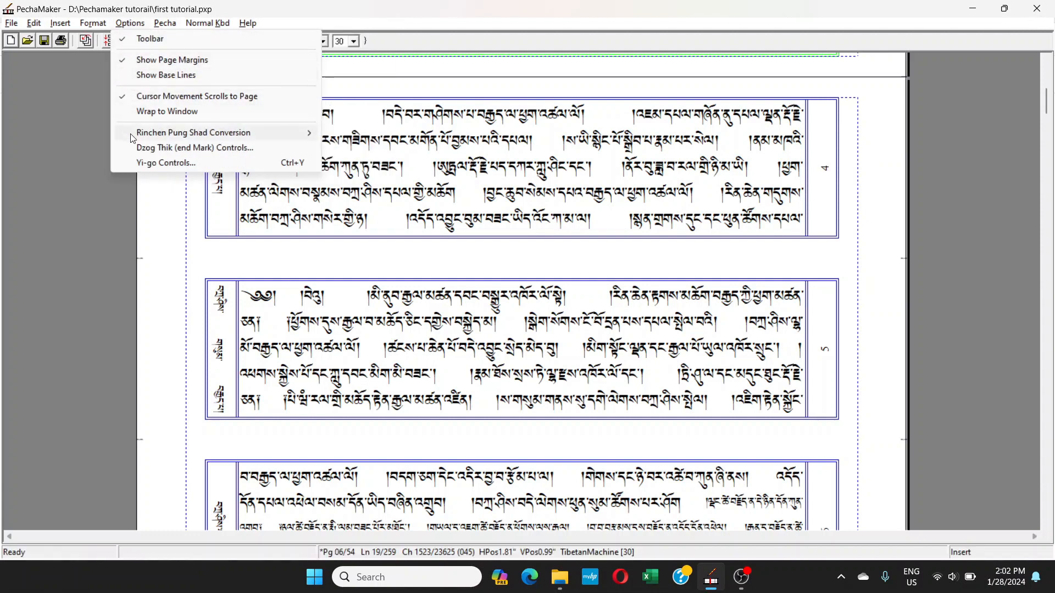
mouse_move(166, 27)
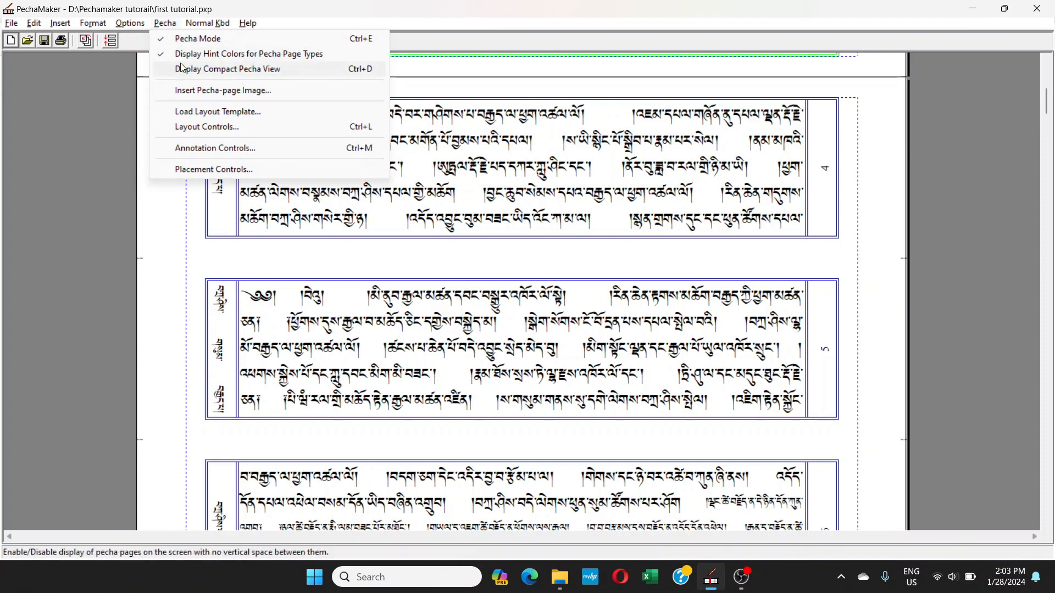
click(202, 127)
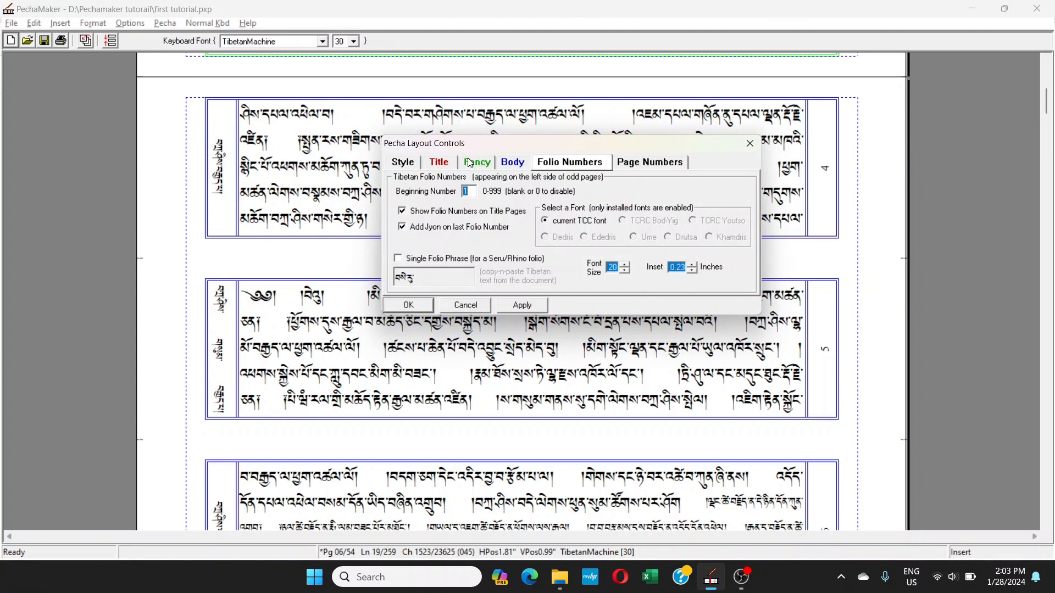
click(403, 165)
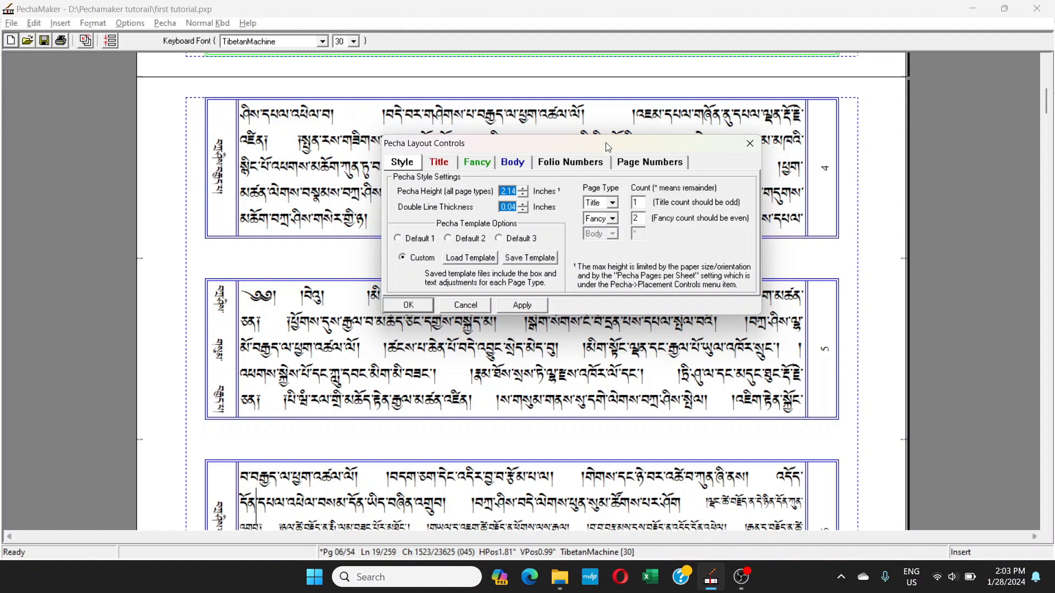
click(570, 166)
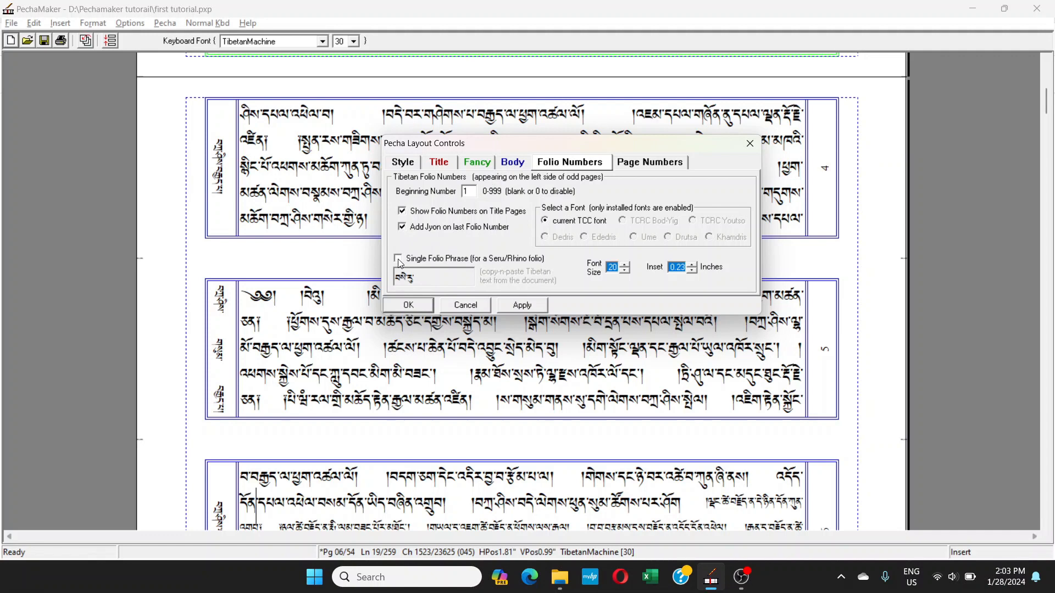
click(398, 259)
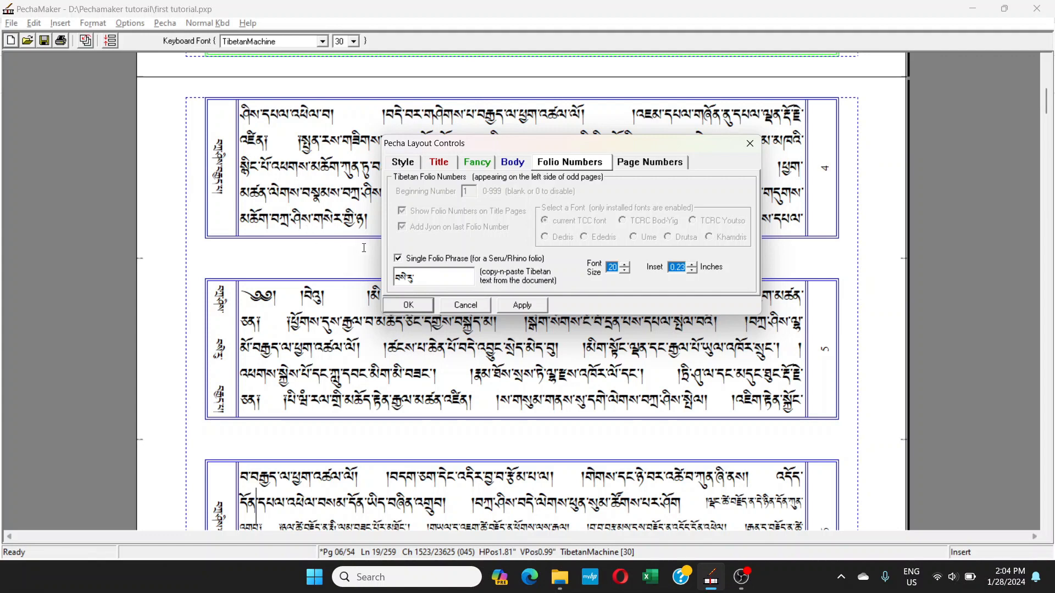
- Toggle the Single Folio Phrase option, highlight its phrase text, and leave the option disabled
click(399, 259)
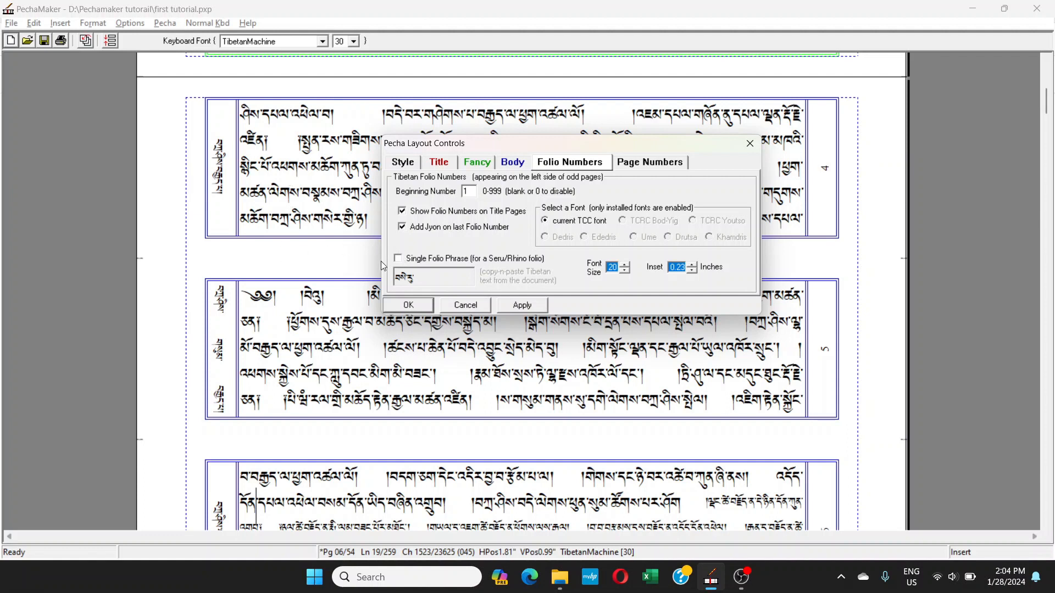
click(398, 264)
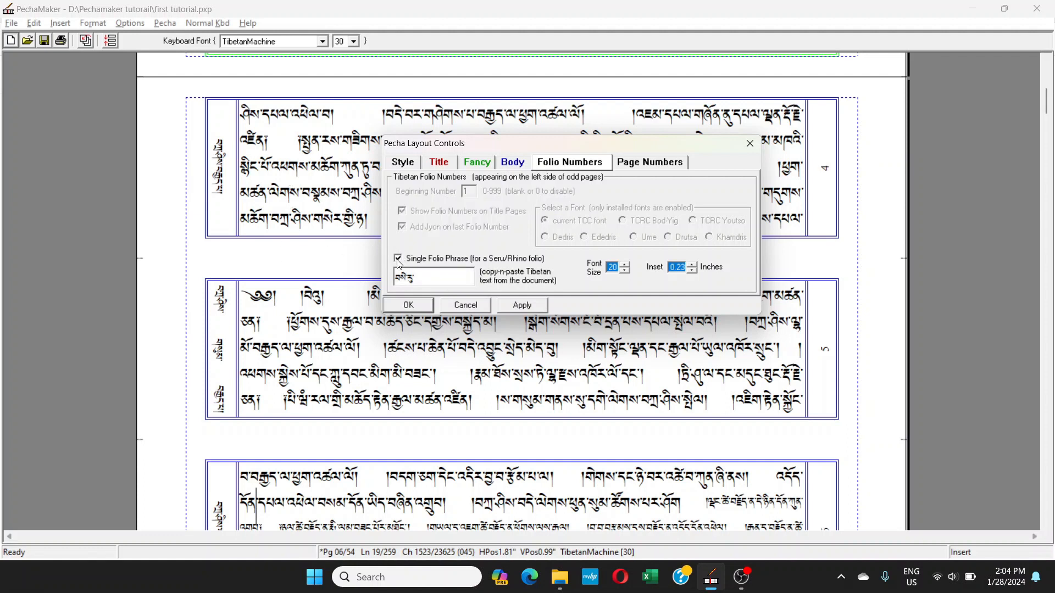
click(421, 276)
drag(421, 277, 374, 280)
scroll(216, 333, down, 4)
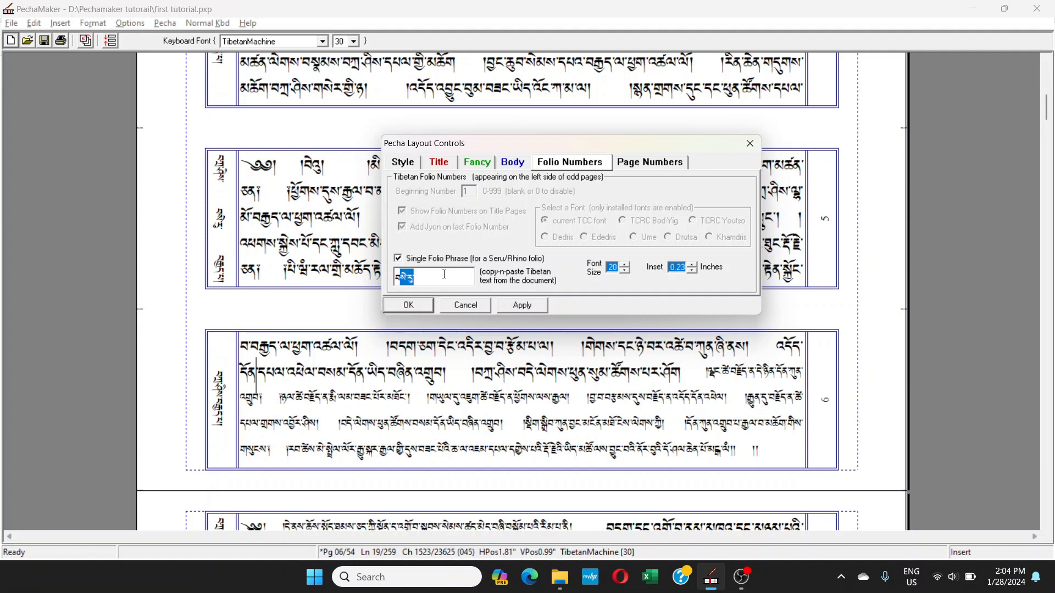
click(427, 274)
drag(415, 277, 392, 274)
click(398, 259)
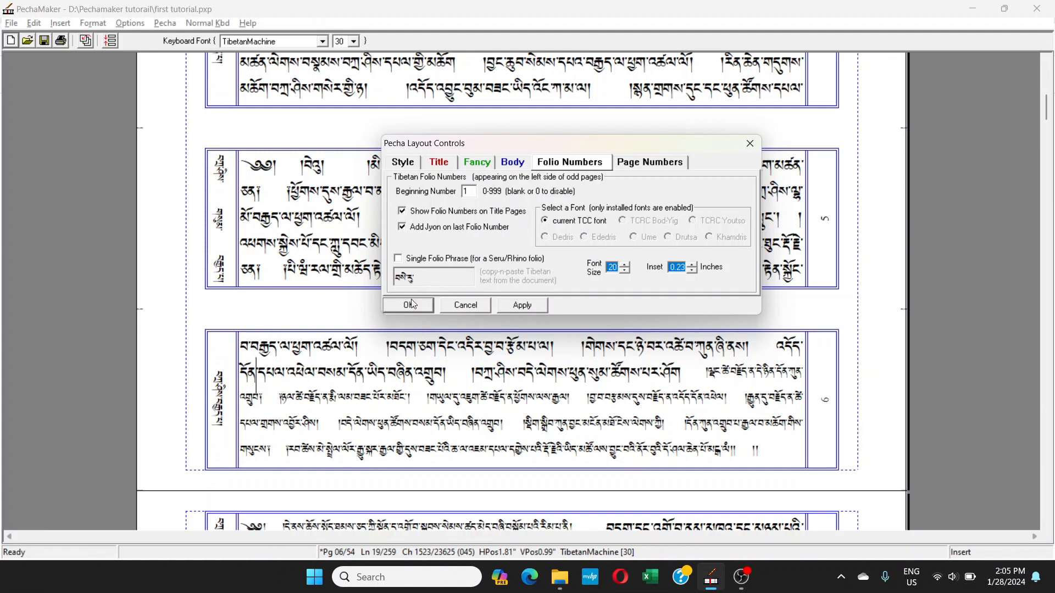
- Compare the Arabic page number settings with the Tibetan folio number settings, including their beginning numbers
click(649, 165)
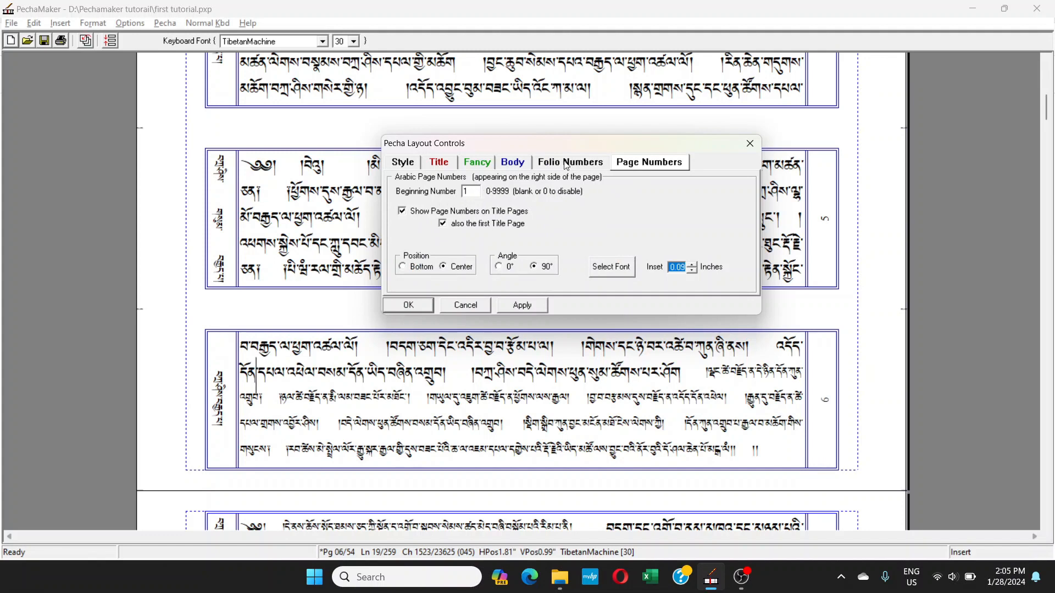
click(568, 166)
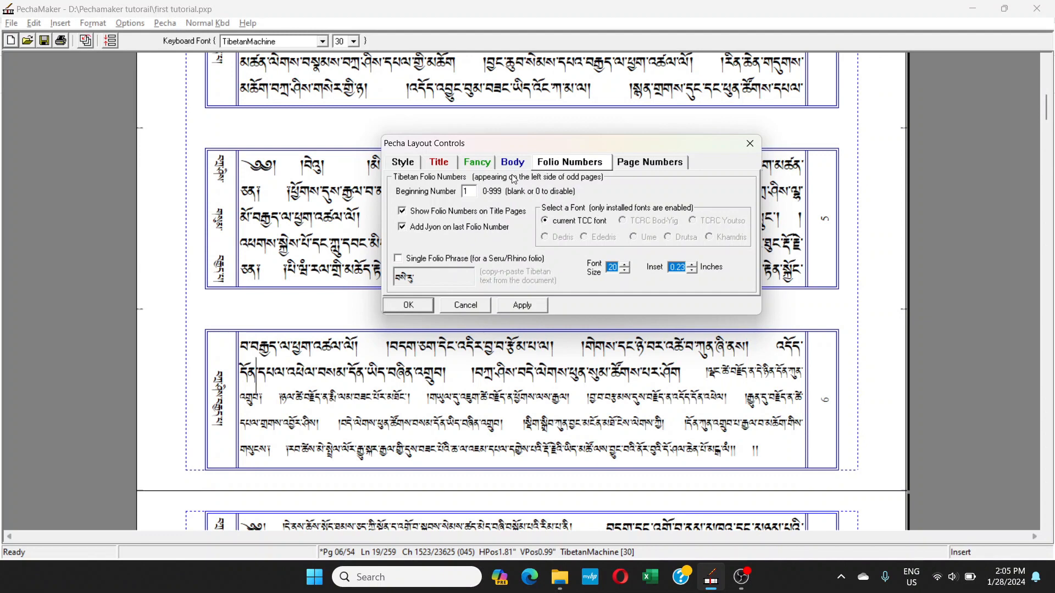
double_click(470, 192)
click(636, 166)
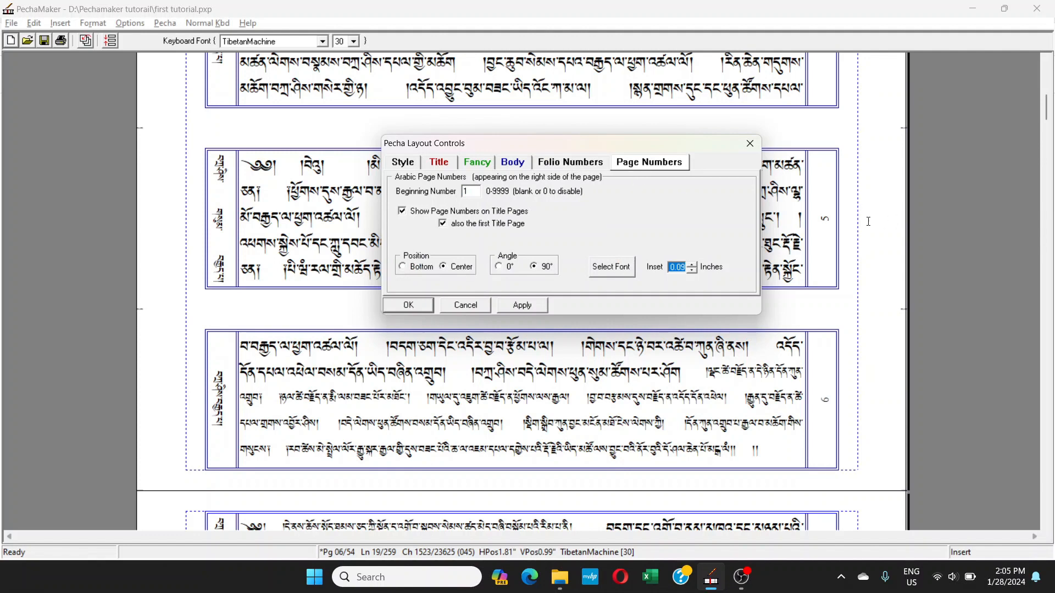
click(803, 220)
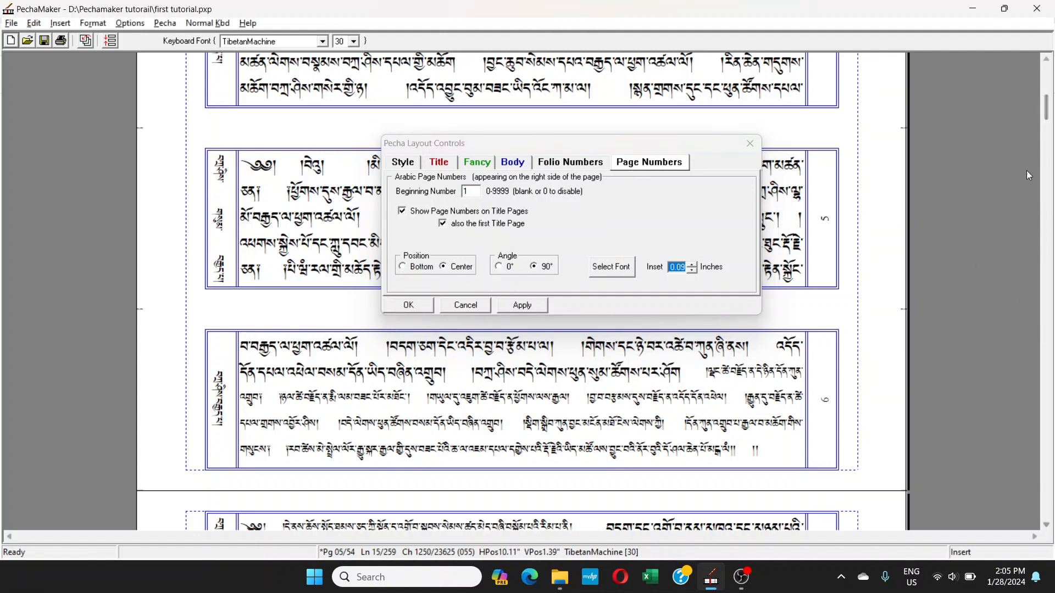
- Set the beginning Arabic page number to 151, apply it, and check the numbering from the title page onward
drag(1046, 105, 1047, 65)
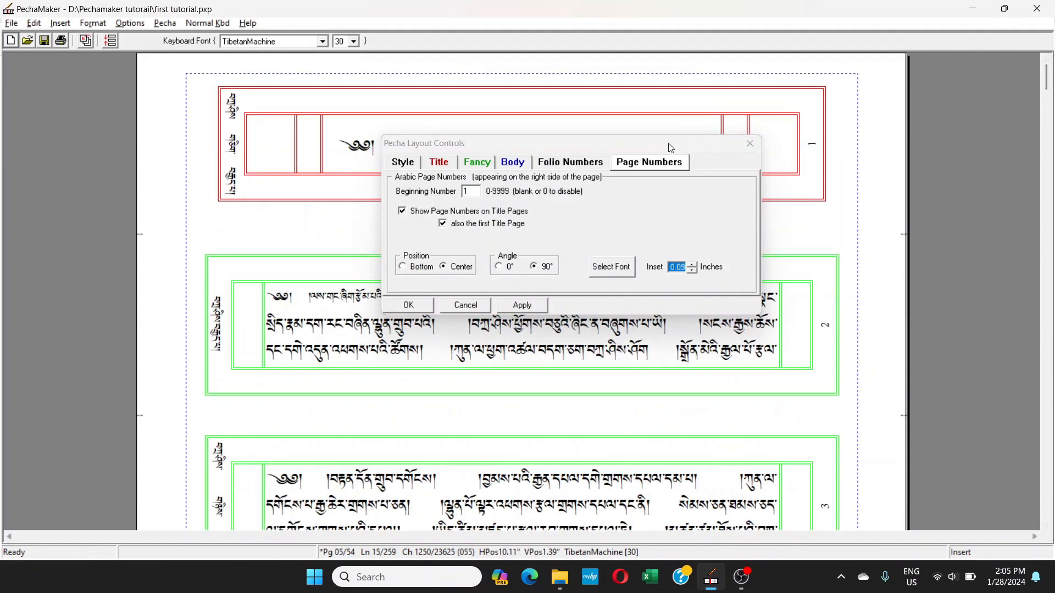
drag(669, 145, 358, 189)
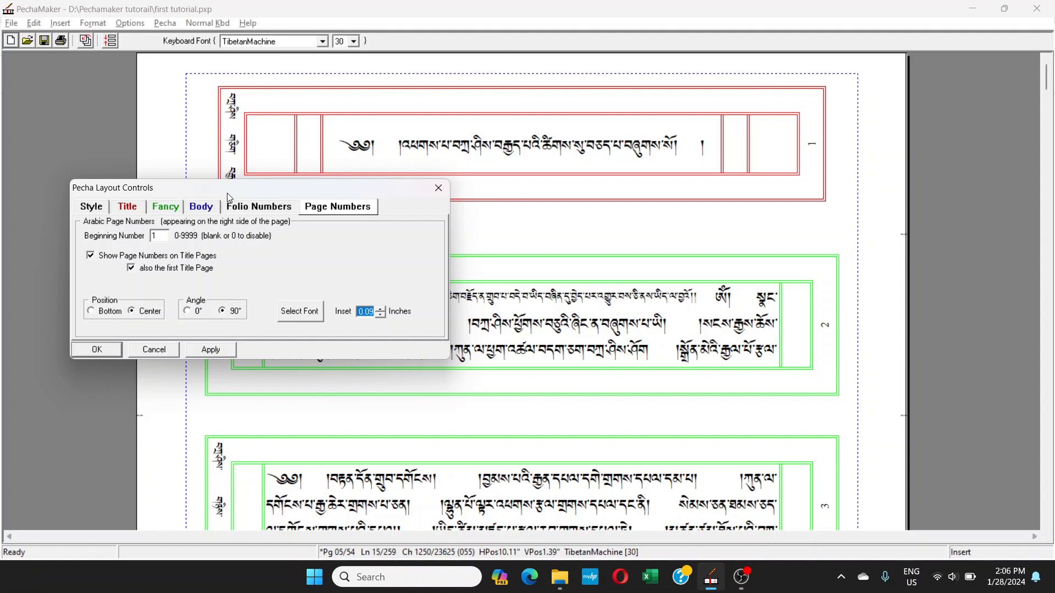
drag(231, 196, 356, 235)
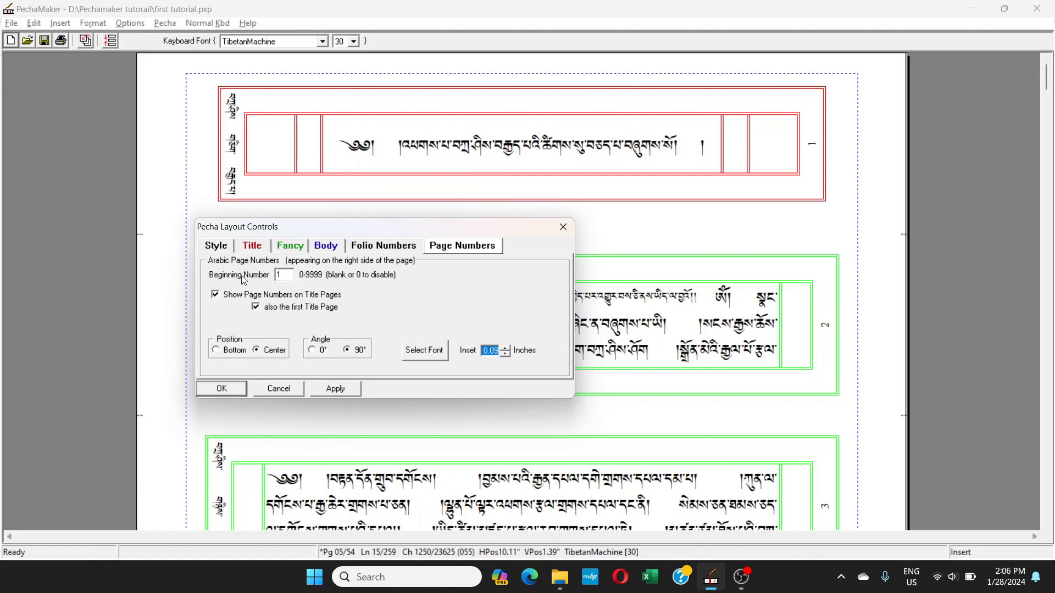
click(287, 275)
text(51)
click(335, 390)
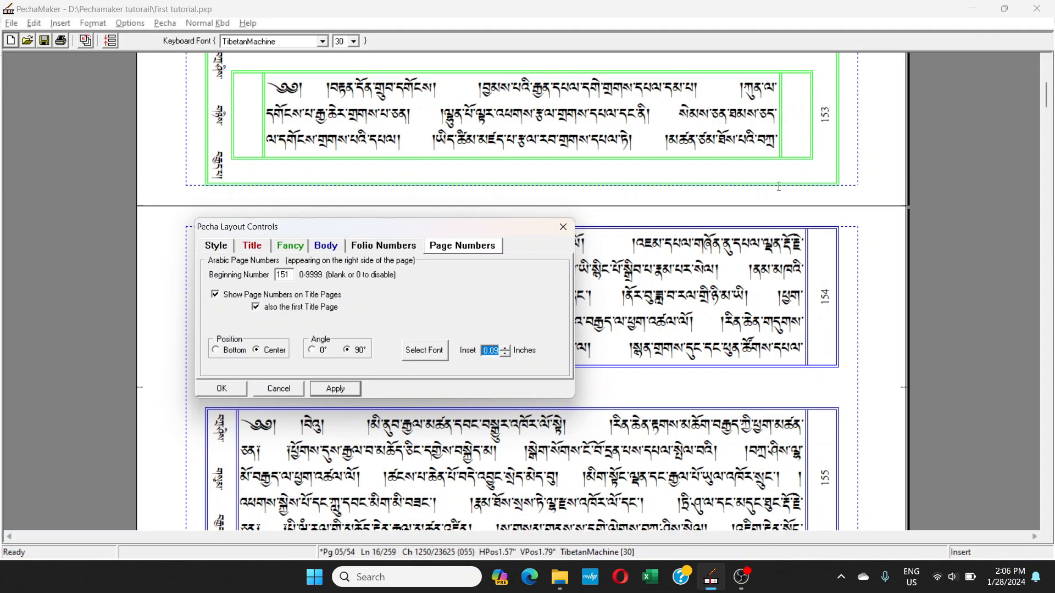
click(771, 165)
scroll(965, 338, up, 2)
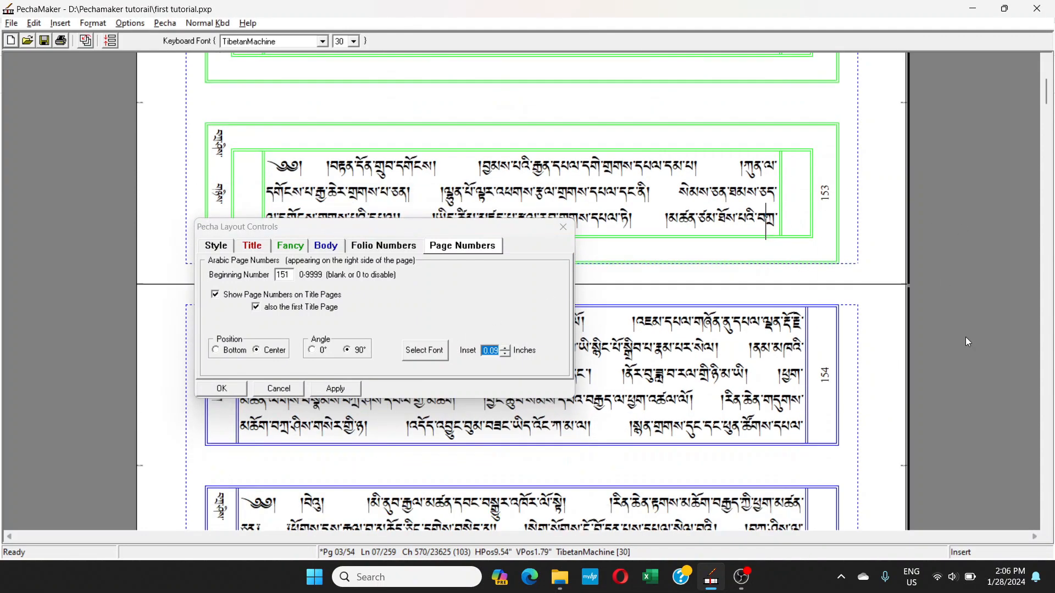
scroll(966, 342, up, 4)
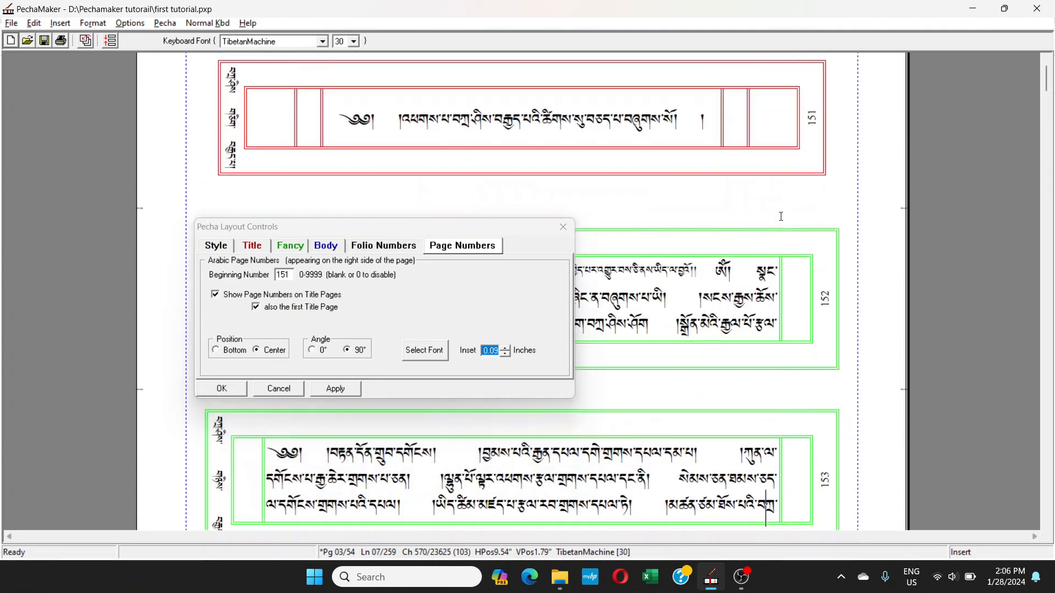
click(813, 117)
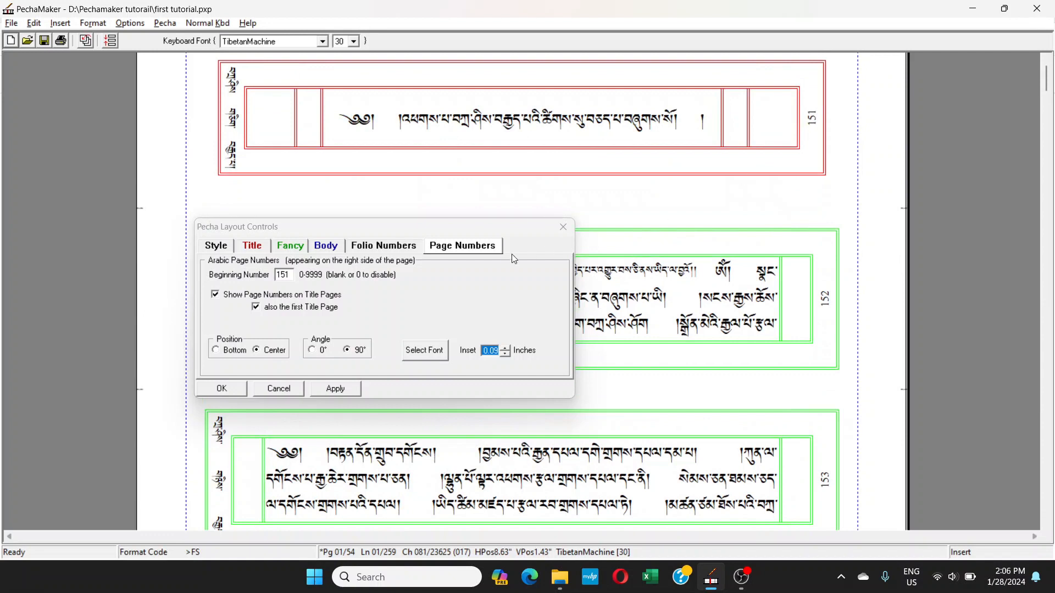
- Set the beginning Tibetan folio number to 7, apply it, and check the folio numbers on the odd pages
drag(442, 227, 834, 212)
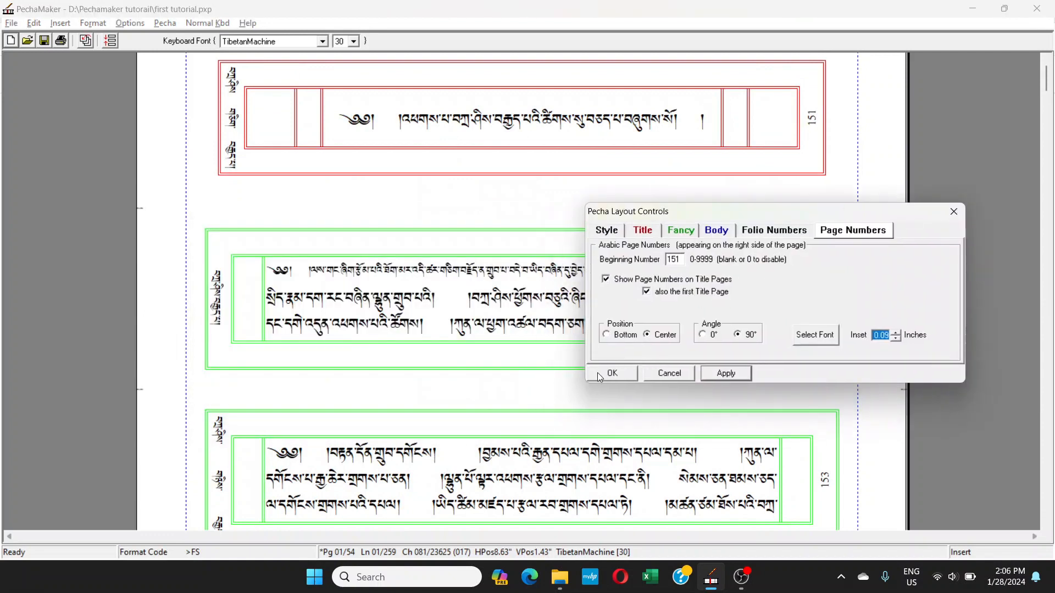
click(772, 236)
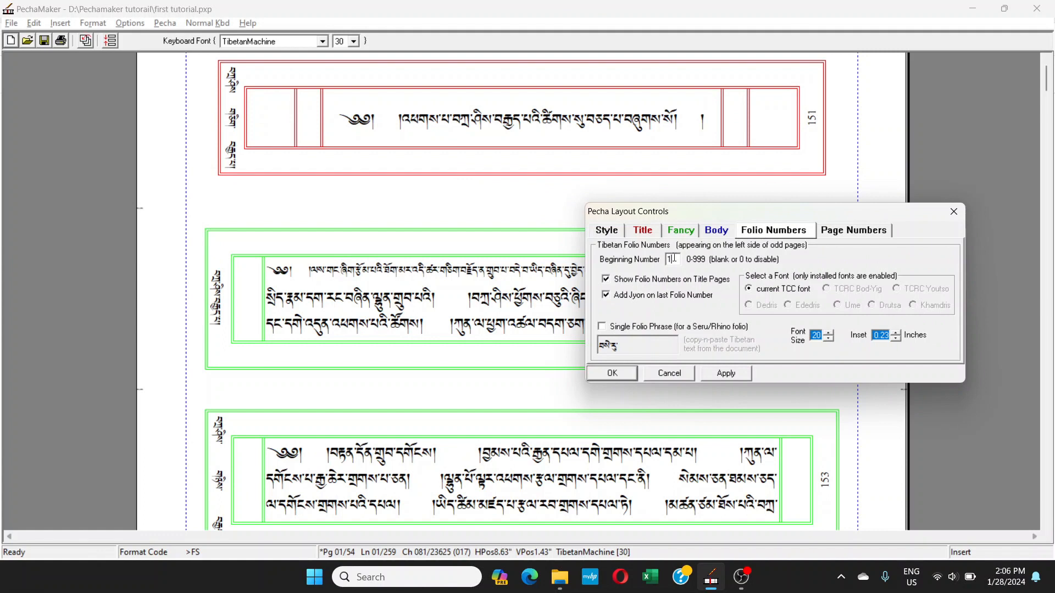
double_click(671, 260)
text(7)
click(744, 378)
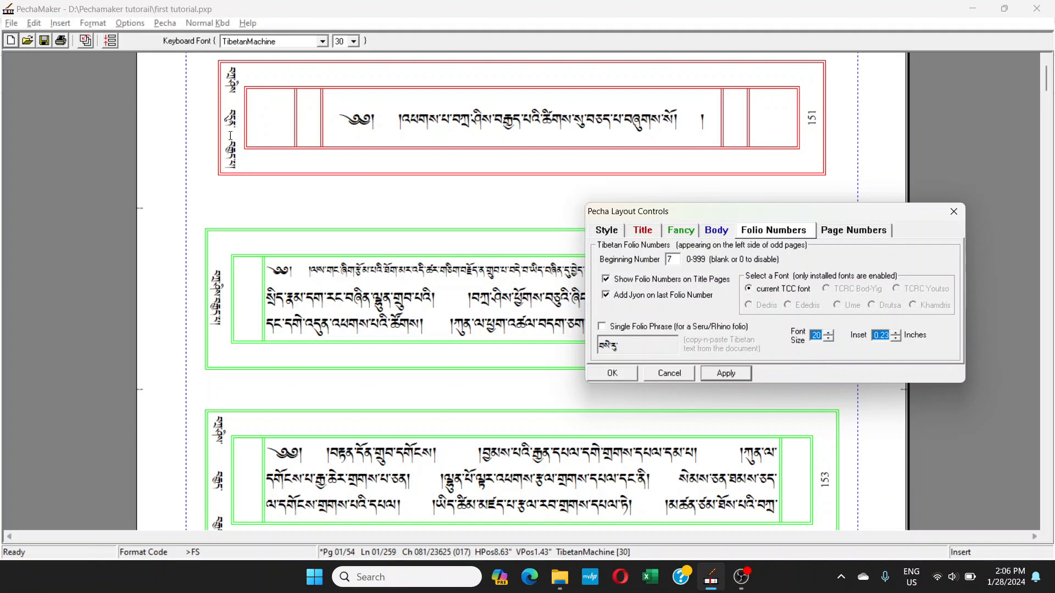
scroll(233, 101, down, 5)
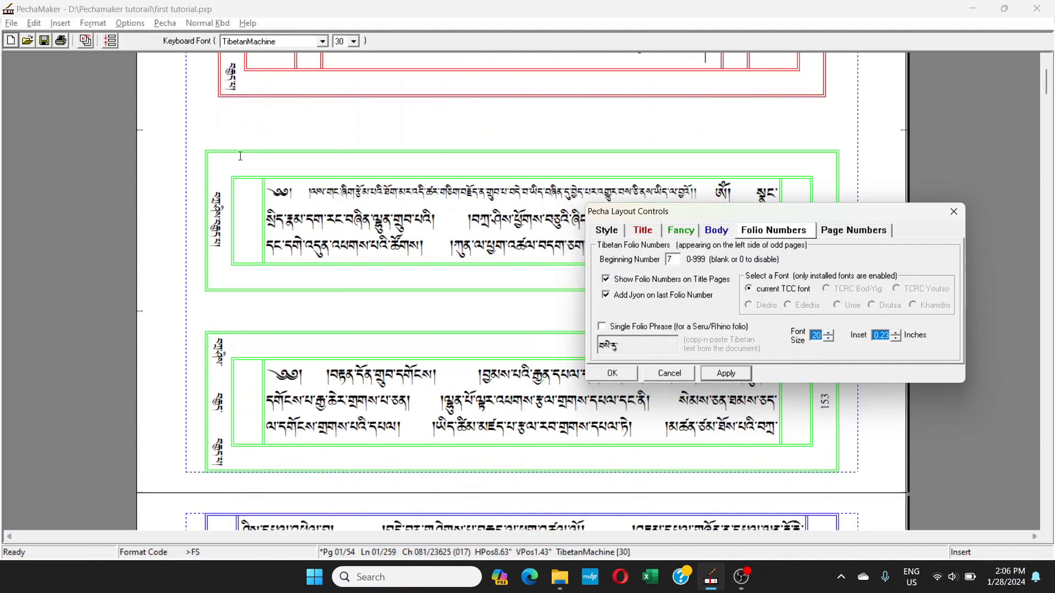
scroll(232, 320, down, 4)
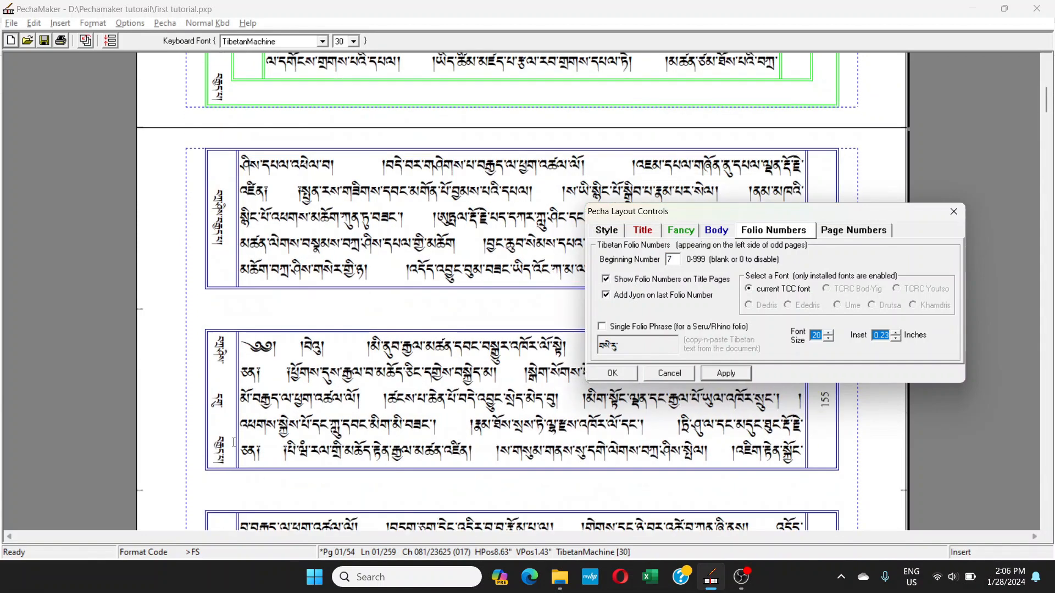
scroll(353, 379, up, 8)
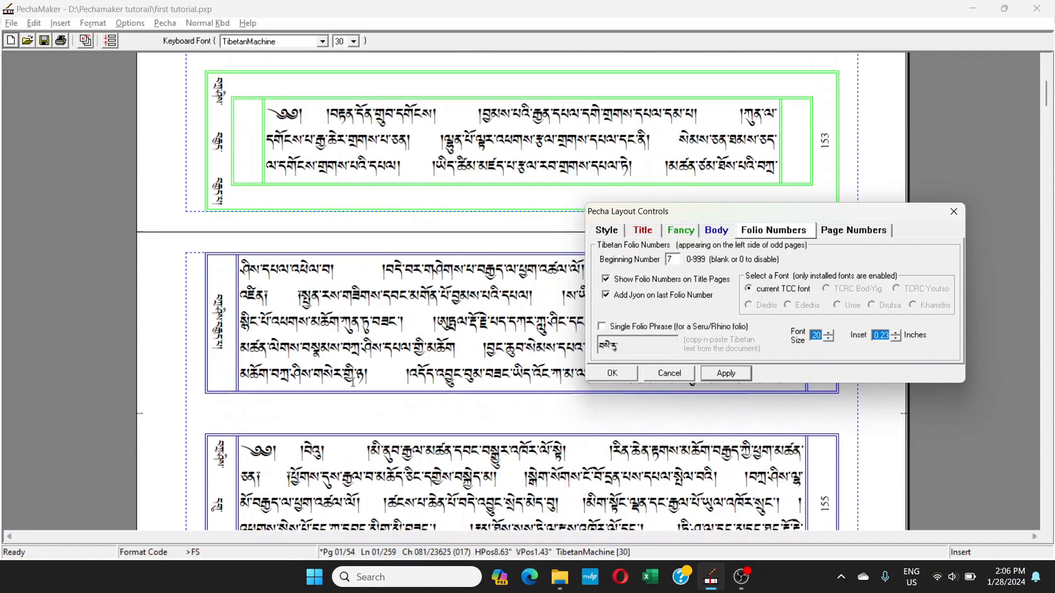
scroll(353, 379, up, 2)
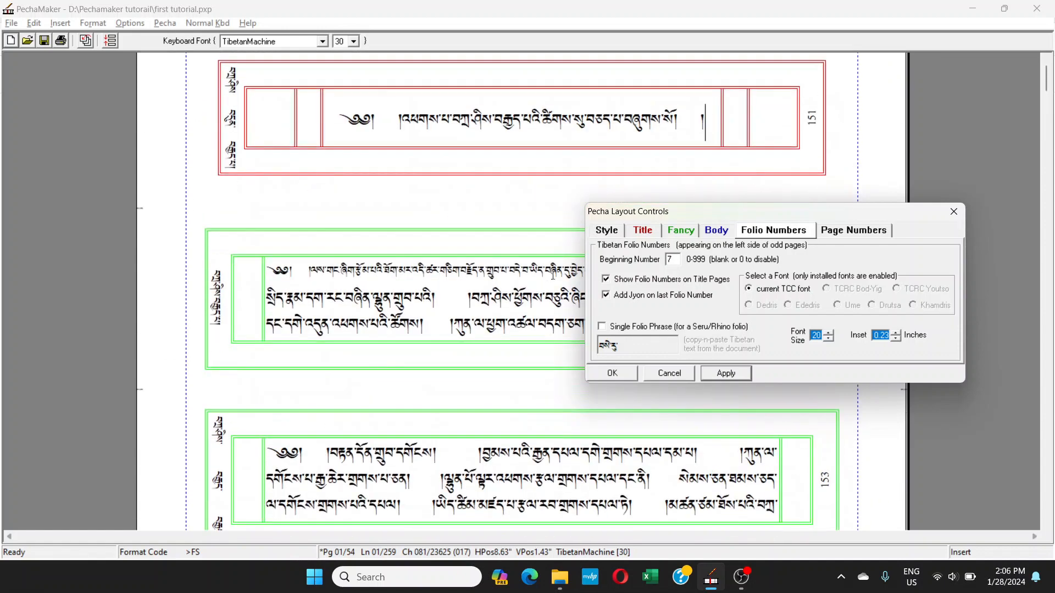
- Set both the beginning Tibetan folio number and the beginning Arabic page number back to 1 and accept the layout controls
click(679, 259)
key(BackSpace)
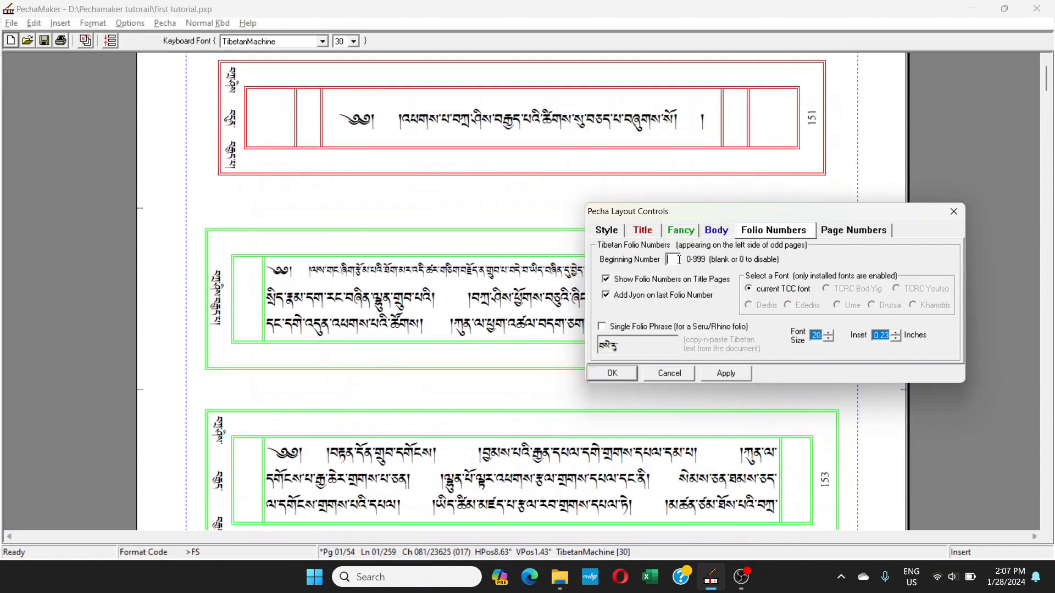
text(1)
click(737, 378)
click(846, 231)
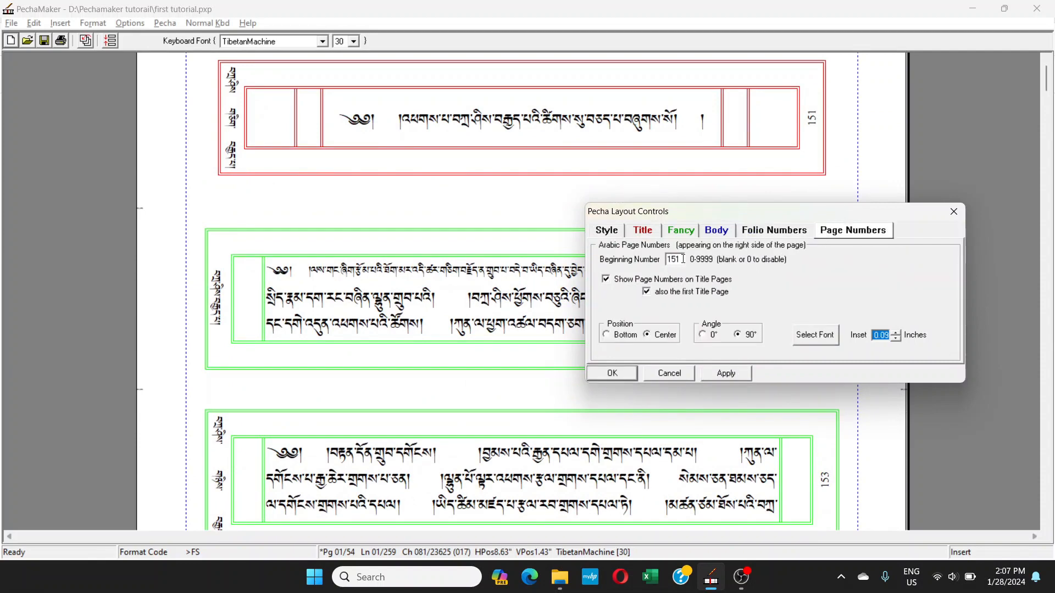
text(1)
click(628, 377)
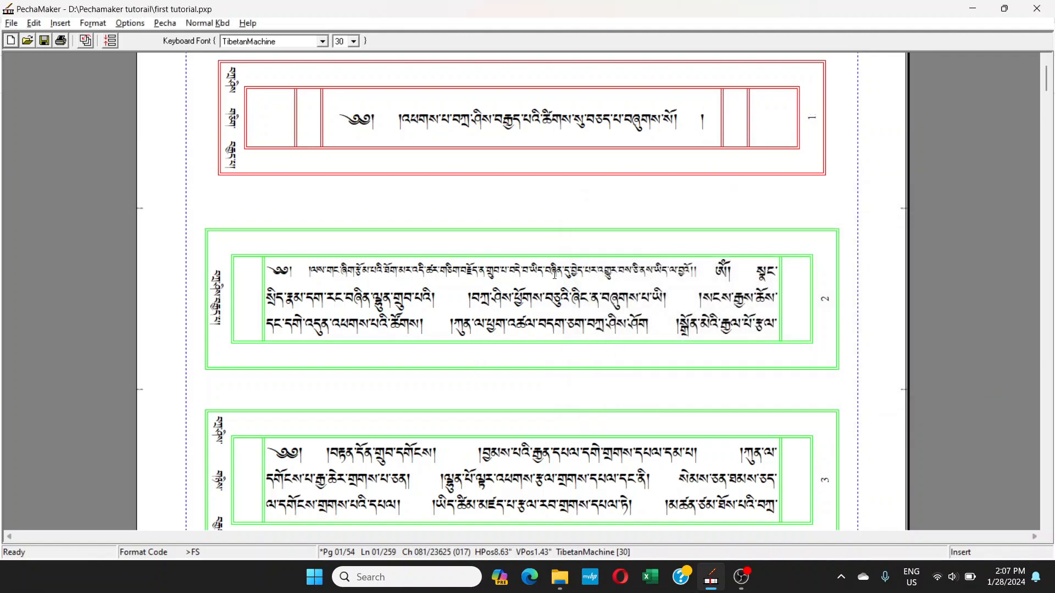
- Enable the Dzog Thik end mark below the last line of text on the final page and accept its controls
scroll(545, 285, down, 20)
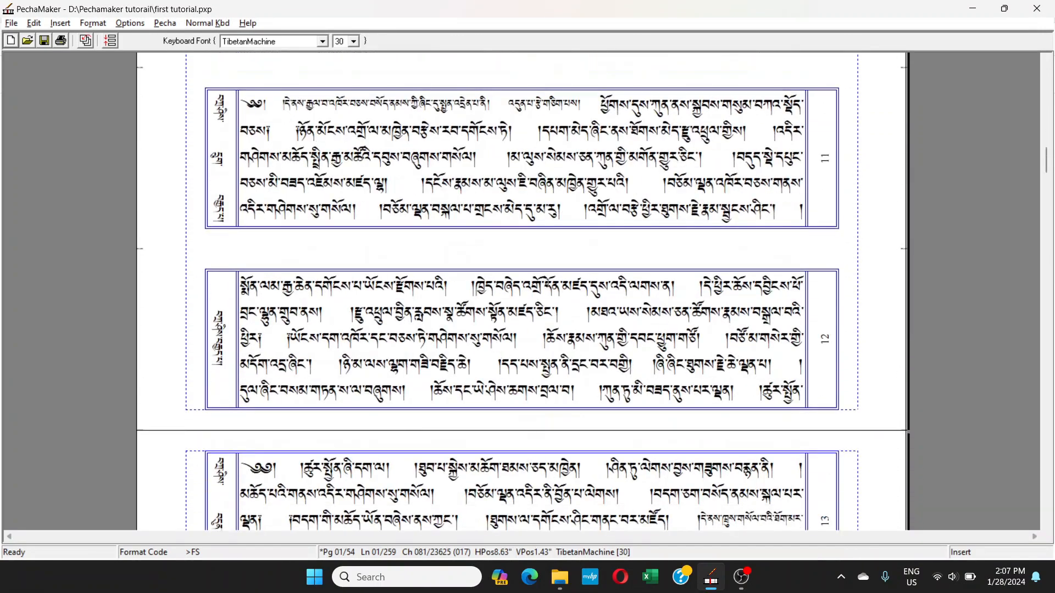
scroll(545, 285, down, 20)
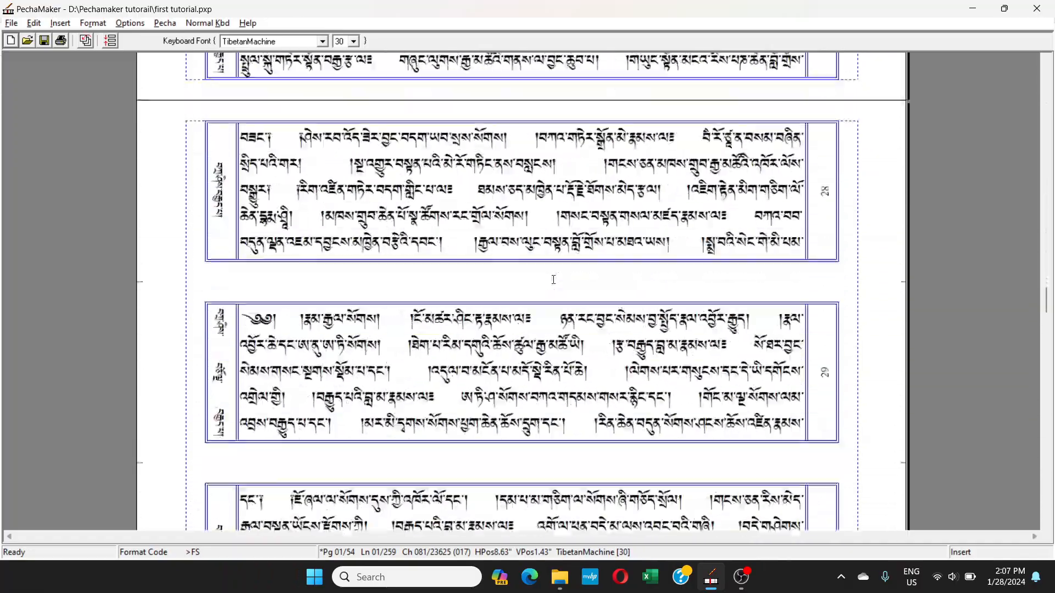
scroll(553, 280, down, 20)
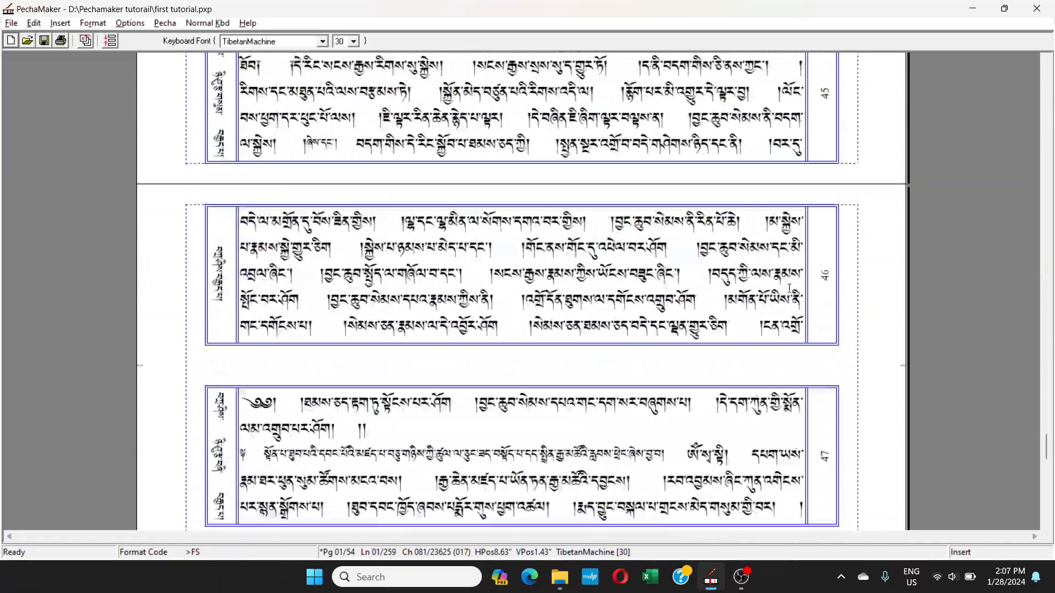
scroll(868, 281, down, 6)
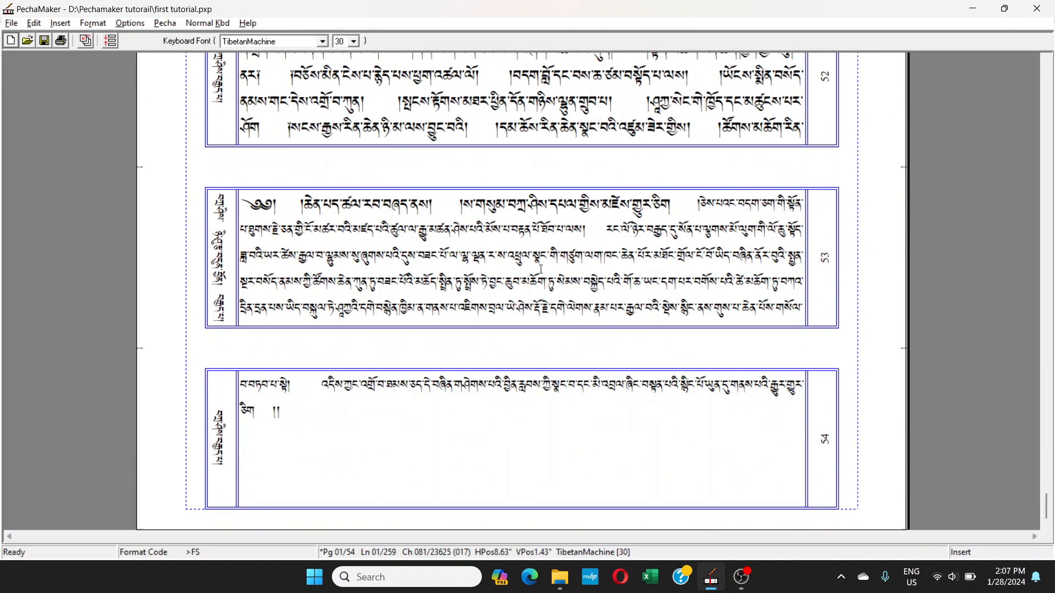
click(134, 23)
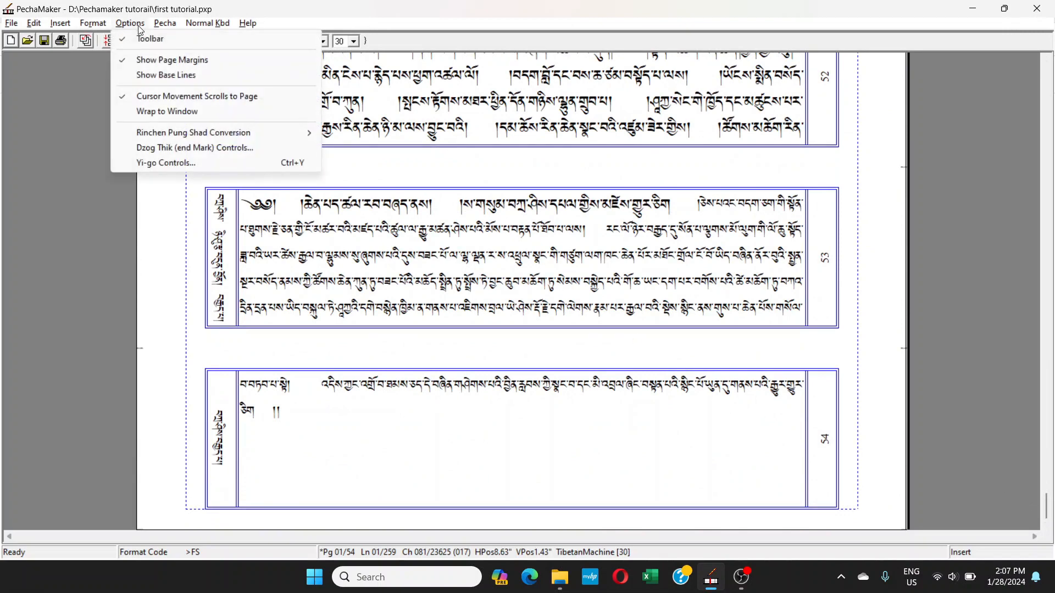
click(151, 155)
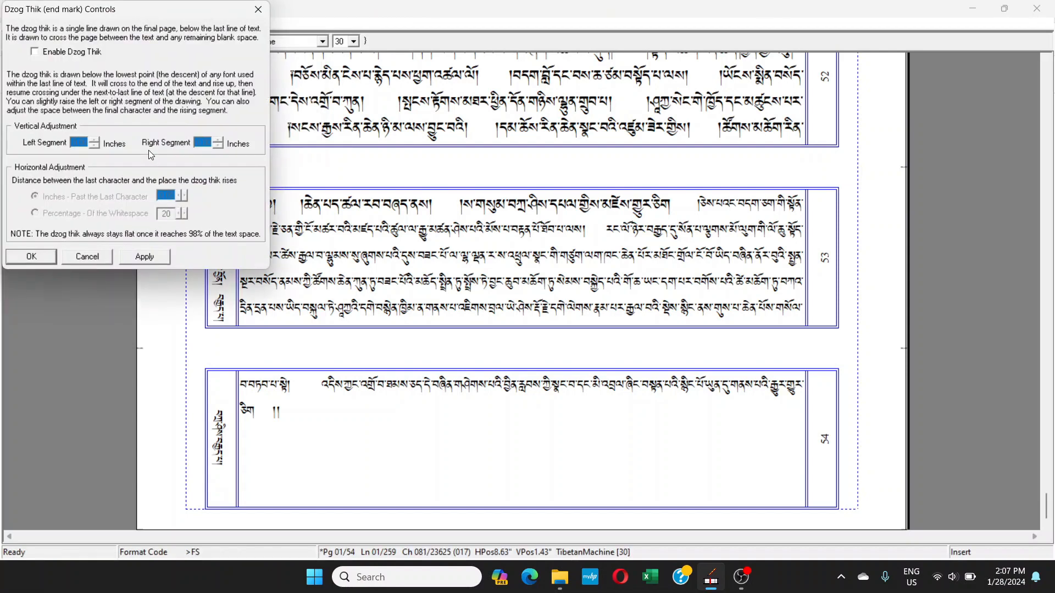
drag(114, 12, 720, 98)
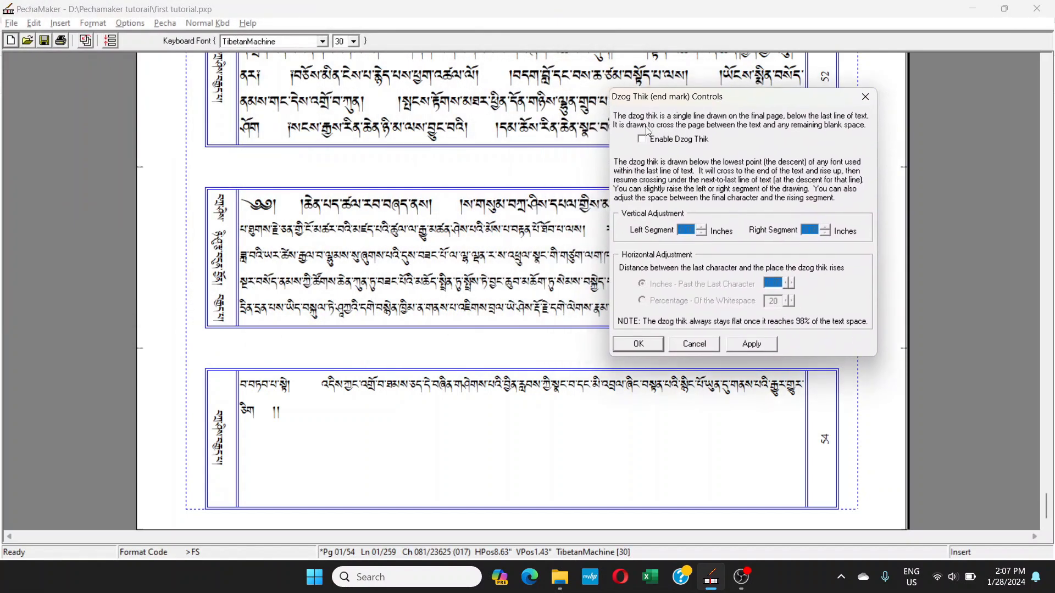
click(641, 140)
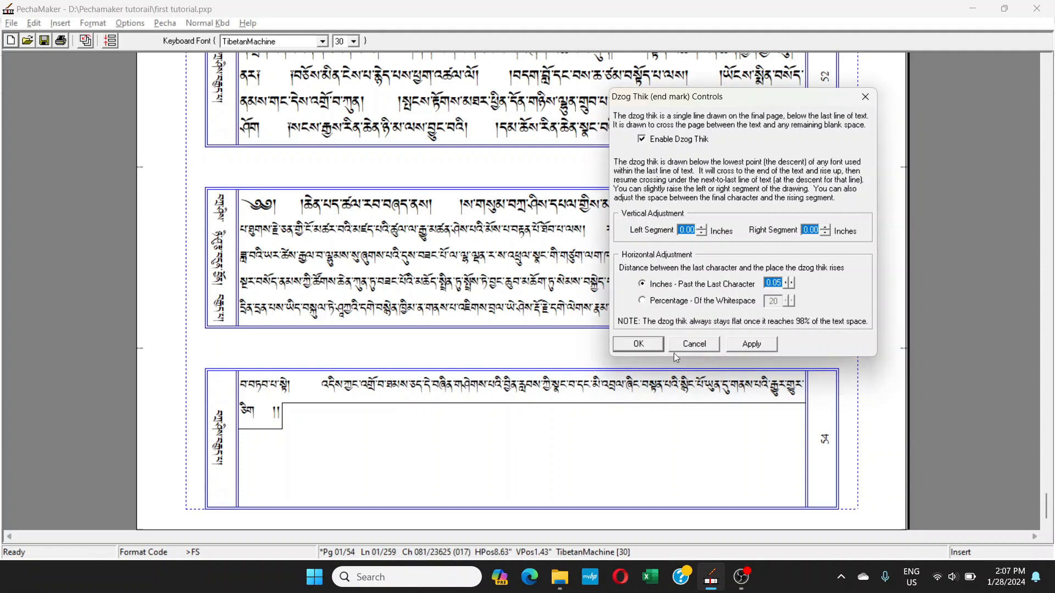
click(637, 344)
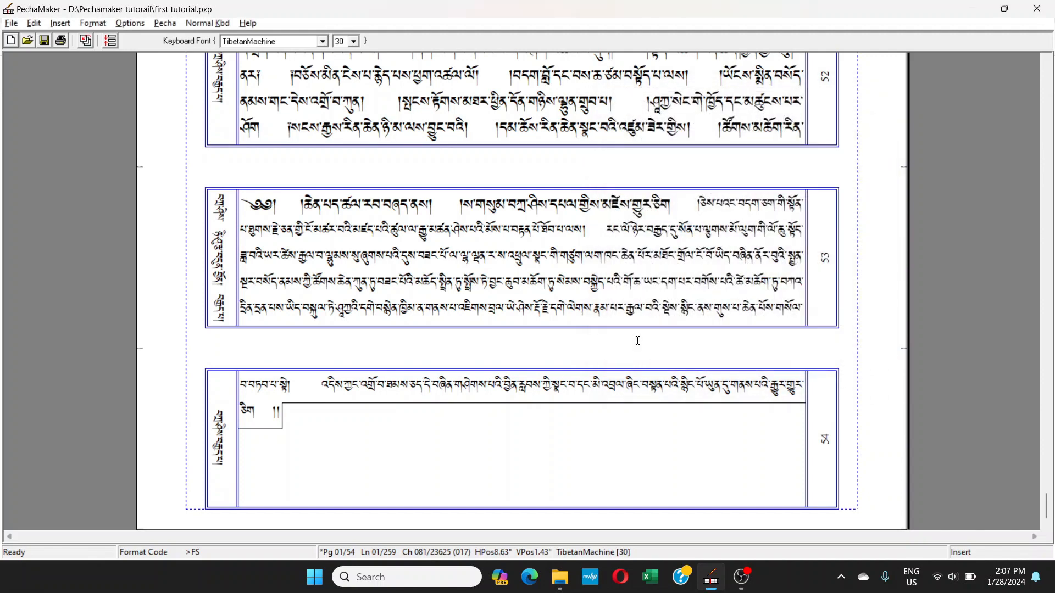
- Insert a line break after the first short phrase on the final page, page 54
click(324, 381)
key(Return)
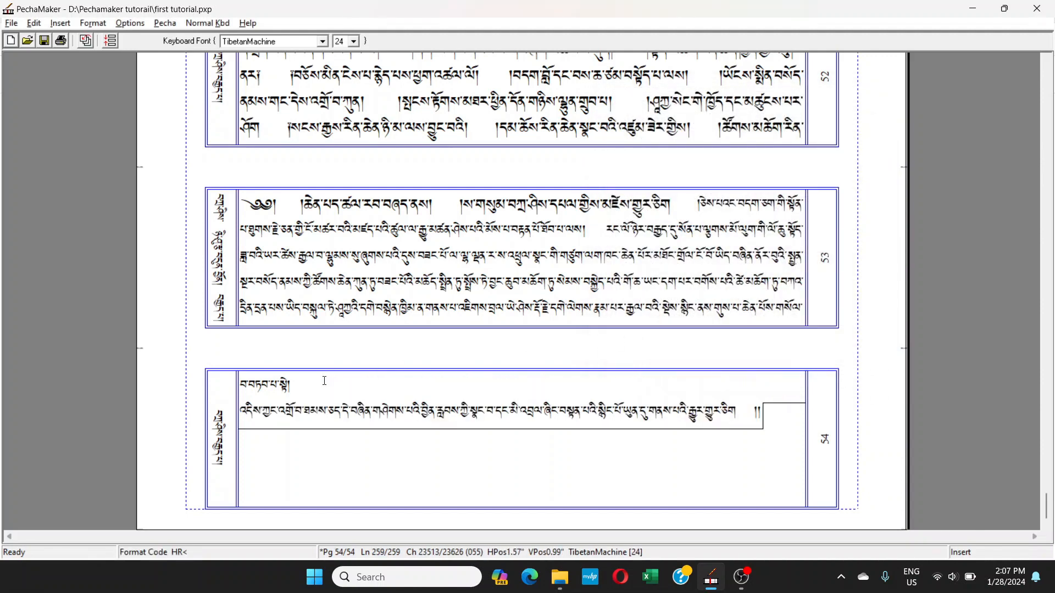
- Try a second line break after the first short phrase on page 54, and delete both breaks to rejoin the text
key(Return)
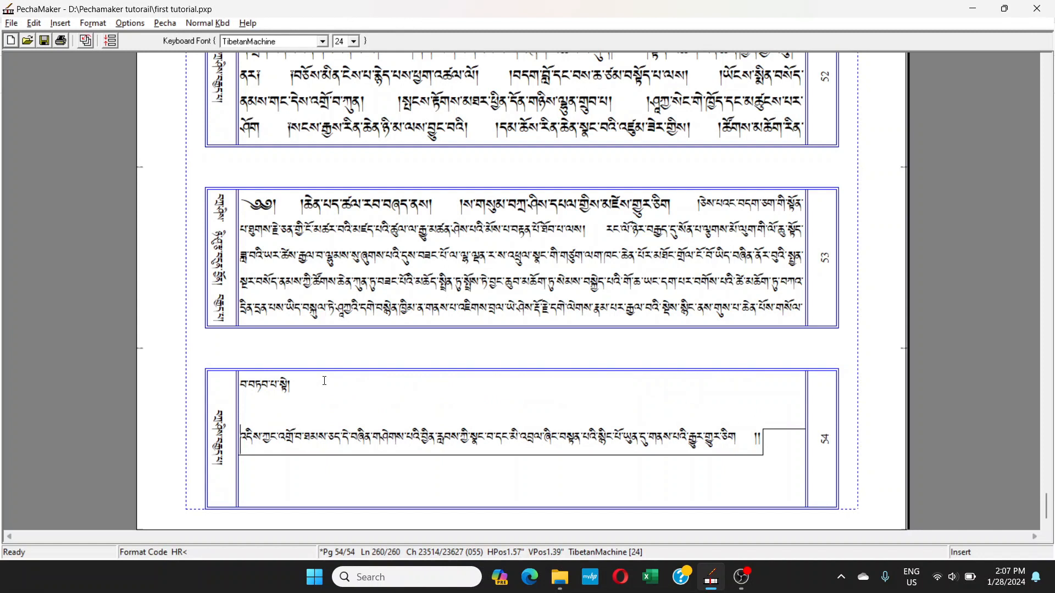
key(BackSpace)
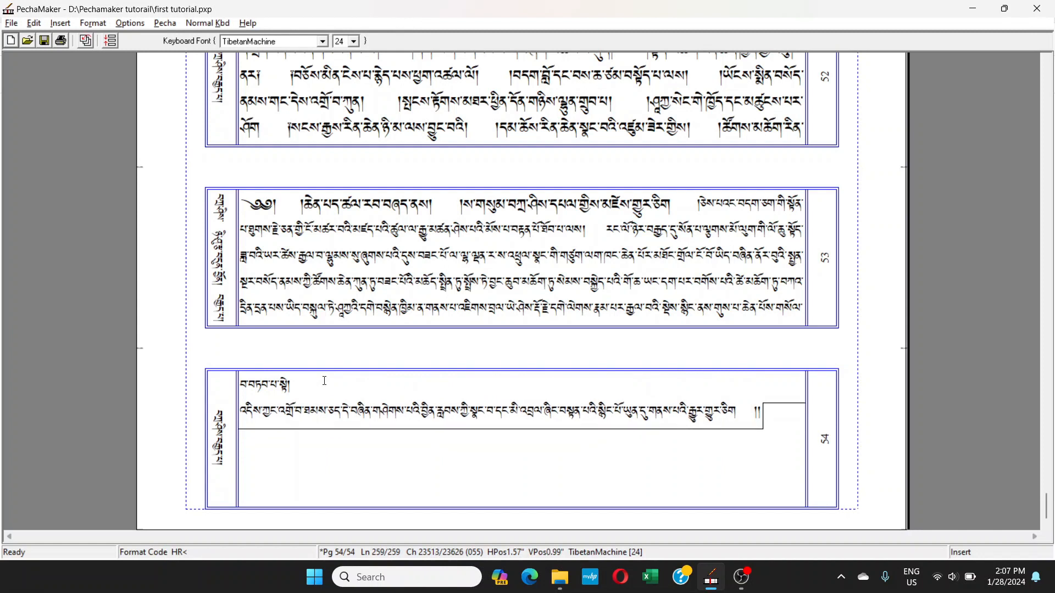
key(BackSpace)
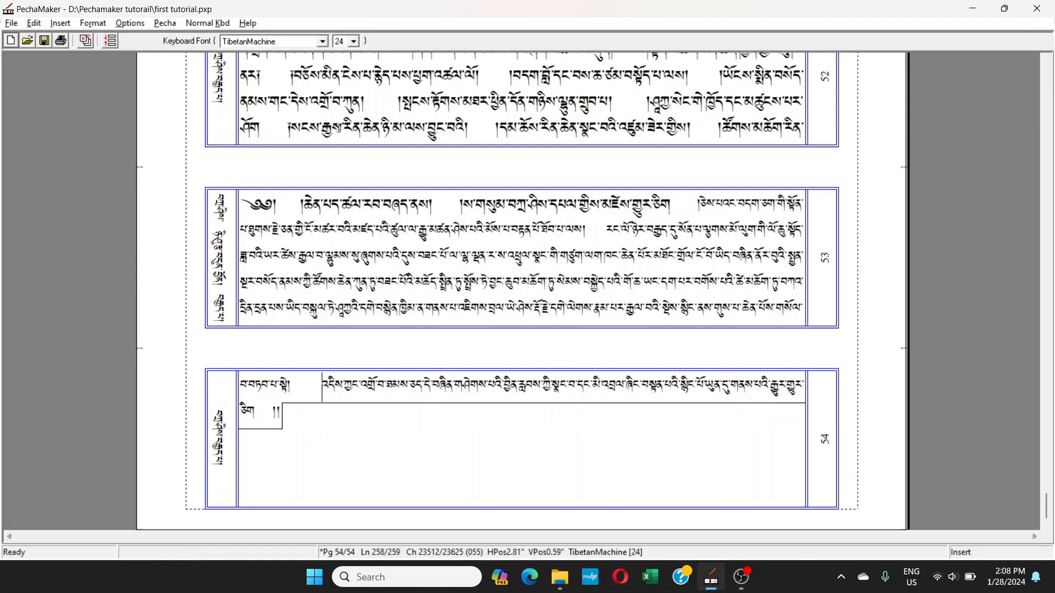
- Open the Dzog Thik controls, try raising the left segment, and return its vertical adjustment to 0.00 inches
click(130, 23)
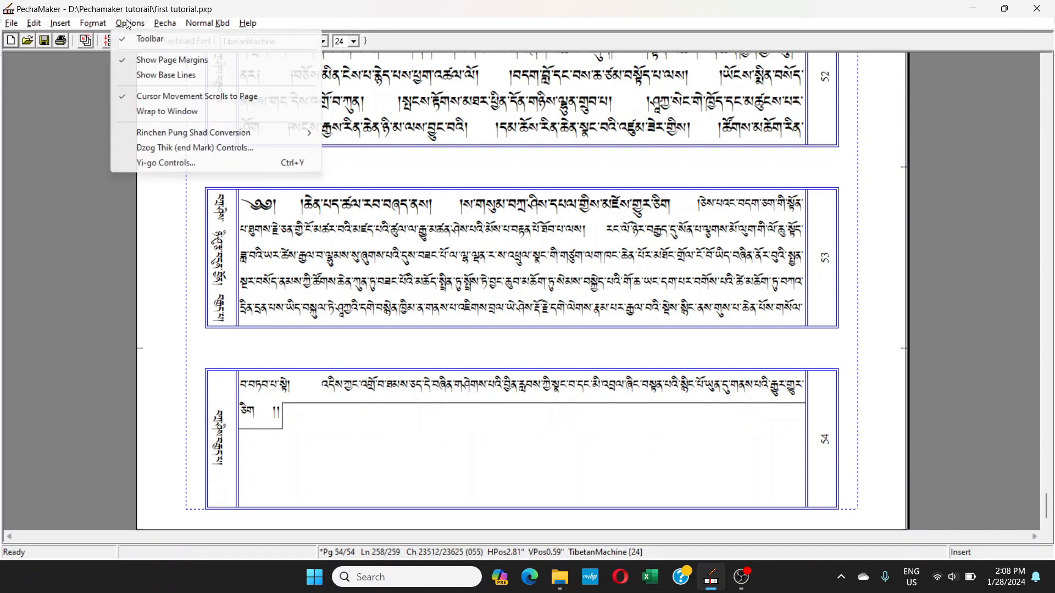
click(171, 151)
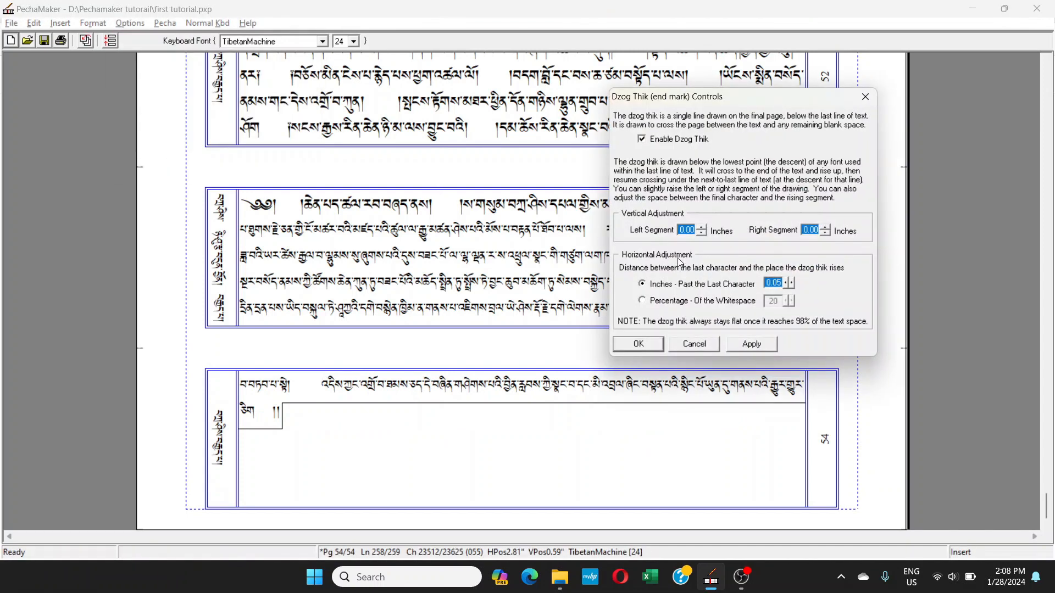
click(702, 227)
click(703, 228)
click(703, 232)
click(706, 228)
click(705, 227)
click(706, 228)
click(706, 228)
click(706, 227)
click(705, 227)
click(706, 227)
click(704, 235)
click(704, 235)
click(703, 234)
click(703, 235)
click(704, 234)
click(703, 235)
click(704, 235)
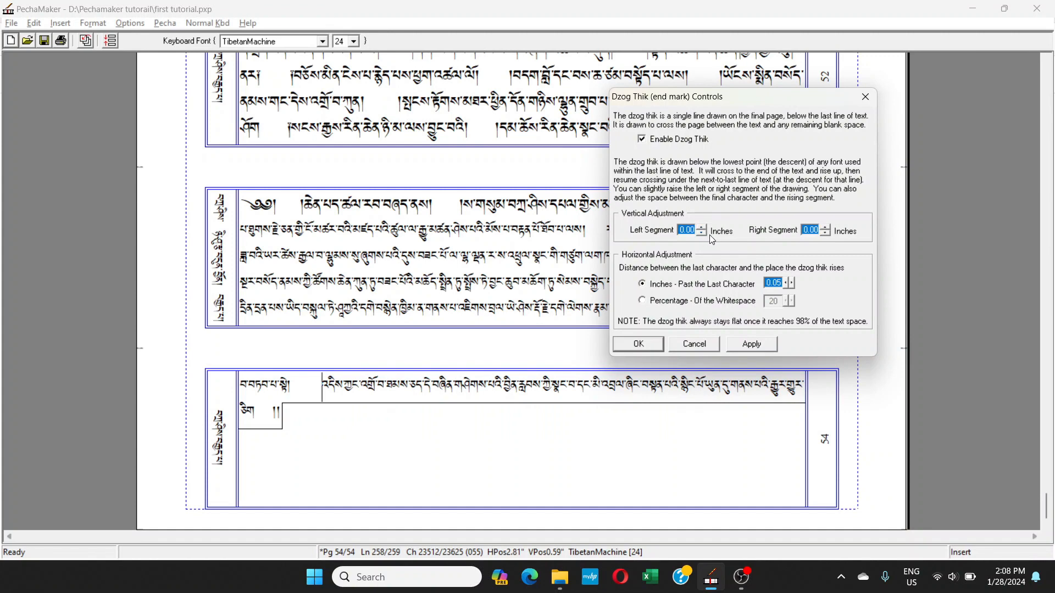
- Try raising the Dzog Thik's right segment to 0.06 inches, and return it to 0.00 inches
click(826, 227)
click(827, 227)
click(827, 227)
click(826, 227)
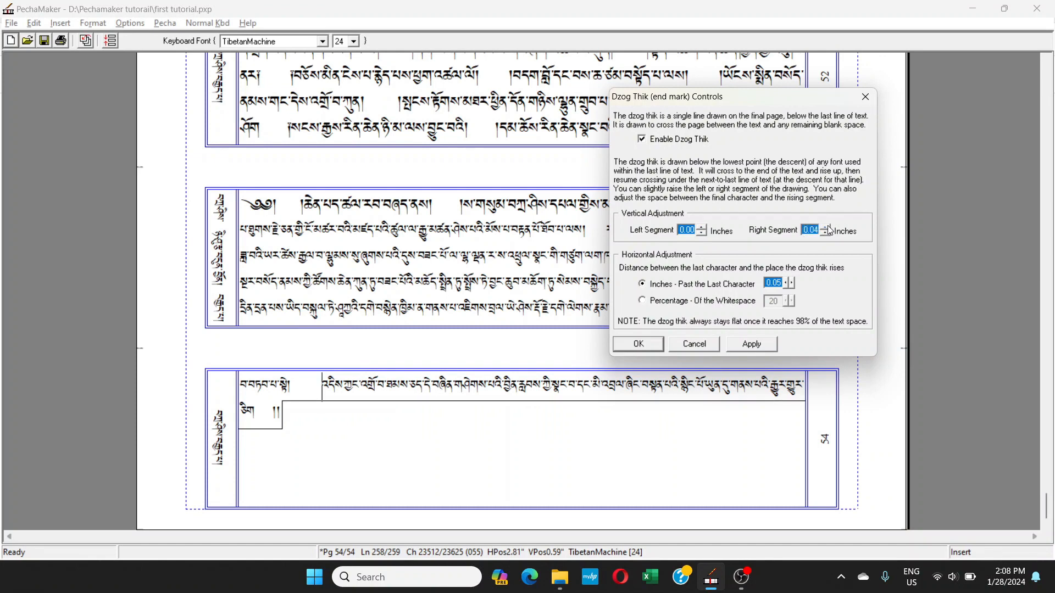
click(827, 227)
click(826, 228)
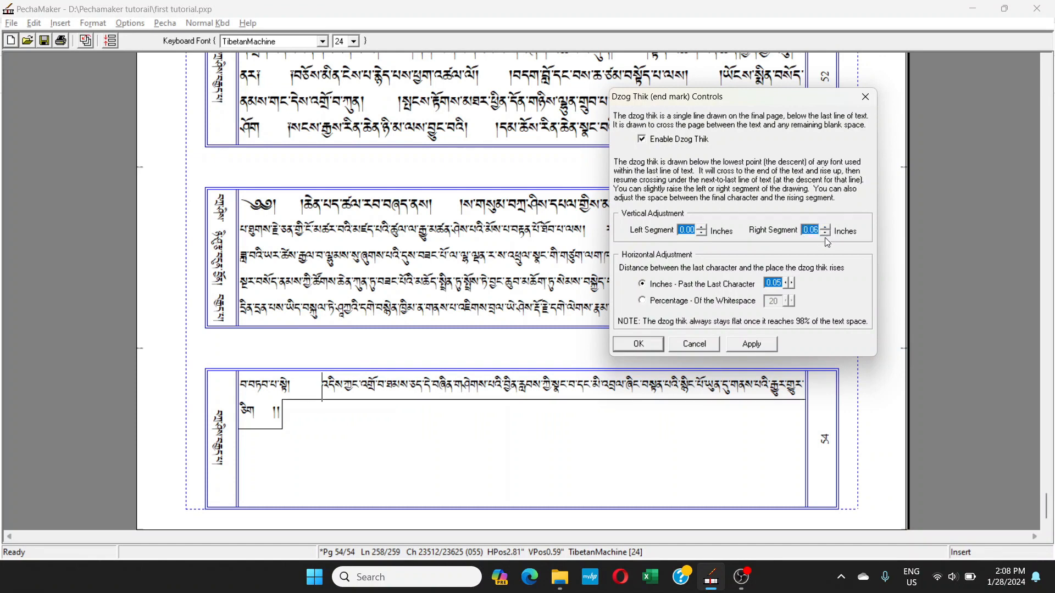
click(826, 233)
click(826, 233)
click(826, 232)
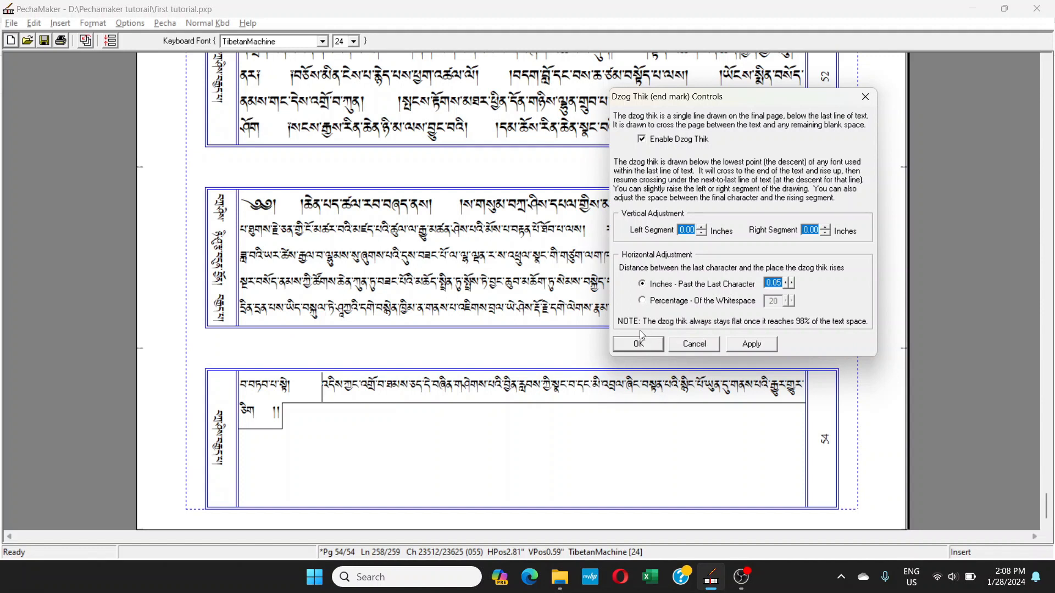
- Disable the Dzog Thik end mark and accept its controls
click(642, 140)
click(638, 345)
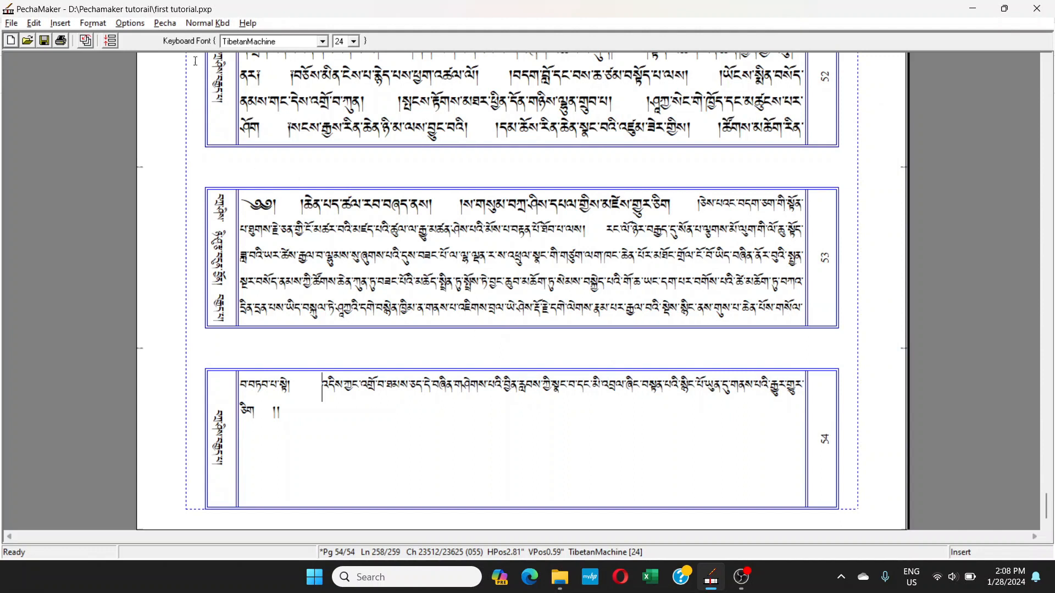
- Review the available Rinchen Pung Shad Conversion options without changing them
click(165, 25)
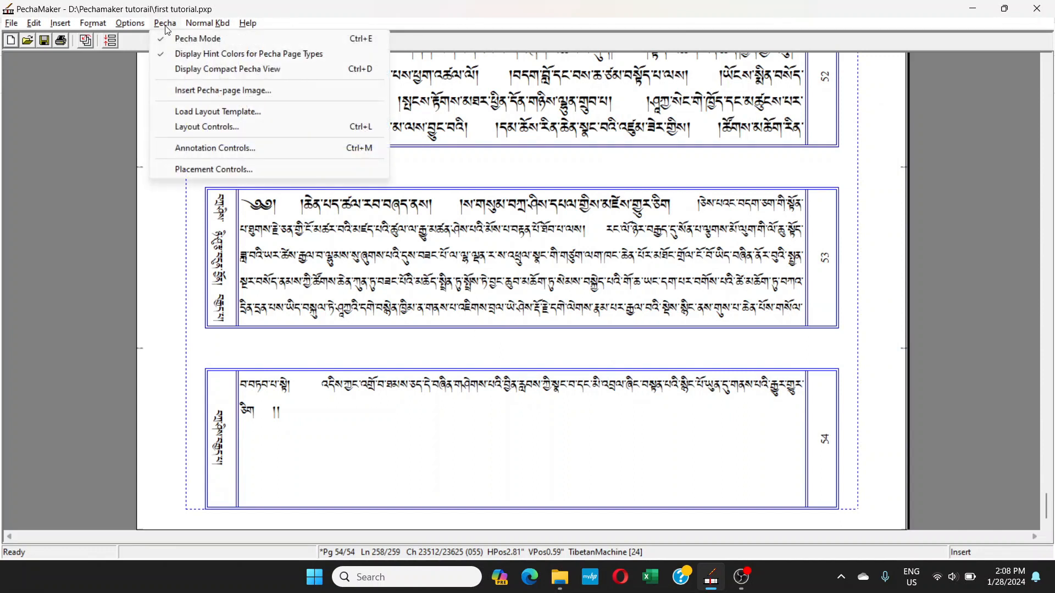
mouse_move(127, 29)
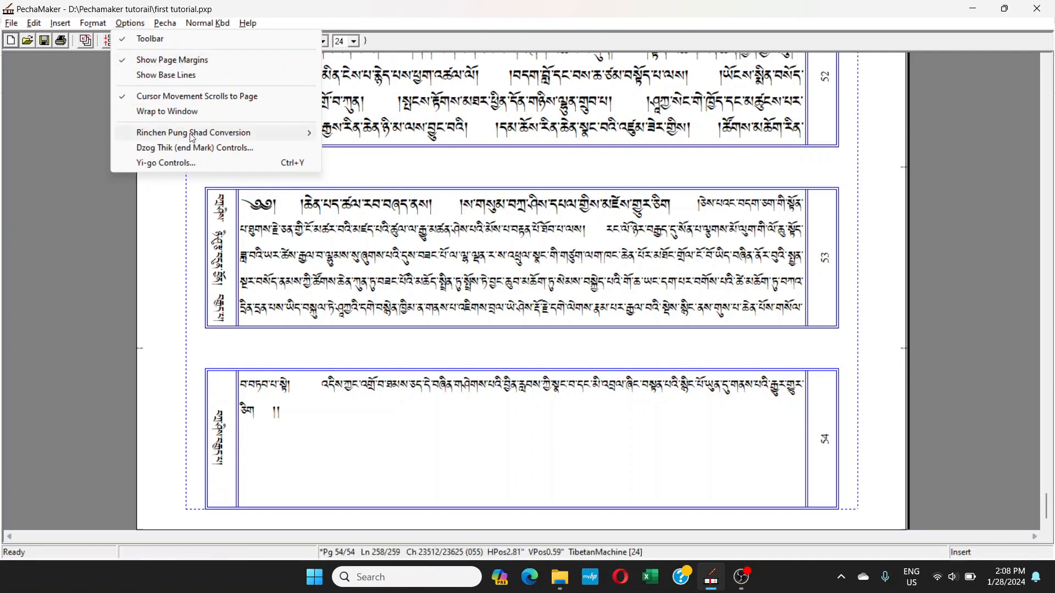
mouse_move(226, 138)
mouse_move(299, 138)
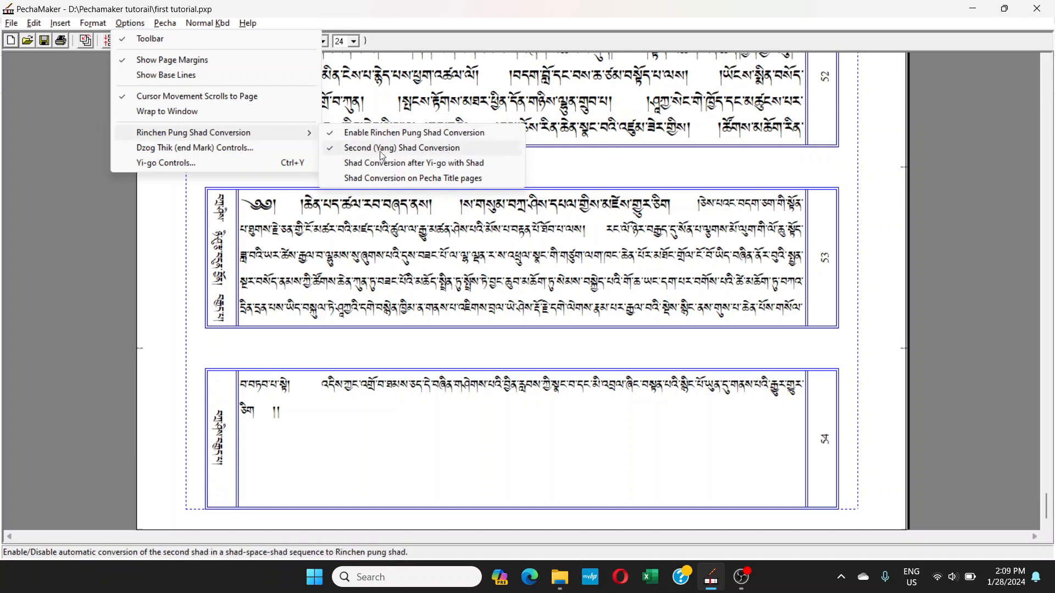
click(594, 276)
- Examine the shads following a single syllable at the start of a line on pages 52 and 50
scroll(254, 266, up, 1)
scroll(253, 266, up, 3)
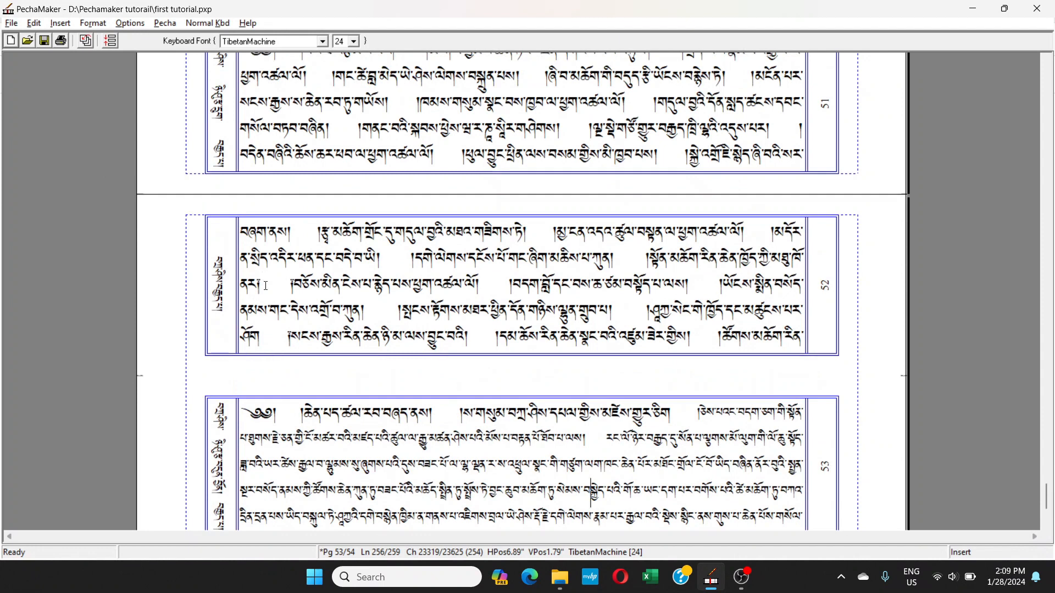
click(264, 278)
click(242, 282)
mouse_move(242, 284)
mouse_down()
mouse_move(285, 293)
mouse_move(240, 296)
mouse_move(300, 294)
mouse_move(240, 293)
mouse_up()
scroll(247, 252, up, 3)
scroll(246, 251, up, 3)
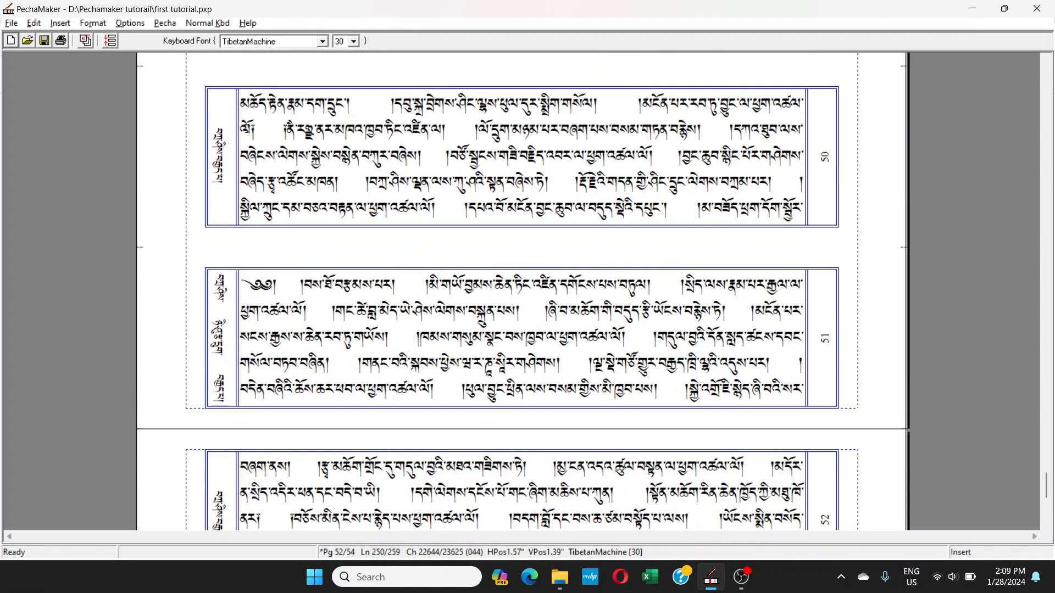
drag(247, 128, 279, 140)
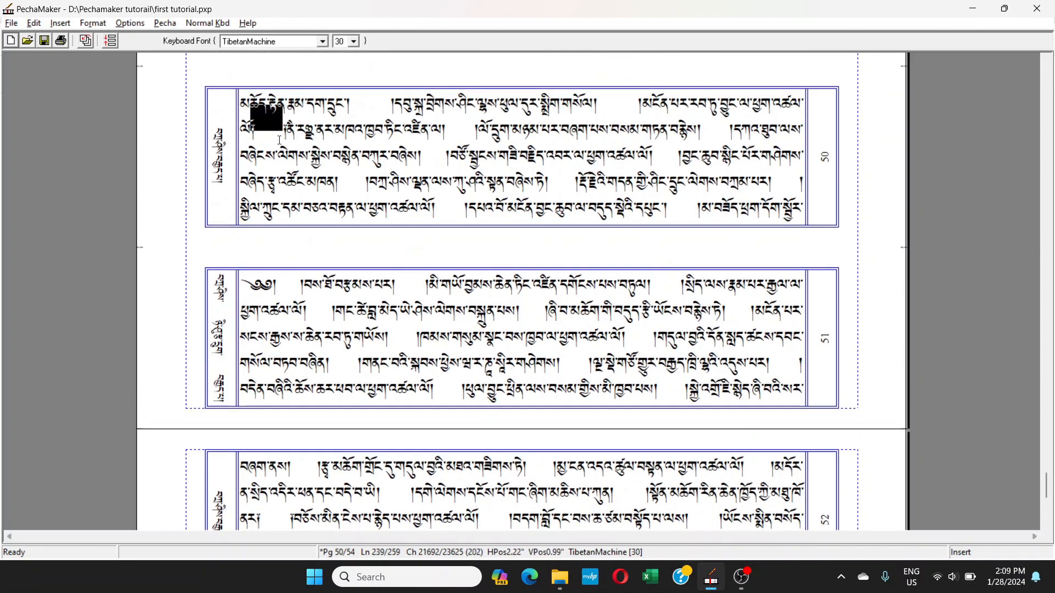
click(245, 132)
- Disable Rinchen Pung Shad Conversion and check the shads after the first syllable in the second line of page 50
click(129, 23)
mouse_move(93, 22)
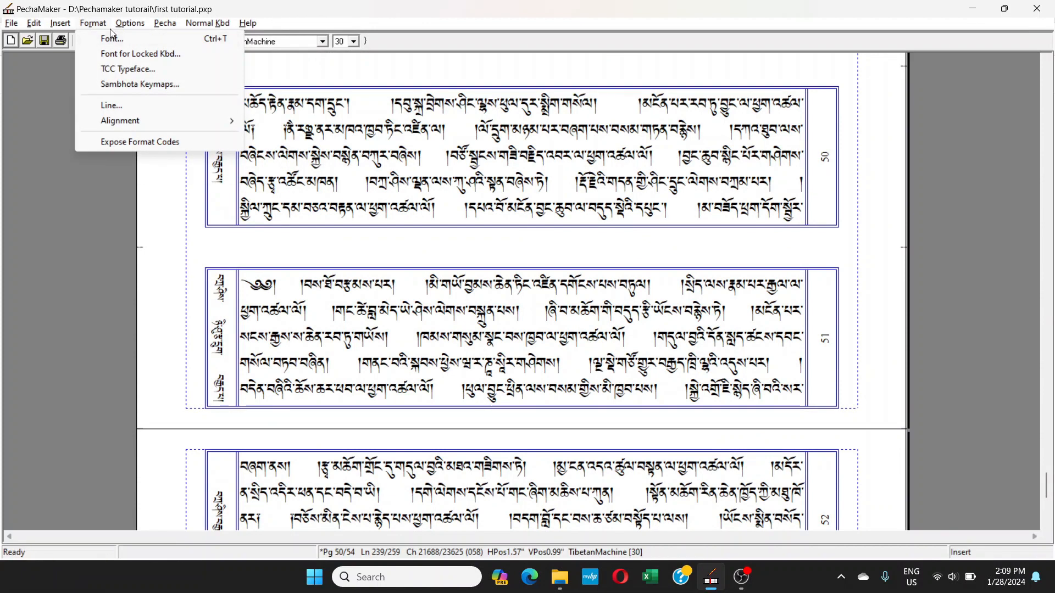
mouse_move(130, 23)
mouse_move(163, 133)
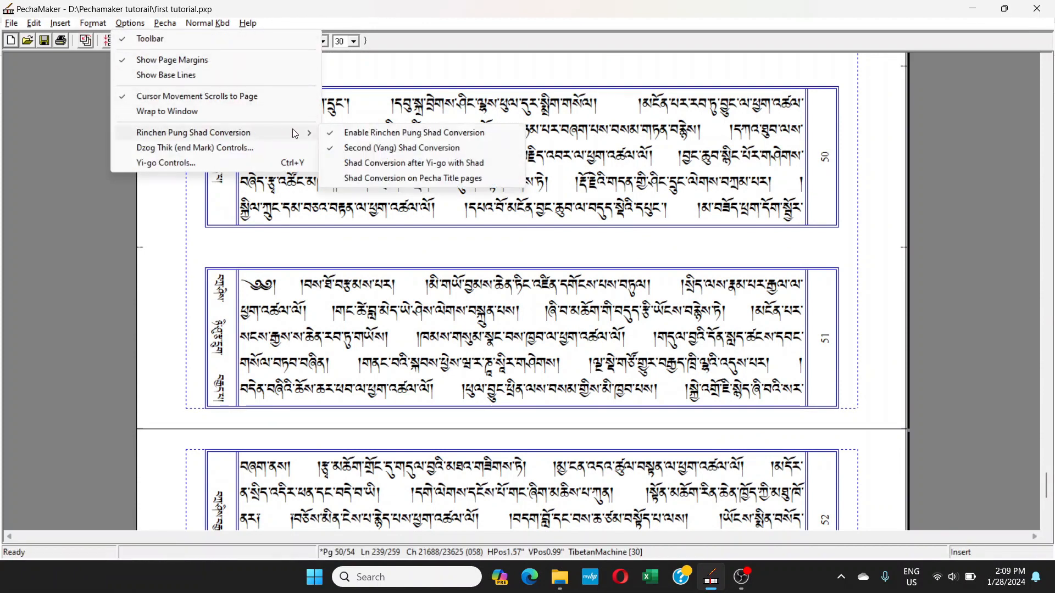
click(347, 138)
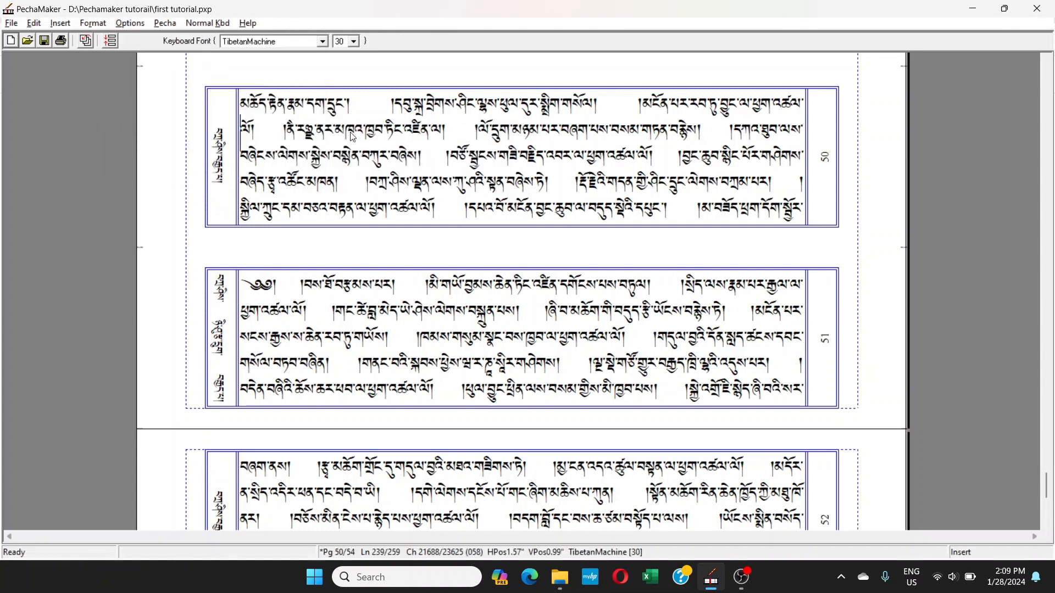
drag(252, 130, 276, 129)
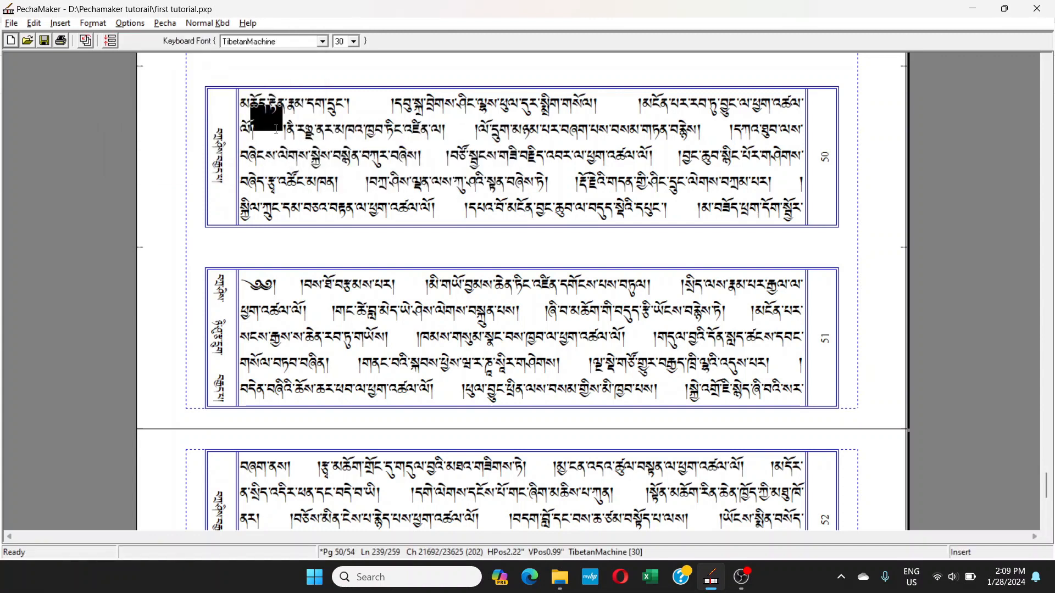
- Enable Rinchen Pung Shad Conversion again and place the cursor at the start of page 50's second line
click(129, 23)
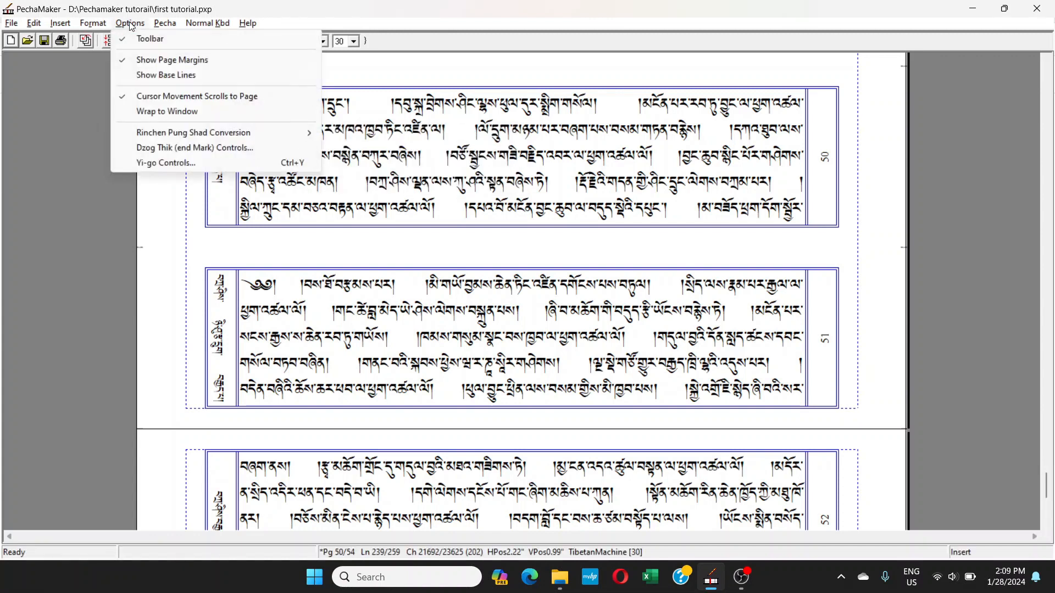
mouse_move(279, 133)
click(357, 132)
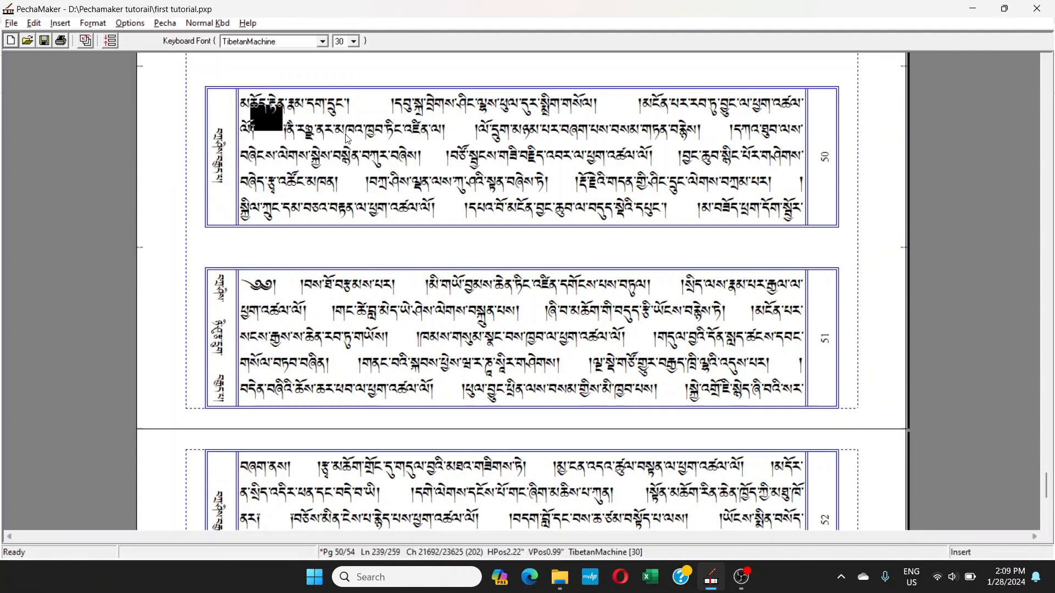
click(245, 133)
- Enable Shad Conversion after Yi-go with Shad and check the shads on pages 47 to 50
click(130, 24)
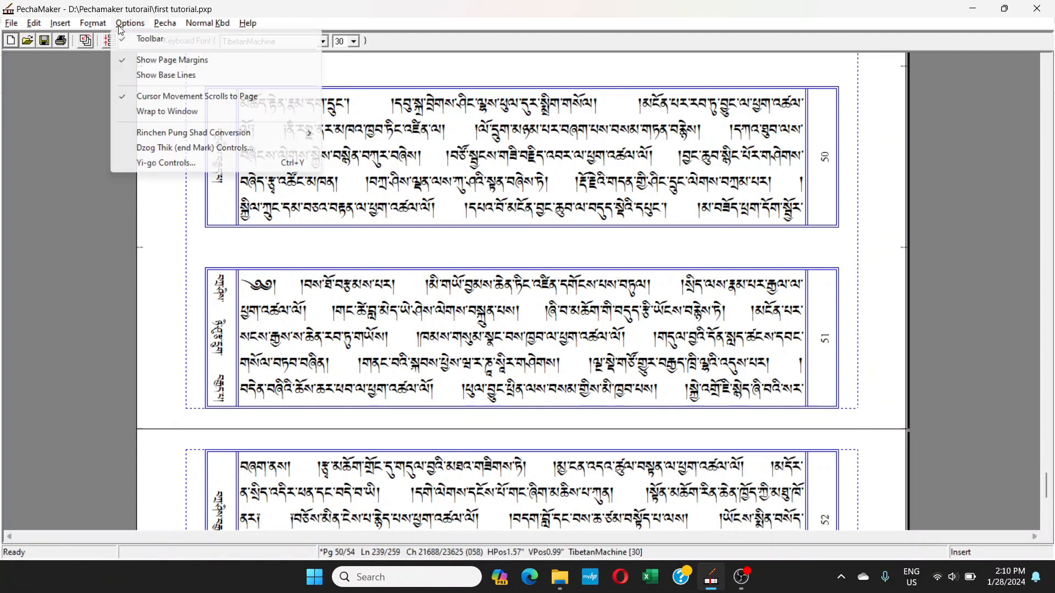
mouse_move(296, 133)
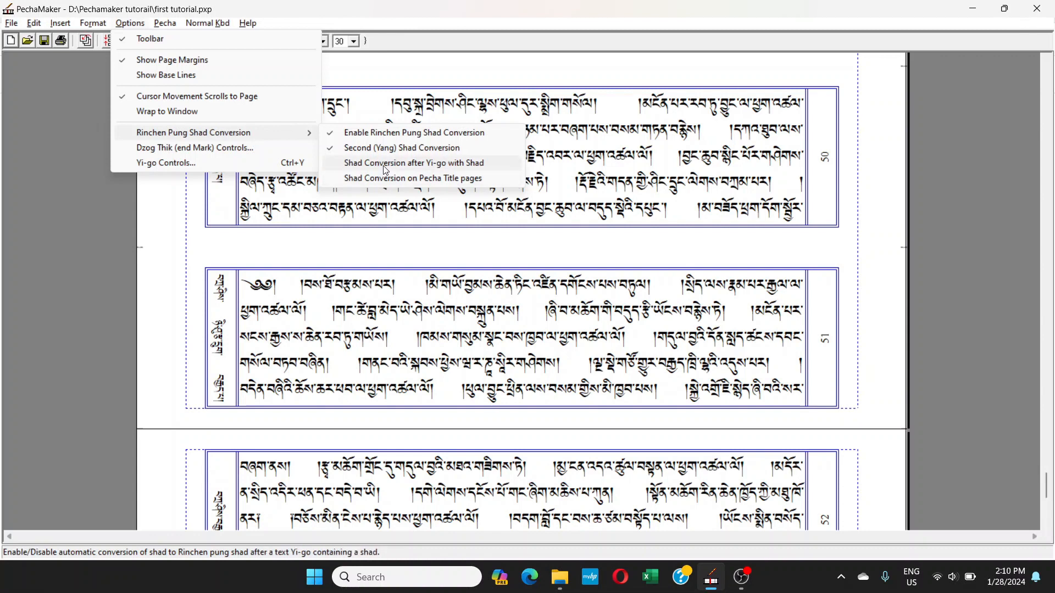
click(347, 163)
scroll(285, 250, up, 5)
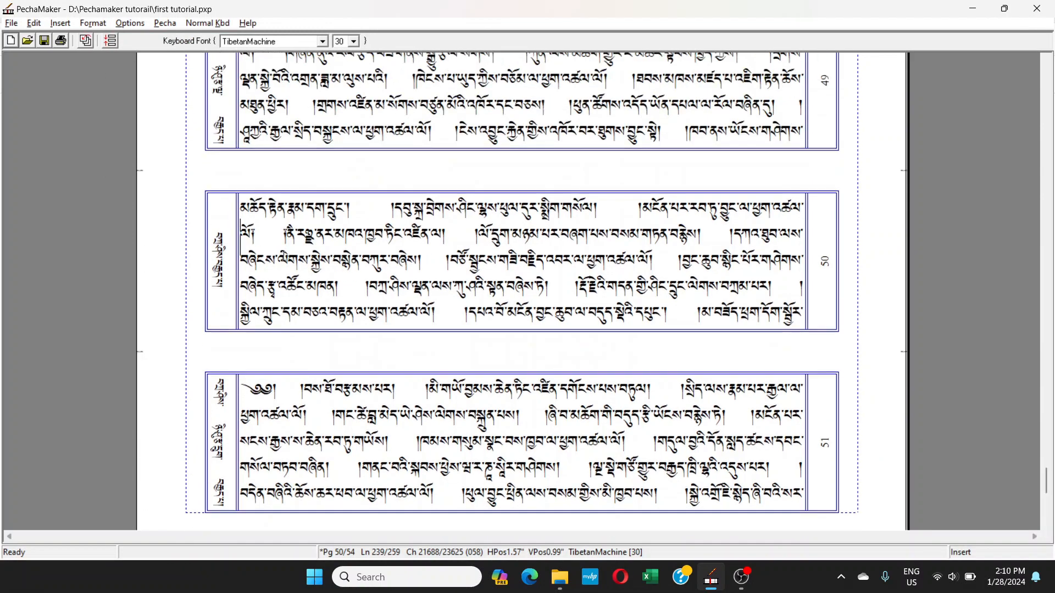
scroll(284, 256, up, 5)
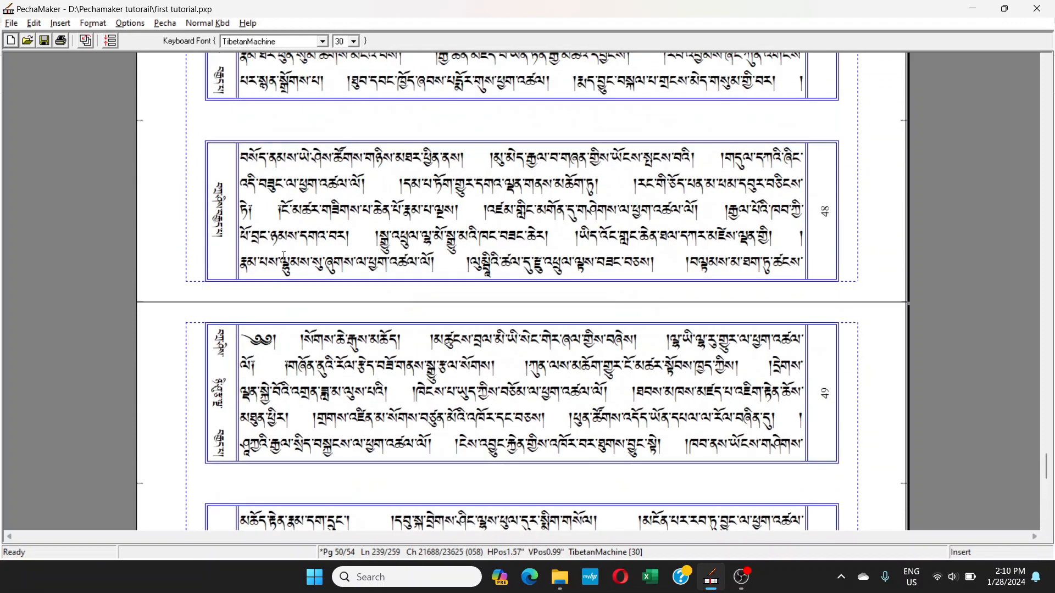
scroll(284, 256, up, 2)
scroll(283, 256, up, 1)
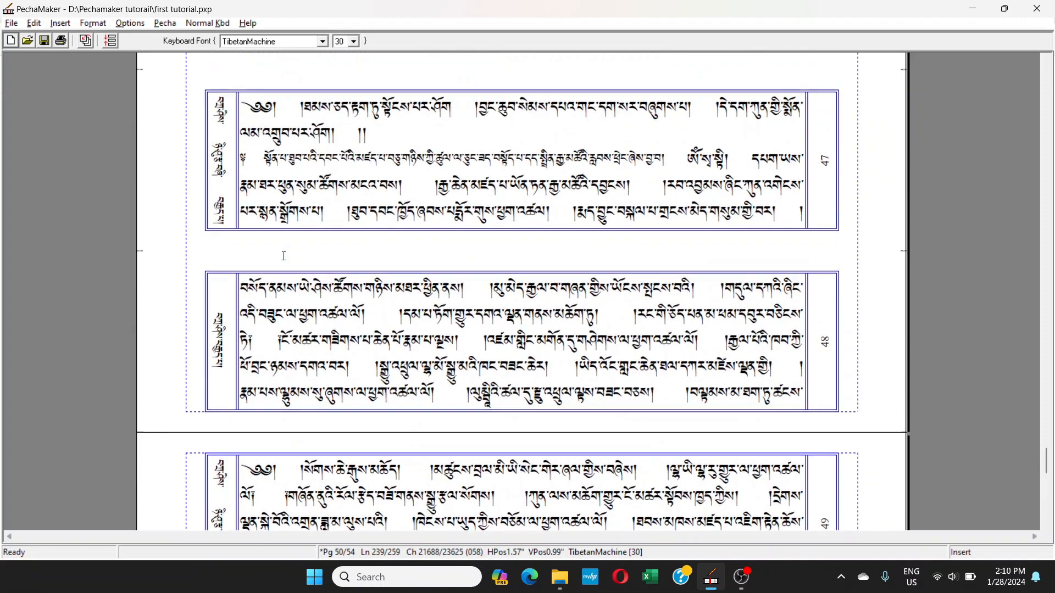
scroll(307, 236, down, 5)
scroll(335, 213, down, 1)
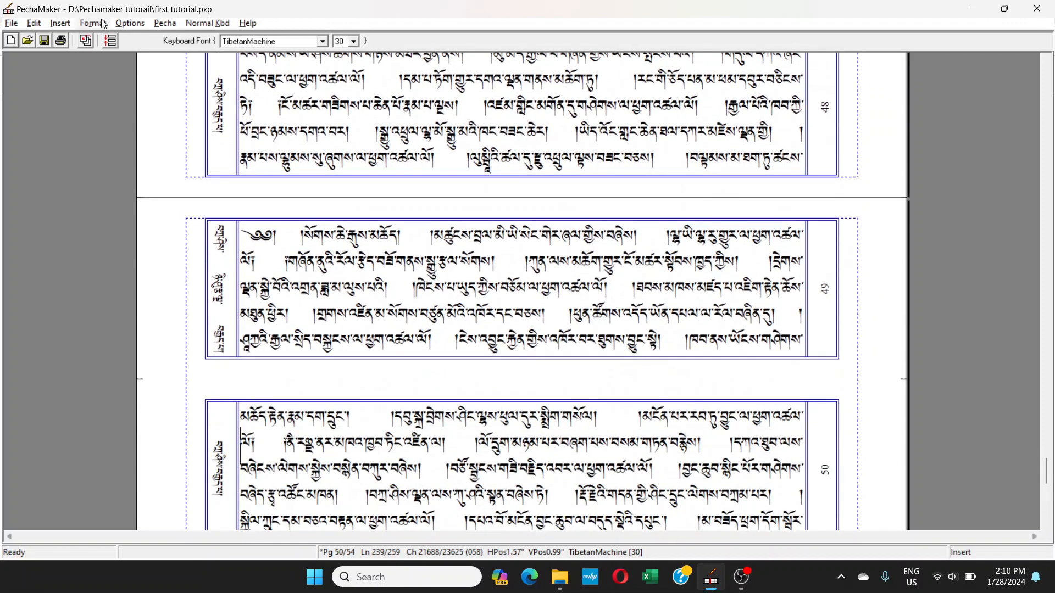
- Check which Rinchen Pung Shad Conversion options are enabled
click(130, 22)
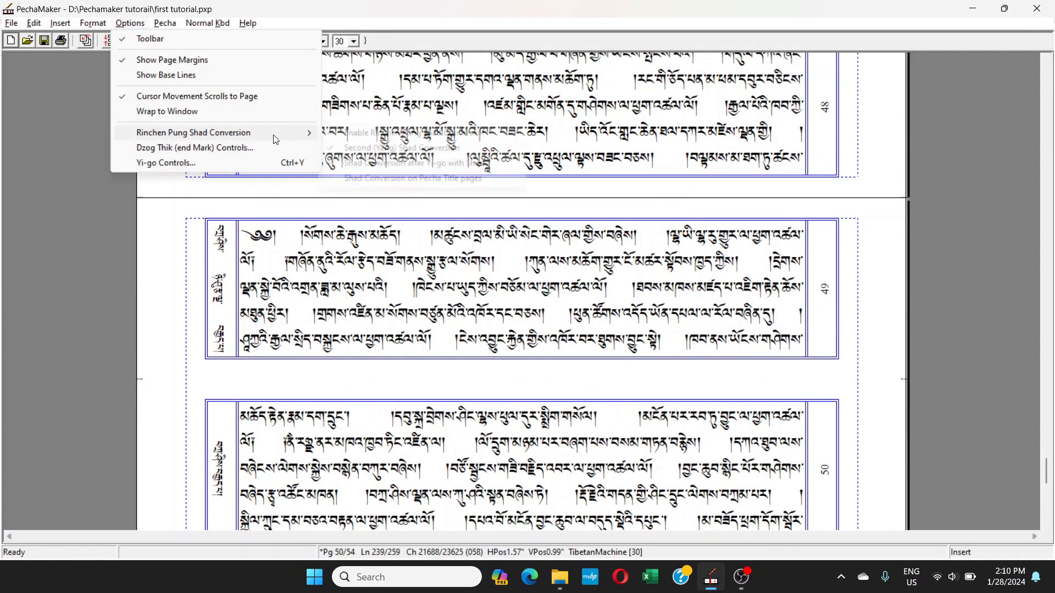
mouse_move(259, 133)
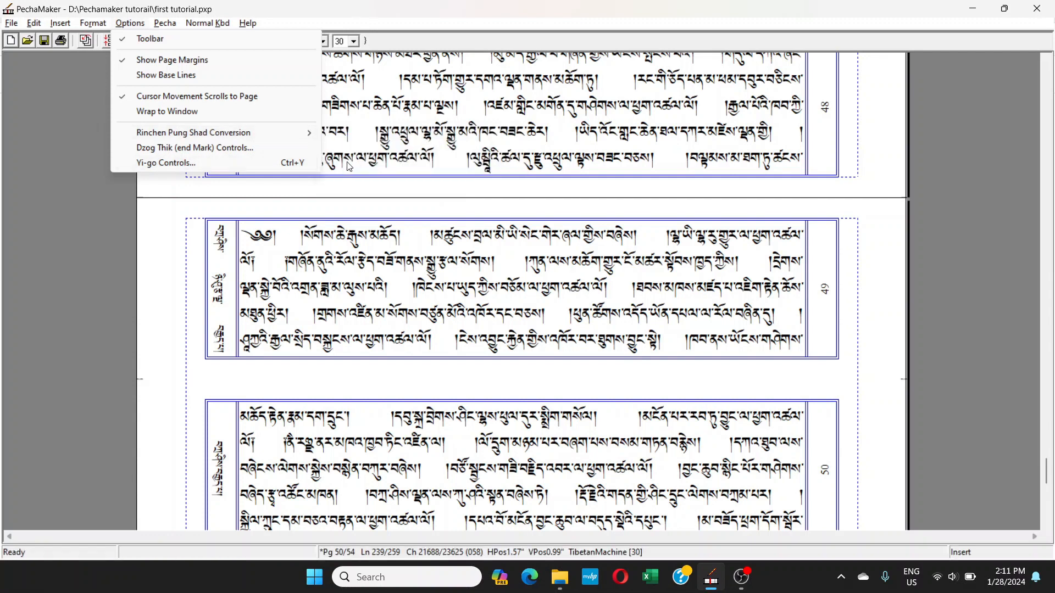
mouse_move(294, 134)
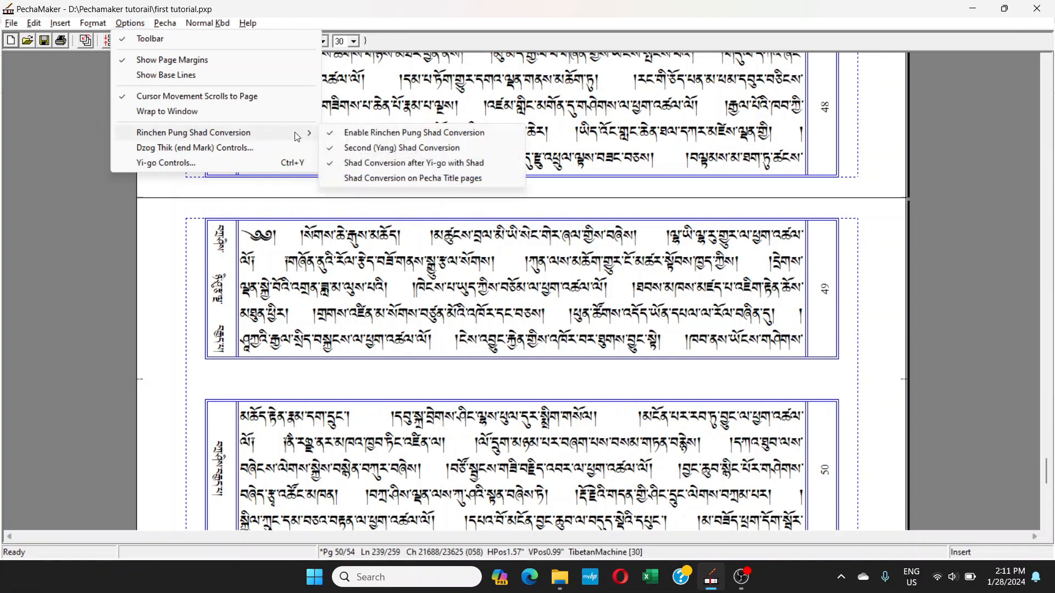
- Try inserting a shad after སོགས in the first line of page 49, and delete it again
click(336, 235)
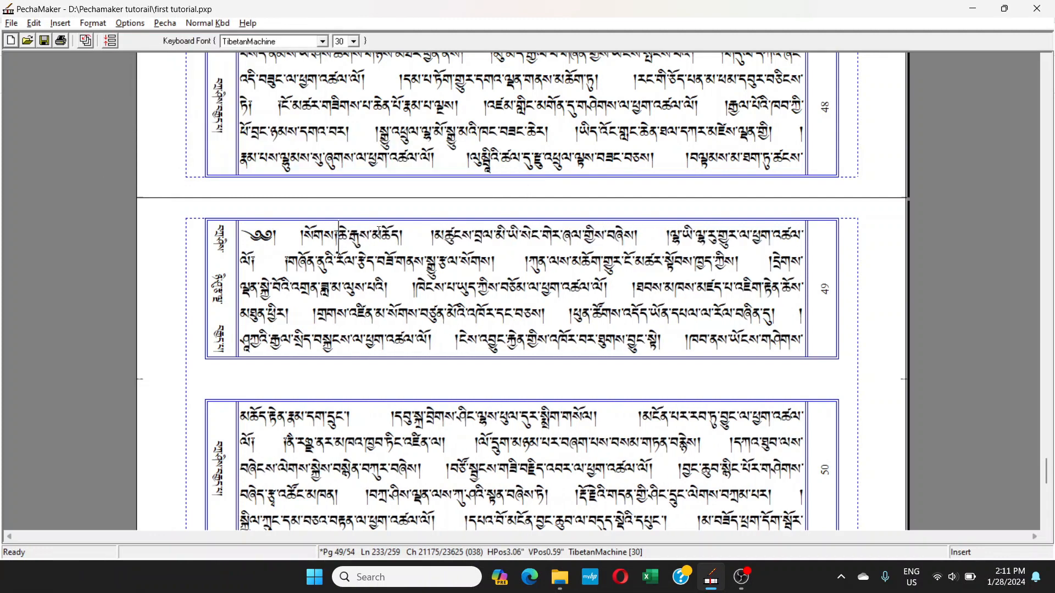
text(།)
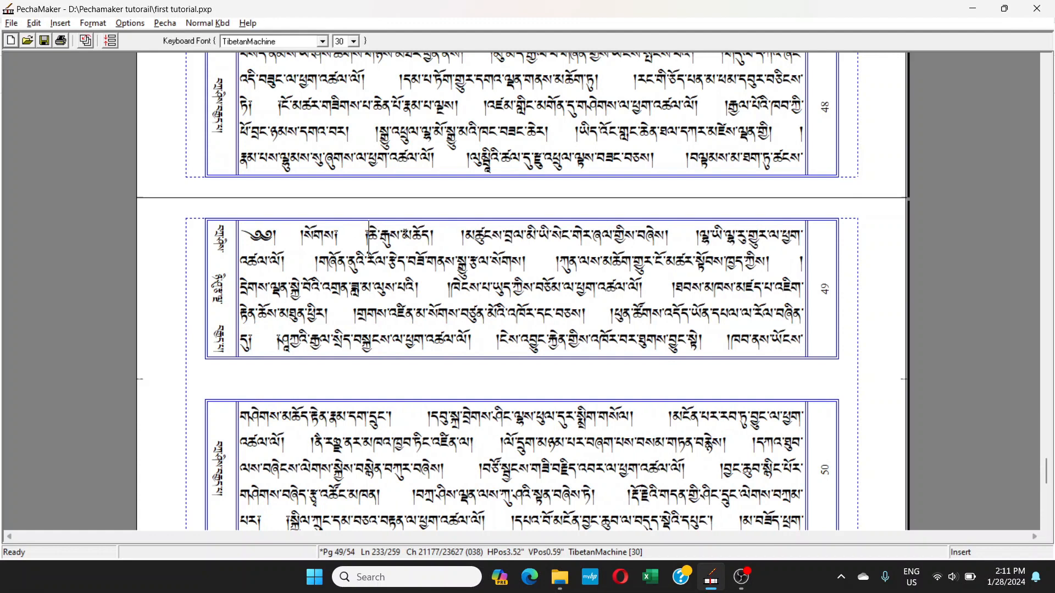
key(BackSpace)
key(BackSpace)
key(BackSpace)
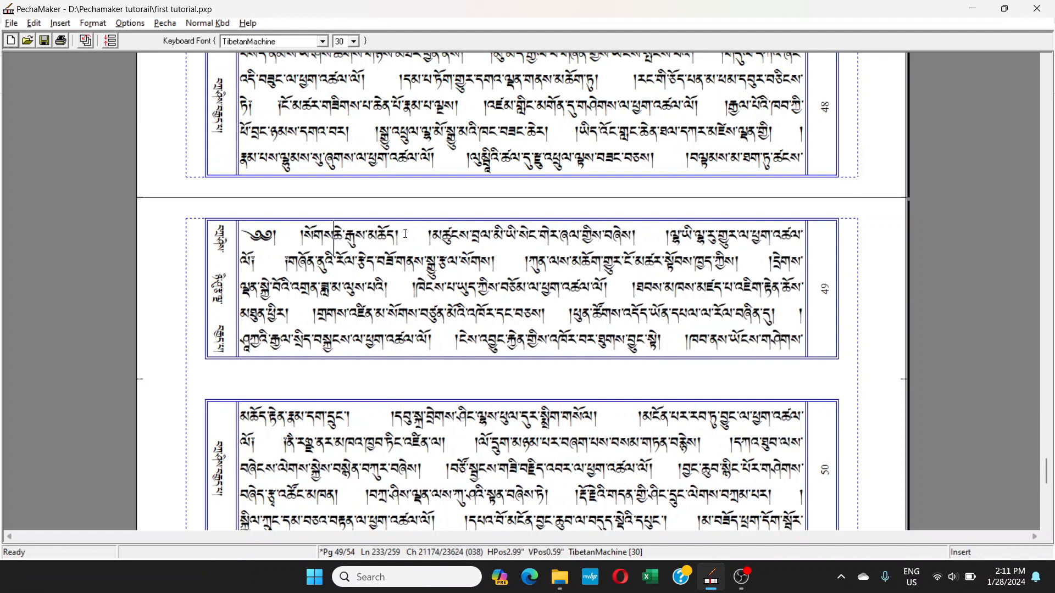
- Disable Shad Conversion after Yi-go with Shad in the Rinchen Pung Shad Conversion options
click(130, 23)
mouse_move(201, 134)
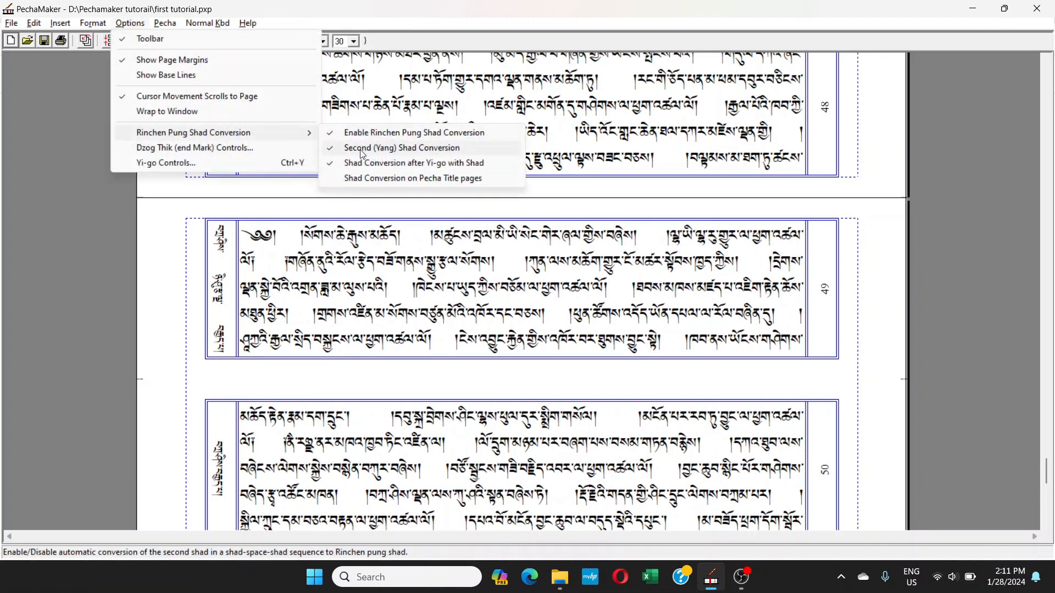
click(362, 167)
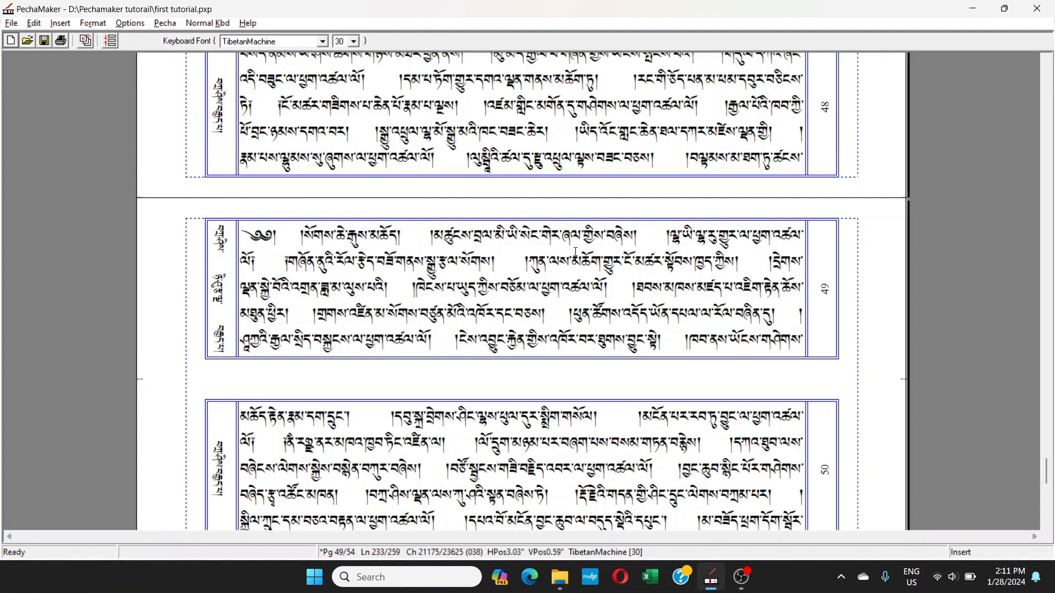
- Try entering two shads separated by a space after སོགས in the first line of page 49, and undo the entry
key(BackSpace)
text(། །)
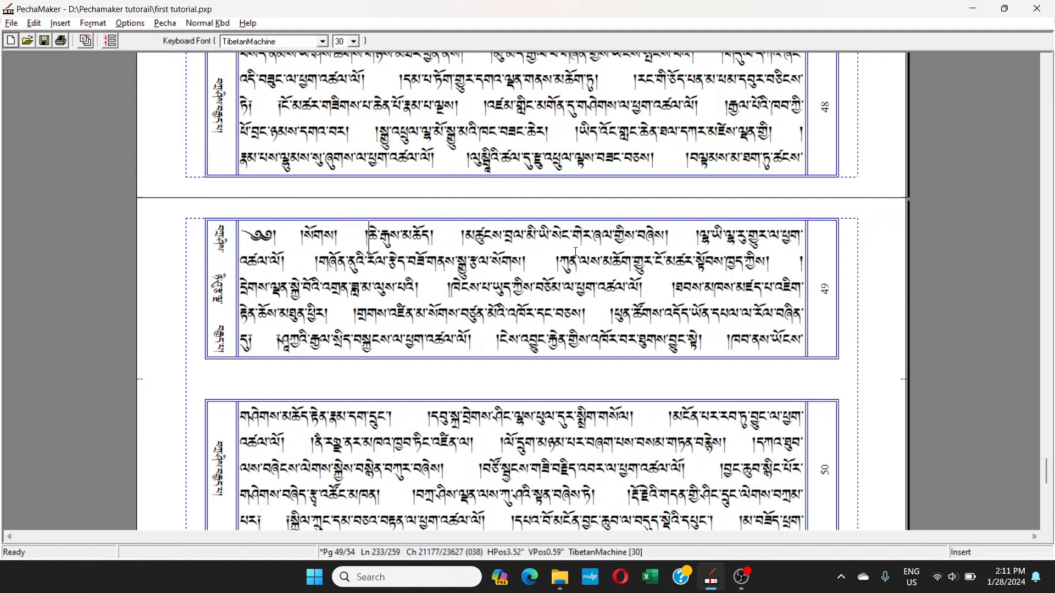
key(ctrl+z)
key(ctrl+z)
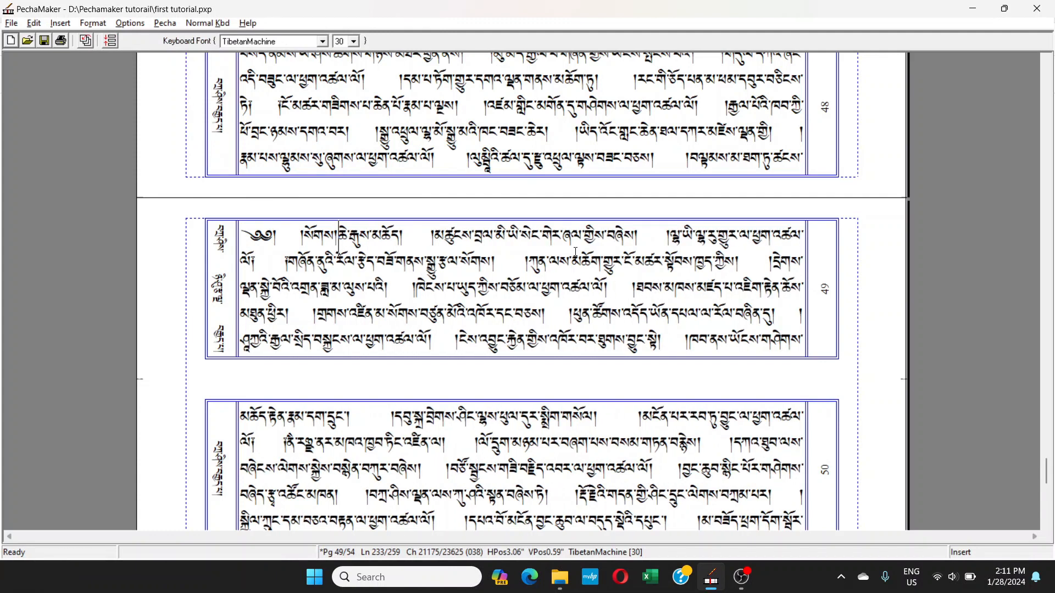
click(130, 23)
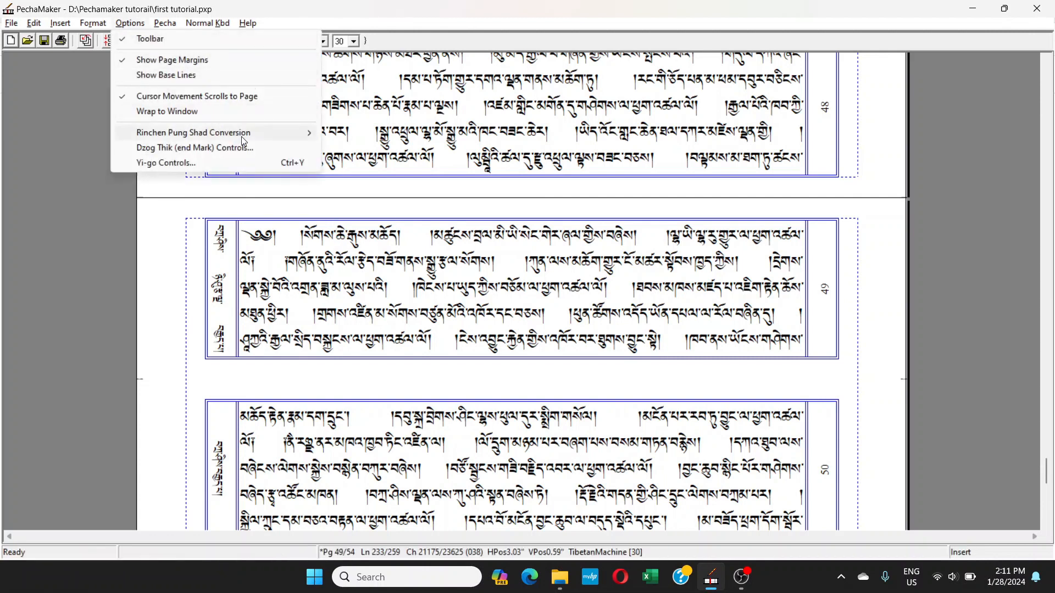
mouse_move(267, 137)
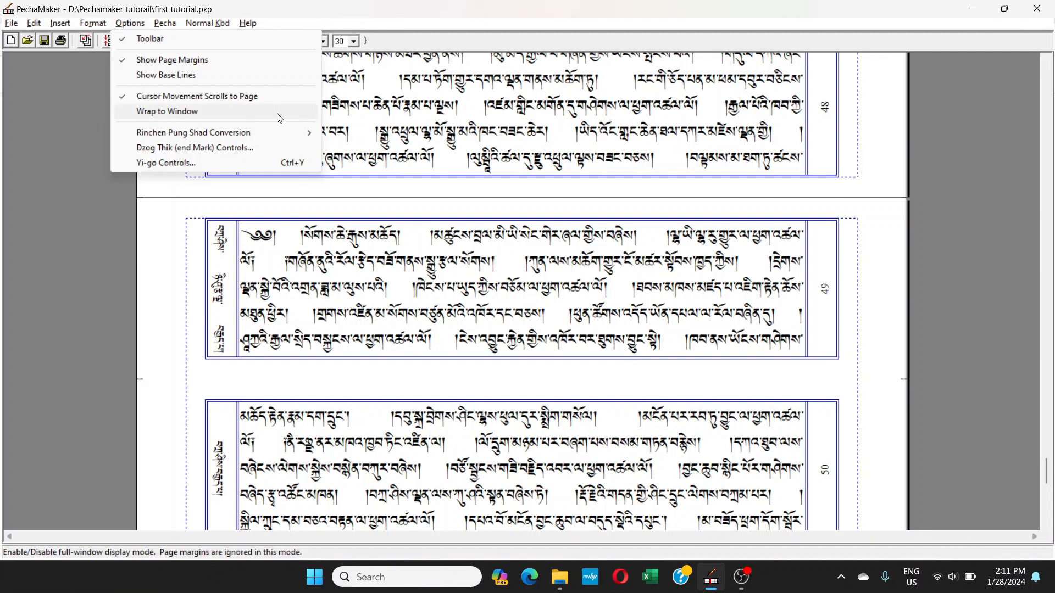
click(408, 131)
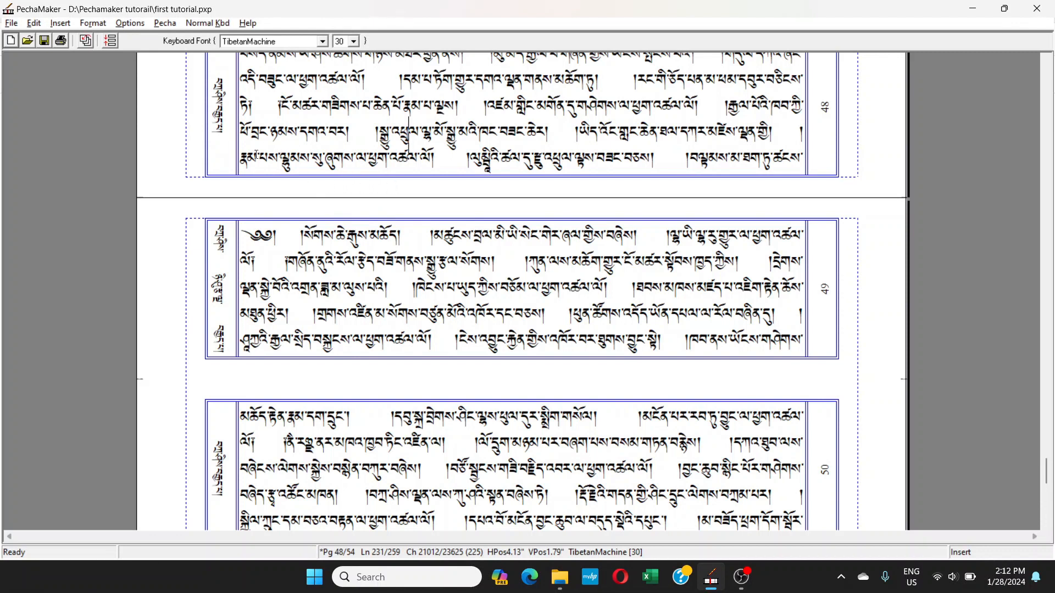
- Save the current pecha document, first tutorial.pxp
click(12, 25)
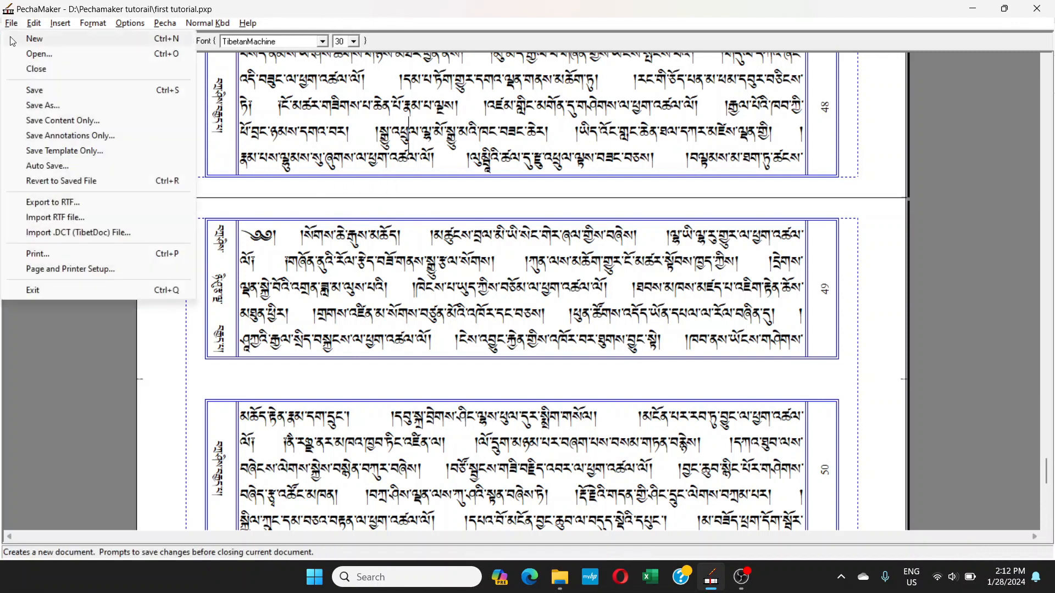
click(75, 97)
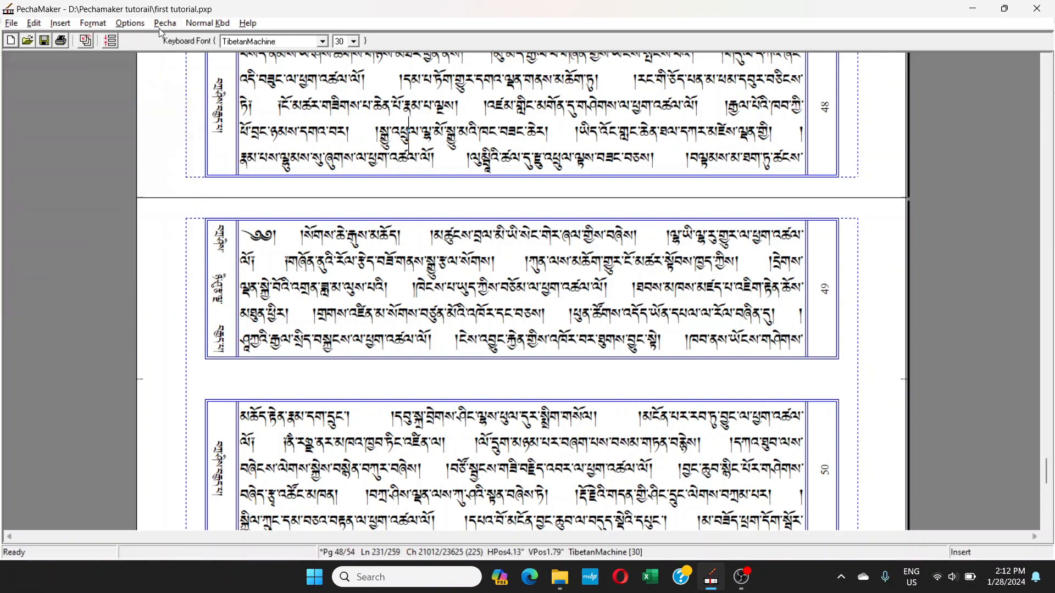
click(165, 23)
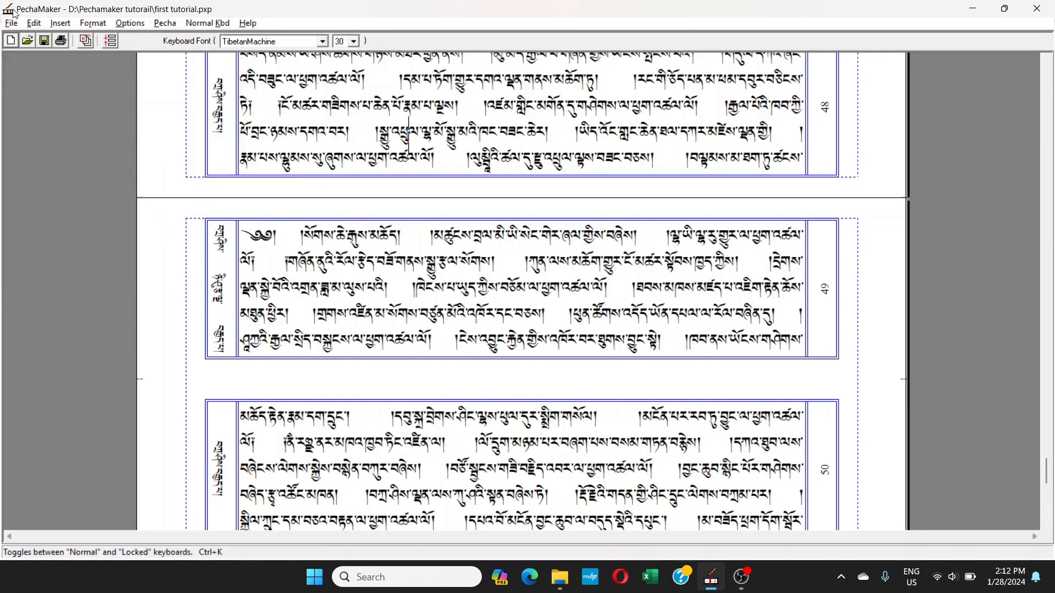
click(34, 23)
click(433, 258)
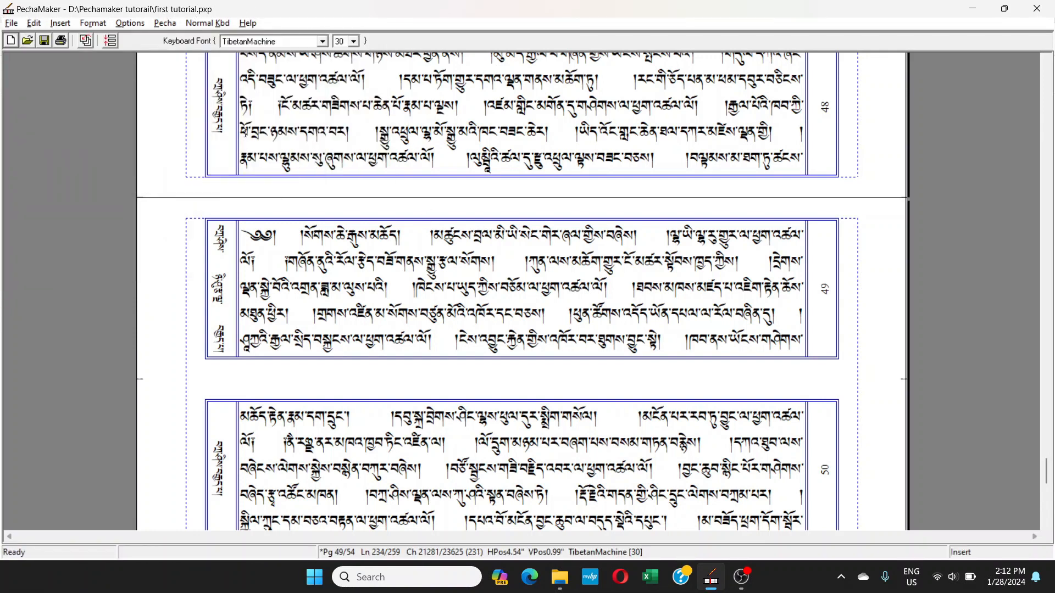
click(345, 117)
click(496, 278)
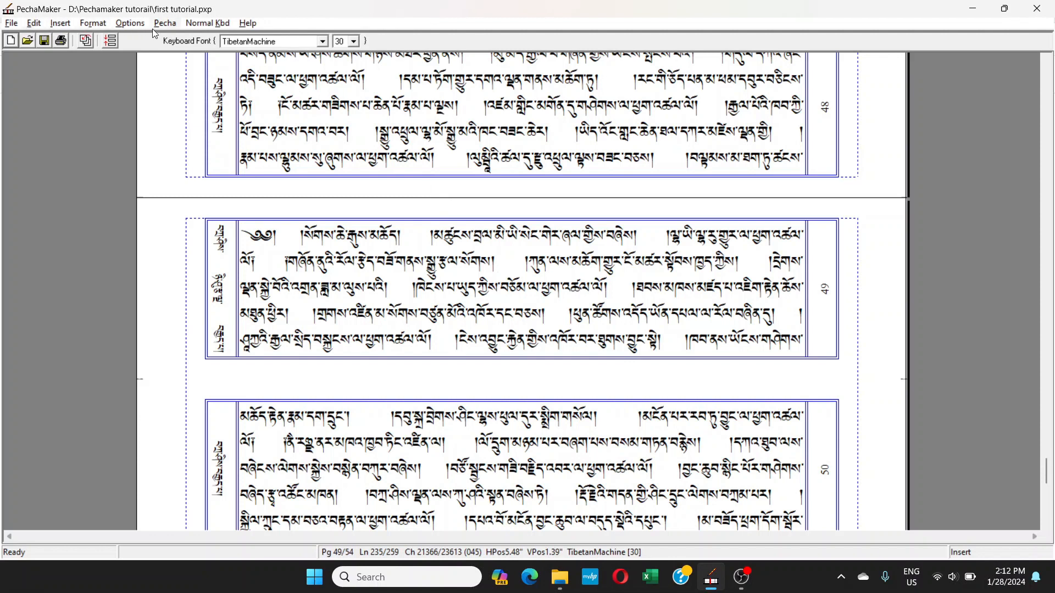
click(11, 22)
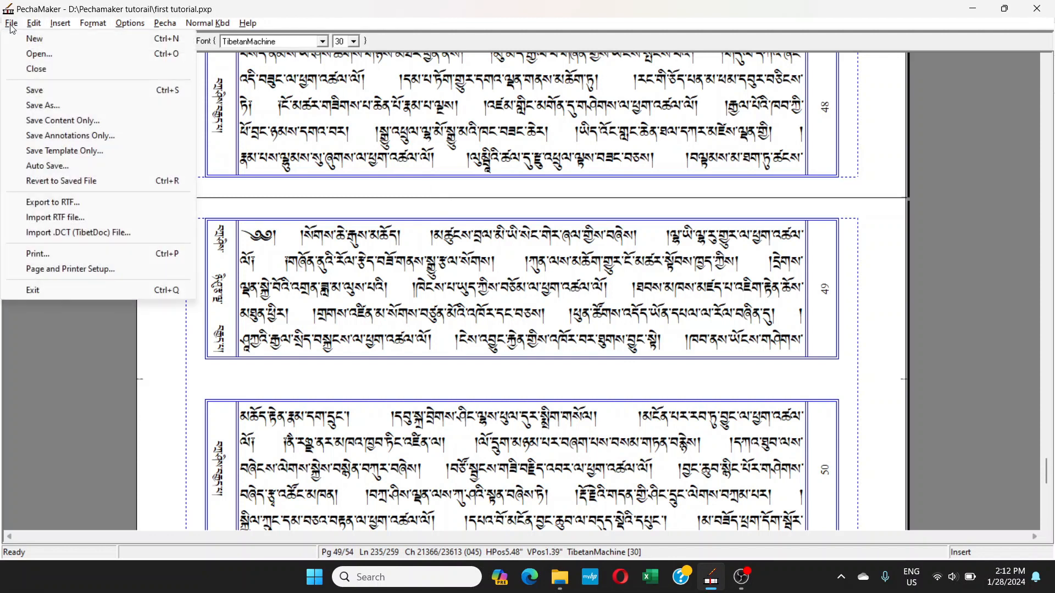
click(36, 92)
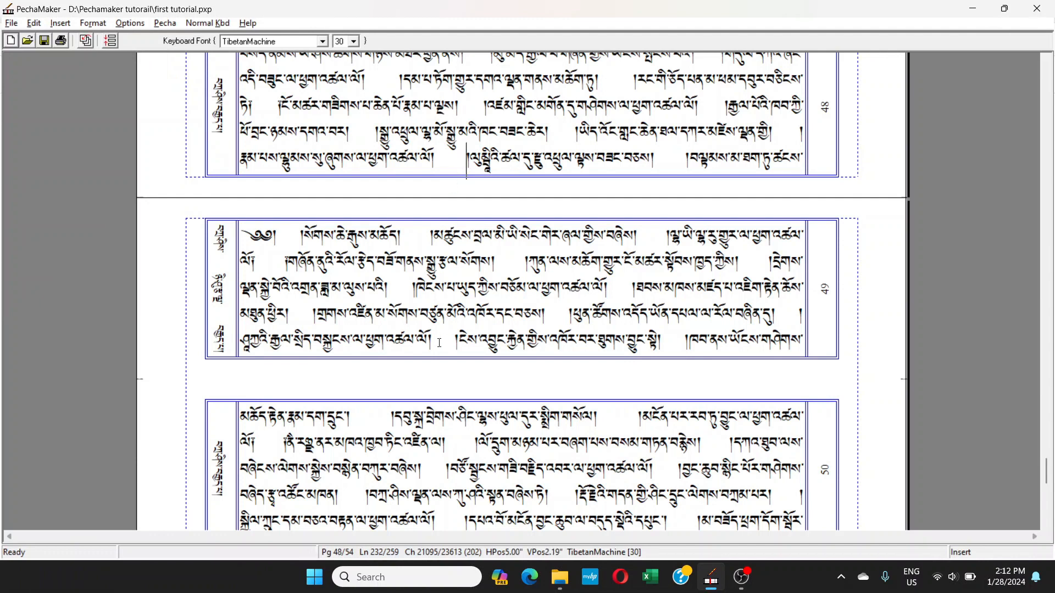
- Try to enable Wrap to Window, declining to disable Pecha mode
scroll(439, 342, up, 1)
scroll(439, 343, down, 1)
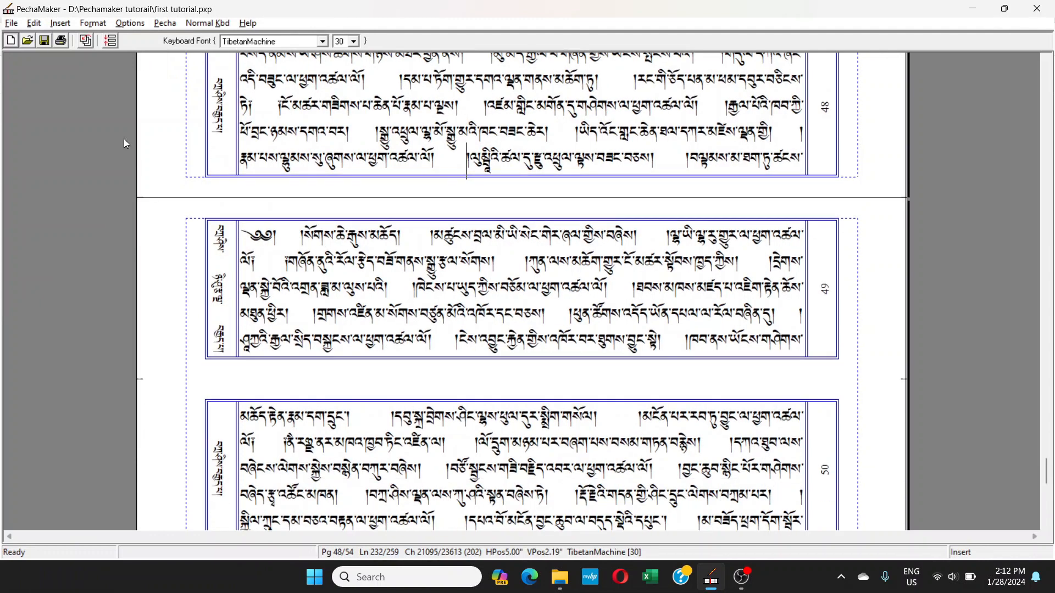
click(96, 24)
mouse_move(123, 29)
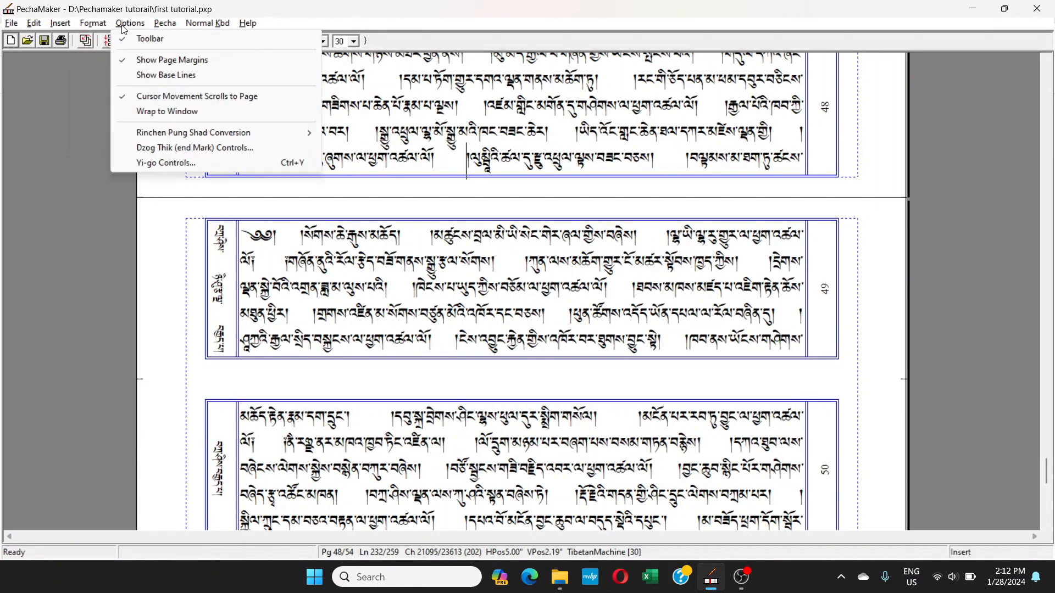
click(151, 112)
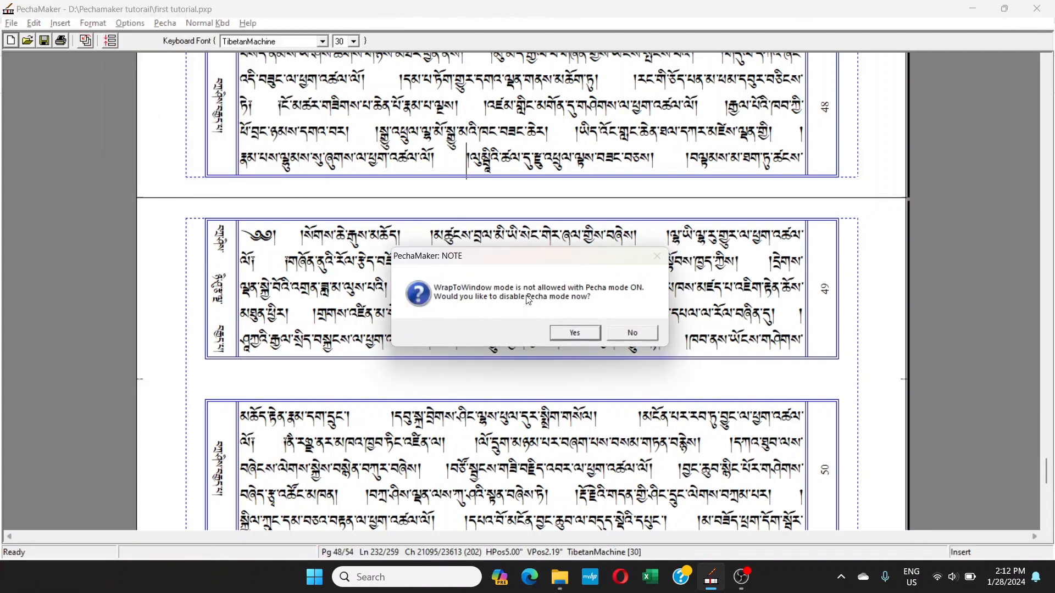
click(633, 333)
- Turn off Pecha Mode and look through the document in plain page layout
scroll(280, 154, up, 5)
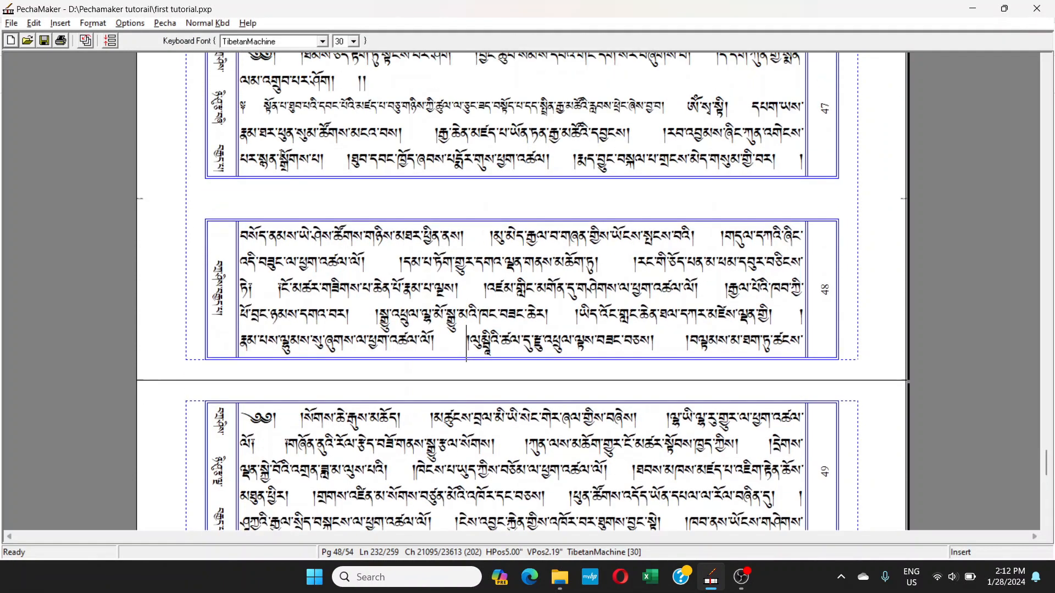
click(165, 23)
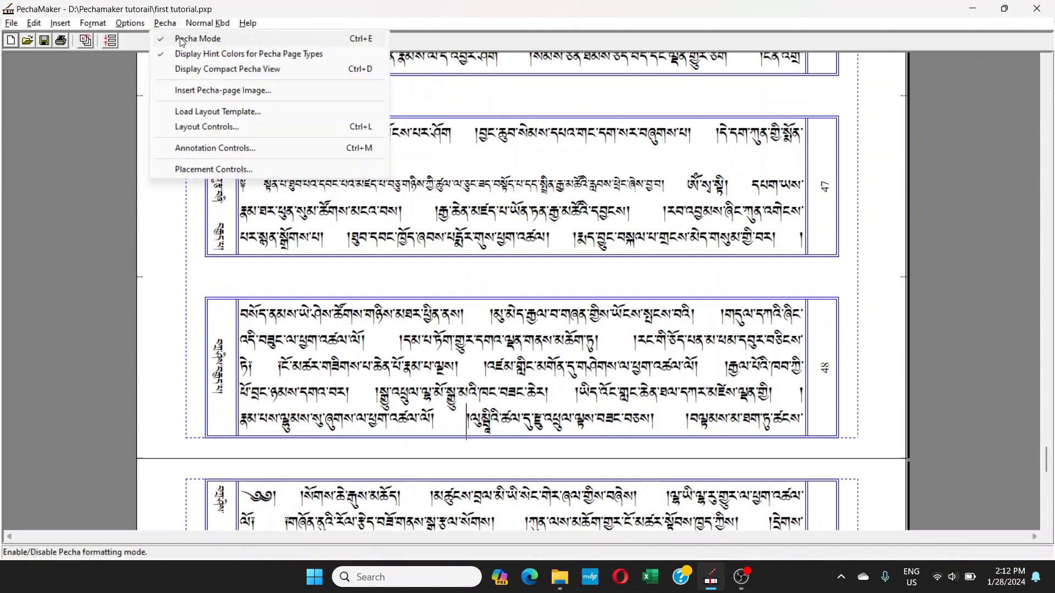
click(184, 37)
scroll(310, 225, up, 10)
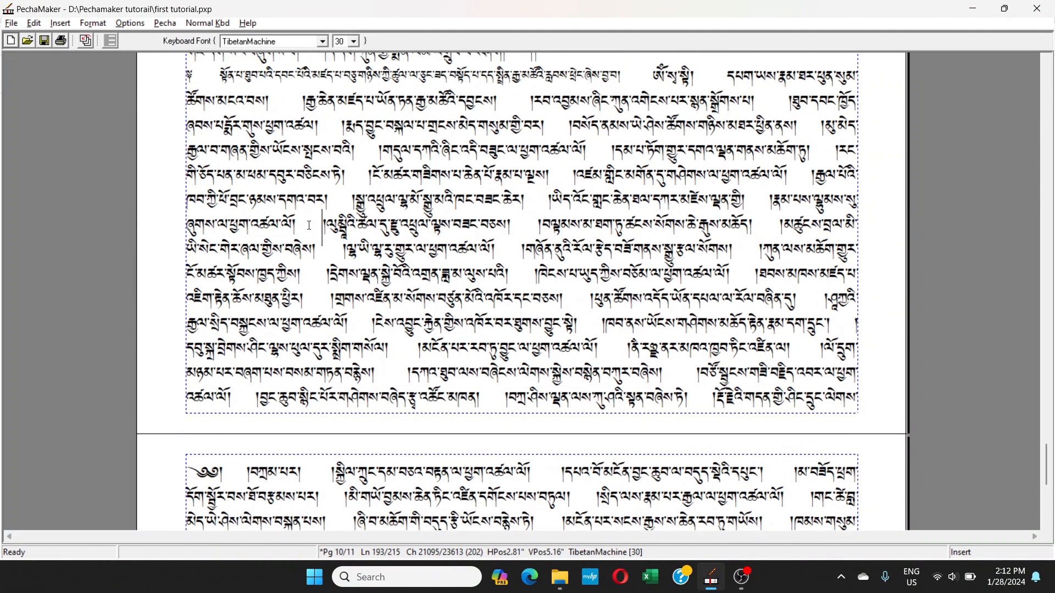
scroll(309, 226, up, 5)
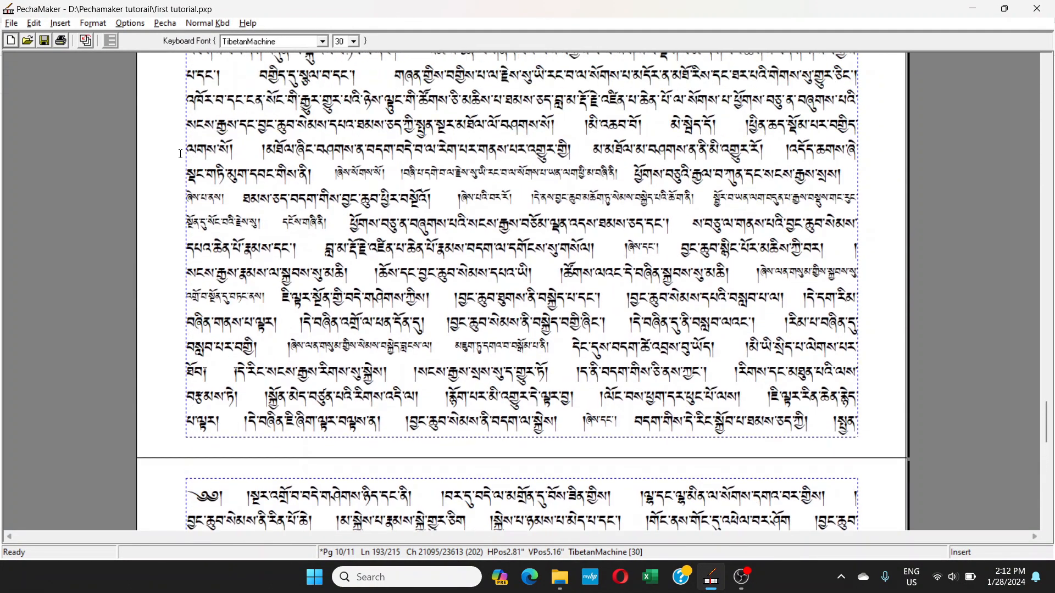
- Enable Wrap to Window and review the full-width text from the beginning of the document
click(121, 25)
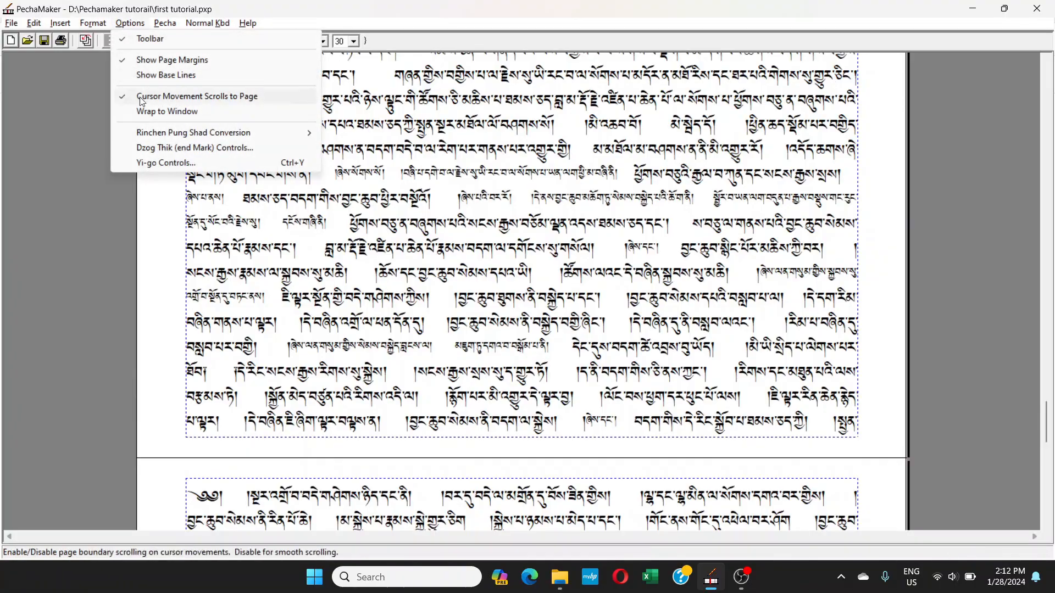
click(154, 114)
scroll(795, 392, up, 5)
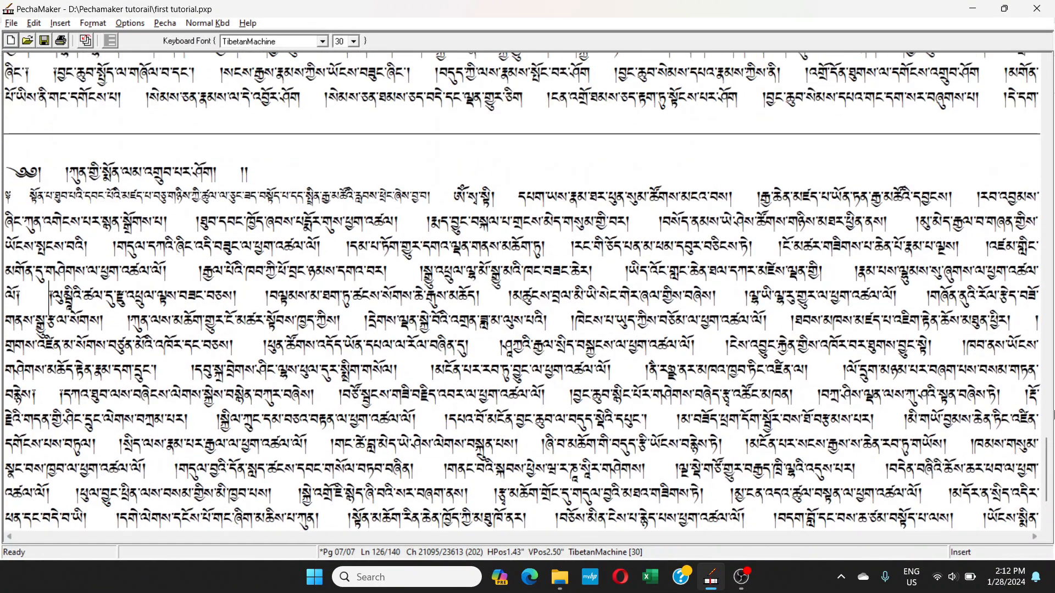
drag(1048, 463, 1047, 82)
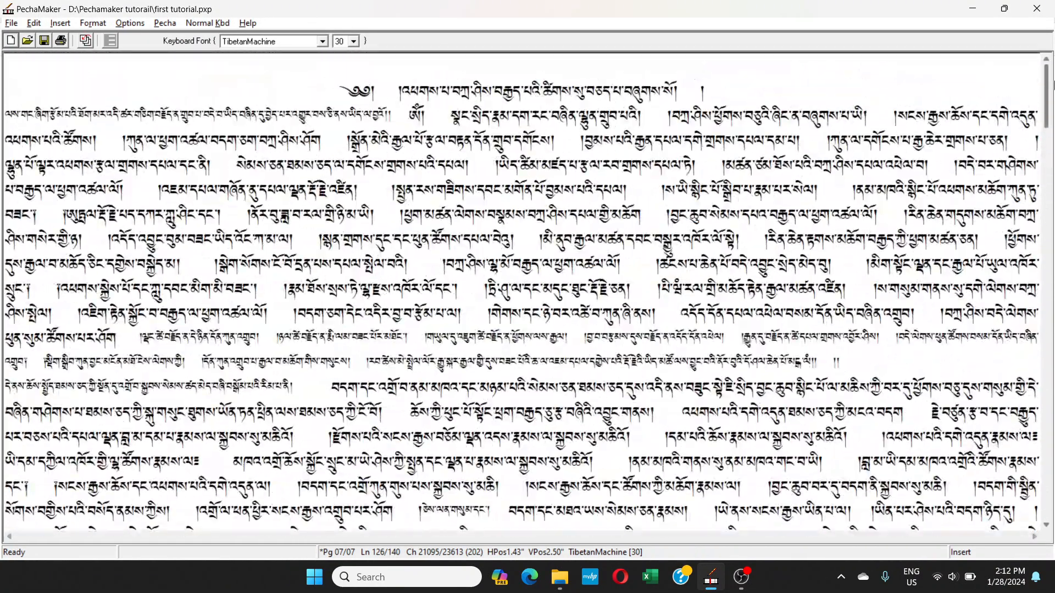
scroll(129, 296, down, 2)
scroll(130, 300, down, 3)
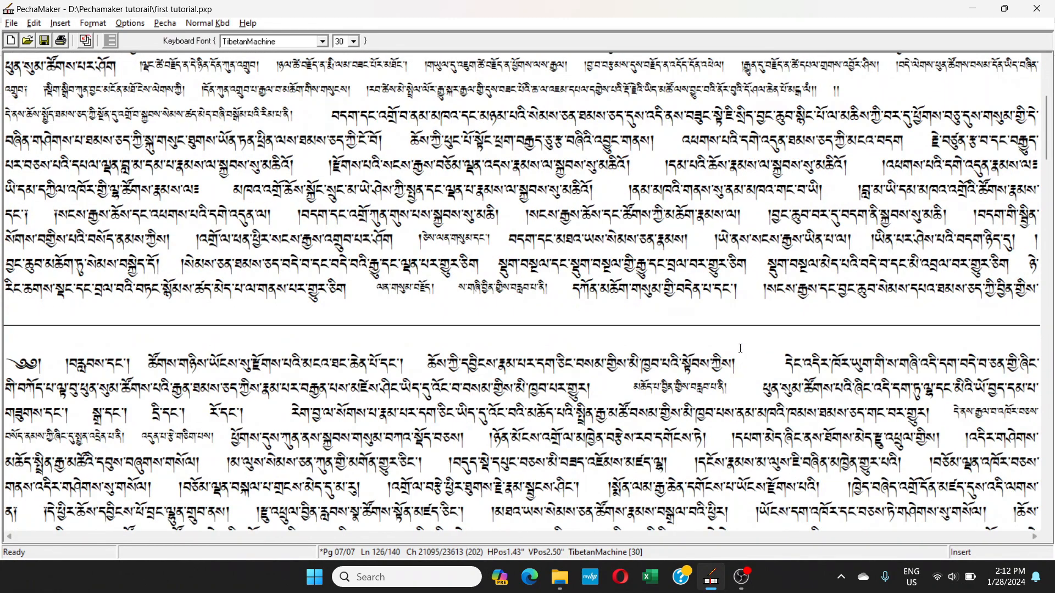
scroll(507, 320, up, 5)
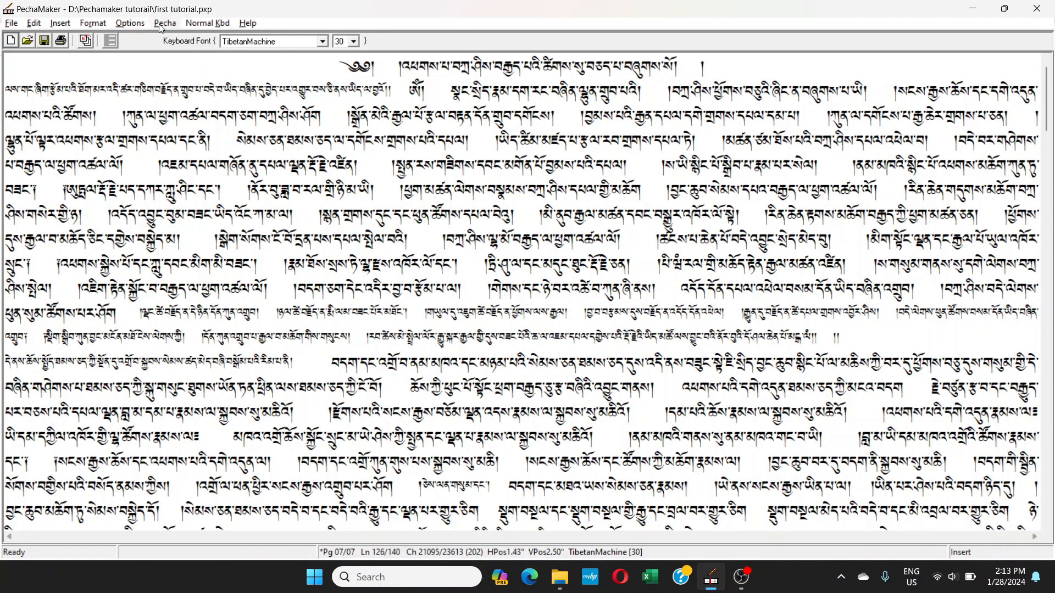
- Disable Wrap to Window and turn Pecha Mode back on
click(92, 24)
mouse_move(130, 24)
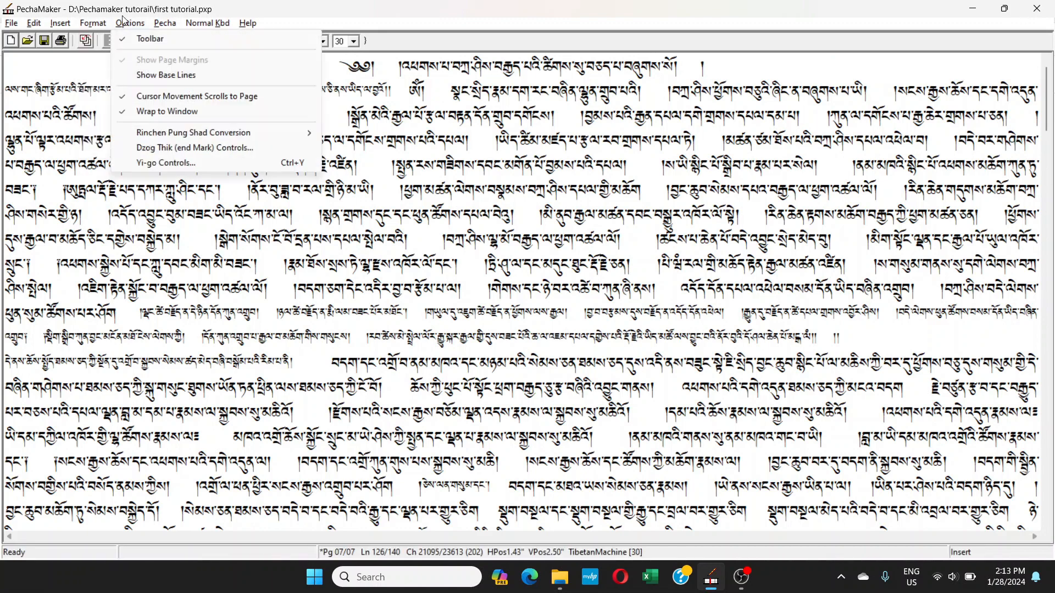
click(139, 113)
click(165, 23)
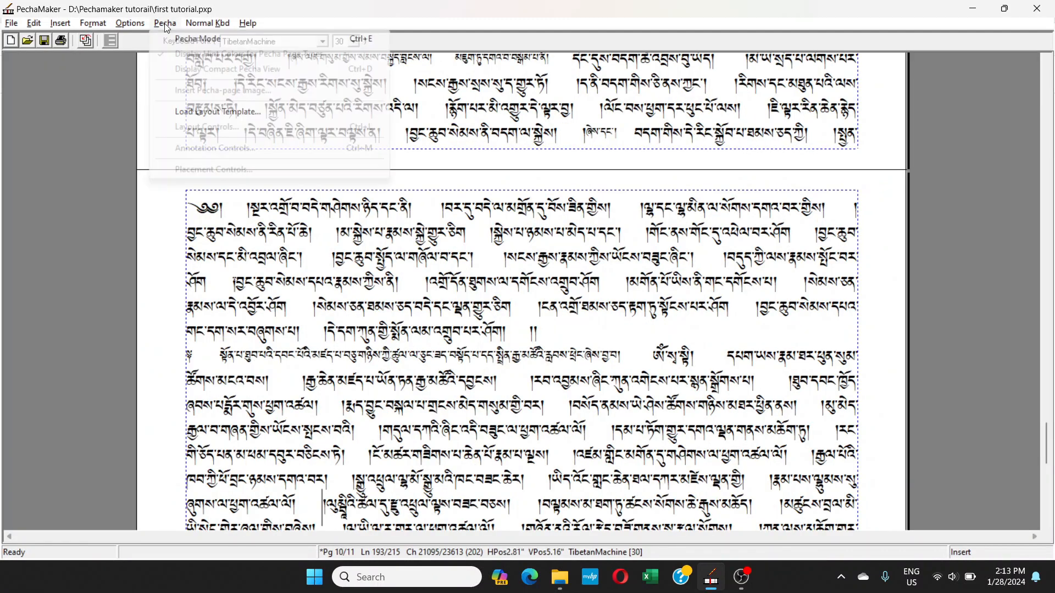
click(180, 42)
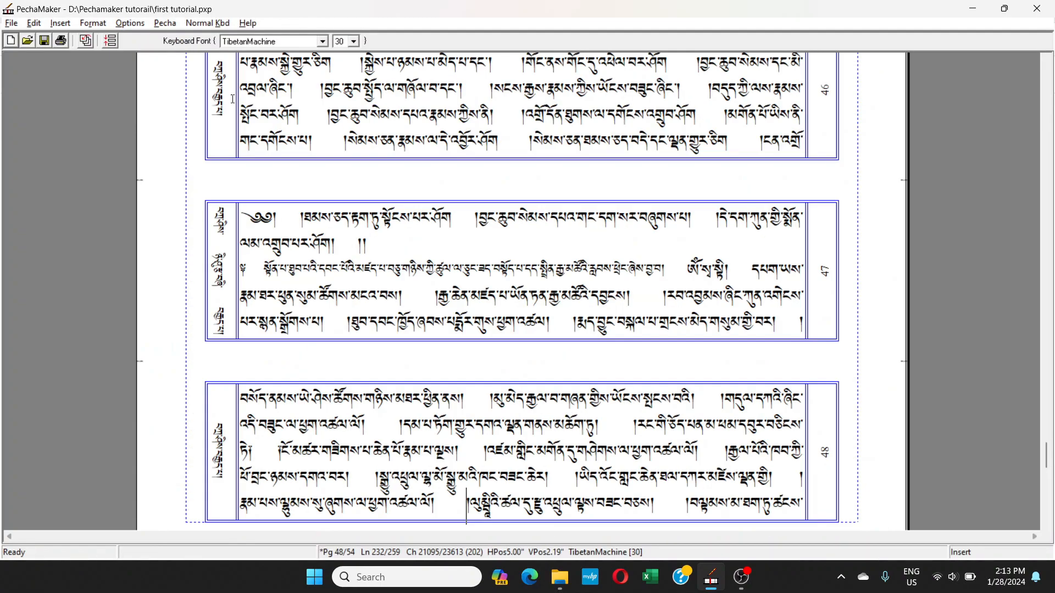
- Enable Display Compact Pecha View and check the spacing between pages 45 to 48
scroll(616, 272, up, 5)
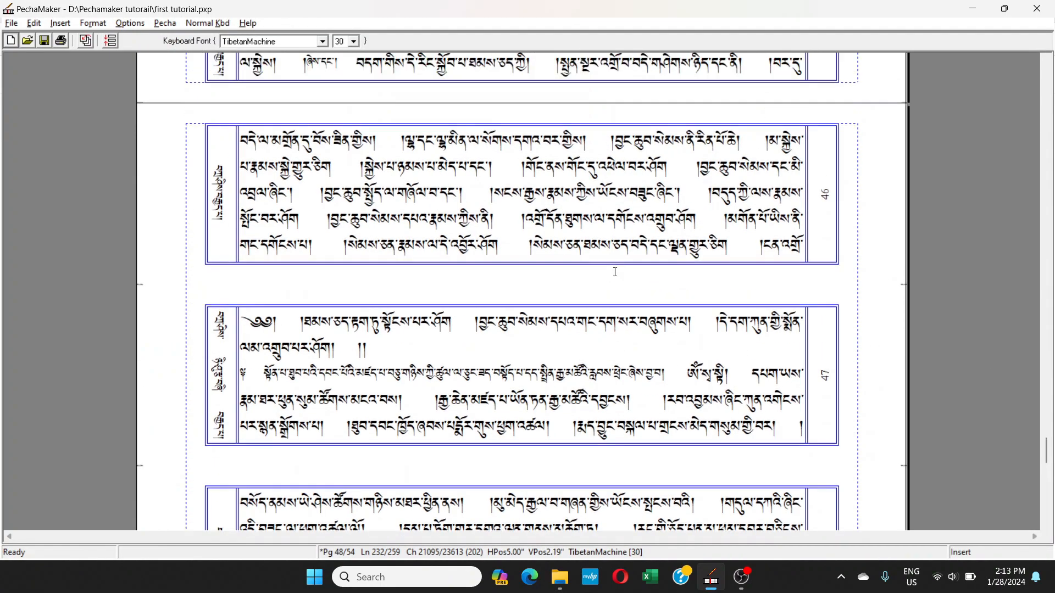
drag(1049, 432, 1045, 104)
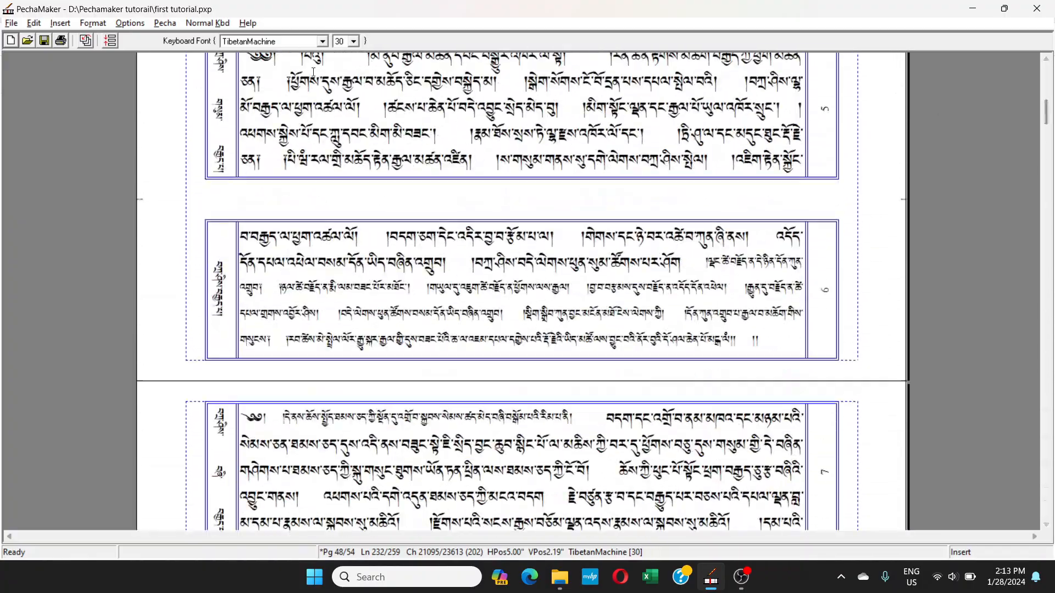
click(165, 25)
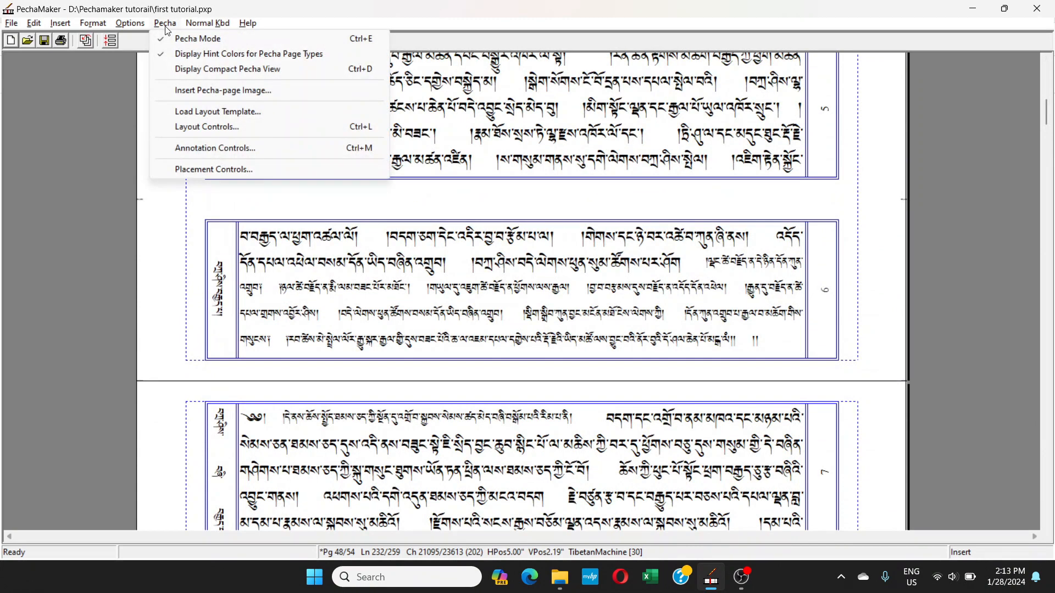
click(188, 70)
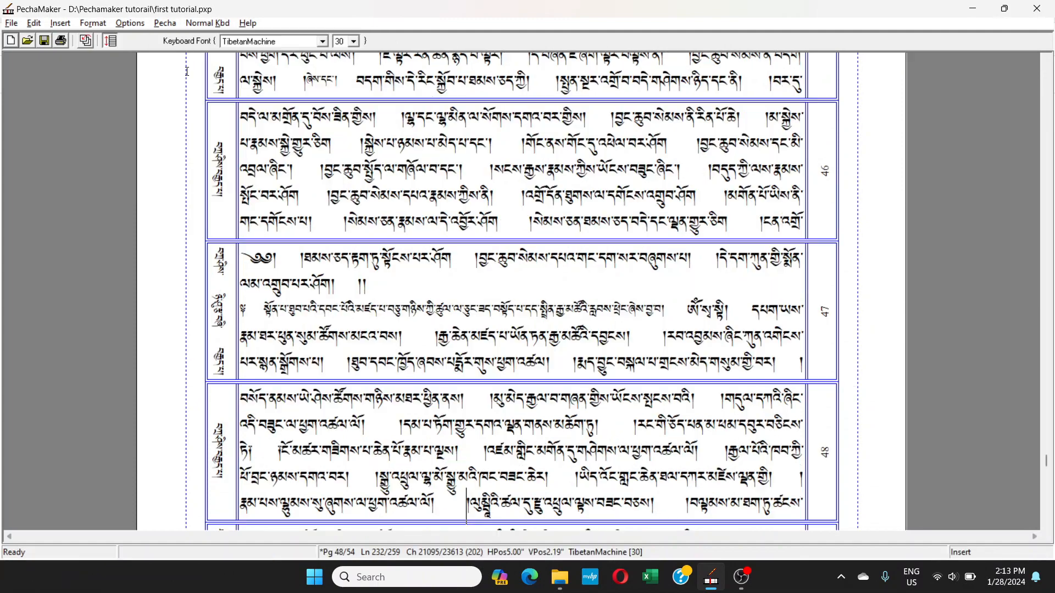
scroll(561, 328, up, 3)
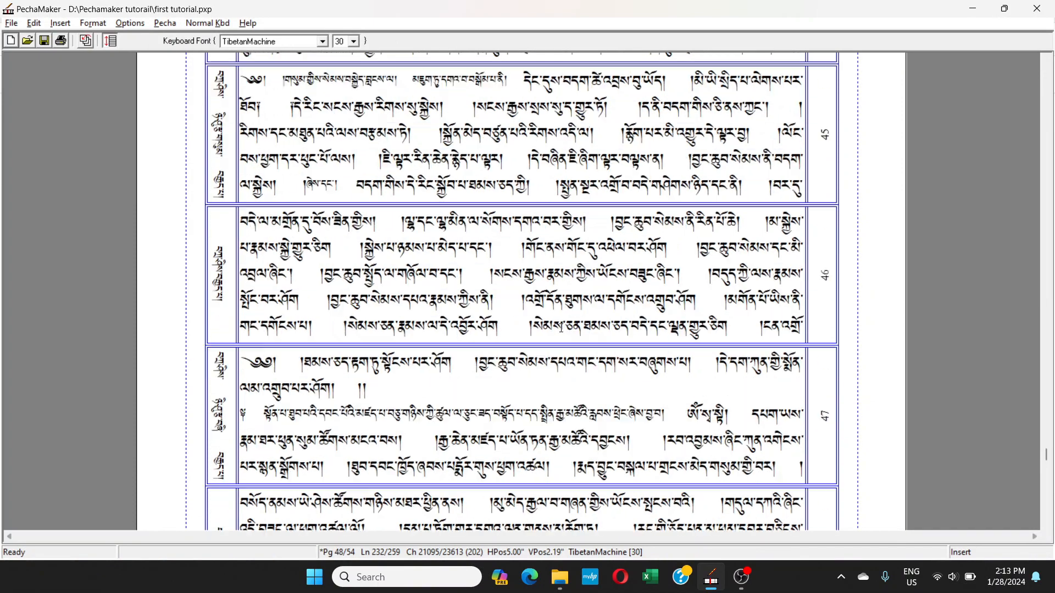
scroll(561, 328, up, 2)
- Compare the page spacing on pages 41 to 45 in compact view and turn off Display Compact Pecha View
click(166, 24)
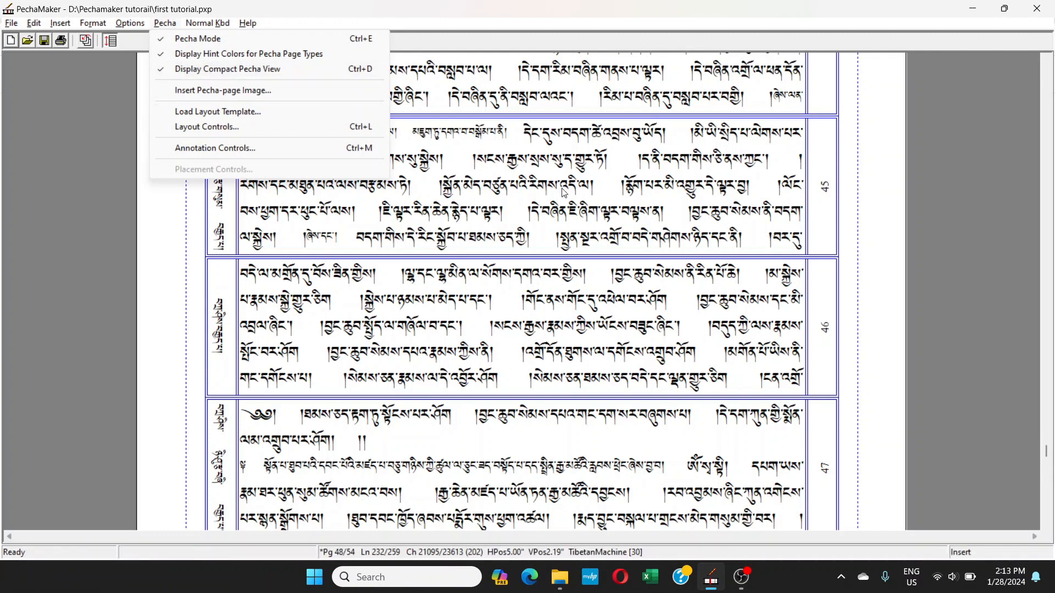
click(183, 71)
scroll(413, 196, up, 7)
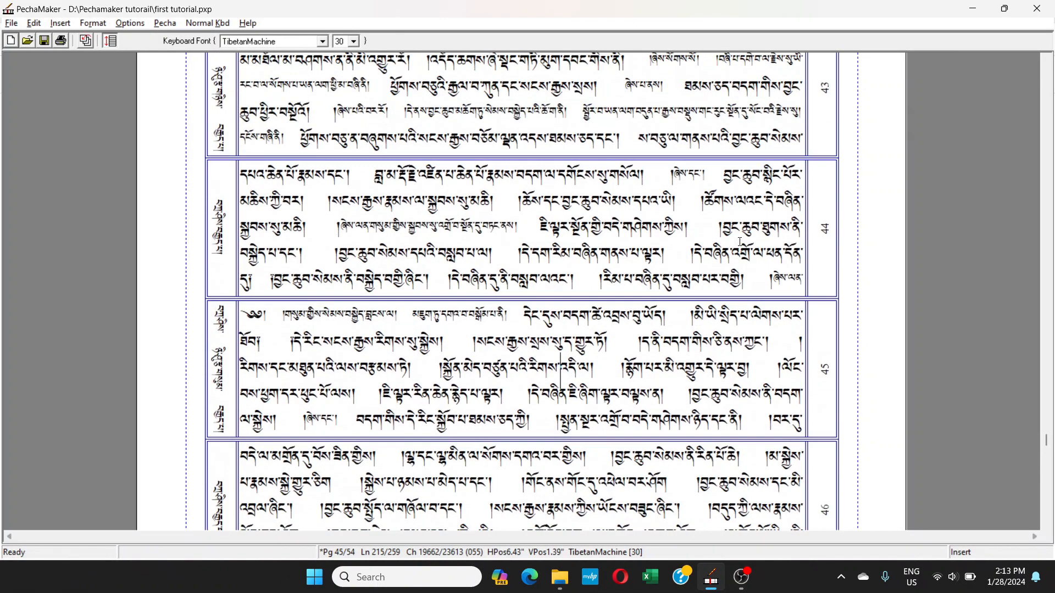
scroll(412, 196, up, 3)
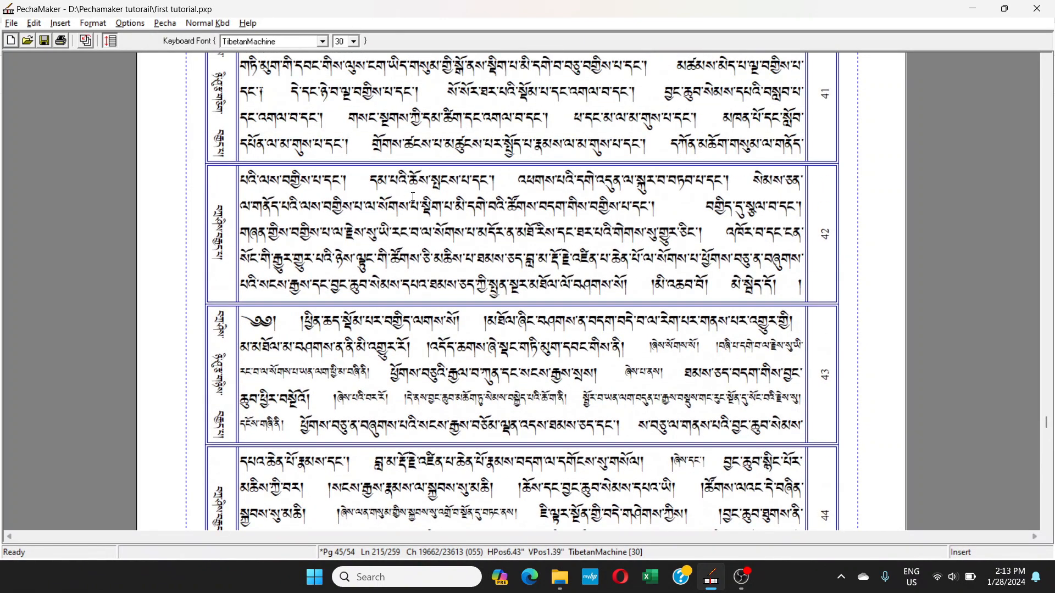
scroll(412, 196, down, 6)
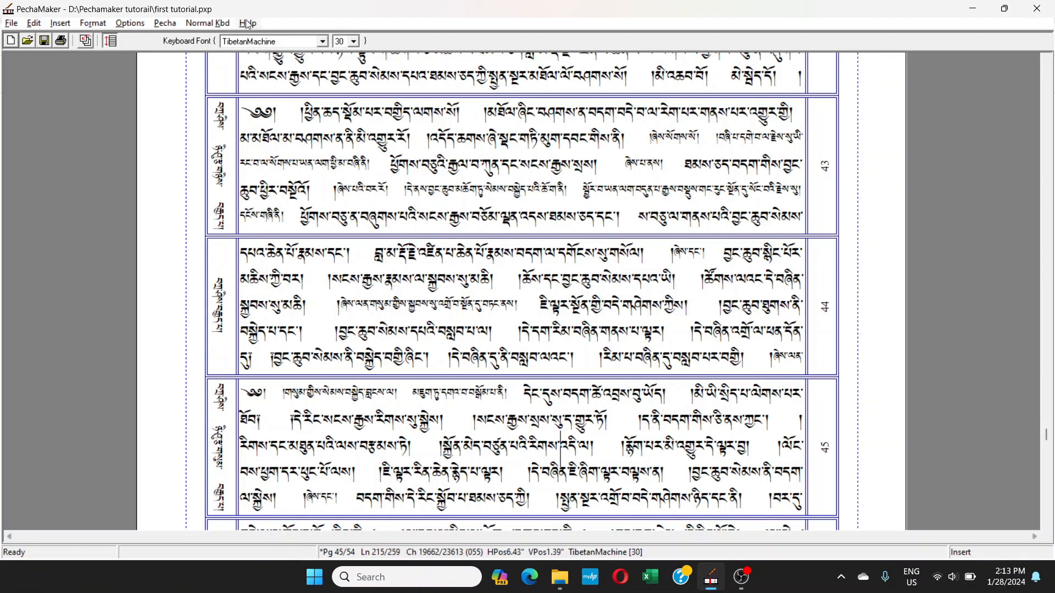
click(165, 23)
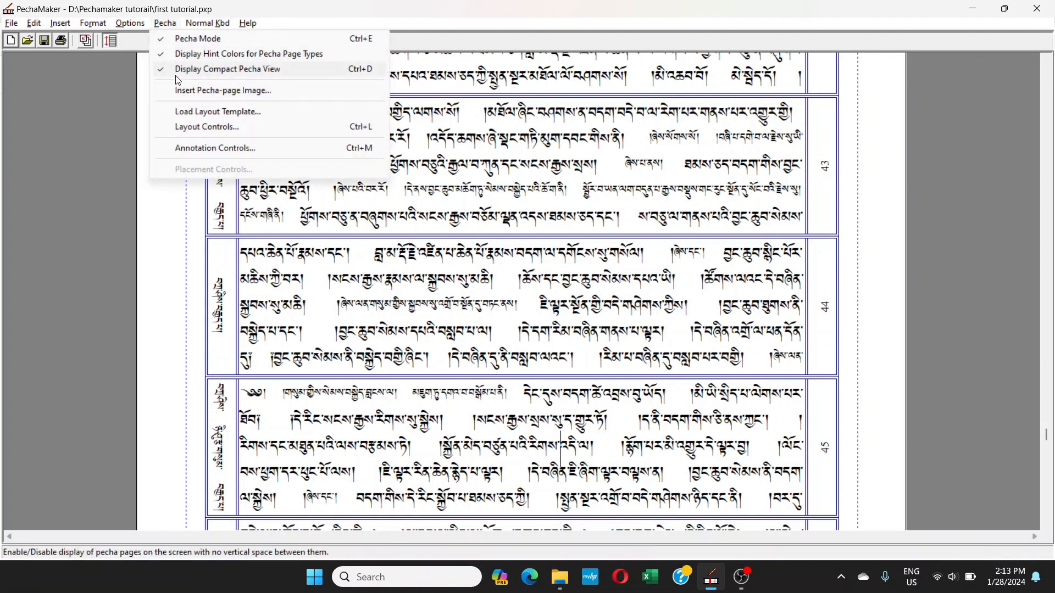
click(263, 70)
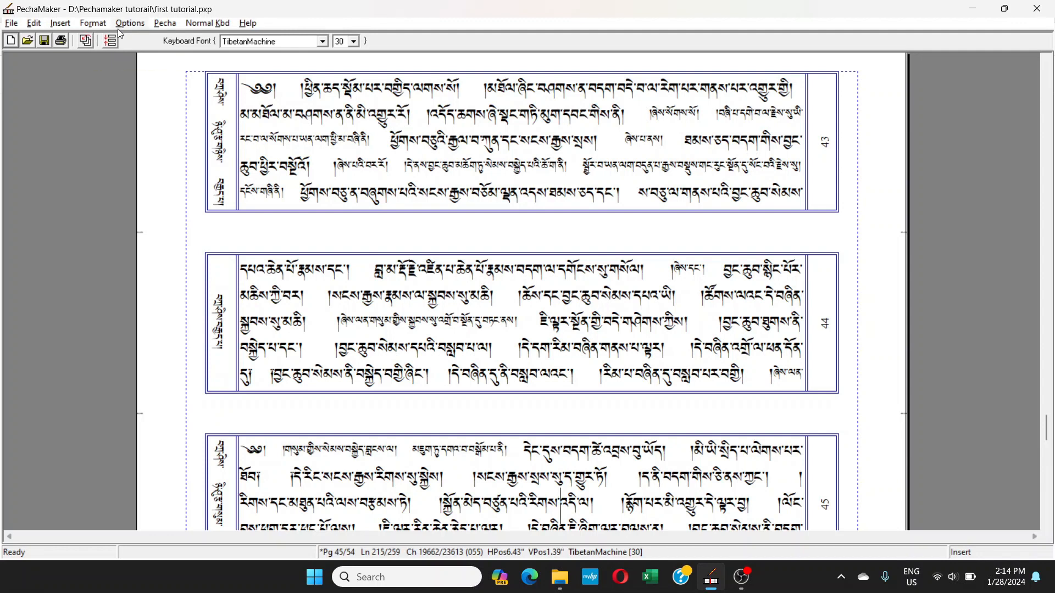
- Turn off Display Hint Colors for Pecha Page Types and check the page borders back to the beginning of the document
click(165, 25)
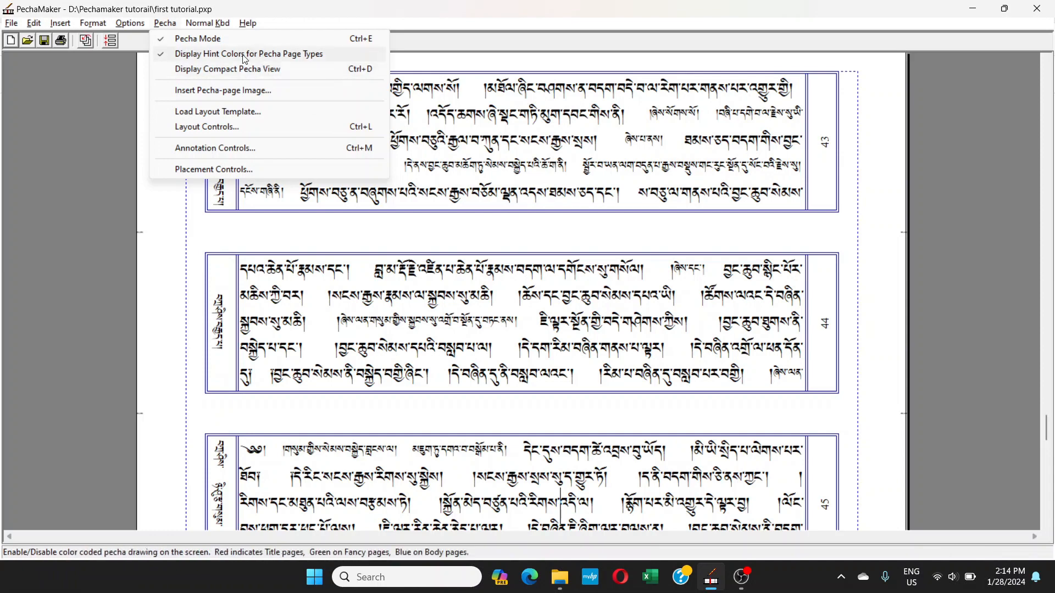
click(168, 56)
scroll(311, 251, up, 2)
scroll(311, 250, up, 2)
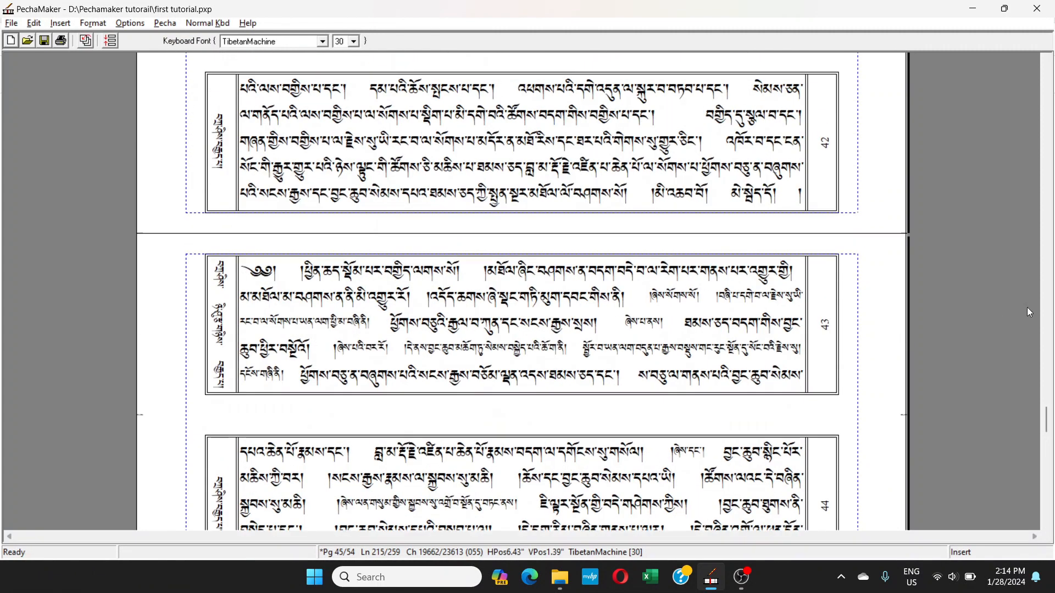
drag(1047, 426, 1053, 106)
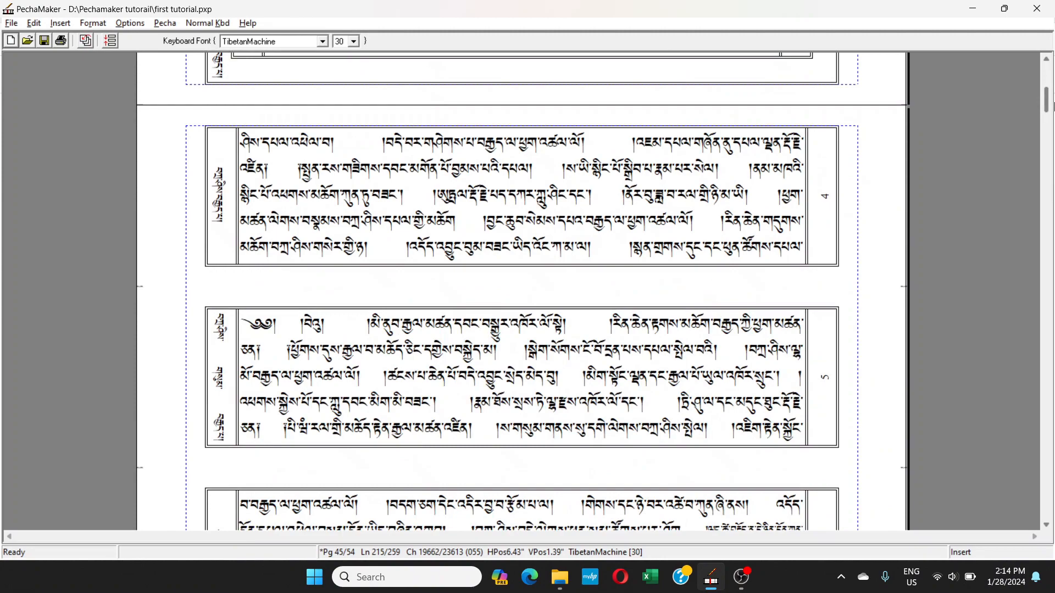
mouse_move(1053, 106)
mouse_down()
mouse_move(1053, 91)
mouse_move(1053, 115)
mouse_move(1053, 77)
mouse_move(1050, 466)
mouse_move(1048, 89)
mouse_up()
- Turn Display Hint Colors for Pecha Page Types back on and view the border colors of the first pages
click(165, 23)
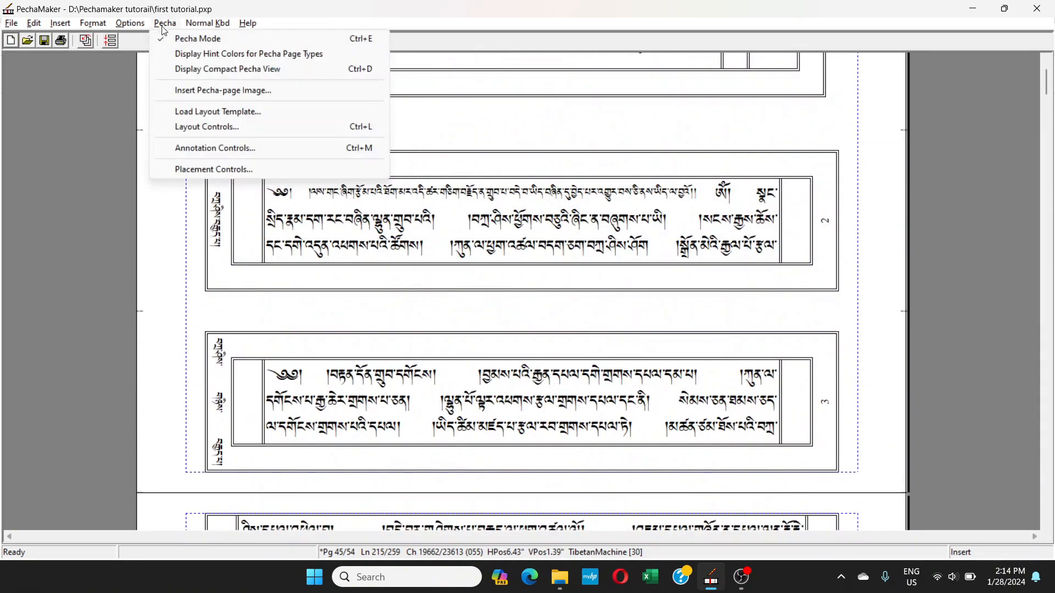
click(170, 57)
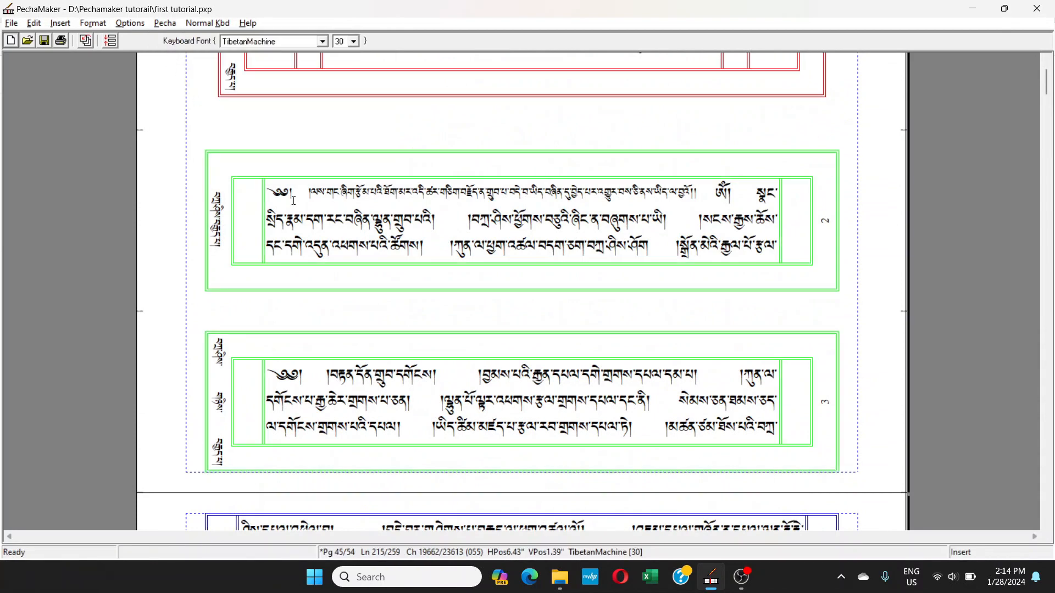
scroll(451, 287, up, 2)
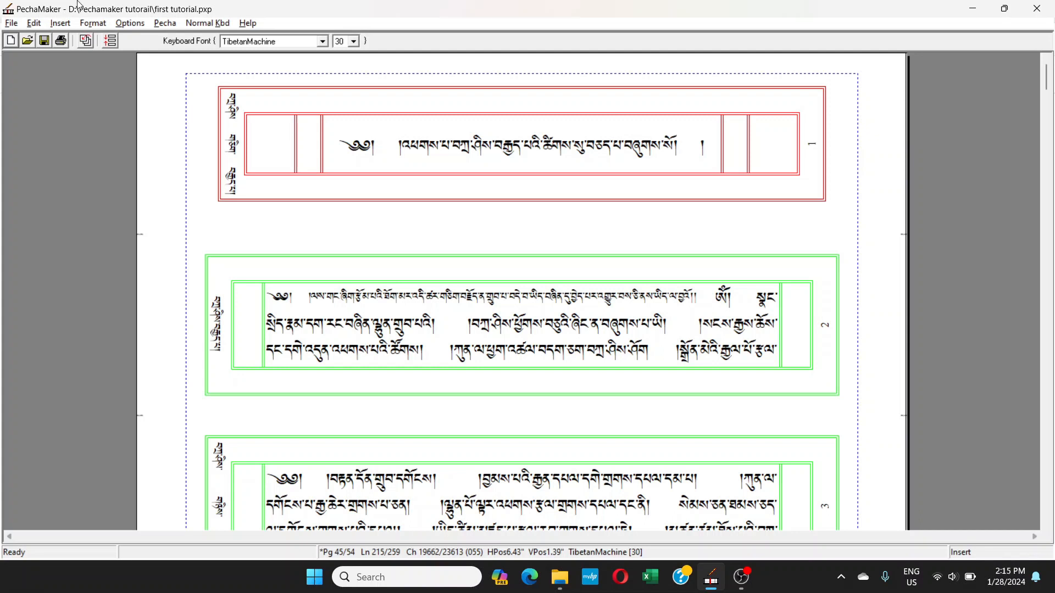
- Start inserting a pecha-page image and save the current document changes first
click(165, 24)
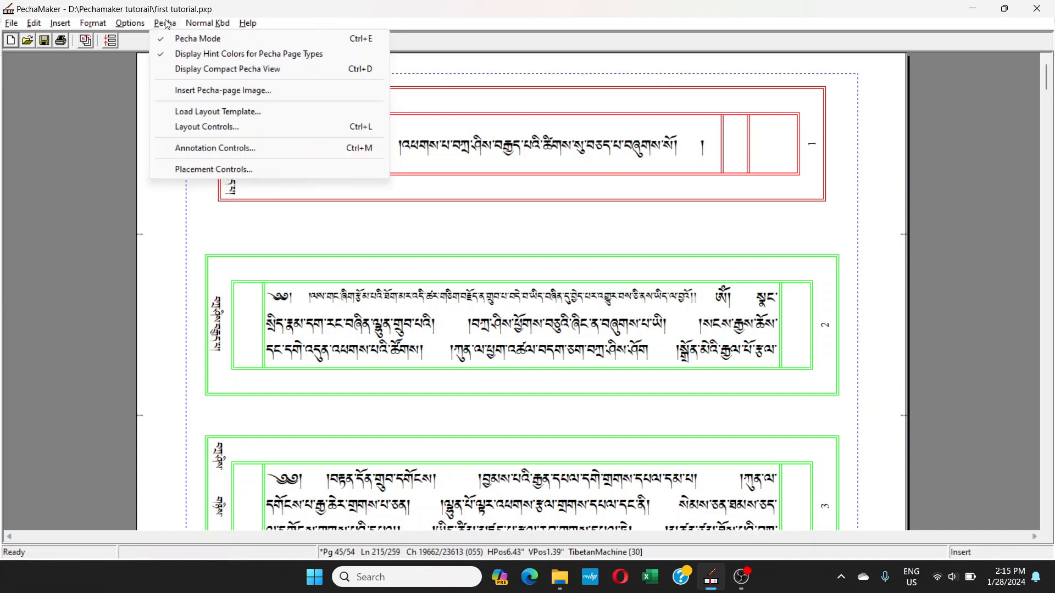
mouse_move(147, 28)
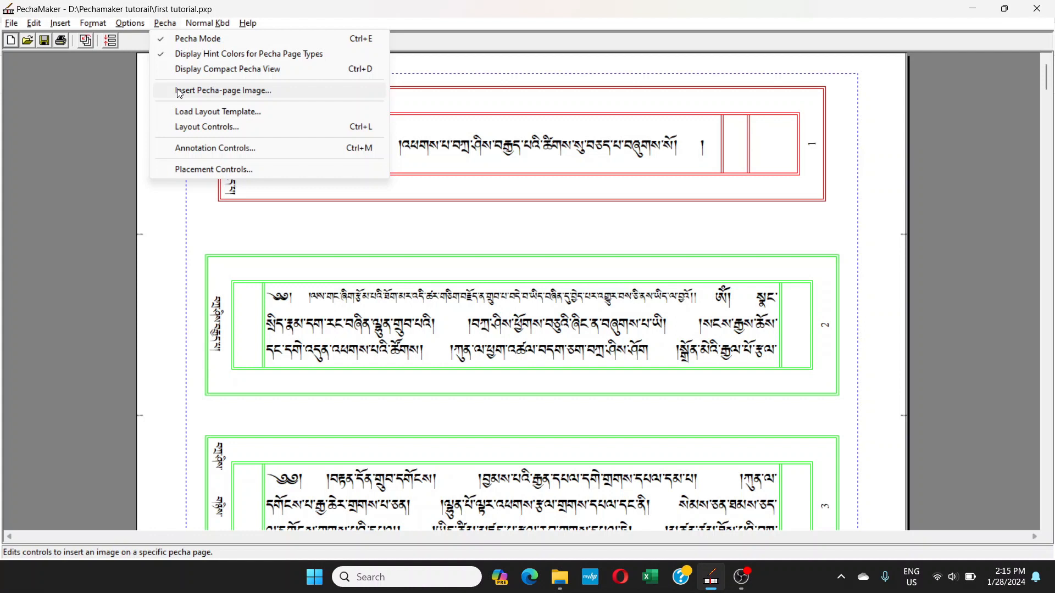
click(213, 91)
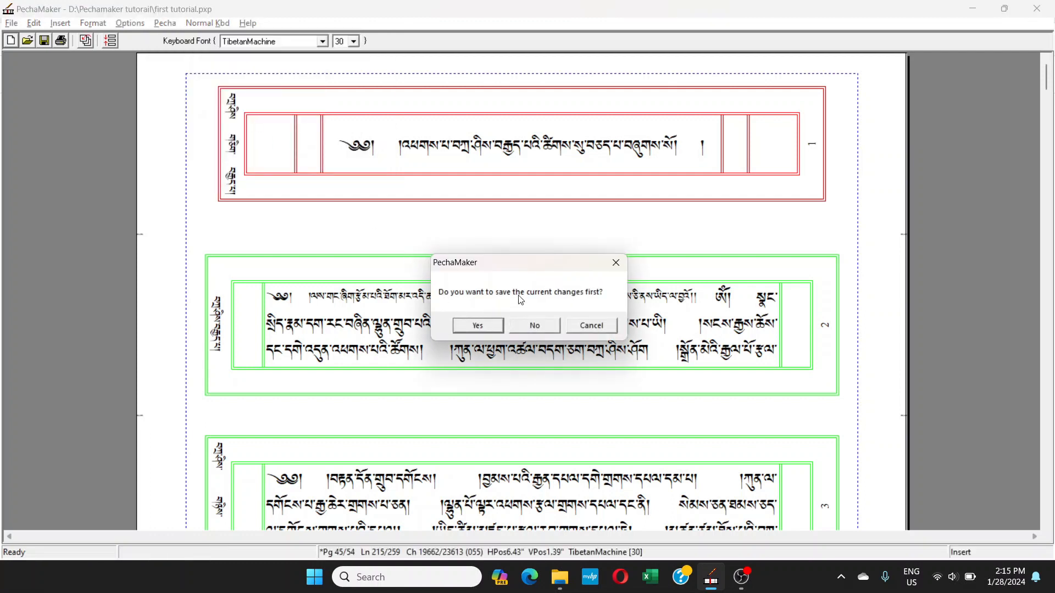
click(486, 328)
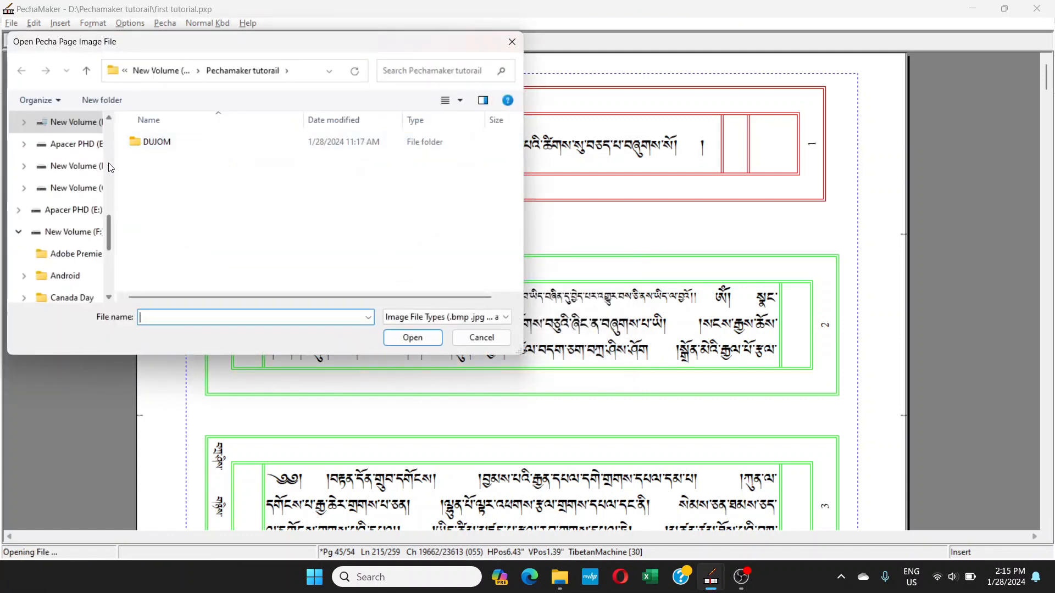
- Insert the "cute dragon" JPG from the Downloads folder as the pecha-page image, accepting its large width
scroll(112, 160, up, 5)
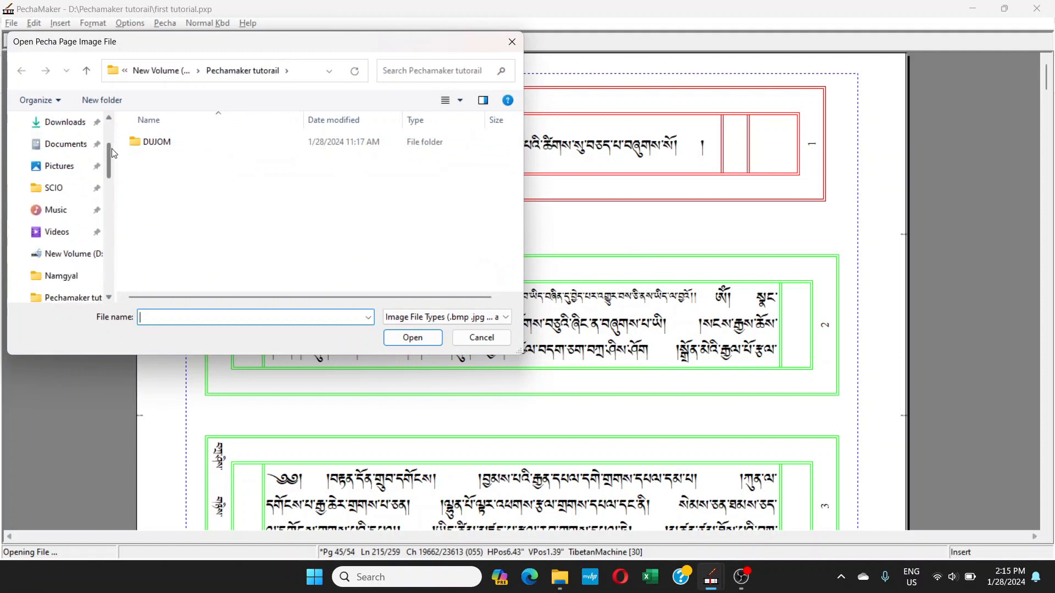
scroll(112, 155, up, 3)
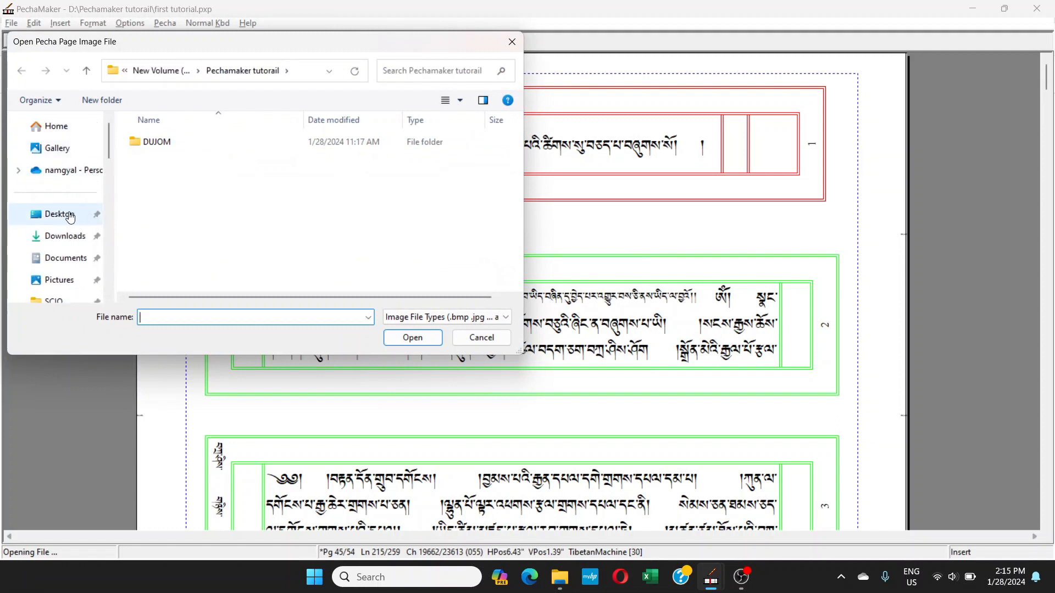
click(66, 236)
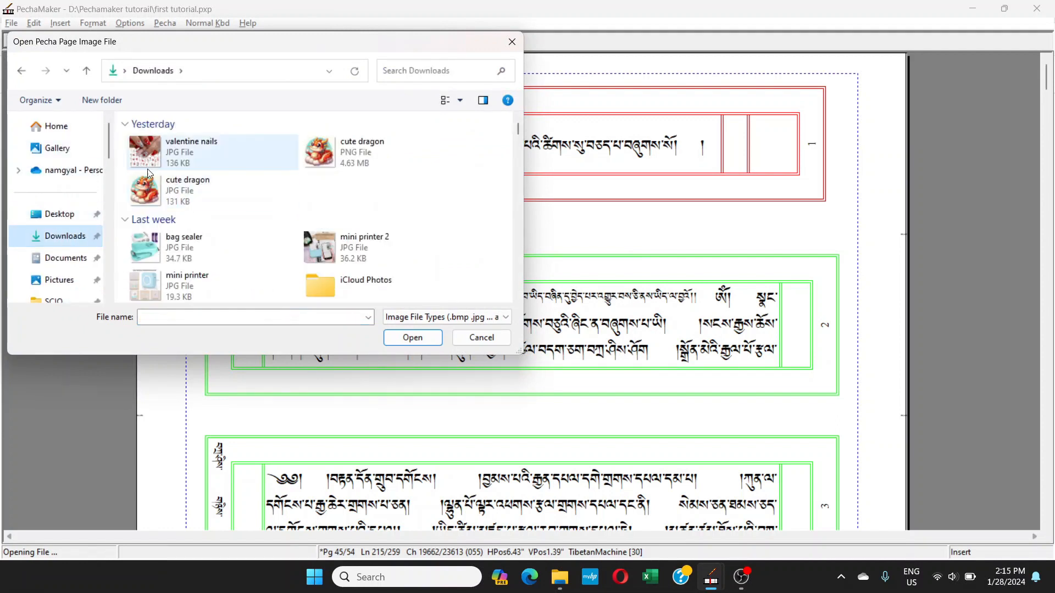
click(190, 187)
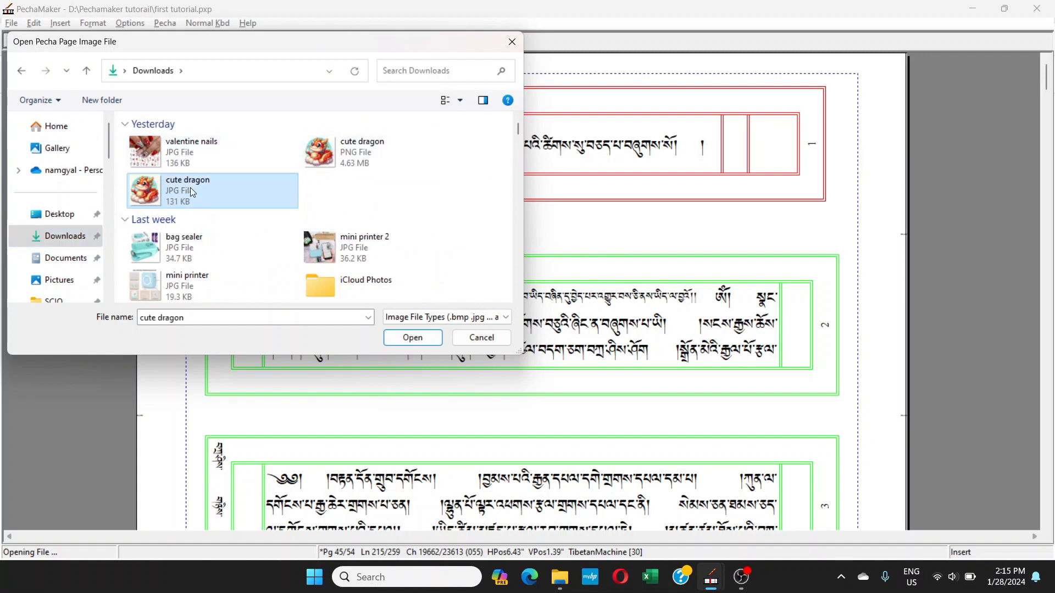
click(412, 337)
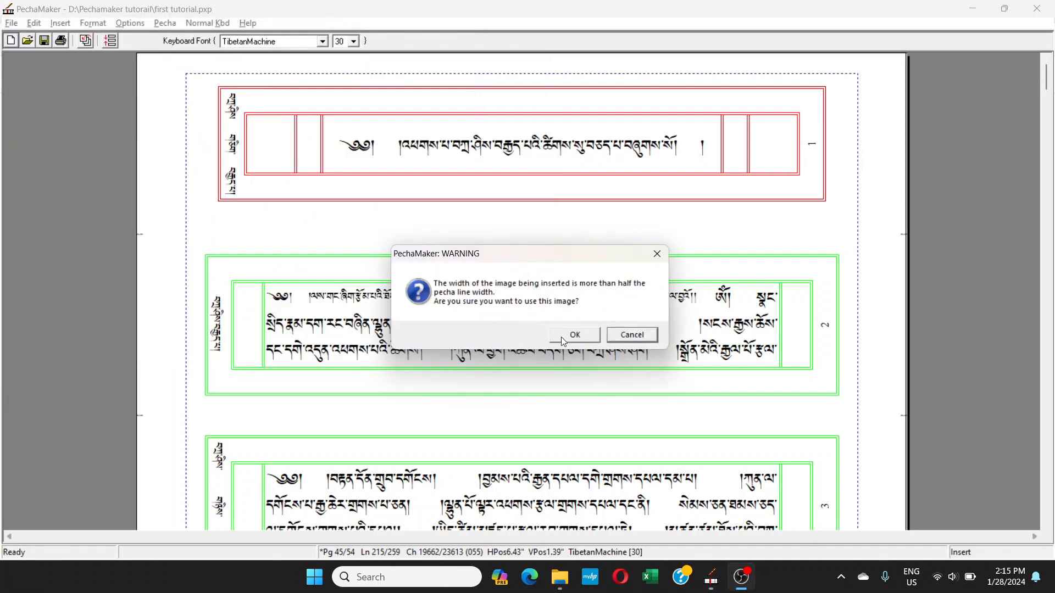
click(574, 336)
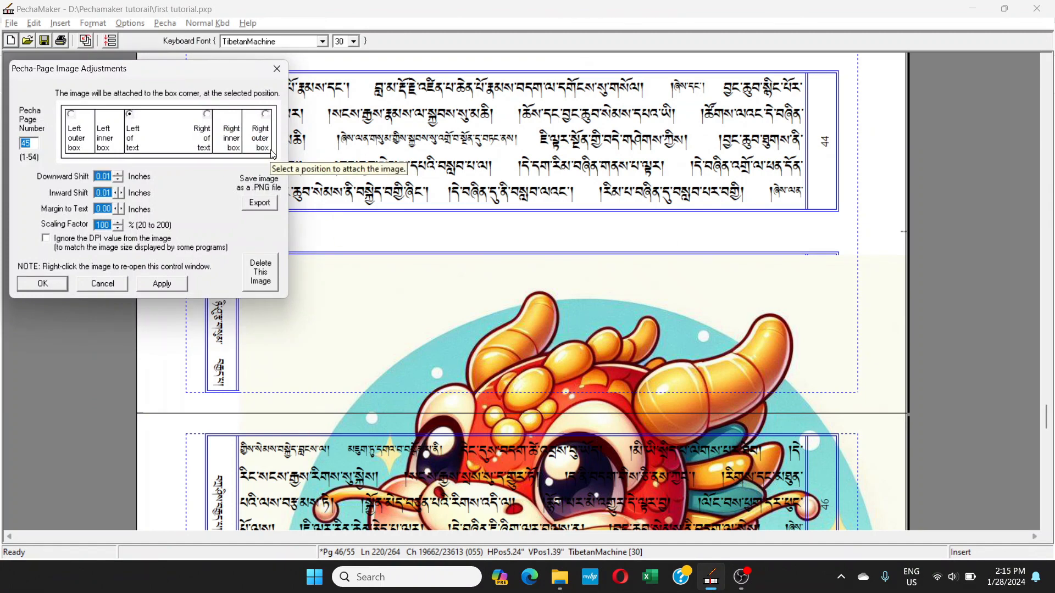
- Try attaching the dragon image at the left outer box, and return its position to left of text
drag(171, 76, 861, 102)
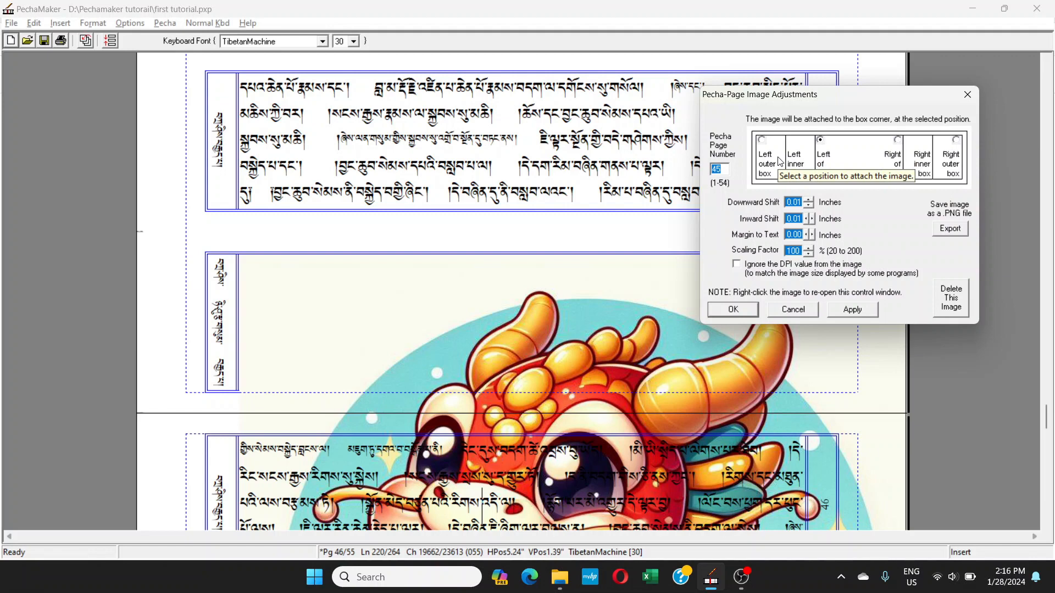
click(762, 141)
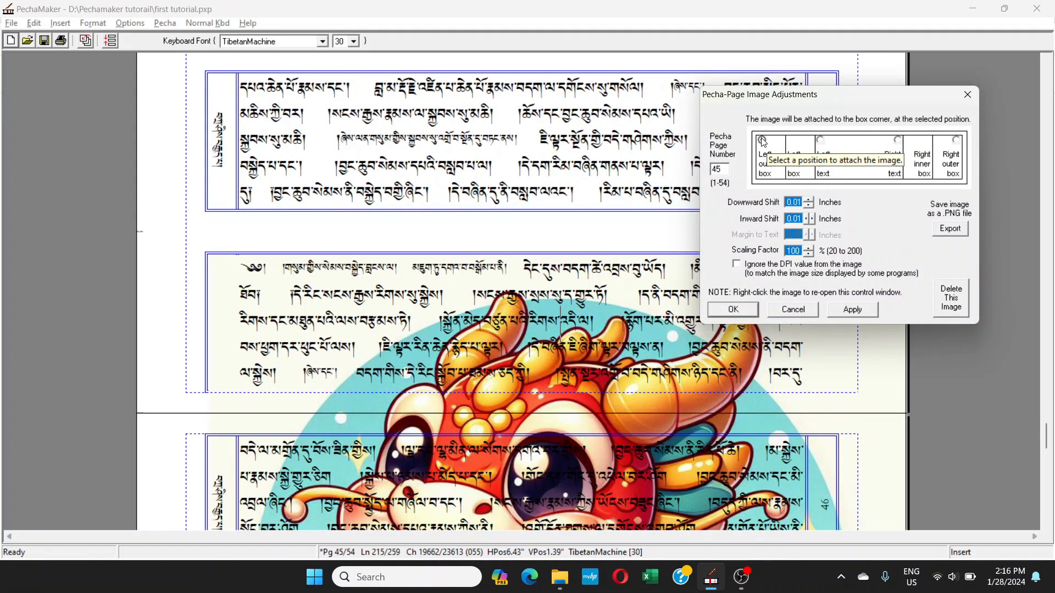
click(819, 141)
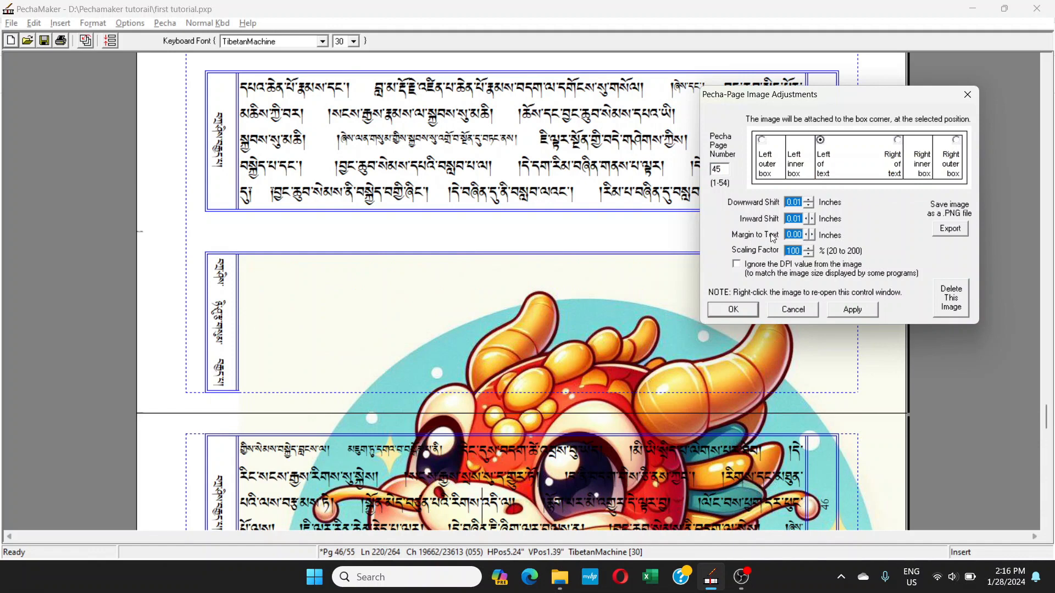
- Reduce the dragon image's scaling factor to 20% so it fits inside the page 45 box
click(810, 255)
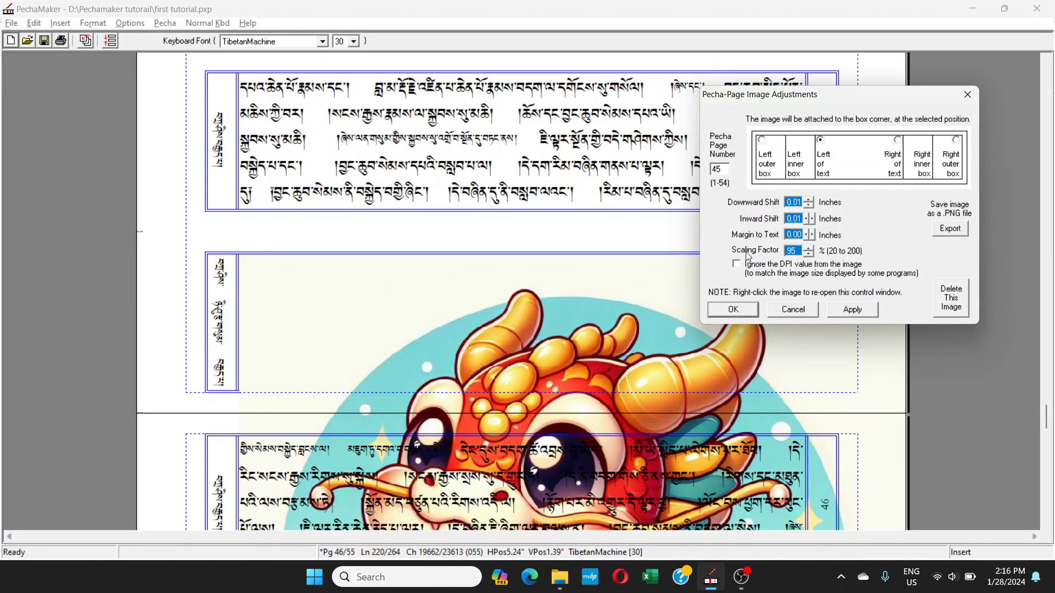
click(810, 254)
click(809, 255)
click(810, 254)
click(809, 254)
click(809, 254)
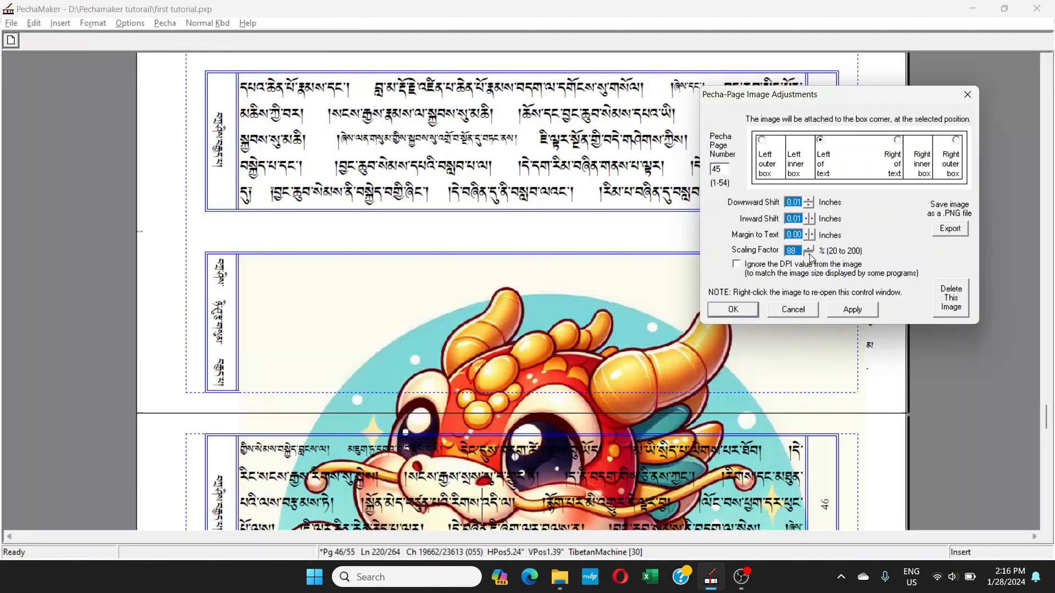
click(810, 254)
click(810, 254)
click(810, 255)
click(809, 254)
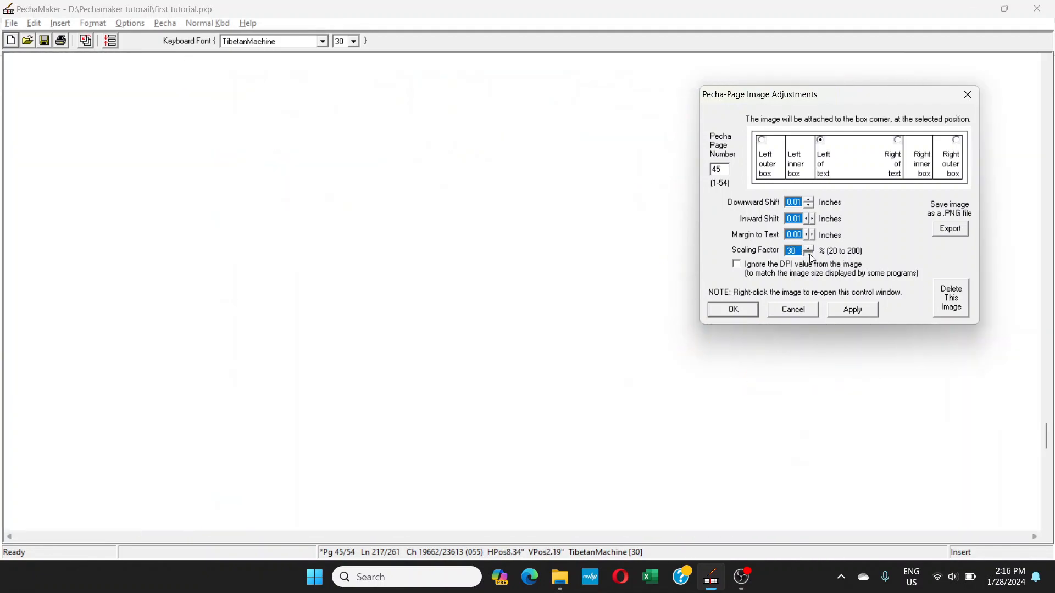
click(809, 254)
click(810, 255)
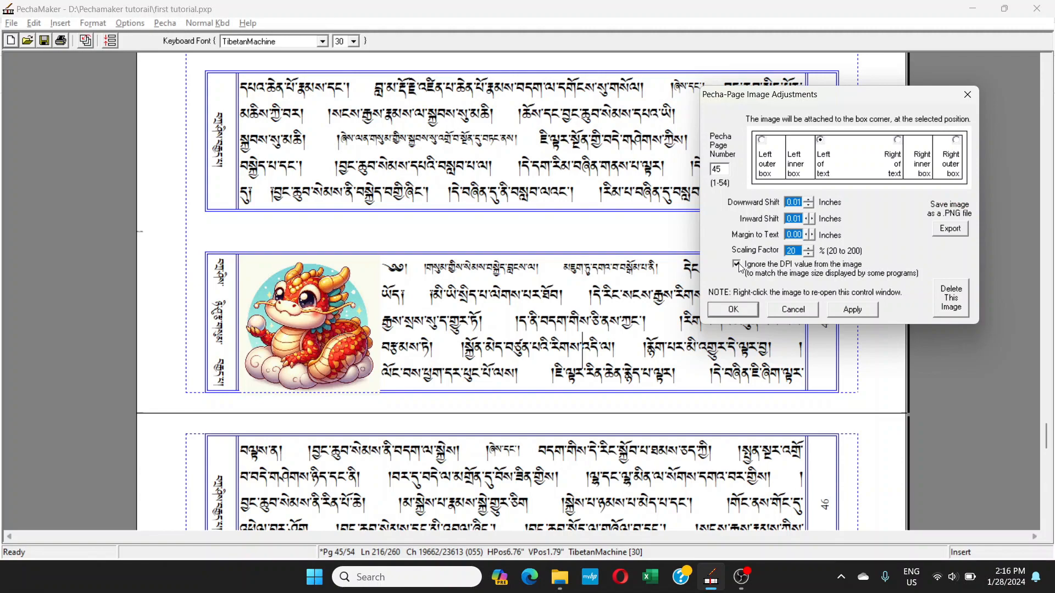
- Try enlarging the dragon image to a scaling factor of 31%
click(809, 247)
click(809, 247)
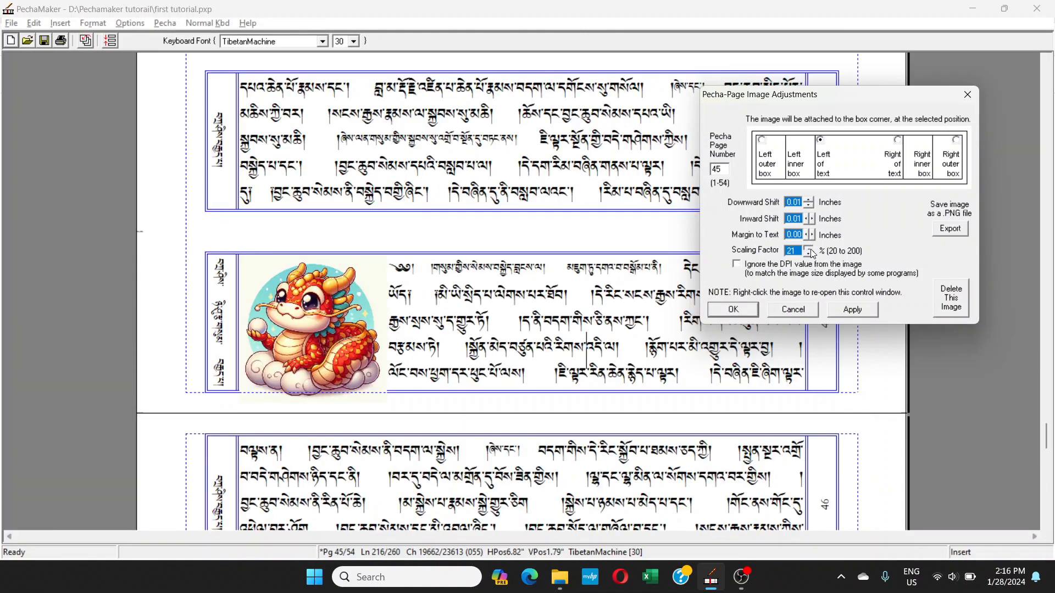
click(809, 248)
click(809, 248)
- Try applying the option to ignore the image's DPI value, and turn it off again
click(736, 264)
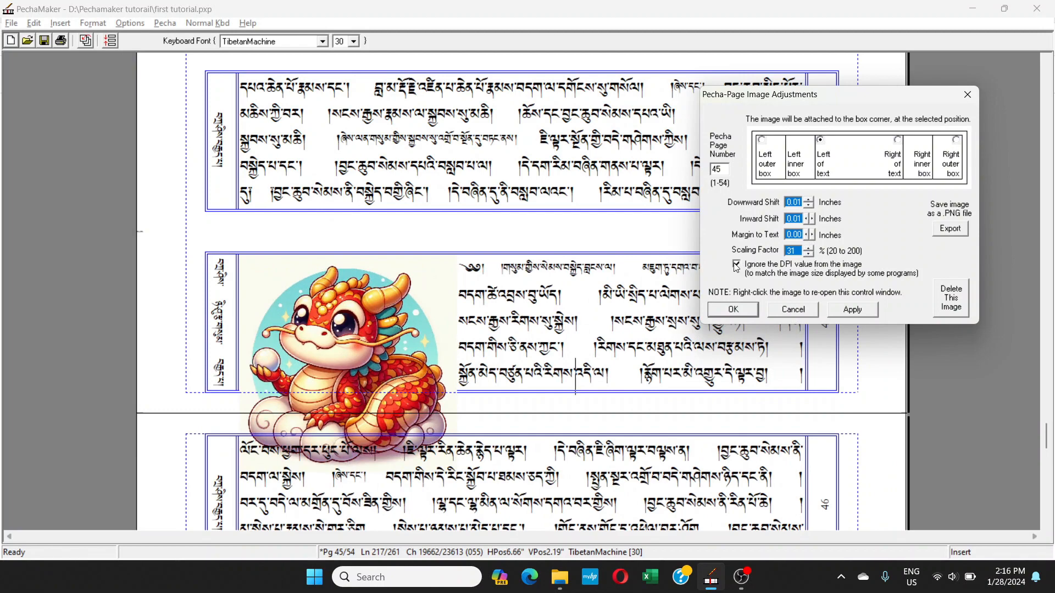
click(738, 266)
click(852, 312)
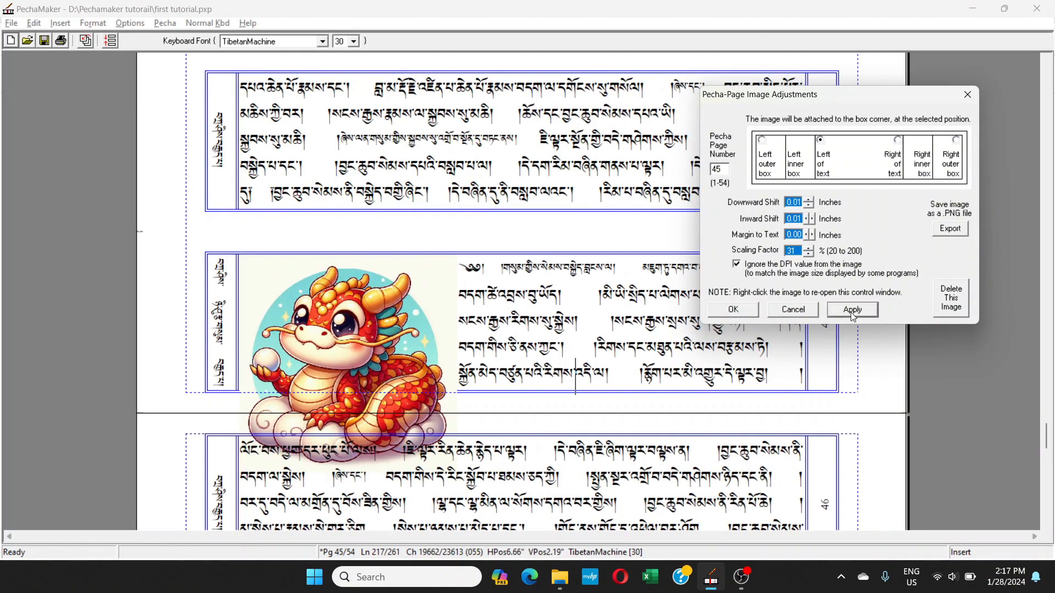
click(738, 263)
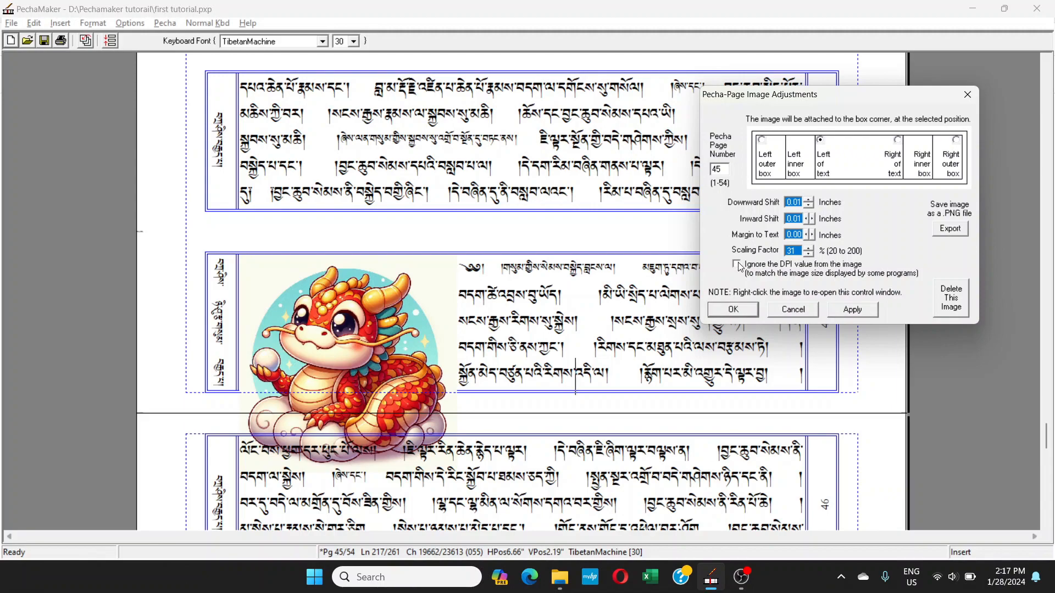
- Set the dragon image's scaling factor back to 20% and move the adjustments dialog clear of the image
click(809, 254)
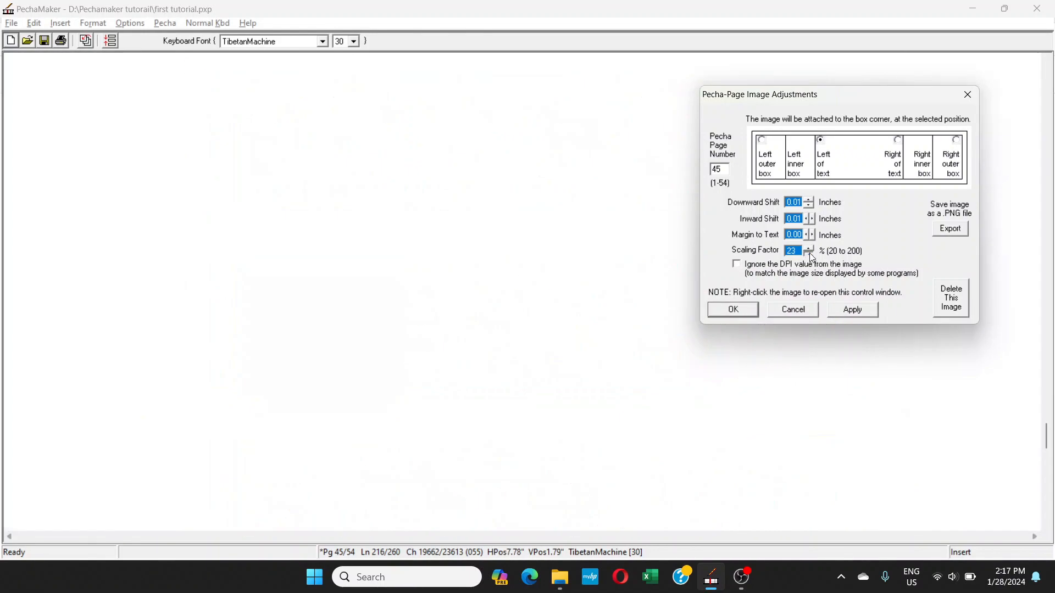
click(809, 253)
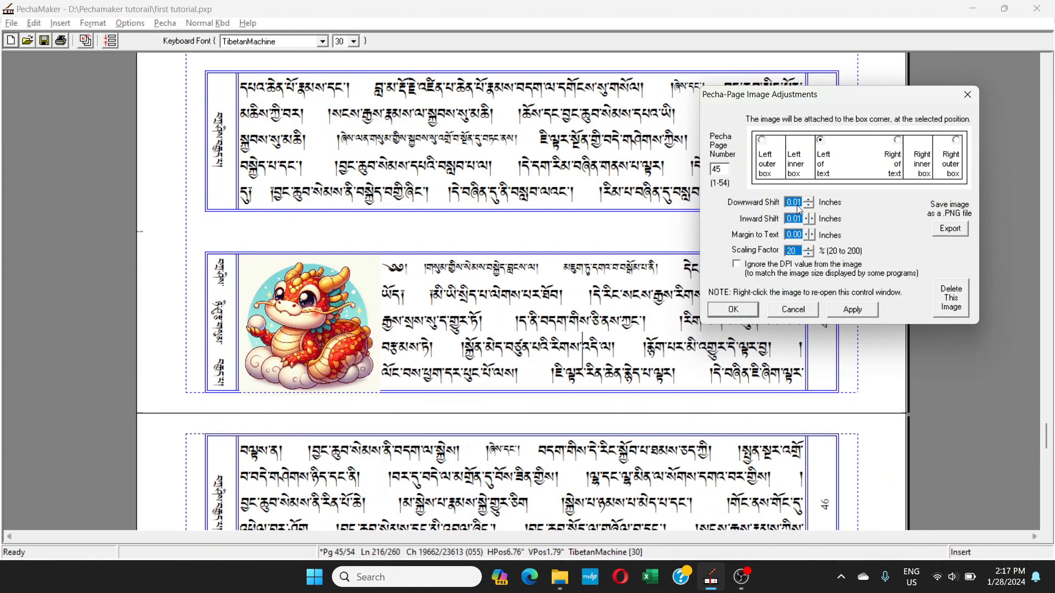
drag(853, 97, 611, 243)
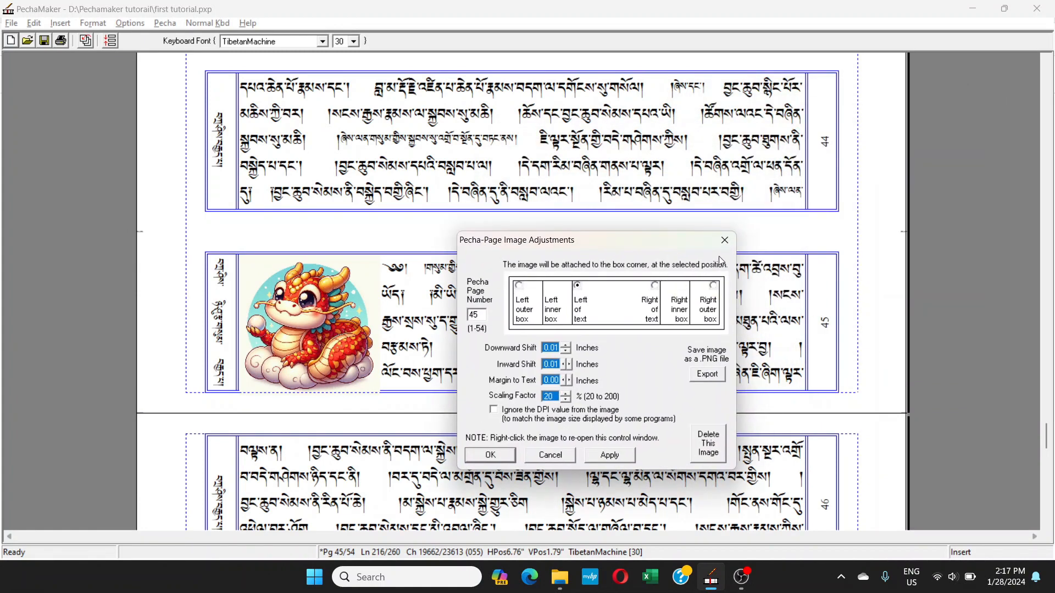
- Close the image adjustments and review the pecha pages around the dragon image on page 45
click(724, 240)
scroll(373, 260, up, 3)
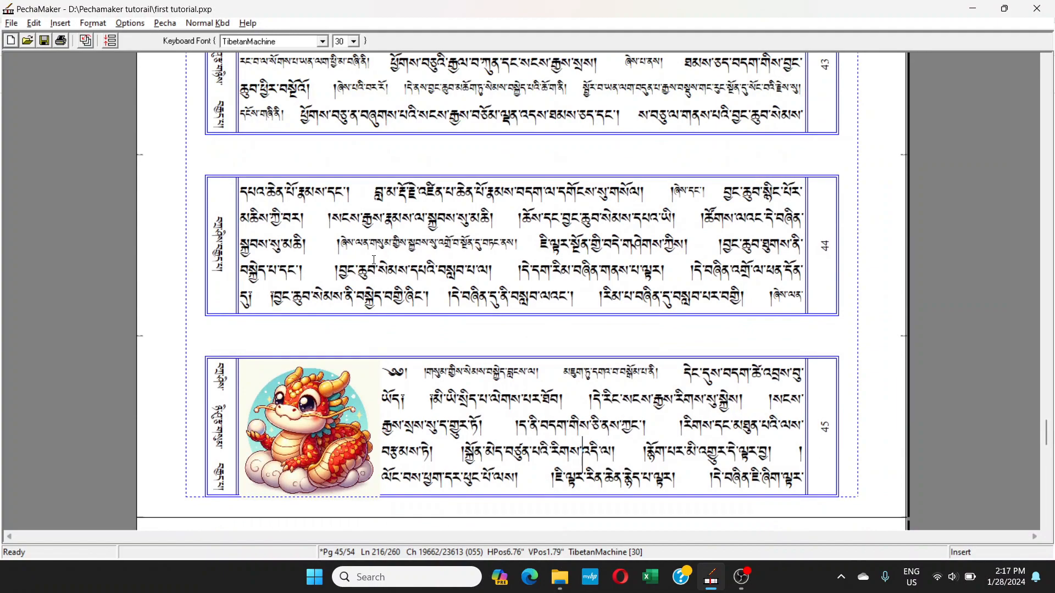
scroll(373, 260, down, 3)
scroll(373, 259, up, 6)
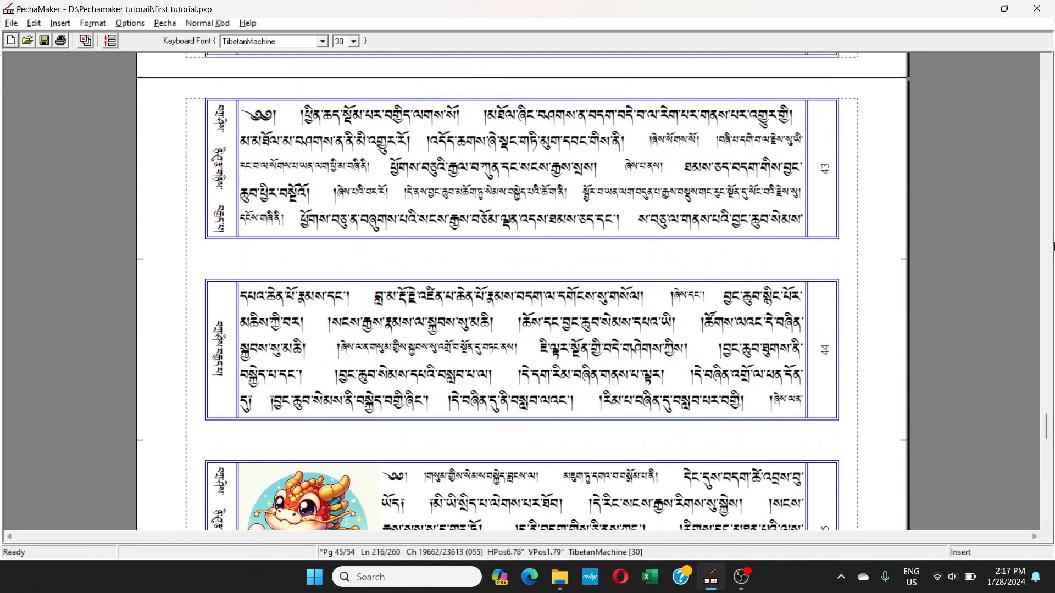
mouse_move(1049, 428)
mouse_down()
mouse_move(1053, 466)
mouse_move(1050, 411)
mouse_up()
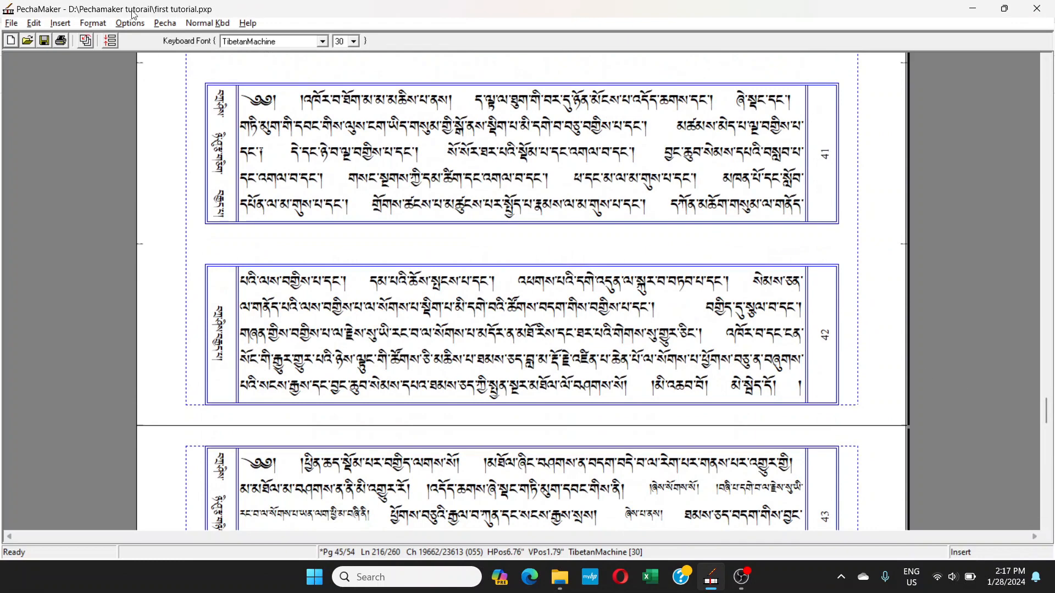
scroll(405, 284, down, 3)
scroll(404, 284, down, 1)
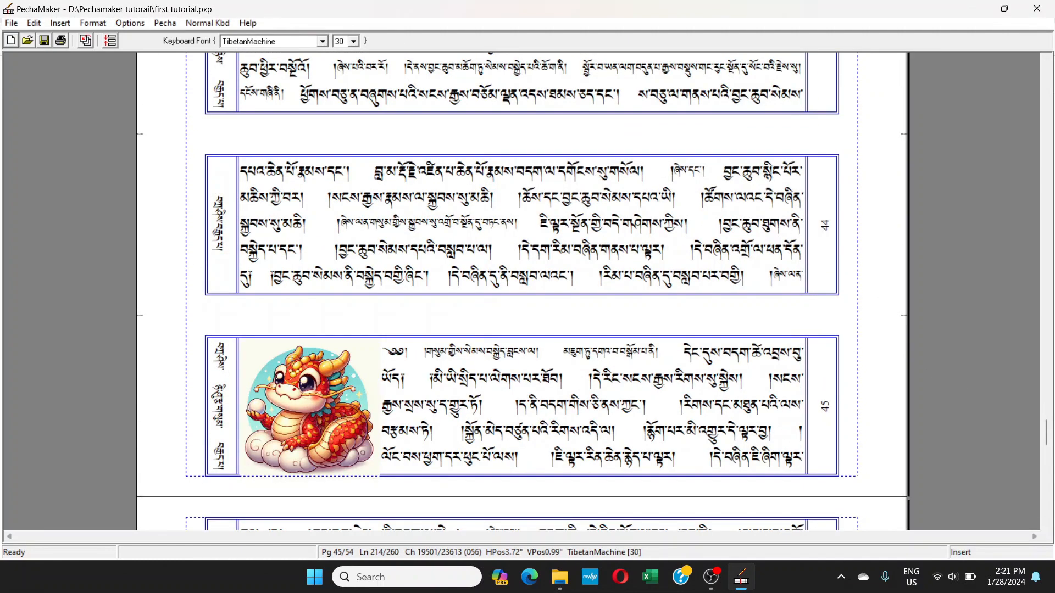
scroll(293, 358, down, 1)
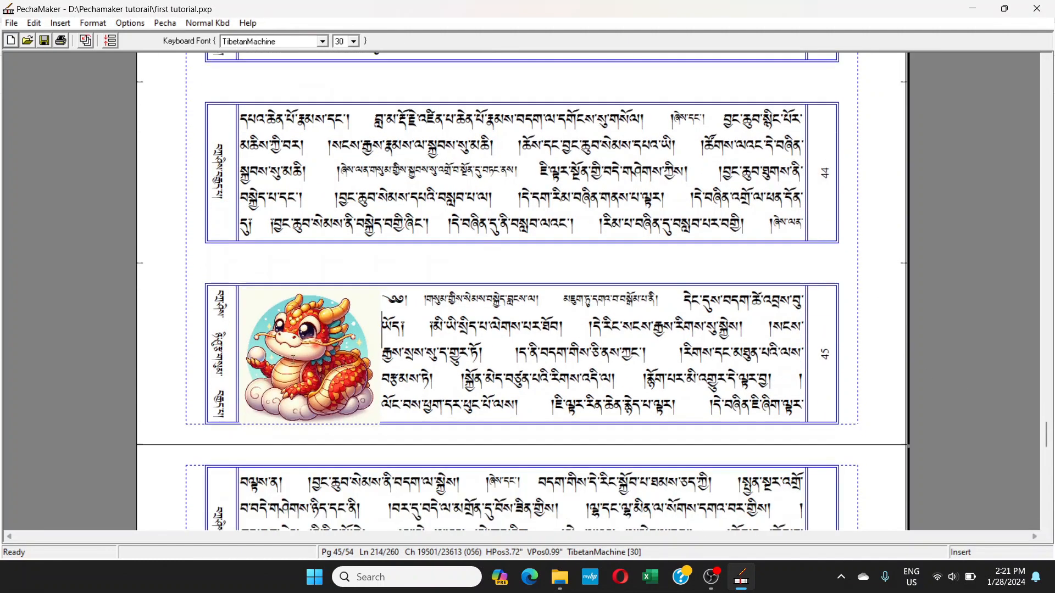
- Move the dragon image on pecha page 45 to page 54 through its image adjustments
right_click(289, 320)
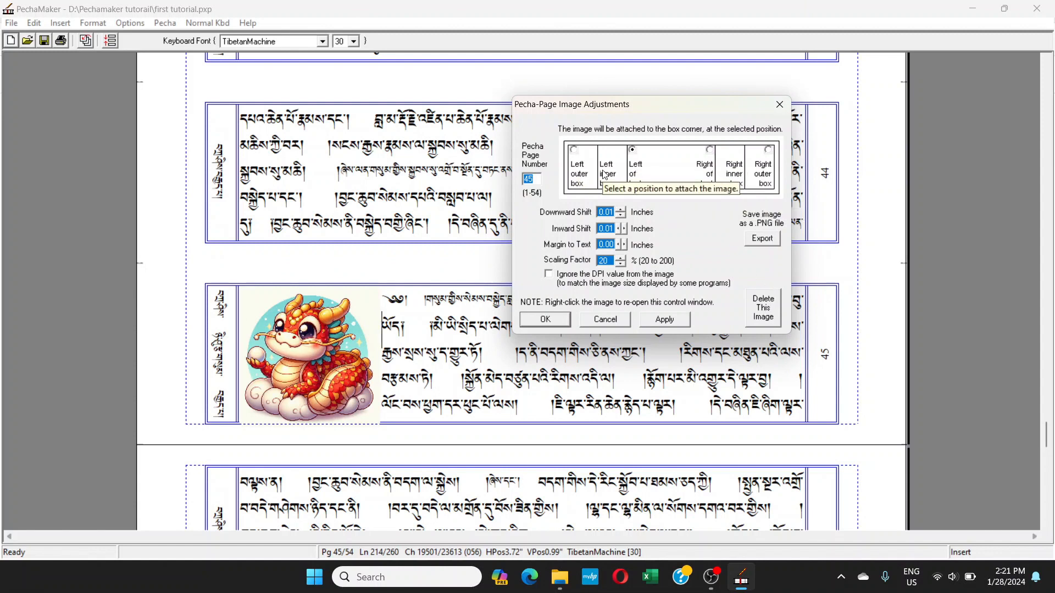
click(537, 179)
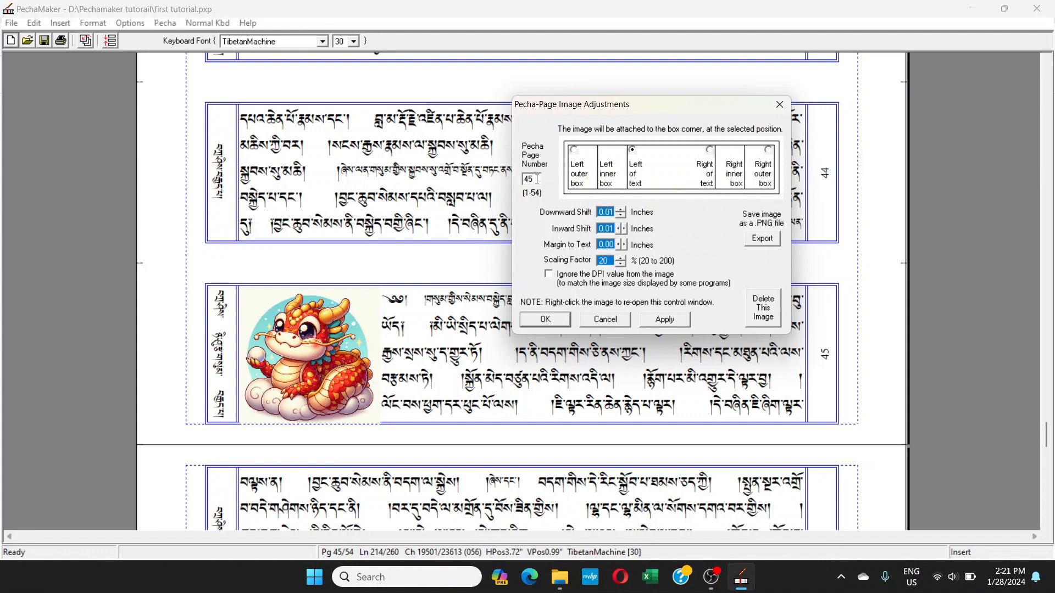
drag(537, 179, 522, 179)
text(1)
click(550, 319)
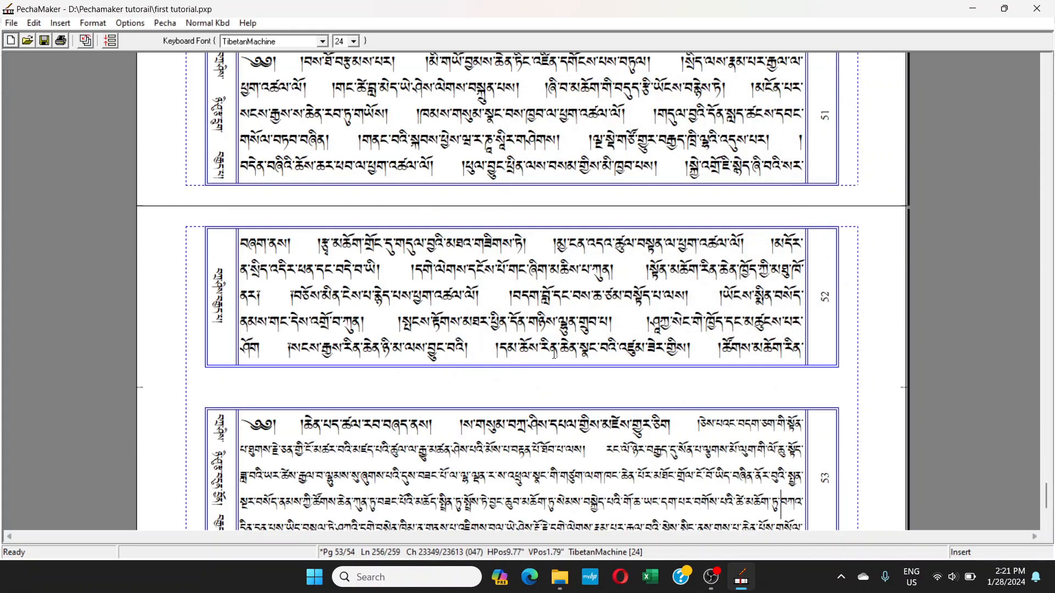
scroll(554, 354, down, 3)
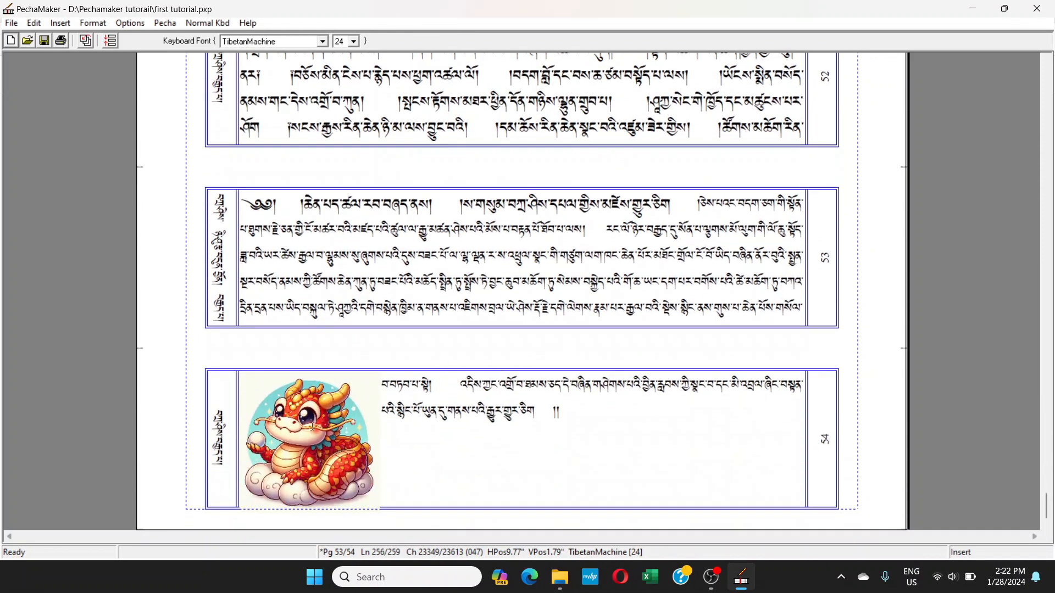
- Delete the dragon image from pecha page 54
right_click(316, 429)
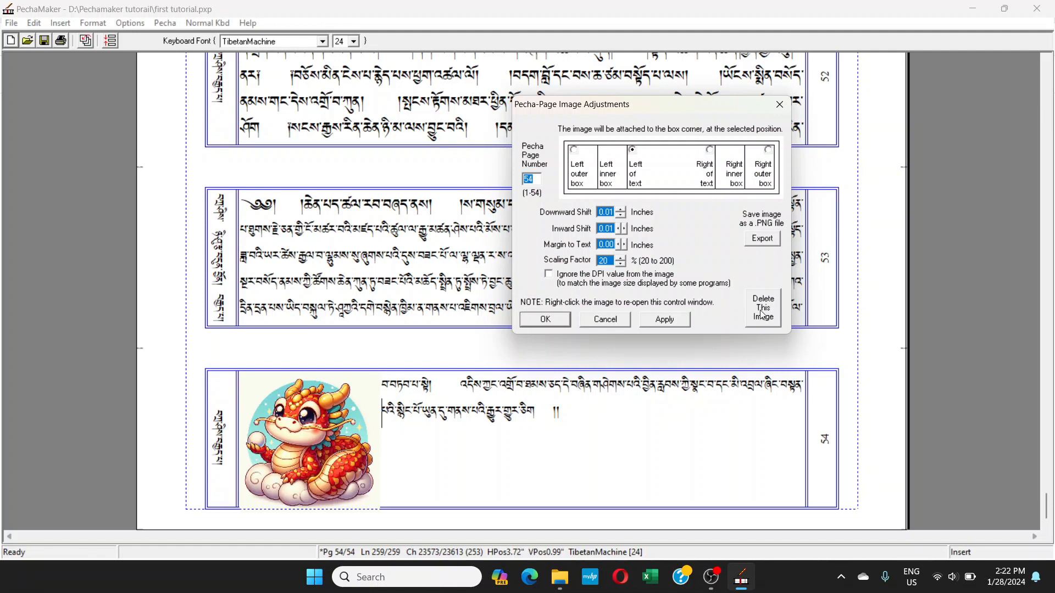
click(608, 321)
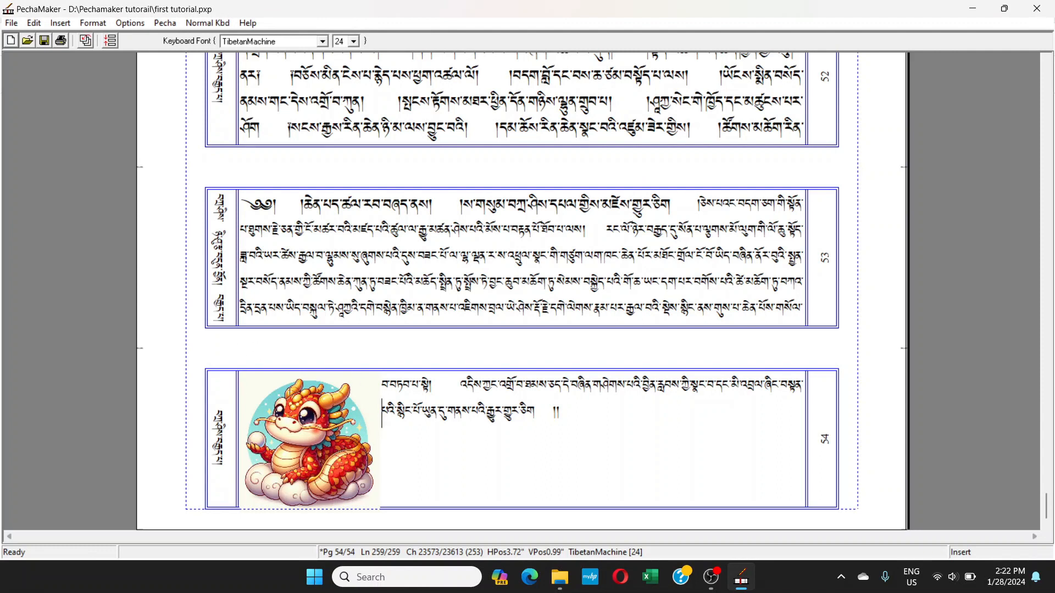
right_click(288, 416)
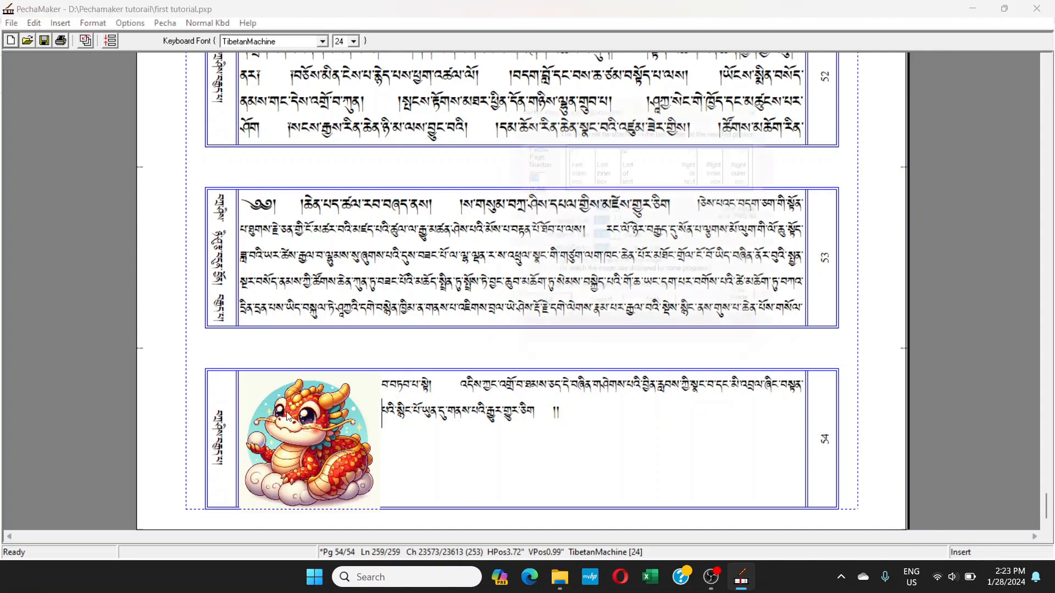
click(765, 308)
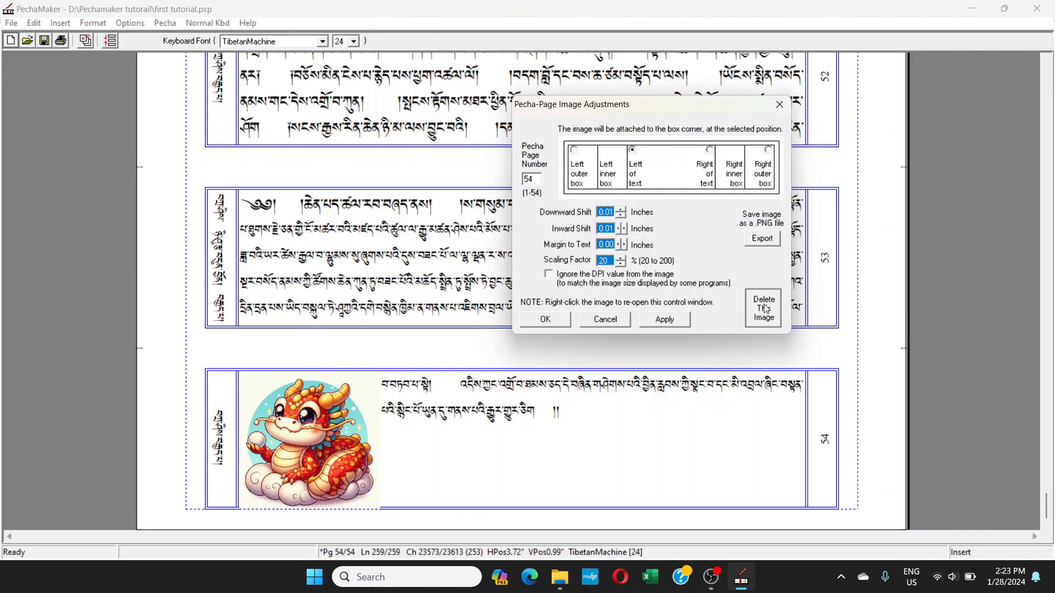
- Place the text cursor at the start of the title line on pecha page 1
scroll(511, 343, up, 8)
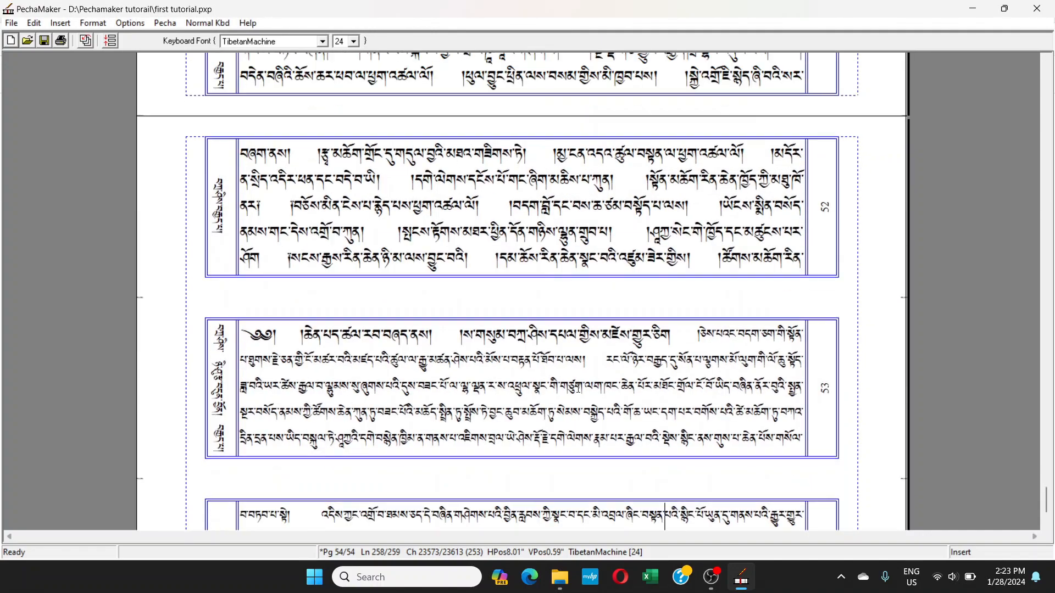
scroll(532, 350, up, 20)
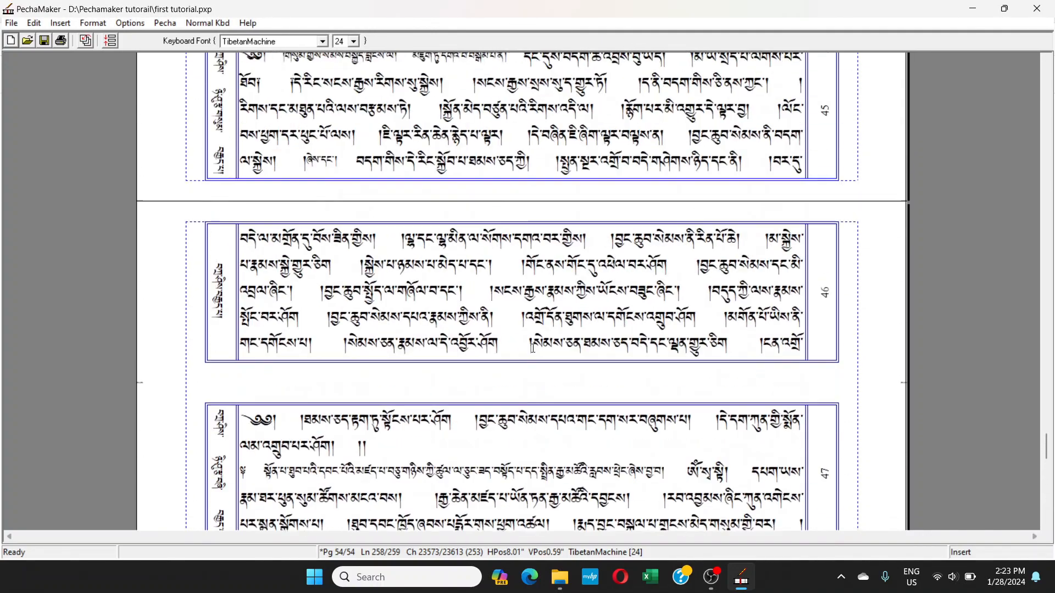
scroll(534, 344, up, 20)
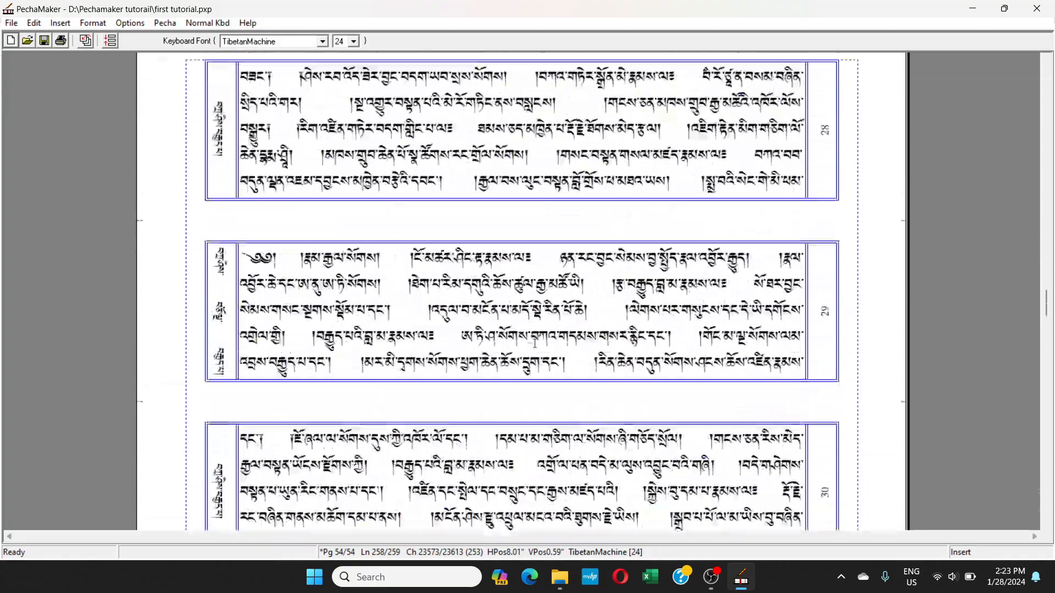
scroll(554, 291, up, 20)
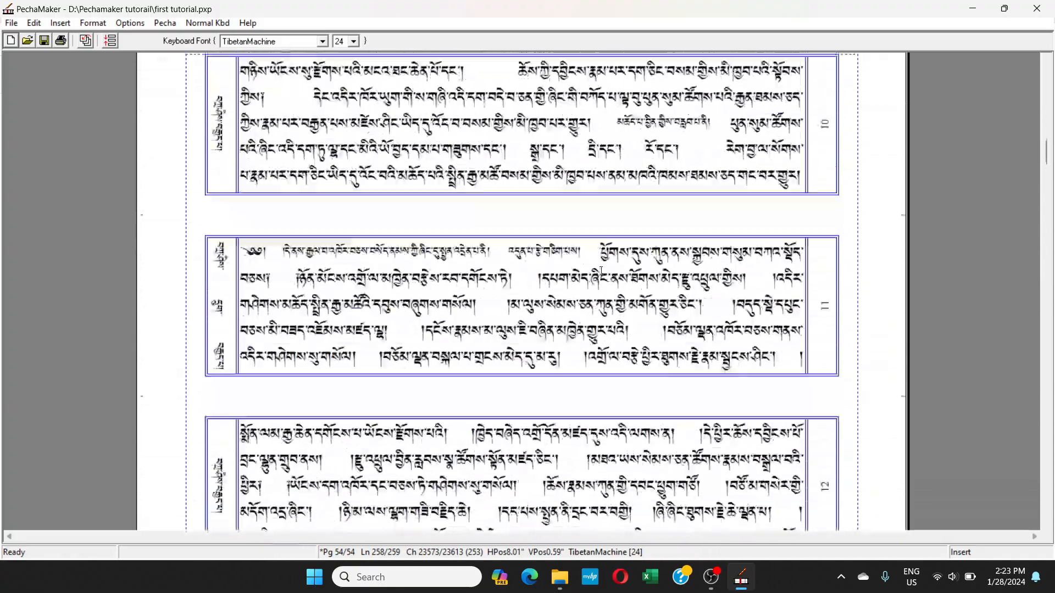
click(281, 211)
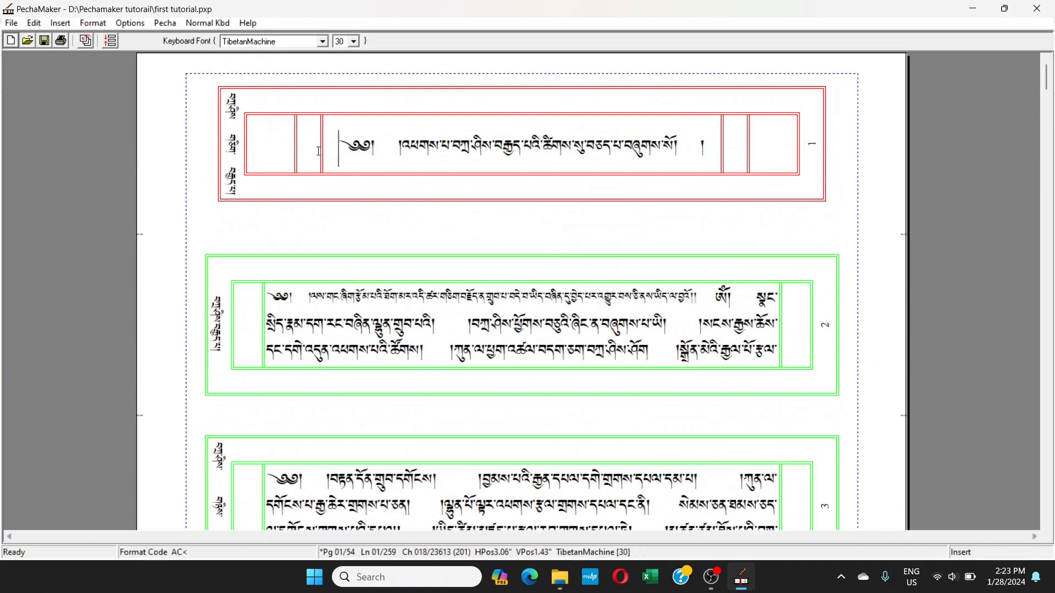
- Change the document's TCC typeface to TibetanChogyal
click(165, 23)
mouse_move(143, 25)
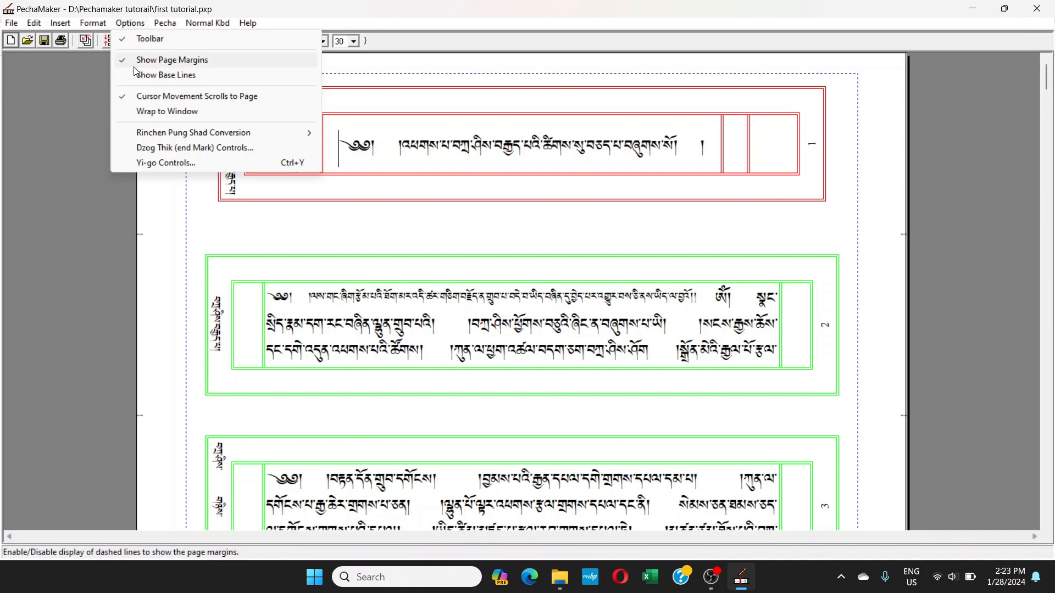
mouse_move(89, 24)
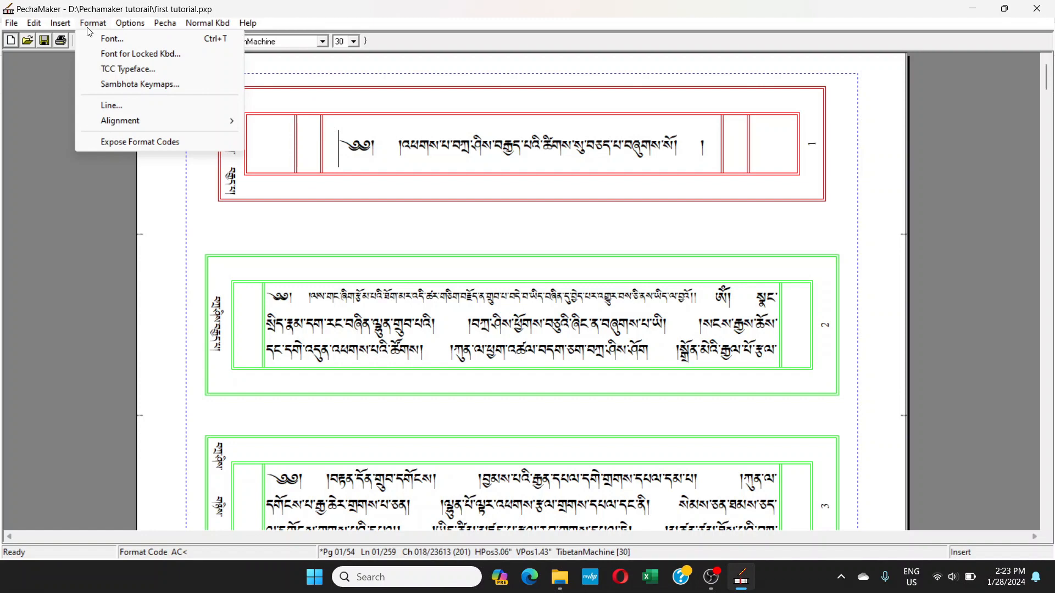
click(110, 76)
drag(181, 82, 307, 93)
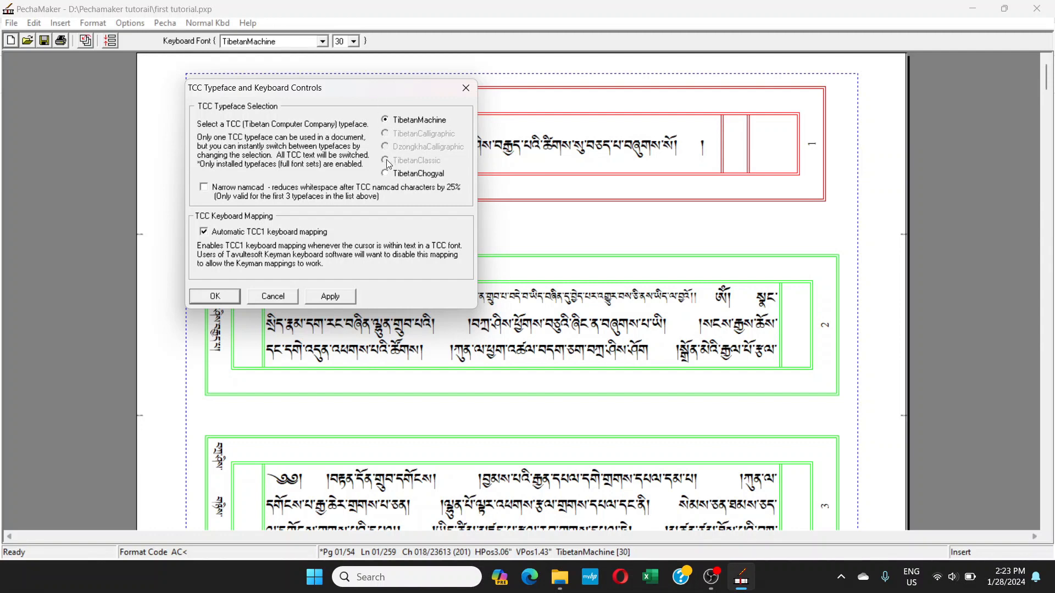
click(386, 173)
drag(389, 91, 290, 102)
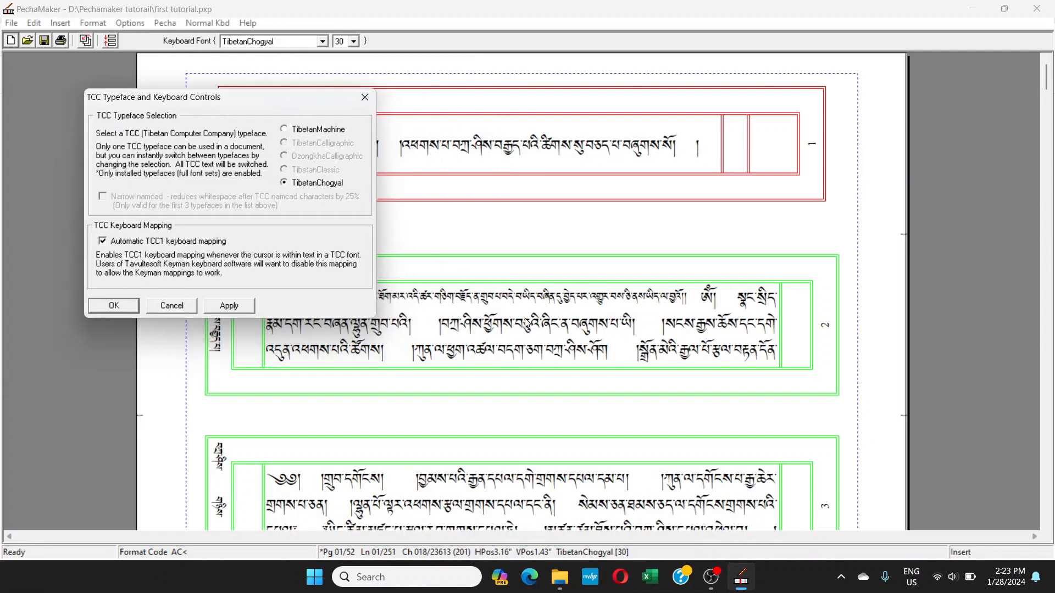
click(554, 373)
click(114, 306)
- Review the pages in the new typeface and switch the document's TCC typeface back to TibetanMachine
scroll(573, 356, down, 1)
scroll(572, 356, down, 2)
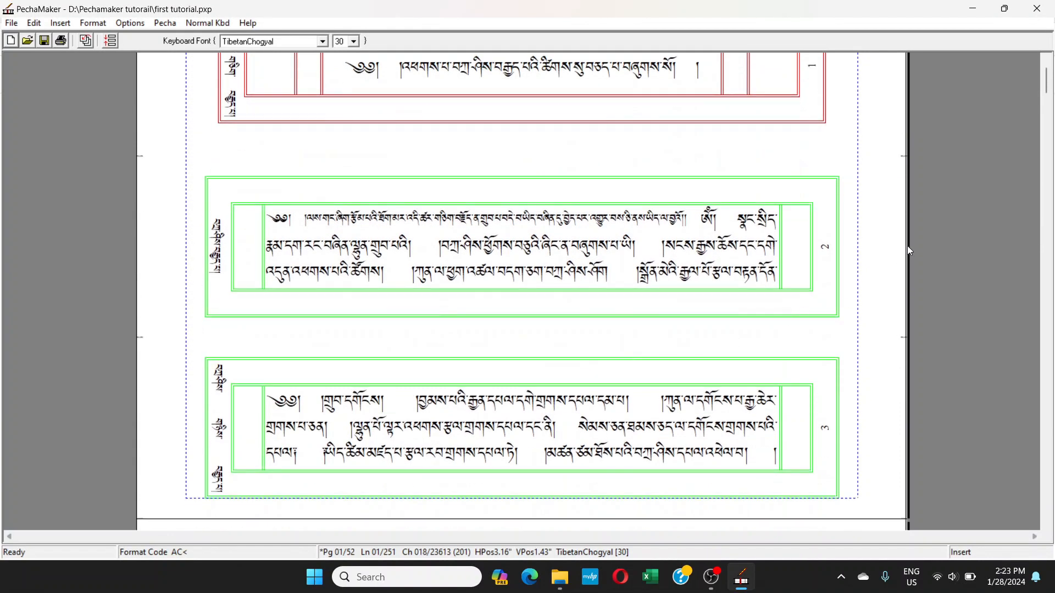
drag(1046, 81, 1051, 240)
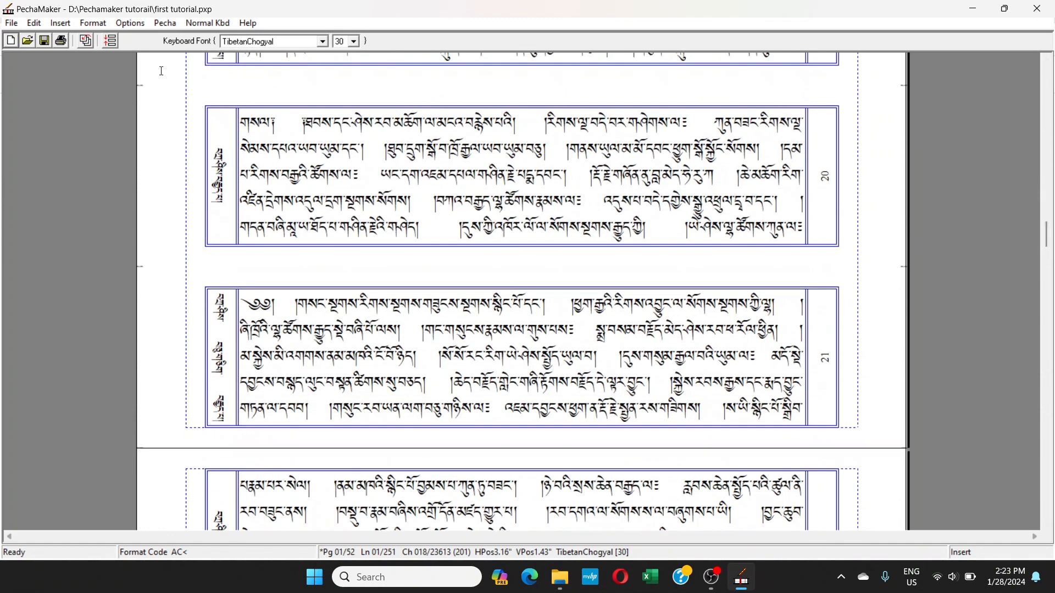
scroll(862, 218, down, 1)
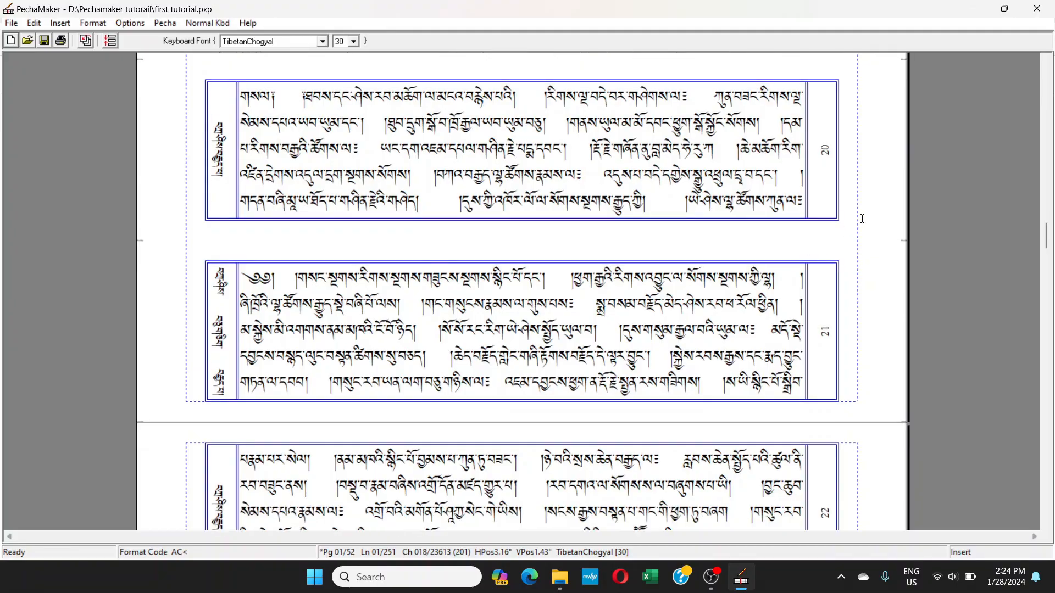
drag(1047, 236, 1052, 109)
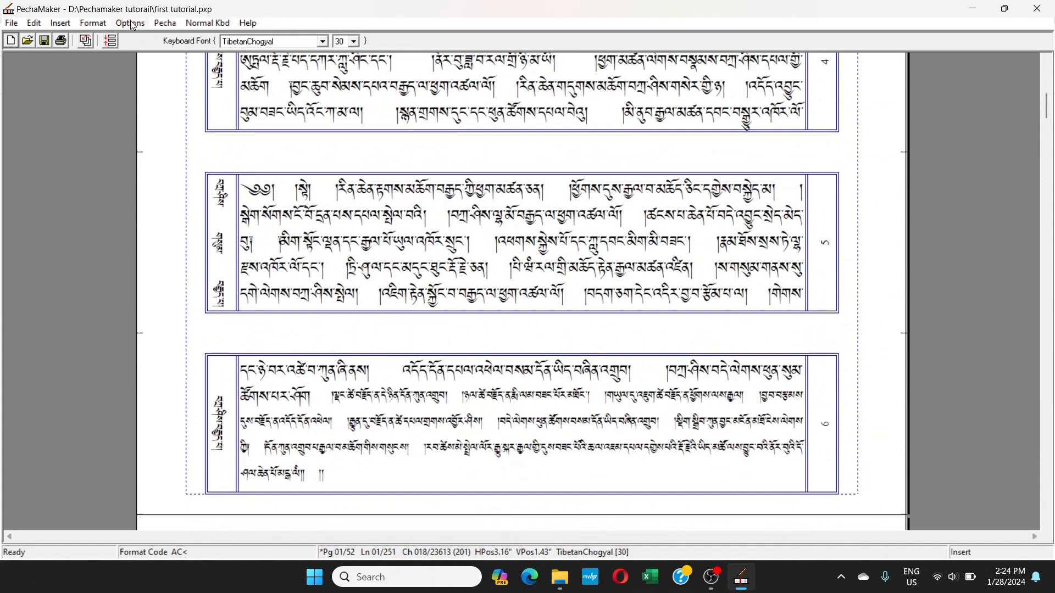
click(94, 23)
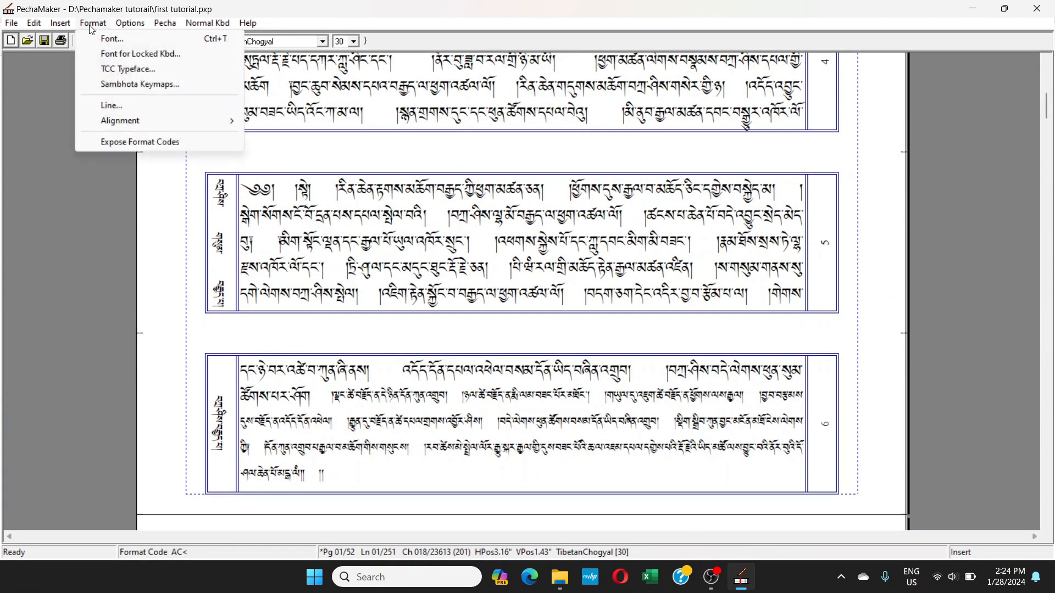
click(109, 67)
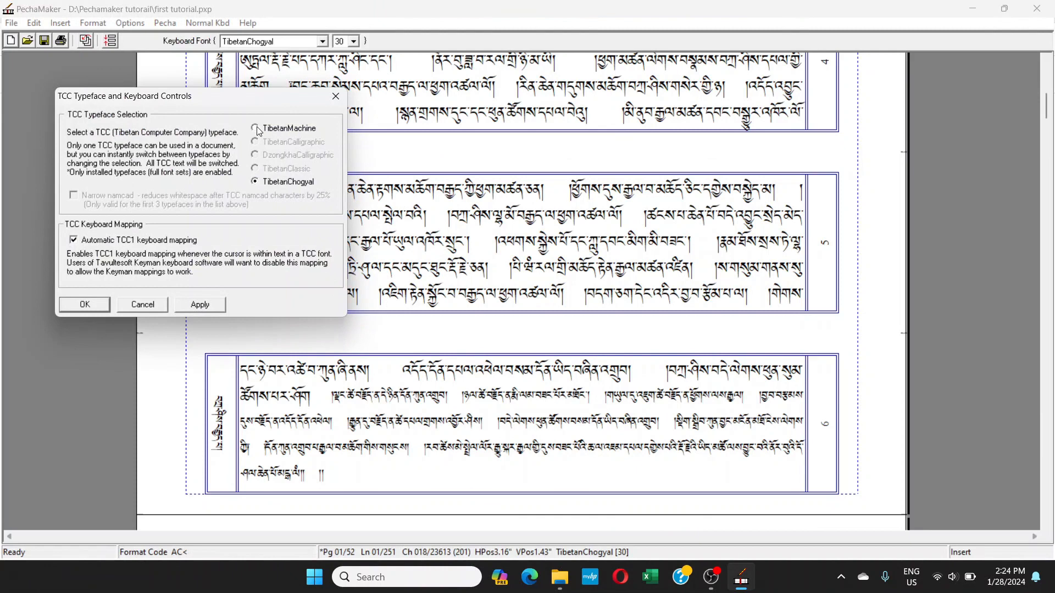
click(255, 128)
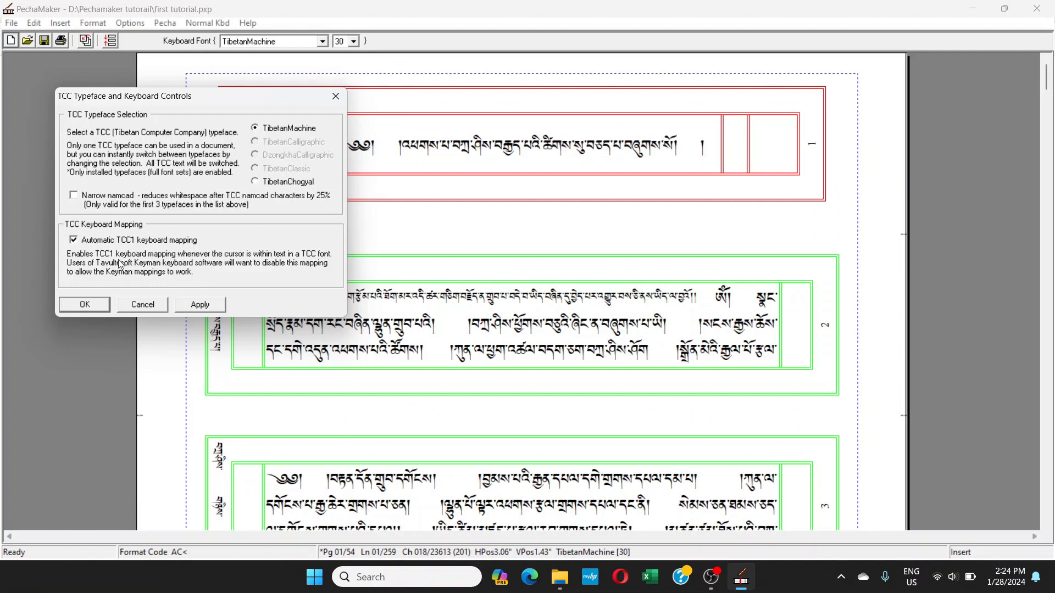
click(79, 311)
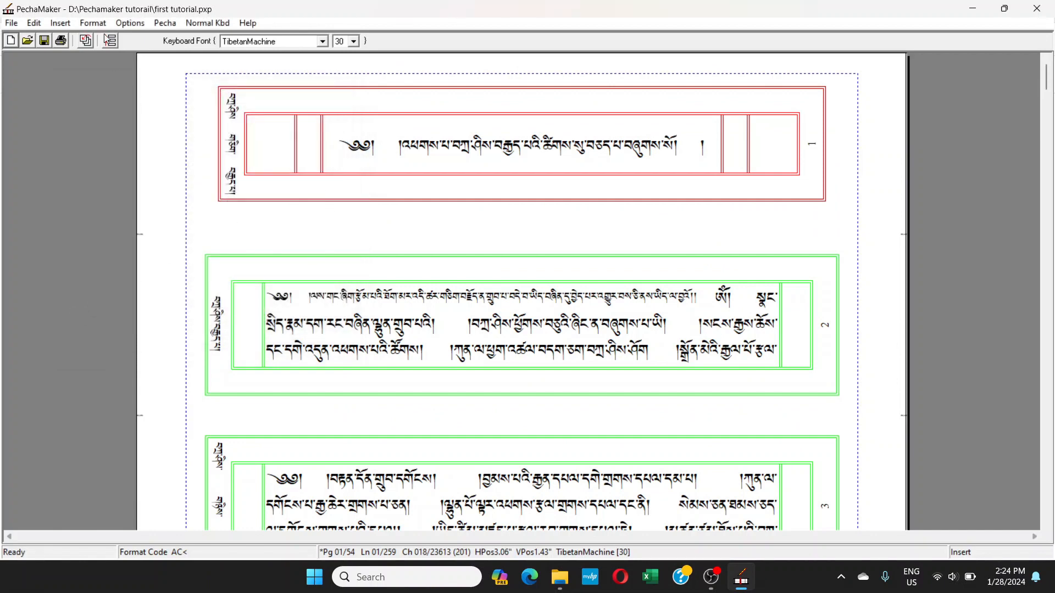
- Try a Tibetan font adjustment of 0.19 inches in the document's line formatting and discard the change
click(92, 23)
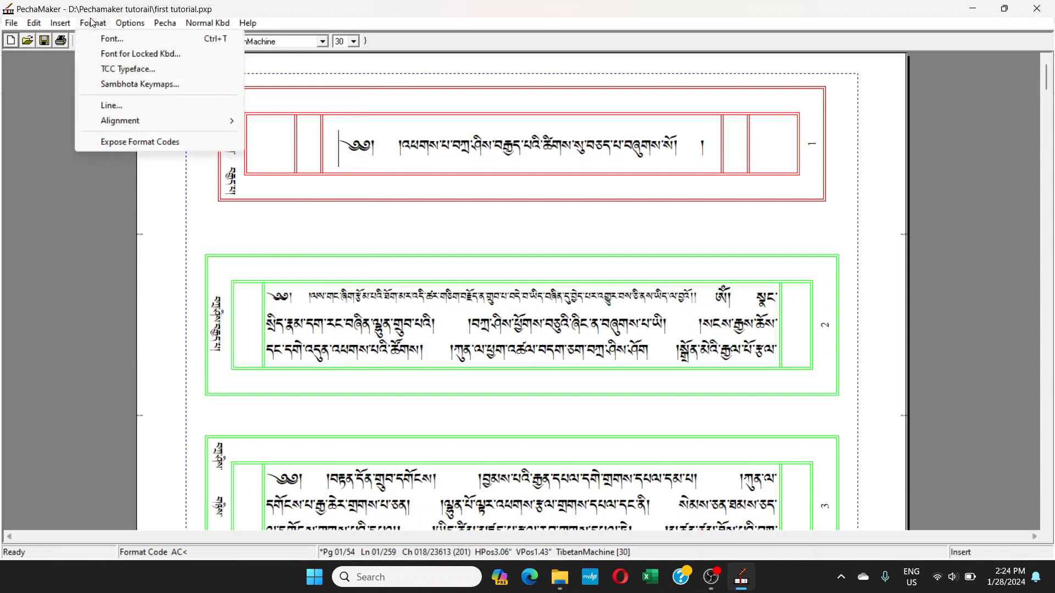
click(112, 106)
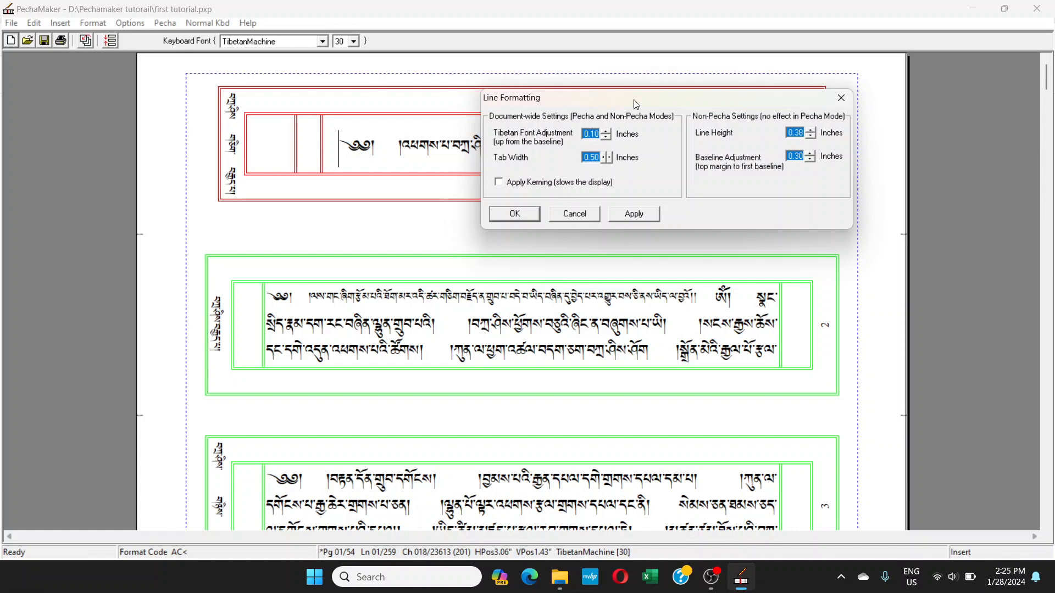
drag(634, 100, 693, 208)
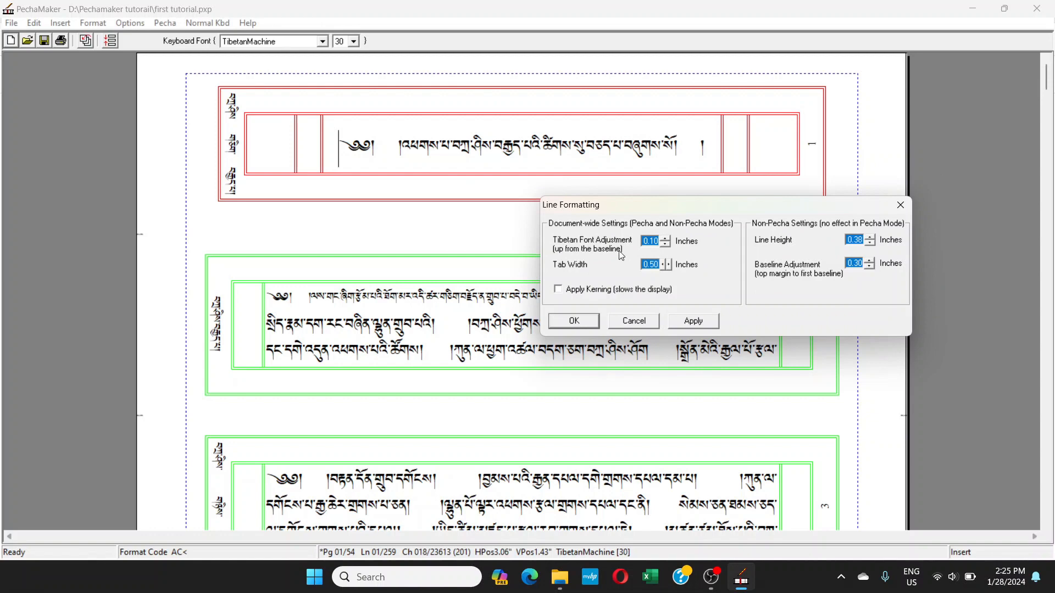
click(664, 238)
click(665, 238)
click(664, 238)
click(665, 238)
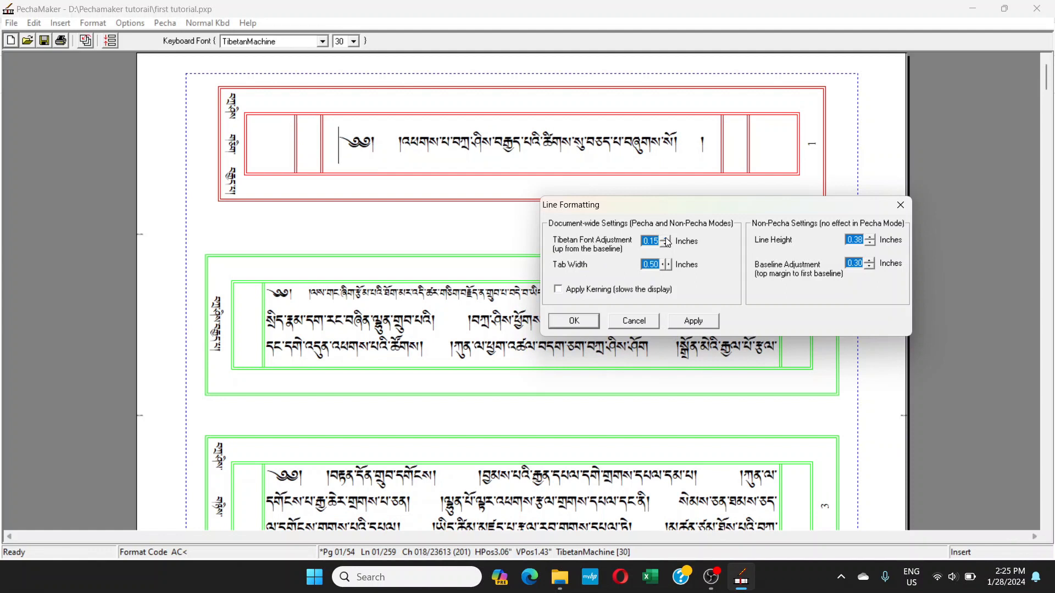
click(665, 238)
click(667, 238)
click(665, 239)
click(666, 238)
click(665, 239)
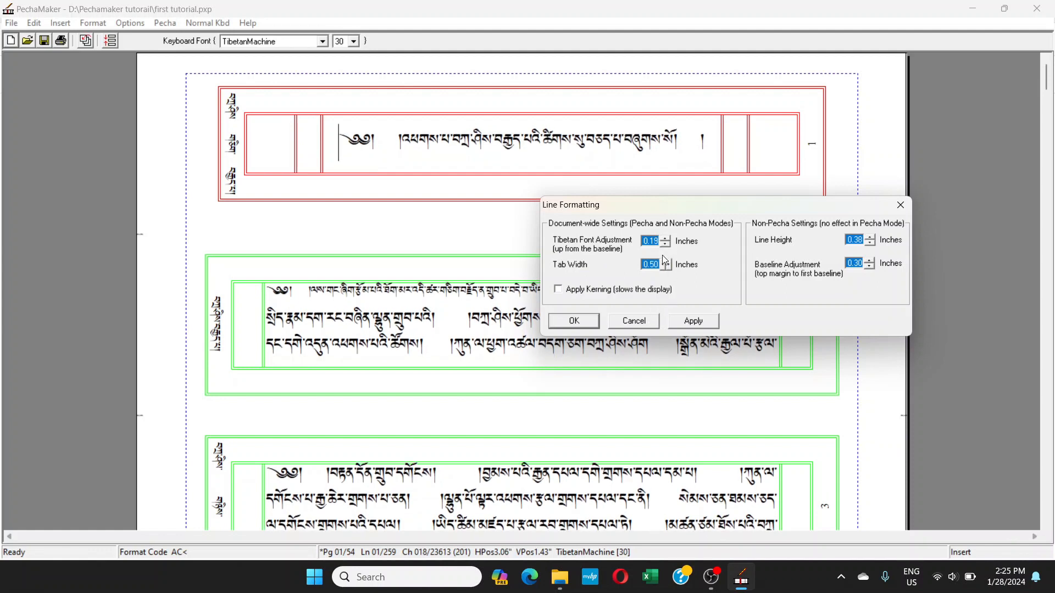
click(633, 321)
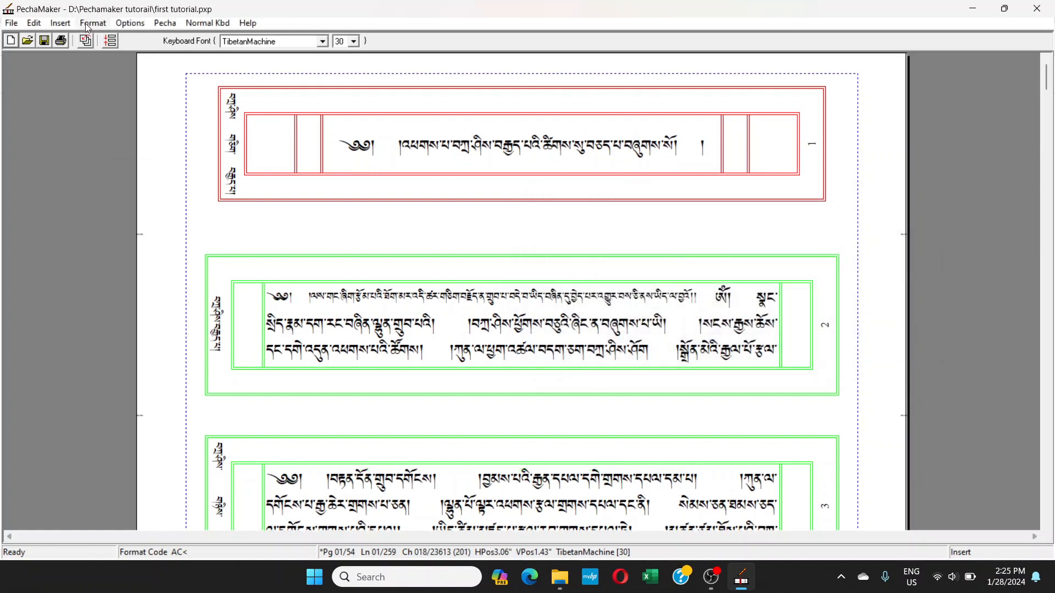
- Check the document's line formatting settings and close them without making changes
click(88, 23)
click(113, 105)
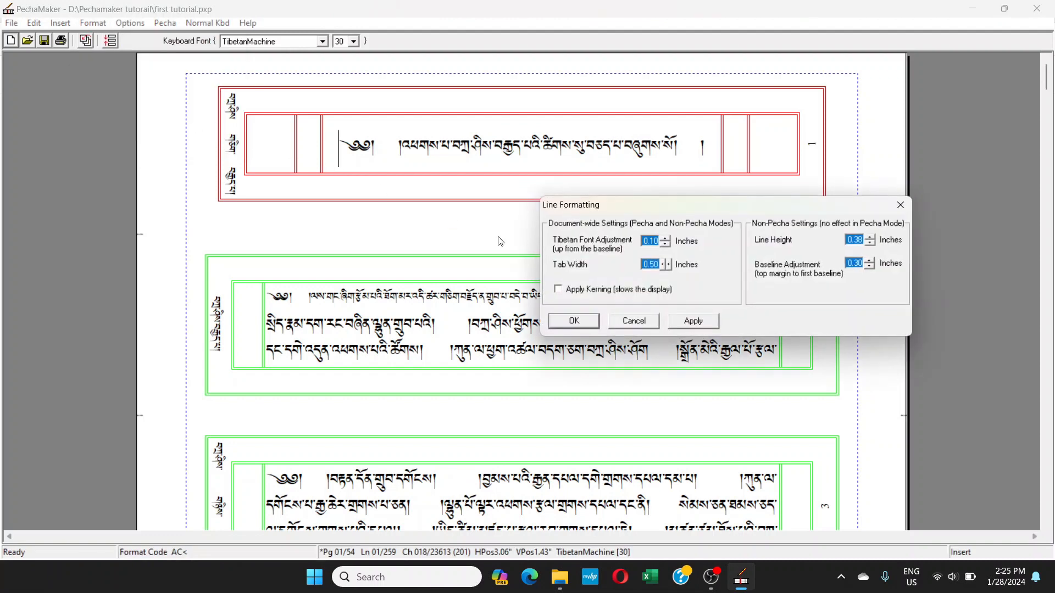
click(633, 320)
- Replace the wide gap after the first phrase on the second line of pecha page 2 with a tab
click(469, 324)
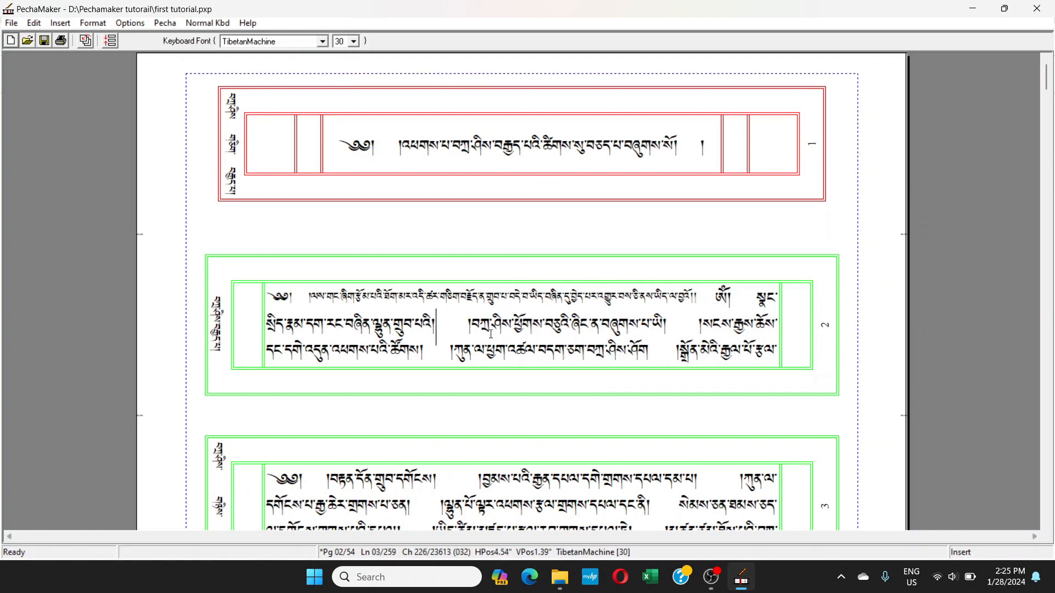
key(Left)
click(466, 325)
drag(465, 326, 446, 326)
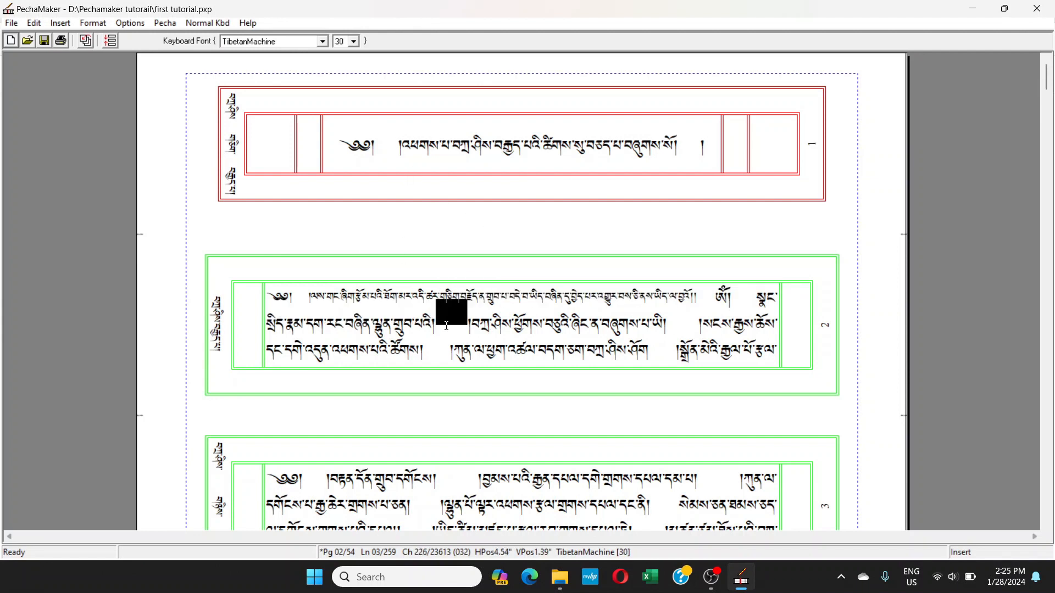
key(BackSpace)
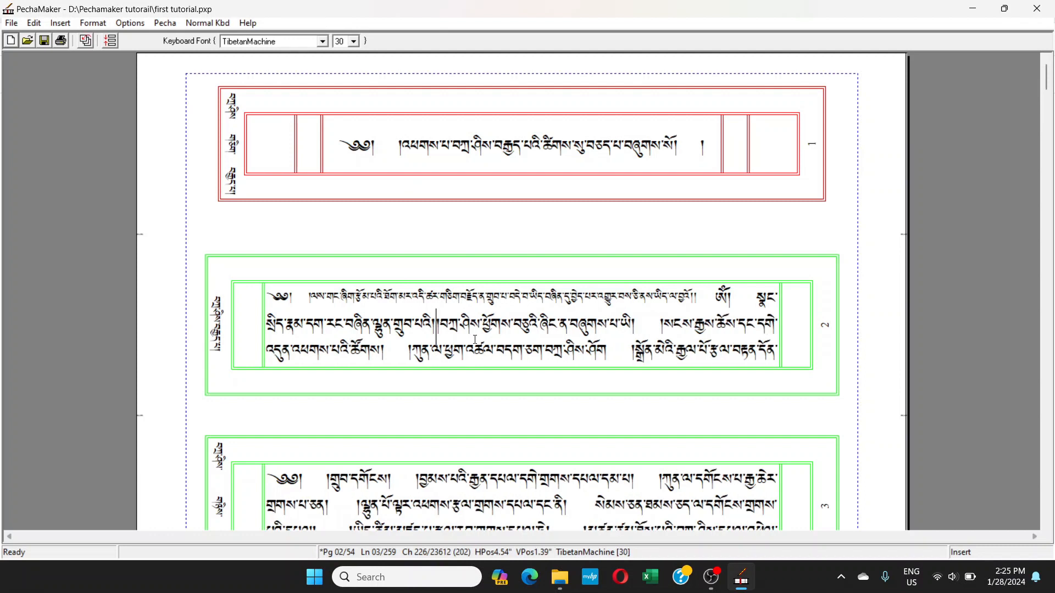
key(Tab)
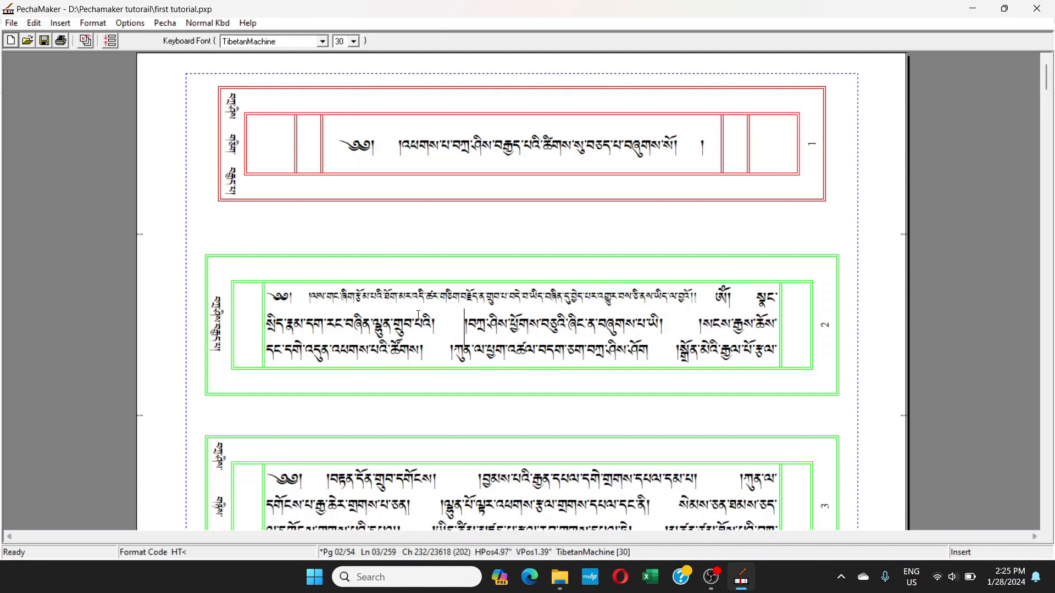
- Set the document's tab width to 0.46 inches in the line formatting
click(422, 326)
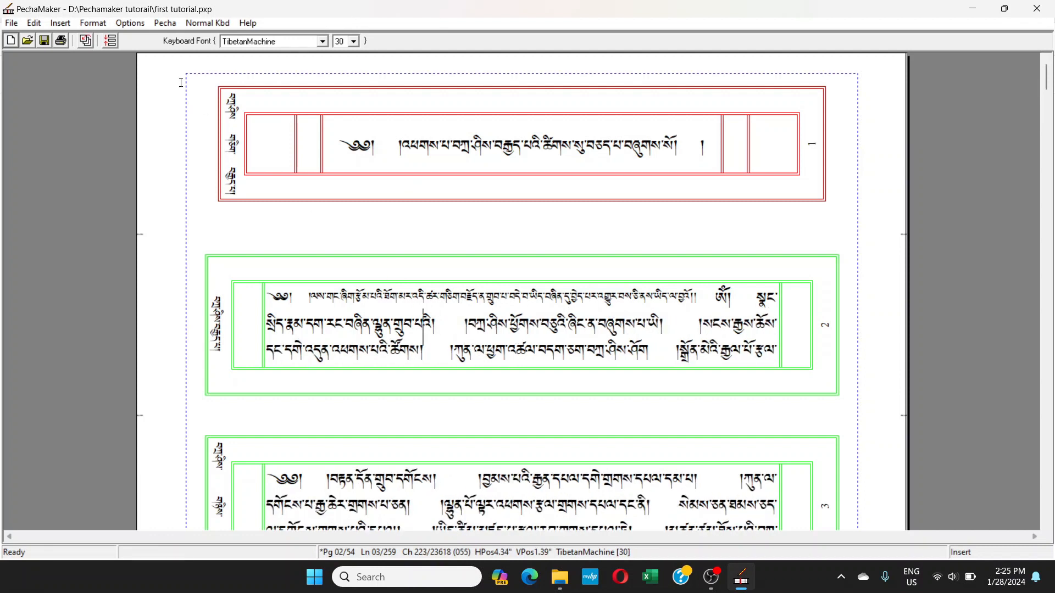
click(82, 25)
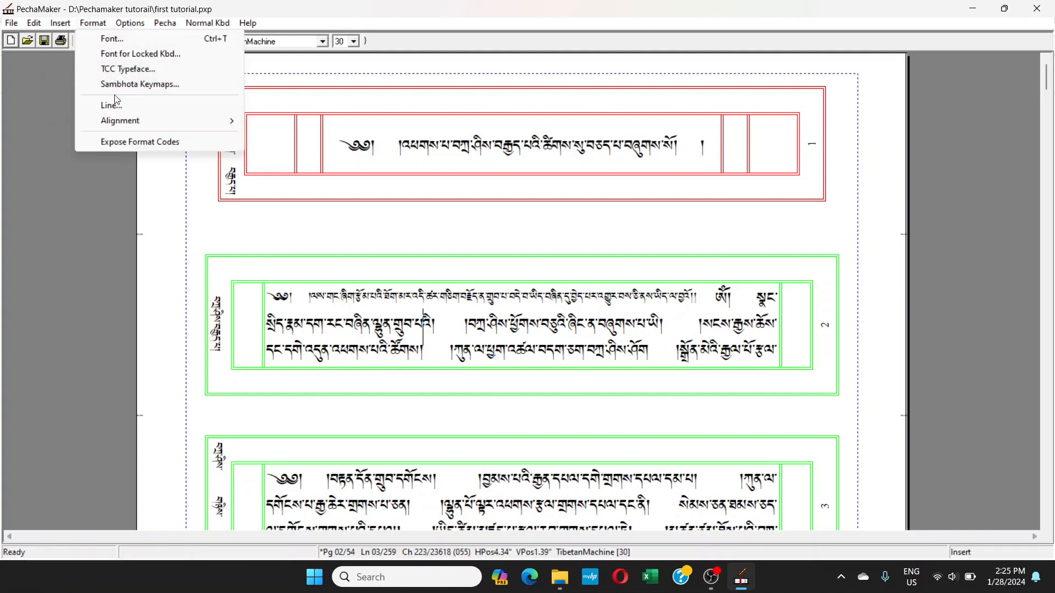
mouse_move(123, 124)
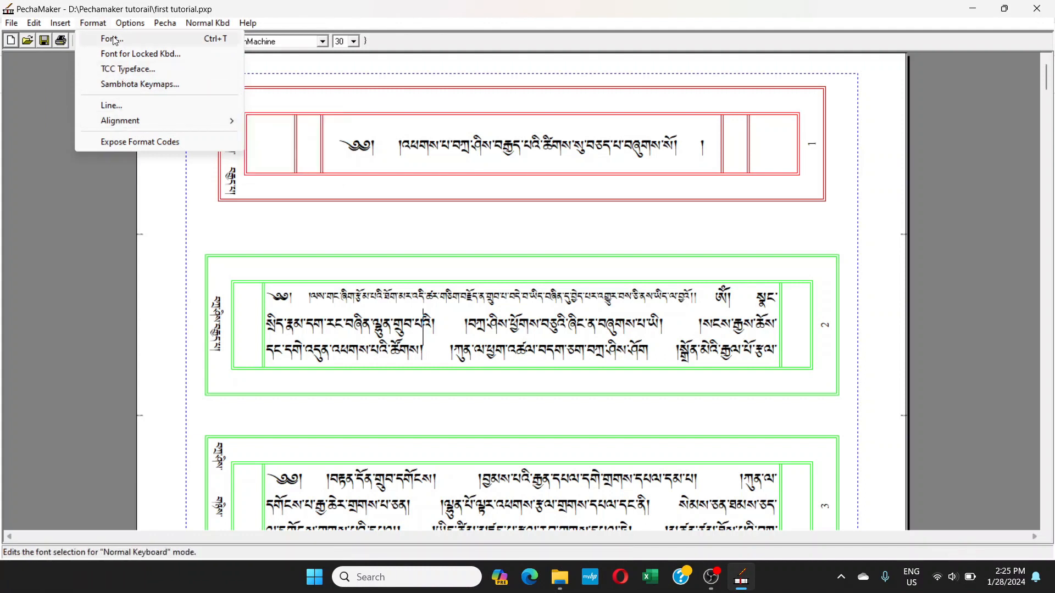
click(109, 105)
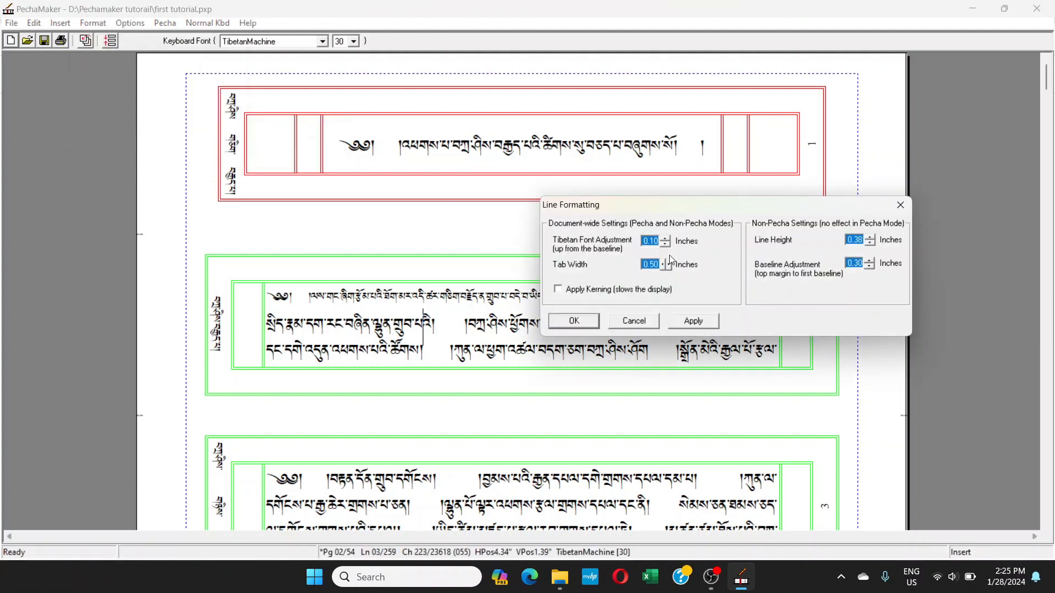
click(664, 269)
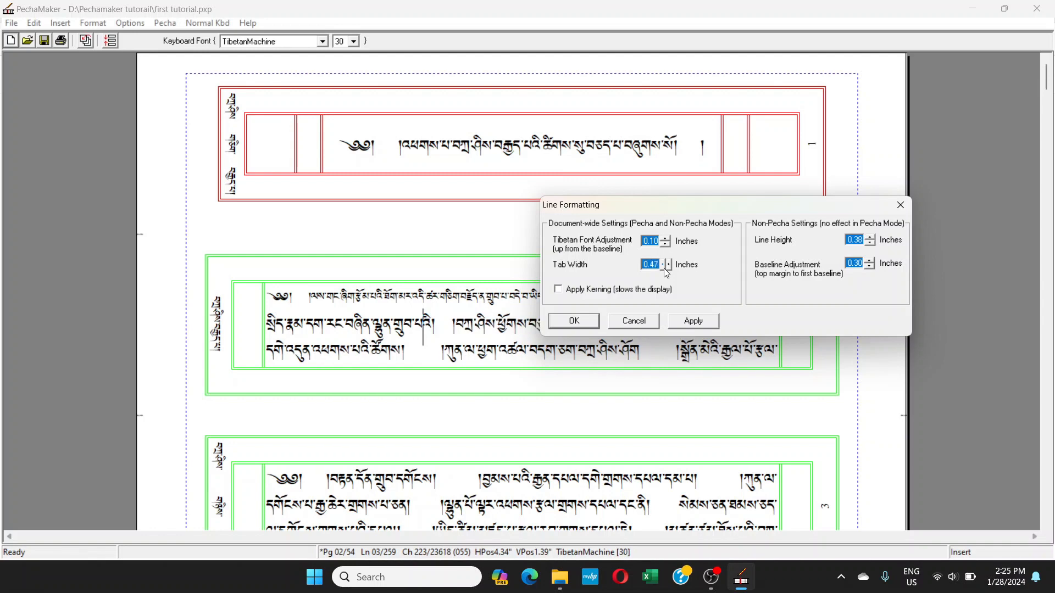
click(664, 269)
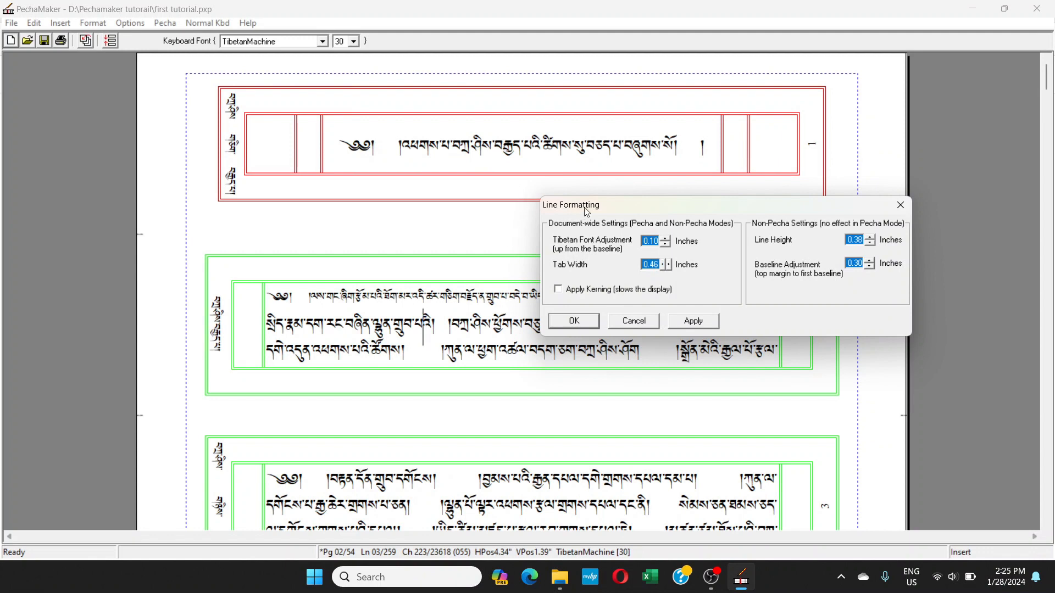
drag(626, 212, 665, 109)
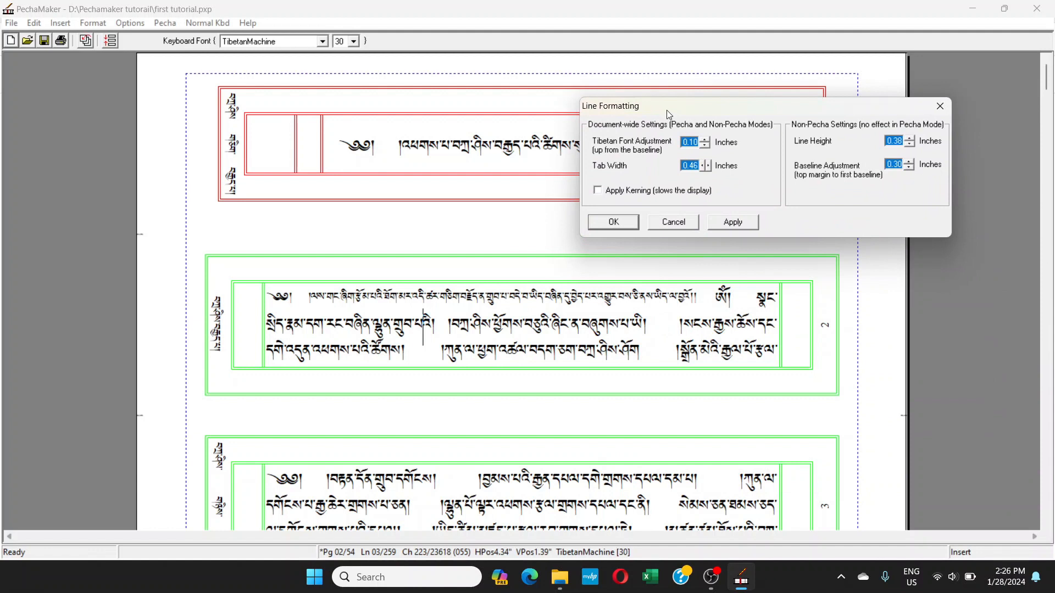
click(621, 226)
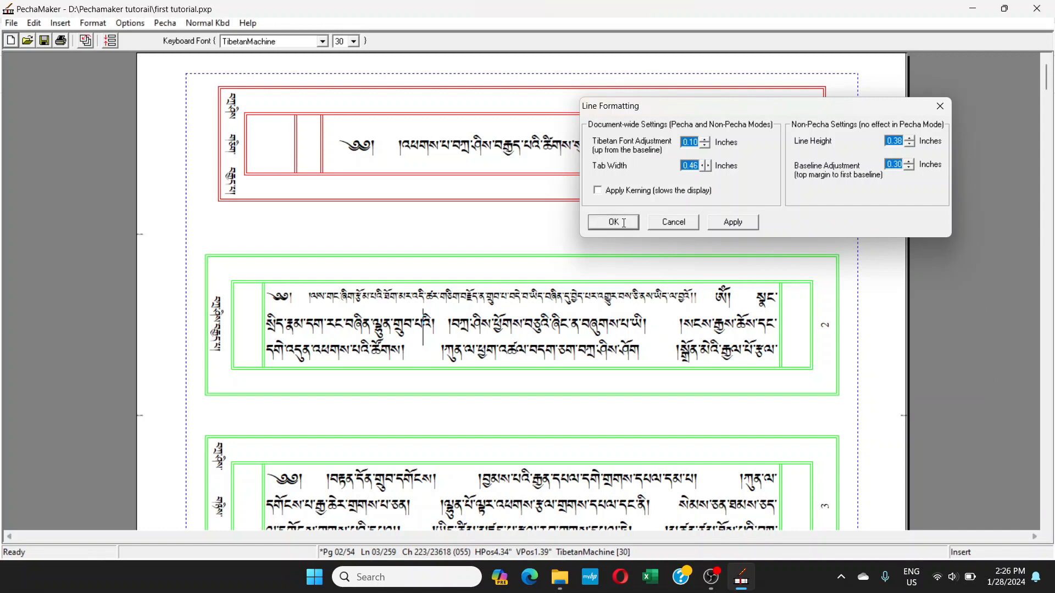
- Replace the remaining wide gaps between phrases on the second and third lines of pecha page 2 with tabs
scroll(509, 325, down, 1)
click(450, 250)
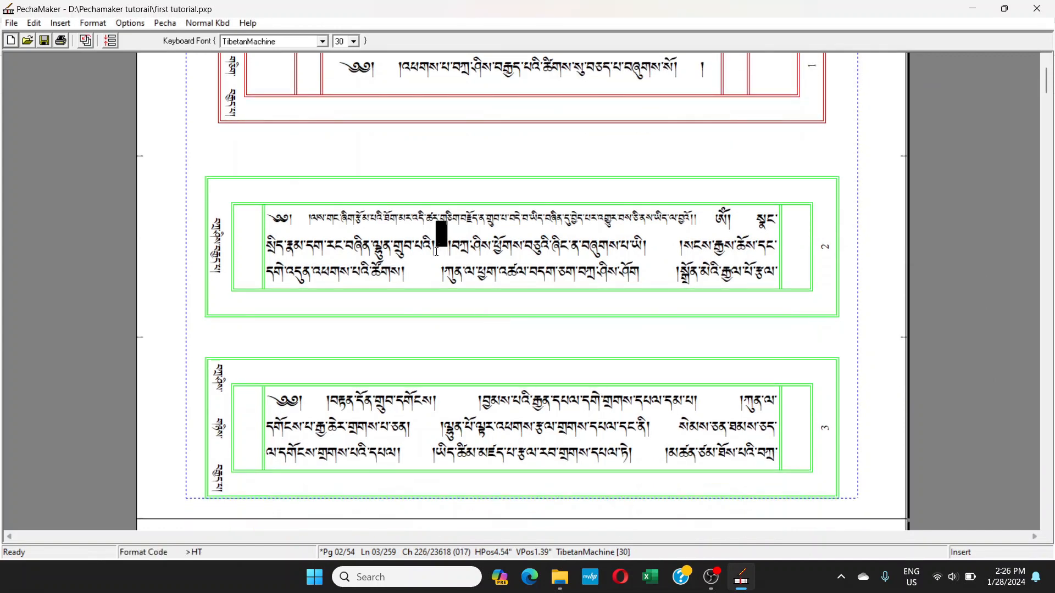
click(444, 255)
click(679, 246)
key(Delete)
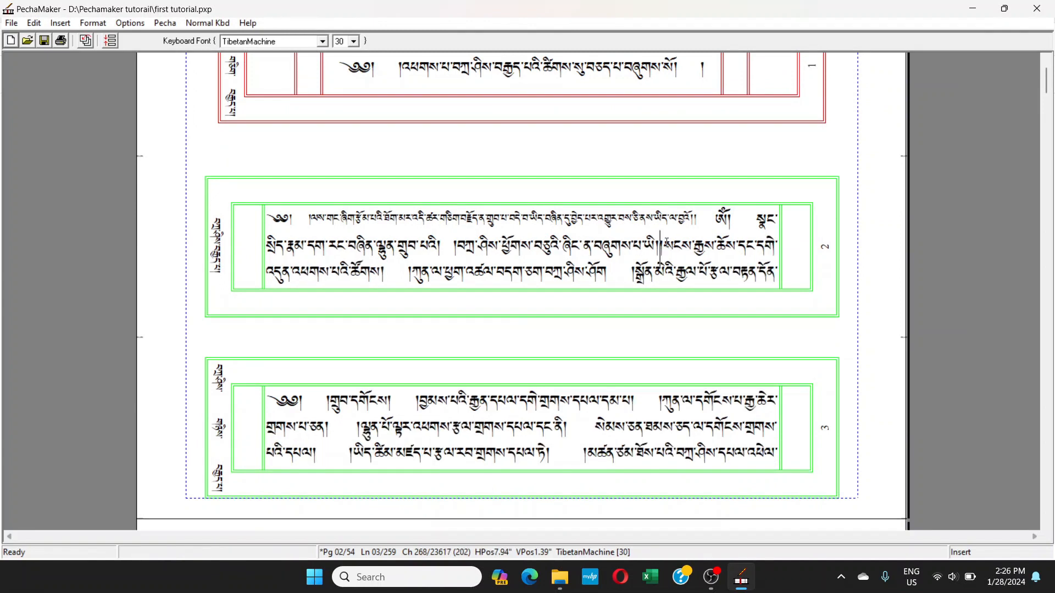
key(ctrl+v)
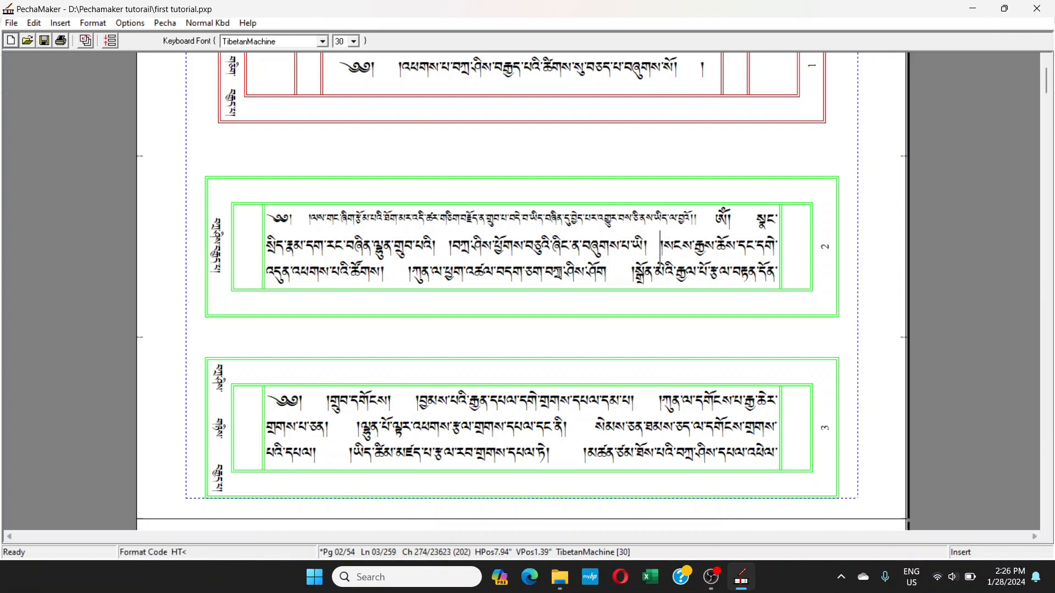
click(404, 272)
key(BackSpace)
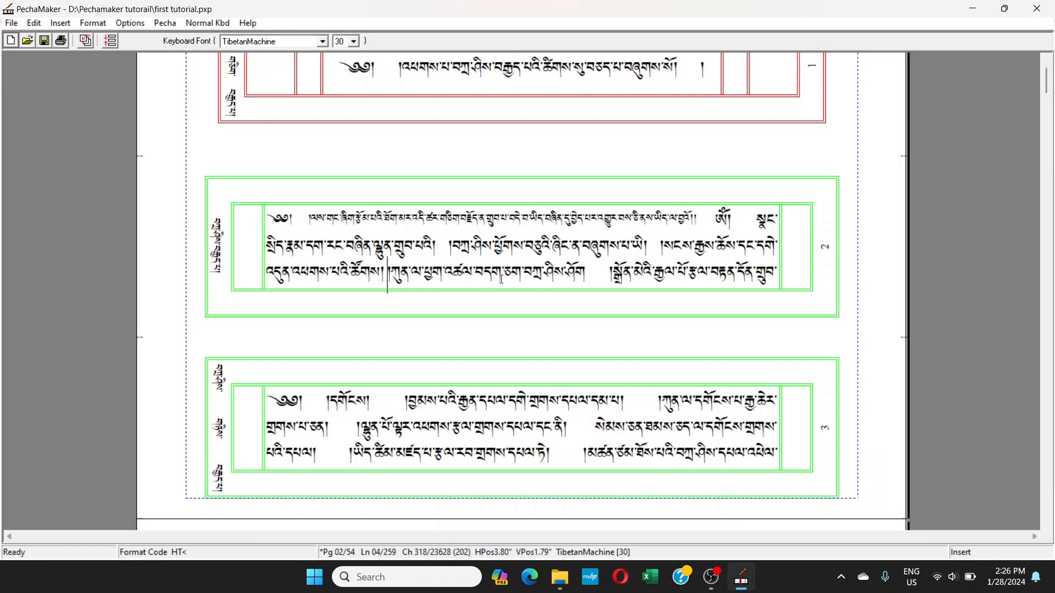
click(593, 280)
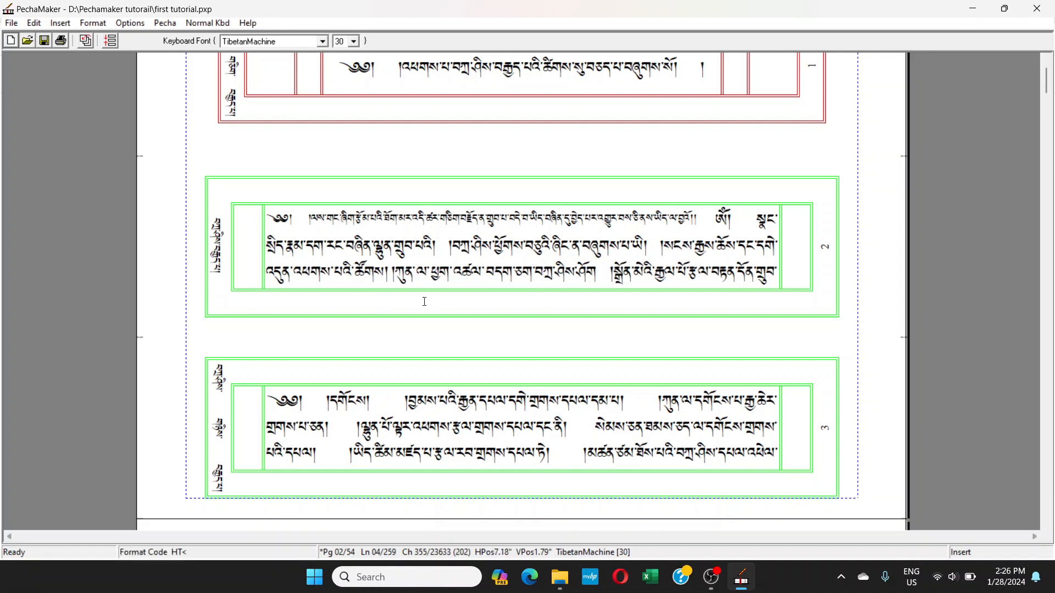
click(449, 254)
scroll(549, 275, up, 2)
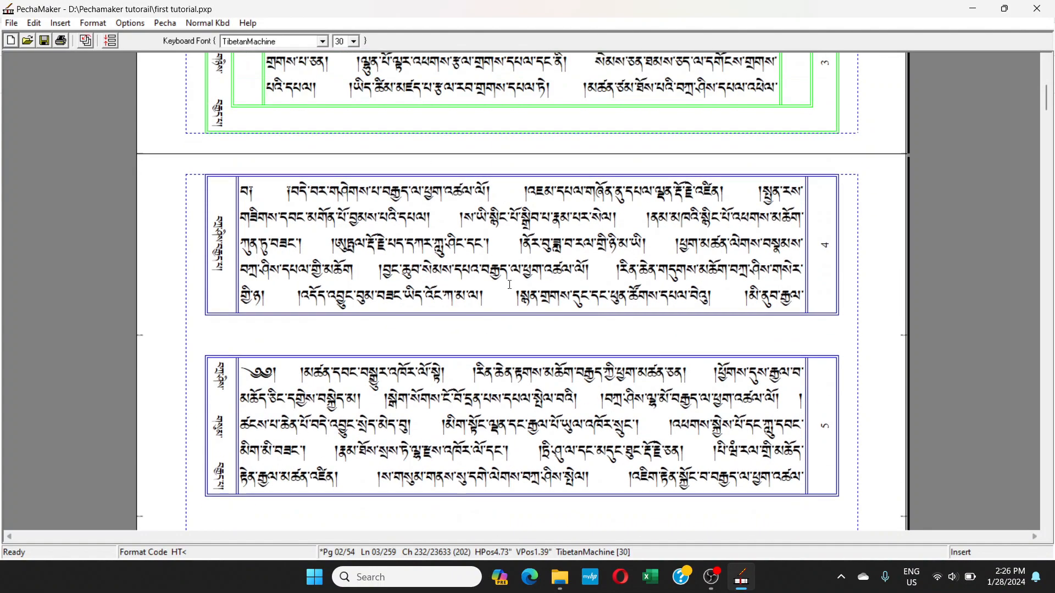
click(375, 147)
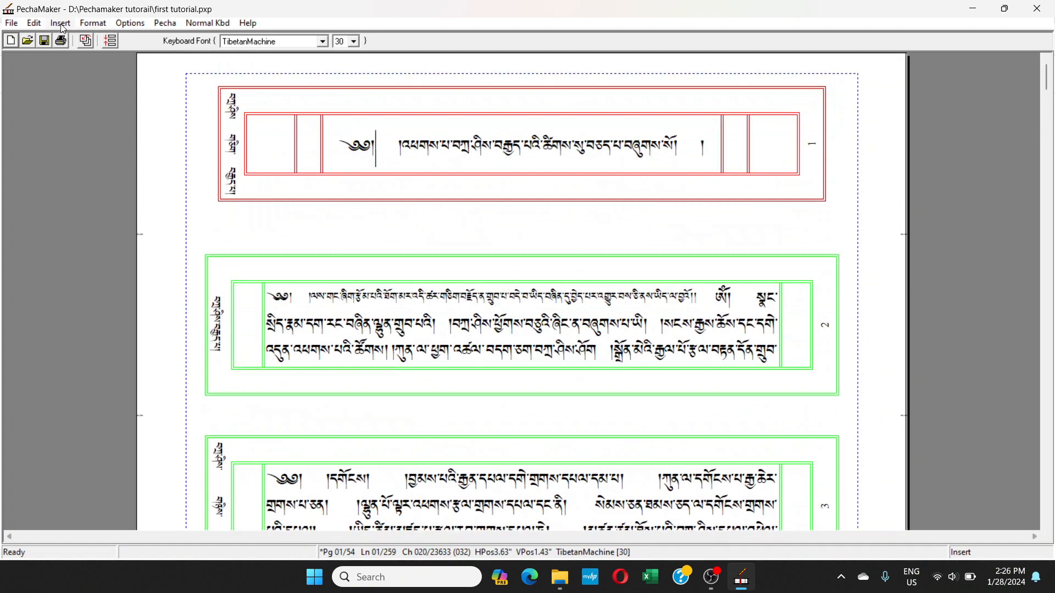
click(34, 24)
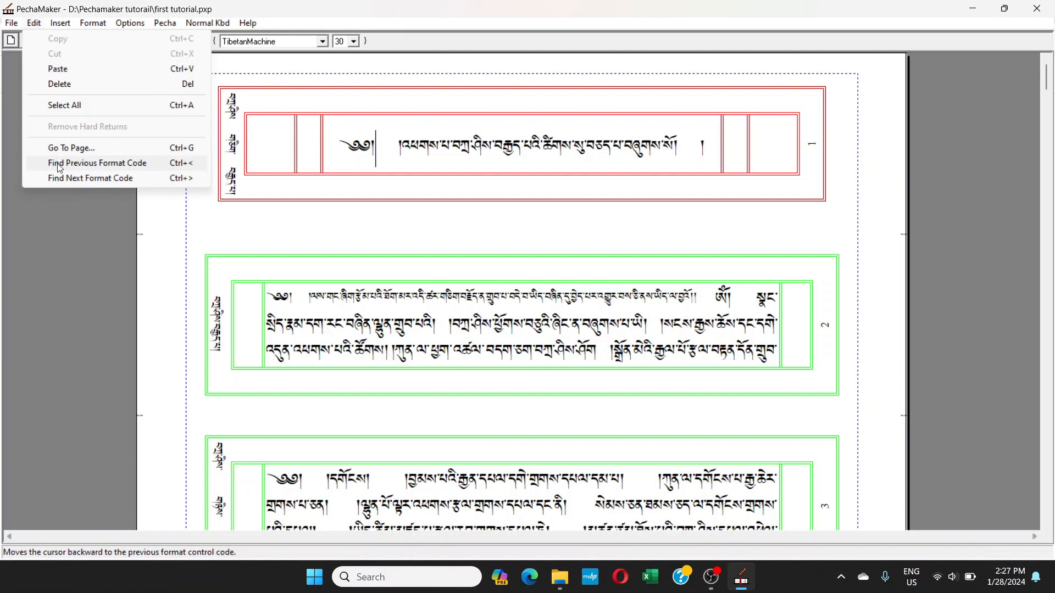
click(10, 24)
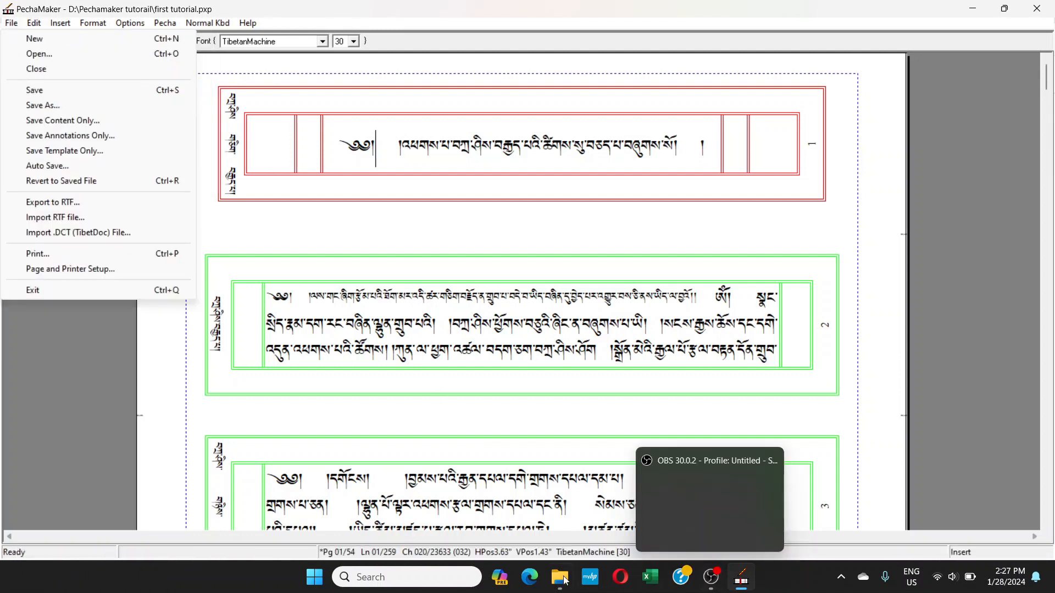
- Switch to TibetDoc and open the recent file sample for tutorial.dct
click(446, 579)
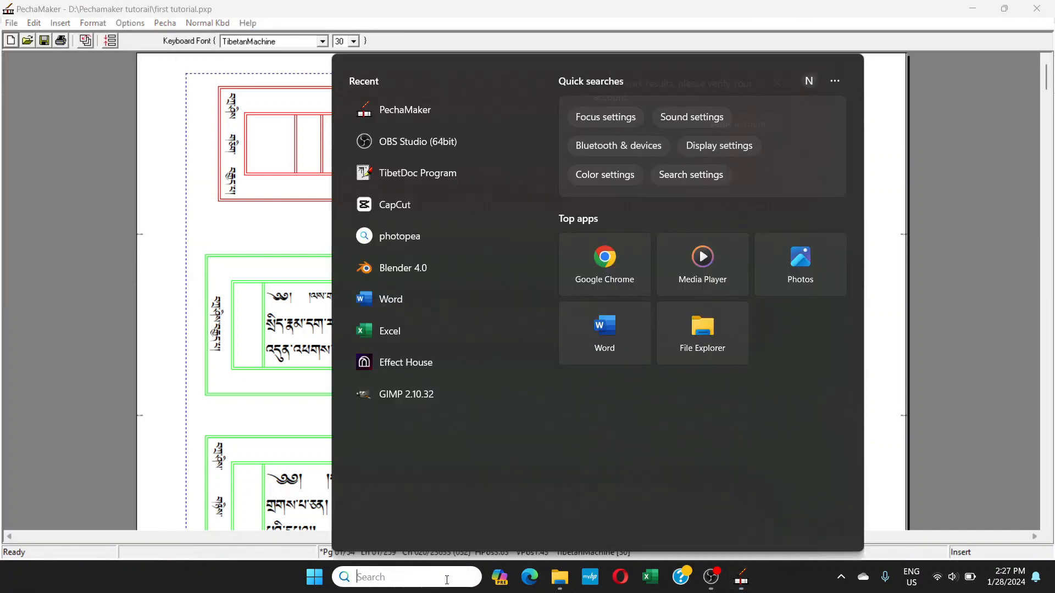
click(469, 165)
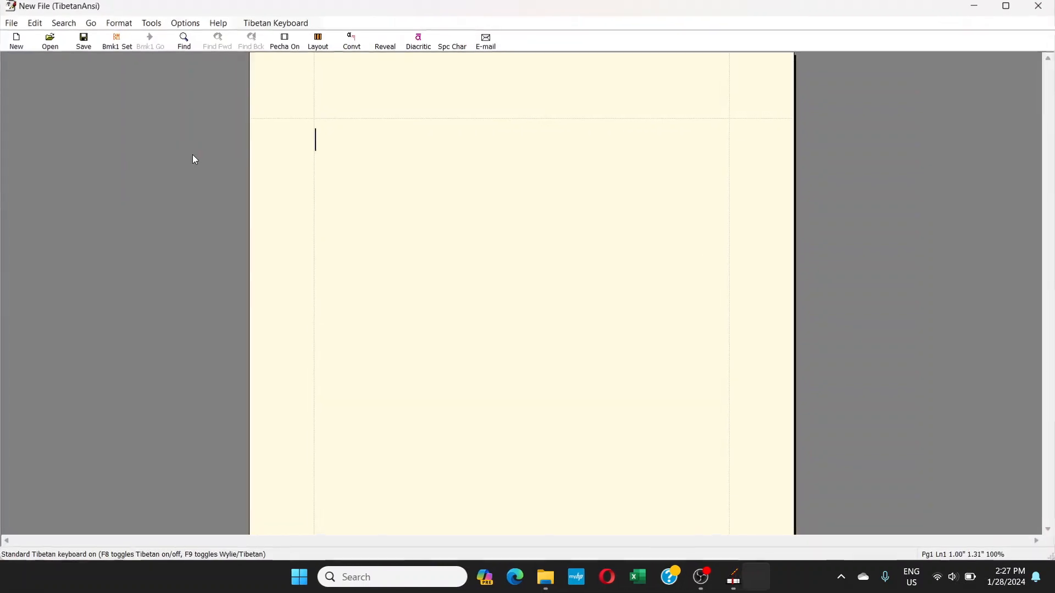
click(11, 23)
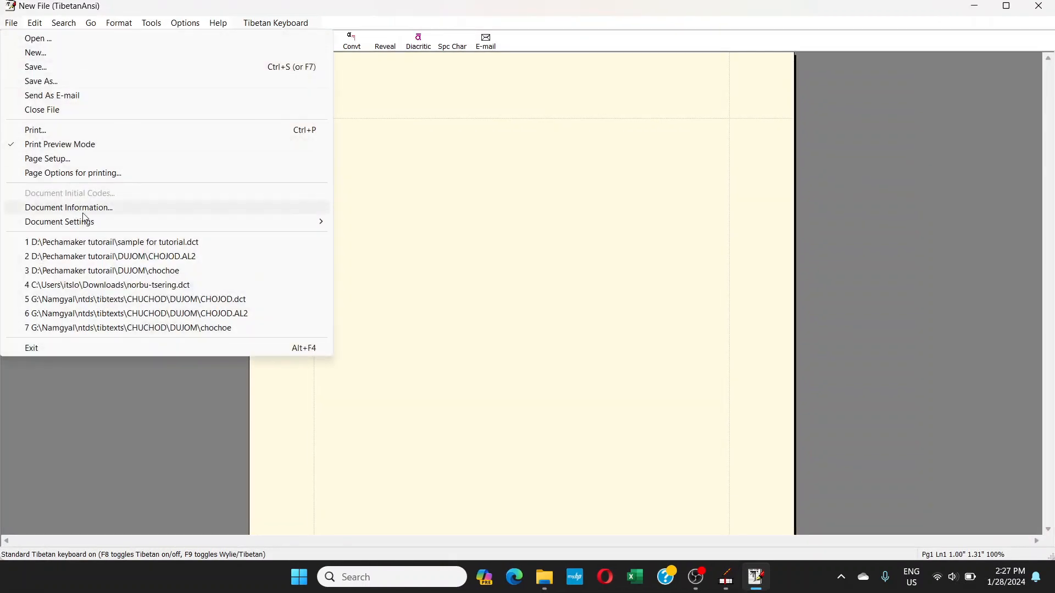
click(118, 243)
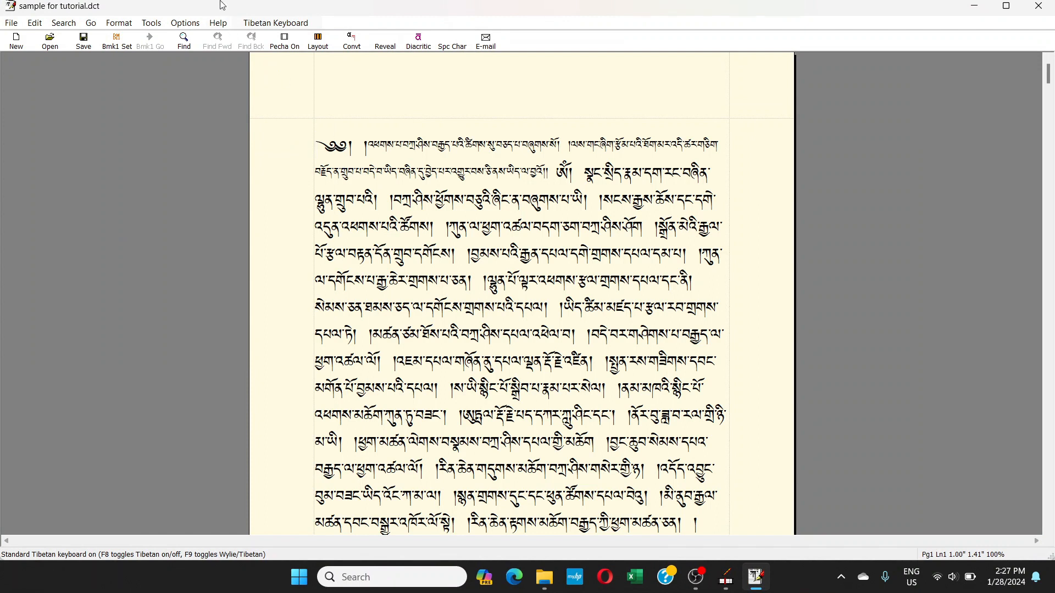
- Set up a find and replace in the document with a tab code as the replacement text
click(64, 23)
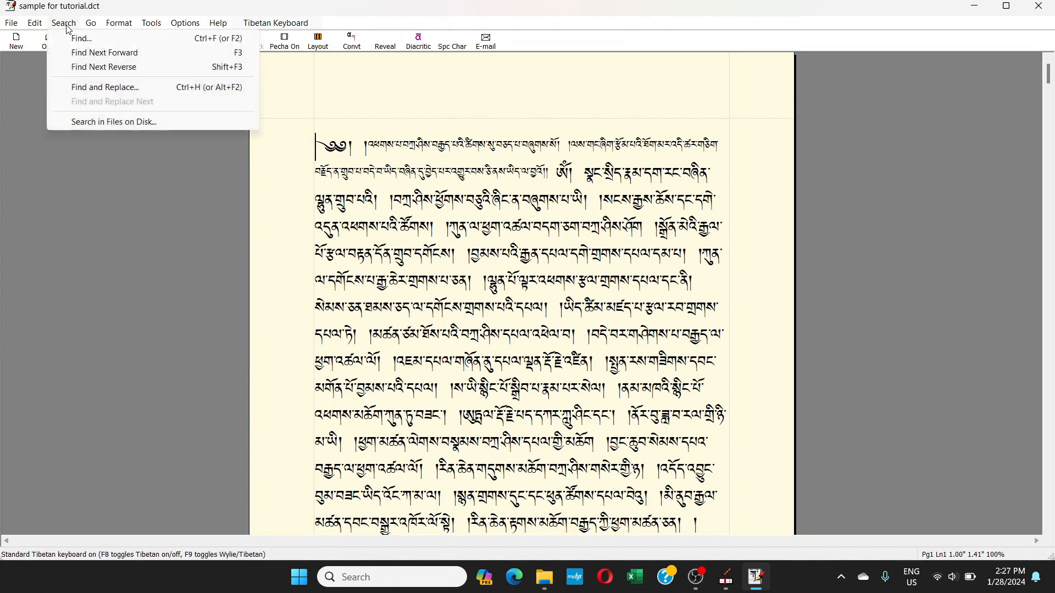
click(84, 88)
click(81, 173)
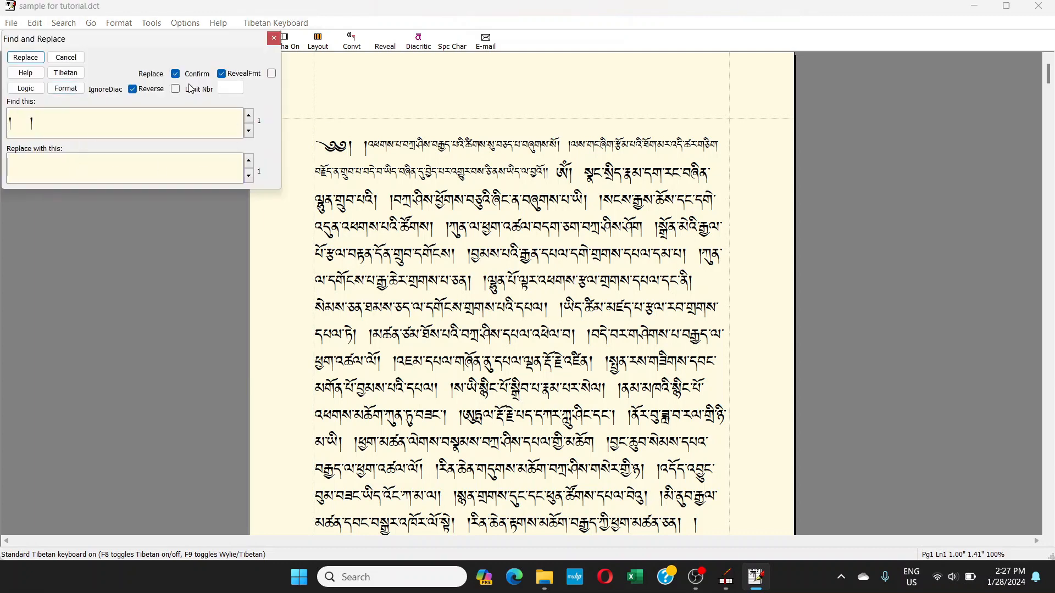
key(Tab)
click(85, 168)
click(66, 90)
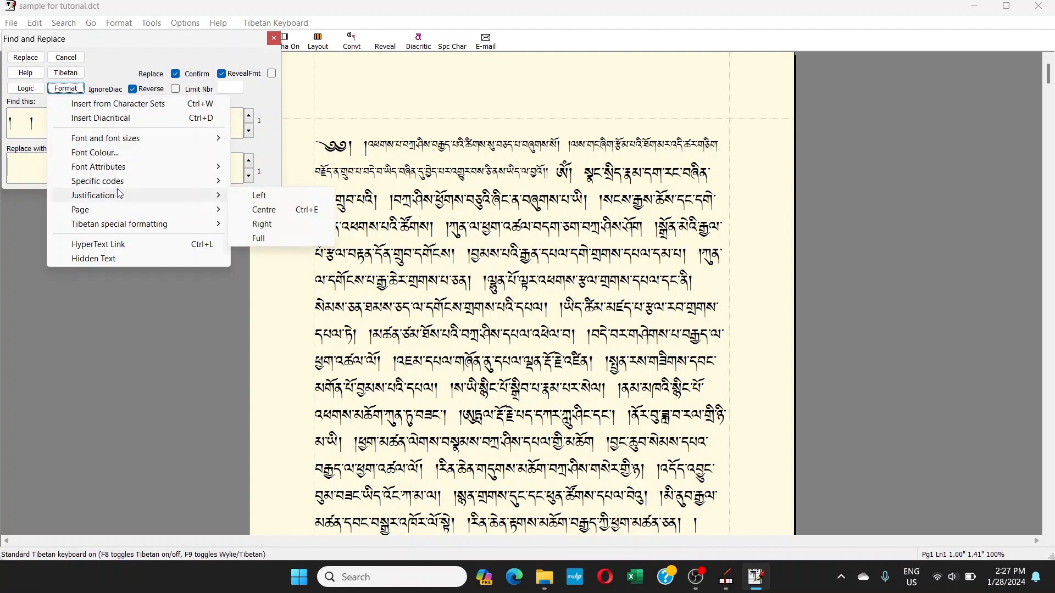
mouse_move(195, 186)
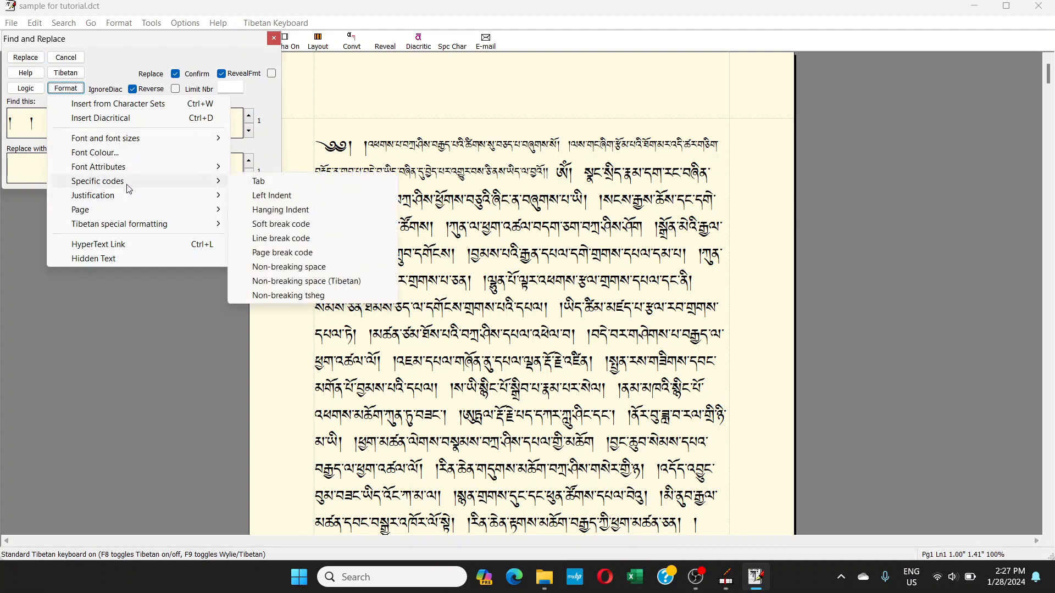
click(262, 183)
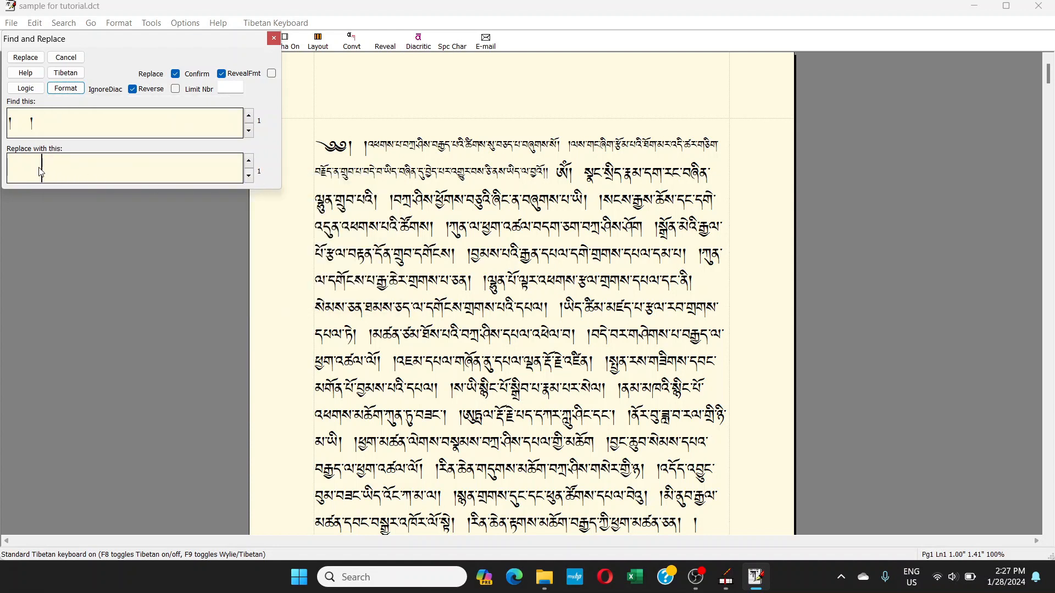
click(18, 172)
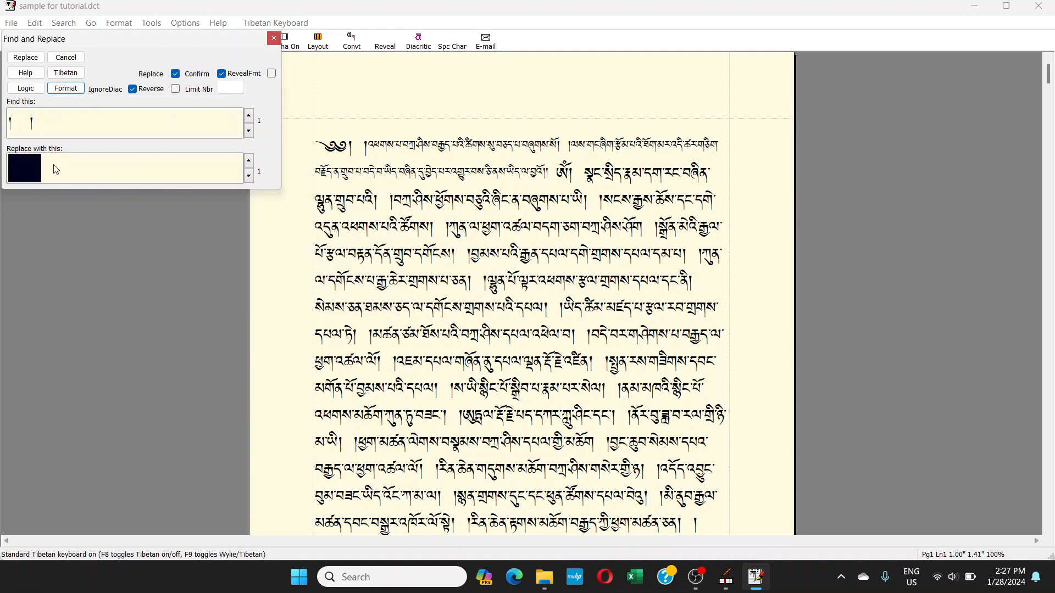
- Change the search text to a blank space and replace every occurrence in the document with the tab code
click(45, 133)
key(BackSpace)
key(BackSpace)
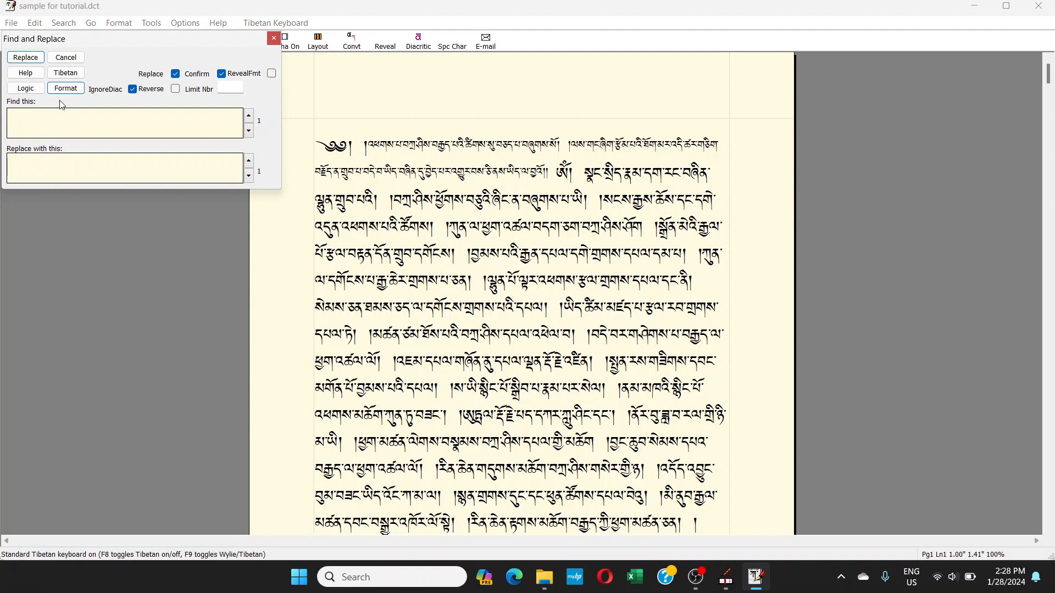
click(25, 58)
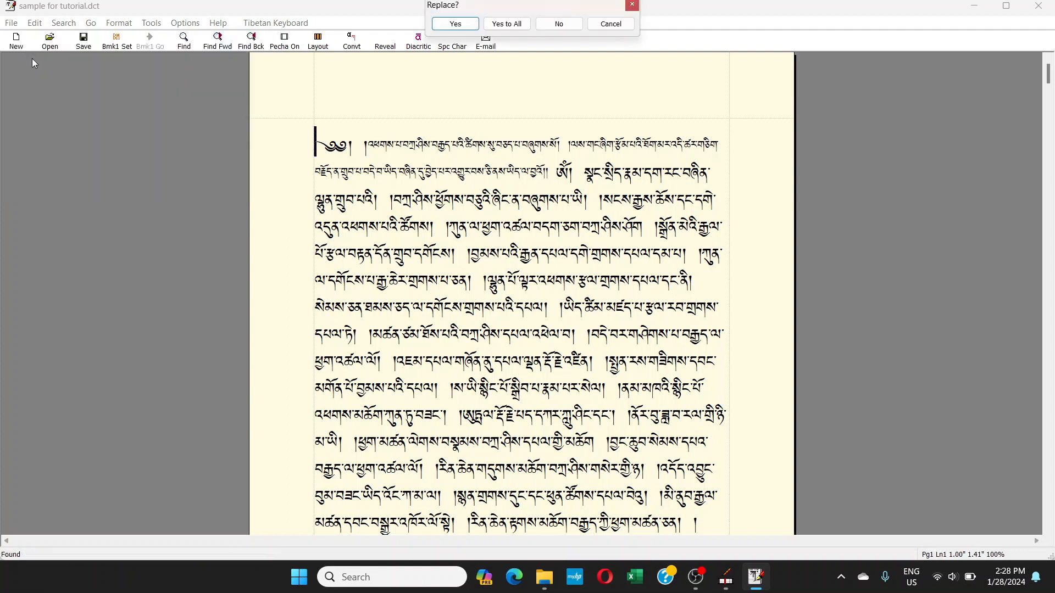
click(506, 24)
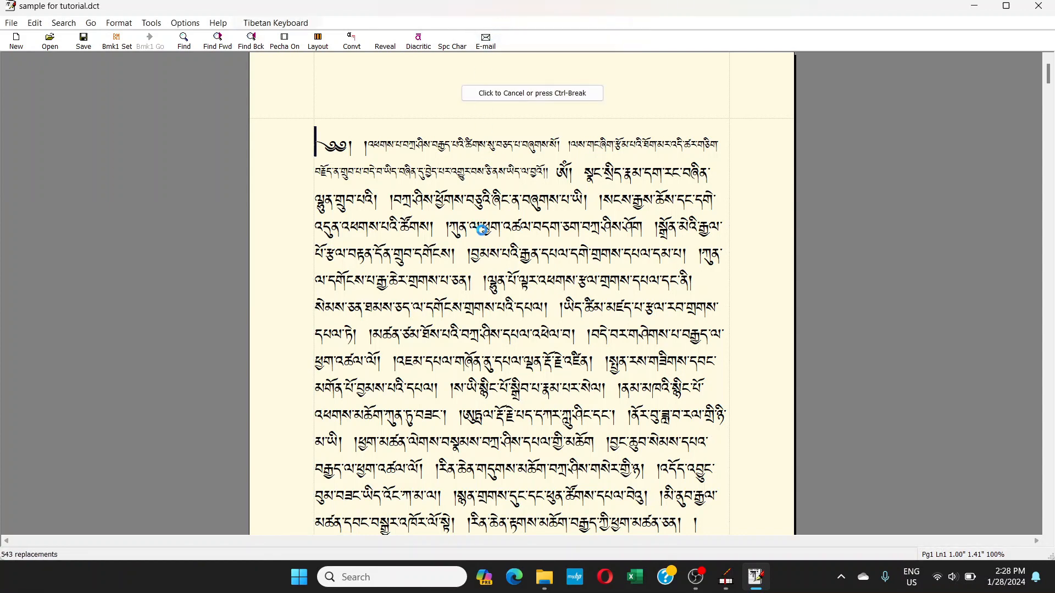
- Look back through the document from the last page to the first to check the spacing between phrases
scroll(387, 284, up, 10)
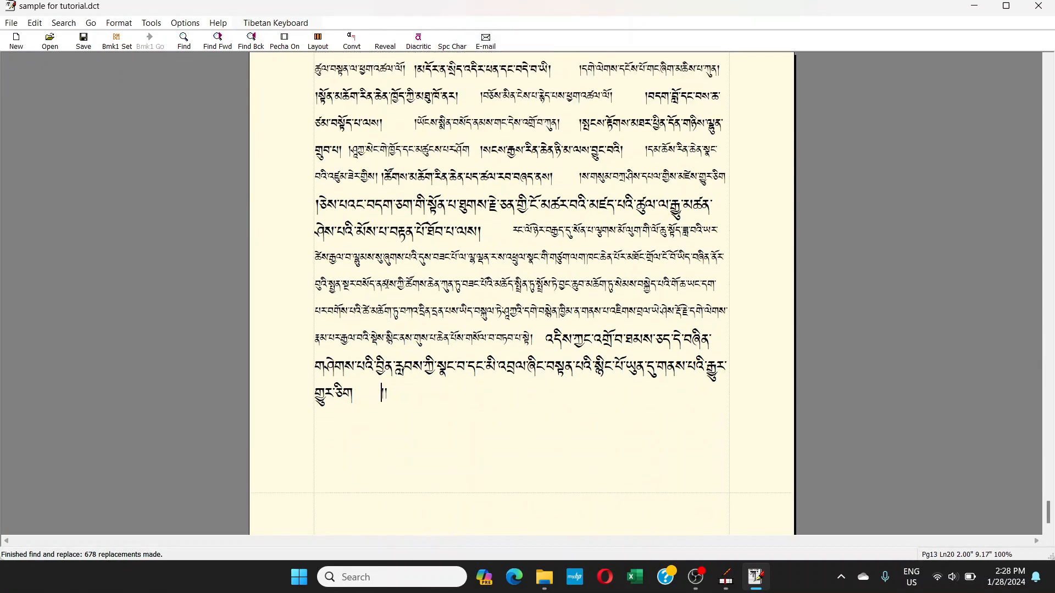
scroll(406, 272, up, 15)
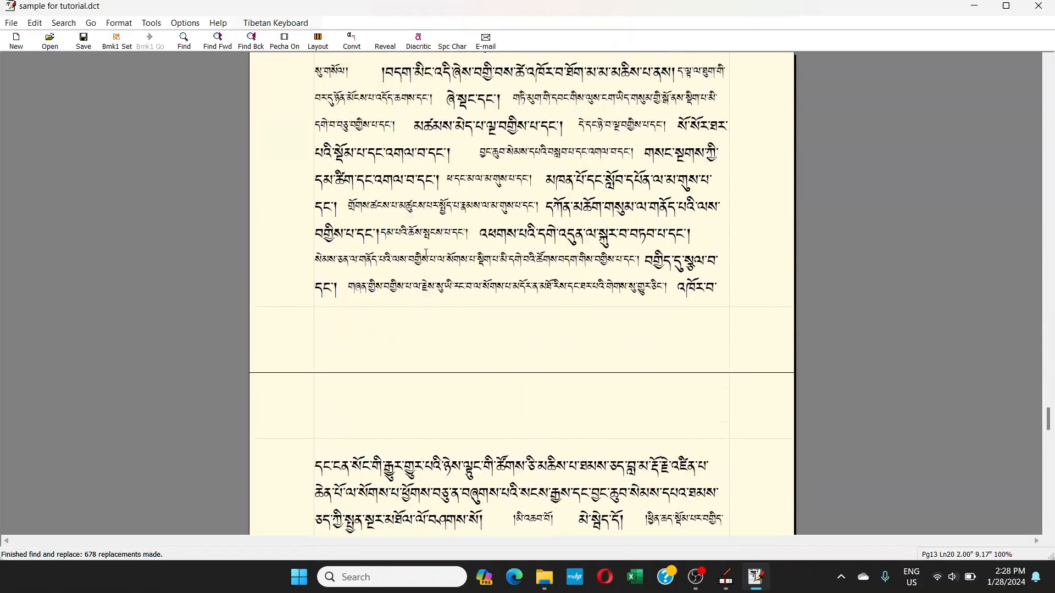
scroll(456, 222, up, 6)
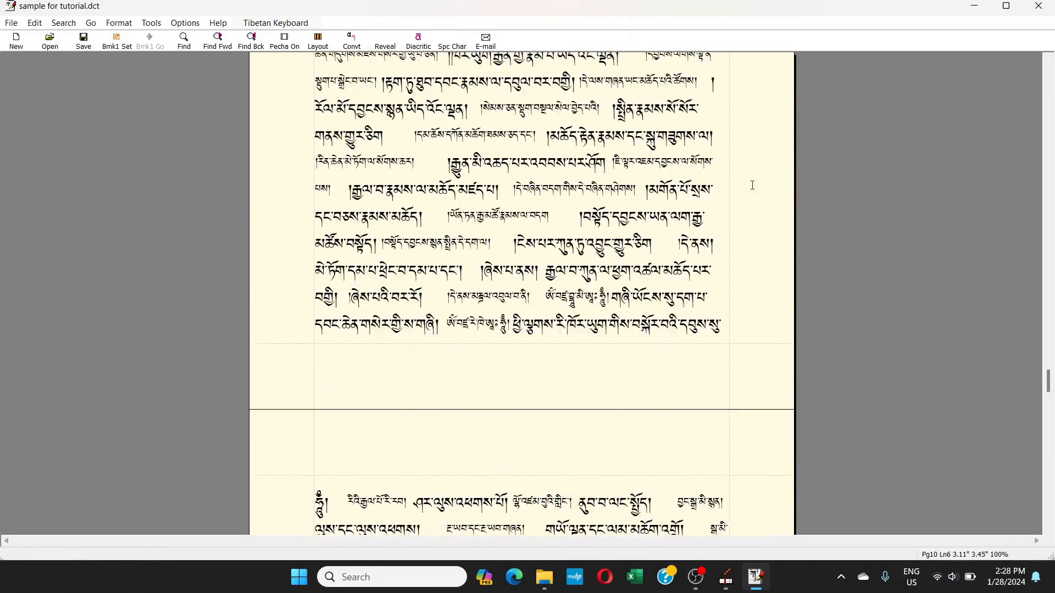
drag(1048, 363, 1050, 92)
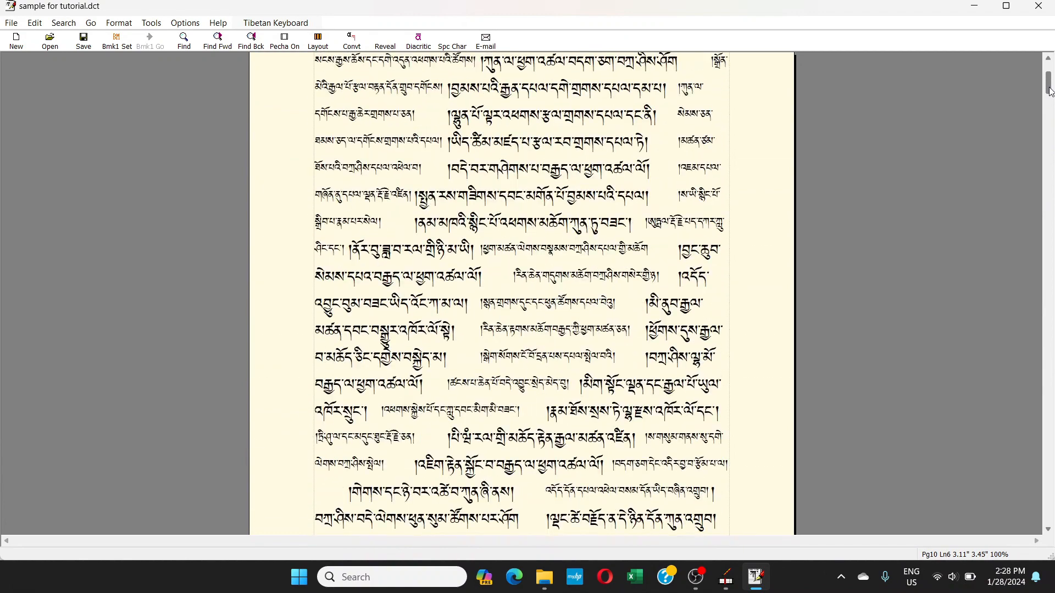
click(440, 225)
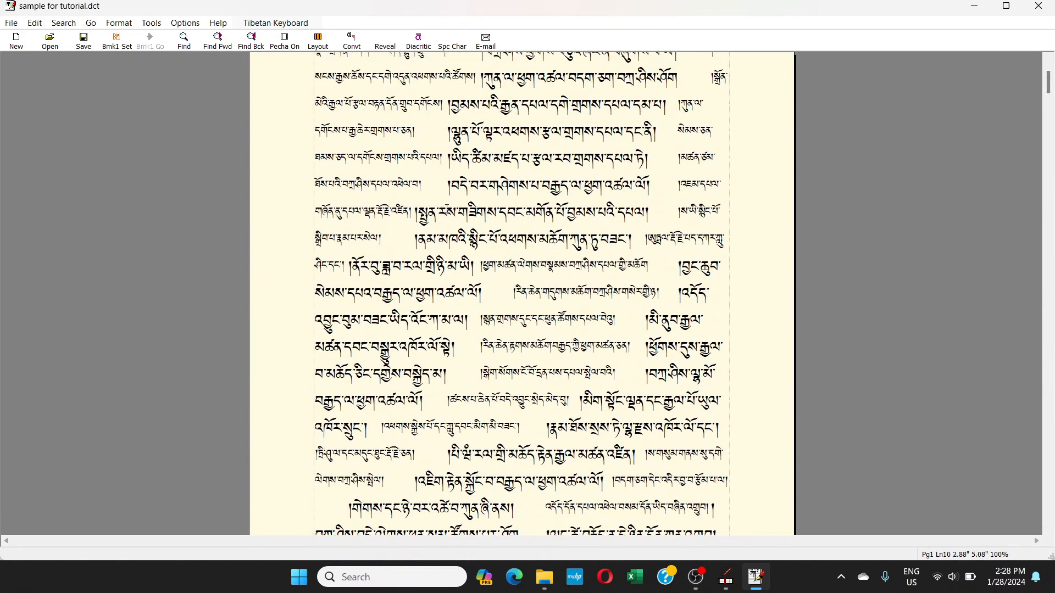
scroll(449, 208, up, 2)
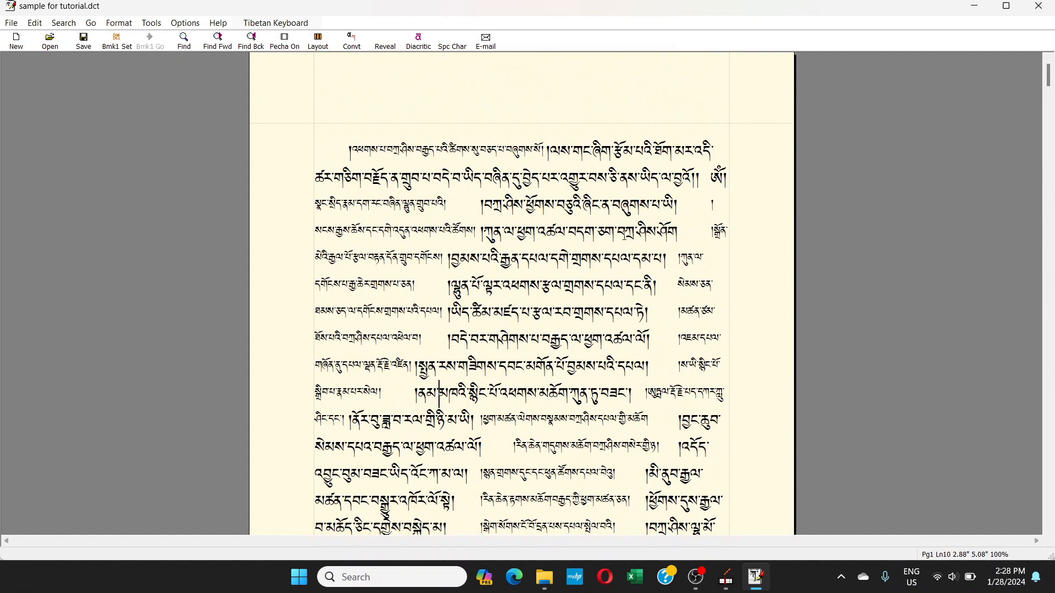
- Reveal the formatting codes on page 1 to inspect the tabs, hide them again and review the pages once more
click(446, 259)
click(384, 41)
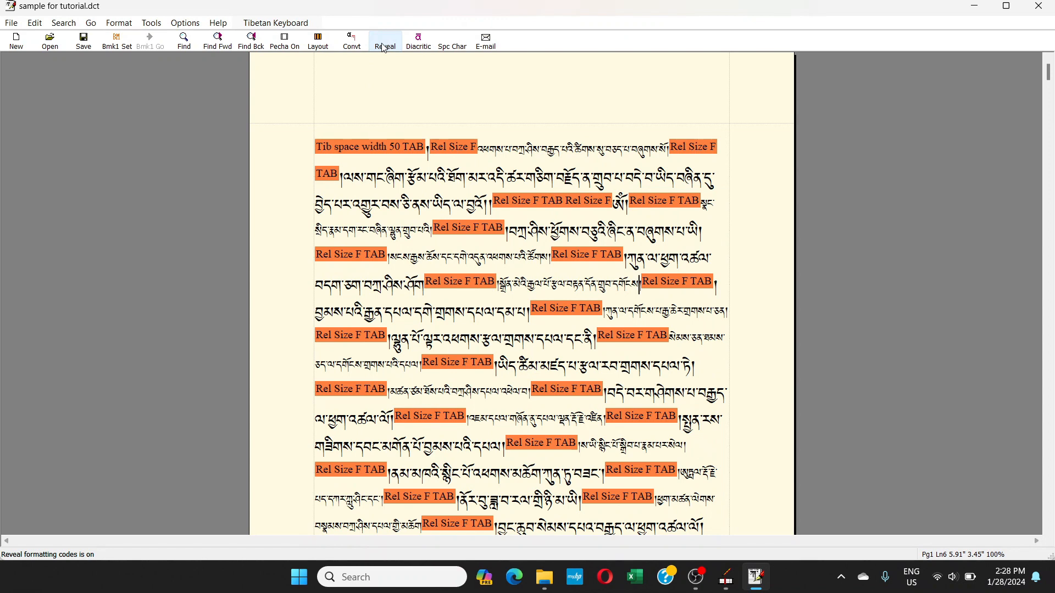
click(385, 44)
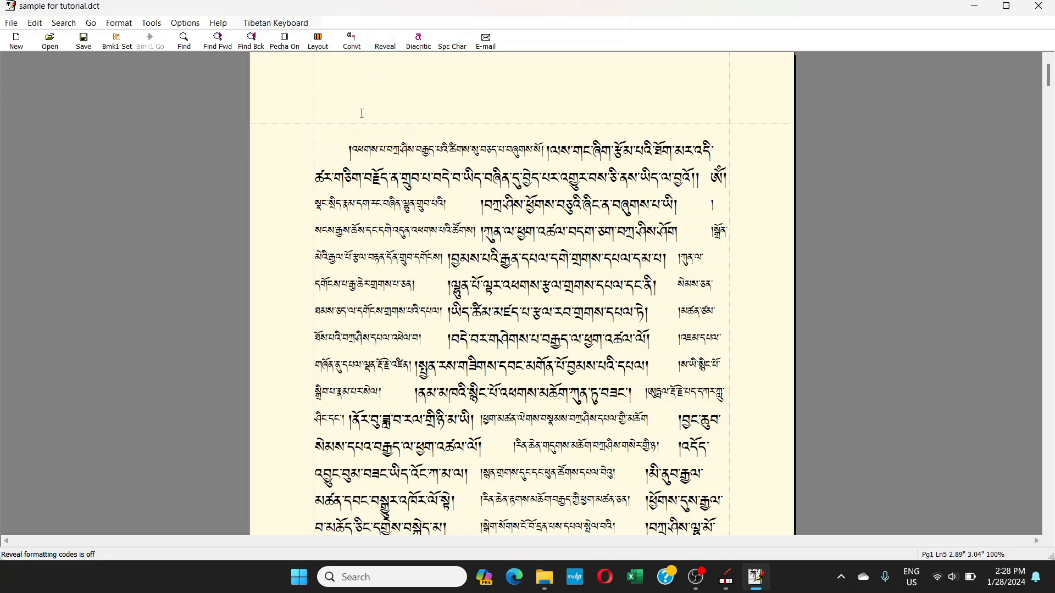
key(ctrl+End)
scroll(405, 160, up, 20)
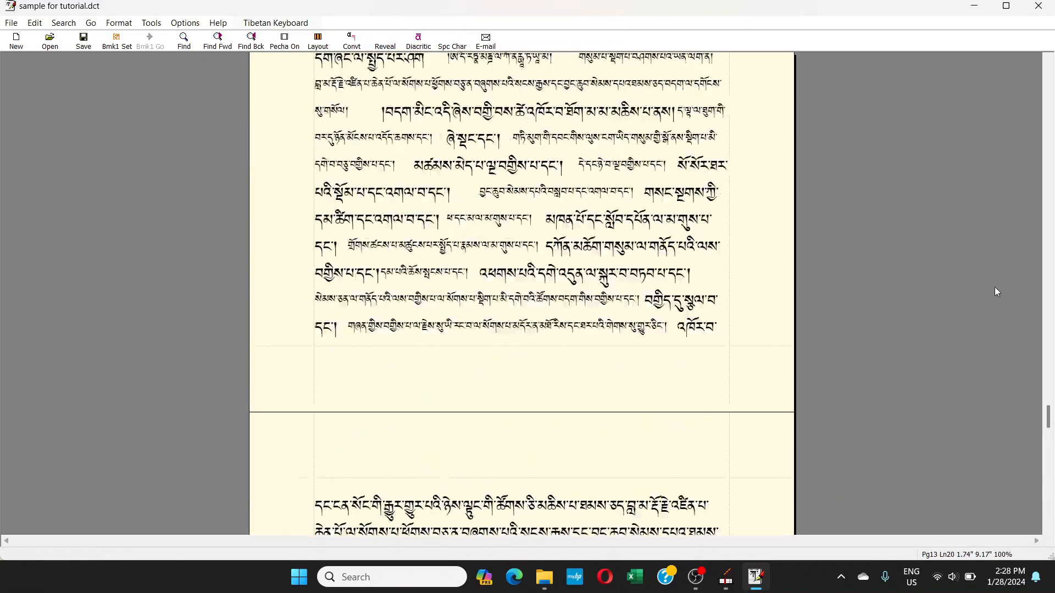
drag(1051, 367, 1031, 59)
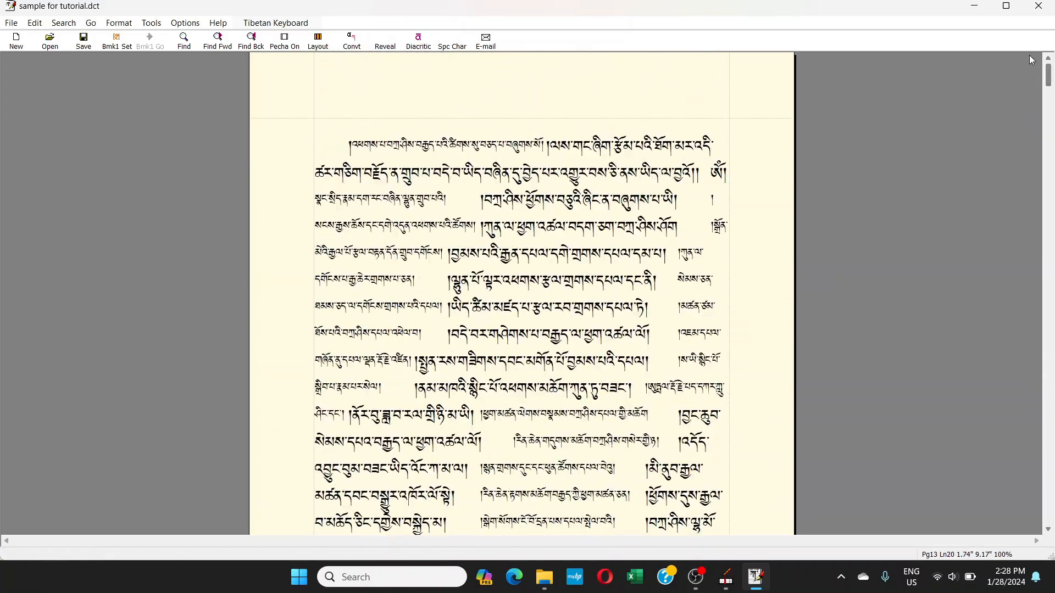
click(608, 214)
- Reopen the recent file sample for tutorial.dct without saving the changes
click(11, 23)
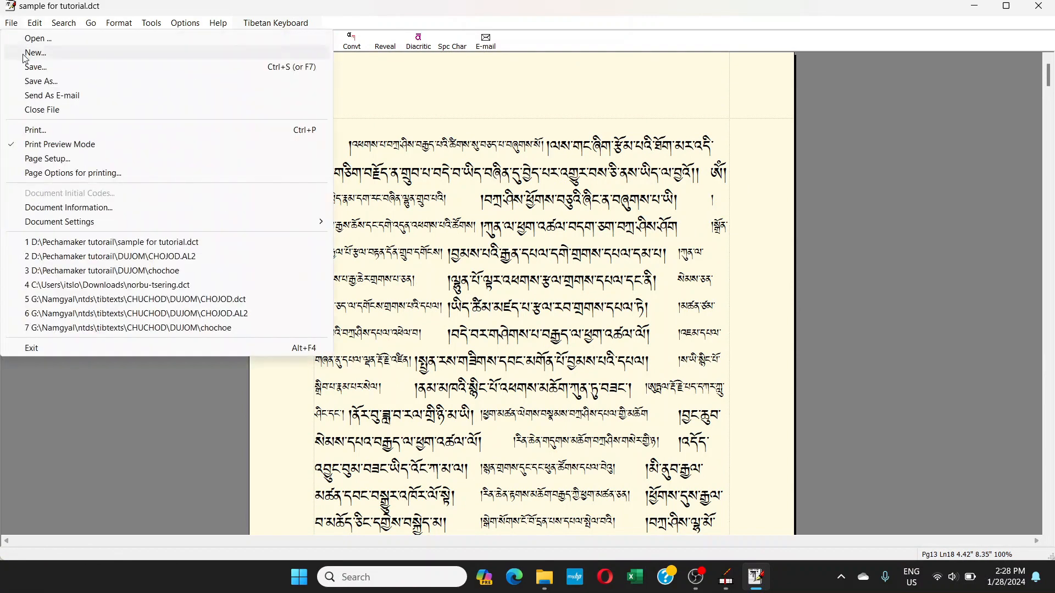
click(144, 242)
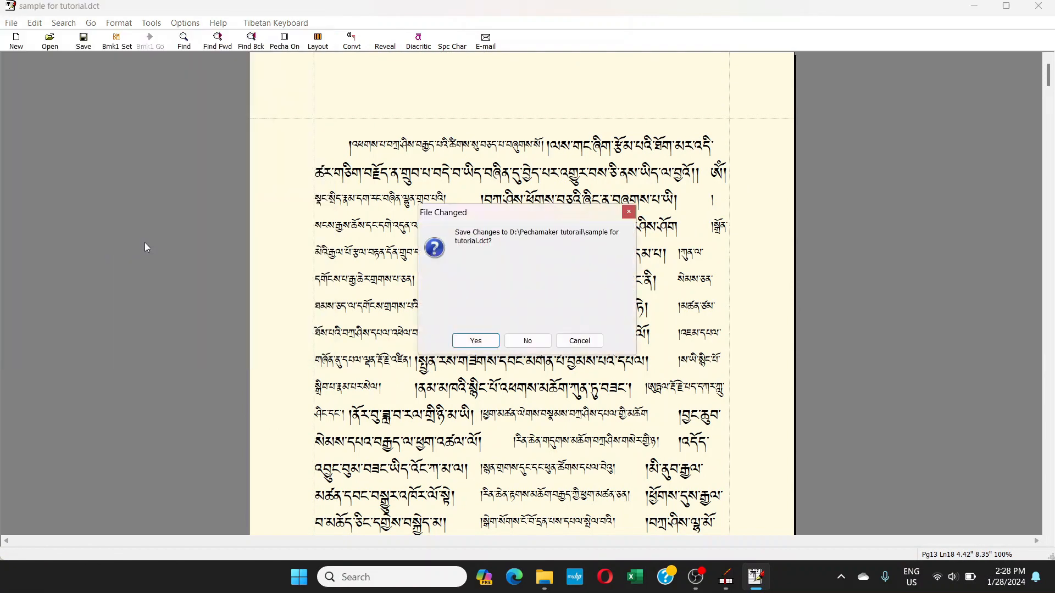
click(528, 343)
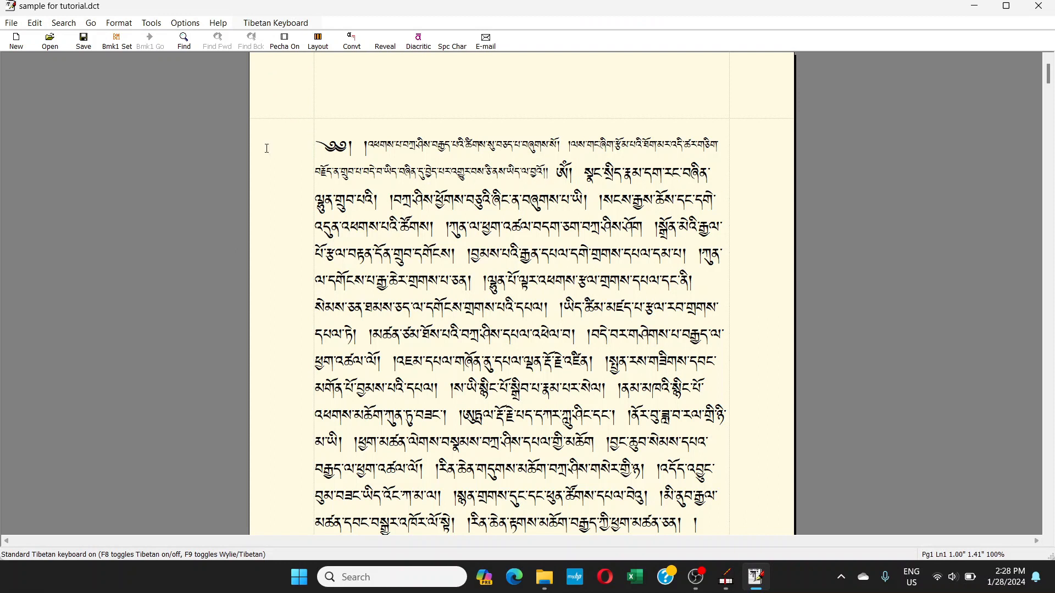
- Set up find and replace again with a blank space as the search text and a tab as its replacement
click(63, 23)
mouse_move(45, 30)
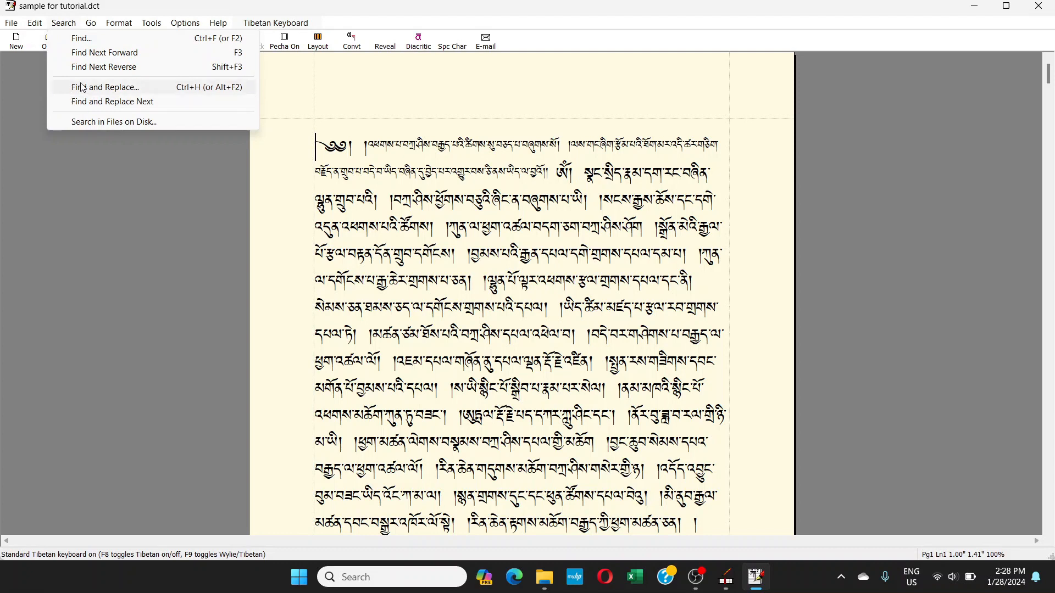
click(82, 88)
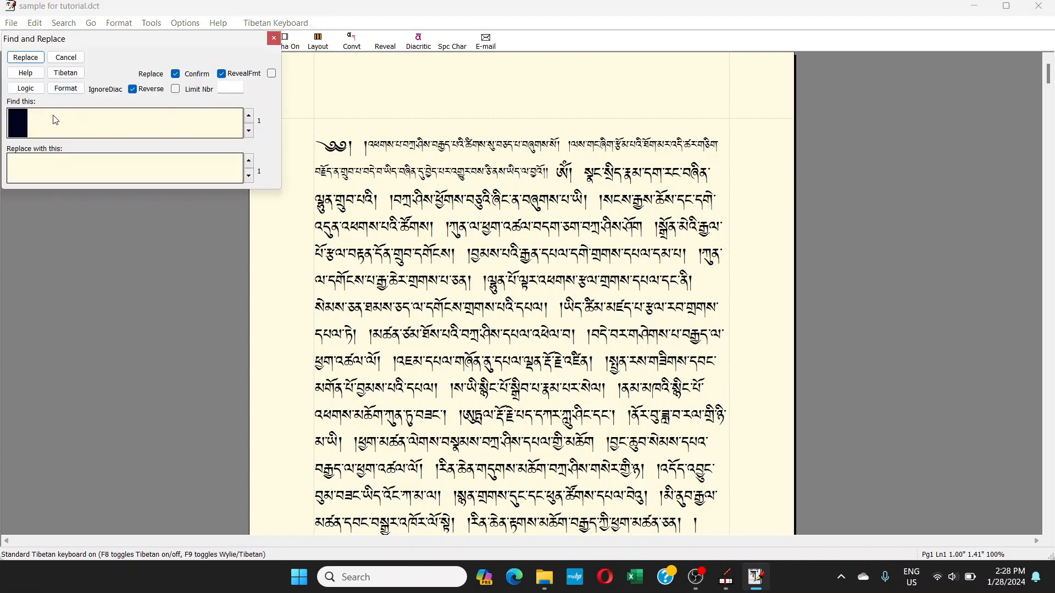
click(48, 171)
drag(49, 171, 1, 171)
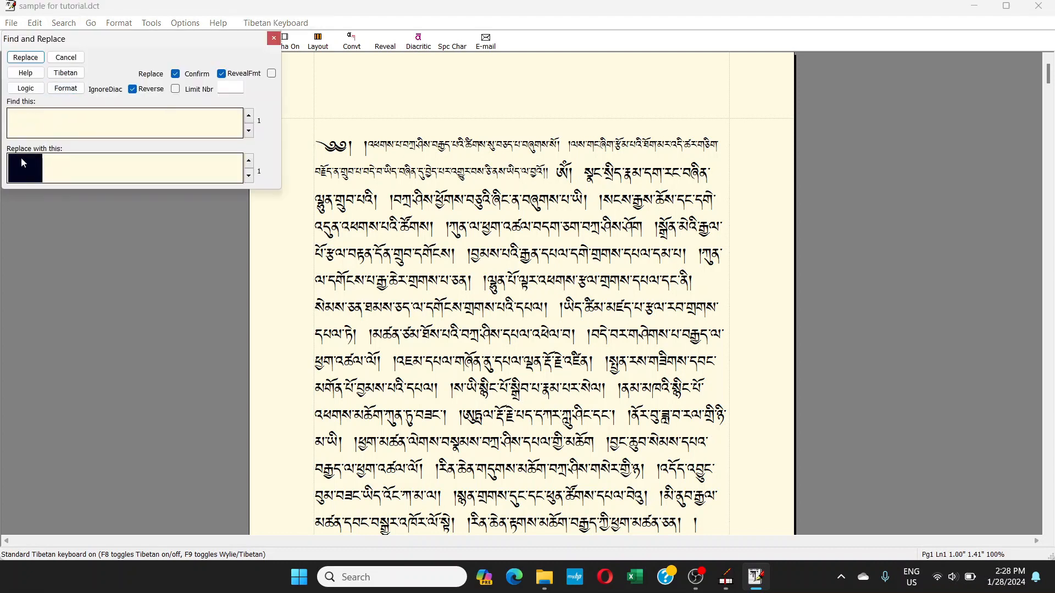
click(46, 126)
drag(30, 128, 2, 129)
click(50, 127)
- Replace the first gaps on page 1 with tabs one at a time, and all the remaining gaps at once
click(24, 60)
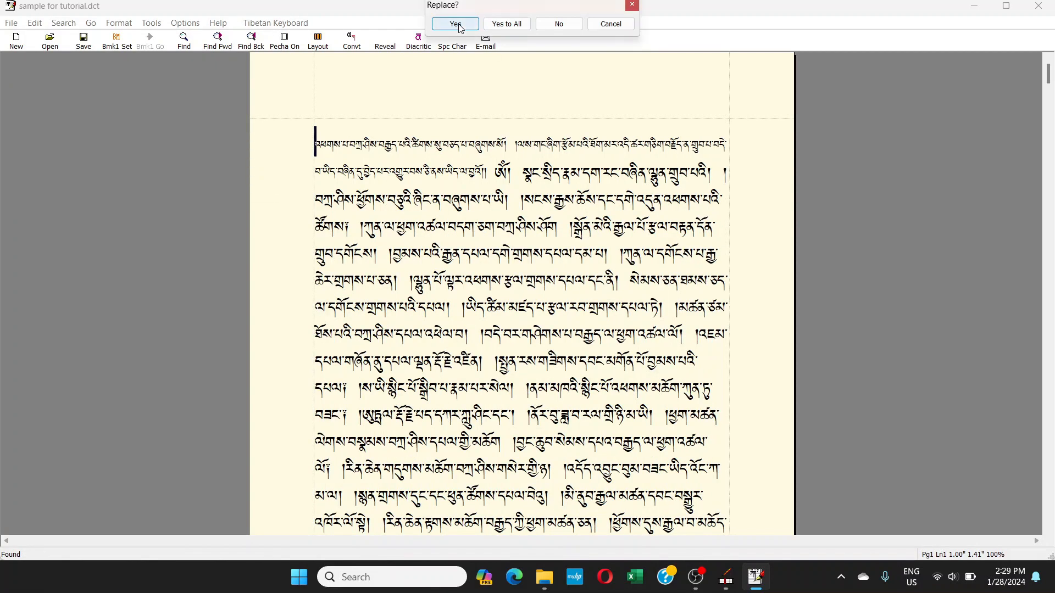
click(456, 24)
click(460, 26)
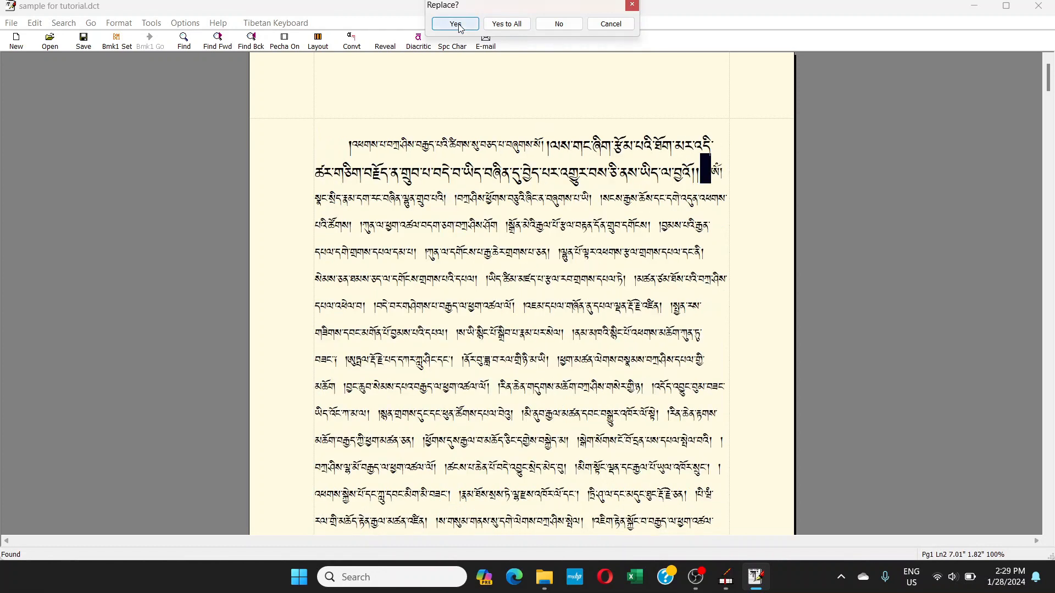
click(460, 27)
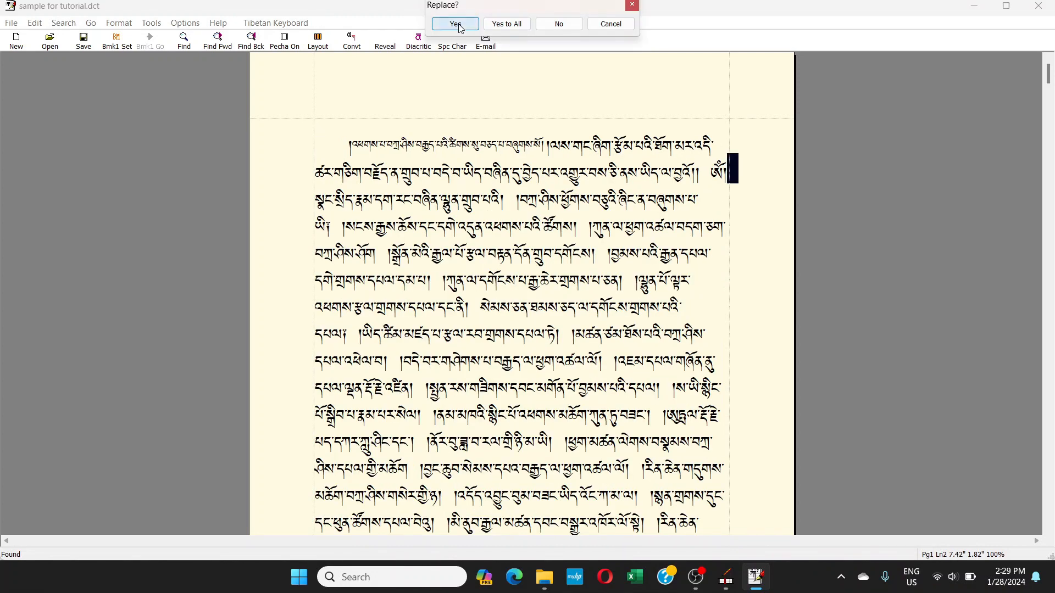
click(460, 28)
click(460, 27)
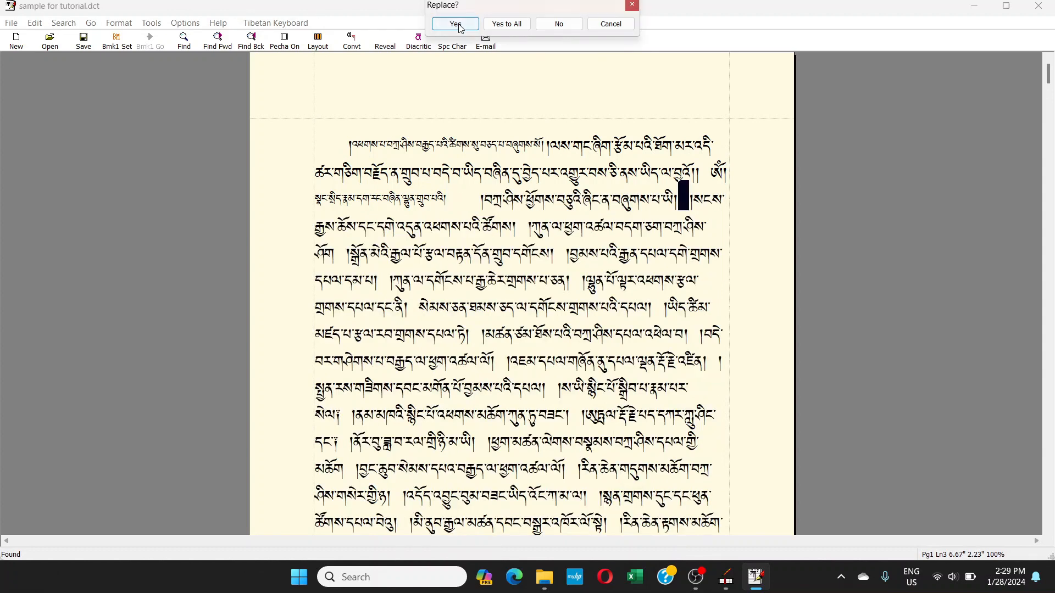
click(460, 27)
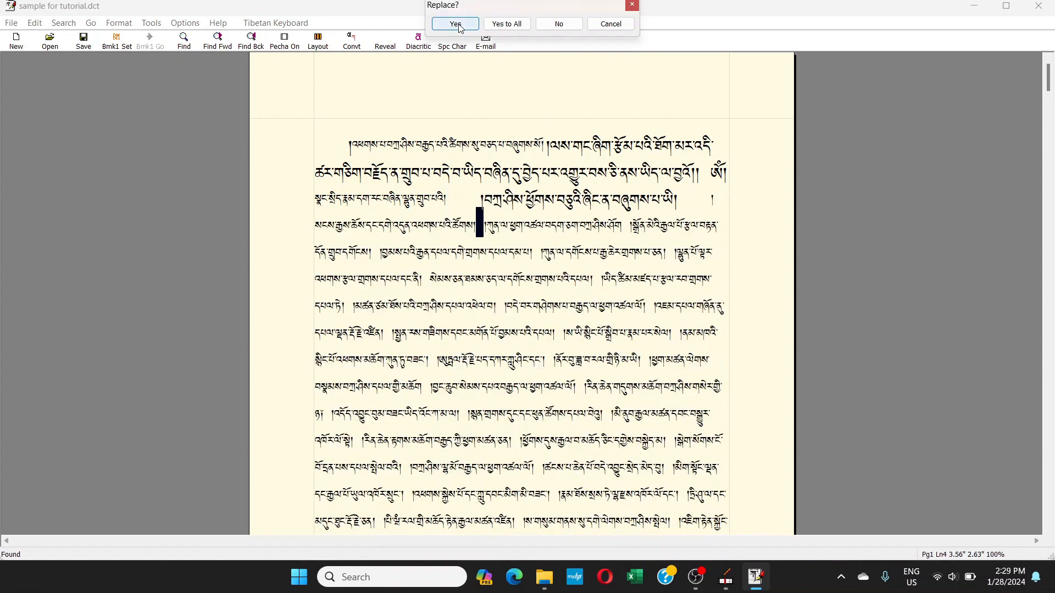
click(466, 29)
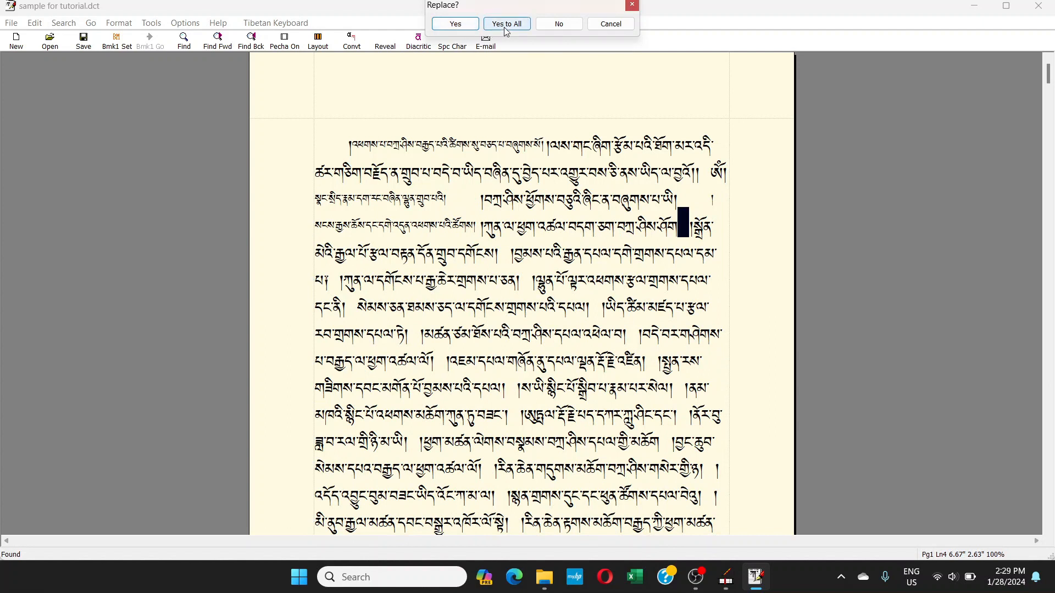
click(507, 25)
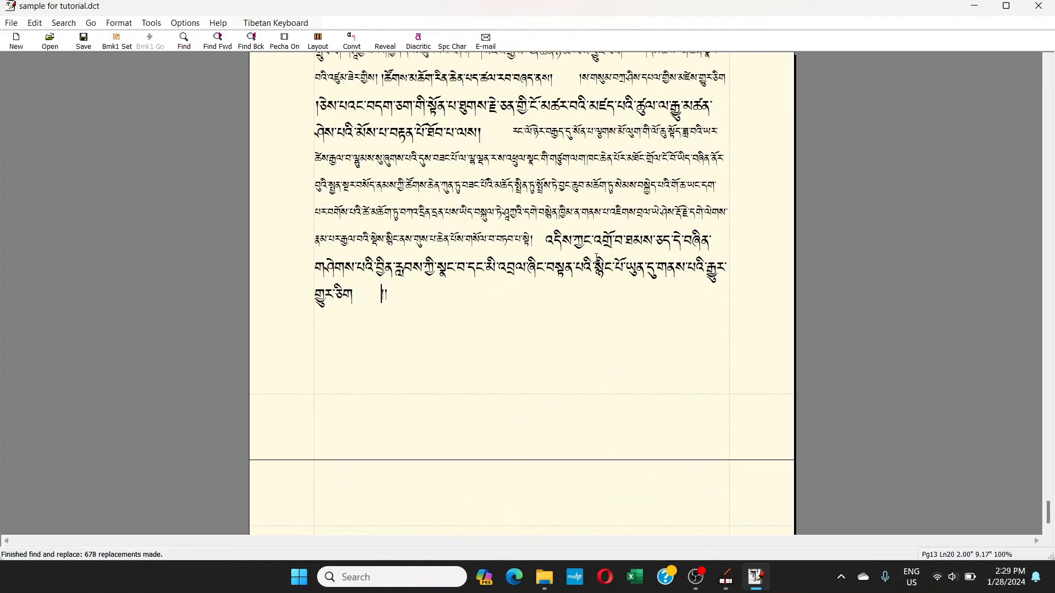
- Go back to the first page and reveal the formatting codes to inspect the inserted tabs
scroll(596, 257, up, 15)
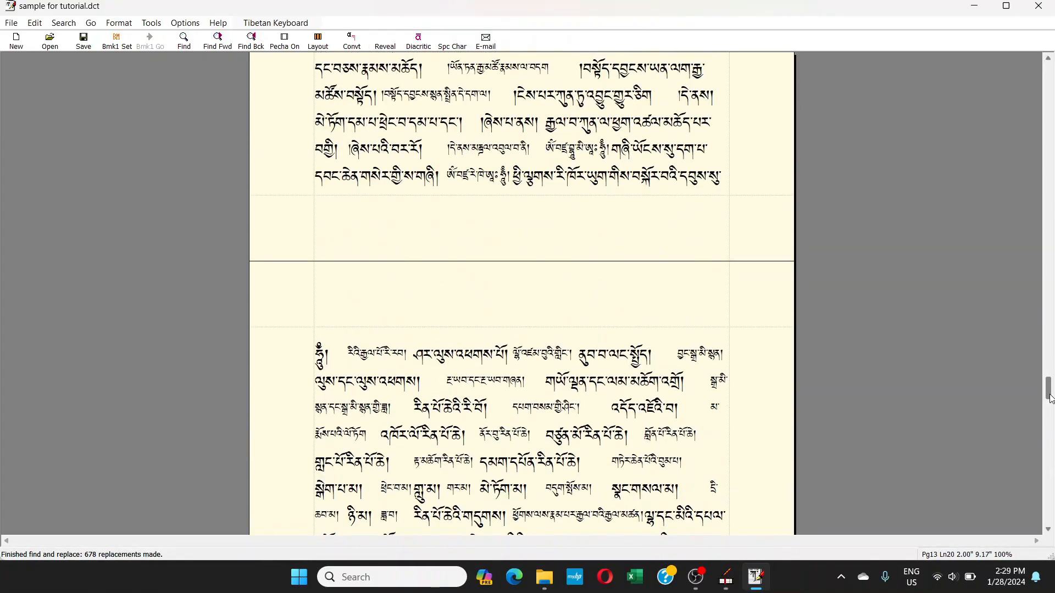
drag(1050, 399, 1052, 61)
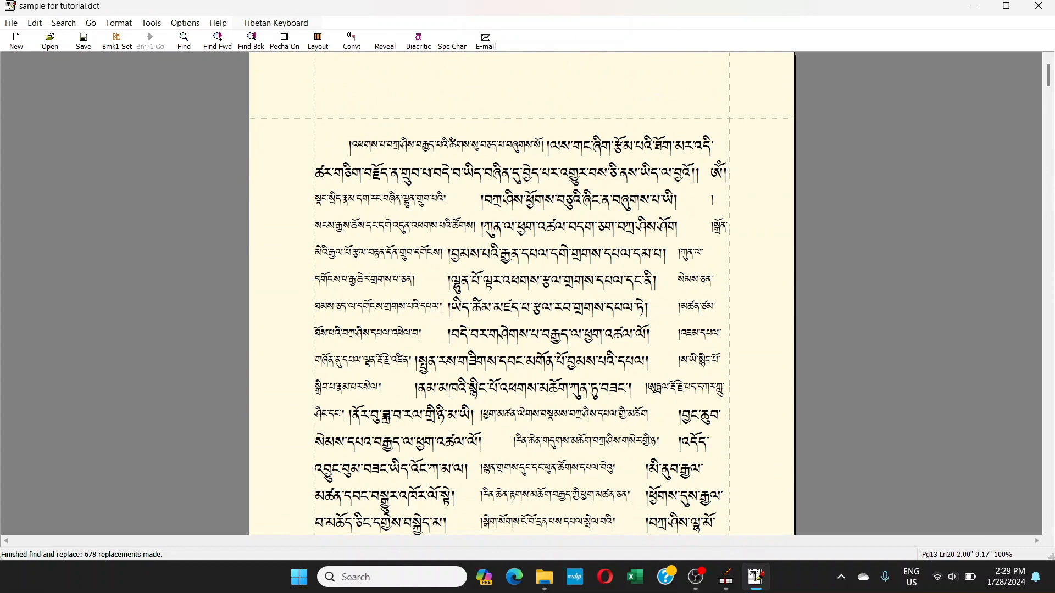
click(385, 40)
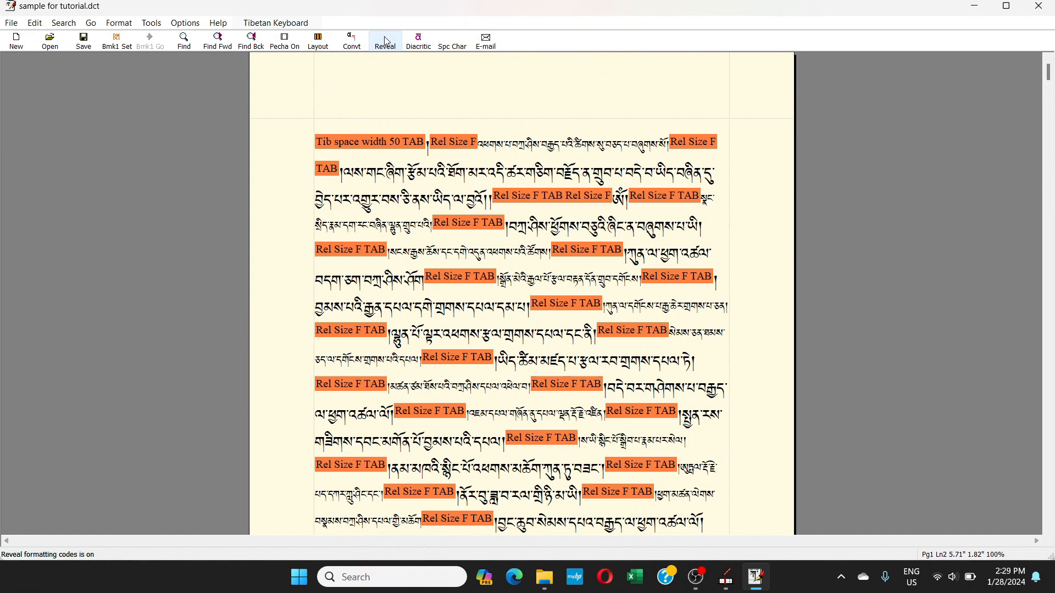
- Reload sample for tutorial.dct from the recent files, discarding the changes, and hide its formatting codes
click(352, 41)
click(517, 340)
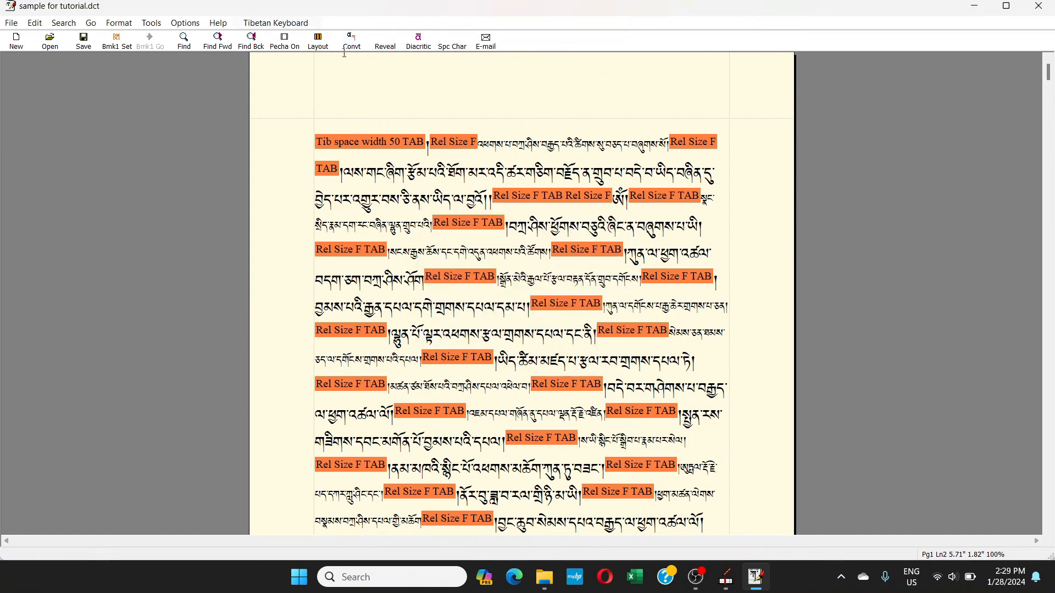
click(11, 23)
click(110, 246)
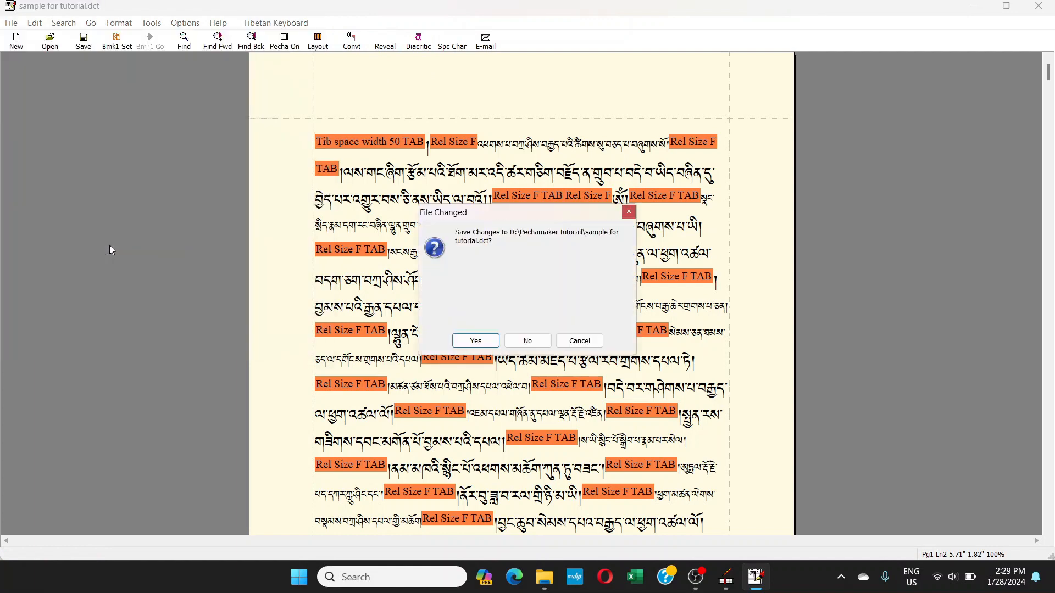
click(528, 340)
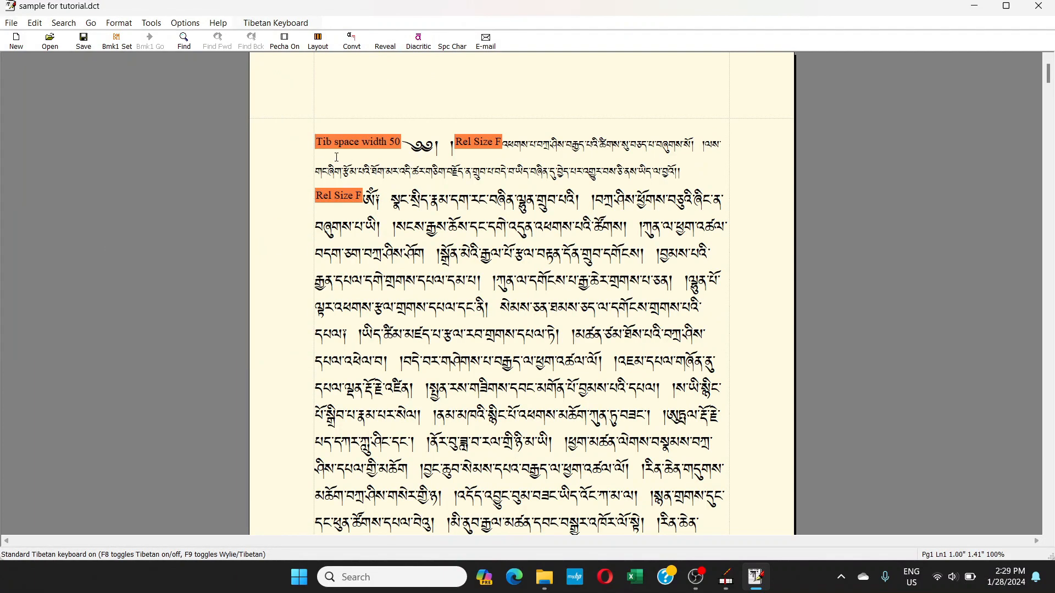
click(385, 40)
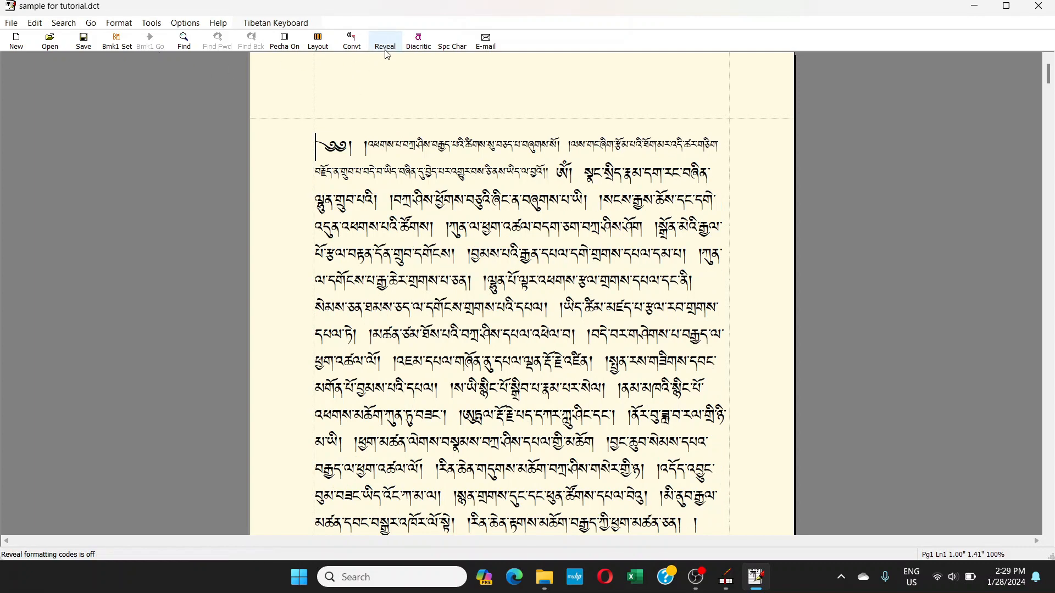
- Open find and replace with a blank space as the search text and a tab as the replacement
click(71, 24)
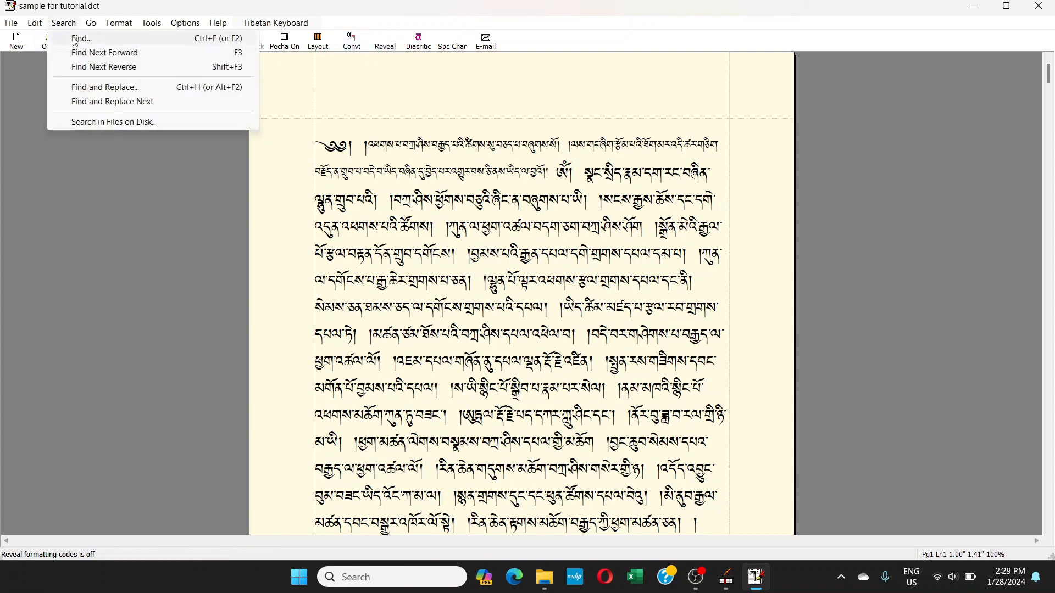
click(78, 88)
click(63, 130)
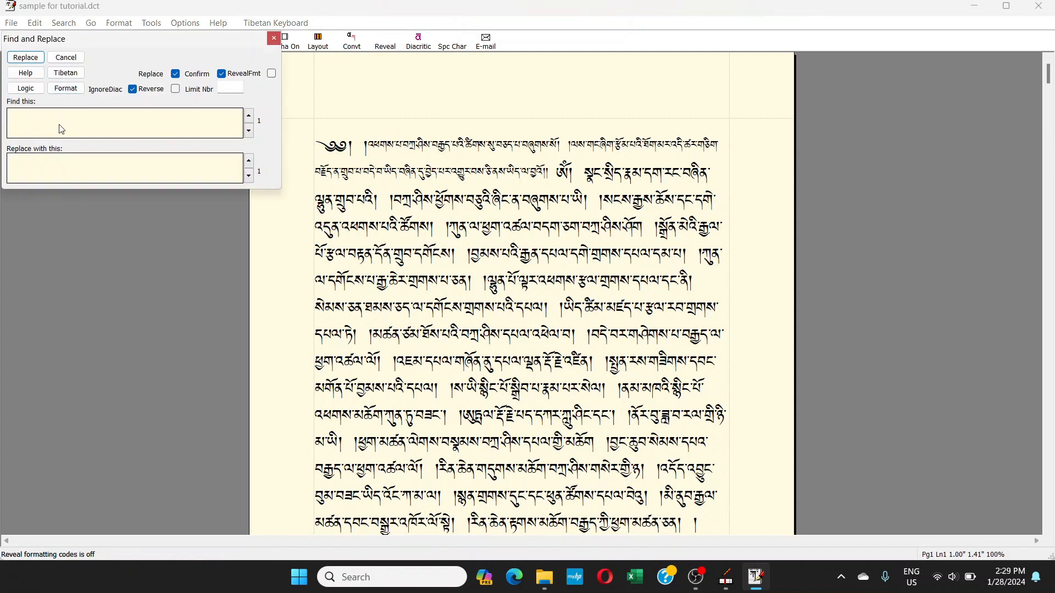
click(94, 174)
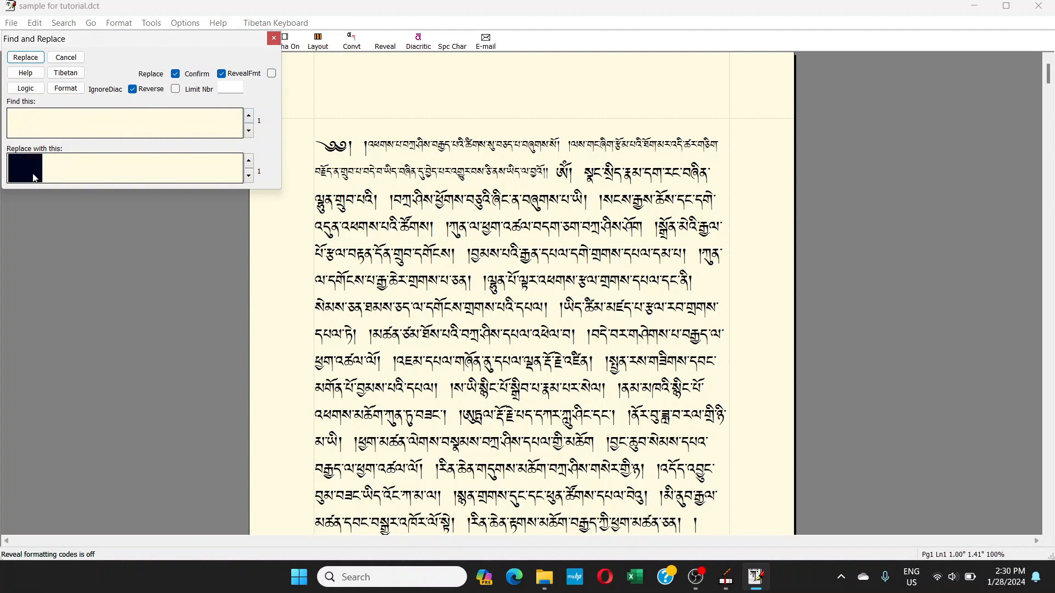
click(49, 174)
click(82, 125)
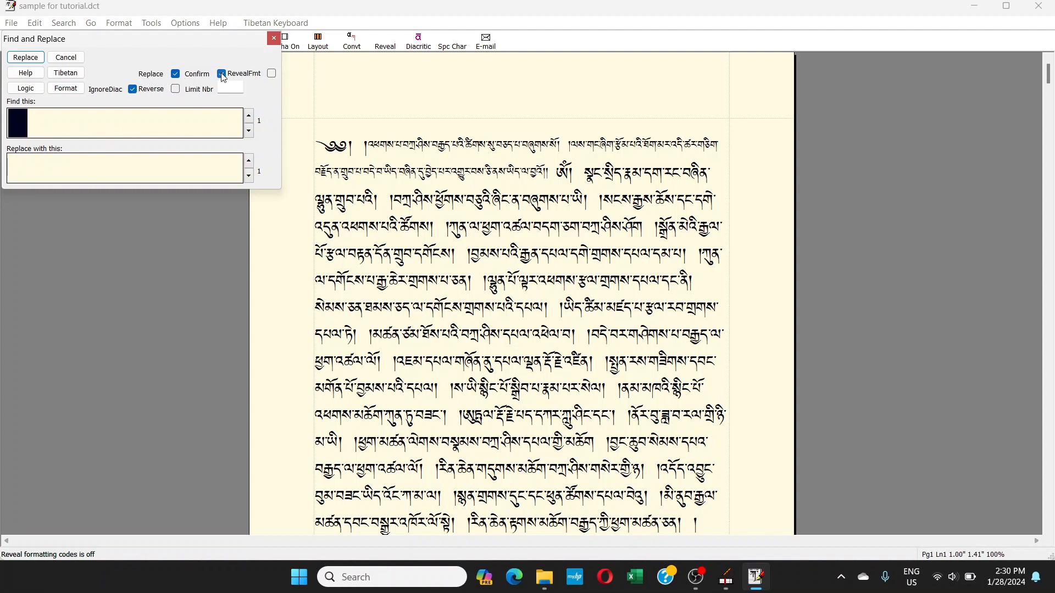
- Reveal the formatting in the find and replace fields and remove the Rel Size F code from the replacement, keeping the tab
click(272, 74)
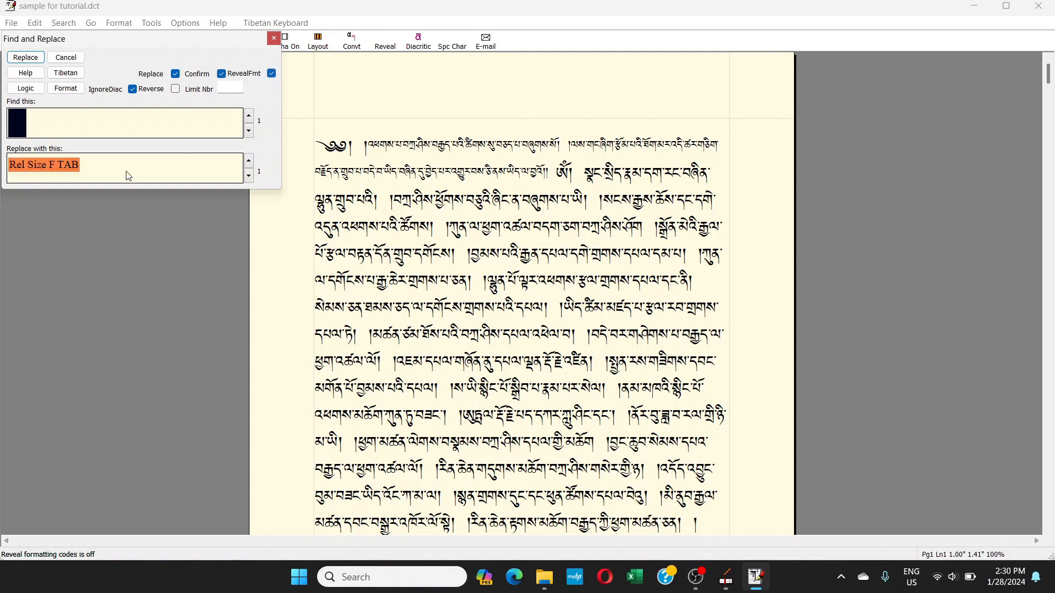
click(50, 169)
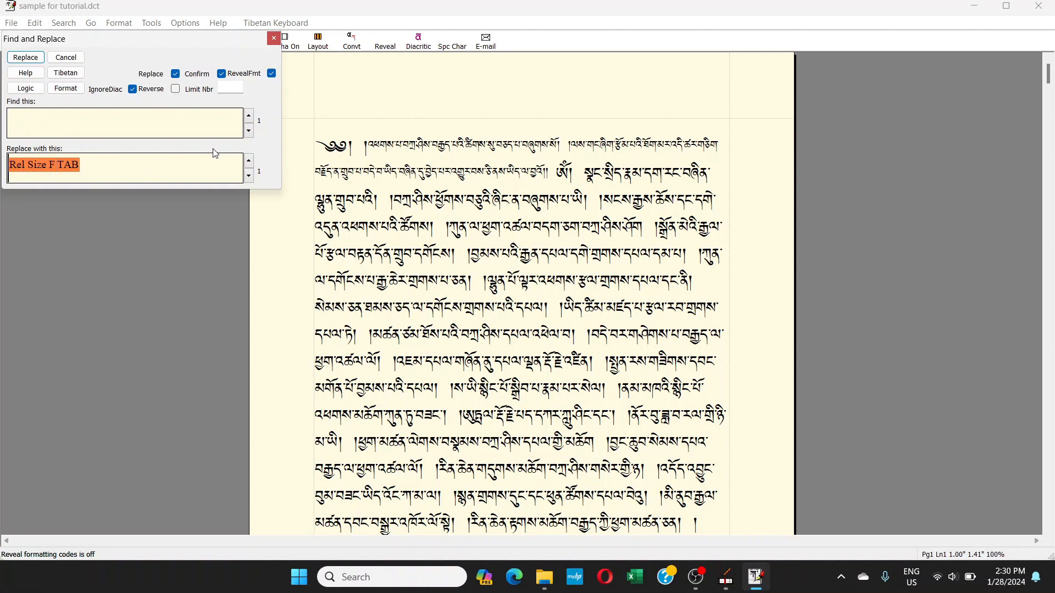
key(Delete)
click(85, 125)
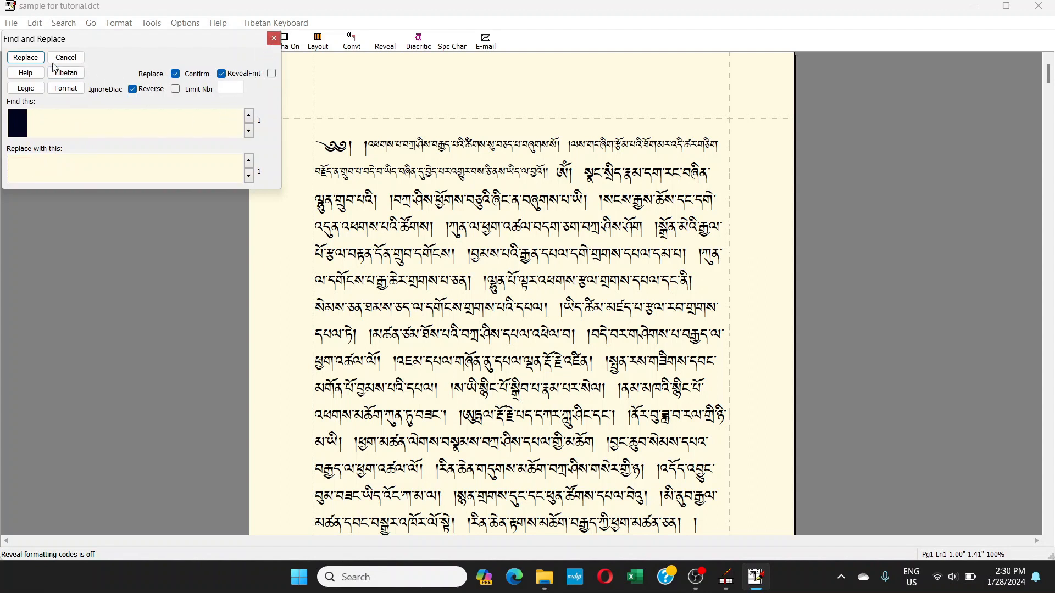
- Replace all the blank spaces in the document with tabs at once and return to the first page
click(37, 58)
click(506, 24)
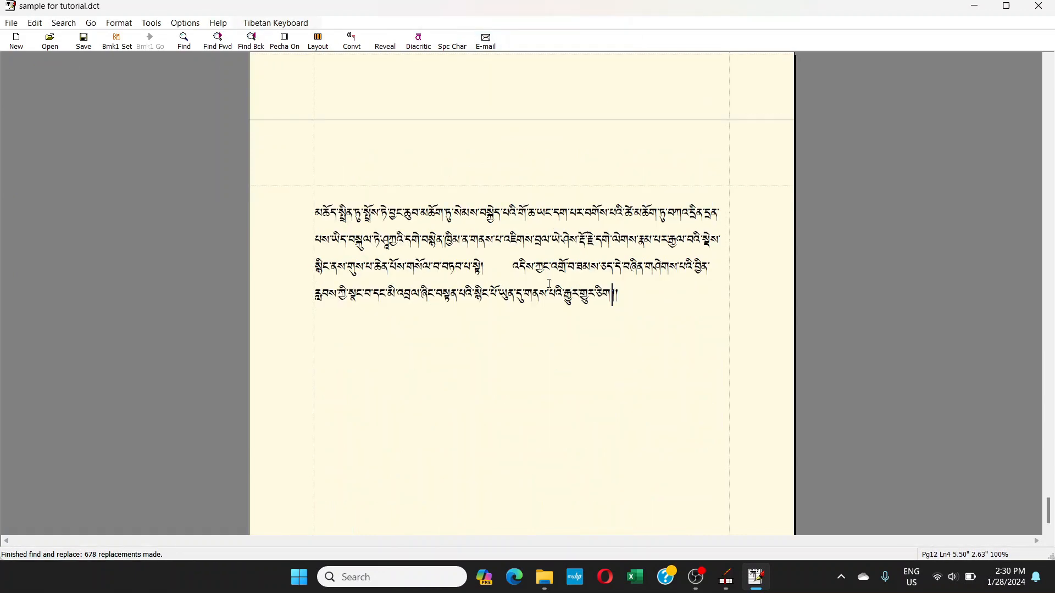
scroll(549, 283, up, 20)
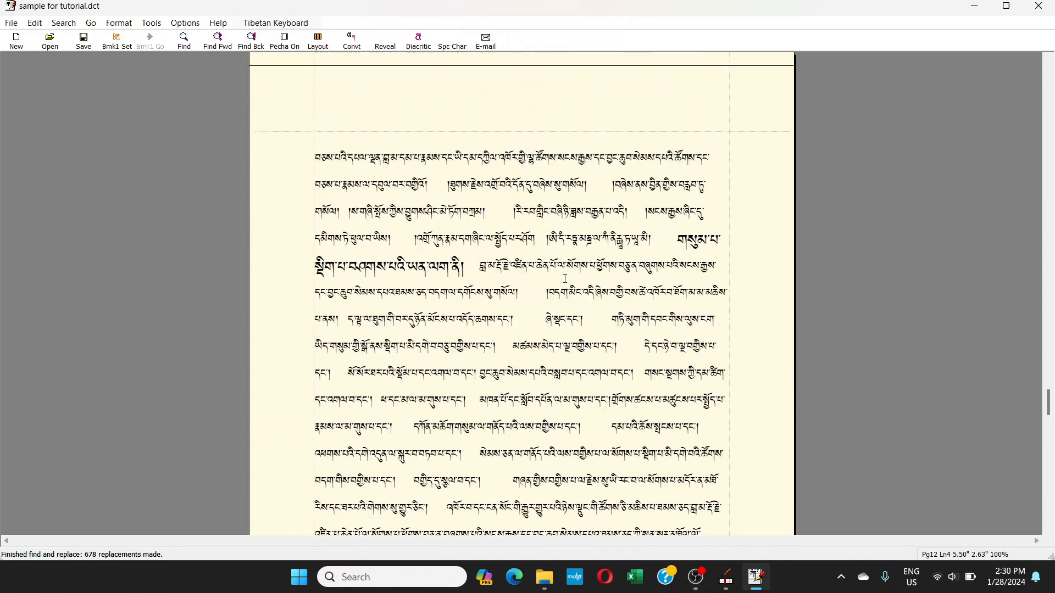
scroll(565, 279, up, 8)
drag(1050, 353, 1054, 40)
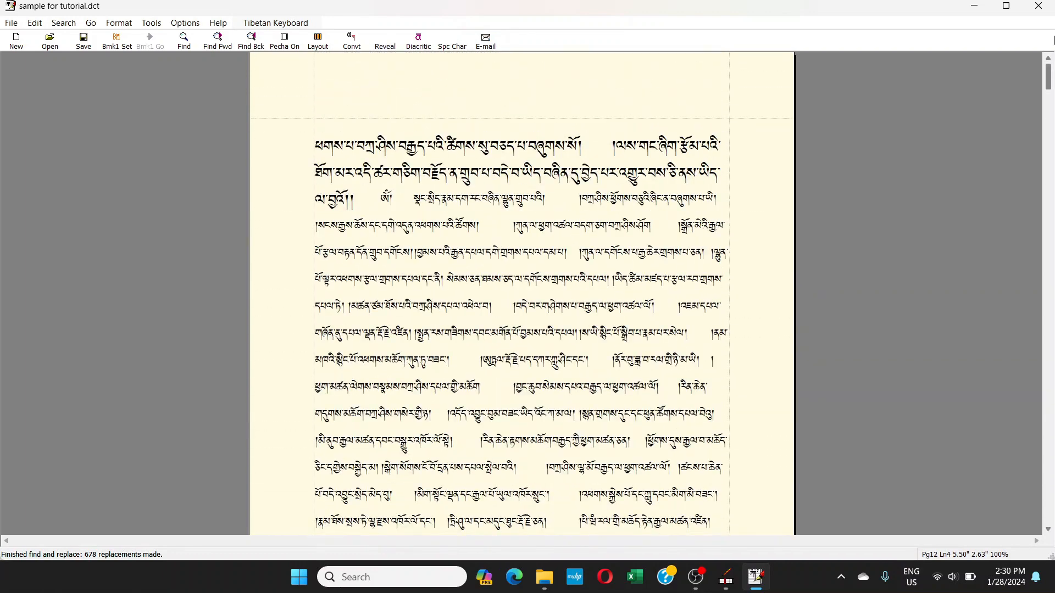
- Reveal the formatting codes, delete the Rel Size F code after the tab in page 1's third line, and hide the codes again
click(414, 207)
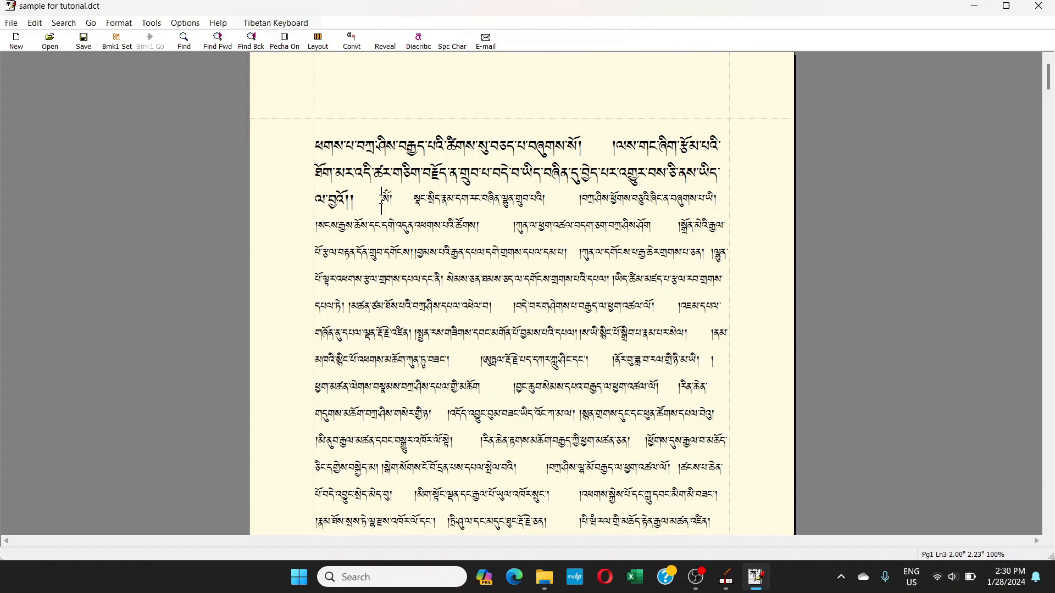
click(385, 39)
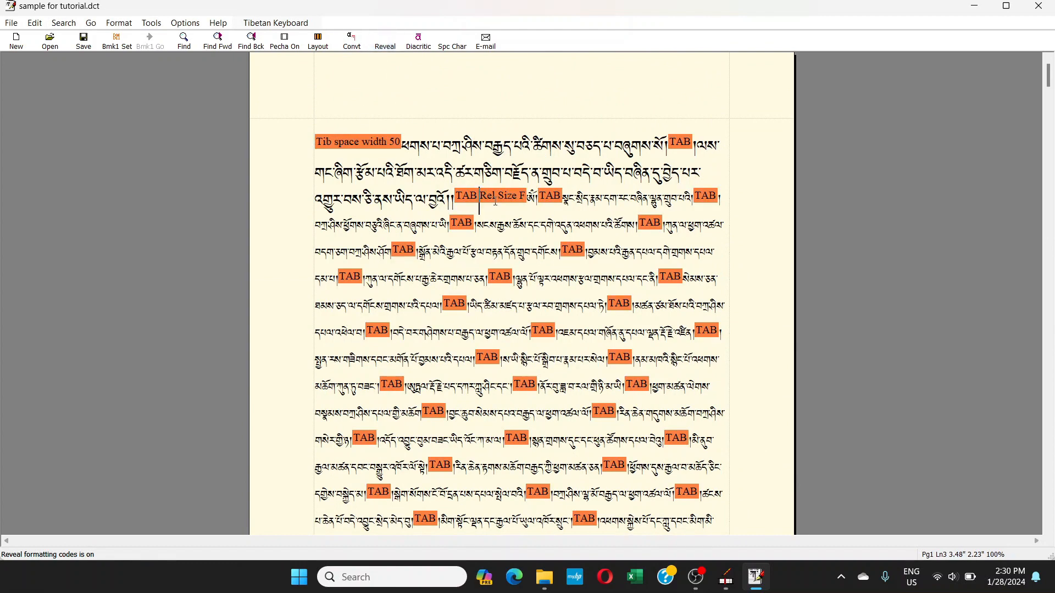
click(527, 196)
scroll(602, 186, down, 1)
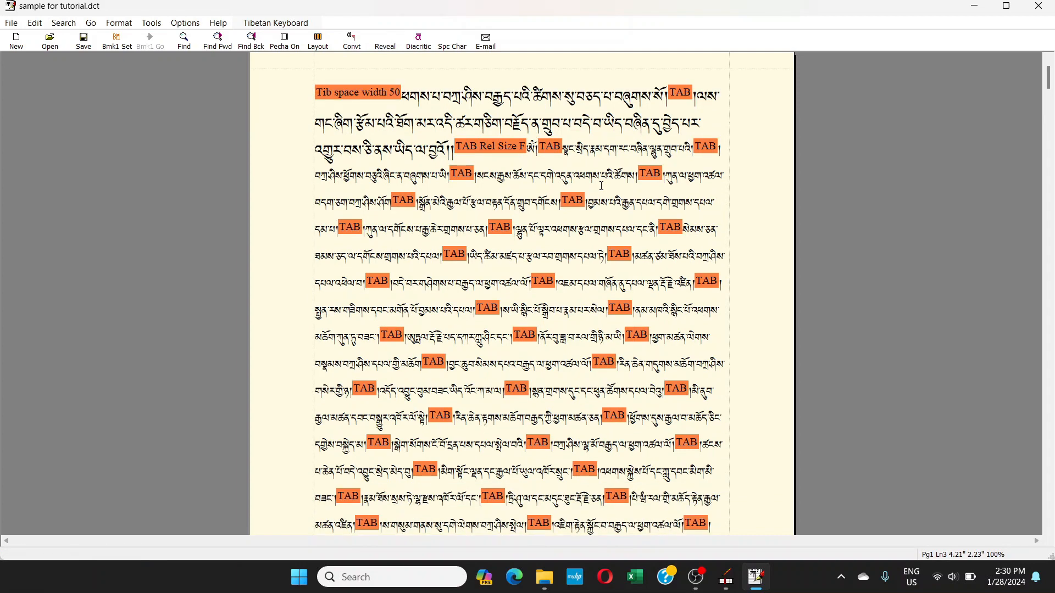
scroll(601, 186, down, 6)
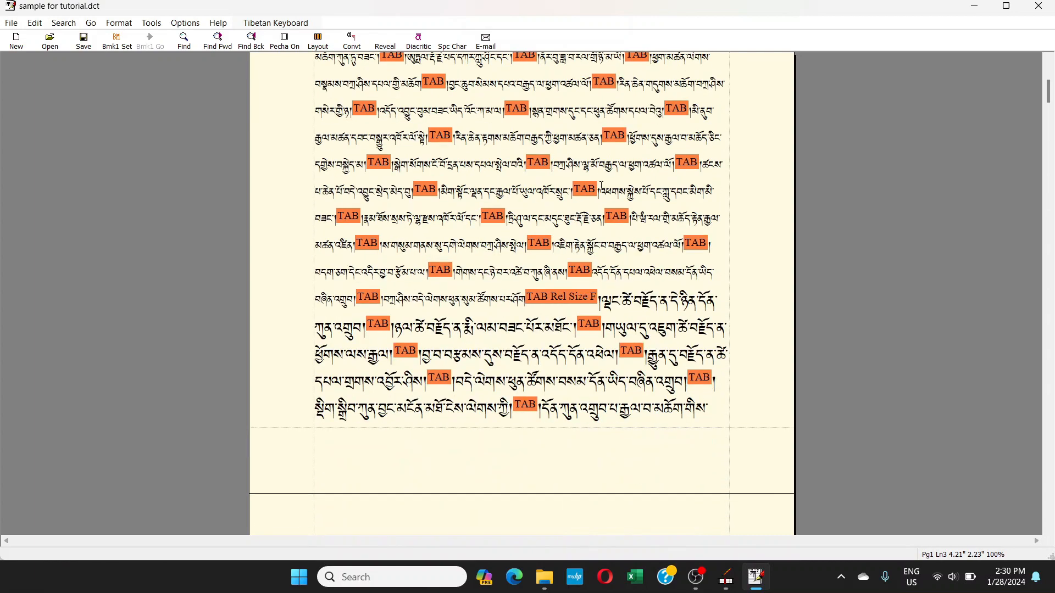
scroll(601, 186, up, 7)
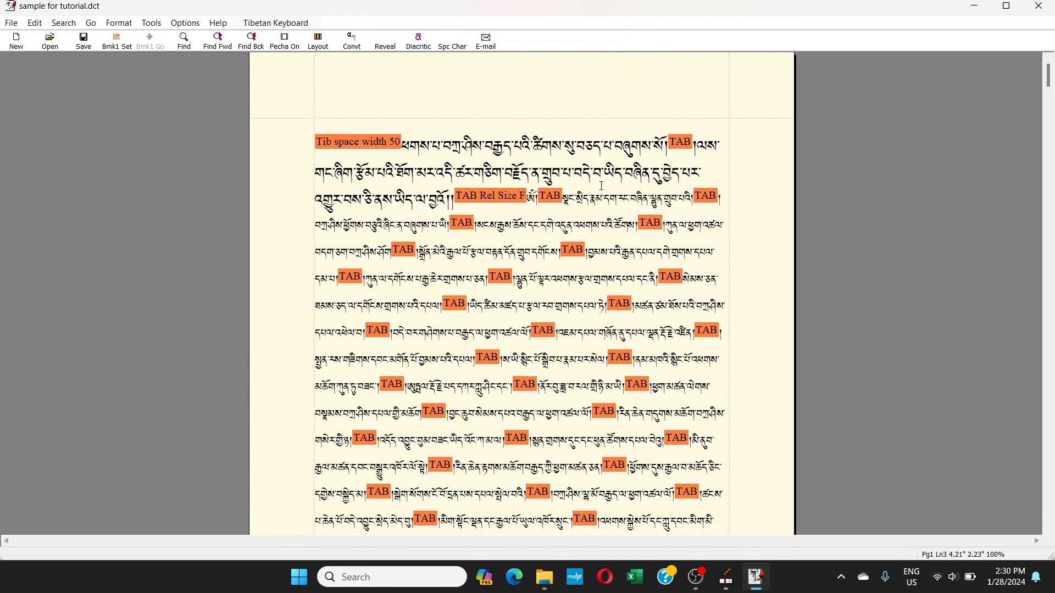
key(BackSpace)
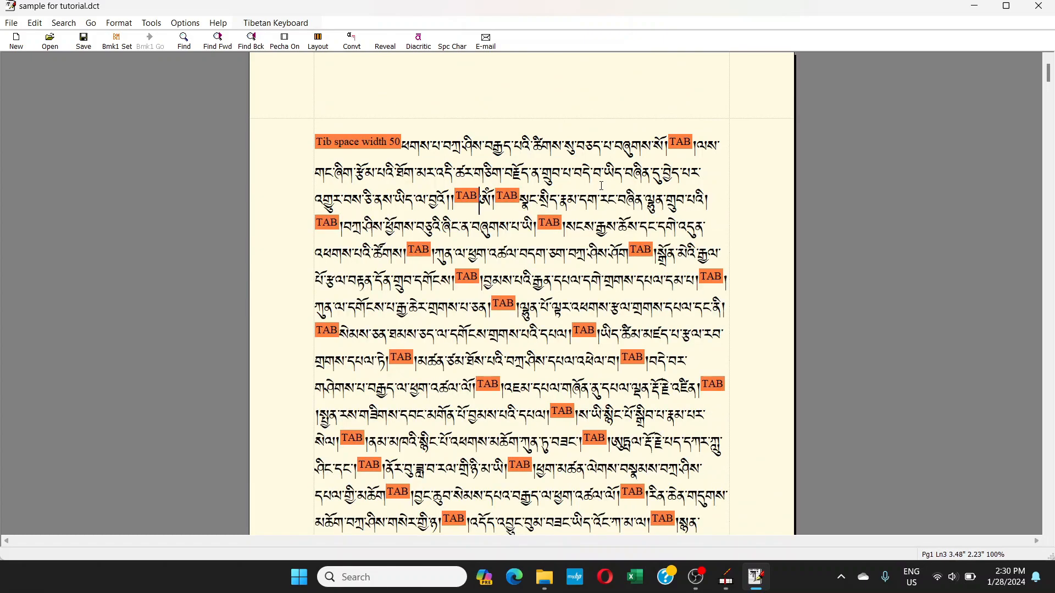
click(385, 41)
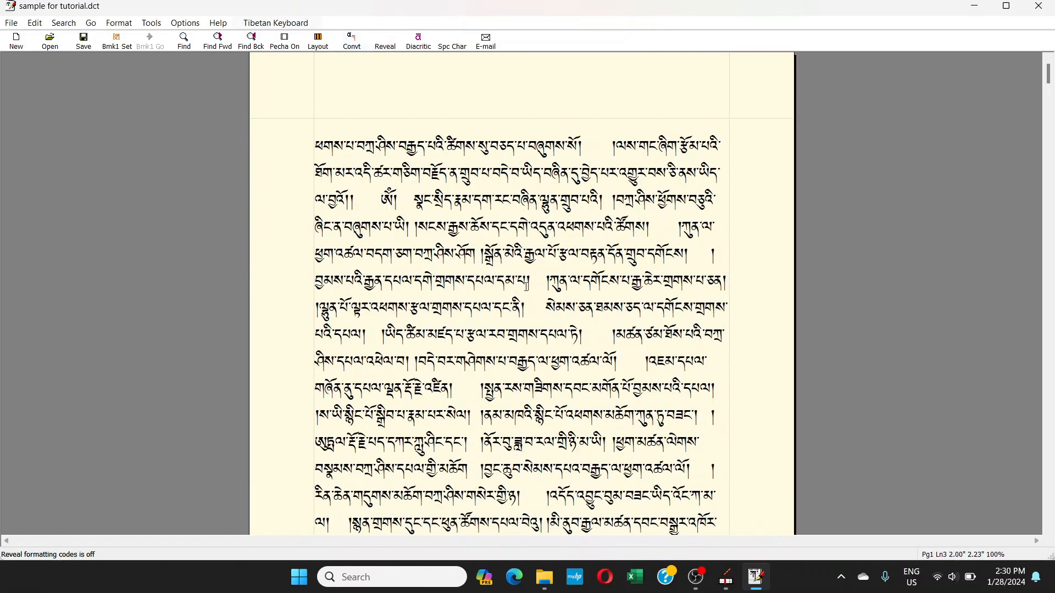
- Copy the entire text of the document and switch to first tutorial.pxp in PechaMaker
scroll(706, 254, down, 15)
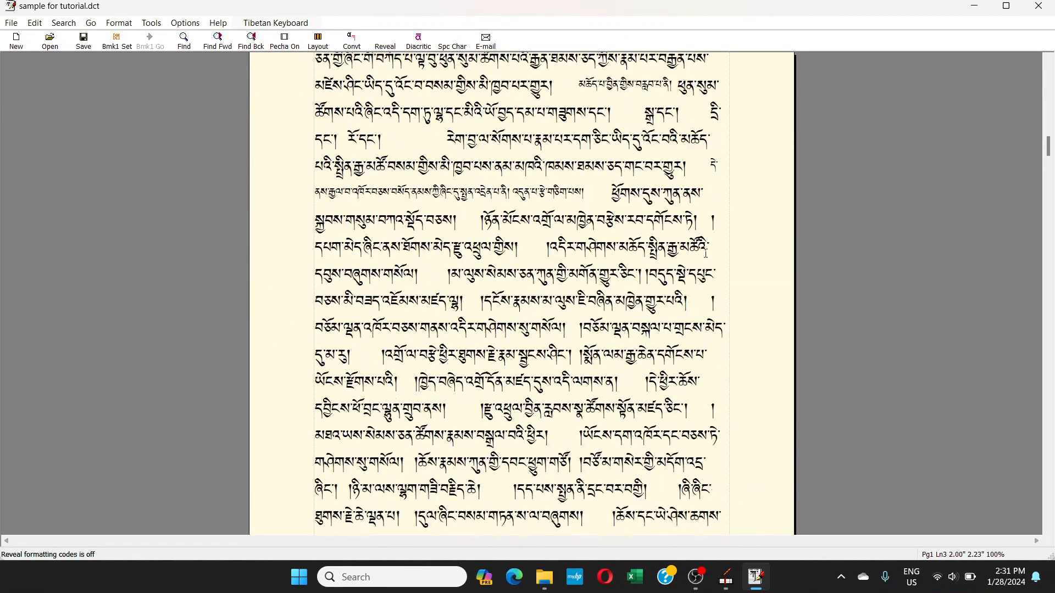
scroll(466, 333, down, 15)
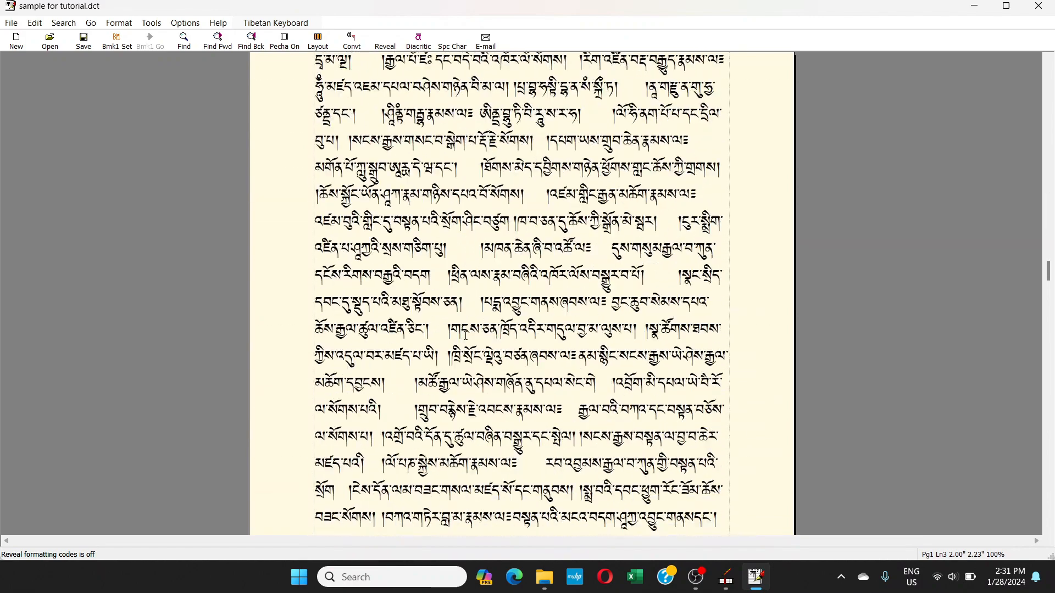
scroll(466, 333, down, 5)
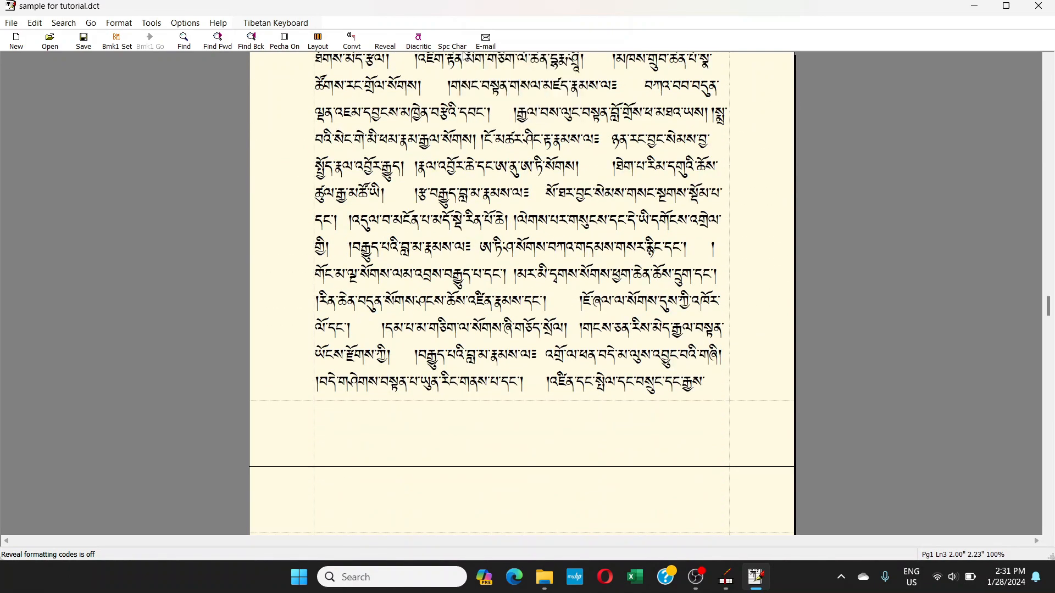
click(470, 82)
key(ctrl+a)
key(alt+Tab)
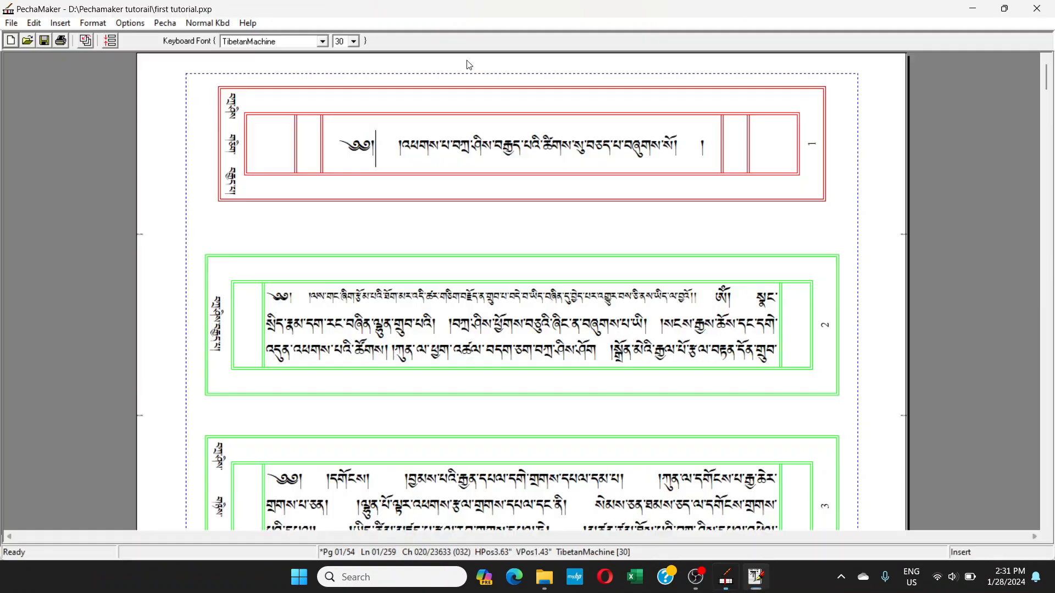
- Replace the pecha's body text from page 2 through the last page with the copied text
click(319, 290)
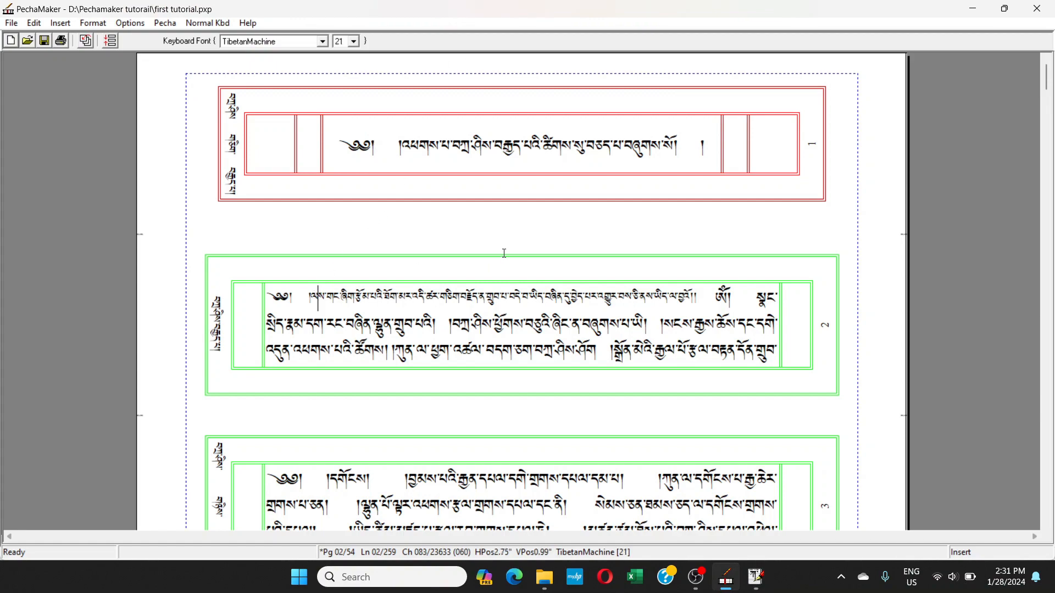
key(shift+Down)
key(shift+Down)
key(shift+Down)
key(shift+Down)
key(shift+Down)
key(shift+Down)
key(shift+Down)
key(shift+Down)
key(shift+Down)
key(shift+Down)
key(shift+Down)
key(shift+Down)
key(shift+Down)
key(shift+Down)
key(shift+Down)
key(shift+Down)
key(shift+Down)
key(shift+Down)
key(shift+Down)
key(shift+Down)
key(shift+Down)
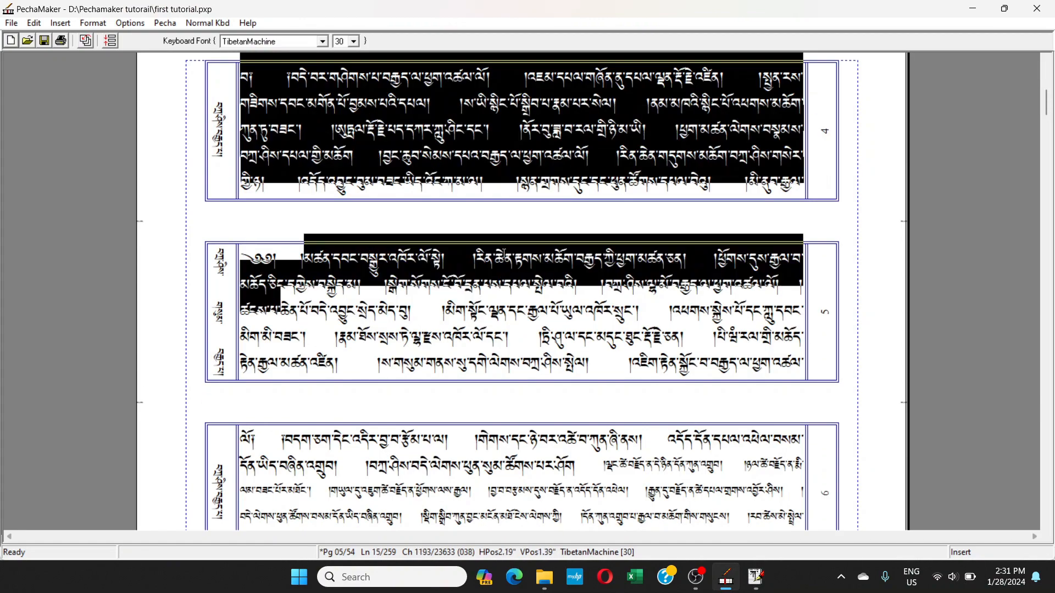
key(shift+Down)
key(shift+Down)
key(shift+Down)
key(shift+Down)
key(shift+Down)
key(shift+Down)
key(shift+Down)
key(shift+Down)
key(shift+Down)
key(shift+Down)
key(shift+Down)
key(shift+Down)
key(shift+Down)
key(shift+Down)
key(shift+Down)
key(shift+Down)
key(shift+Down)
key(shift+Down)
key(shift+Down)
key(shift+Down)
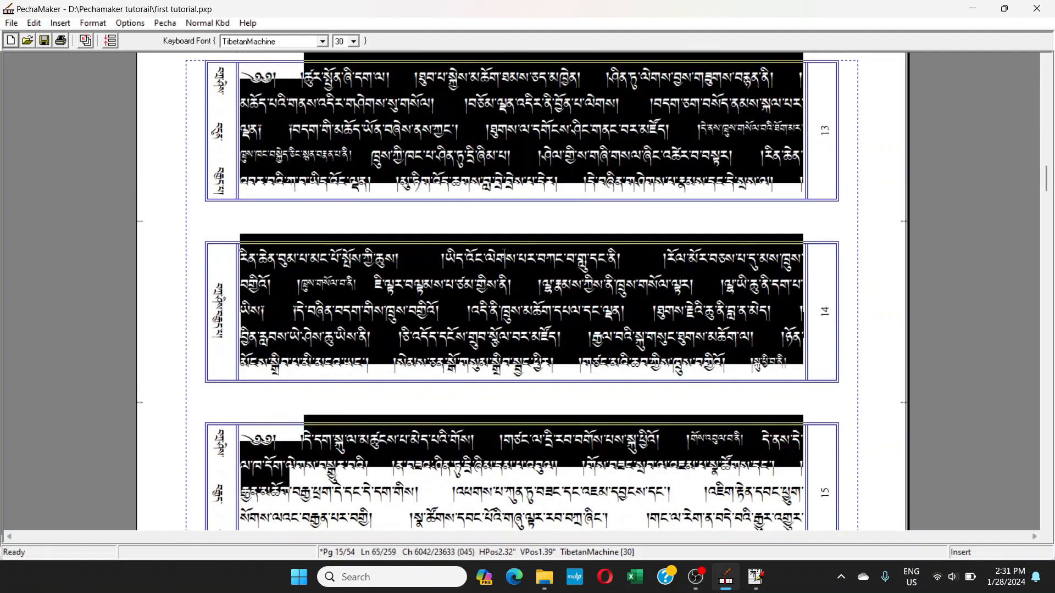
key(shift+Down)
key(shift+Down)
key(shift+Down)
key(shift+Down)
key(shift+Down)
key(shift+Down)
key(shift+Down)
key(shift+Down)
key(shift+Down)
key(shift+Down)
key(shift+Down)
key(shift+Down)
key(shift+Down)
key(shift+Down)
key(shift+Down)
key(shift+Down)
key(shift+Down)
key(shift+Down)
key(shift+Down)
key(shift+Down)
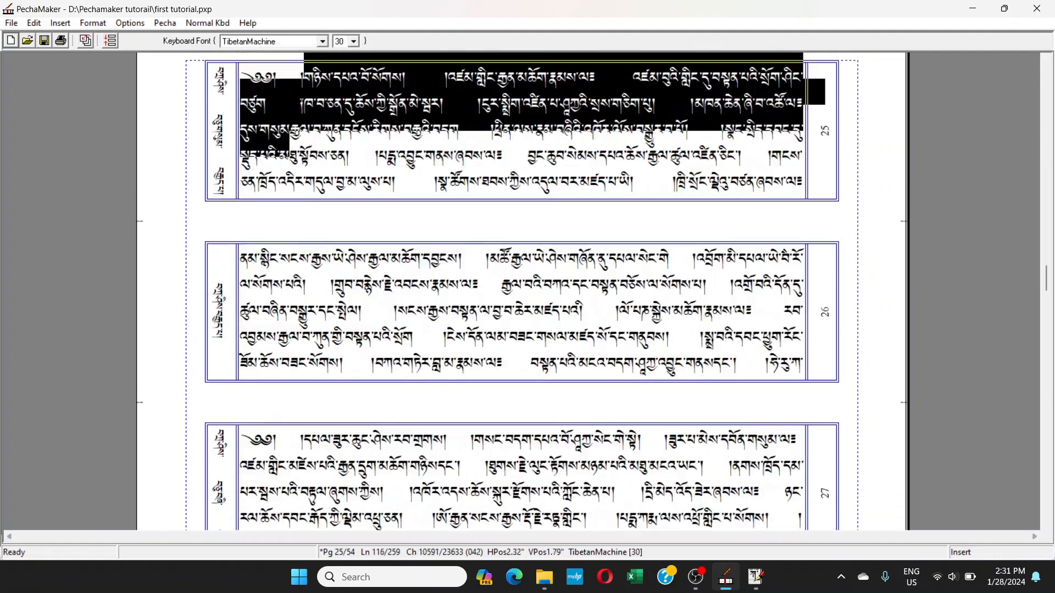
key(shift+Down)
key(shift+Down)
key(shift+Down)
key(shift+Down)
key(shift+Down)
key(shift+Down)
key(shift+Down)
key(shift+Down)
key(shift+Down)
key(shift+Down)
key(shift+Down)
key(shift+Down)
key(shift+Down)
key(shift+Down)
key(shift+Down)
key(shift+Down)
key(shift+Down)
key(shift+Down)
key(shift+Down)
key(shift+Down)
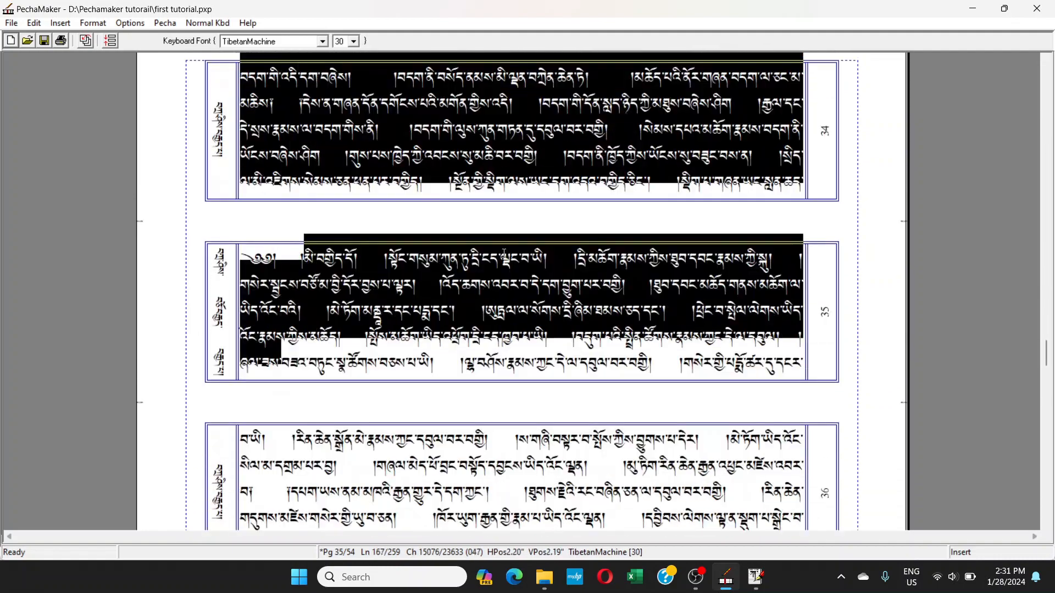
key(shift+Down)
key(shift+Down)
key(shift+Down)
key(shift+Down)
key(shift+Down)
key(shift+Down)
key(shift+Down)
key(shift+Down)
key(shift+Down)
key(shift+Down)
key(shift+Down)
key(shift+Down)
key(shift+Down)
key(shift+Down)
key(shift+Down)
key(shift+Down)
key(shift+Down)
key(shift+Down)
key(shift+Down)
key(shift+Down)
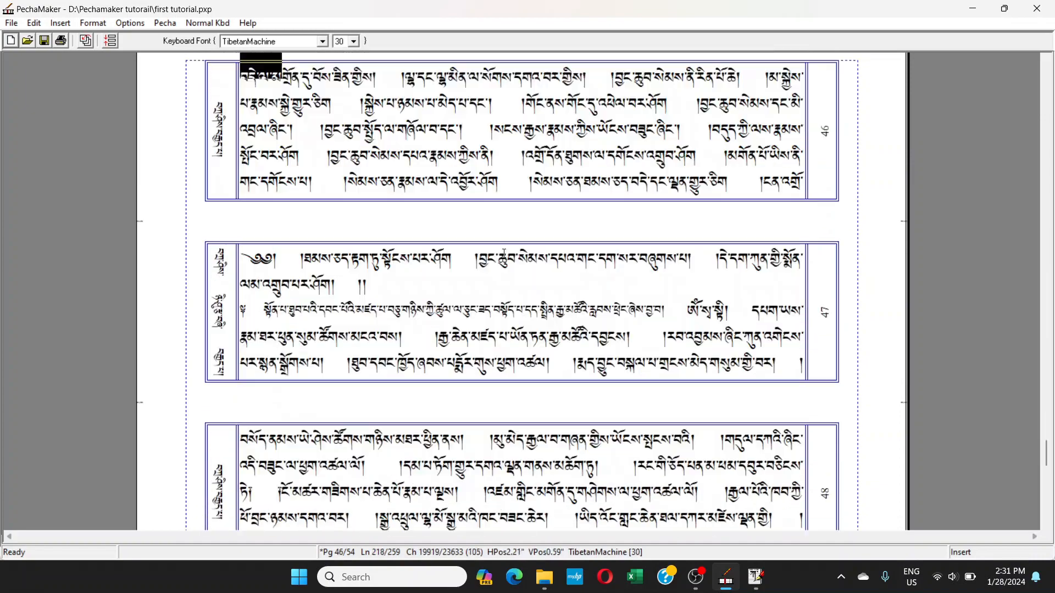
key(shift+Down)
key(shift+Down)
key(shift+Down)
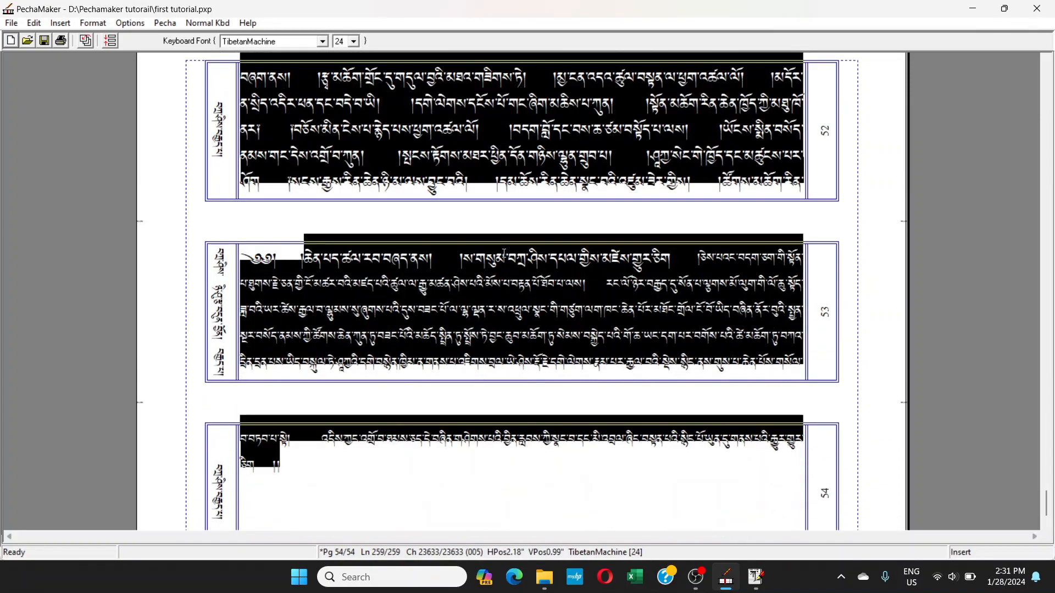
key(Delete)
- Go back to the start of the pecha and inspect the formatting codes and phrase spacing on page 2
scroll(503, 253, up, 20)
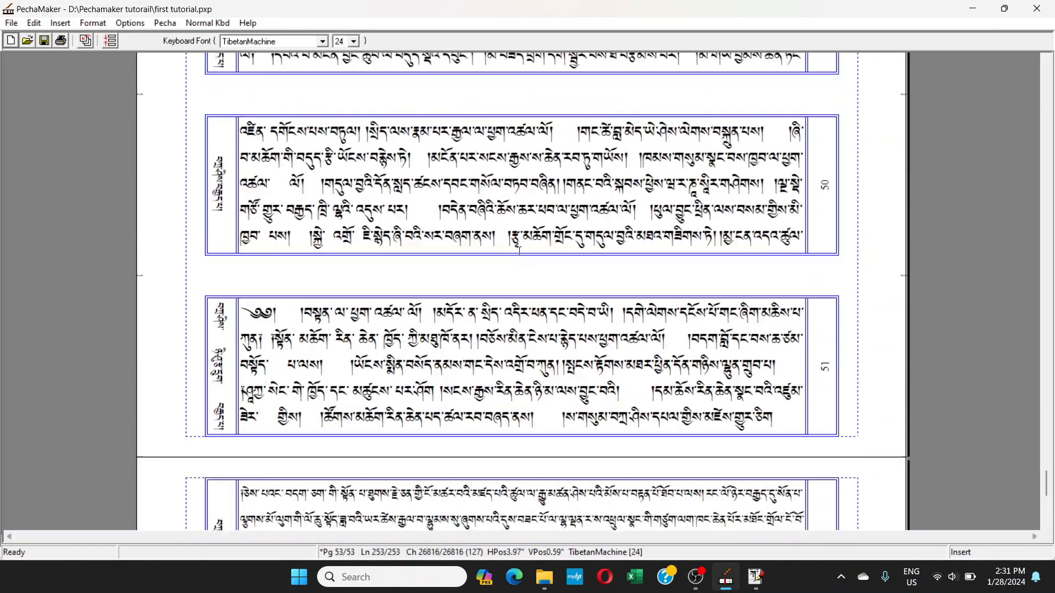
scroll(566, 193, up, 20)
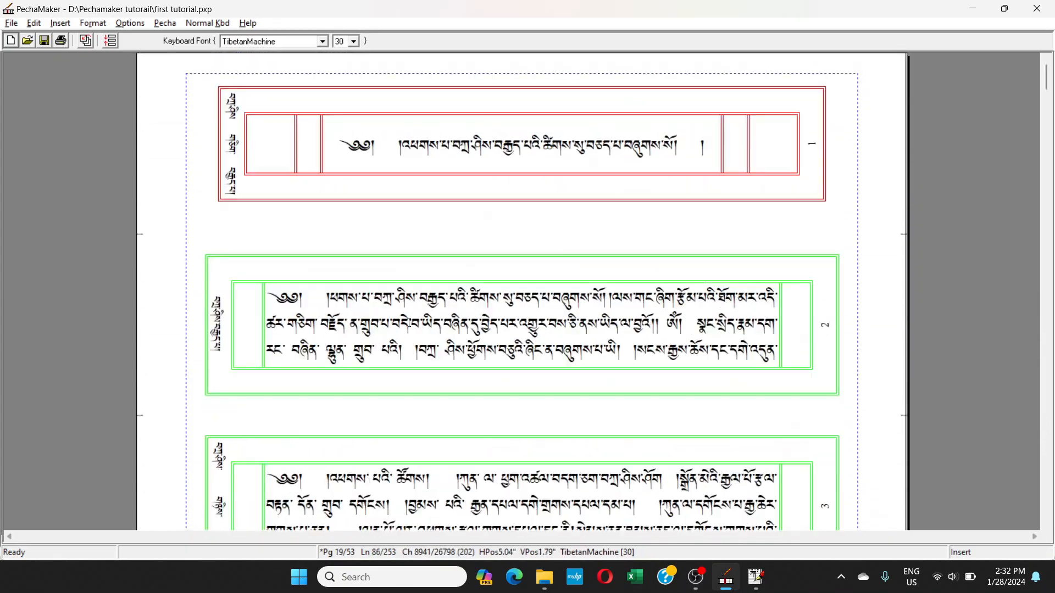
click(409, 325)
click(405, 351)
scroll(369, 321, down, 2)
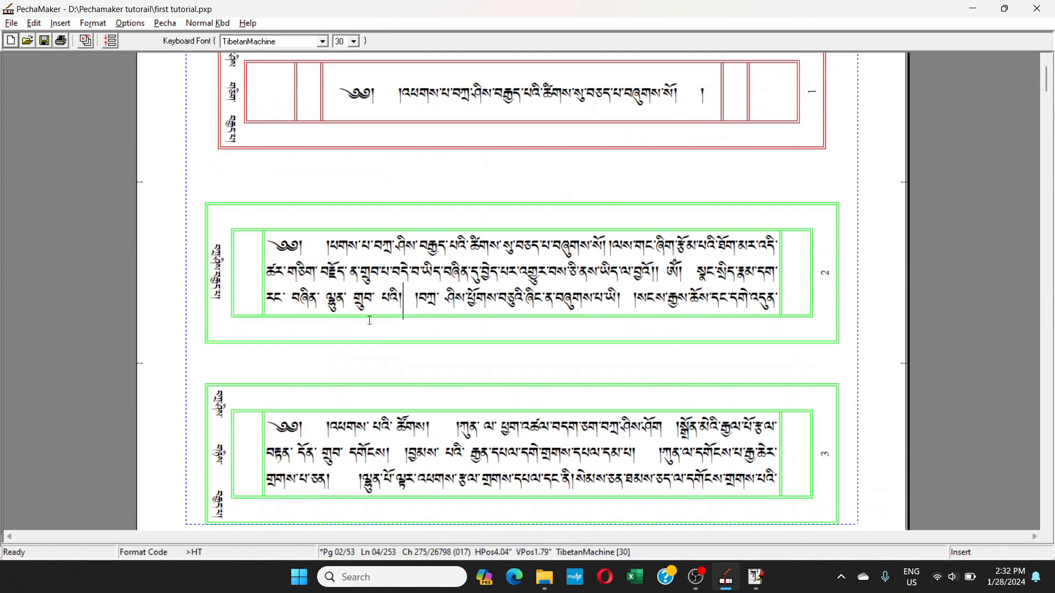
- Set the document-wide tab width in the line formatting to 0.37 inches
click(311, 253)
click(96, 24)
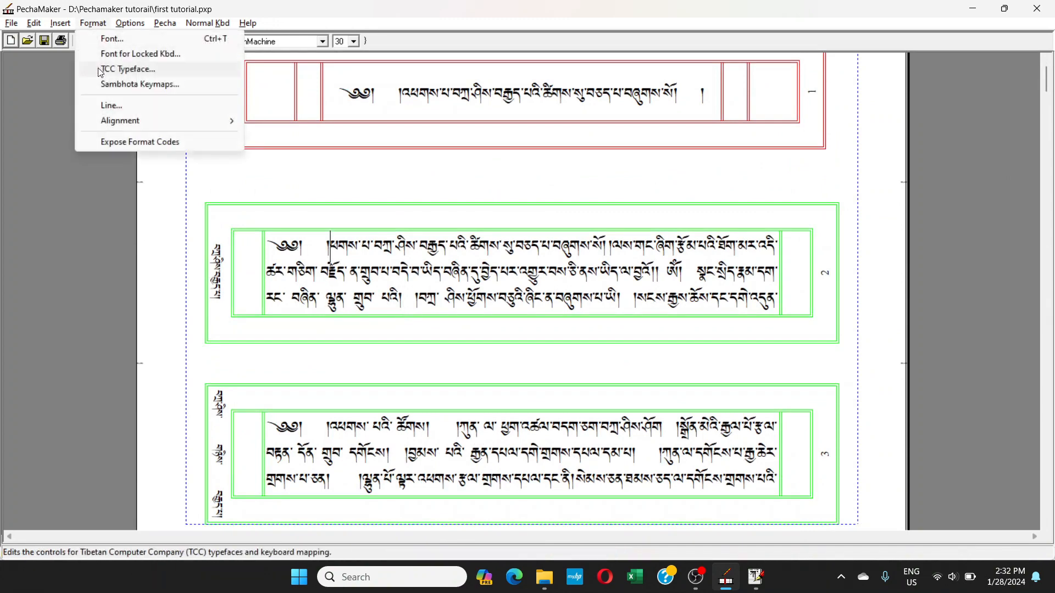
click(110, 106)
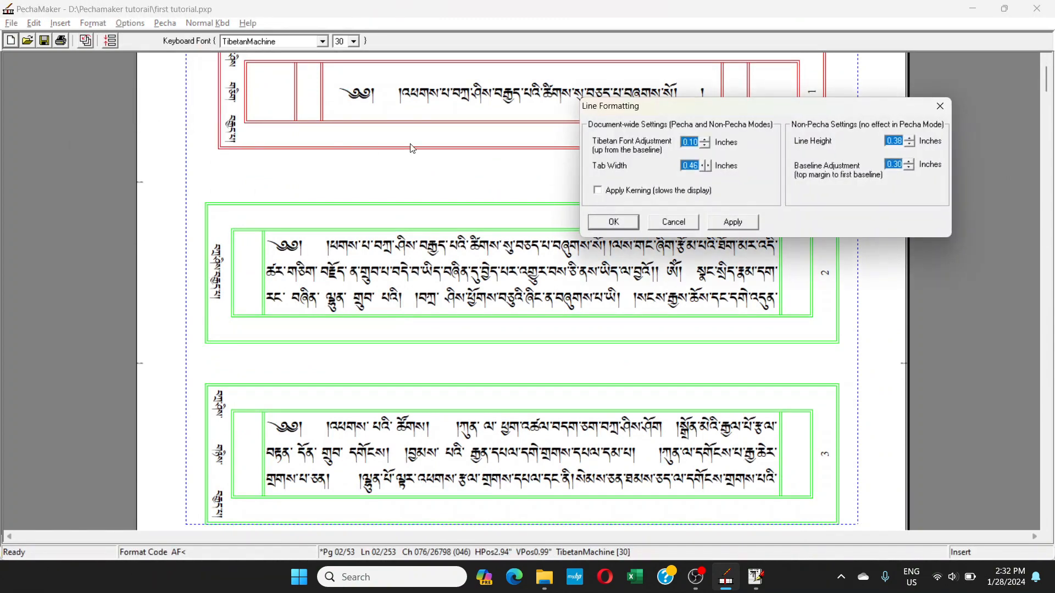
click(705, 169)
click(705, 169)
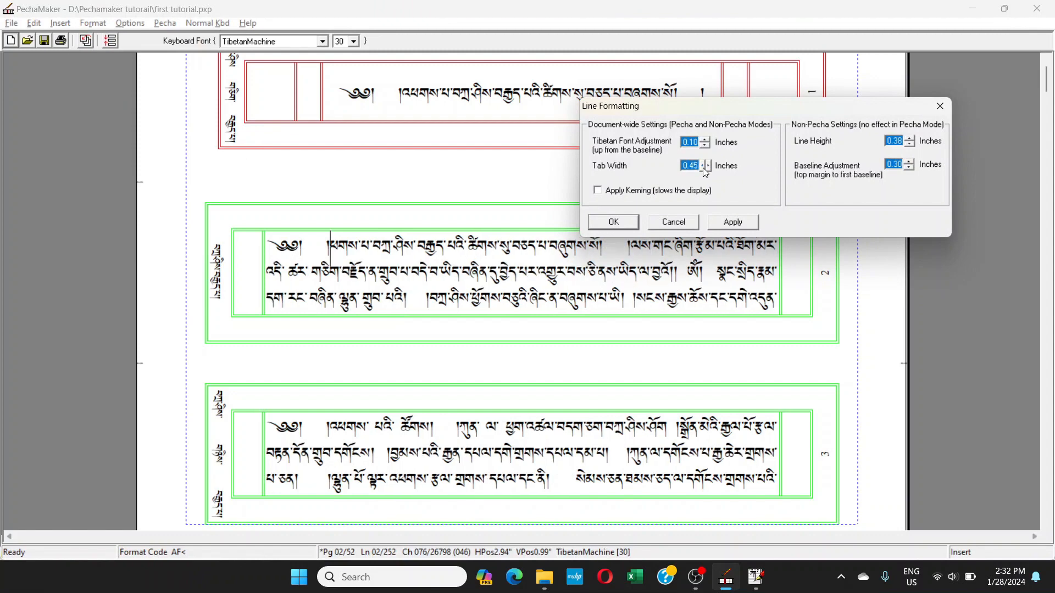
click(705, 170)
click(705, 169)
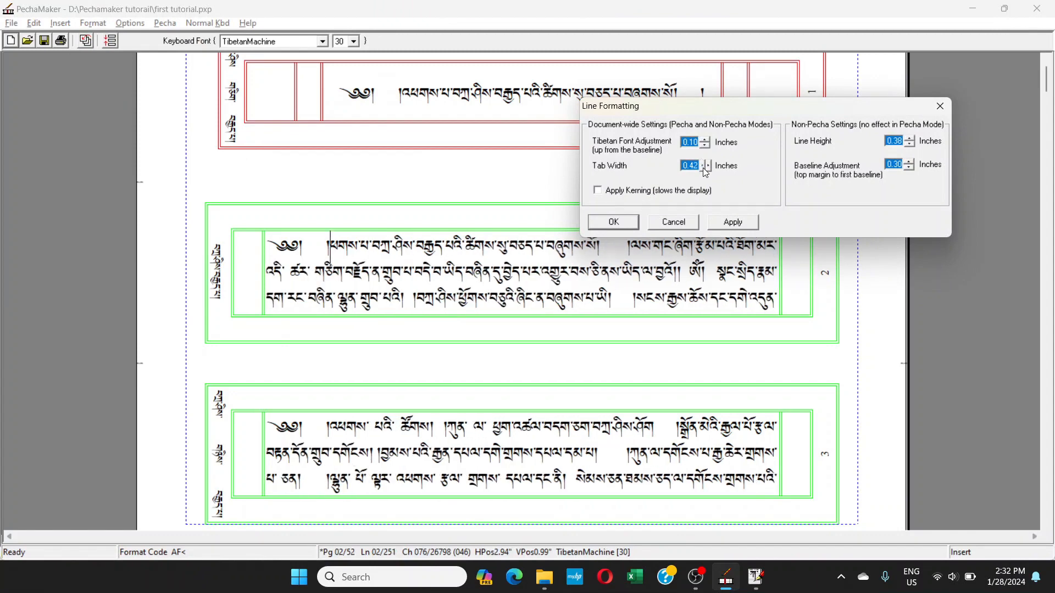
click(705, 170)
click(705, 169)
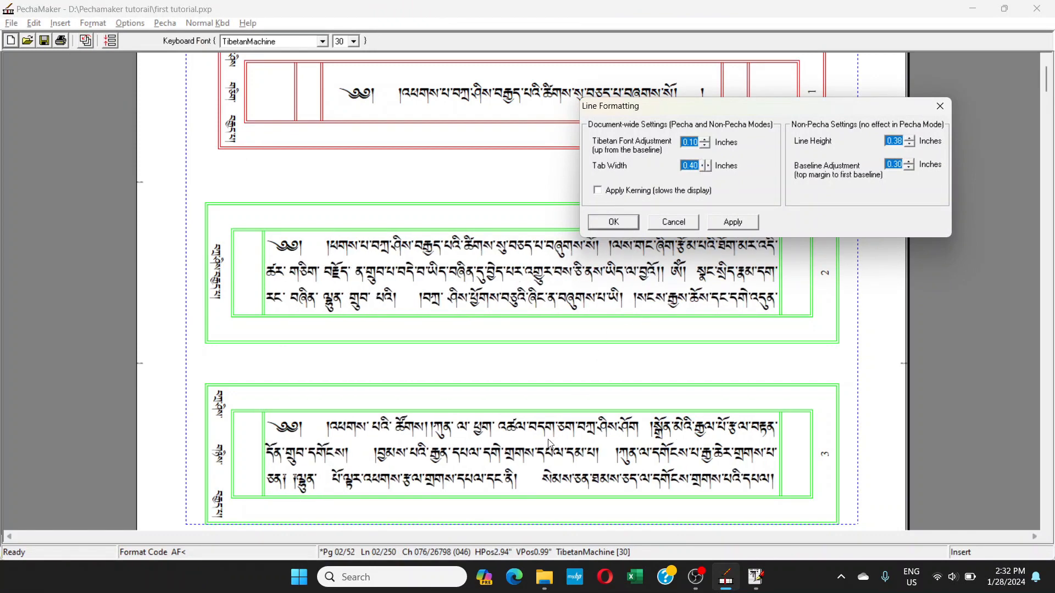
click(705, 170)
click(705, 169)
click(705, 169)
click(614, 223)
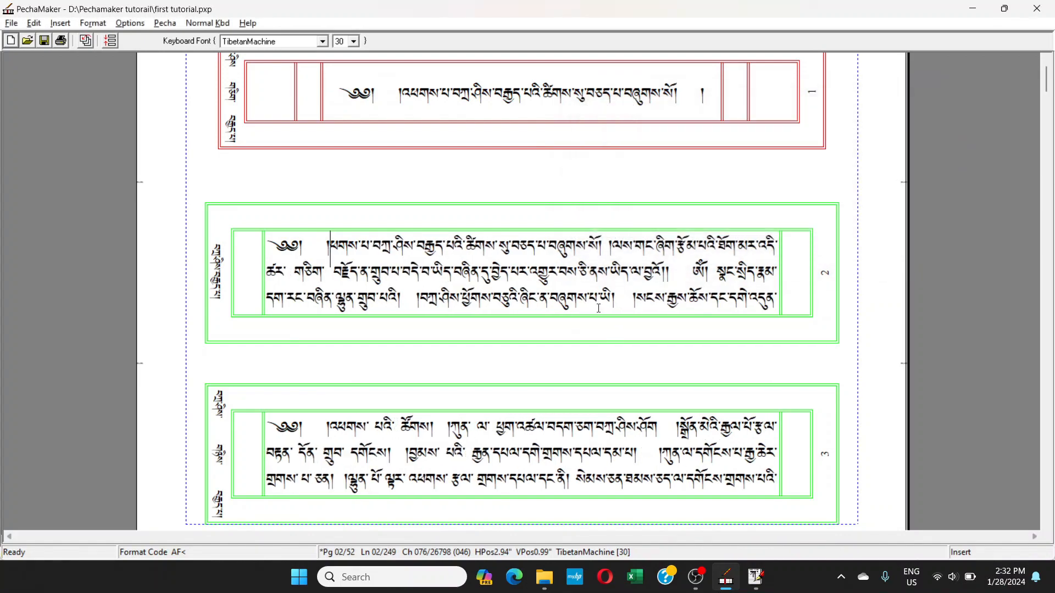
- Look through the pecha from page 3 to page 21 to check the spacing between phrases
click(571, 455)
scroll(587, 368, down, 10)
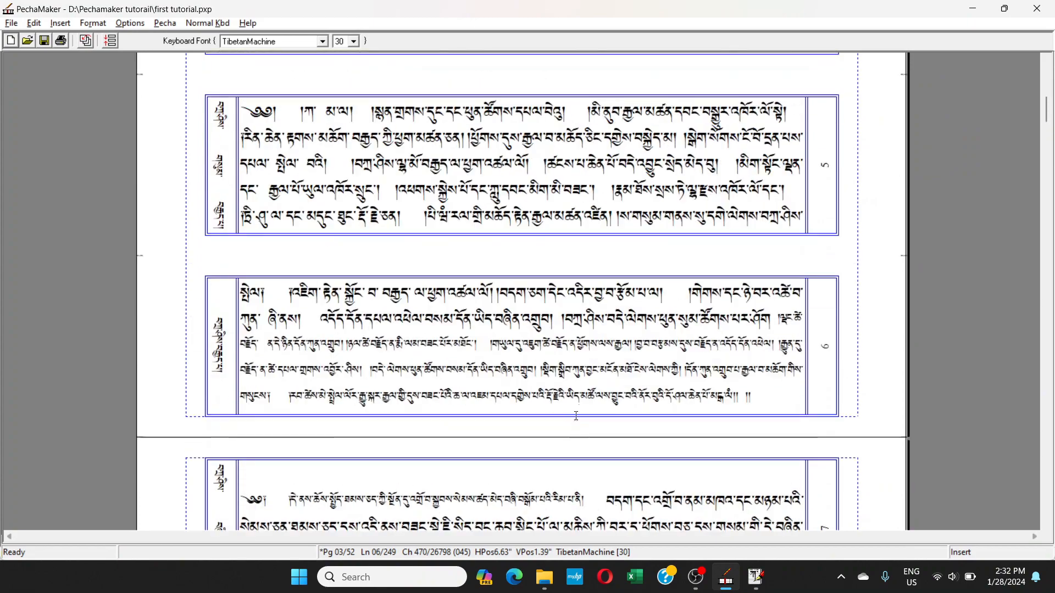
scroll(587, 368, down, 10)
scroll(586, 368, down, 12)
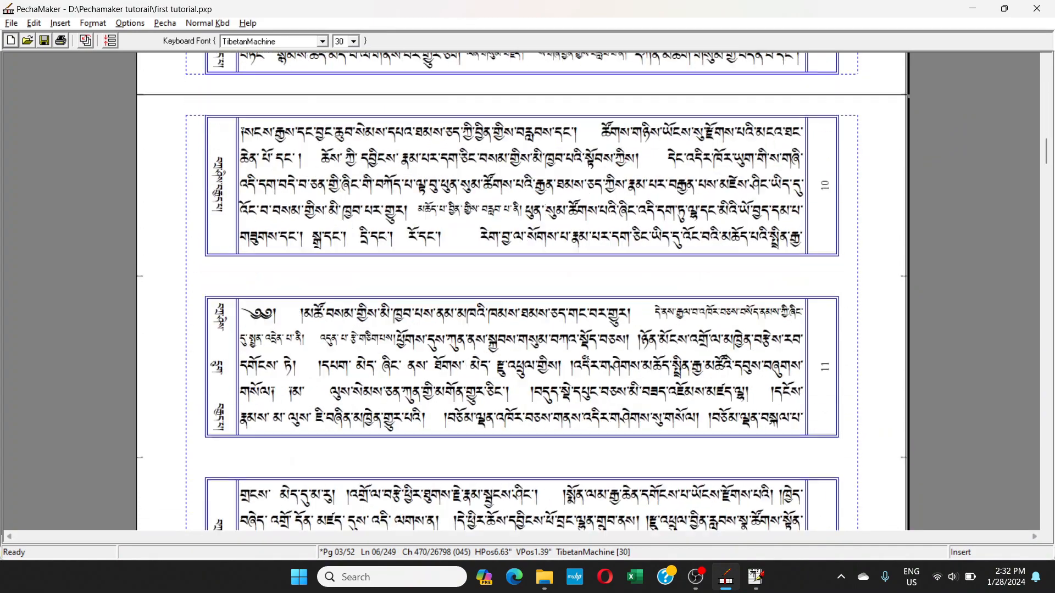
scroll(586, 357, down, 6)
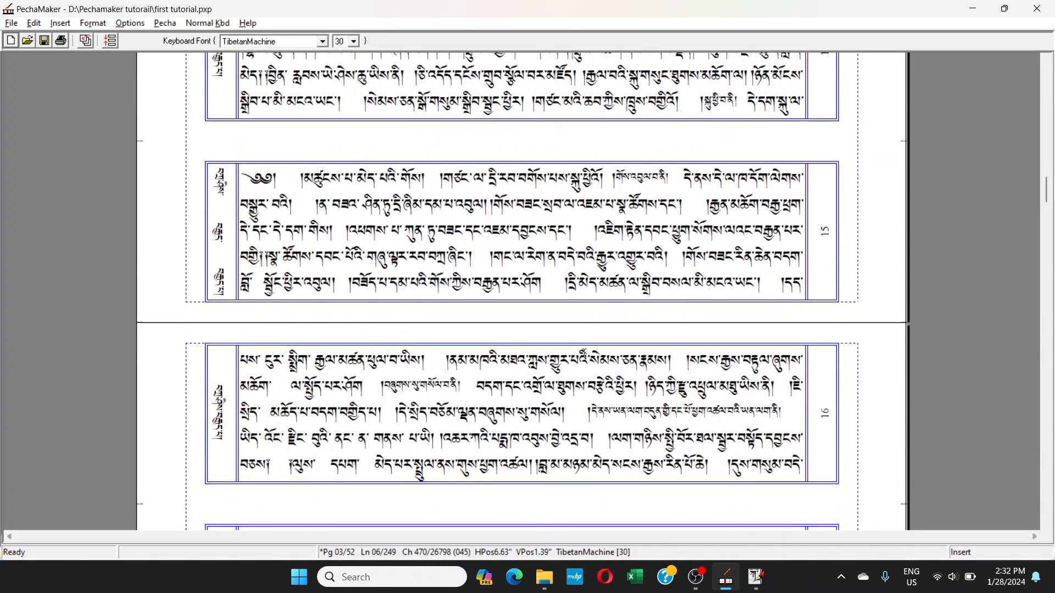
scroll(579, 344, down, 5)
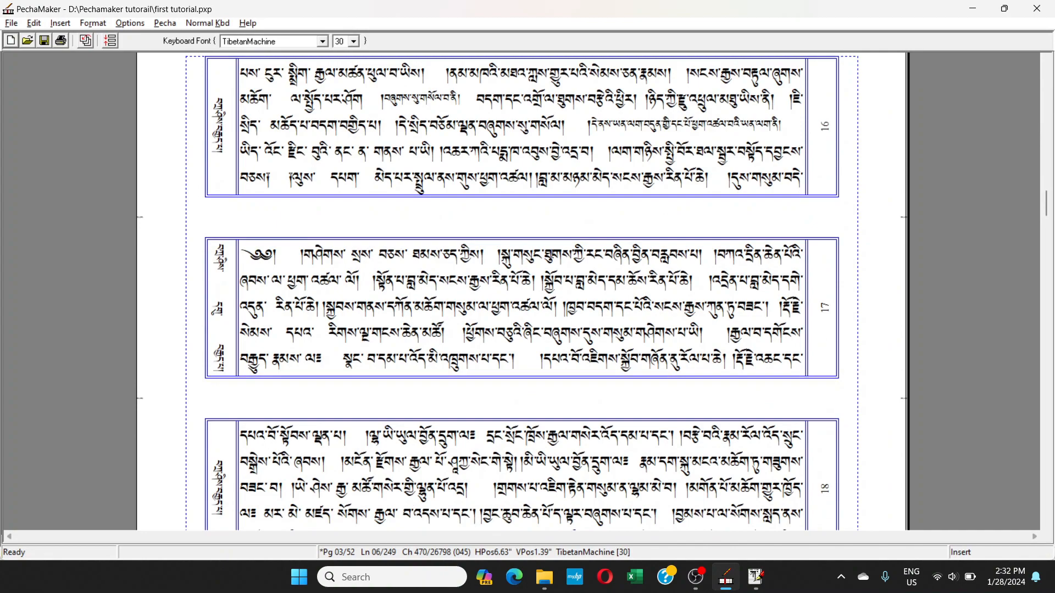
scroll(552, 256, down, 5)
scroll(552, 254, down, 5)
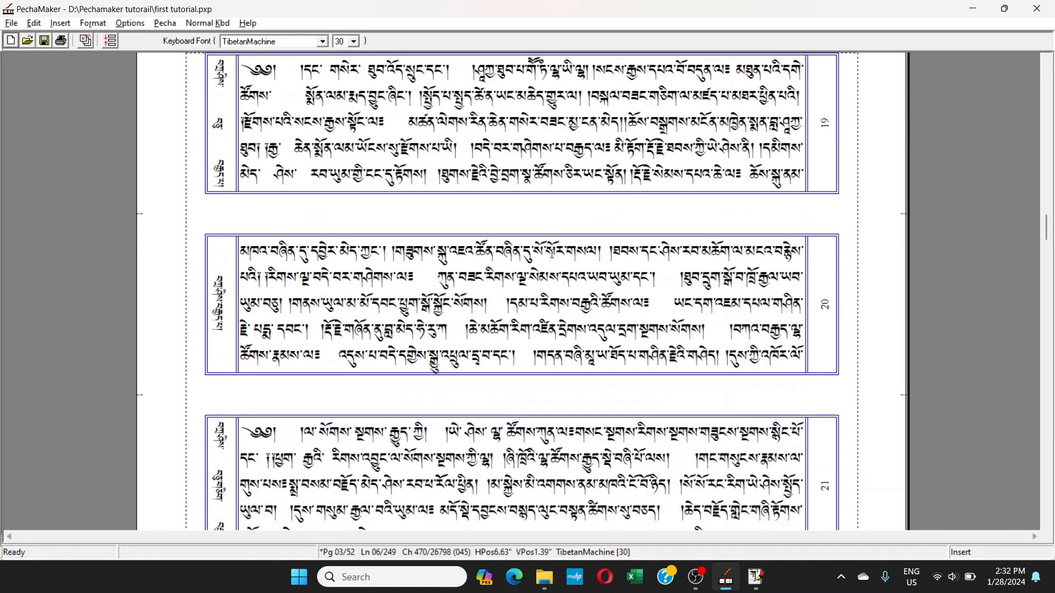
scroll(404, 217, up, 6)
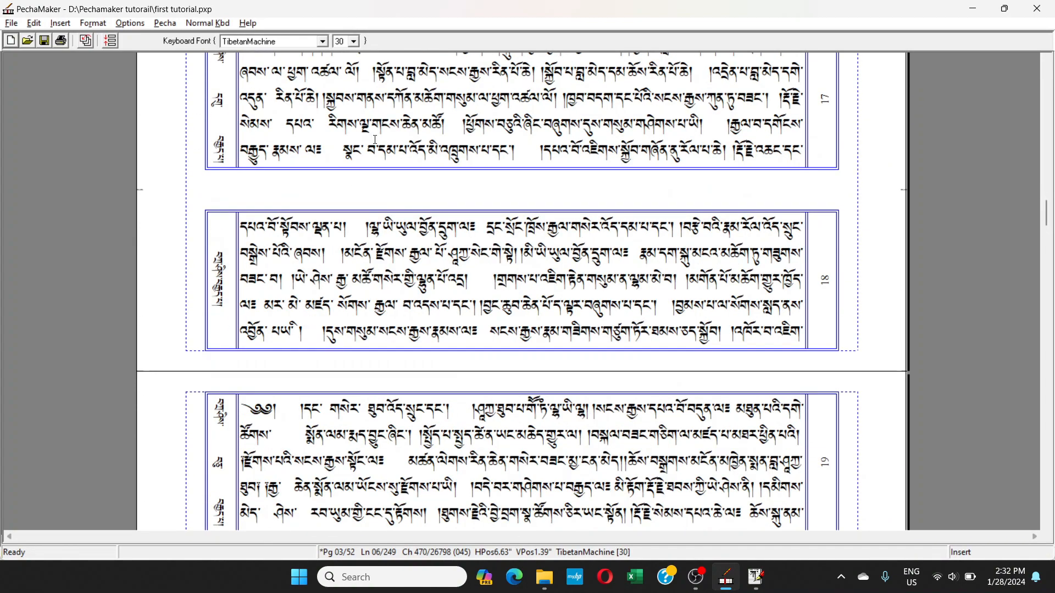
- Examine the gaps between phrases in the first two lines of page 17
click(316, 84)
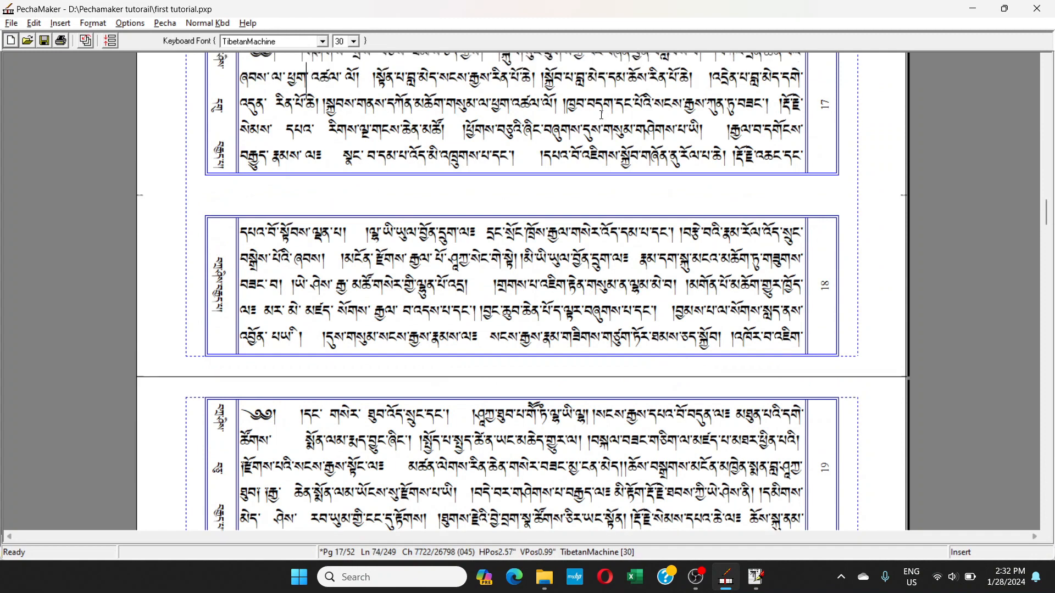
key(Left)
key(Left)
key(Left)
key(Left)
key(Left)
key(Left)
key(Left)
key(Left)
key(Left)
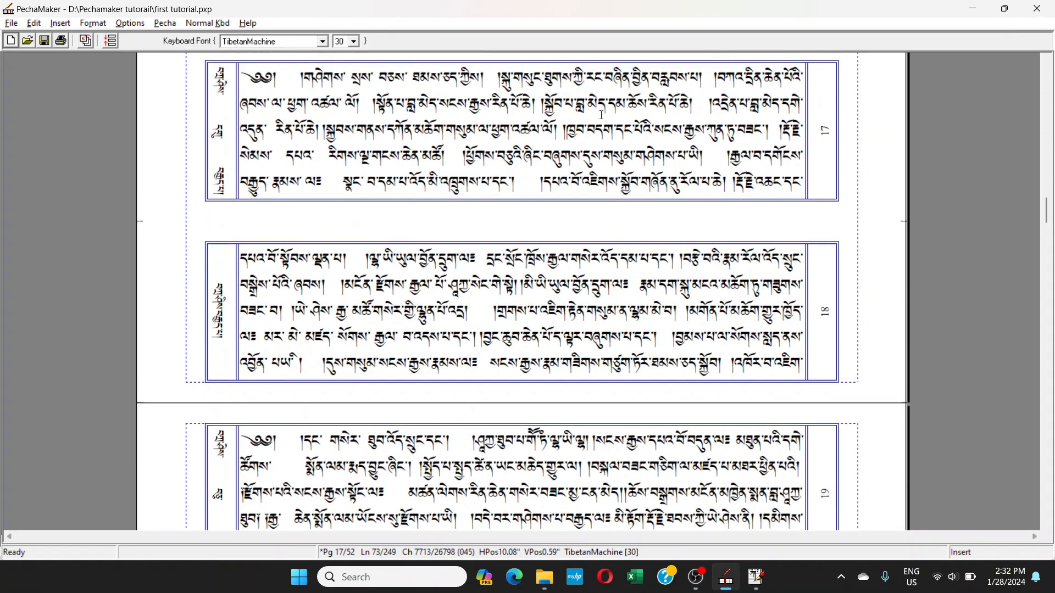
scroll(604, 124, up, 1)
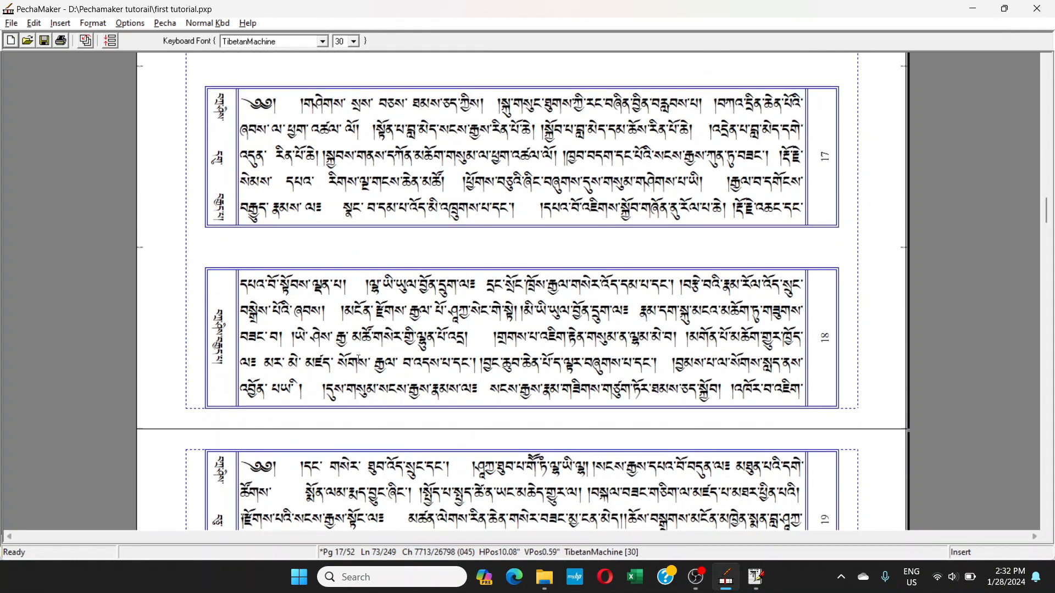
- Look through the remaining pages and inspect the tab gaps in the second and fourth lines of page 49
scroll(359, 361, down, 20)
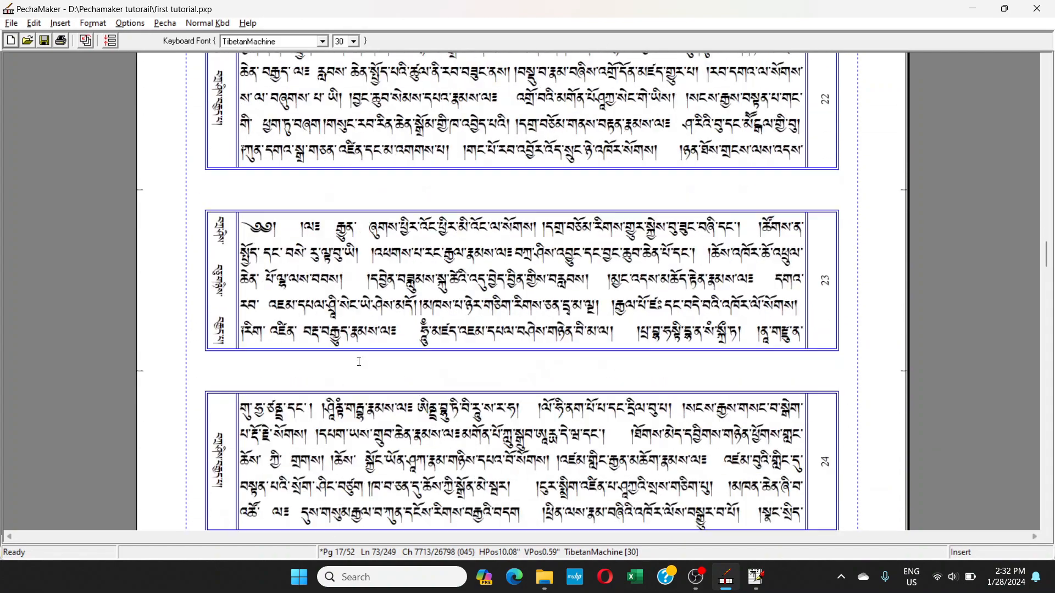
scroll(359, 362, down, 15)
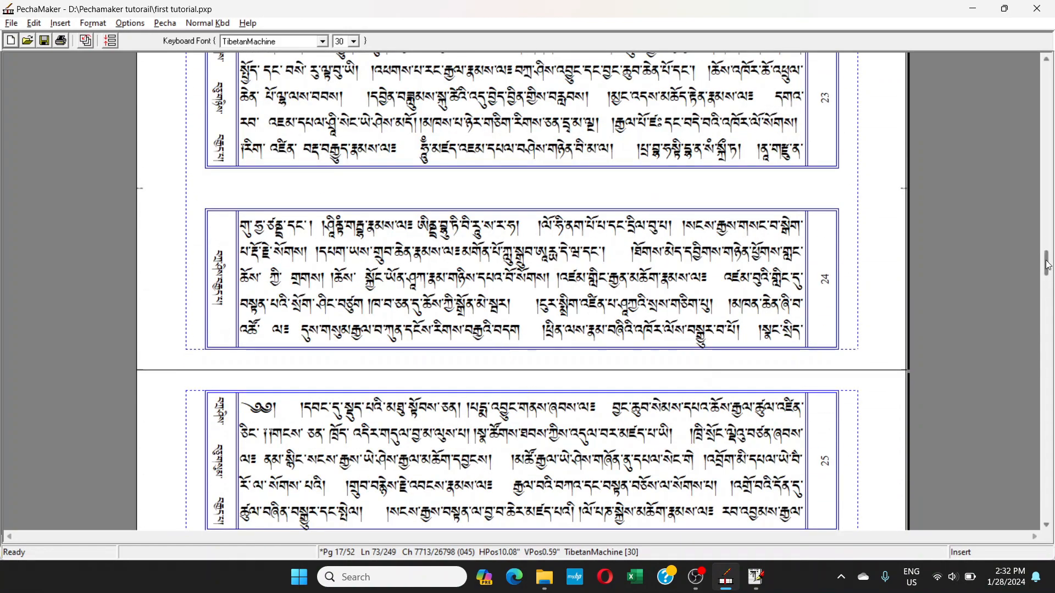
drag(1045, 265, 1054, 477)
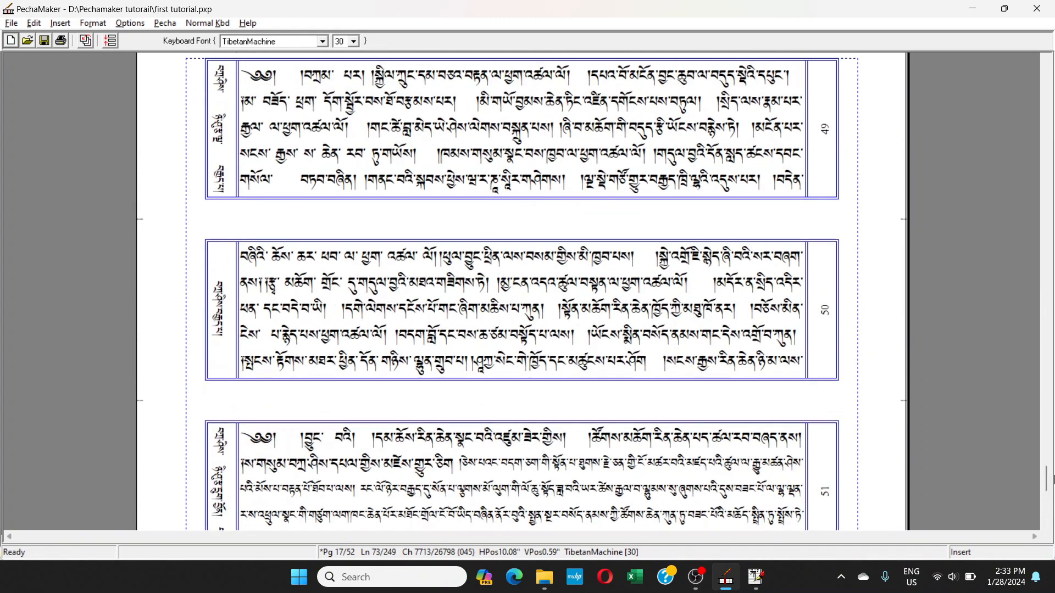
scroll(482, 224, up, 1)
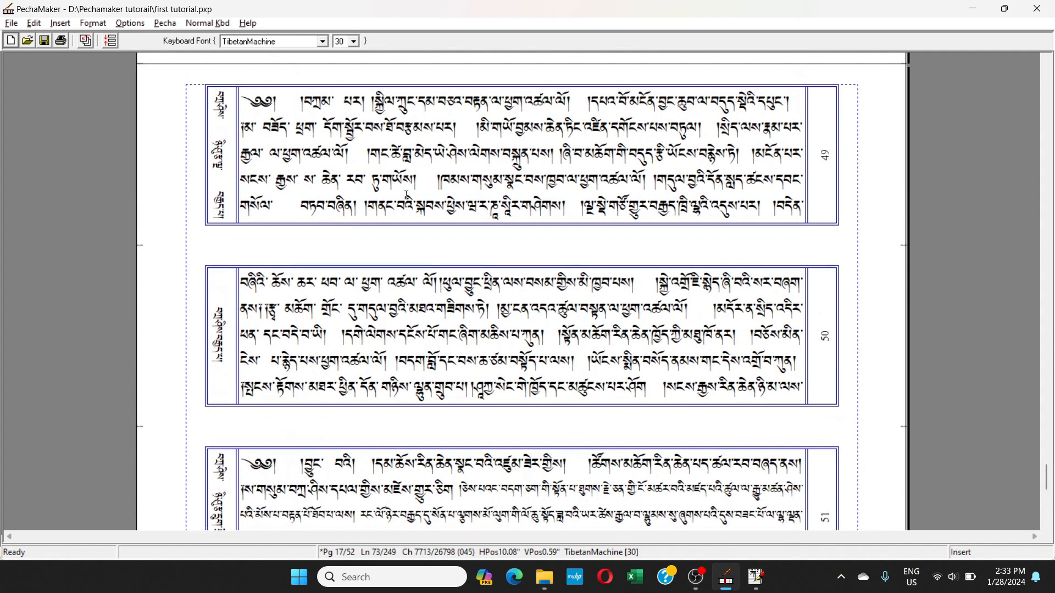
click(431, 180)
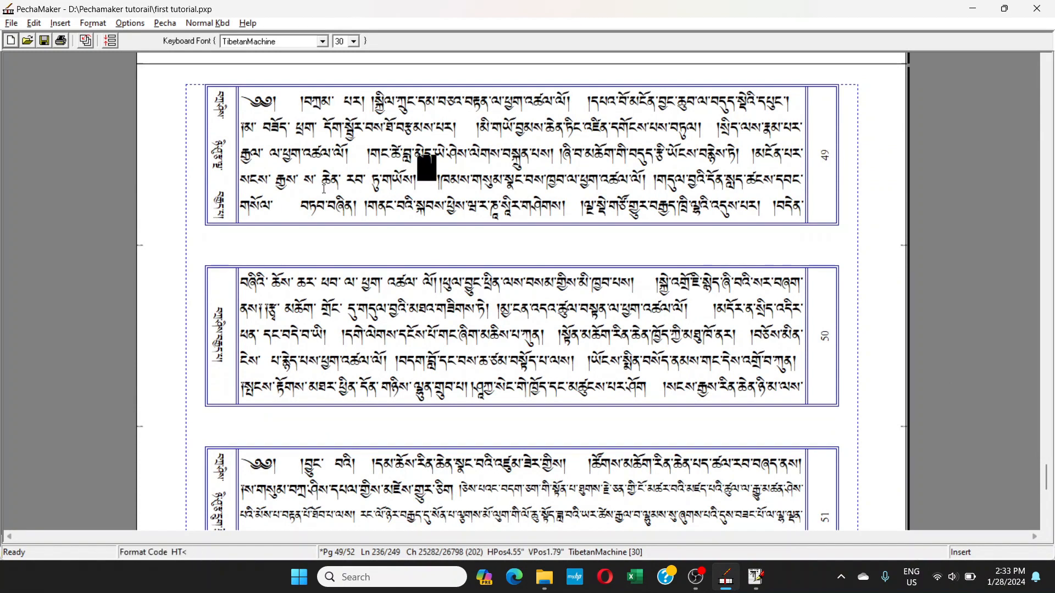
click(468, 129)
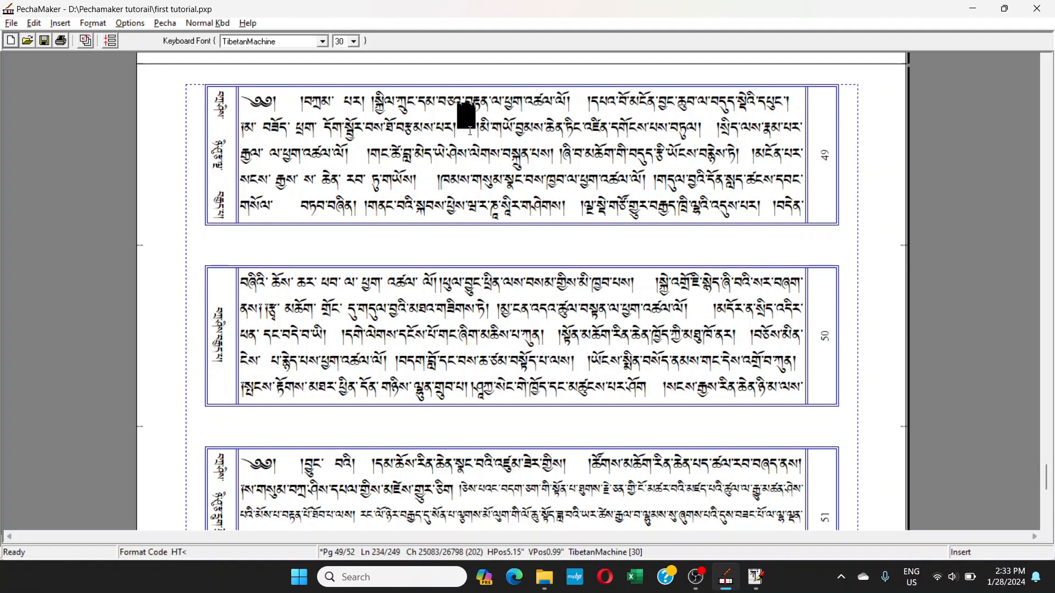
- Reduce the document-wide tab width in the line formatting to 0.30 inches
click(93, 23)
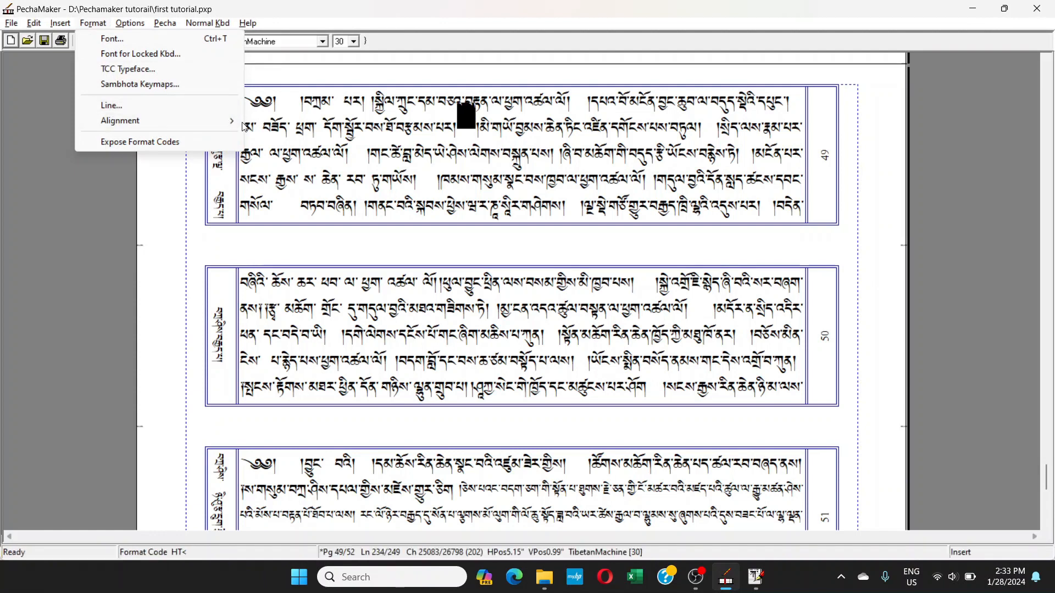
click(263, 142)
drag(255, 129, 336, 105)
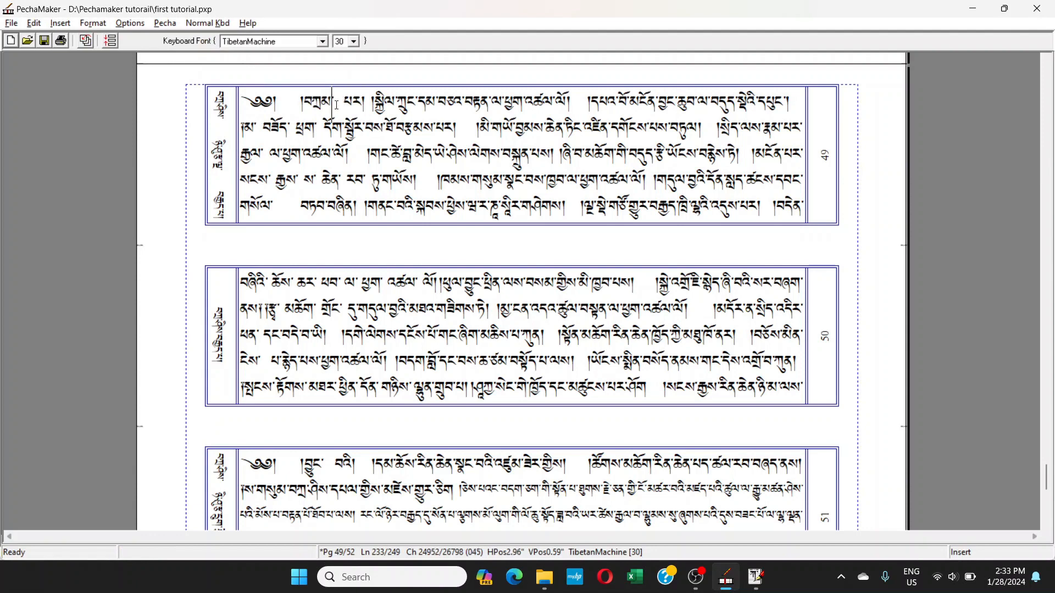
click(92, 23)
click(110, 105)
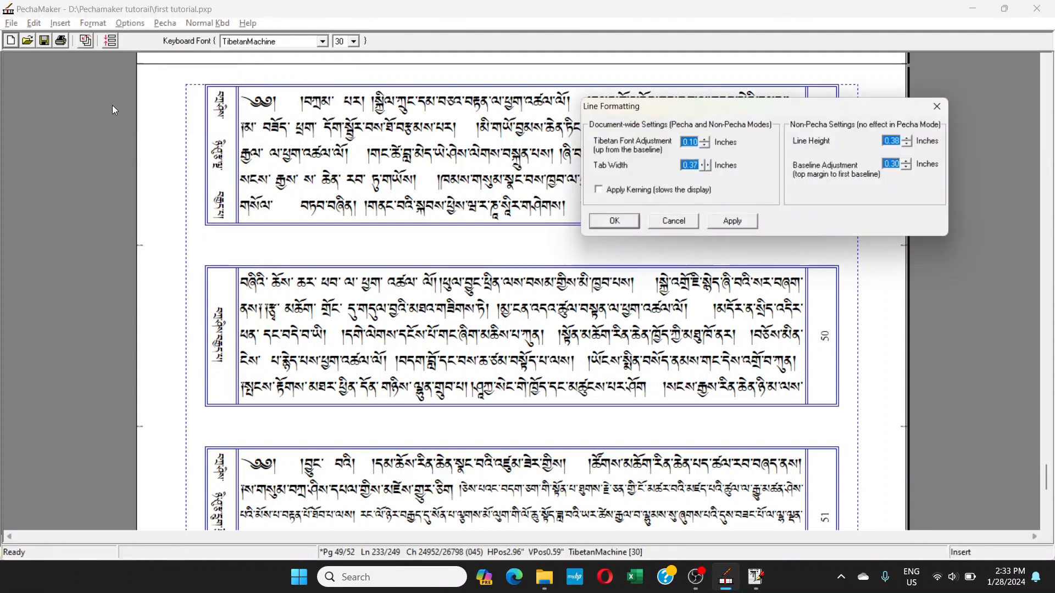
drag(711, 110, 797, 109)
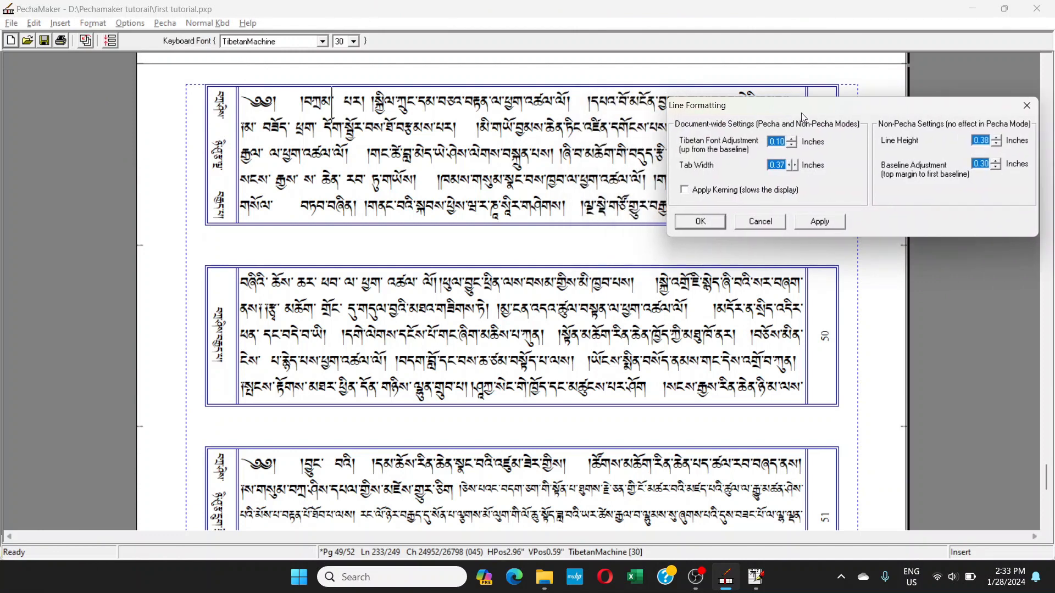
click(790, 167)
click(790, 167)
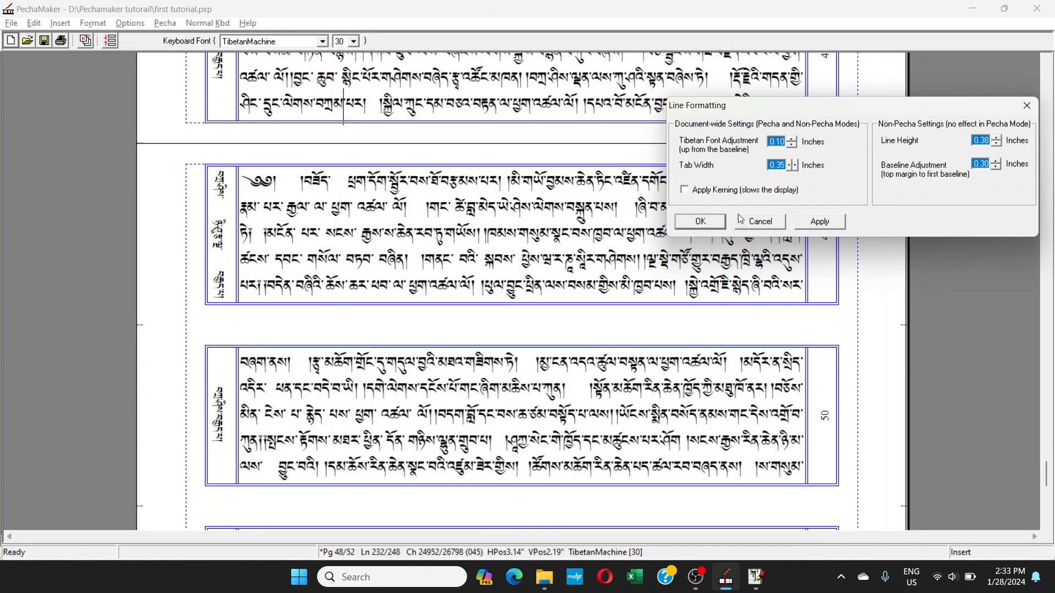
click(788, 168)
click(789, 168)
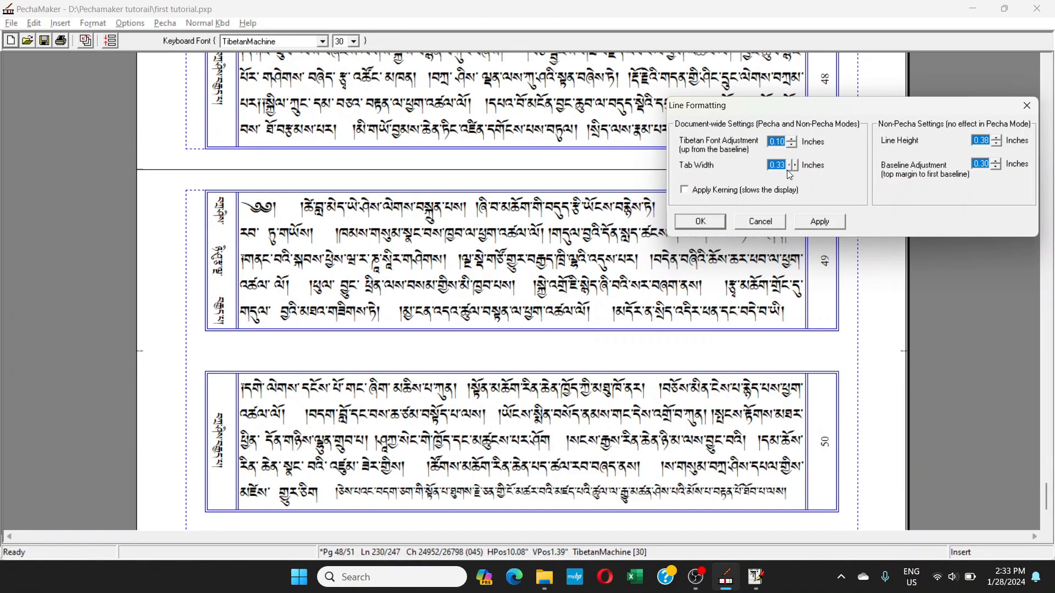
click(789, 168)
click(789, 168)
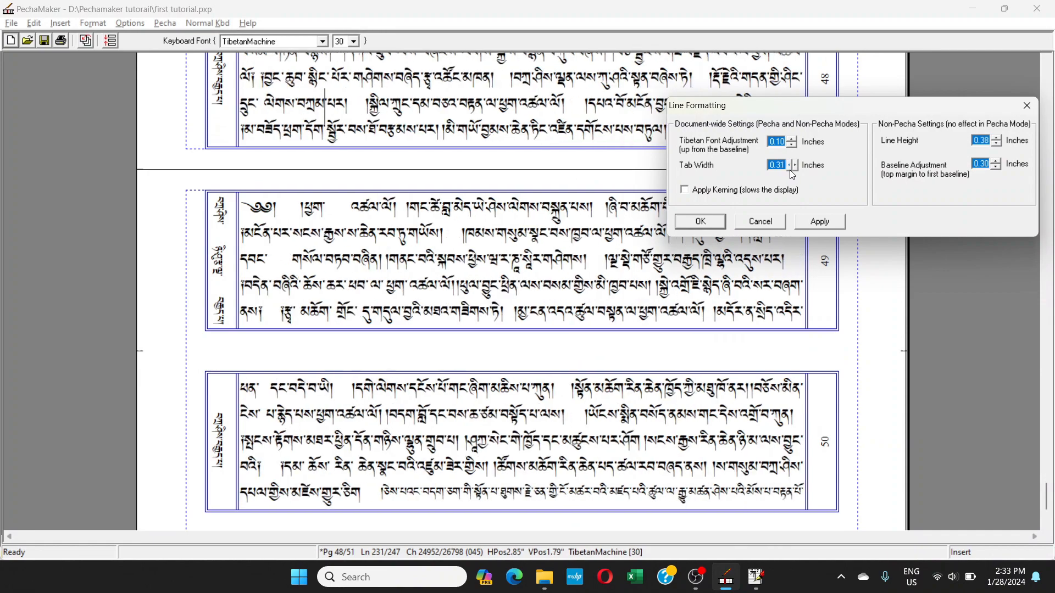
click(790, 168)
click(700, 225)
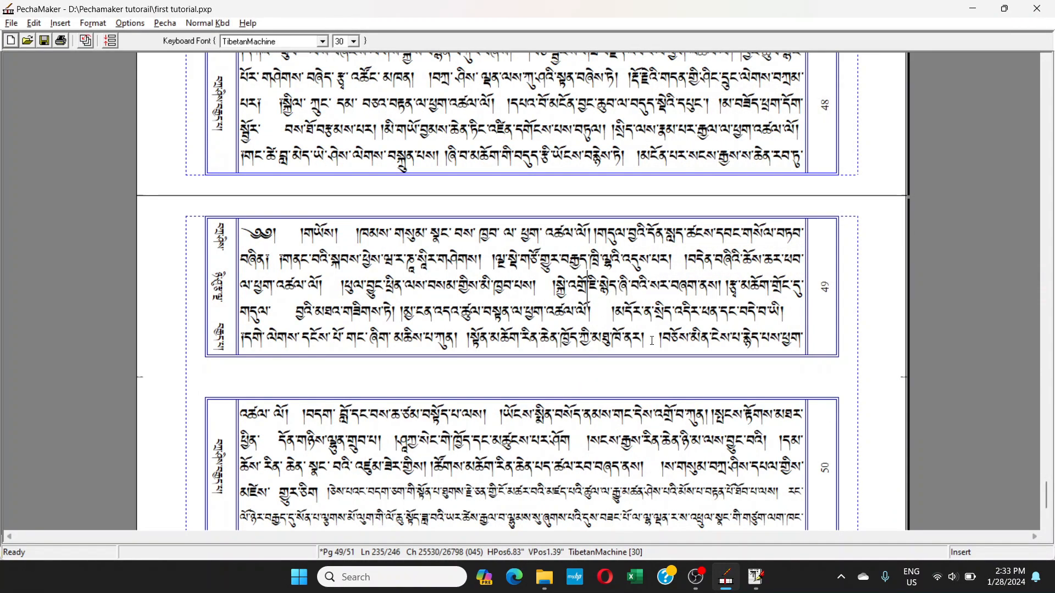
- Go back from page 49 to page 28 and examine the spacing of the phrases in its first and third lines
scroll(652, 341, down, 2)
scroll(520, 265, up, 20)
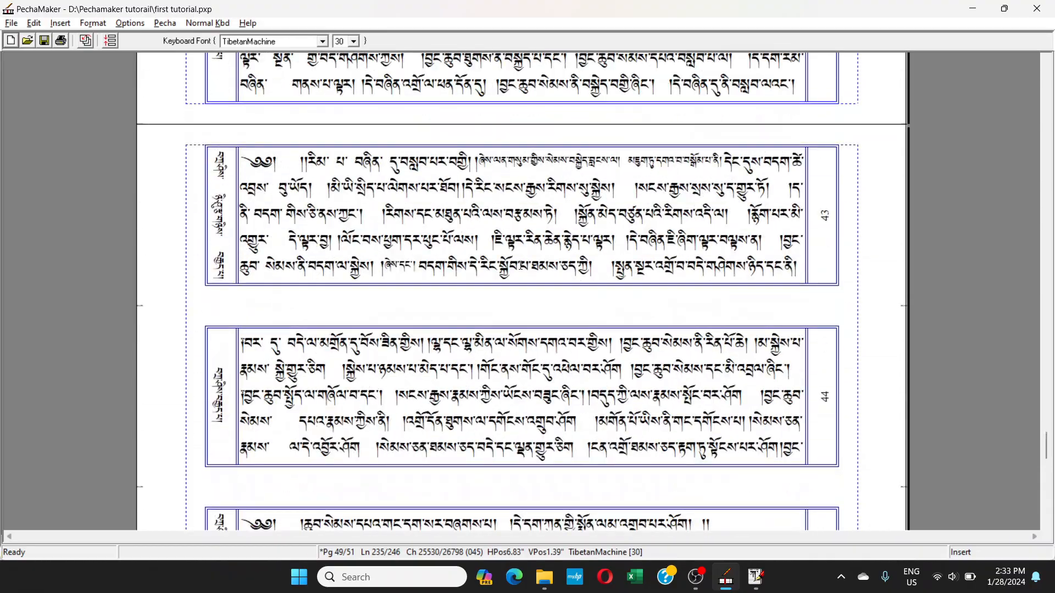
scroll(521, 265, up, 20)
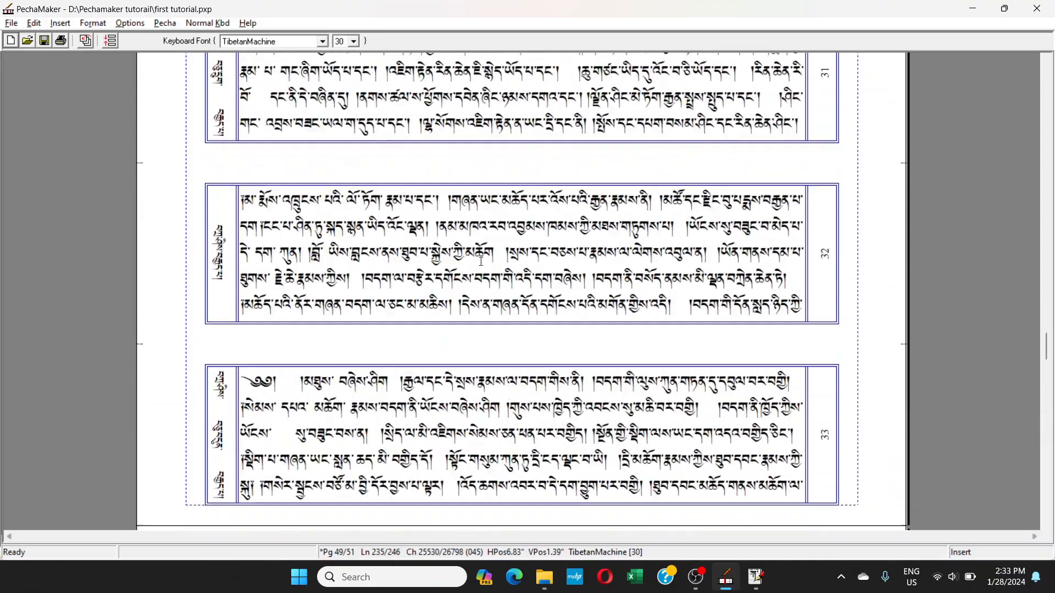
scroll(481, 261, up, 12)
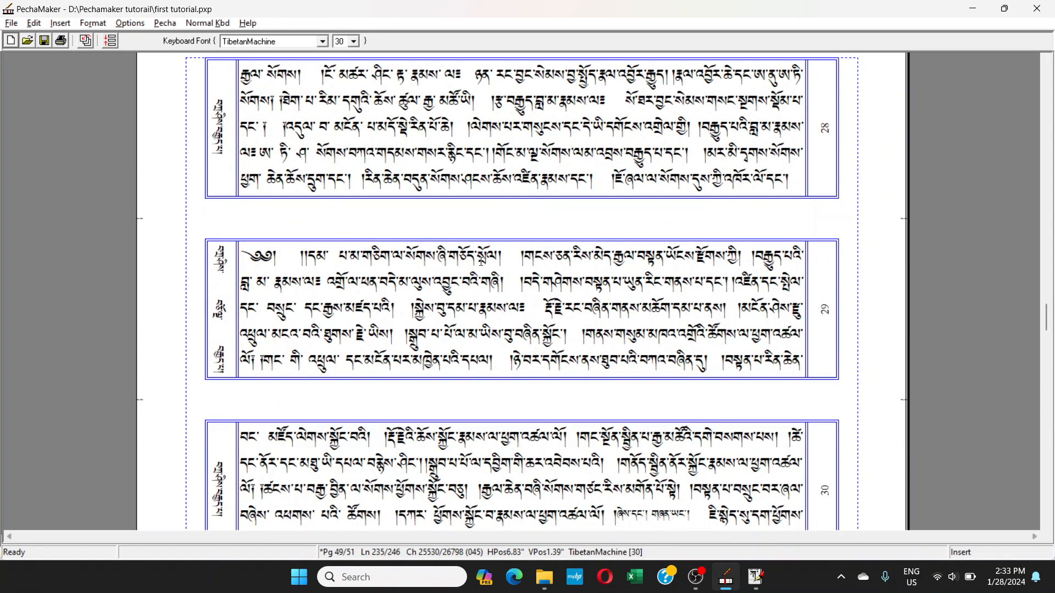
scroll(481, 262, up, 6)
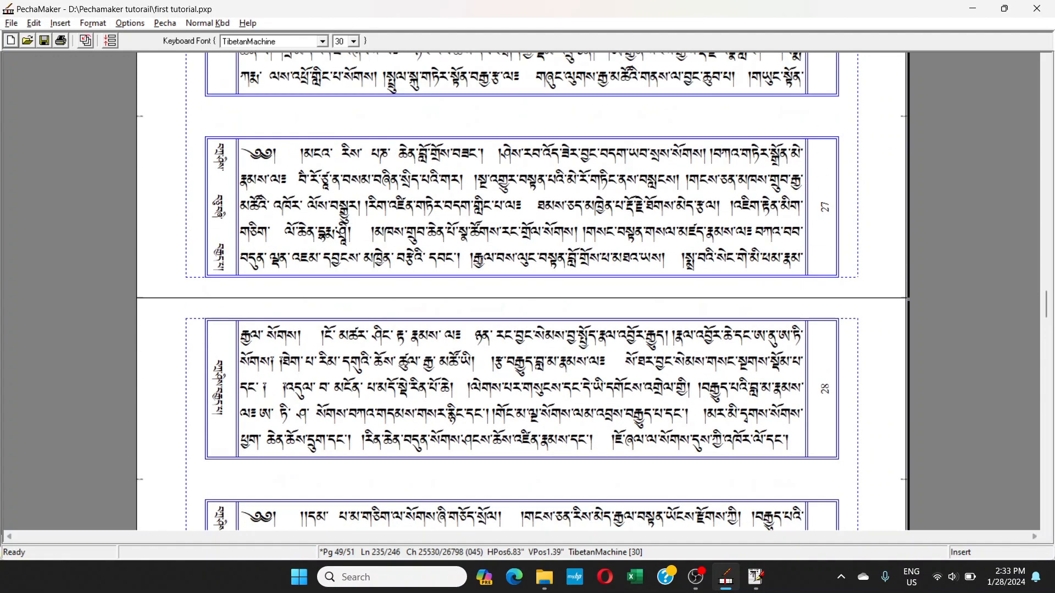
drag(326, 336, 465, 340)
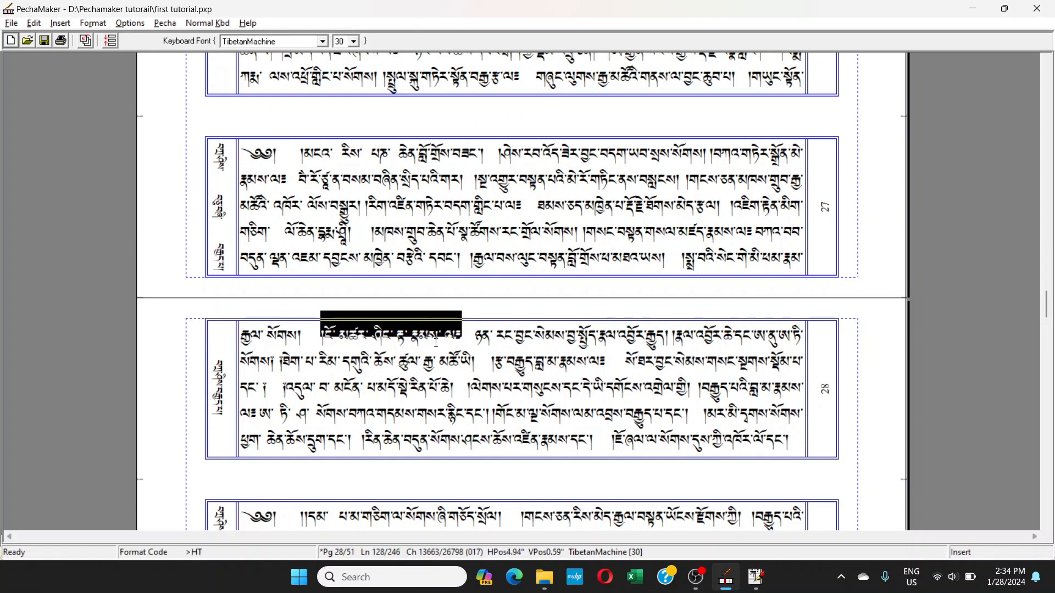
click(396, 342)
click(335, 386)
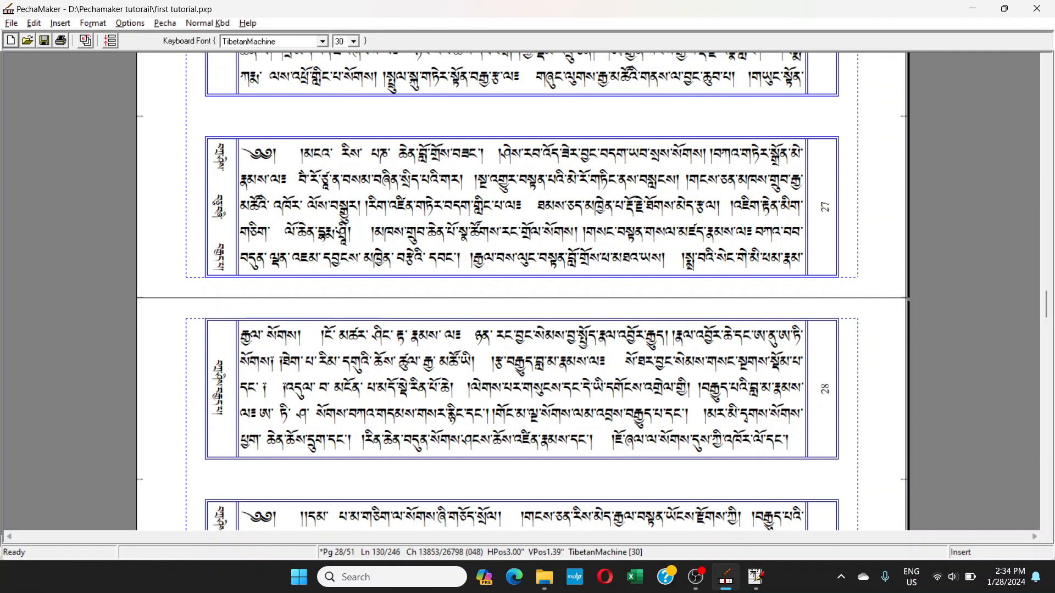
- Go back from page 28 to page 24 and examine the phrase gaps in the first lines of pages 27 and 25
scroll(383, 291, up, 1)
click(705, 186)
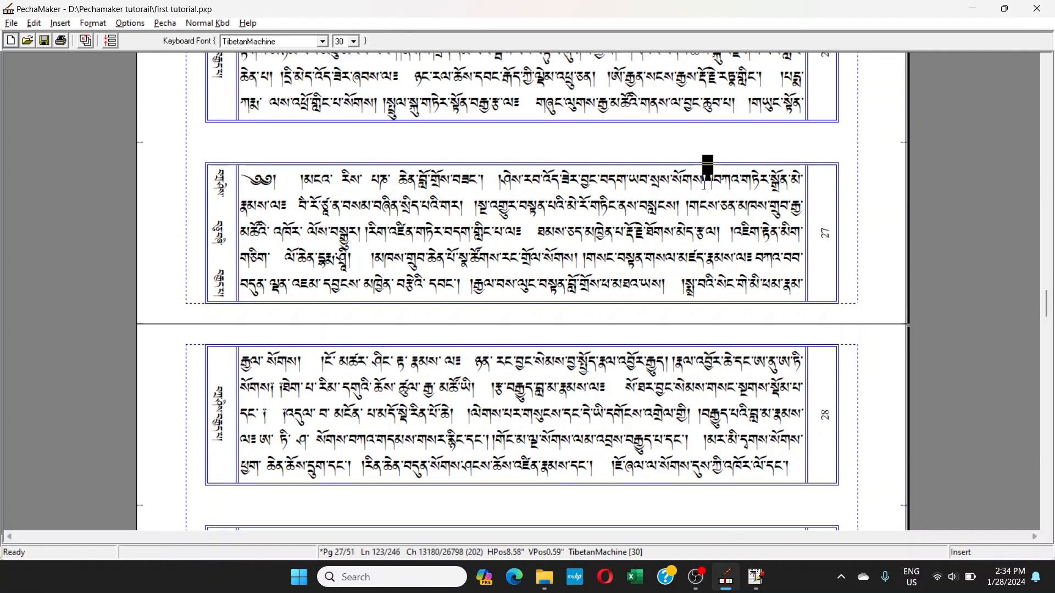
scroll(607, 228, up, 9)
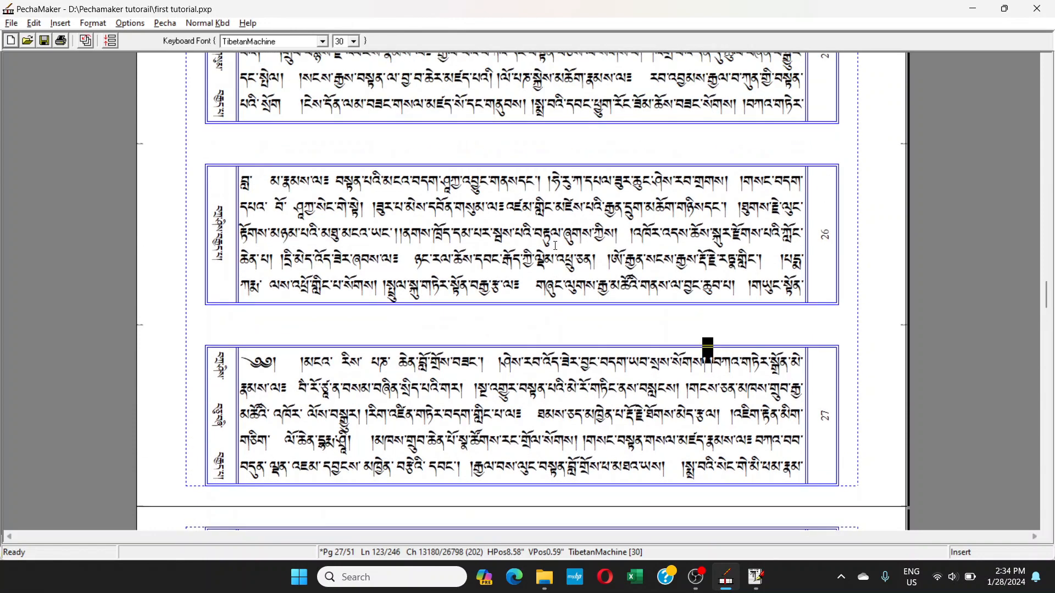
scroll(555, 242, up, 5)
click(446, 206)
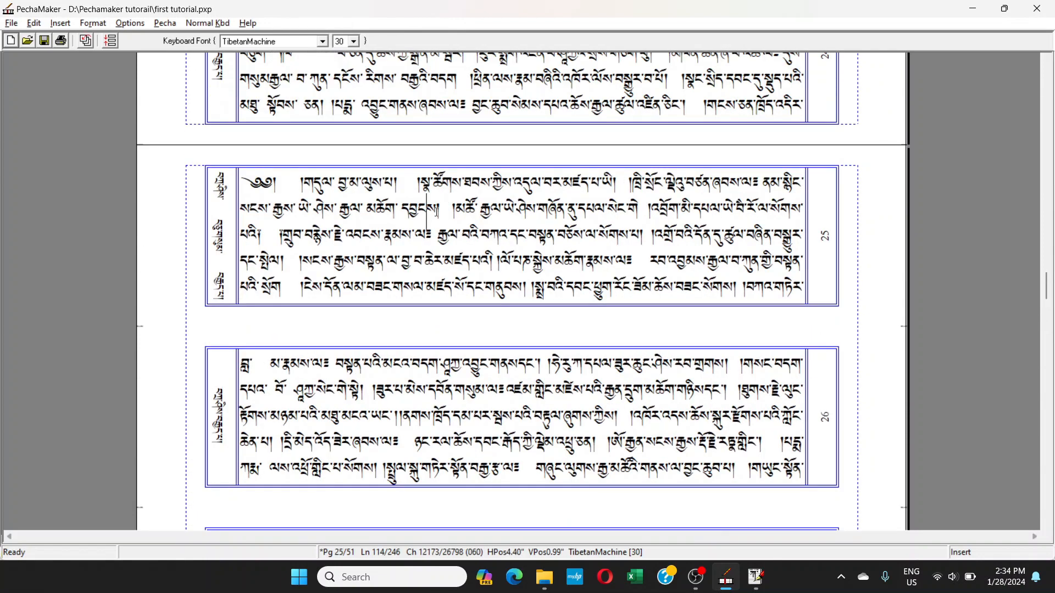
click(640, 212)
scroll(604, 231, up, 4)
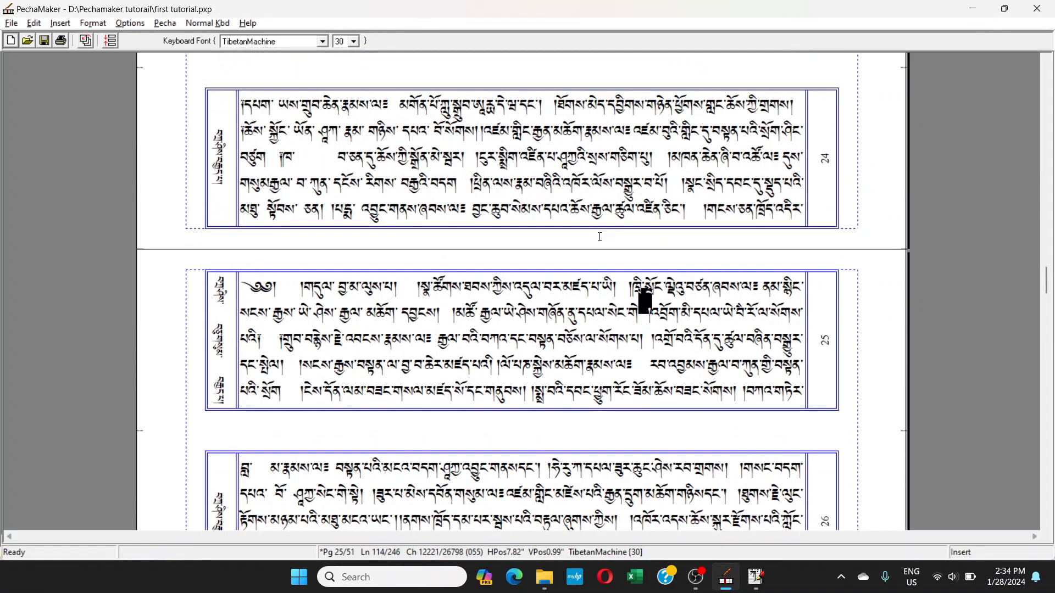
scroll(600, 237, down, 3)
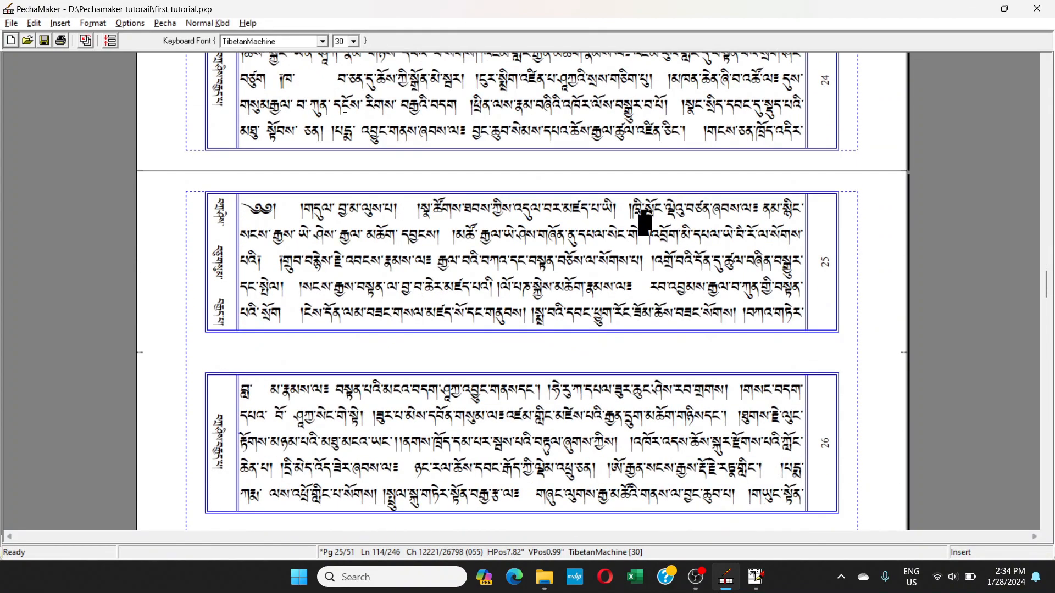
- Delete one character at the wide gap in the third line of page 24 and check the phrase gap in page 25's second line
click(337, 80)
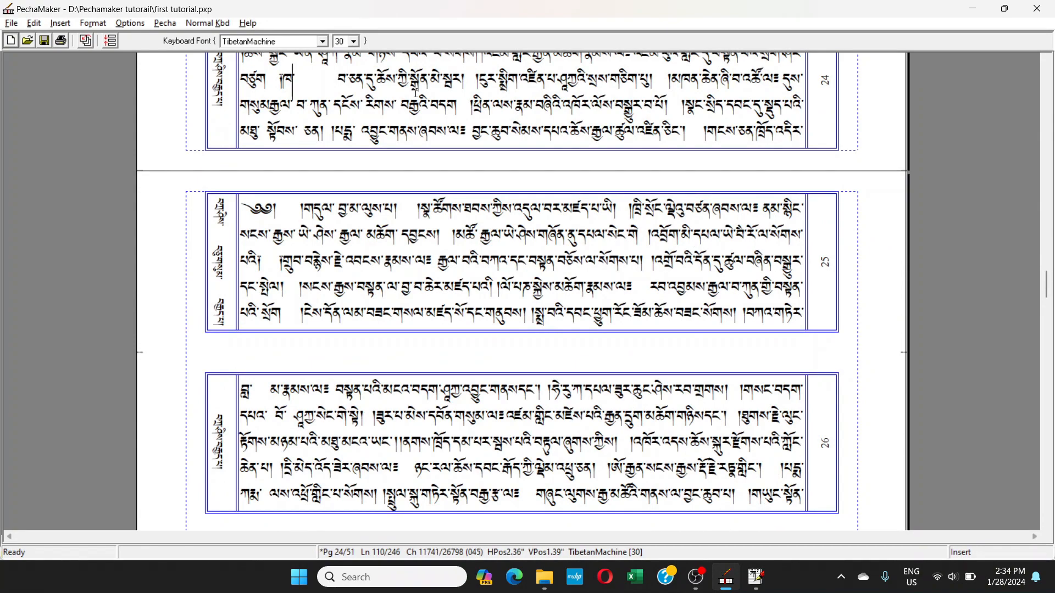
key(BackSpace)
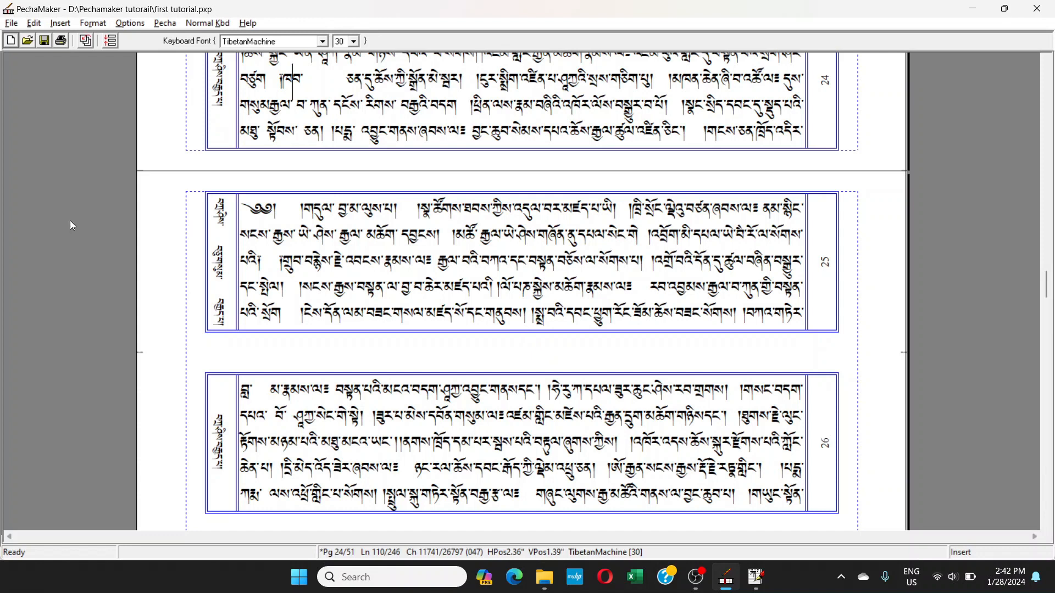
drag(300, 235, 455, 243)
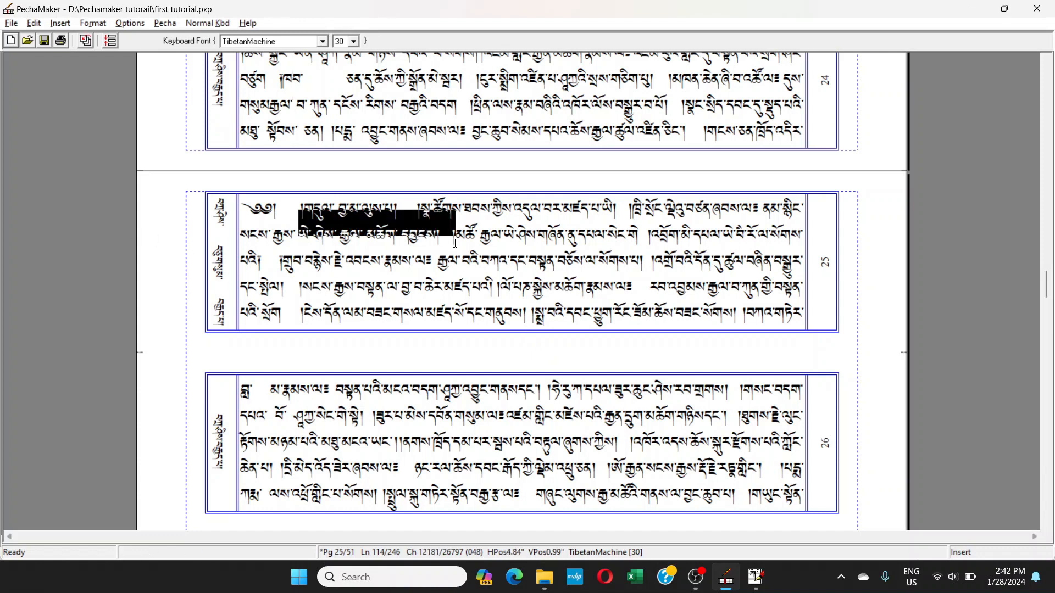
click(366, 241)
click(445, 237)
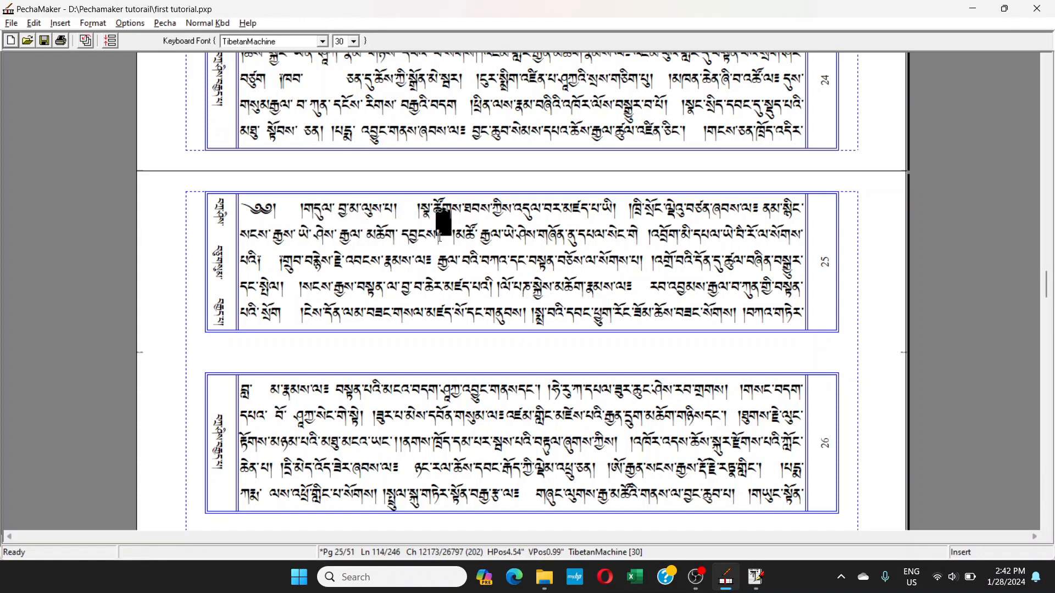
drag(442, 237, 453, 238)
- Widen the gap before the last phrase in the first line of page 3 to tighten the syllables of the preceding phrases
drag(1046, 284, 1048, 92)
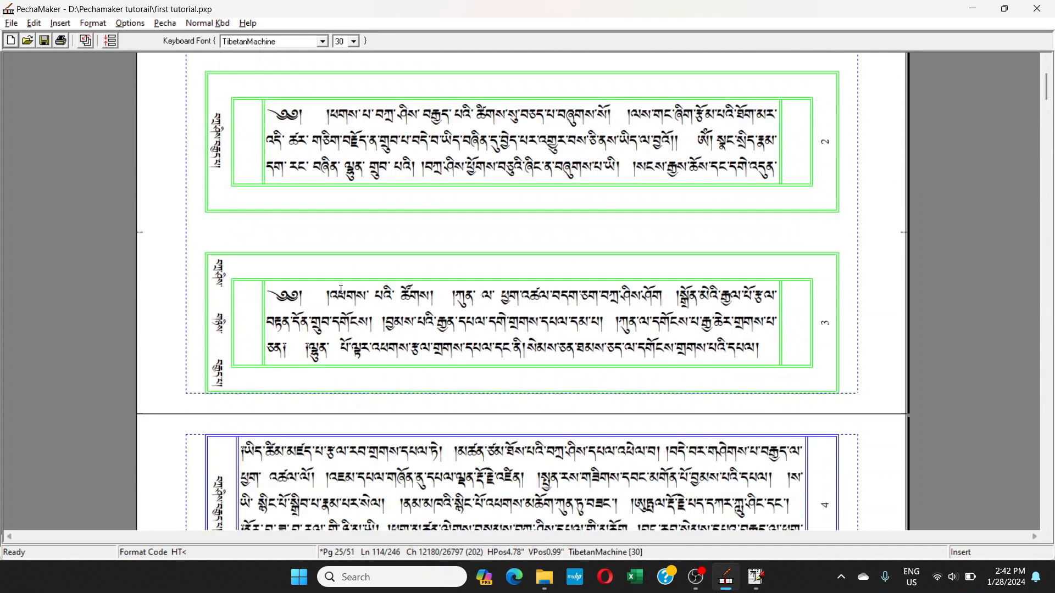
drag(341, 289, 507, 297)
click(503, 297)
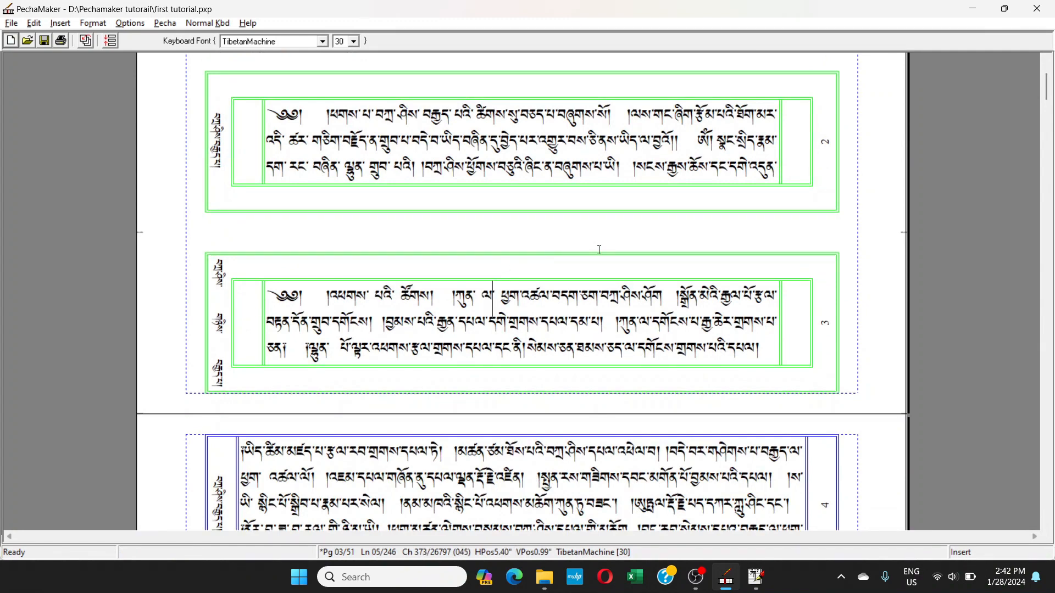
key(BackSpace)
key(Left)
key(Left)
key(Left)
key(Left)
key(Right)
key(Right)
key(Right)
key(Right)
key(Right)
key(Left)
key(Left)
key(Left)
key(Right)
key(Right)
key(Right)
key(Right)
key(Right)
key(Right)
key(Right)
key(Right)
key(Right)
key(Right)
key(Right)
key(Right)
key(Right)
key(Right)
key(Right)
key(Right)
key(Right)
key(Right)
key(Right)
key(Right)
key(Right)
key(Right)
key(Right)
key(Right)
key(Right)
key(Right)
key(Right)
key(Right)
key(Right)
key(Right)
key(Right)
key(Right)
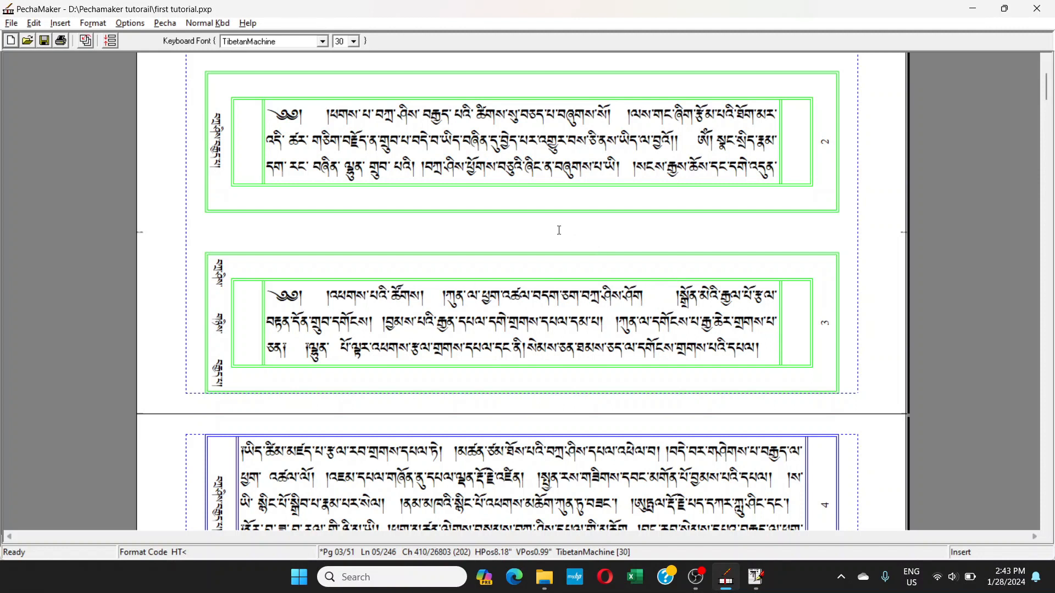
- Delete the surplus characters from the gap before the last phrase in the first line of page 3
click(665, 302)
key(Delete)
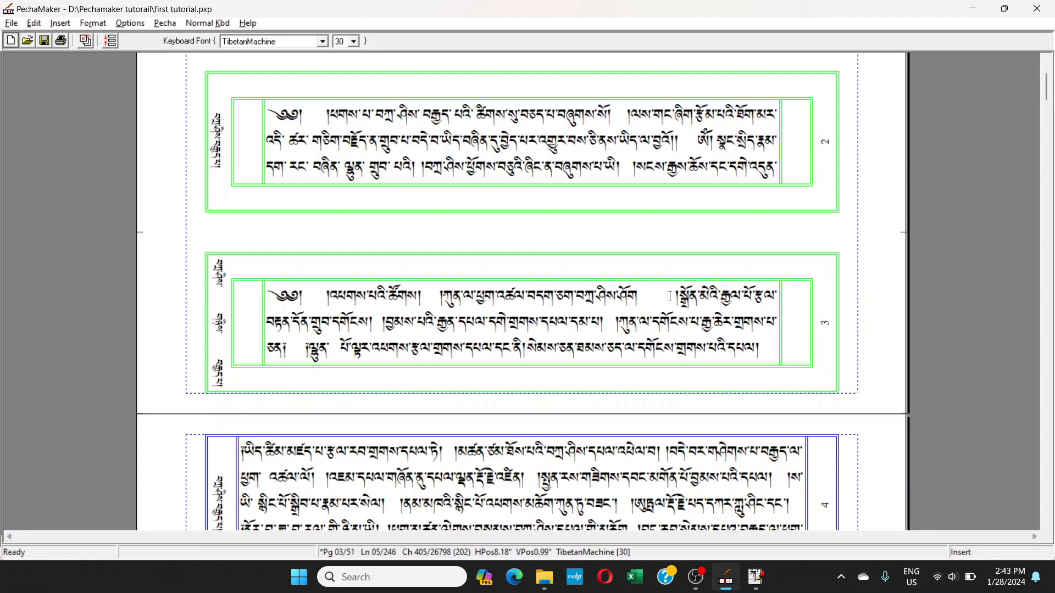
click(608, 339)
click(665, 296)
click(640, 296)
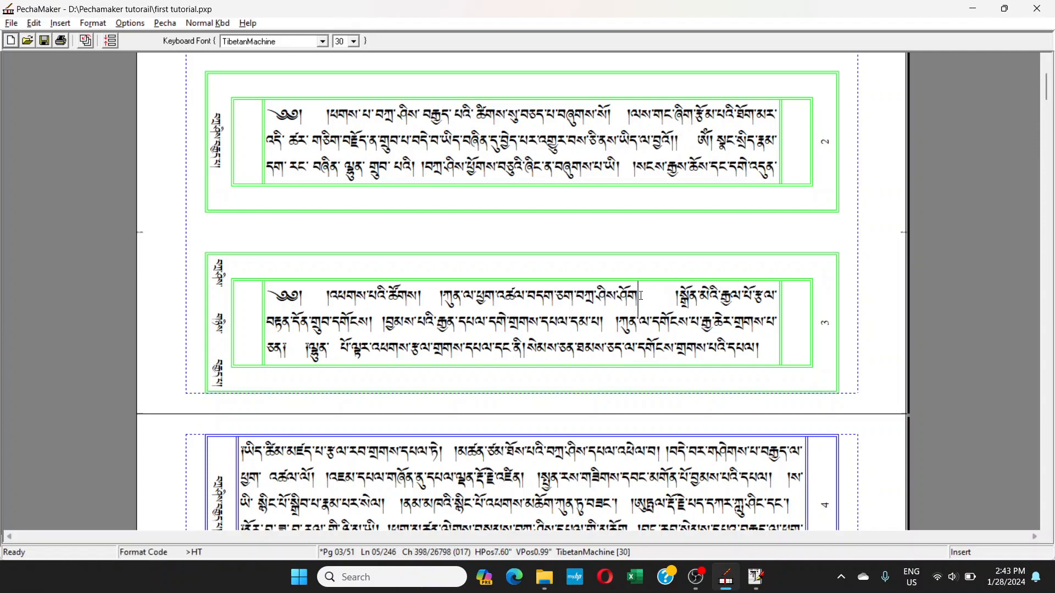
click(576, 320)
- Try document-wide kerning in the line formatting, comparing the text of pages 3 to 5 with it on and off, and leave it off
scroll(576, 321, down, 10)
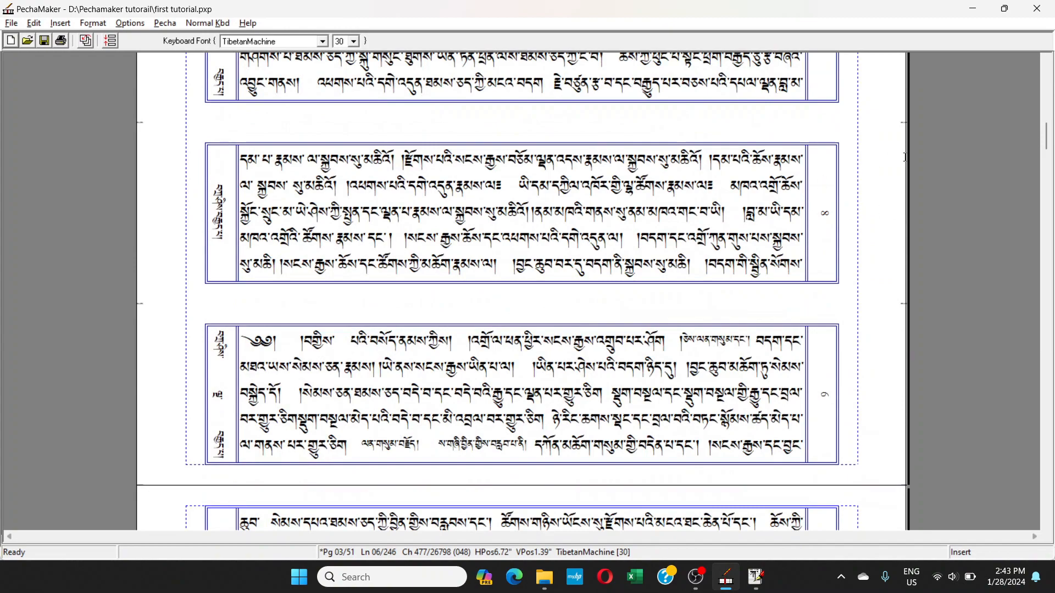
drag(1045, 141, 1052, 248)
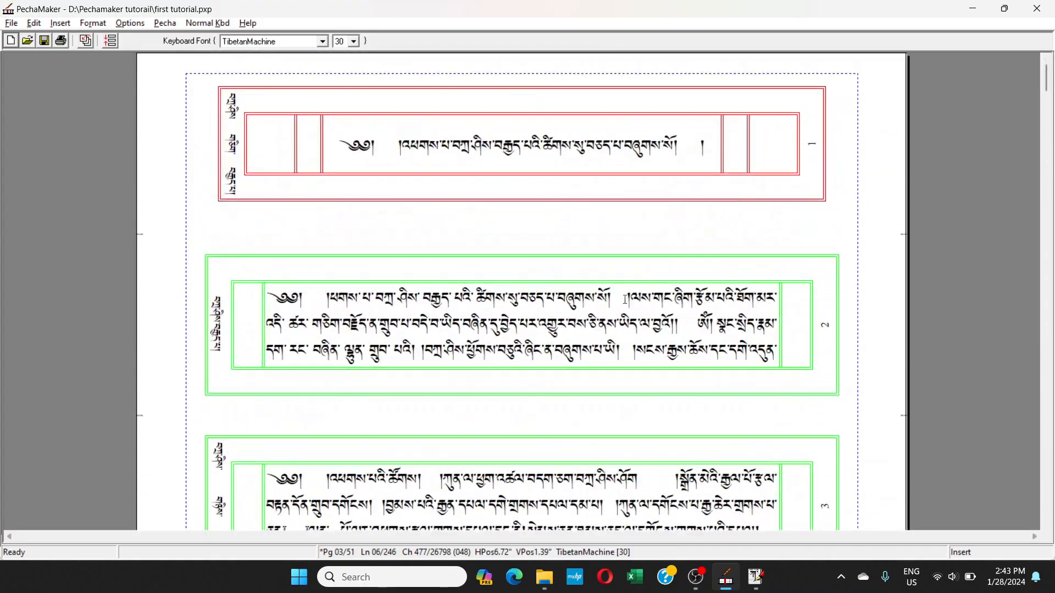
scroll(740, 279, down, 1)
drag(1048, 88, 1050, 108)
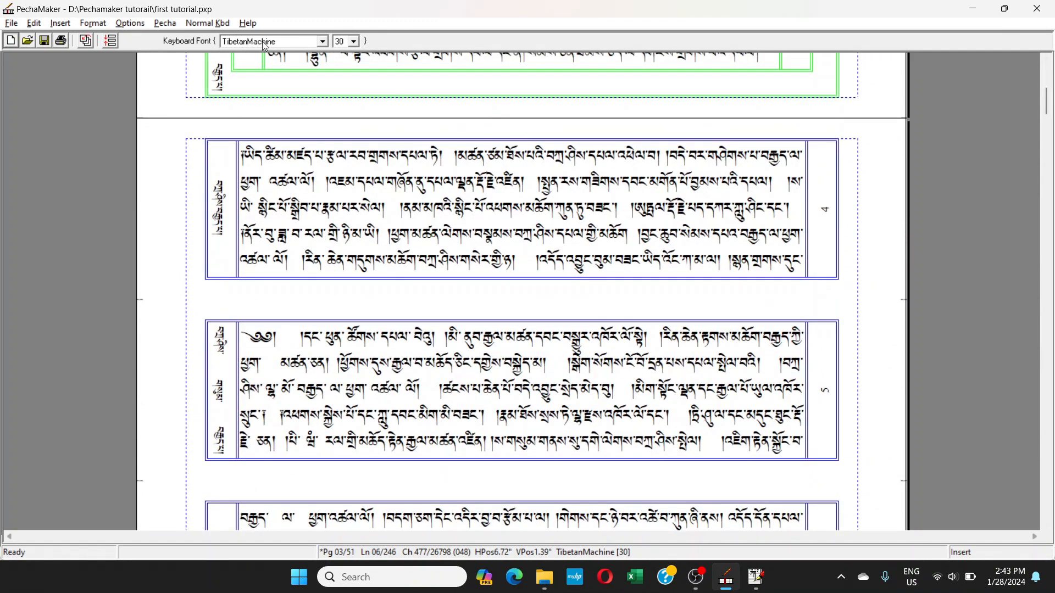
click(63, 24)
mouse_move(99, 29)
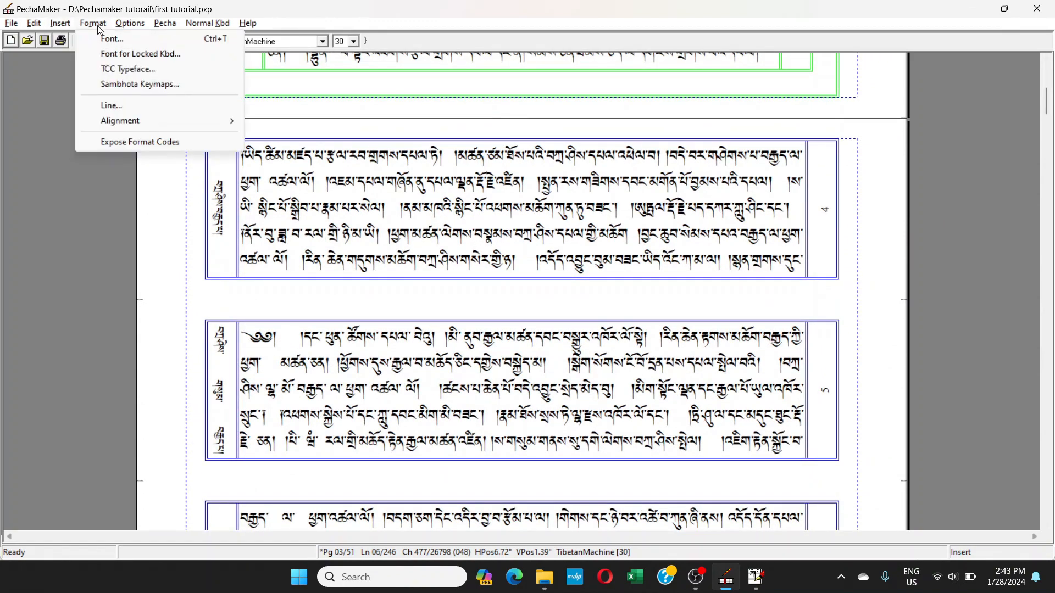
click(144, 107)
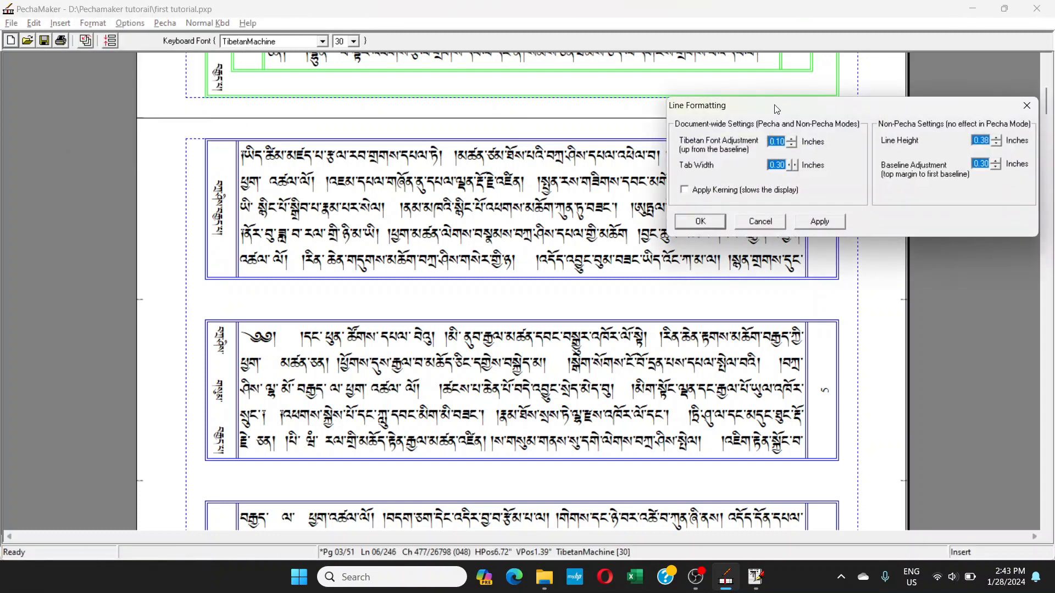
drag(779, 114, 195, 285)
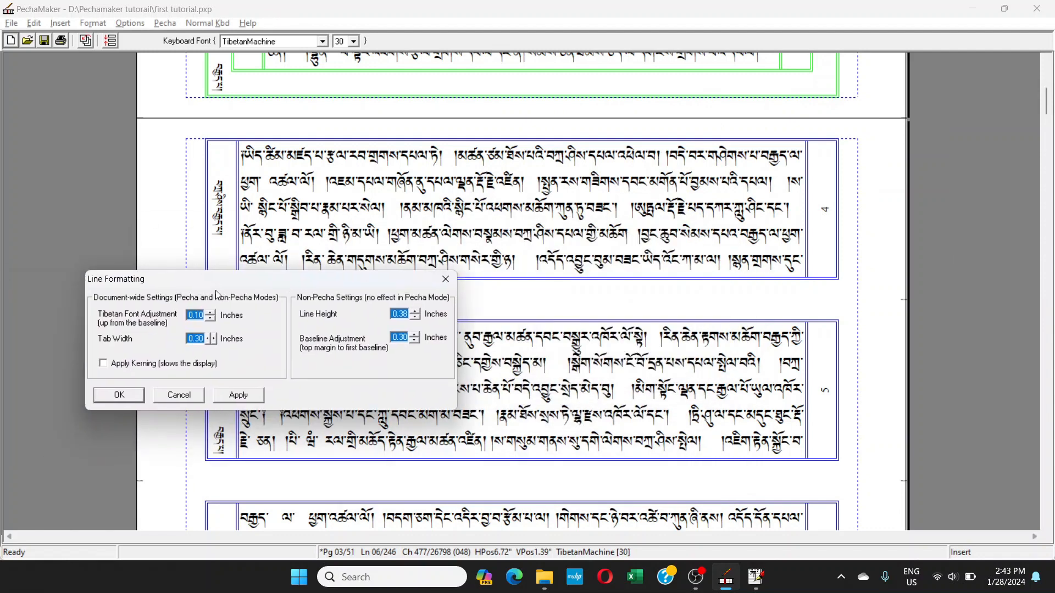
drag(356, 283, 852, 260)
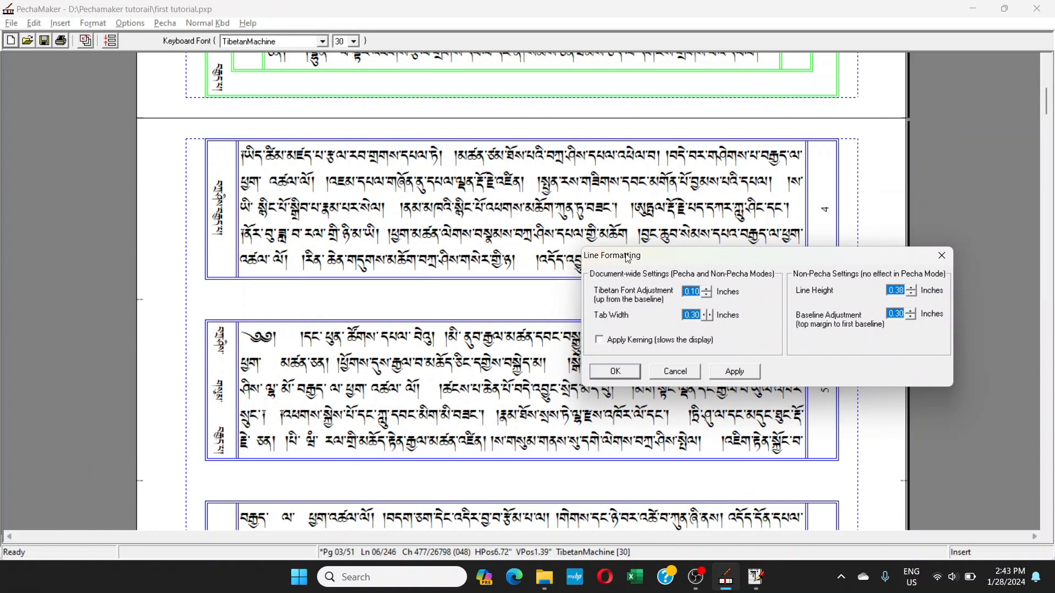
click(604, 343)
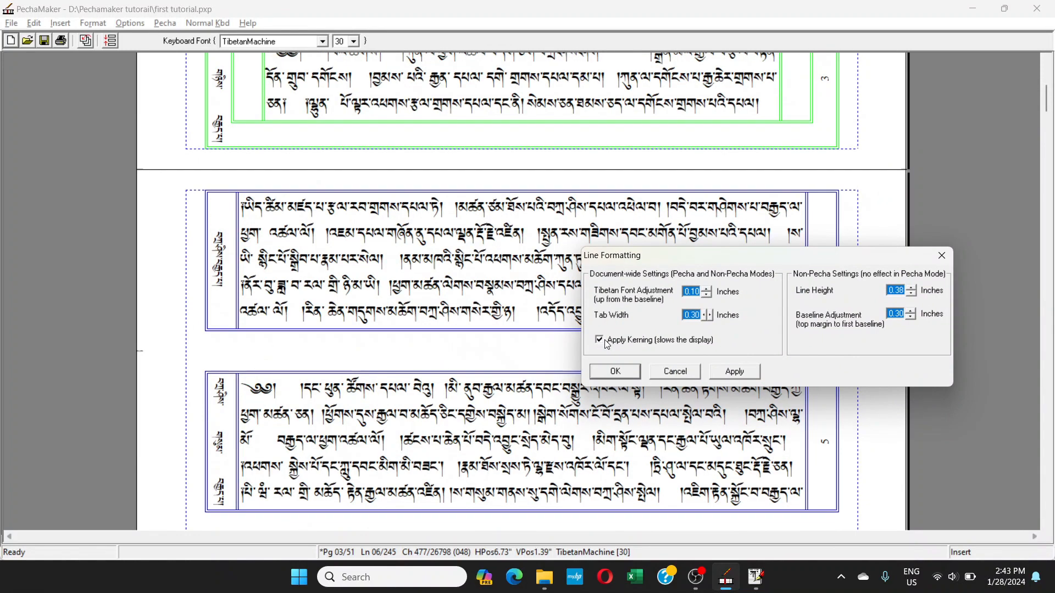
click(605, 344)
click(602, 344)
click(600, 341)
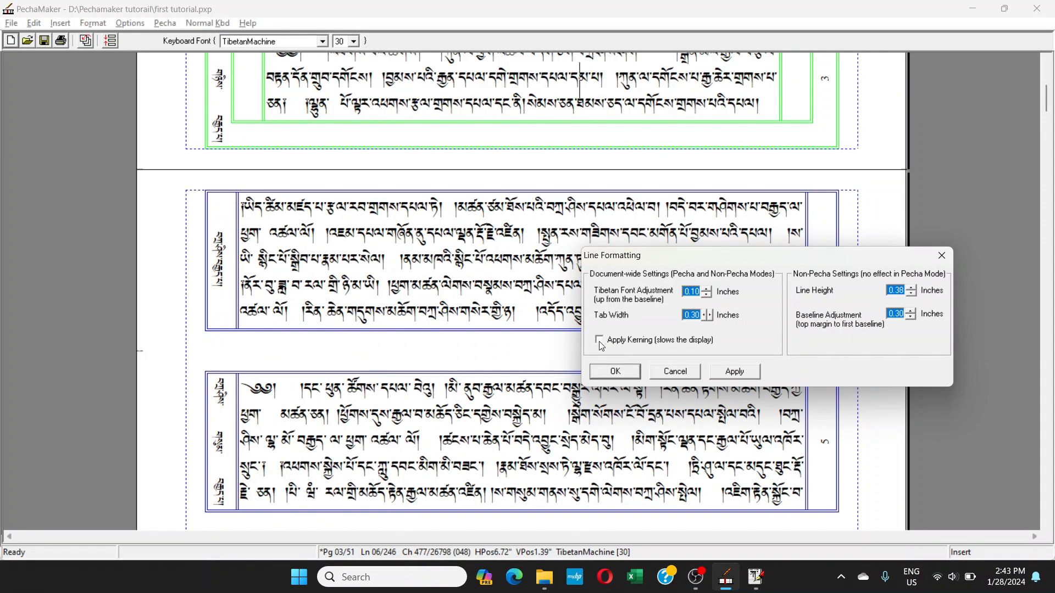
click(600, 342)
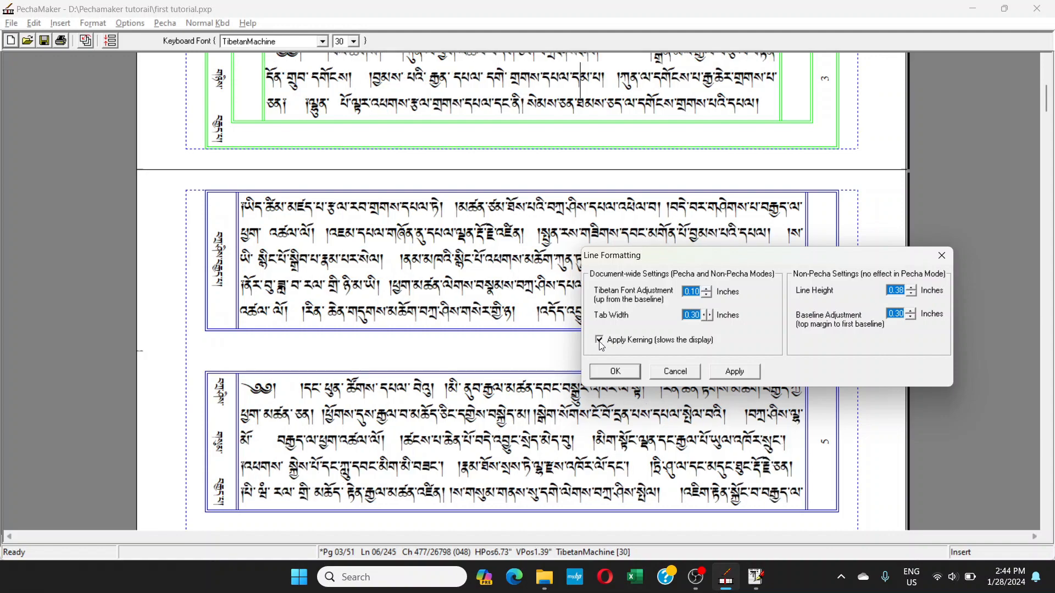
click(600, 342)
click(615, 371)
- Try kerning once more with page 3 in view, compare its three lines, and cancel the line formatting with kerning off
scroll(532, 343, up, 8)
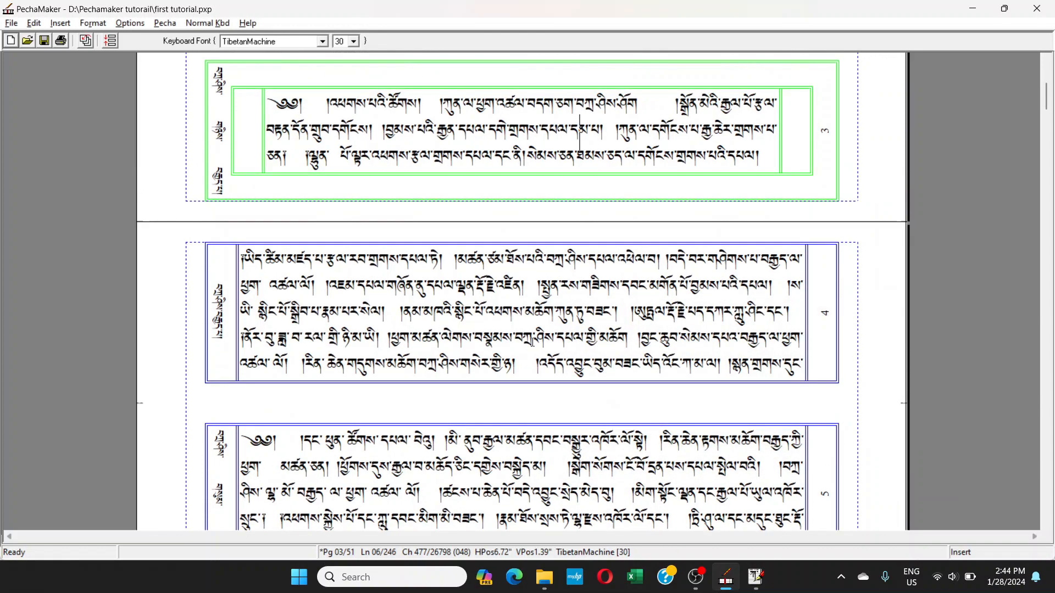
scroll(532, 342, down, 5)
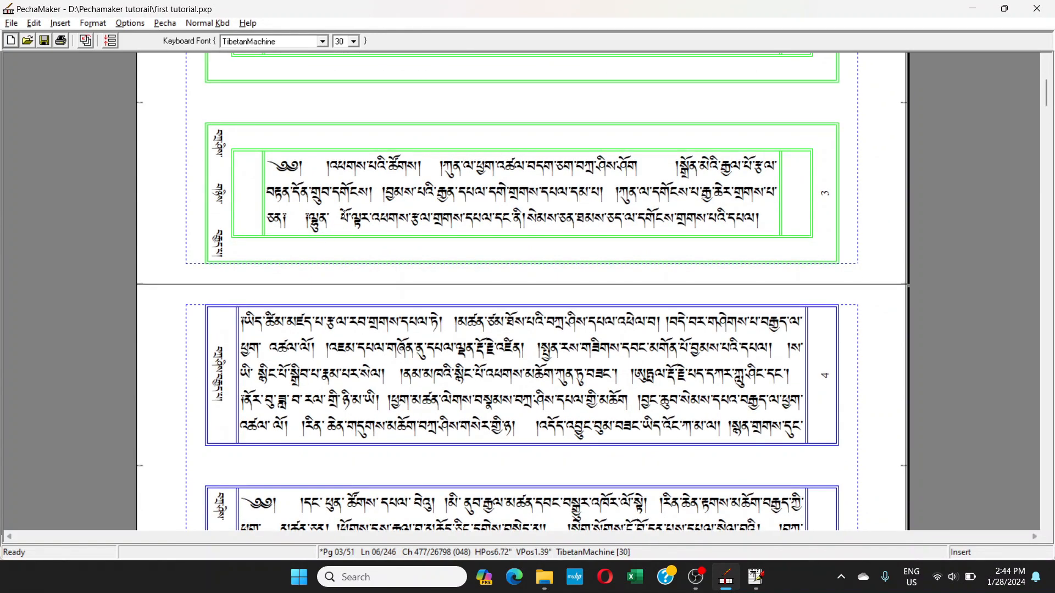
click(320, 223)
key(Right)
click(92, 23)
mouse_move(132, 24)
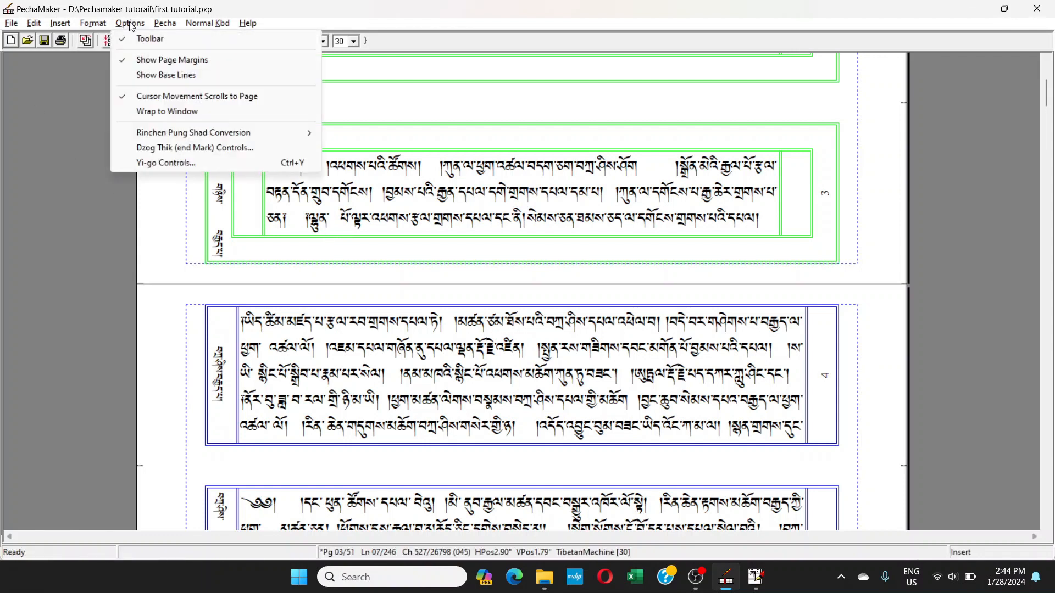
mouse_move(165, 23)
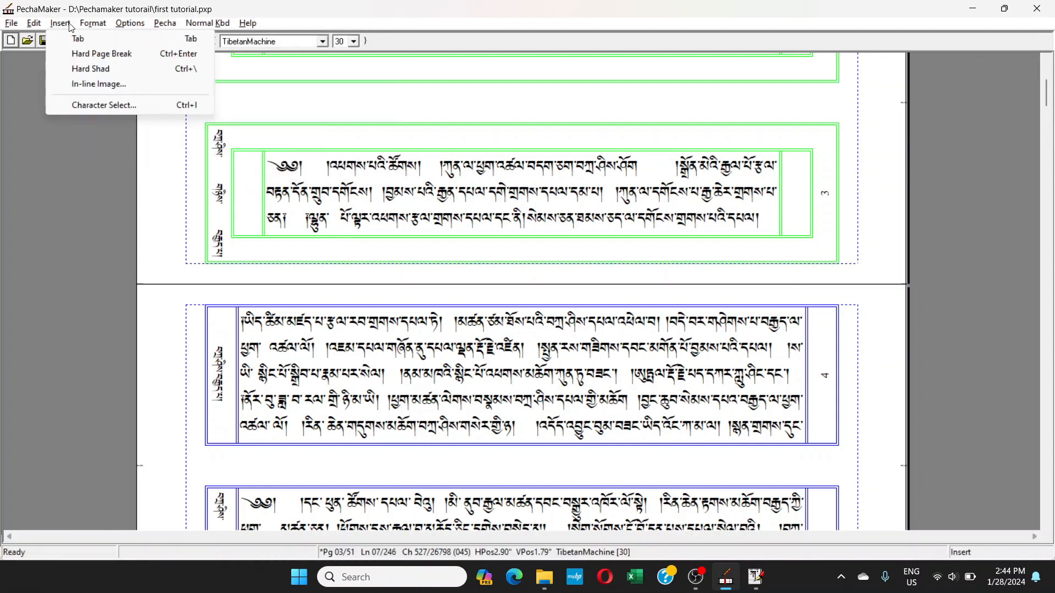
mouse_move(92, 23)
click(130, 106)
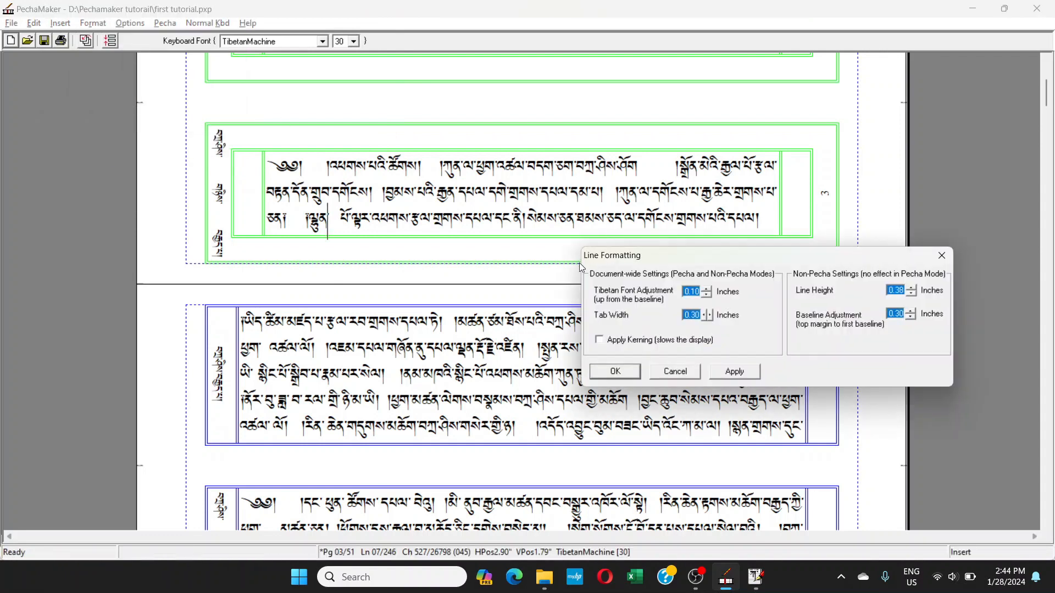
click(599, 340)
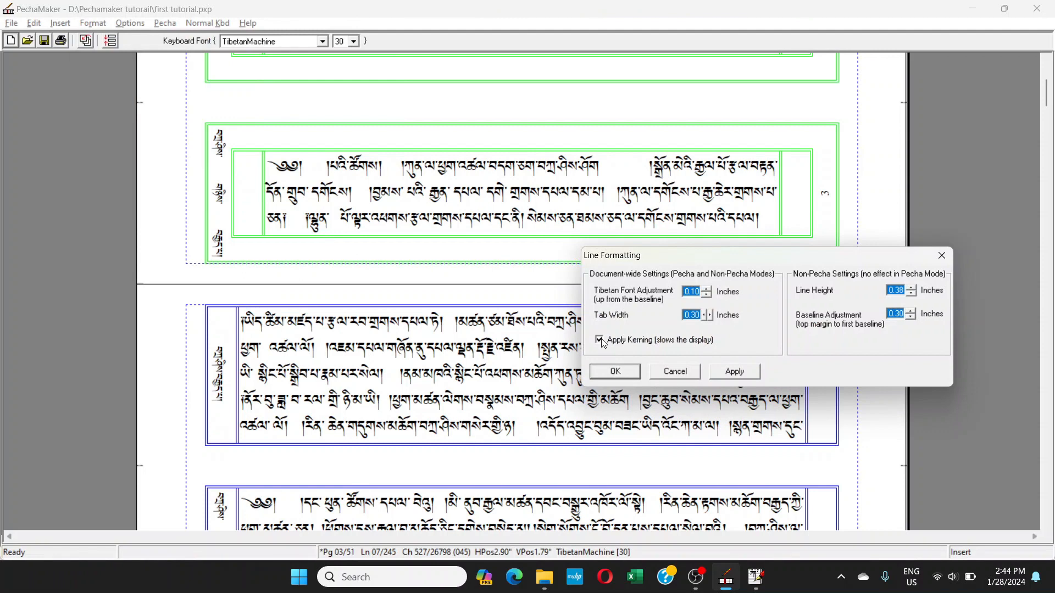
click(599, 341)
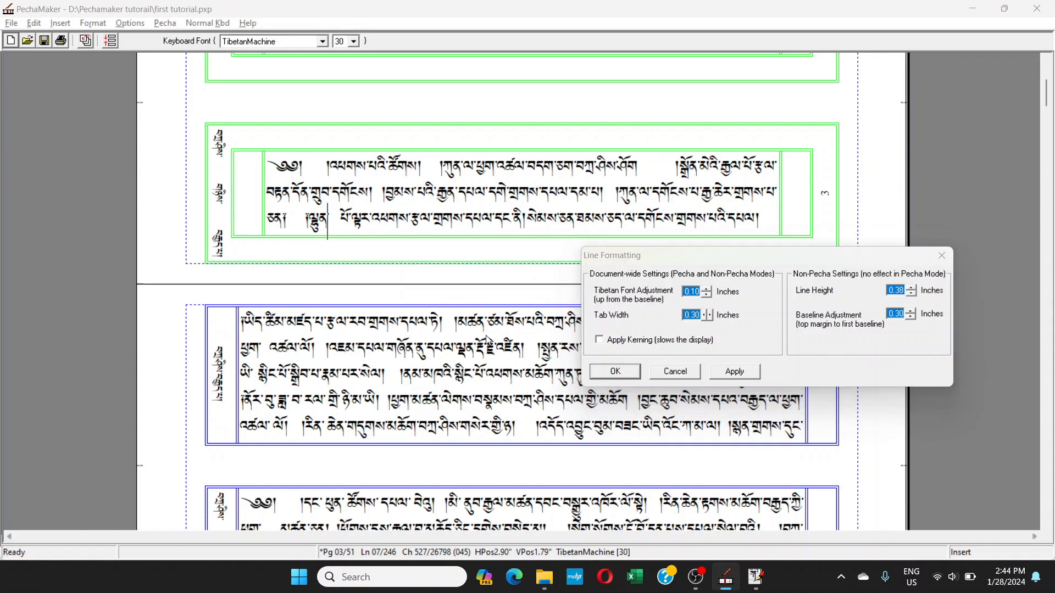
click(675, 372)
- Try document-wide kerning with page 4 in view, compare its lines with it on and off, and cancel the line formatting with kerning off
scroll(543, 378, down, 10)
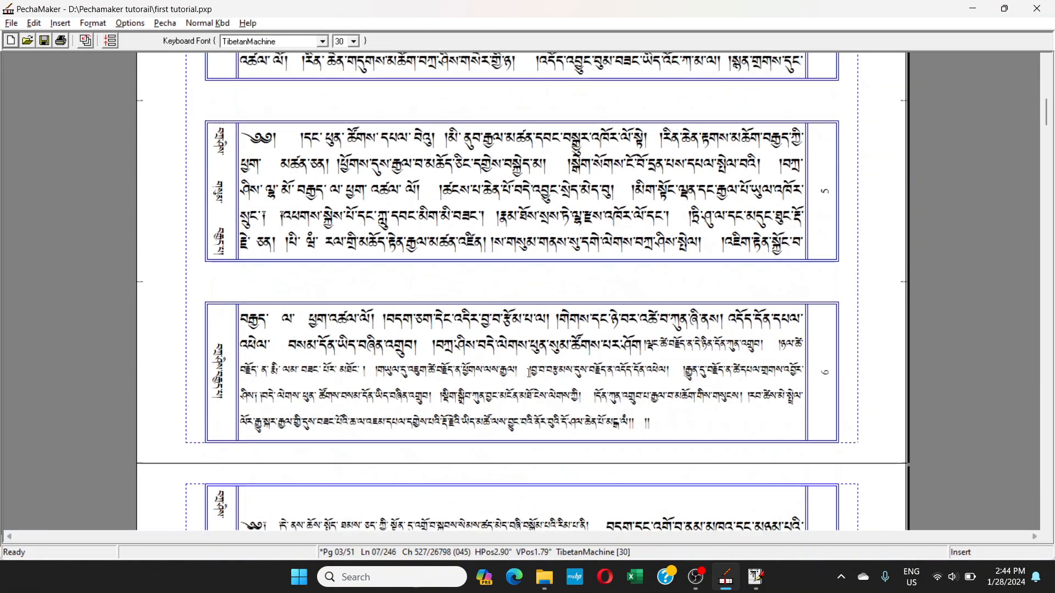
scroll(455, 258, down, 5)
scroll(446, 256, up, 12)
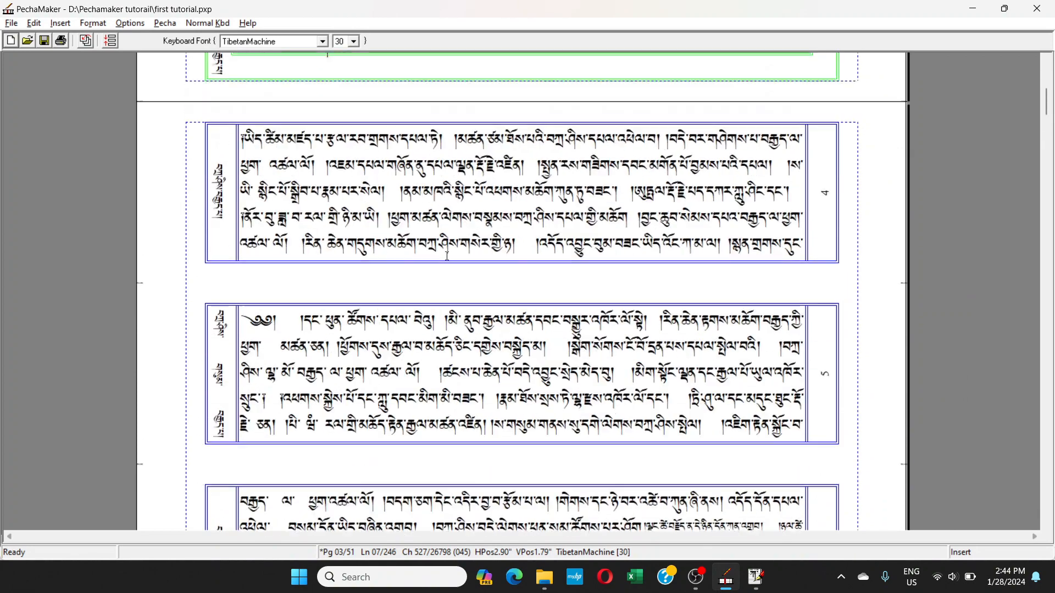
click(300, 219)
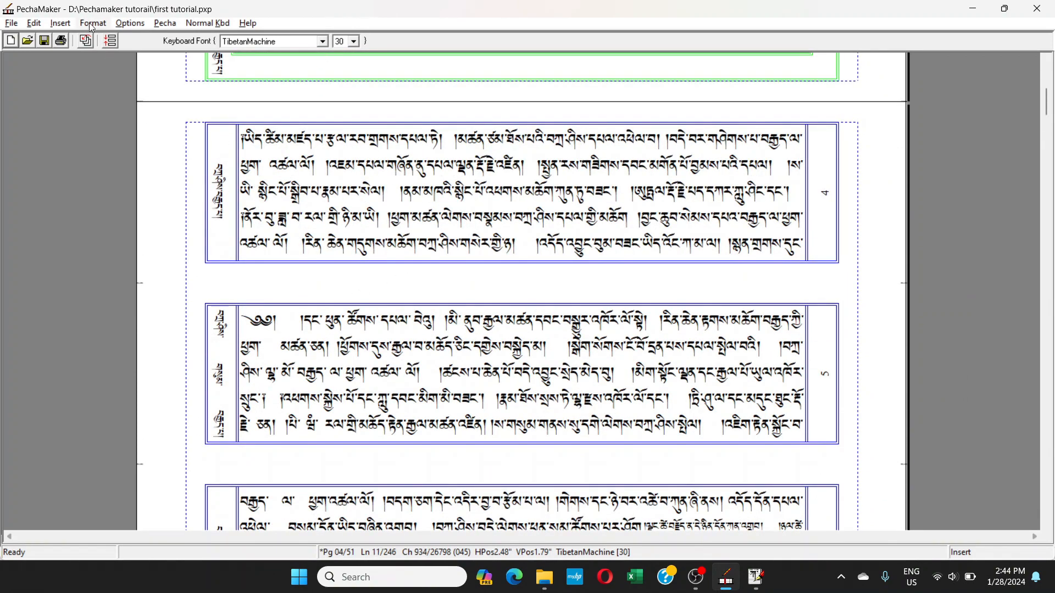
click(91, 24)
click(131, 106)
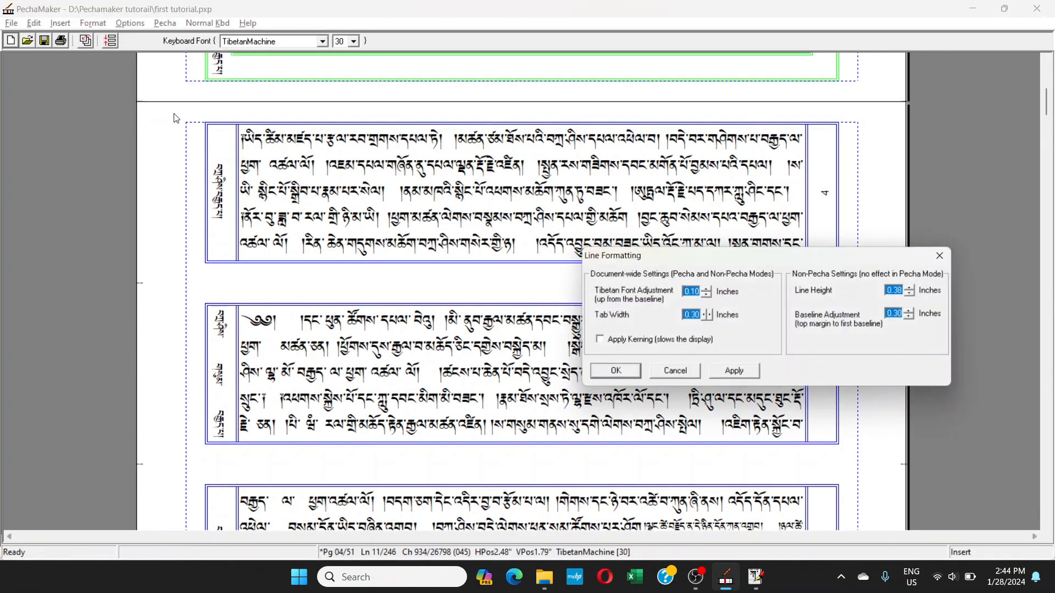
click(605, 344)
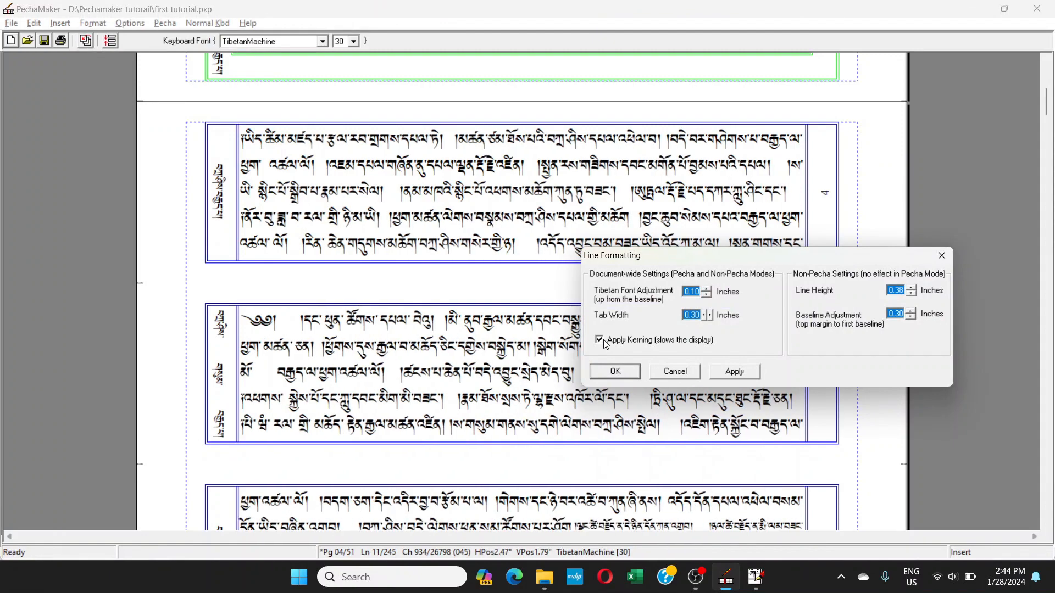
click(605, 344)
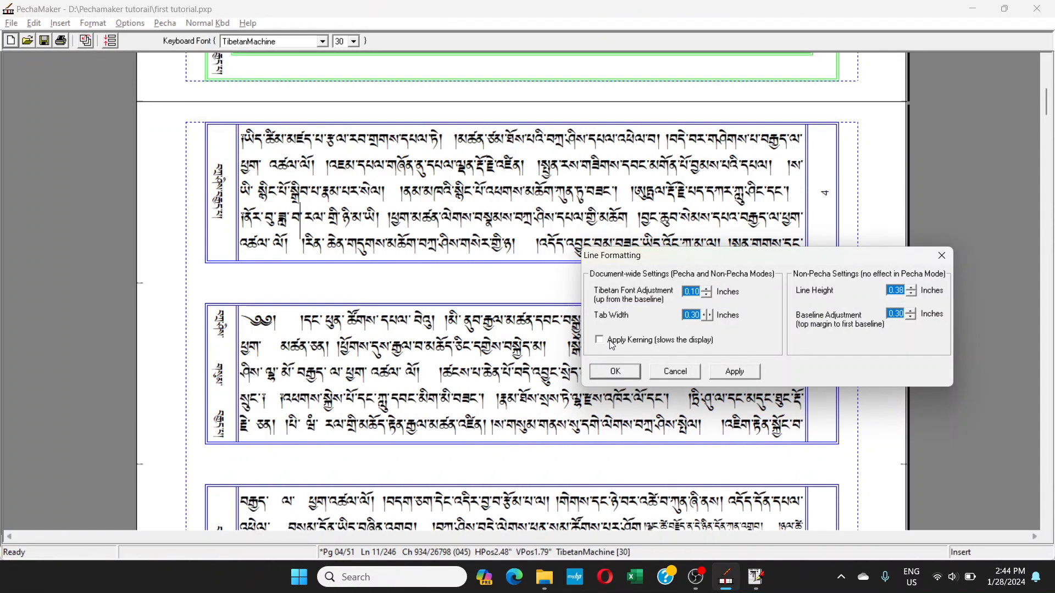
click(674, 372)
scroll(661, 351, up, 2)
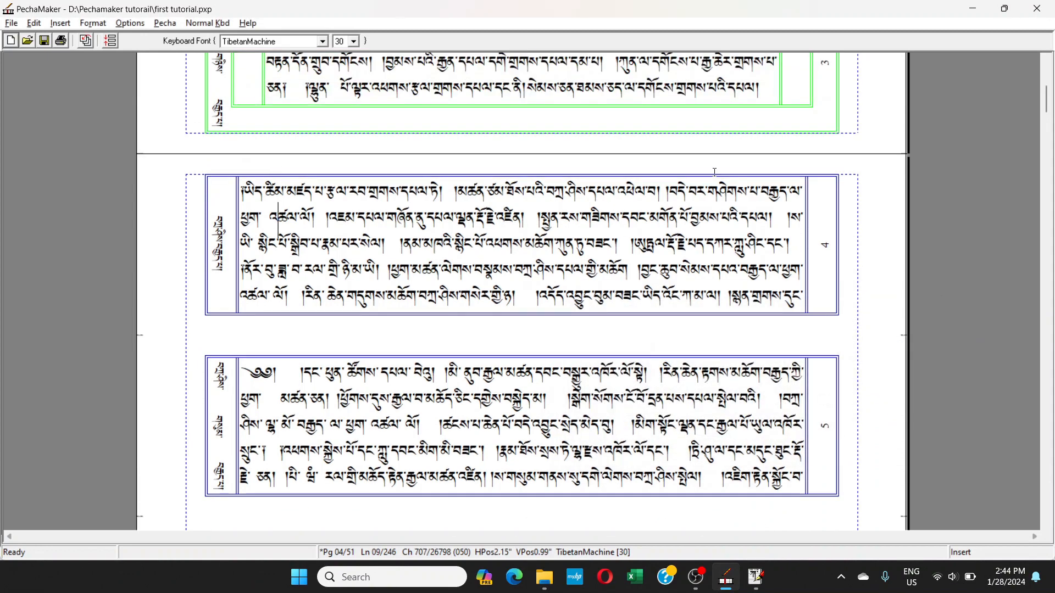
- Review pages 1 to 3, view the TibetanMachine character selection chart, and close it without inserting a character
drag(1047, 103, 1047, 73)
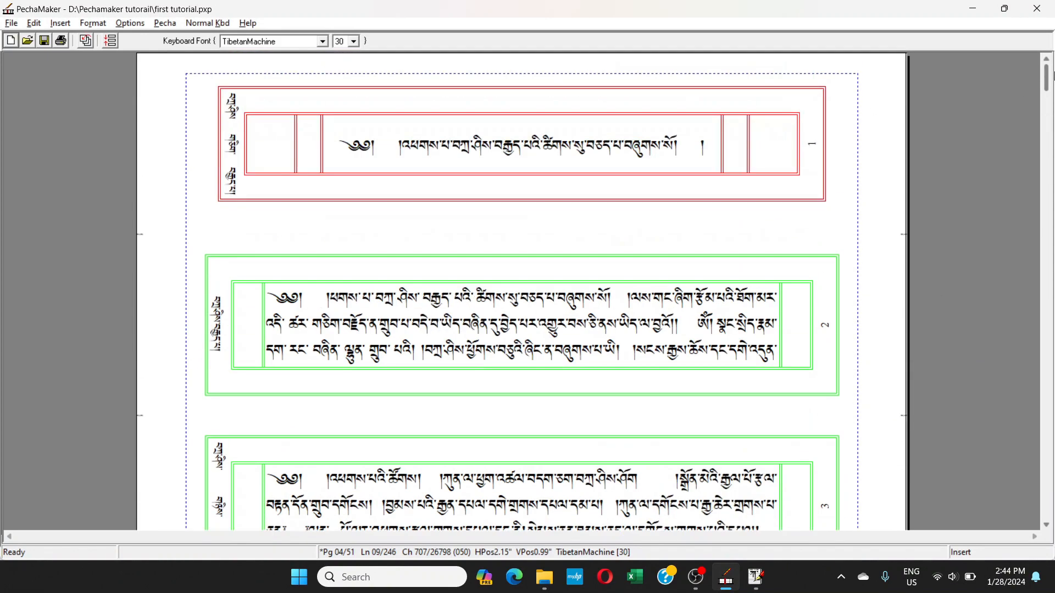
scroll(626, 300, down, 10)
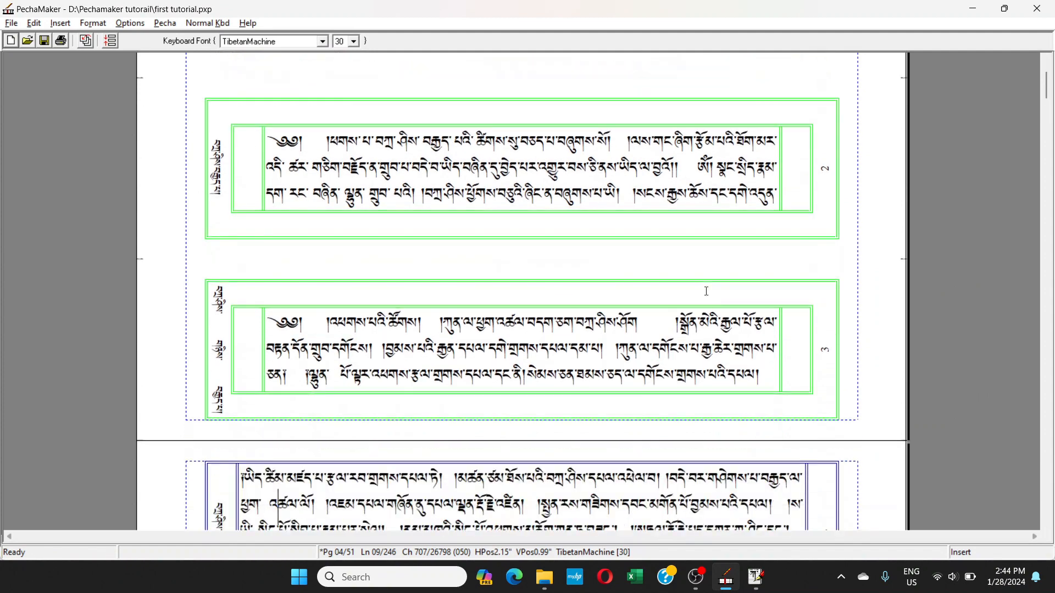
click(92, 23)
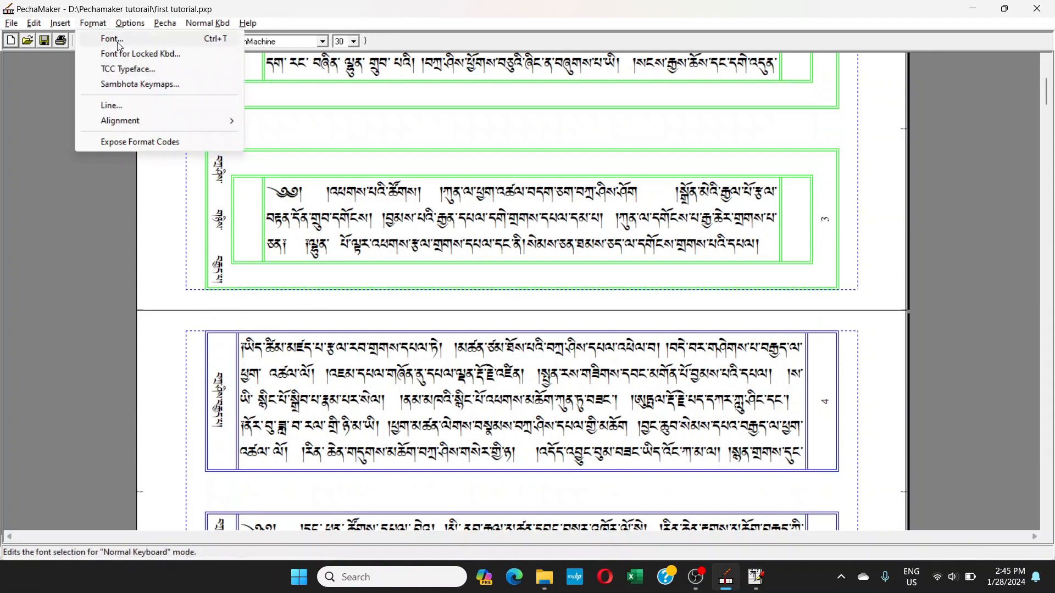
mouse_move(60, 27)
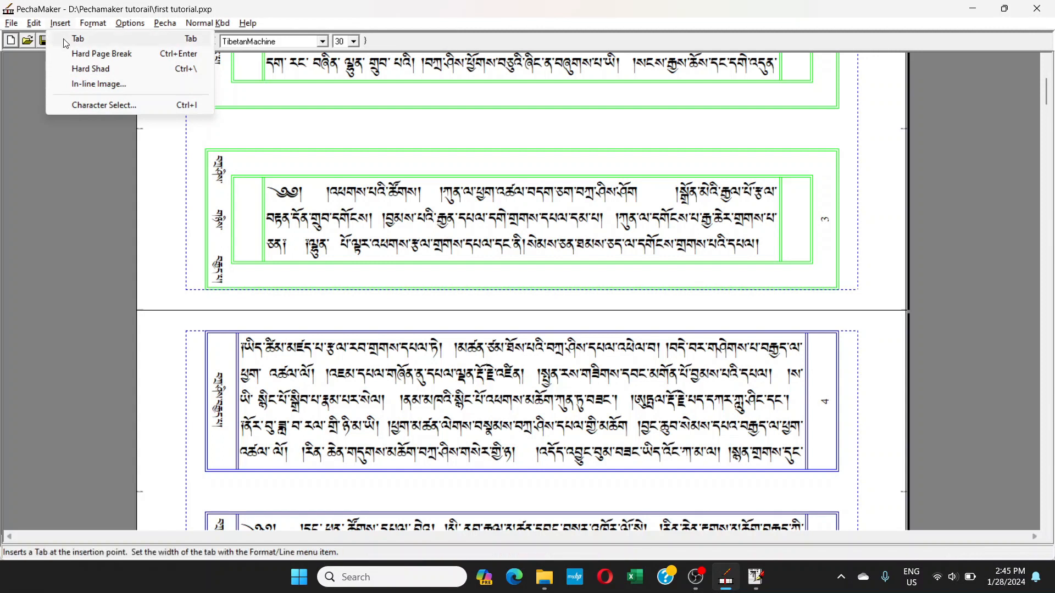
click(80, 105)
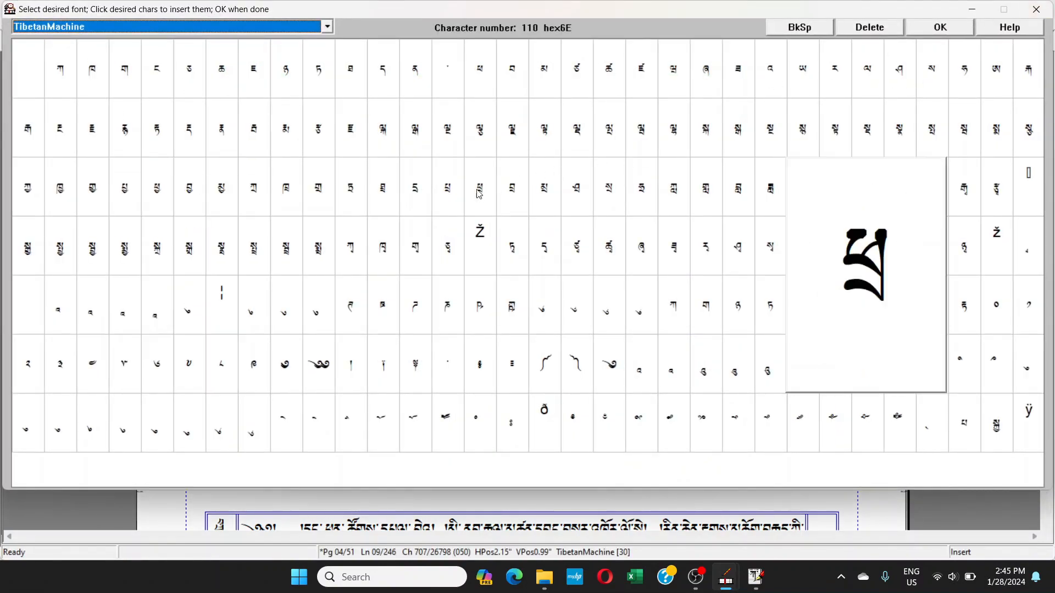
click(1035, 11)
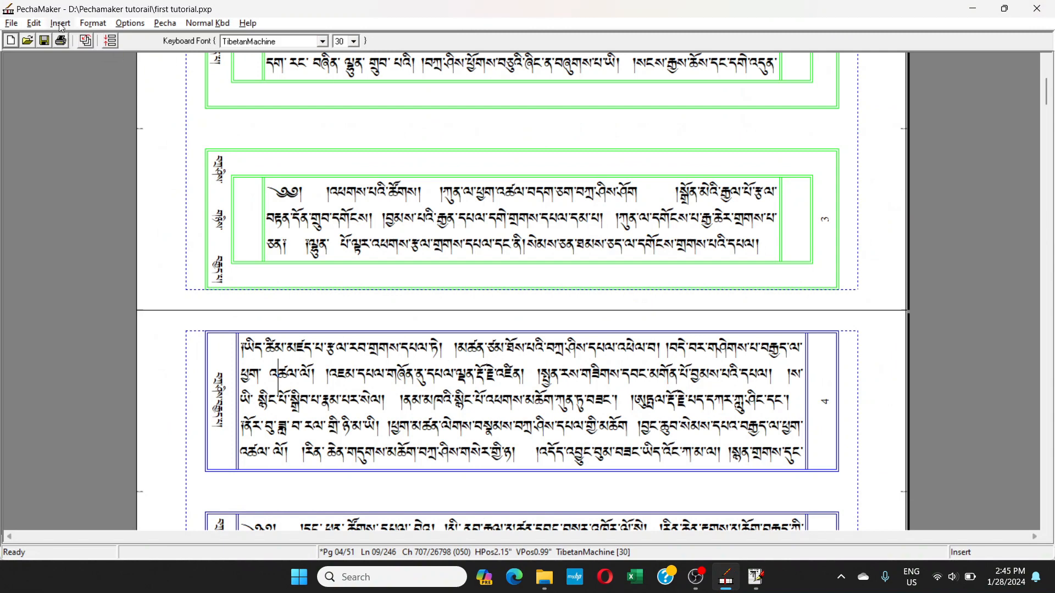
- Check the document-wide line formatting settings and accept them unchanged
click(246, 23)
click(164, 24)
mouse_move(94, 27)
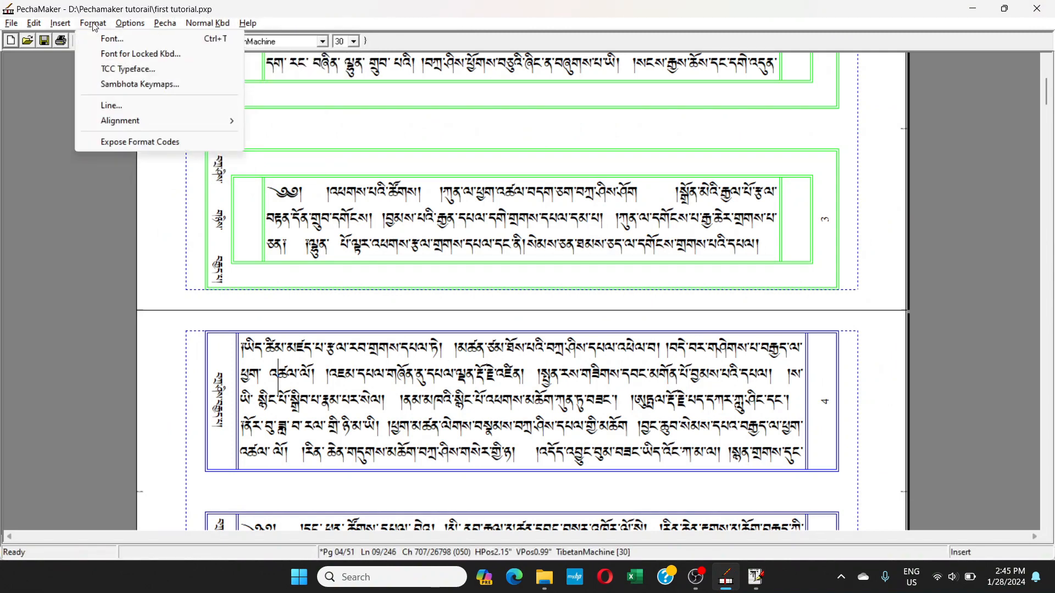
click(118, 108)
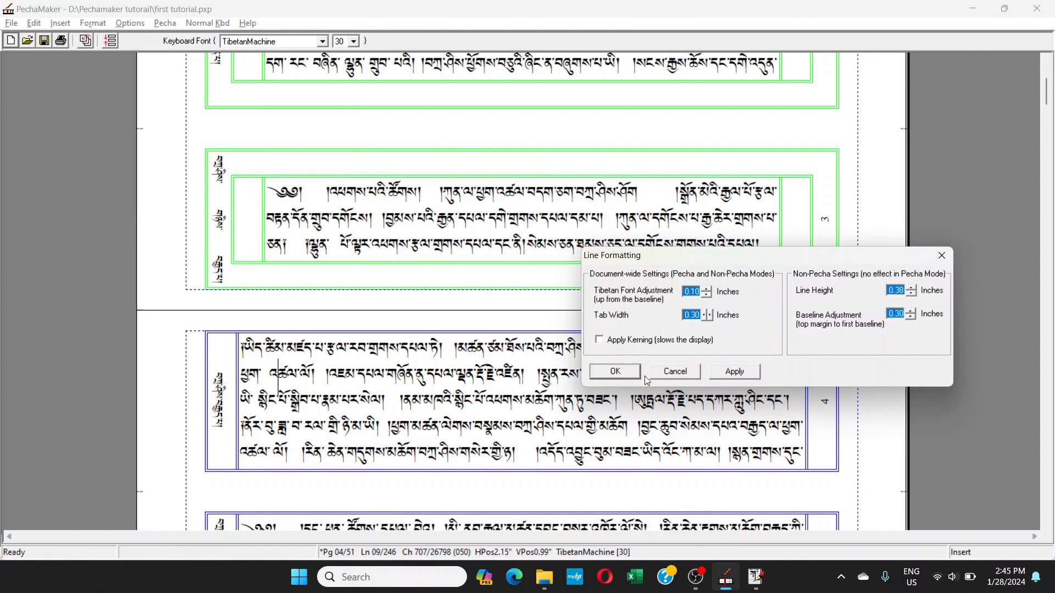
click(615, 371)
- Examine which items, such as a hard shad or hard page break, can be inserted into the text lines of page 4
scroll(257, 334, down, 2)
click(256, 333)
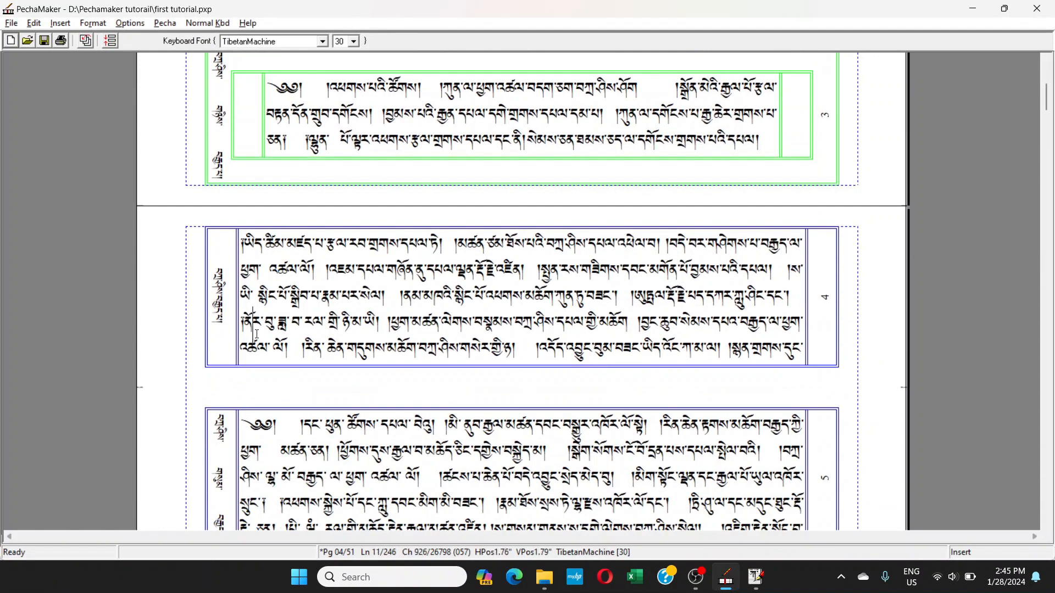
scroll(257, 333, down, 2)
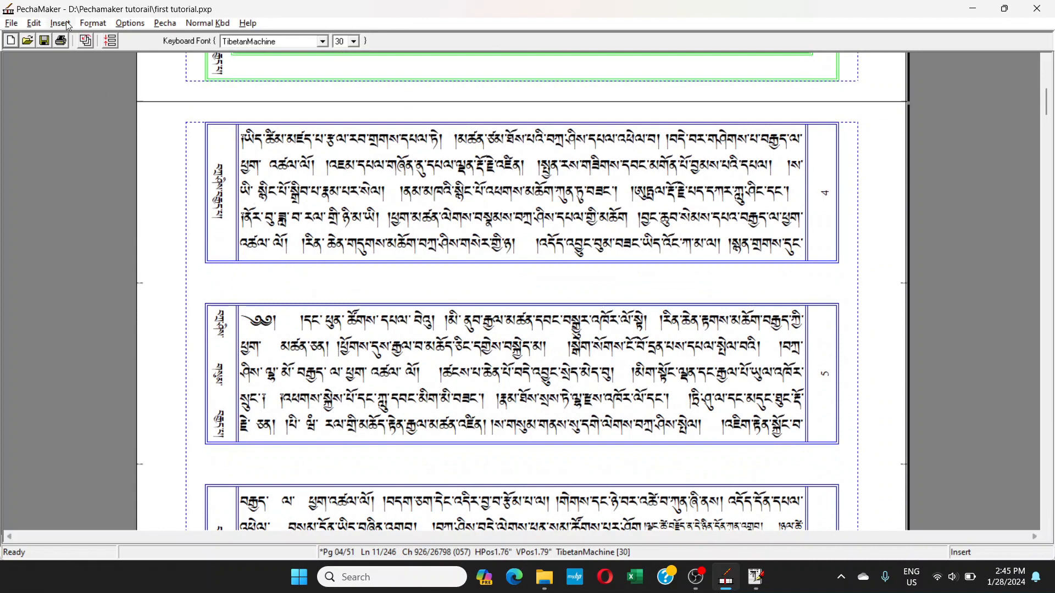
click(313, 237)
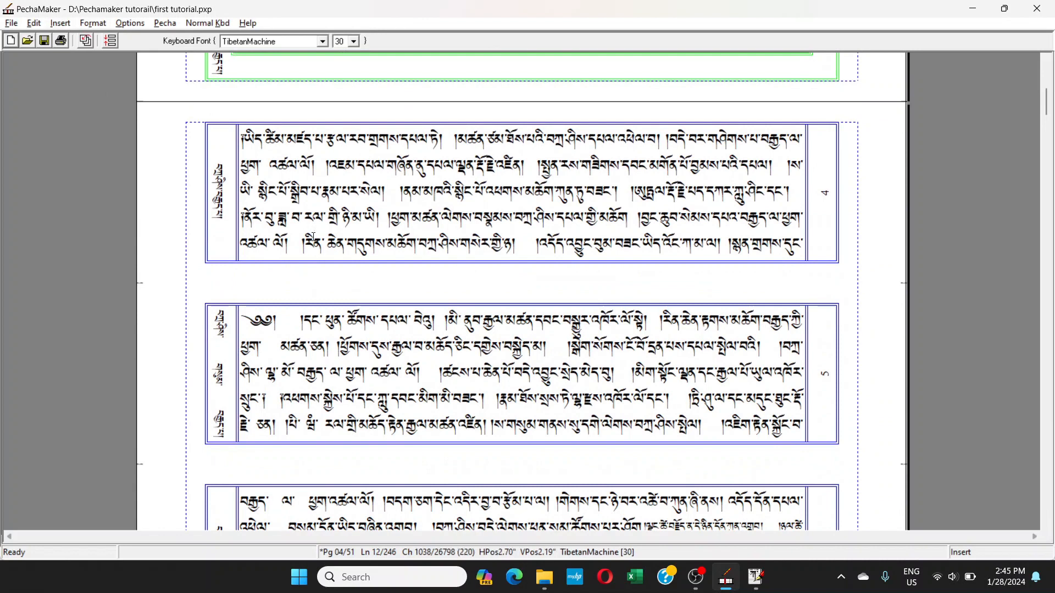
scroll(313, 237, down, 2)
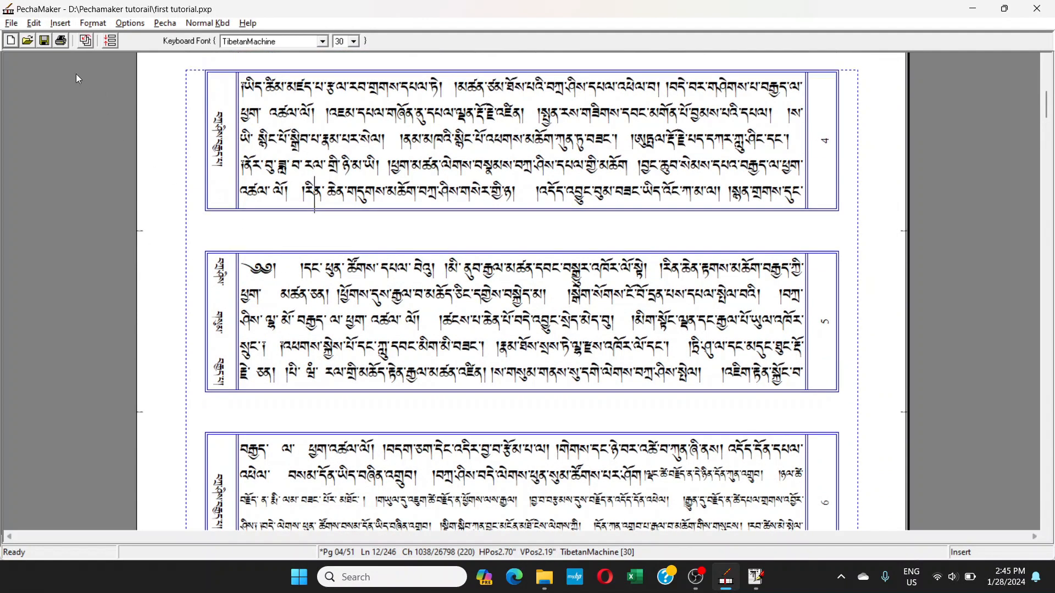
click(60, 22)
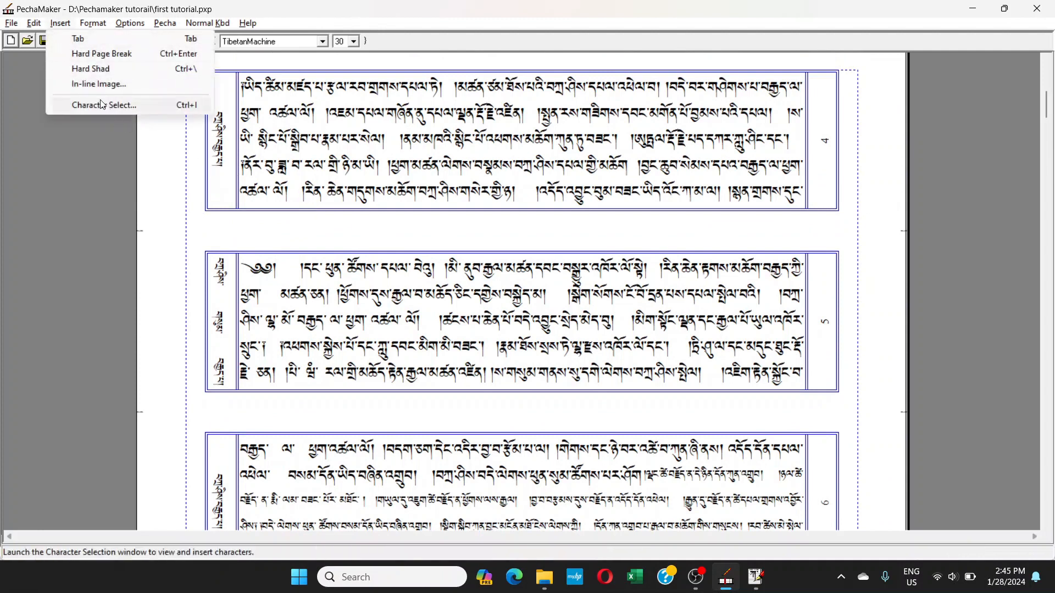
mouse_move(42, 25)
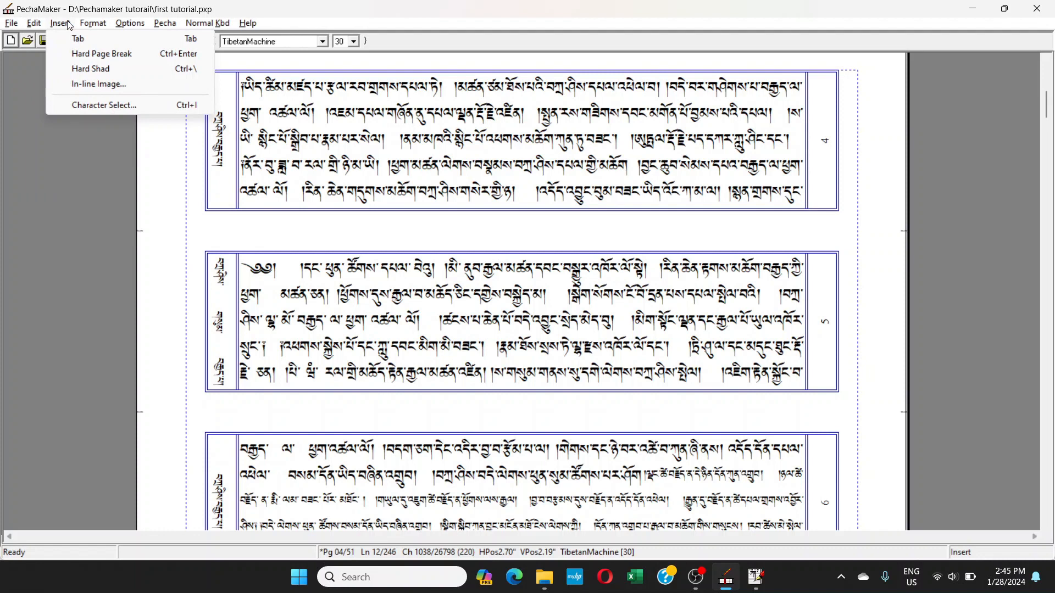
click(274, 158)
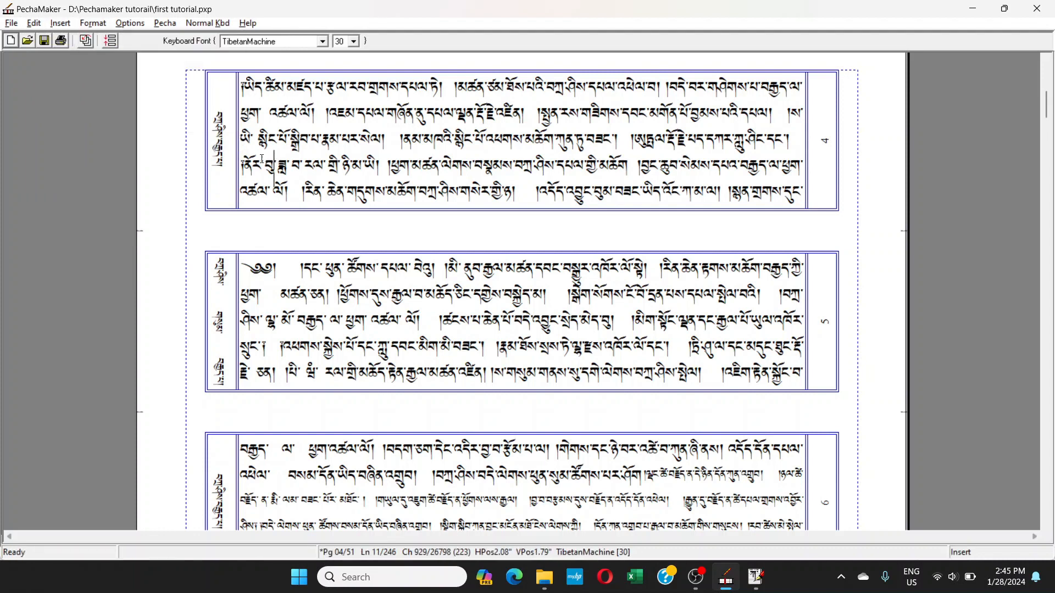
click(59, 24)
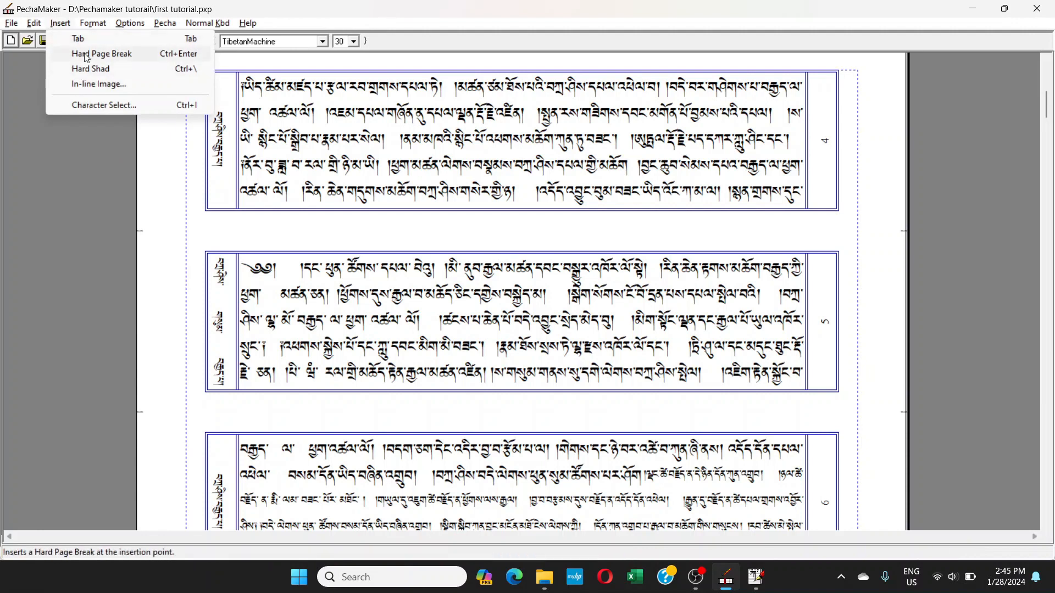
click(254, 107)
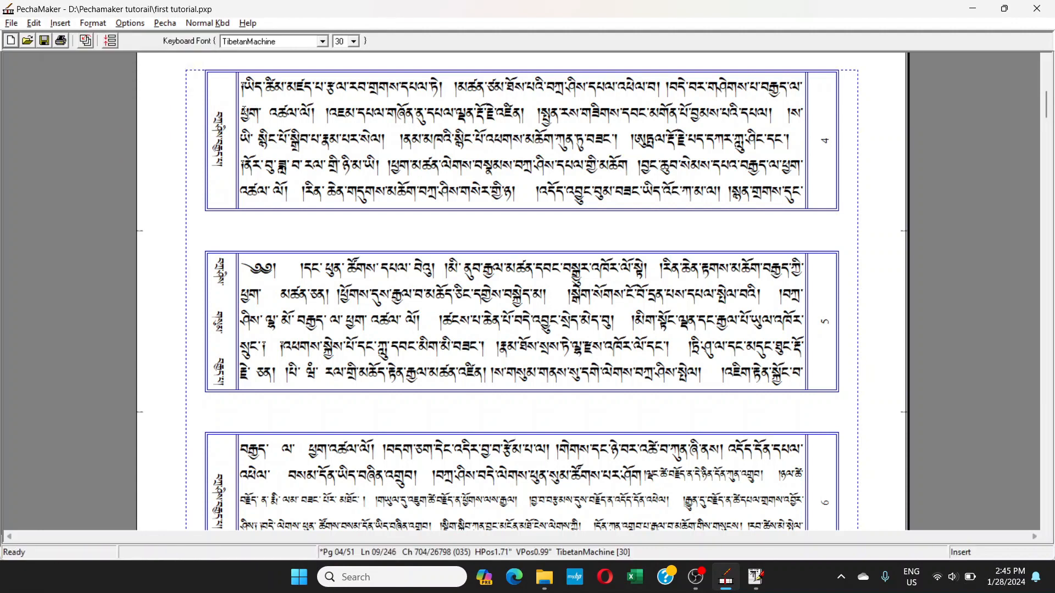
- Retype the shad before the first phrase of page 4 so that it closes the last line of page 3
scroll(245, 130, up, 1)
scroll(244, 130, up, 1)
click(248, 210)
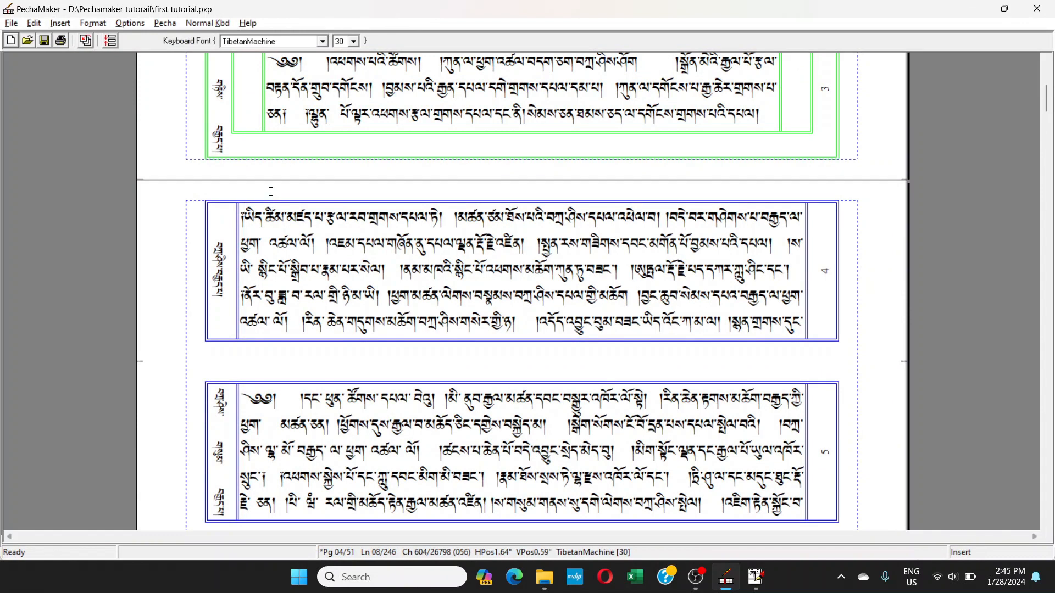
text(/)
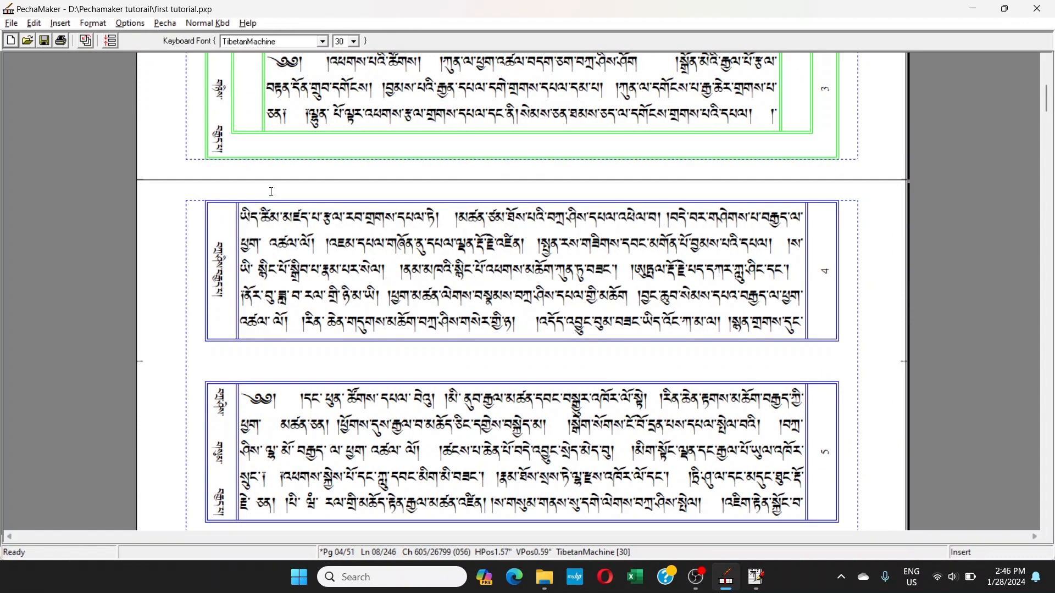
key(BackSpace)
text(/)
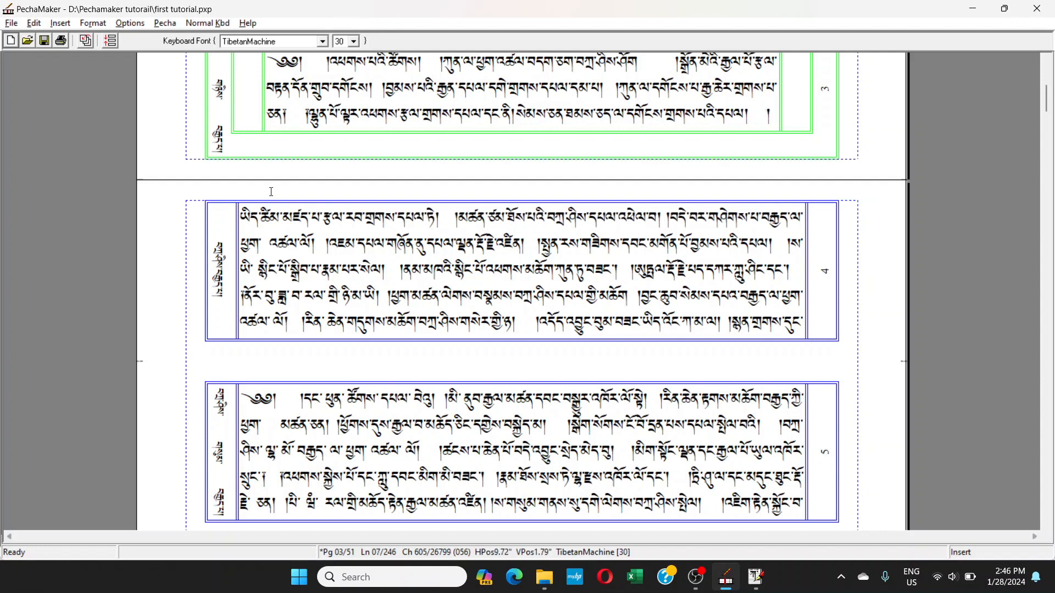
- Try a hard shad at the start of the fourth line of page 4, and delete it again
scroll(280, 253, down, 1)
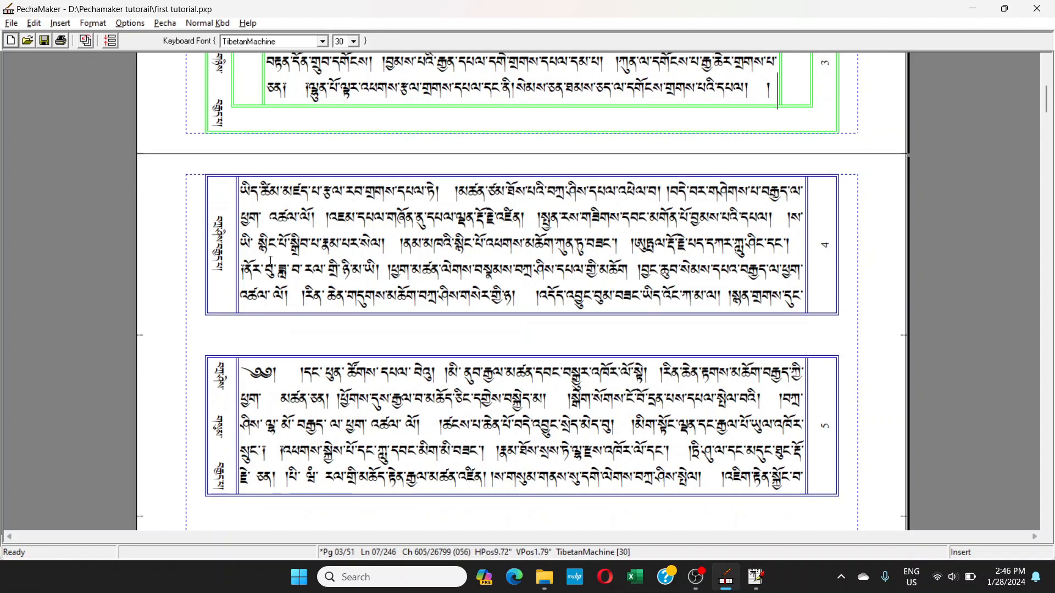
click(257, 266)
scroll(412, 357, down, 4)
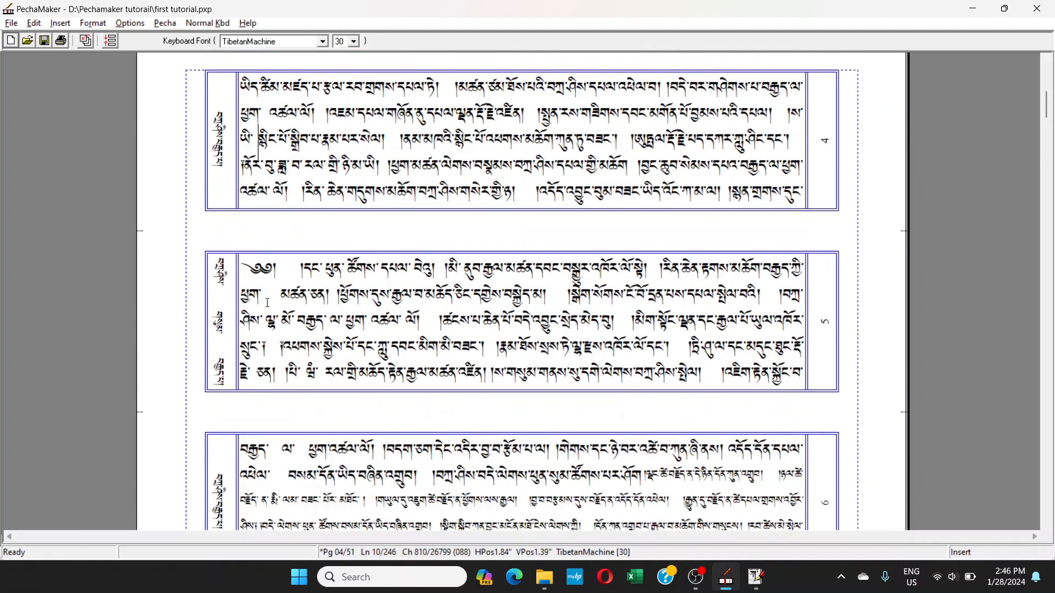
scroll(269, 303, up, 2)
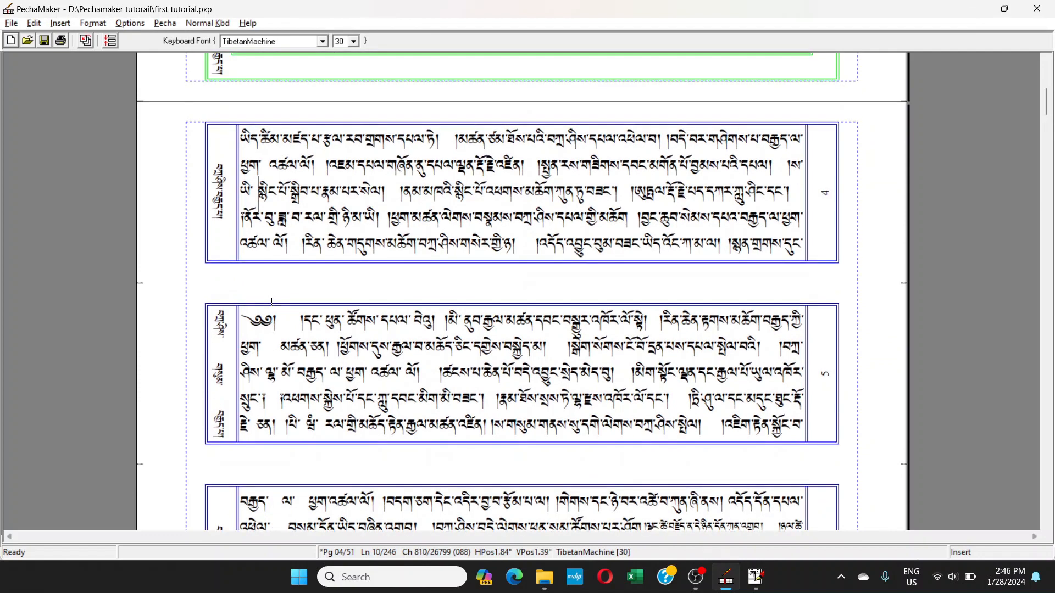
click(247, 219)
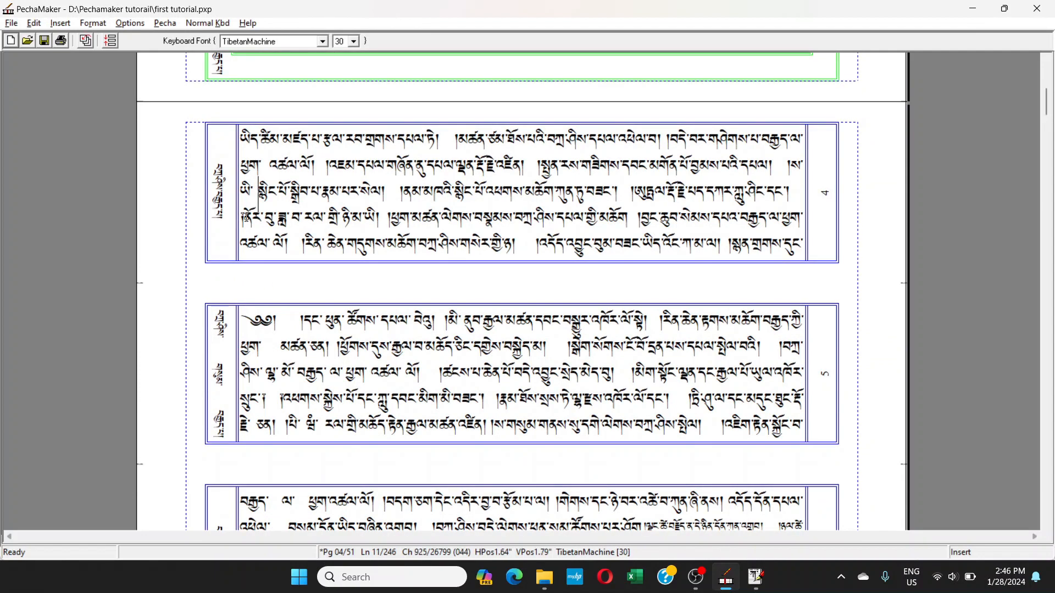
mouse_move(245, 218)
mouse_down()
mouse_move(279, 216)
mouse_move(247, 216)
mouse_up()
click(61, 23)
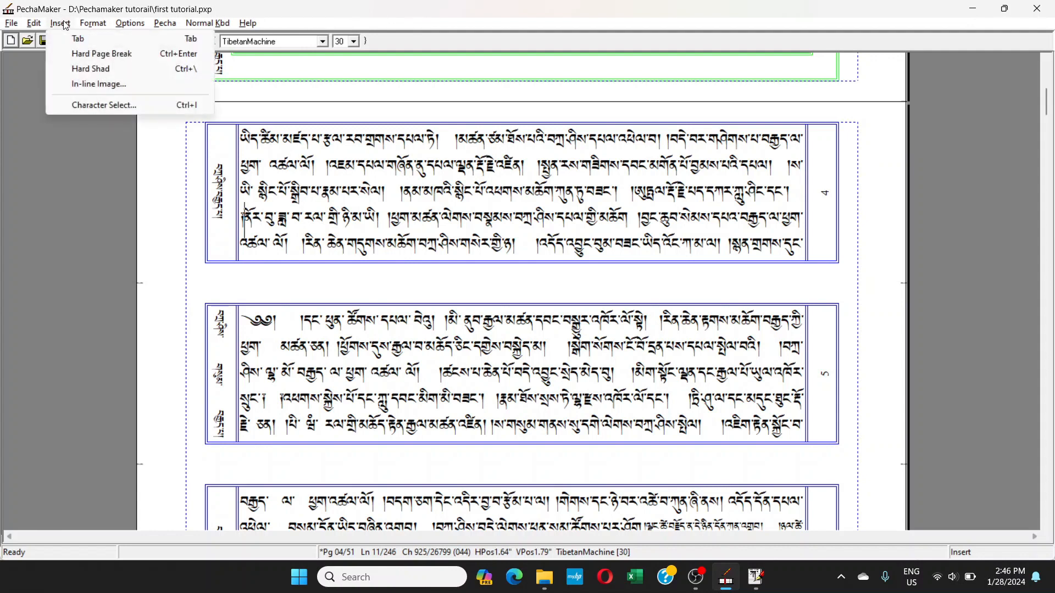
click(91, 69)
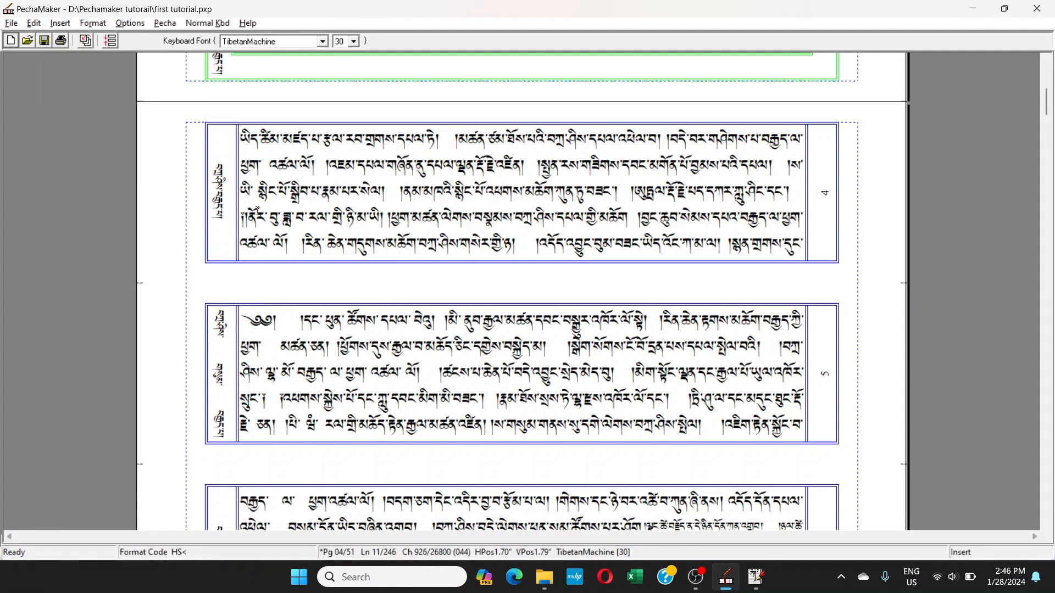
key(BackSpace)
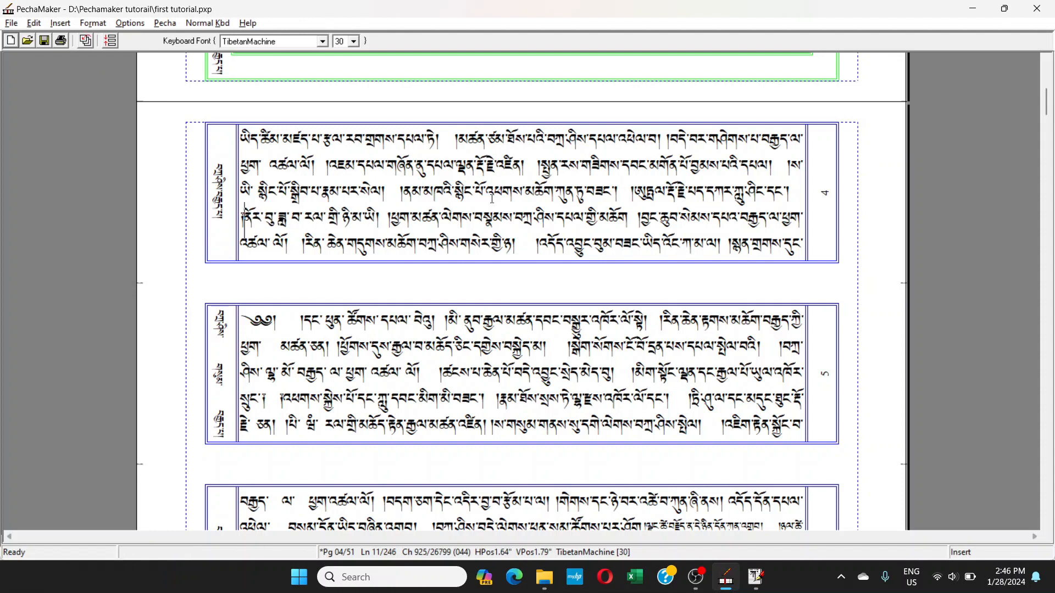
- Try inserting a hard shad at the final phrase of the second line of page 4
click(791, 165)
click(60, 23)
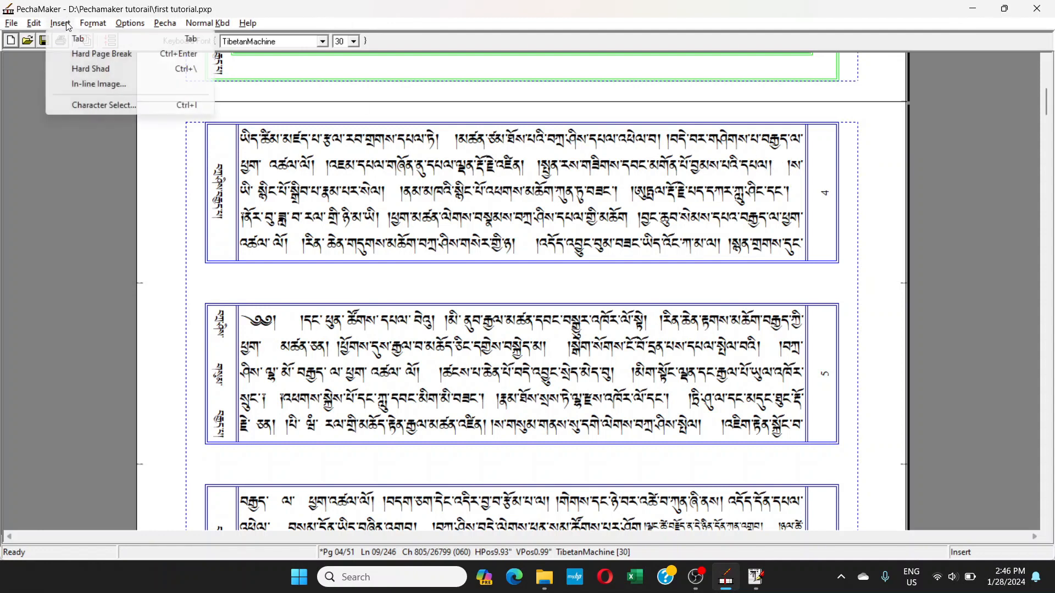
click(91, 69)
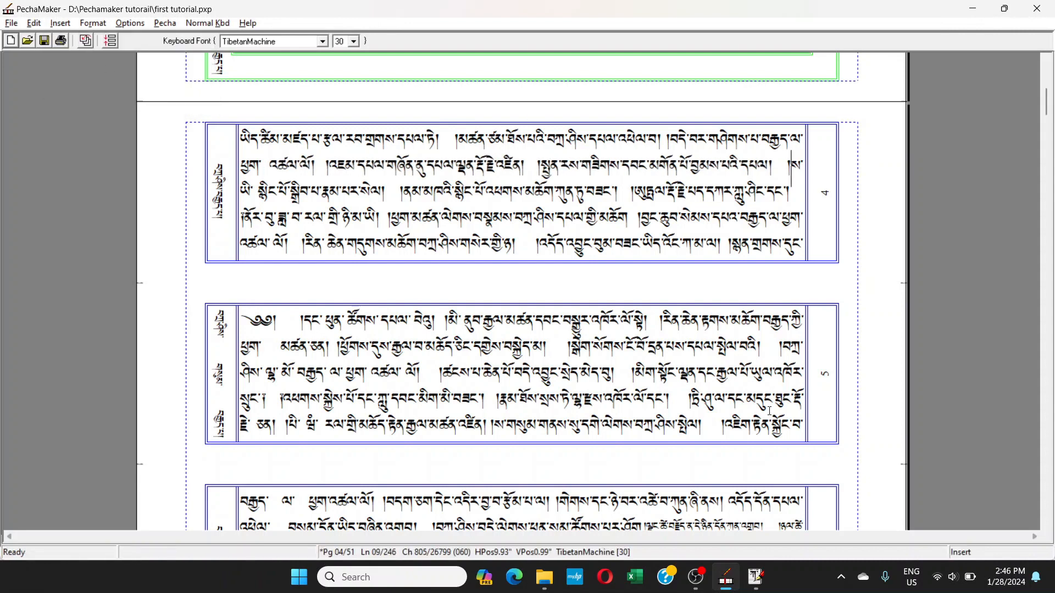
- Examine the phrase spacing and line-start shads across pages 1 to 7
scroll(769, 406, down, 4)
scroll(769, 411, down, 8)
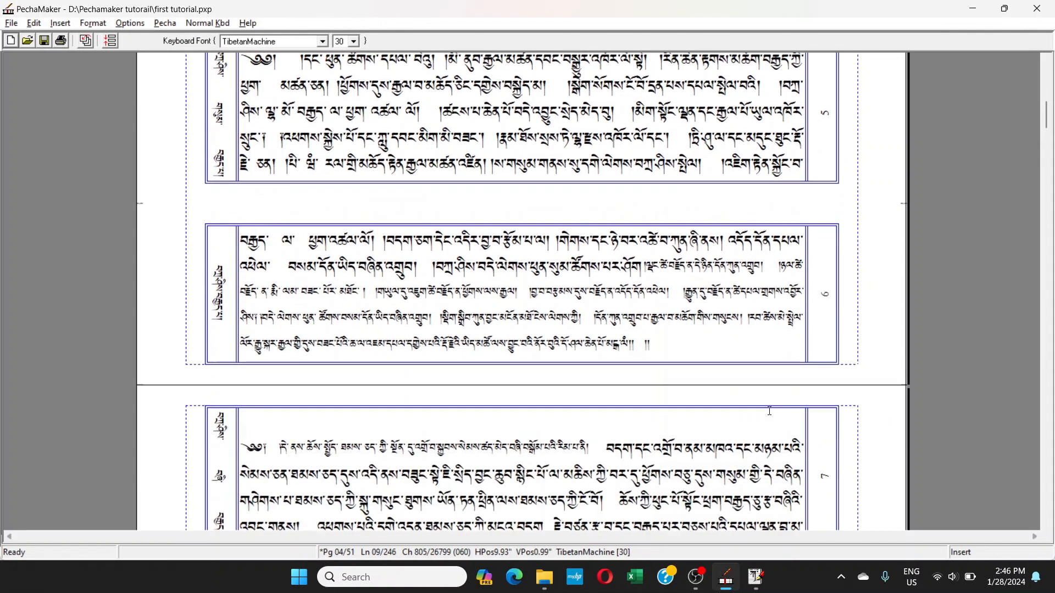
scroll(769, 411, up, 20)
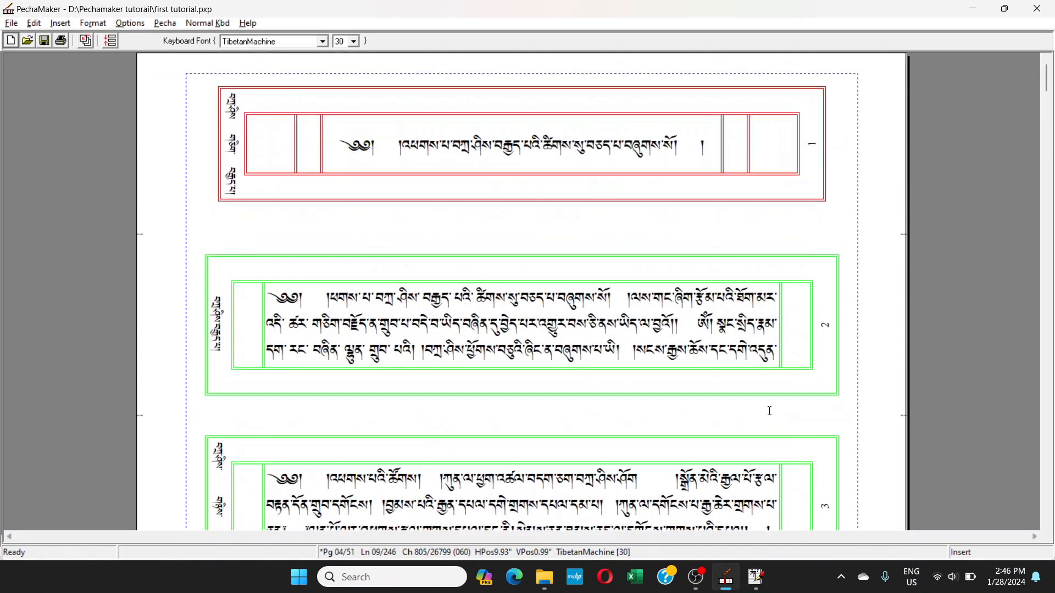
scroll(770, 410, down, 20)
scroll(783, 337, up, 7)
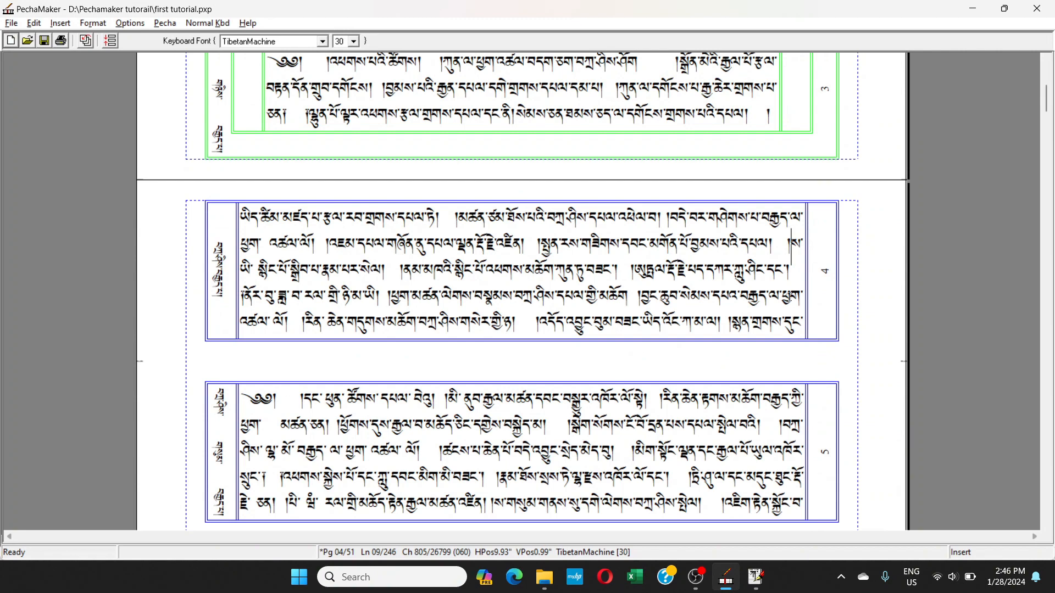
scroll(793, 288, up, 15)
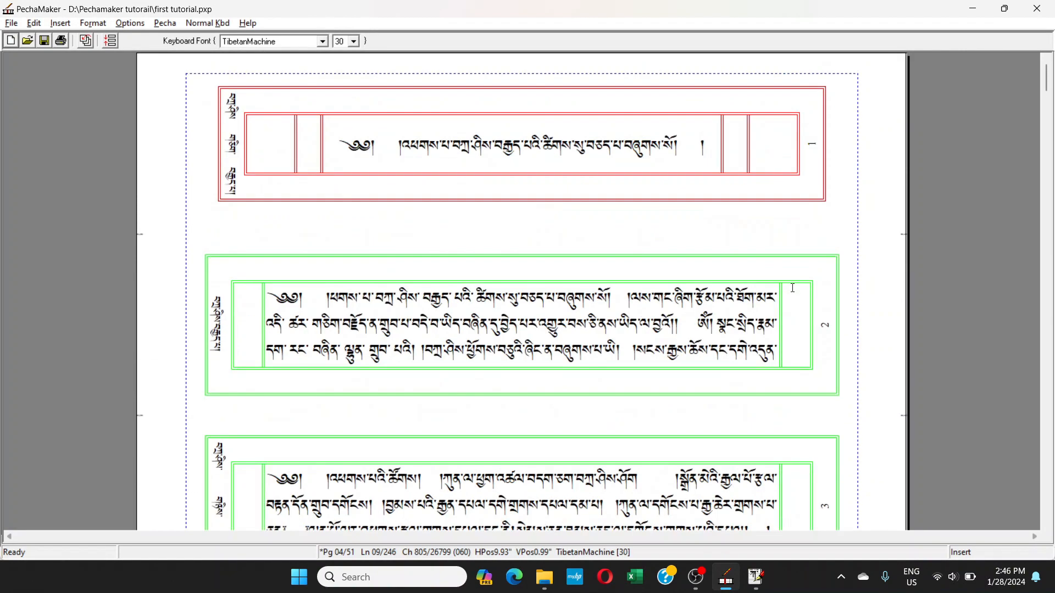
scroll(793, 288, down, 5)
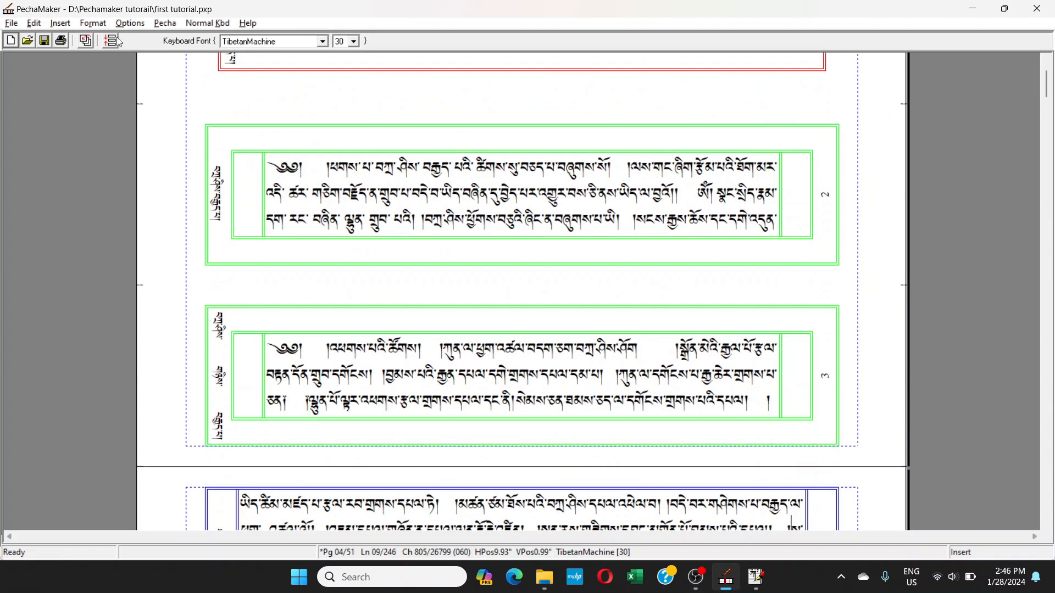
- Look over the available formatting and insertable items, and examine the line-start shads on pages 47 to 49
click(83, 25)
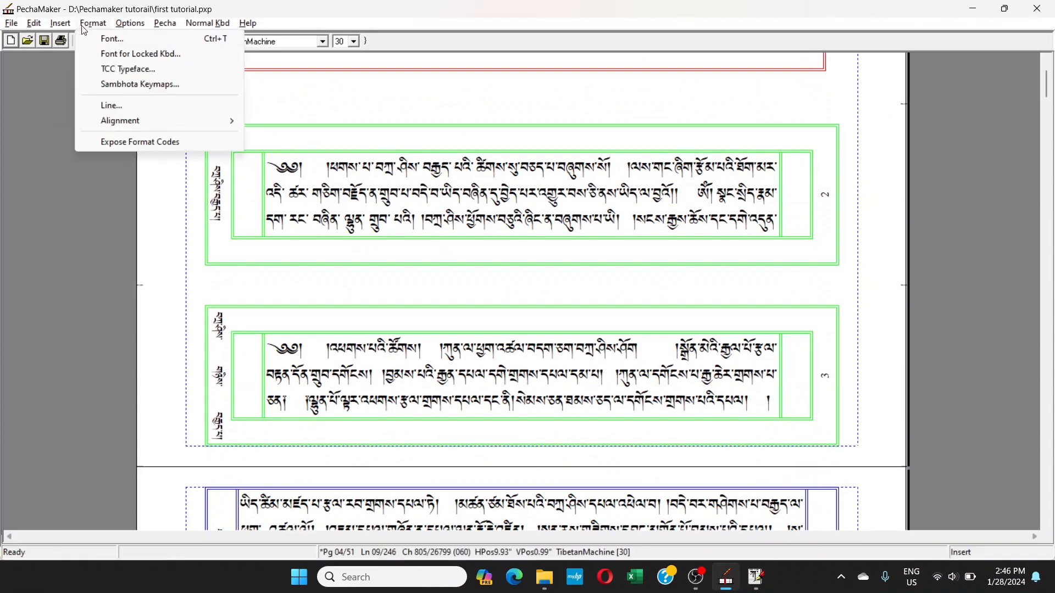
mouse_move(73, 25)
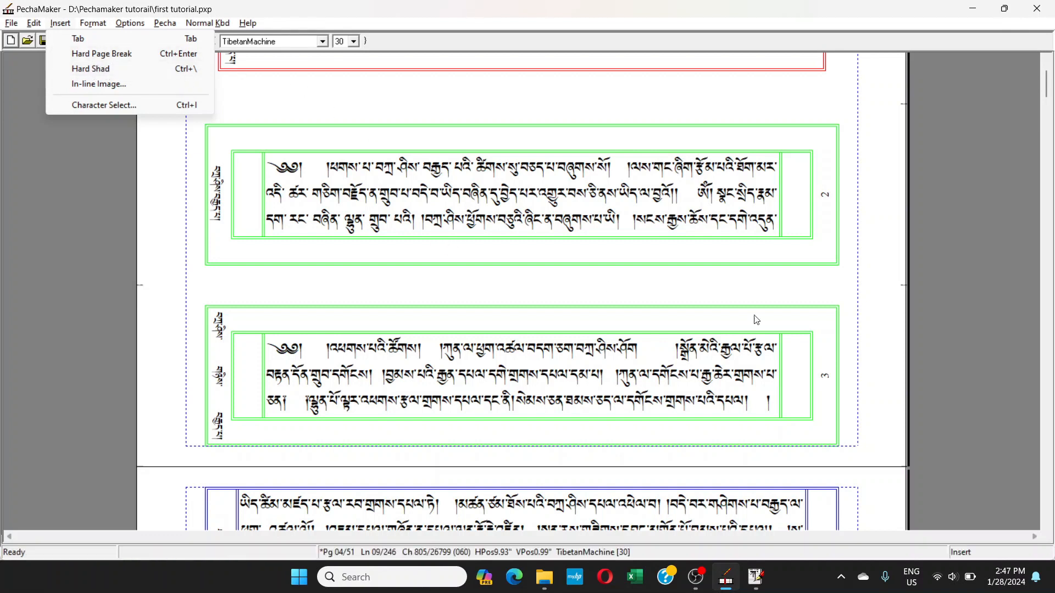
click(722, 356)
scroll(744, 391, down, 1)
scroll(744, 391, down, 5)
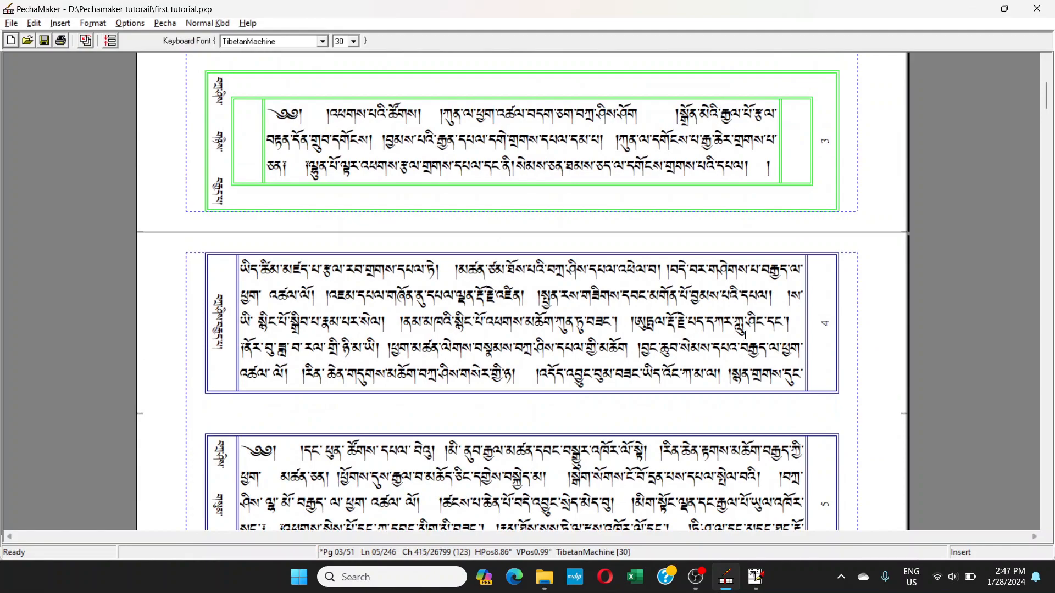
scroll(1025, 130, down, 3)
drag(1046, 99, 1053, 483)
scroll(761, 408, down, 3)
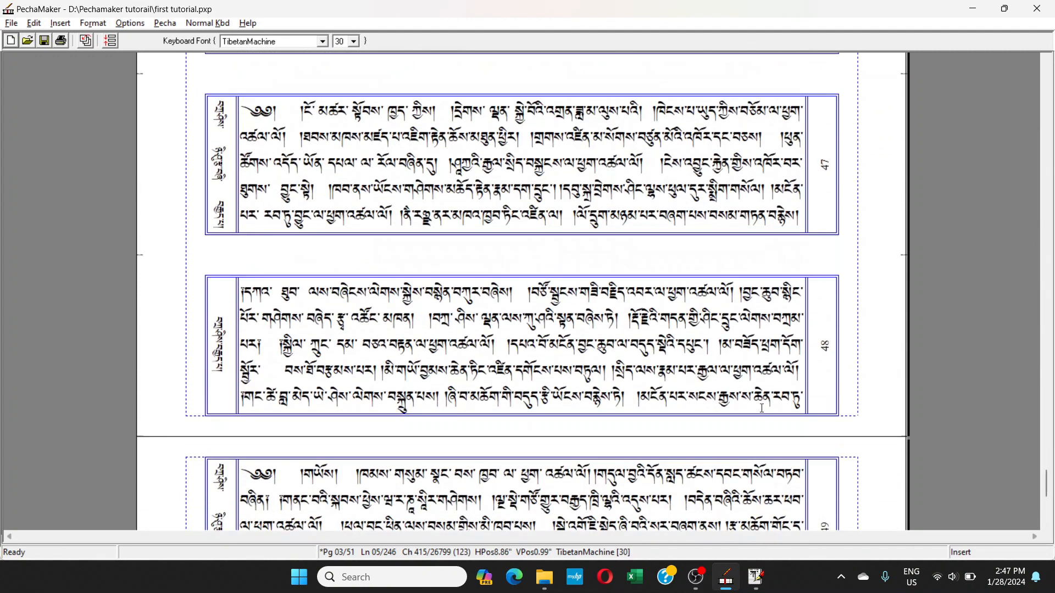
- Open the Yi-go Controls and examine the text string used for the automatic yi-go
click(207, 24)
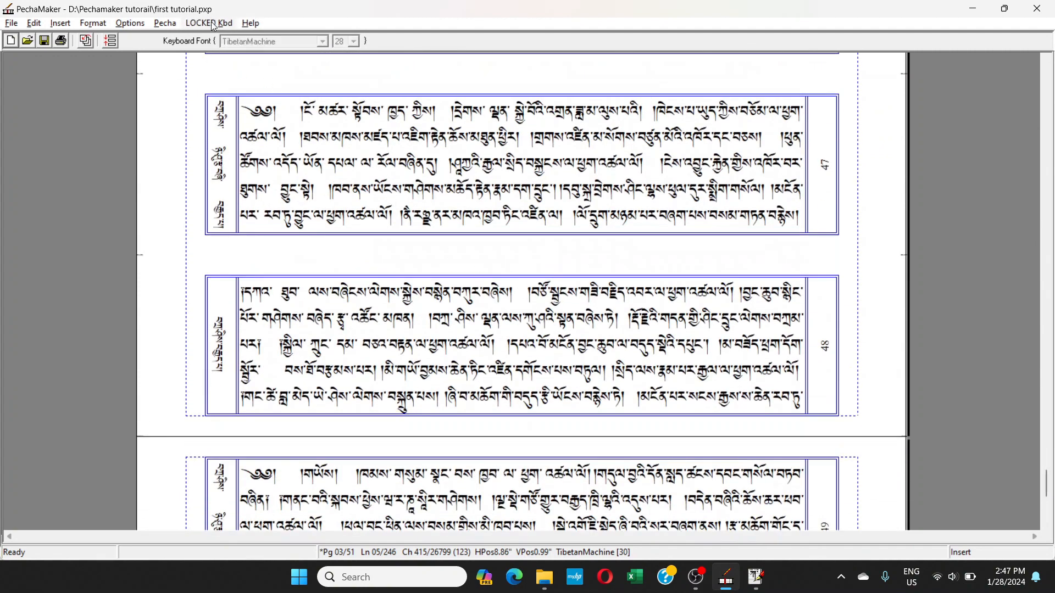
click(211, 23)
click(165, 23)
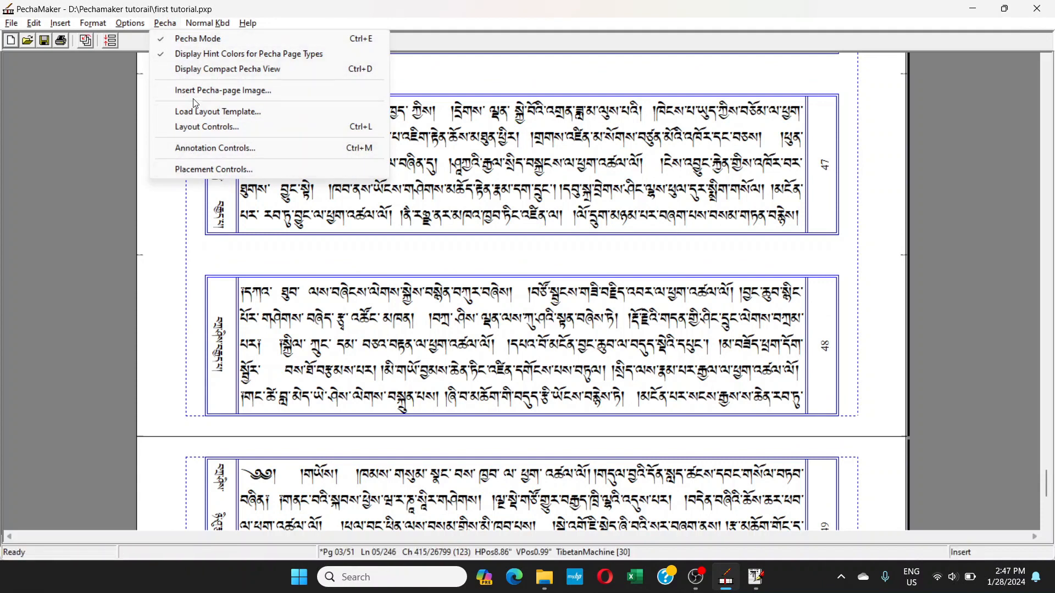
mouse_move(126, 25)
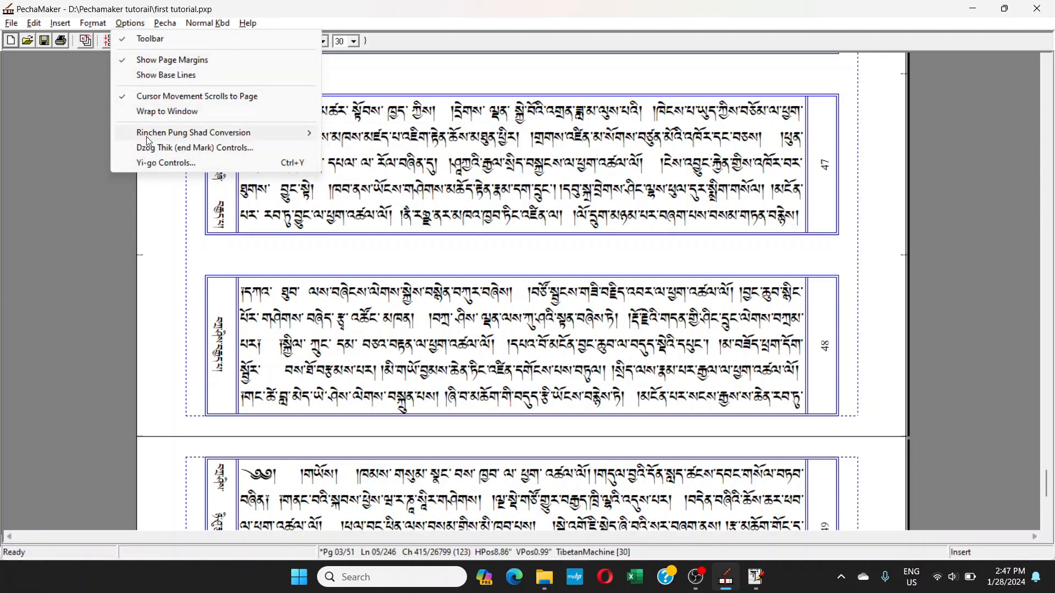
click(143, 163)
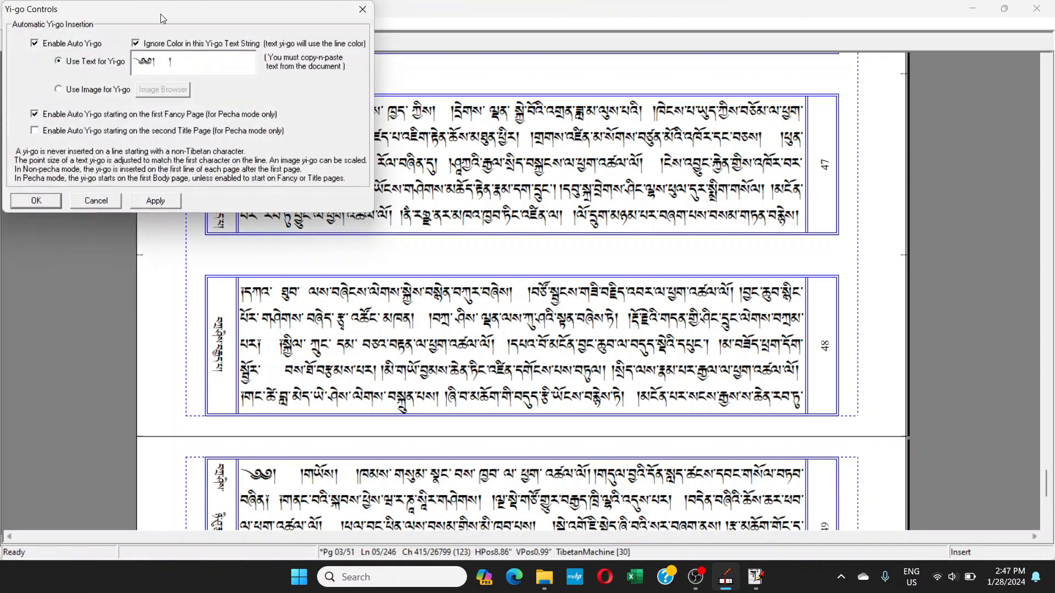
drag(154, 9, 611, 112)
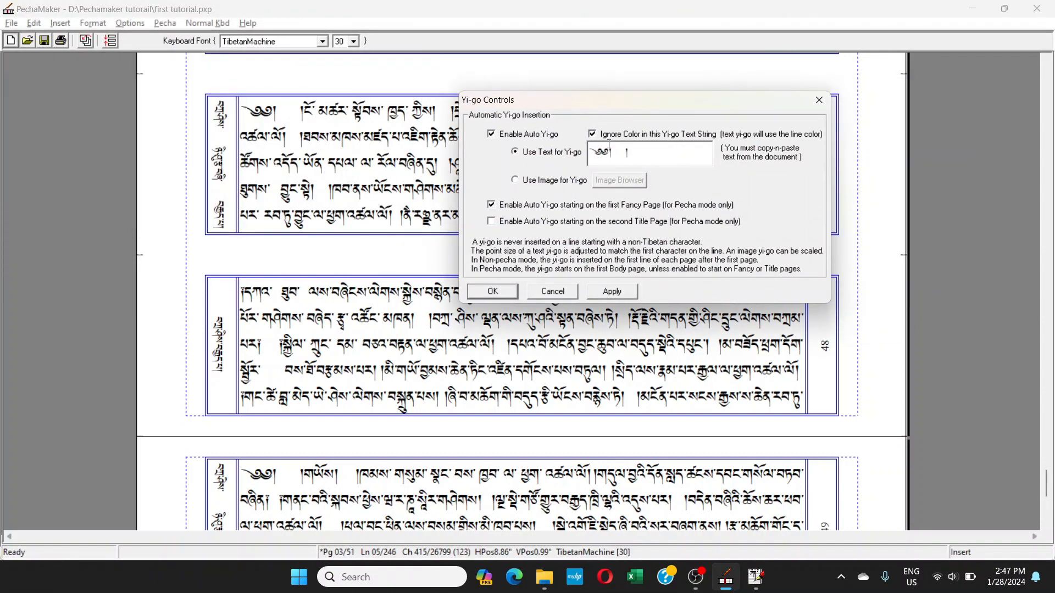
drag(634, 150, 590, 153)
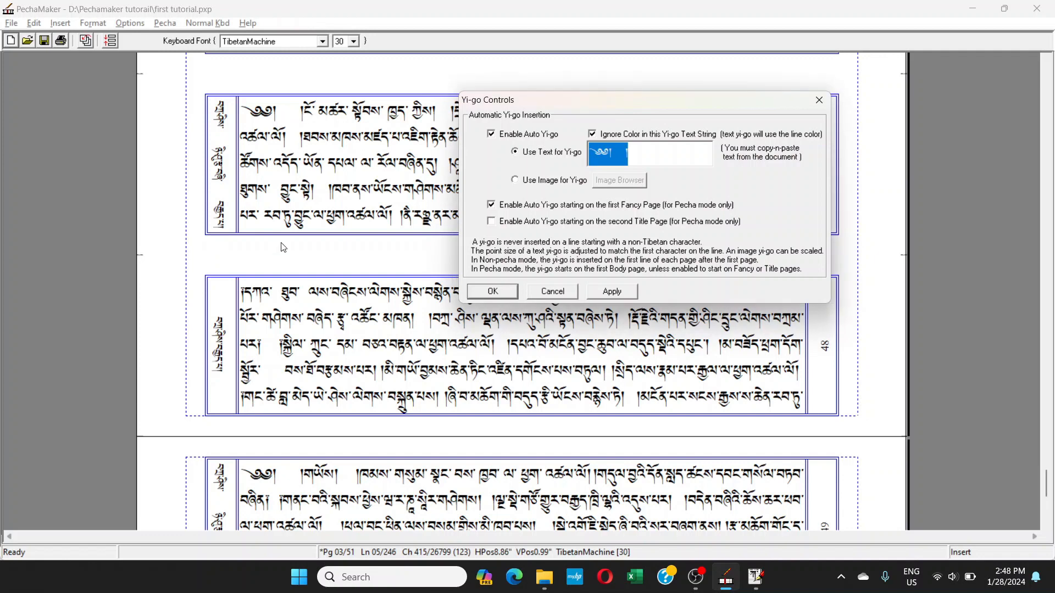
click(640, 151)
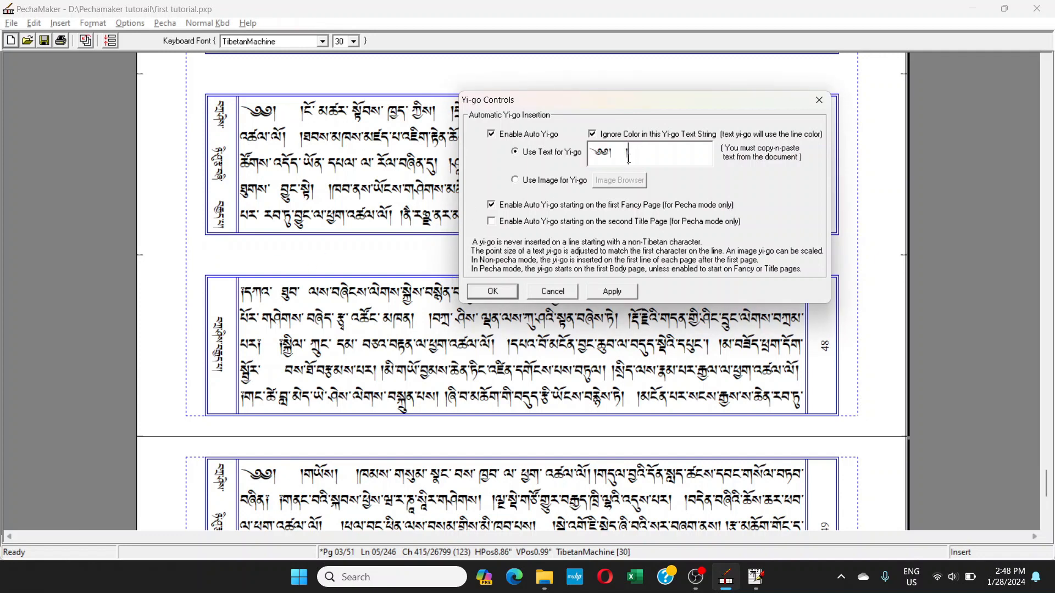
drag(629, 156, 597, 154)
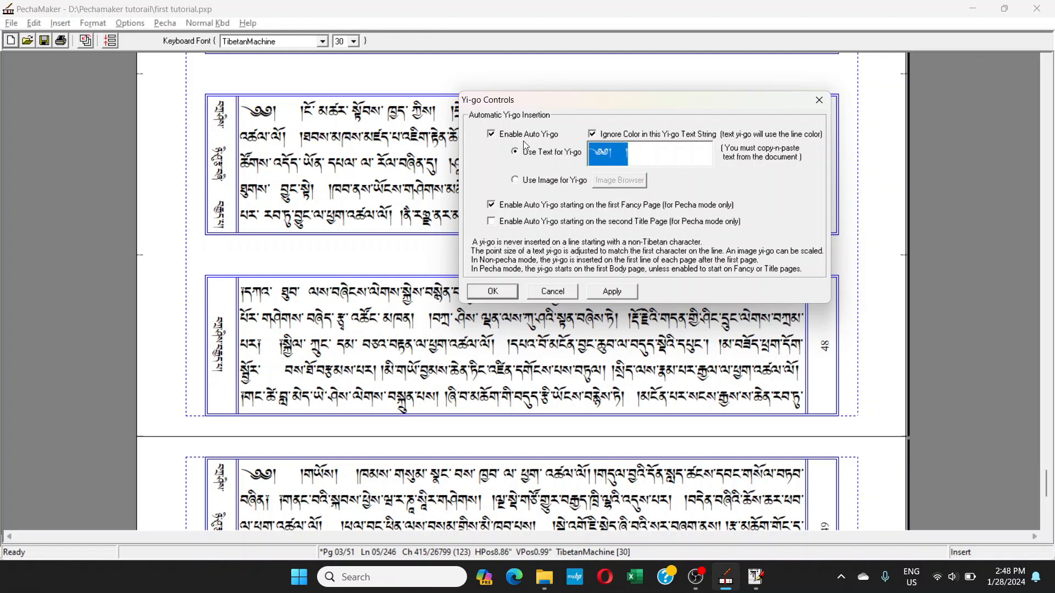
- Try disabling and re-enabling automatic yi-go insertion and starting it on the second title page, and discard the dialog's changes
click(491, 134)
click(492, 137)
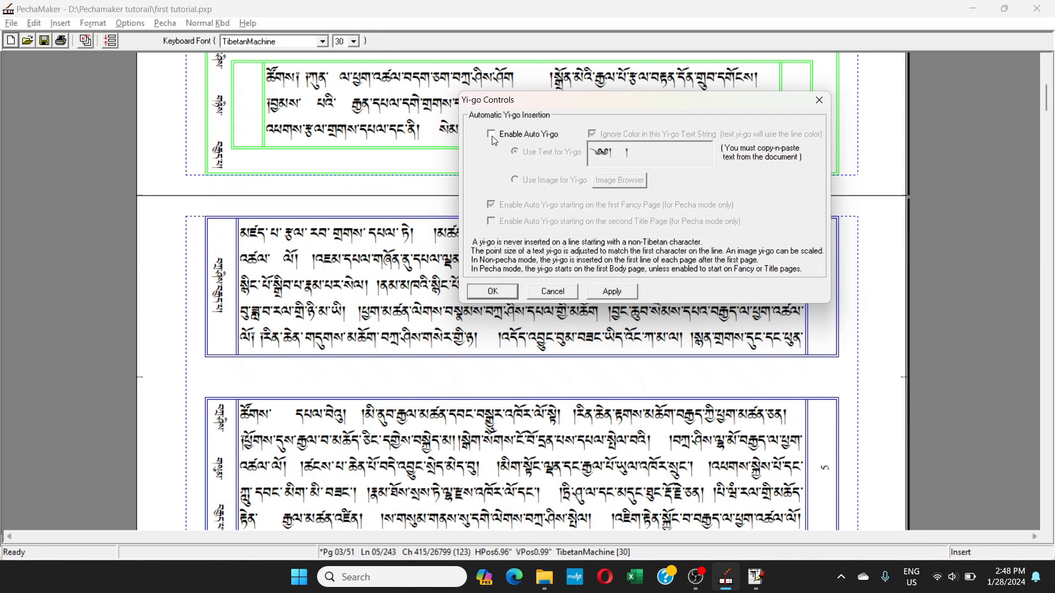
click(493, 139)
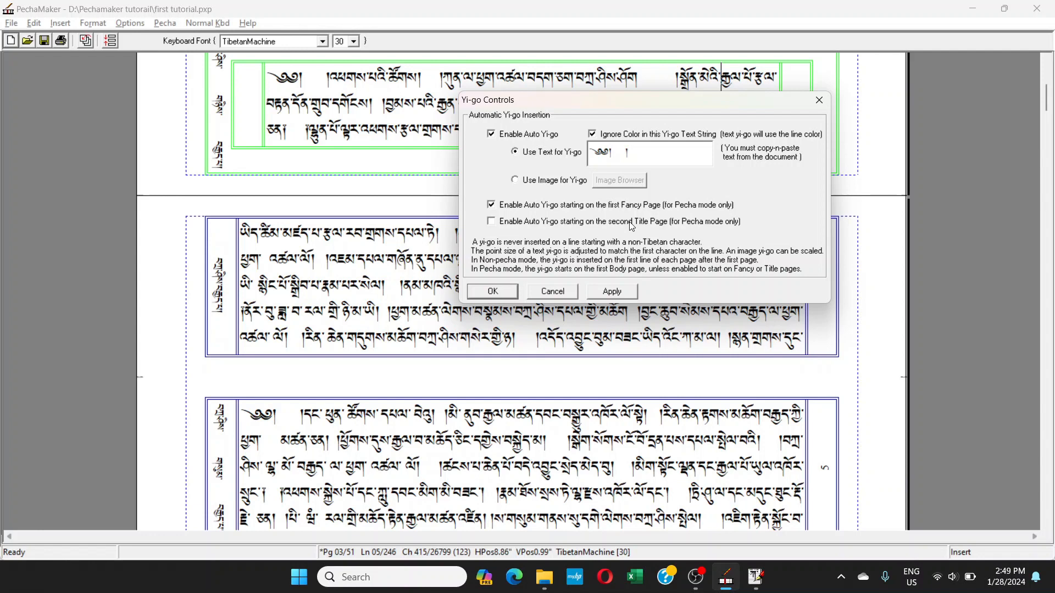
click(491, 222)
click(551, 292)
- Check the normal keyboard font selection and the other formatting commands without changing anything
click(132, 23)
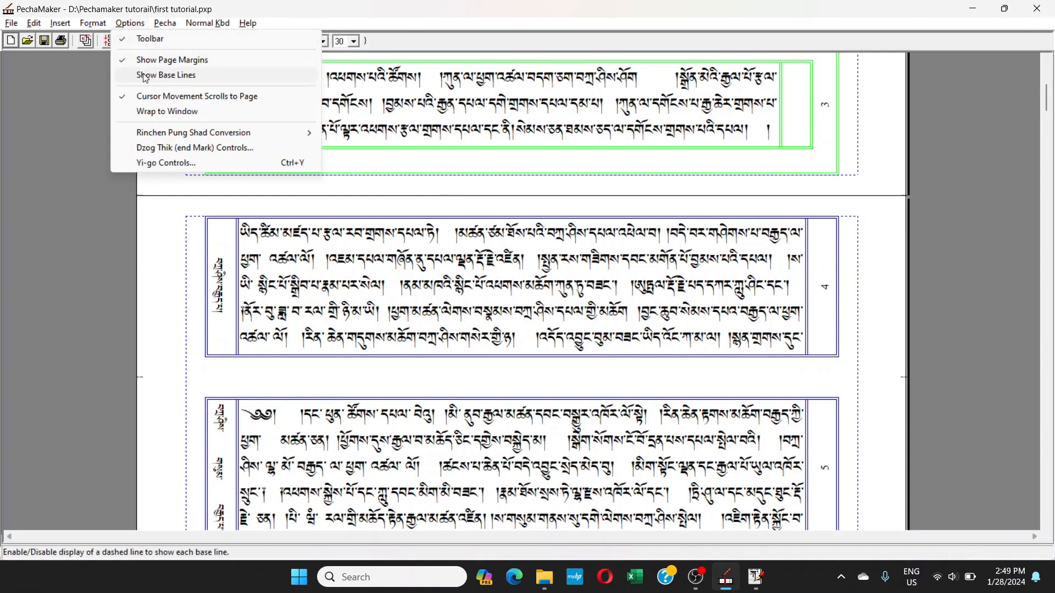
mouse_move(94, 23)
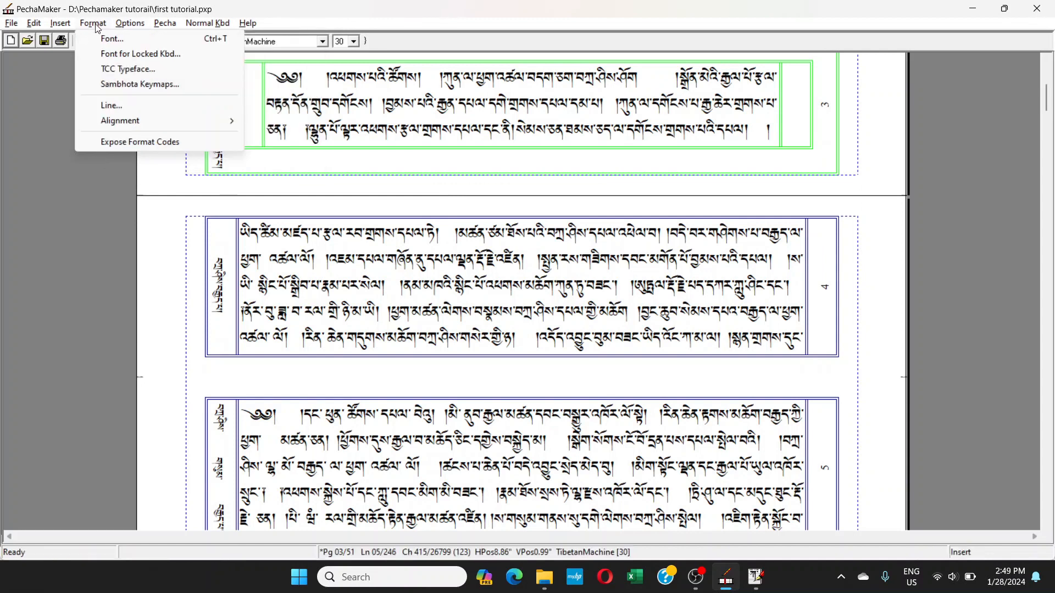
click(105, 39)
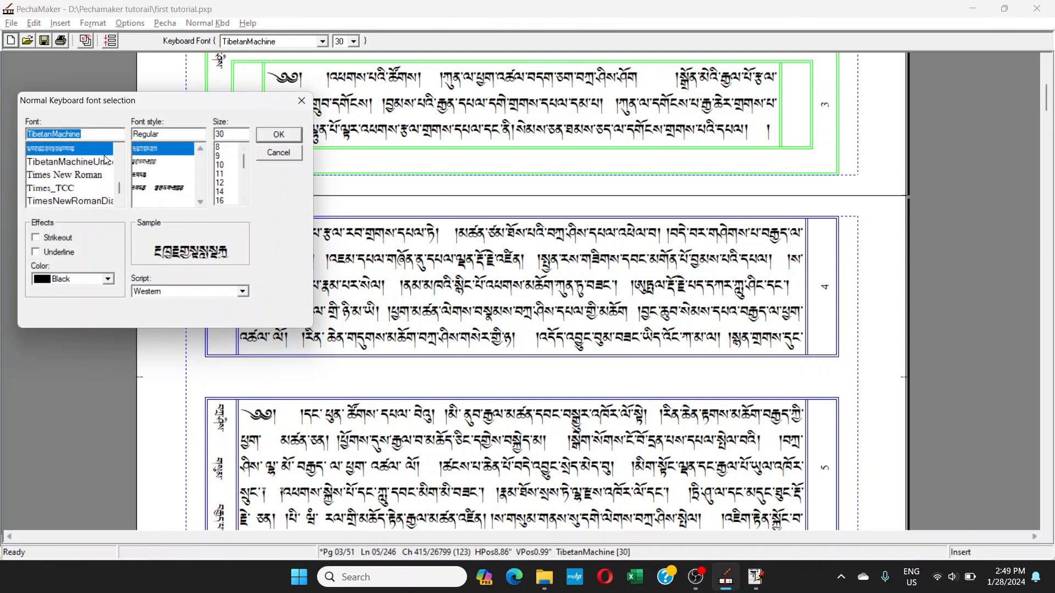
click(279, 153)
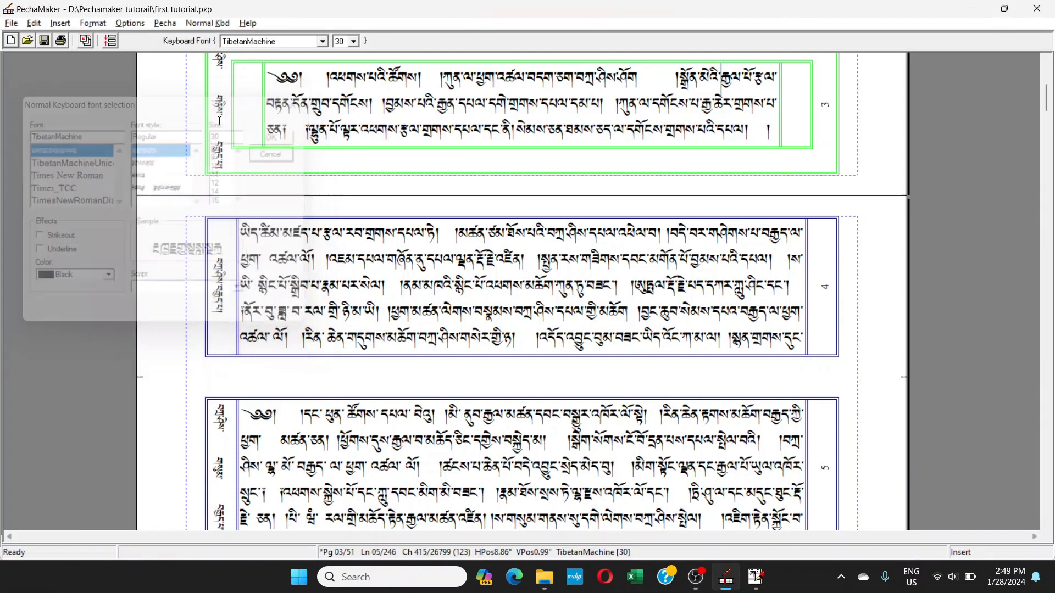
click(92, 23)
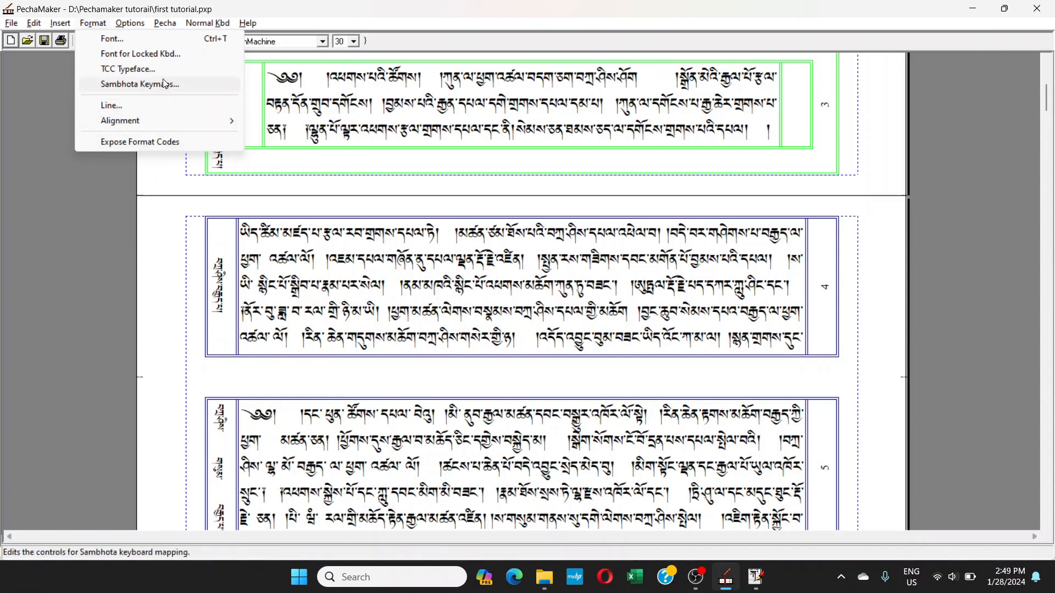
click(540, 290)
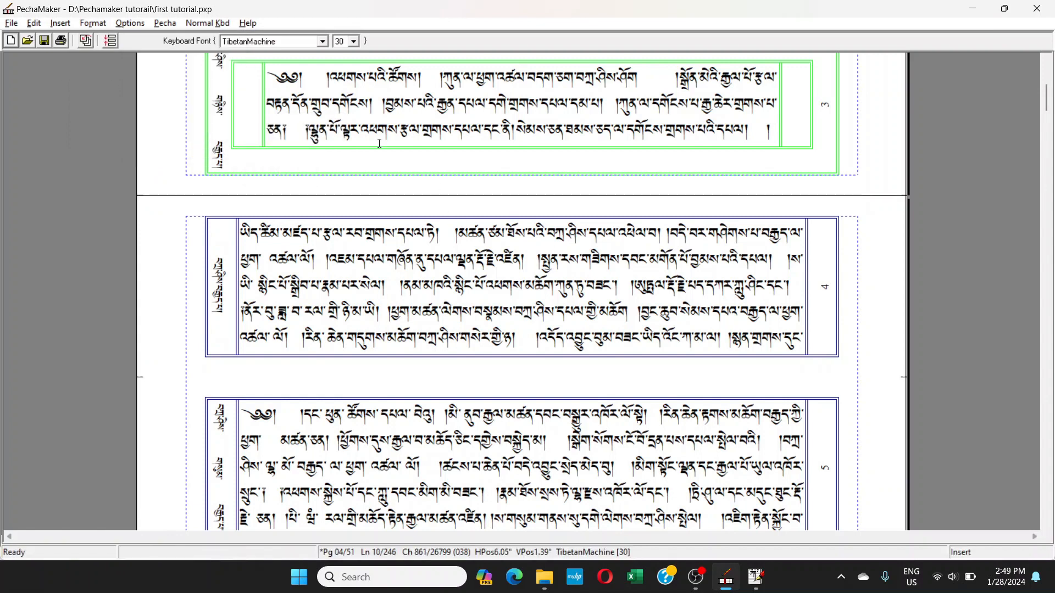
- Add the missing prefix letter འ to the first word of page 2 so that it reads འཕགས
scroll(540, 289, up, 3)
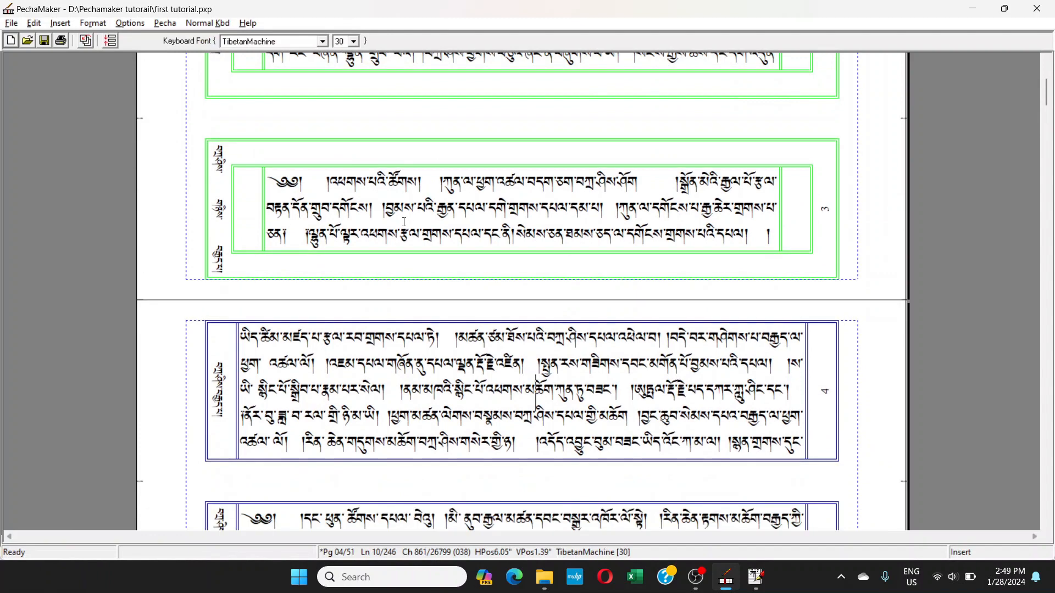
scroll(403, 223, up, 5)
scroll(404, 221, up, 2)
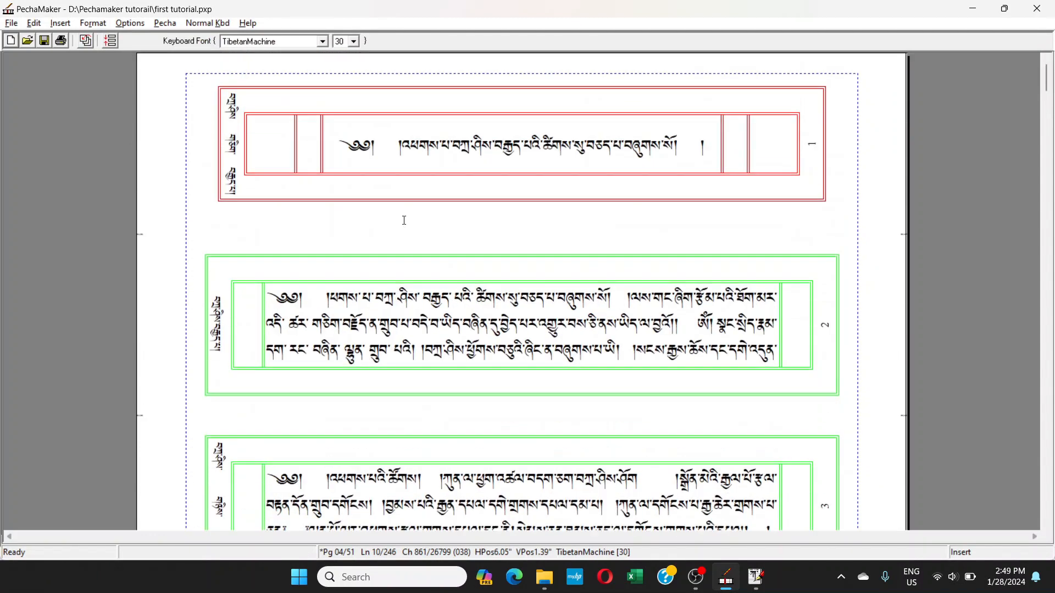
scroll(365, 207, down, 2)
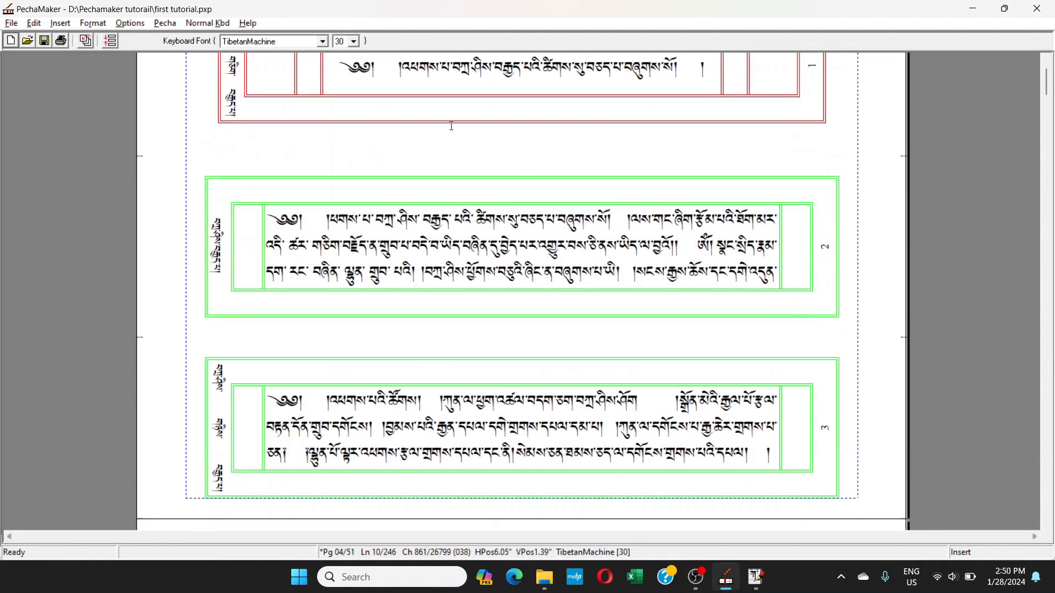
click(331, 220)
text(འ)
key(BackSpace)
text(འ)
key(BackSpace)
text(འ)
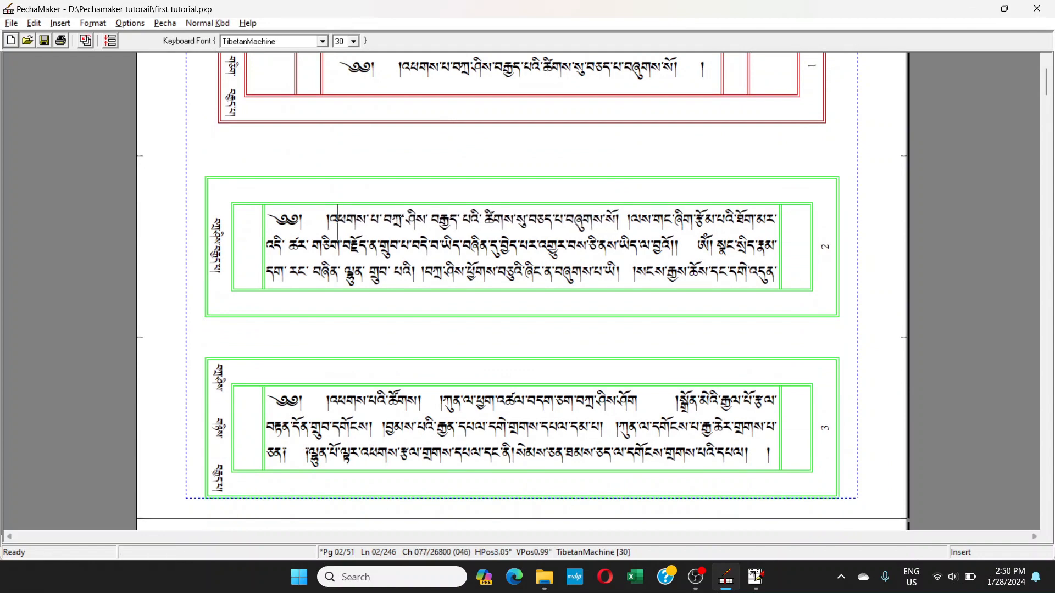
- Set the opening passage of page 2, up to the double shad before ཨོཾ, to font size 24
drag(332, 219, 633, 232)
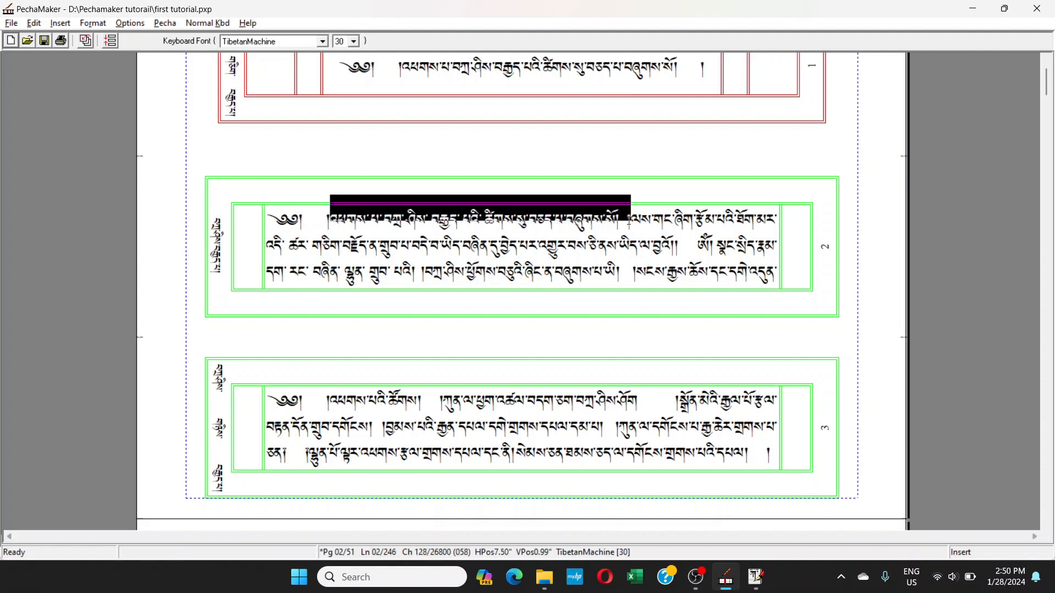
drag(696, 243, 335, 222)
click(354, 42)
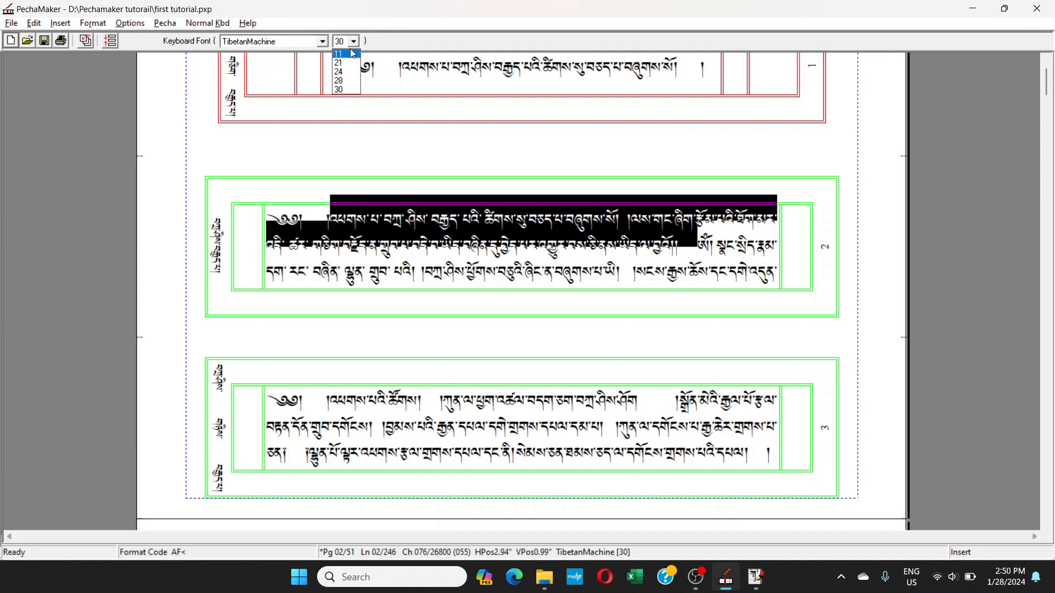
click(346, 72)
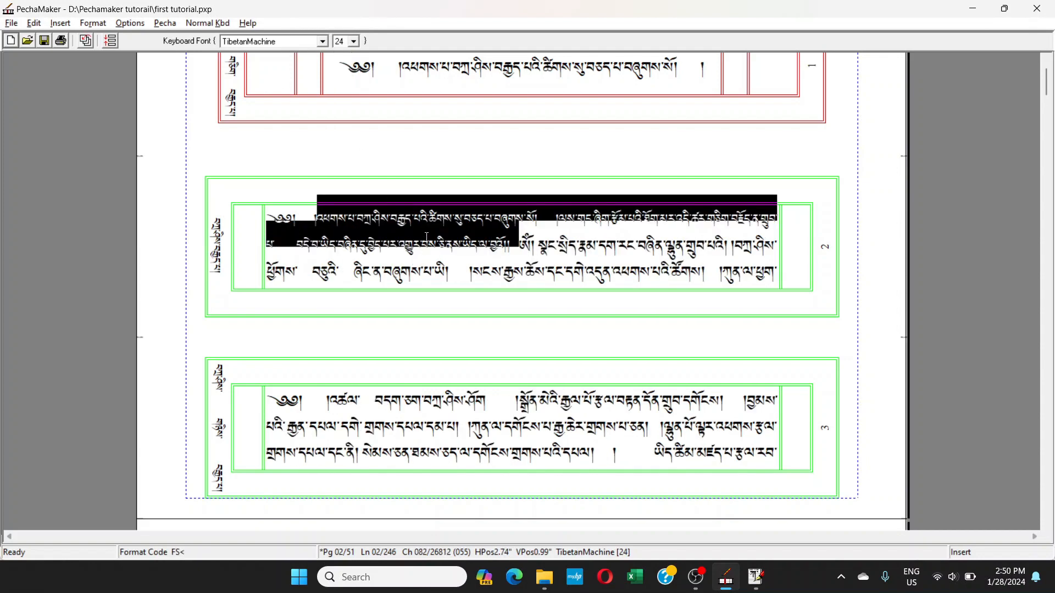
click(427, 238)
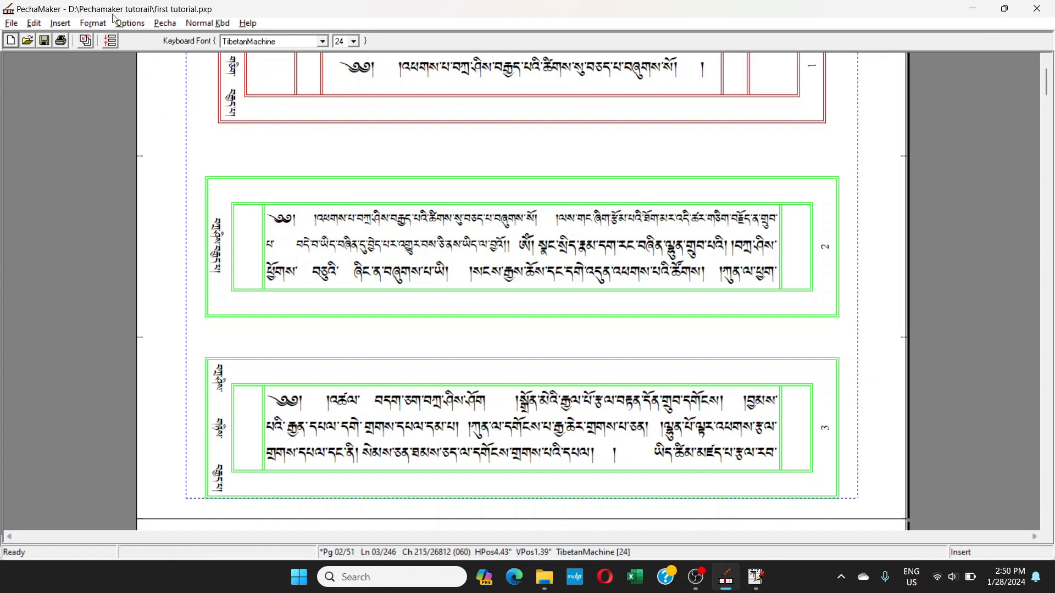
- Turn on exposed format codes and place the cursor at the start of page 2's text after the yi-go
click(95, 23)
click(116, 143)
click(291, 231)
scroll(291, 232, up, 1)
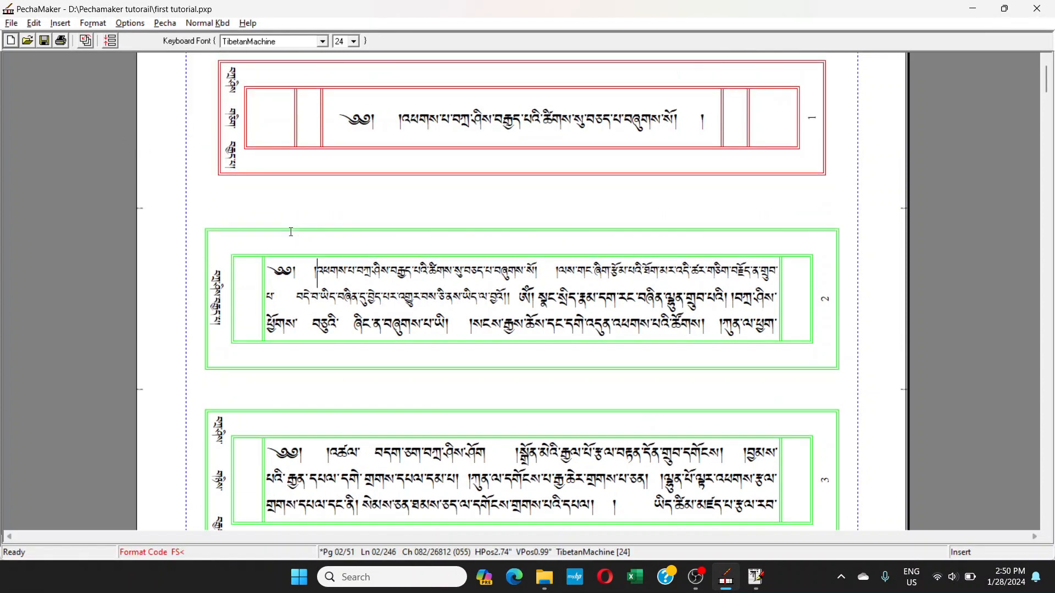
scroll(291, 232, down, 1)
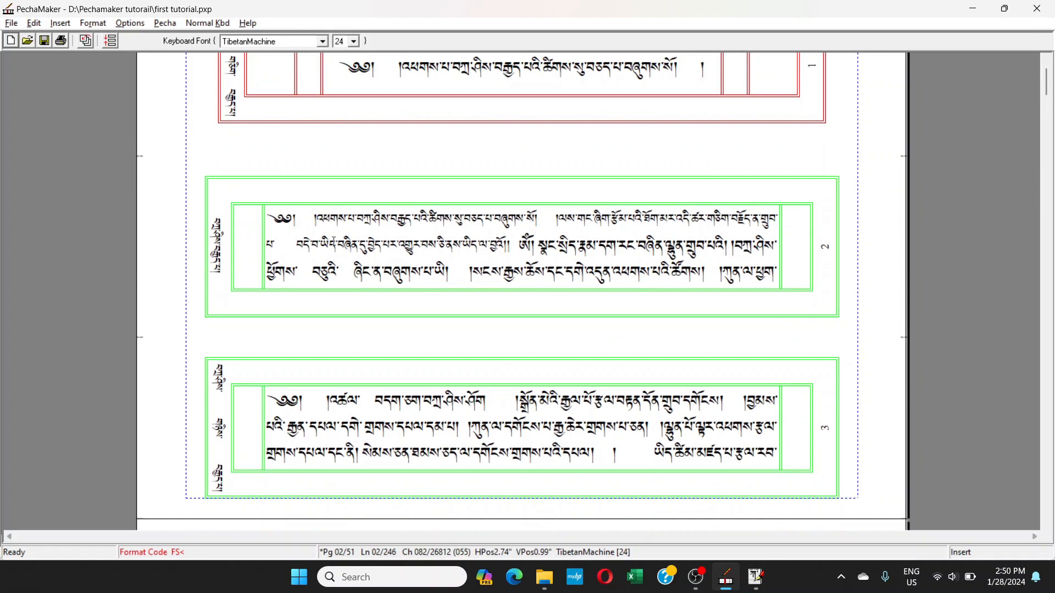
scroll(297, 192, up, 1)
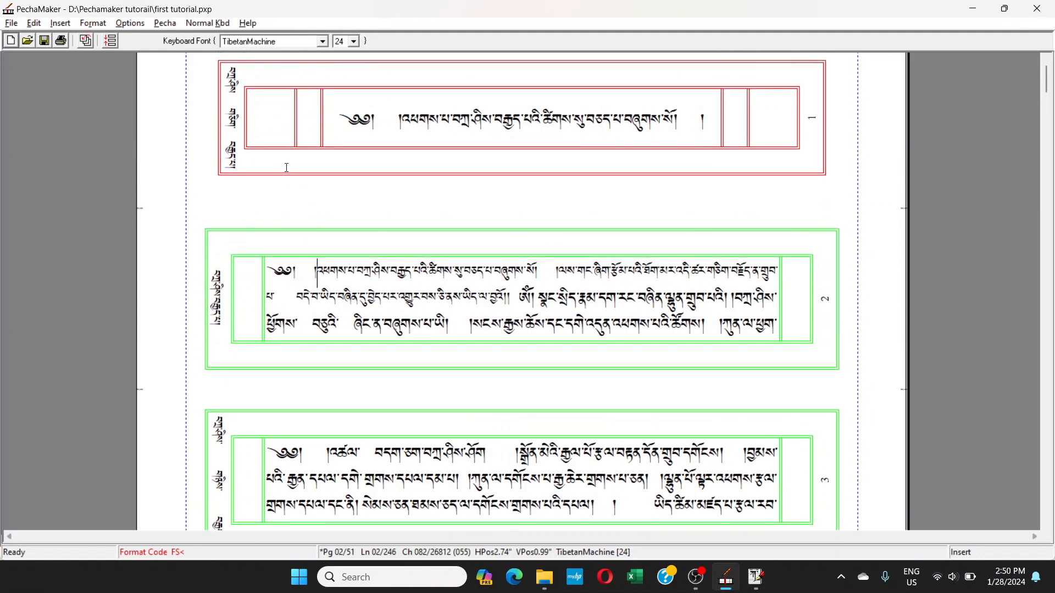
click(93, 23)
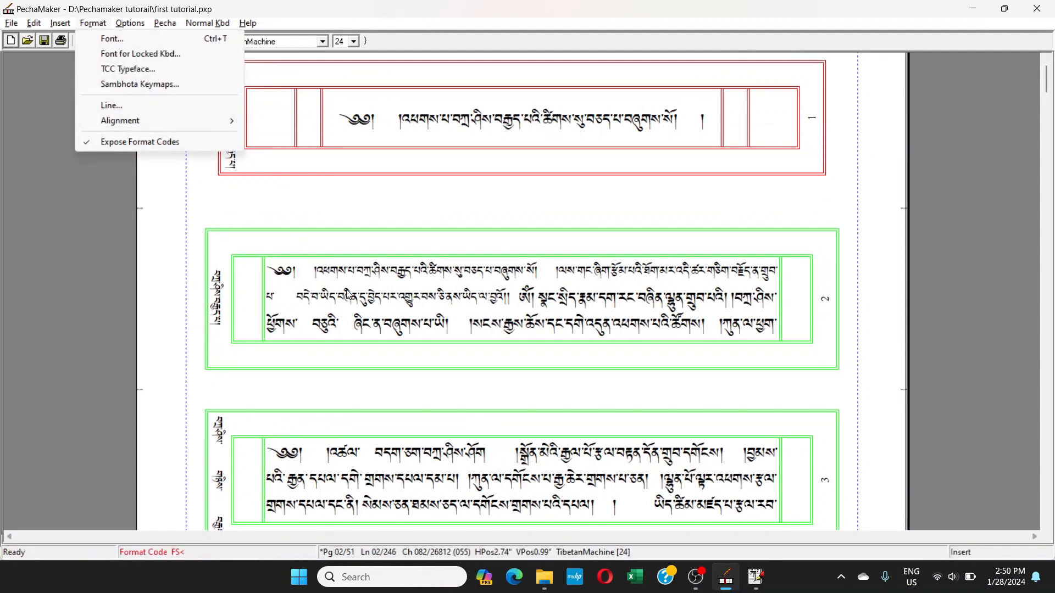
- Try the odd and even page choices and cut marks for printing, proceed with even pages only, and cancel the print
mouse_move(57, 25)
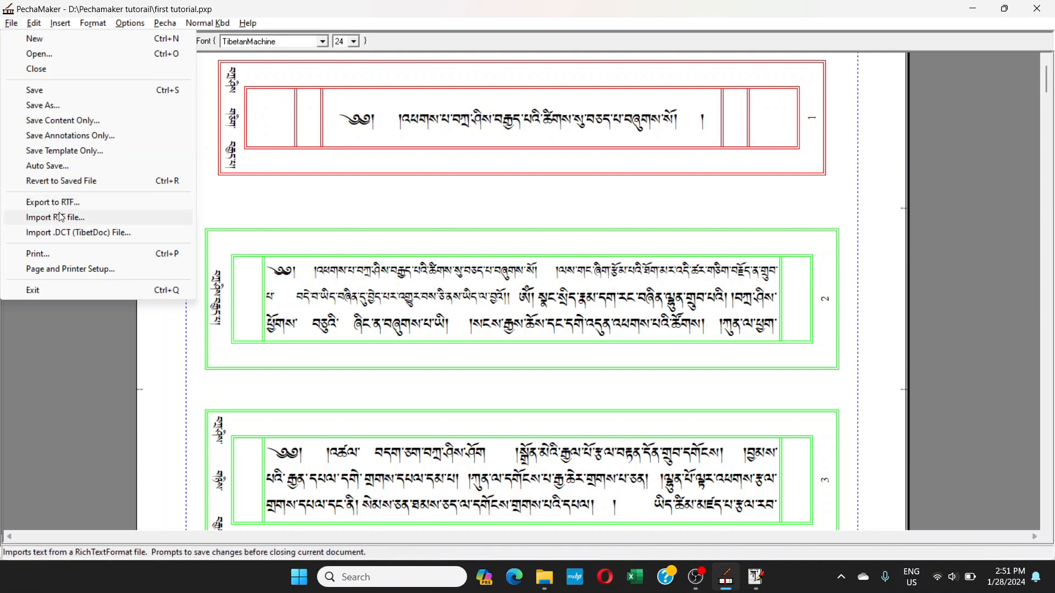
click(41, 254)
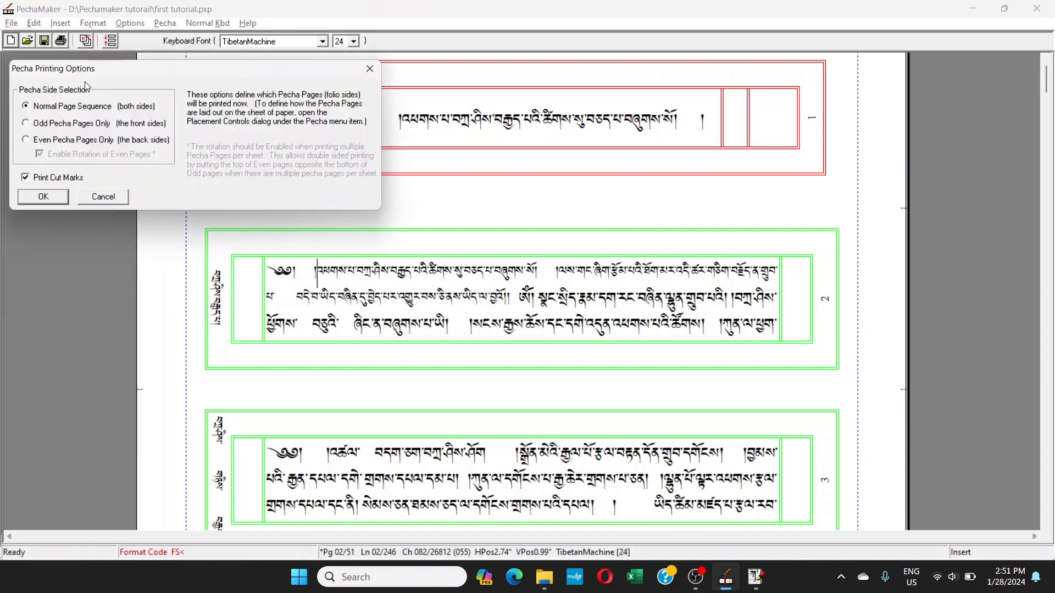
drag(126, 69, 410, 104)
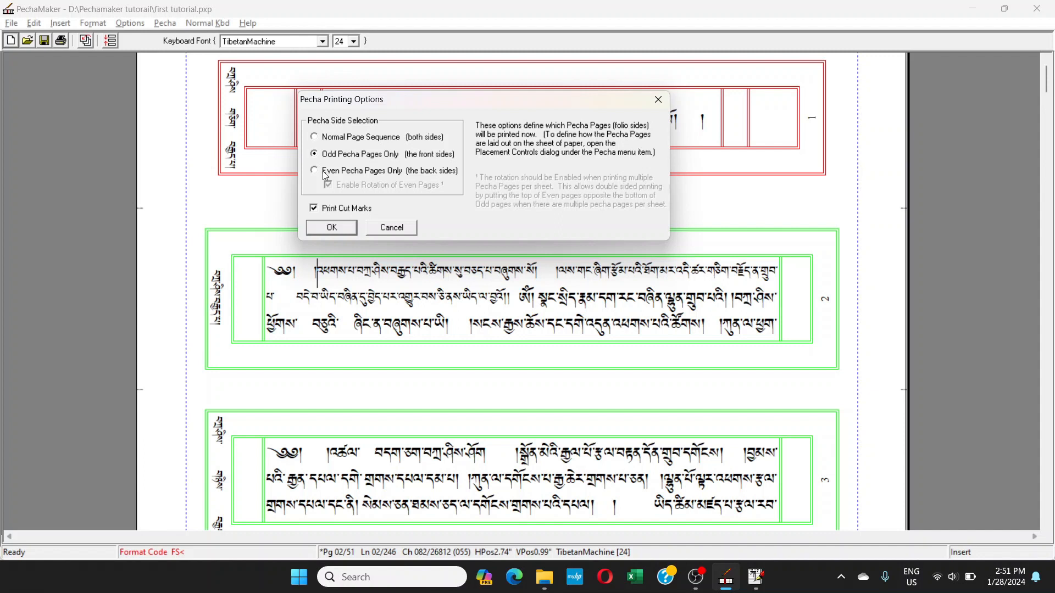
click(318, 210)
click(317, 171)
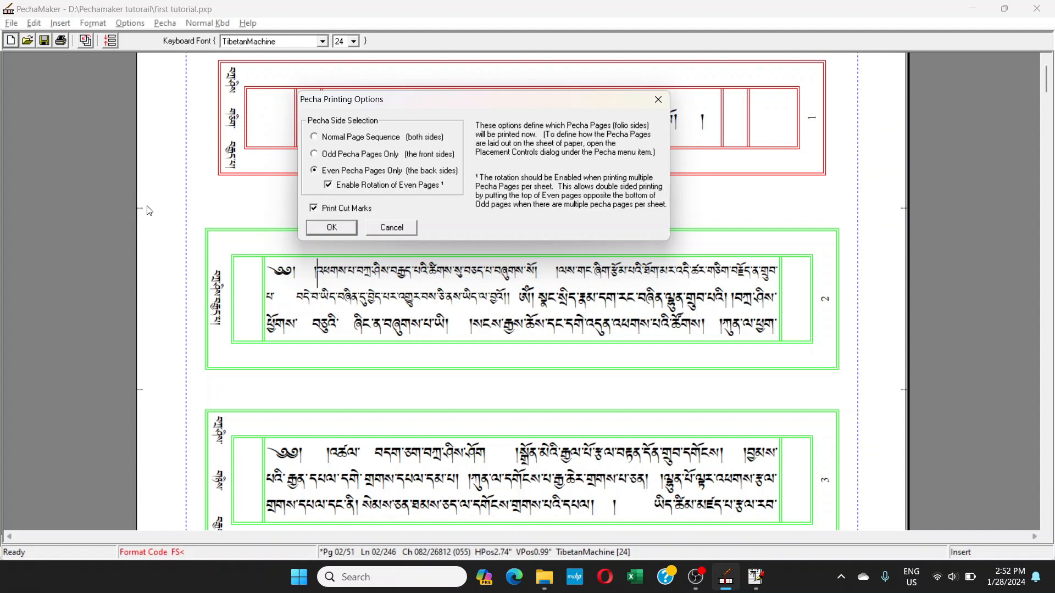
click(313, 210)
click(315, 211)
click(331, 228)
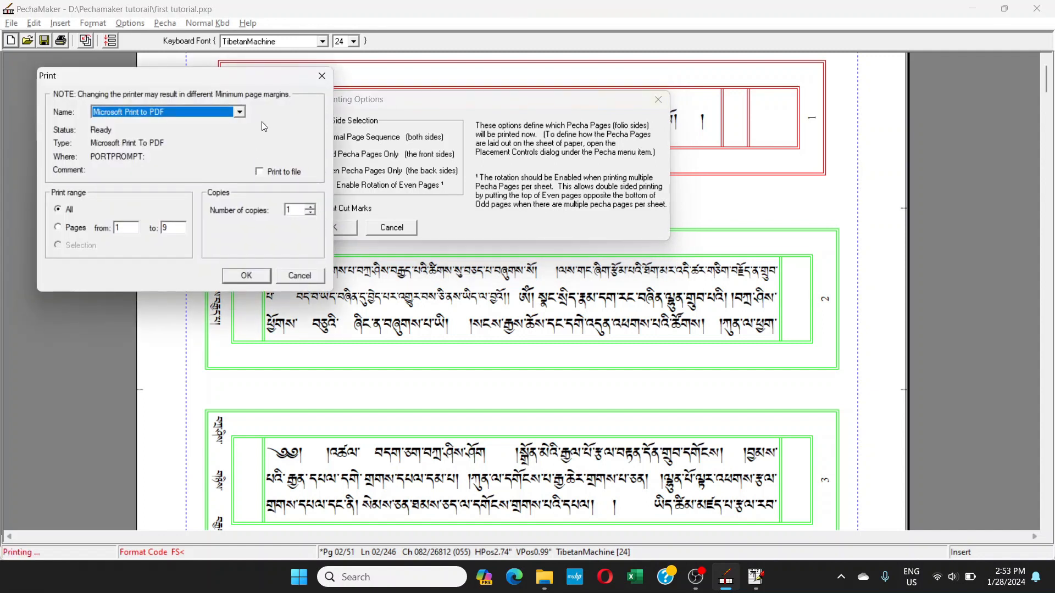
drag(285, 81, 812, 63)
click(823, 259)
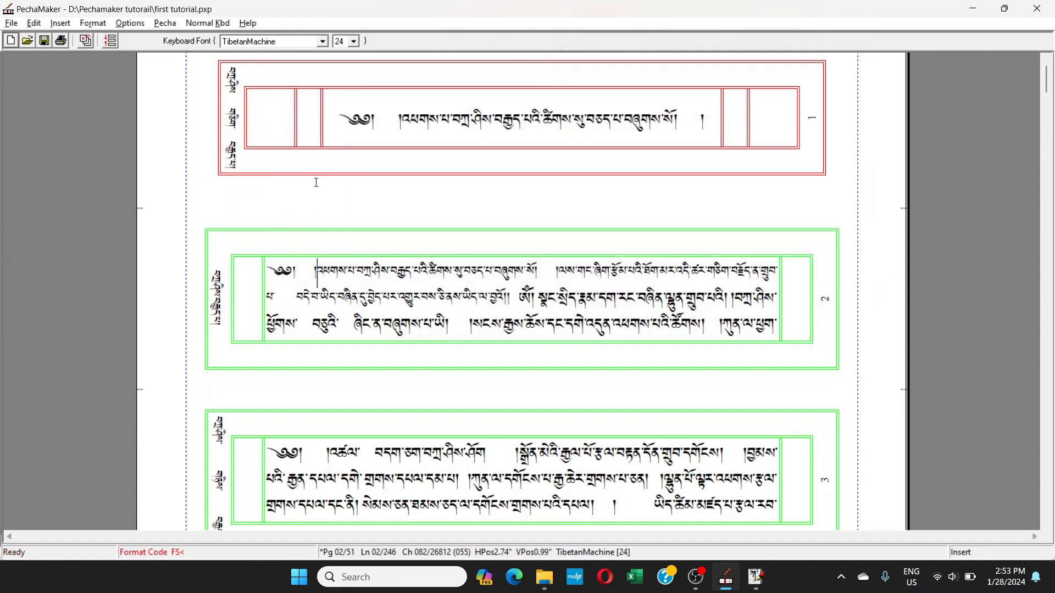
- Start a print of the odd pecha pages (front sides) only, with cut marks
click(11, 23)
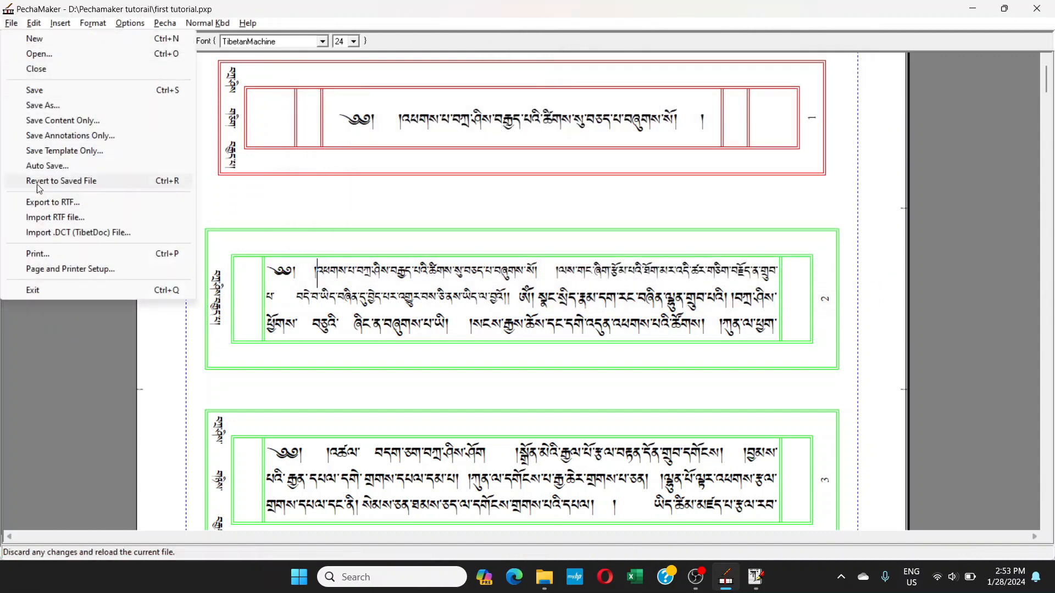
click(37, 254)
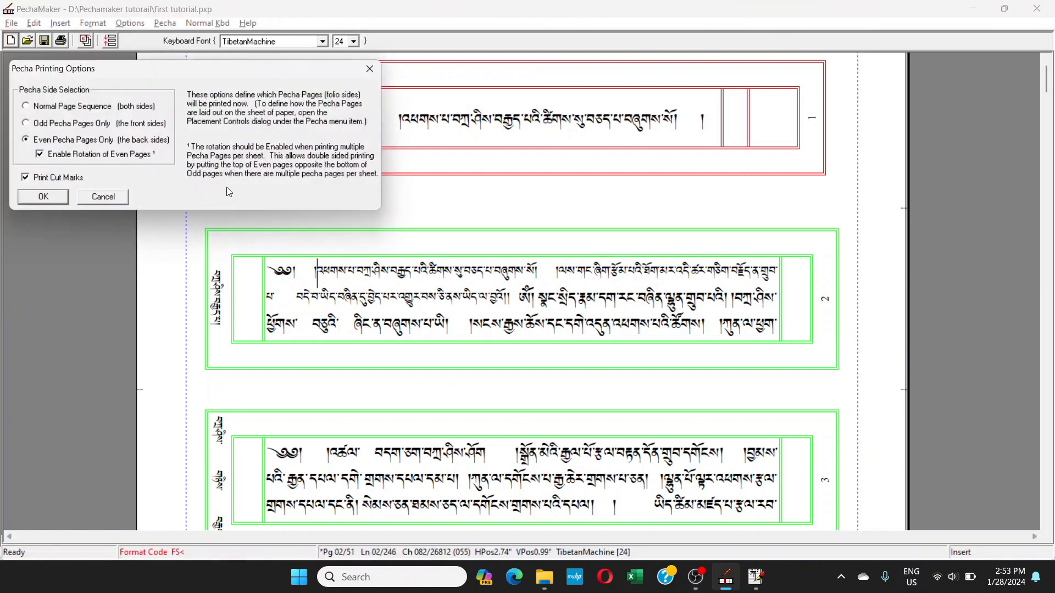
click(25, 123)
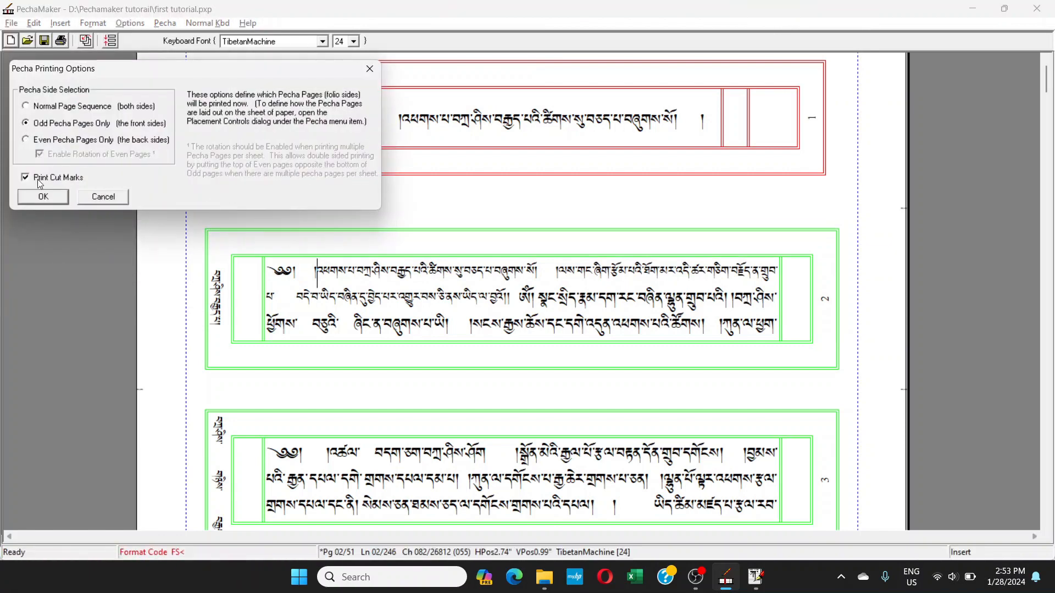
click(42, 197)
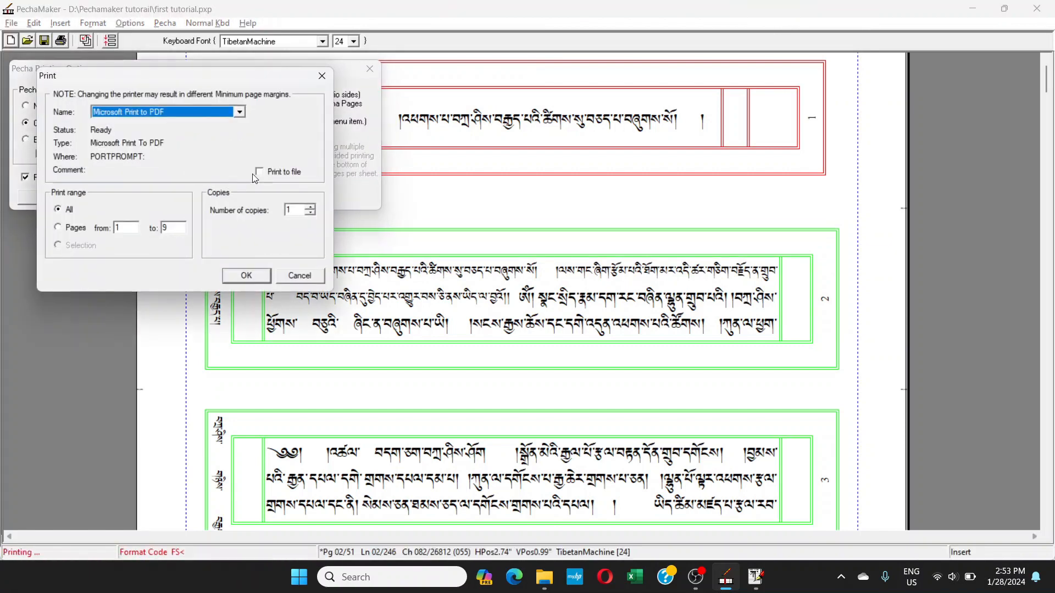
- Print all sheets with Microsoft Print to PDF, saving the output in Downloads as "front pecha"
click(239, 112)
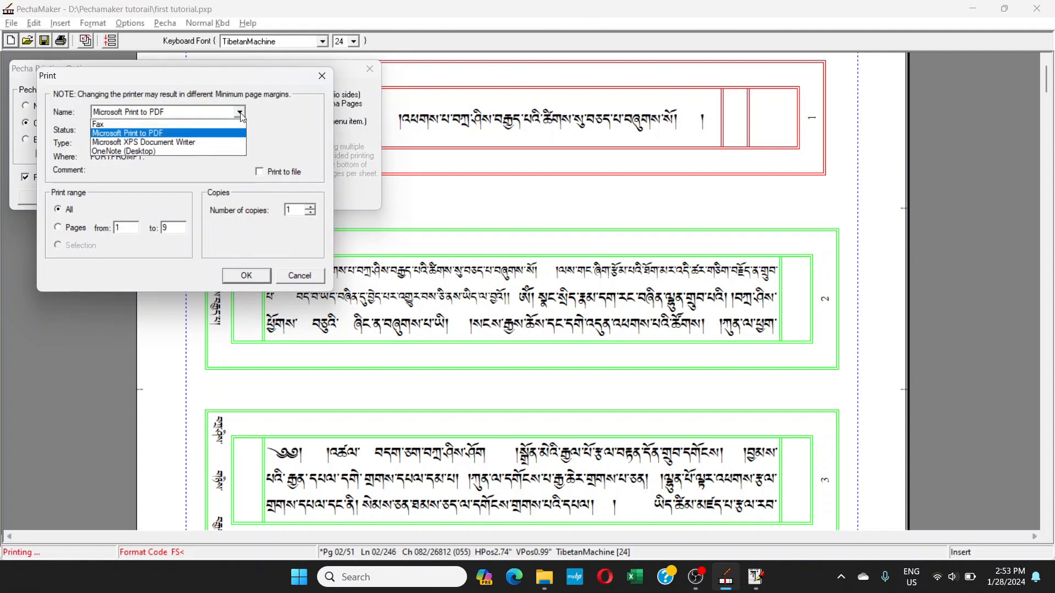
click(240, 112)
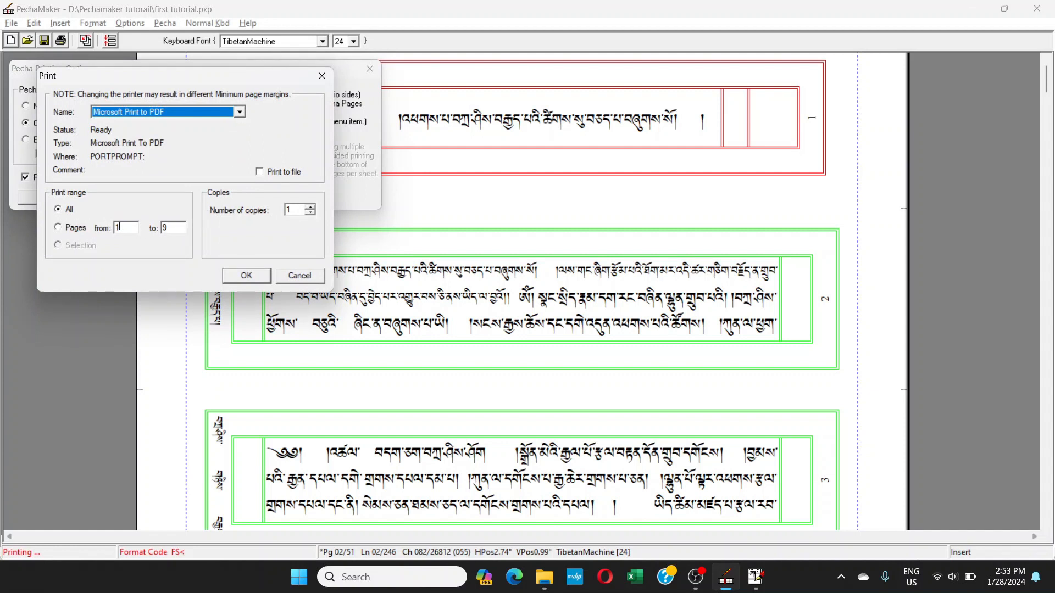
click(245, 280)
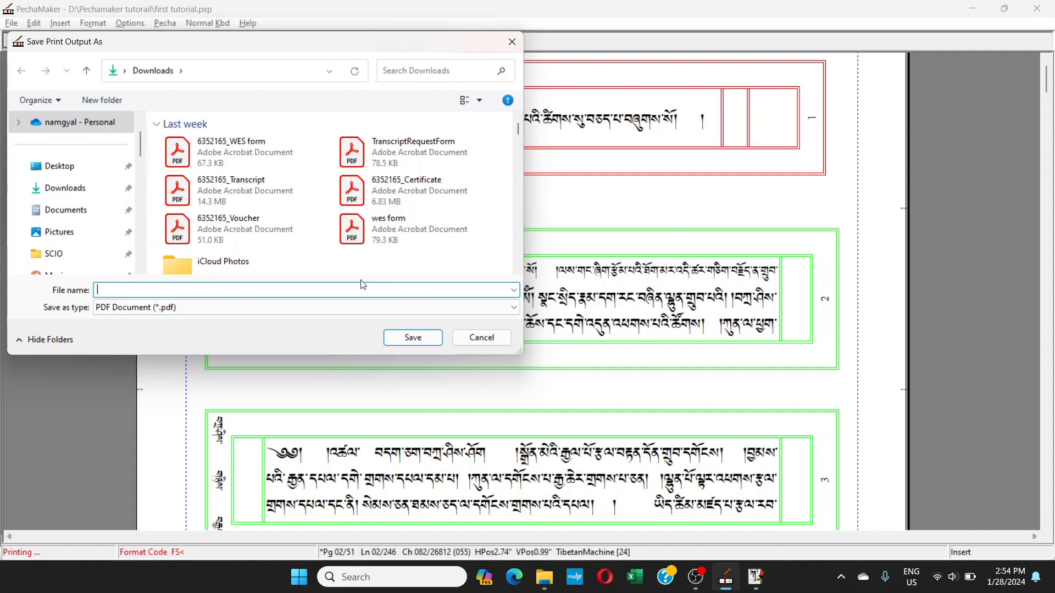
text(front pecha)
click(426, 338)
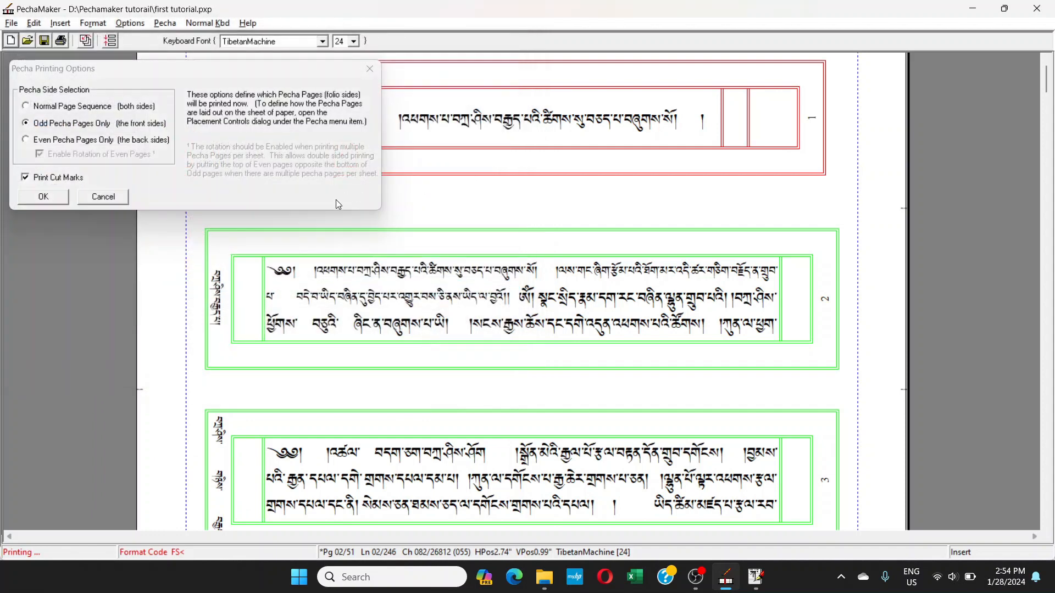
click(43, 196)
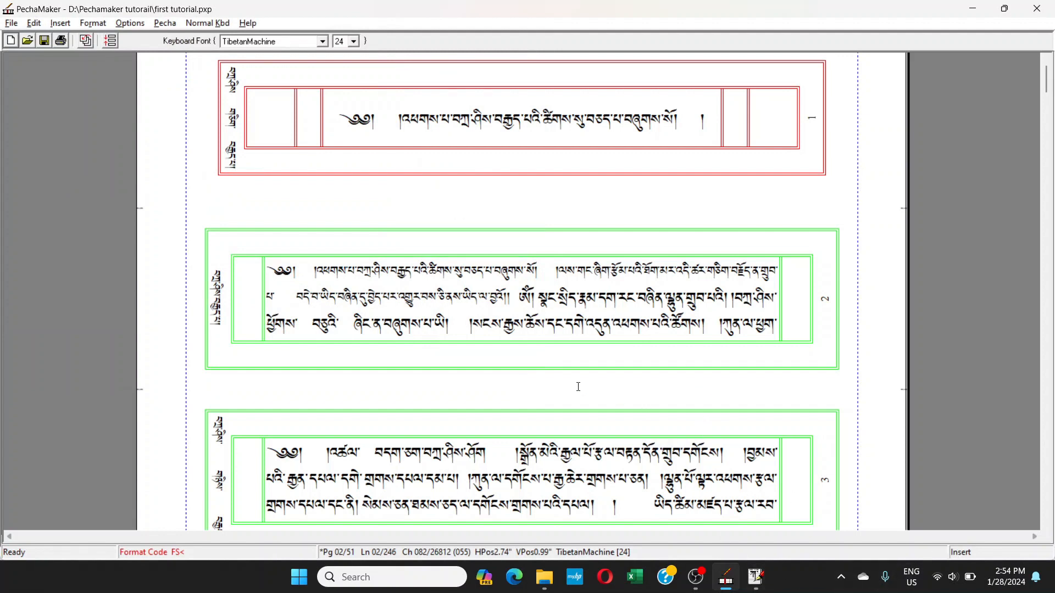
- Open the "front pecha" PDF from the recent files and zoom it out to 75% to show a whole page
key(super+e)
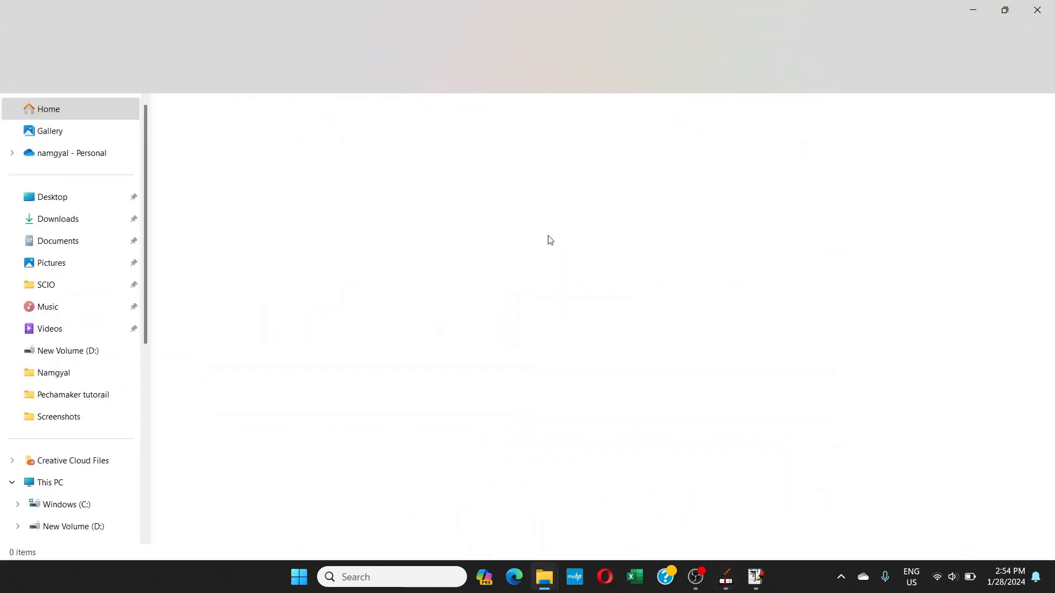
double_click(268, 224)
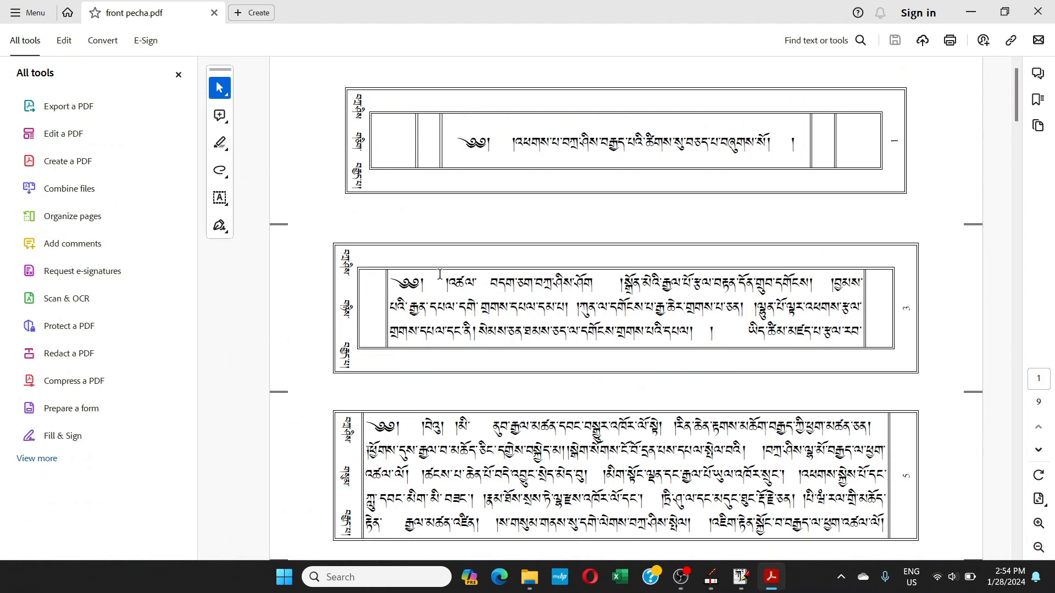
key(Page_Down)
key(Page_Up)
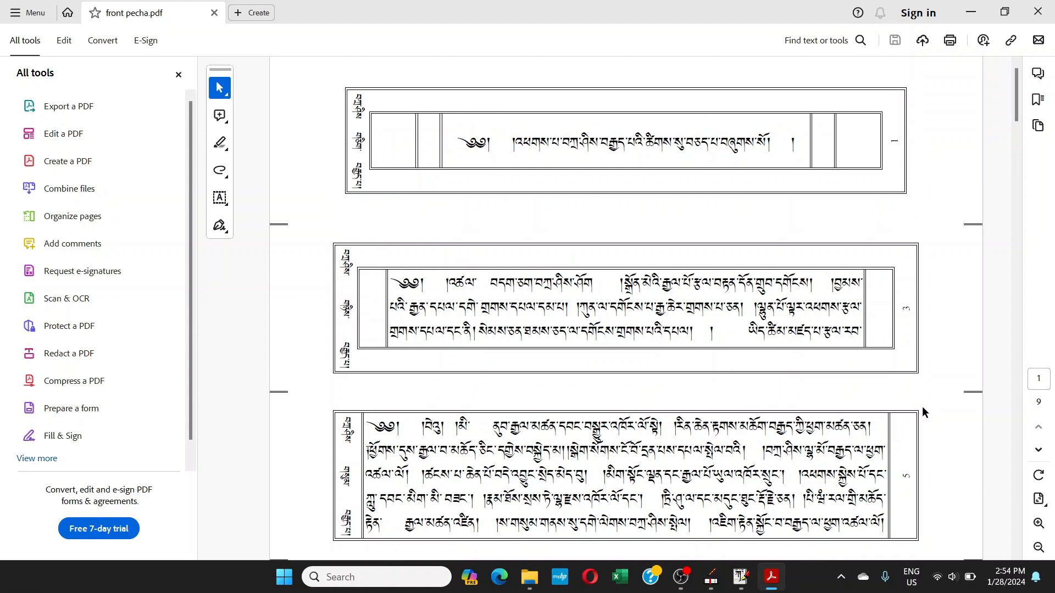
scroll(878, 385, up, 1)
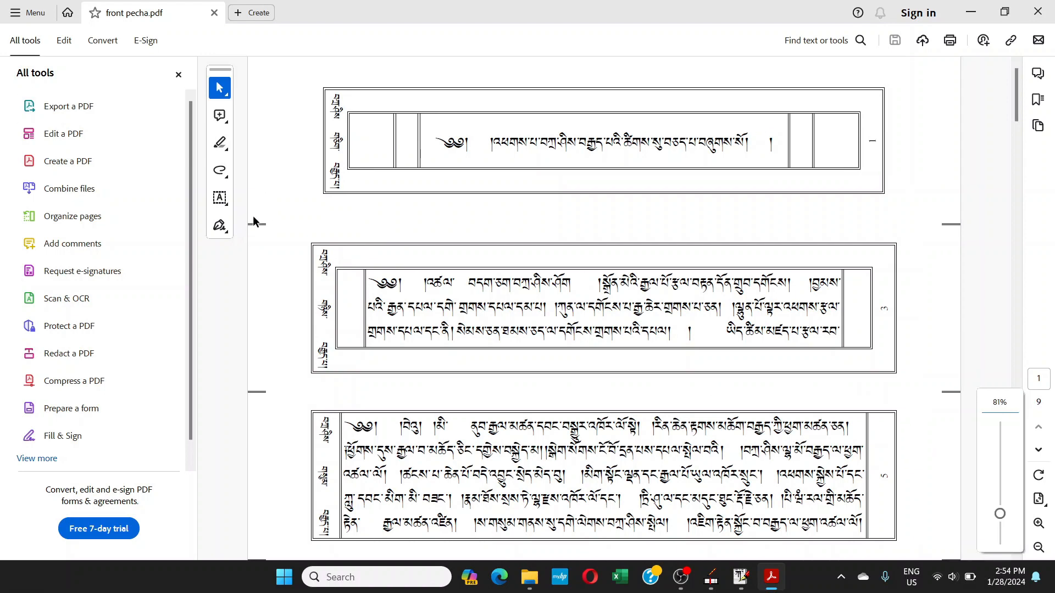
scroll(809, 181, down, 1)
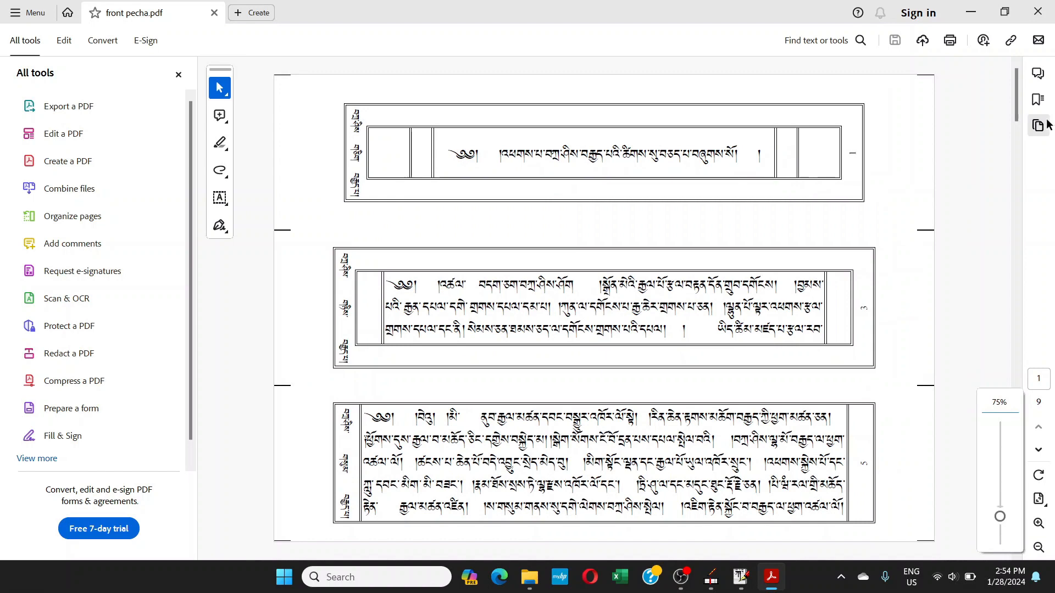
- Look through all pages of the PDF to check the odd-page sequence, layout and cut marks
scroll(974, 194, down, 2)
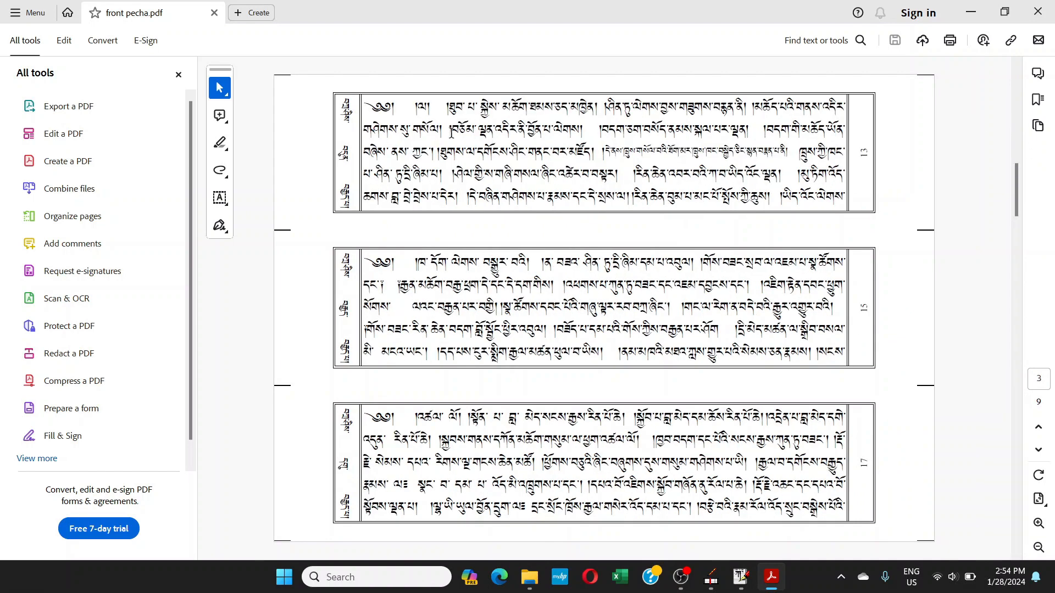
scroll(439, 233, up, 2)
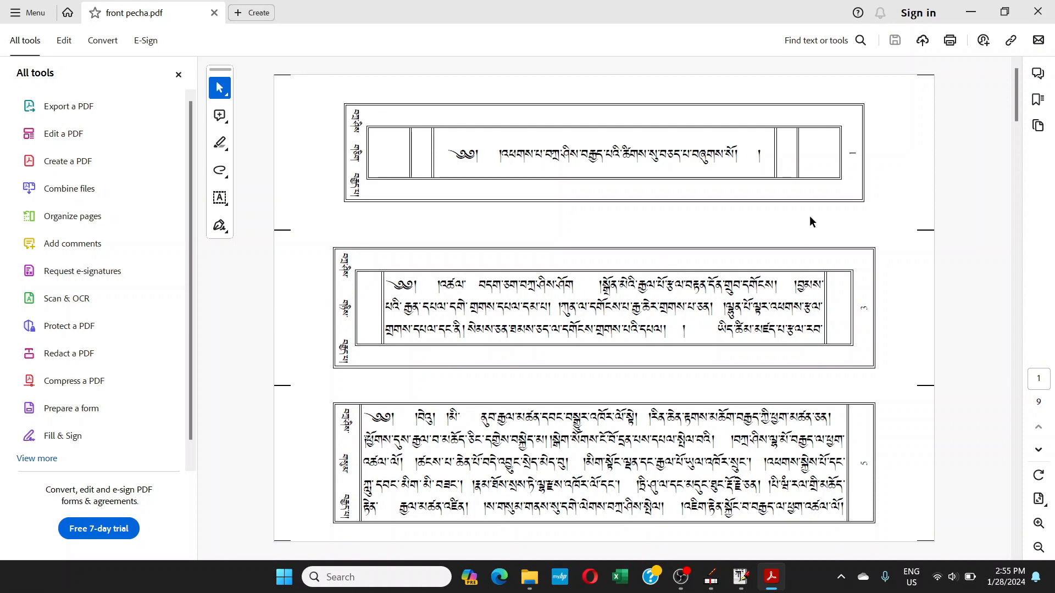
scroll(809, 222, down, 3)
scroll(806, 221, up, 3)
scroll(884, 447, down, 3)
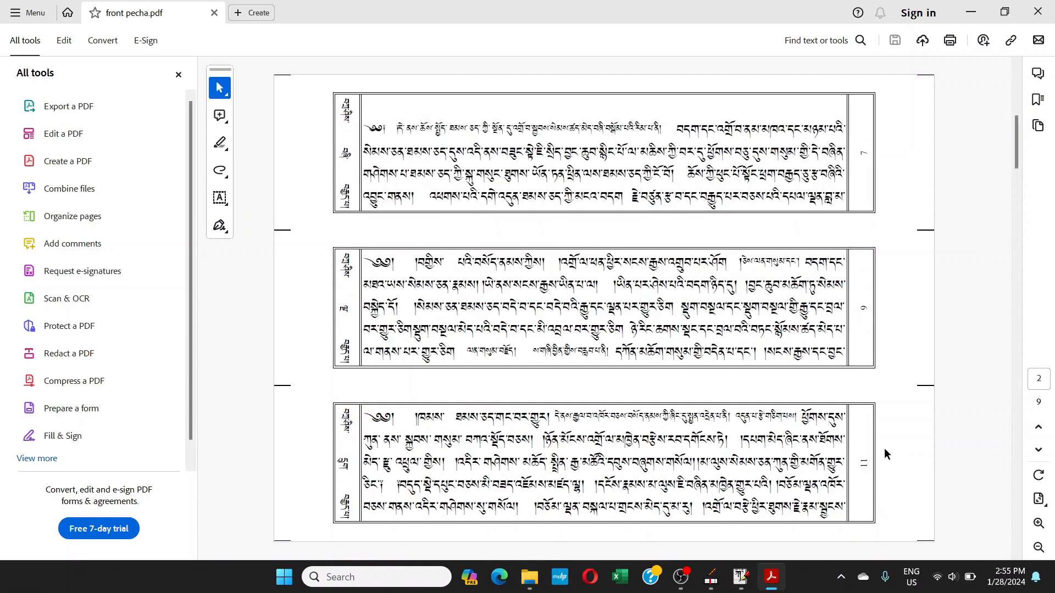
scroll(880, 437, down, 10)
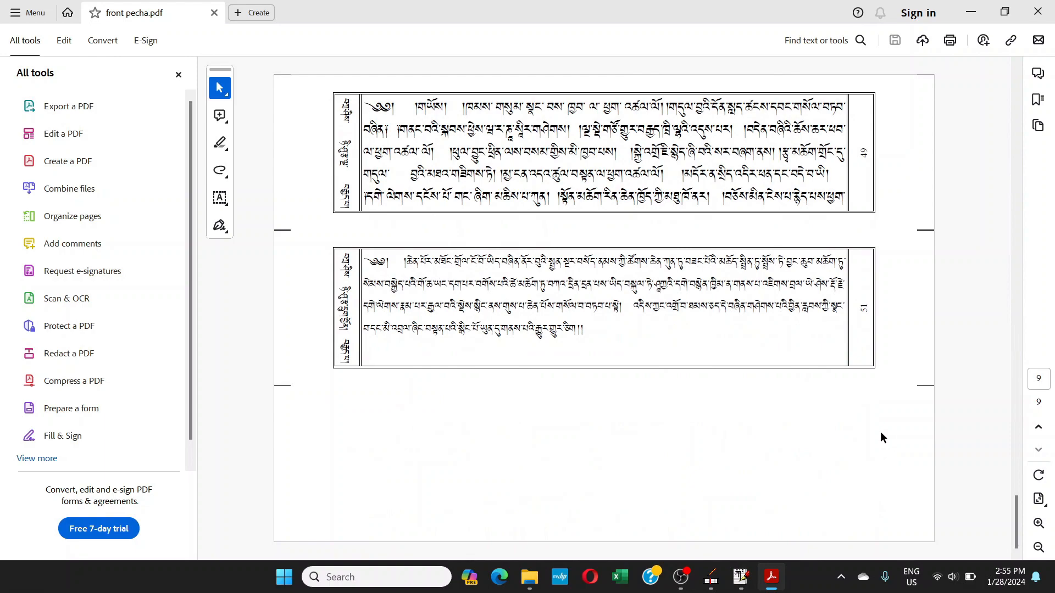
scroll(881, 436, up, 15)
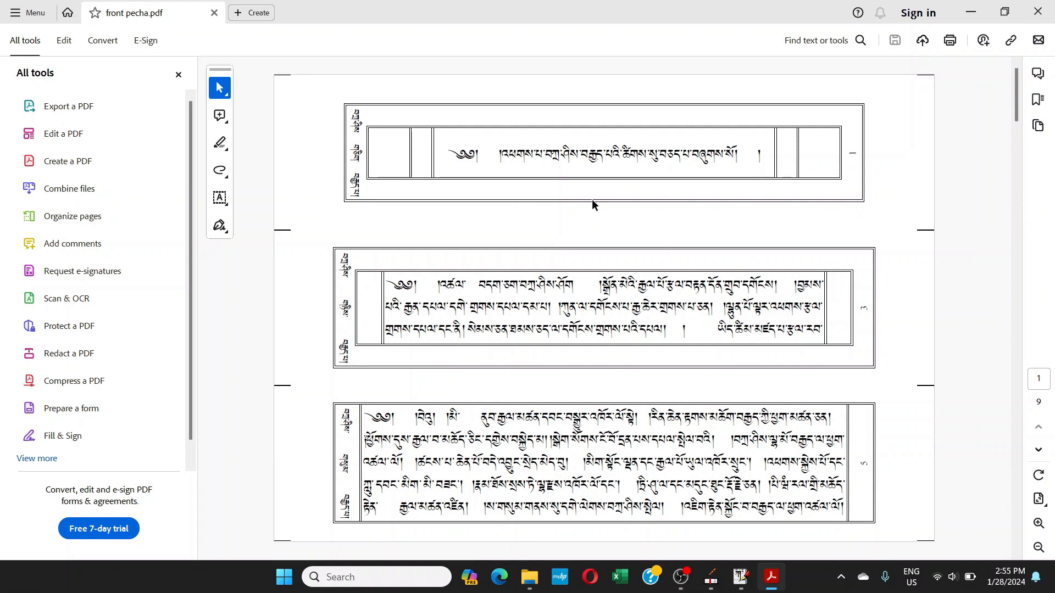
scroll(588, 233, down, 1)
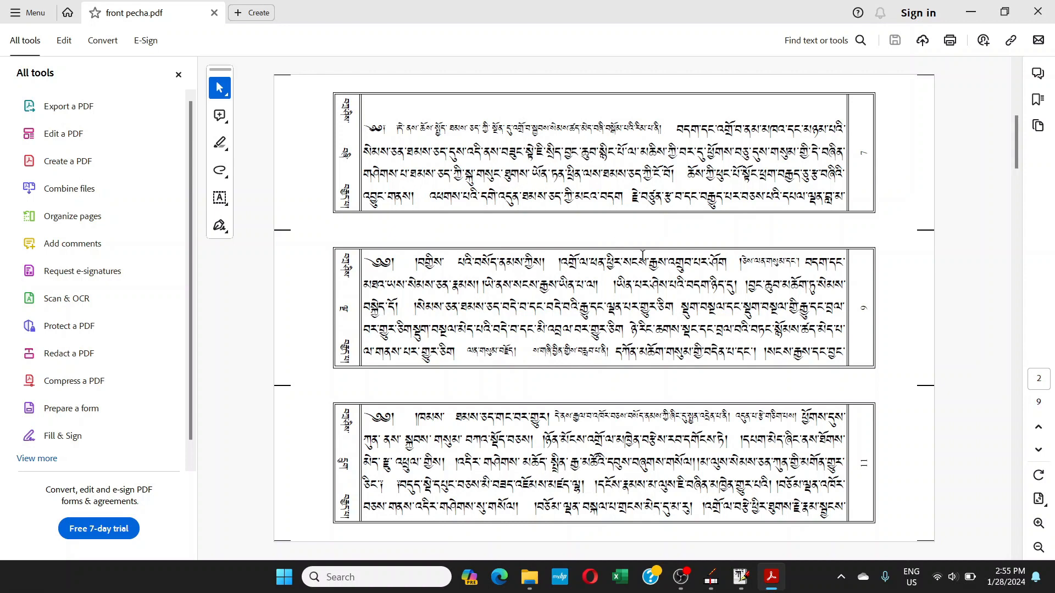
- Switch to the pecha document in PechaMaker and delete the hard return that makes the blank line at the start of page 7
key(alt+Tab)
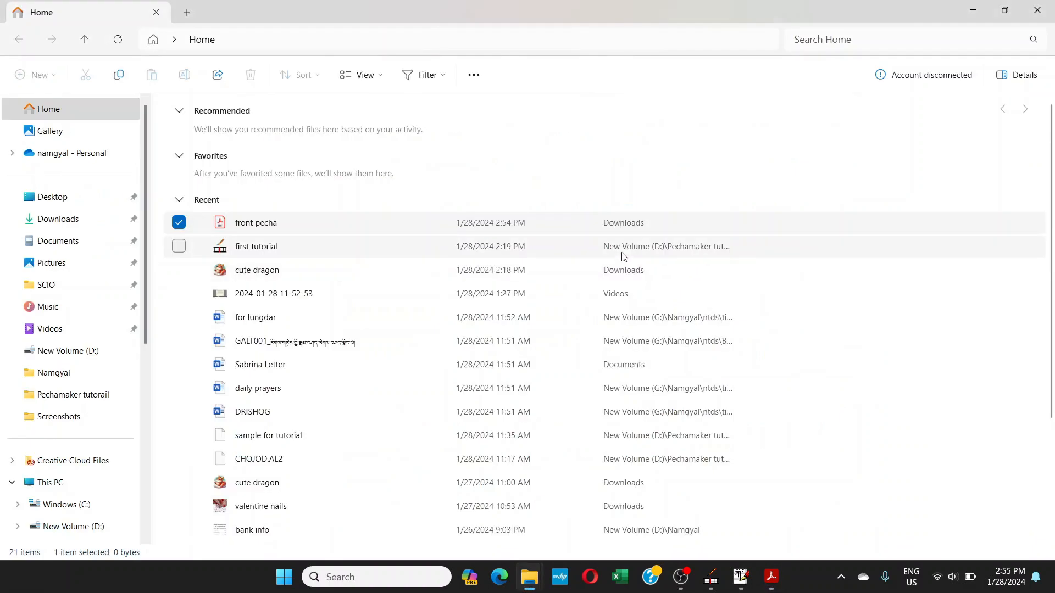
key(alt+Tab)
key(alt+Tab)
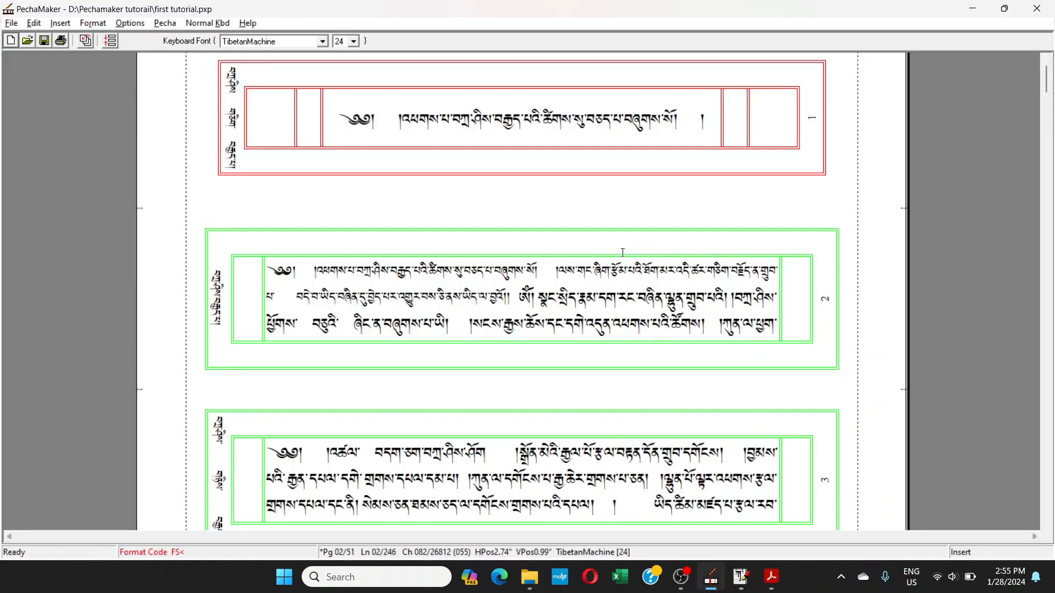
scroll(622, 252, down, 10)
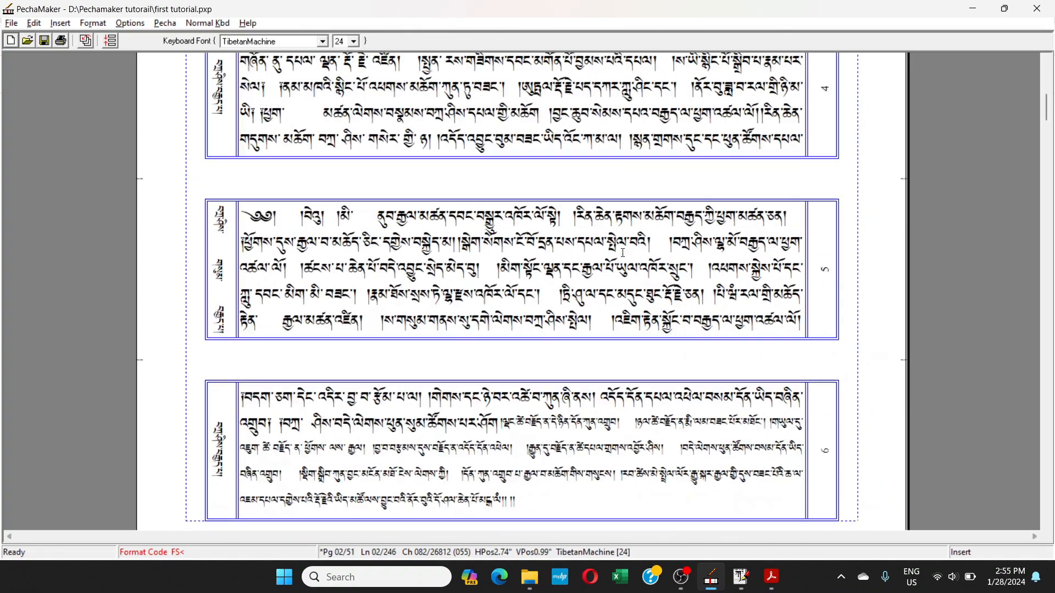
scroll(622, 252, down, 10)
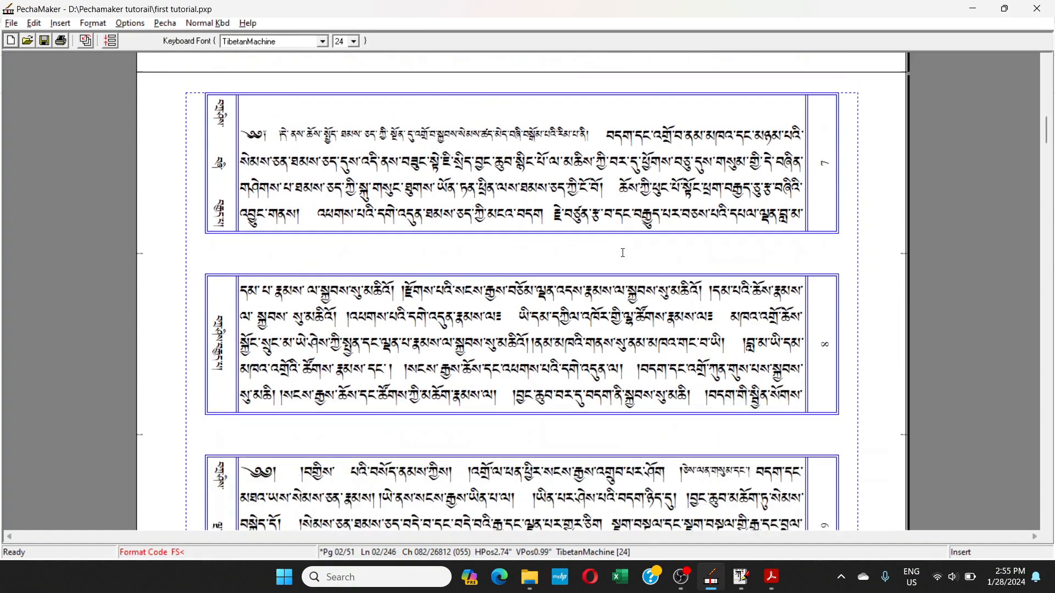
scroll(540, 265, up, 4)
click(492, 343)
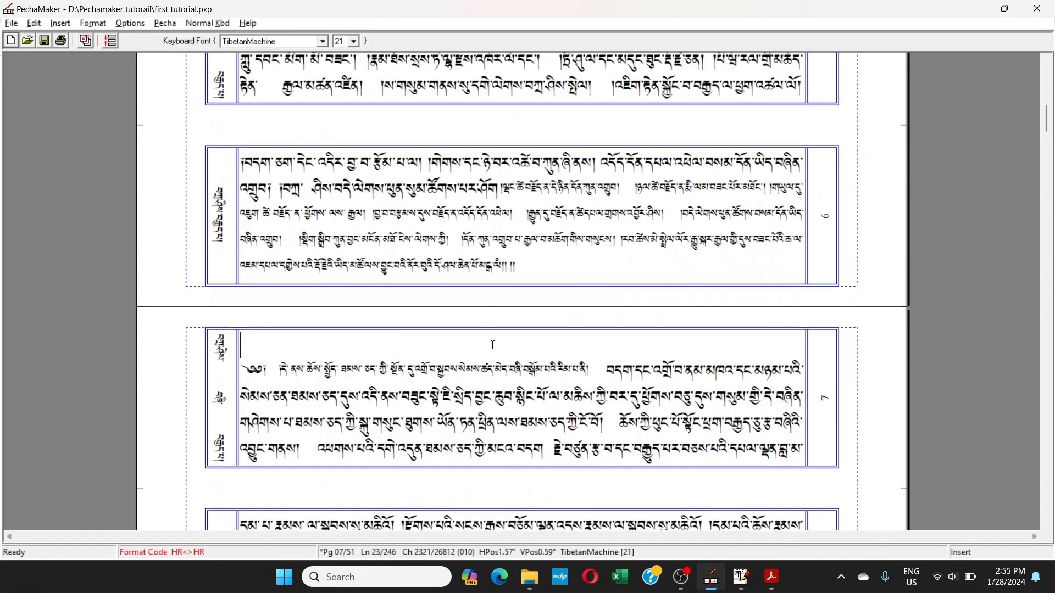
key(Delete)
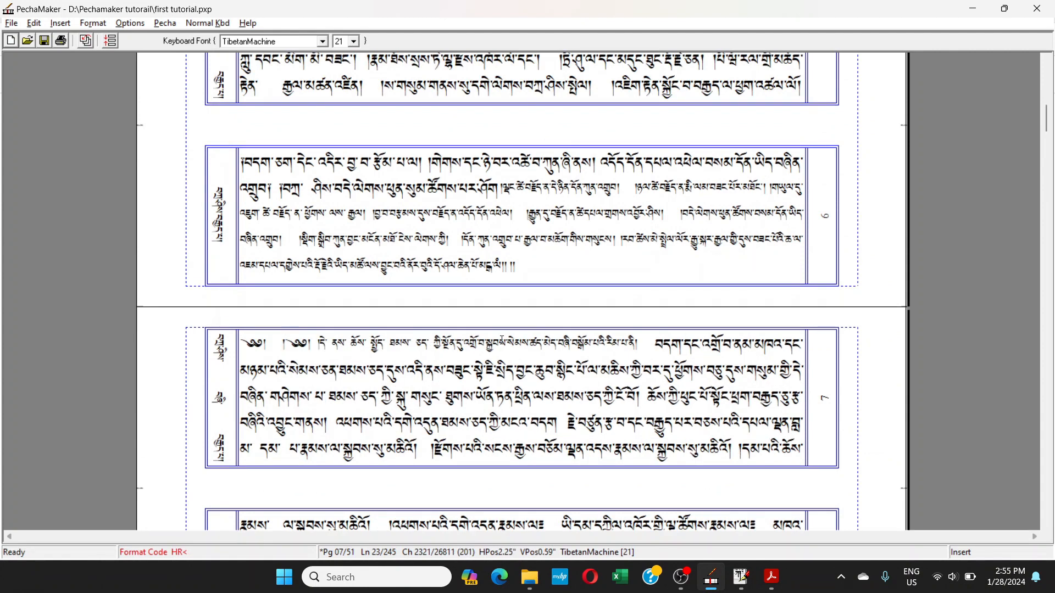
- Return to the "front pecha" PDF and examine the remaining sheets through the last one for layout flaws
key(alt+Tab)
key(alt+Tab)
key(alt+Tab)
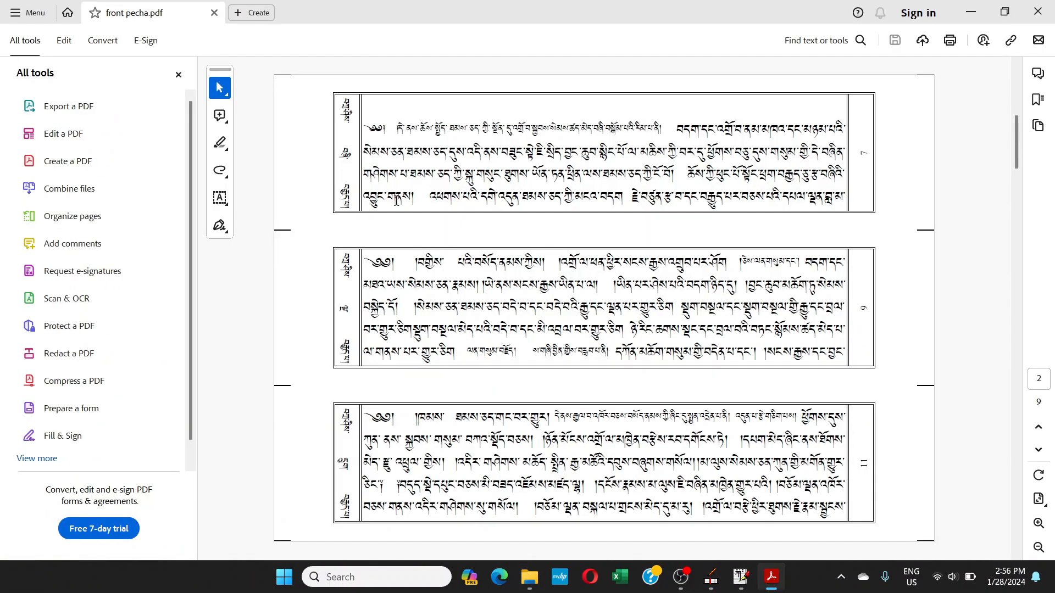
scroll(680, 295, down, 3)
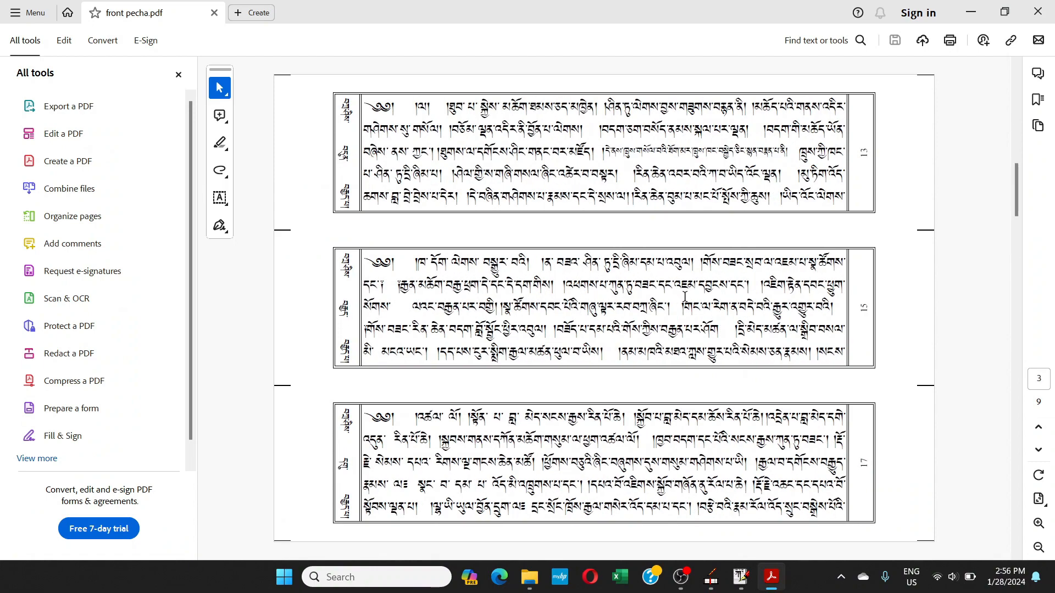
scroll(685, 297, down, 6)
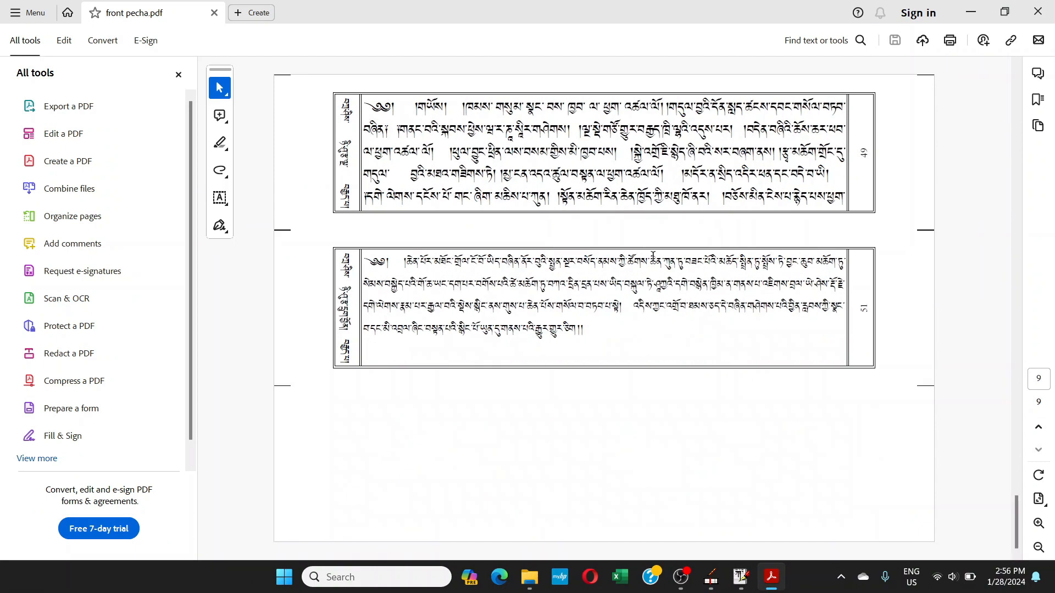
scroll(572, 266, up, 3)
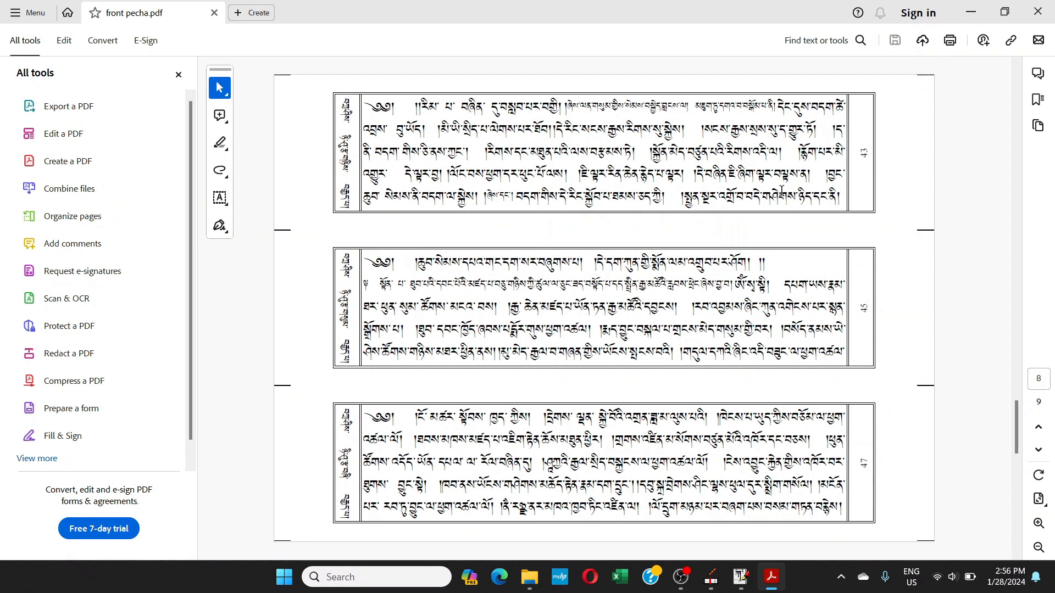
scroll(781, 191, up, 3)
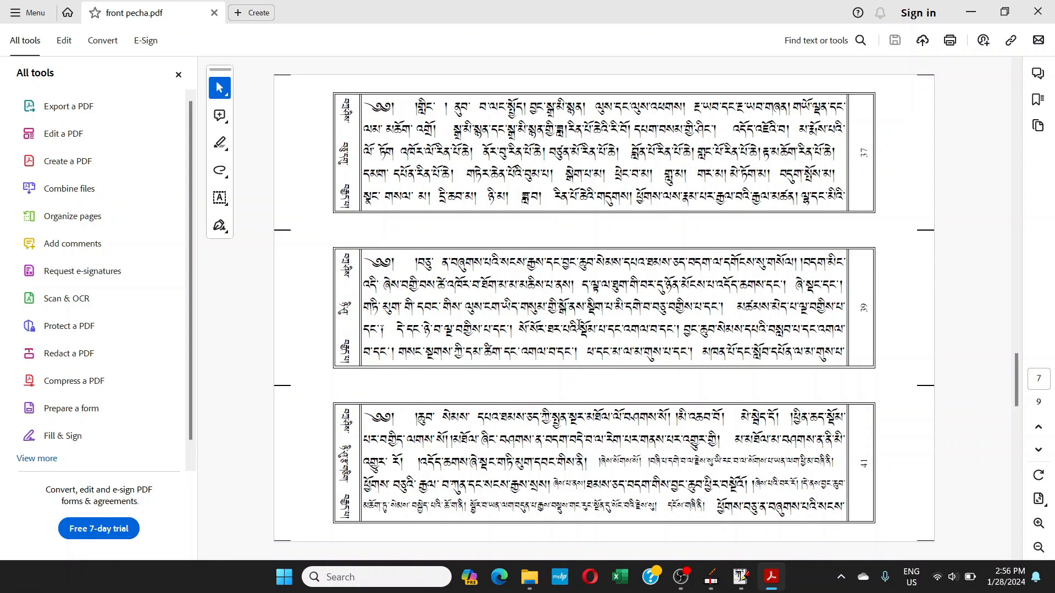
scroll(579, 324, down, 10)
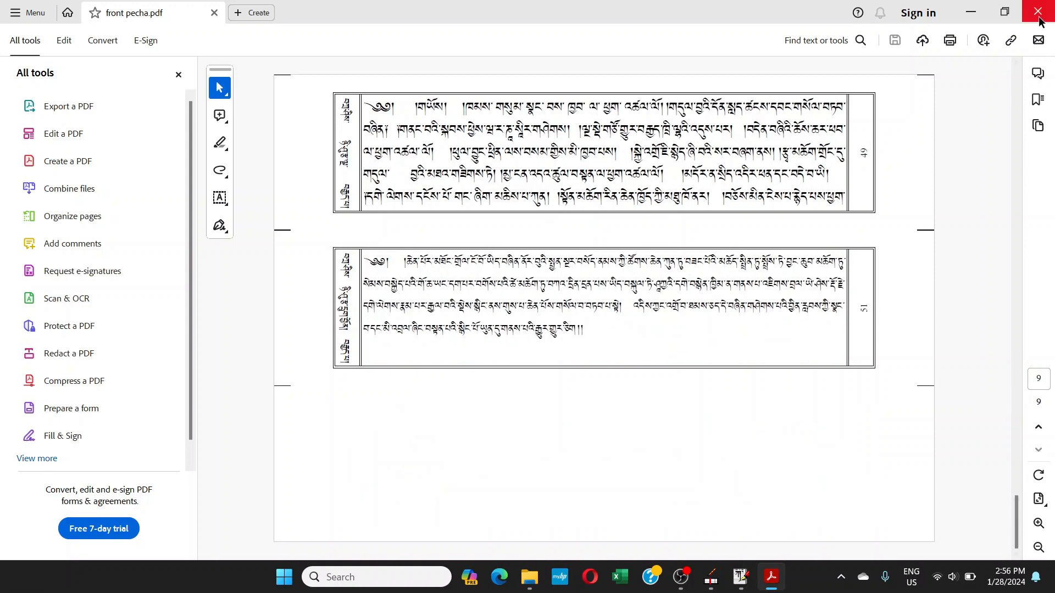
- Switch back to PechaMaker and place the cursor at the start of the title on pecha page 1
key(alt+Tab)
key(alt+Tab)
scroll(670, 180, up, 15)
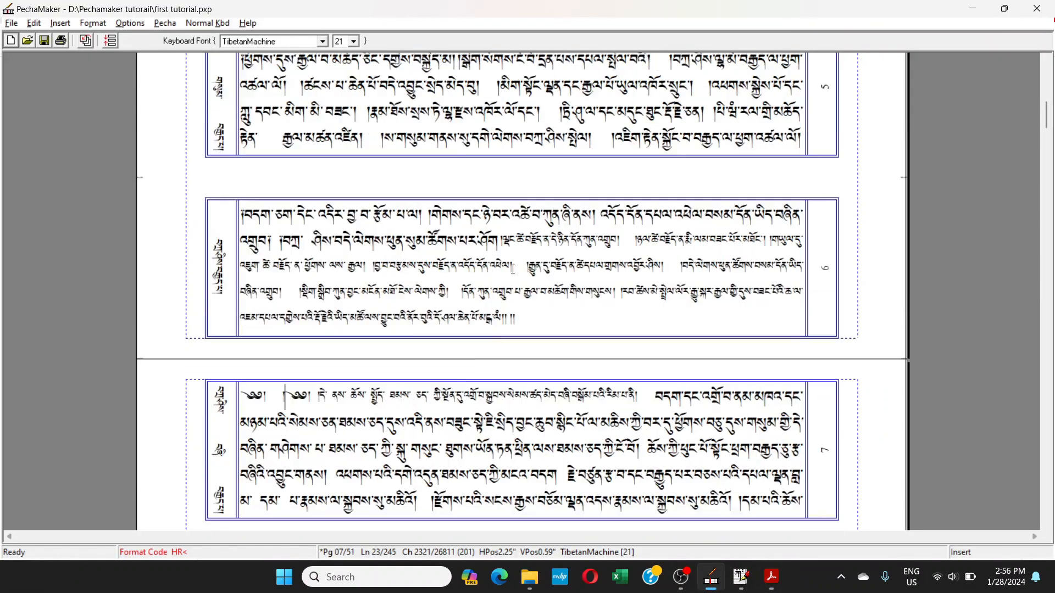
scroll(513, 268, down, 3)
scroll(506, 270, up, 3)
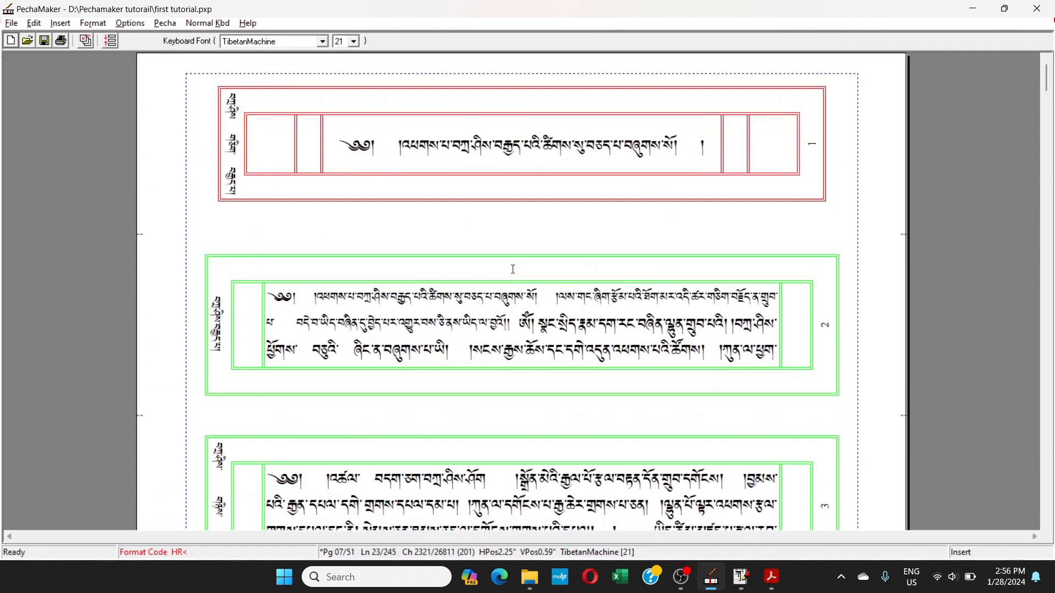
click(91, 23)
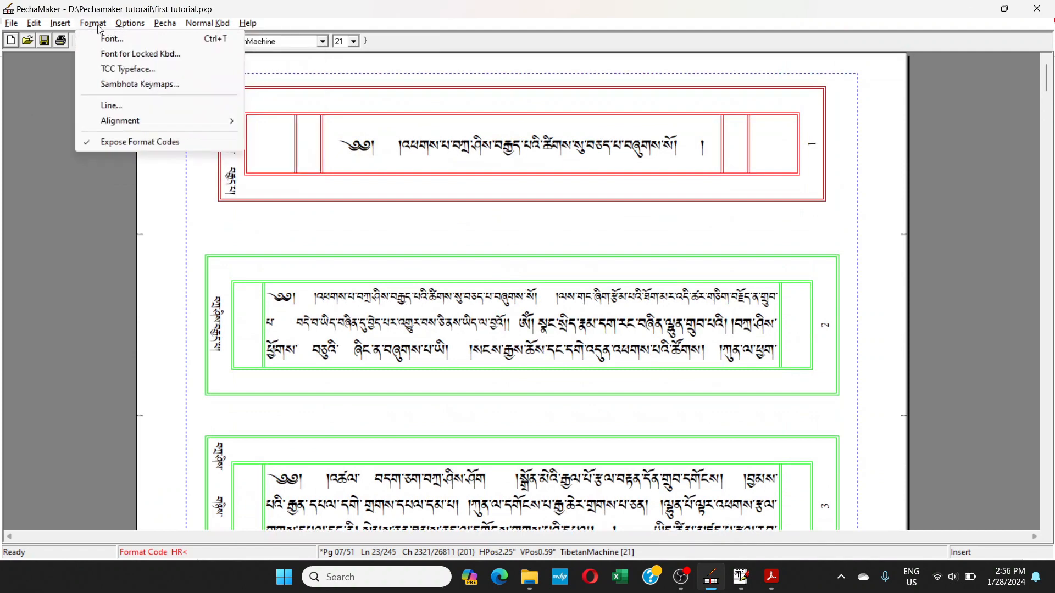
click(93, 25)
click(94, 27)
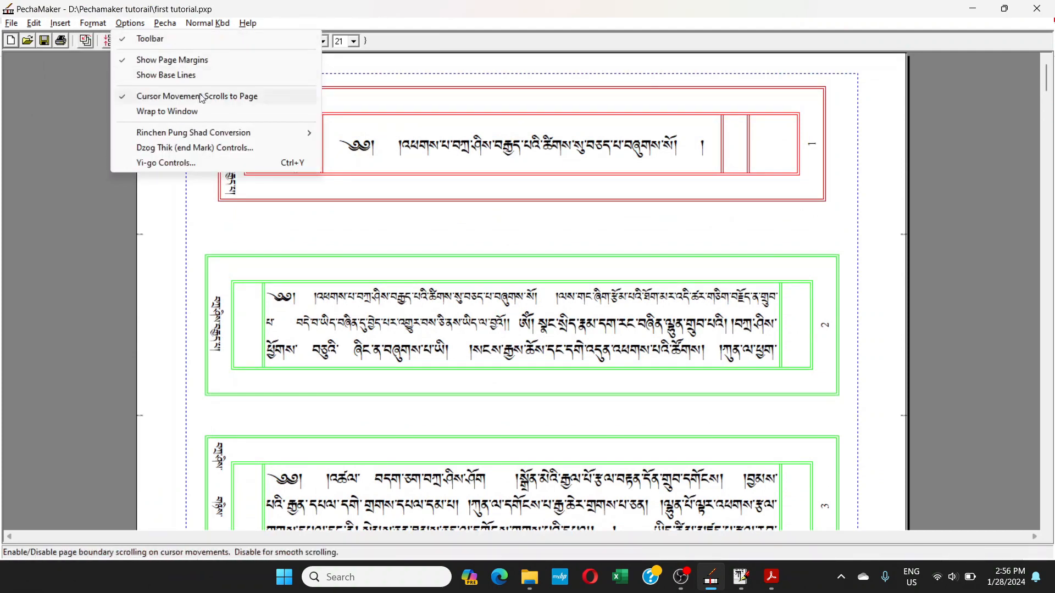
click(372, 144)
key(Left)
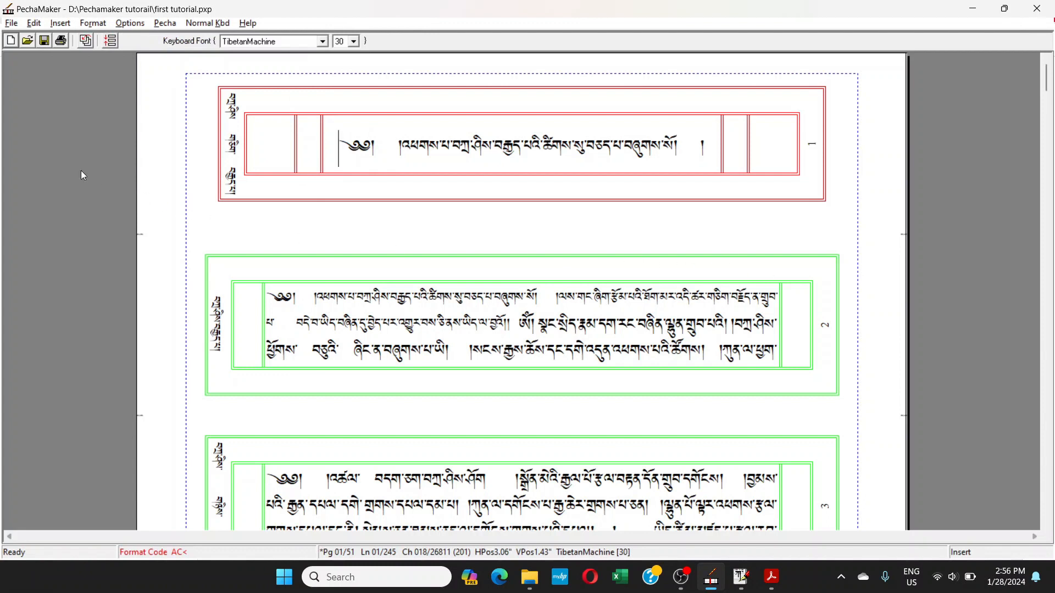
- Try A3 as the paper size in the page and printer setup, then cancel the setup
click(11, 23)
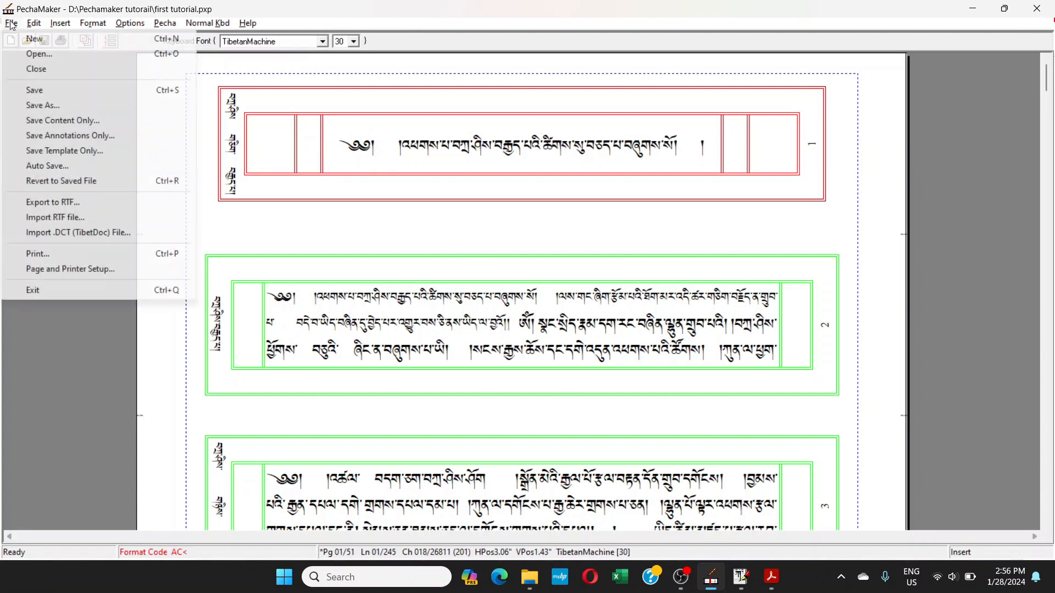
click(50, 269)
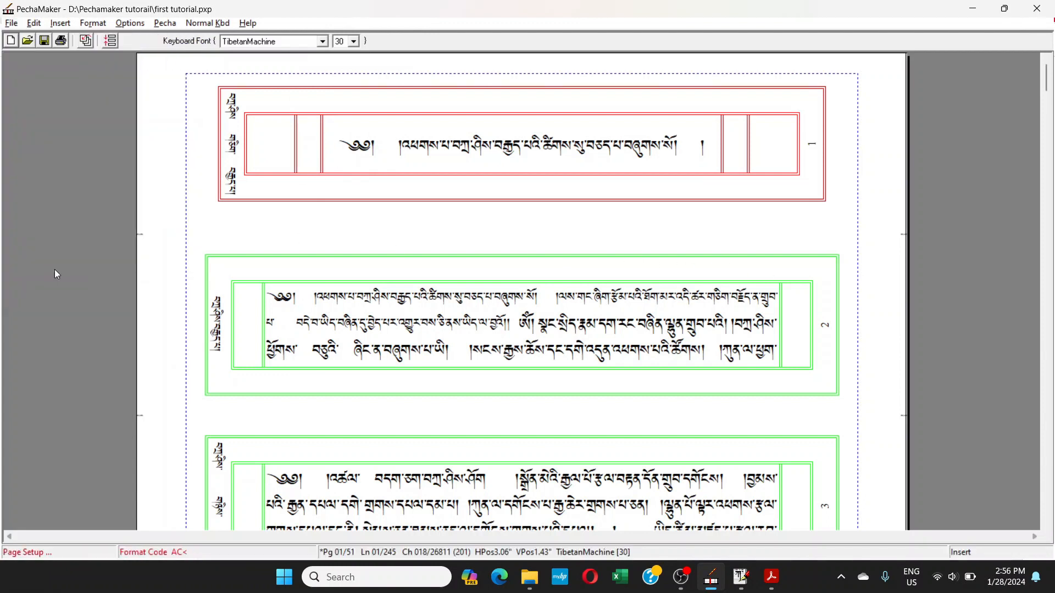
click(248, 221)
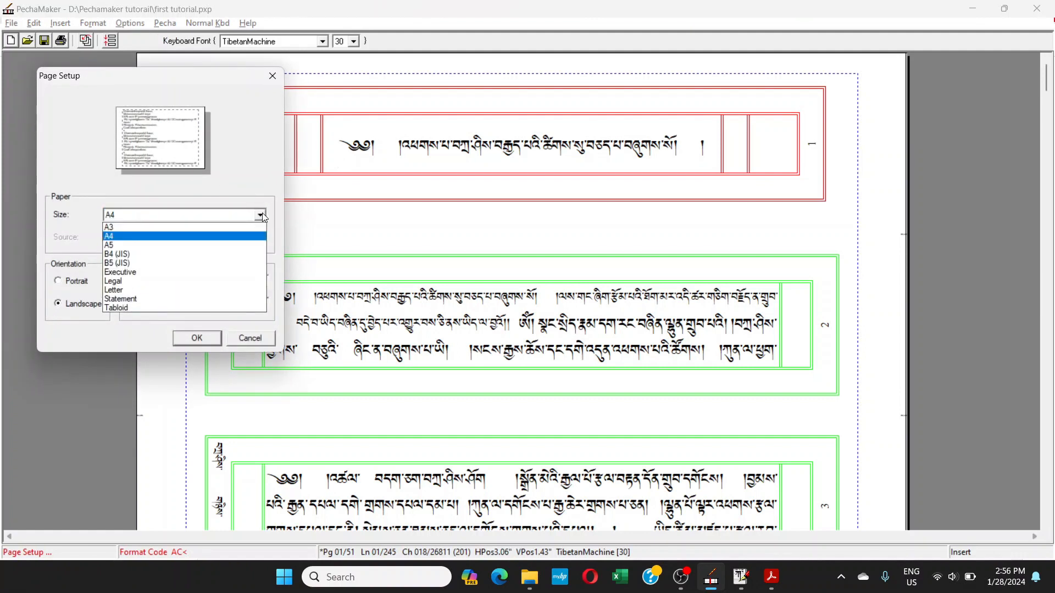
click(143, 228)
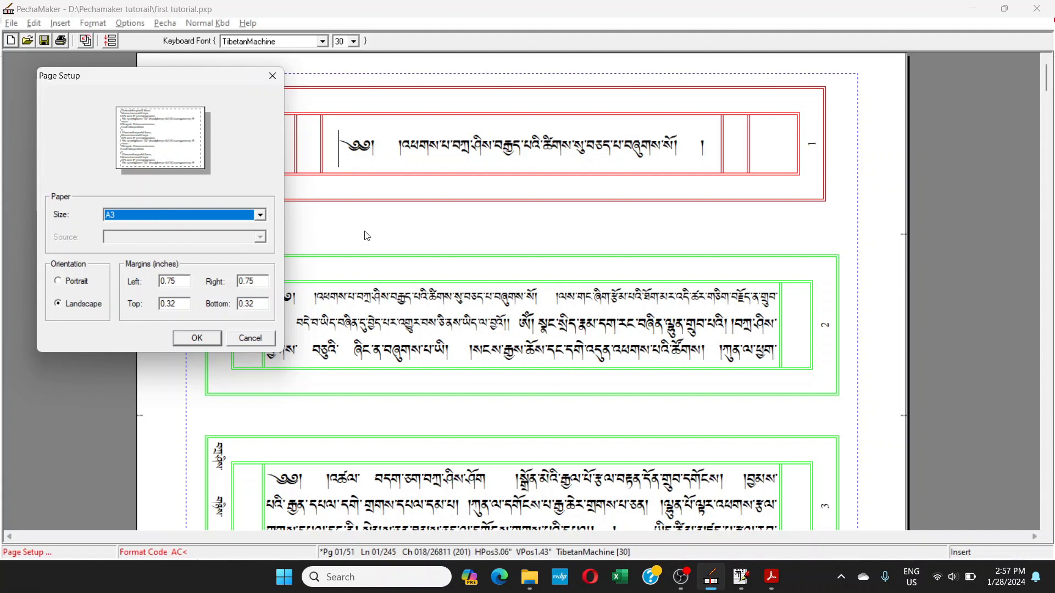
click(251, 340)
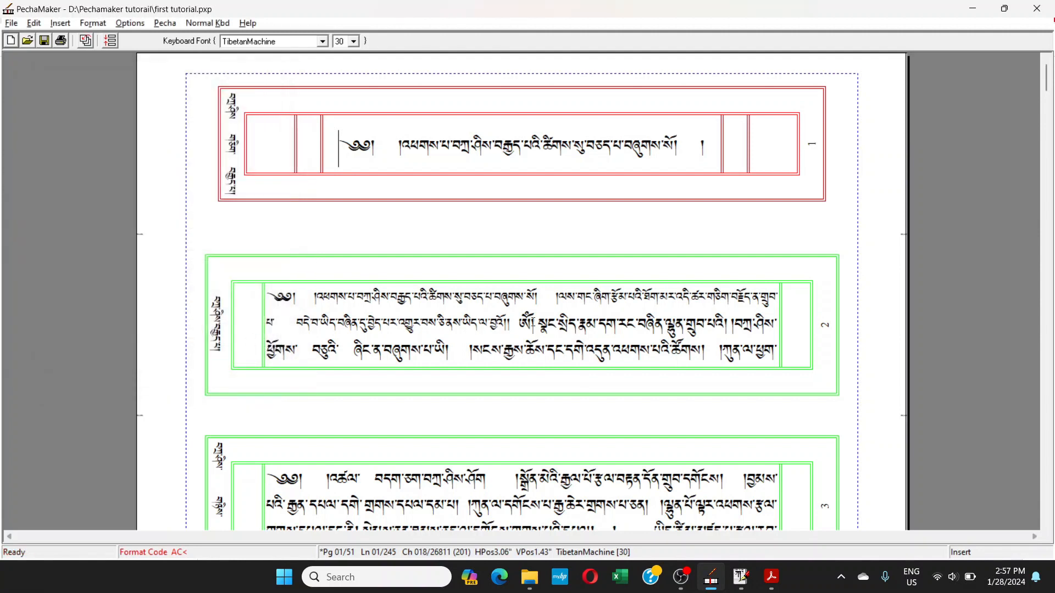
- Delete the stacked letter རྣ in the second line of pecha page 2, try སྣ in its place, and retype རྣ
click(564, 311)
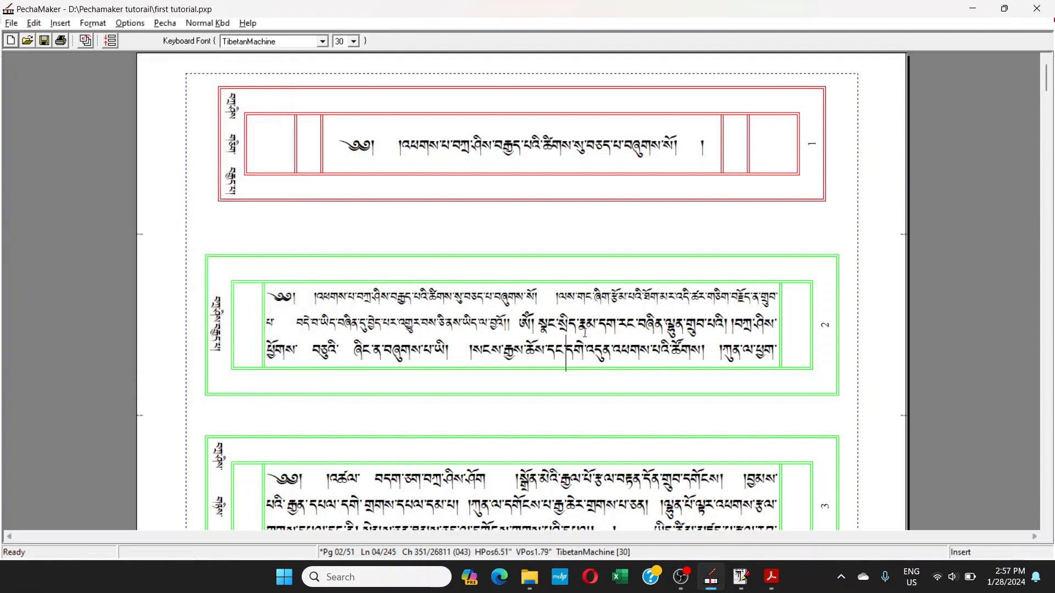
key(BackSpace)
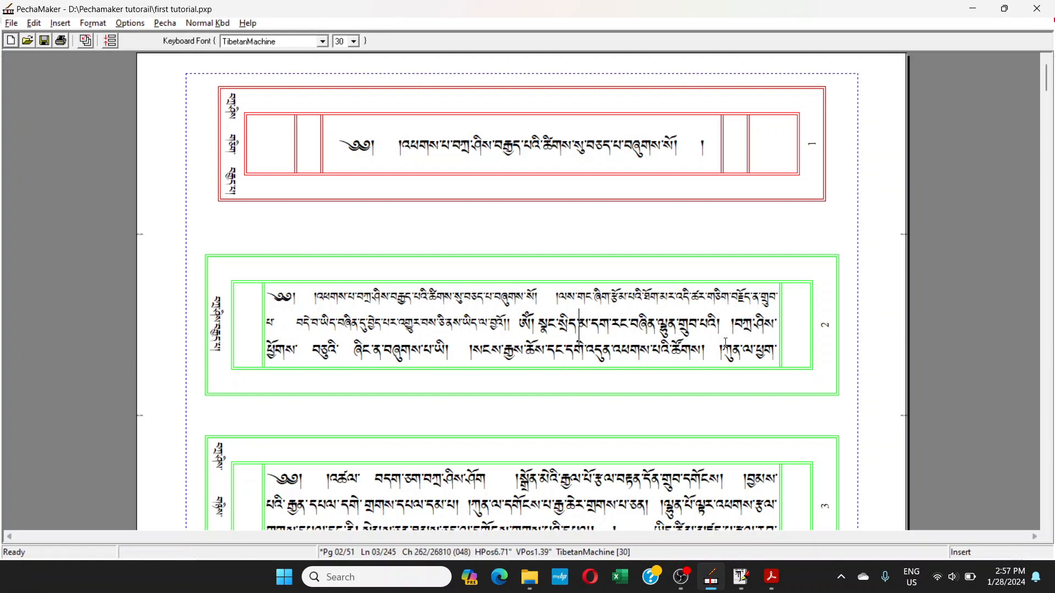
text(སྣ)
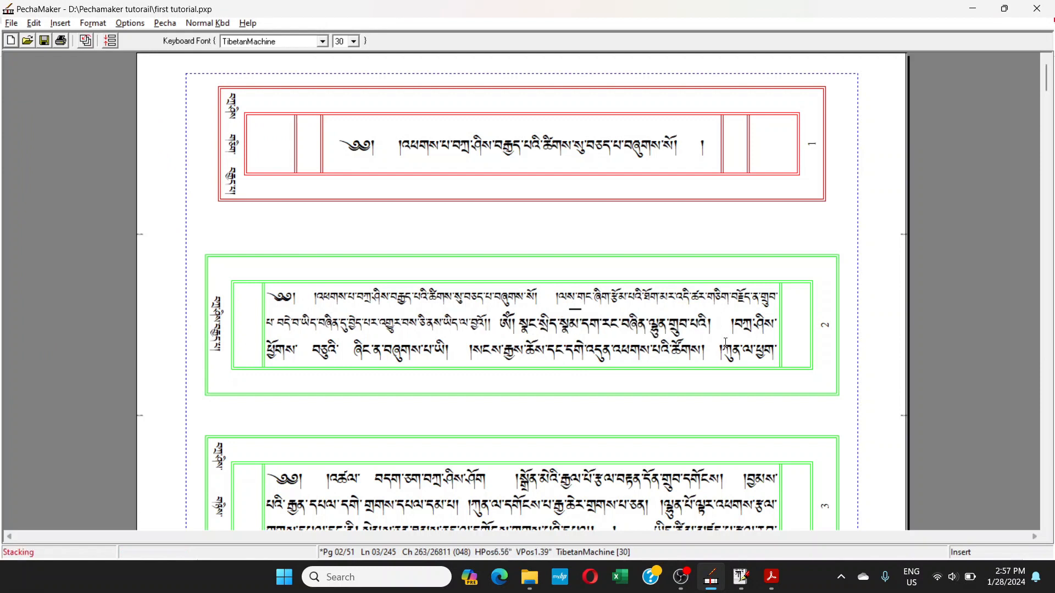
key(BackSpace)
text(རྣམ)
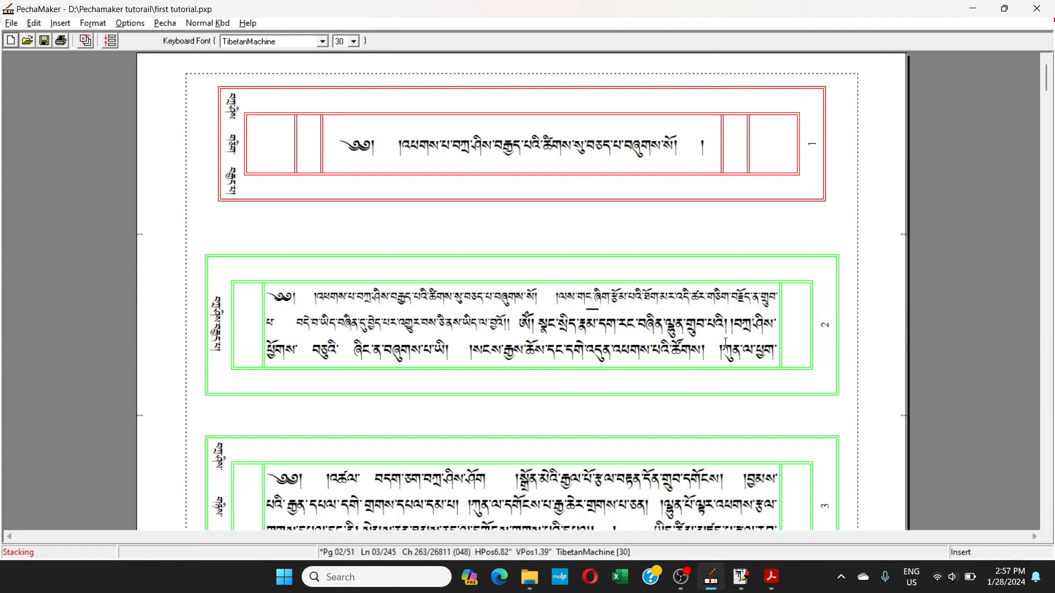
key(BackSpace)
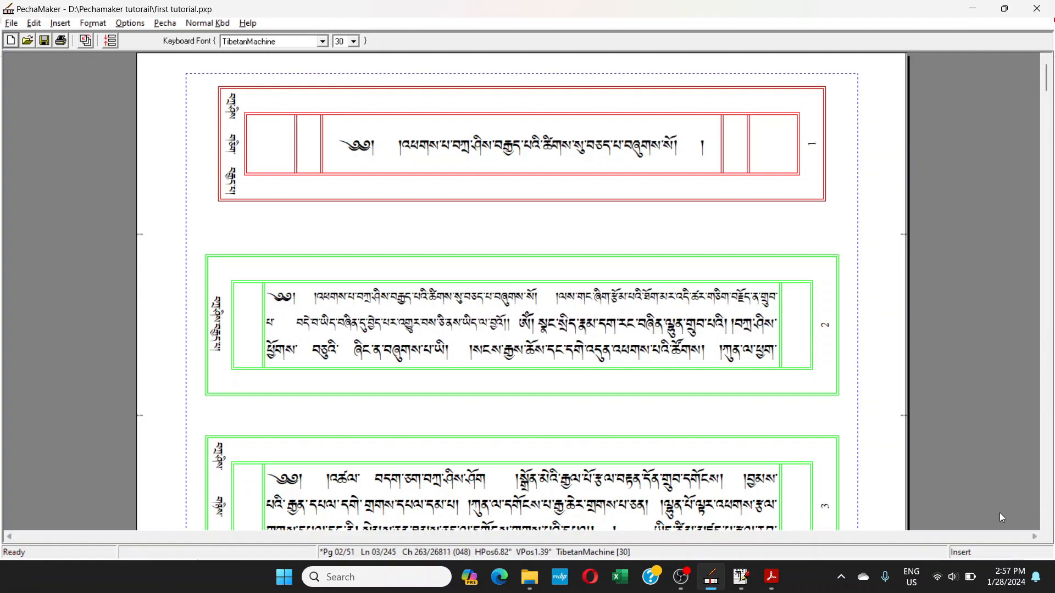
click(655, 332)
scroll(657, 332, down, 10)
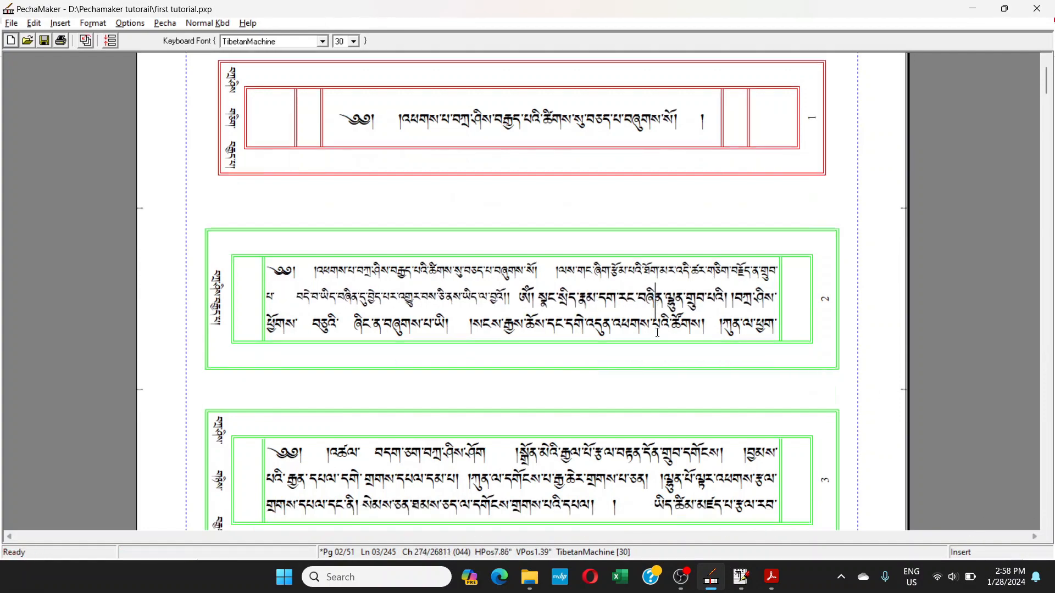
scroll(604, 318, up, 5)
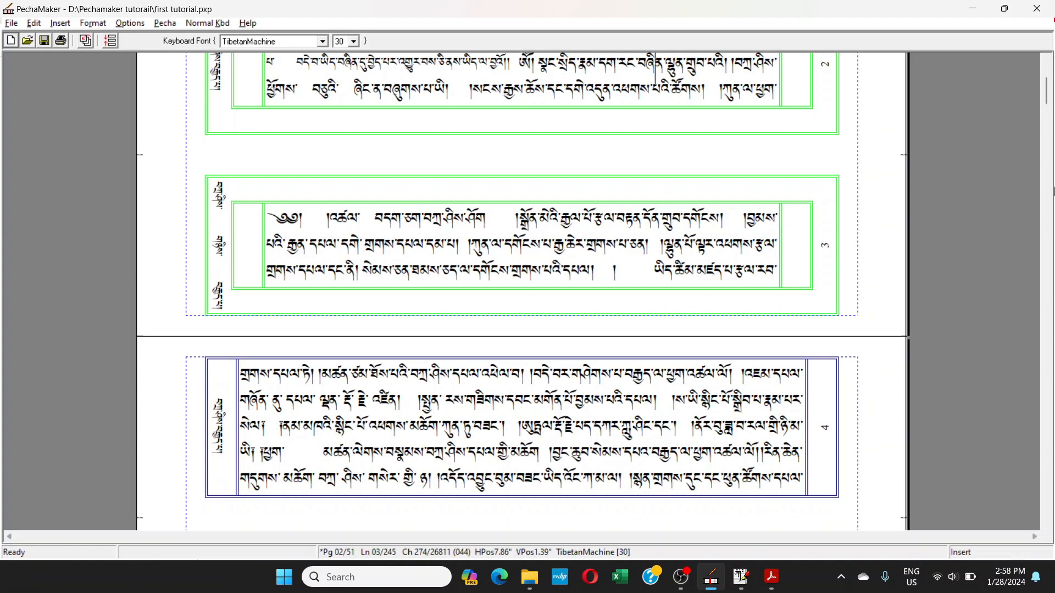
drag(1046, 94, 934, 483)
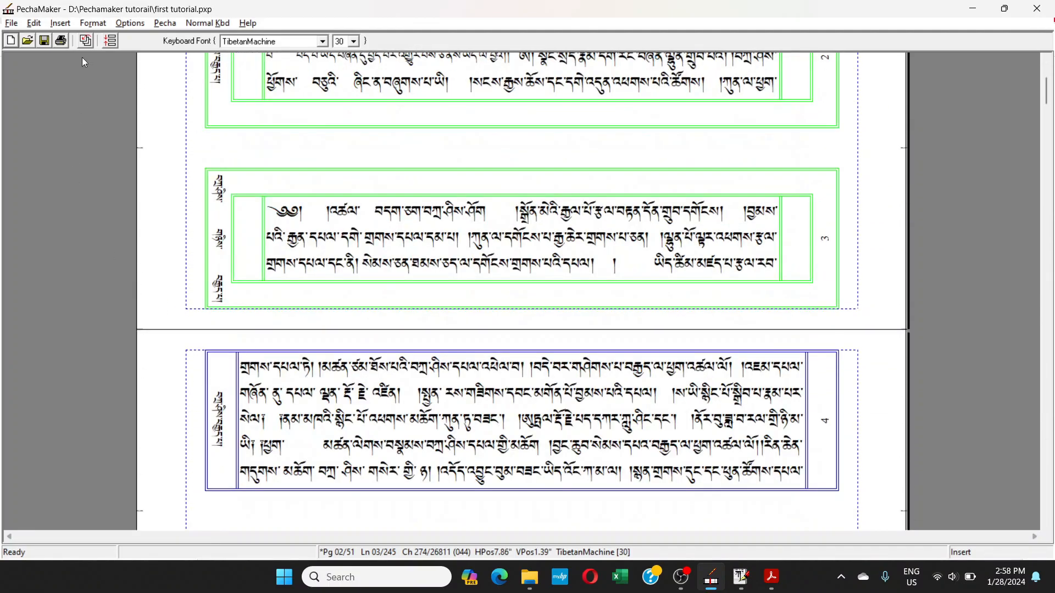
click(62, 24)
mouse_move(43, 31)
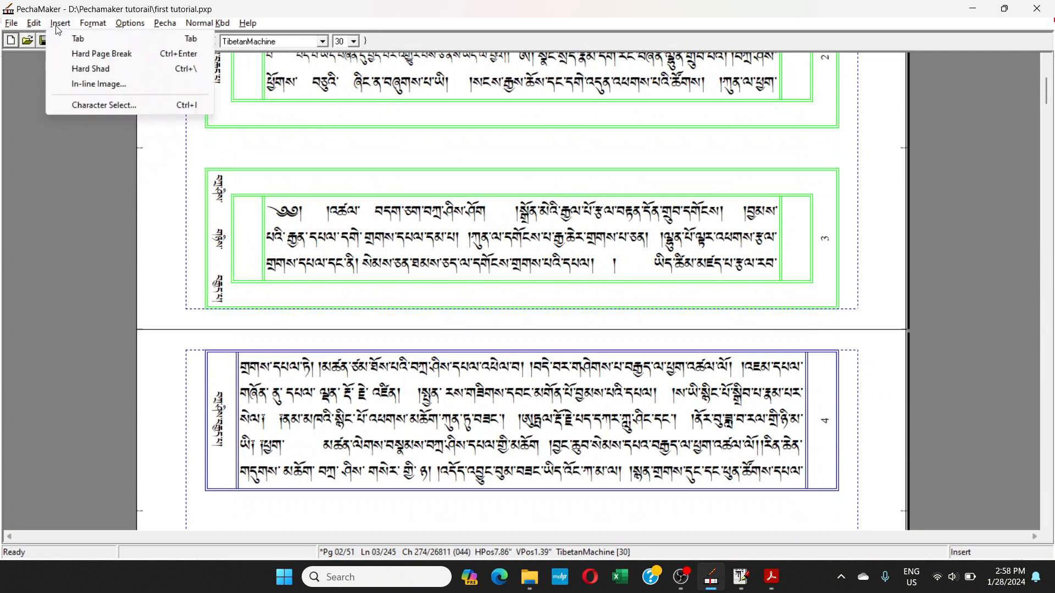
click(25, 25)
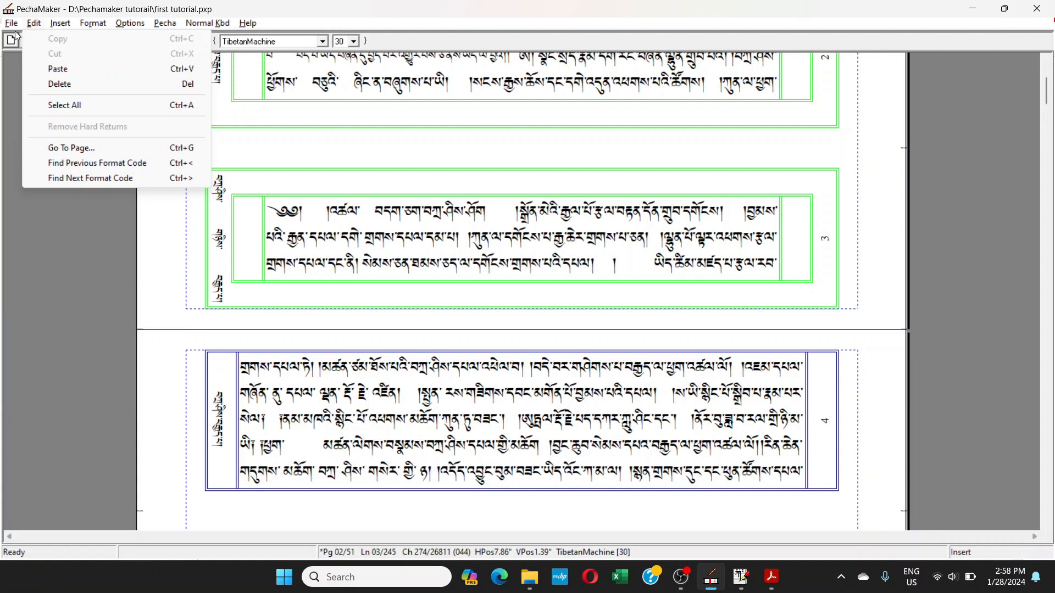
click(13, 25)
click(14, 27)
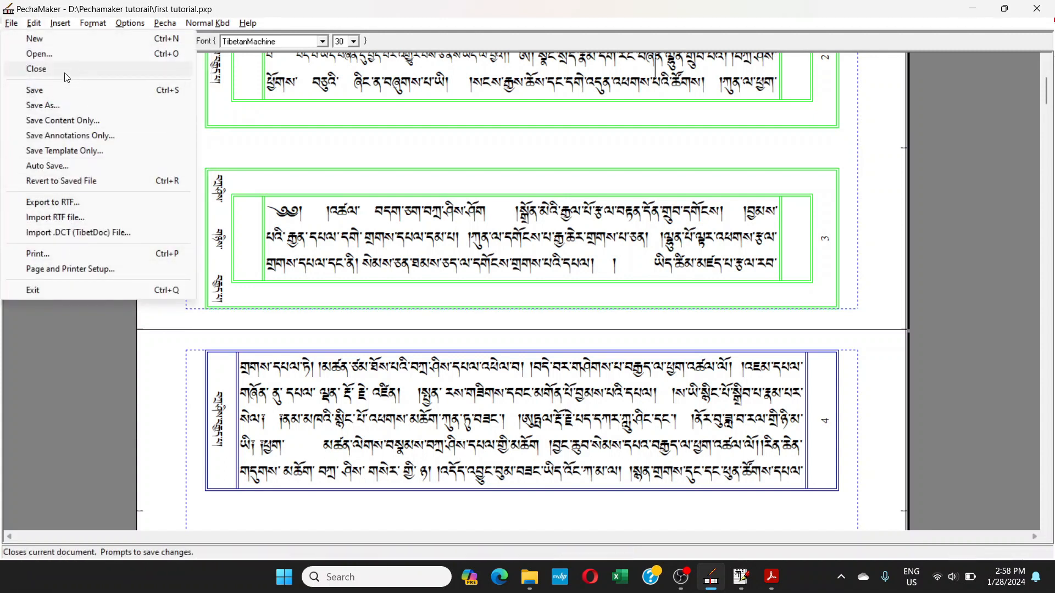
click(60, 24)
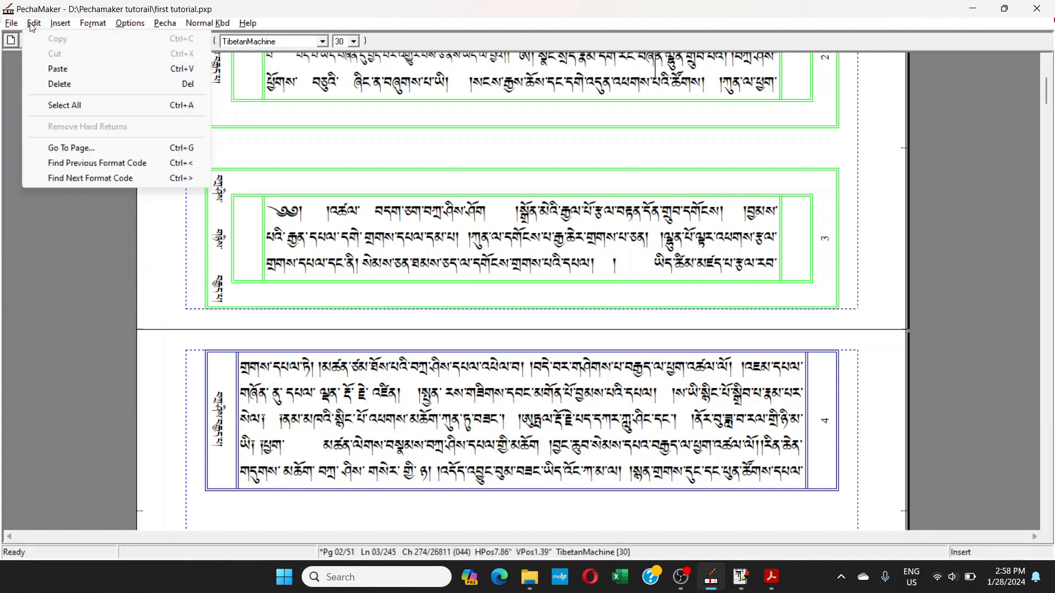
mouse_move(14, 28)
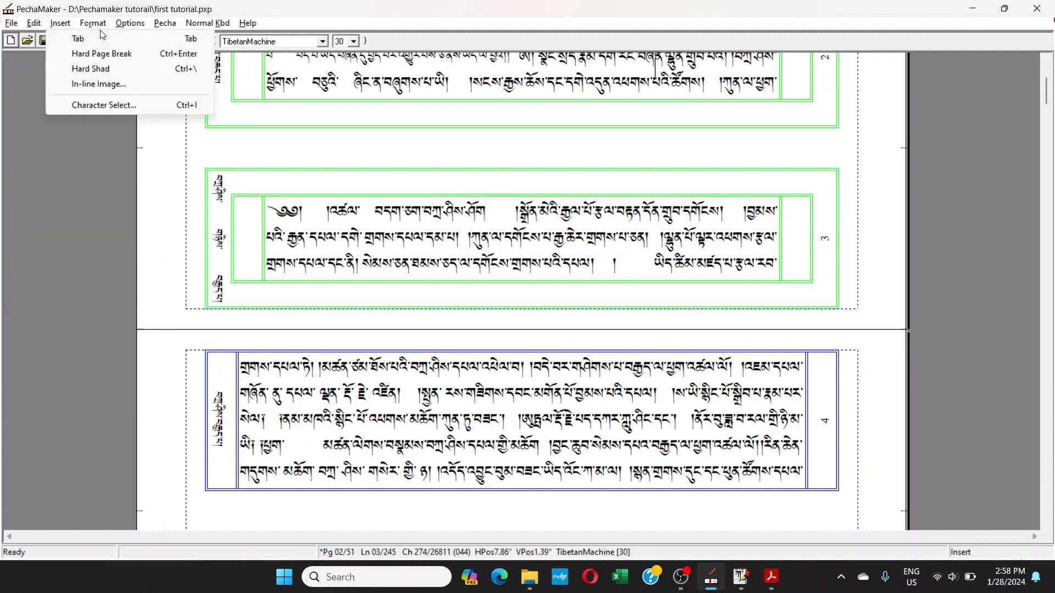
mouse_move(65, 28)
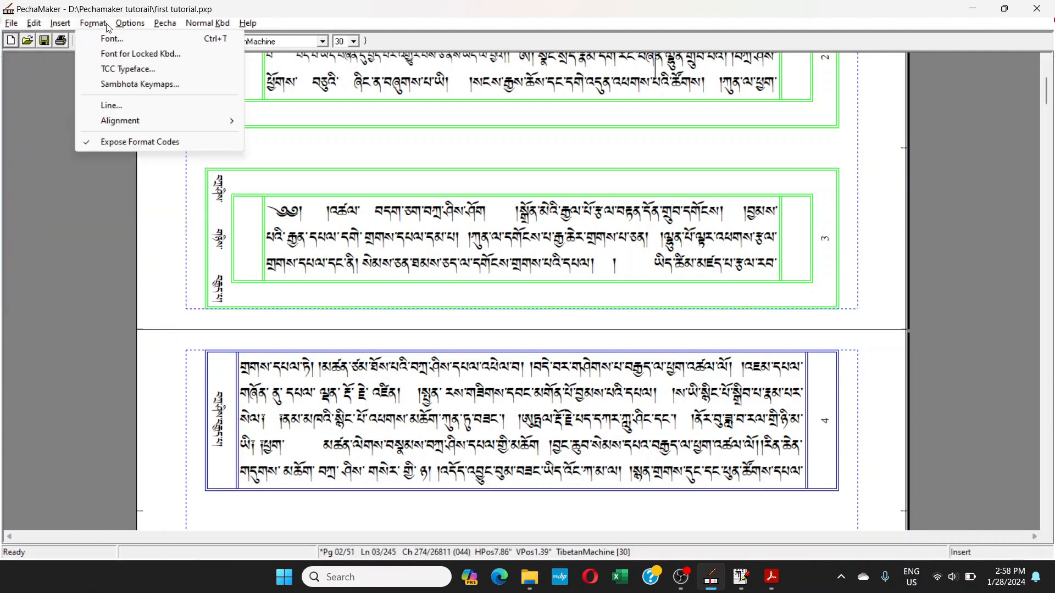
mouse_move(139, 30)
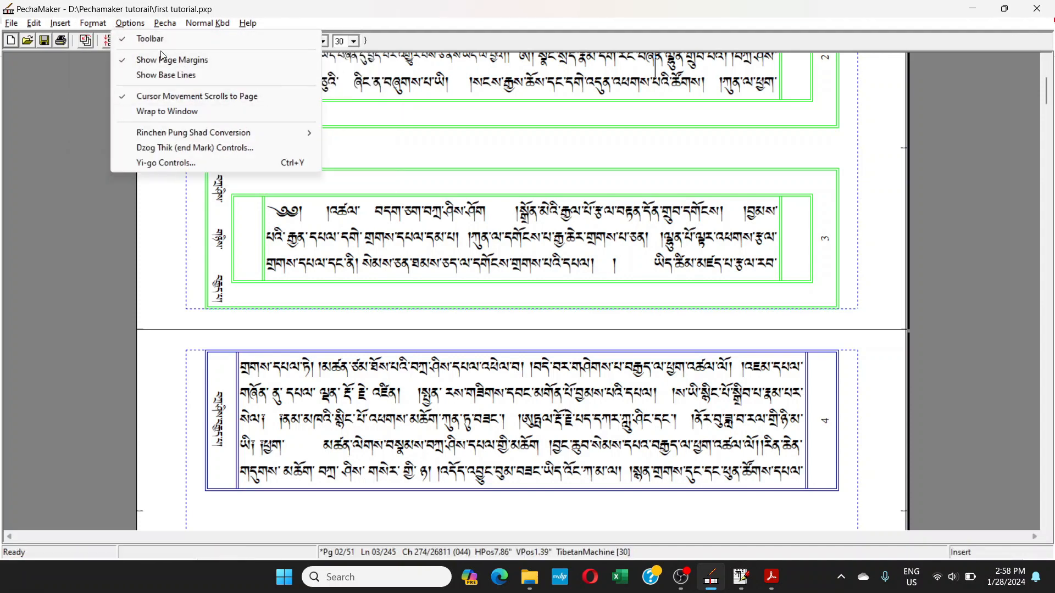
click(65, 25)
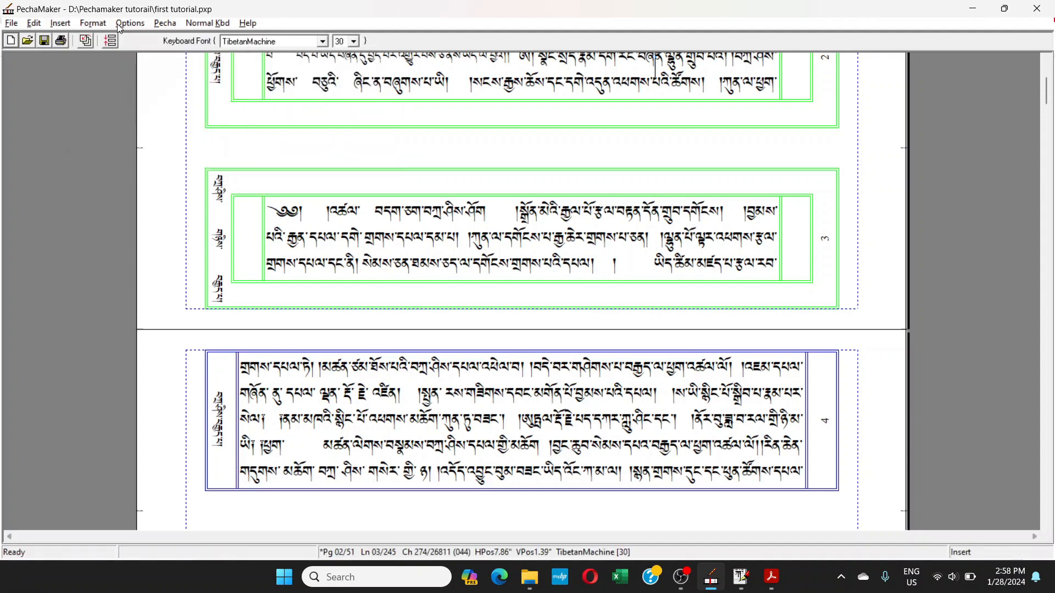
click(59, 26)
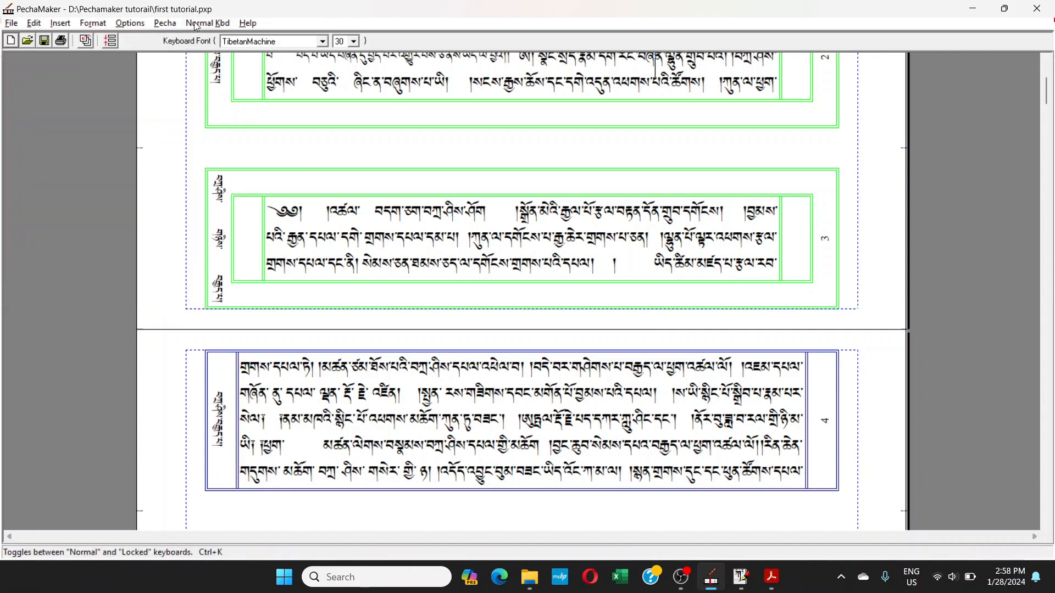
click(349, 242)
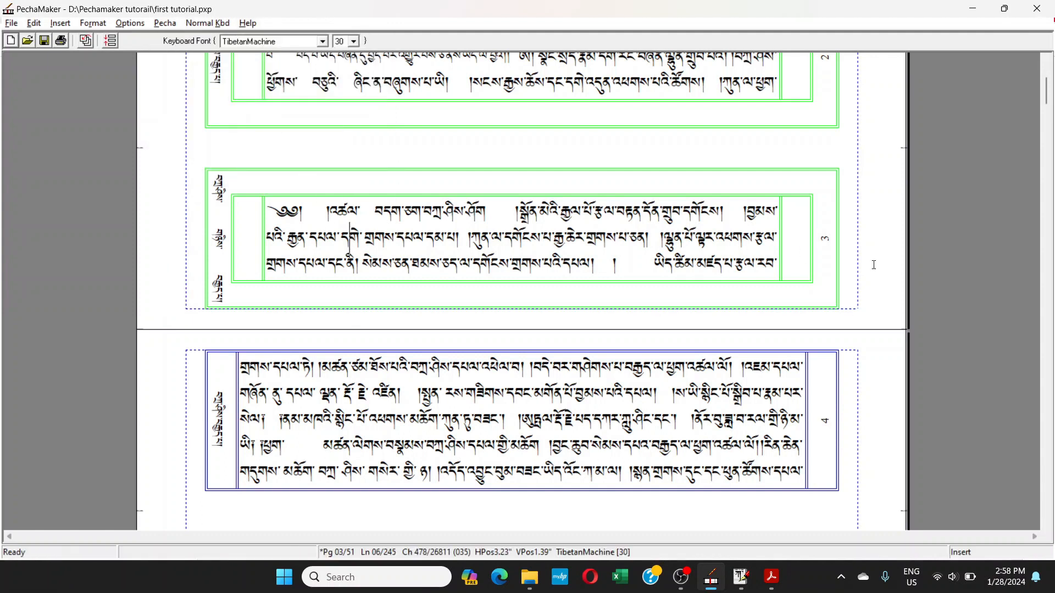
- Review the first pecha pages and place the cursor before སྣང་སྲིད in the second line of pecha page 2
drag(1048, 95, 1048, 73)
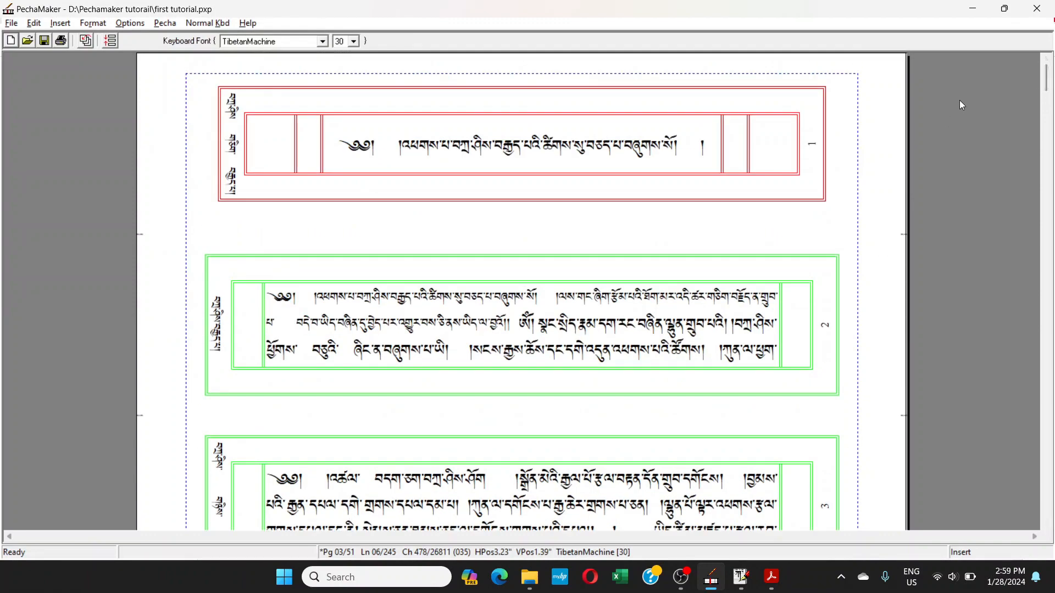
mouse_move(1048, 75)
mouse_down()
mouse_move(1050, 88)
mouse_move(1052, 70)
mouse_up()
scroll(519, 383, down, 1)
scroll(593, 353, down, 1)
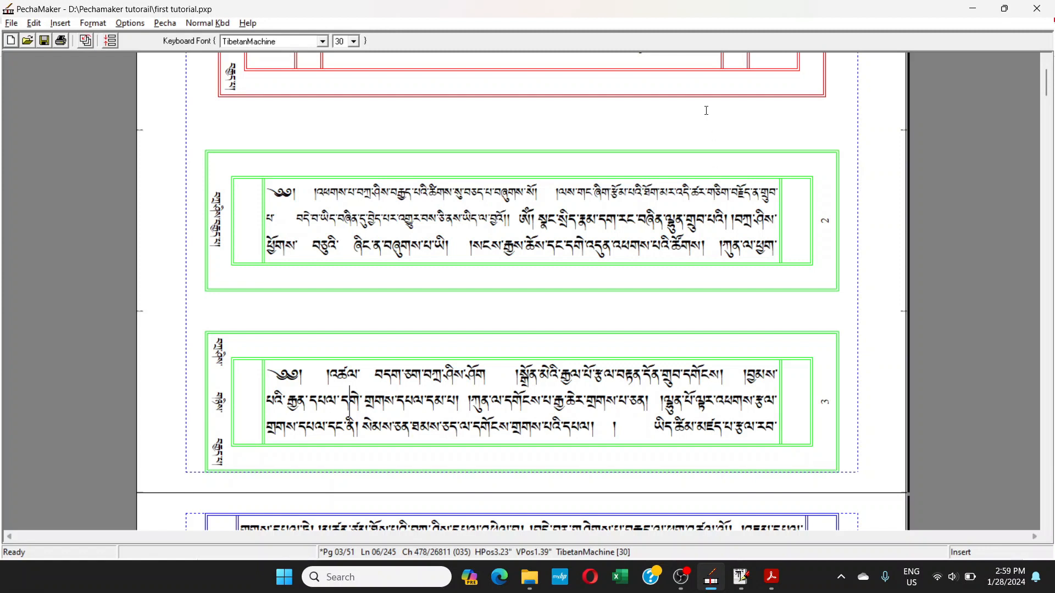
click(538, 219)
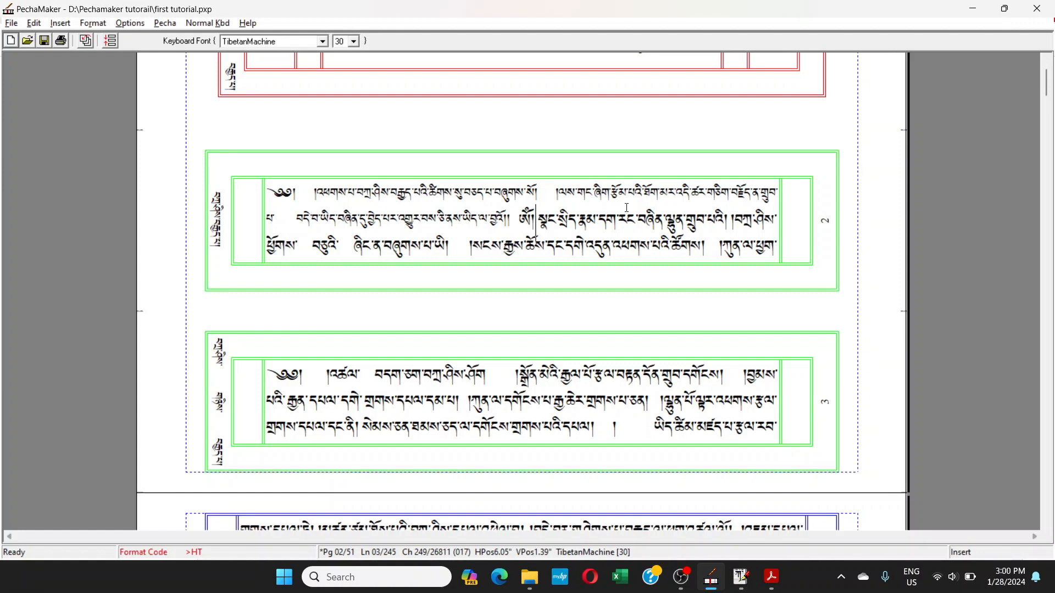
- Open the program's About information, highlight the copyright holder and years in the notice, then close it
click(247, 23)
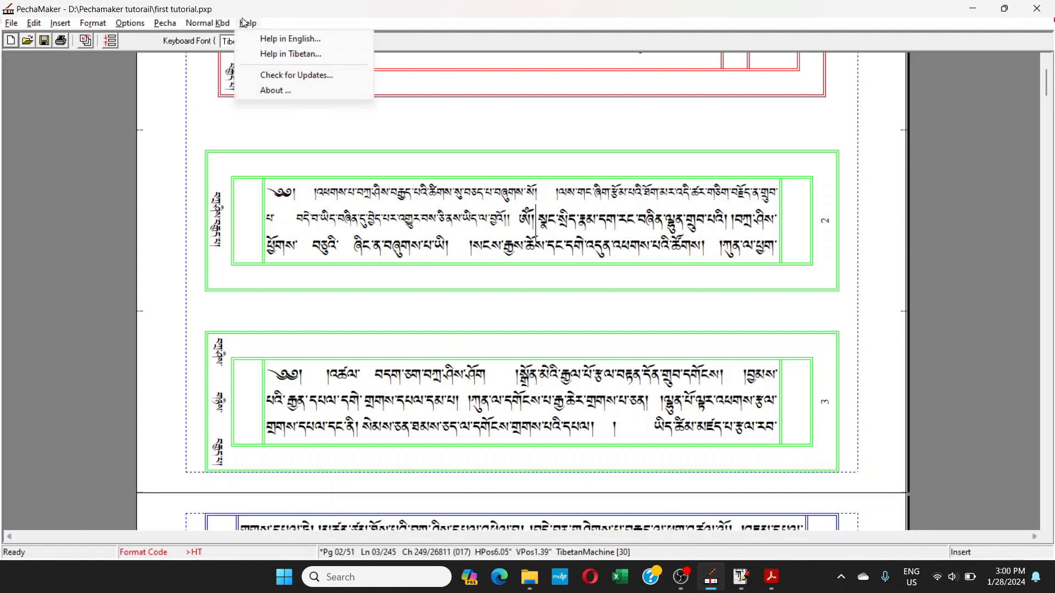
click(273, 90)
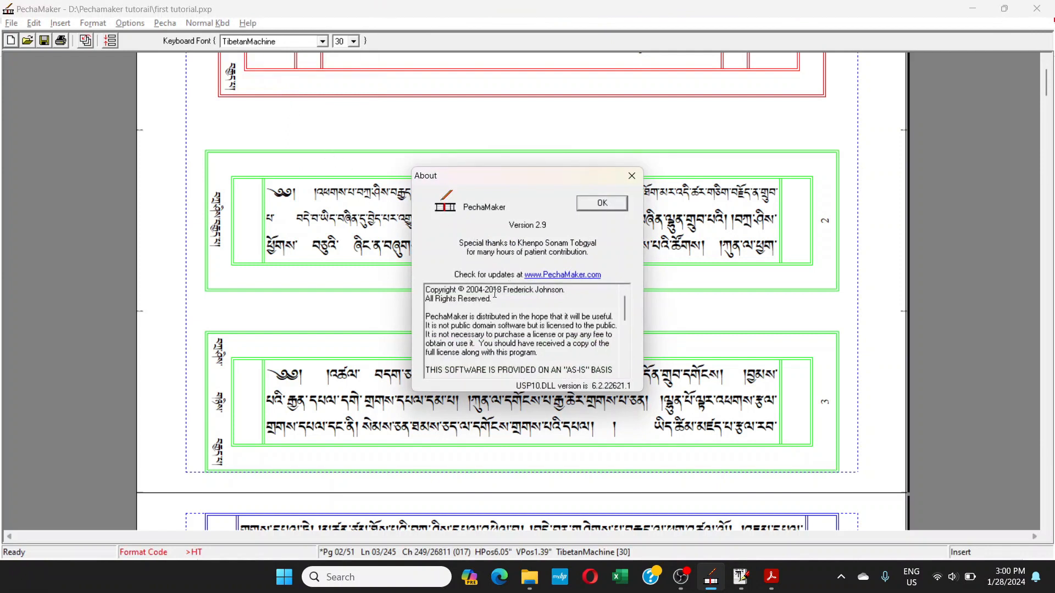
drag(498, 289, 619, 301)
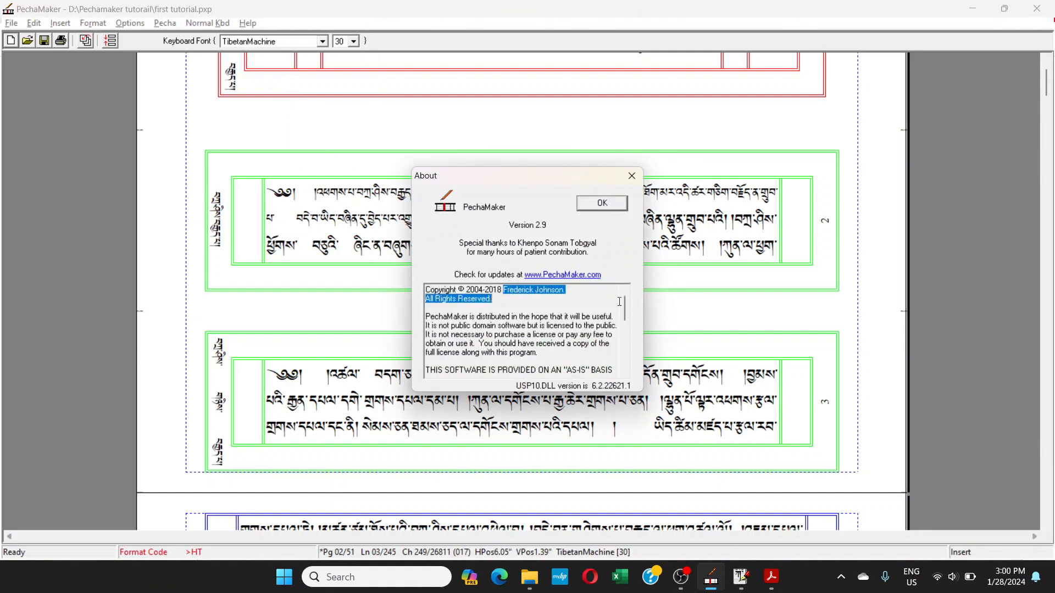
click(506, 290)
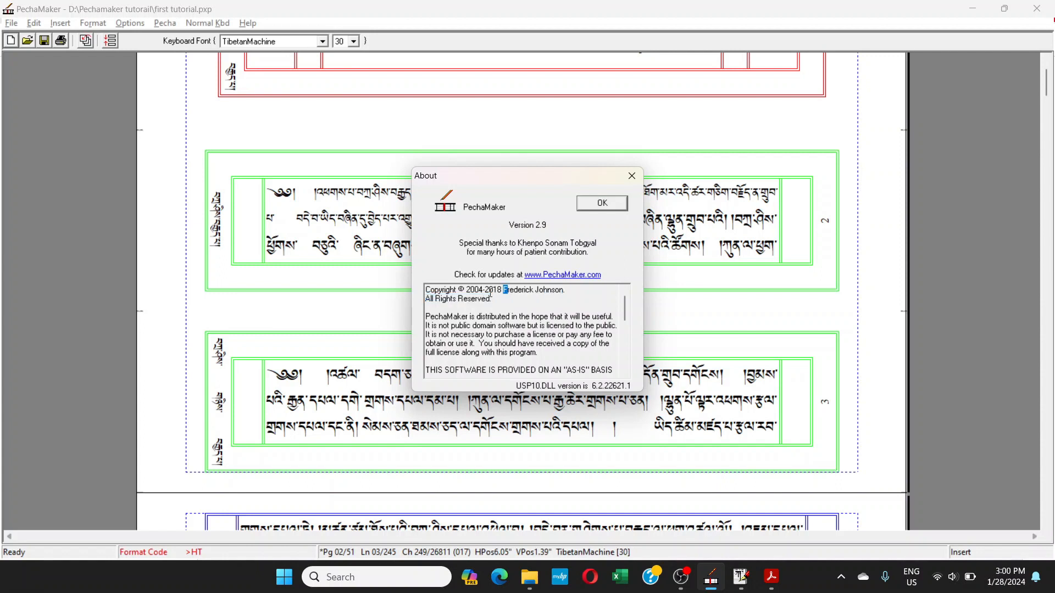
mouse_move(506, 290)
mouse_down()
mouse_move(566, 290)
mouse_move(475, 300)
mouse_move(491, 287)
mouse_move(446, 290)
mouse_move(485, 289)
mouse_up()
click(502, 291)
drag(496, 290, 504, 289)
drag(624, 310, 625, 274)
click(580, 207)
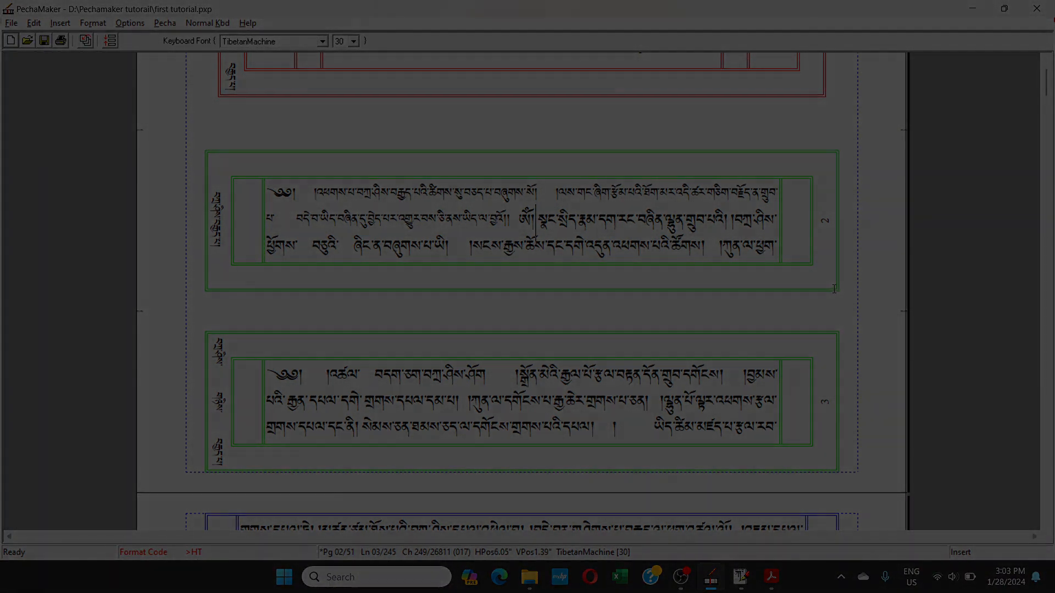
key(alt+Tab)
key(alt+Tab)
key(alt+Tab)
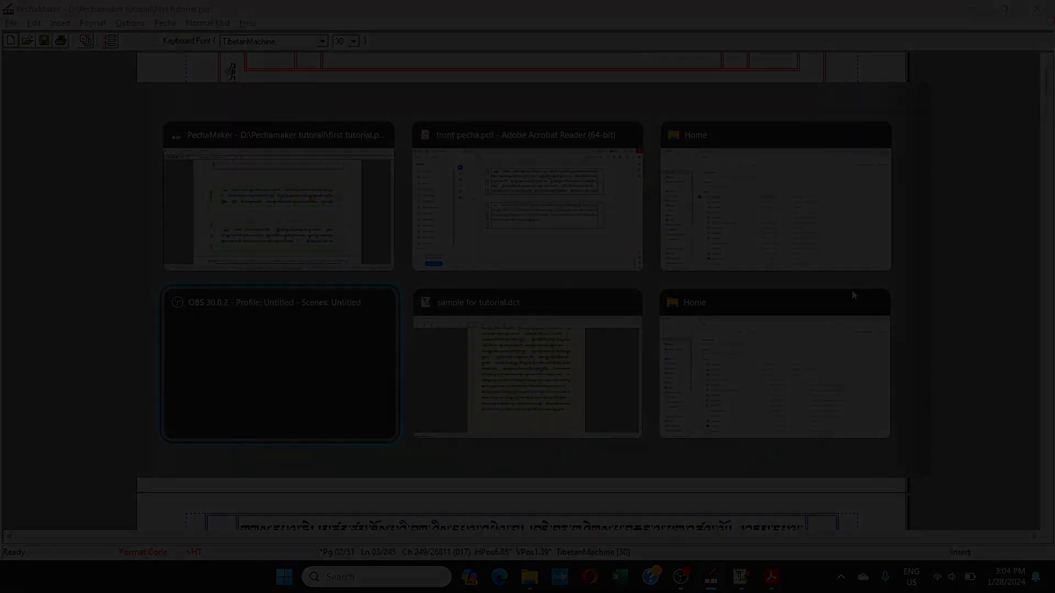